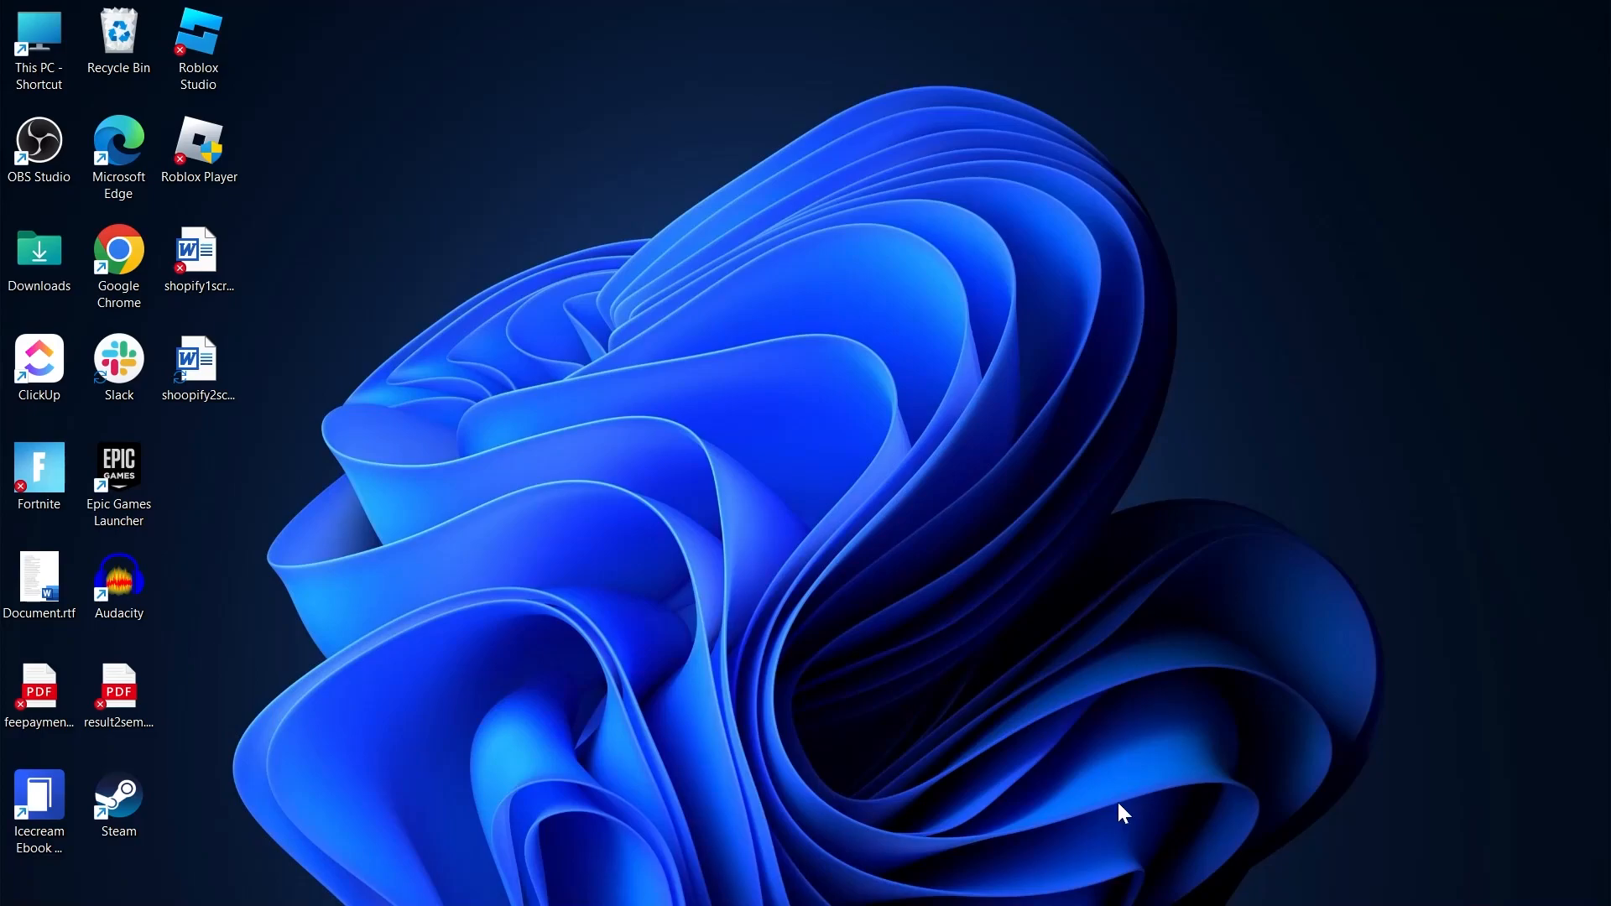
Search Google for "shopify store login".
{"action": "left_click", "coordinate": [1107, 883]}
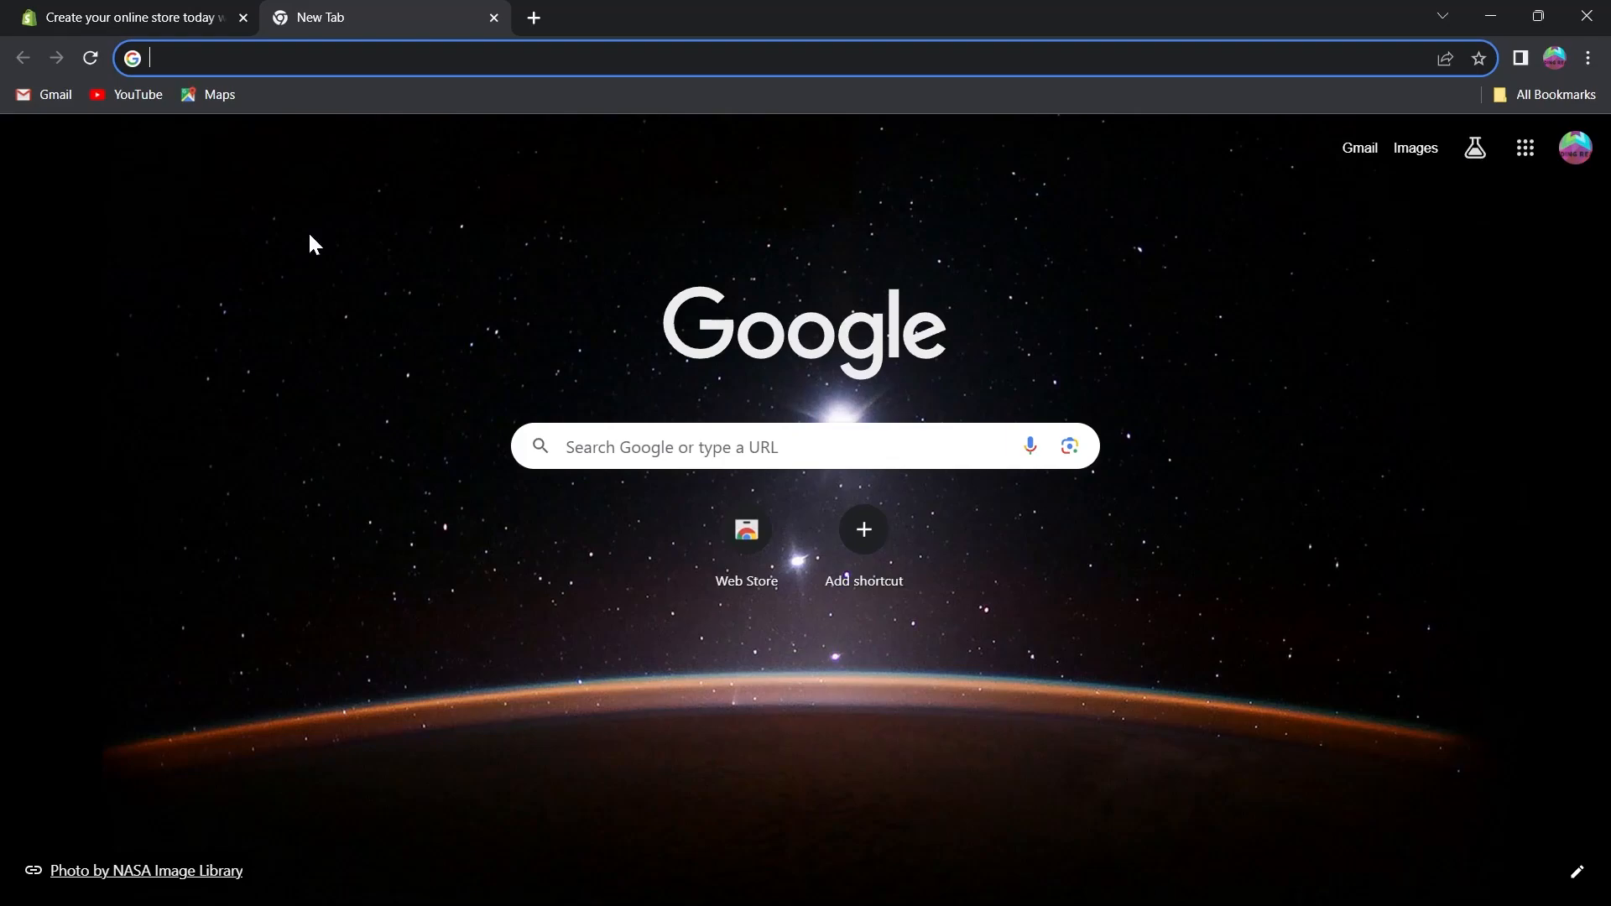
{"action": "type", "text": "sh"}
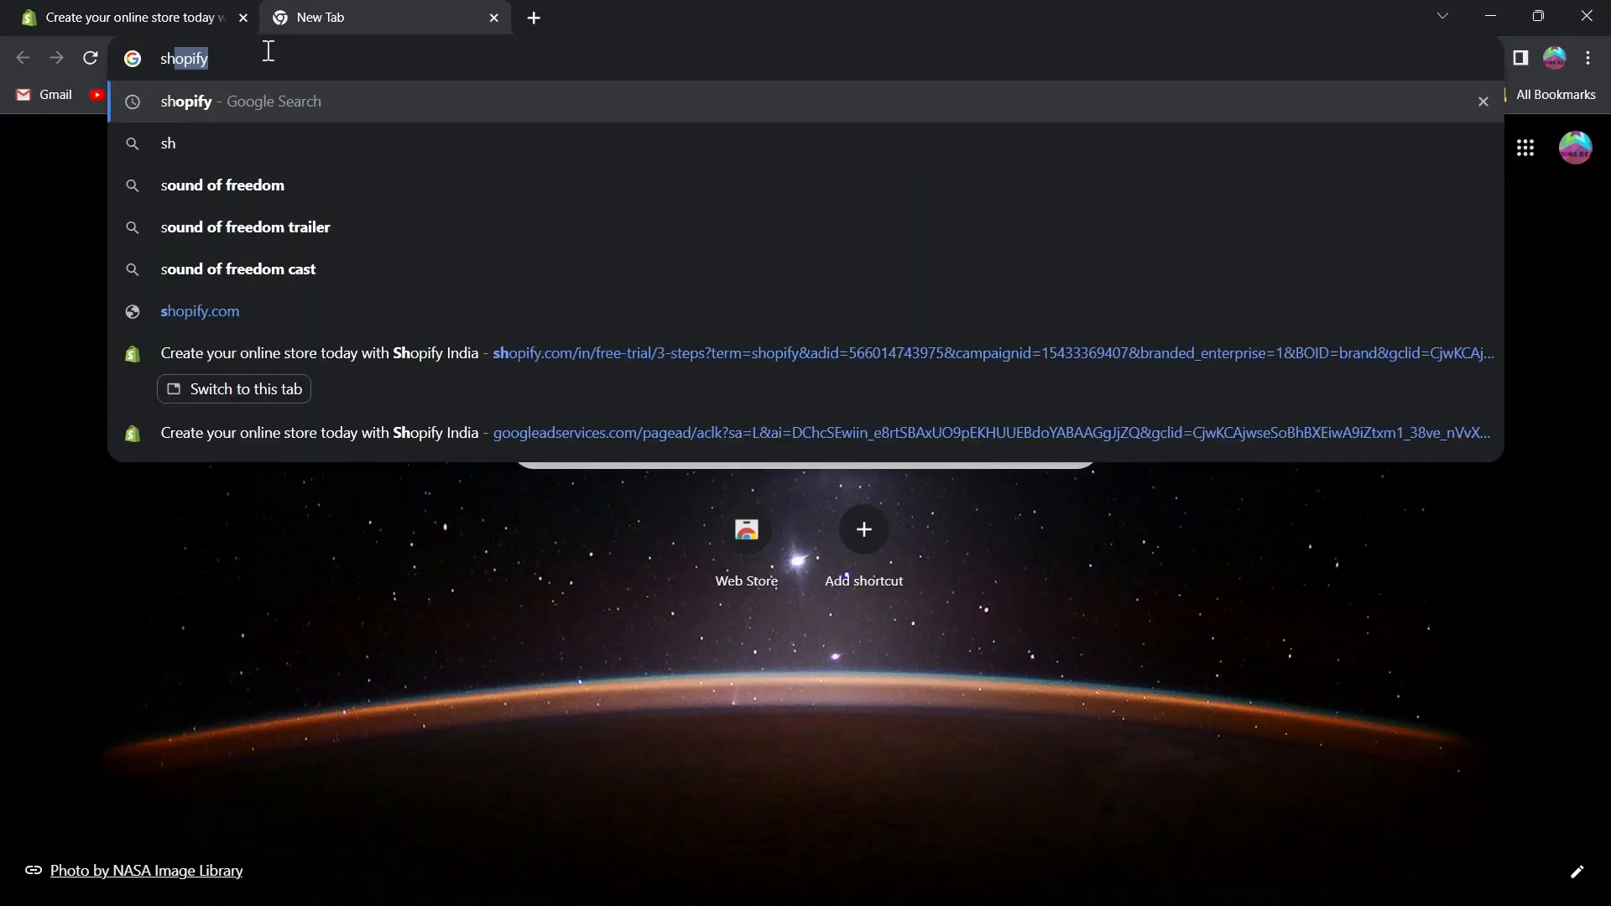
{"action": "type", "text": "opify store"}
{"action": "key", "text": "Down"}
{"action": "key", "text": "Return"}
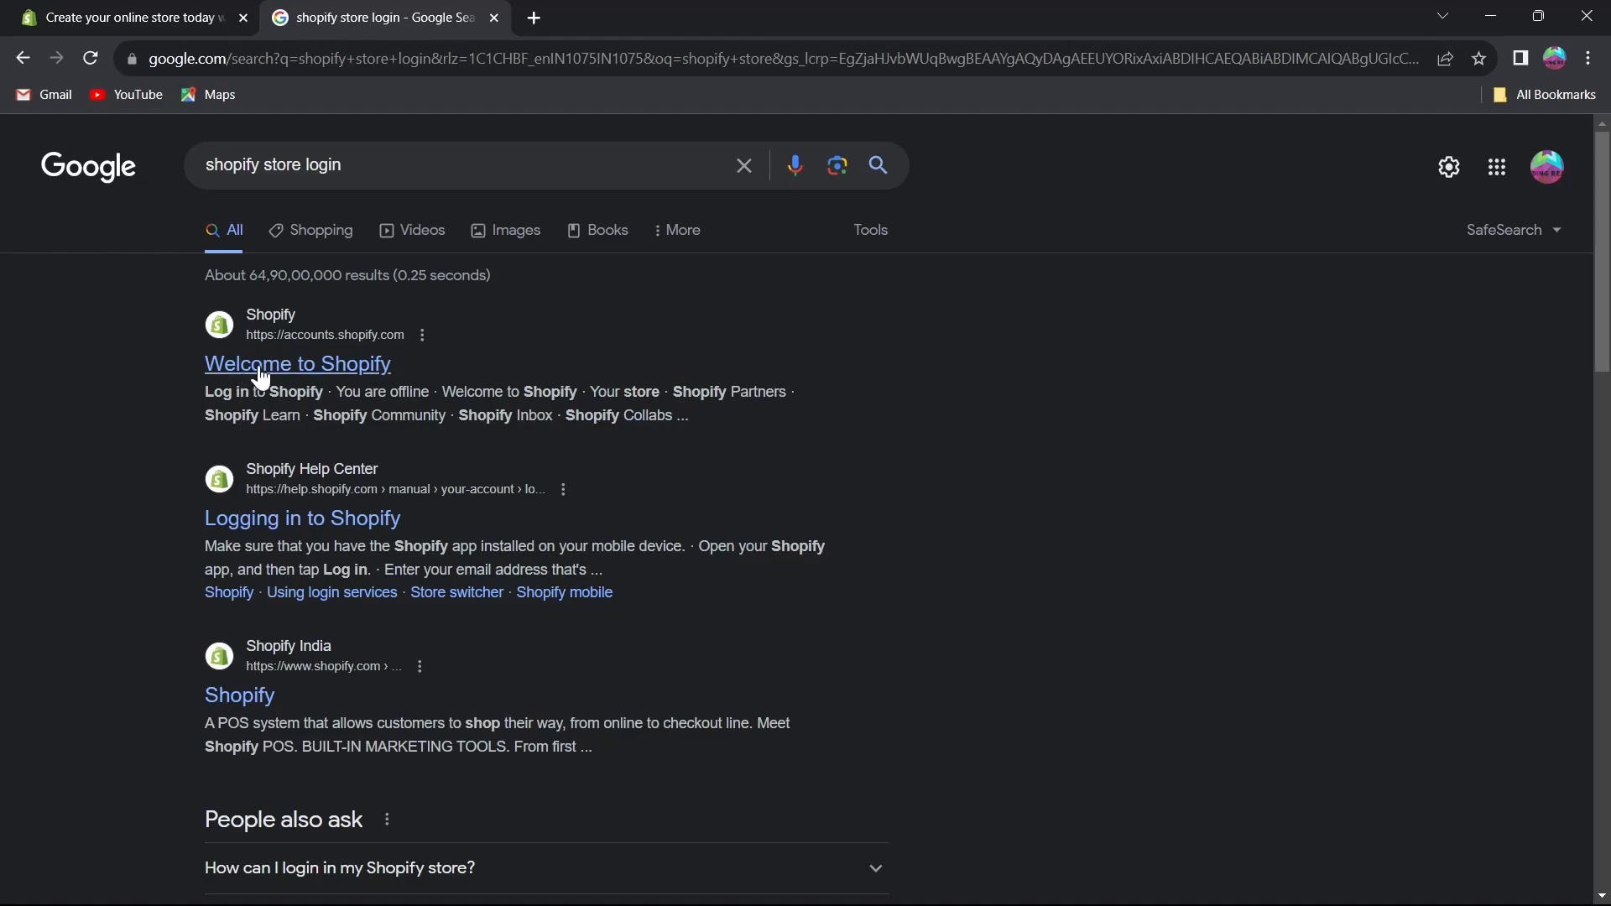
Open the "Welcome to Shopify" result from accounts.shopify.com.
{"action": "scroll", "coordinate": [288, 363], "scroll_direction": "up", "scroll_amount": 5}
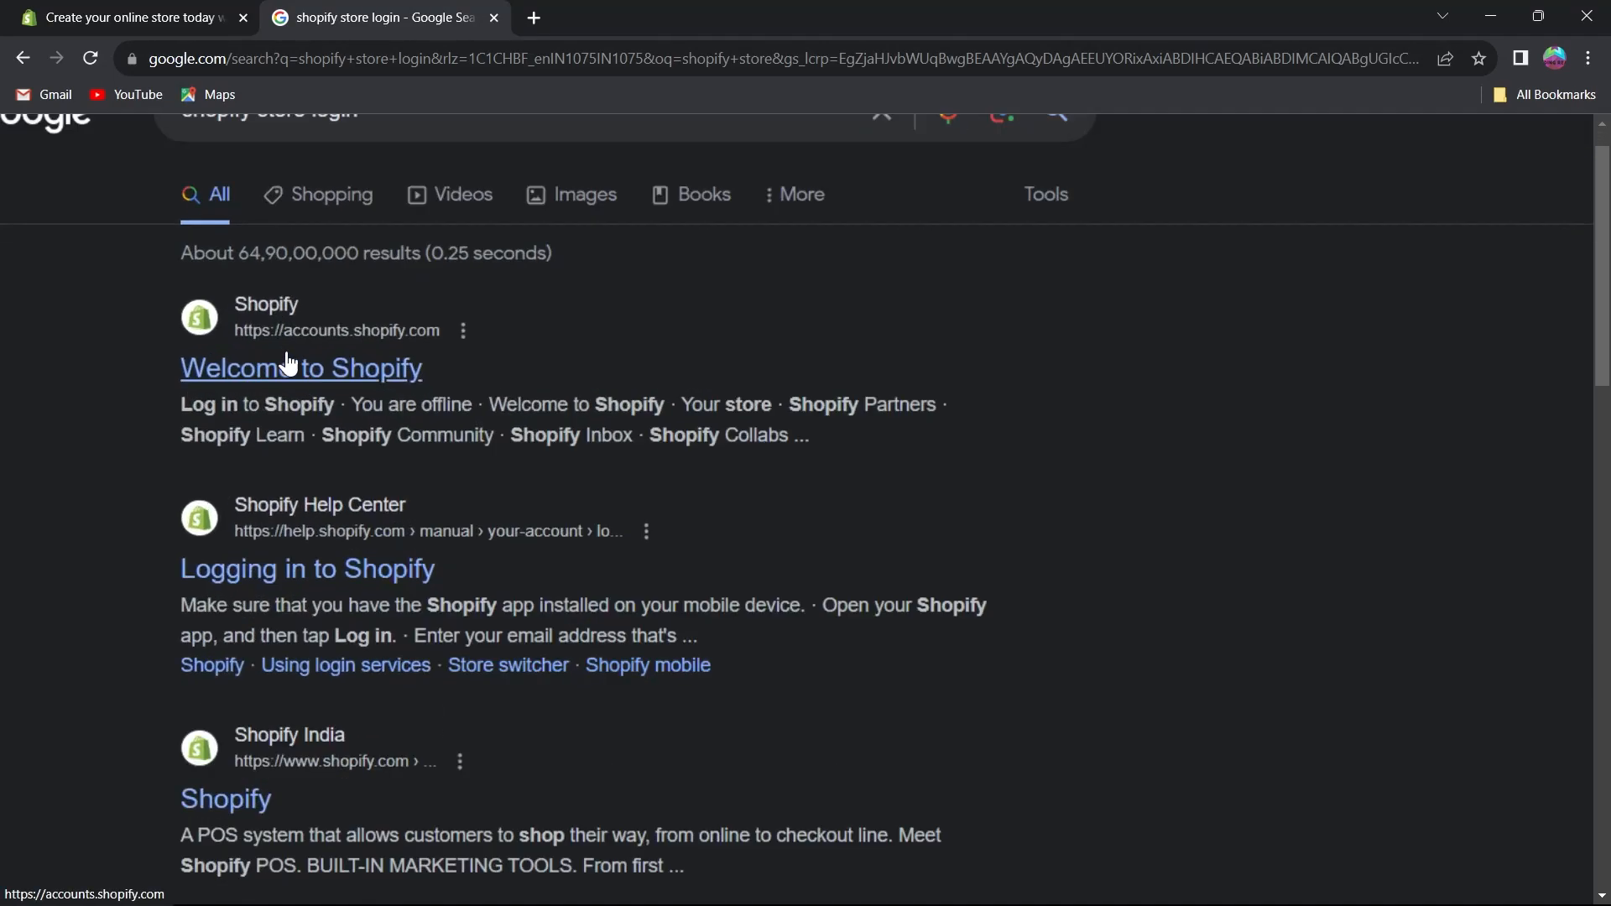
{"action": "scroll", "coordinate": [277, 404], "scroll_direction": "down", "scroll_amount": 1}
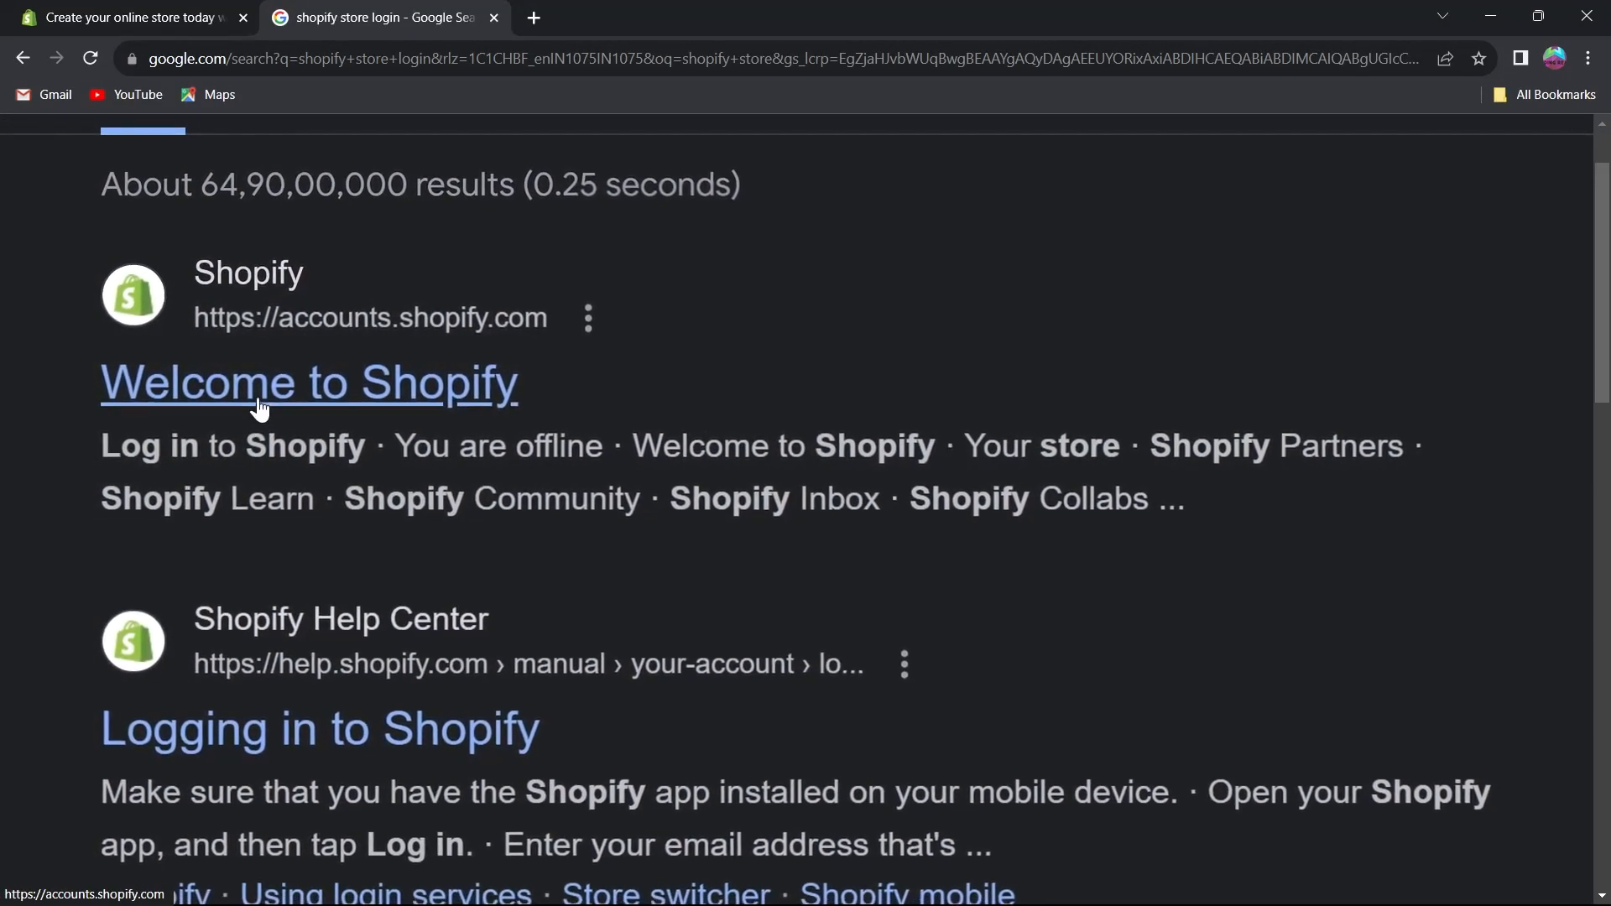
{"action": "scroll", "coordinate": [272, 404], "scroll_direction": "down", "scroll_amount": 4}
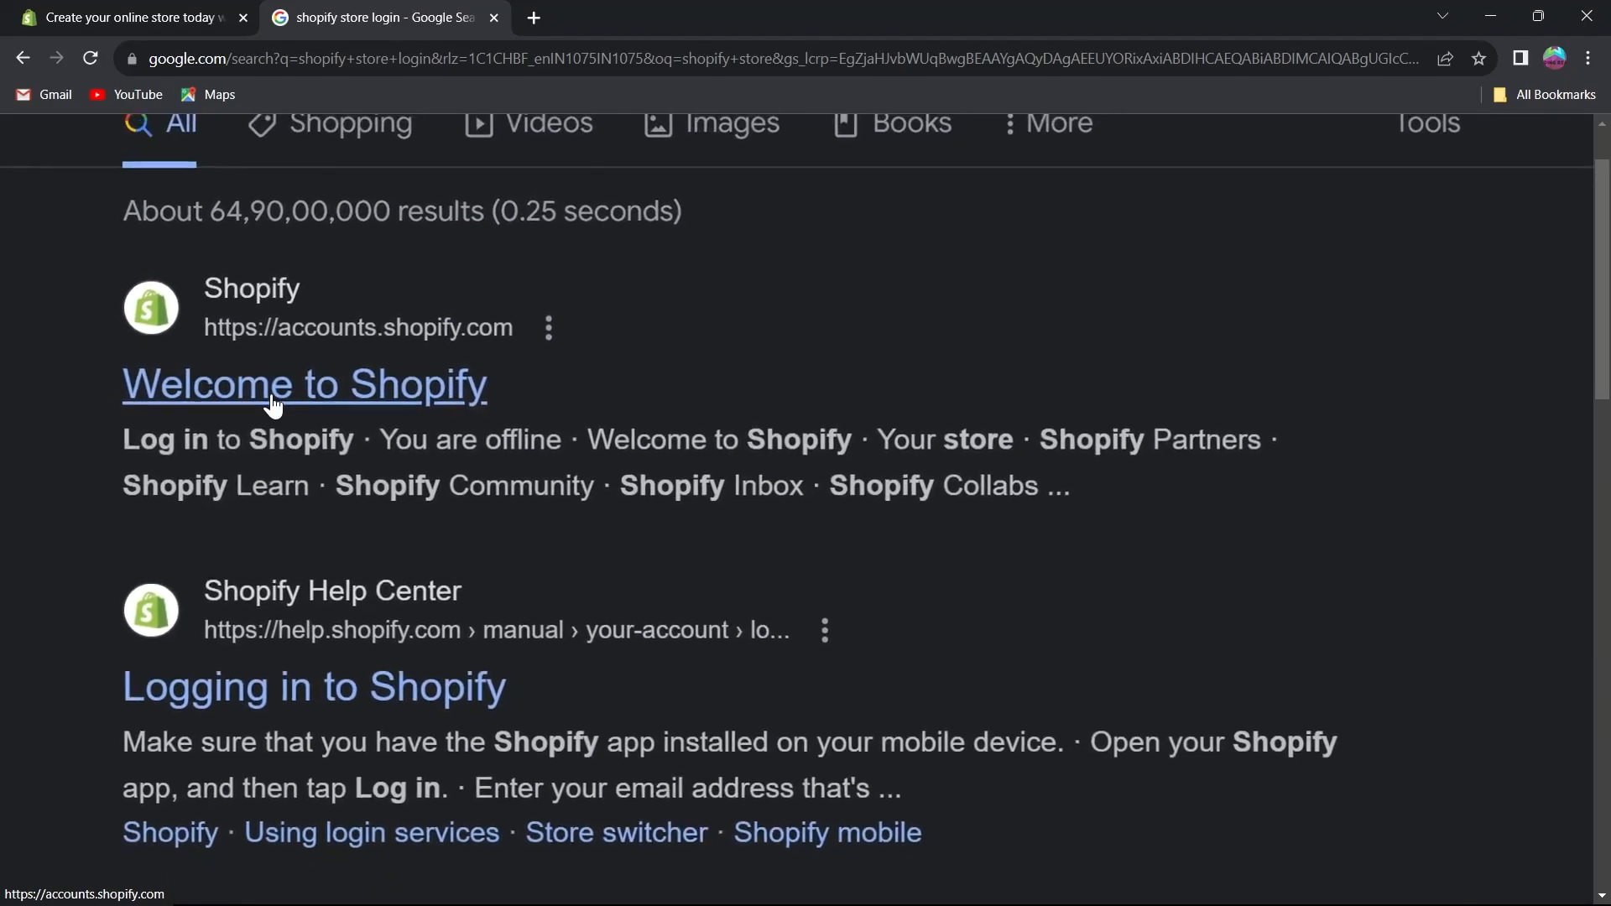
{"action": "left_click", "coordinate": [271, 403]}
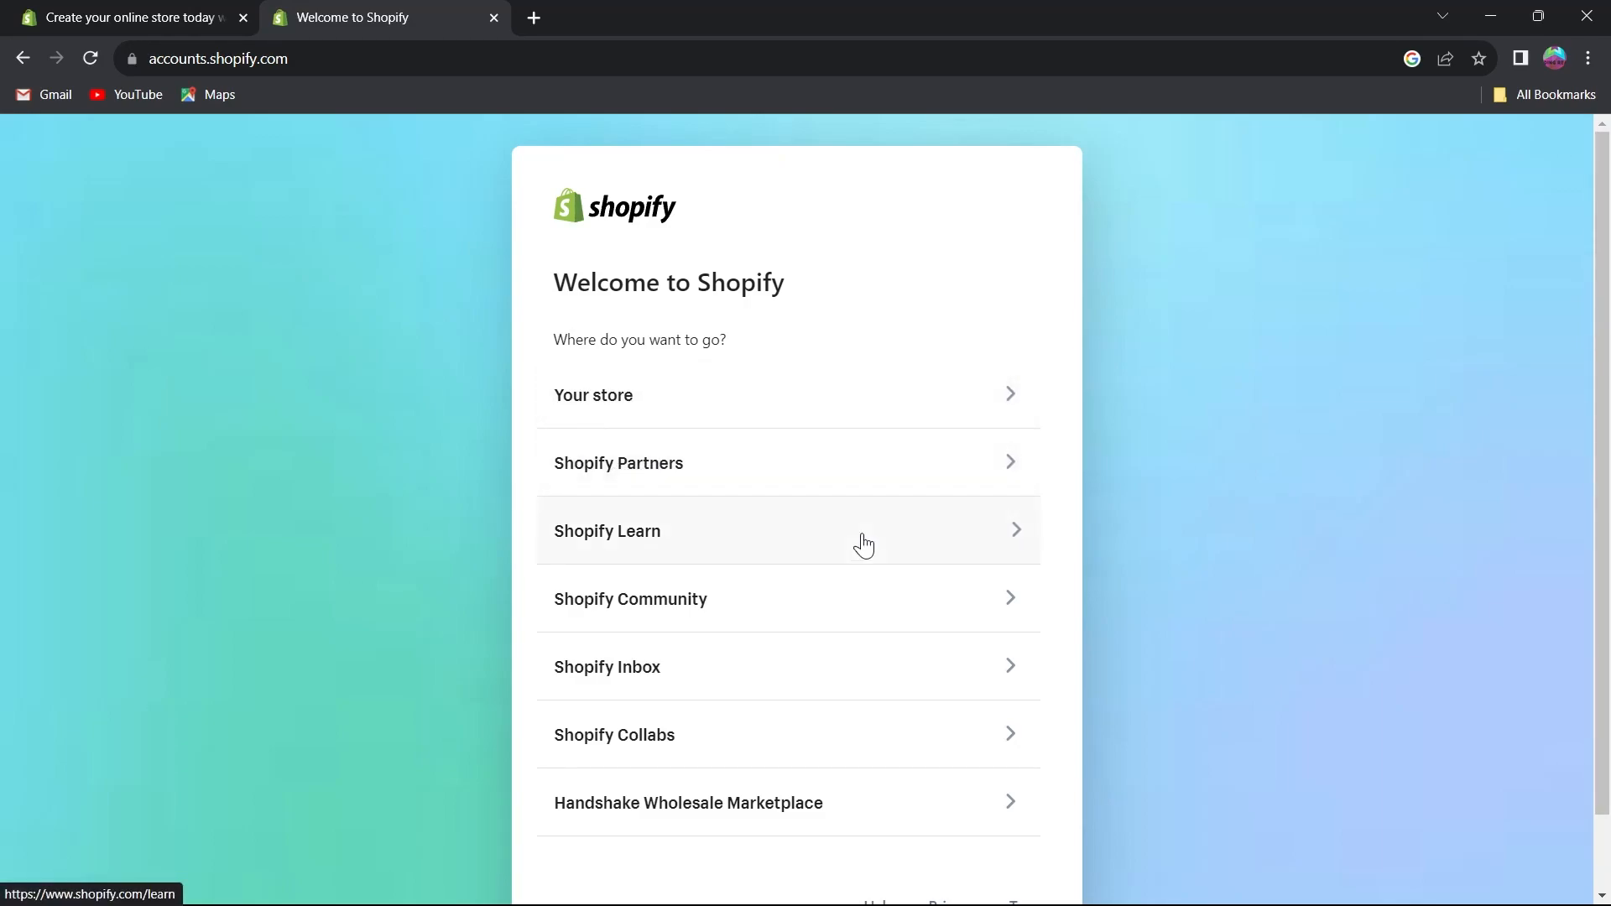
Choose Your store to reach the Shopify login page, briefly opening and closing the sign-up page.
{"action": "scroll", "coordinate": [811, 634], "scroll_direction": "down", "scroll_amount": 1}
{"action": "scroll", "coordinate": [811, 620], "scroll_direction": "up", "scroll_amount": 1}
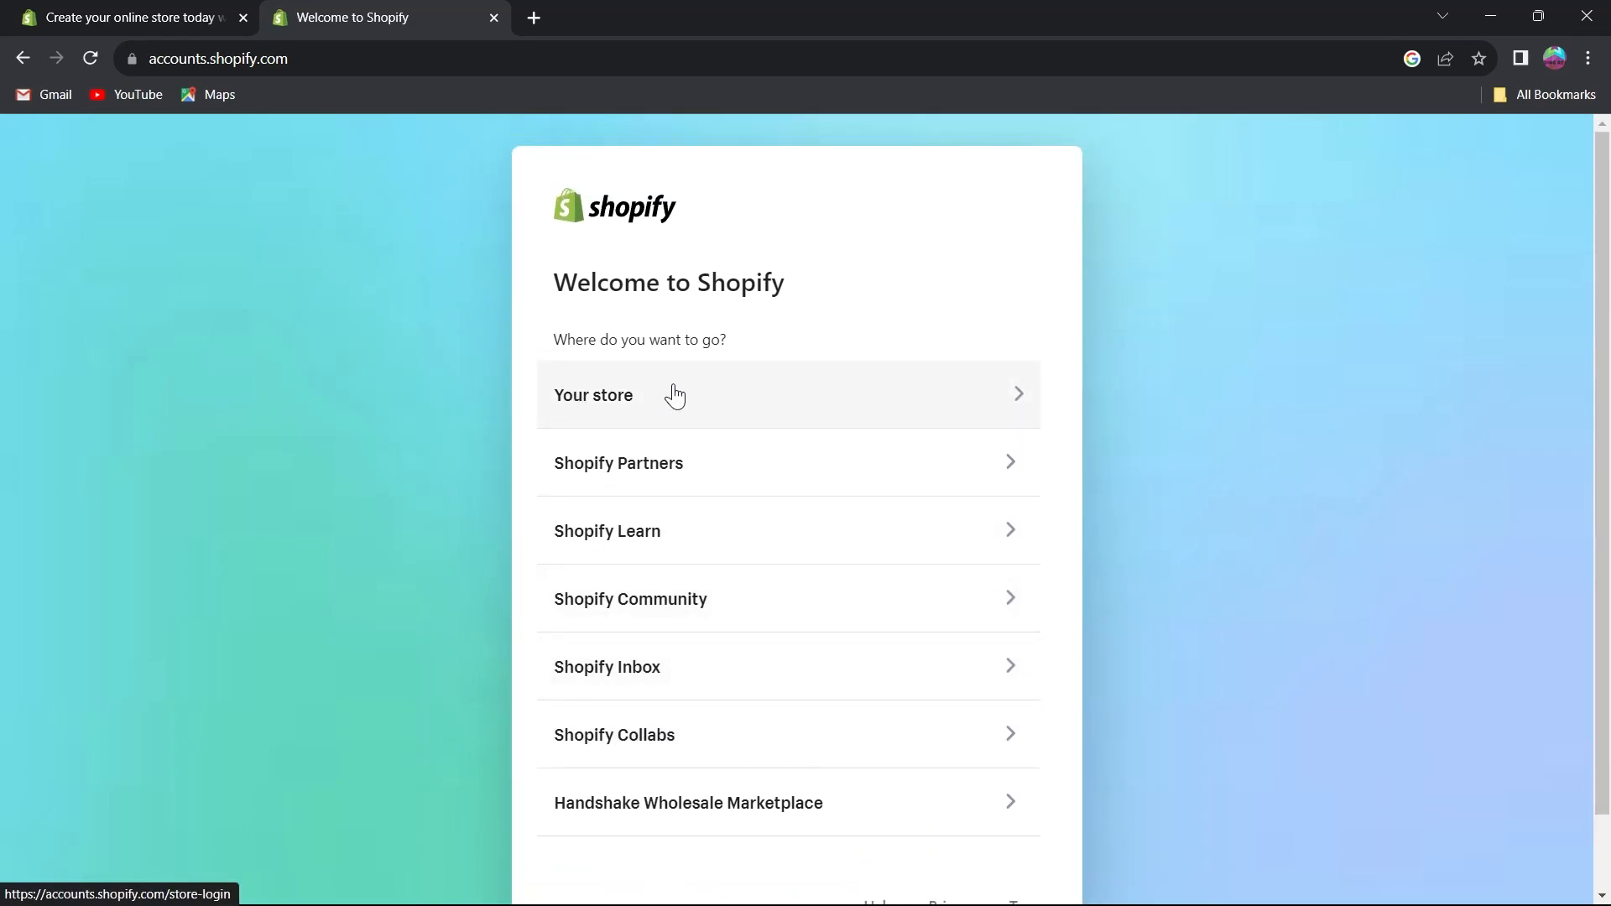
{"action": "left_click", "coordinate": [675, 395]}
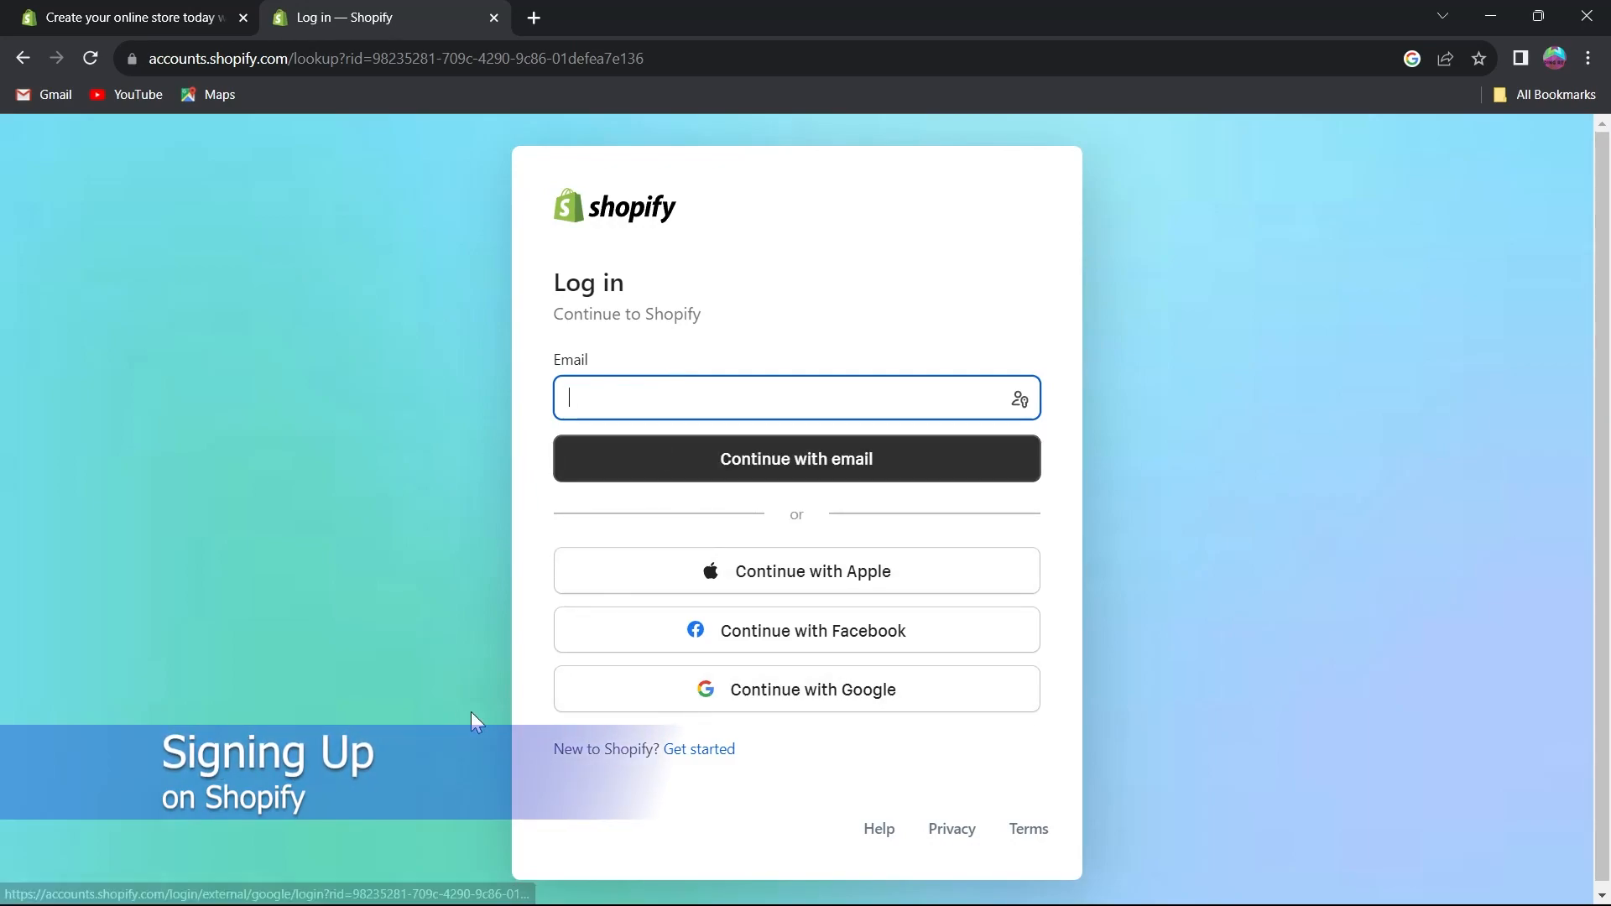
{"action": "left_click", "coordinate": [703, 760]}
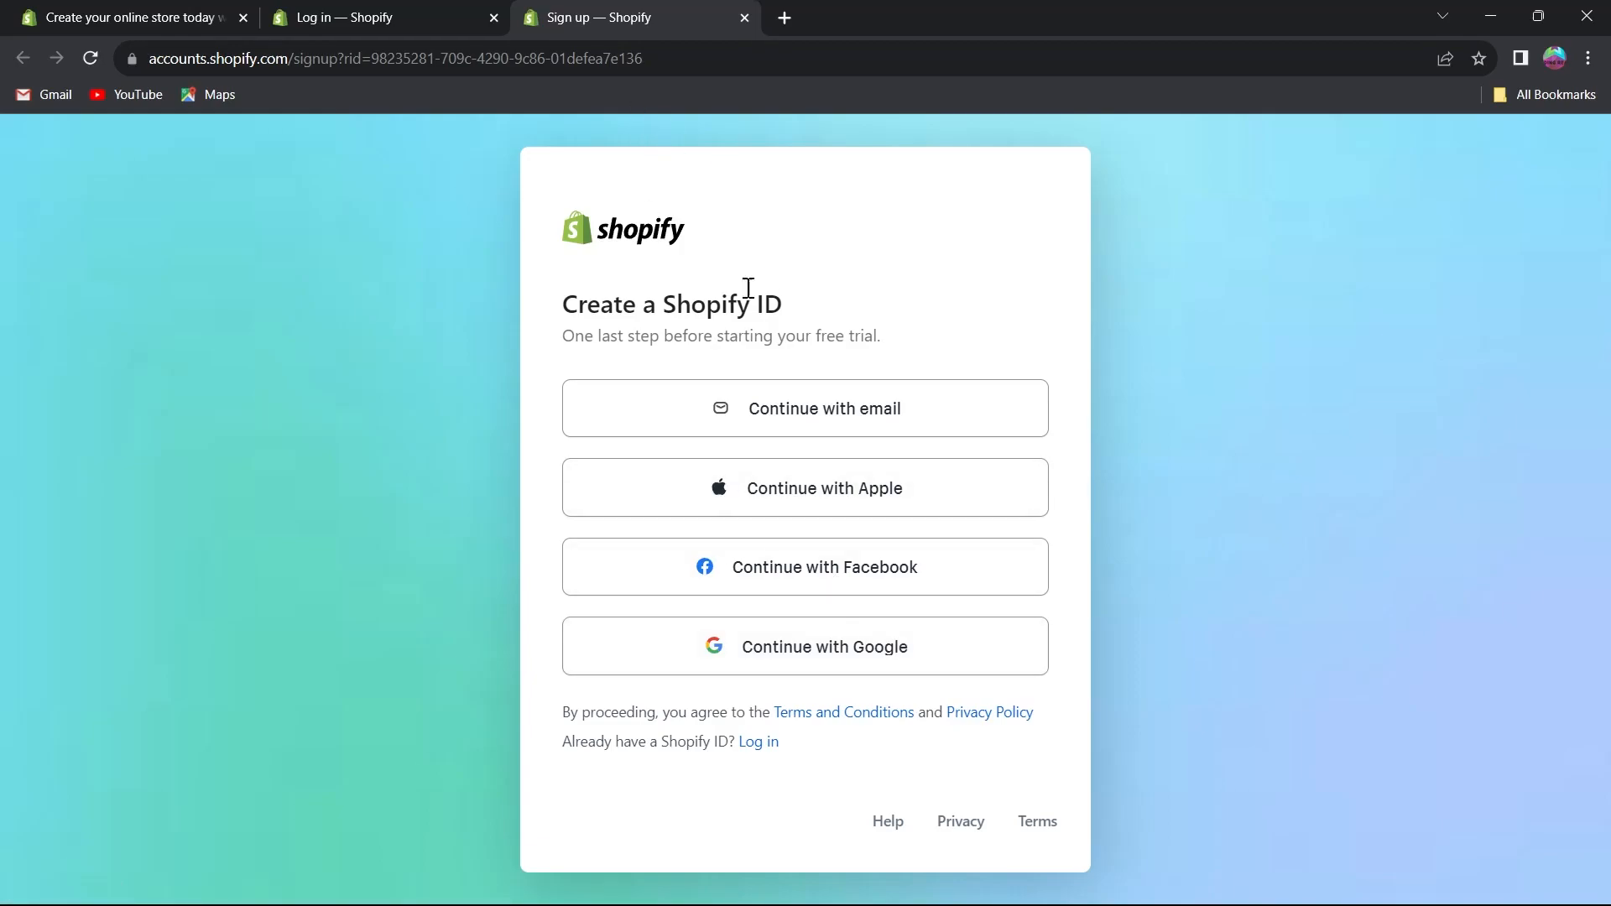
{"action": "left_click", "coordinate": [748, 22]}
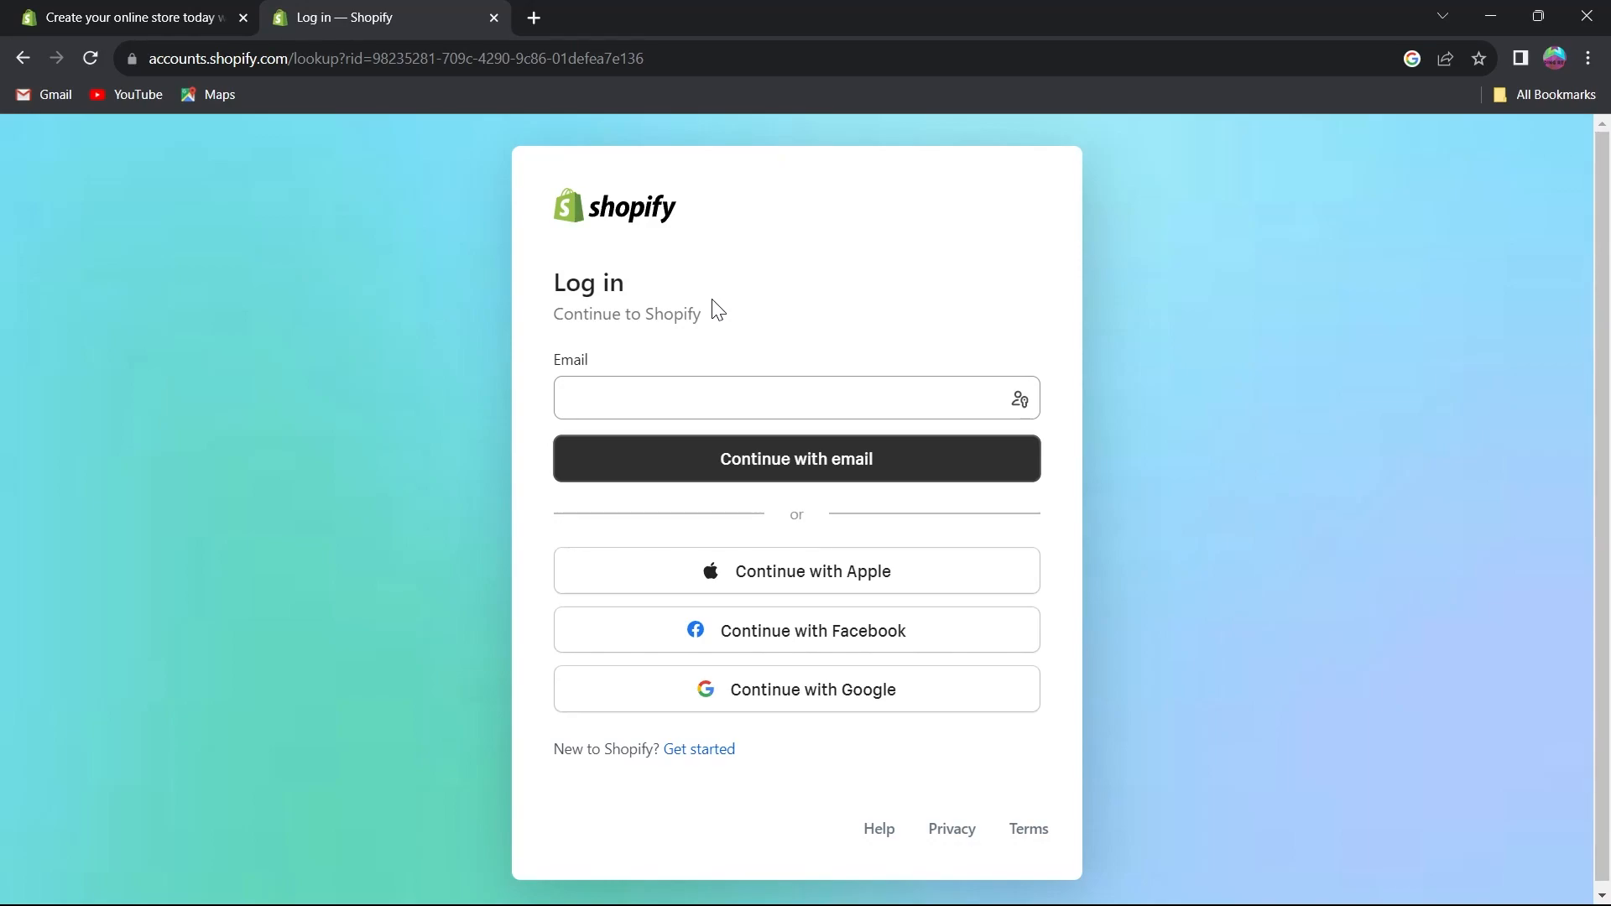
Log in to Shopify with the account e-mail address and the account password.
{"action": "left_click", "coordinate": [674, 400]}
{"action": "key", "text": "ctrl+v"}
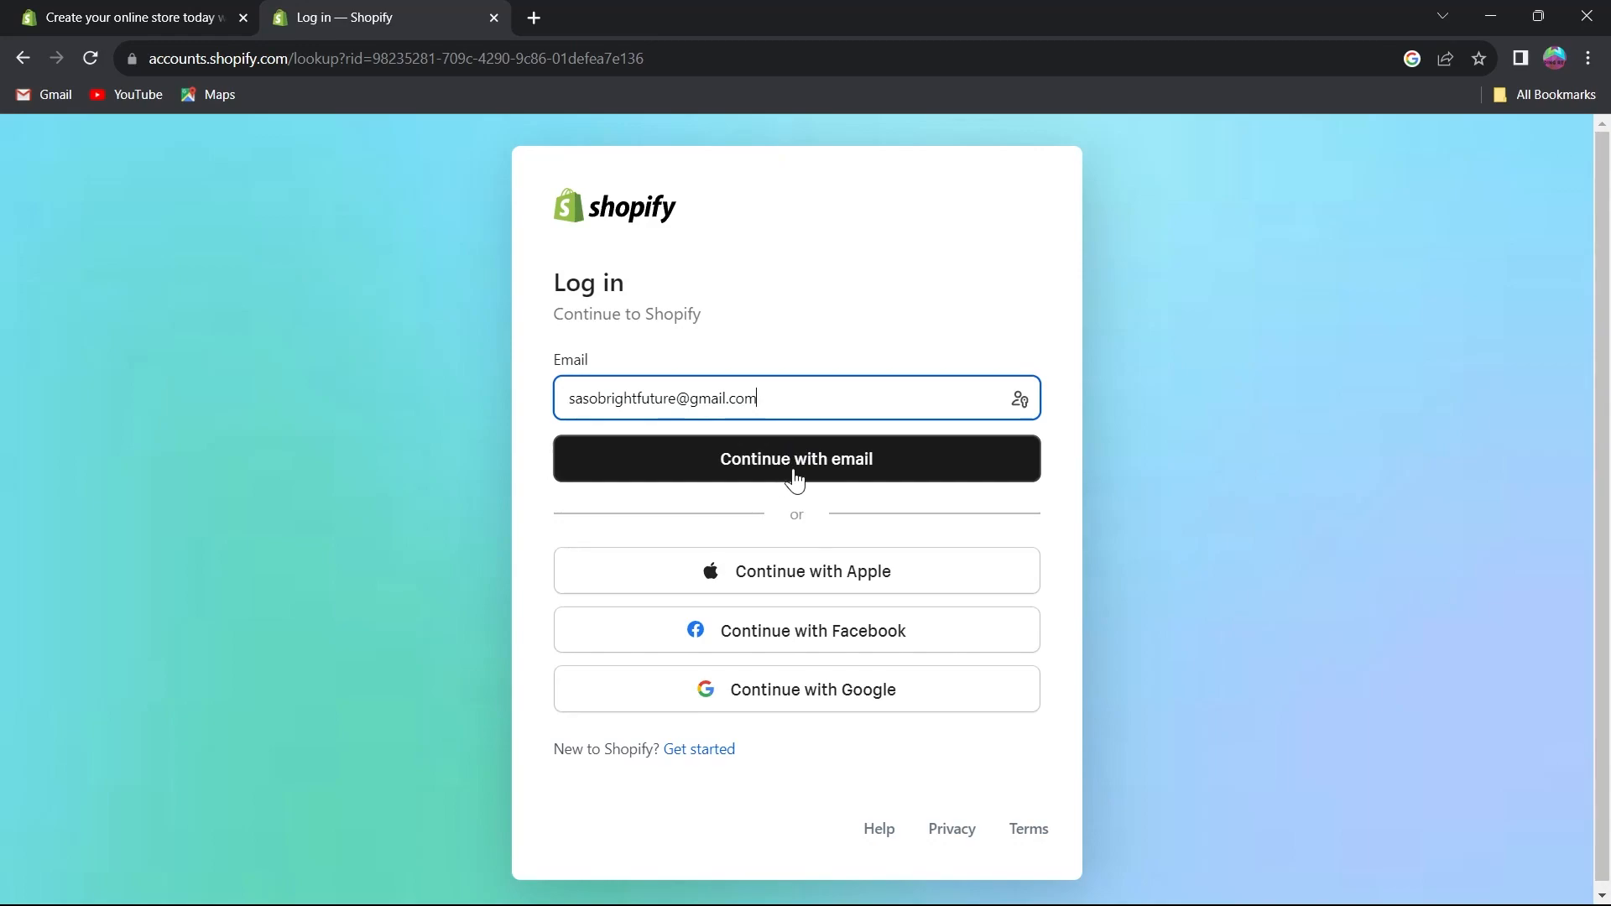
{"action": "left_click", "coordinate": [798, 474]}
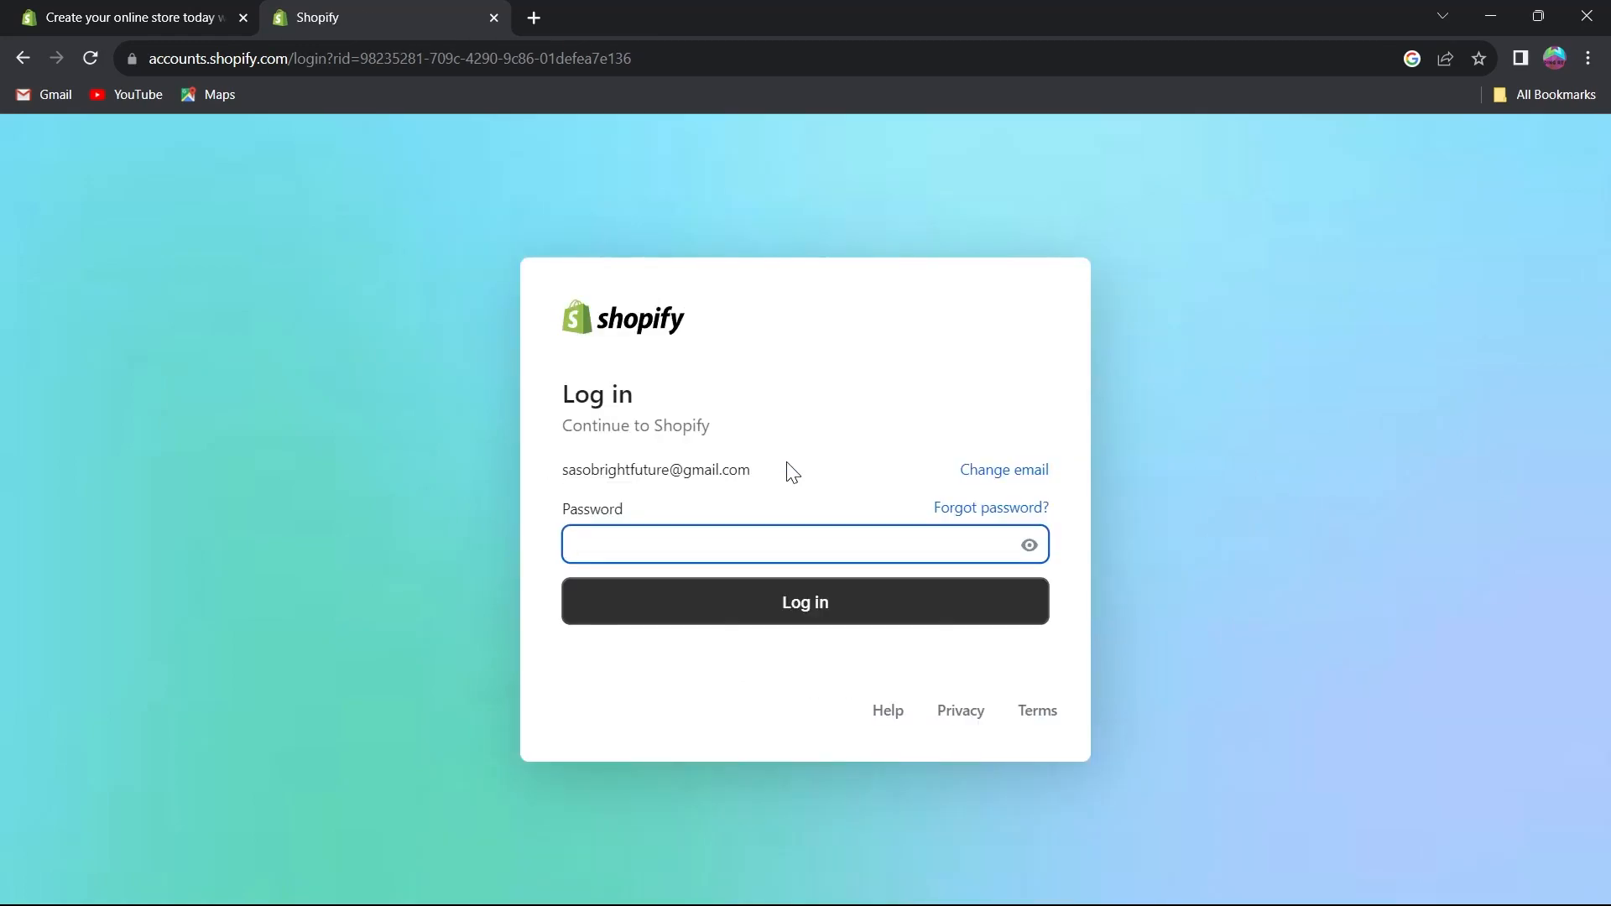
{"action": "key", "text": "ctrl+v"}
{"action": "left_click", "coordinate": [848, 602]}
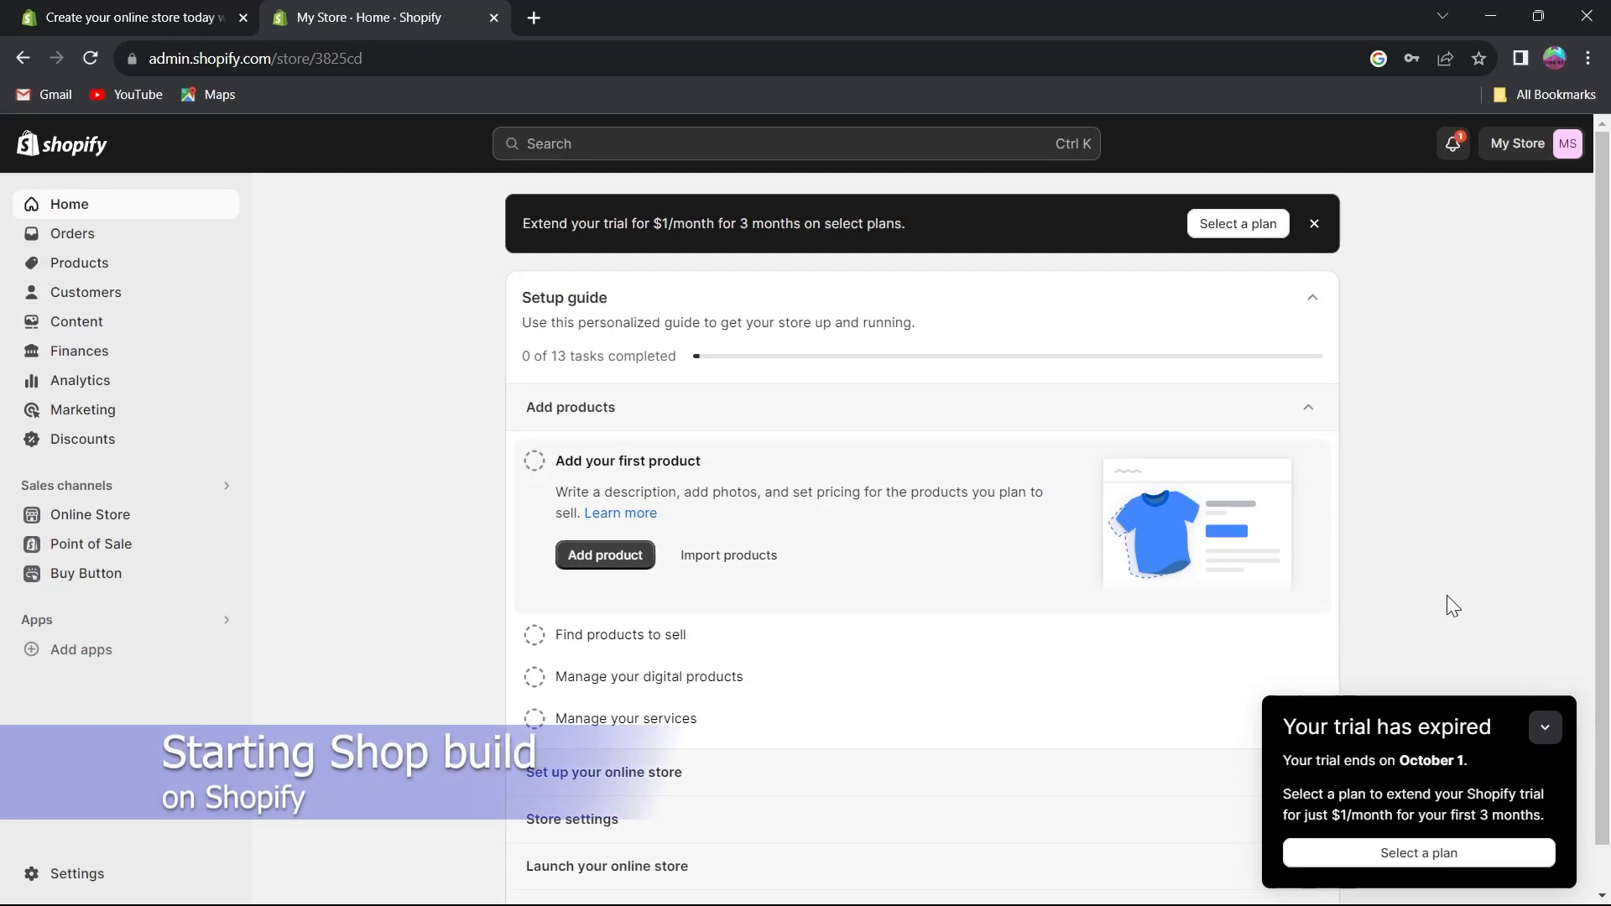
Collapse the trial-expired notice on the store admin home page.
{"action": "scroll", "coordinate": [1477, 612], "scroll_direction": "down", "scroll_amount": 1}
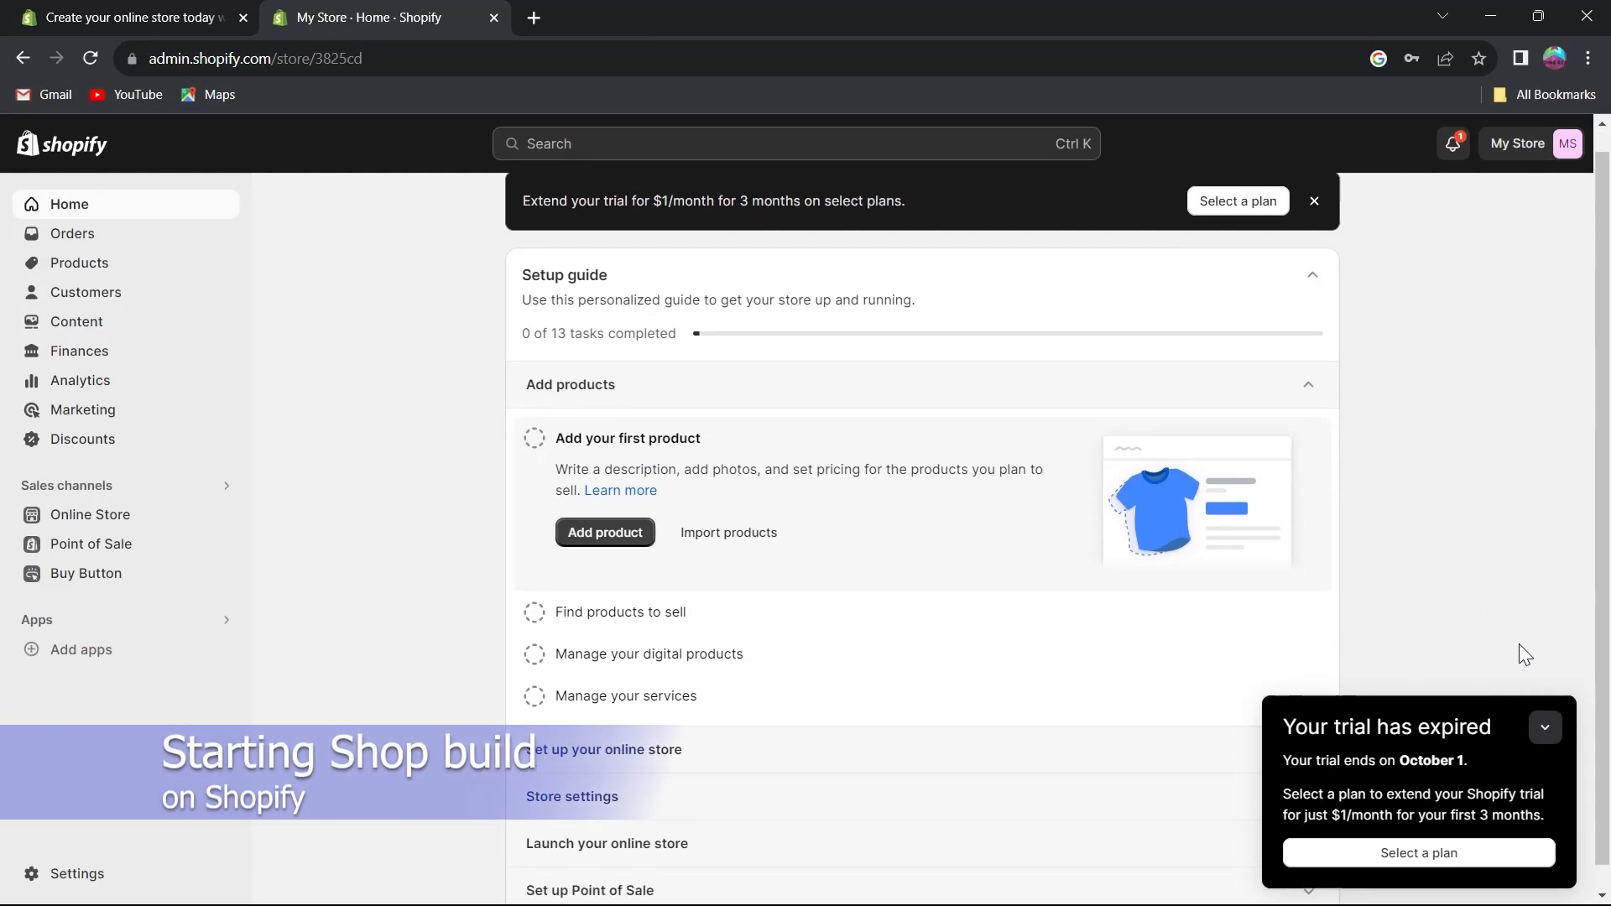
{"action": "left_click", "coordinate": [1544, 726]}
{"action": "scroll", "coordinate": [1118, 335], "scroll_direction": "up", "scroll_amount": 1}
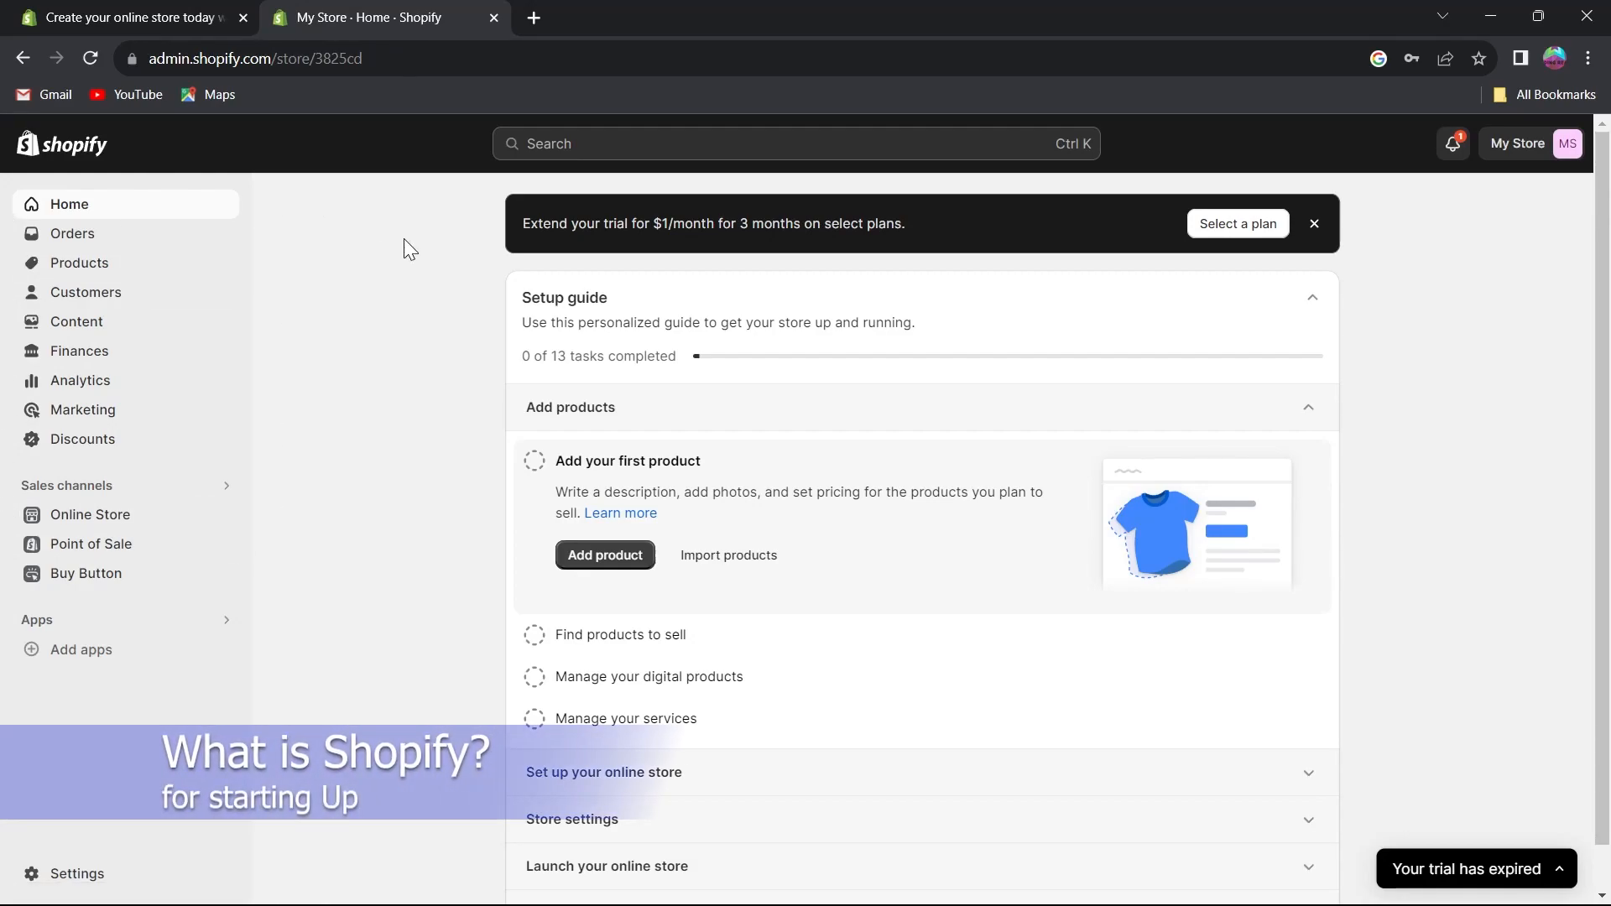
{"action": "scroll", "coordinate": [386, 377], "scroll_direction": "down", "scroll_amount": 1}
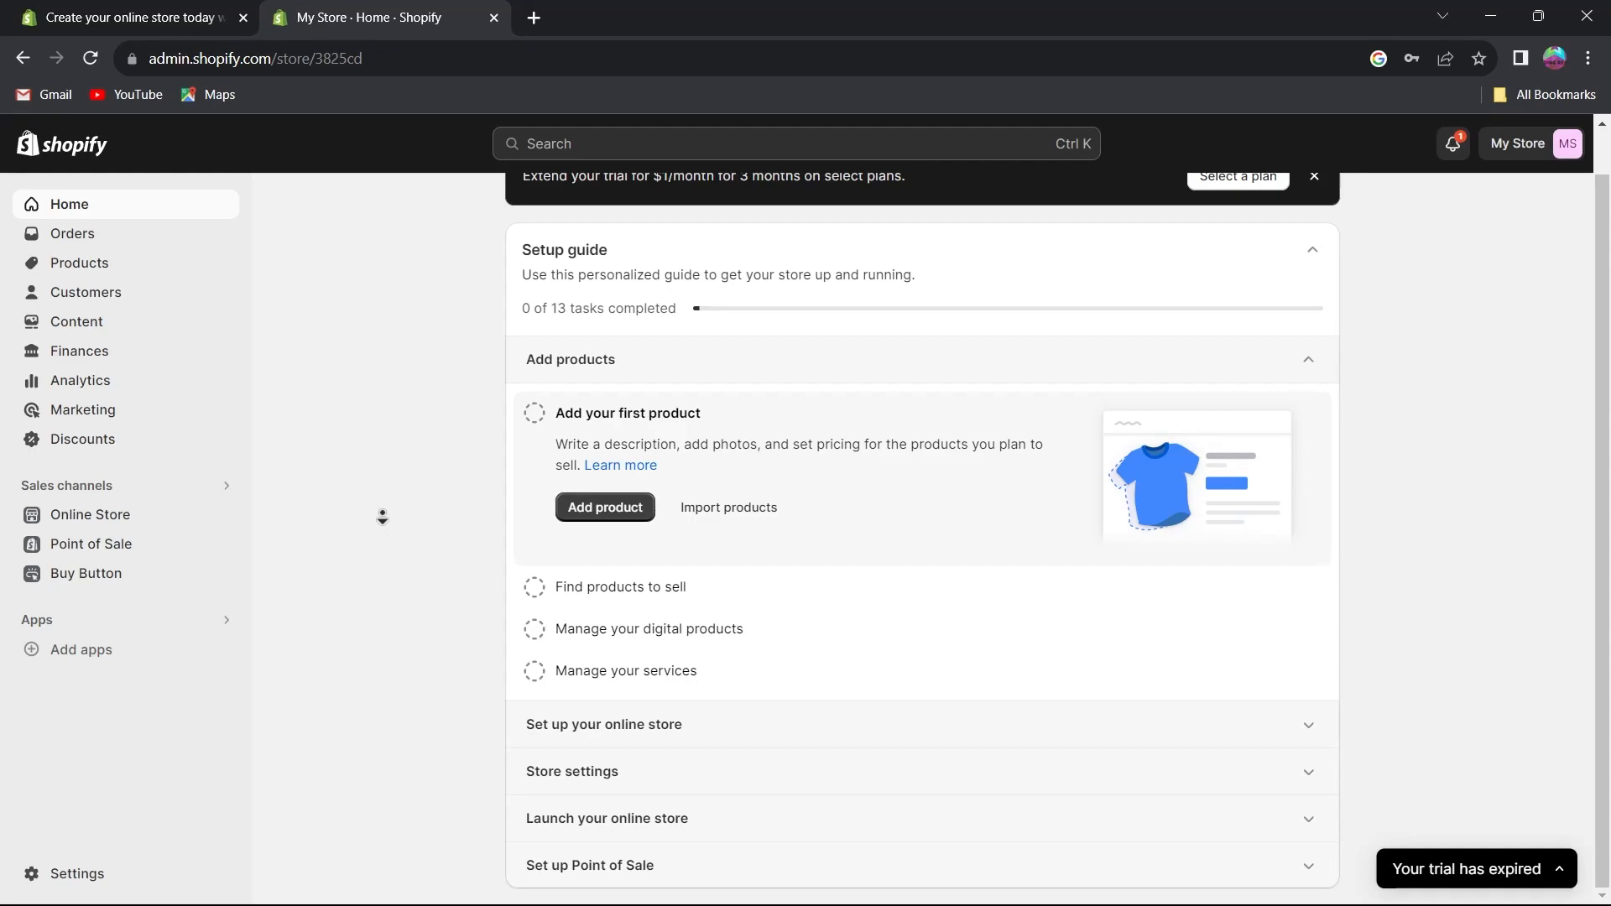
{"action": "scroll", "coordinate": [374, 306], "scroll_direction": "up", "scroll_amount": 1}
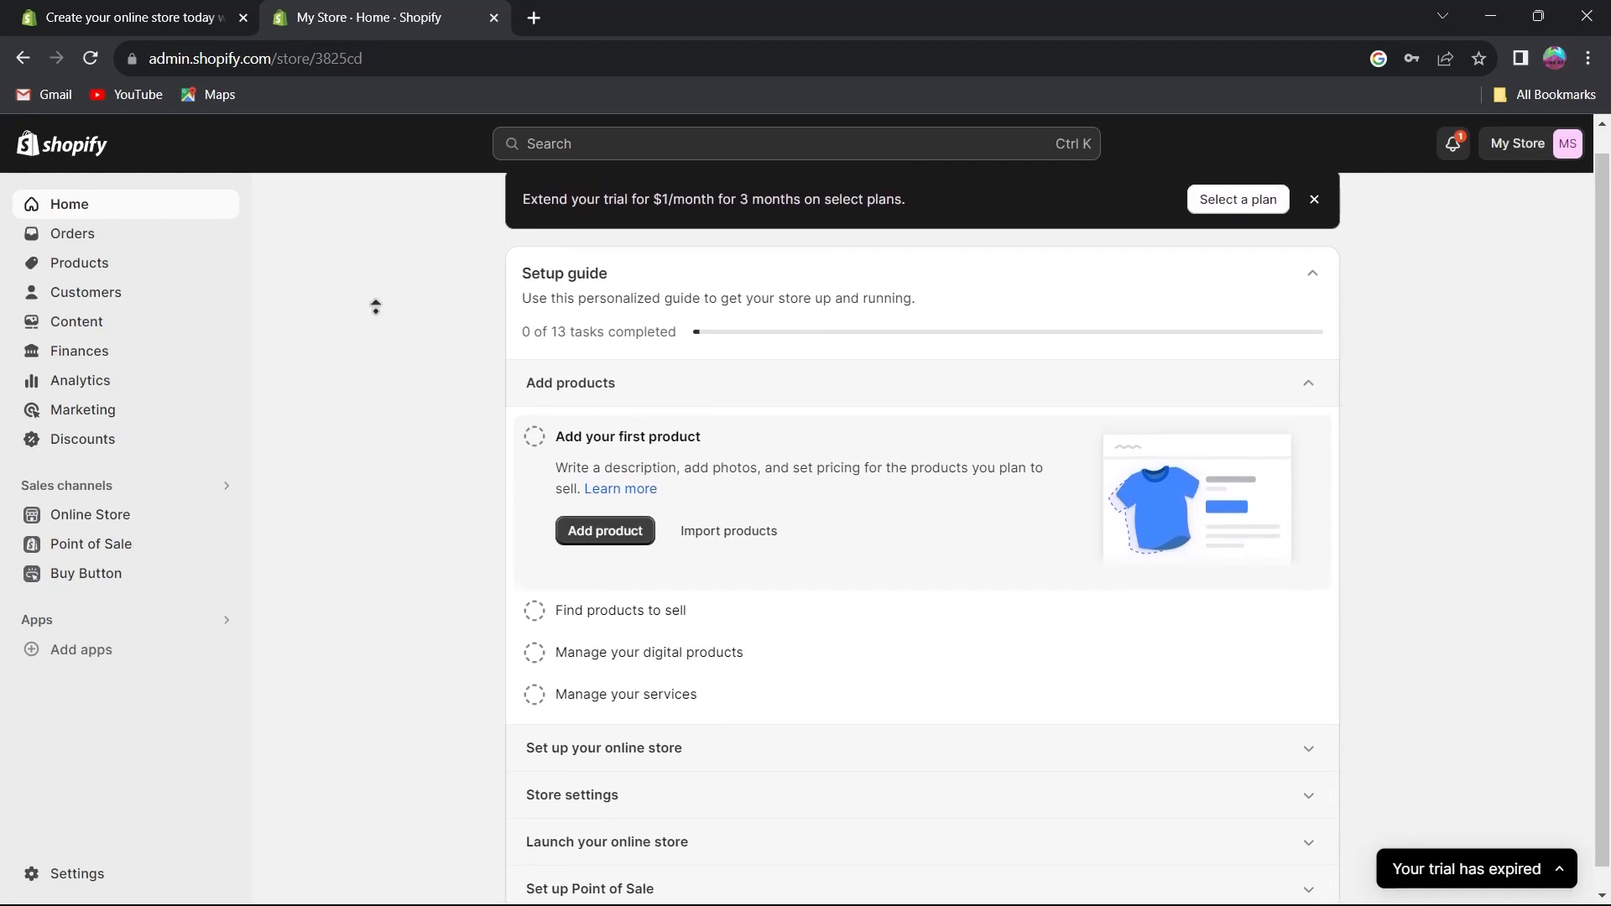
{"action": "scroll", "coordinate": [375, 306], "scroll_direction": "up", "scroll_amount": 1}
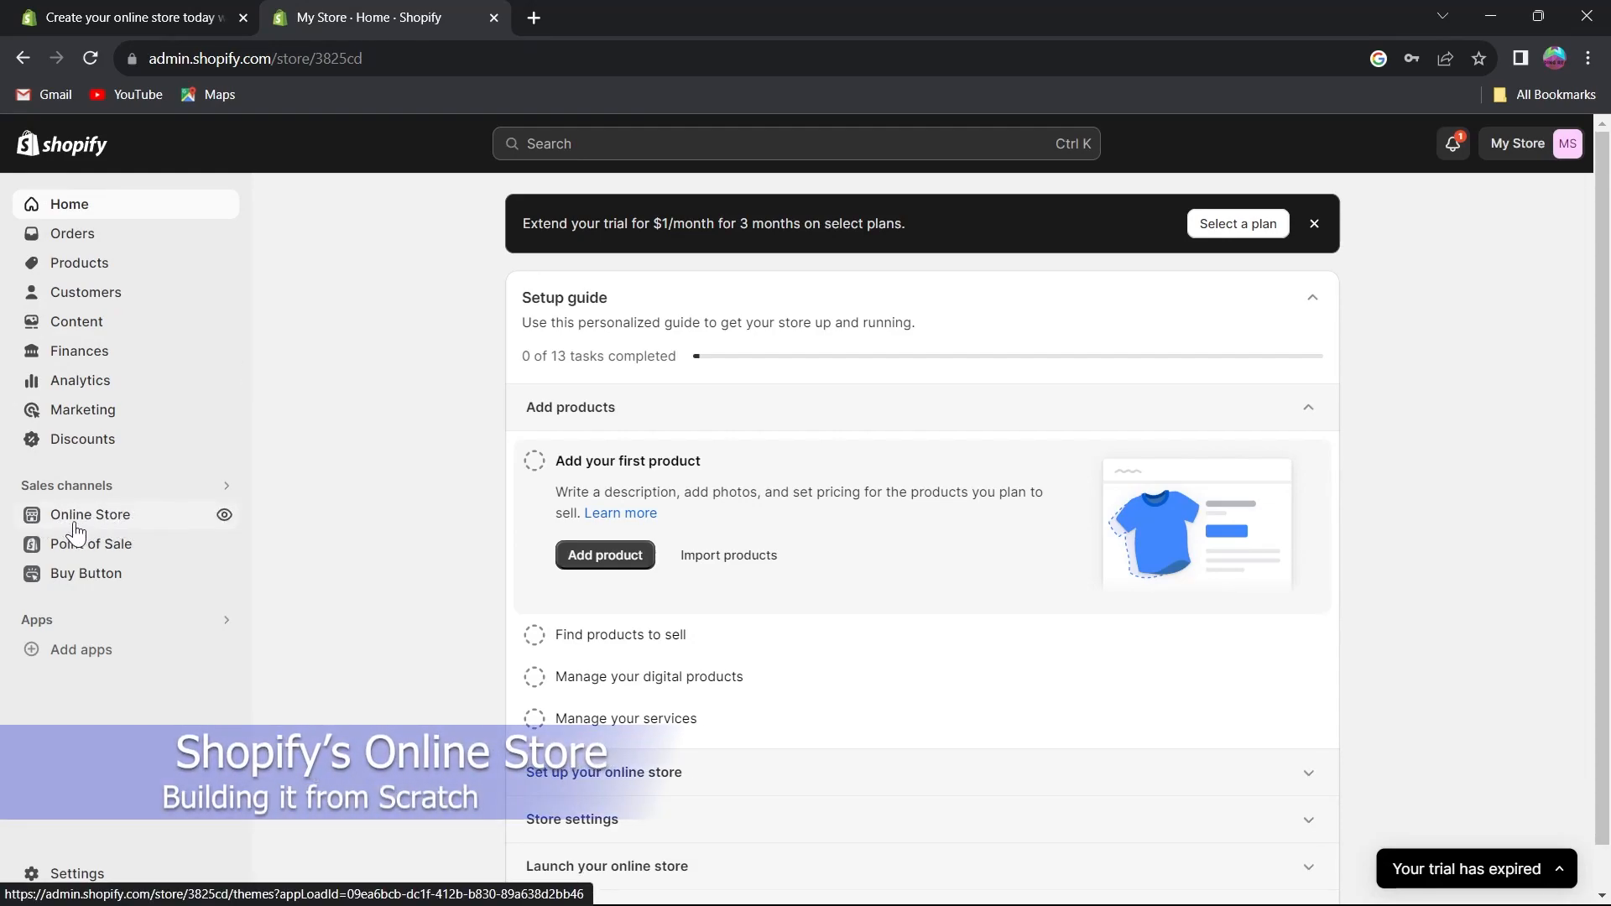
Open the Online Store themes and preview the storefront in a new tab, then close that tab.
{"action": "left_click", "coordinate": [105, 520]}
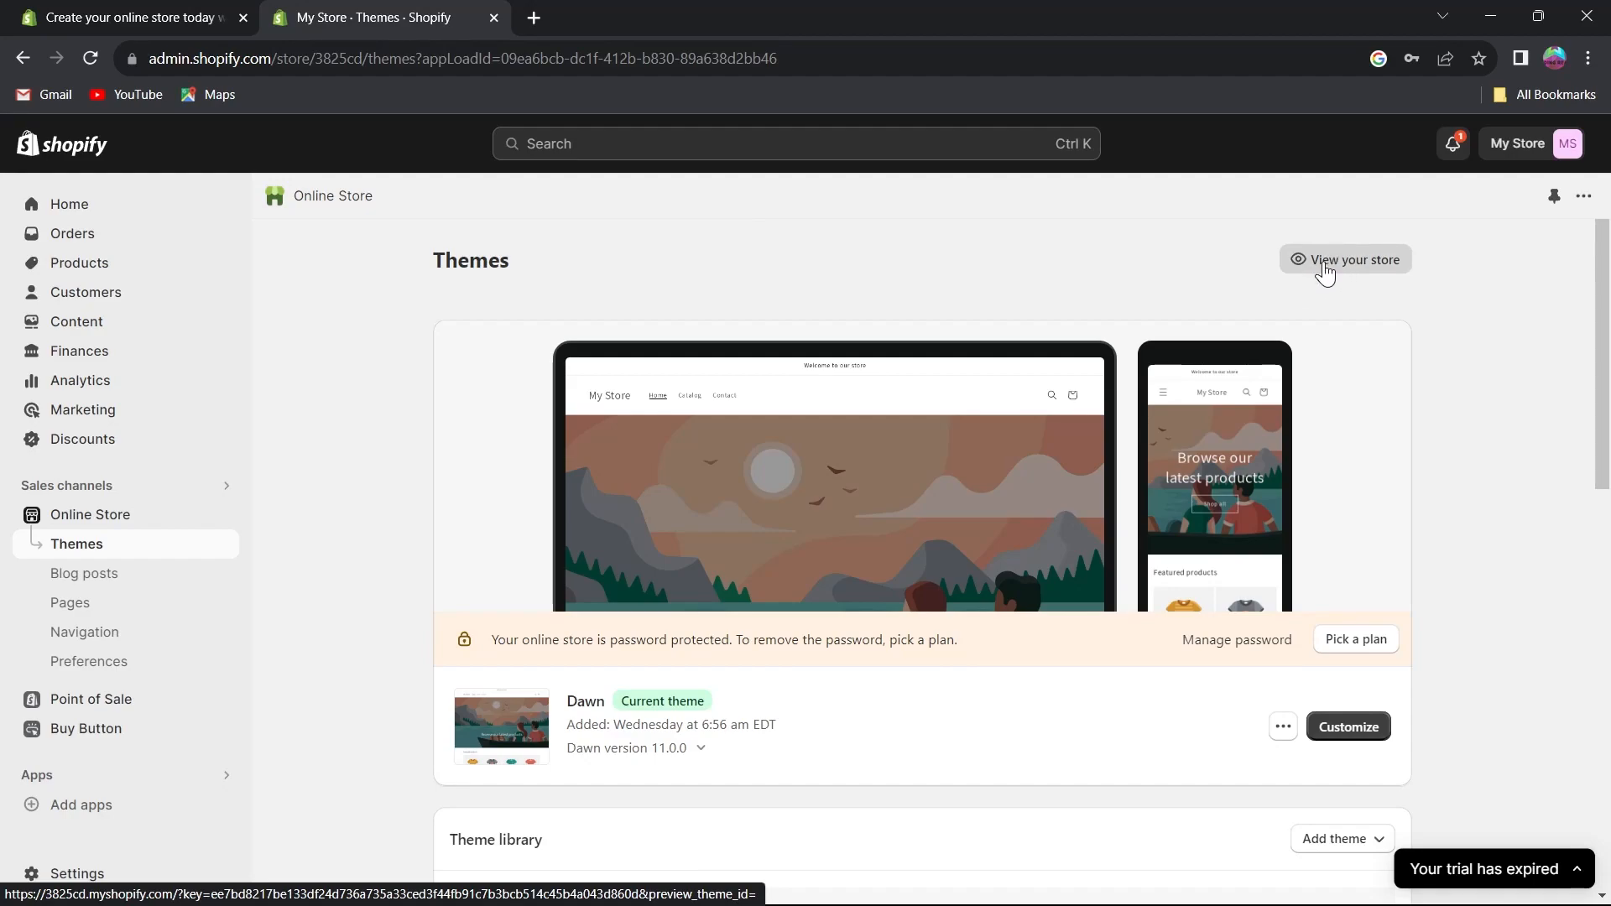
{"action": "left_click_drag", "start_coordinate": [1342, 269], "coordinate": [640, 10]}
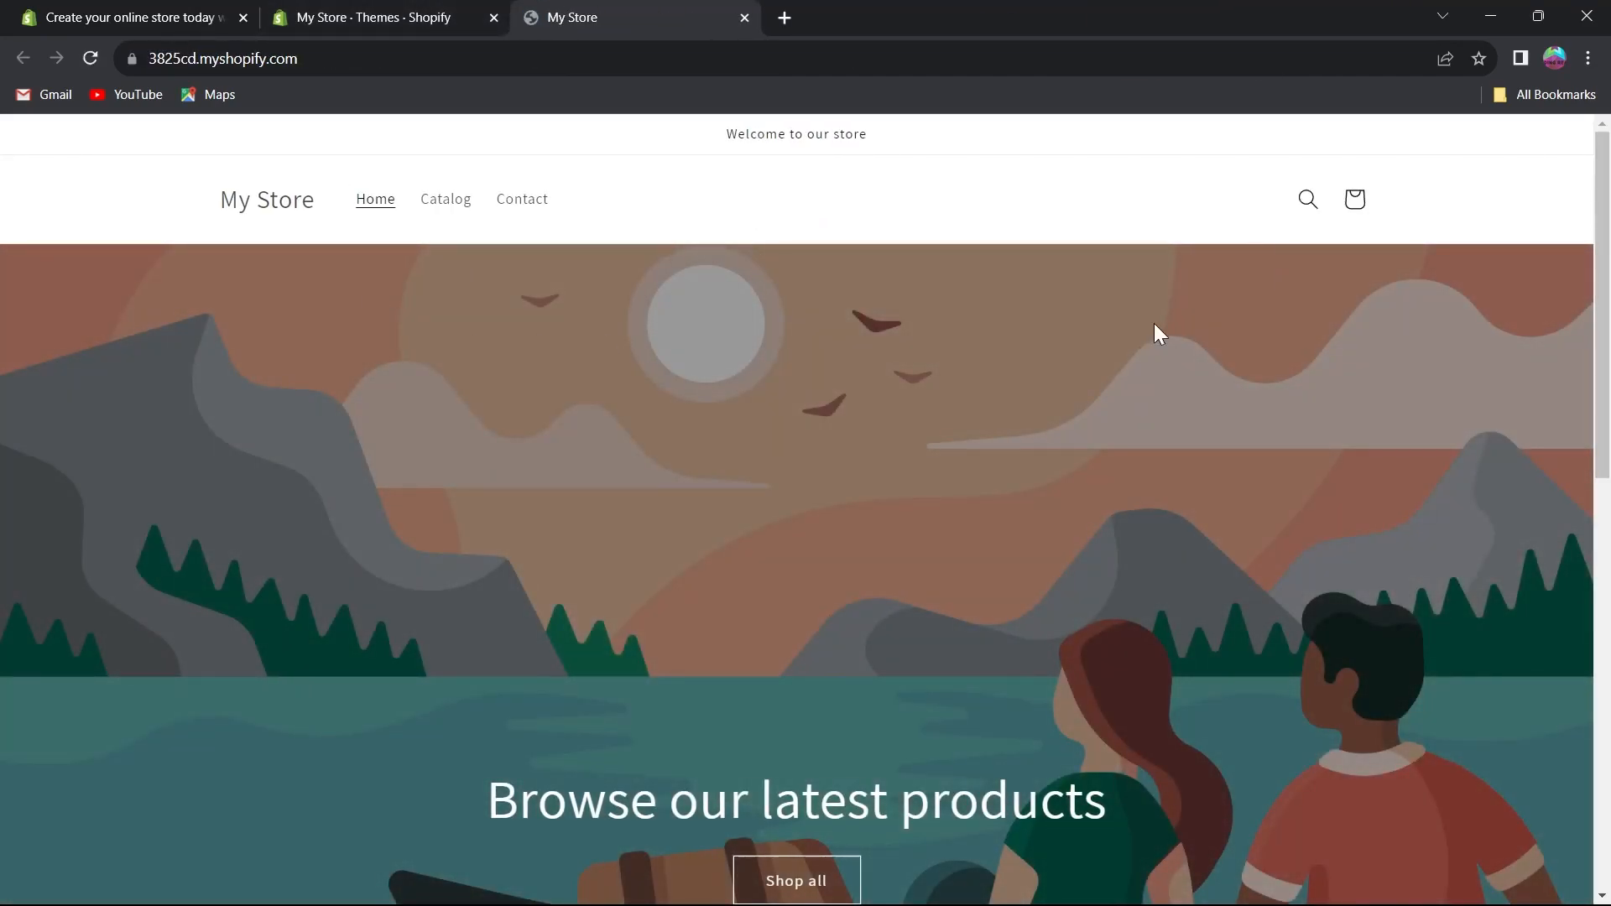
{"action": "scroll", "coordinate": [988, 234], "scroll_direction": "down", "scroll_amount": 10}
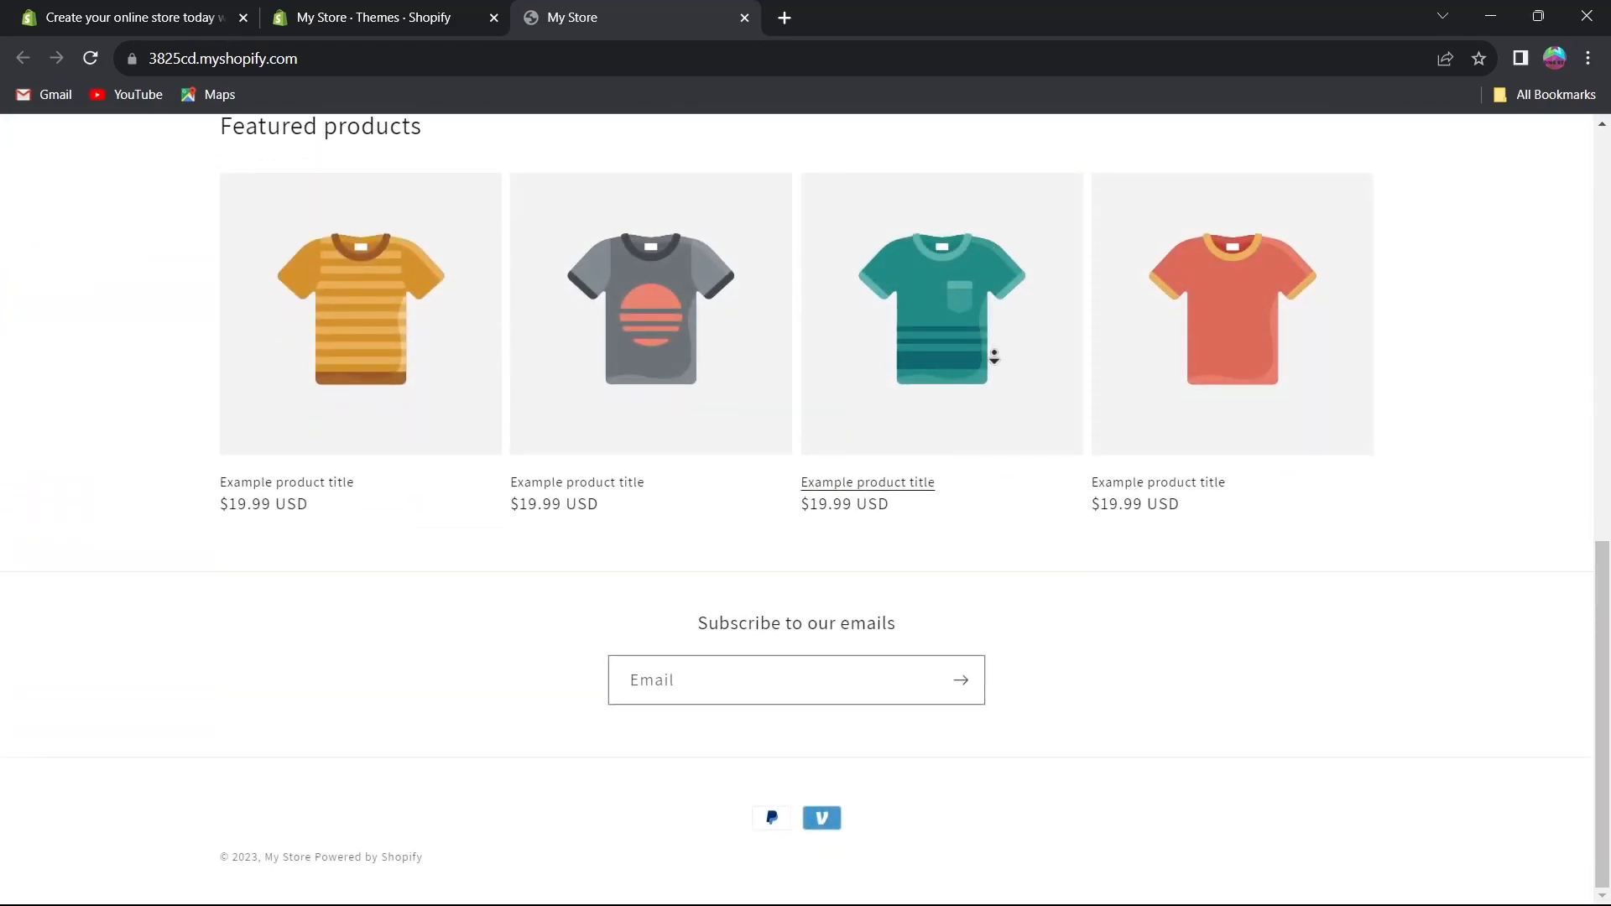
{"action": "middle_click", "coordinate": [1029, 519]}
{"action": "left_click", "coordinate": [744, 18]}
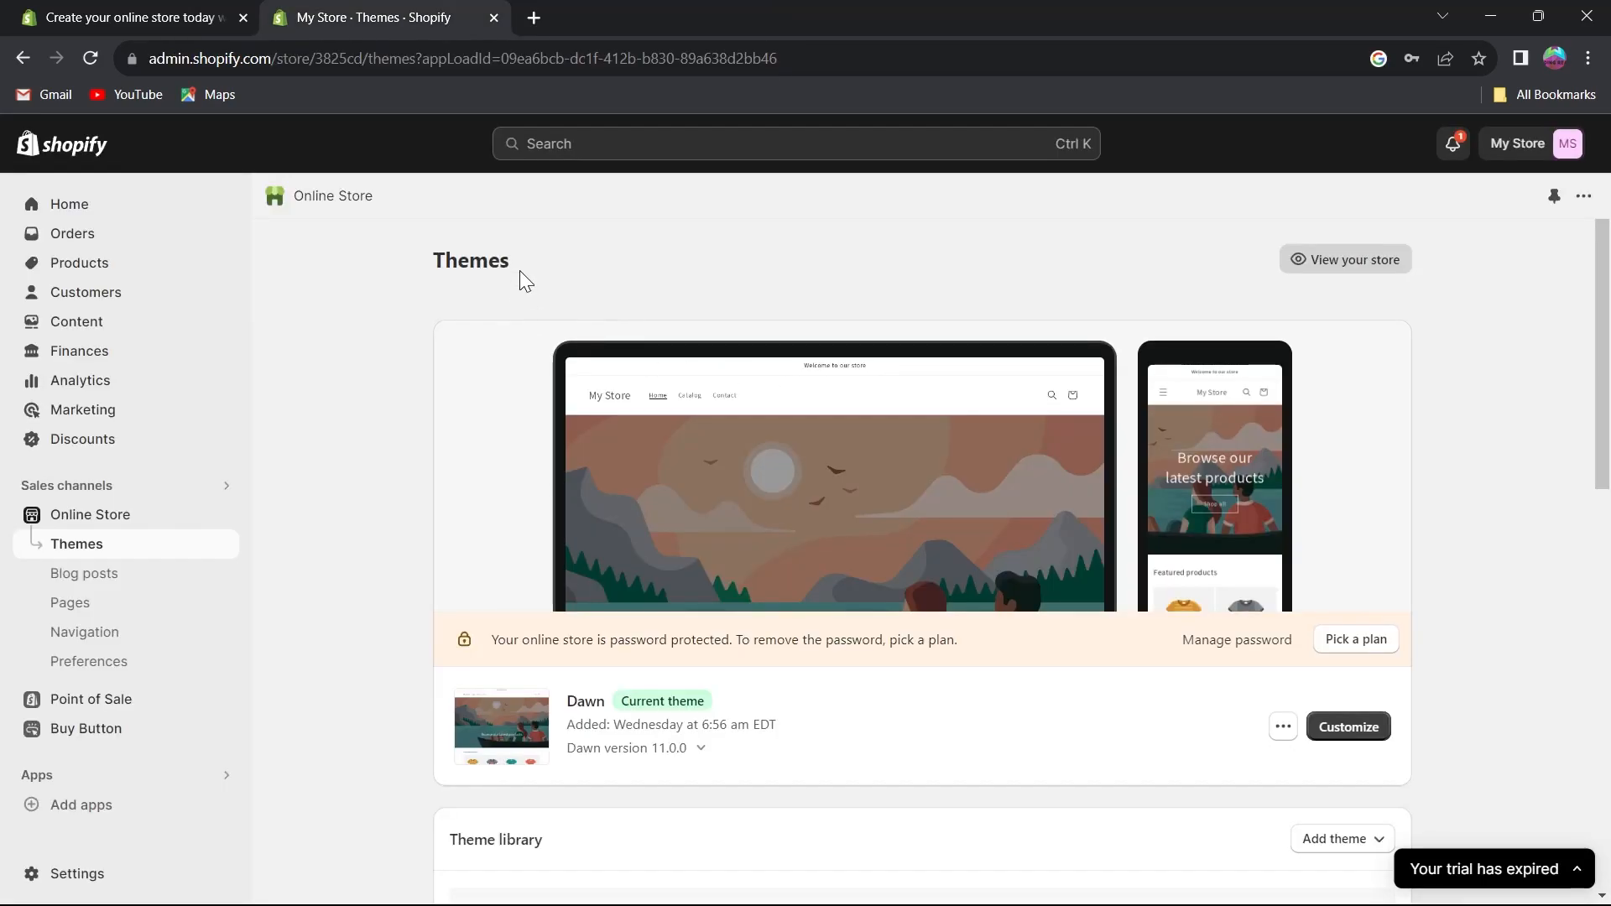
Open the current Dawn theme in the theme customizer.
{"action": "scroll", "coordinate": [604, 444], "scroll_direction": "down", "scroll_amount": 3}
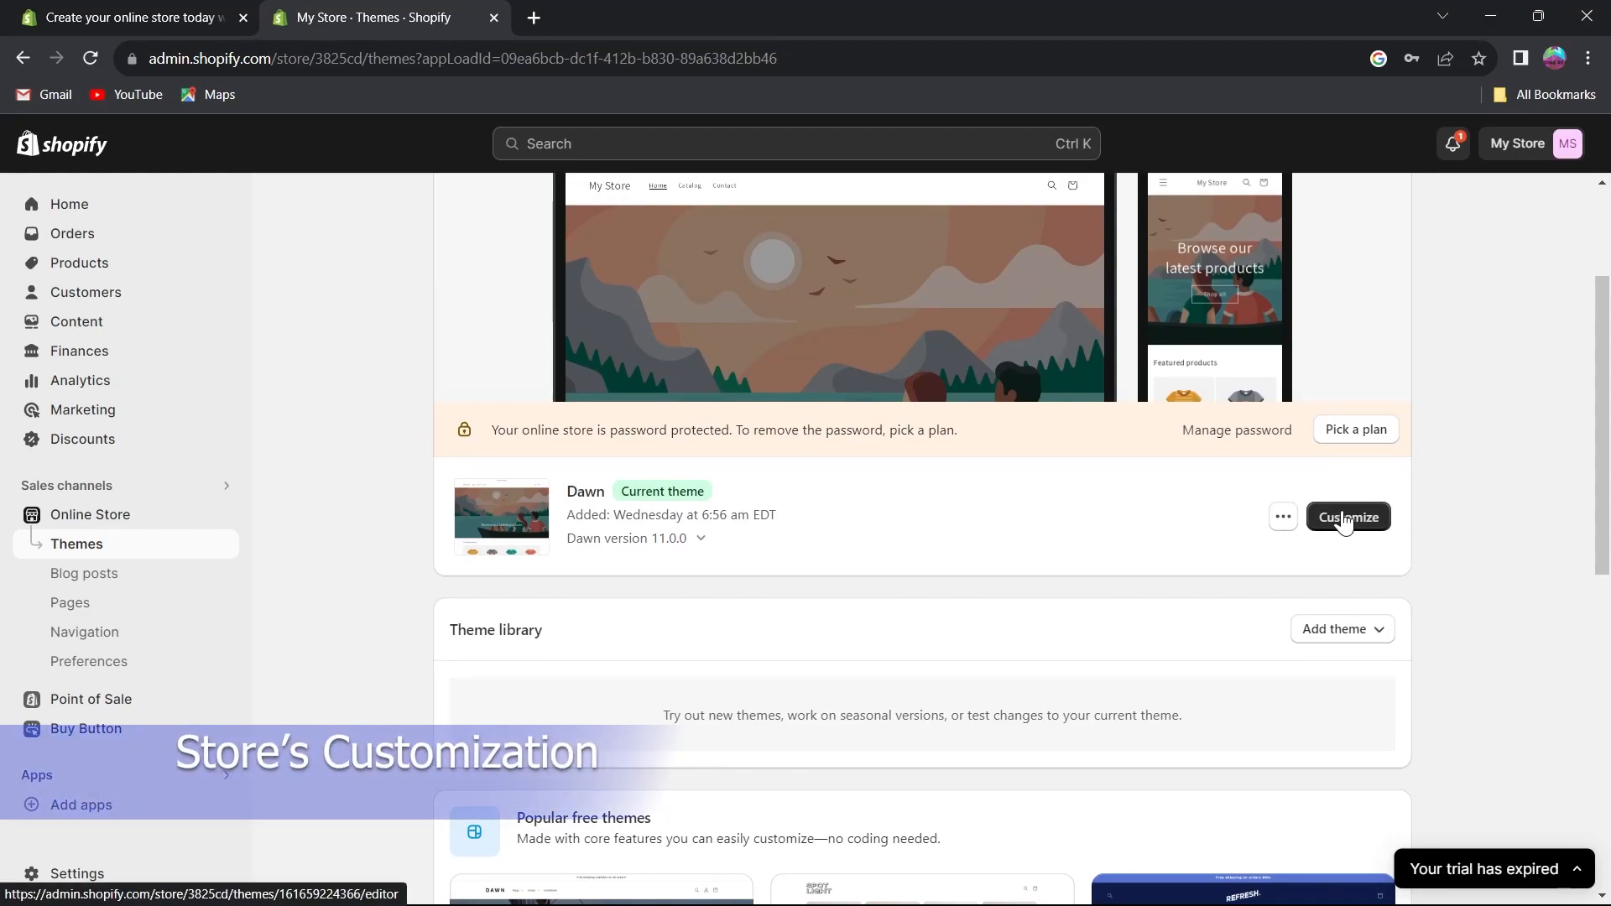
{"action": "left_click", "coordinate": [1345, 518]}
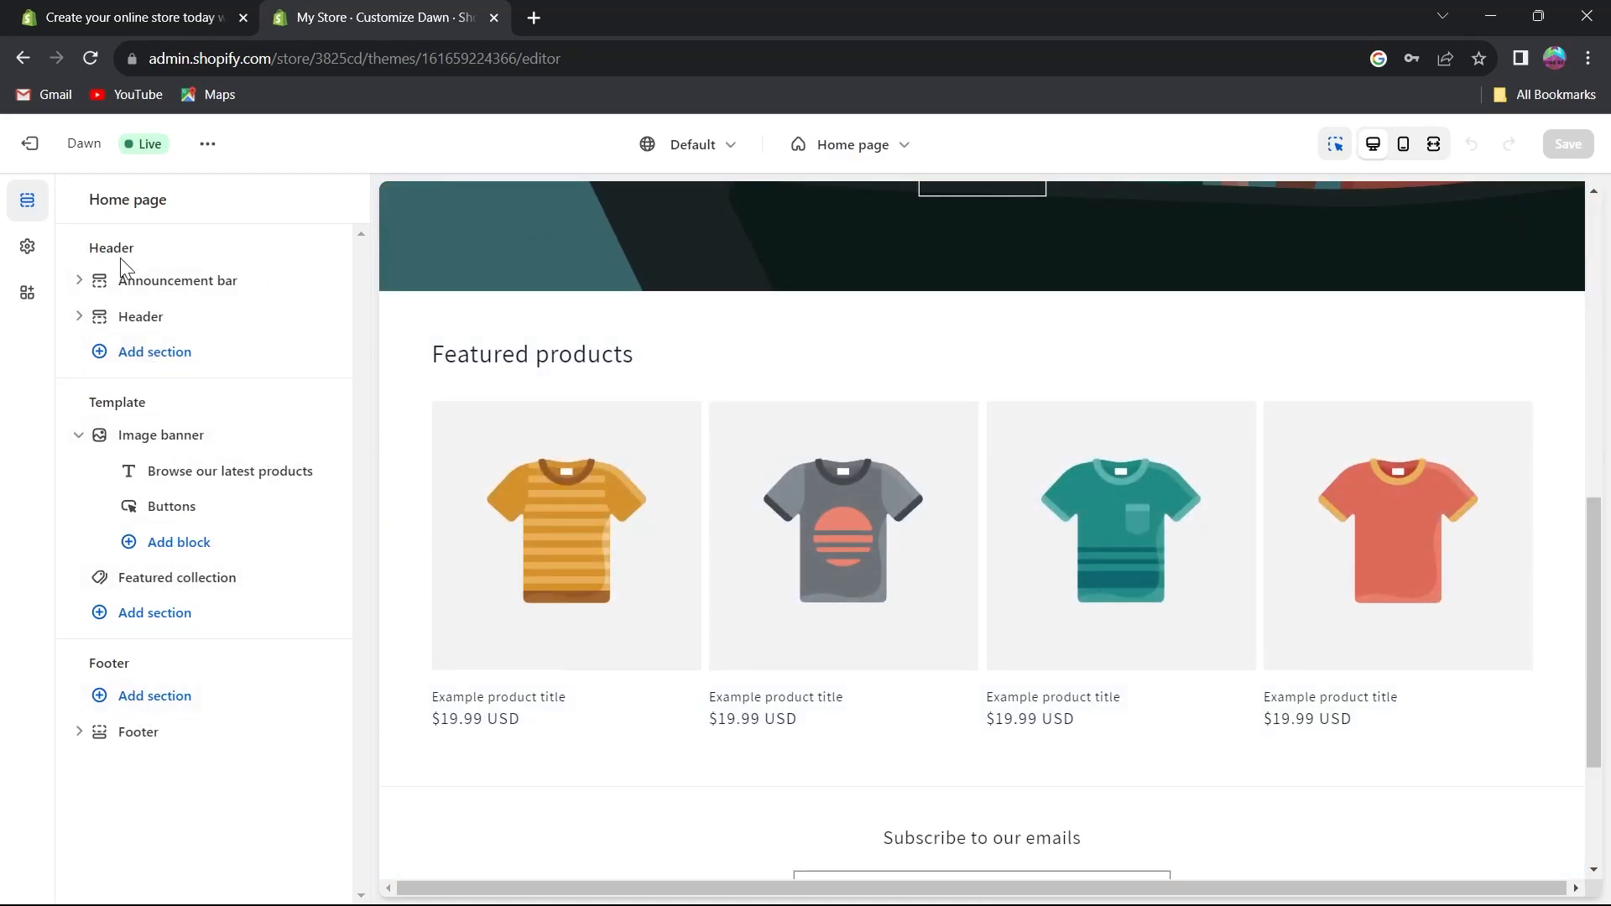
{"action": "scroll", "coordinate": [503, 370], "scroll_direction": "up", "scroll_amount": 10}
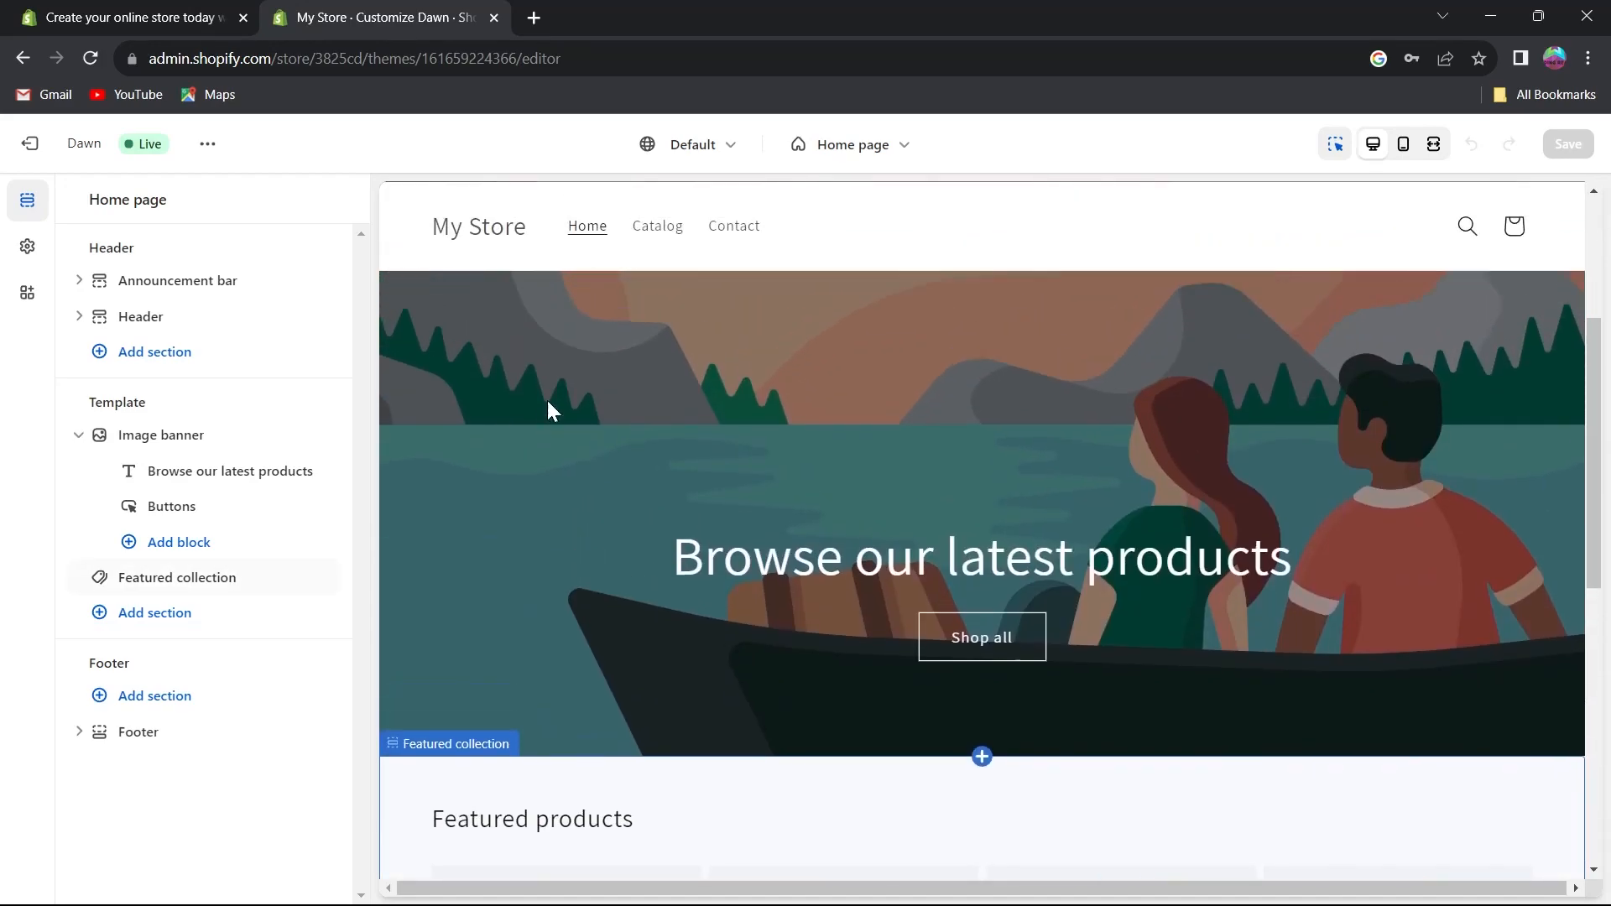
{"action": "scroll", "coordinate": [848, 379], "scroll_direction": "up", "scroll_amount": 3}
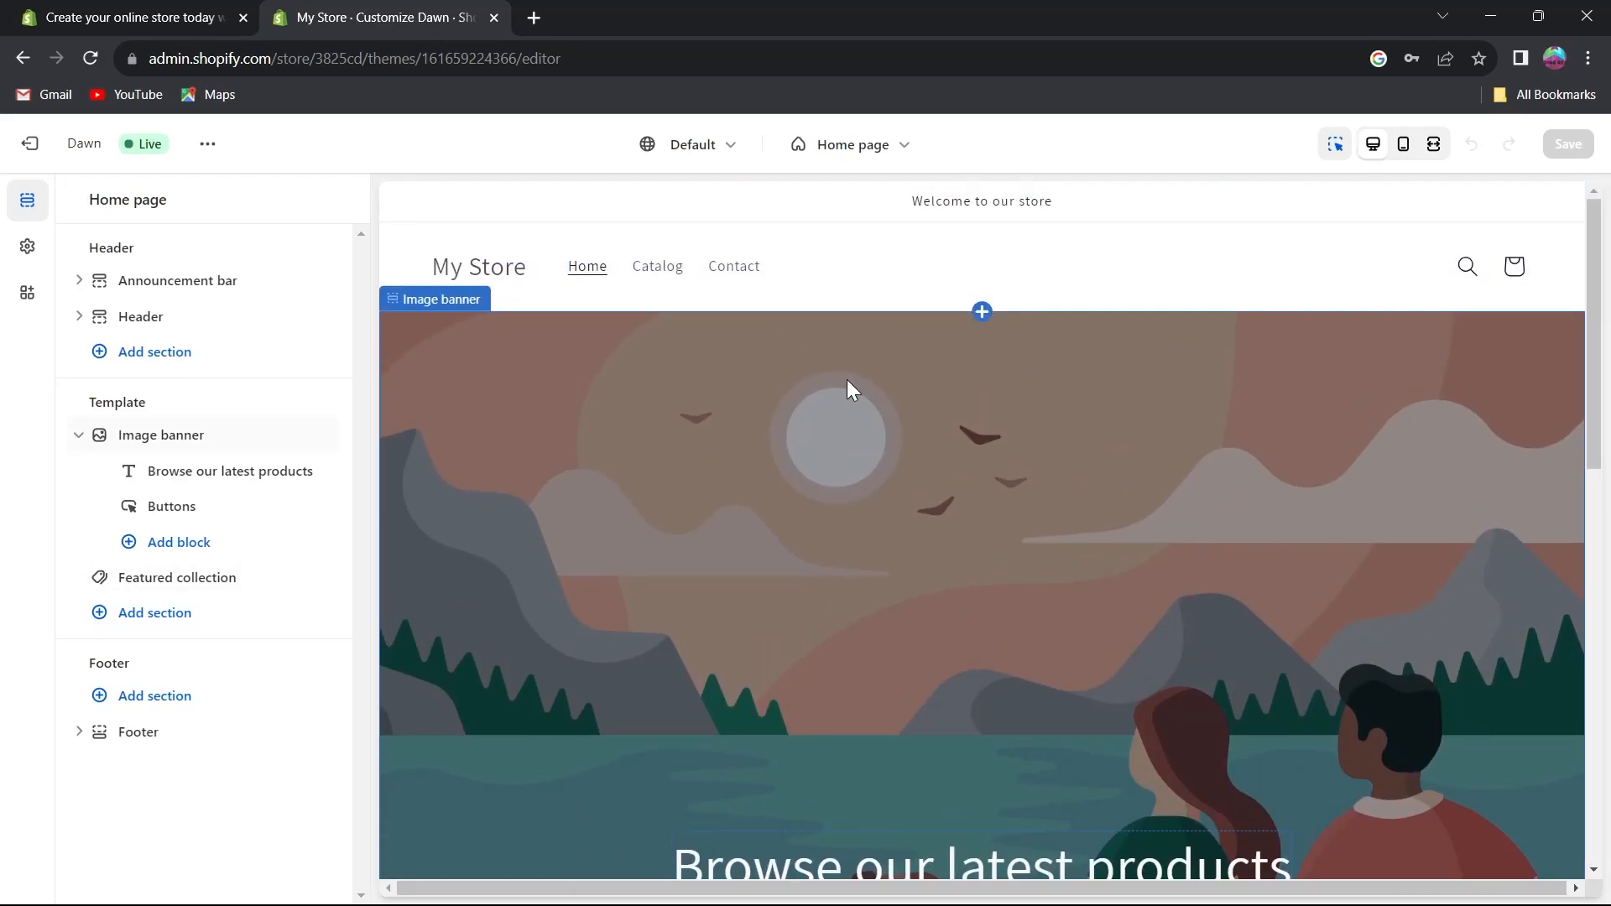
Expand the Announcement bar section and open its welcome announcement block.
{"action": "left_click", "coordinate": [79, 281]}
{"action": "left_click", "coordinate": [79, 282]}
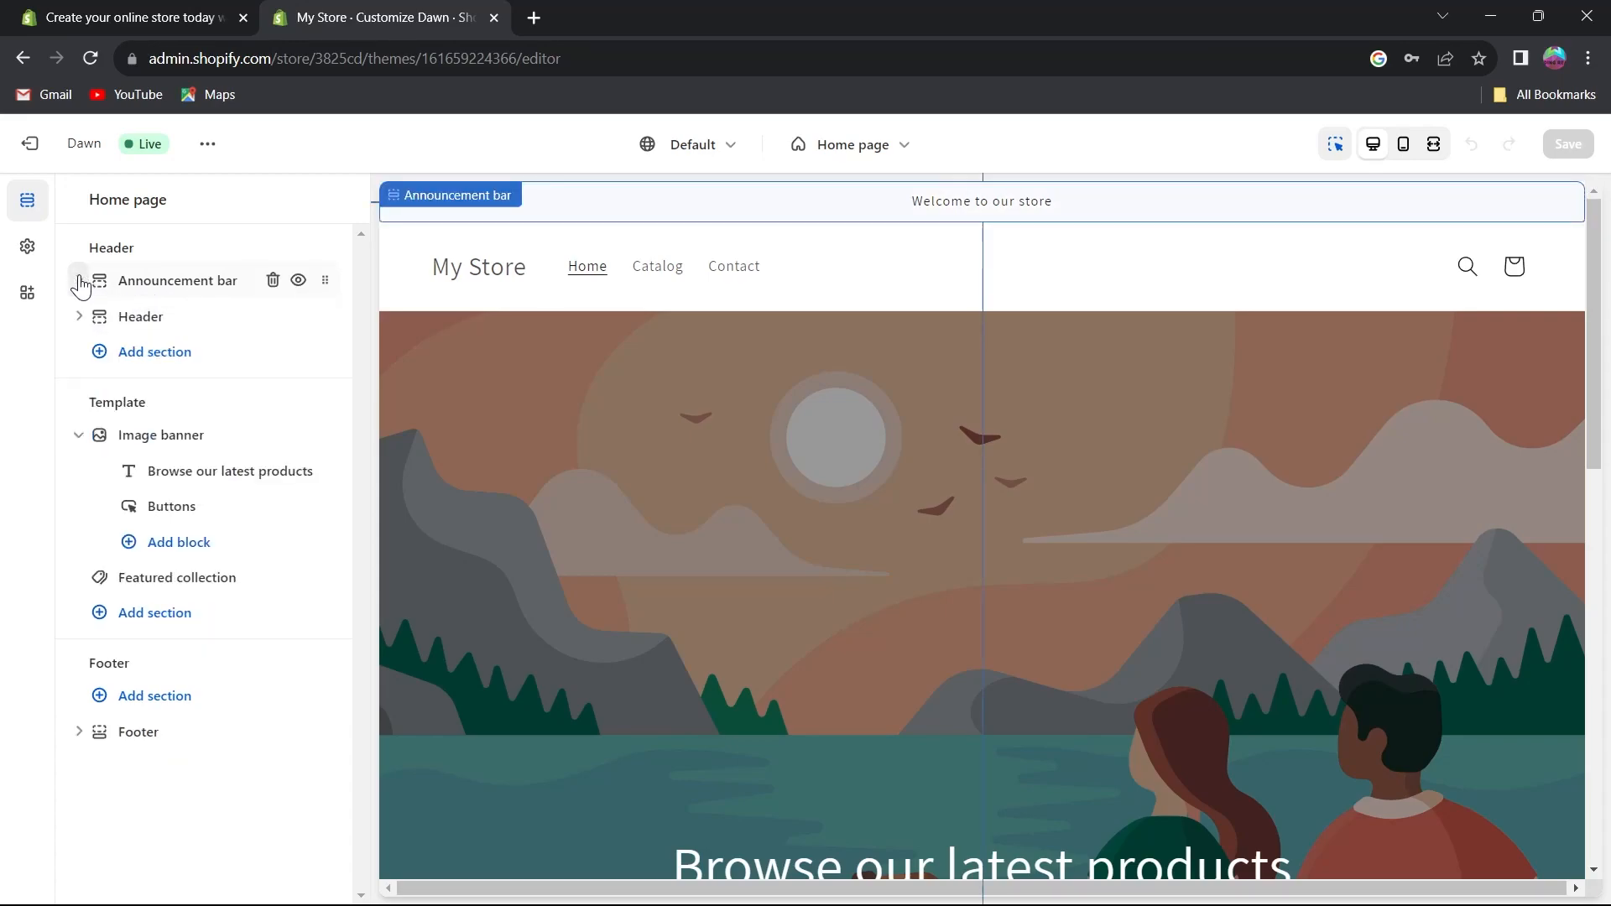
{"action": "left_click", "coordinate": [79, 283]}
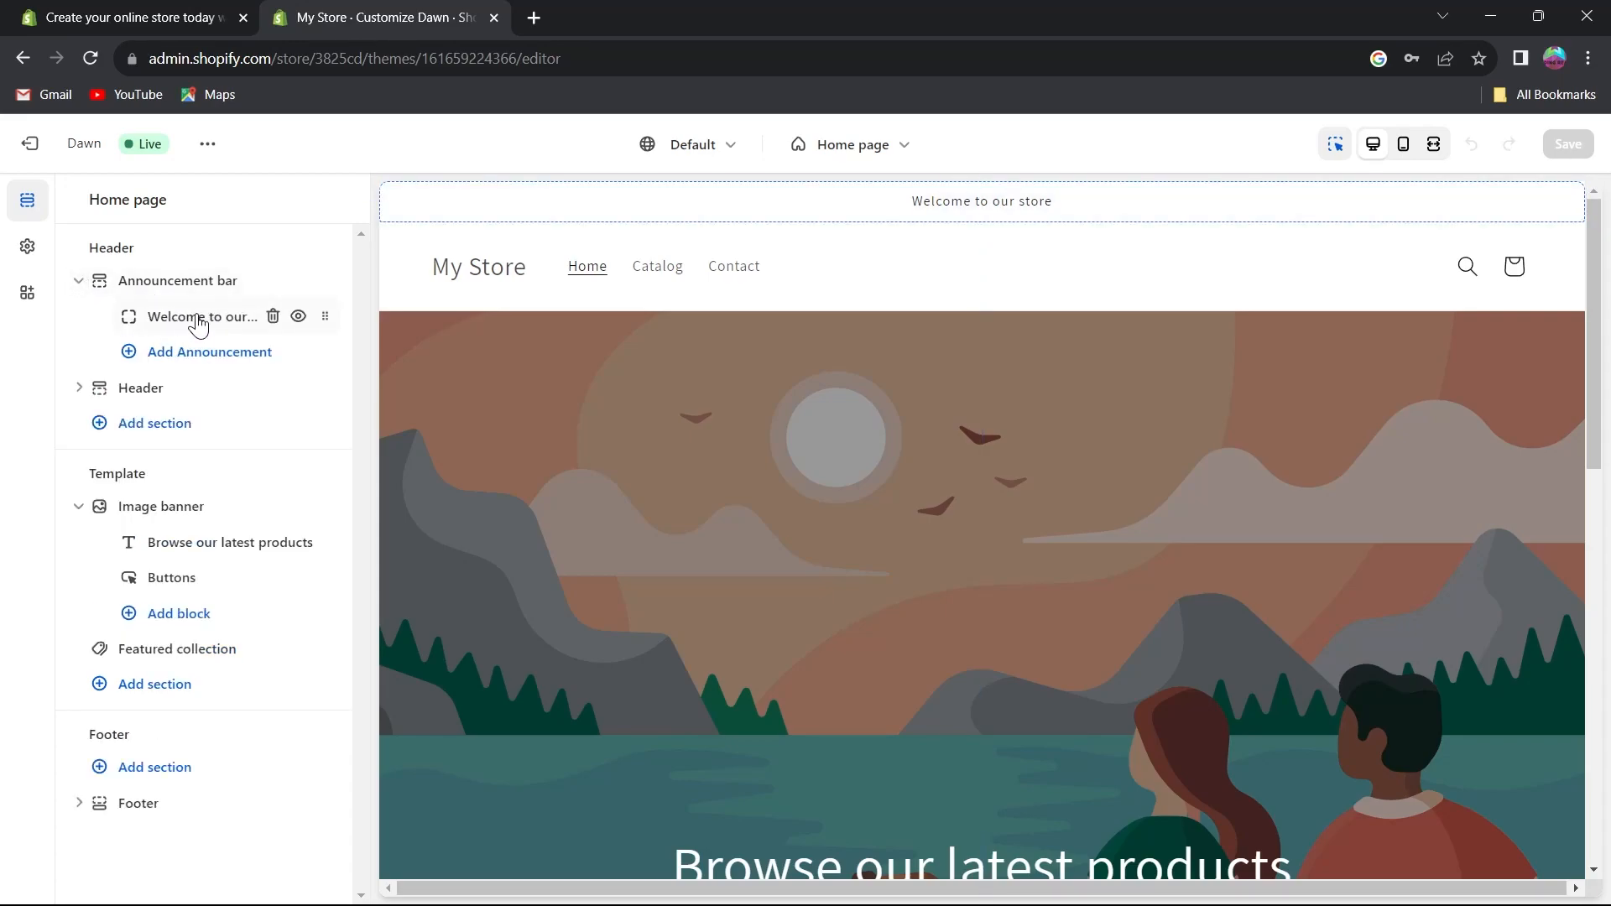
{"action": "left_click", "coordinate": [197, 318]}
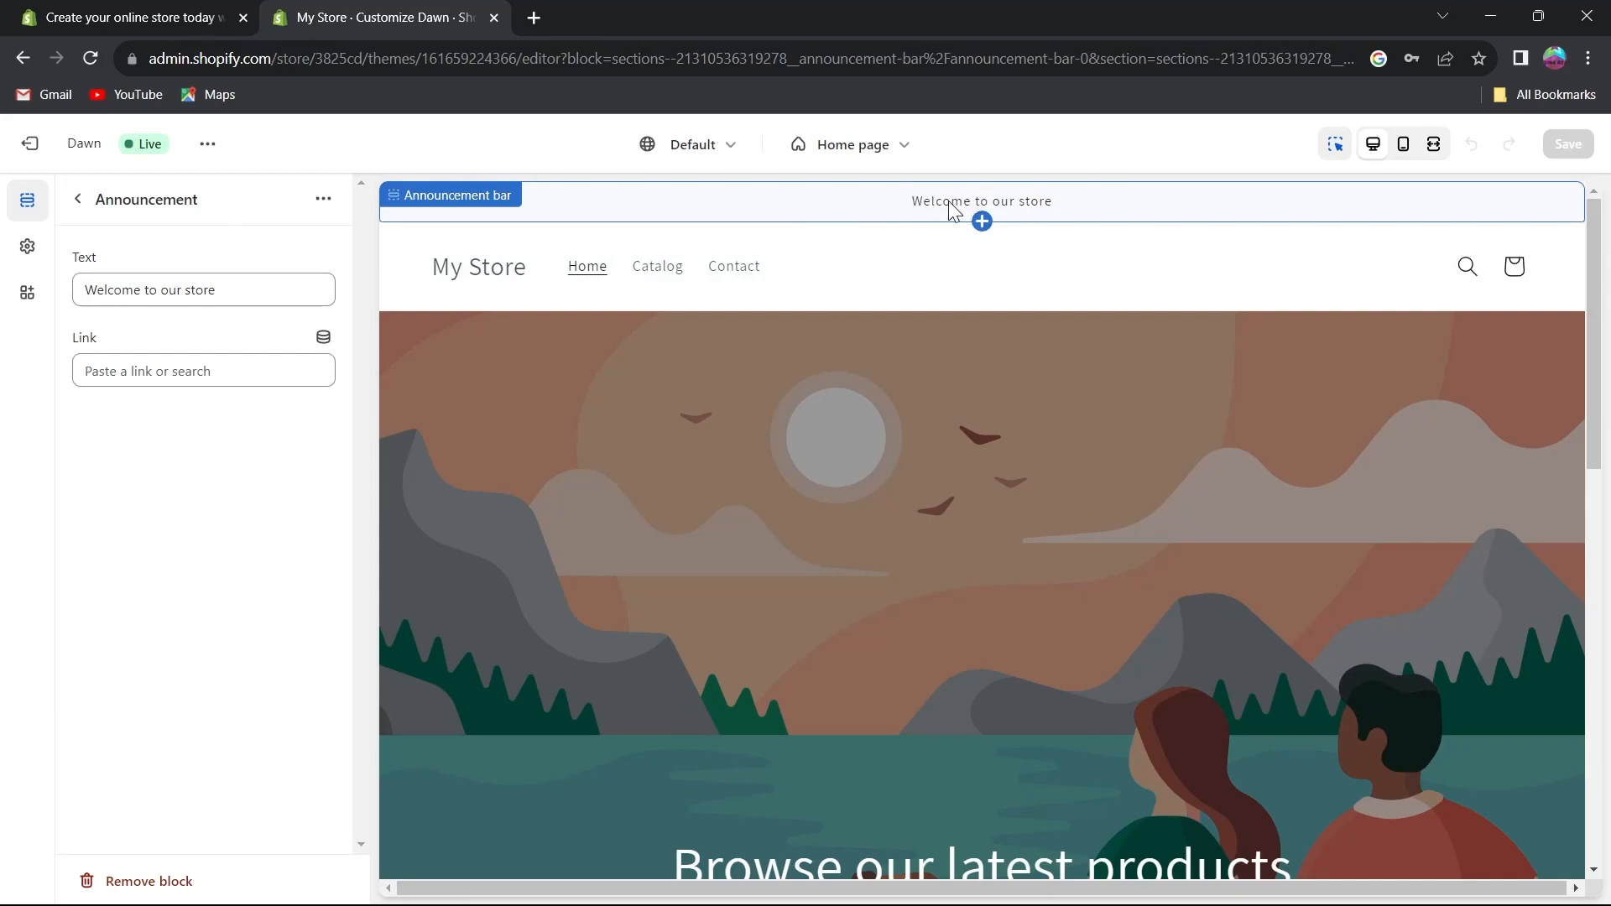
{"action": "left_click", "coordinate": [268, 289]}
{"action": "left_click_drag", "start_coordinate": [268, 289], "coordinate": [80, 289]}
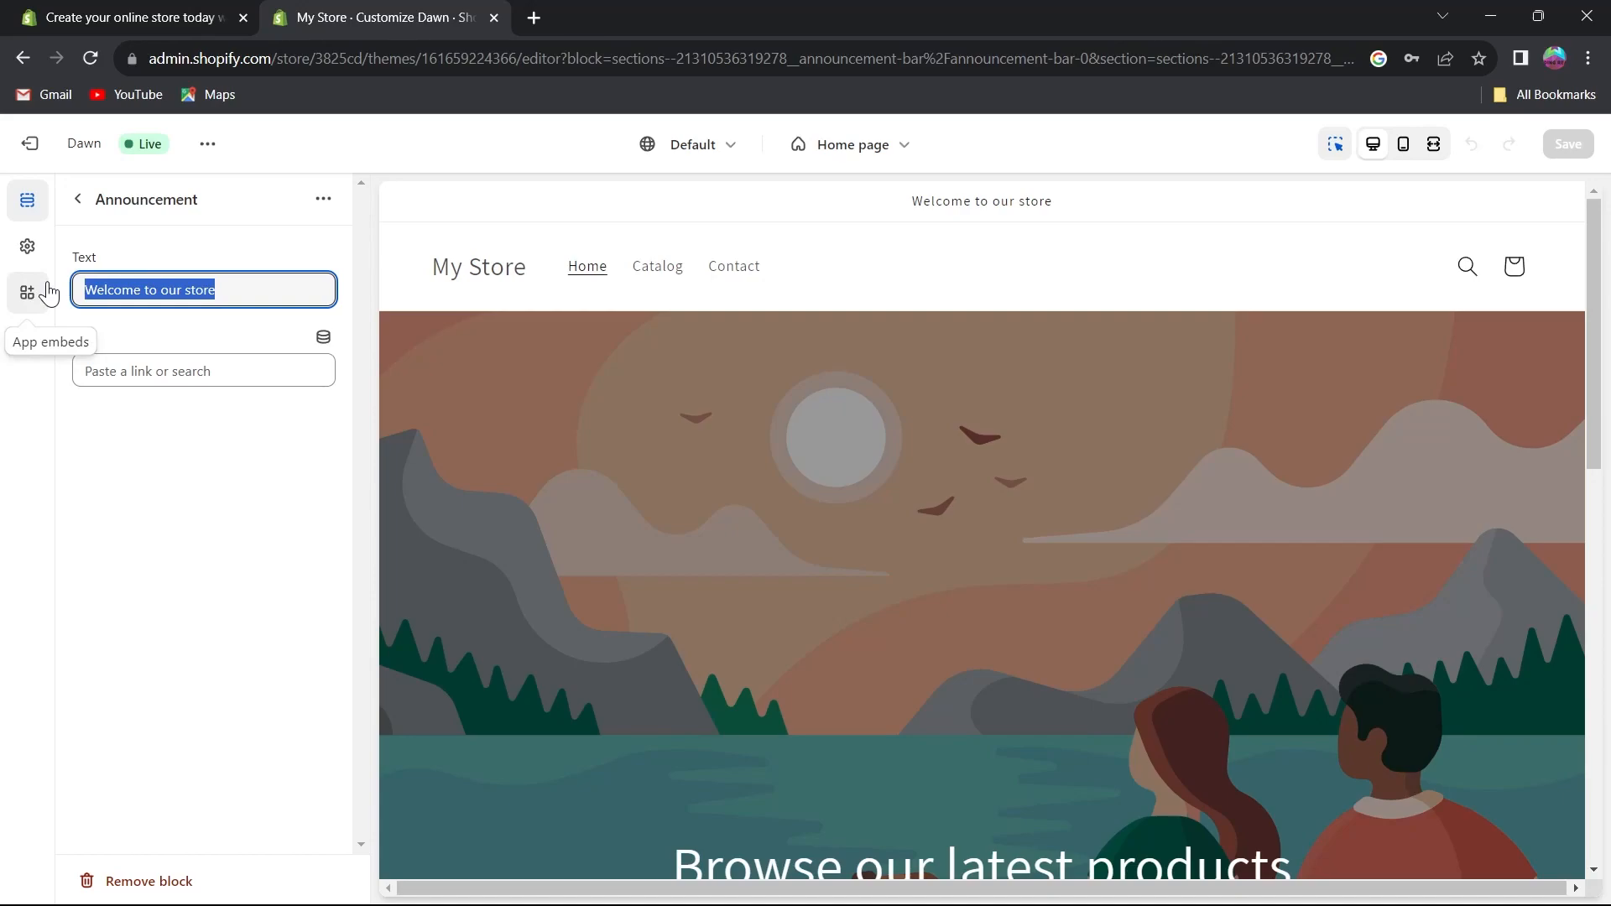
{"action": "type", "text": "Shopifytutorial"}
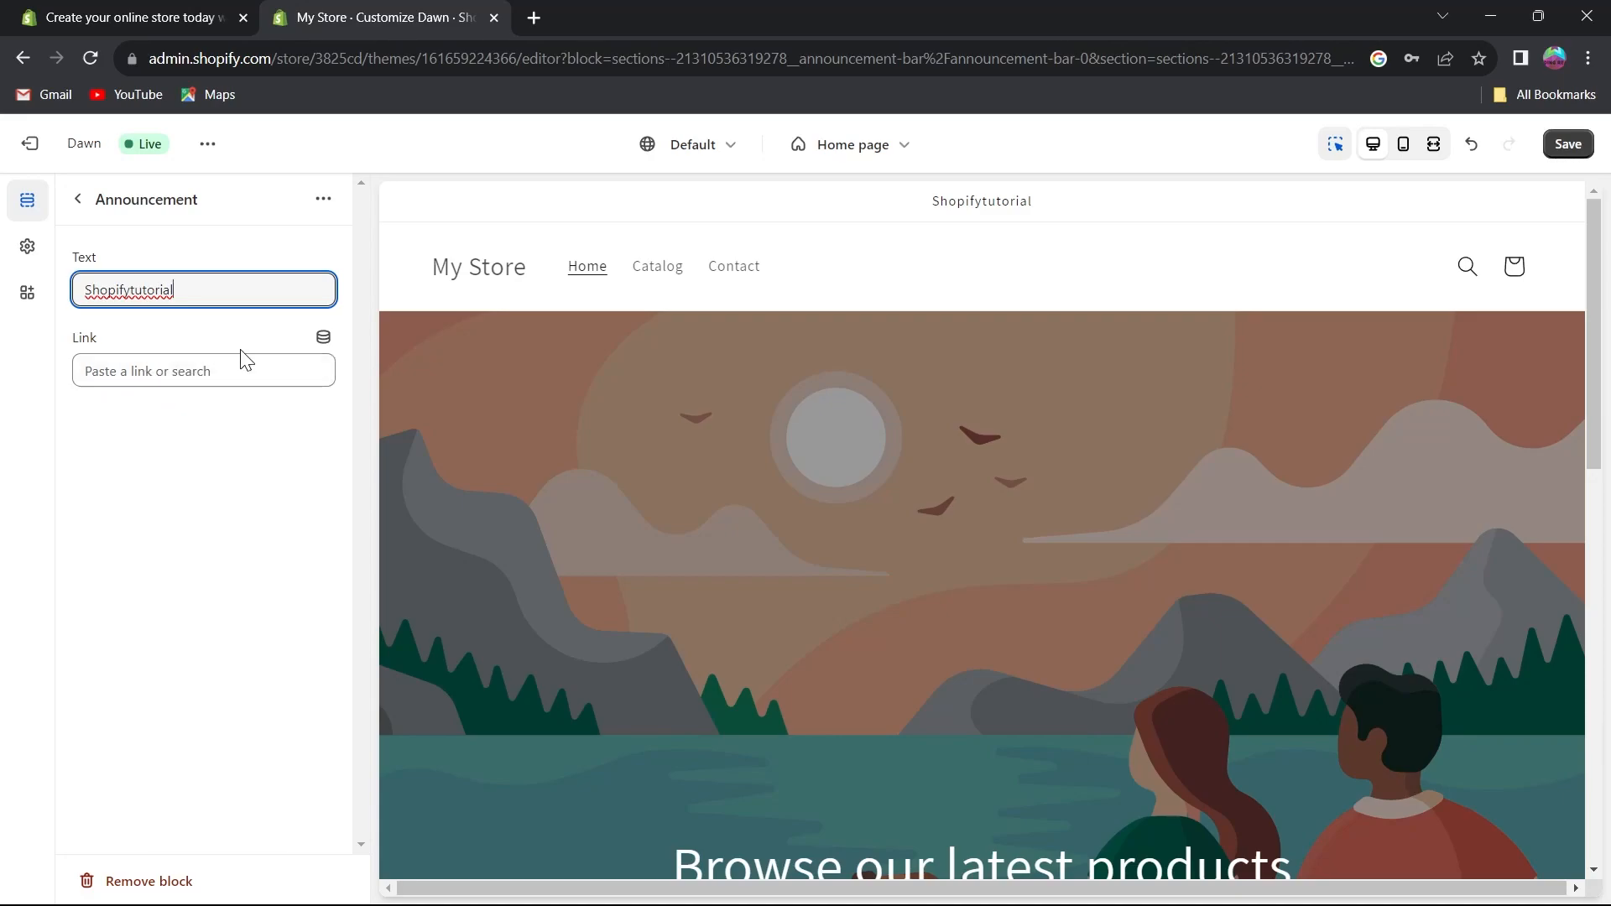
{"action": "left_click", "coordinate": [225, 369]}
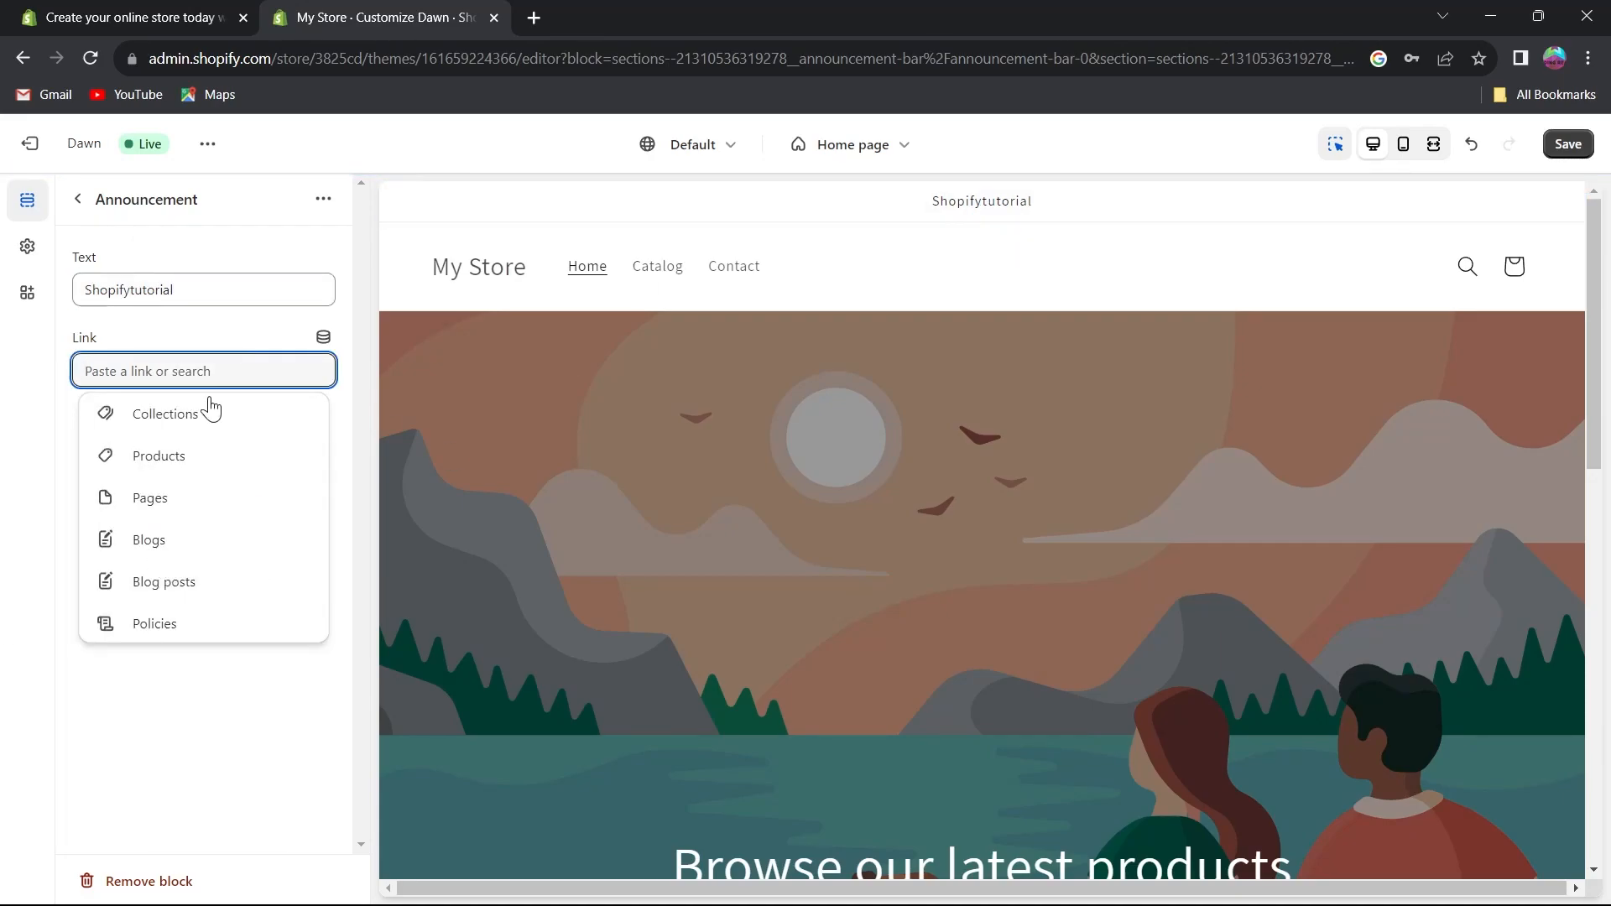
{"action": "type", "text": "www.youtube.com"}
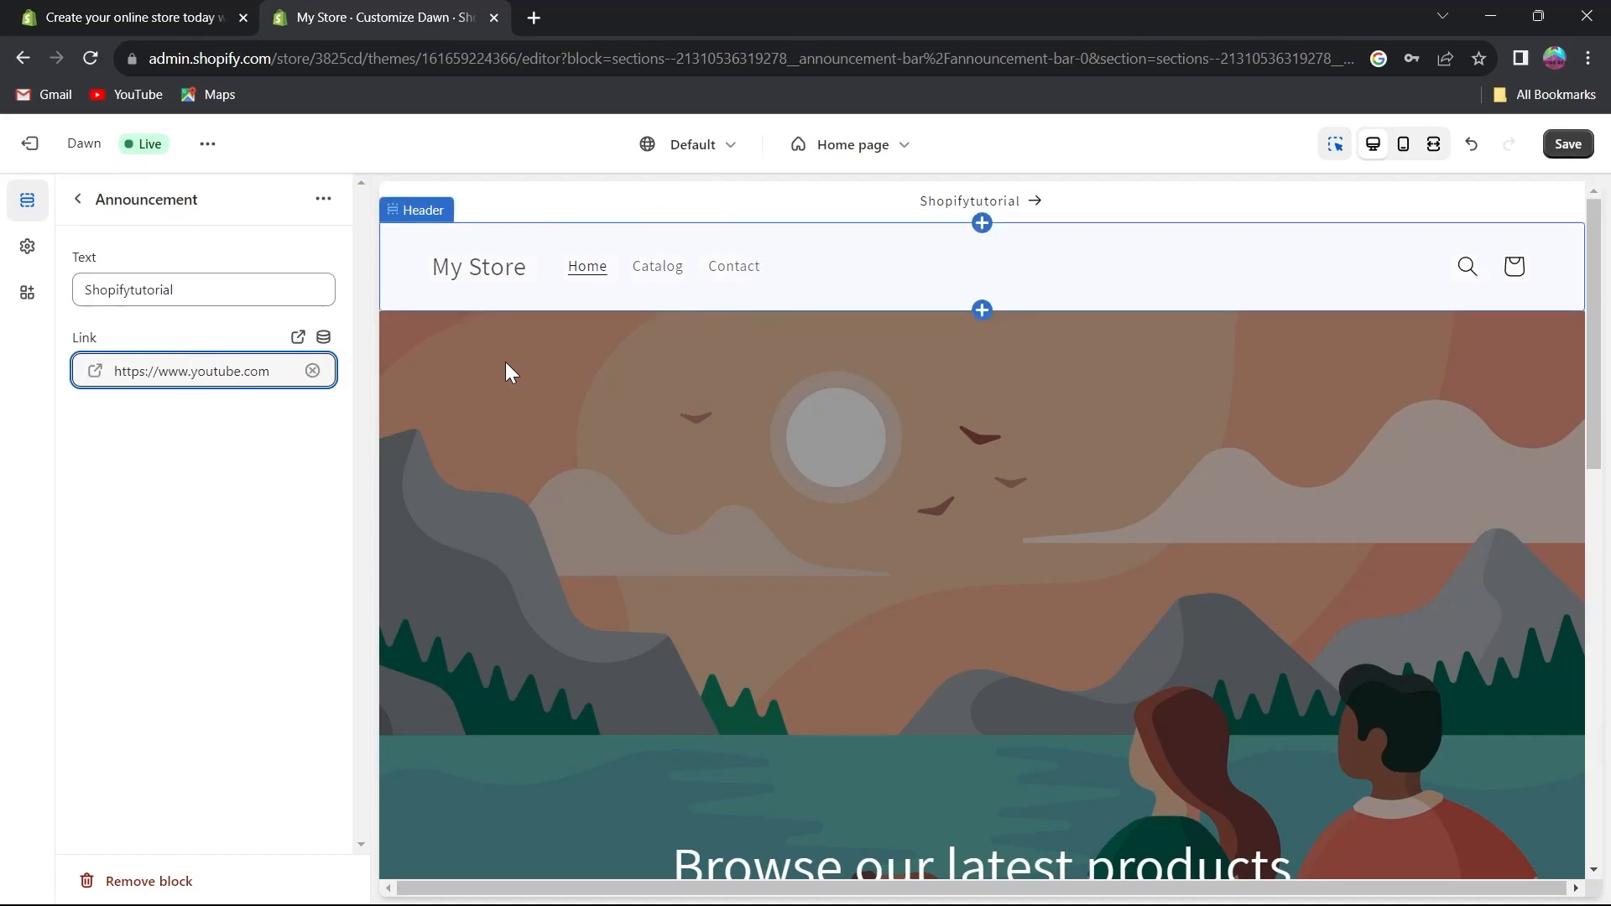
Open the Header section settings to review them, then return to the home page section list.
{"action": "left_click", "coordinate": [78, 202]}
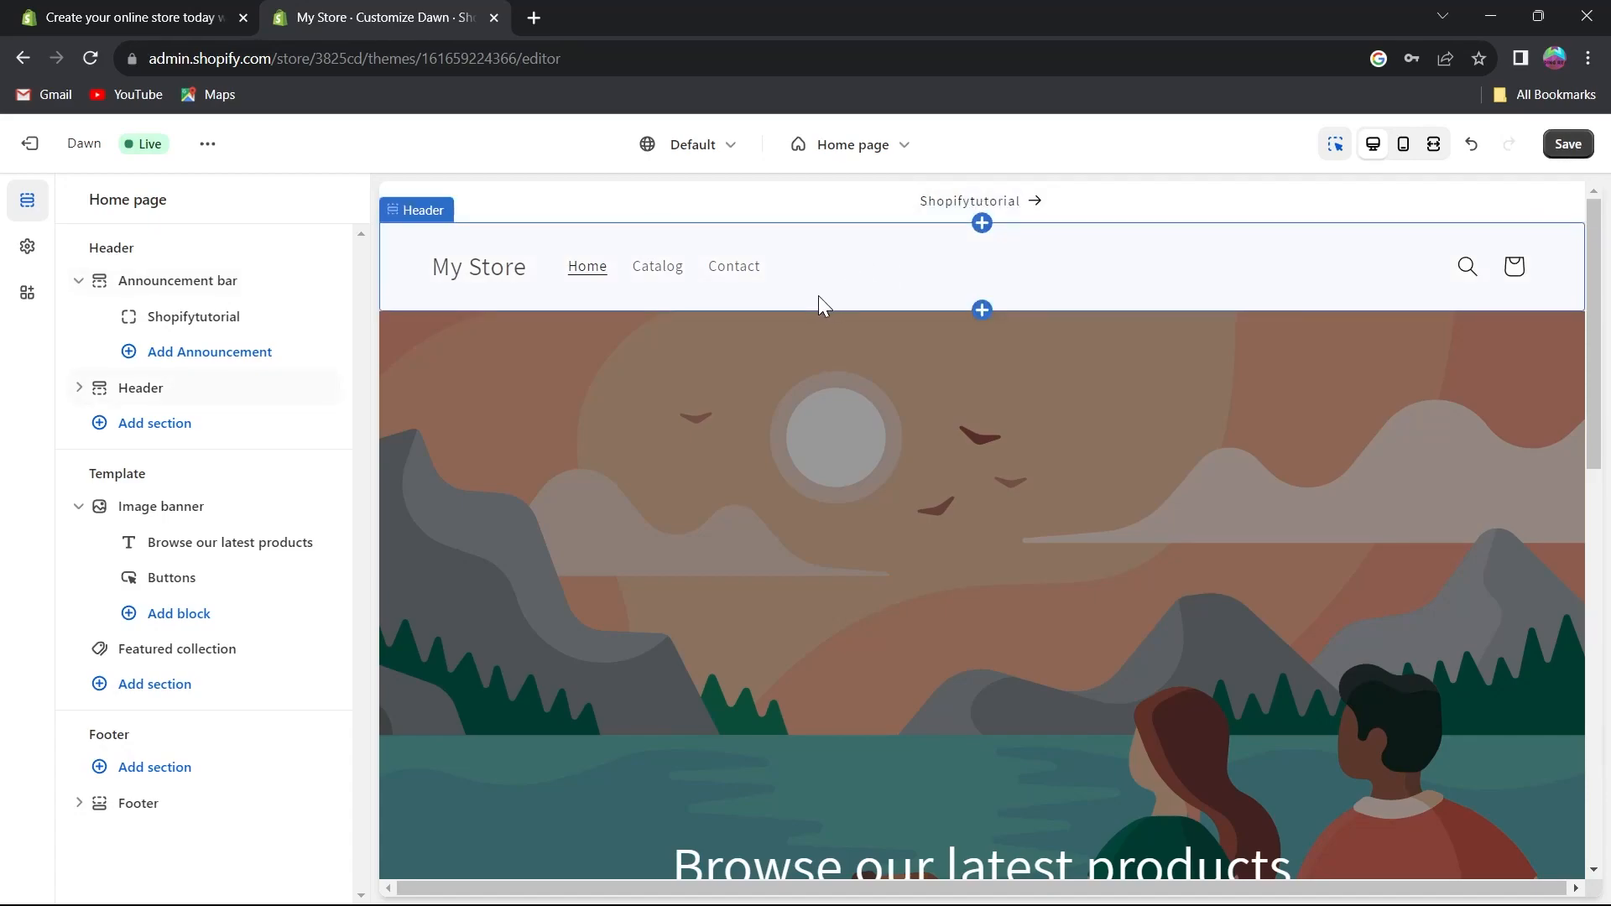
{"action": "left_click", "coordinate": [139, 390]}
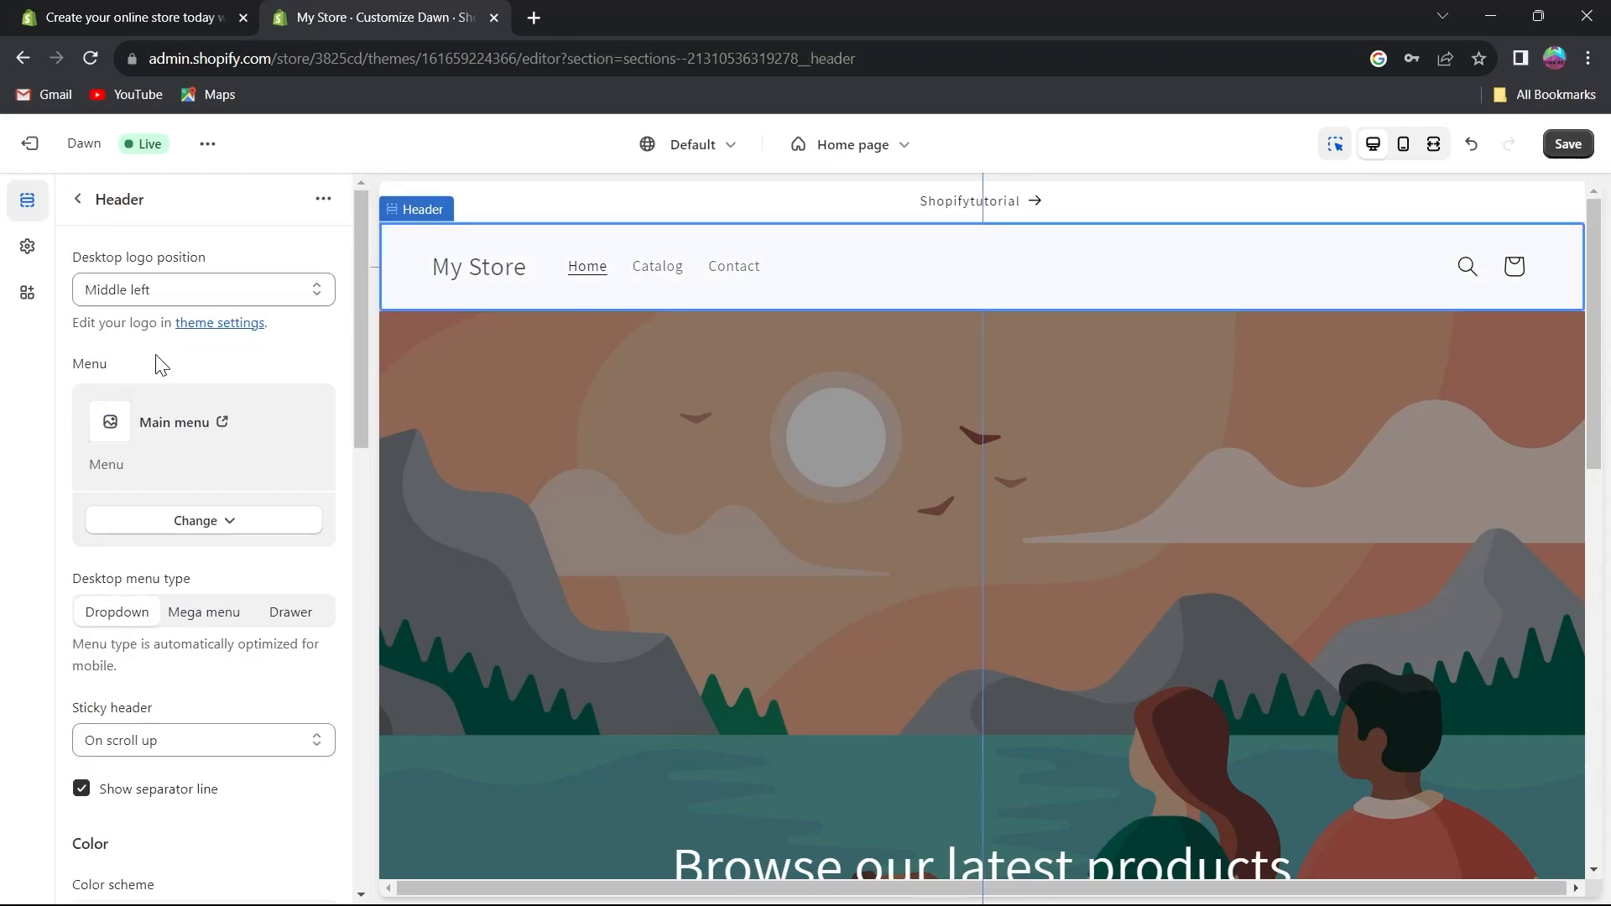
{"action": "scroll", "coordinate": [163, 327], "scroll_direction": "down", "scroll_amount": 3}
{"action": "scroll", "coordinate": [167, 329], "scroll_direction": "up", "scroll_amount": 3}
{"action": "left_click", "coordinate": [84, 206]}
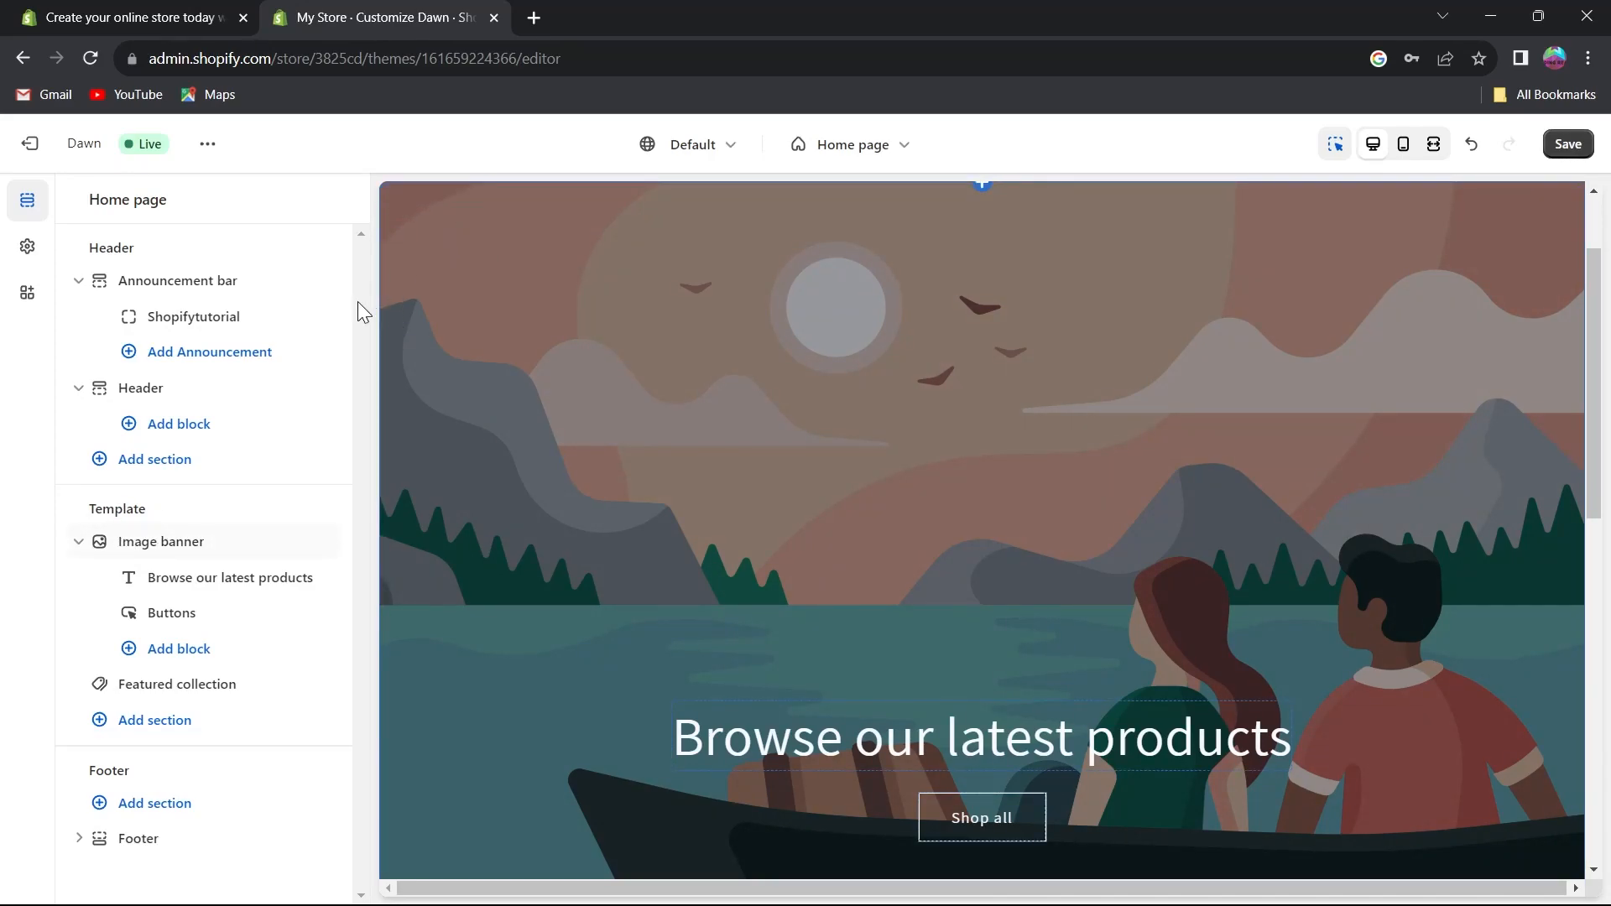
Open the Image banner section and set its first image to the free cool-pool-pineapple image.
{"action": "left_click", "coordinate": [171, 543]}
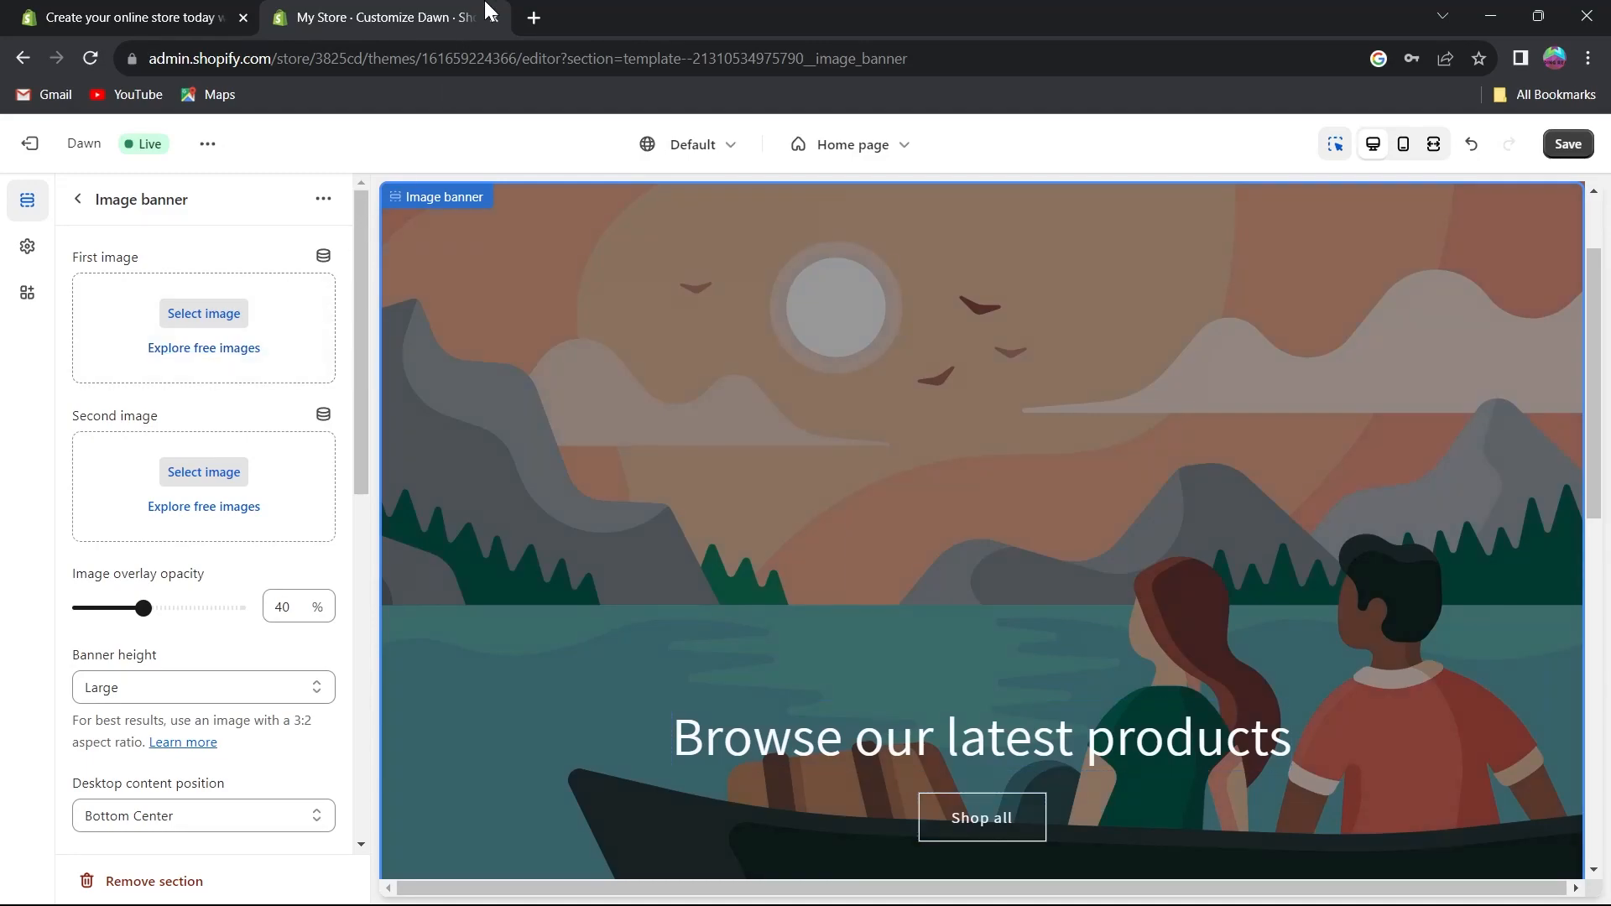
{"action": "left_click", "coordinate": [230, 353]}
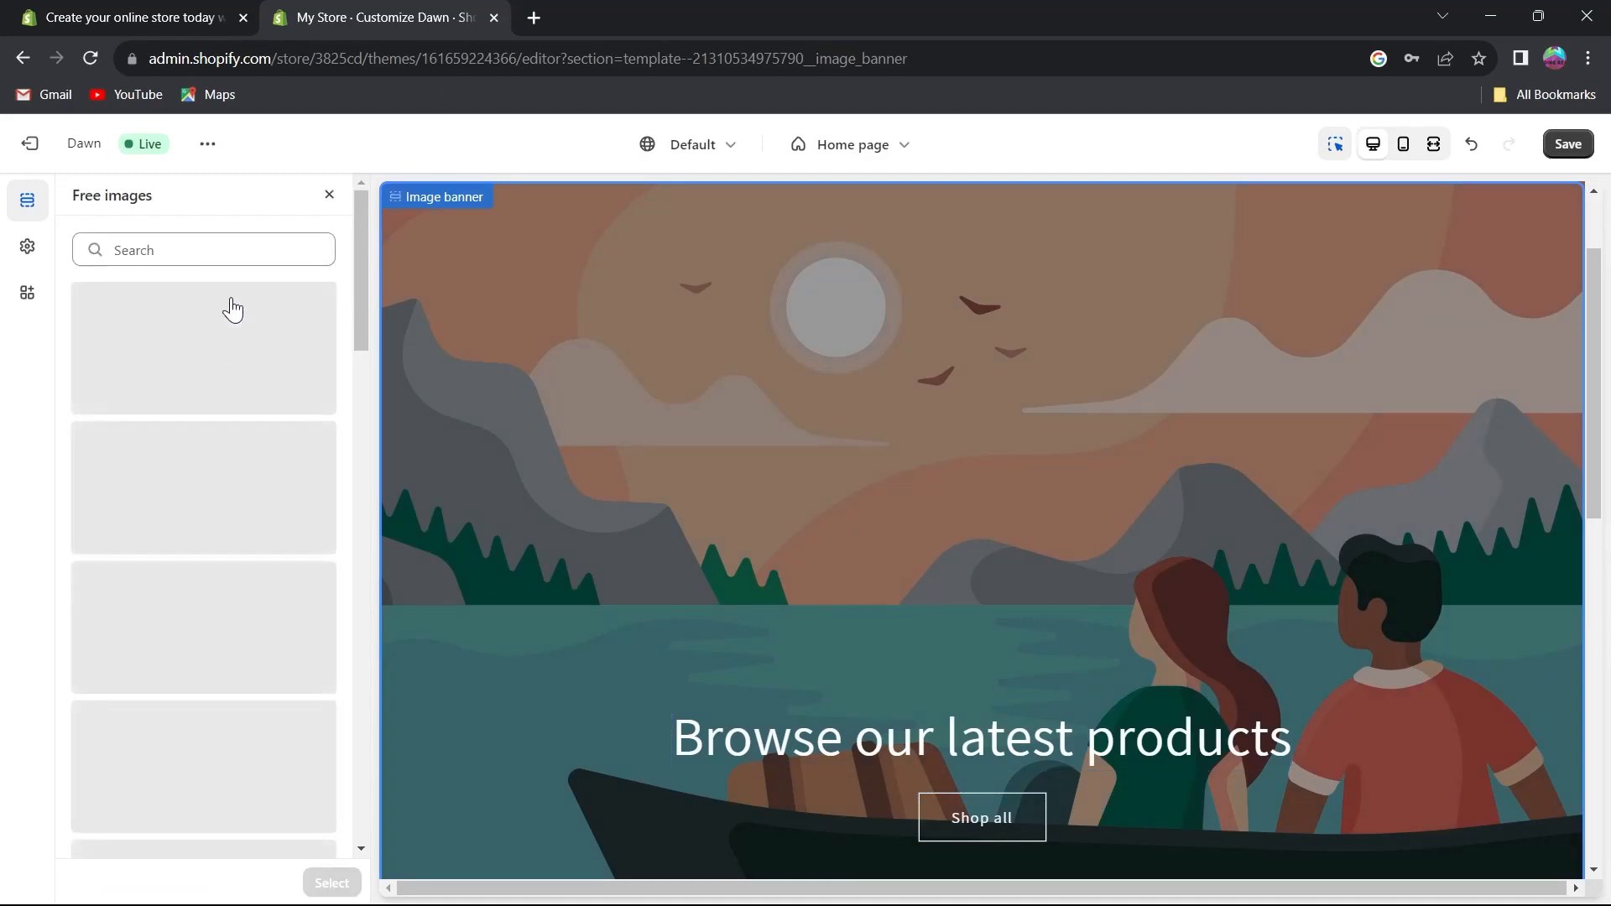
{"action": "scroll", "coordinate": [214, 451], "scroll_direction": "down", "scroll_amount": 4}
{"action": "scroll", "coordinate": [214, 451], "scroll_direction": "down", "scroll_amount": 4}
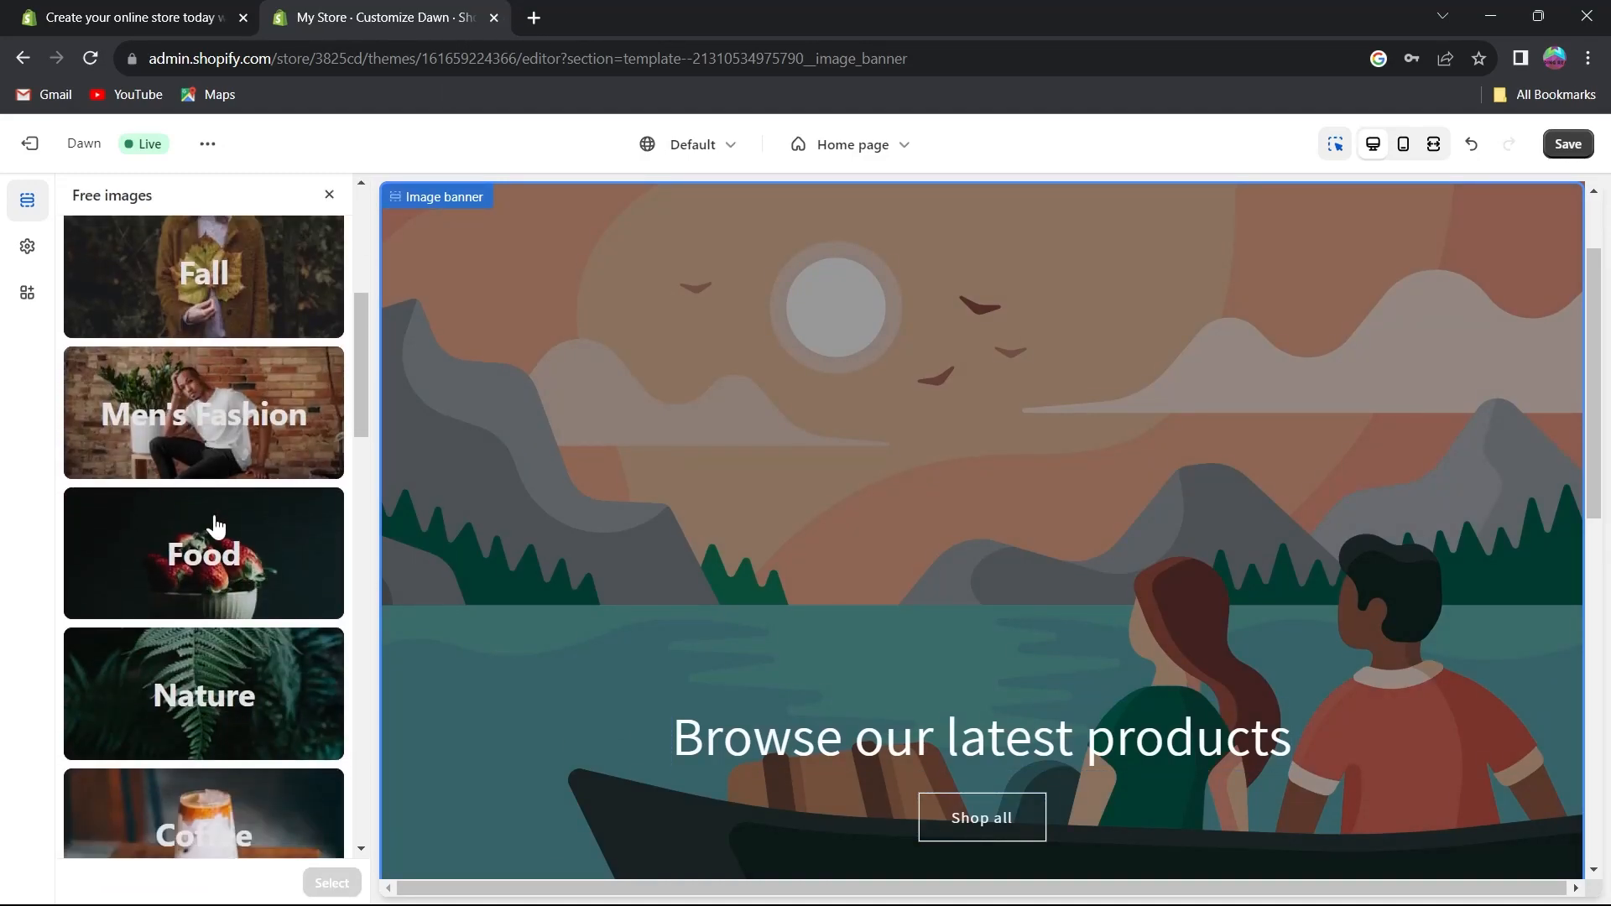
{"action": "scroll", "coordinate": [252, 420], "scroll_direction": "down", "scroll_amount": 5}
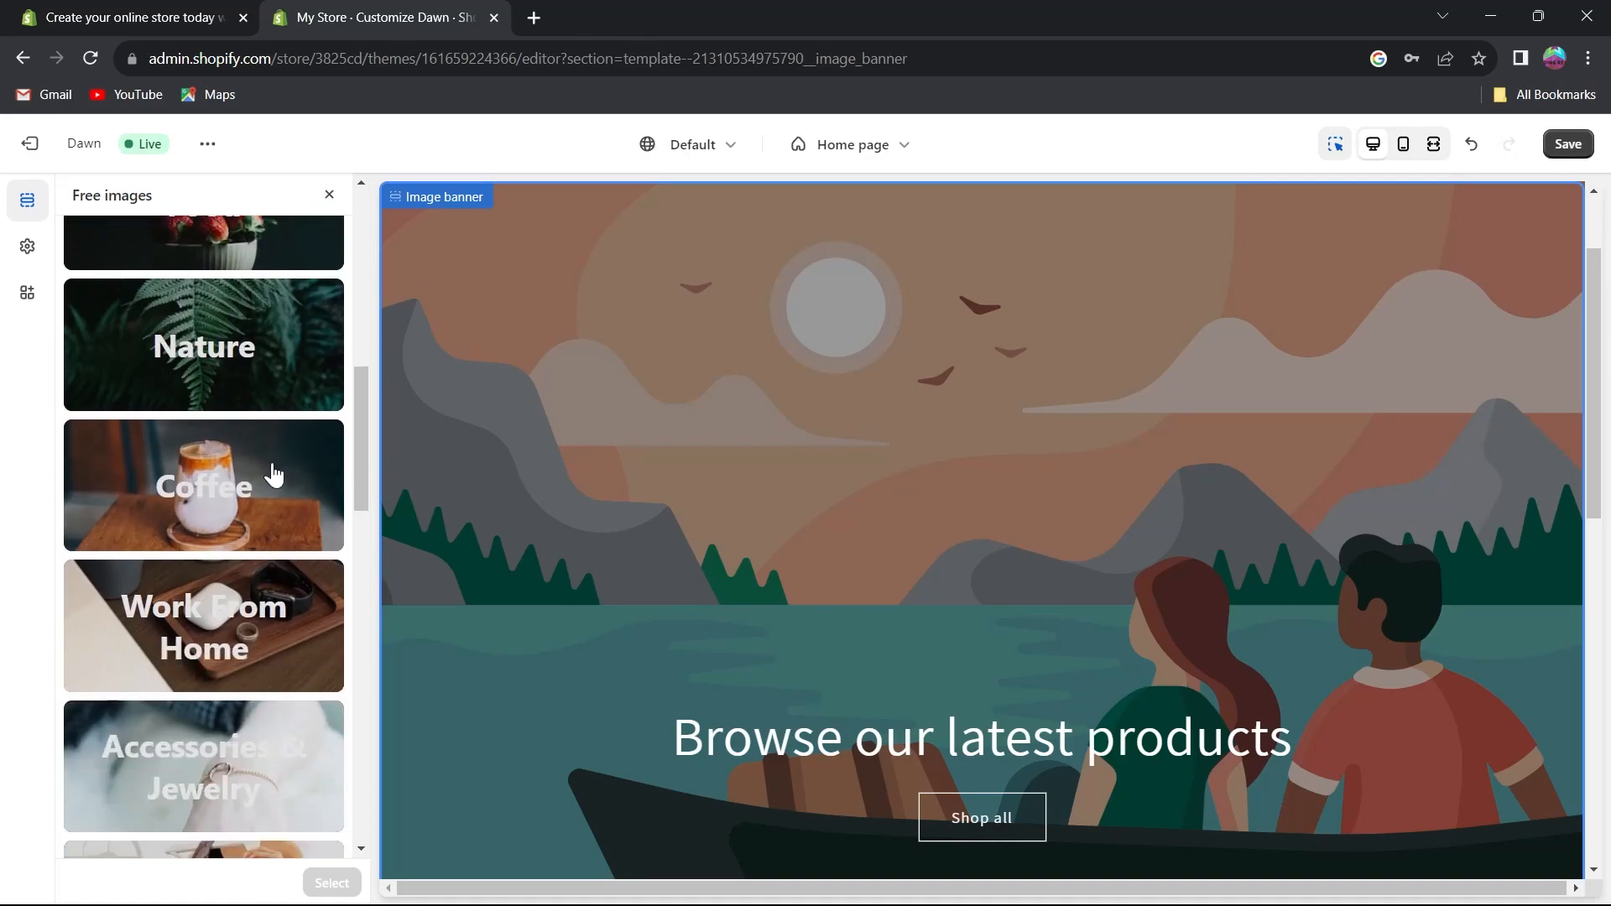
{"action": "left_click", "coordinate": [242, 457]}
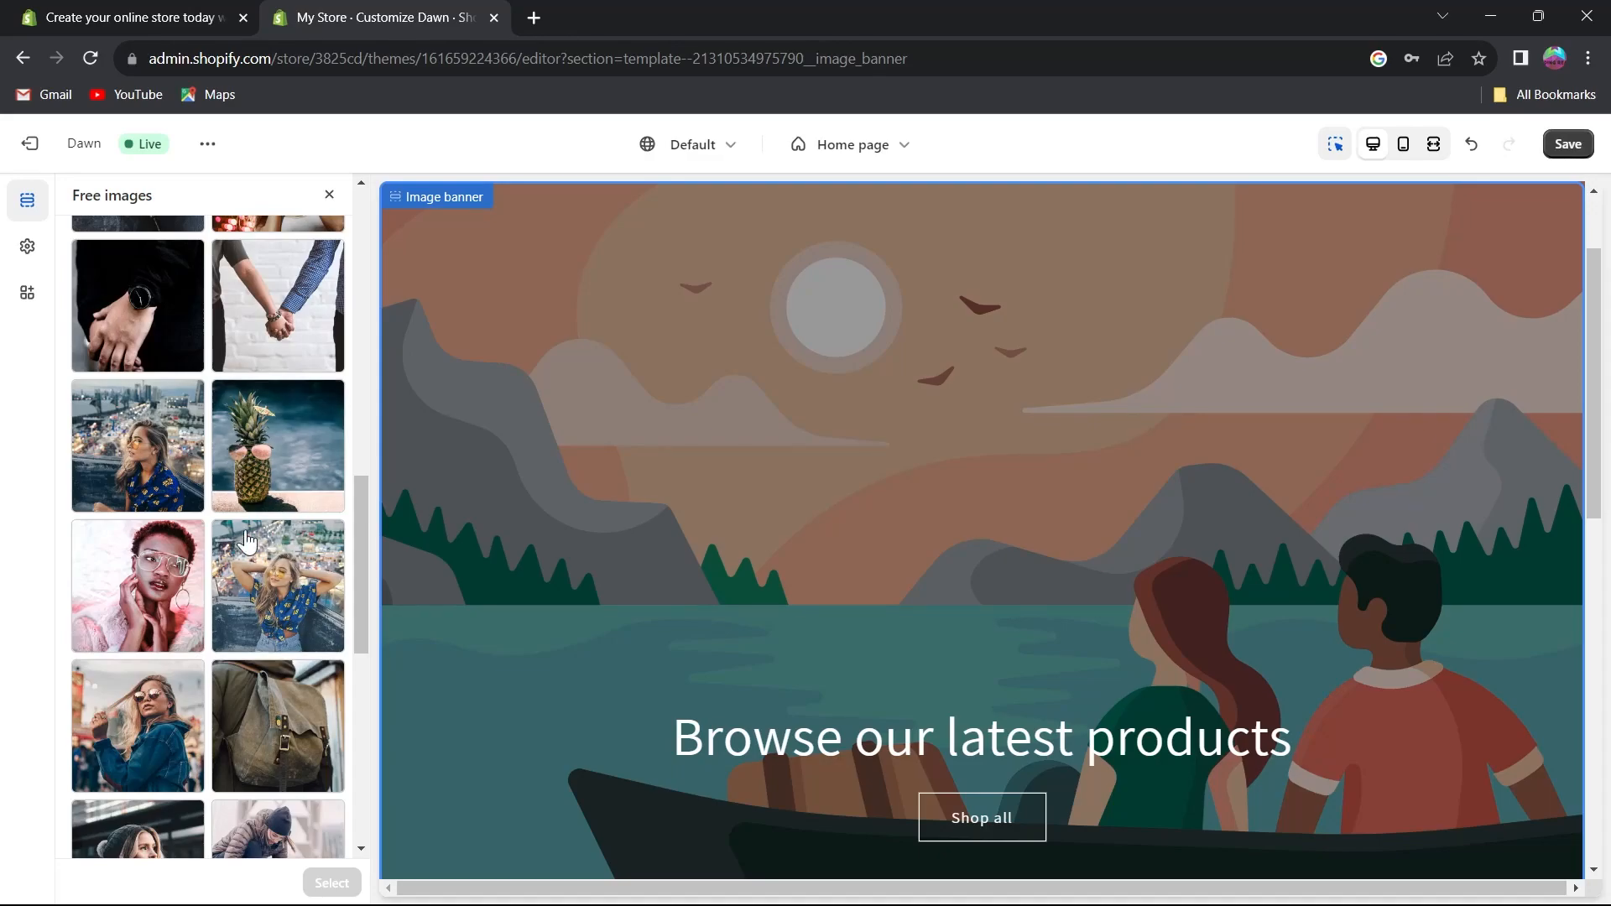
{"action": "scroll", "coordinate": [251, 570], "scroll_direction": "down", "scroll_amount": 6}
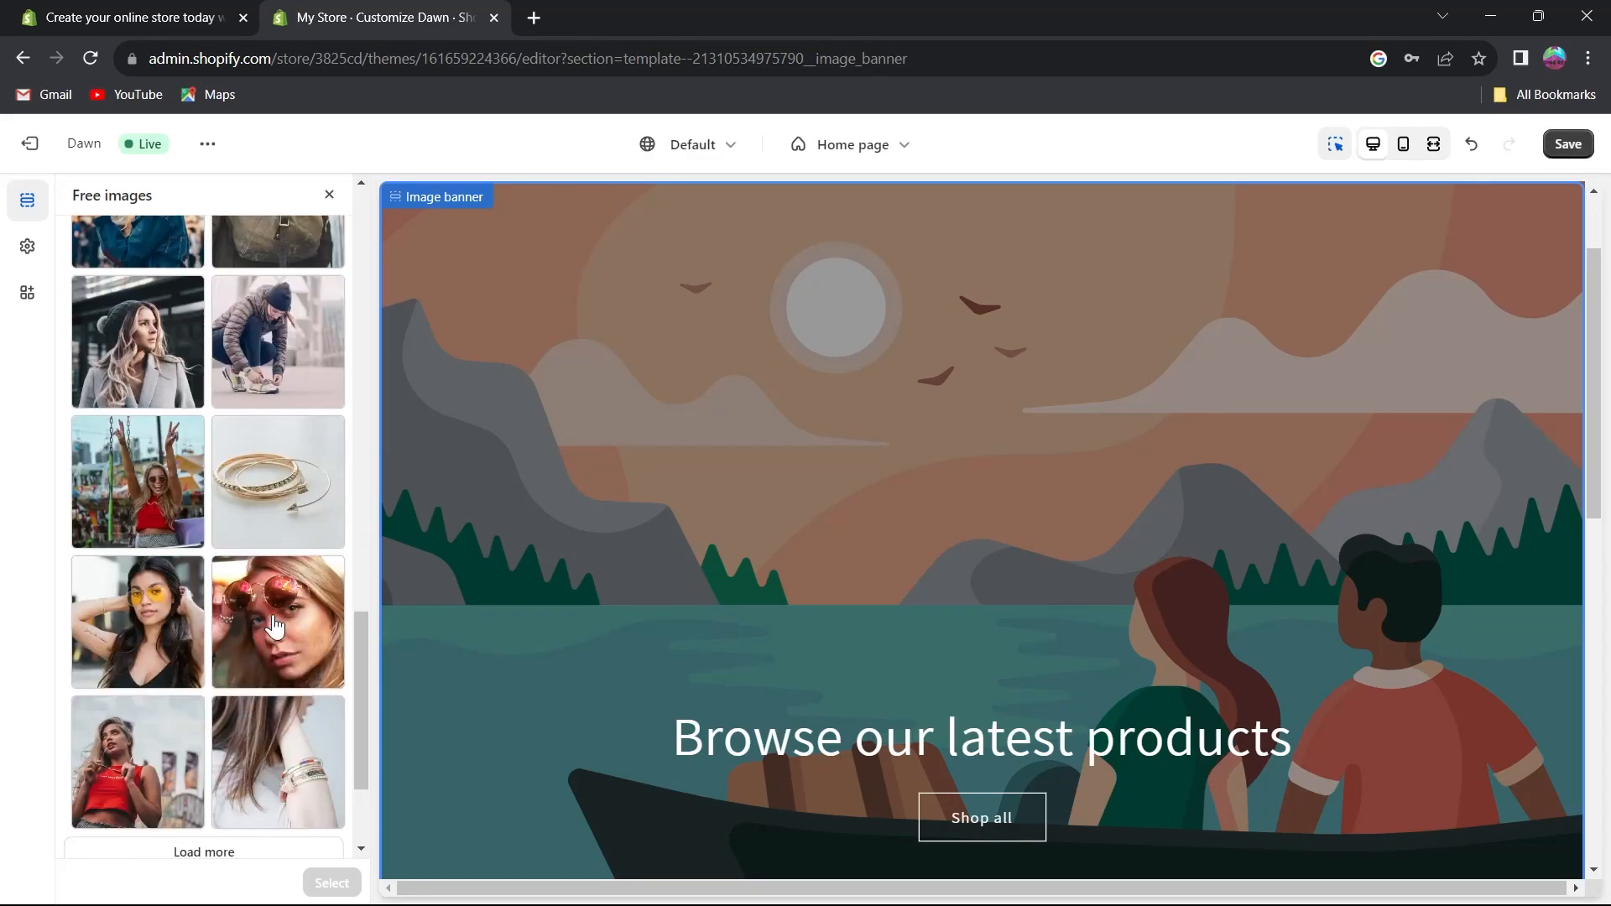
{"action": "scroll", "coordinate": [275, 625], "scroll_direction": "down", "scroll_amount": 5}
{"action": "left_click", "coordinate": [277, 656]}
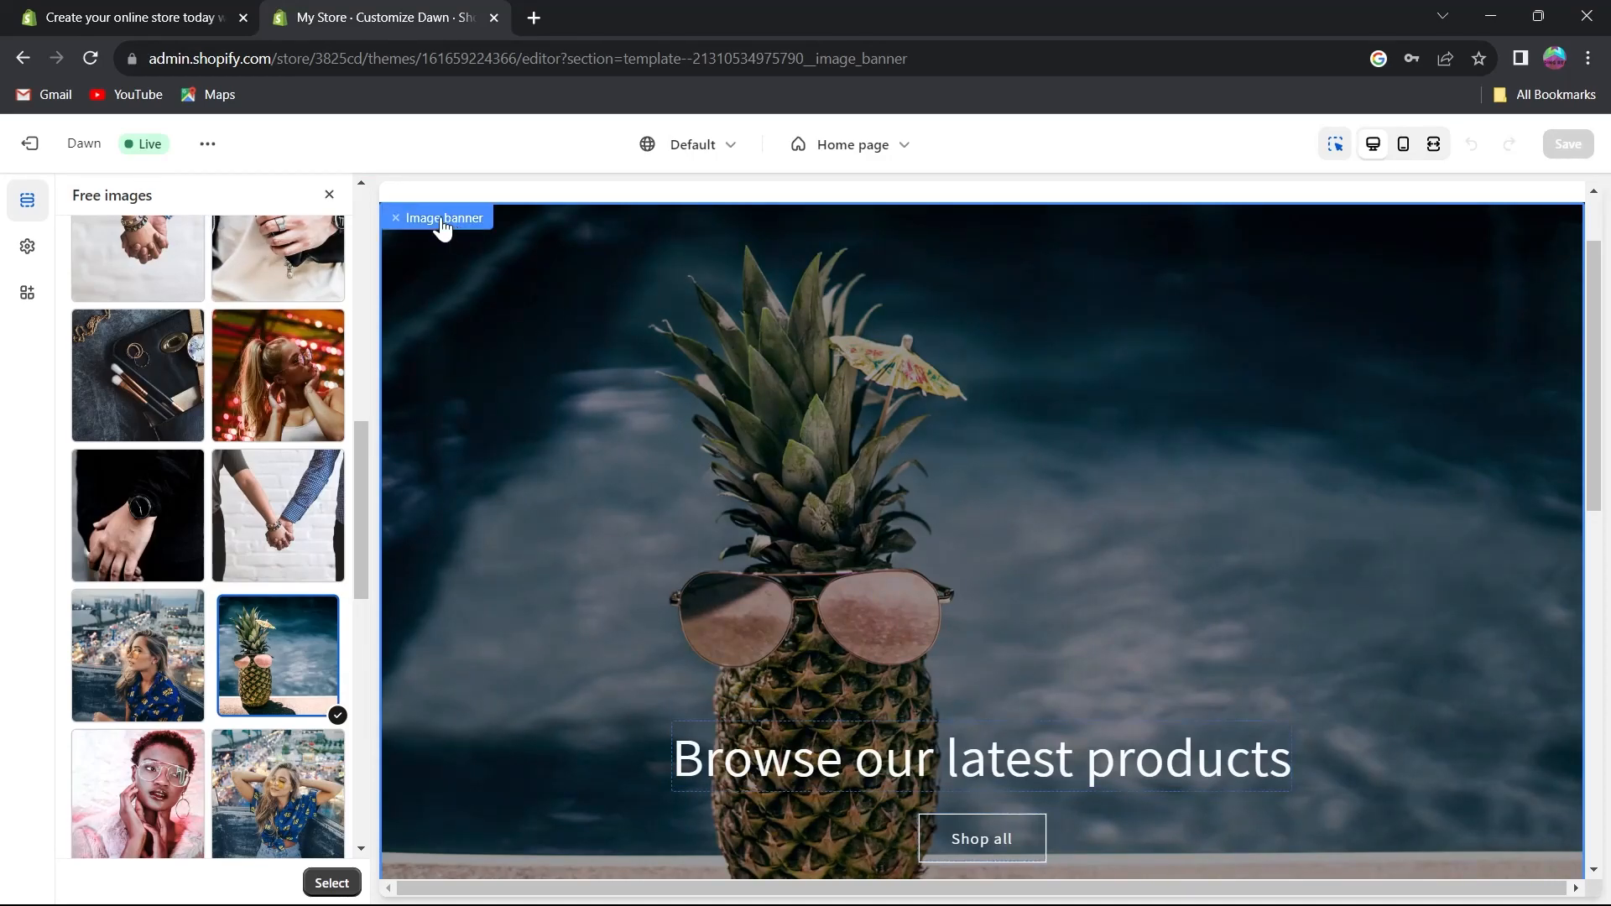
{"action": "left_click", "coordinate": [330, 196]}
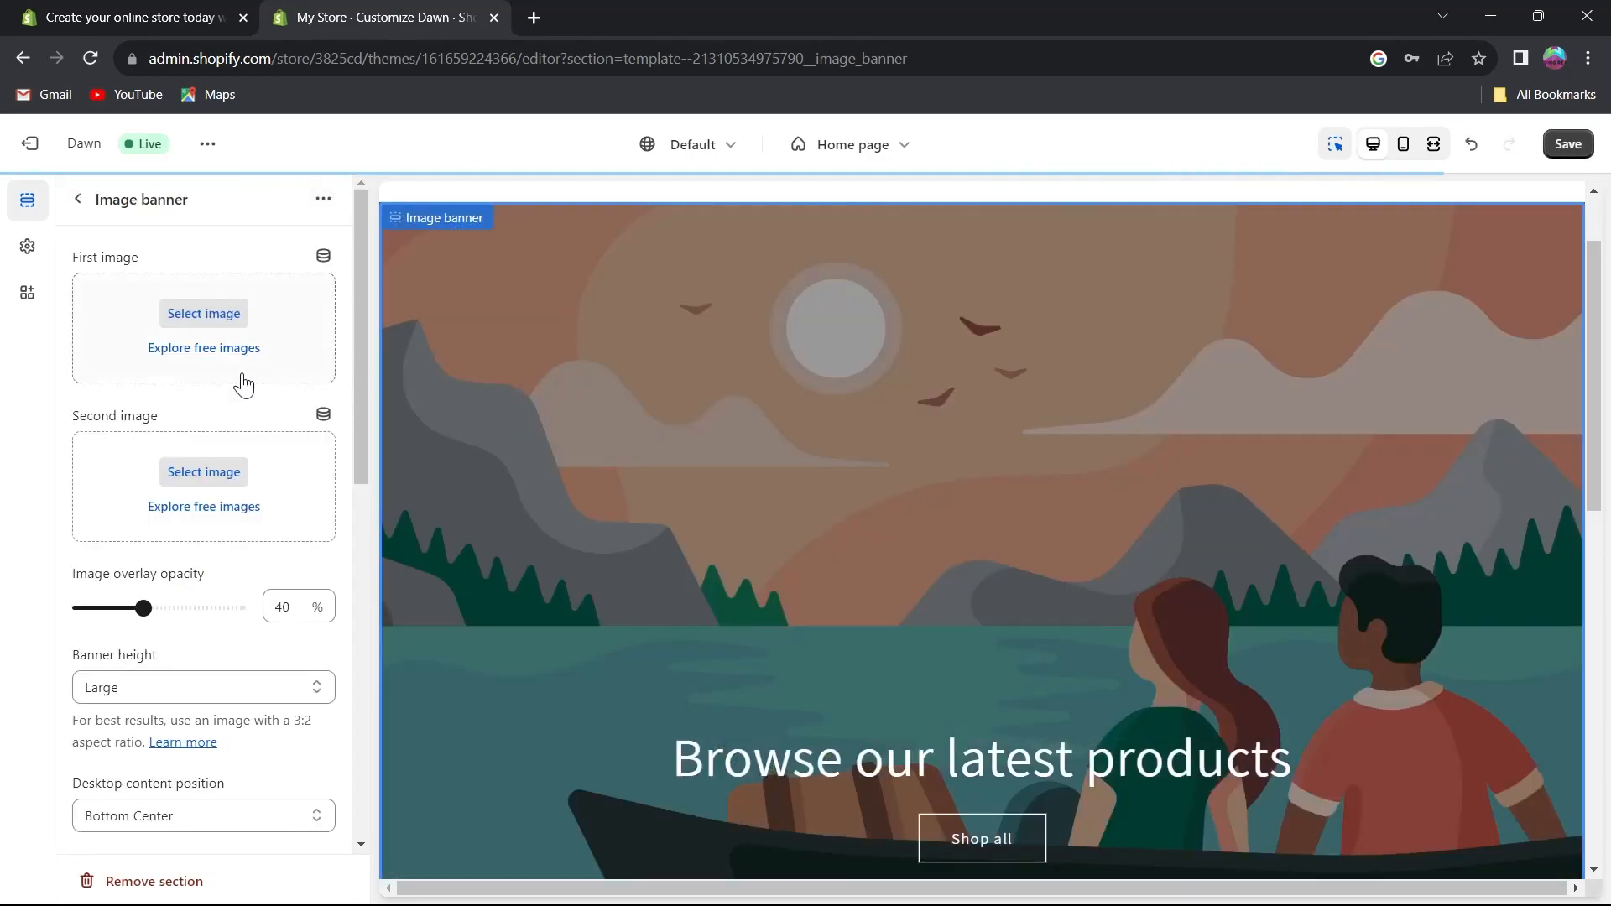
{"action": "left_click", "coordinate": [197, 350]}
{"action": "left_click", "coordinate": [330, 883]}
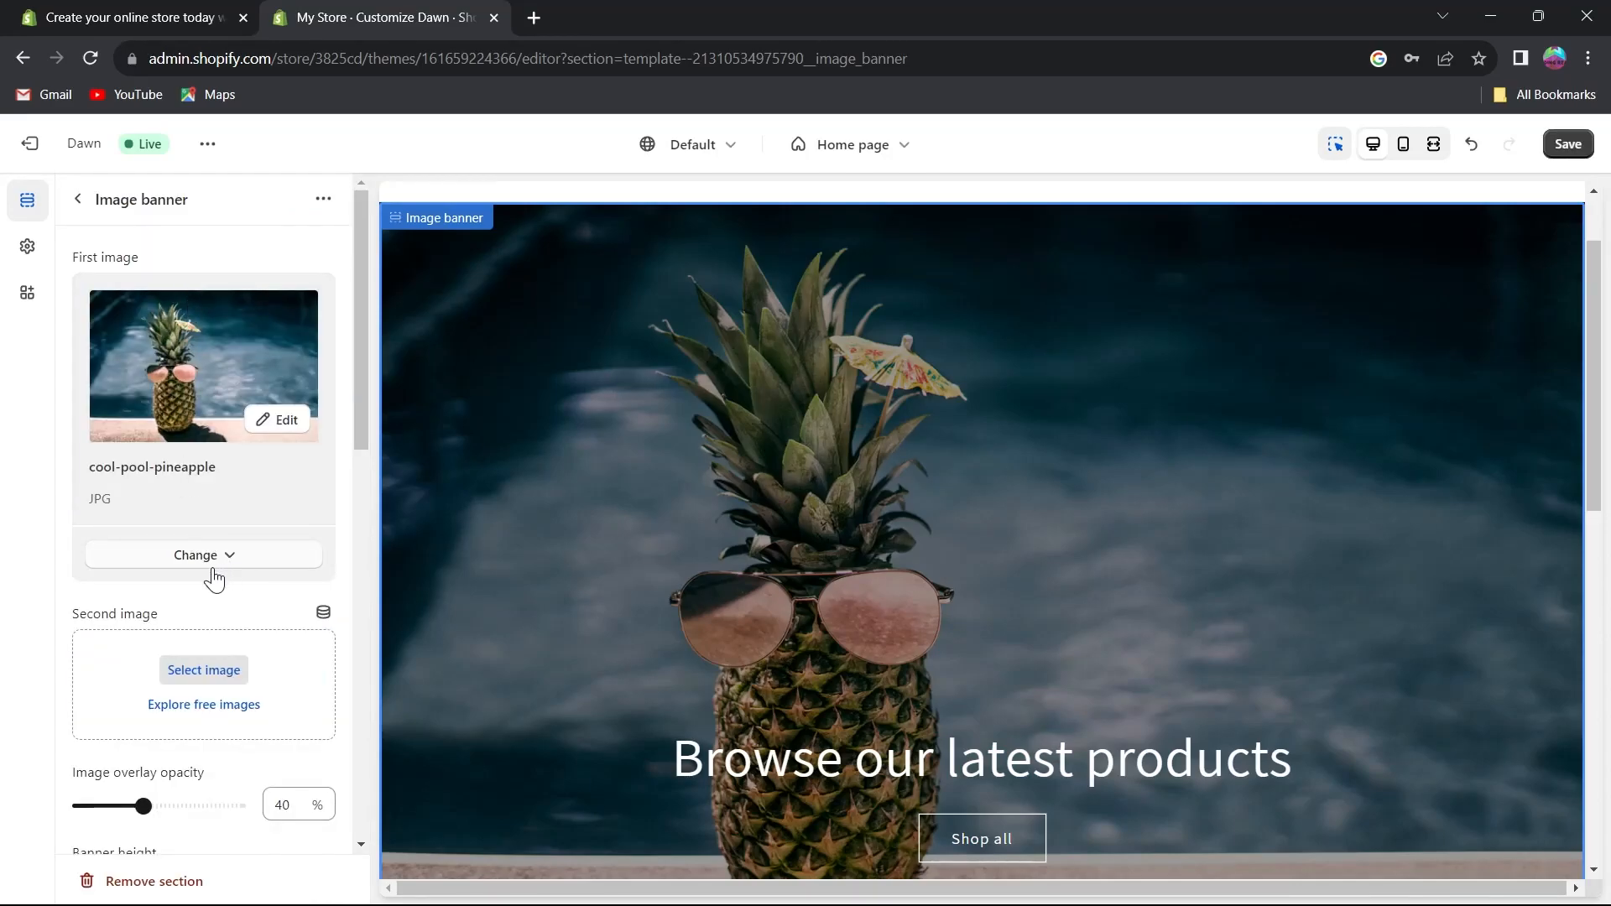
Upload Tree-in-the-middle-of-field-wallpaper.jpg from Downloads and set it as the banner's second image.
{"action": "scroll", "coordinate": [213, 567], "scroll_direction": "down", "scroll_amount": 2}
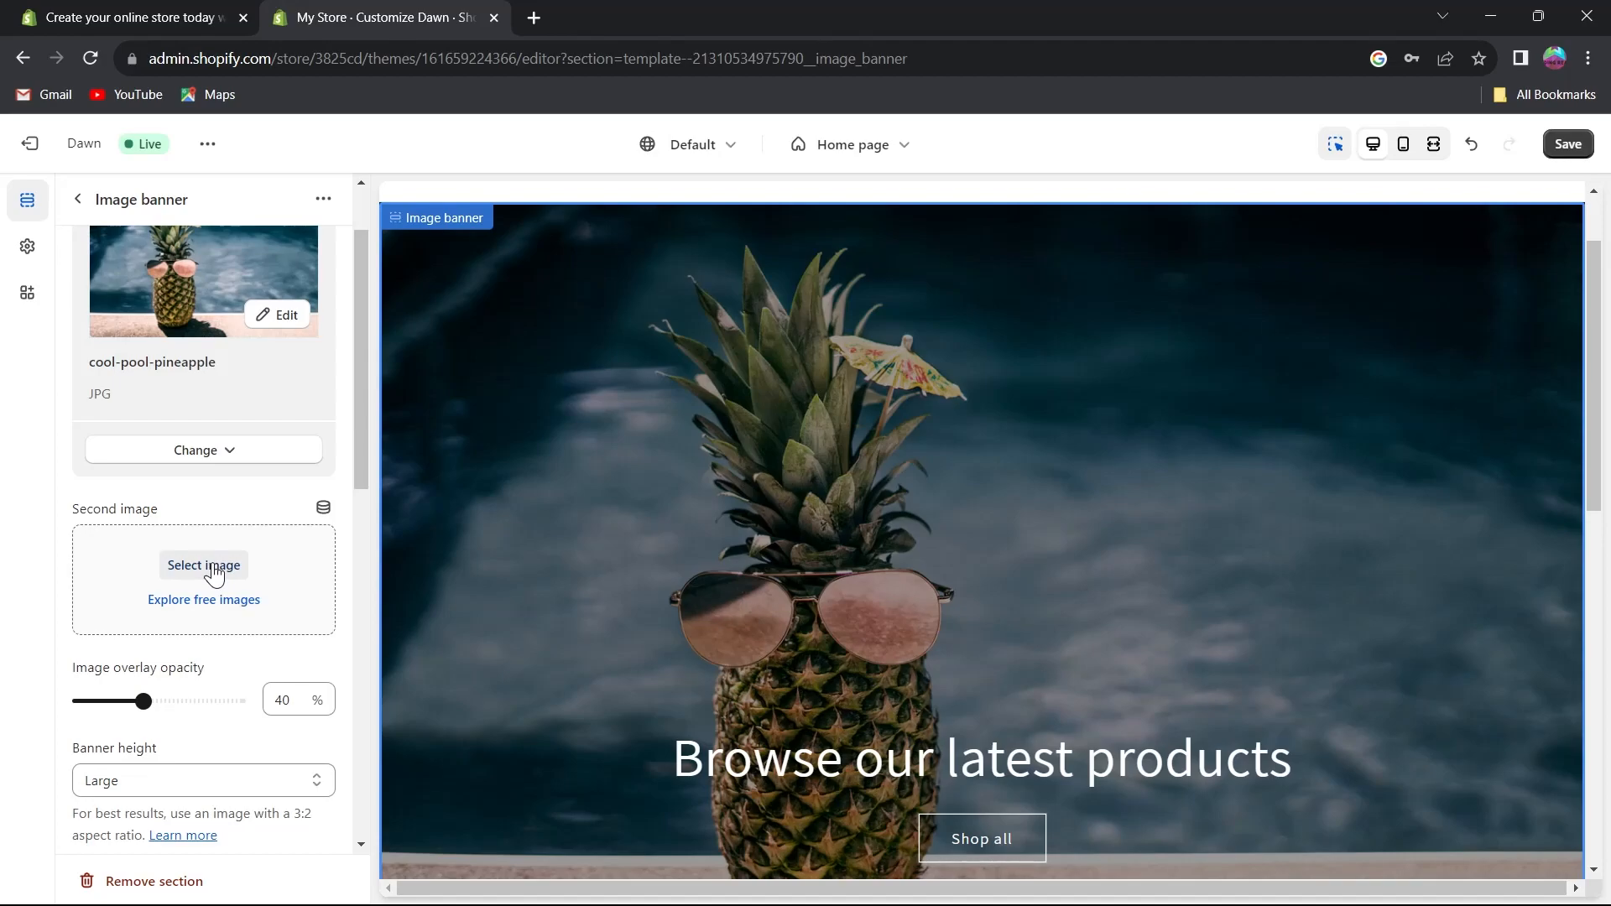
{"action": "left_click", "coordinate": [214, 575]}
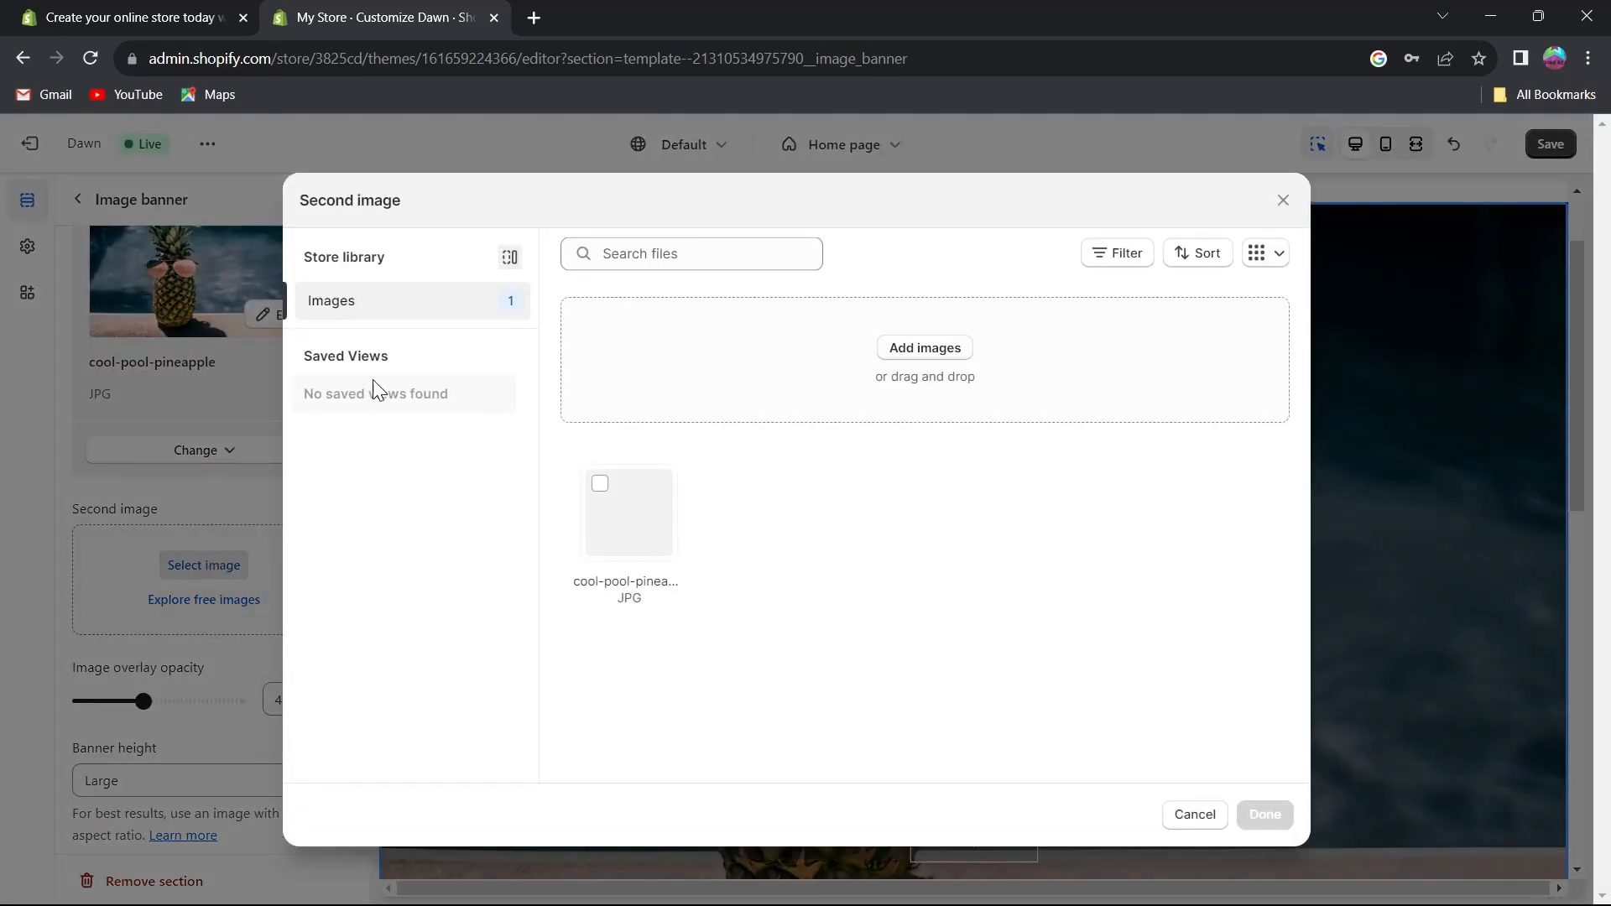
{"action": "left_click", "coordinate": [948, 360]}
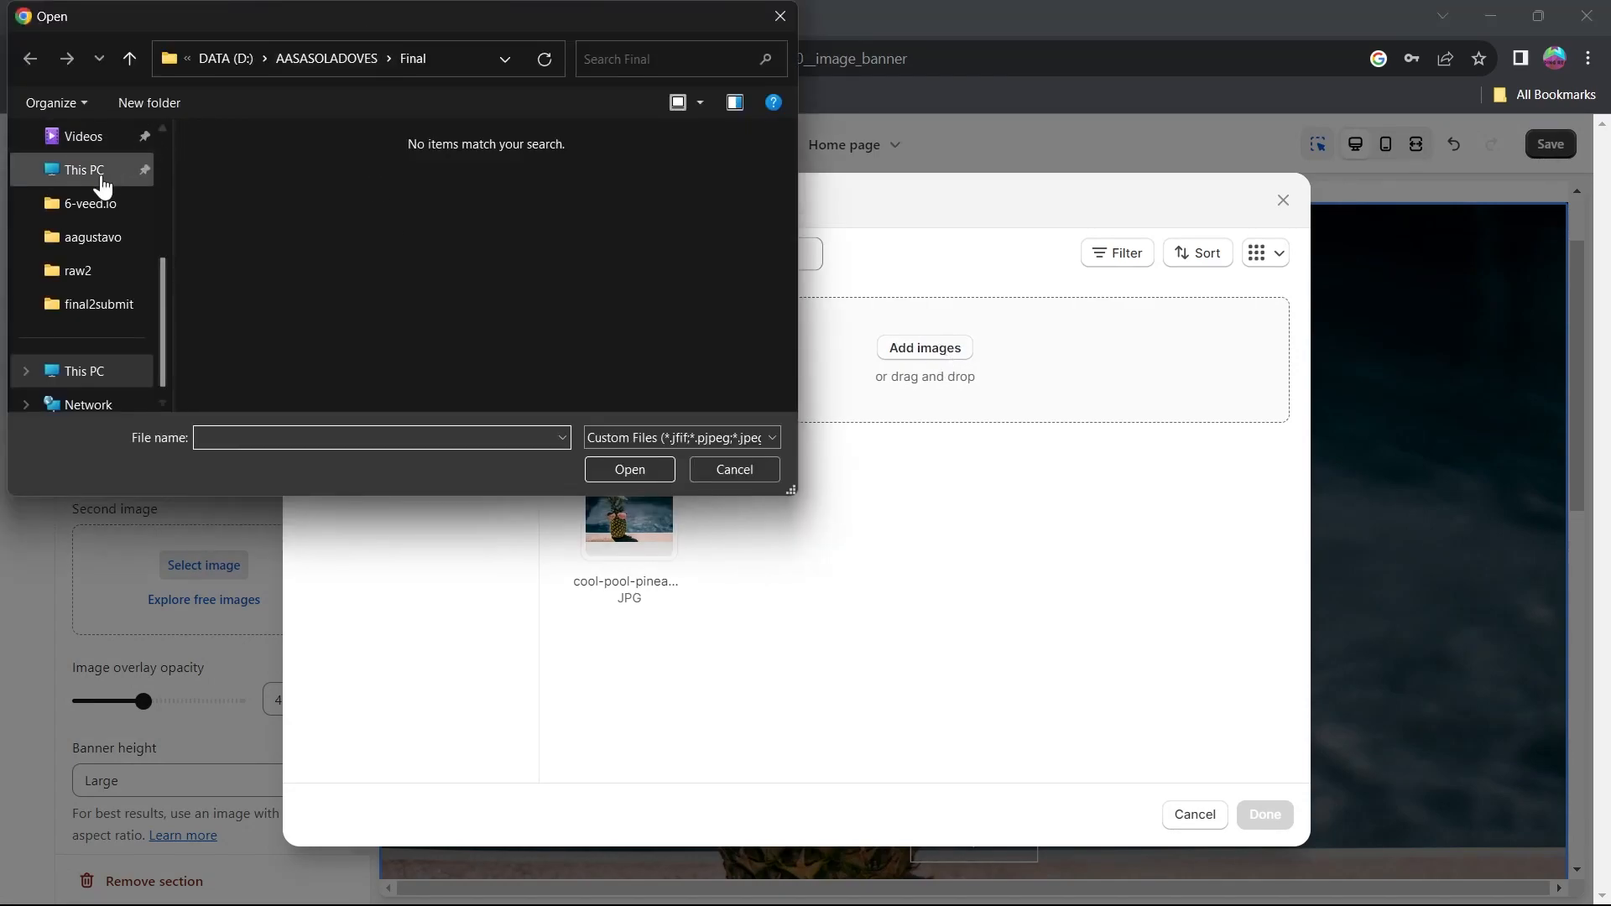
{"action": "scroll", "coordinate": [113, 179], "scroll_direction": "up", "scroll_amount": 3}
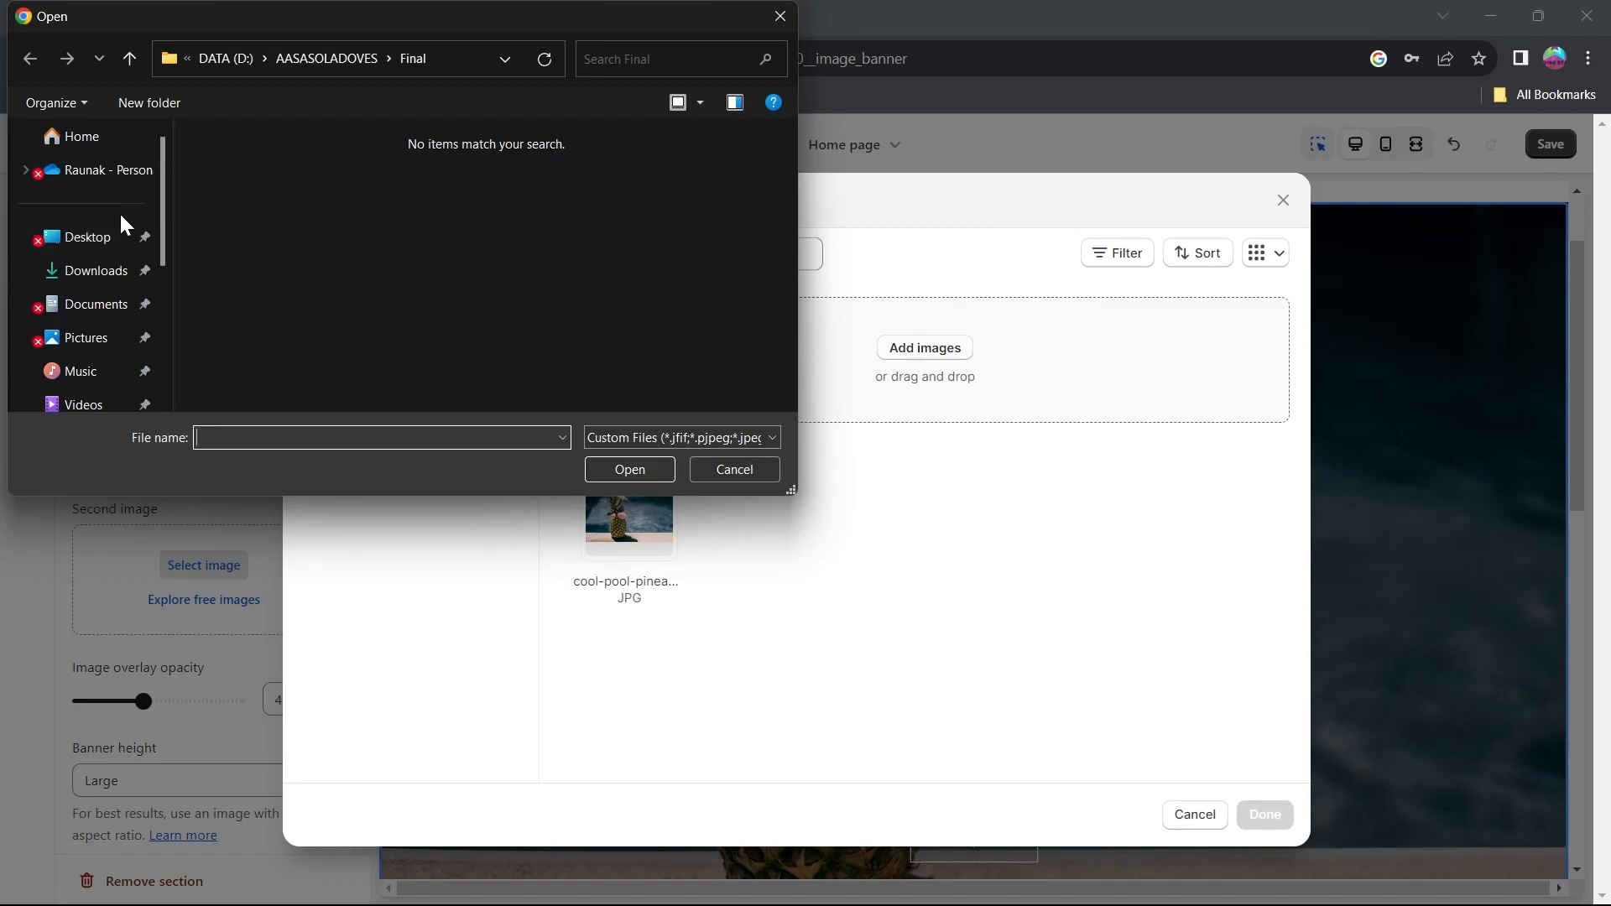
{"action": "left_click", "coordinate": [96, 270]}
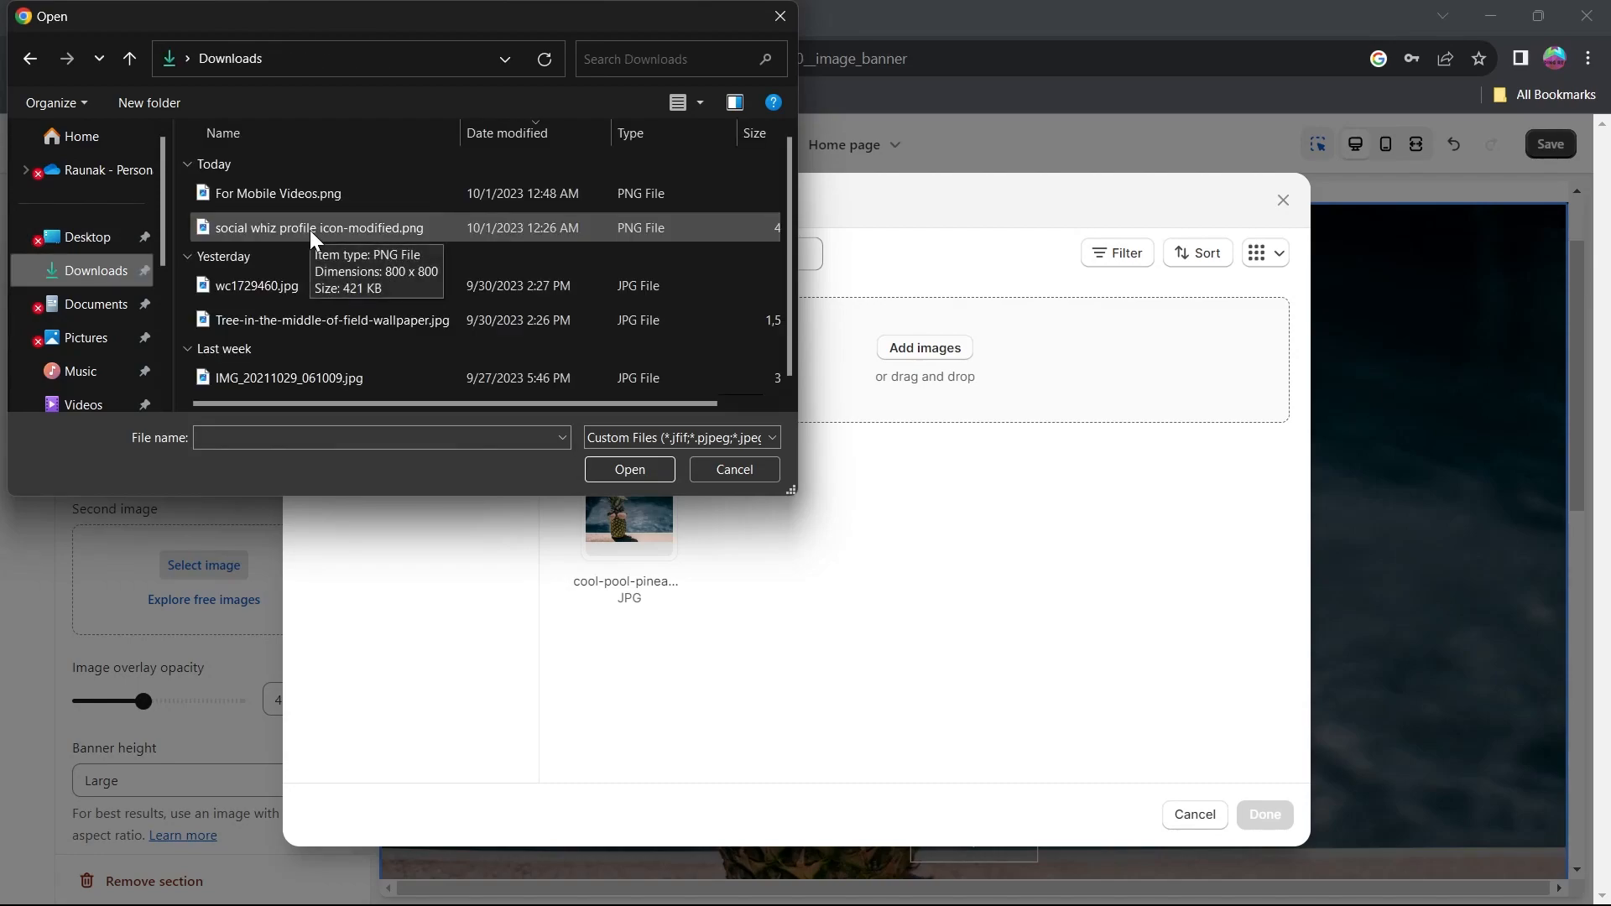
{"action": "left_click", "coordinate": [389, 323]}
{"action": "double_click", "coordinate": [388, 323]}
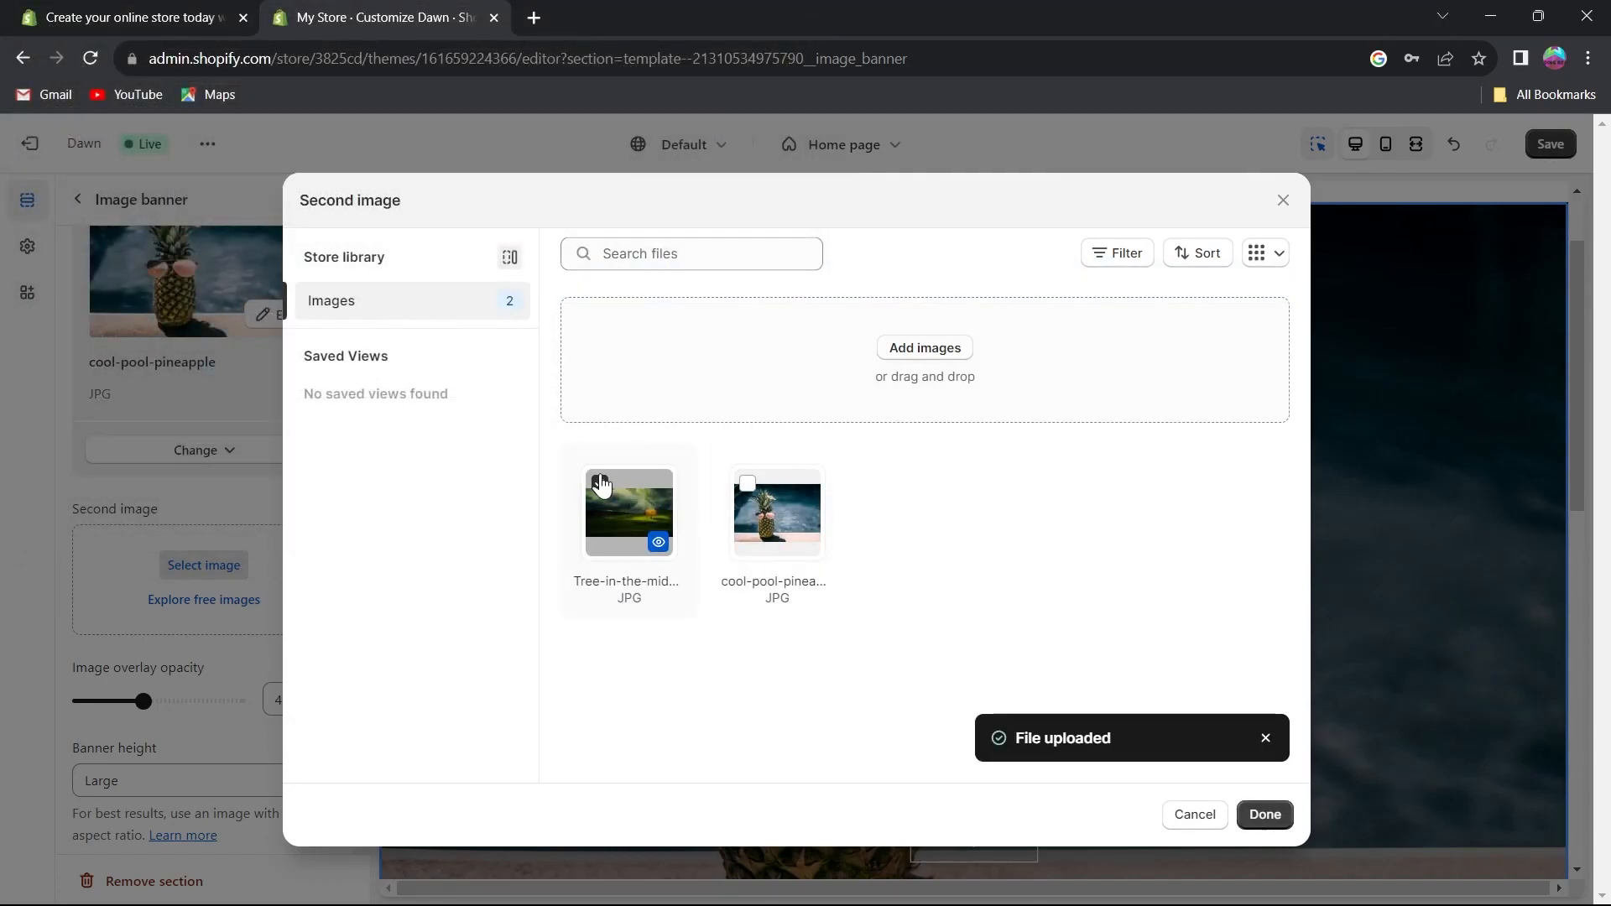
{"action": "left_click", "coordinate": [1265, 814]}
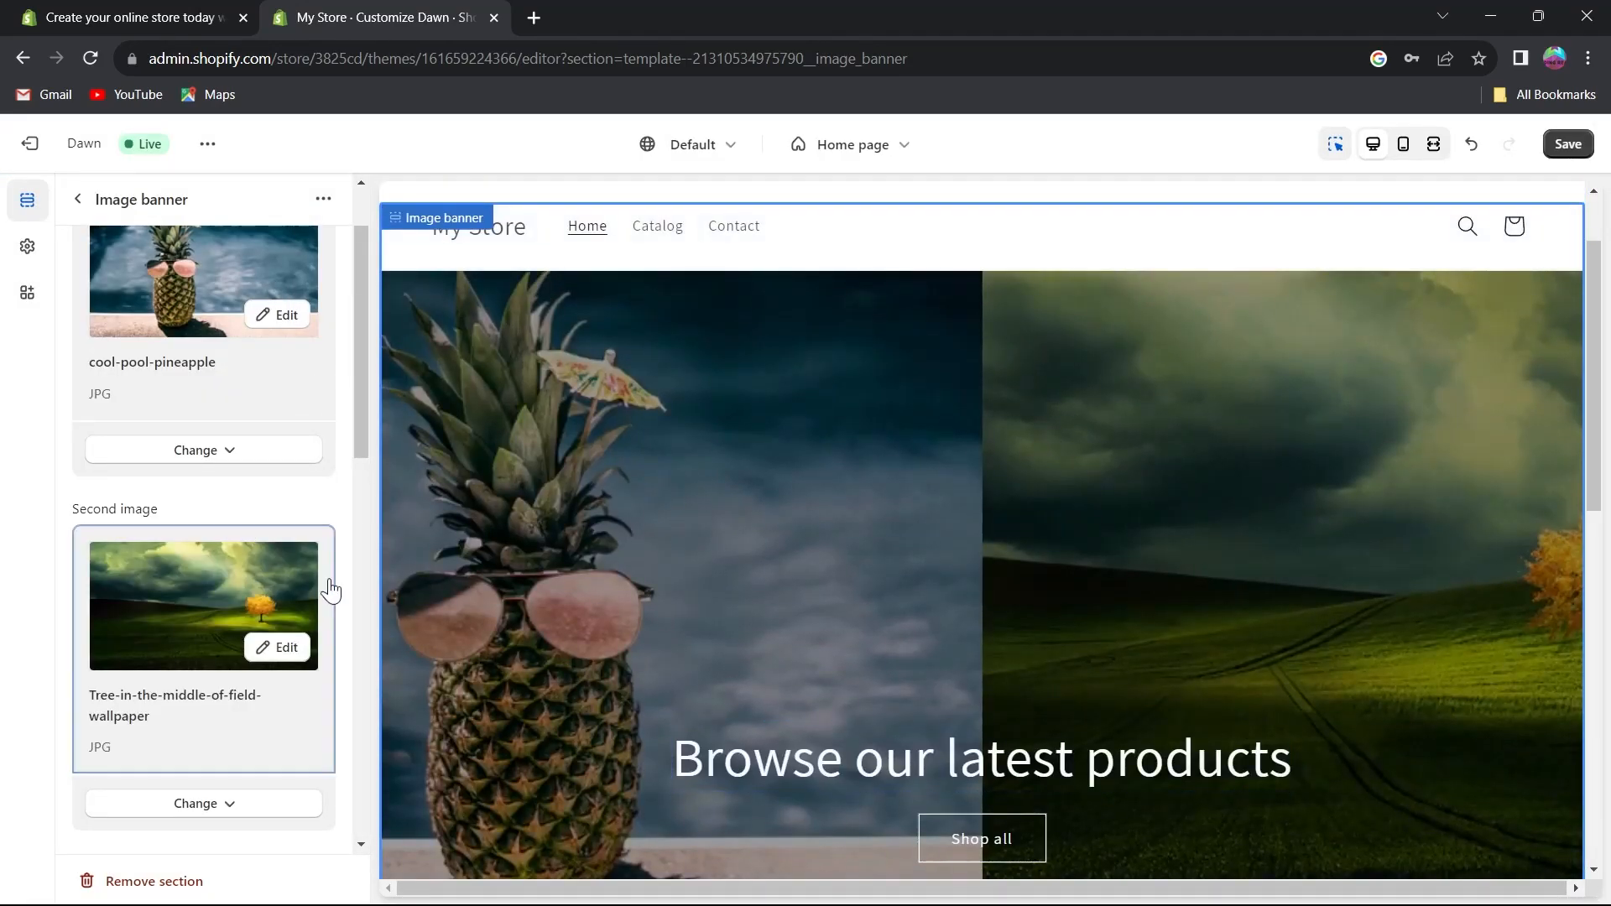
{"action": "left_click", "coordinate": [285, 651]}
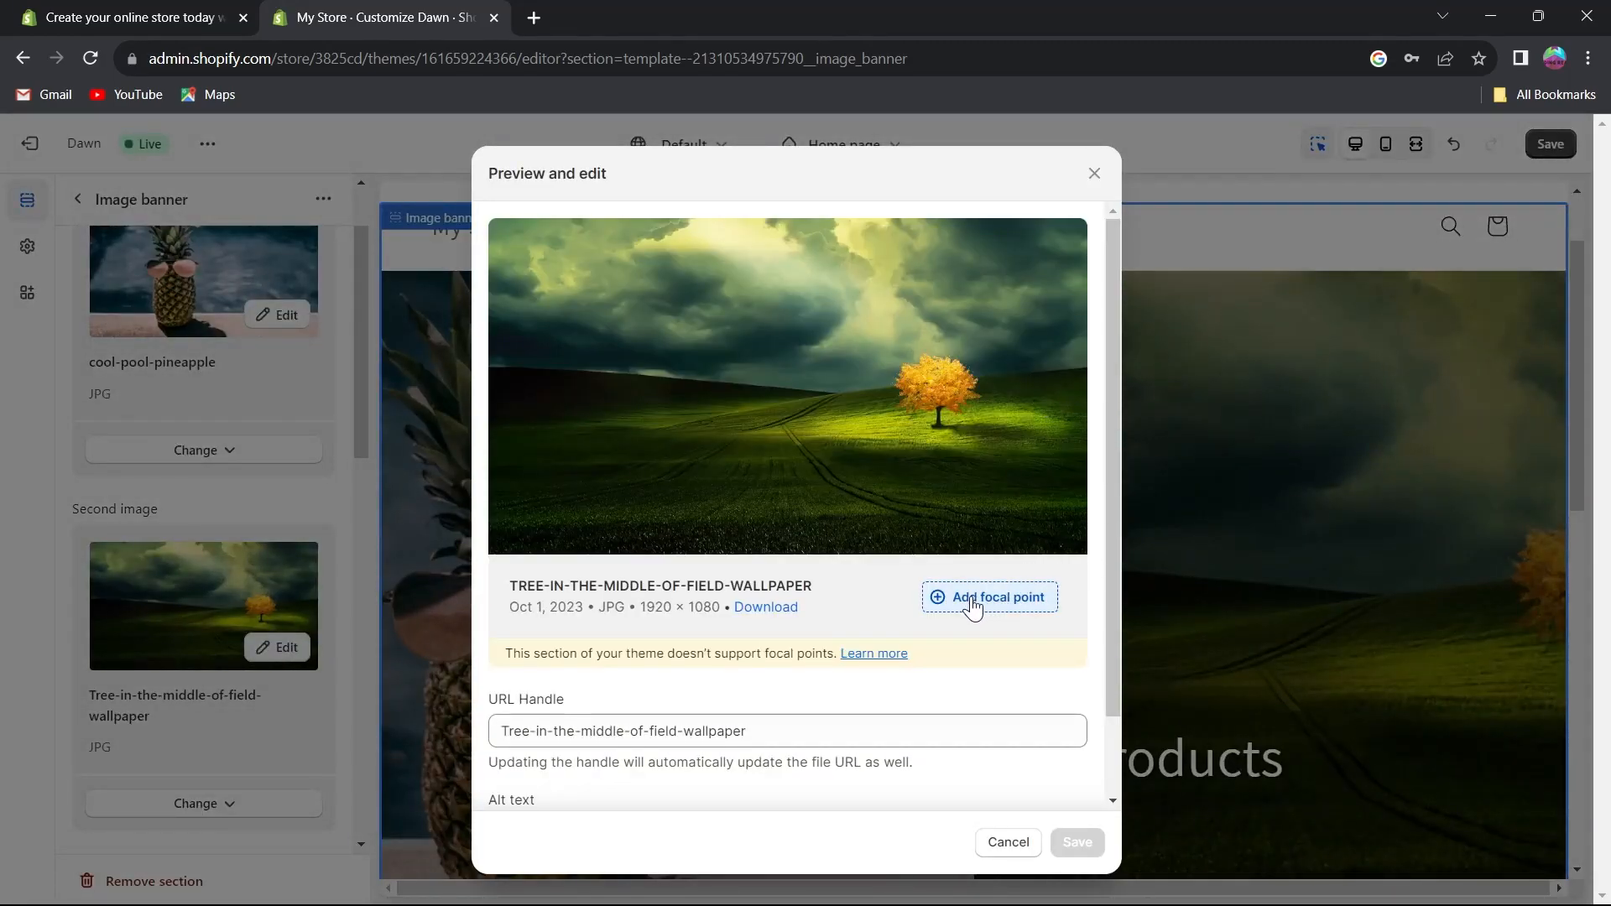
{"action": "scroll", "coordinate": [685, 587], "scroll_direction": "down", "scroll_amount": 1}
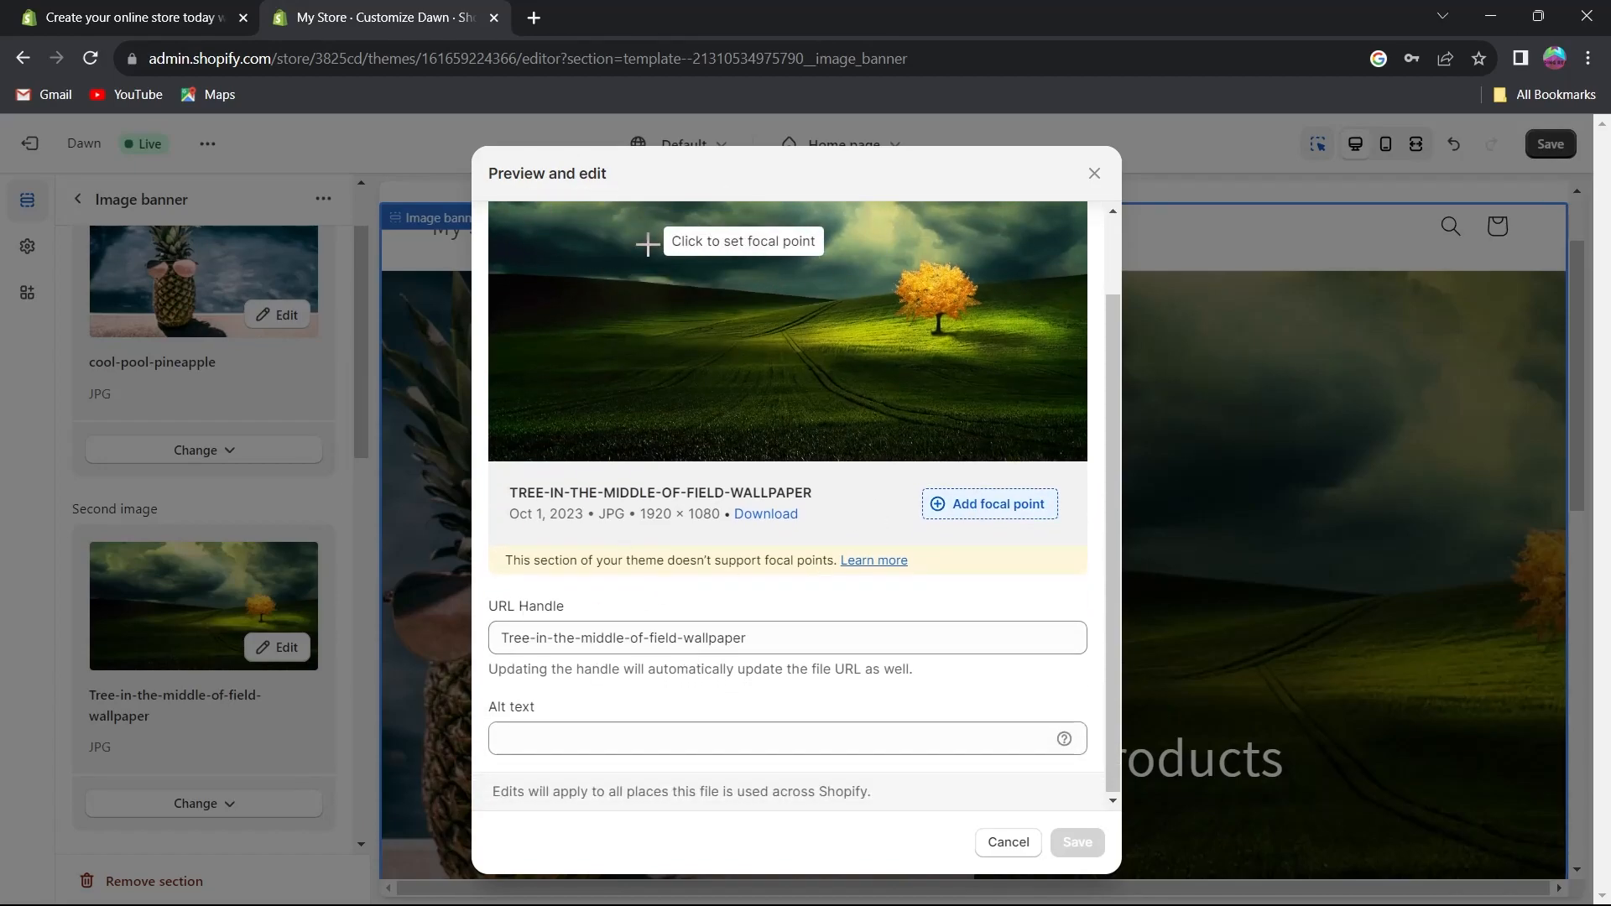
{"action": "left_click", "coordinate": [539, 638]}
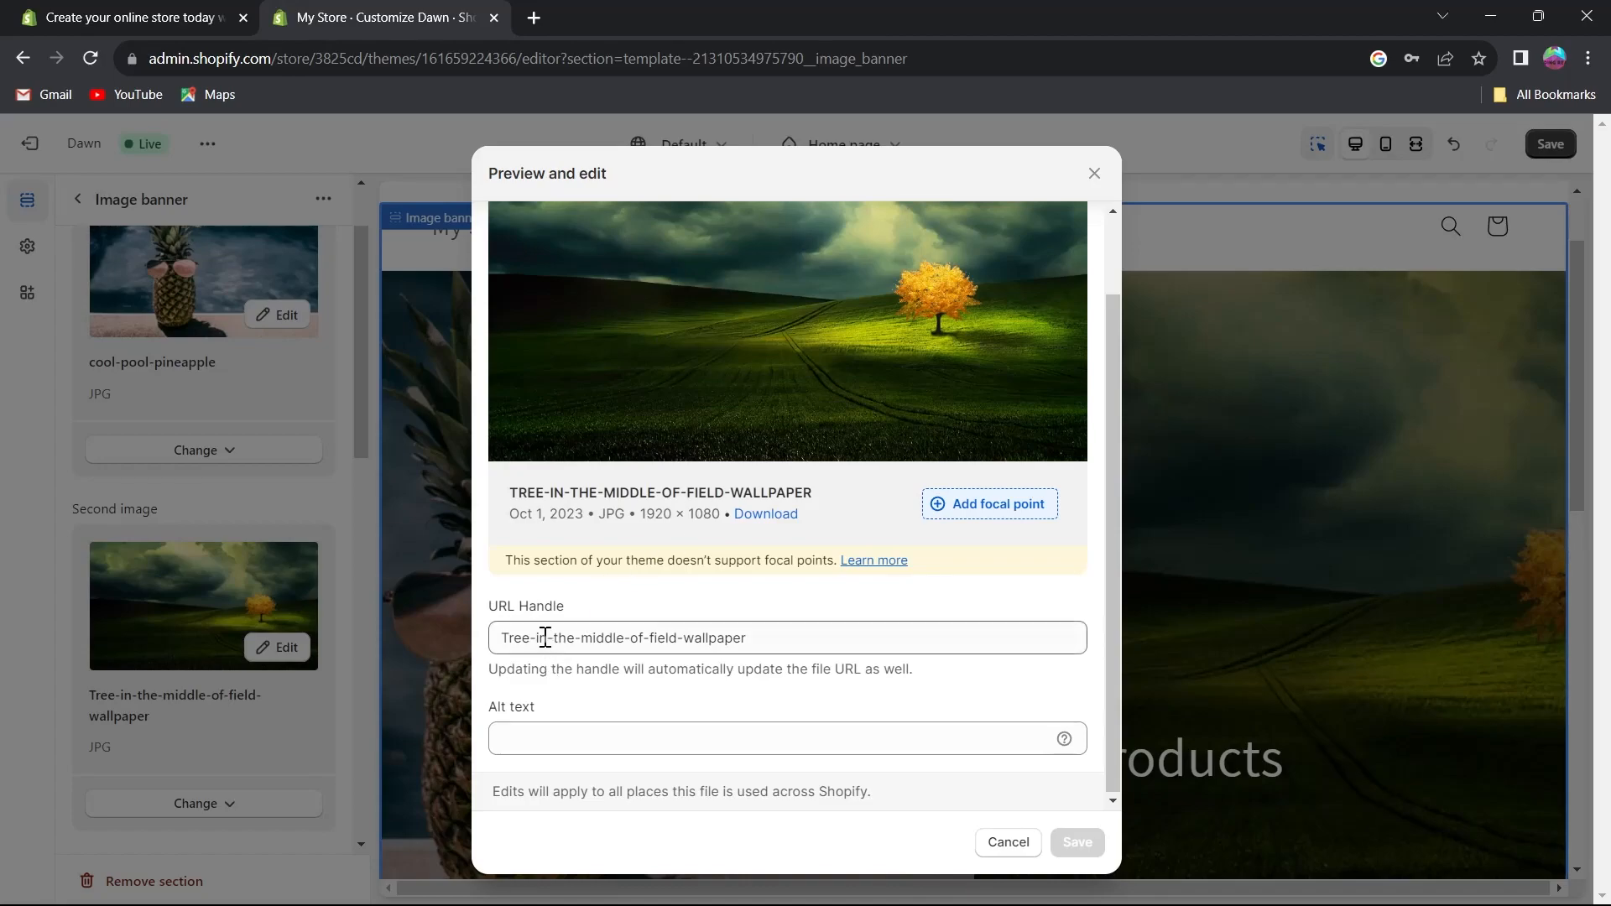
{"action": "type", "text": "wew"}
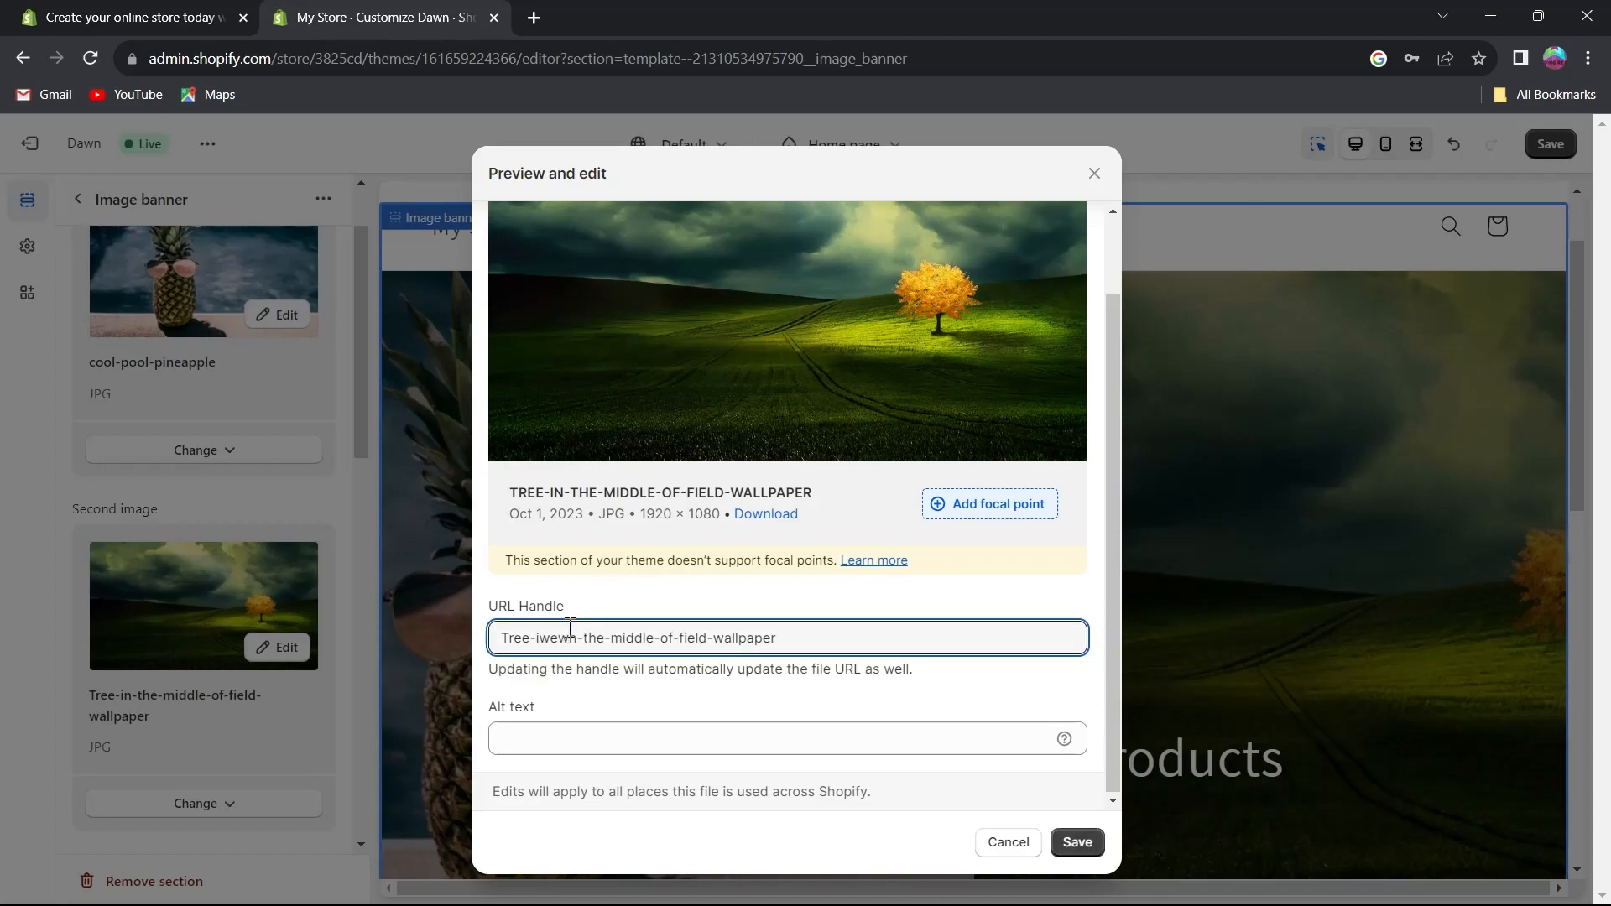
{"action": "key", "text": "ctrl+a"}
{"action": "type", "text": "www.yotube.com"}
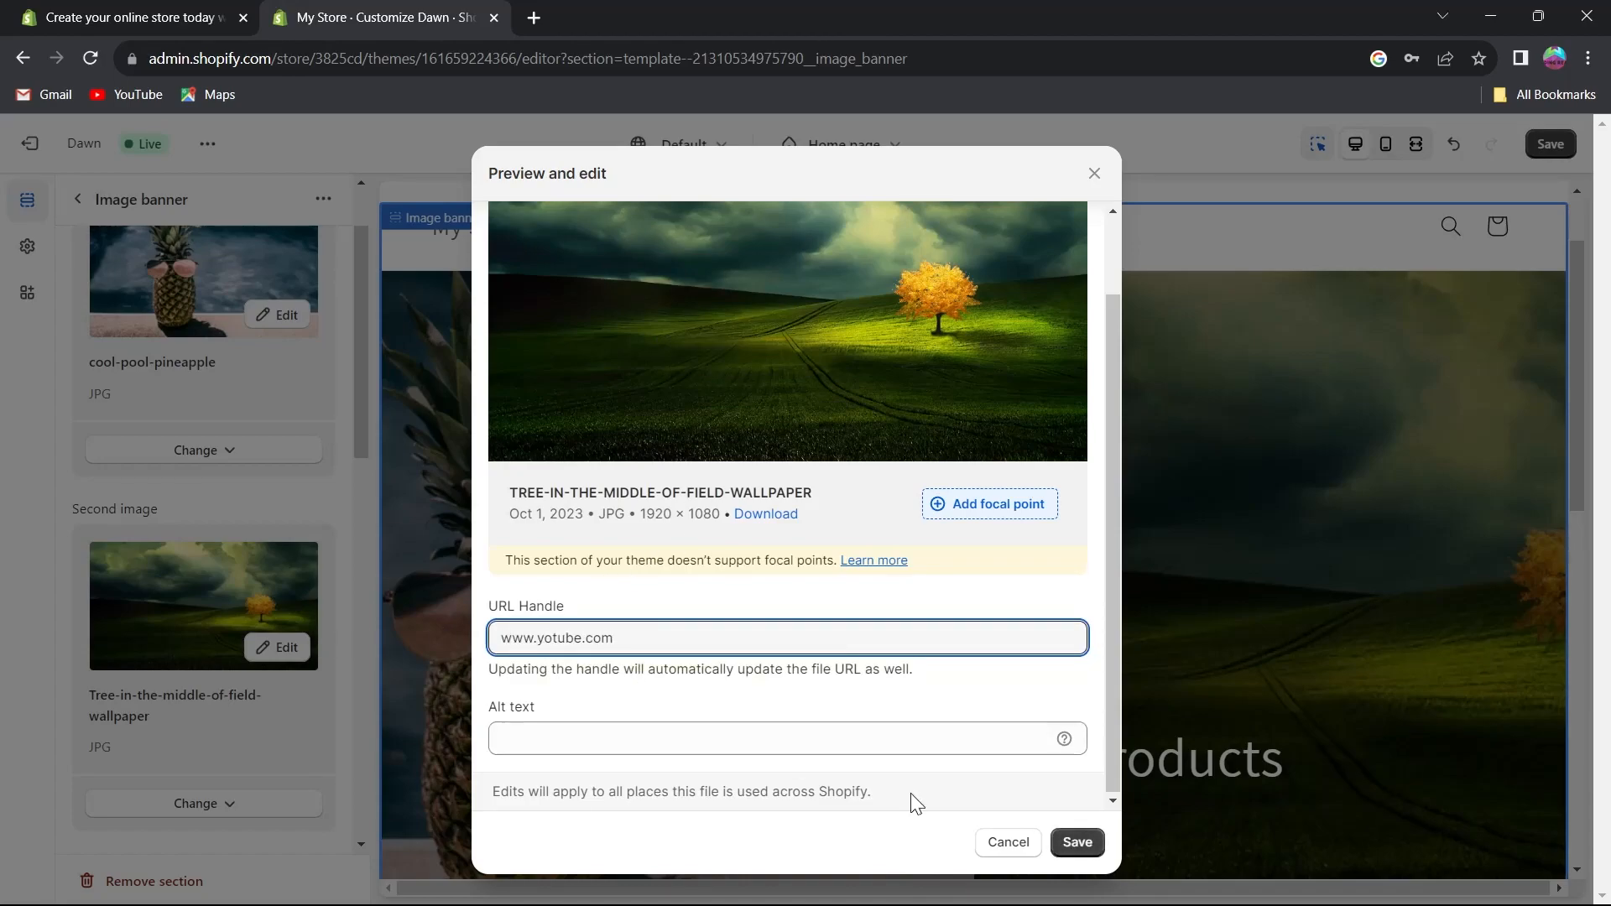
{"action": "left_click", "coordinate": [1077, 841]}
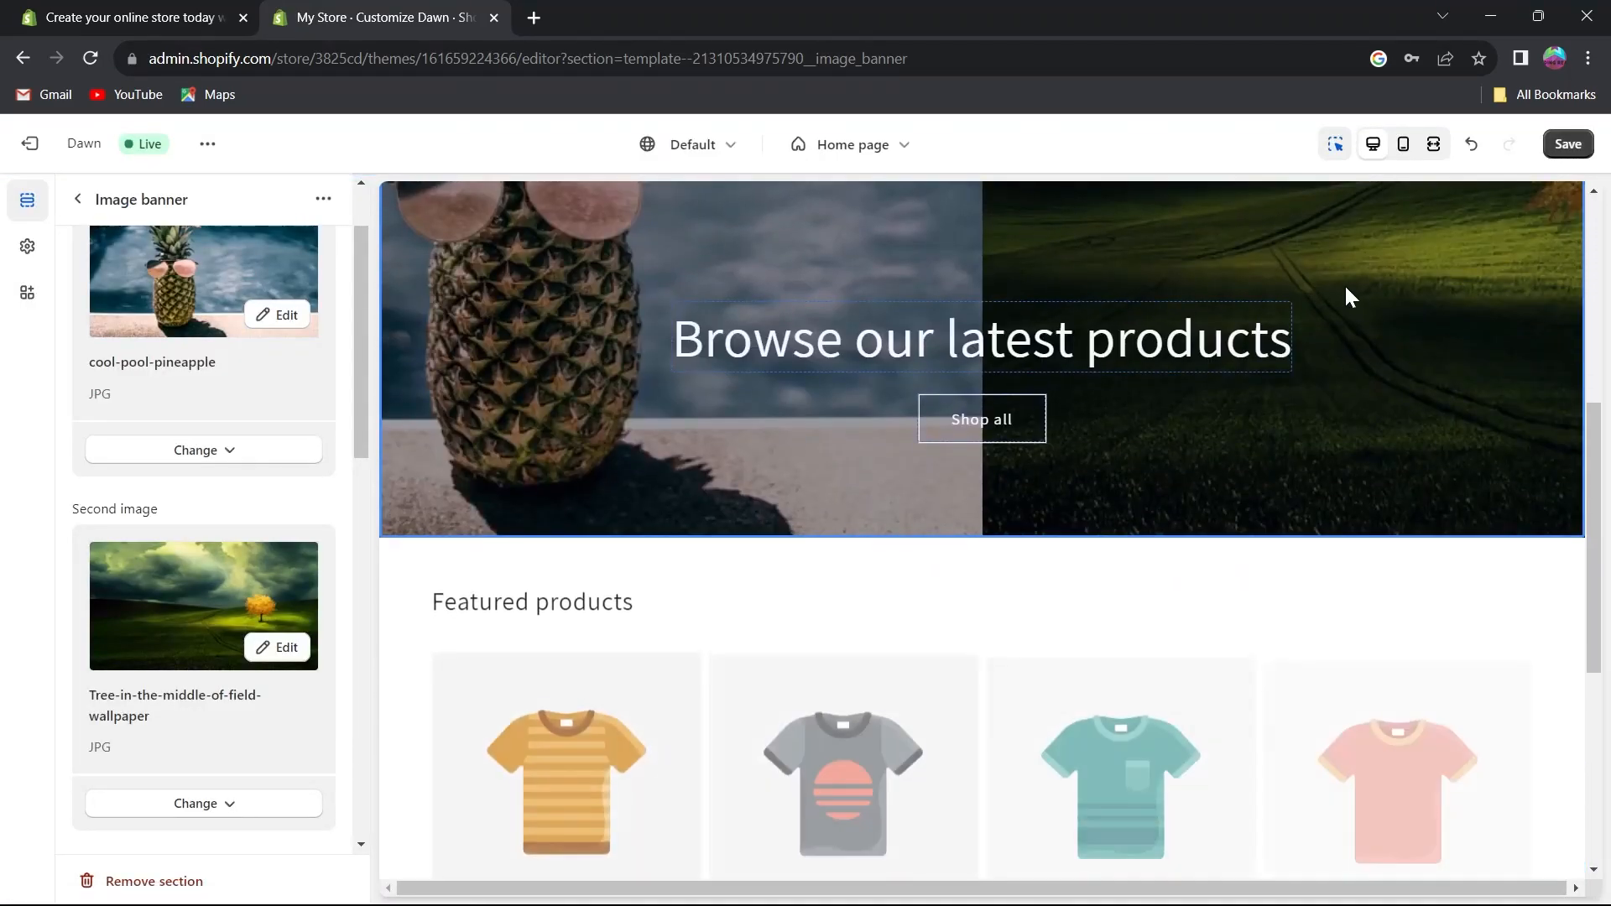
Set the banner's image overlay opacity to 30%.
{"action": "scroll", "coordinate": [123, 571], "scroll_direction": "down", "scroll_amount": 4}
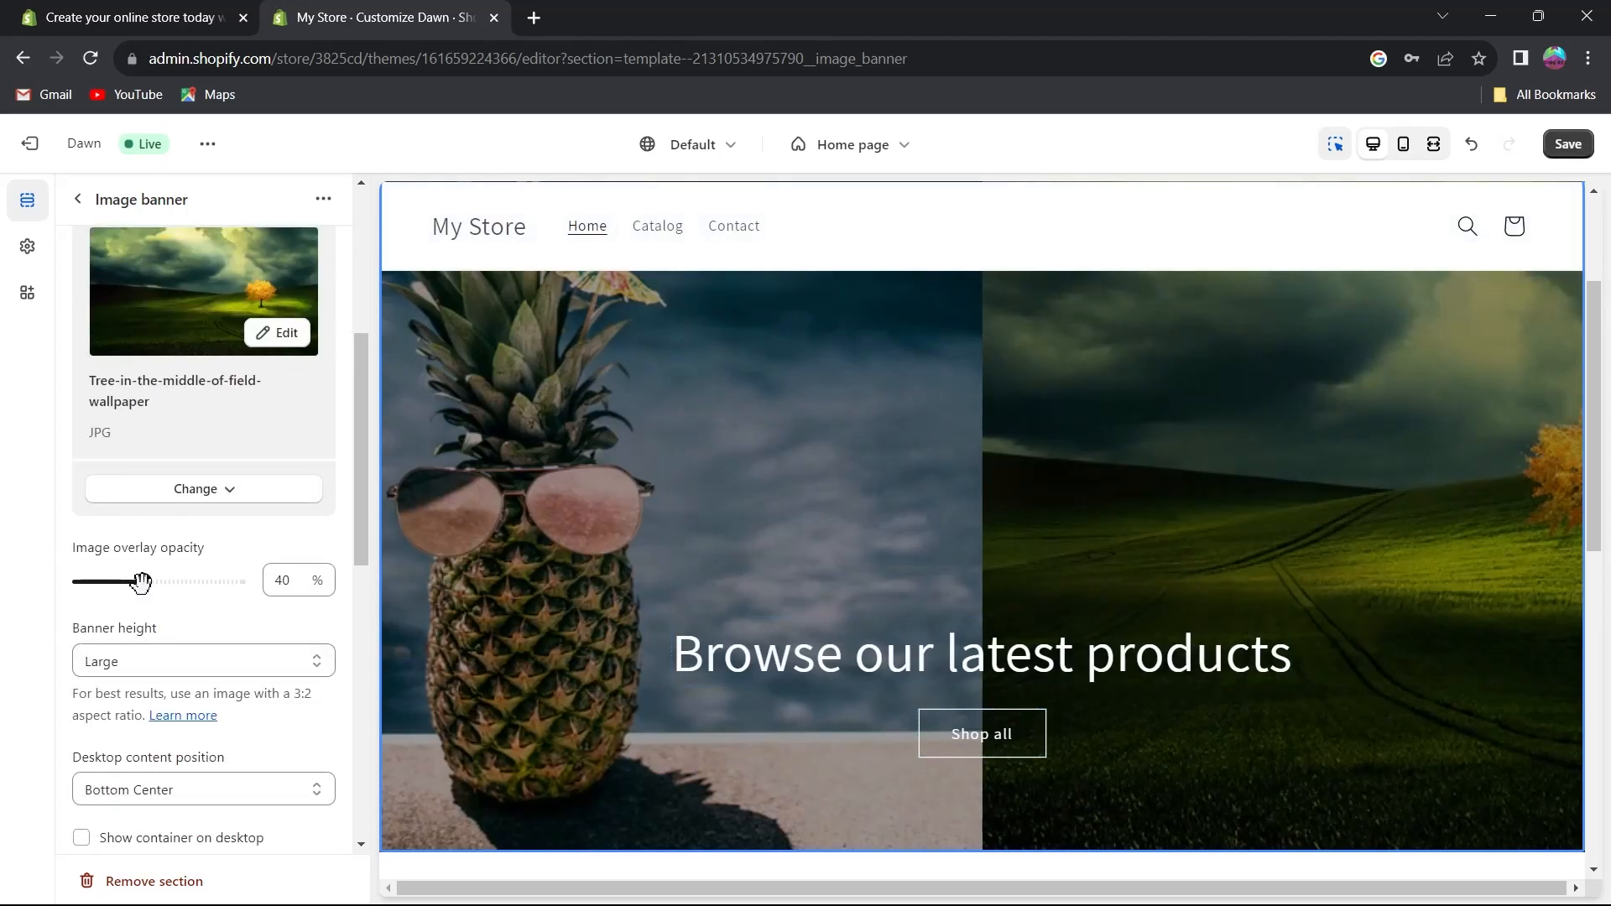
{"action": "mouse_move", "coordinate": [143, 585]}
{"action": "left_mouse_down"}
{"action": "mouse_move", "coordinate": [66, 588]}
{"action": "mouse_move", "coordinate": [151, 568]}
{"action": "mouse_move", "coordinate": [283, 573]}
{"action": "mouse_move", "coordinate": [130, 584]}
{"action": "left_mouse_up"}
{"action": "scroll", "coordinate": [193, 602], "scroll_direction": "down", "scroll_amount": 3}
{"action": "scroll", "coordinate": [193, 604], "scroll_direction": "up", "scroll_amount": 3}
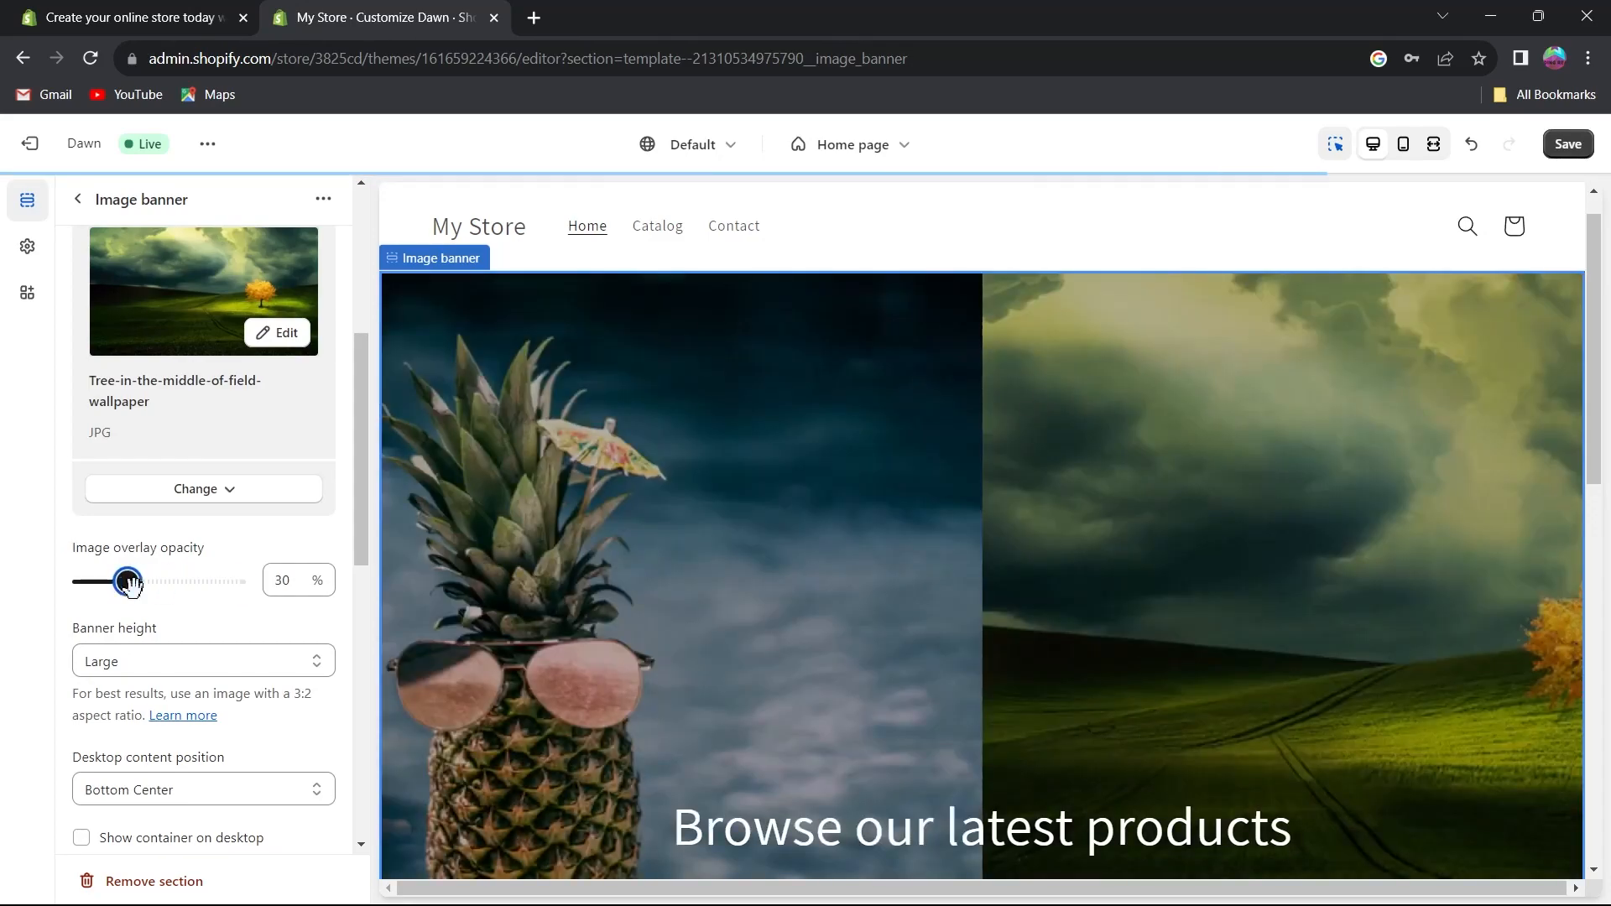
Set the banner height to Adapt to first image.
{"action": "scroll", "coordinate": [176, 601], "scroll_direction": "down", "scroll_amount": 3}
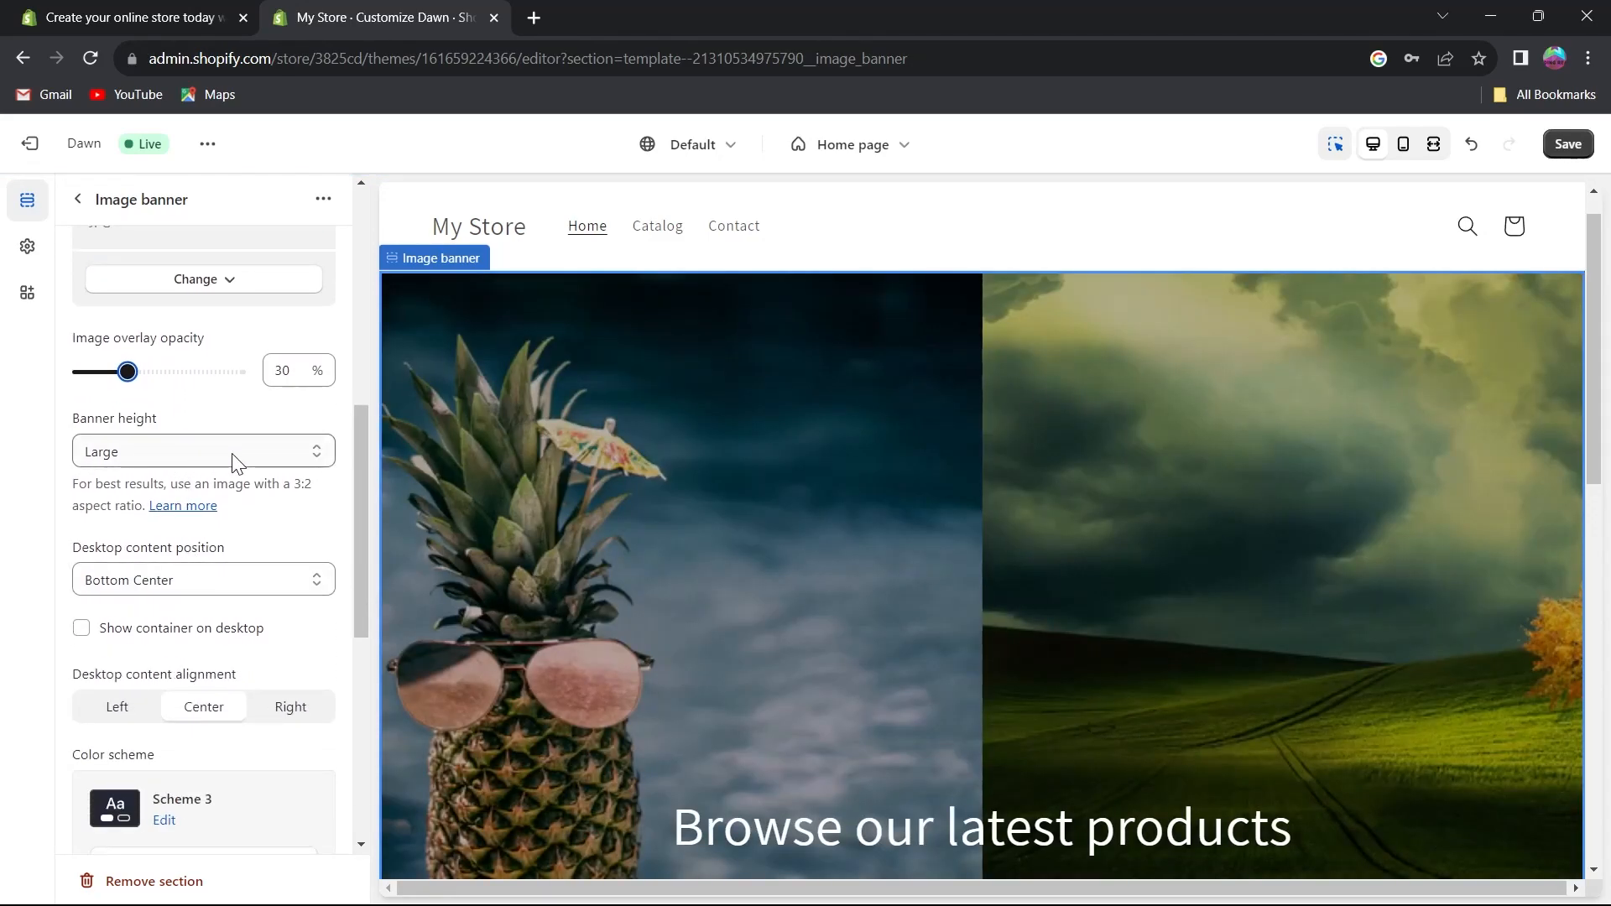
{"action": "left_click", "coordinate": [287, 457]}
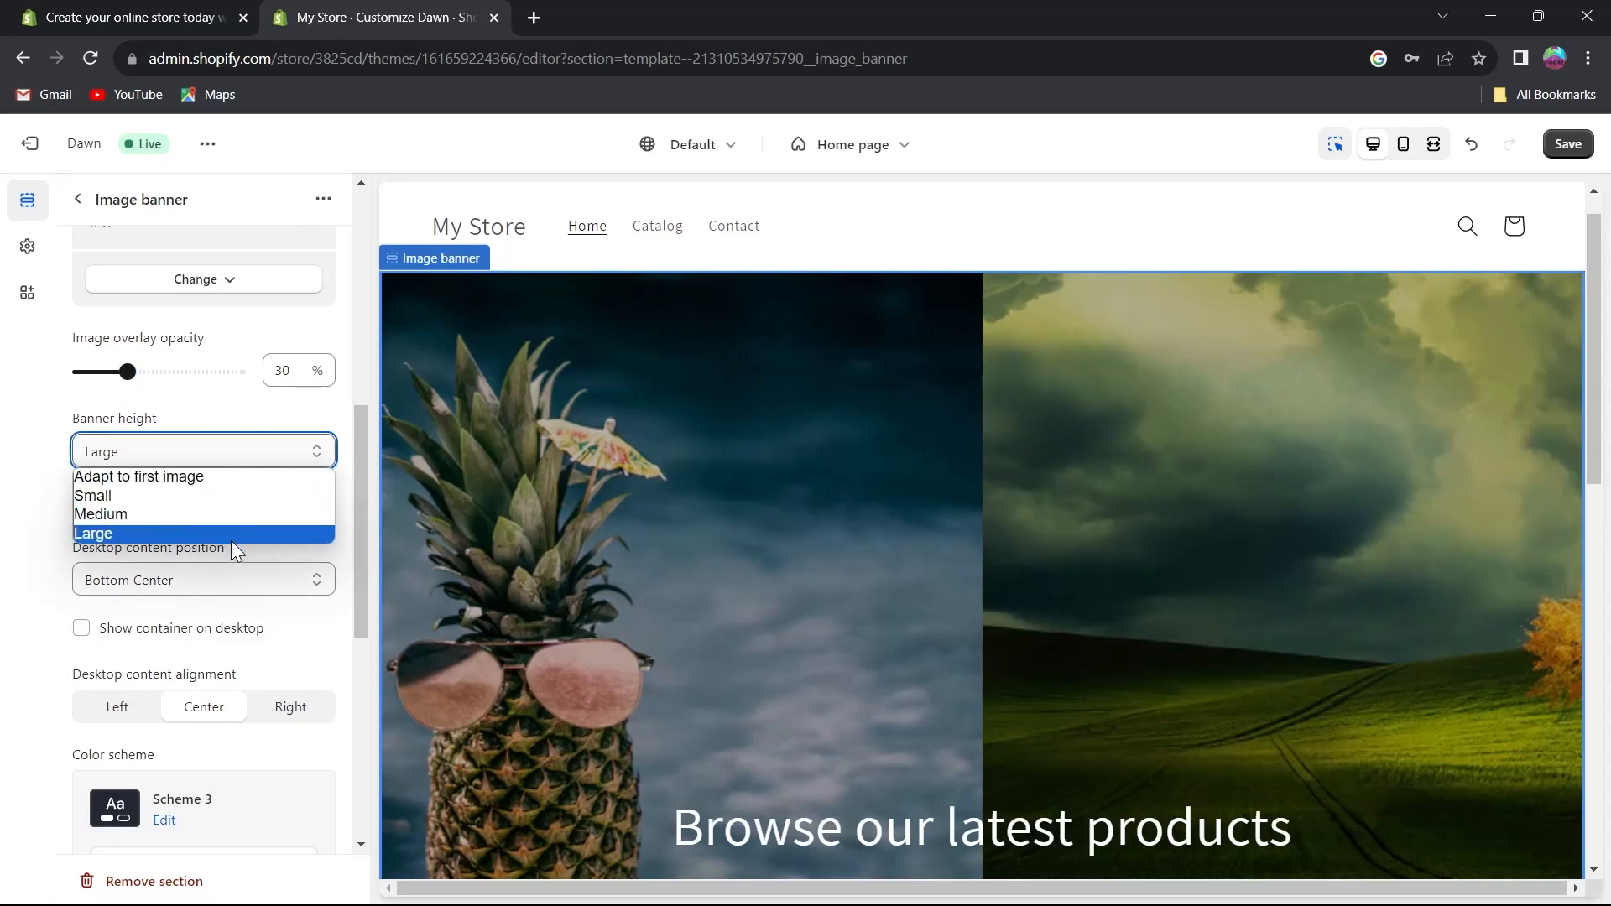
{"action": "left_click", "coordinate": [266, 482]}
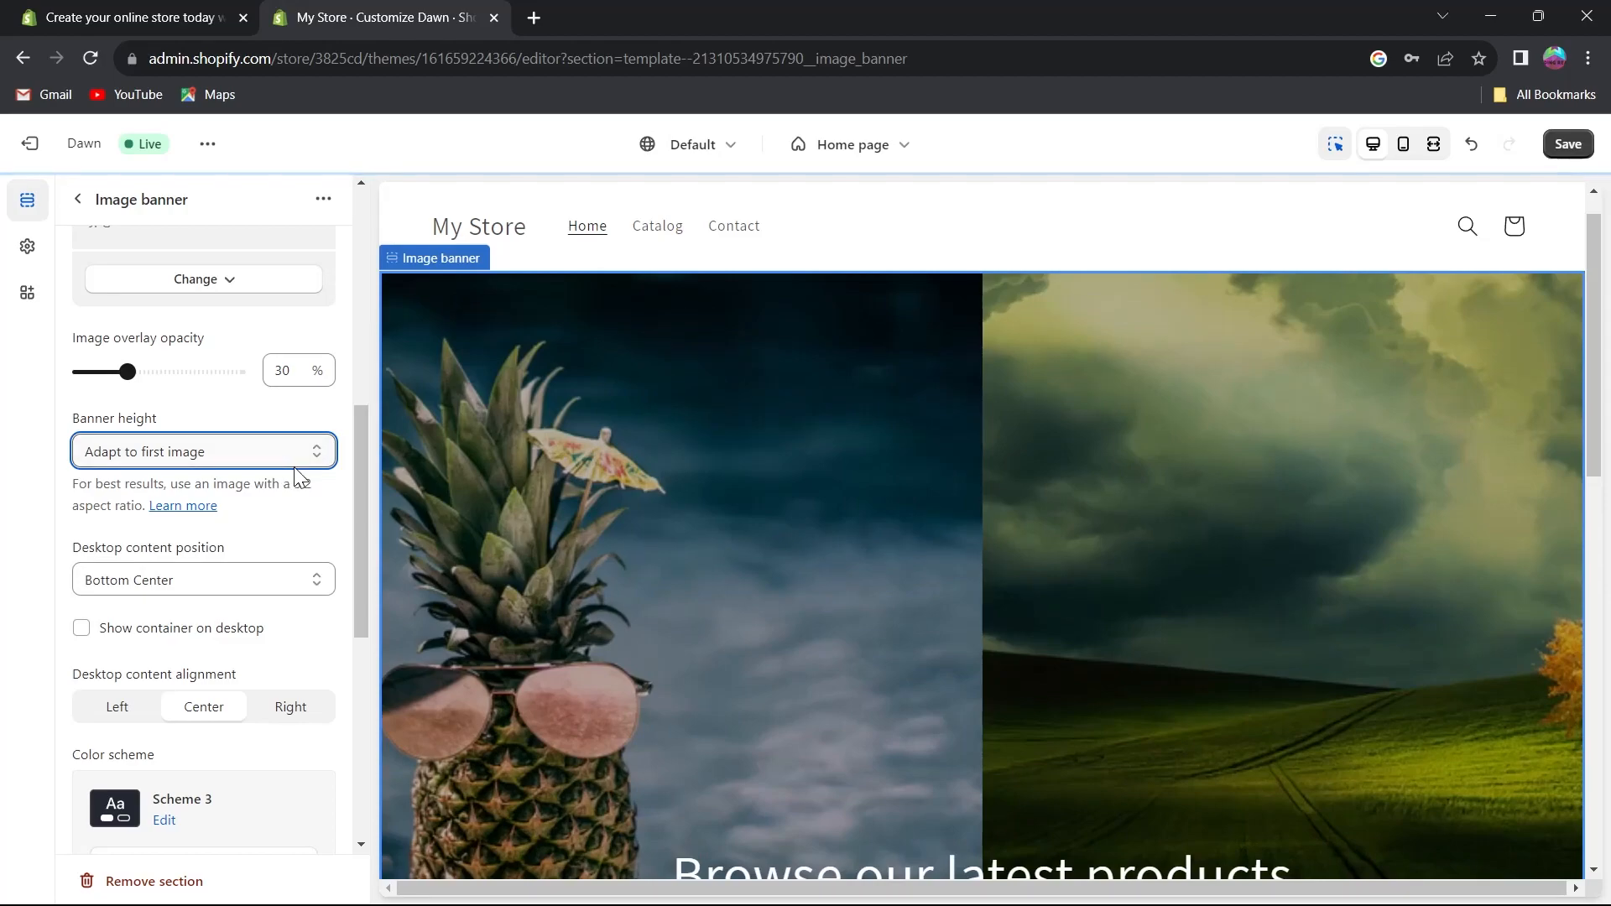
Change the image banner's color scheme to Scheme 5.
{"action": "scroll", "coordinate": [285, 477], "scroll_direction": "down", "scroll_amount": 2}
{"action": "scroll", "coordinate": [180, 395], "scroll_direction": "down", "scroll_amount": 1}
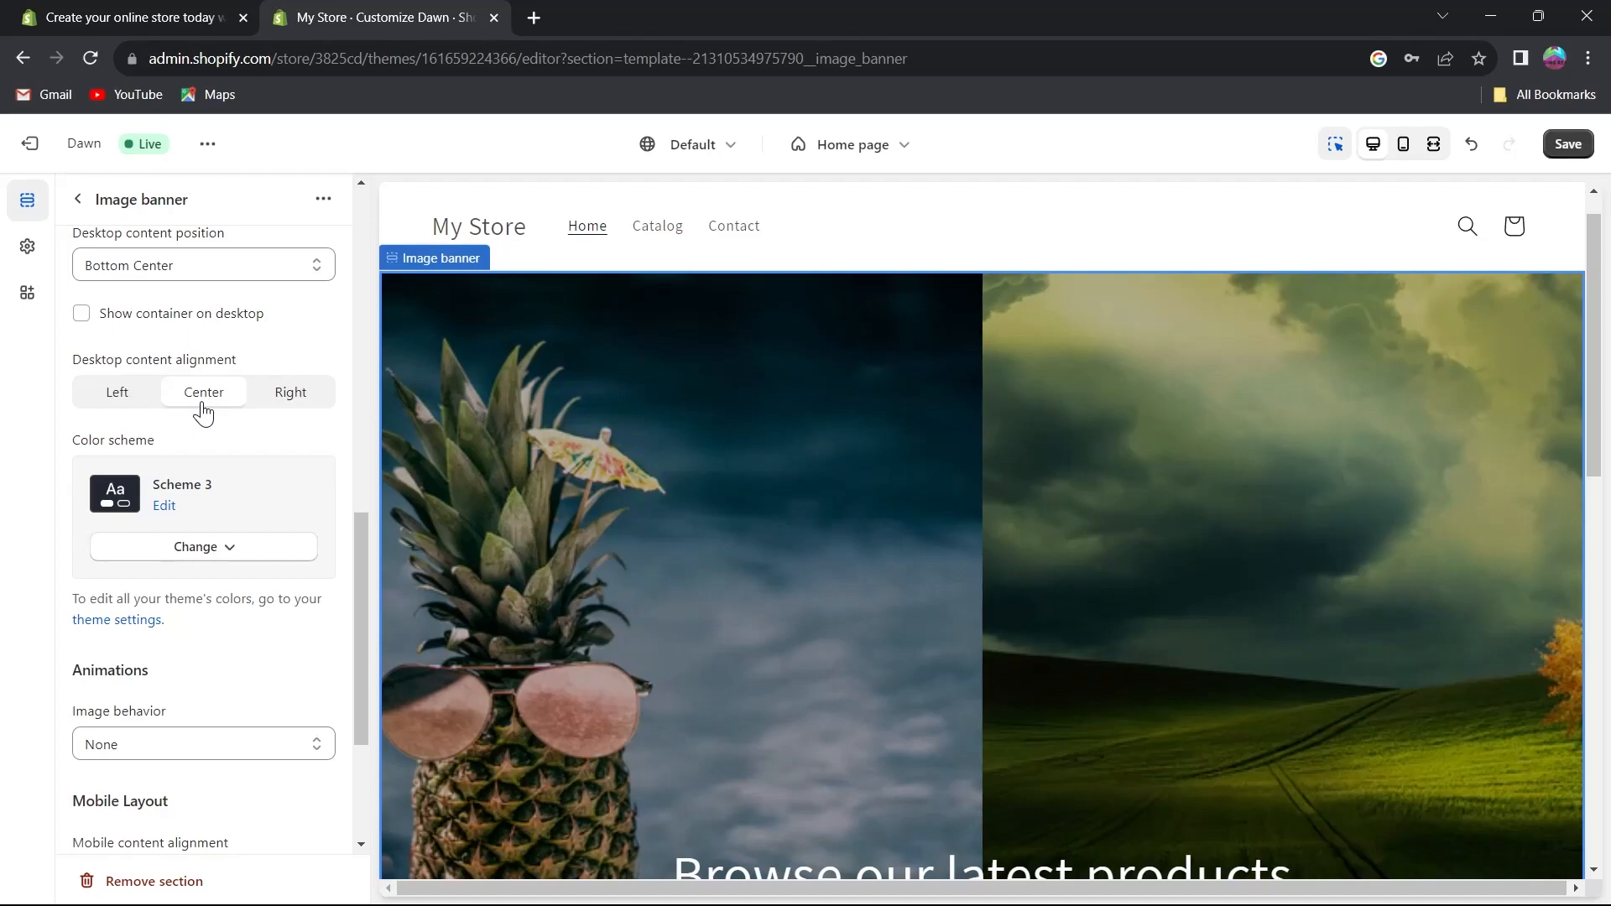
{"action": "scroll", "coordinate": [203, 411], "scroll_direction": "down", "scroll_amount": 3}
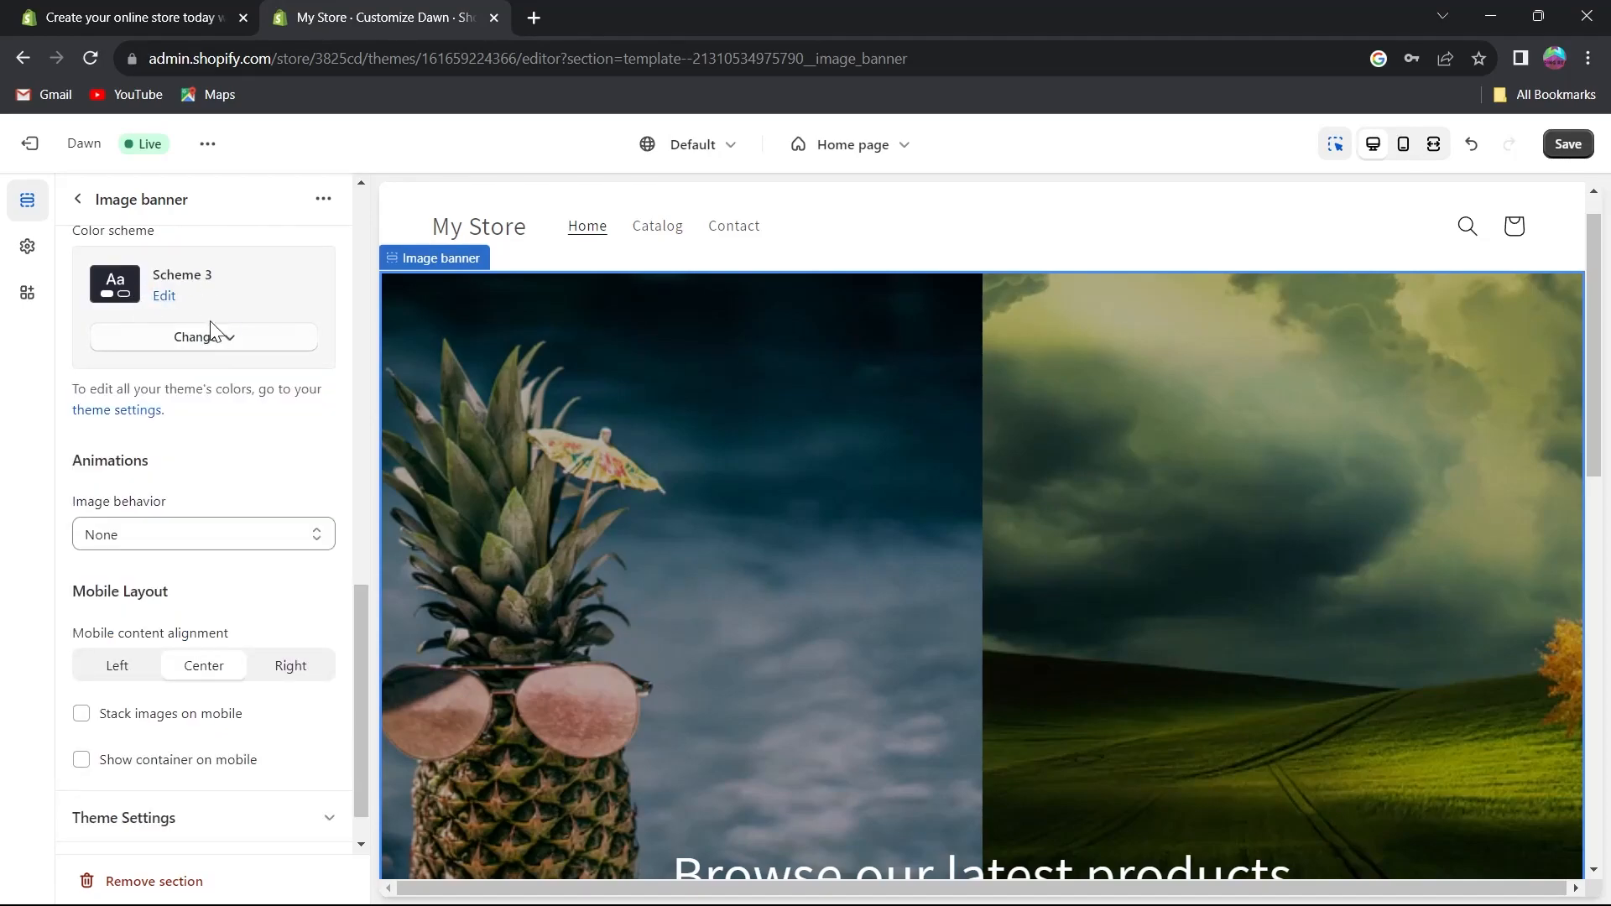
{"action": "left_click", "coordinate": [216, 351]}
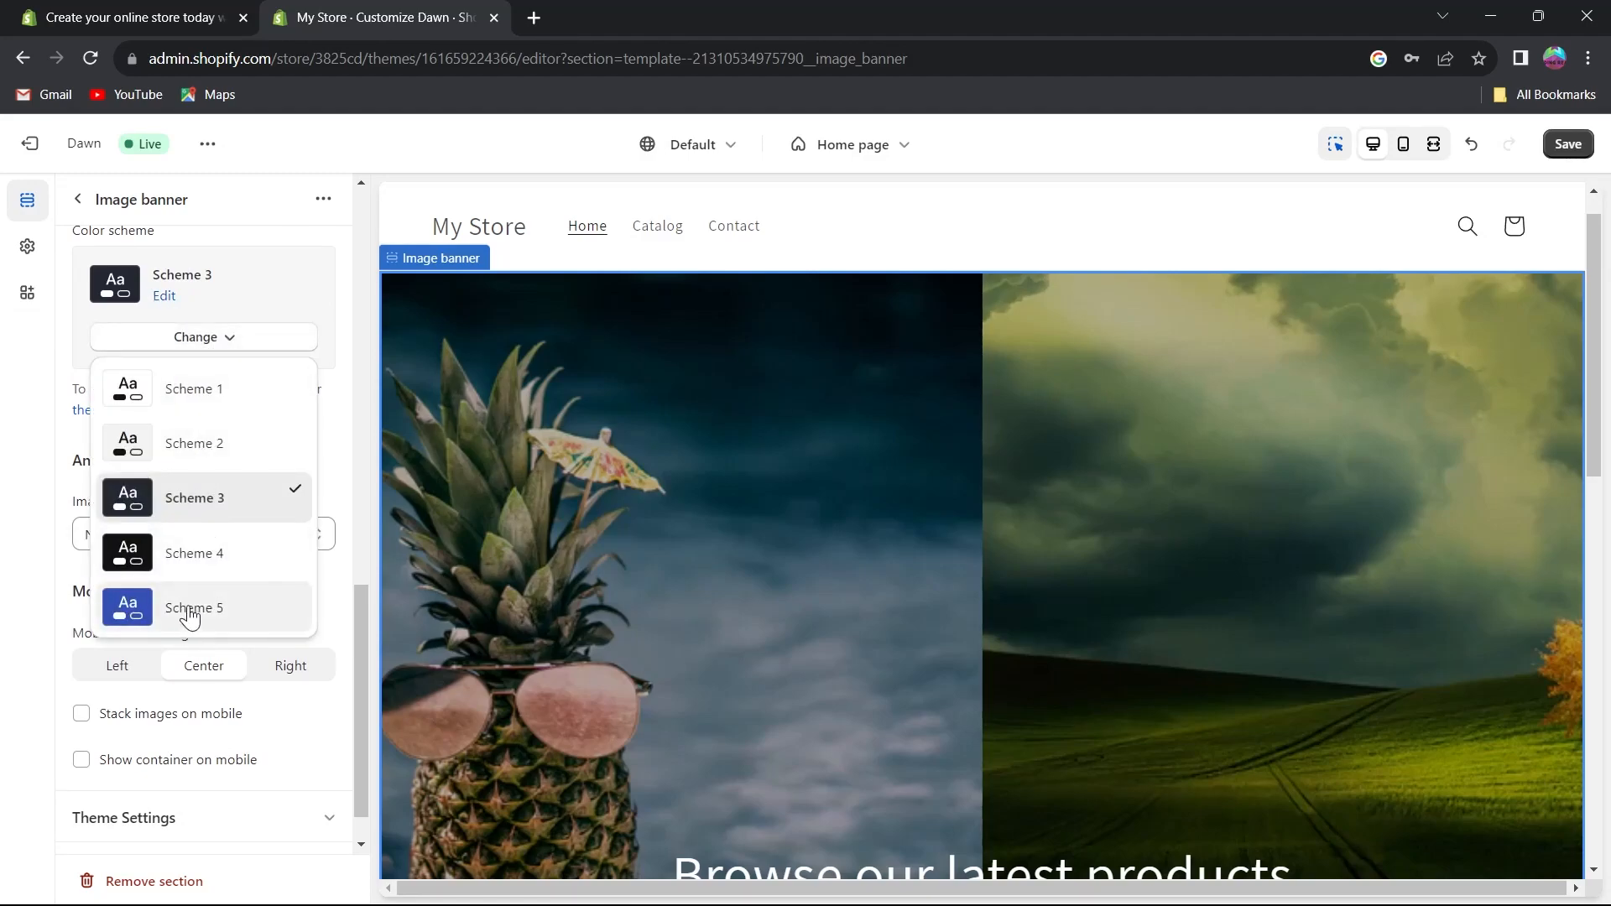
{"action": "left_click", "coordinate": [191, 617]}
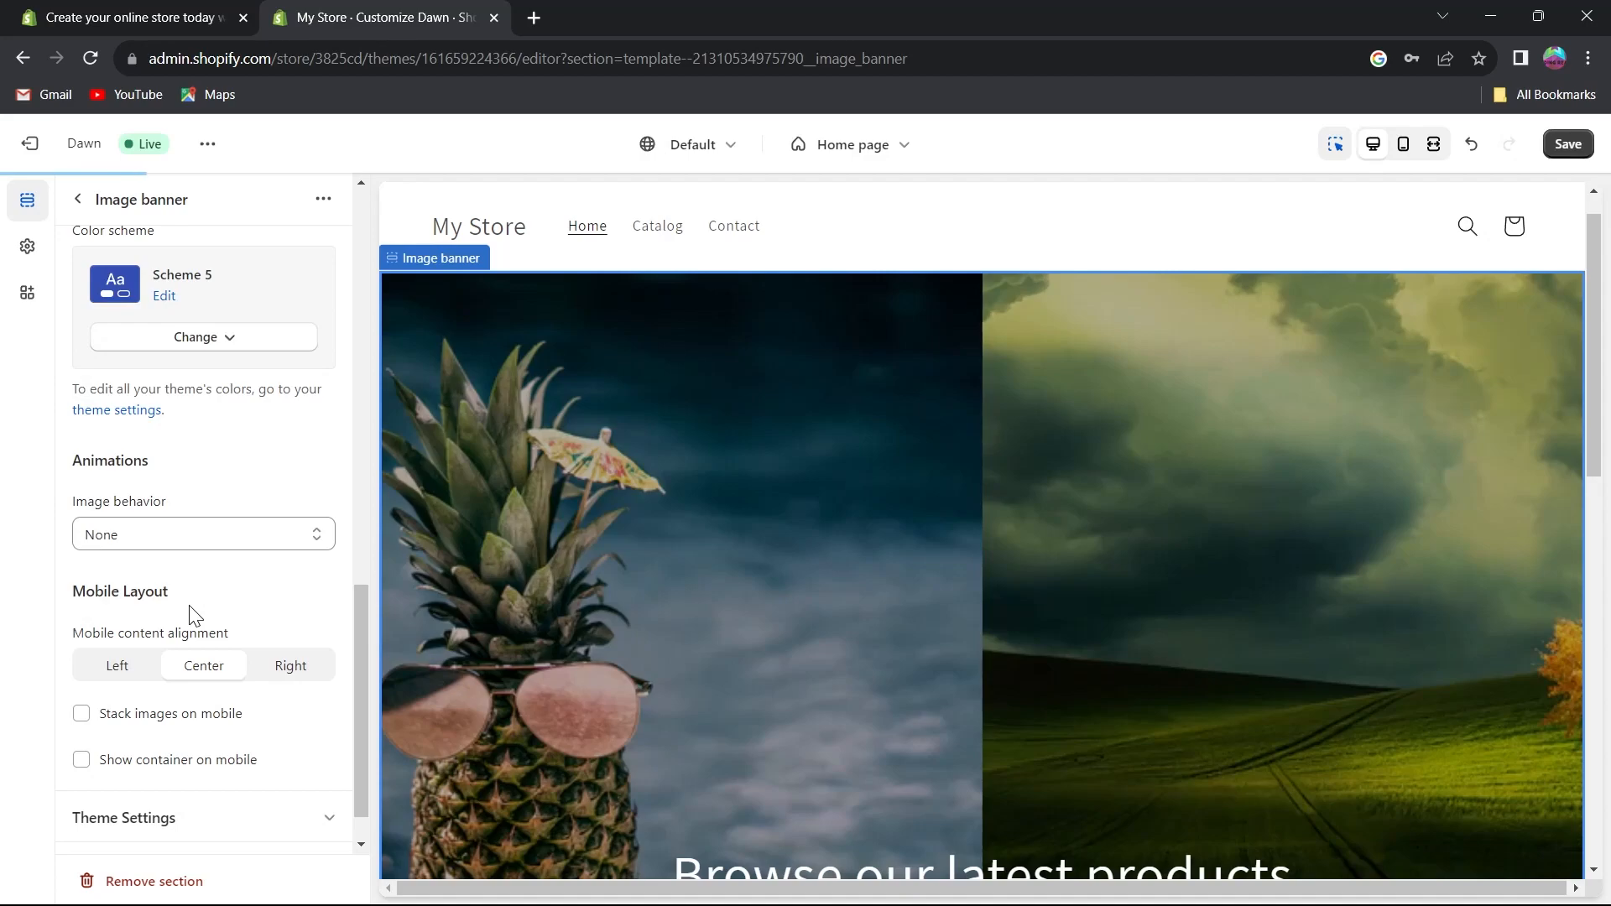
{"action": "scroll", "coordinate": [295, 418], "scroll_direction": "down", "scroll_amount": 1}
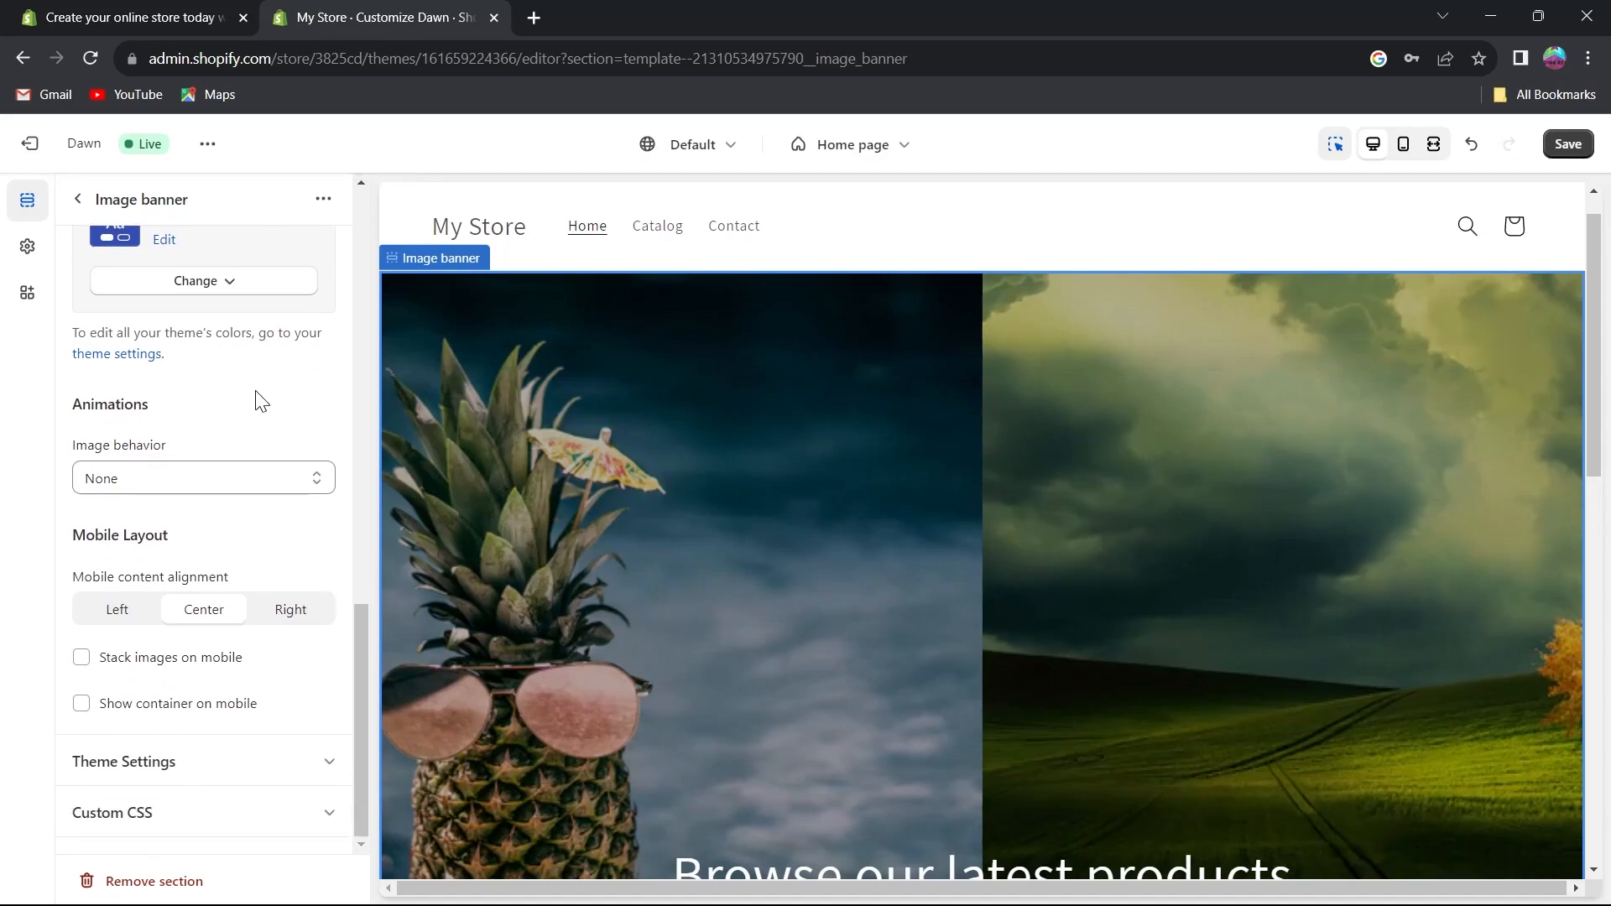
Set the image banner's image behavior animation to Ambient movement.
{"action": "left_click", "coordinate": [210, 476]}
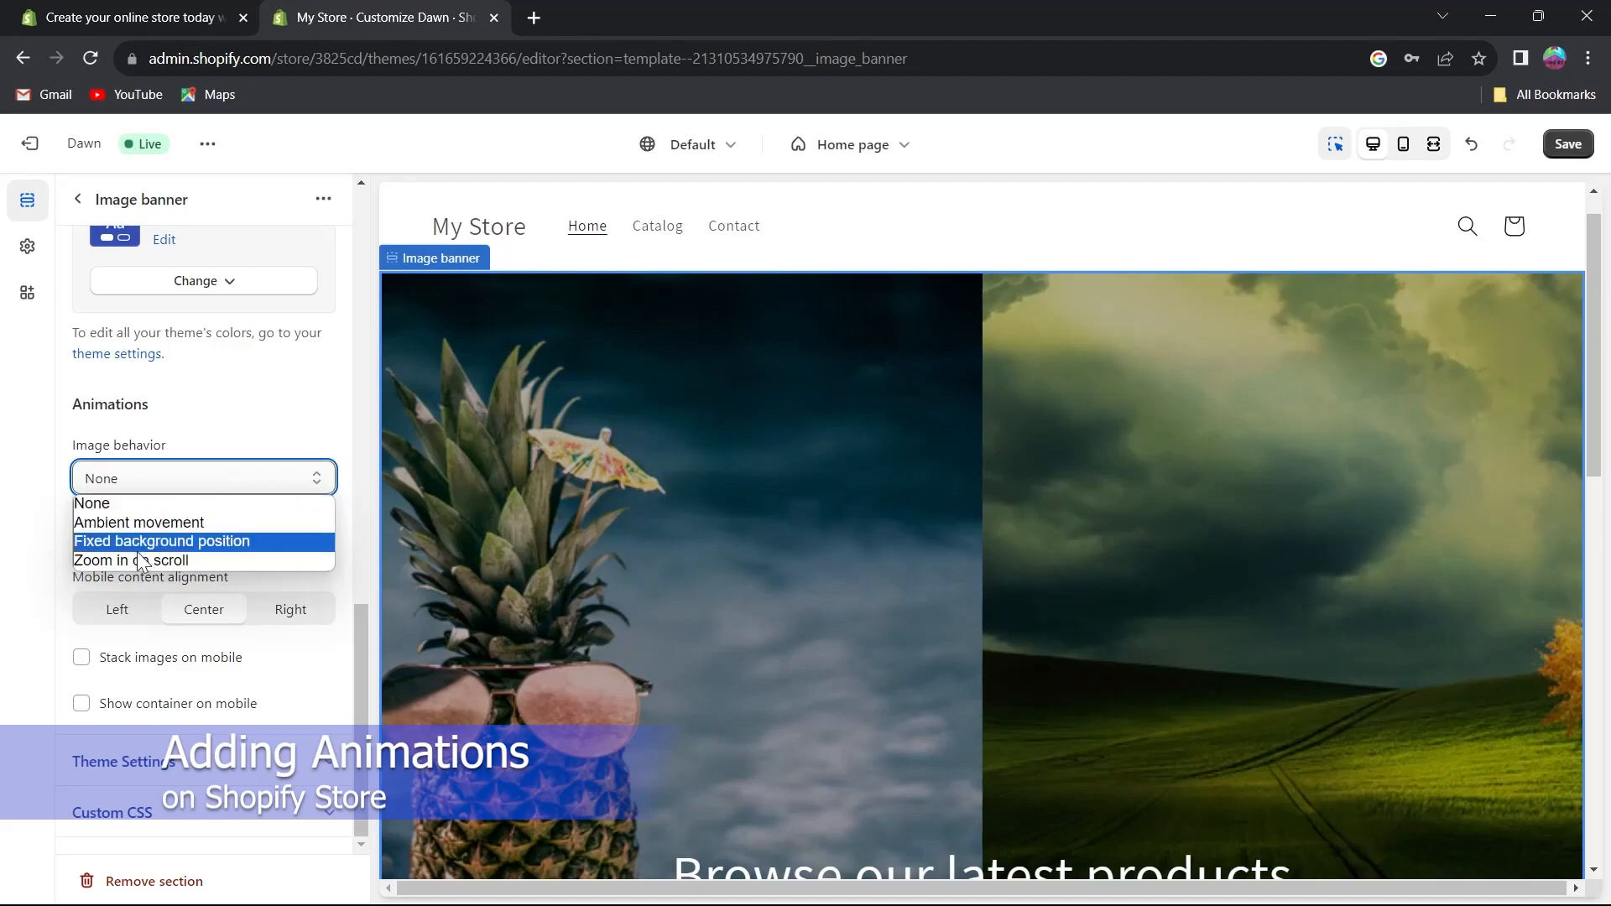
{"action": "left_click", "coordinate": [201, 524]}
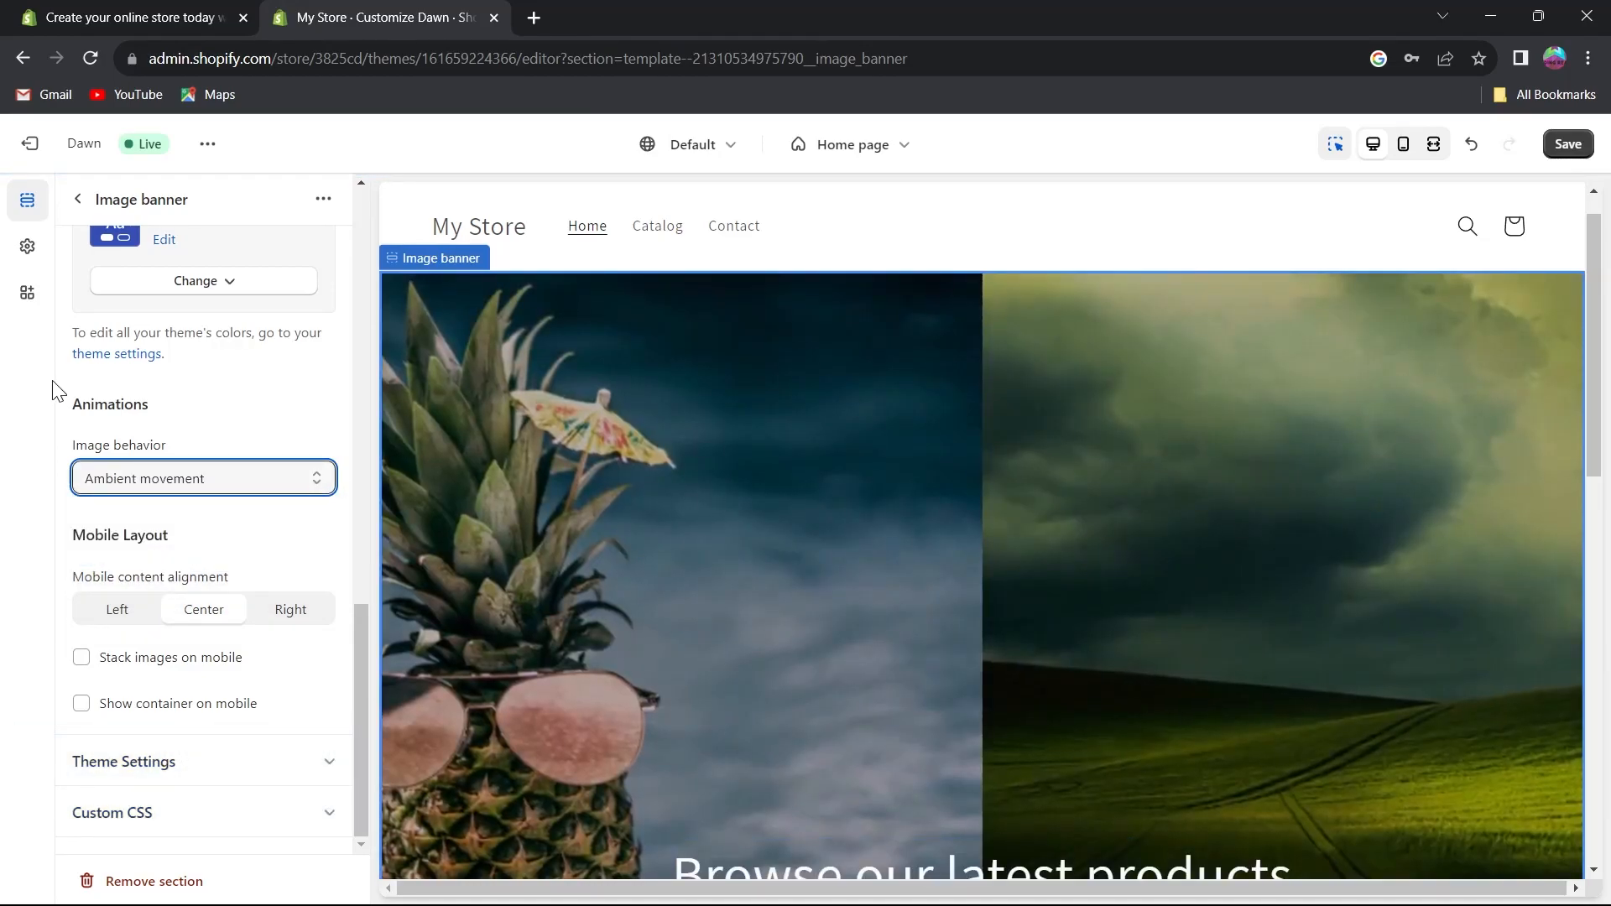
{"action": "scroll", "coordinate": [458, 217], "scroll_direction": "down", "scroll_amount": 1}
{"action": "scroll", "coordinate": [496, 208], "scroll_direction": "down", "scroll_amount": 3}
{"action": "scroll", "coordinate": [510, 226], "scroll_direction": "up", "scroll_amount": 4}
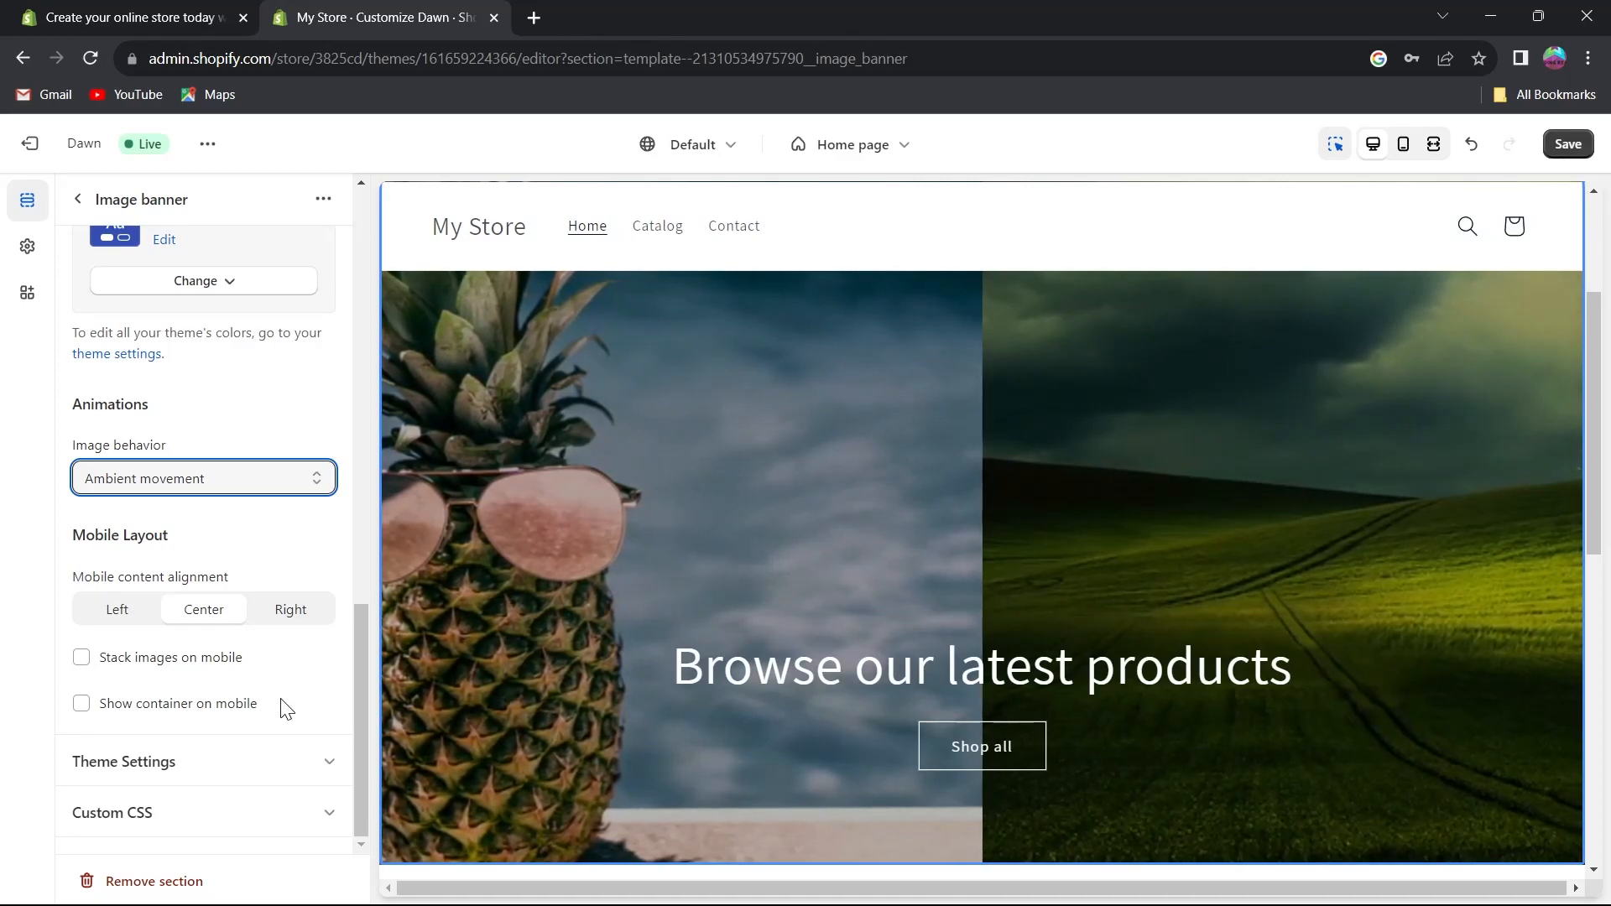
Change the banner's image behavior animation to Zoom in on scroll.
{"action": "left_click", "coordinate": [210, 483]}
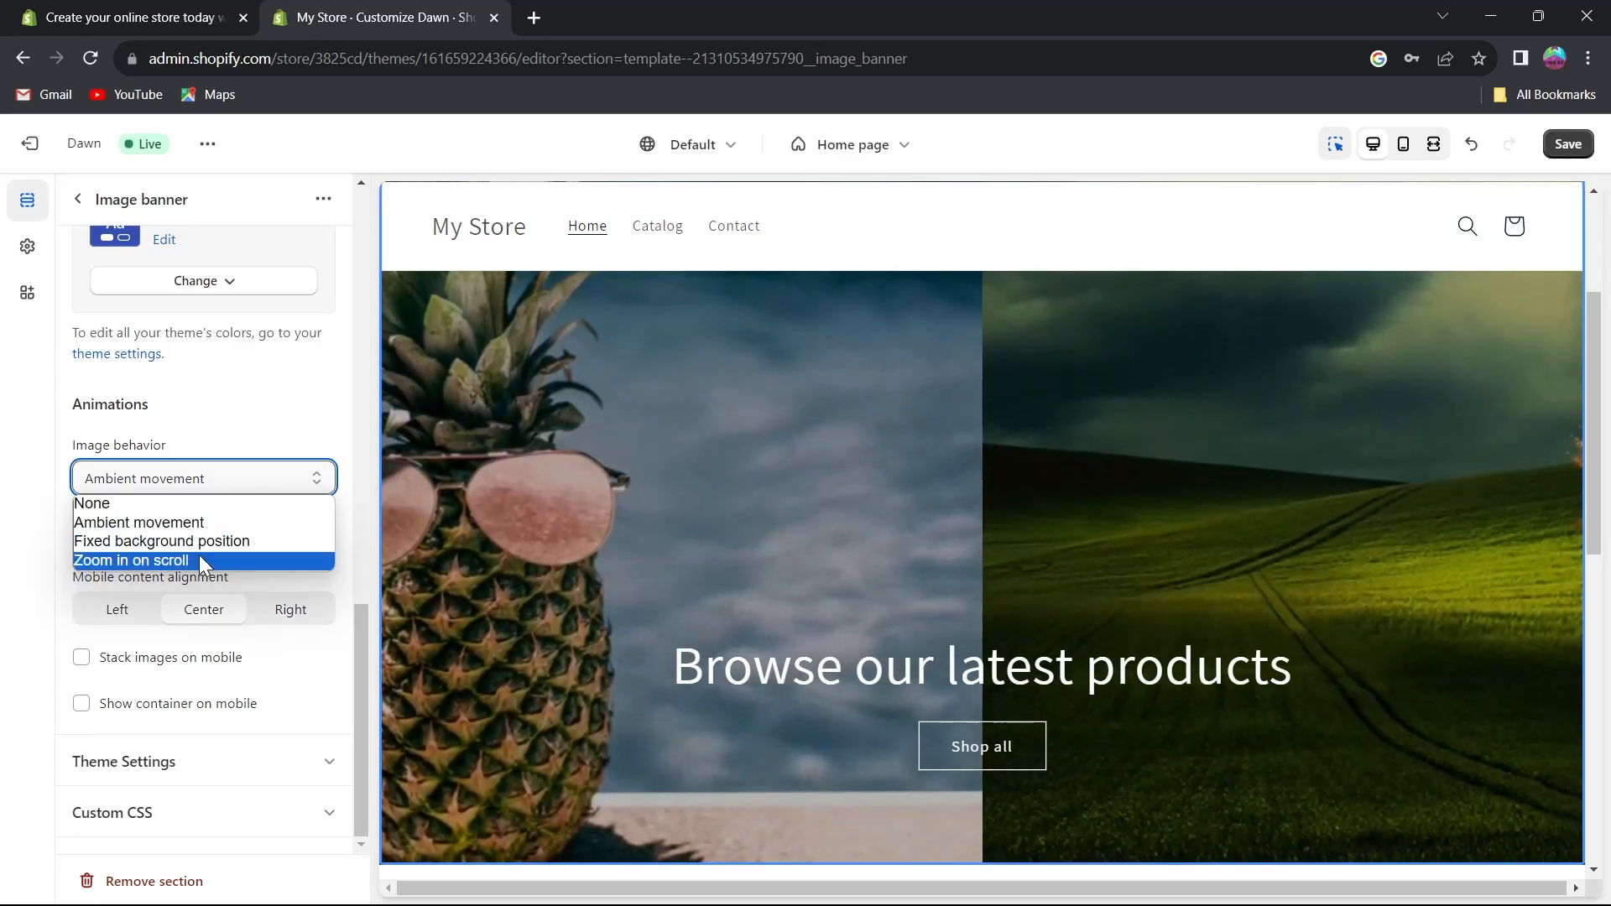
{"action": "left_click", "coordinate": [196, 560]}
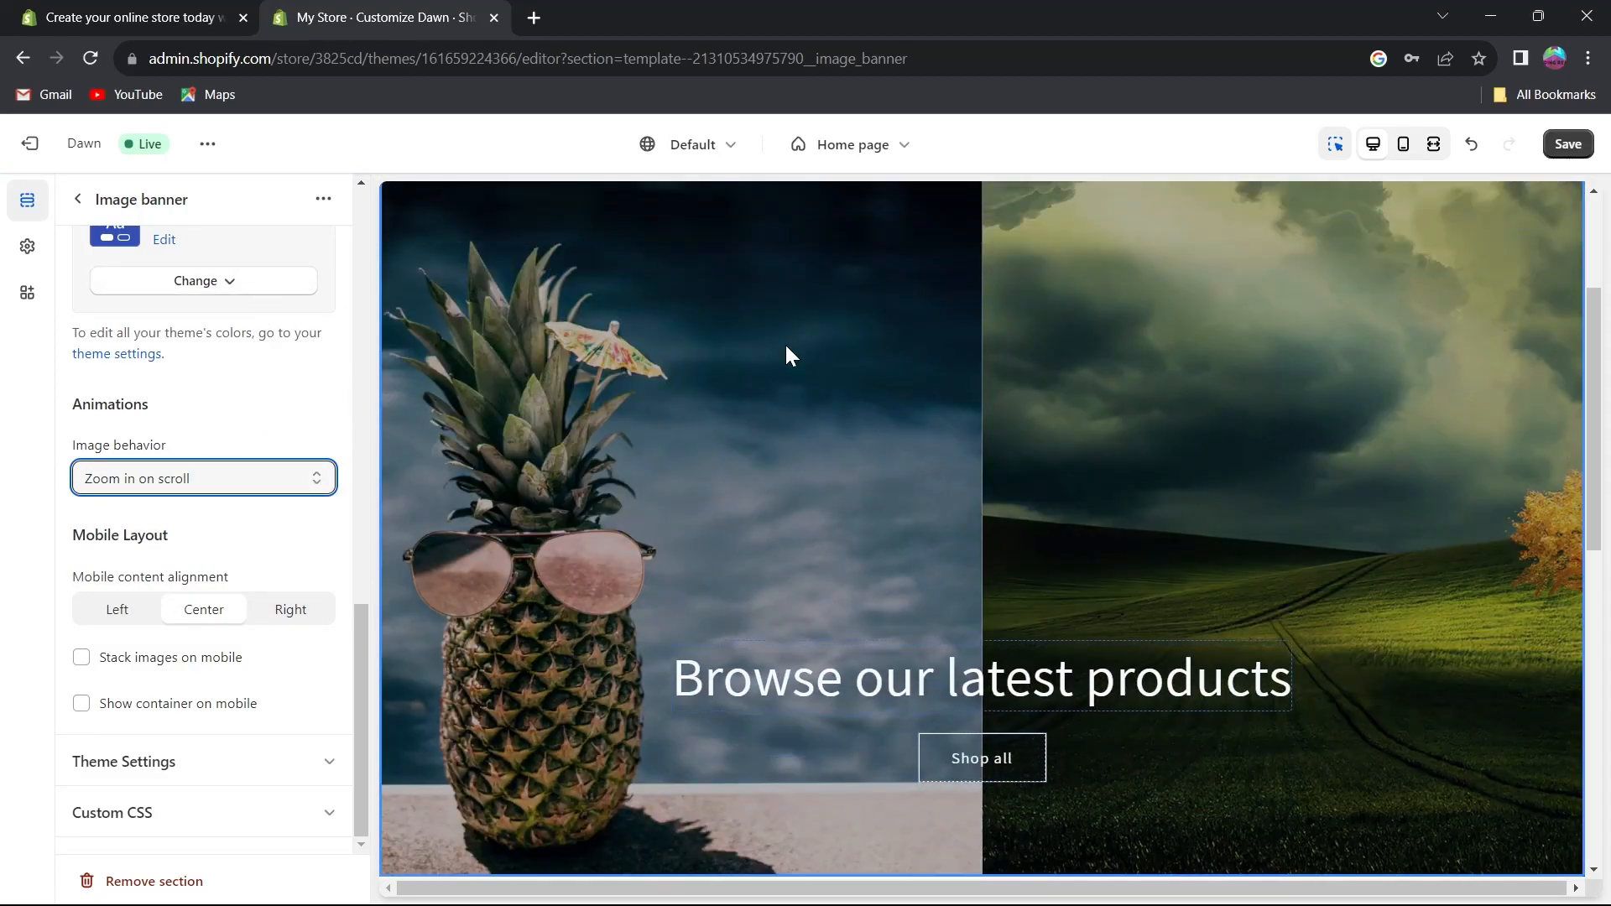
{"action": "scroll", "coordinate": [793, 357], "scroll_direction": "down", "scroll_amount": 6}
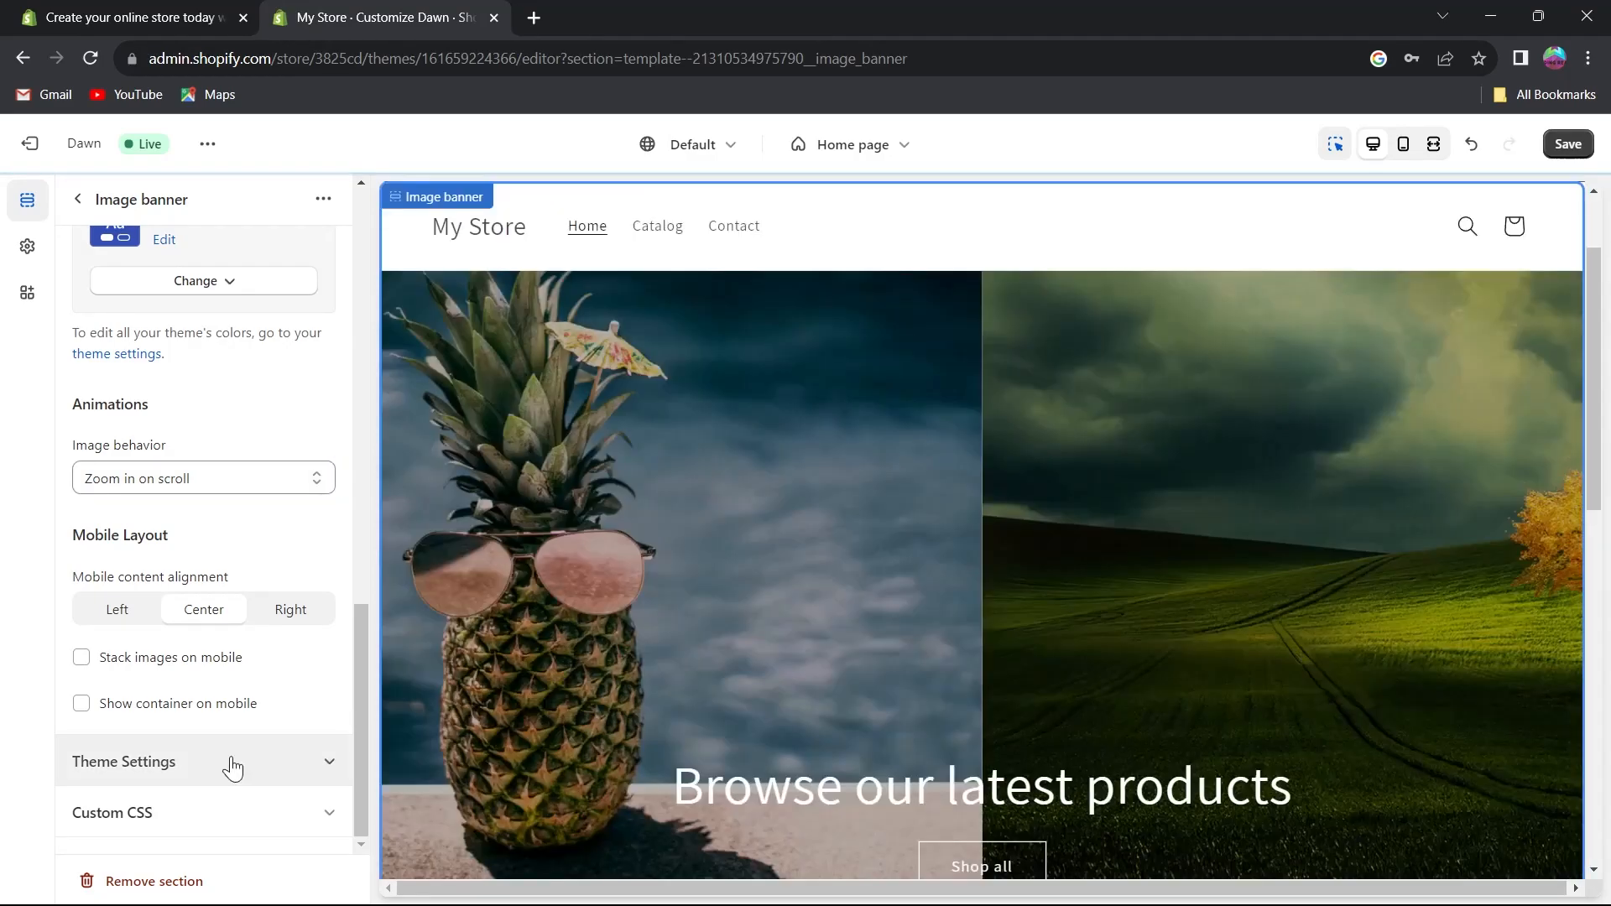
{"action": "scroll", "coordinate": [237, 531], "scroll_direction": "up", "scroll_amount": 8}
{"action": "scroll", "coordinate": [214, 585], "scroll_direction": "down", "scroll_amount": 7}
{"action": "scroll", "coordinate": [214, 585], "scroll_direction": "down", "scroll_amount": 1}
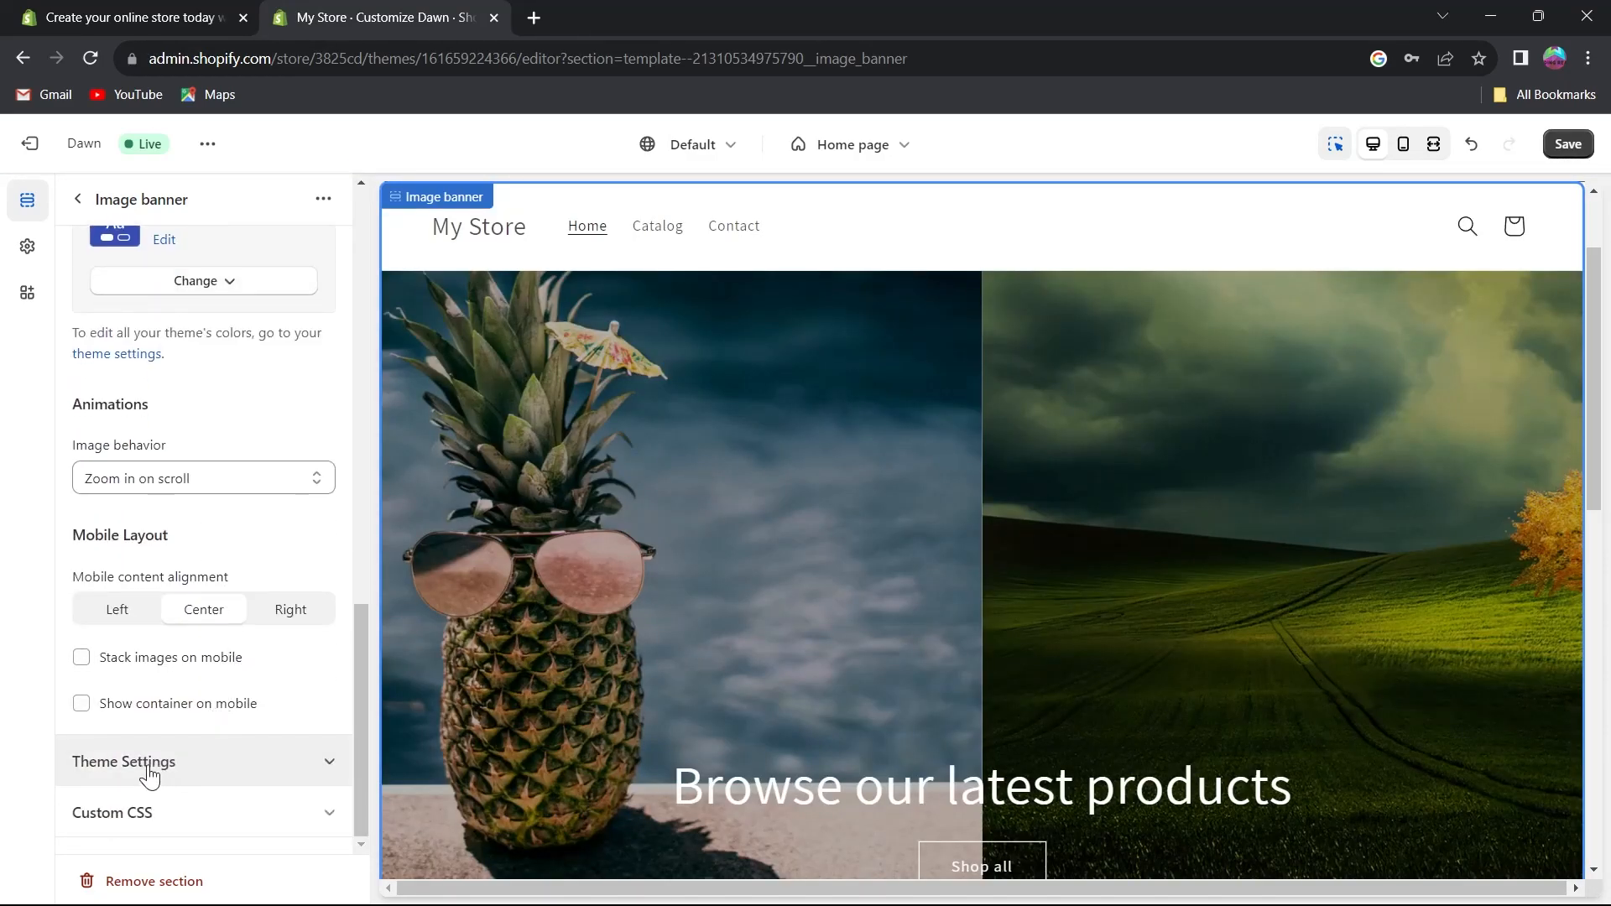
Examine the banner's Theme Settings and Custom CSS options.
{"action": "left_click", "coordinate": [252, 759]}
{"action": "scroll", "coordinate": [200, 734], "scroll_direction": "down", "scroll_amount": 1}
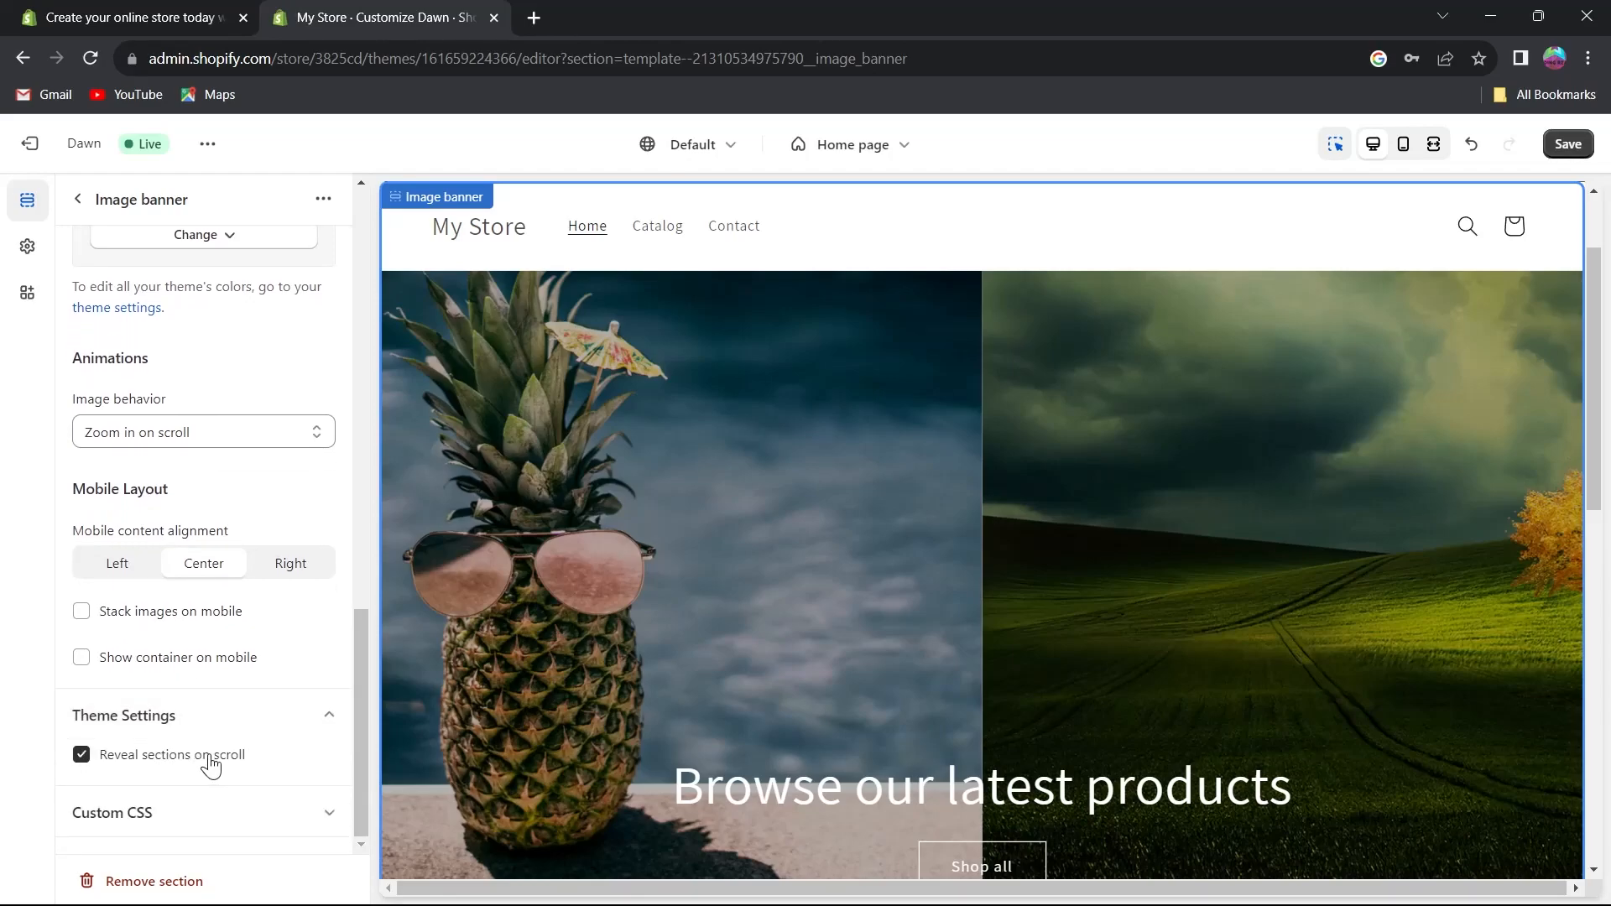
{"action": "left_click", "coordinate": [186, 727]}
{"action": "left_click", "coordinate": [177, 771]}
{"action": "left_click", "coordinate": [235, 765]}
{"action": "left_click", "coordinate": [235, 810]}
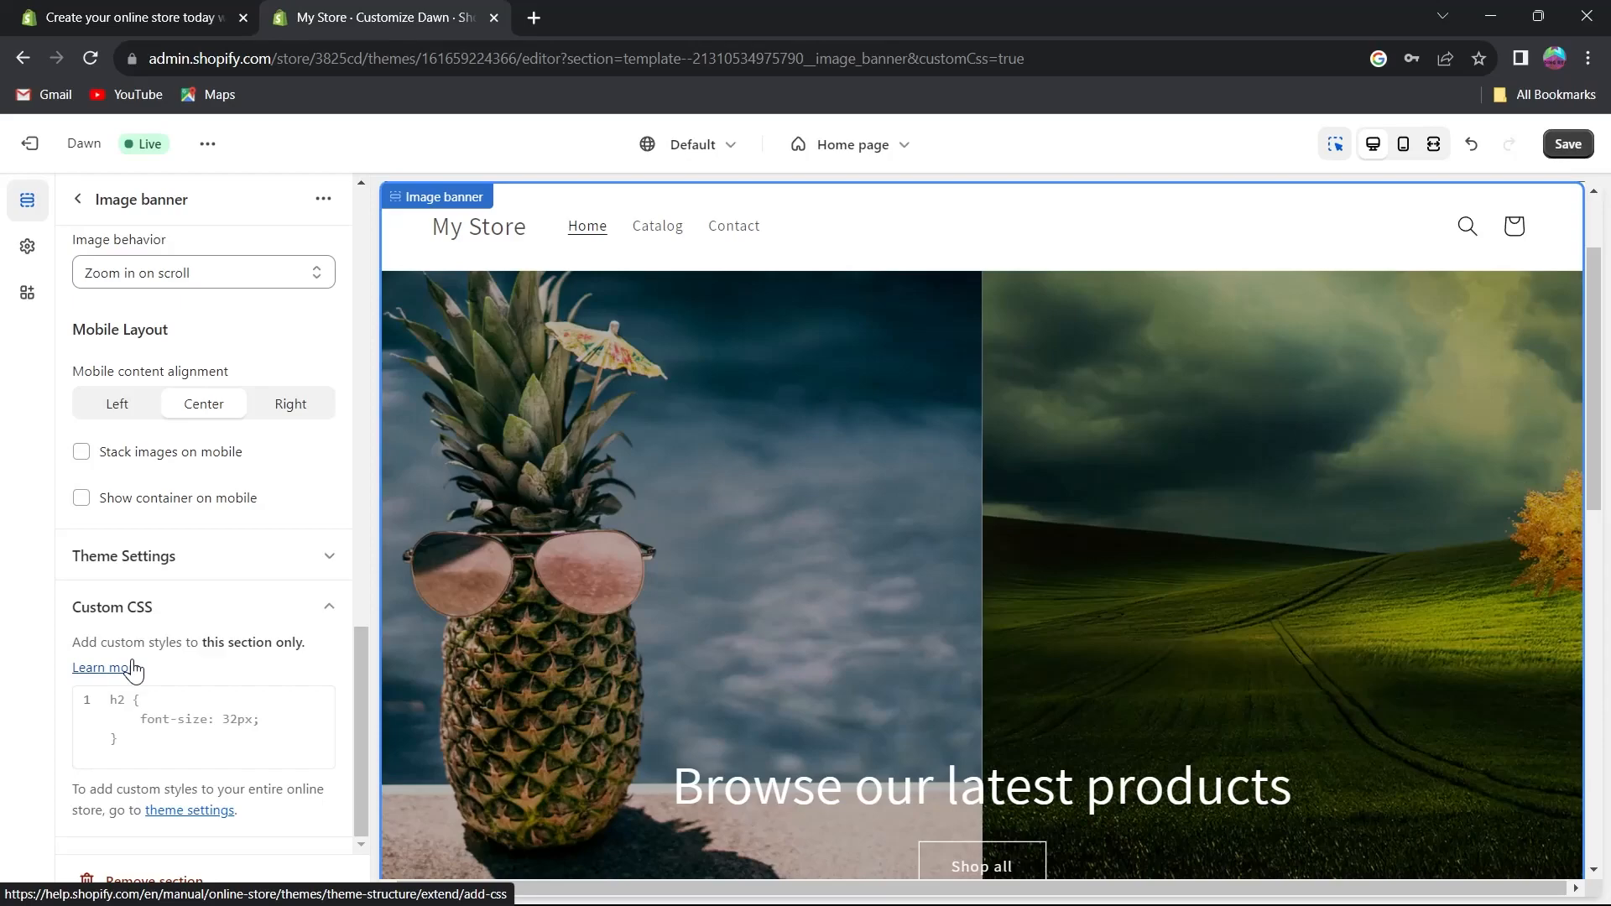
Open the banner's Buttons block and set the first button label to Cool theme.
{"action": "left_click", "coordinate": [81, 201]}
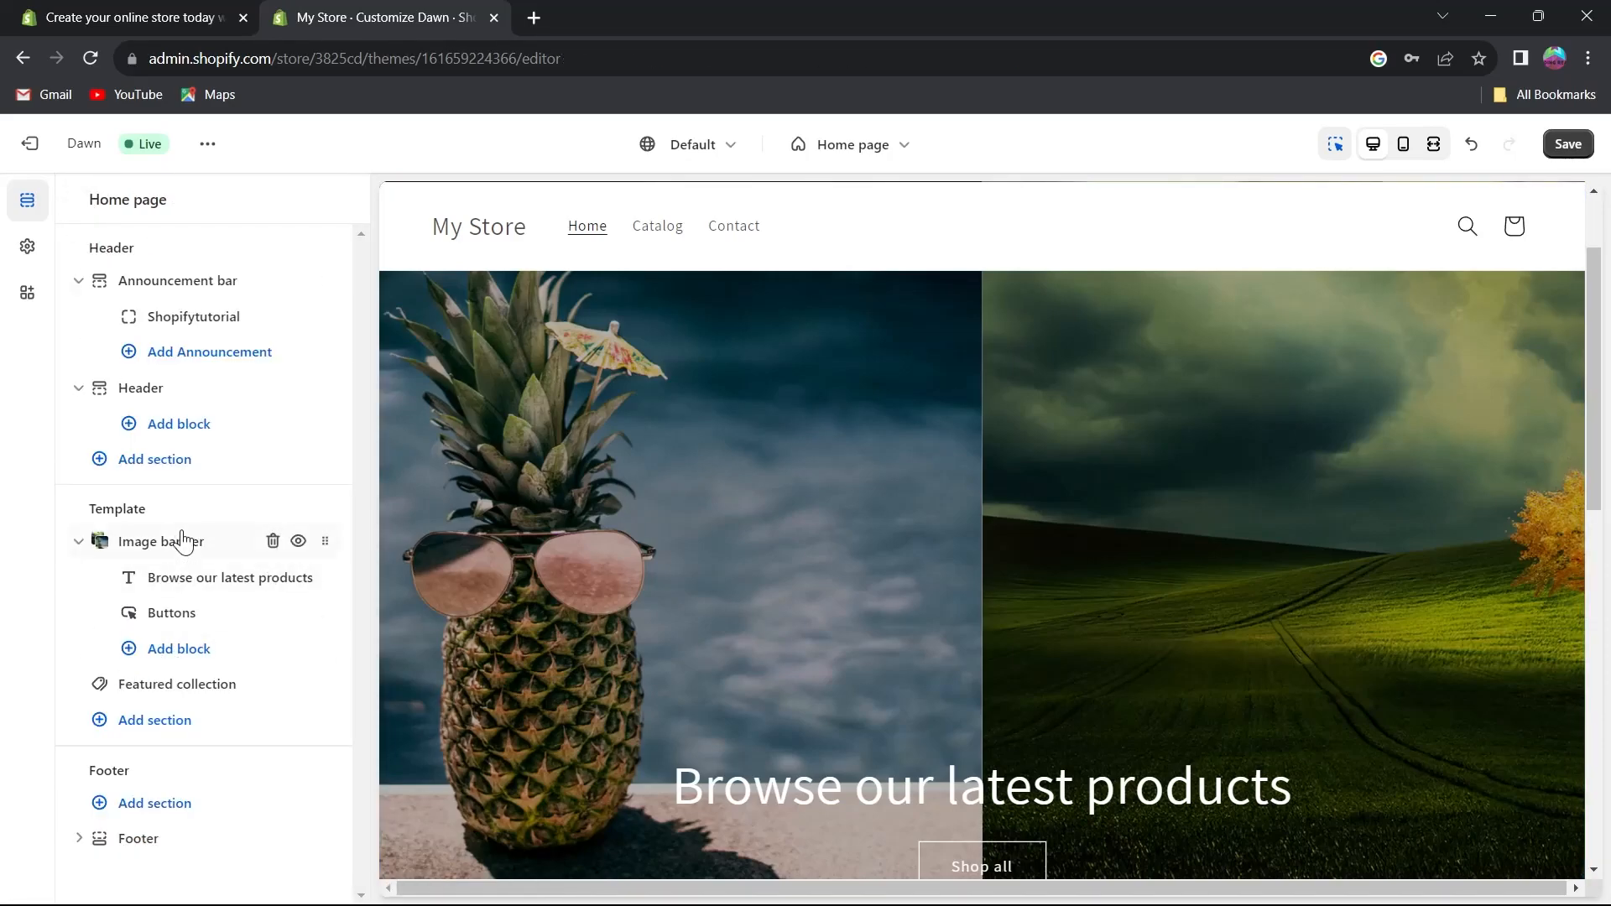
{"action": "scroll", "coordinate": [873, 411], "scroll_direction": "down", "scroll_amount": 5}
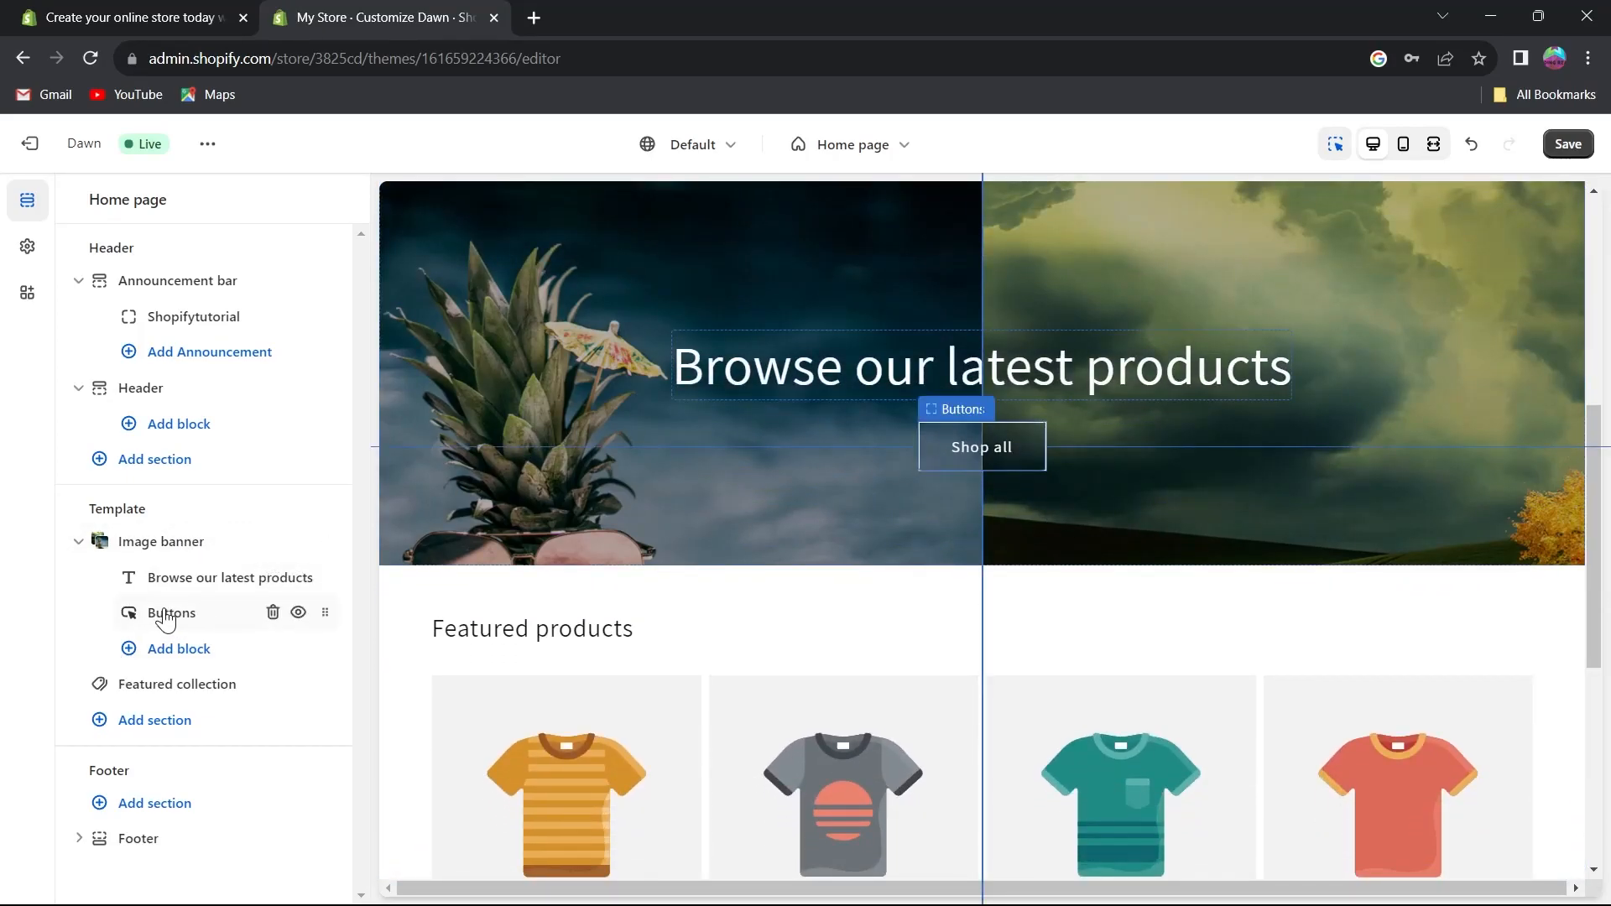
{"action": "left_click", "coordinate": [167, 615]}
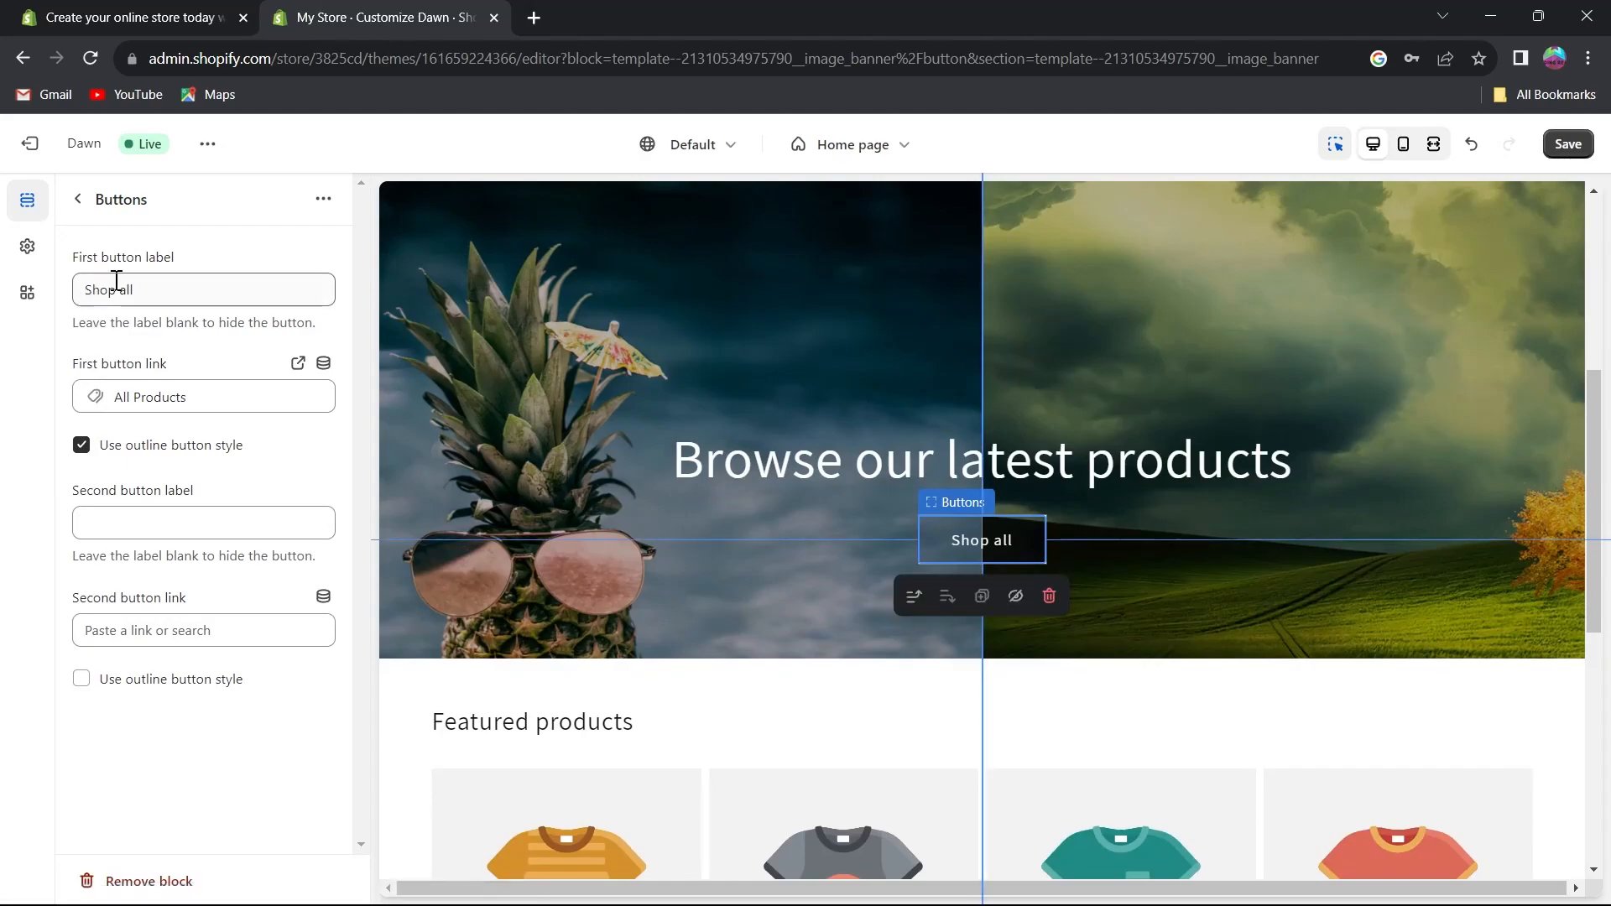
{"action": "left_click_drag", "start_coordinate": [82, 256], "coordinate": [315, 328]}
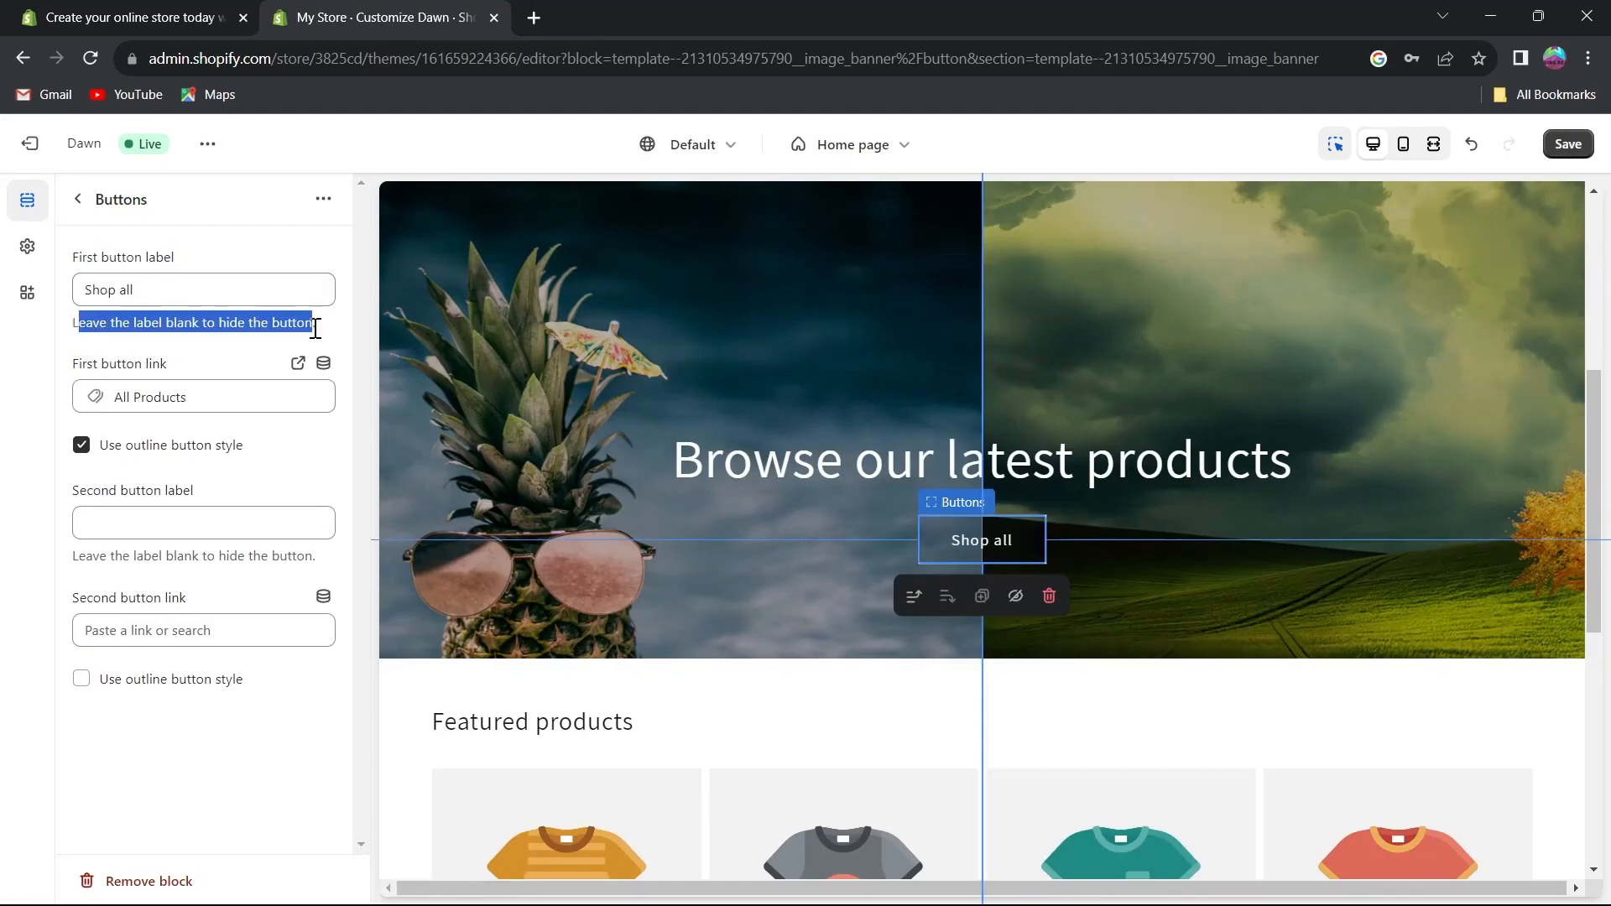
{"action": "left_click", "coordinate": [149, 280]}
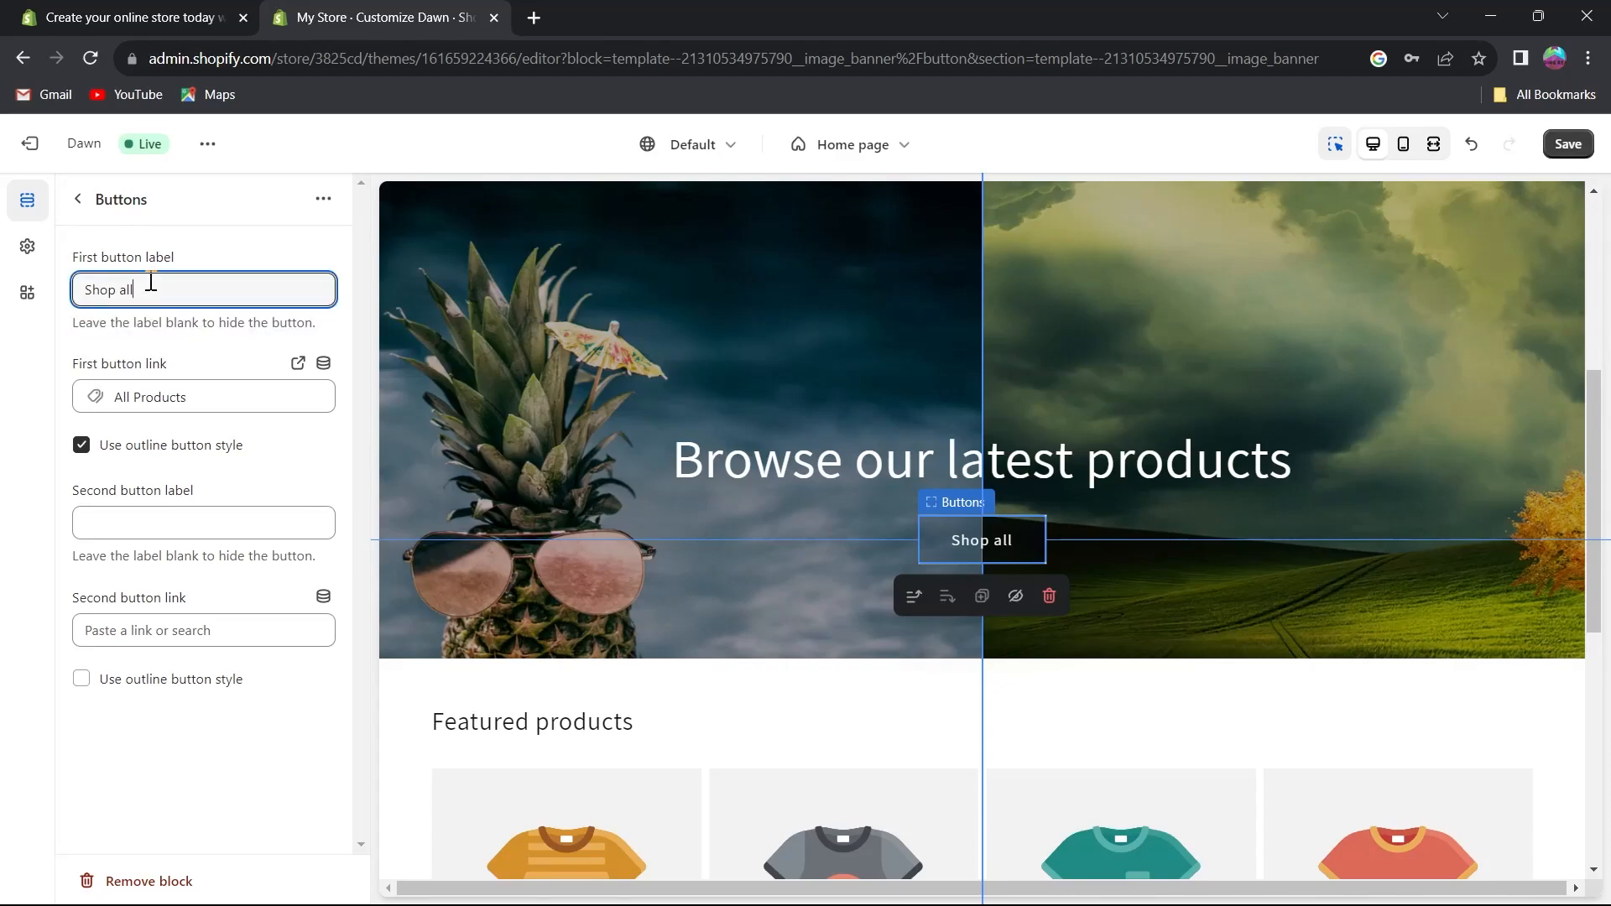
{"action": "left_click_drag", "start_coordinate": [172, 286], "coordinate": [67, 297]}
{"action": "type", "text": "Cool theme"}
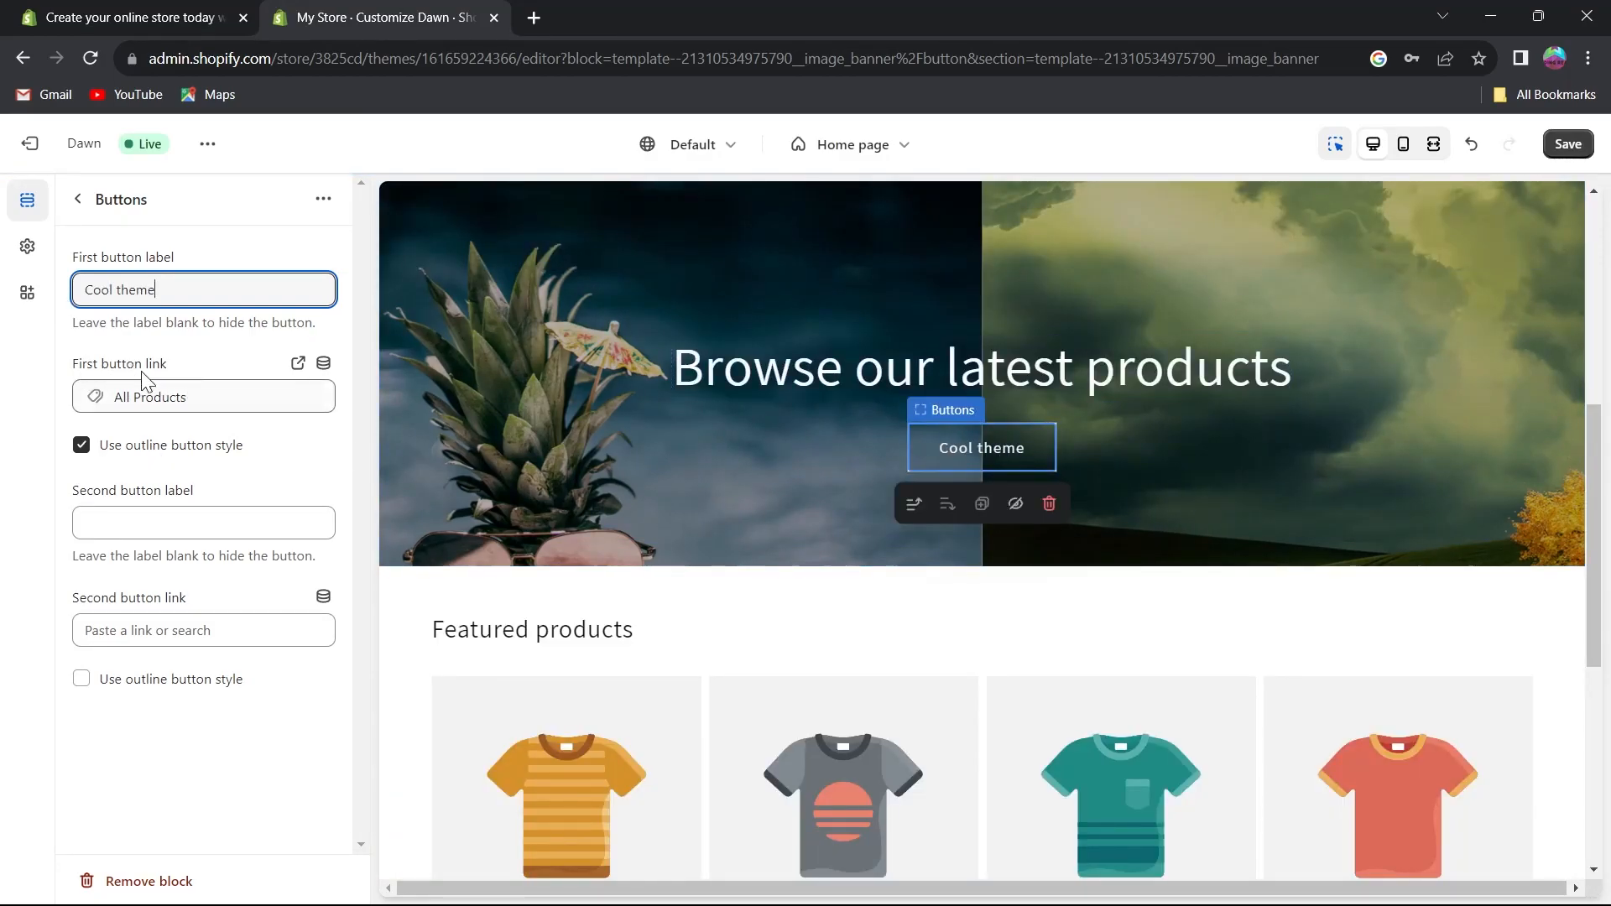
Set the first button link to All products.
{"action": "left_click", "coordinate": [190, 401]}
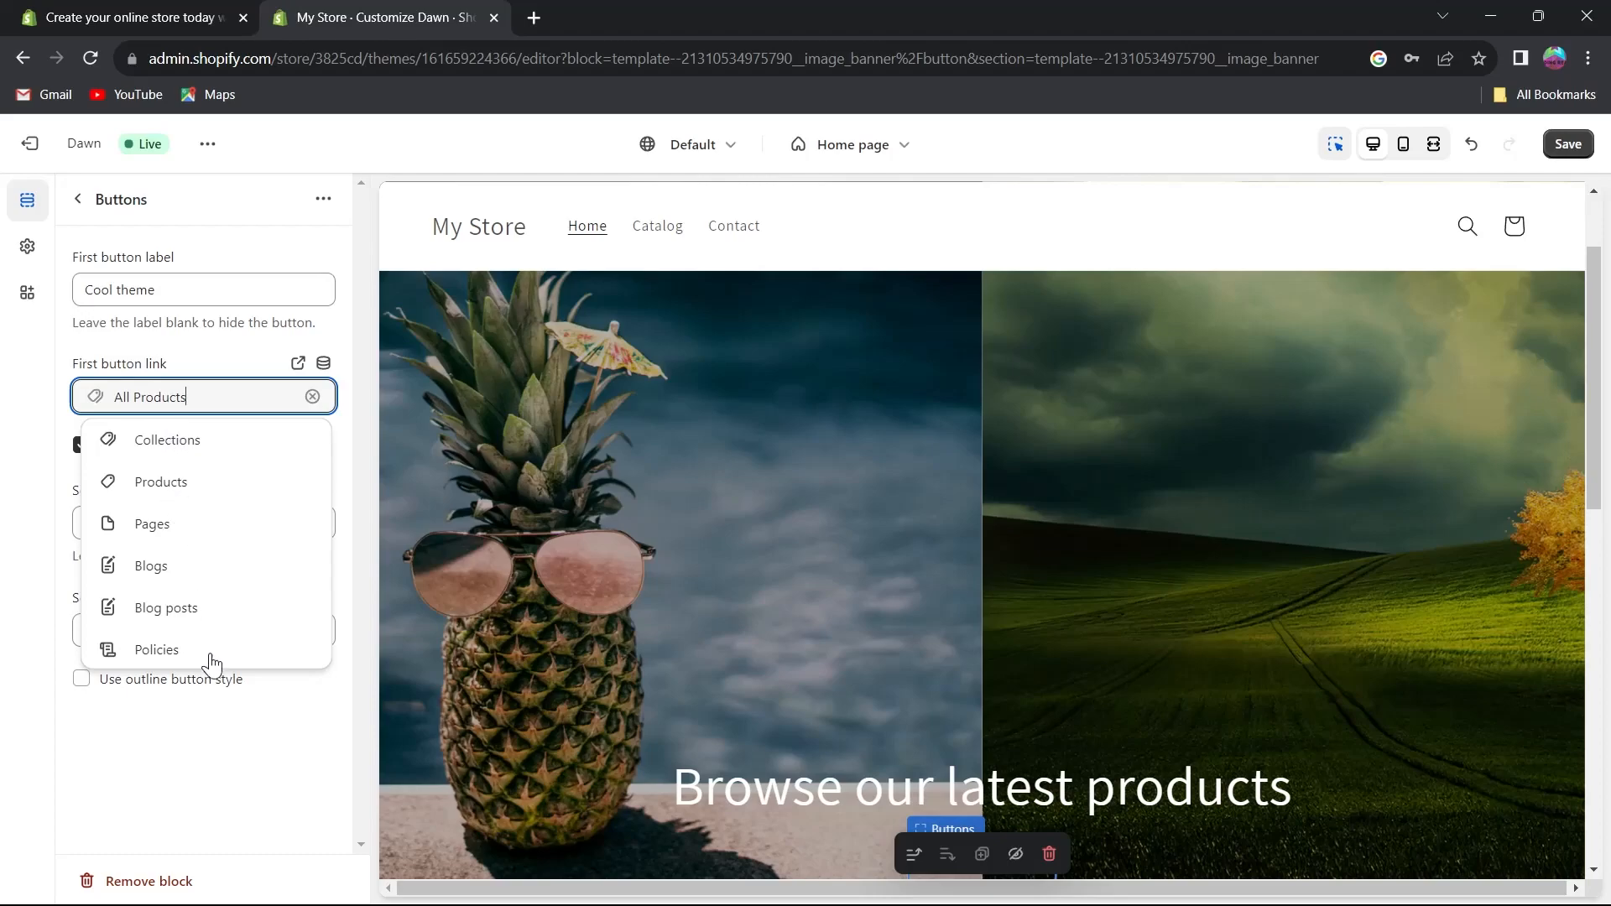
{"action": "left_click", "coordinate": [169, 488]}
{"action": "left_click", "coordinate": [171, 354]}
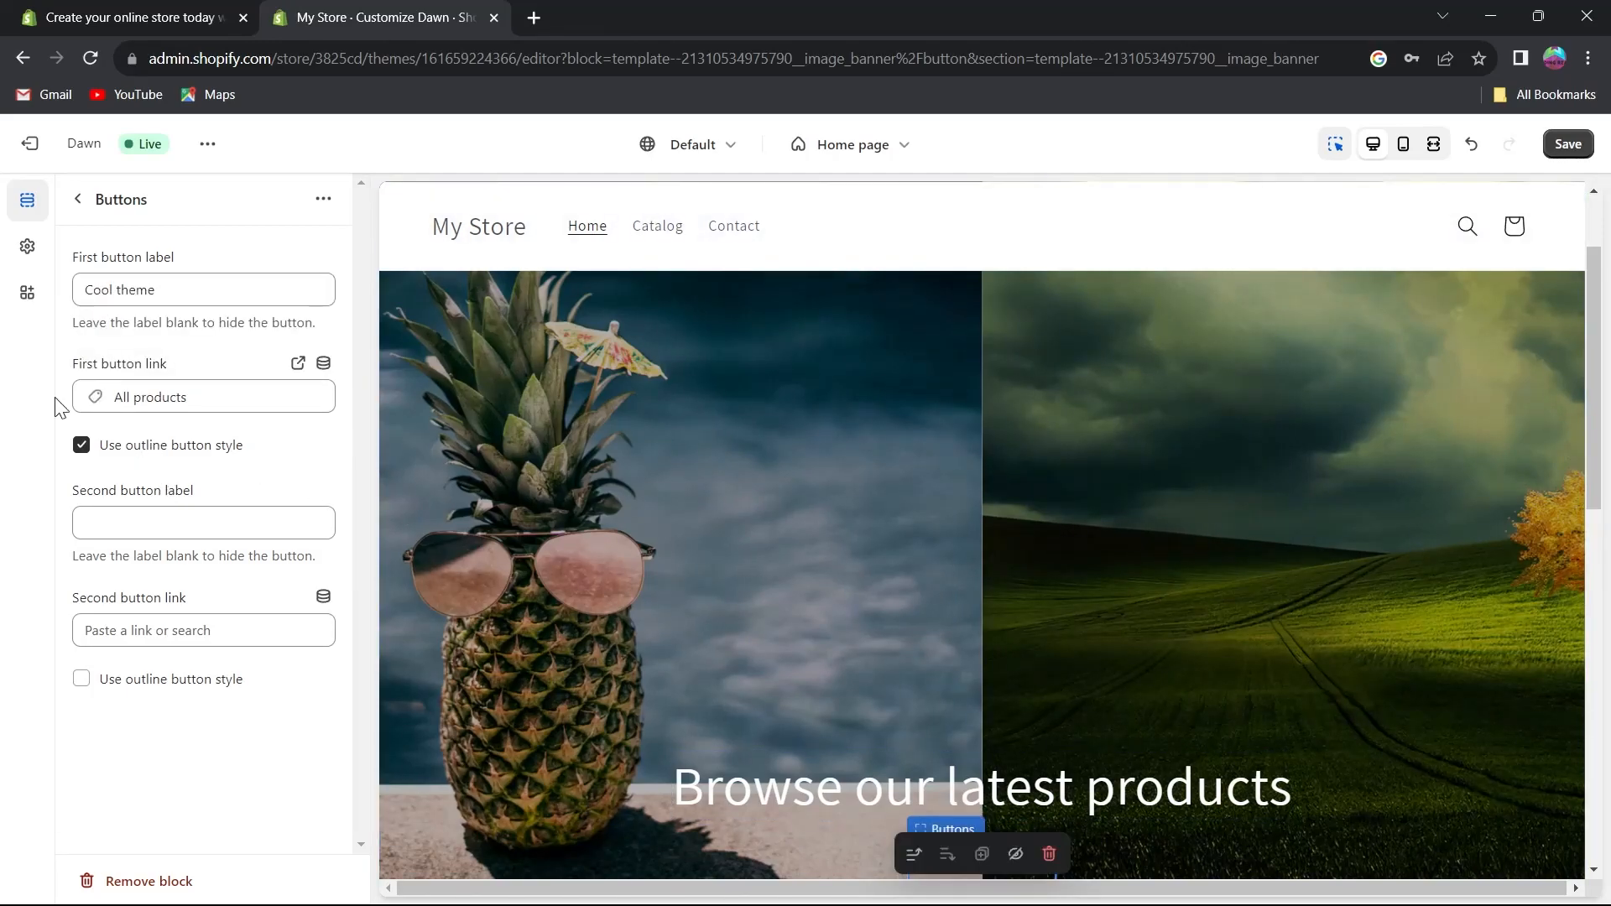
Set the second button label to Ambient theme.
{"action": "left_click", "coordinate": [128, 522]}
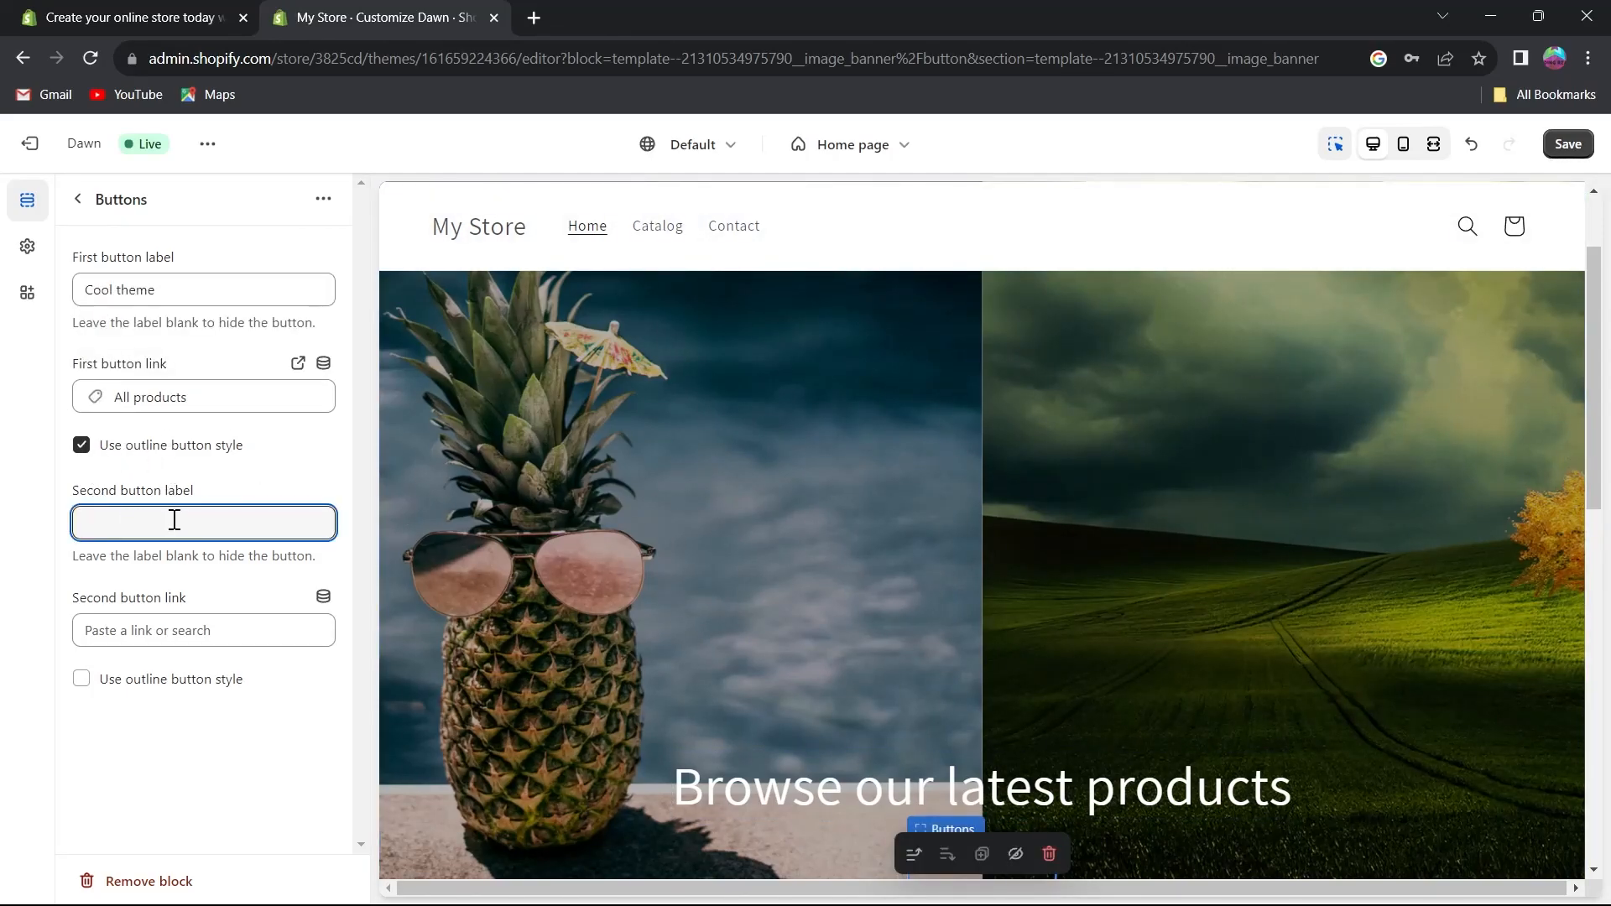
{"action": "type", "text": "second label"}
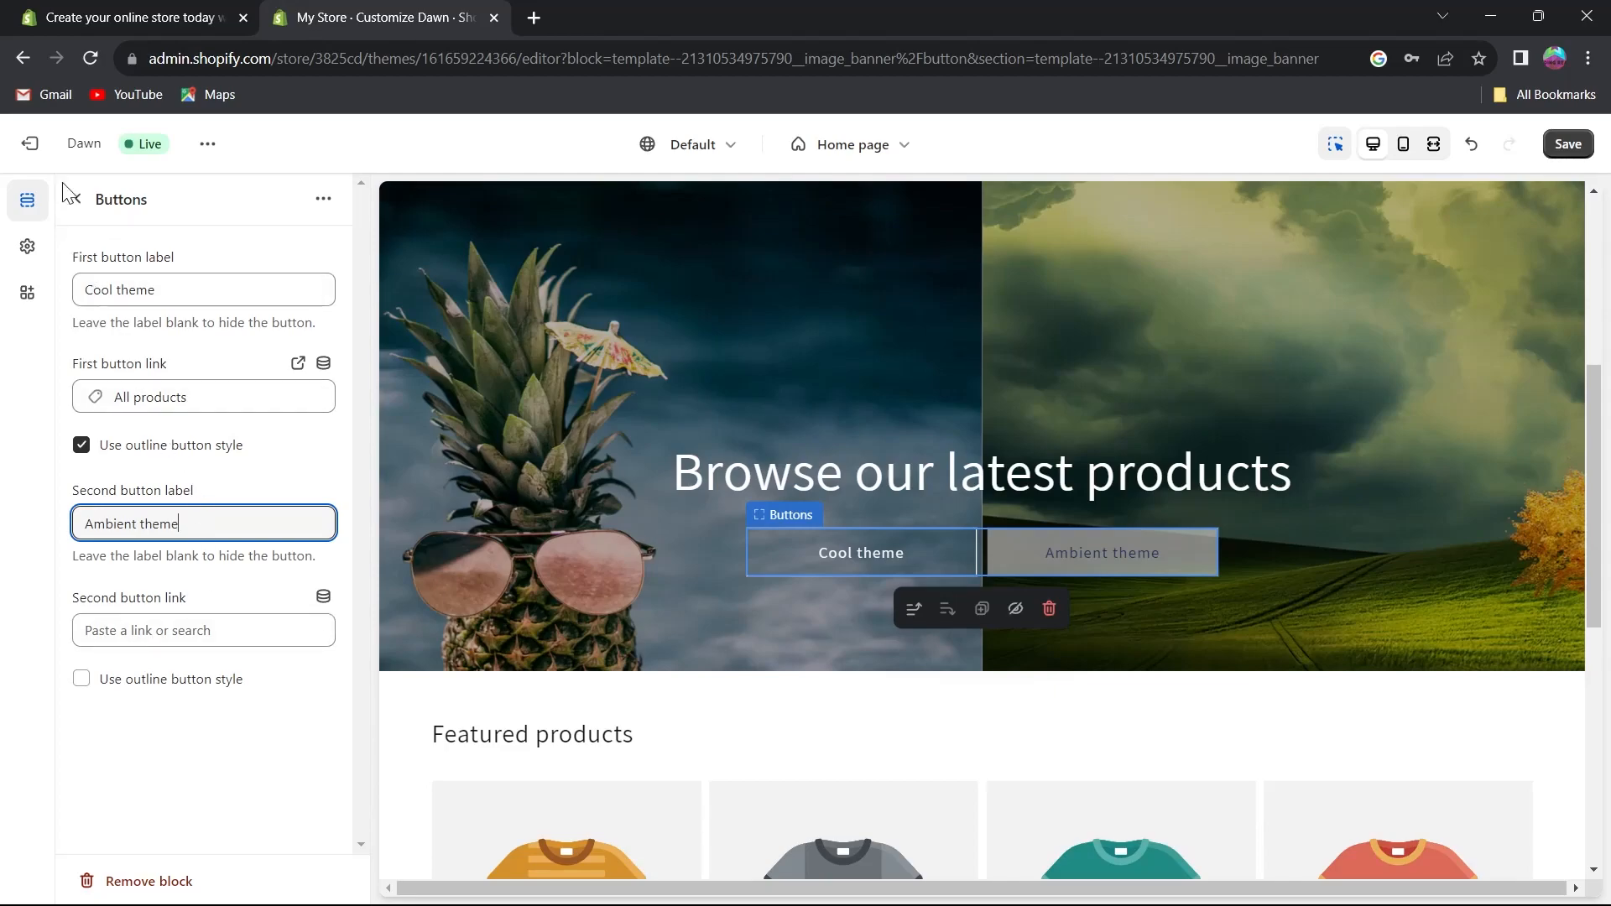
{"action": "left_click", "coordinate": [323, 198]}
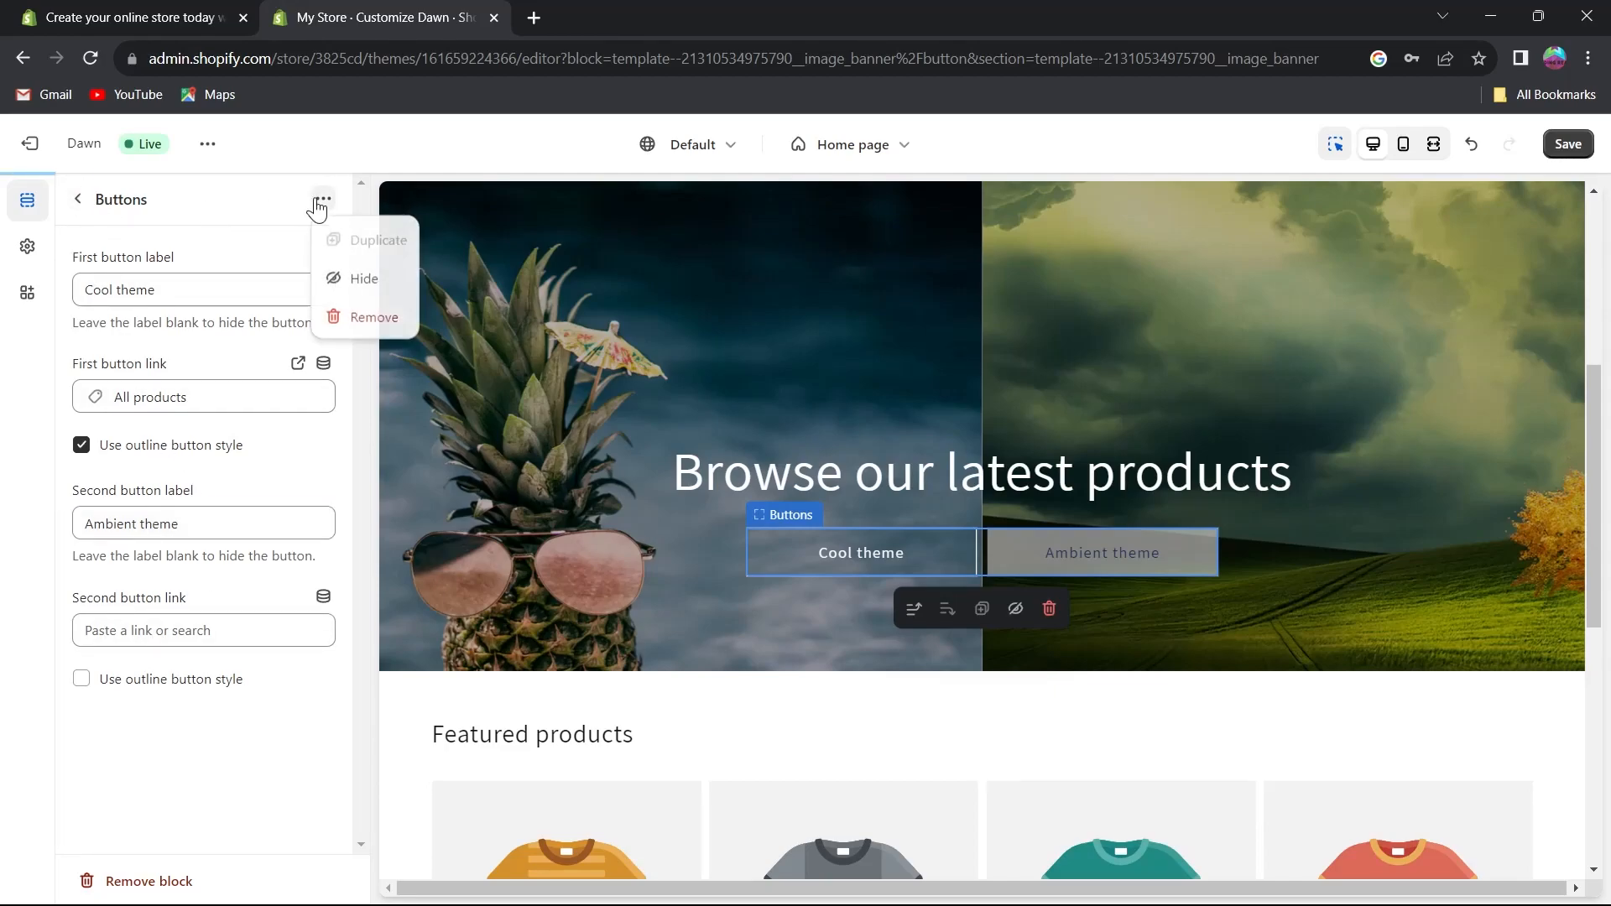
{"action": "left_click", "coordinate": [84, 200]}
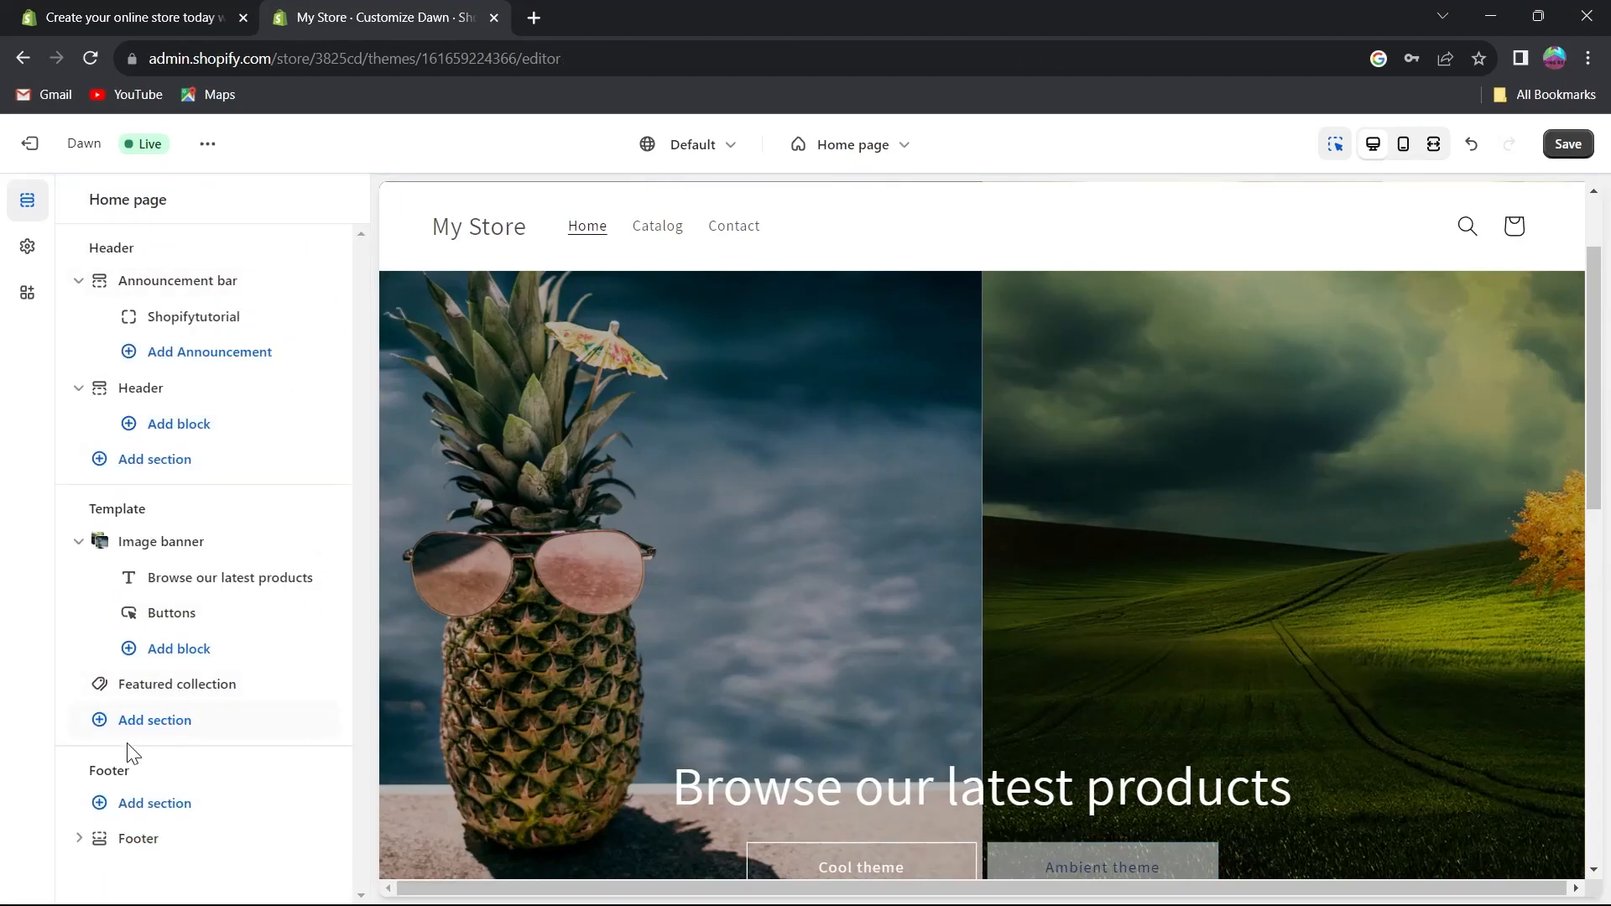
Add an Email signup section to the footer.
{"action": "left_click", "coordinate": [141, 806]}
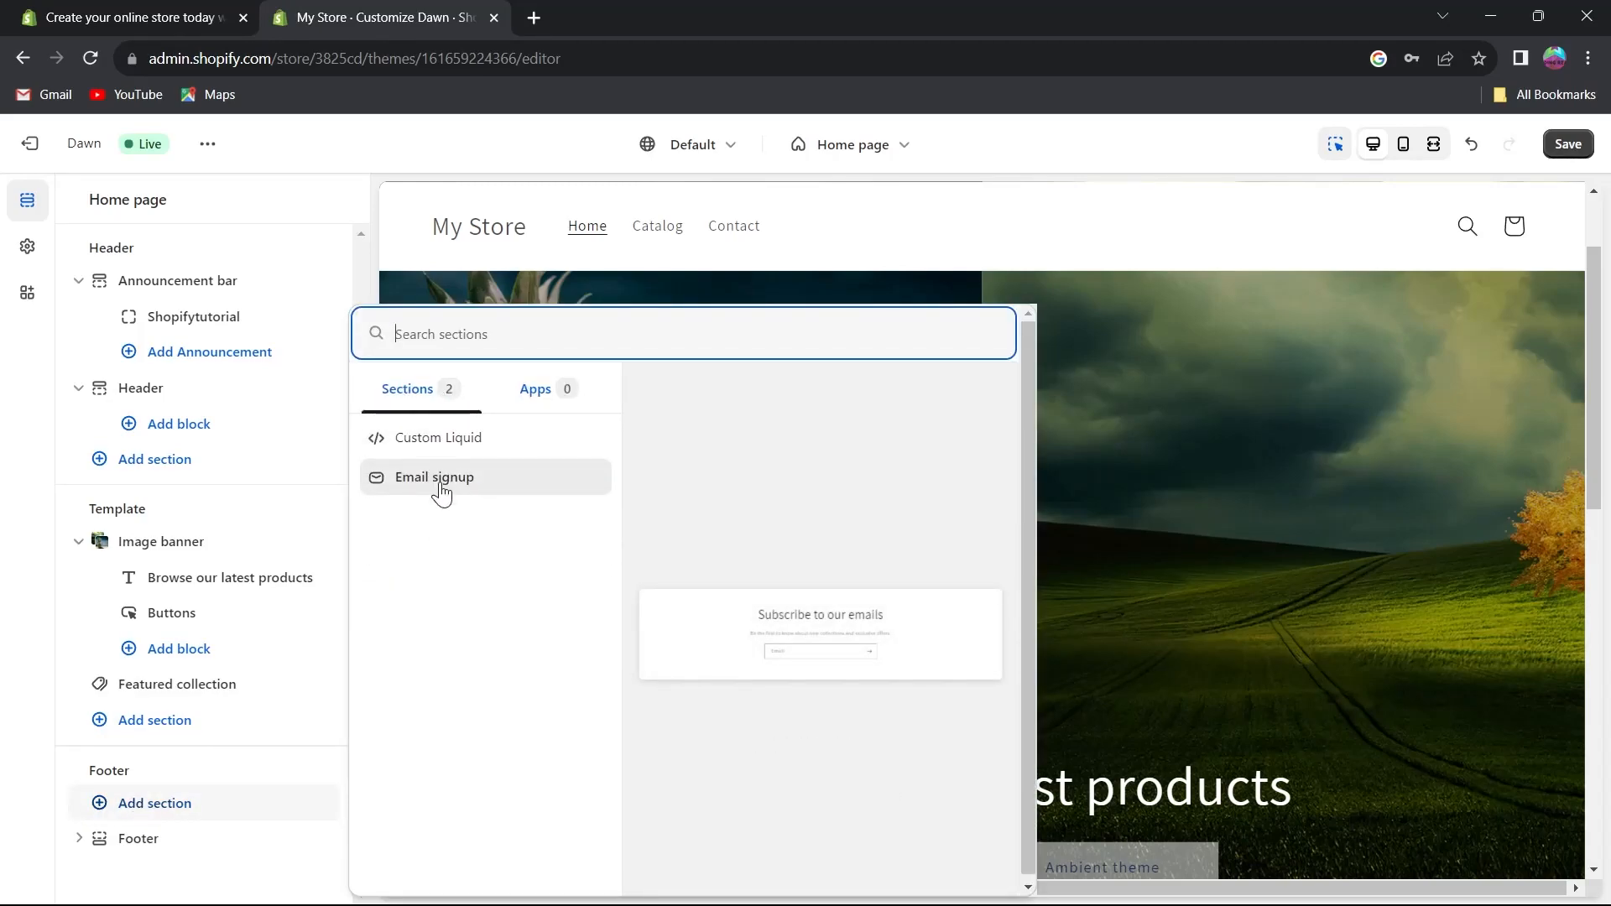
{"action": "left_click", "coordinate": [502, 484]}
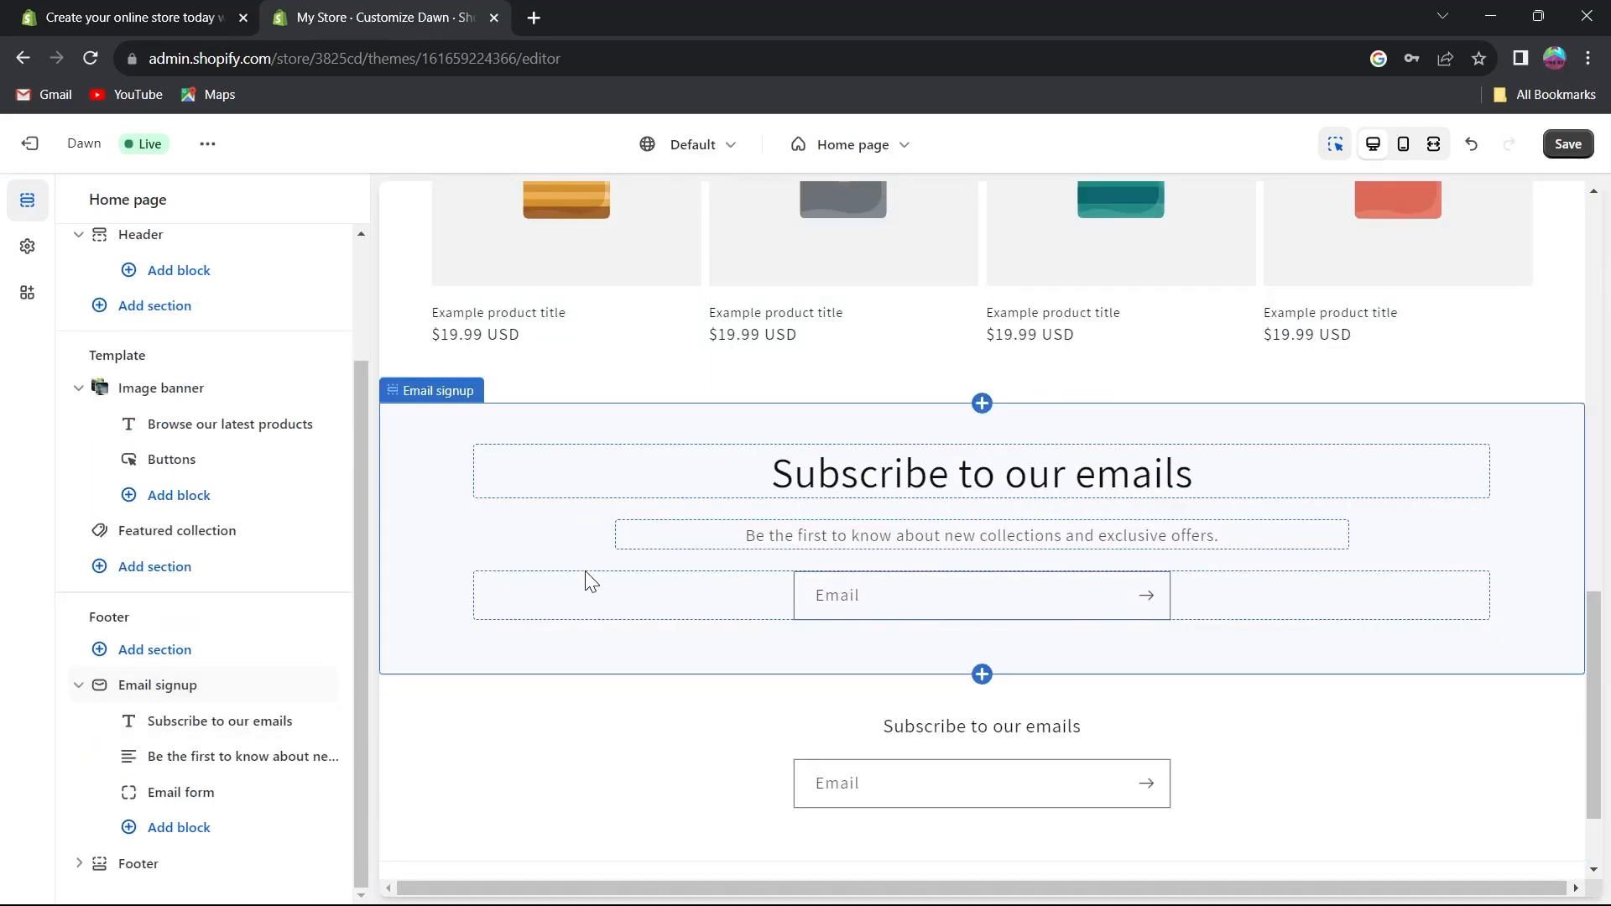
Change the email signup heading to "Subscribe us to get updated" and make it bold.
{"action": "left_click", "coordinate": [926, 478]}
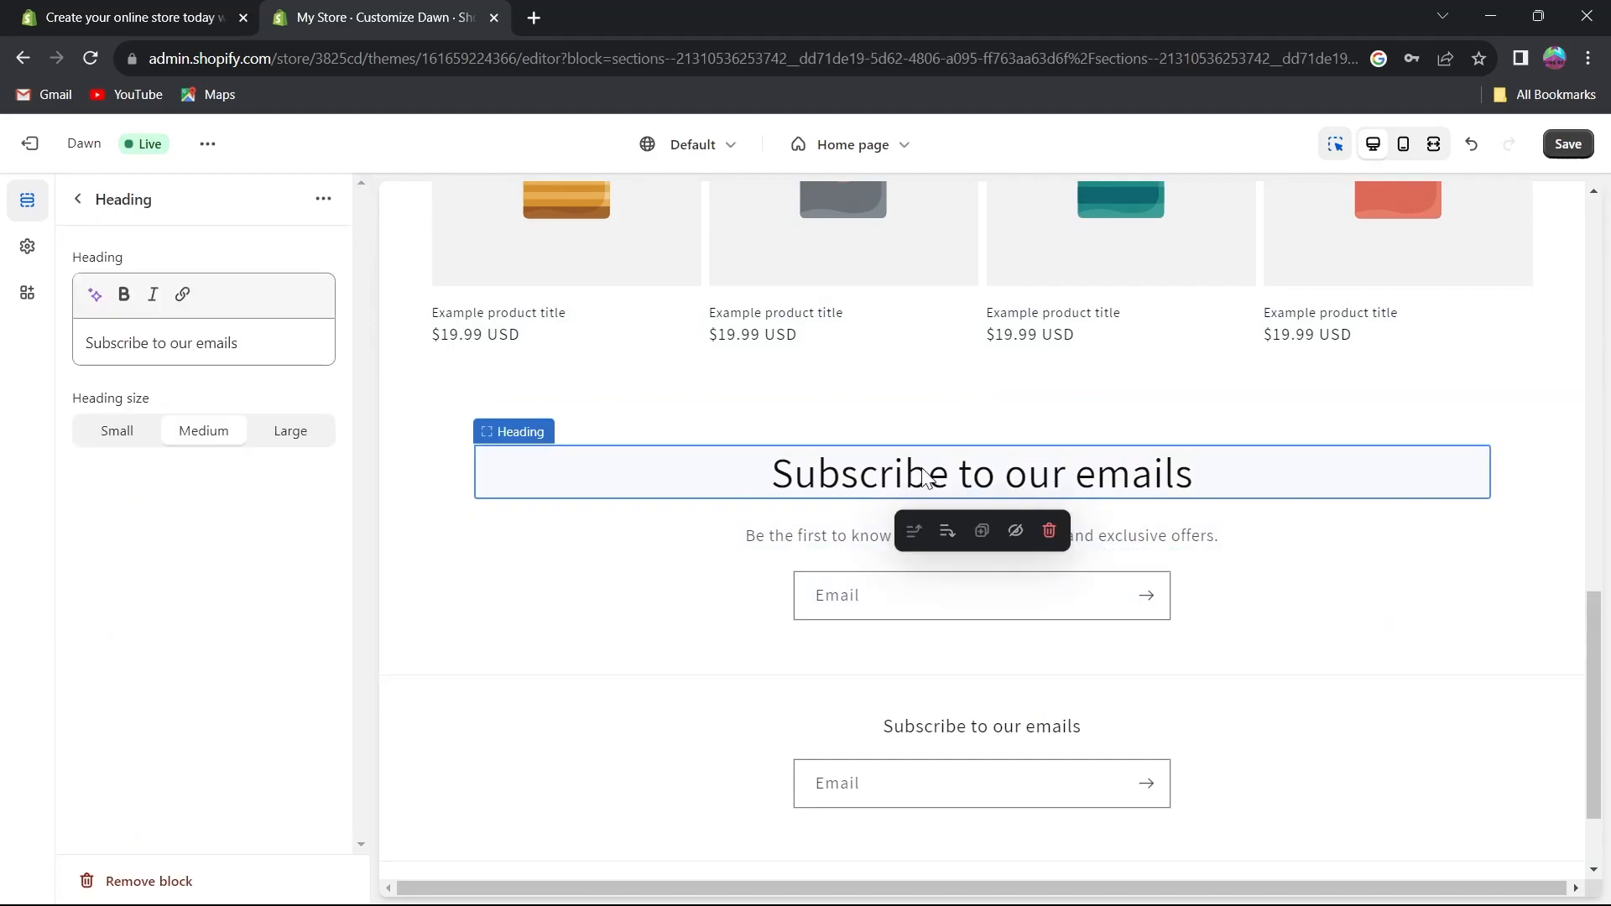
{"action": "double_click", "coordinate": [1188, 481]}
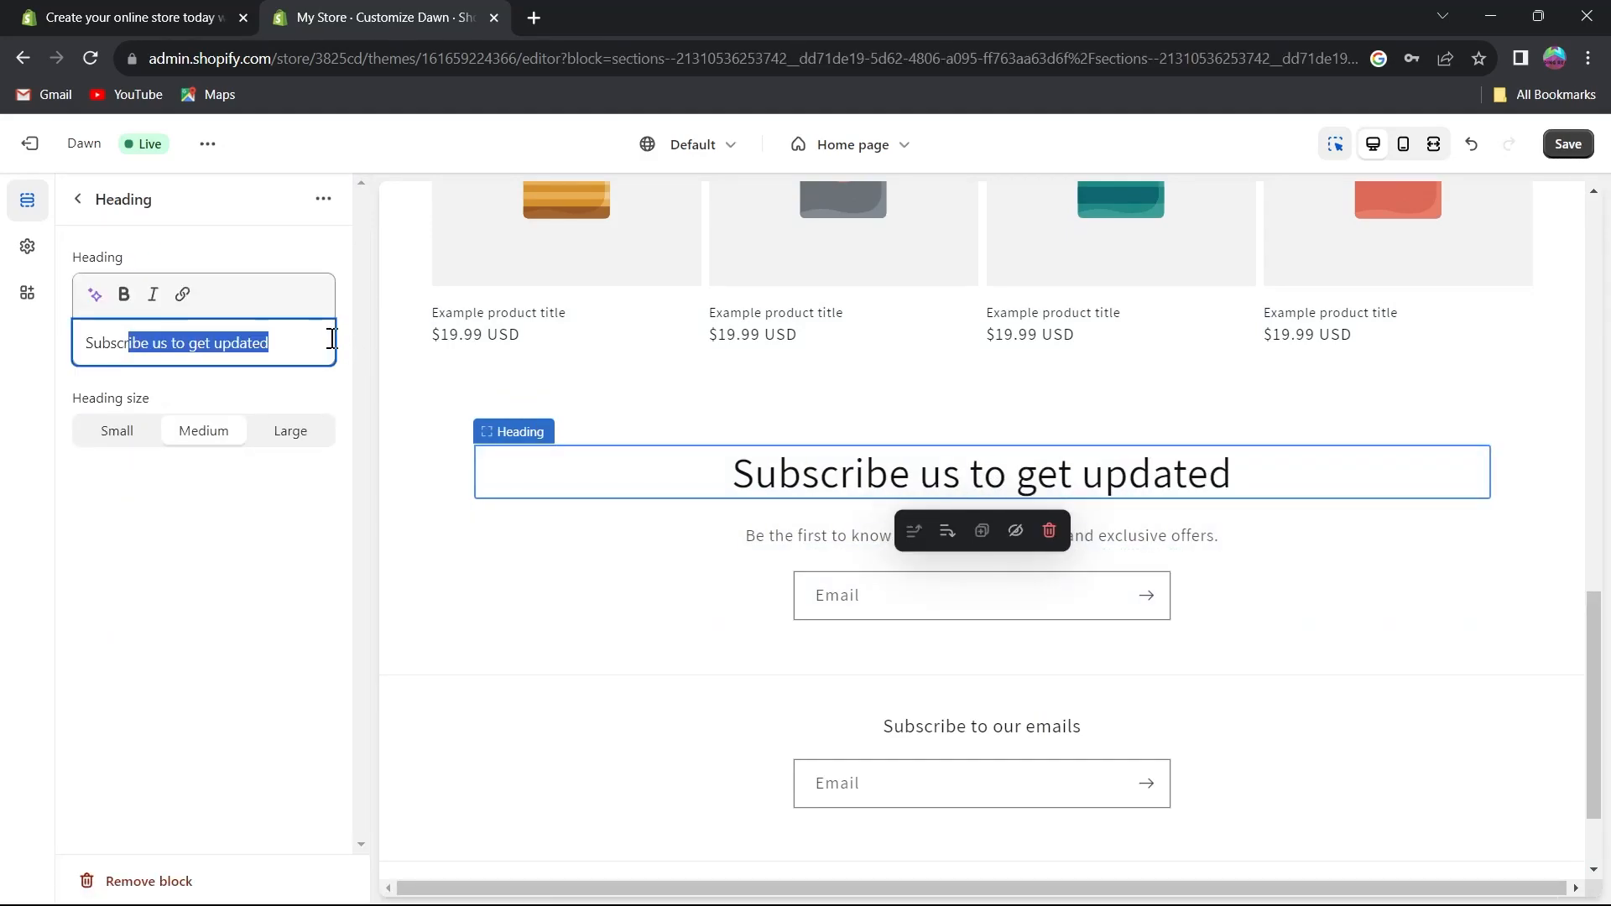
{"action": "left_click", "coordinate": [184, 324]}
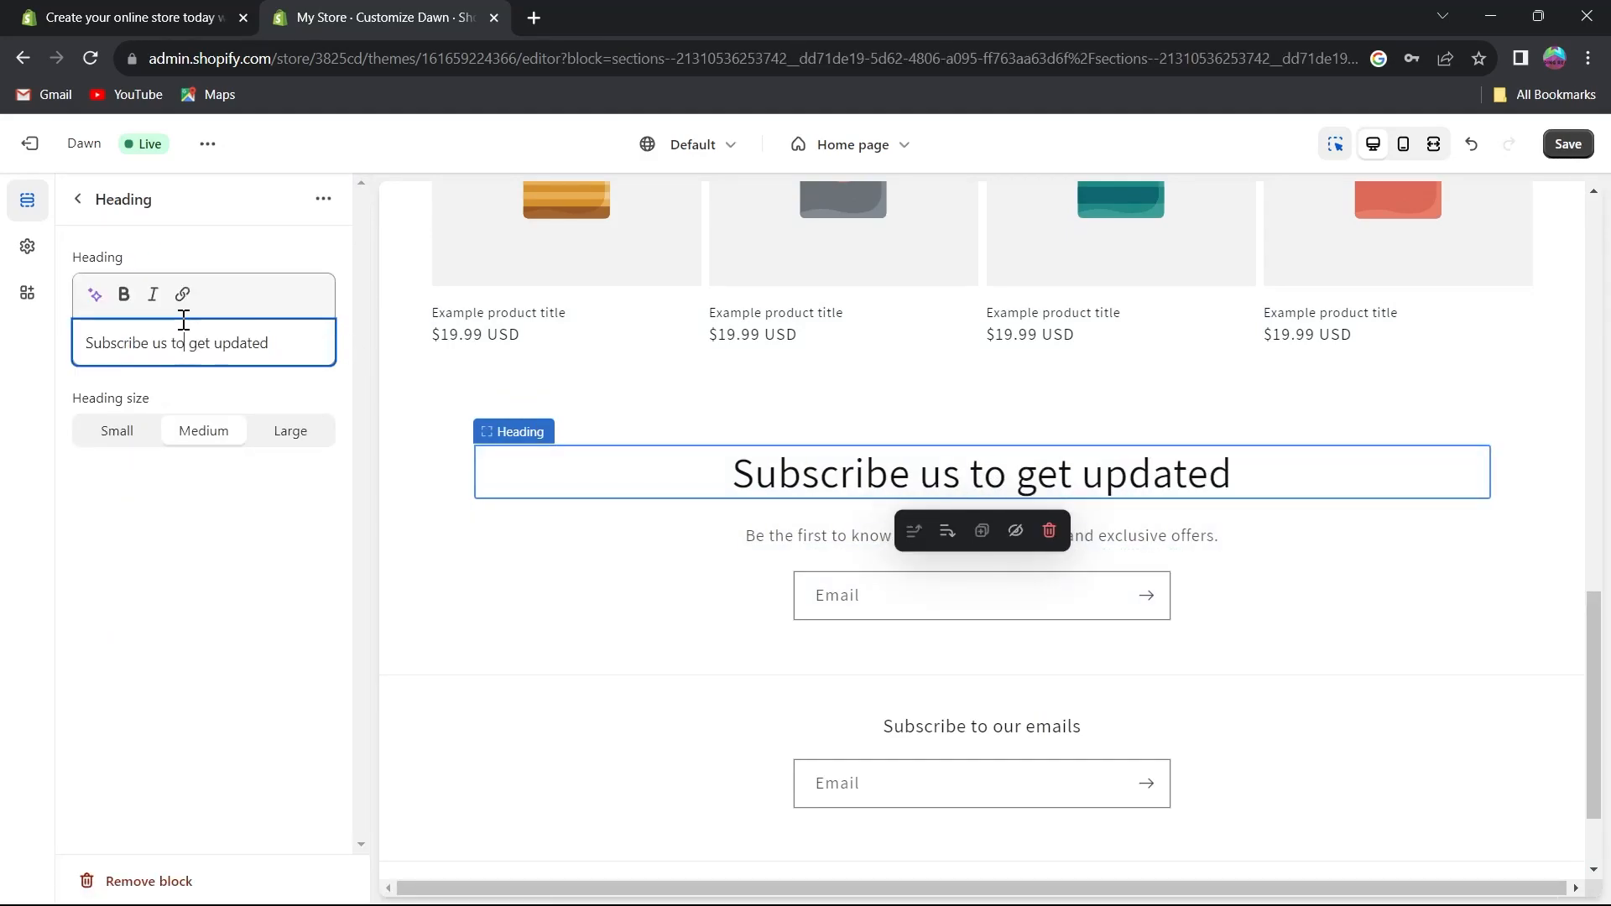
{"action": "left_click", "coordinate": [262, 344]}
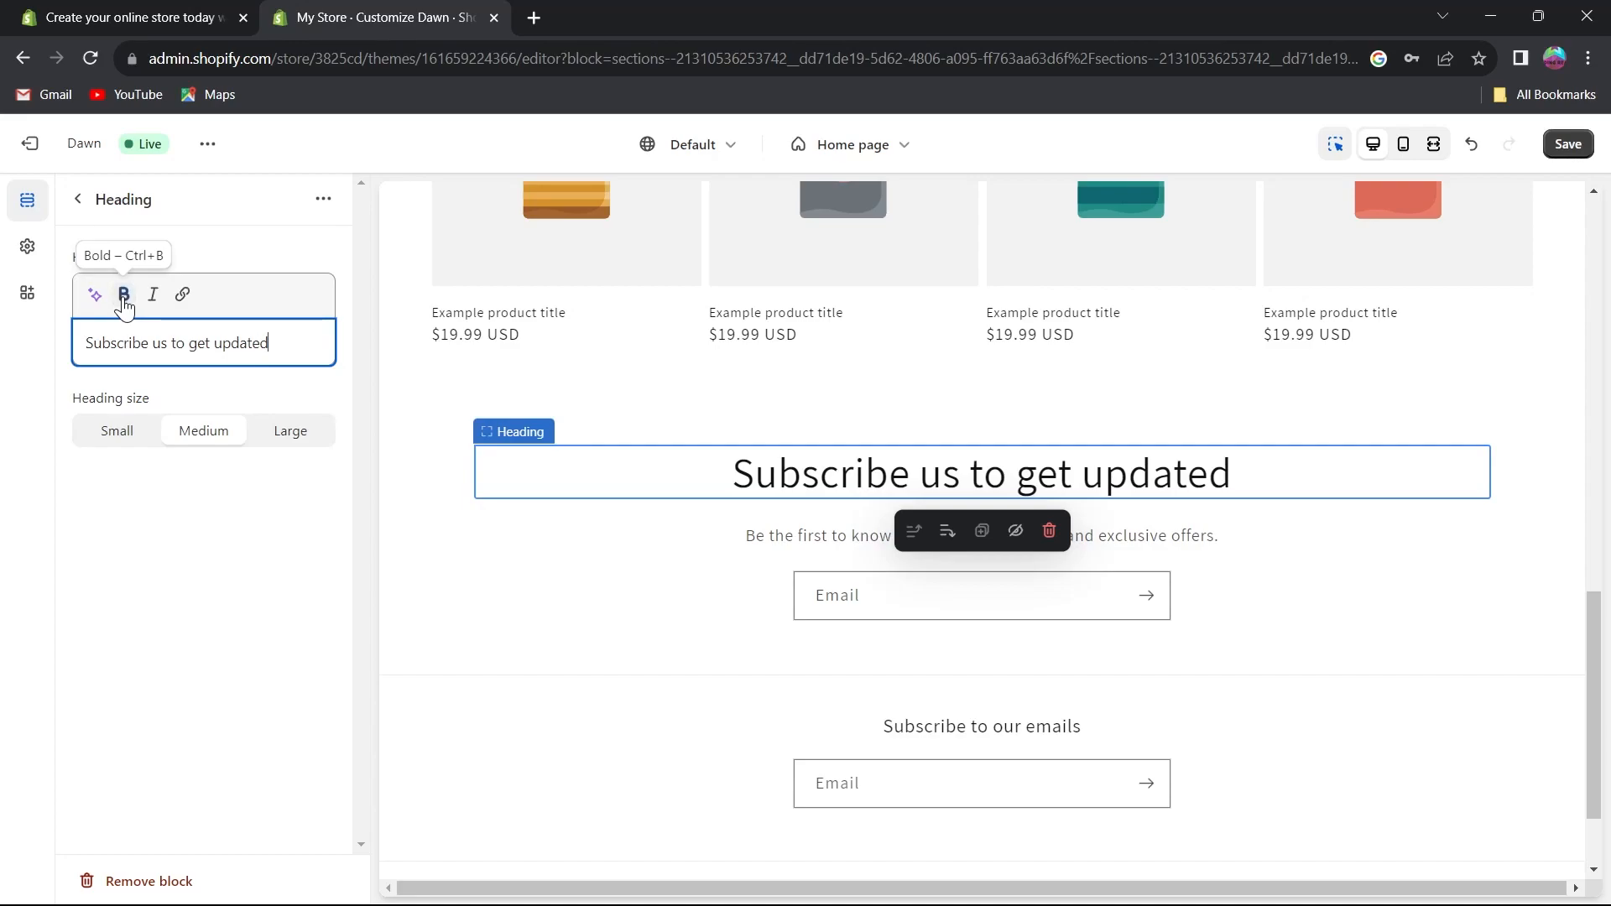
{"action": "triple_click", "coordinate": [286, 346]}
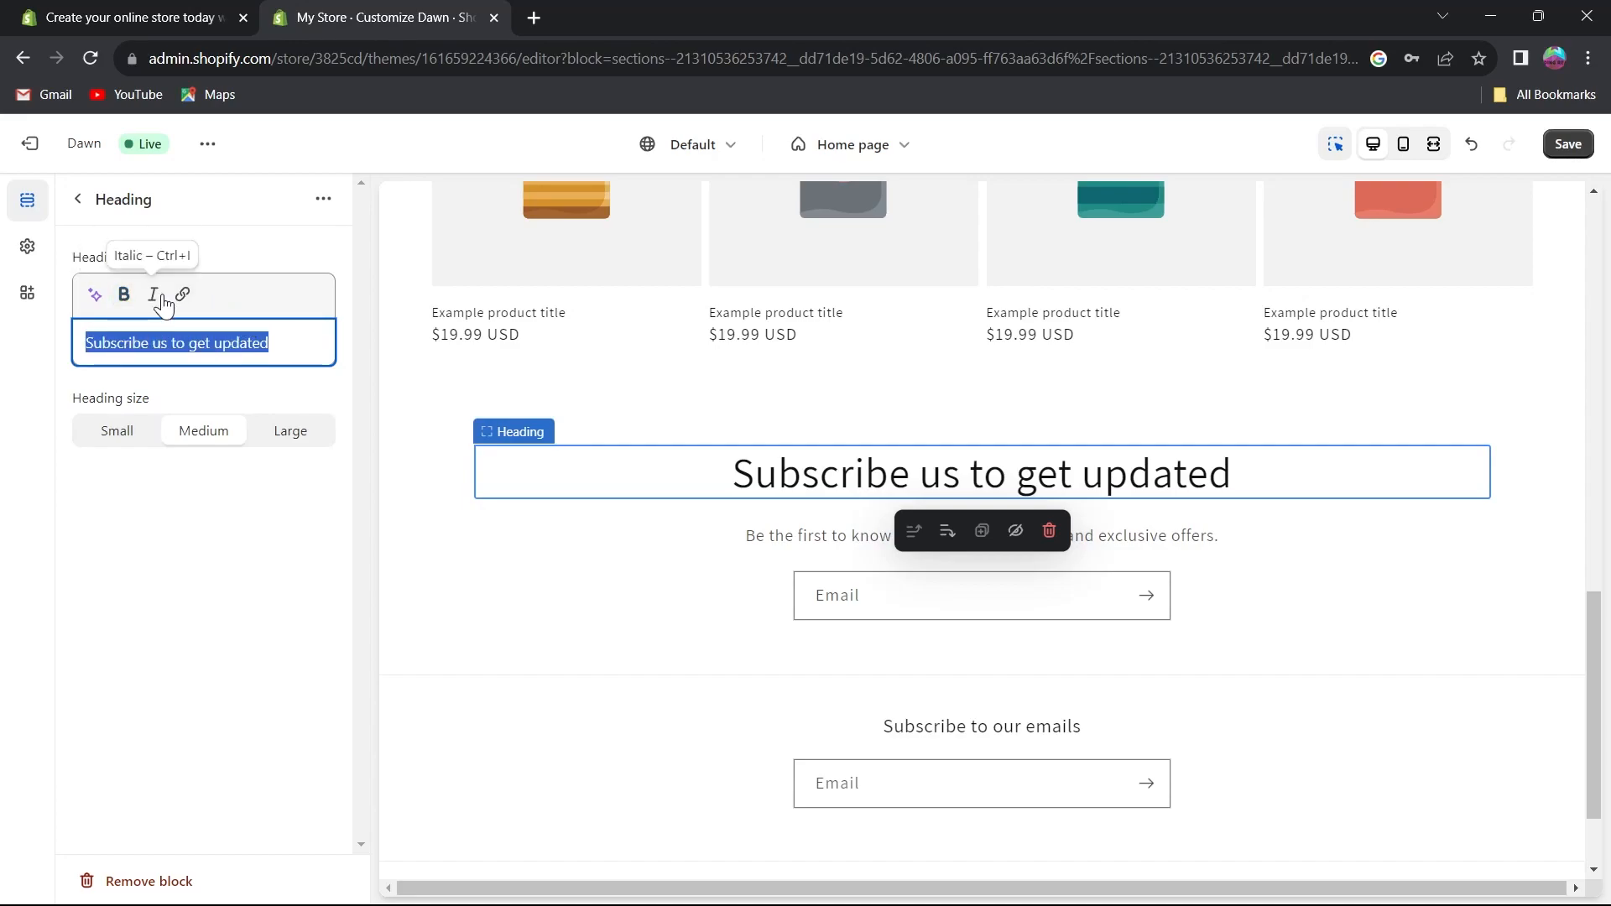
{"action": "left_click", "coordinate": [120, 295]}
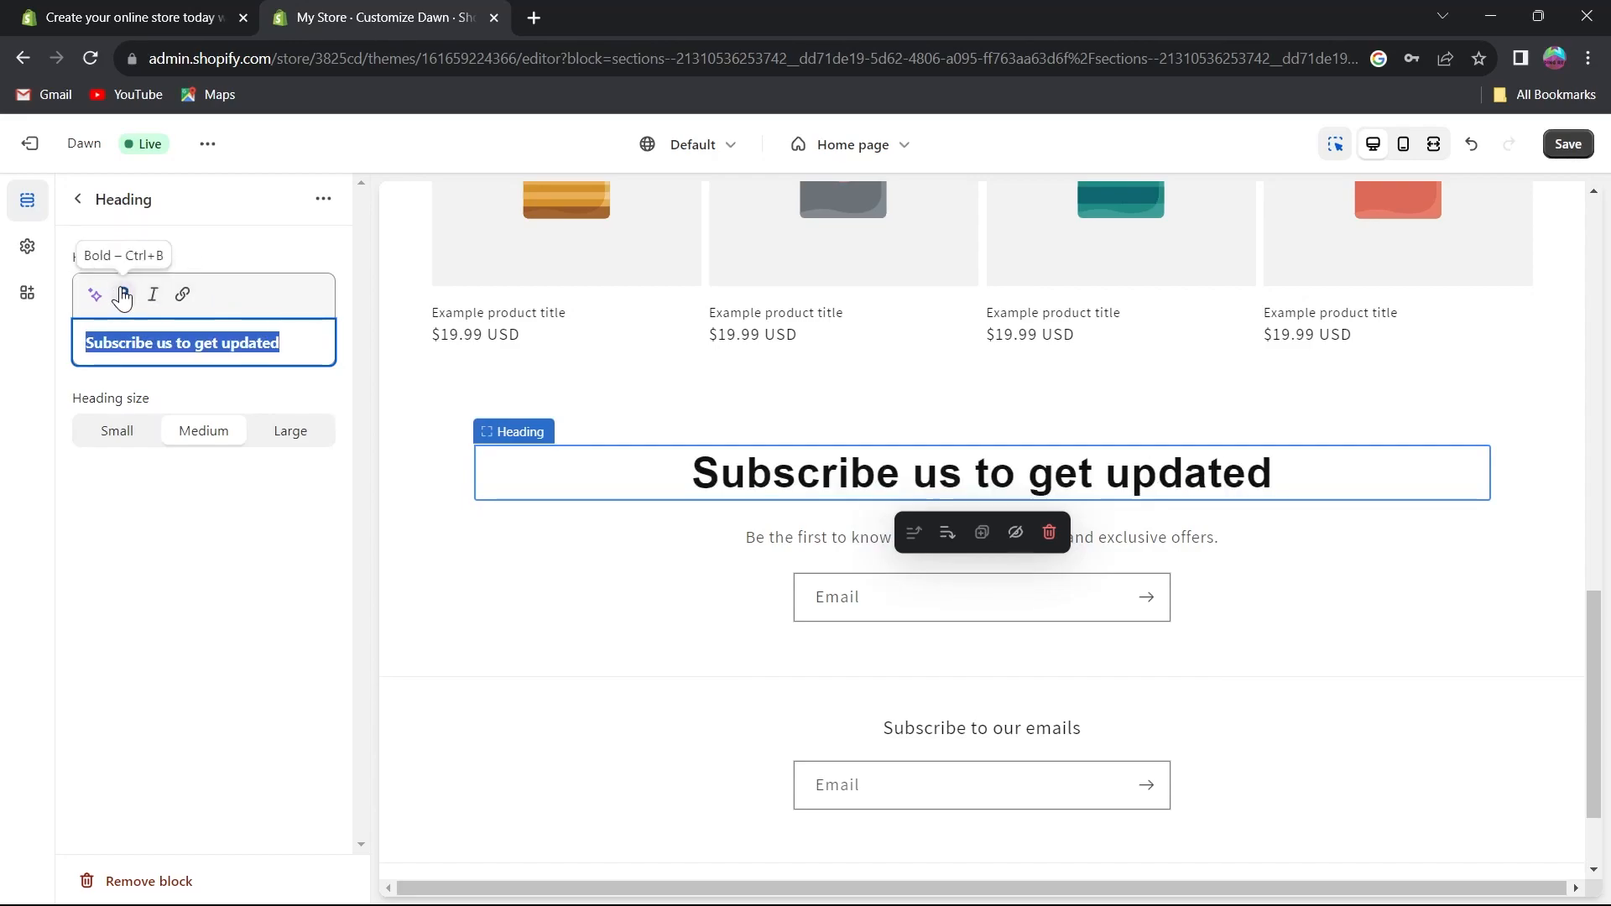
{"action": "left_click", "coordinate": [181, 296]}
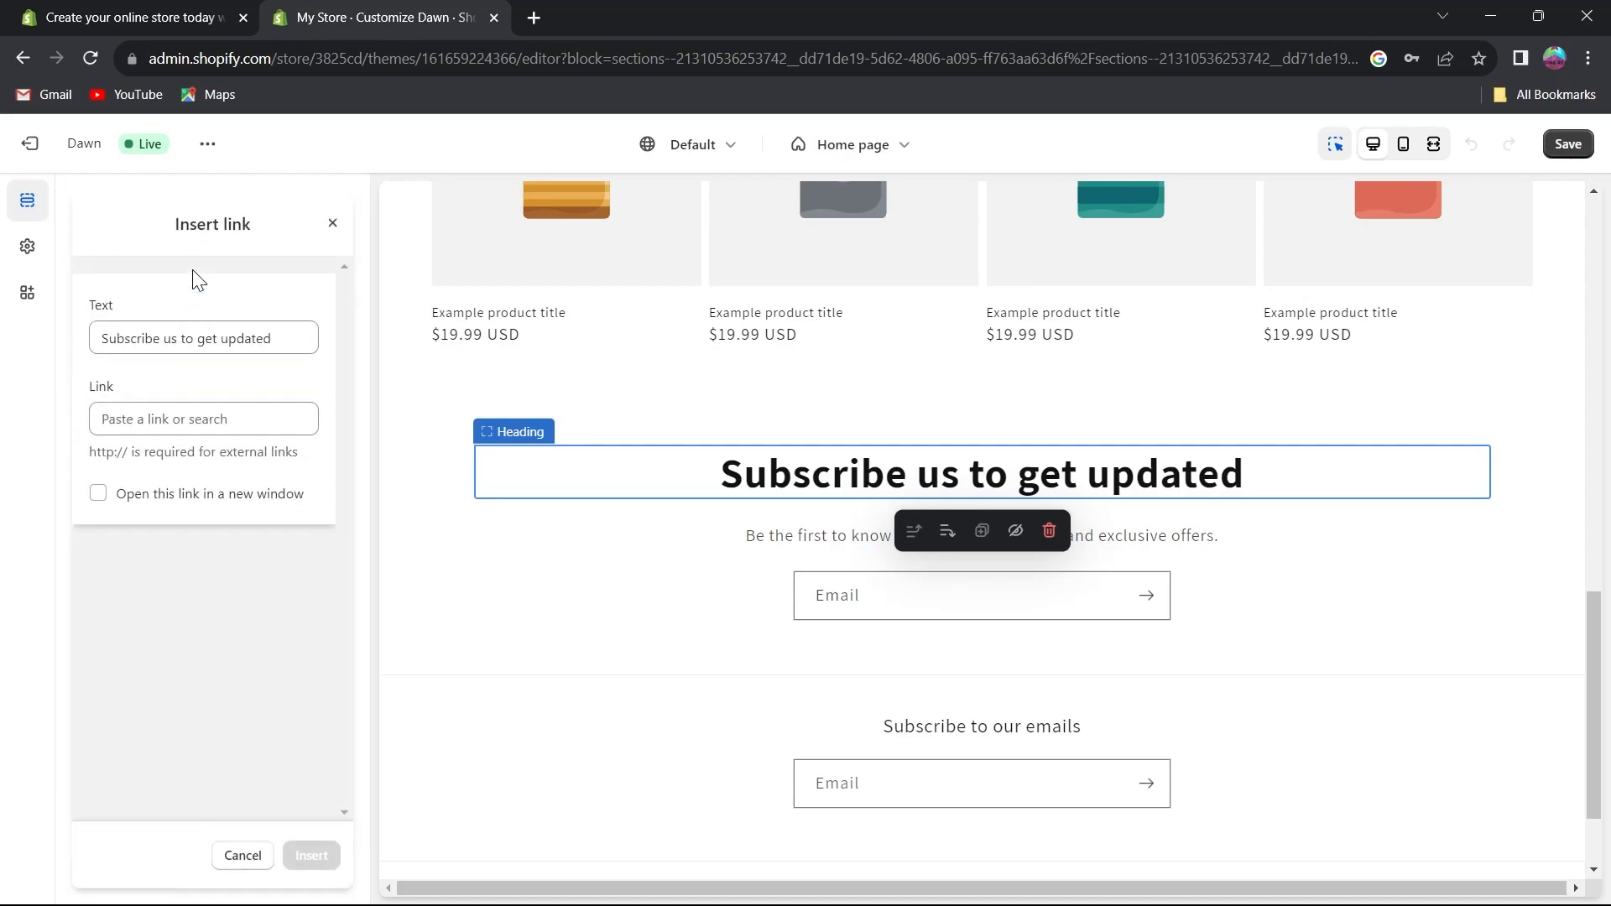
{"action": "left_click", "coordinate": [154, 420]}
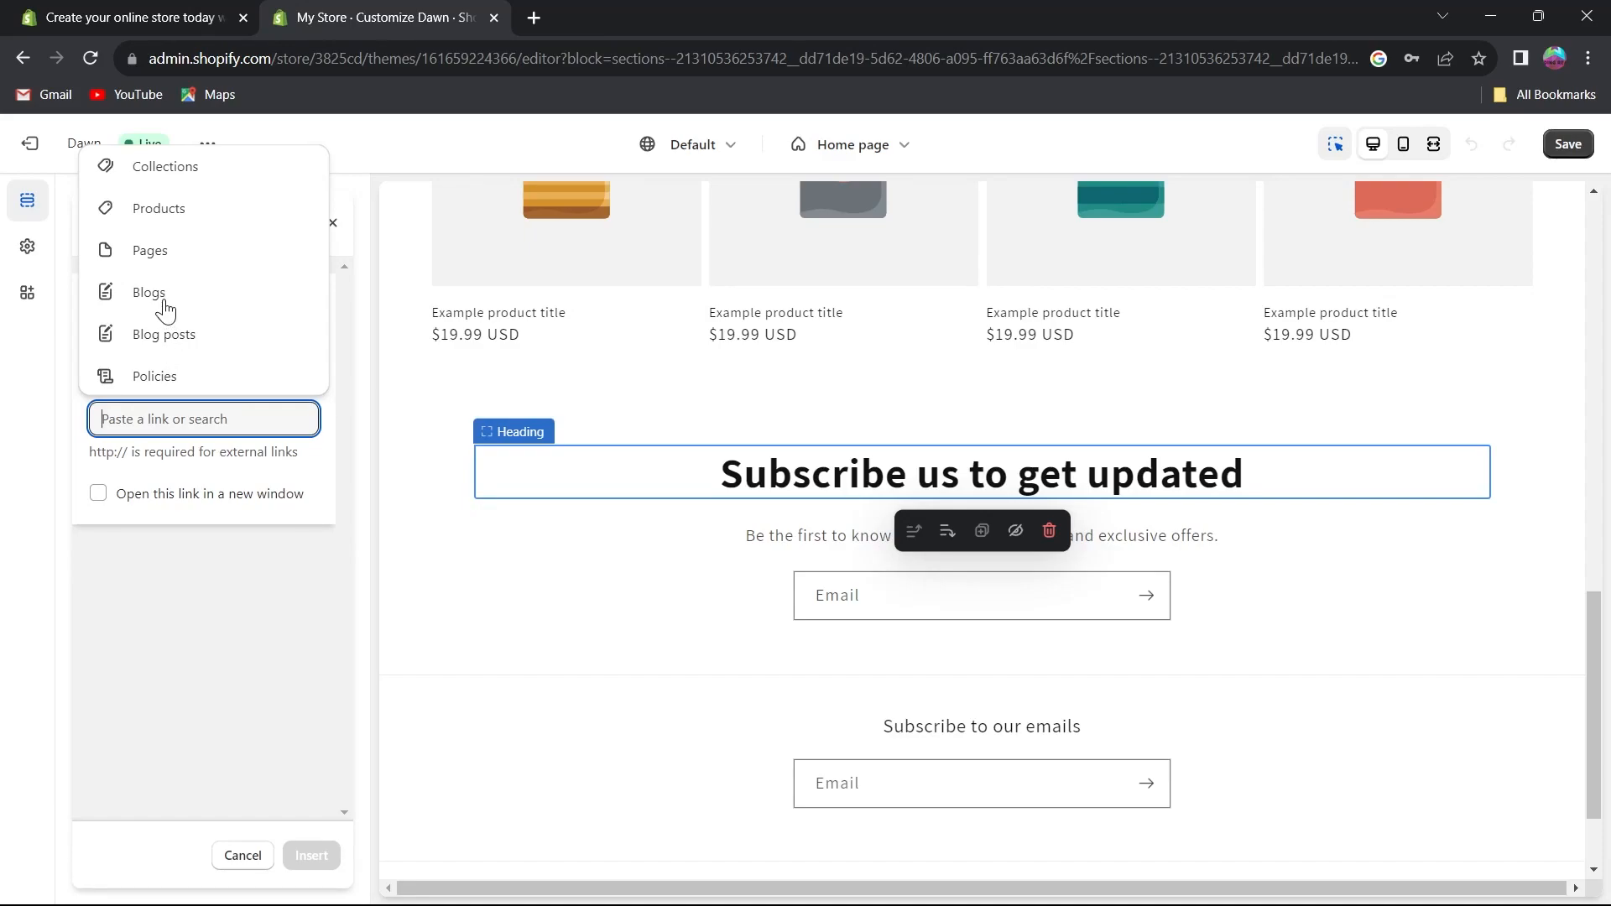
{"action": "left_click", "coordinate": [177, 577]}
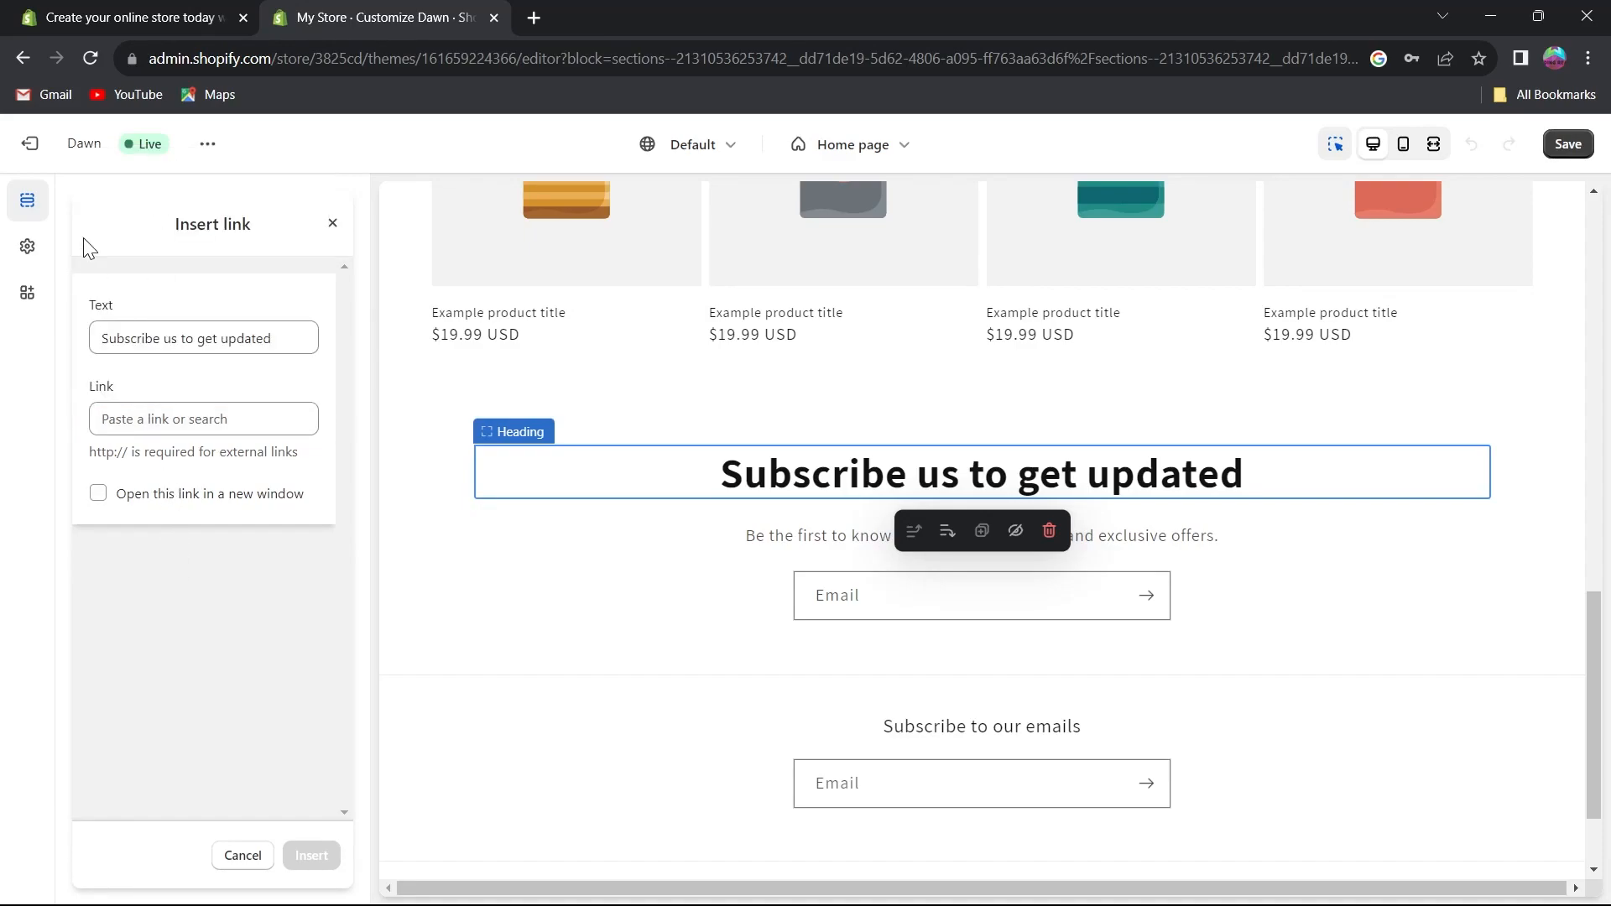
{"action": "left_click", "coordinate": [330, 230]}
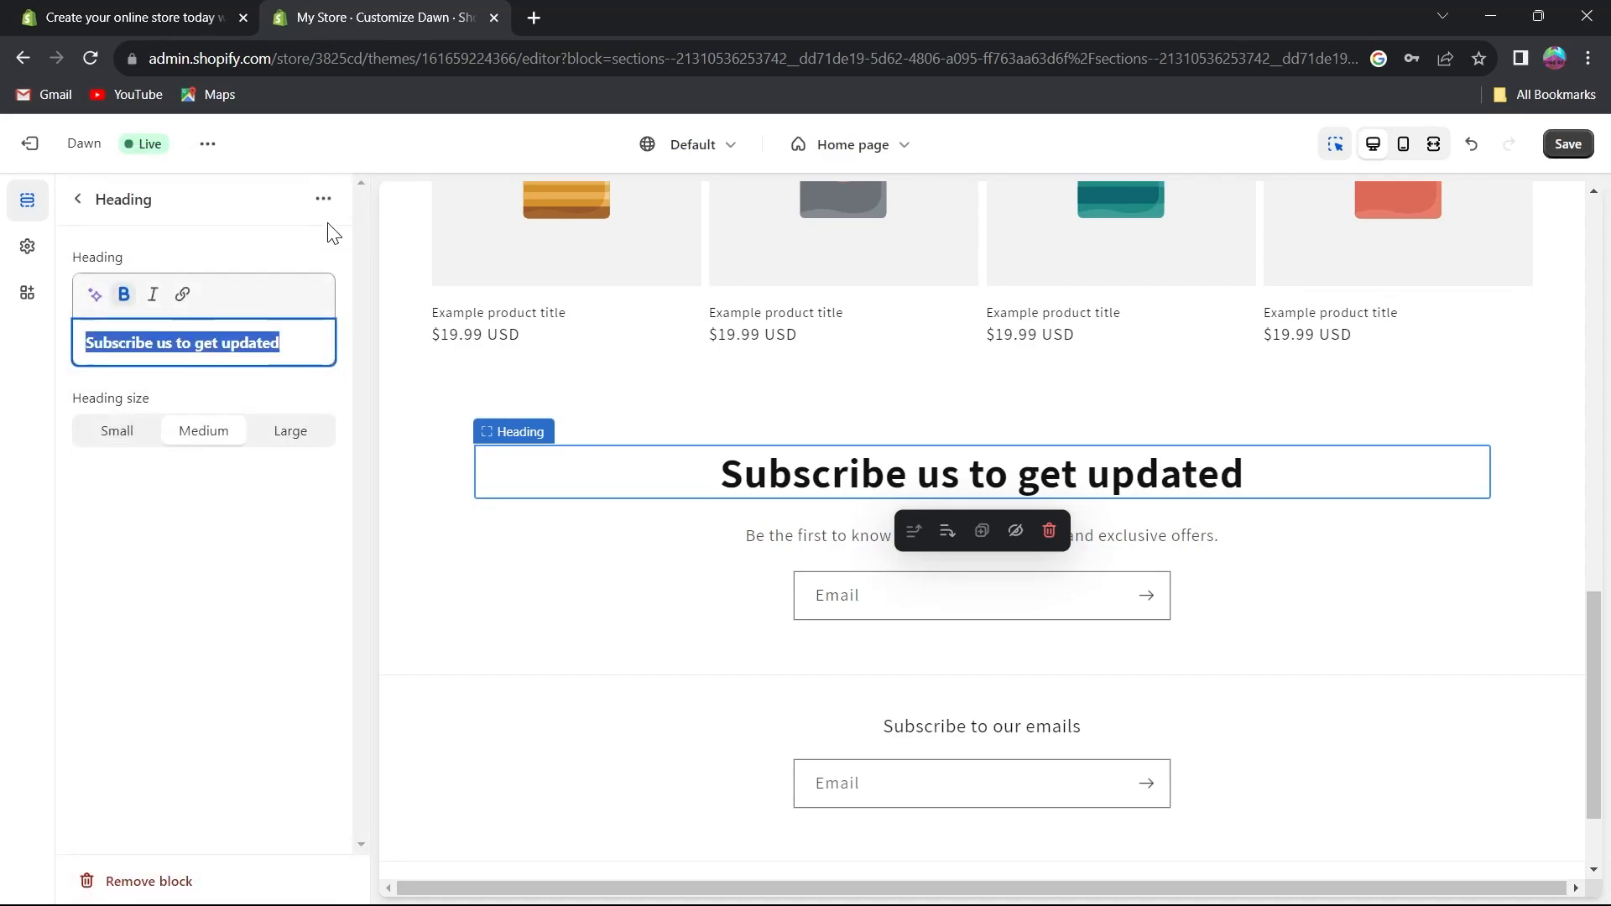
{"action": "left_click", "coordinate": [77, 199]}
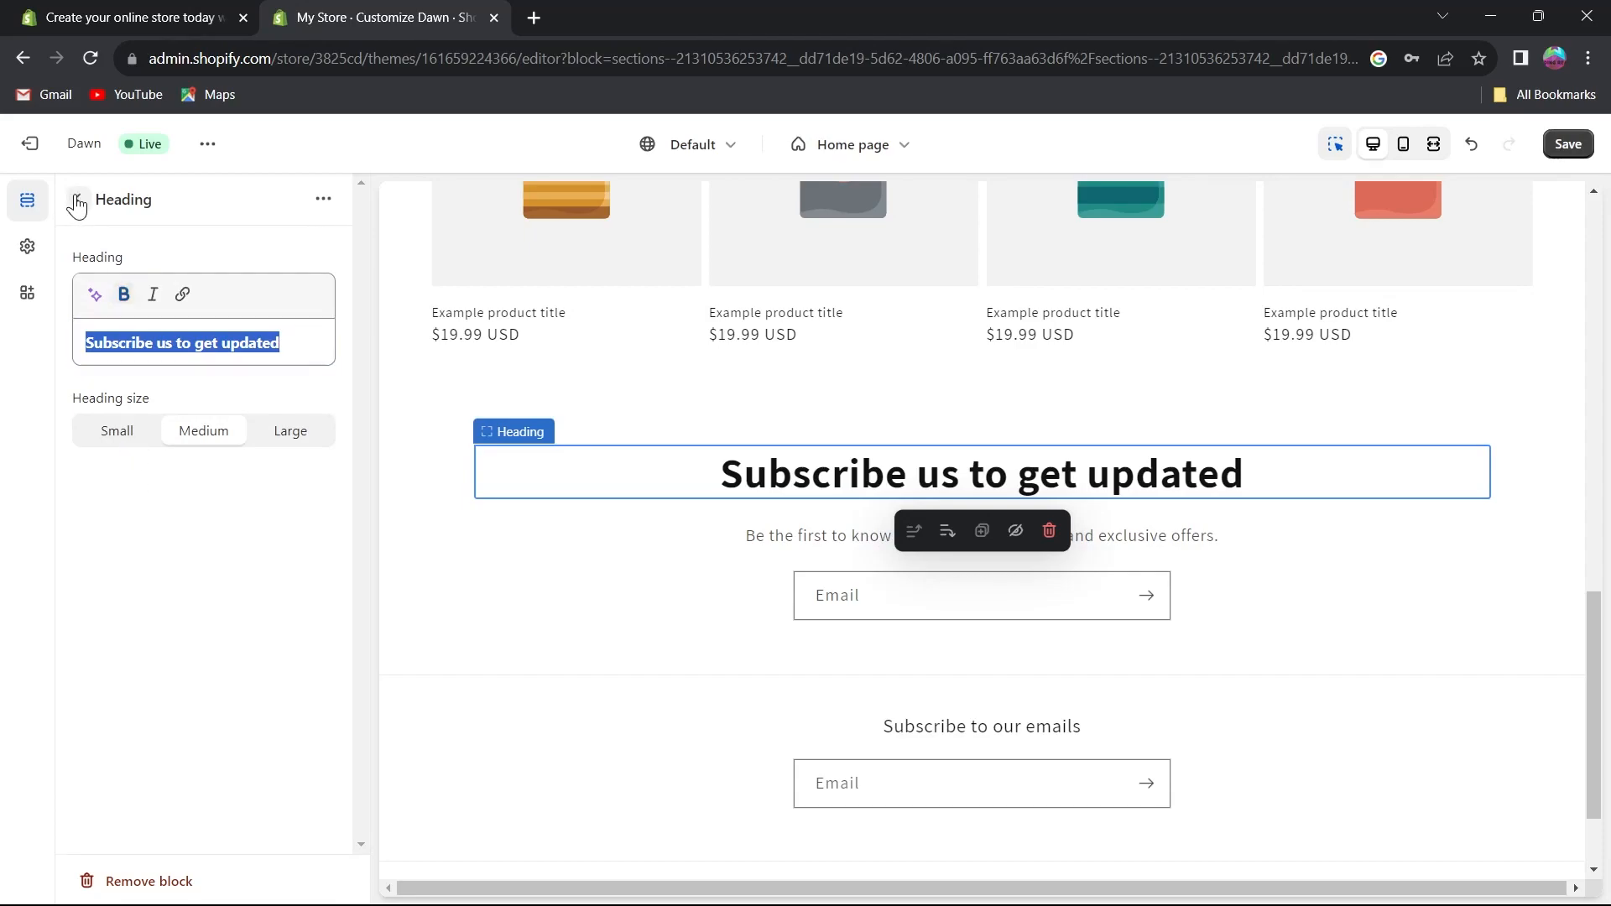
{"action": "scroll", "coordinate": [894, 629], "scroll_direction": "down", "scroll_amount": 2}
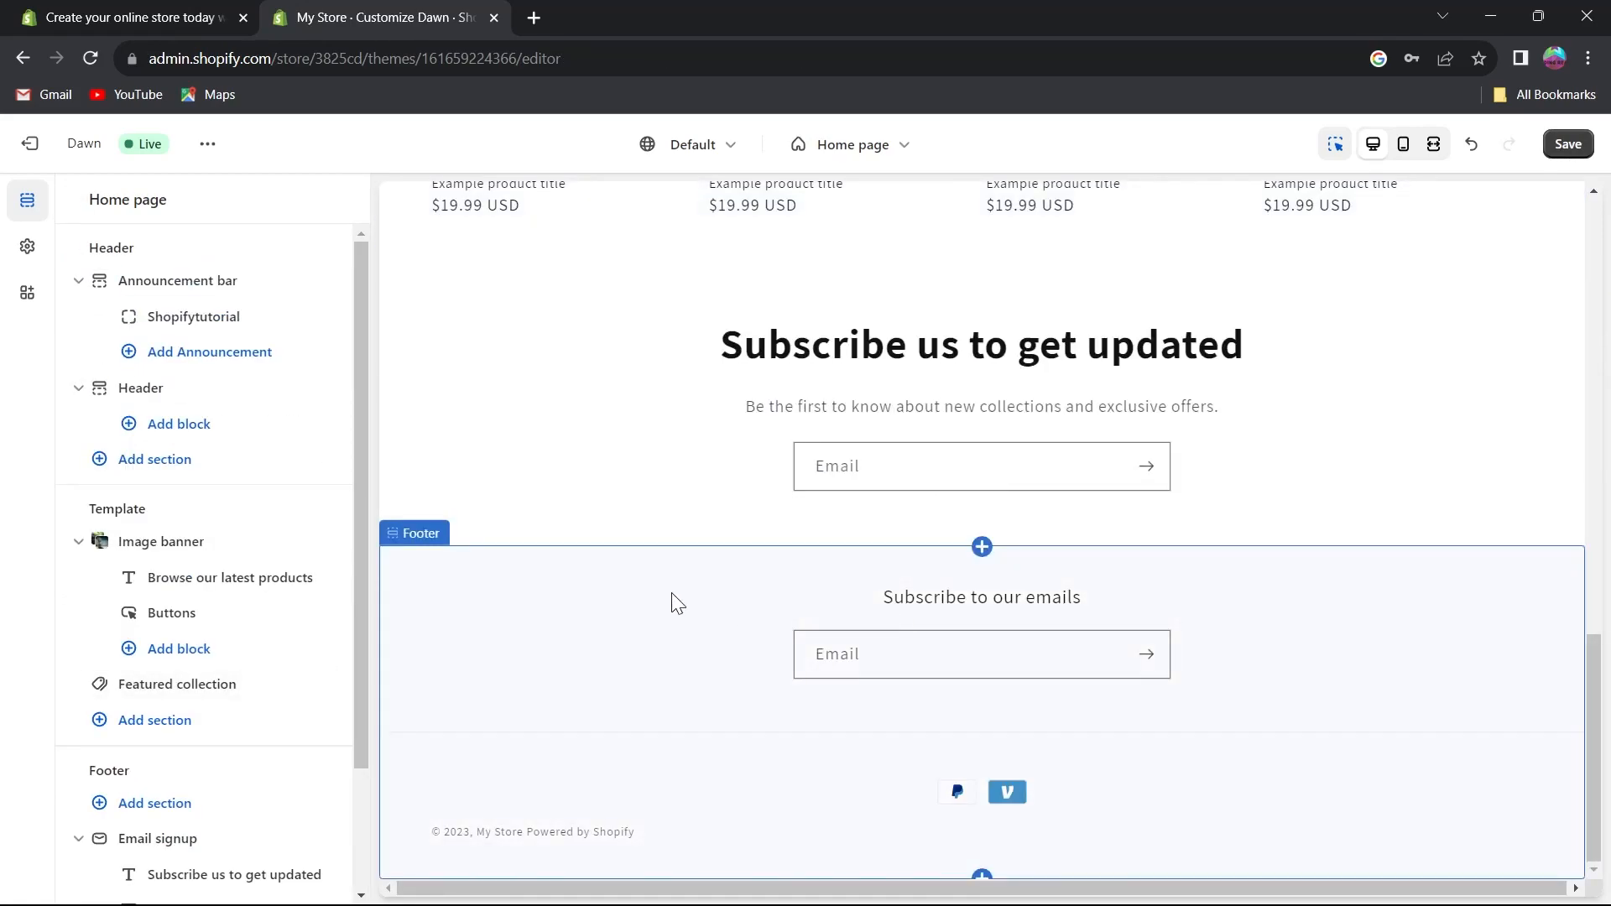
{"action": "scroll", "coordinate": [503, 503], "scroll_direction": "up", "scroll_amount": 5}
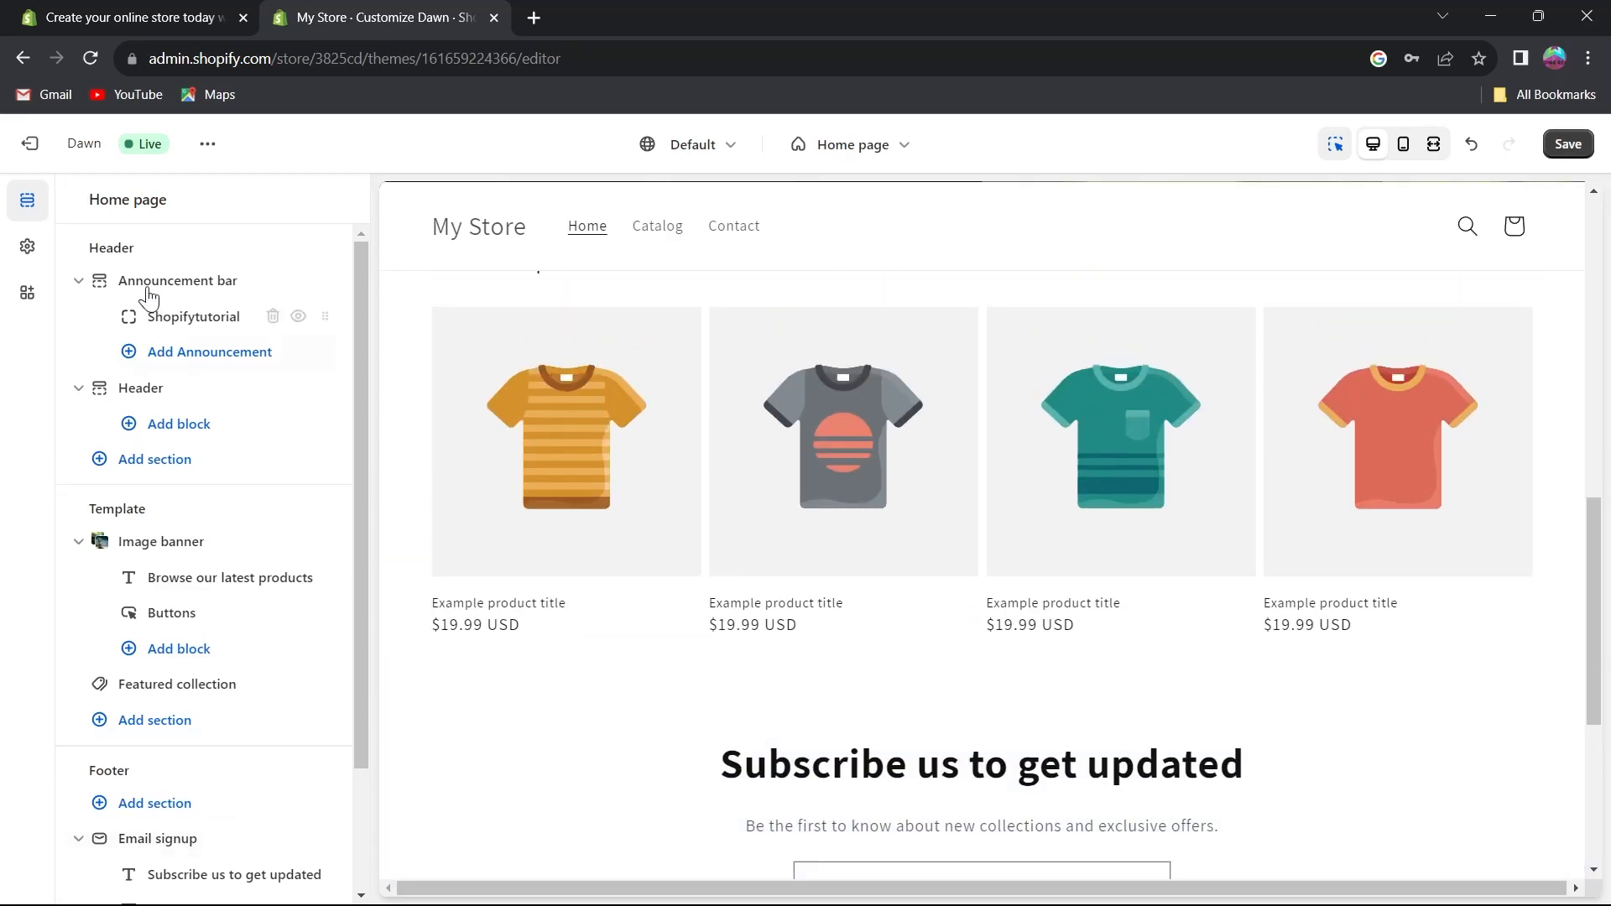
Open the theme settings and browse the list of setting categories.
{"action": "left_click", "coordinate": [28, 250]}
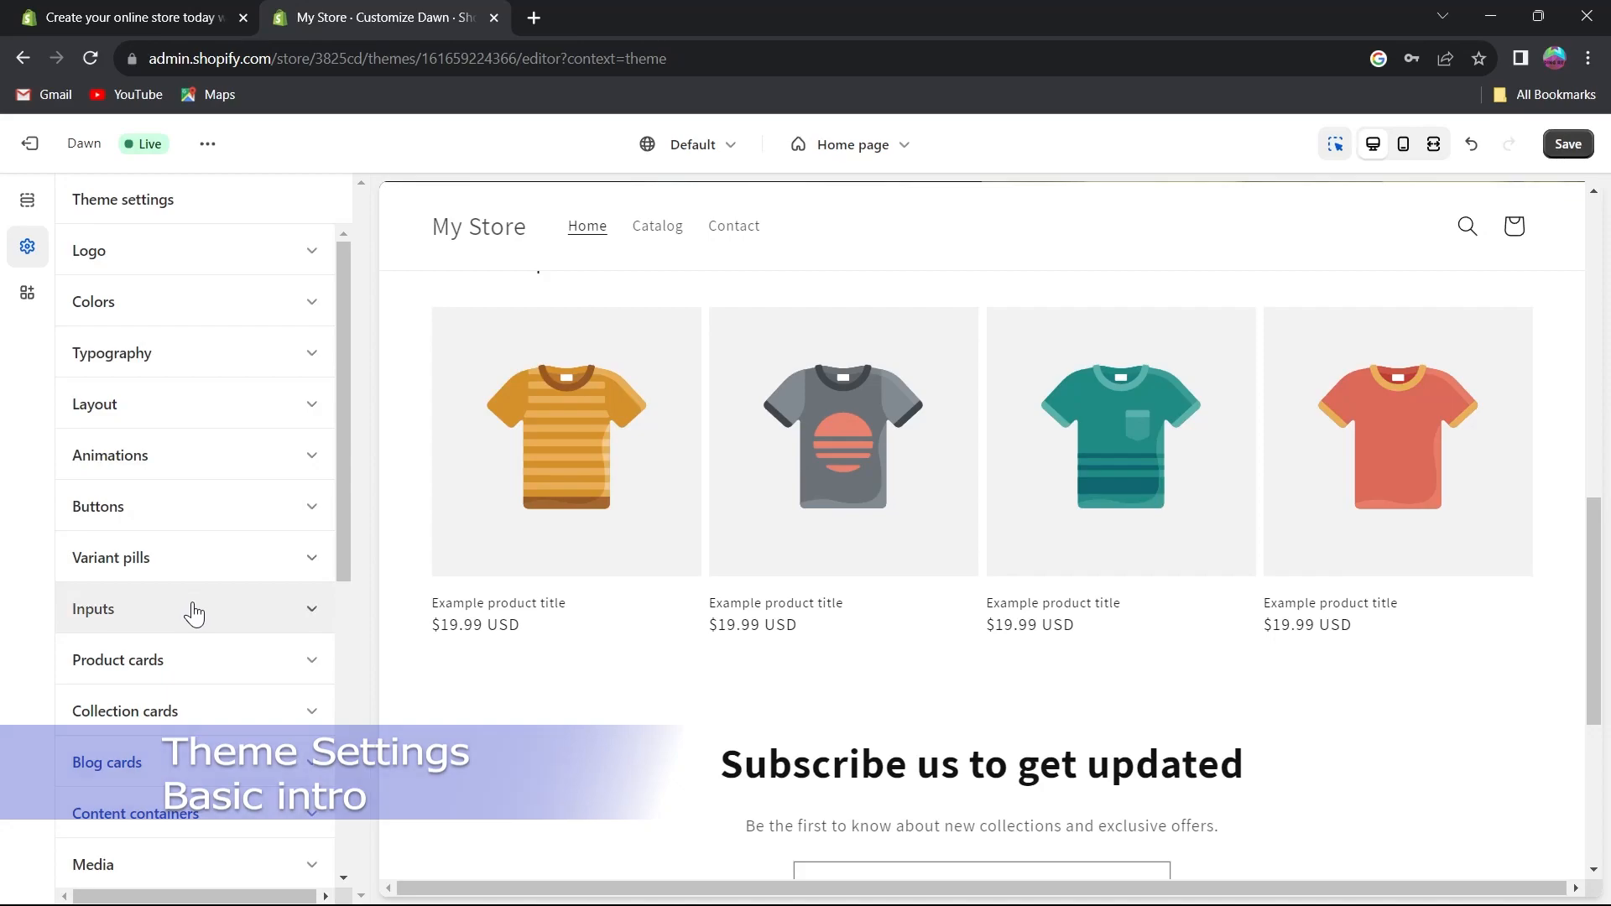
{"action": "scroll", "coordinate": [190, 618], "scroll_direction": "down", "scroll_amount": 1}
{"action": "scroll", "coordinate": [175, 569], "scroll_direction": "down", "scroll_amount": 1}
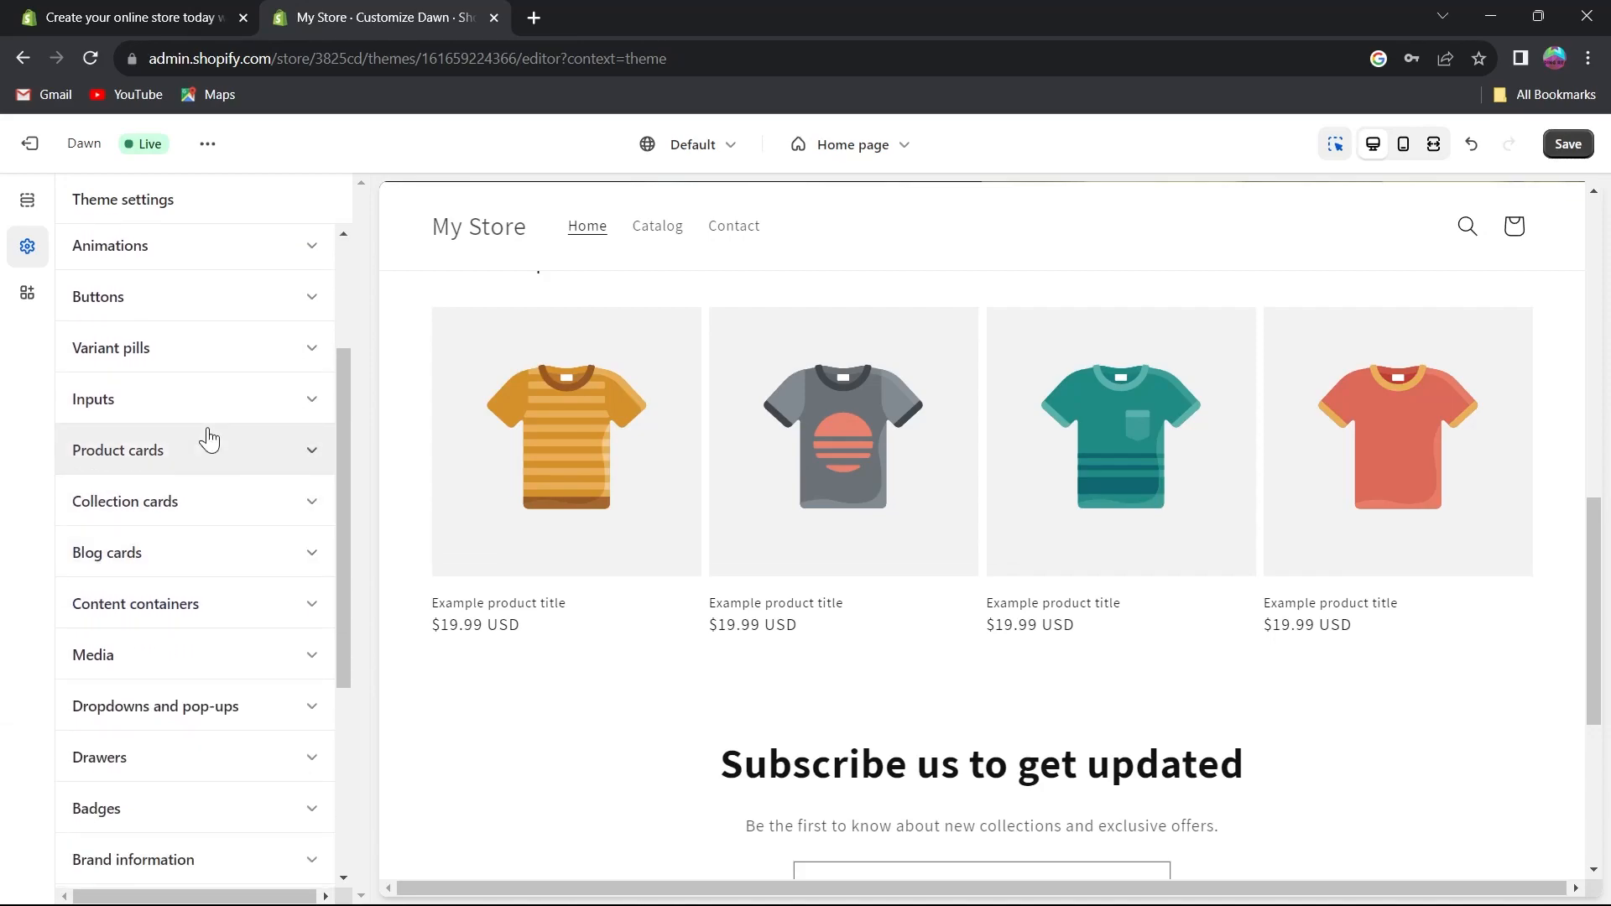
{"action": "scroll", "coordinate": [176, 503], "scroll_direction": "down", "scroll_amount": 1}
{"action": "scroll", "coordinate": [167, 621], "scroll_direction": "down", "scroll_amount": 3}
{"action": "scroll", "coordinate": [201, 655], "scroll_direction": "up", "scroll_amount": 6}
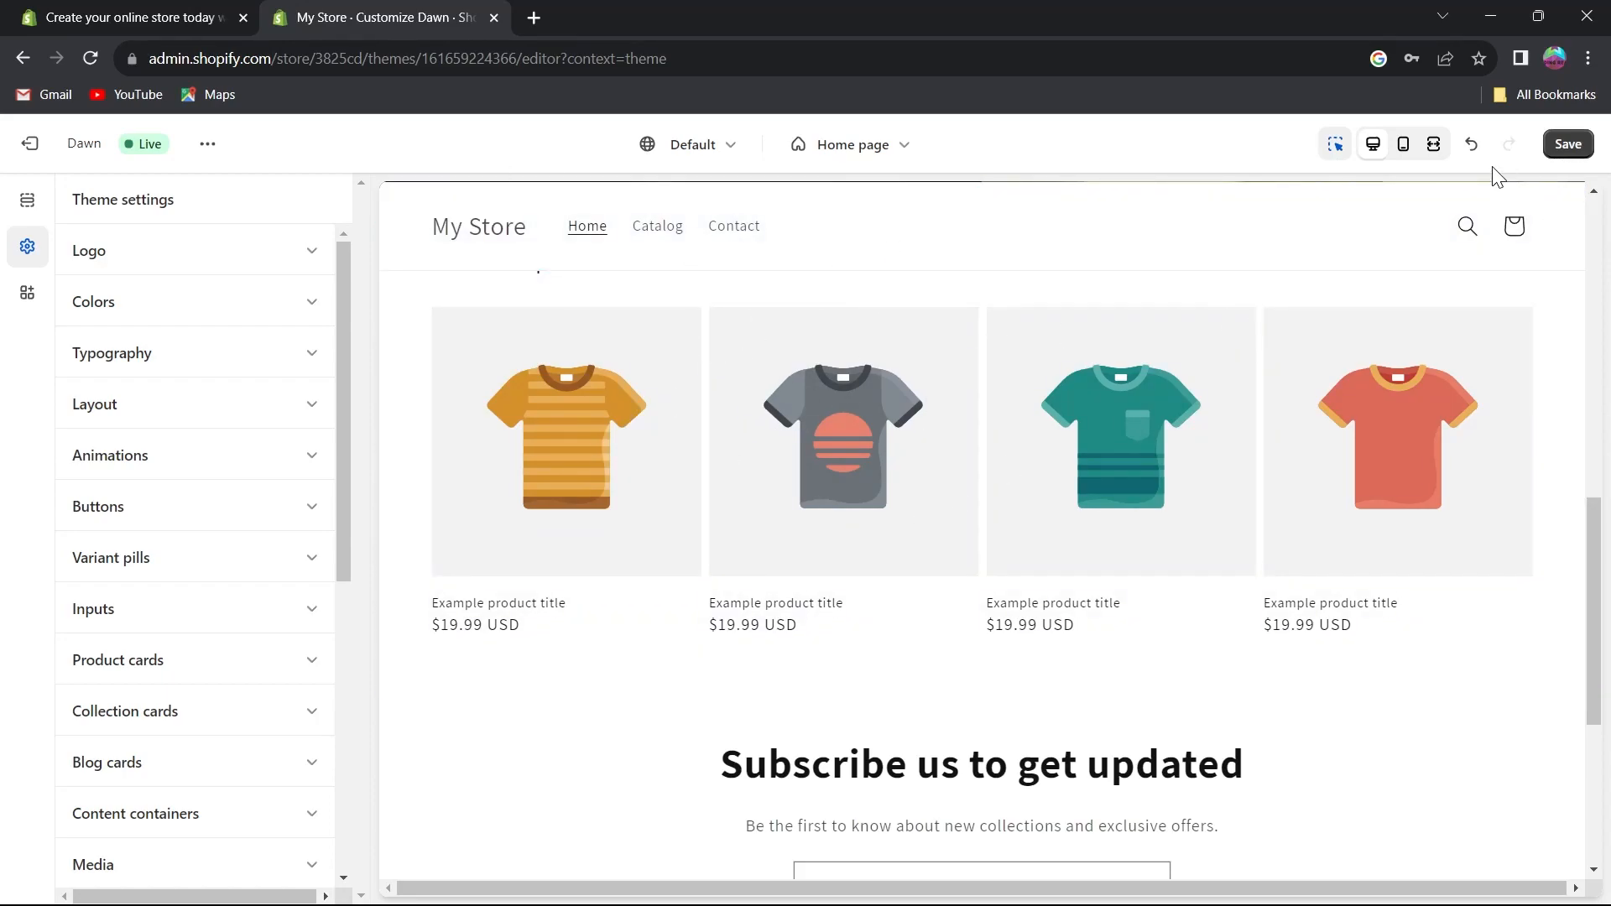
Preview the home page in the mobile view and switch back to the desktop view.
{"action": "left_click", "coordinate": [1335, 144]}
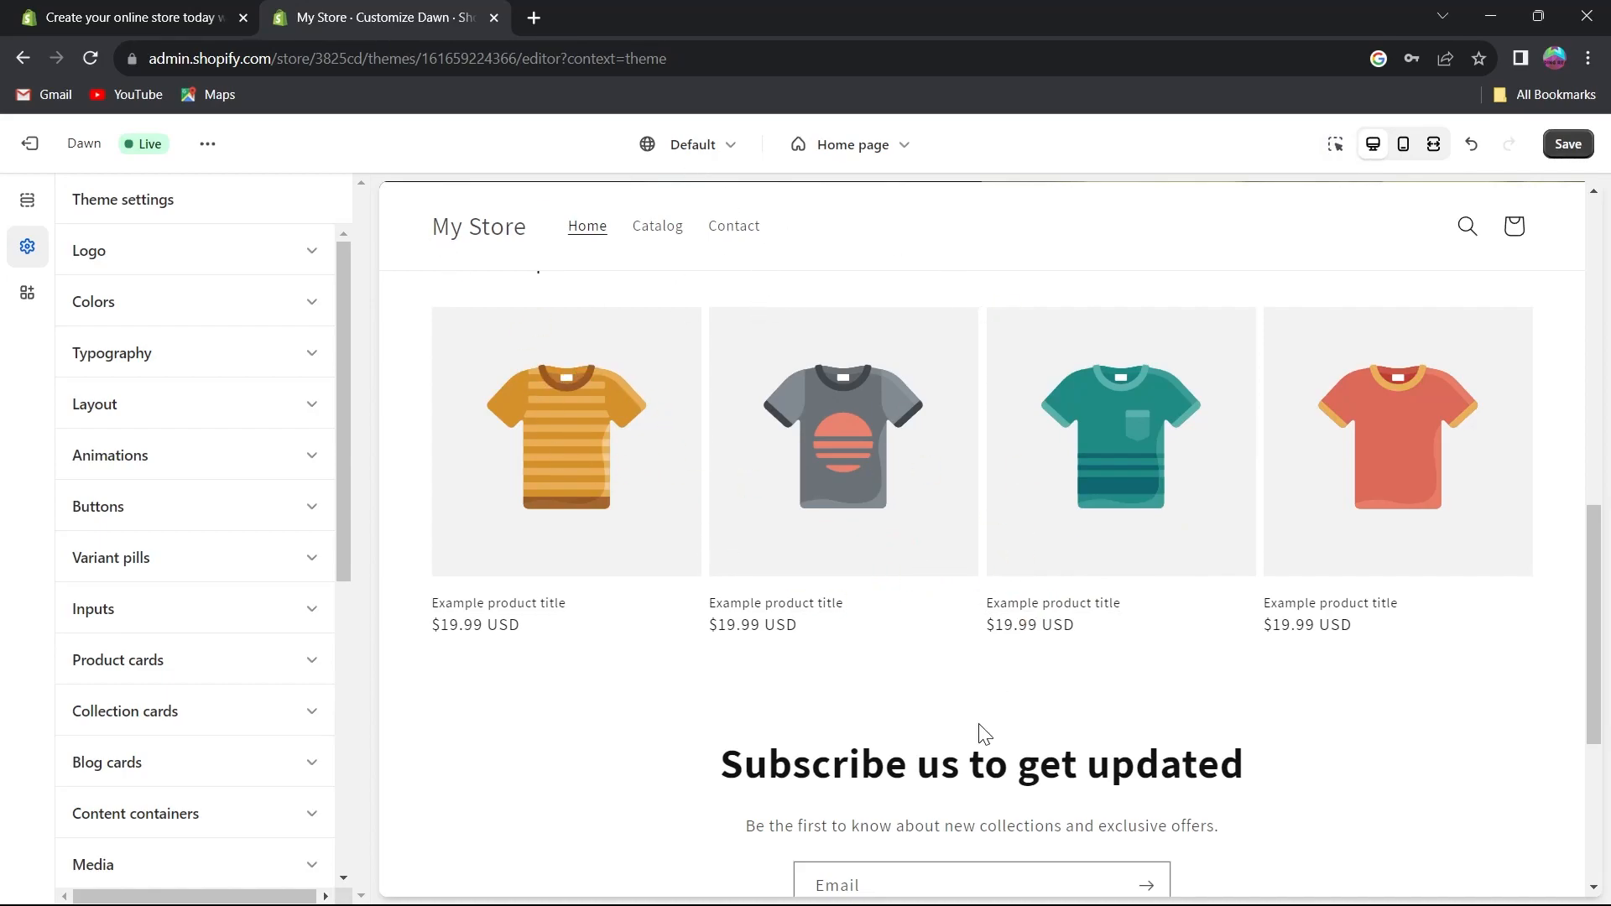
{"action": "left_click", "coordinate": [1336, 147]}
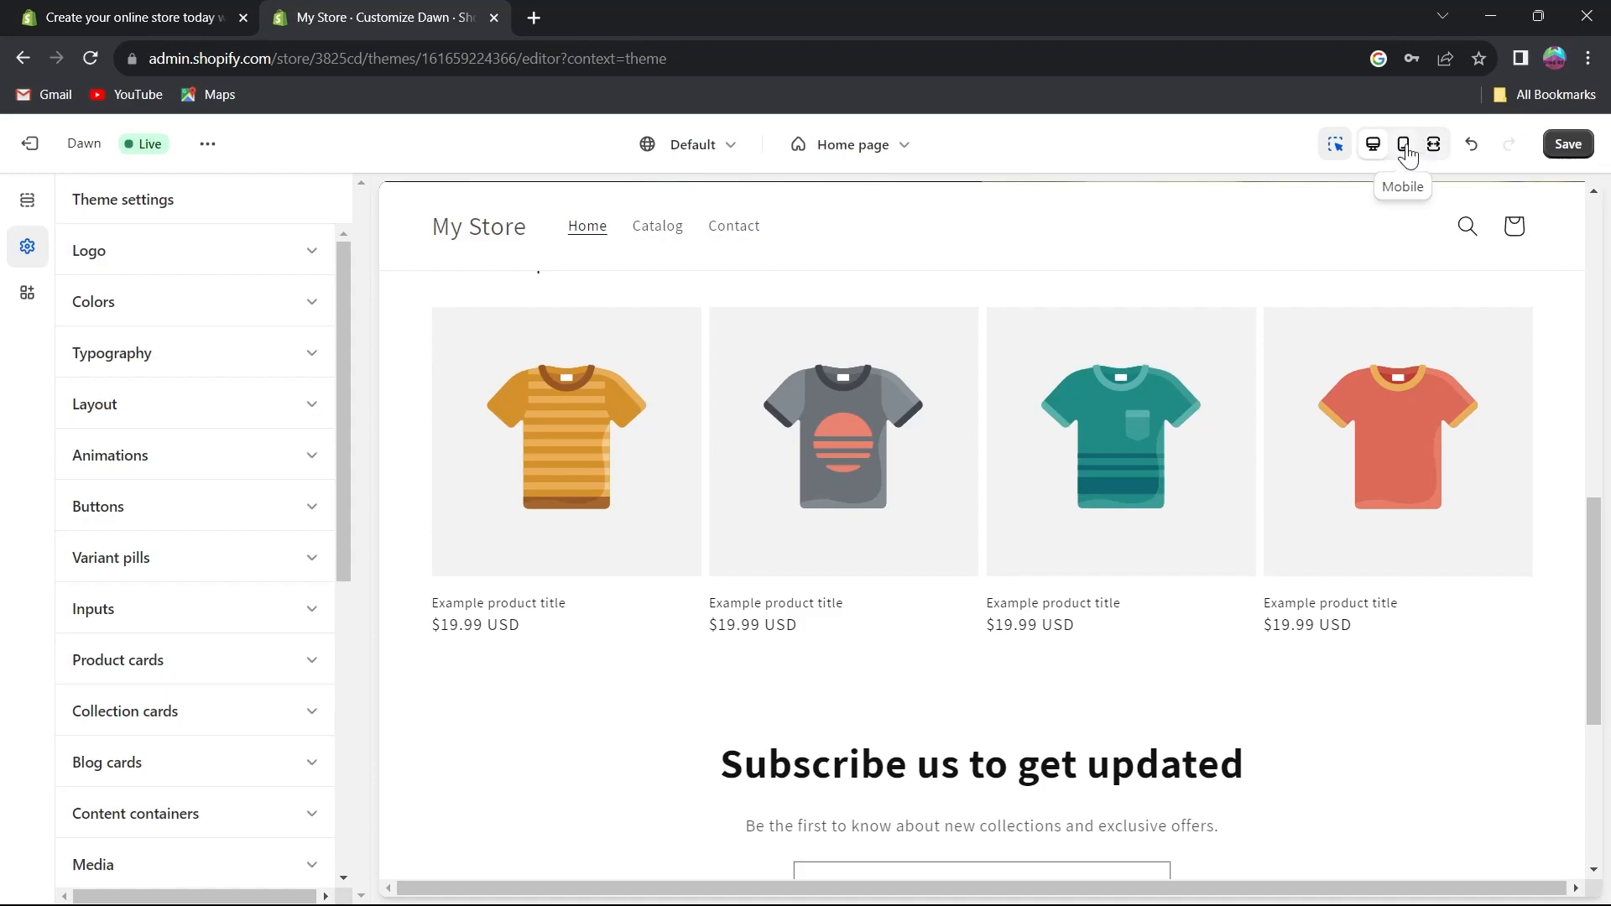
{"action": "left_click", "coordinate": [1407, 155]}
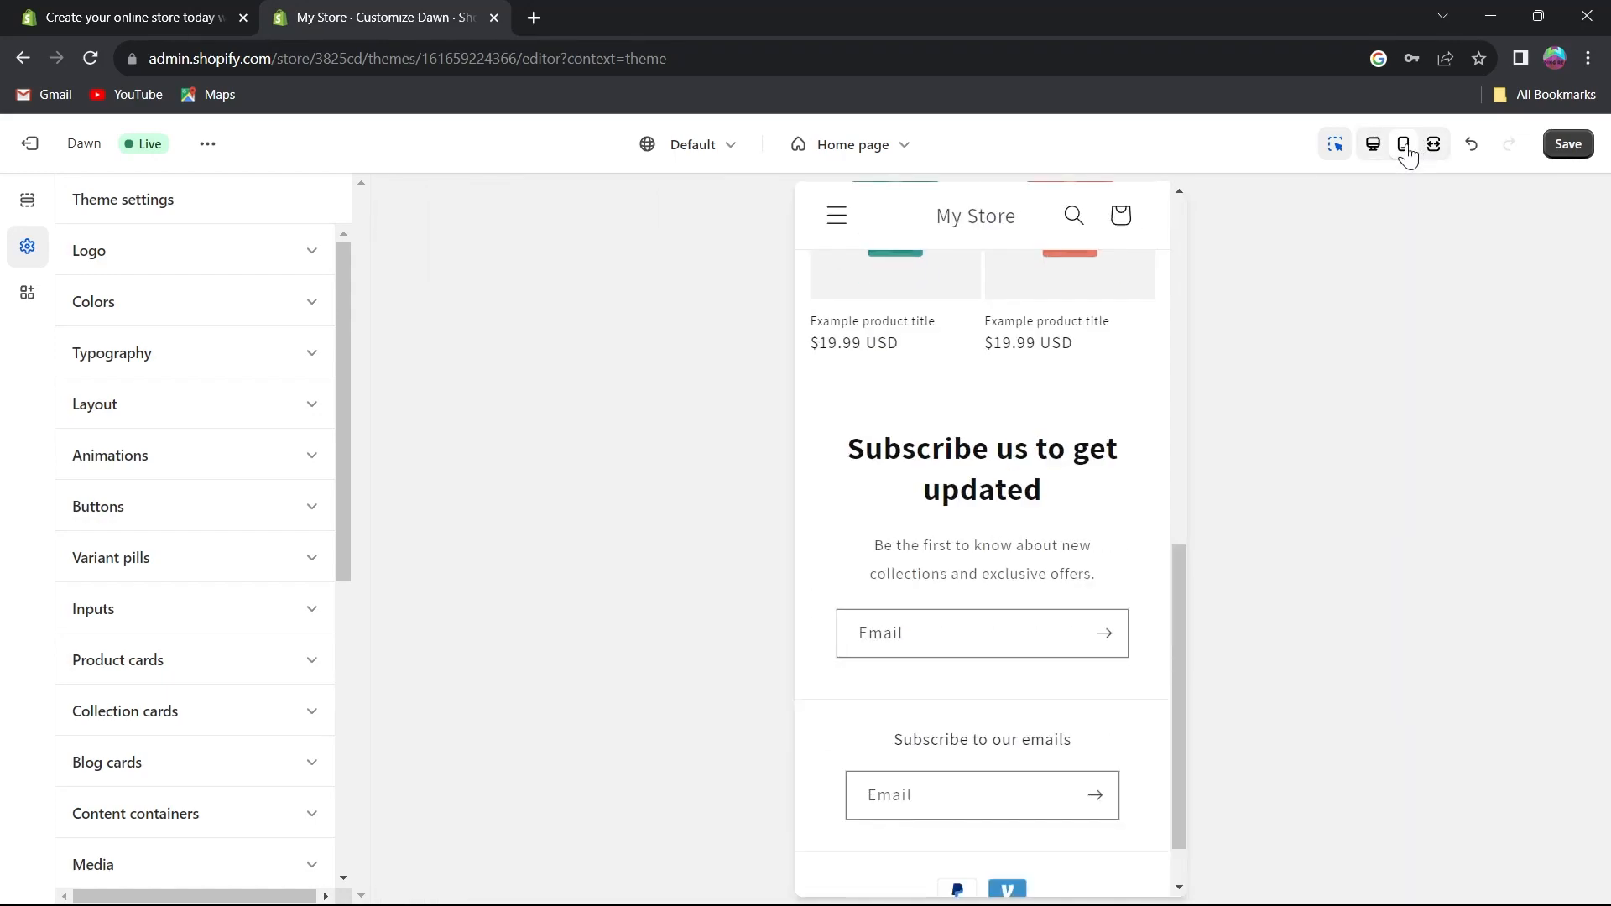
{"action": "scroll", "coordinate": [996, 567], "scroll_direction": "up", "scroll_amount": 12}
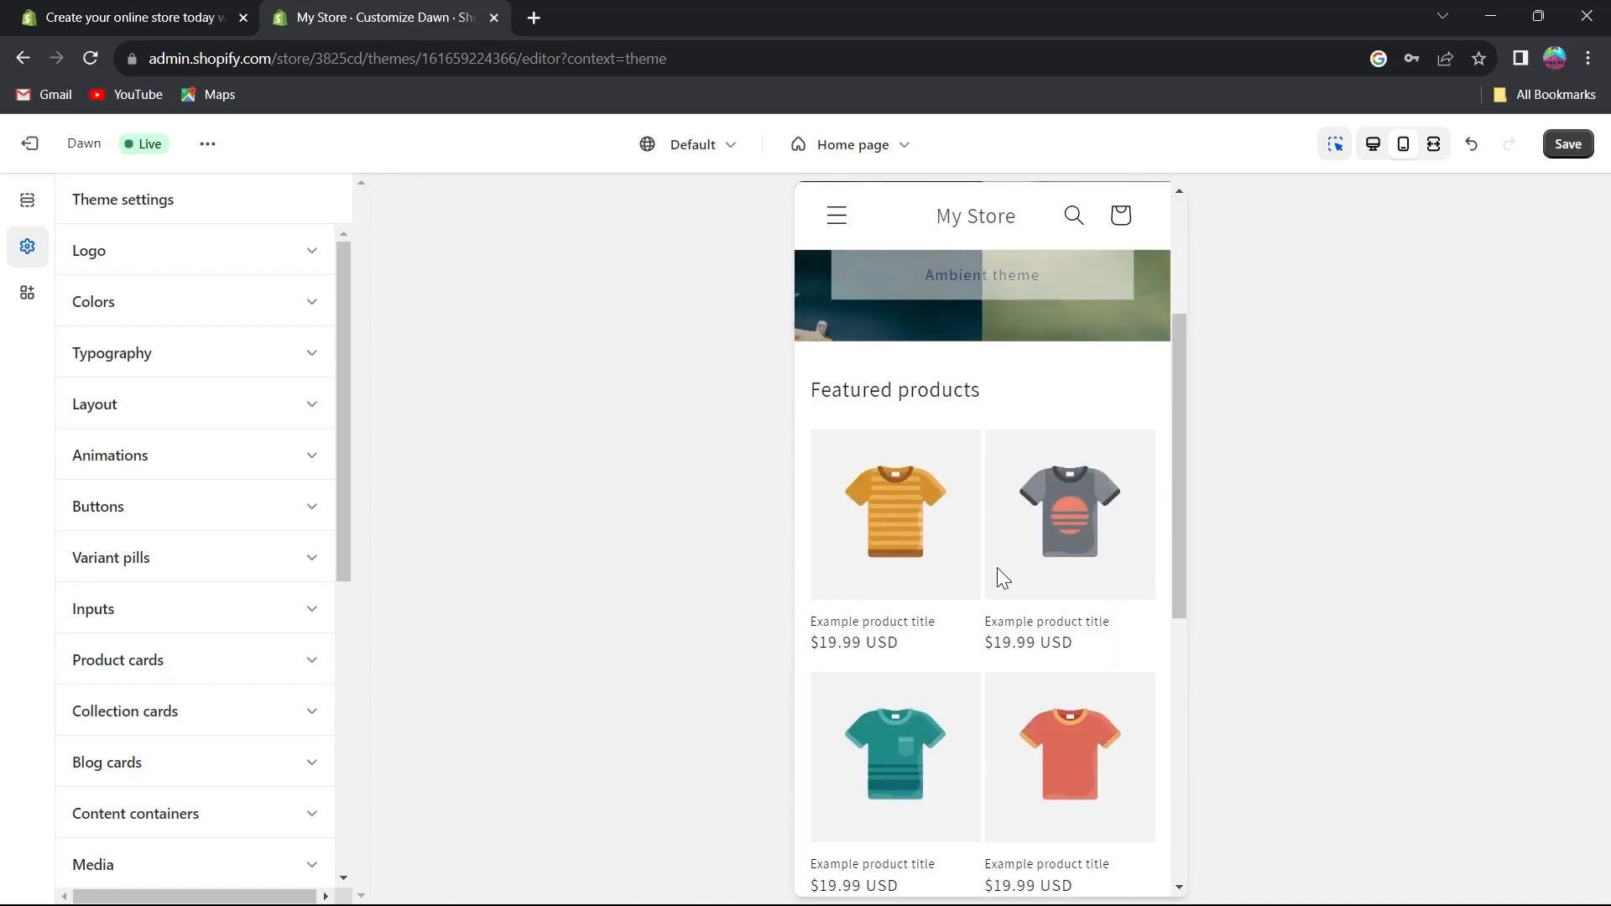
{"action": "scroll", "coordinate": [997, 567], "scroll_direction": "down", "scroll_amount": 12}
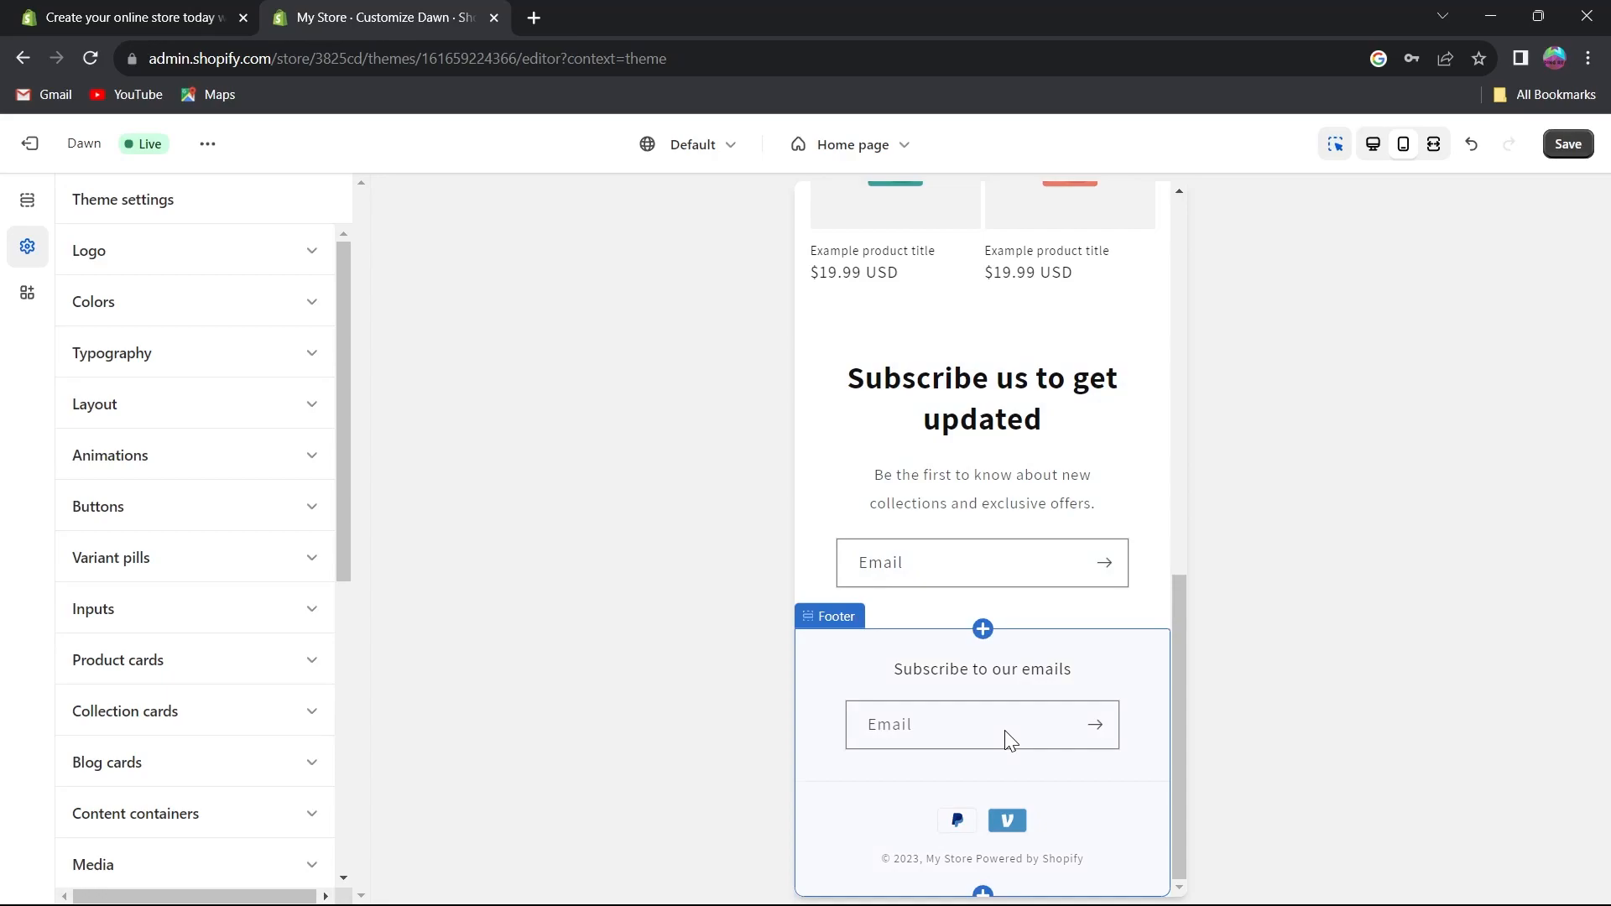
{"action": "scroll", "coordinate": [1006, 739], "scroll_direction": "up", "scroll_amount": 6}
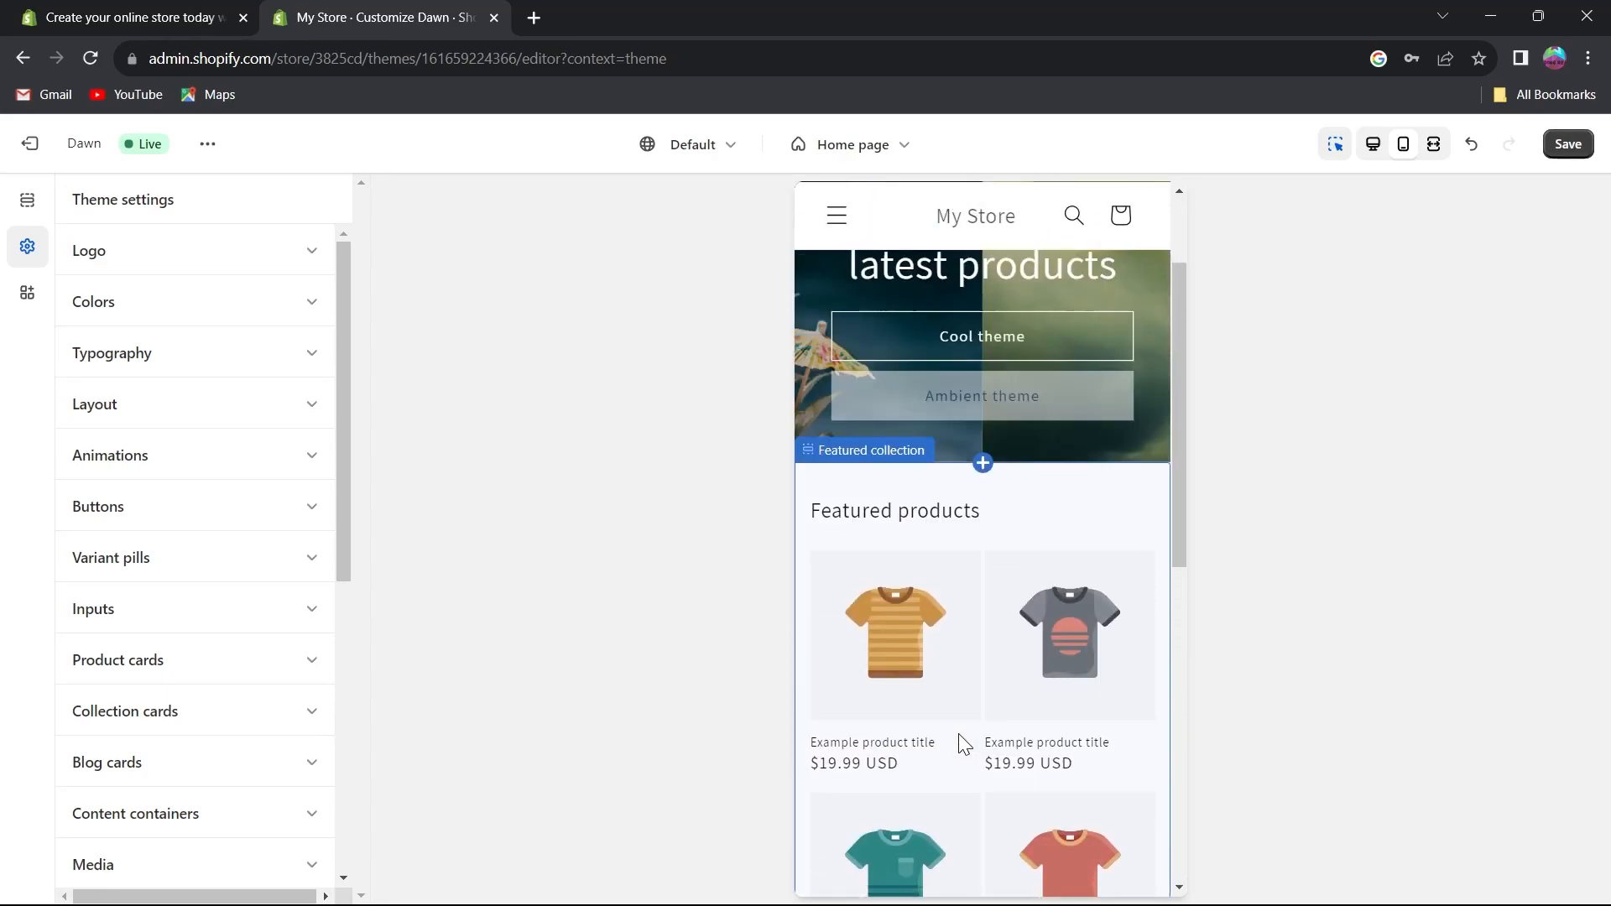
{"action": "scroll", "coordinate": [962, 744], "scroll_direction": "up", "scroll_amount": 2}
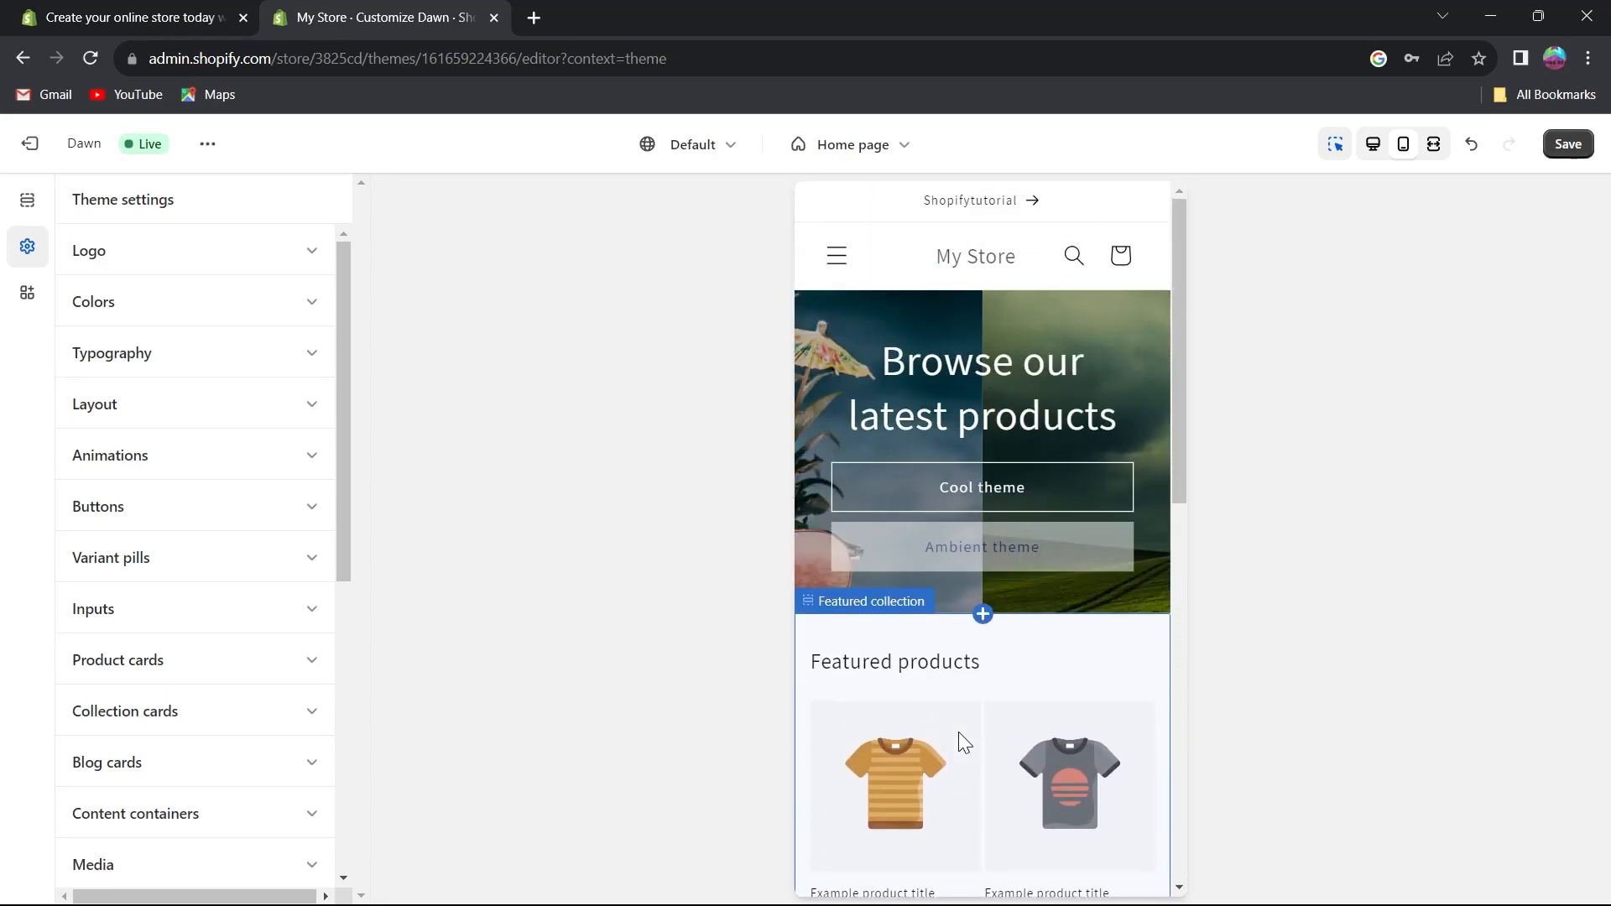
{"action": "left_click", "coordinate": [1373, 148]}
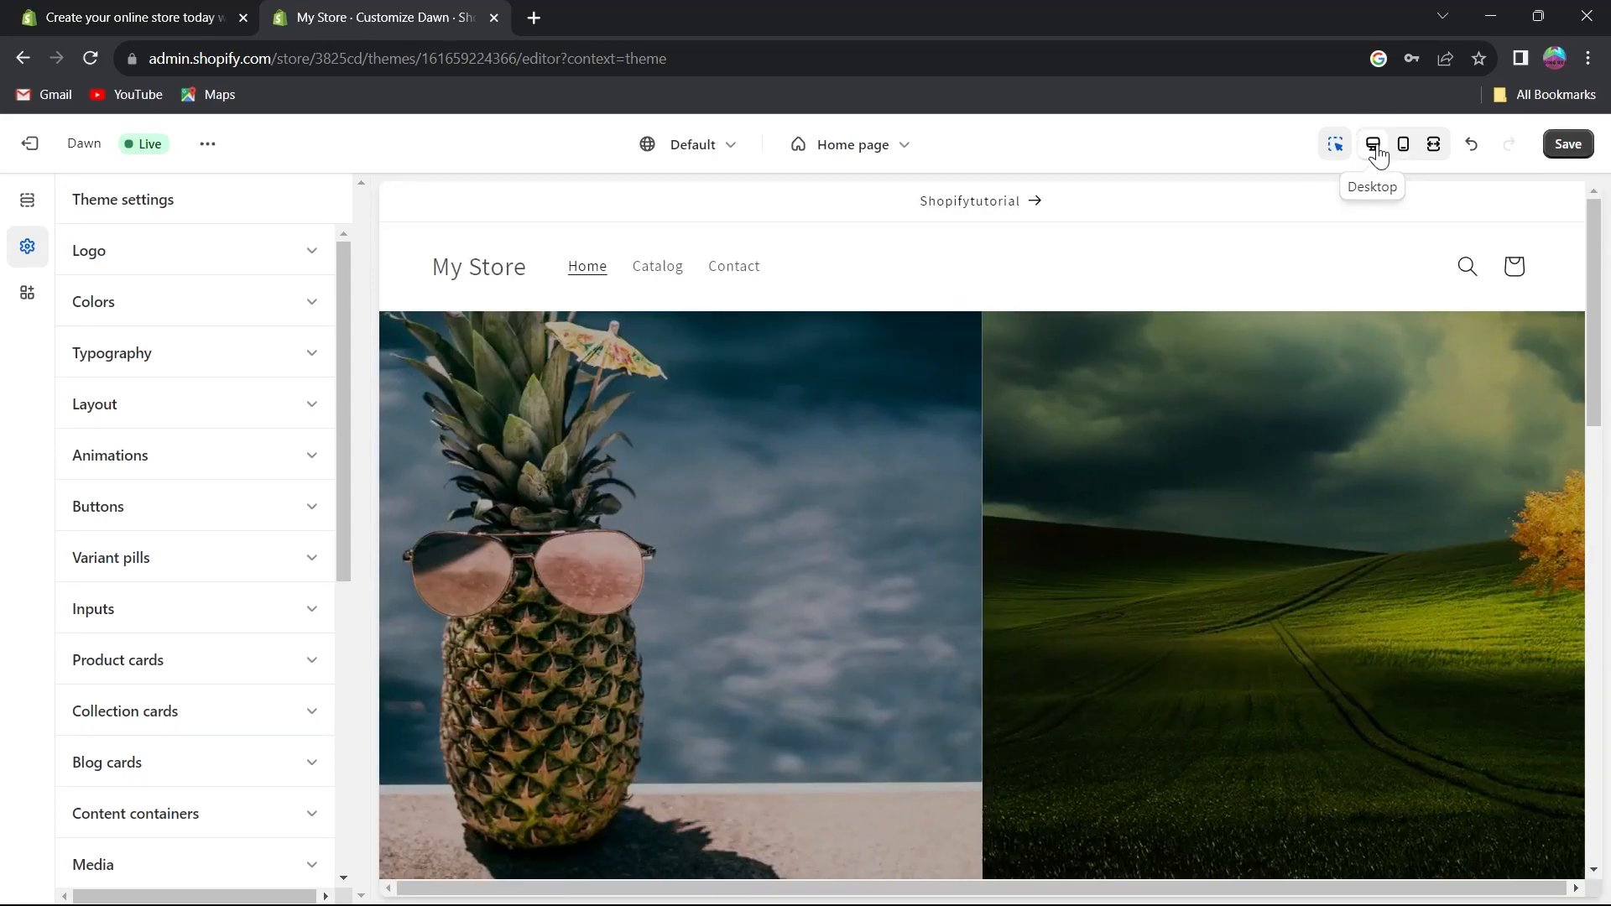
Preview the home page in the full-width view and exit it.
{"action": "left_click", "coordinate": [1435, 149]}
{"action": "scroll", "coordinate": [1258, 510], "scroll_direction": "down", "scroll_amount": 5}
{"action": "scroll", "coordinate": [1257, 492], "scroll_direction": "up", "scroll_amount": 5}
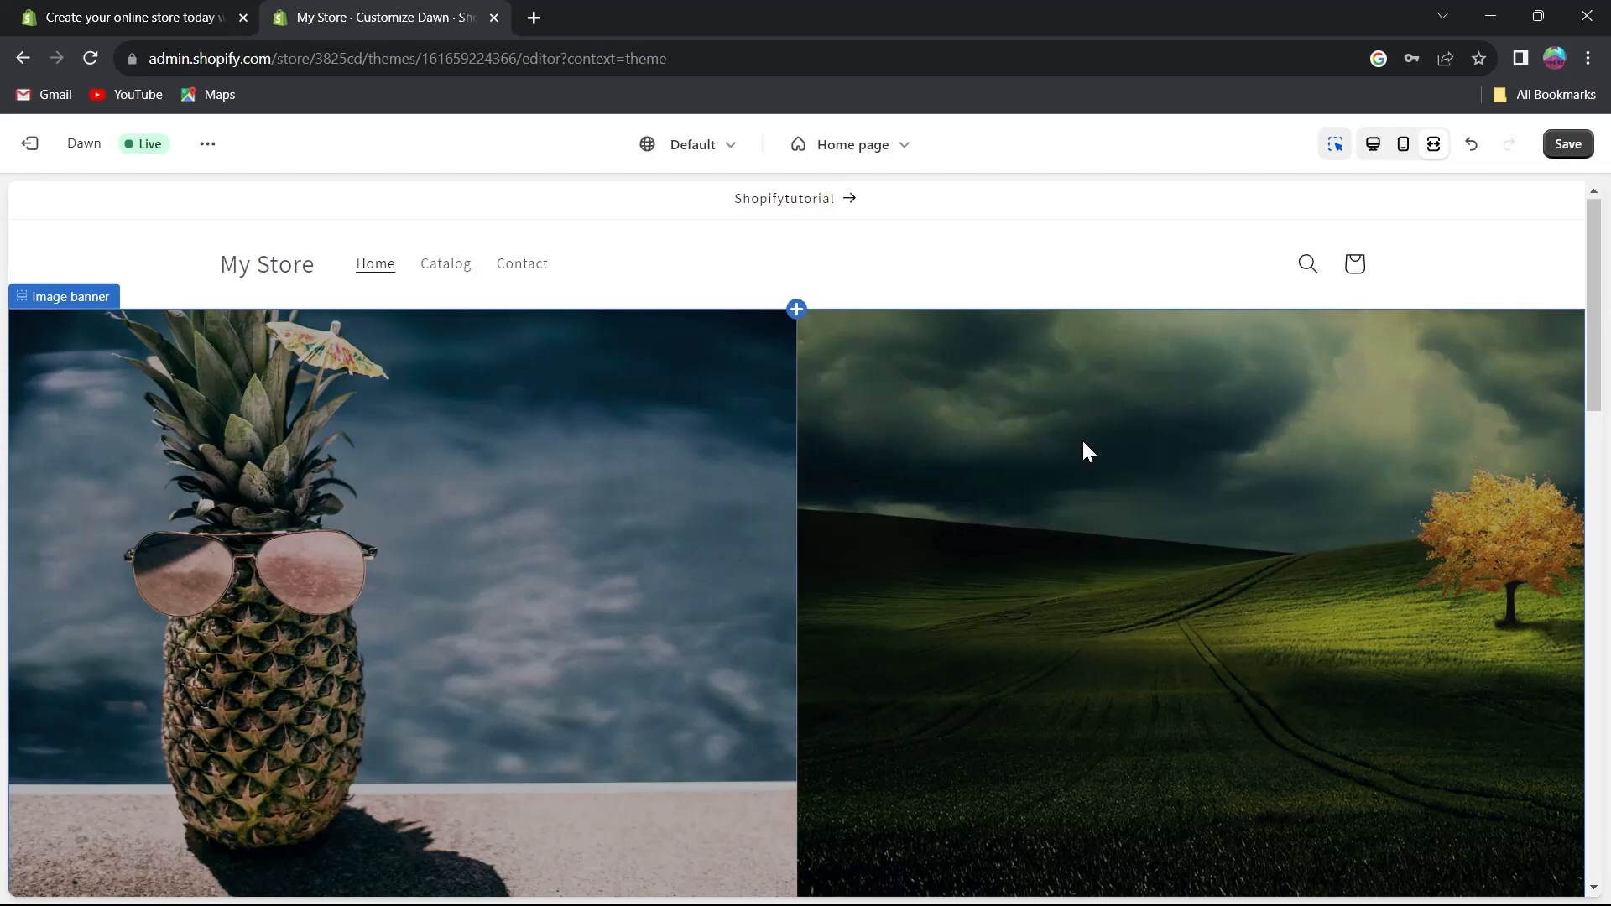
{"action": "scroll", "coordinate": [1284, 344], "scroll_direction": "down", "scroll_amount": 2}
{"action": "scroll", "coordinate": [1488, 241], "scroll_direction": "up", "scroll_amount": 1}
{"action": "left_click", "coordinate": [1434, 149]}
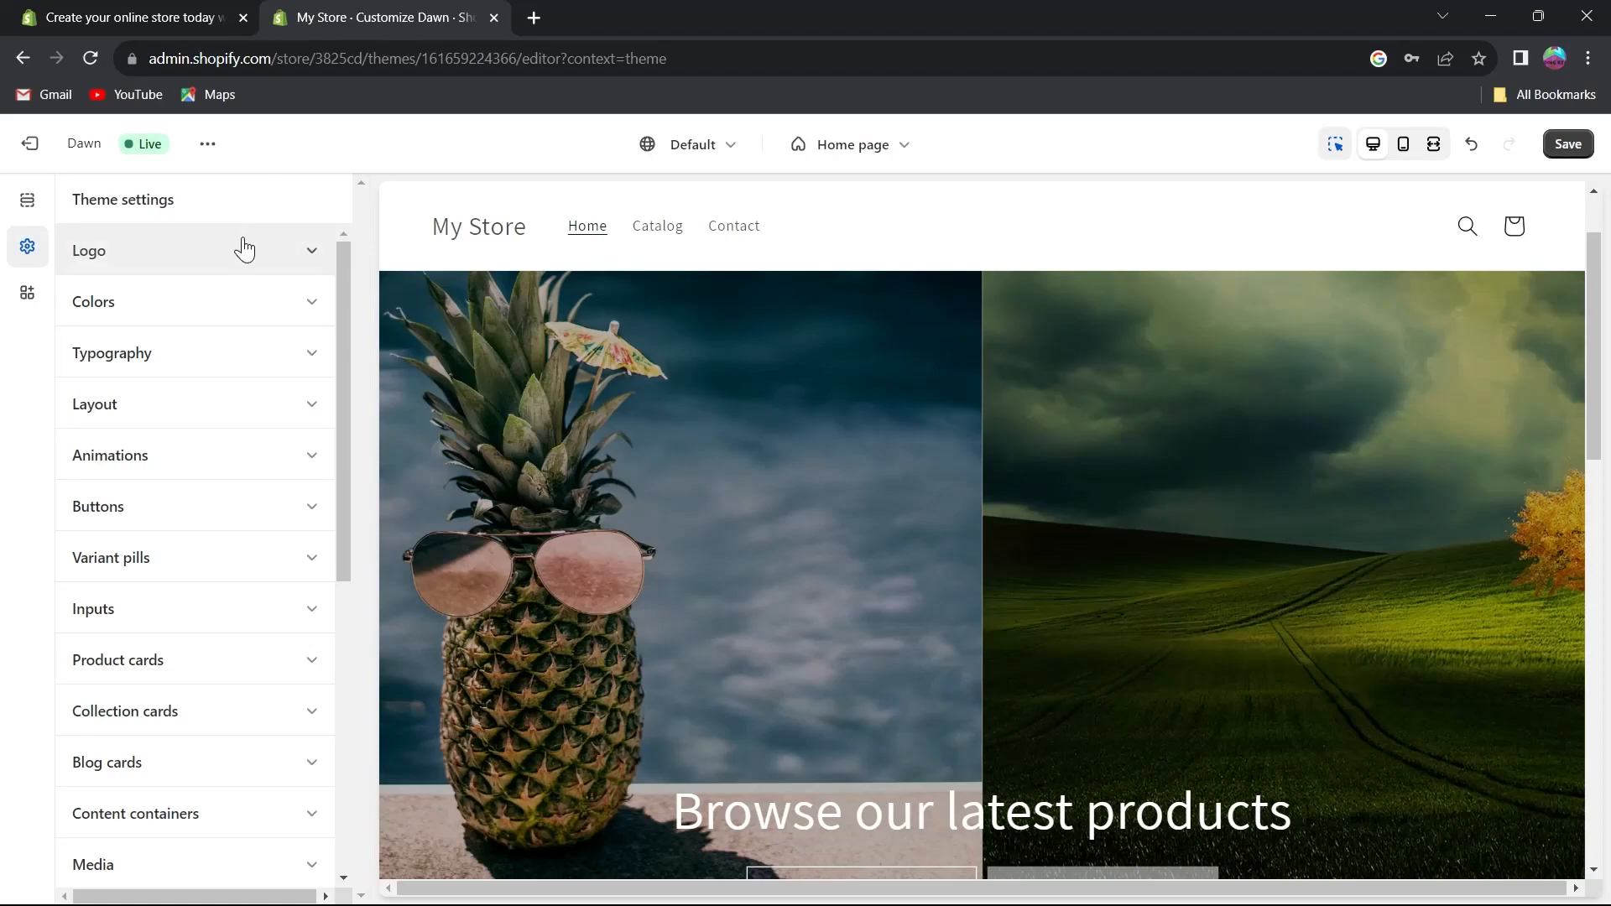
Set the store logo to the cool-pool-pineapple image.
{"action": "left_click", "coordinate": [218, 251]}
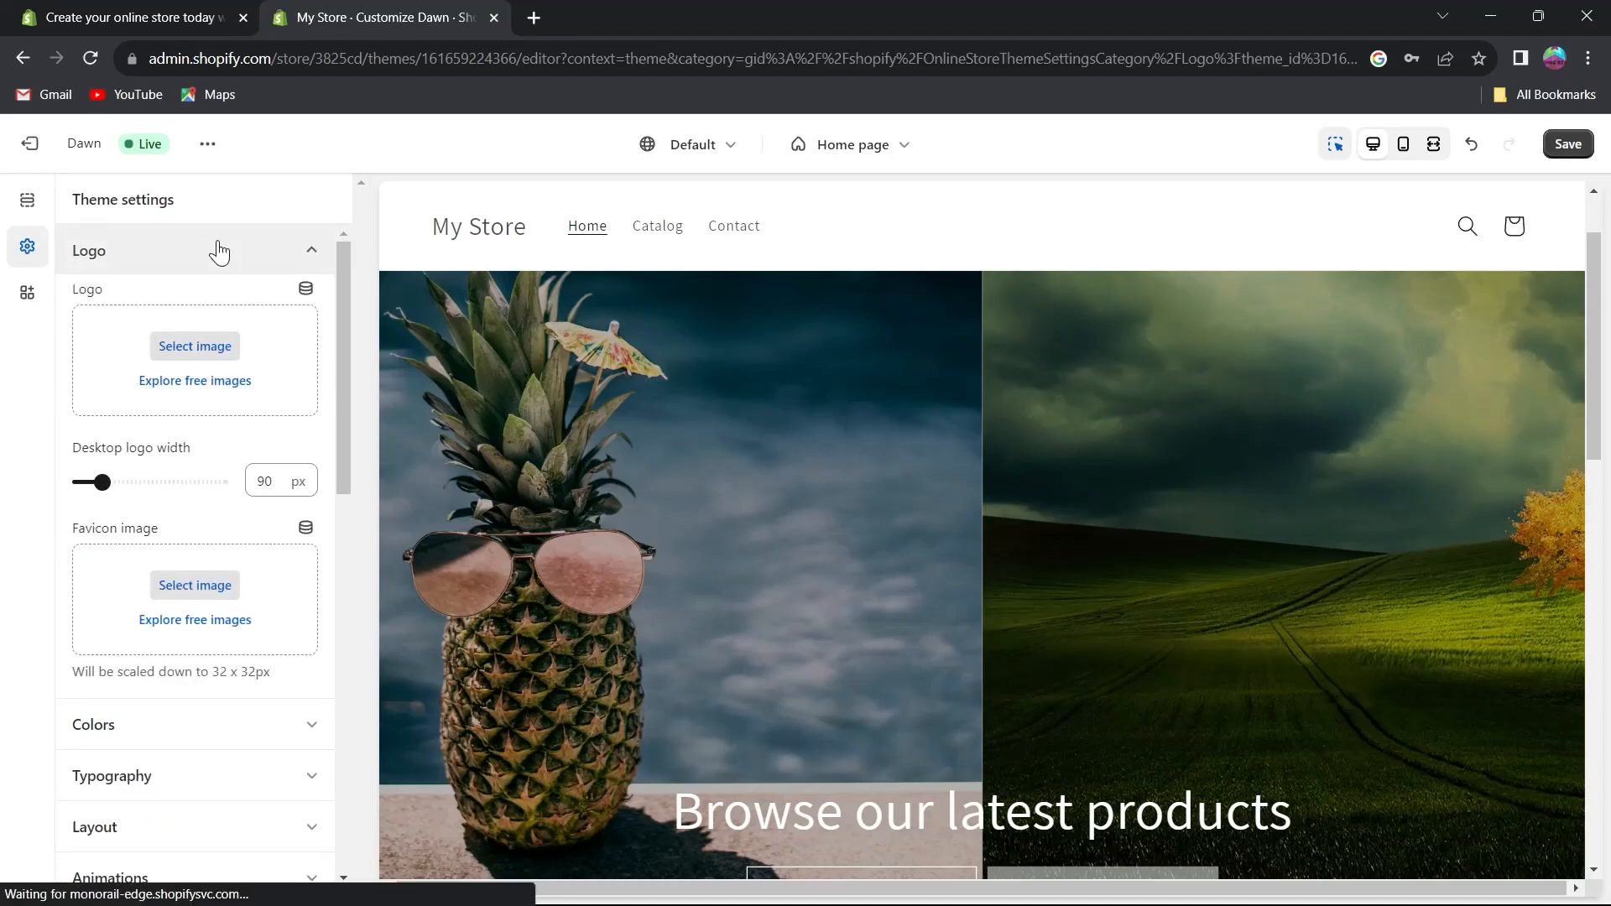
{"action": "left_click", "coordinate": [200, 347]}
{"action": "left_click", "coordinate": [744, 480]}
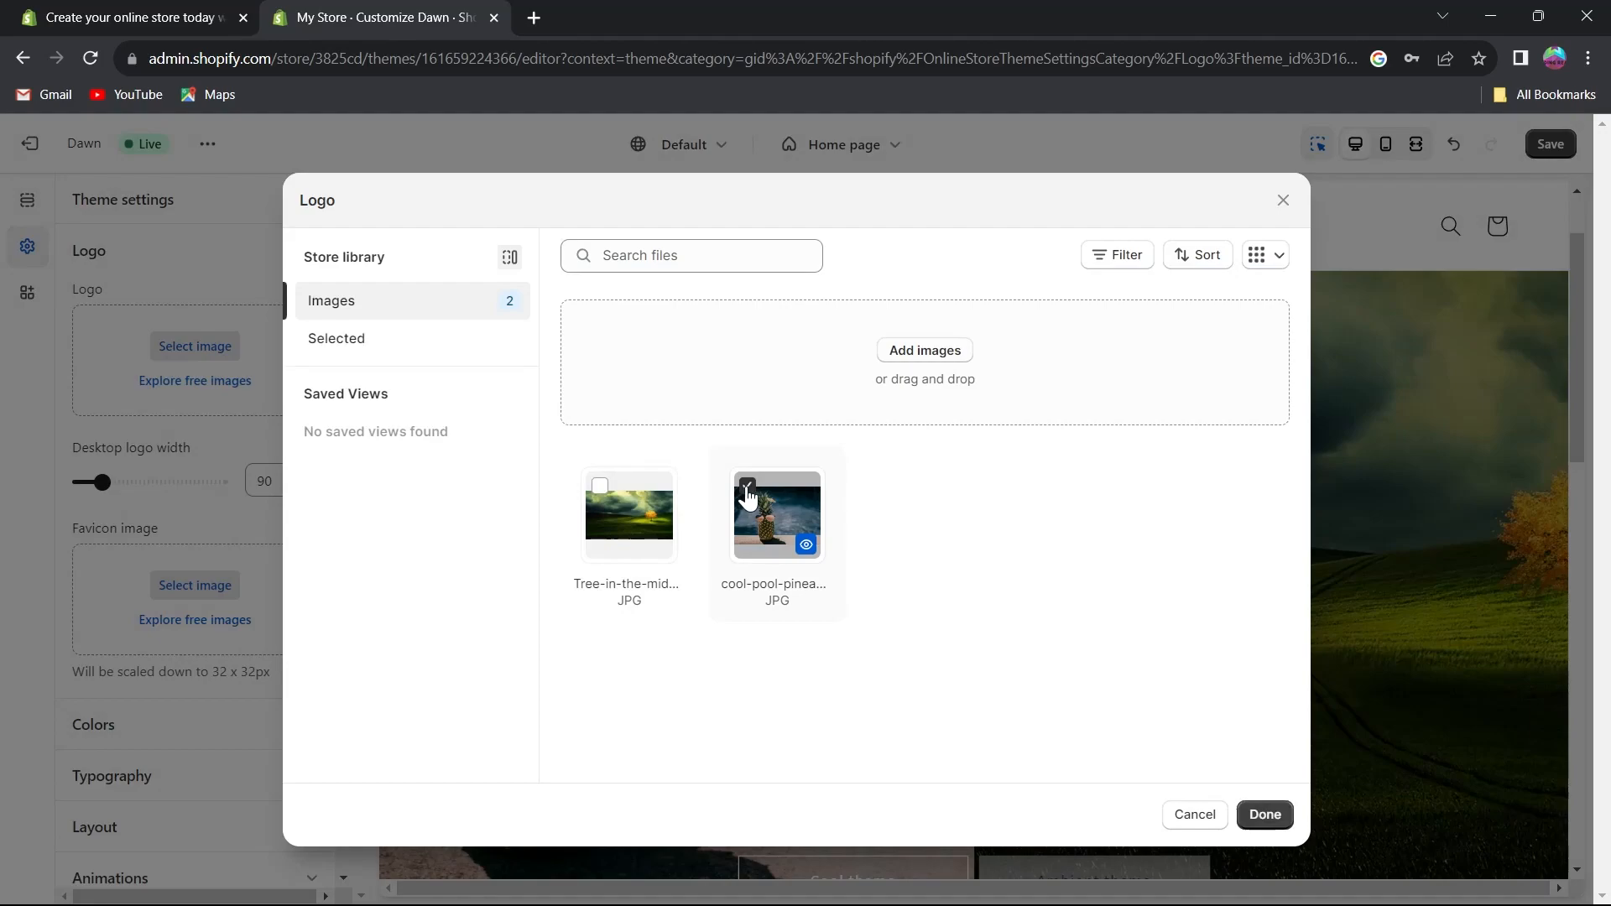
{"action": "left_click", "coordinate": [1265, 814]}
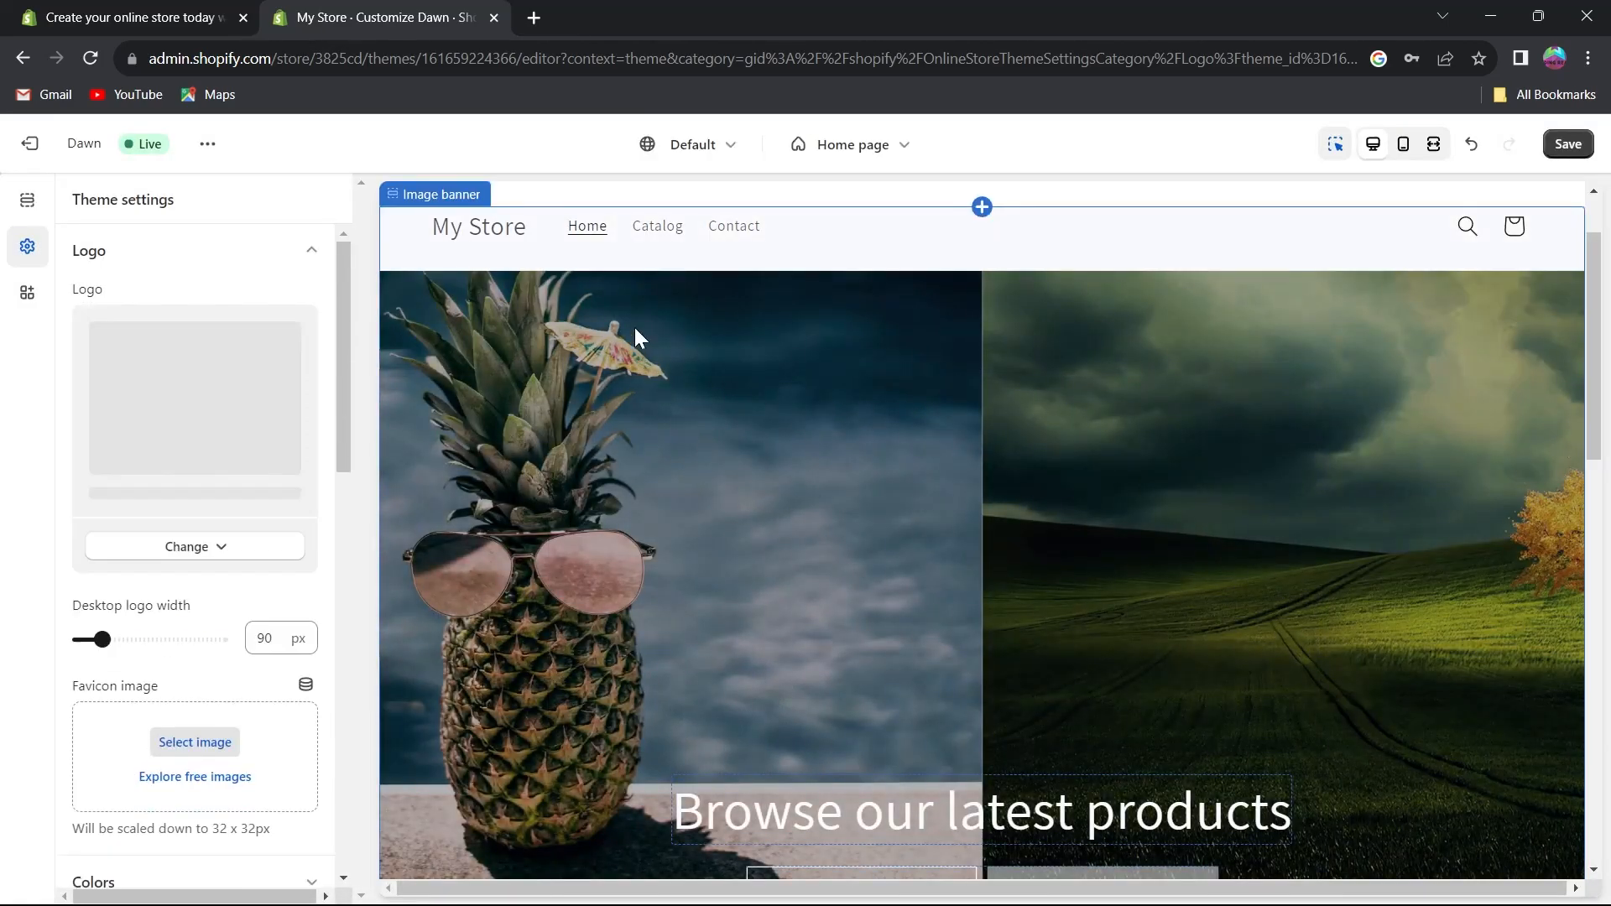
{"action": "scroll", "coordinate": [214, 541], "scroll_direction": "down", "scroll_amount": 3}
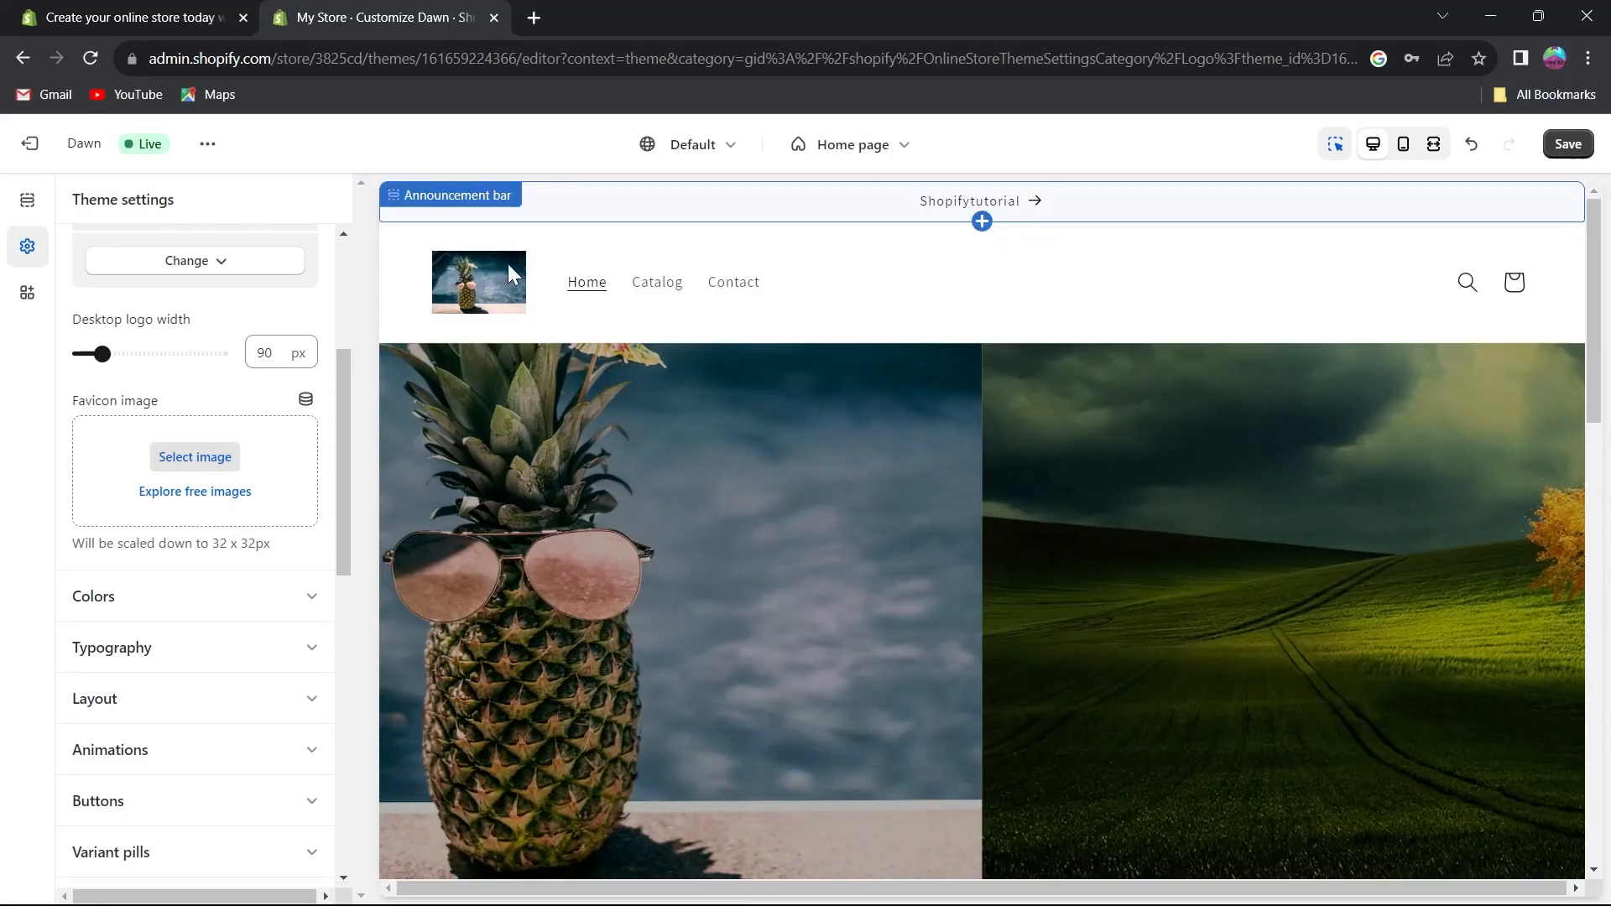
{"action": "scroll", "coordinate": [210, 504], "scroll_direction": "up", "scroll_amount": 4}
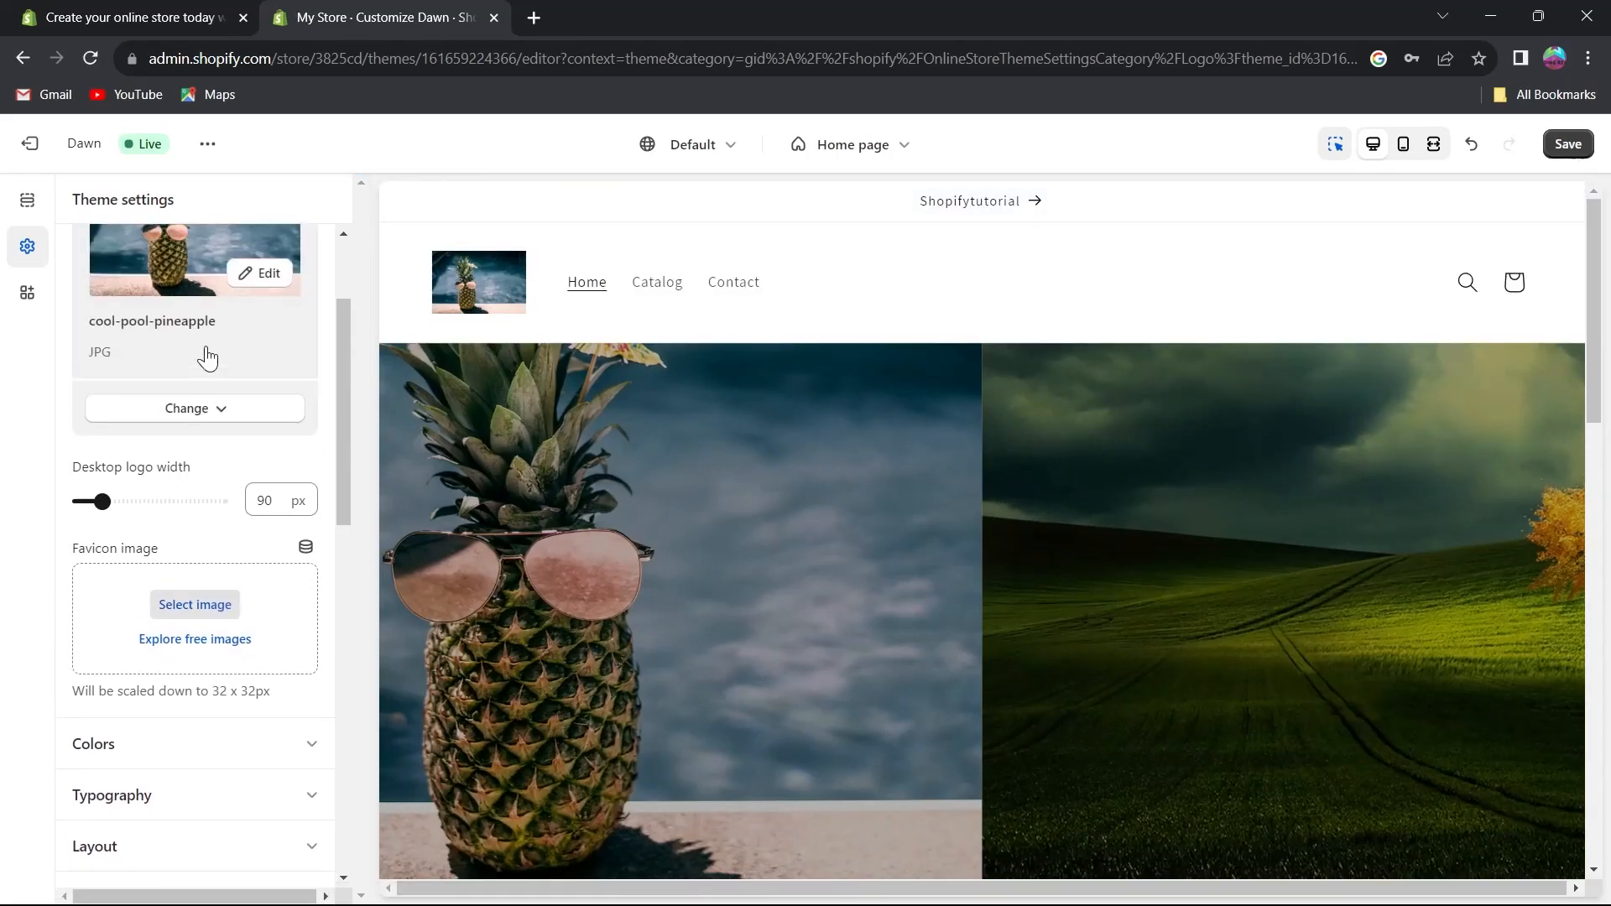
{"action": "left_click", "coordinate": [310, 254]}
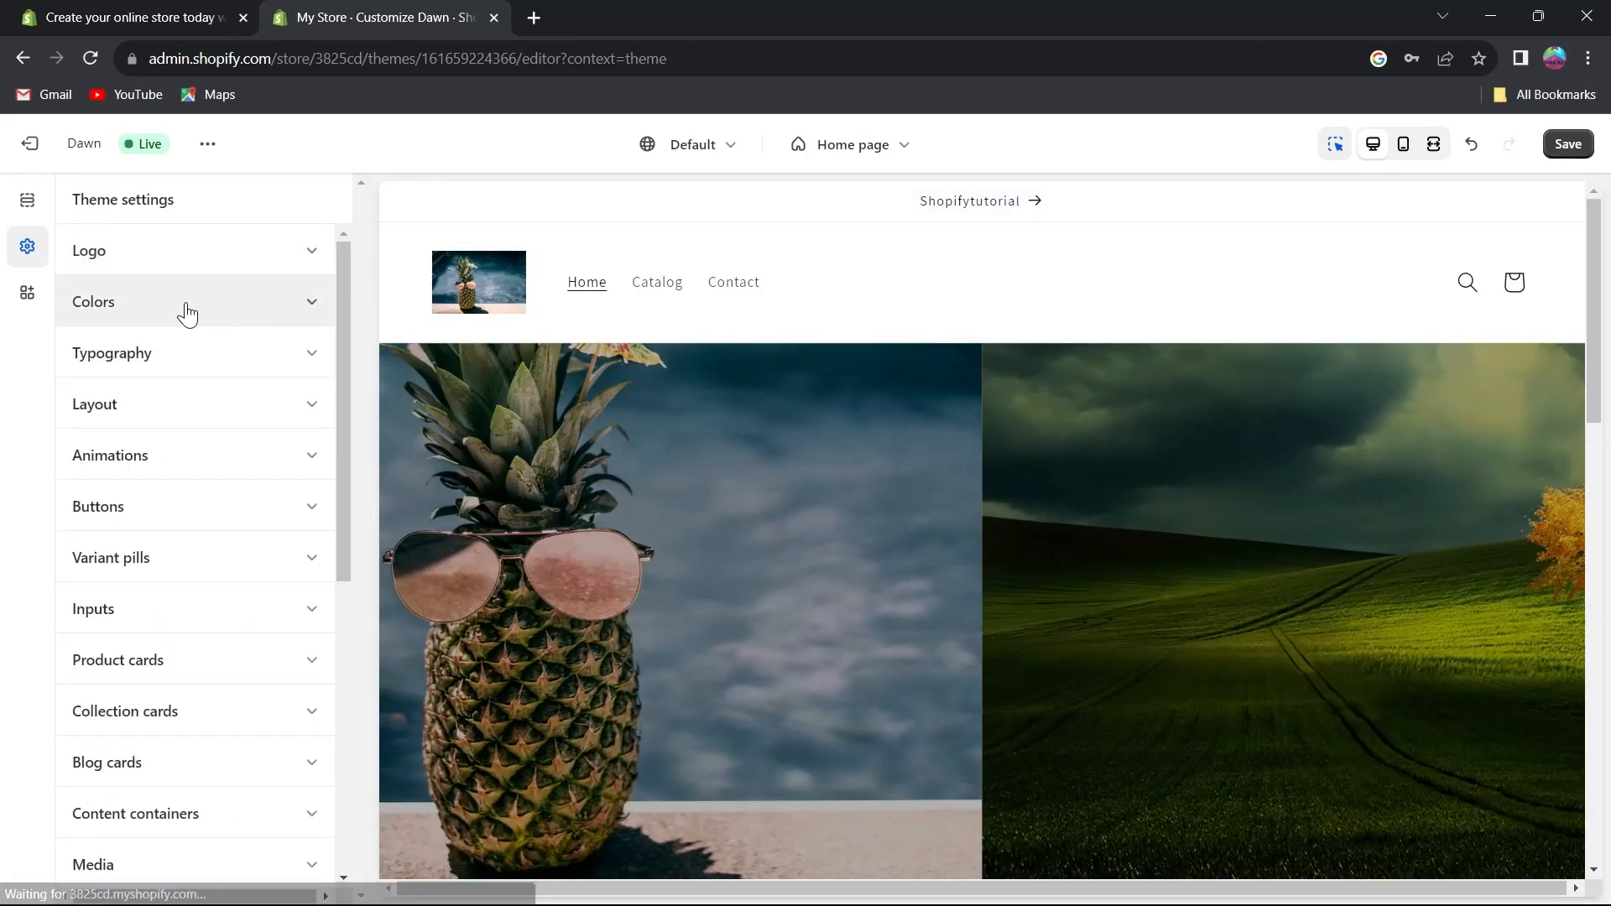
Open the color settings and inspect the colors of Scheme 5.
{"action": "left_click", "coordinate": [183, 312]}
{"action": "scroll", "coordinate": [107, 542], "scroll_direction": "down", "scroll_amount": 2}
{"action": "scroll", "coordinate": [106, 543], "scroll_direction": "up", "scroll_amount": 2}
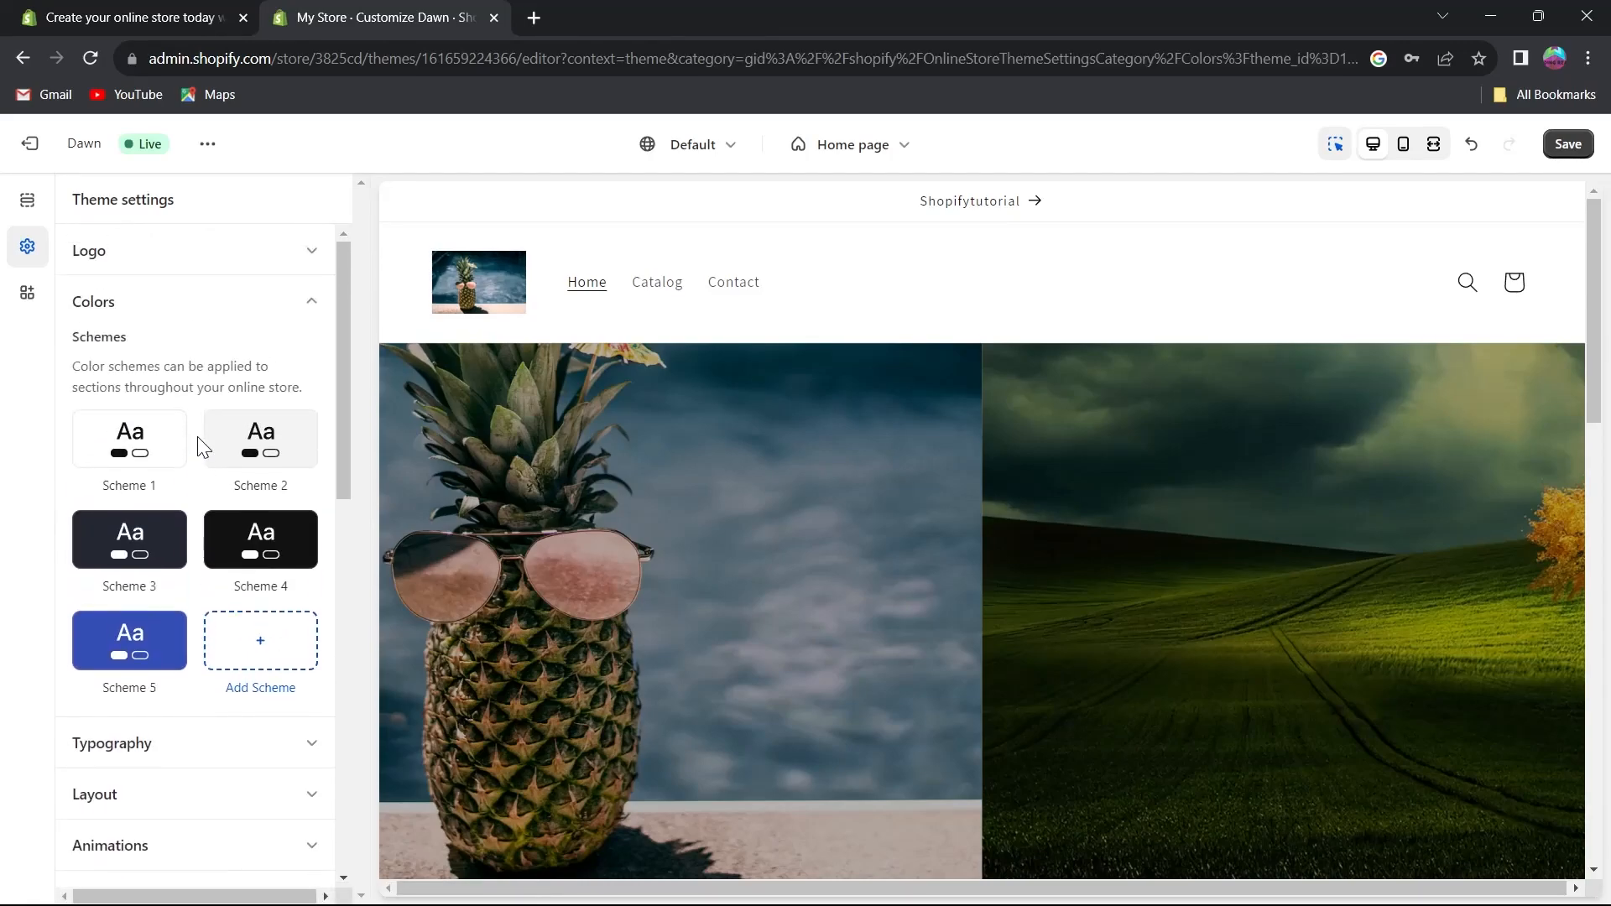
{"action": "left_click", "coordinate": [151, 637]}
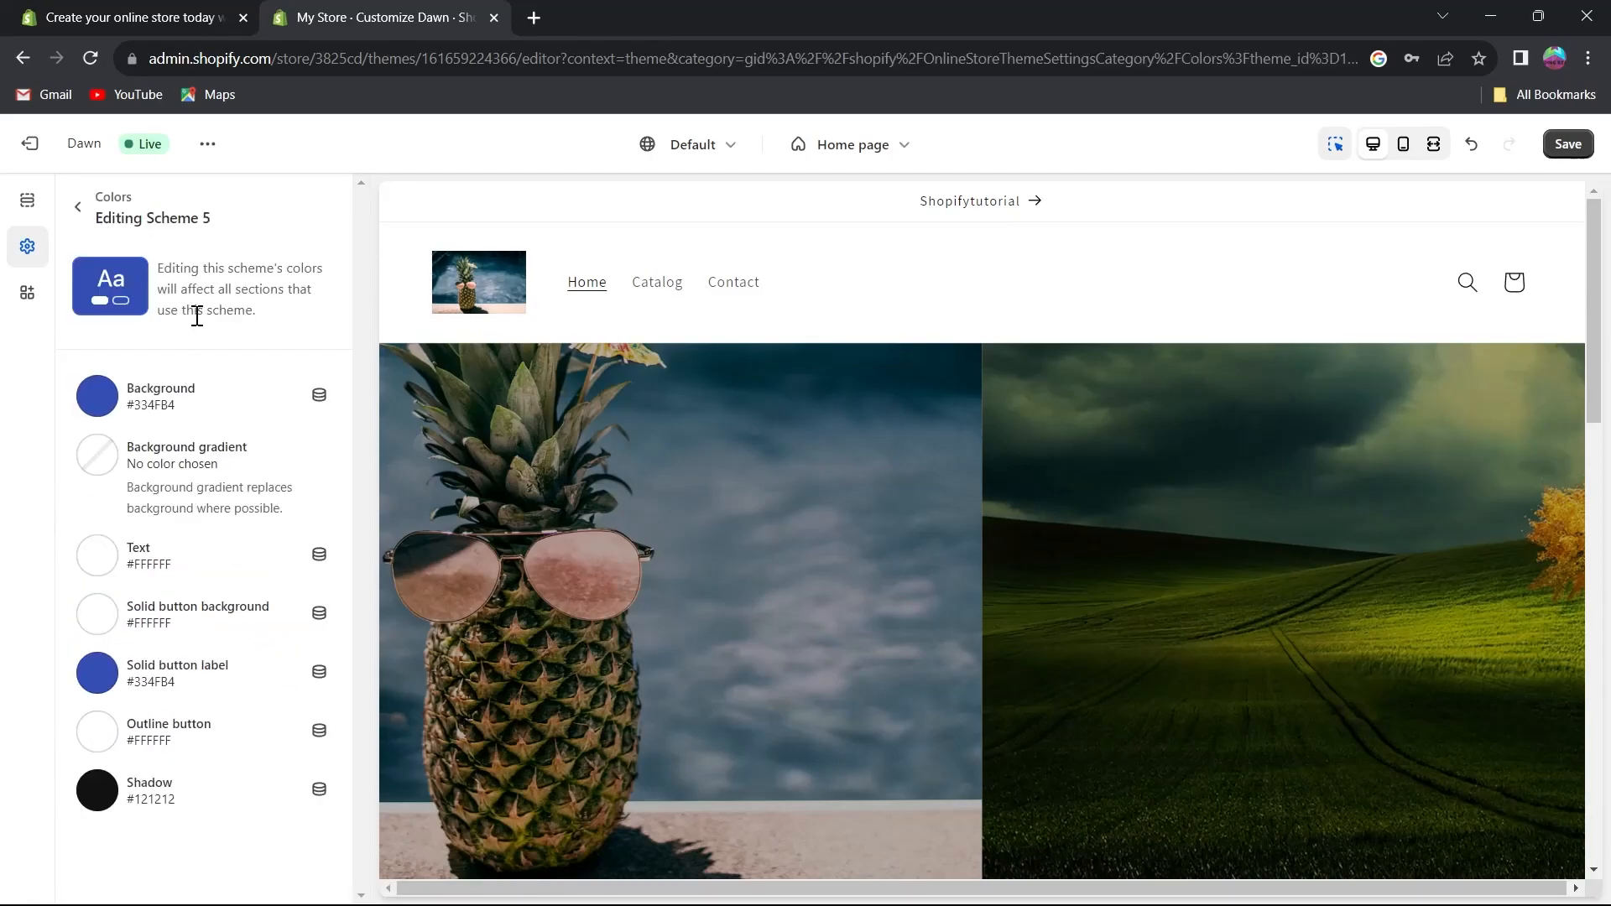
{"action": "left_click", "coordinate": [77, 206]}
Change the headings font in Typography to Anonymous Pro.
{"action": "left_click", "coordinate": [174, 354]}
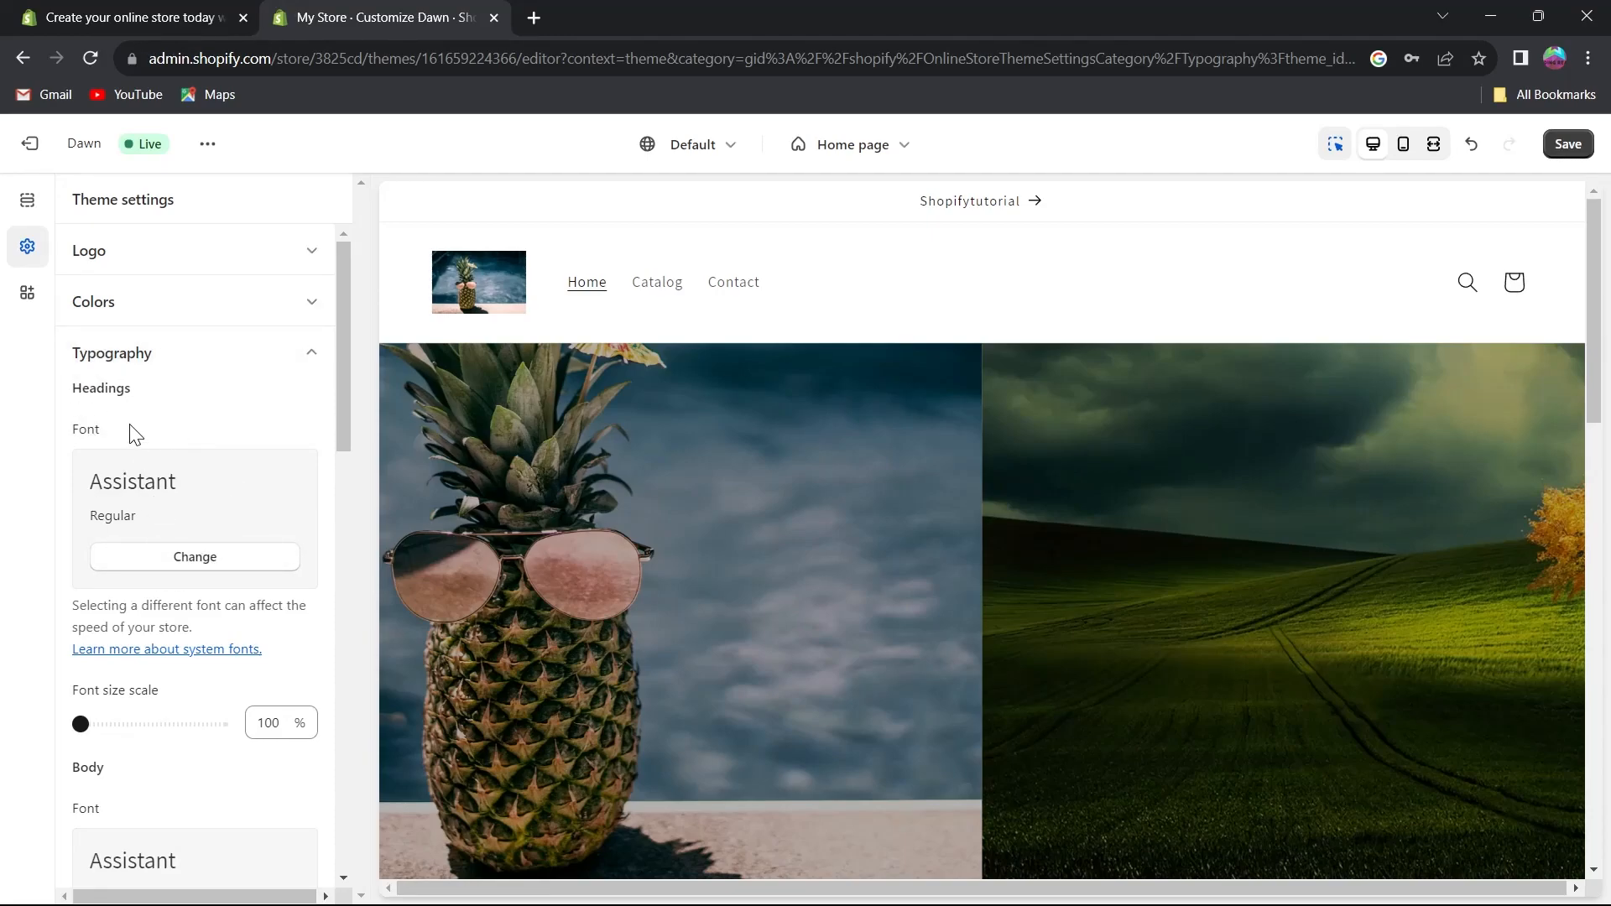
{"action": "left_click", "coordinate": [197, 560]}
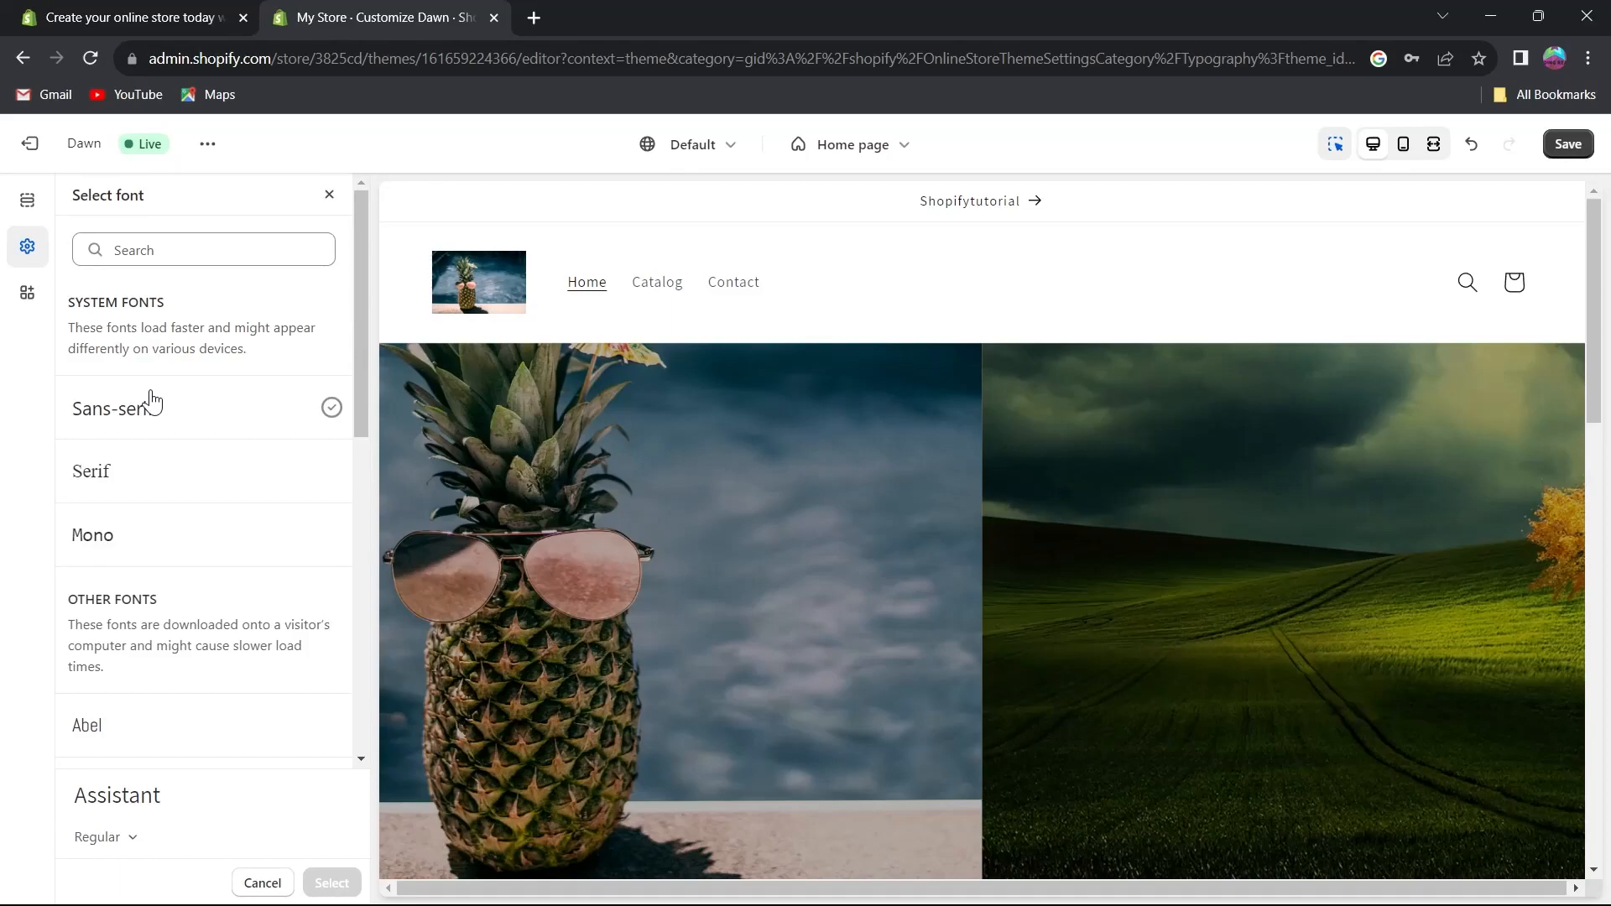
{"action": "scroll", "coordinate": [202, 587], "scroll_direction": "down", "scroll_amount": 3}
{"action": "left_click", "coordinate": [191, 440]}
{"action": "scroll", "coordinate": [195, 503], "scroll_direction": "down", "scroll_amount": 2}
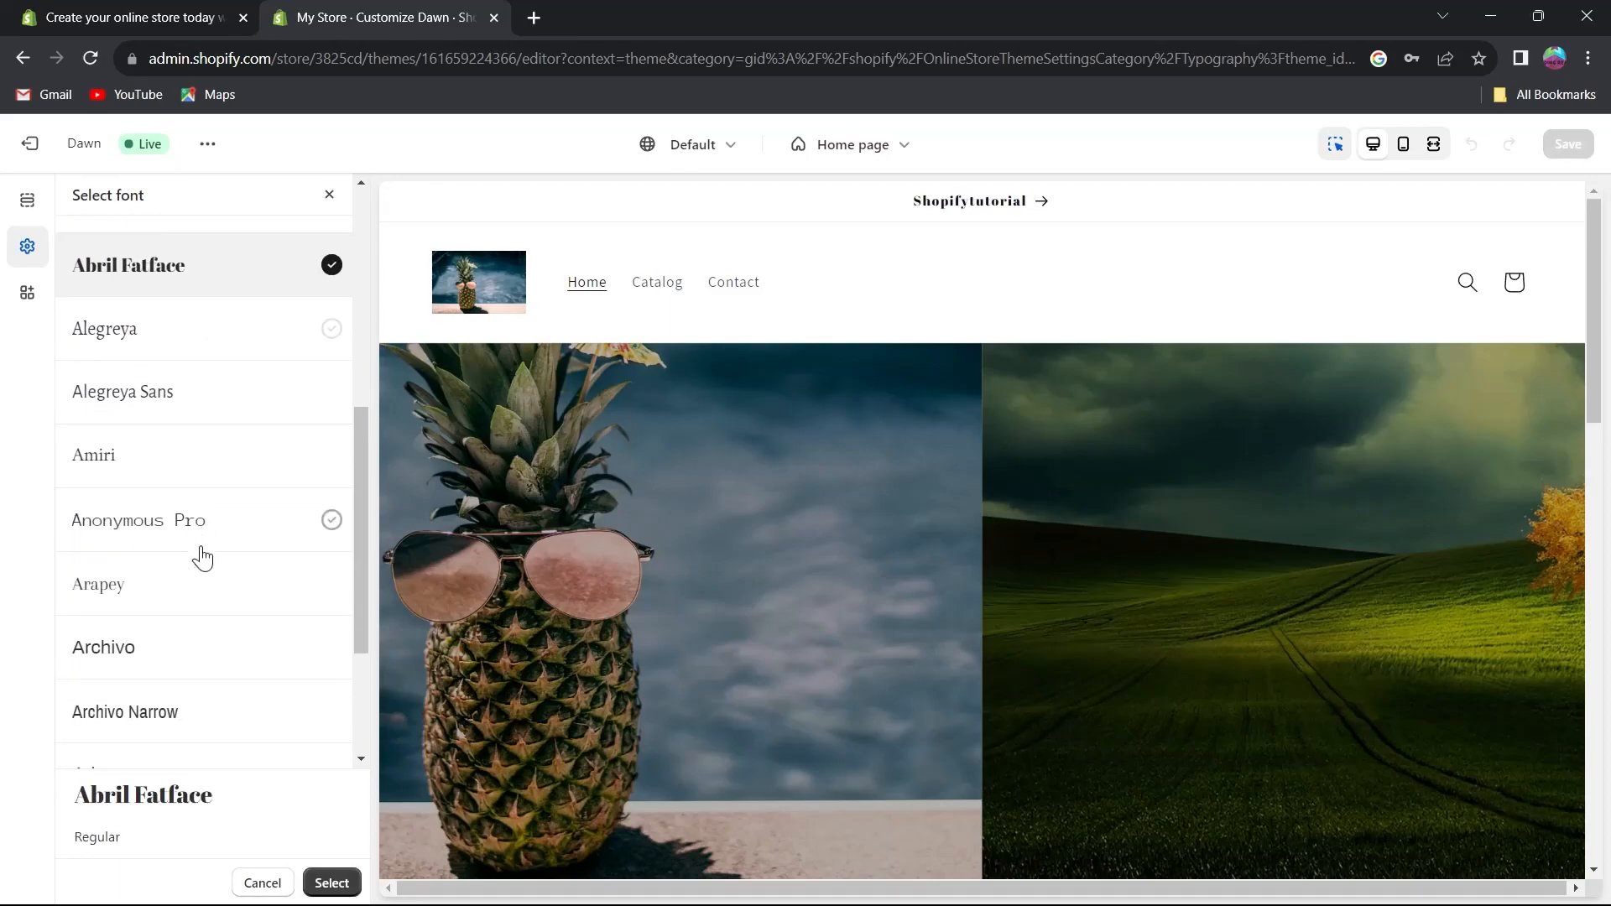
{"action": "left_click", "coordinate": [160, 526]}
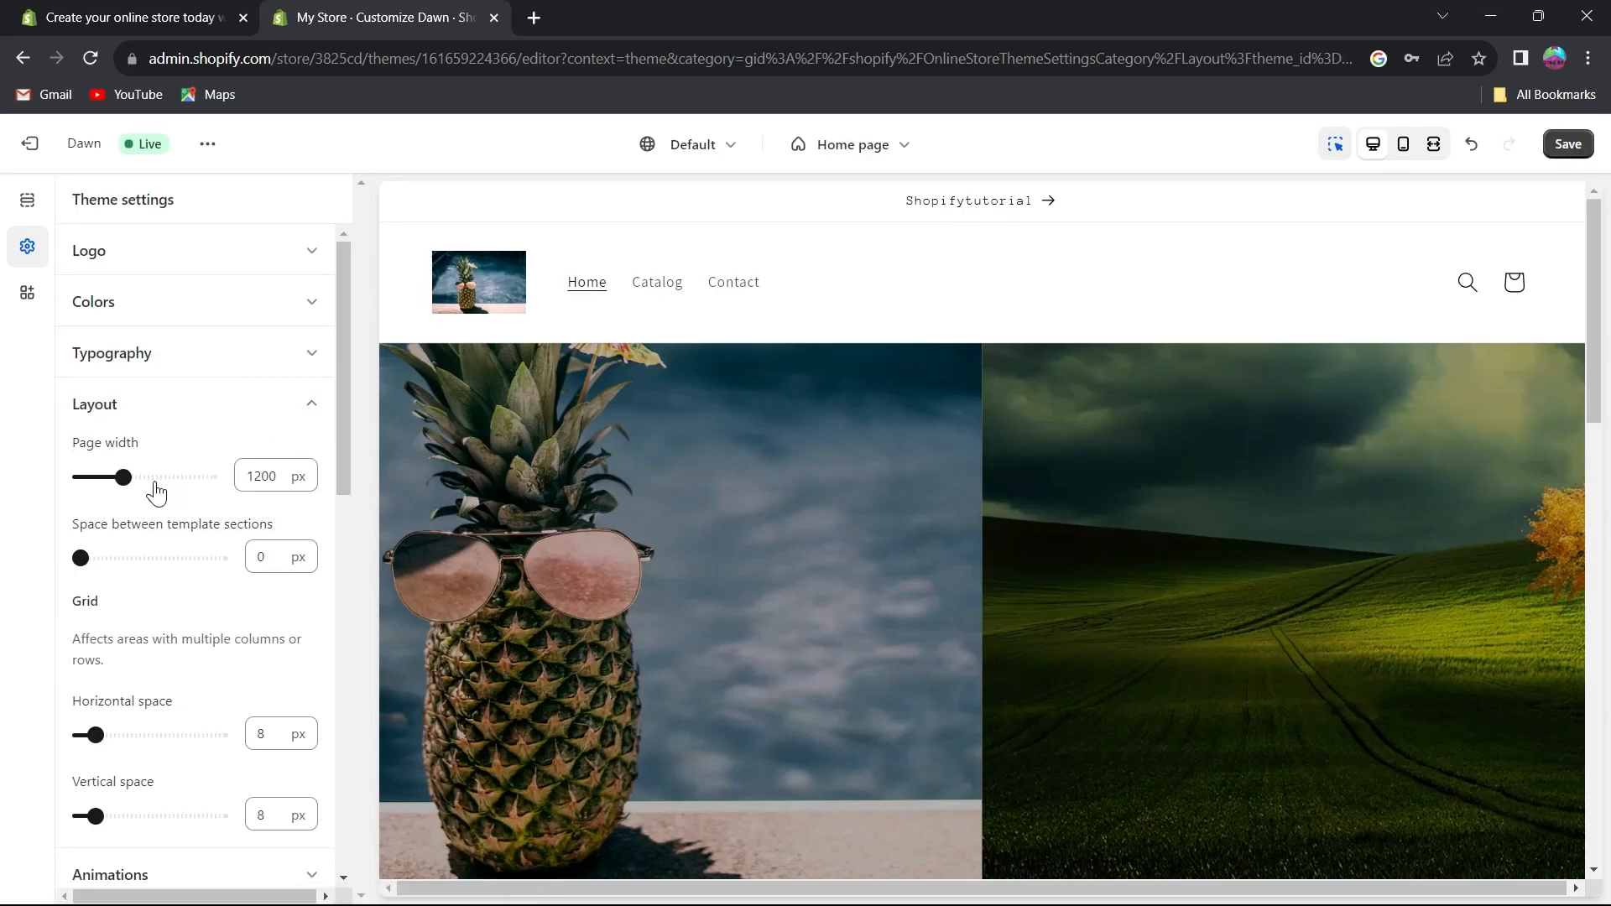
Review the Layout settings for page width and grid spacing.
{"action": "scroll", "coordinate": [158, 482], "scroll_direction": "down", "scroll_amount": 1}
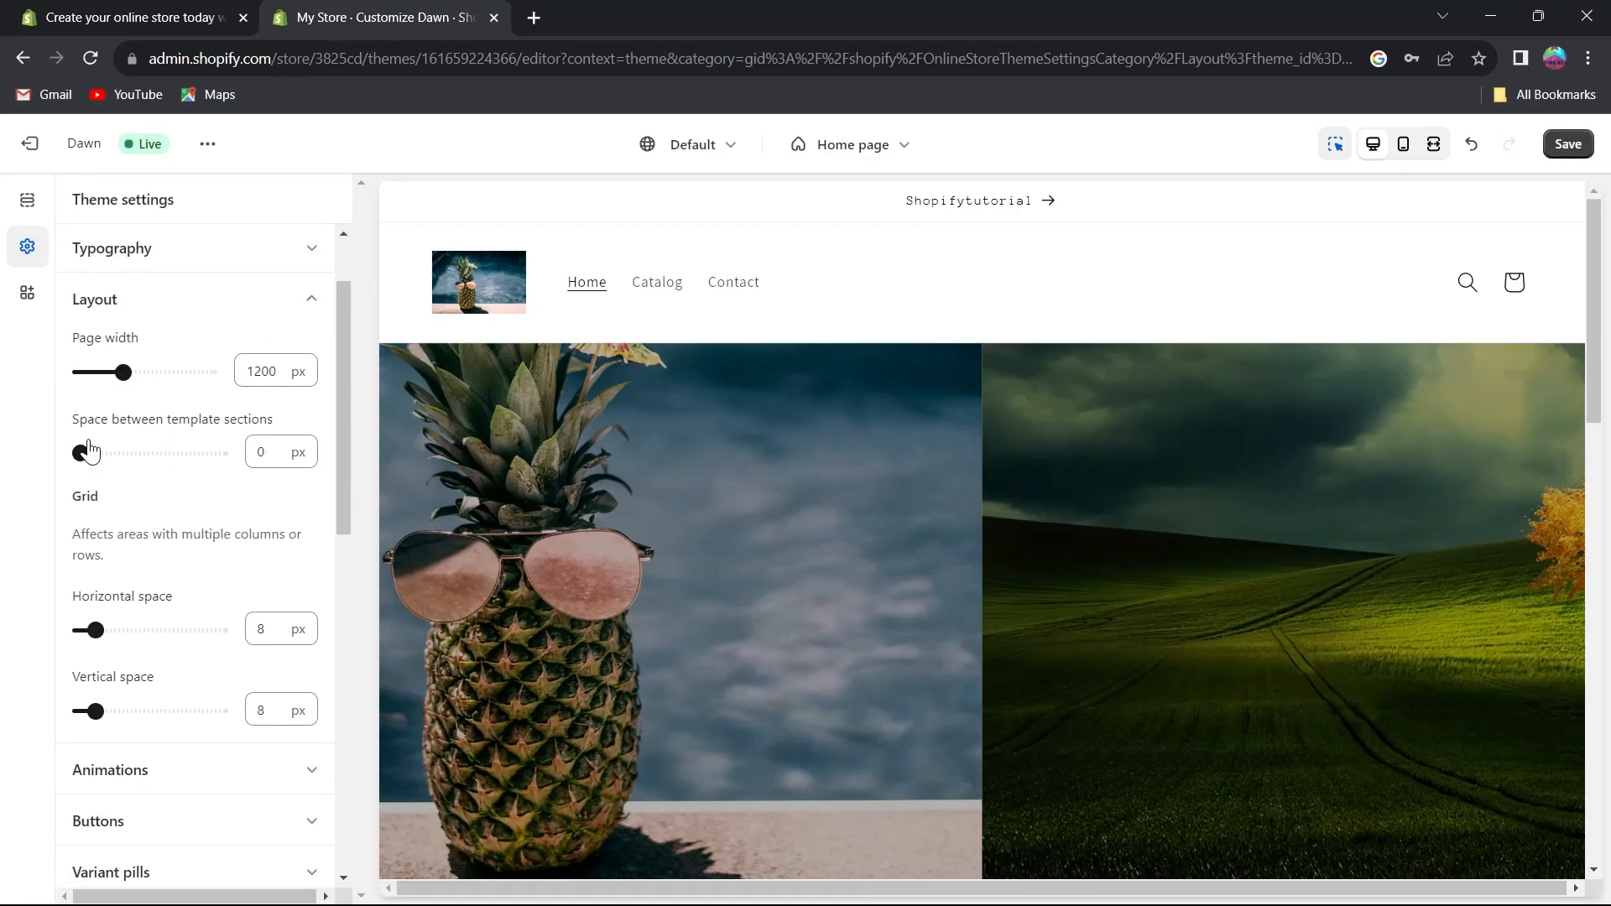
{"action": "scroll", "coordinate": [109, 453], "scroll_direction": "down", "scroll_amount": 2}
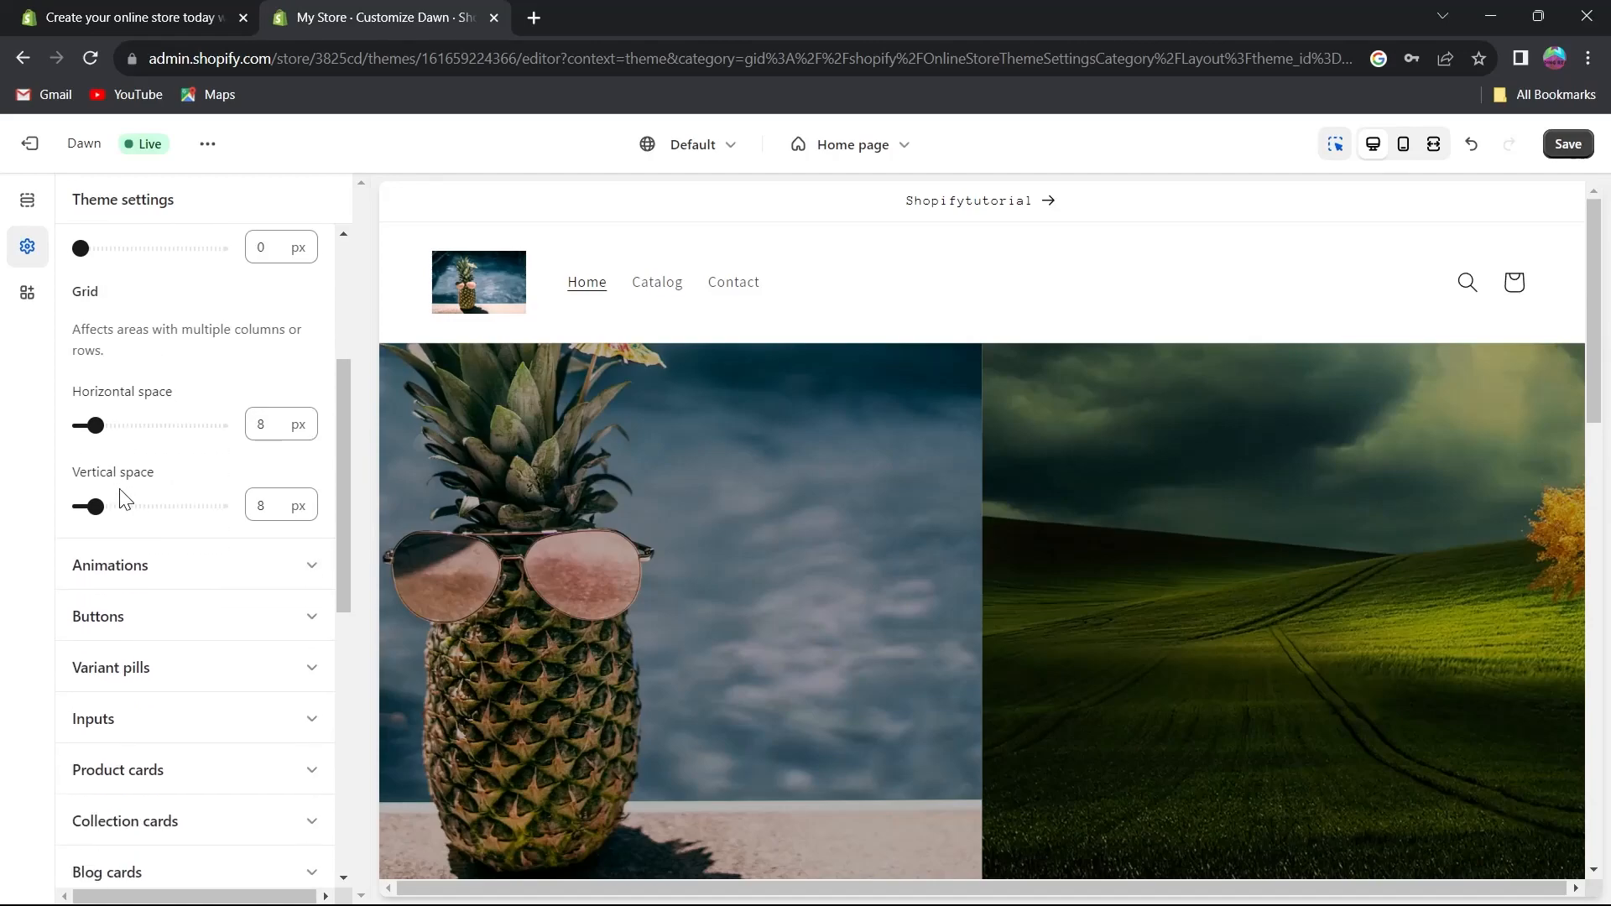
{"action": "scroll", "coordinate": [117, 475], "scroll_direction": "up", "scroll_amount": 3}
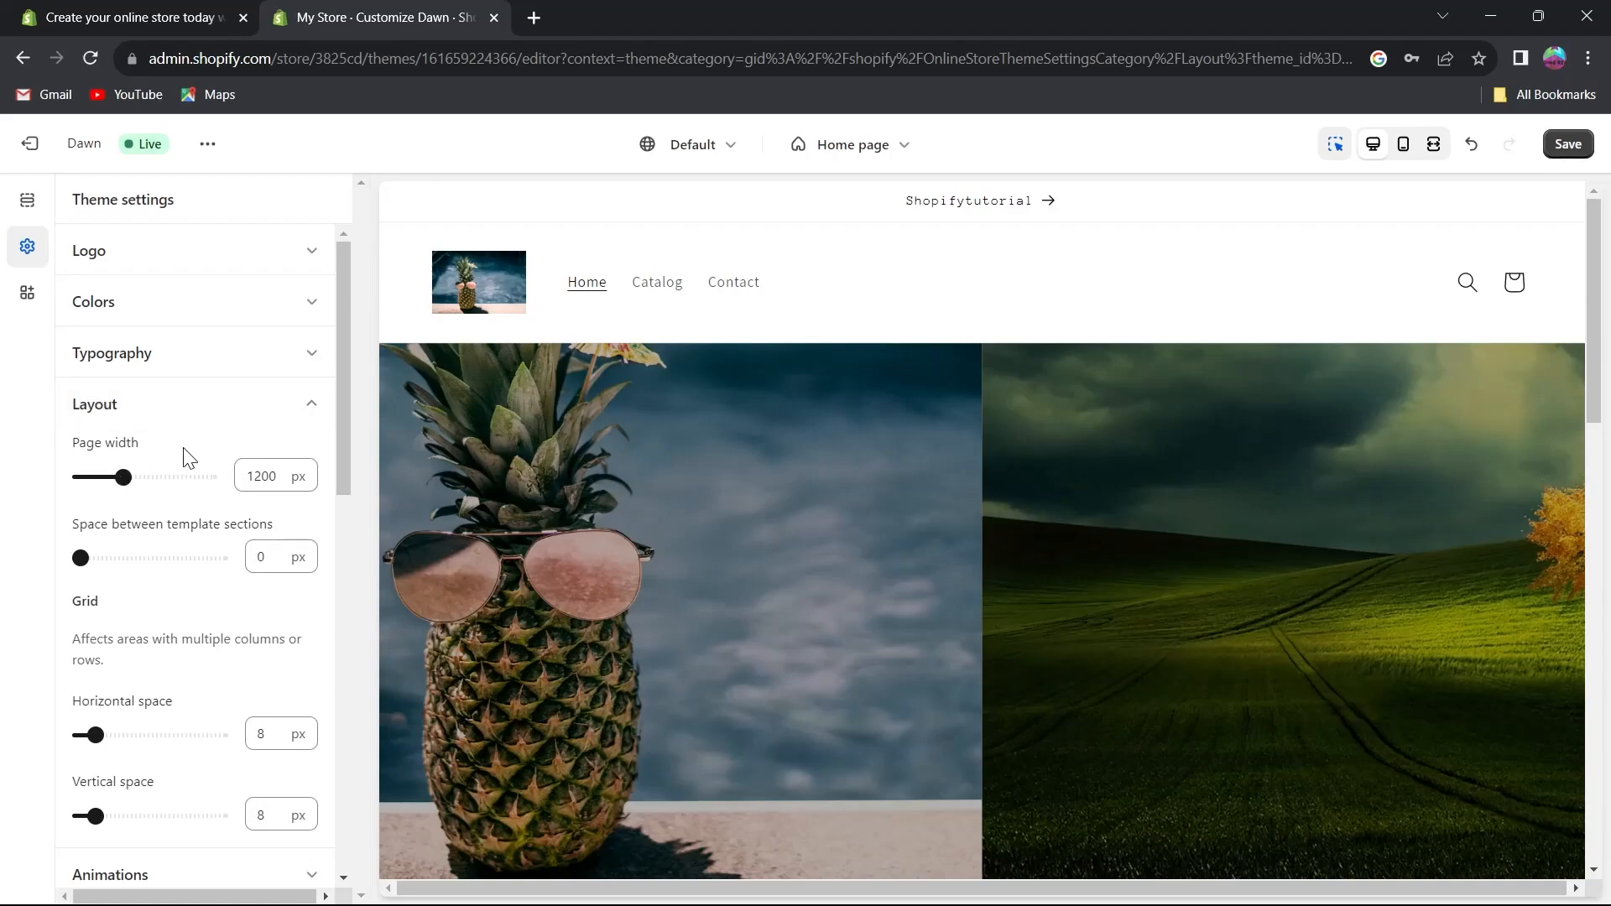
{"action": "left_click", "coordinate": [255, 406]}
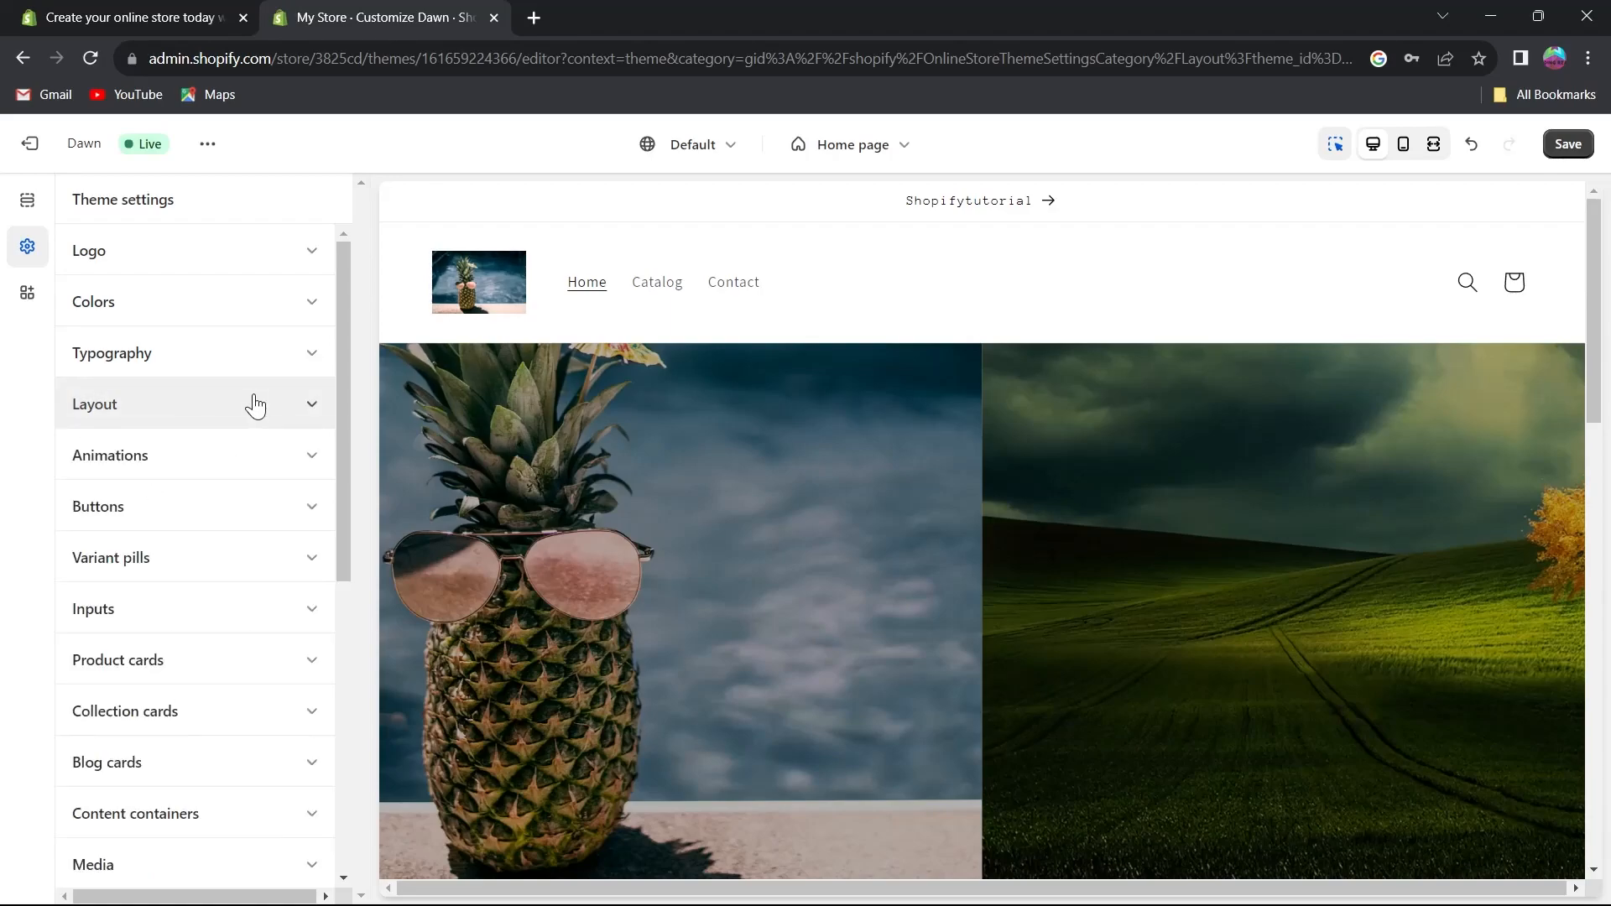
Set the animation hover effect to 3D lift.
{"action": "left_click", "coordinate": [168, 457]}
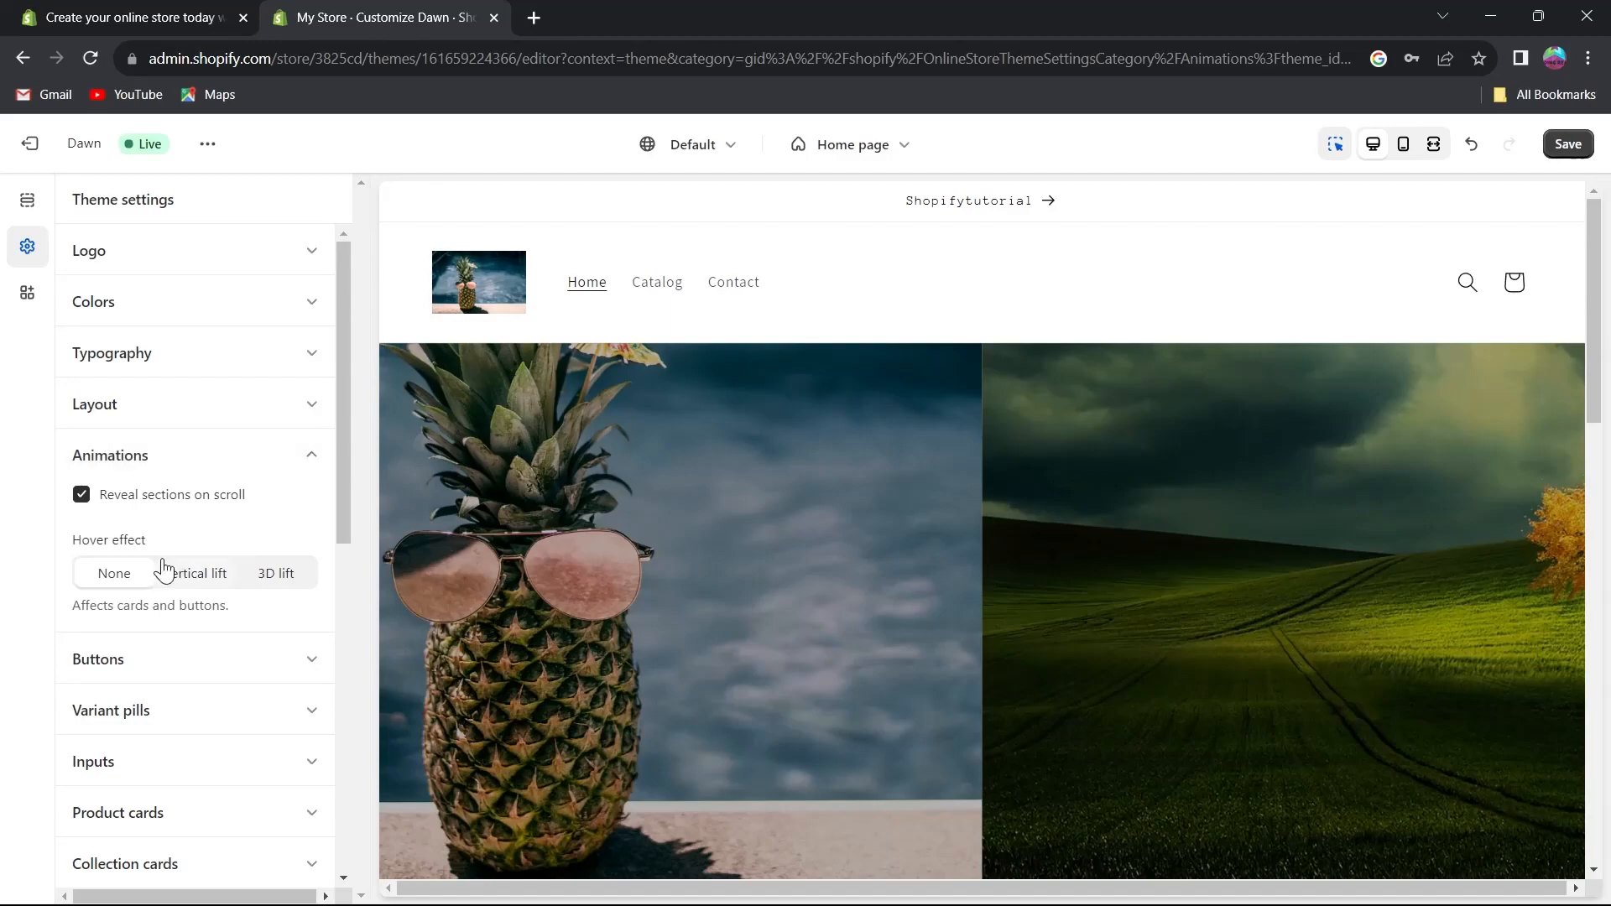
{"action": "left_click", "coordinate": [205, 577]}
{"action": "left_click", "coordinate": [274, 587]}
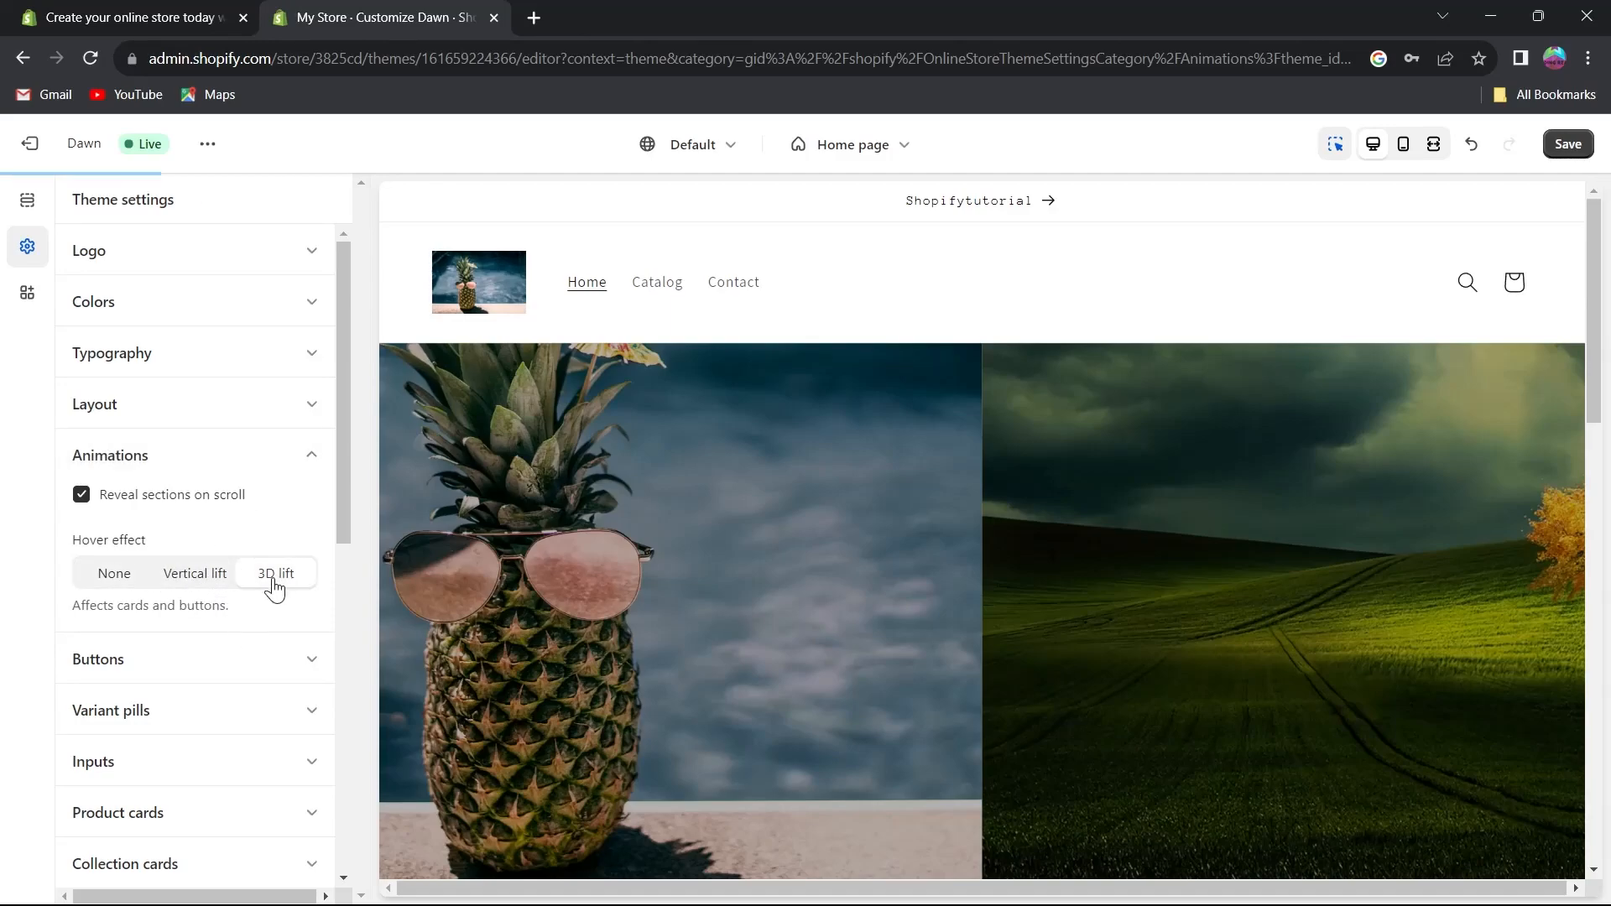
{"action": "left_click", "coordinate": [208, 583]}
{"action": "scroll", "coordinate": [671, 489], "scroll_direction": "down", "scroll_amount": 4}
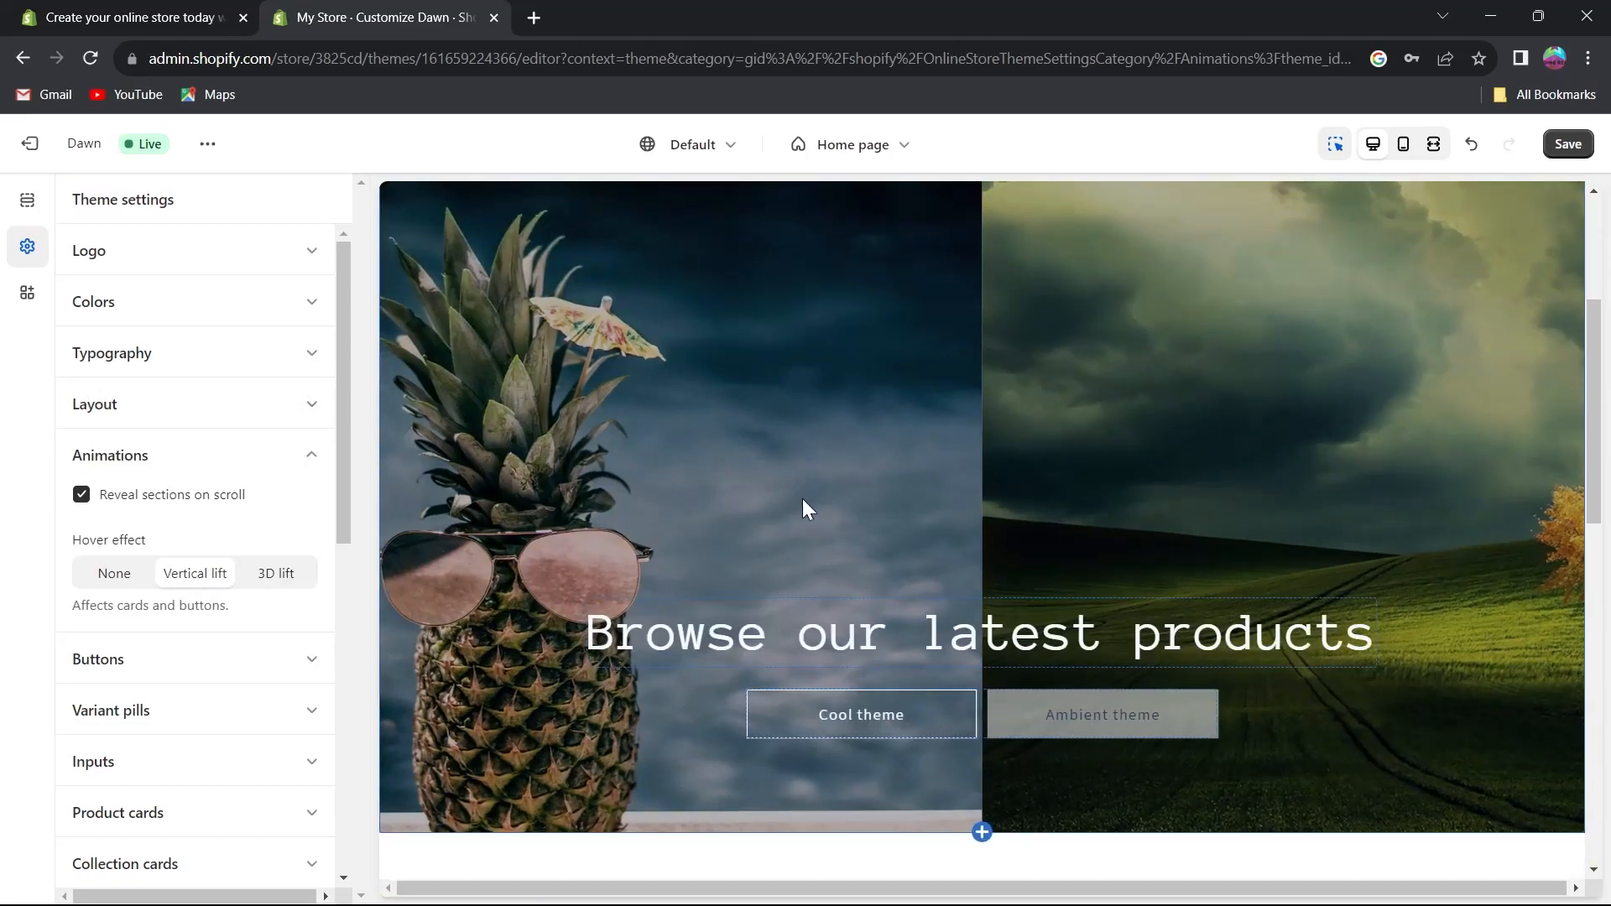
{"action": "scroll", "coordinate": [1180, 449], "scroll_direction": "up", "scroll_amount": 4}
{"action": "left_click", "coordinate": [270, 574]}
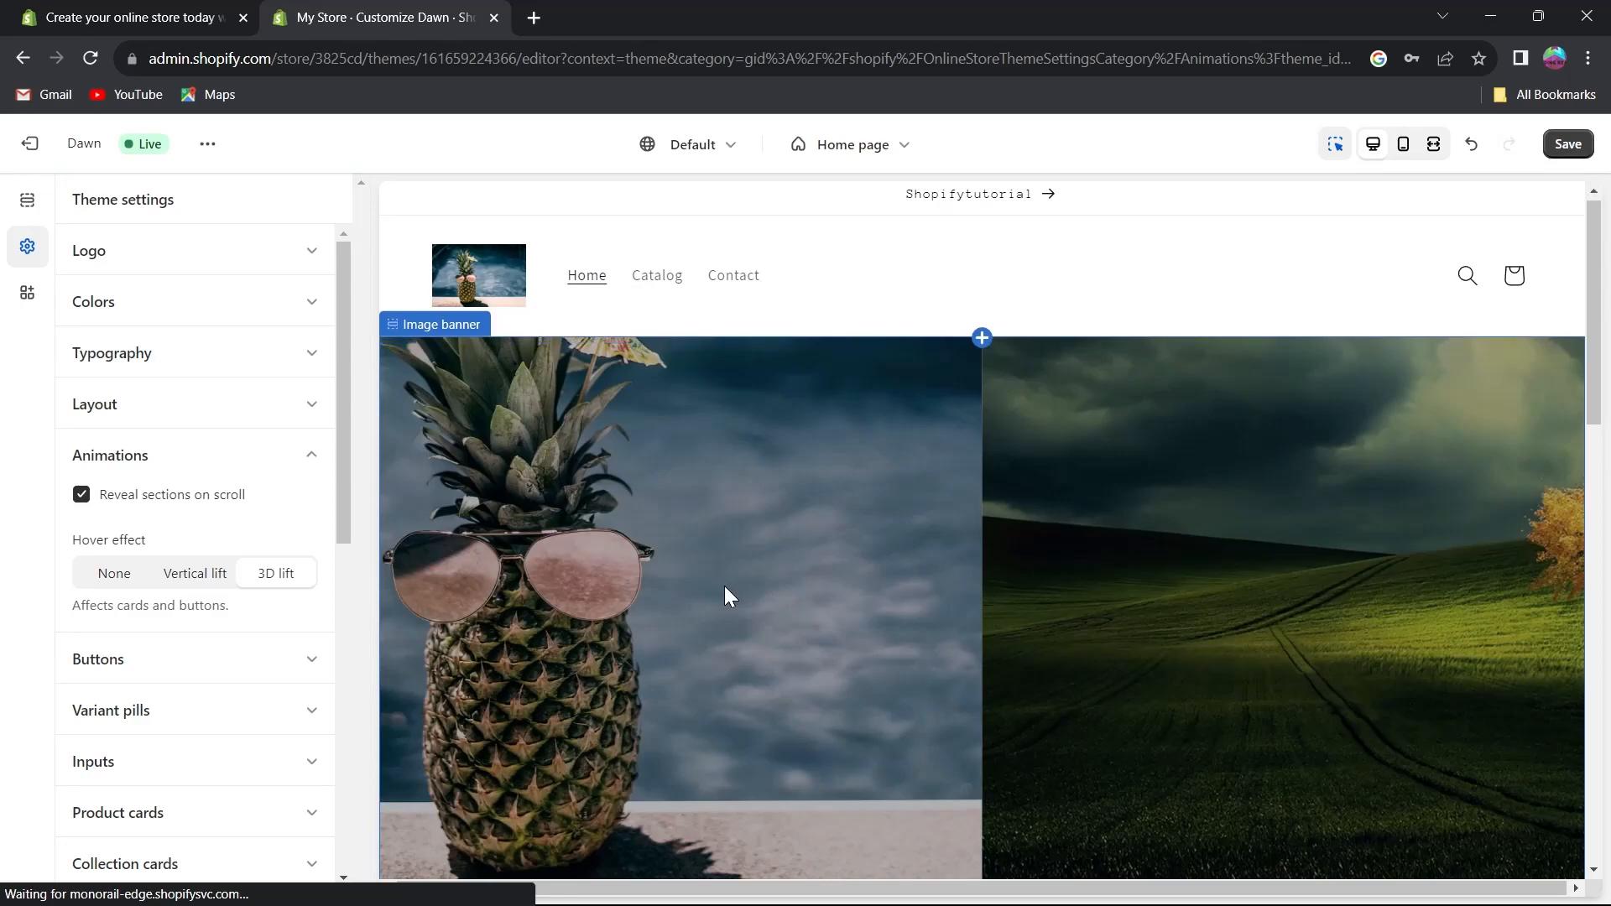
{"action": "scroll", "coordinate": [724, 586], "scroll_direction": "down", "scroll_amount": 3}
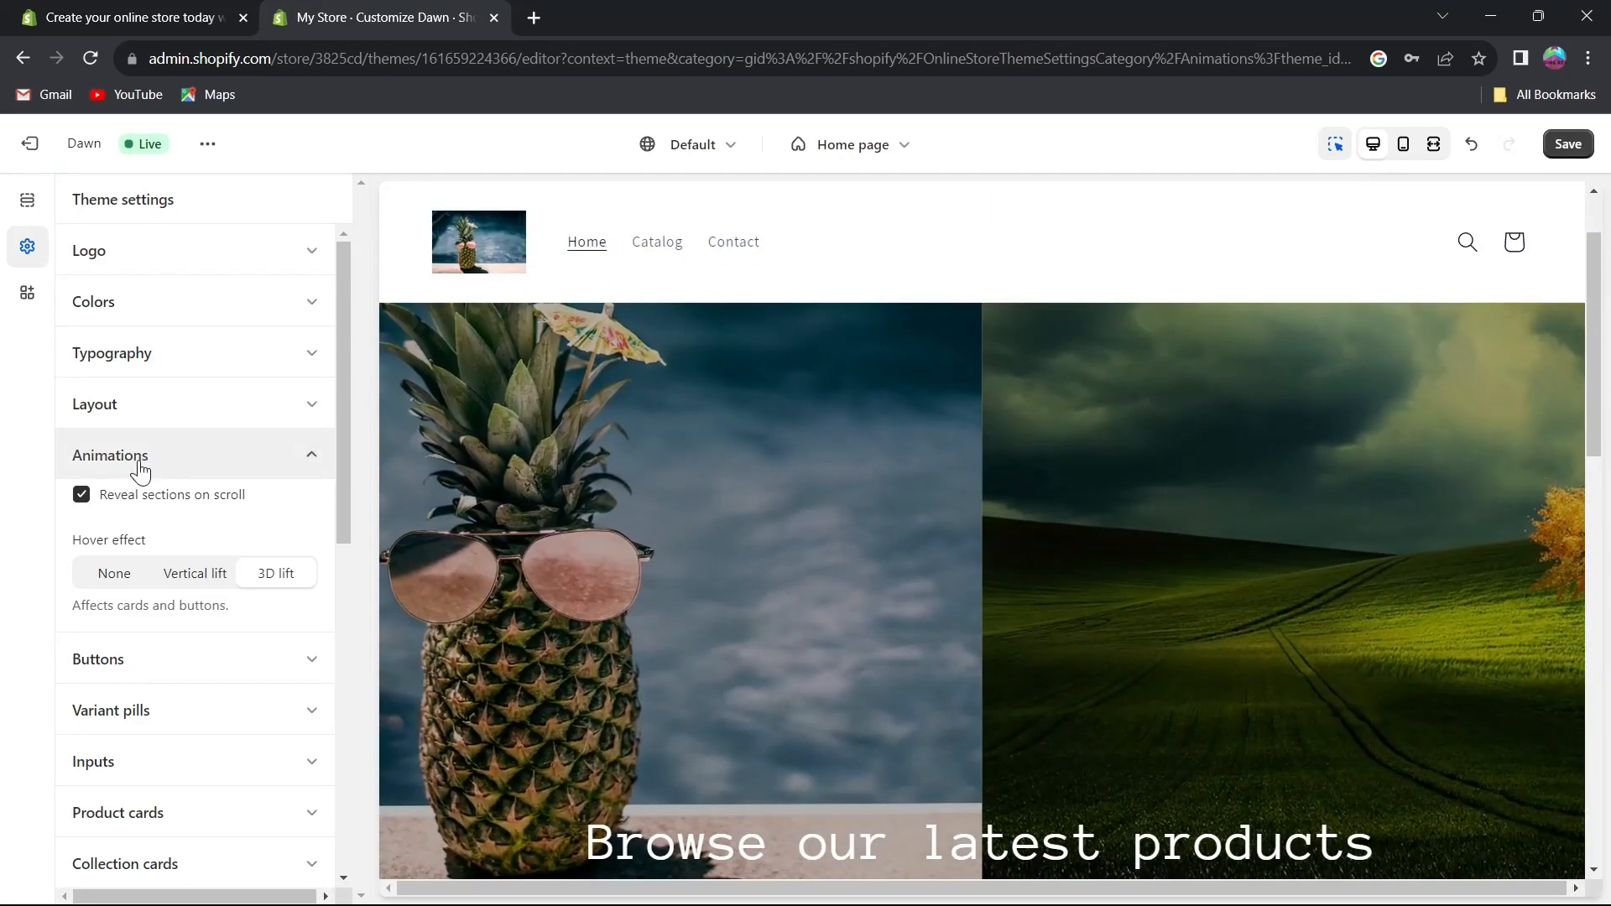
Open the Buttons settings and set the button border thickness to 3 px.
{"action": "left_click", "coordinate": [138, 468]}
{"action": "left_click", "coordinate": [188, 503]}
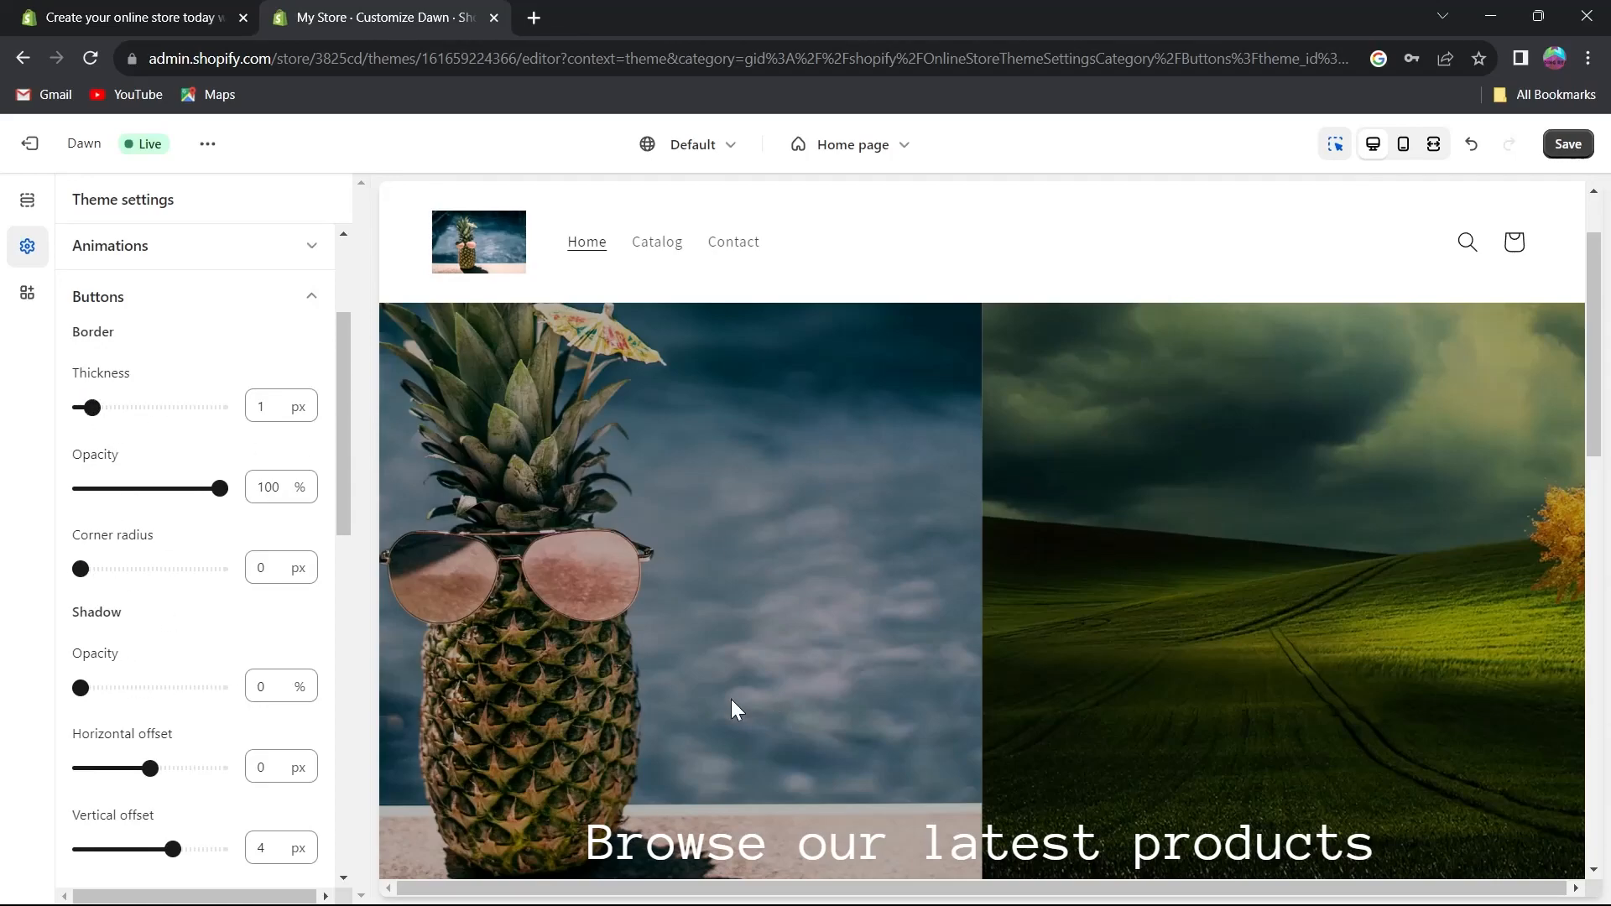
{"action": "scroll", "coordinate": [893, 714], "scroll_direction": "down", "scroll_amount": 3}
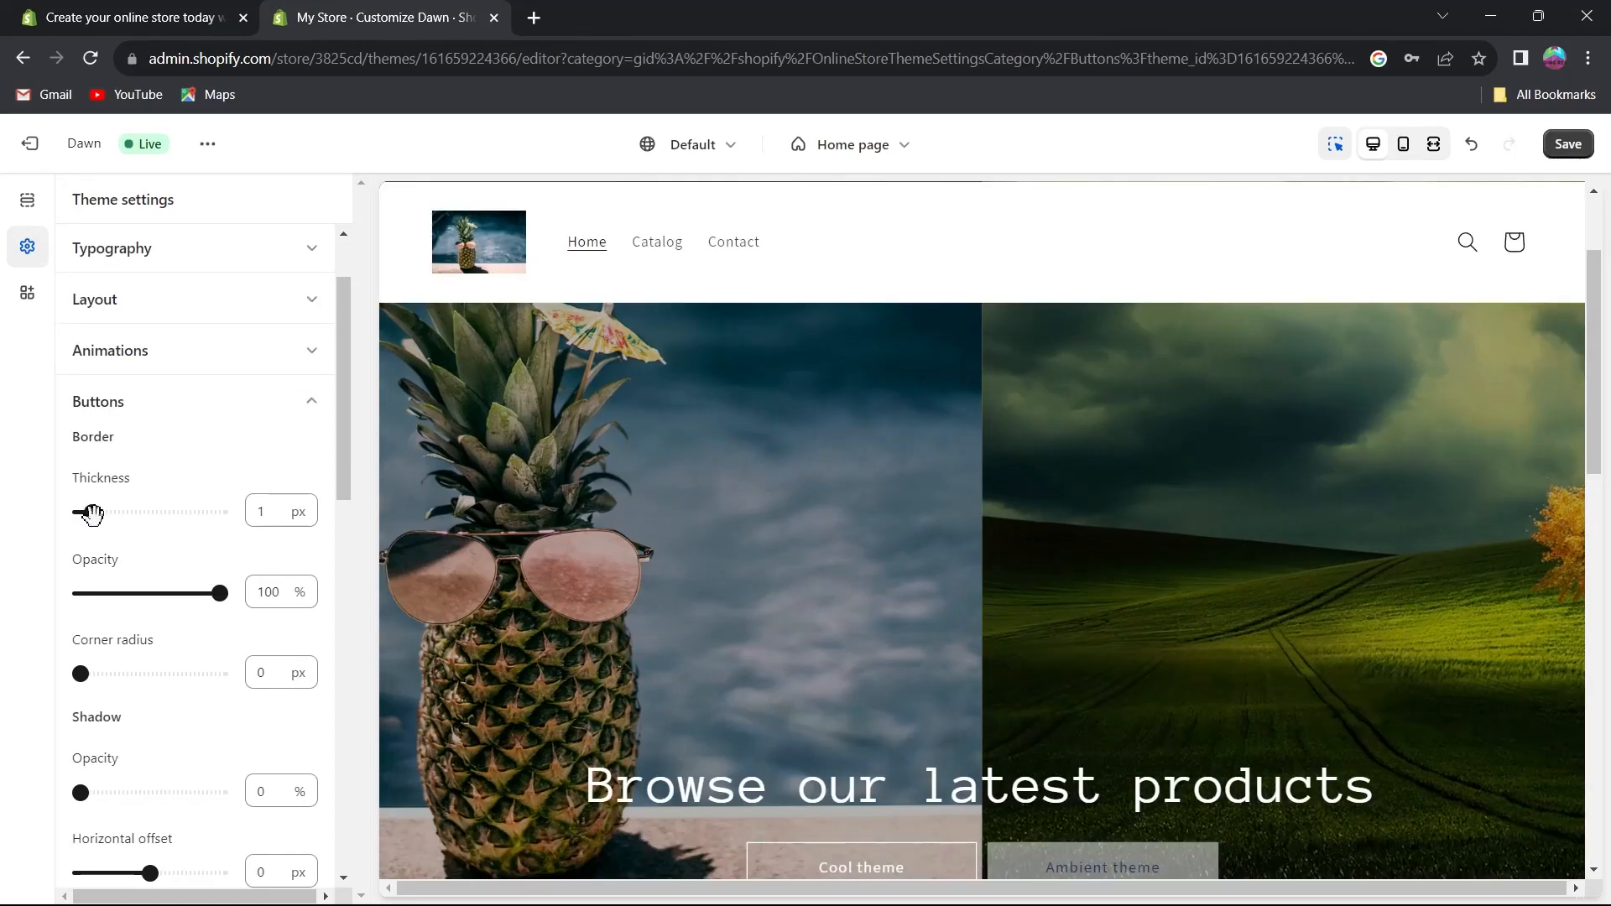
{"action": "mouse_move", "coordinate": [92, 514]}
{"action": "left_mouse_down"}
{"action": "mouse_move", "coordinate": [128, 514]}
{"action": "mouse_move", "coordinate": [99, 508]}
{"action": "mouse_move", "coordinate": [115, 510]}
{"action": "left_mouse_up"}
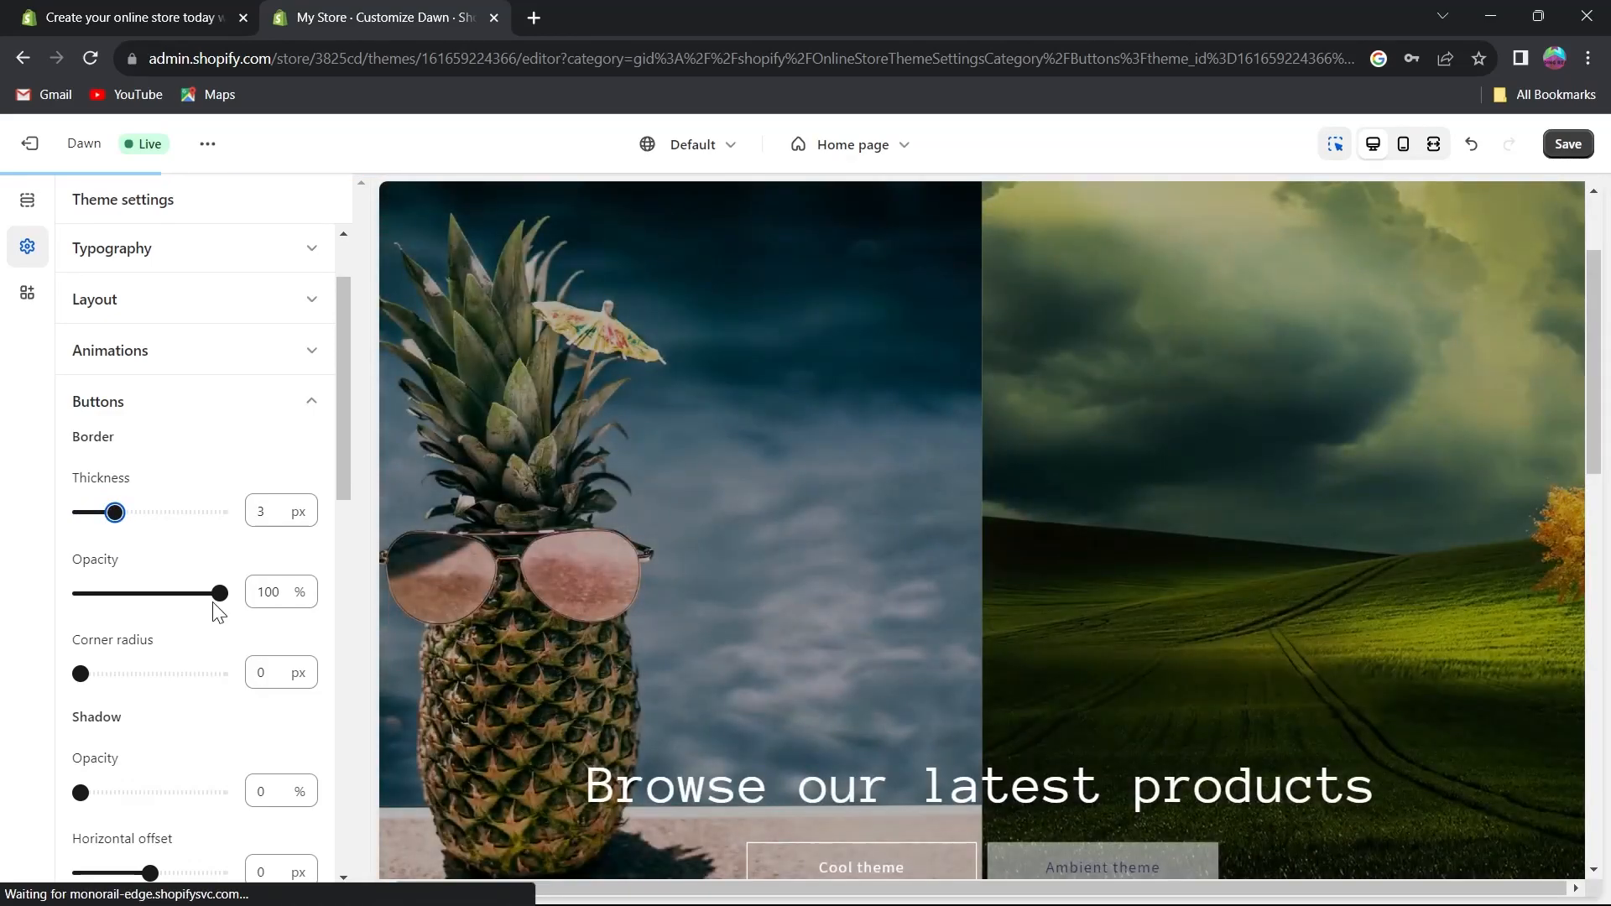
Try a 20 px button shadow blur and reset the blur to 0 px.
{"action": "scroll", "coordinate": [126, 504], "scroll_direction": "down", "scroll_amount": 2}
{"action": "scroll", "coordinate": [126, 474], "scroll_direction": "down", "scroll_amount": 1}
{"action": "scroll", "coordinate": [160, 504], "scroll_direction": "down", "scroll_amount": 2}
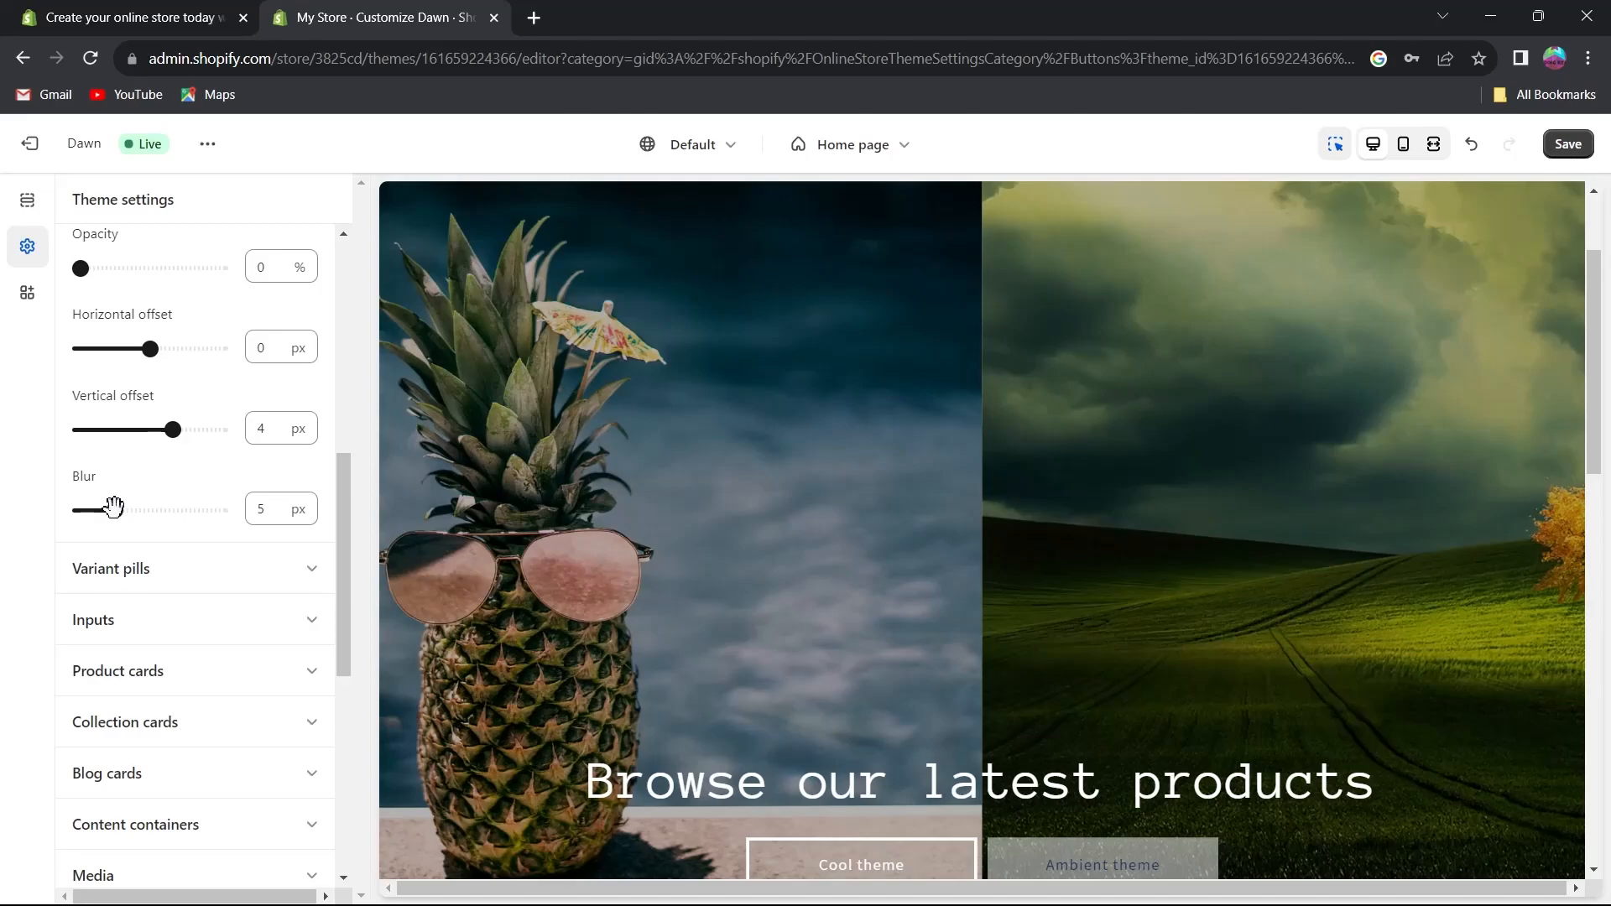
{"action": "left_click_drag", "start_coordinate": [115, 510], "coordinate": [220, 510]}
{"action": "scroll", "coordinate": [870, 560], "scroll_direction": "down", "scroll_amount": 3}
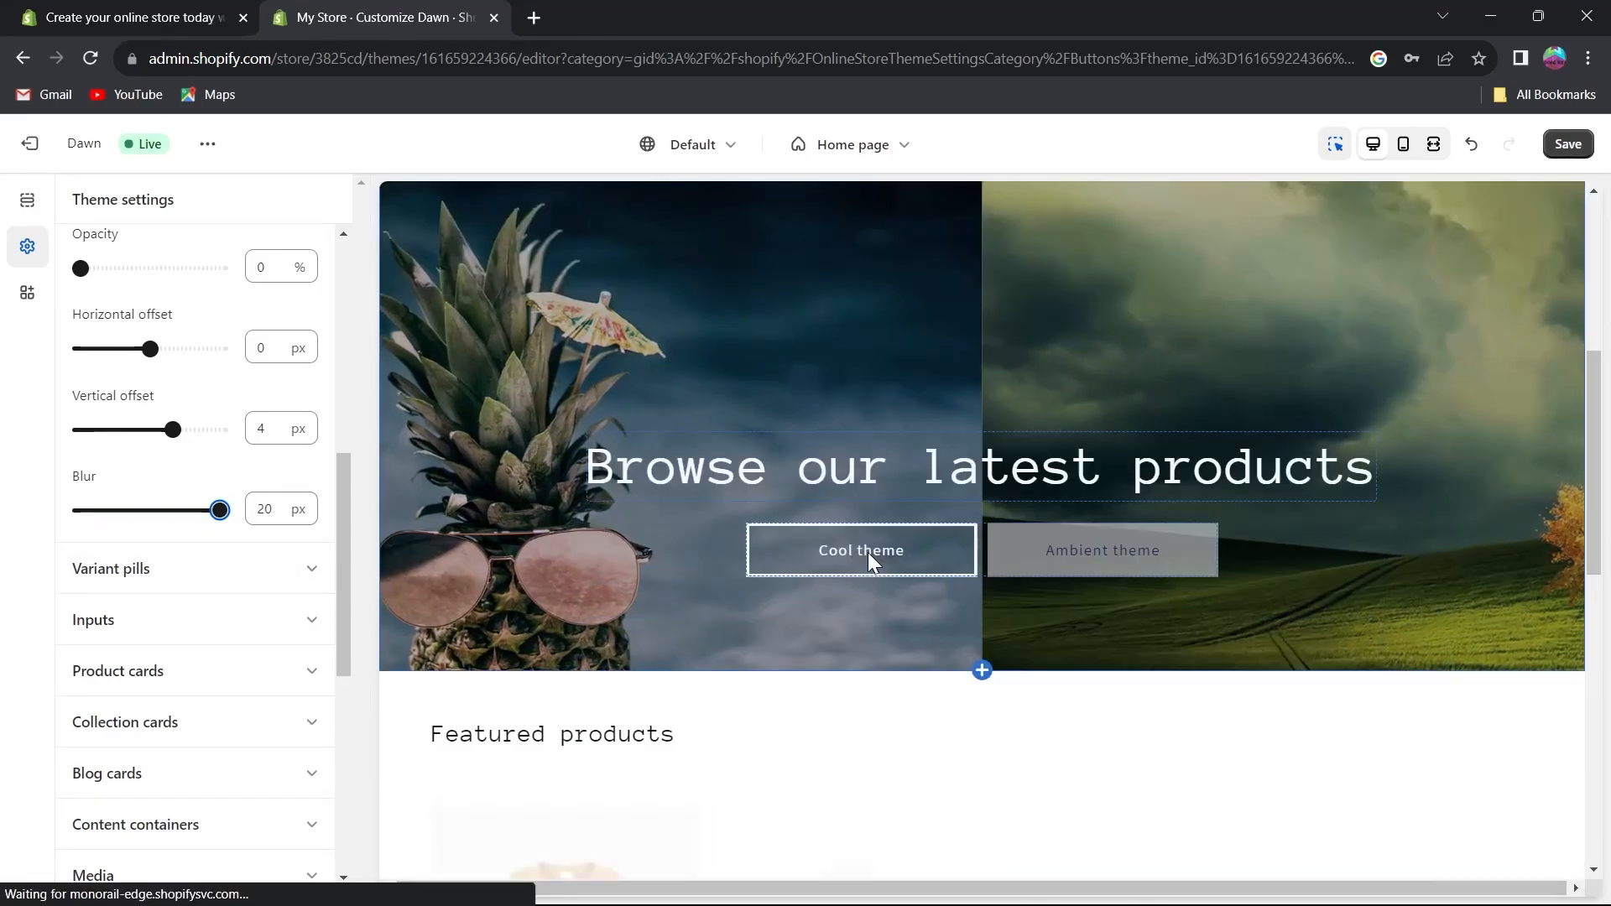
{"action": "scroll", "coordinate": [881, 572], "scroll_direction": "up", "scroll_amount": 4}
{"action": "left_click_drag", "start_coordinate": [211, 518], "coordinate": [79, 508]}
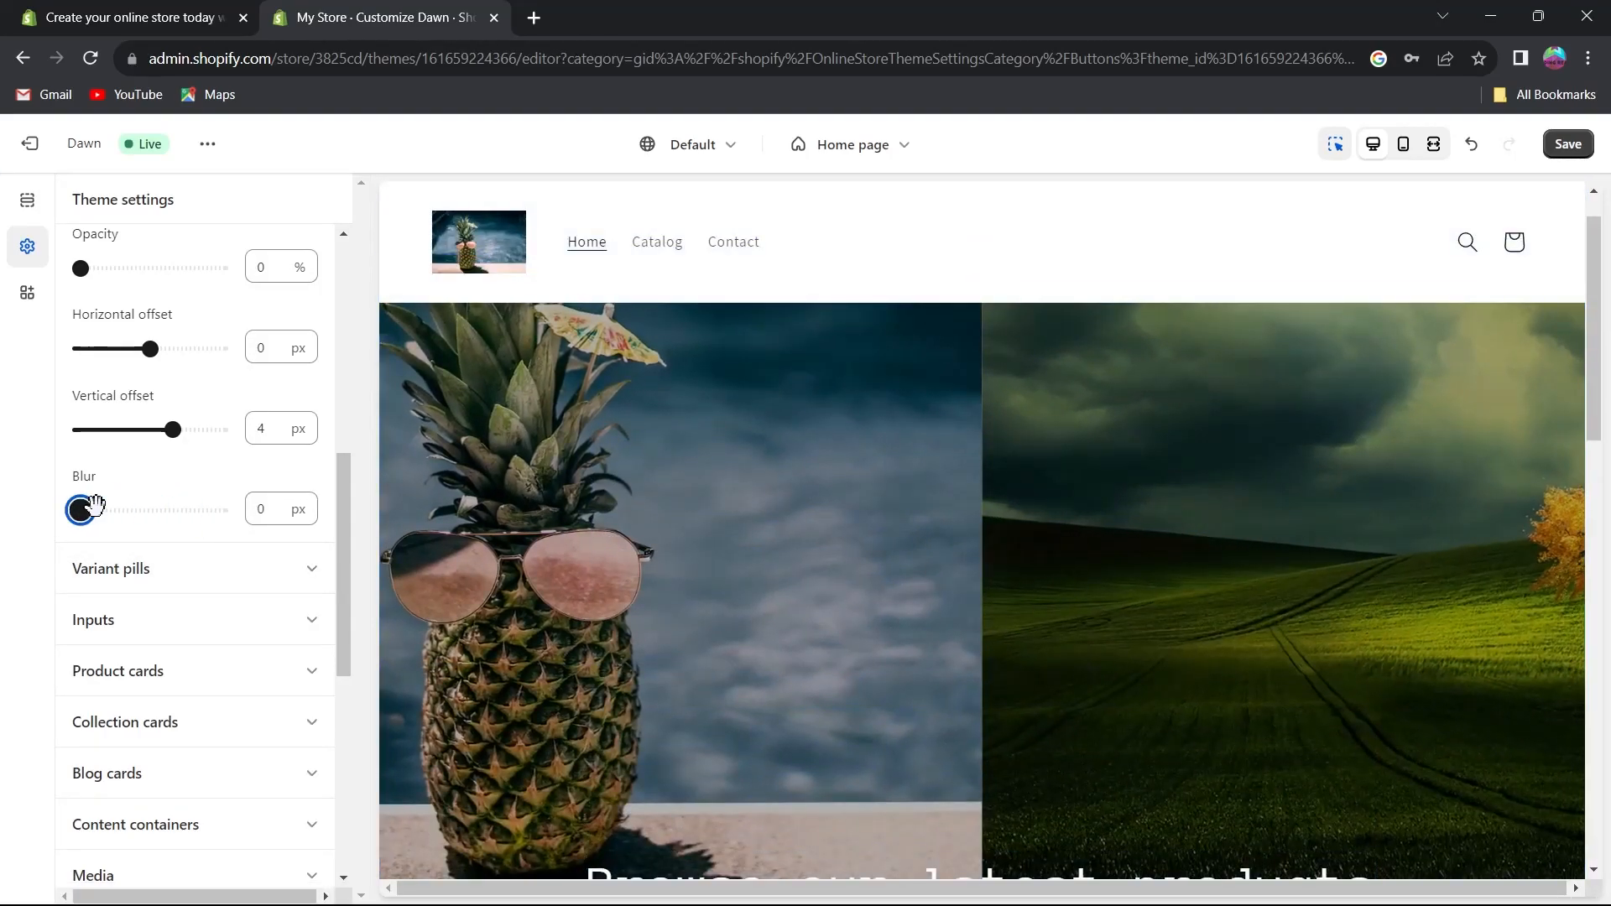
Browse the remaining theme settings sections, such as Variant pills and Currency format.
{"action": "left_click", "coordinate": [255, 567]}
{"action": "scroll", "coordinate": [261, 563], "scroll_direction": "down", "scroll_amount": 3}
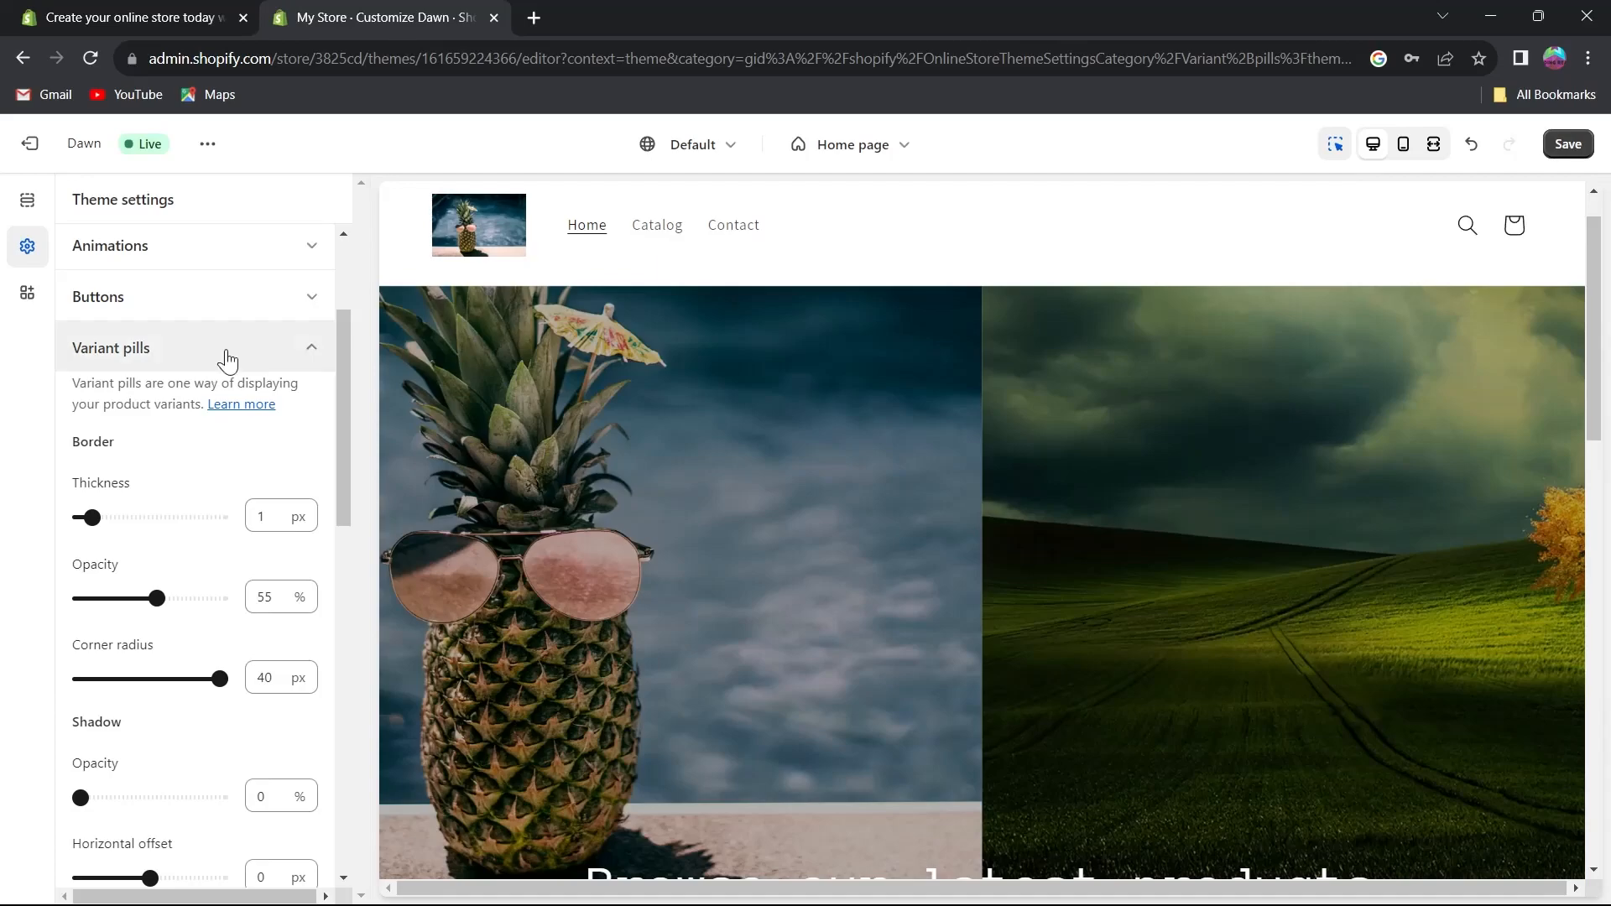
{"action": "left_click", "coordinate": [227, 354]}
{"action": "scroll", "coordinate": [109, 558], "scroll_direction": "down", "scroll_amount": 2}
{"action": "scroll", "coordinate": [119, 558], "scroll_direction": "up", "scroll_amount": 3}
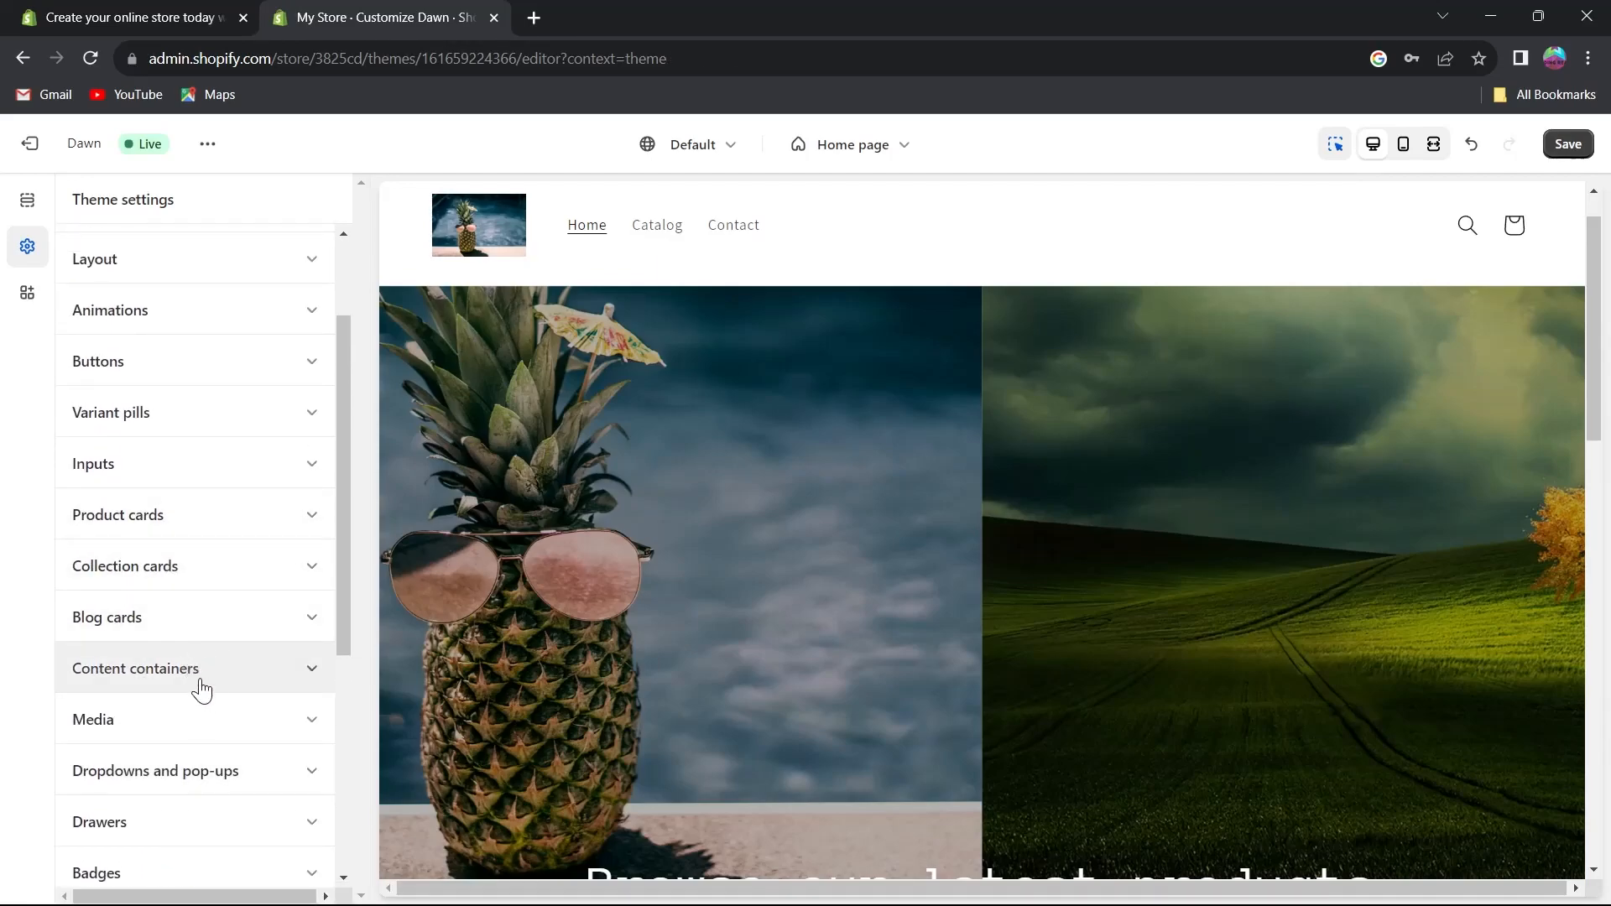
{"action": "scroll", "coordinate": [199, 663], "scroll_direction": "down", "scroll_amount": 3}
{"action": "scroll", "coordinate": [230, 547], "scroll_direction": "down", "scroll_amount": 2}
{"action": "scroll", "coordinate": [249, 510], "scroll_direction": "down", "scroll_amount": 1}
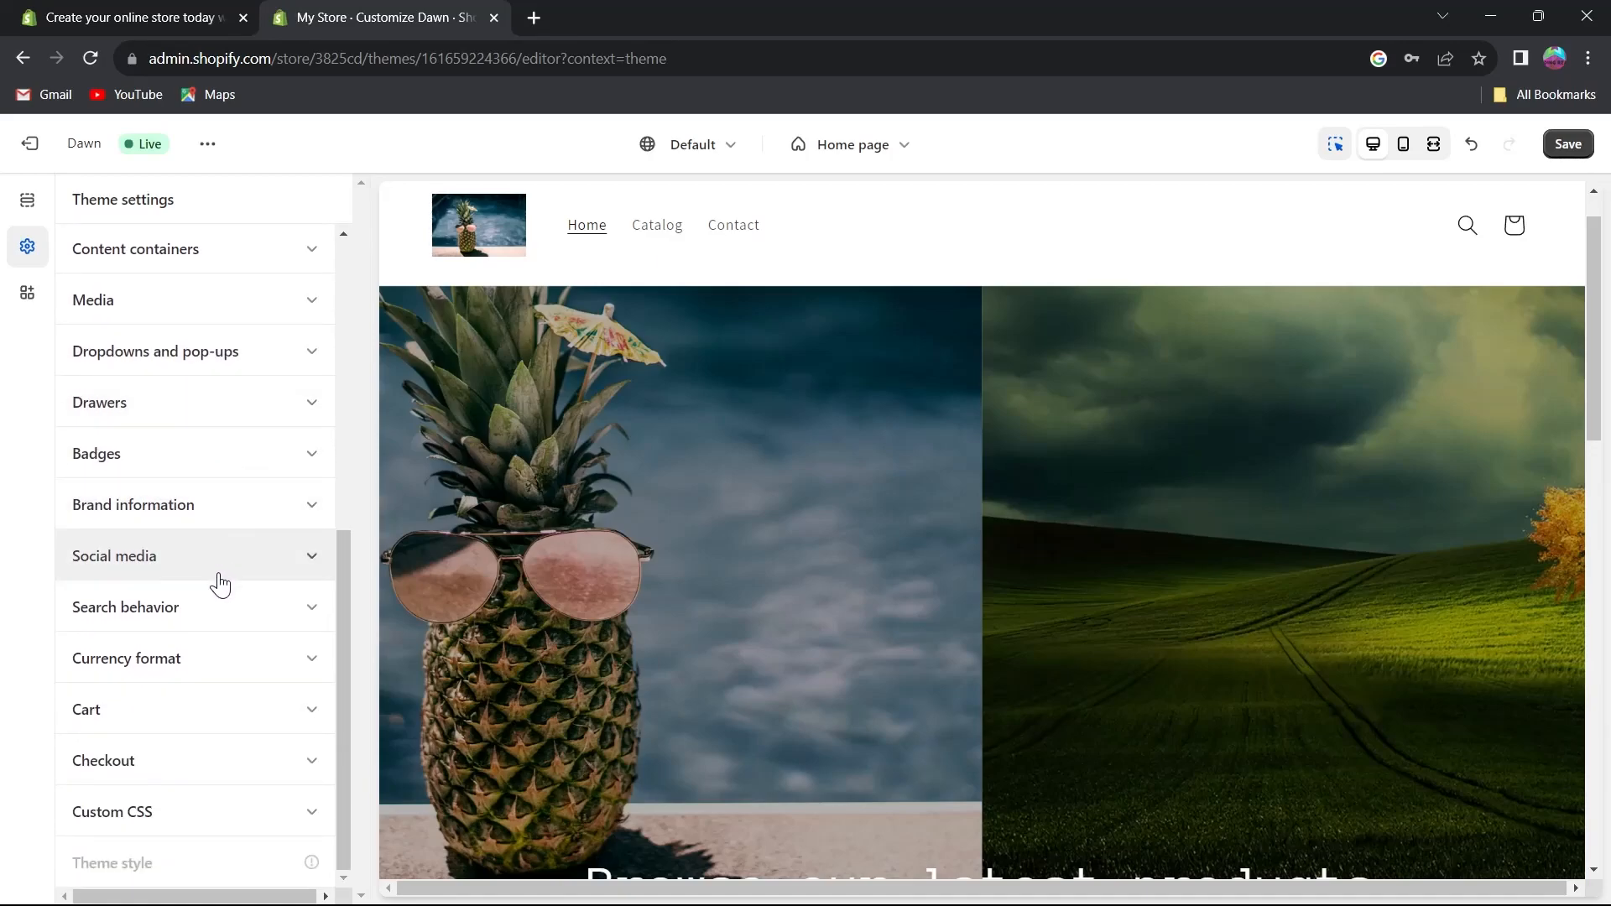
{"action": "left_click", "coordinate": [232, 668]}
{"action": "left_click", "coordinate": [233, 669]}
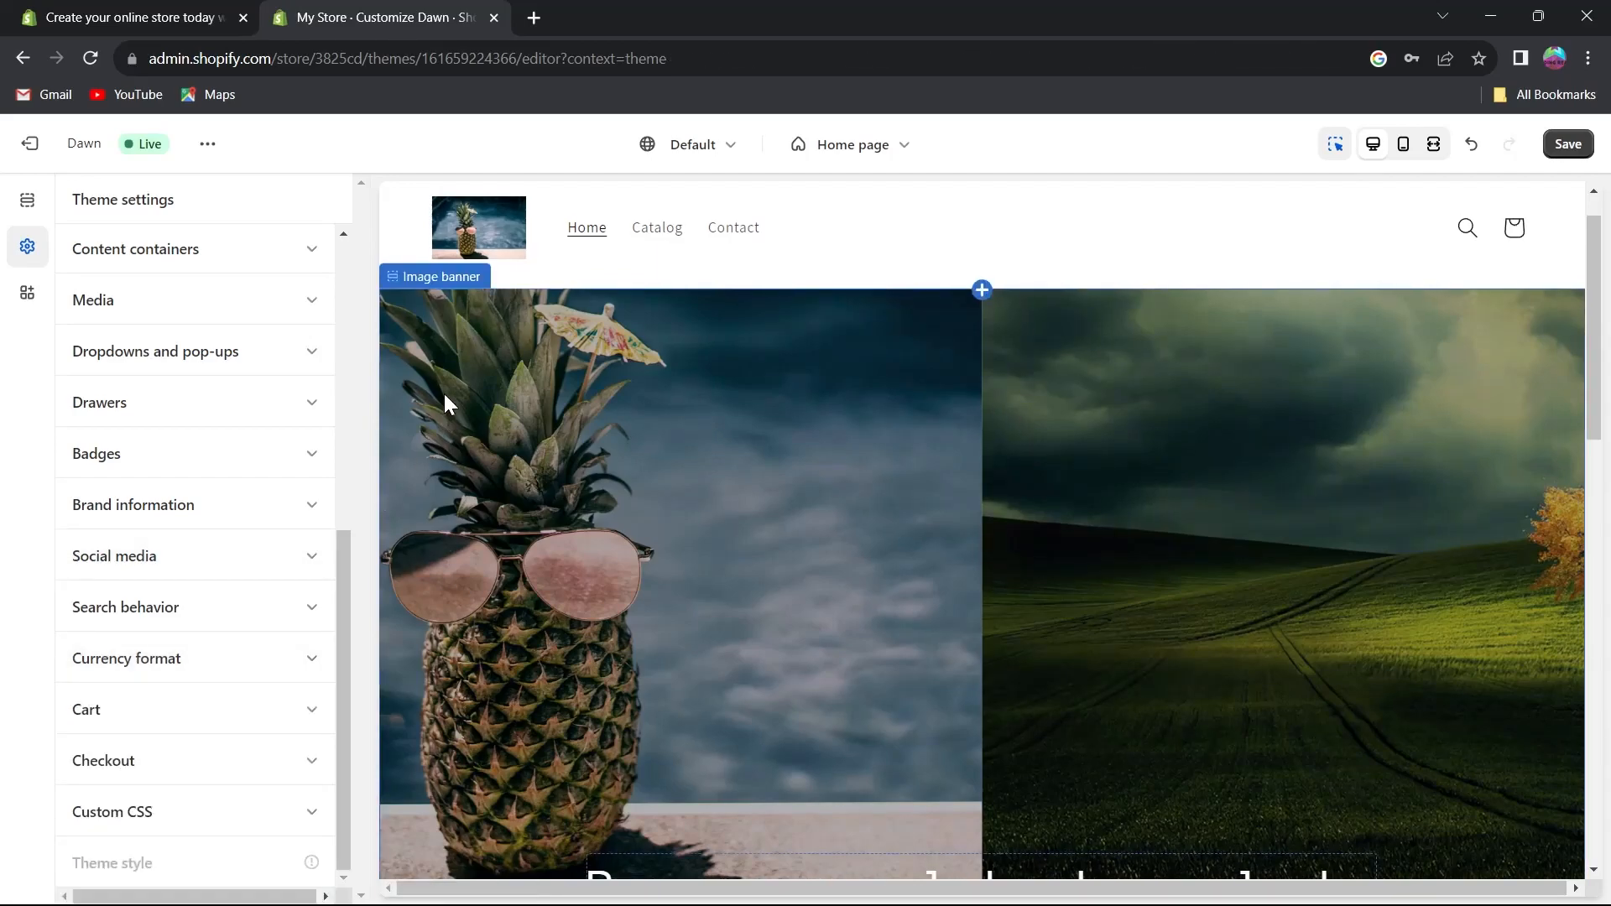
{"action": "scroll", "coordinate": [445, 404], "scroll_direction": "up", "scroll_amount": 1}
{"action": "scroll", "coordinate": [252, 419], "scroll_direction": "up", "scroll_amount": 7}
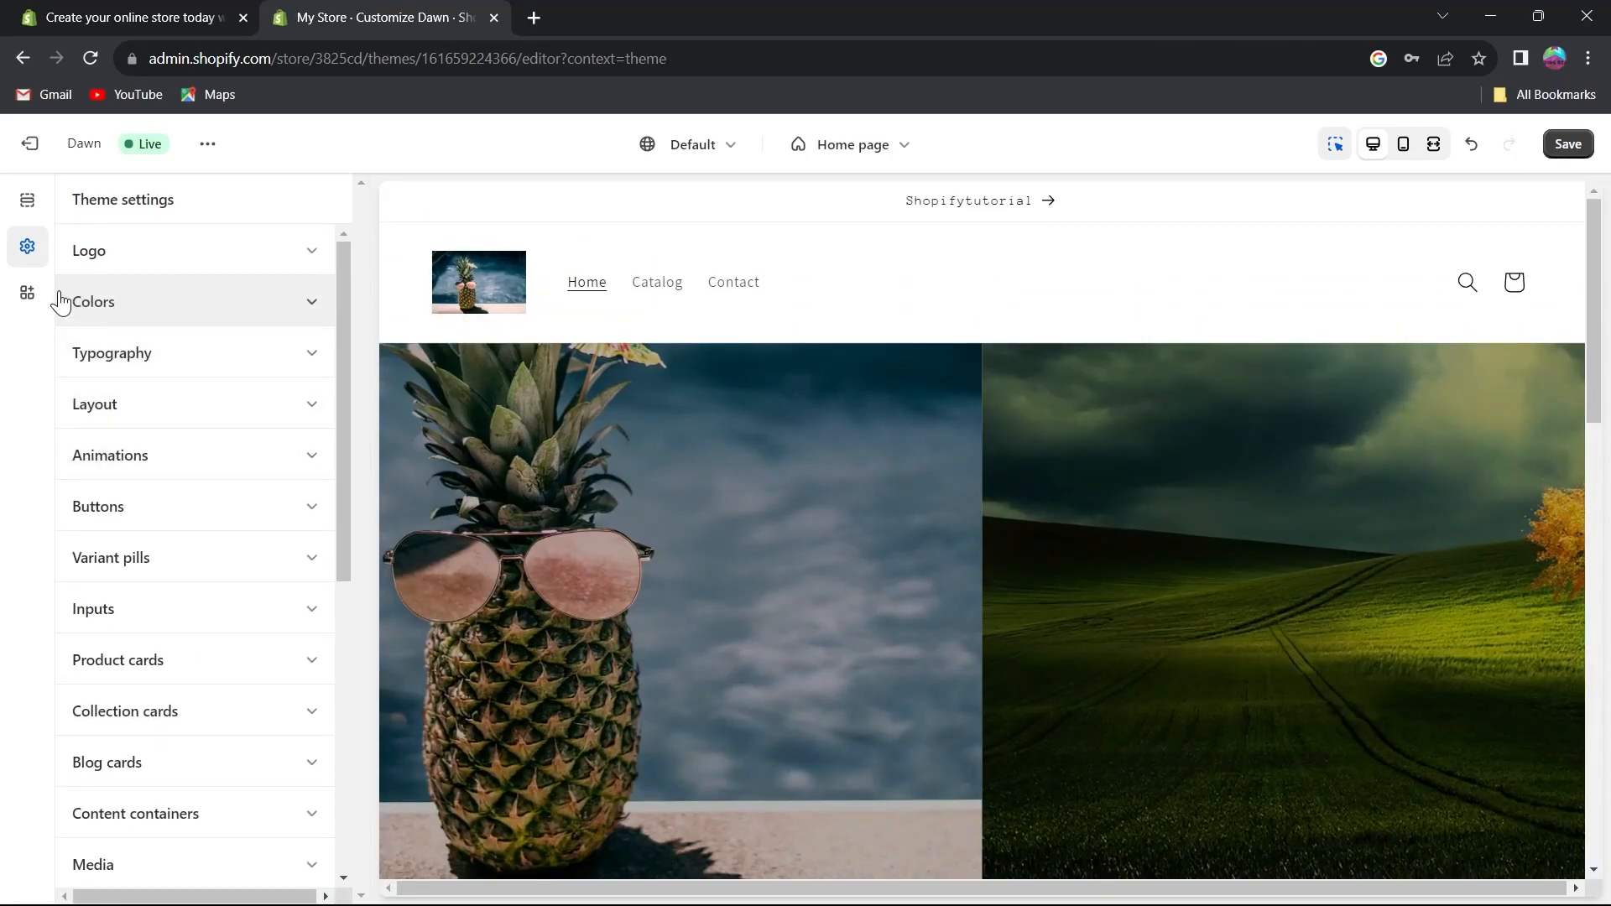
Check the App embeds panel and save the theme changes.
{"action": "left_click", "coordinate": [32, 302]}
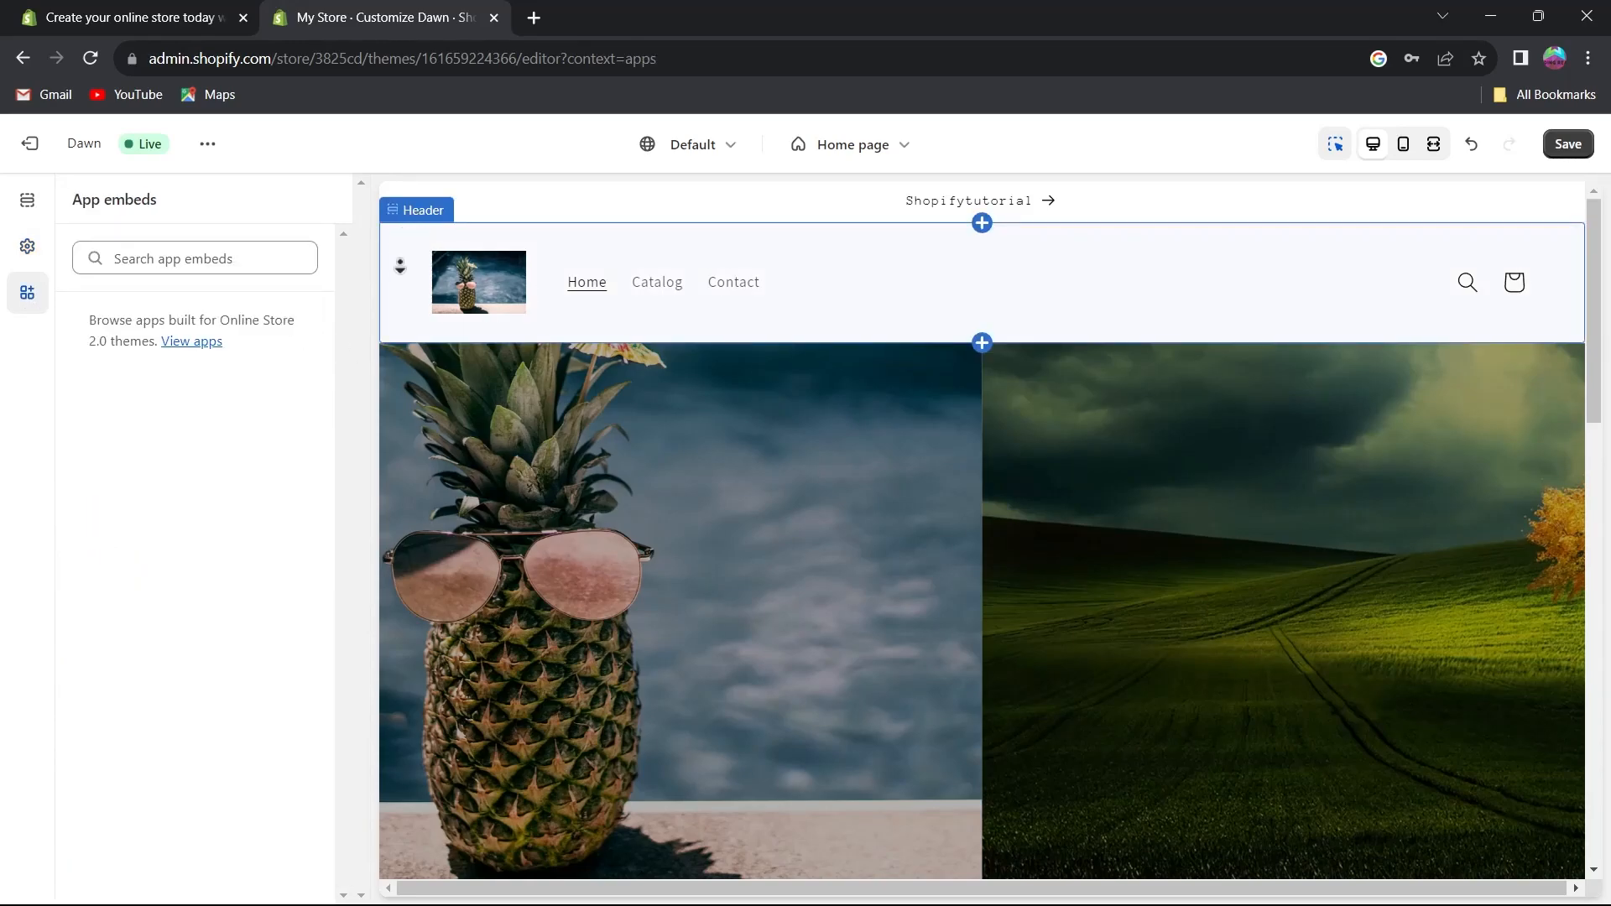
{"action": "scroll", "coordinate": [403, 260], "scroll_direction": "down", "scroll_amount": 2}
{"action": "scroll", "coordinate": [386, 353], "scroll_direction": "down", "scroll_amount": 2}
{"action": "scroll", "coordinate": [386, 336], "scroll_direction": "up", "scroll_amount": 5}
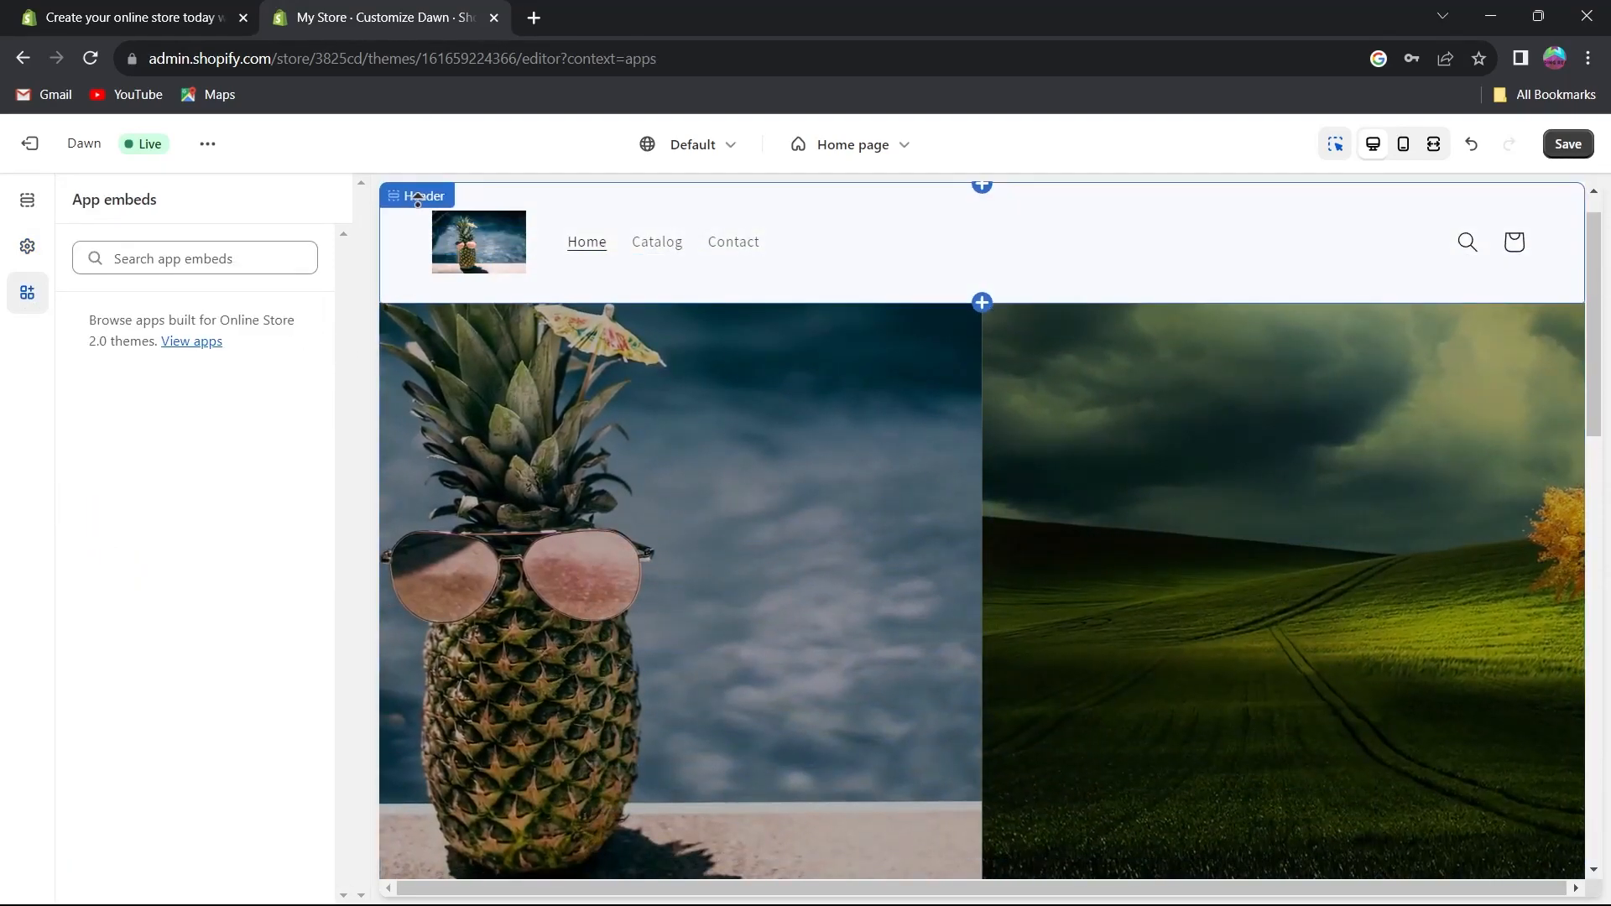
{"action": "left_click", "coordinate": [1568, 144]}
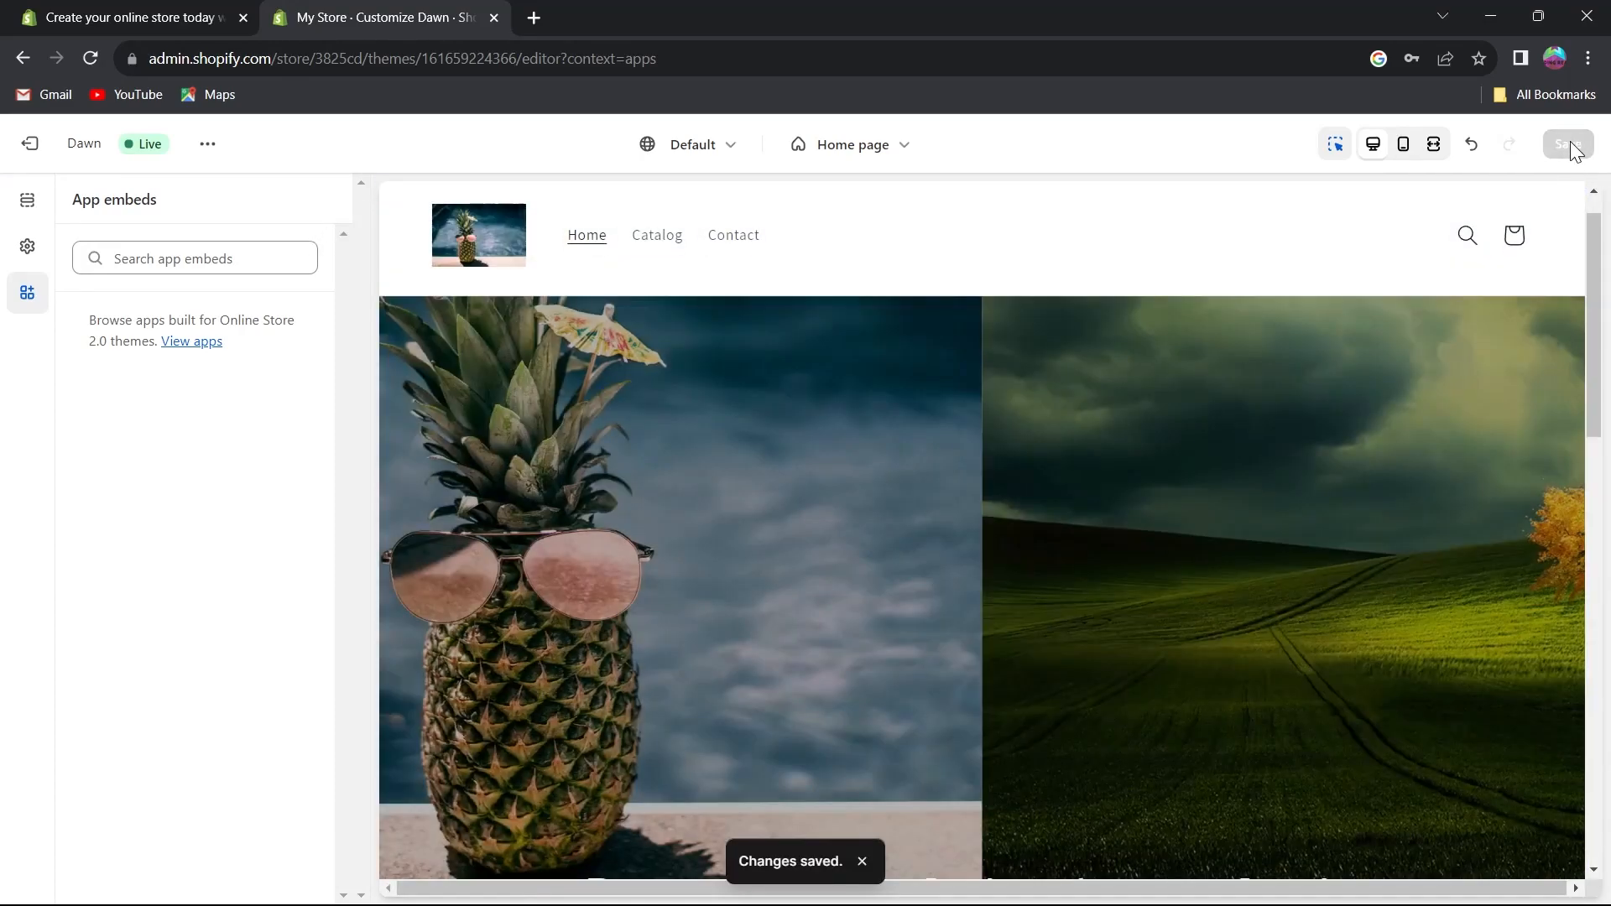
Exit the theme editor, dismiss the trial notice, and open a new blog post form to review its fields.
{"action": "left_click", "coordinate": [35, 151]}
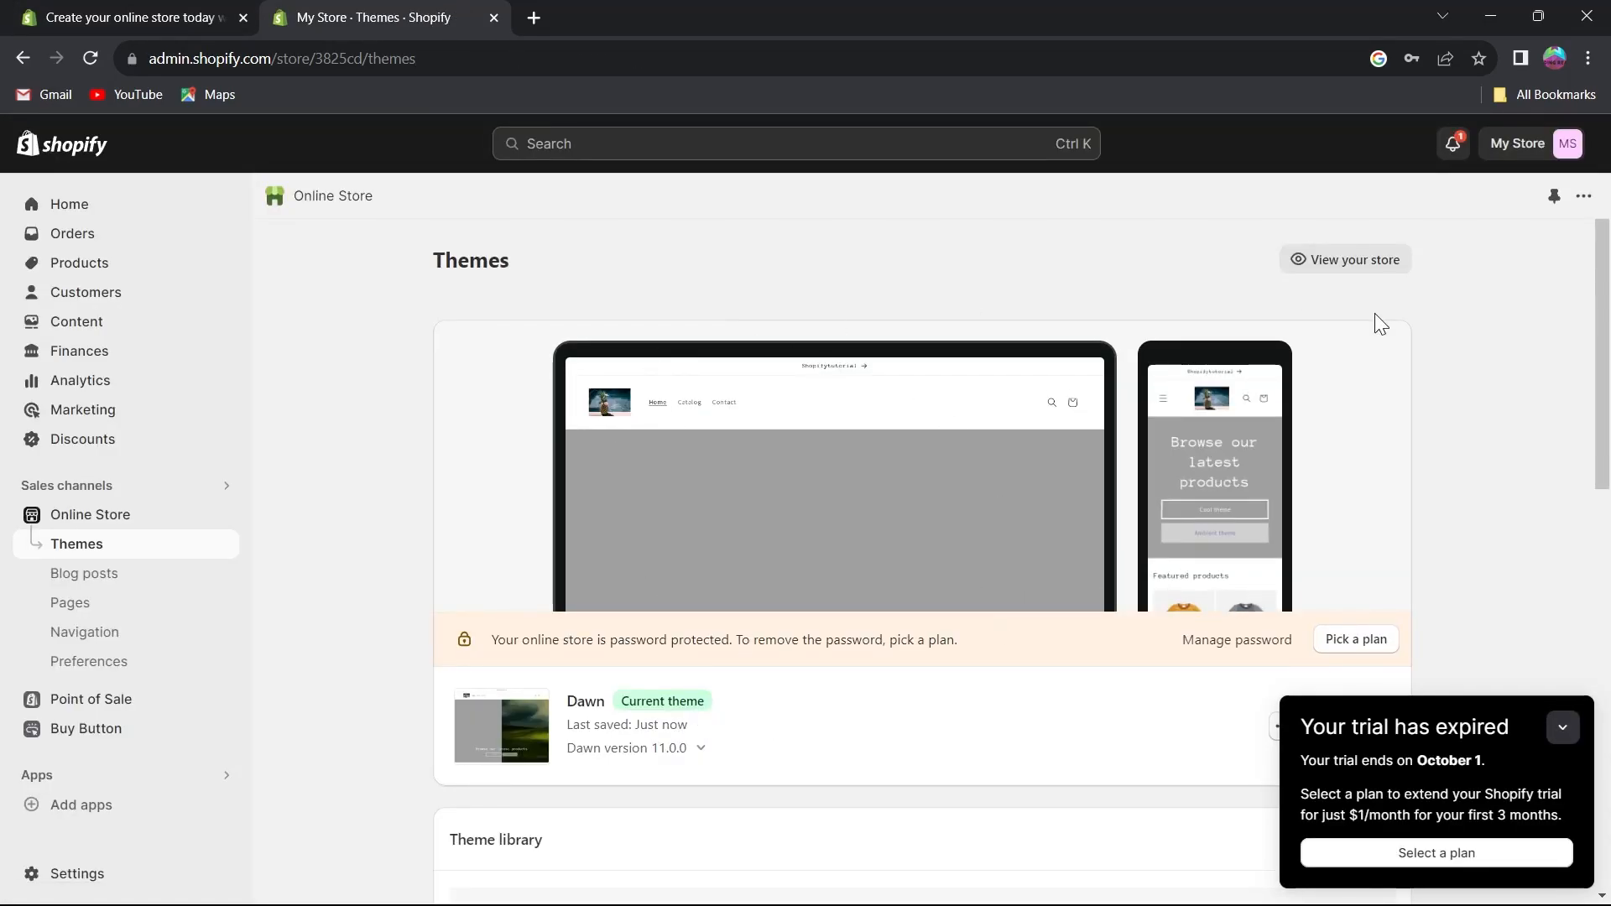
{"action": "left_click", "coordinate": [1566, 728]}
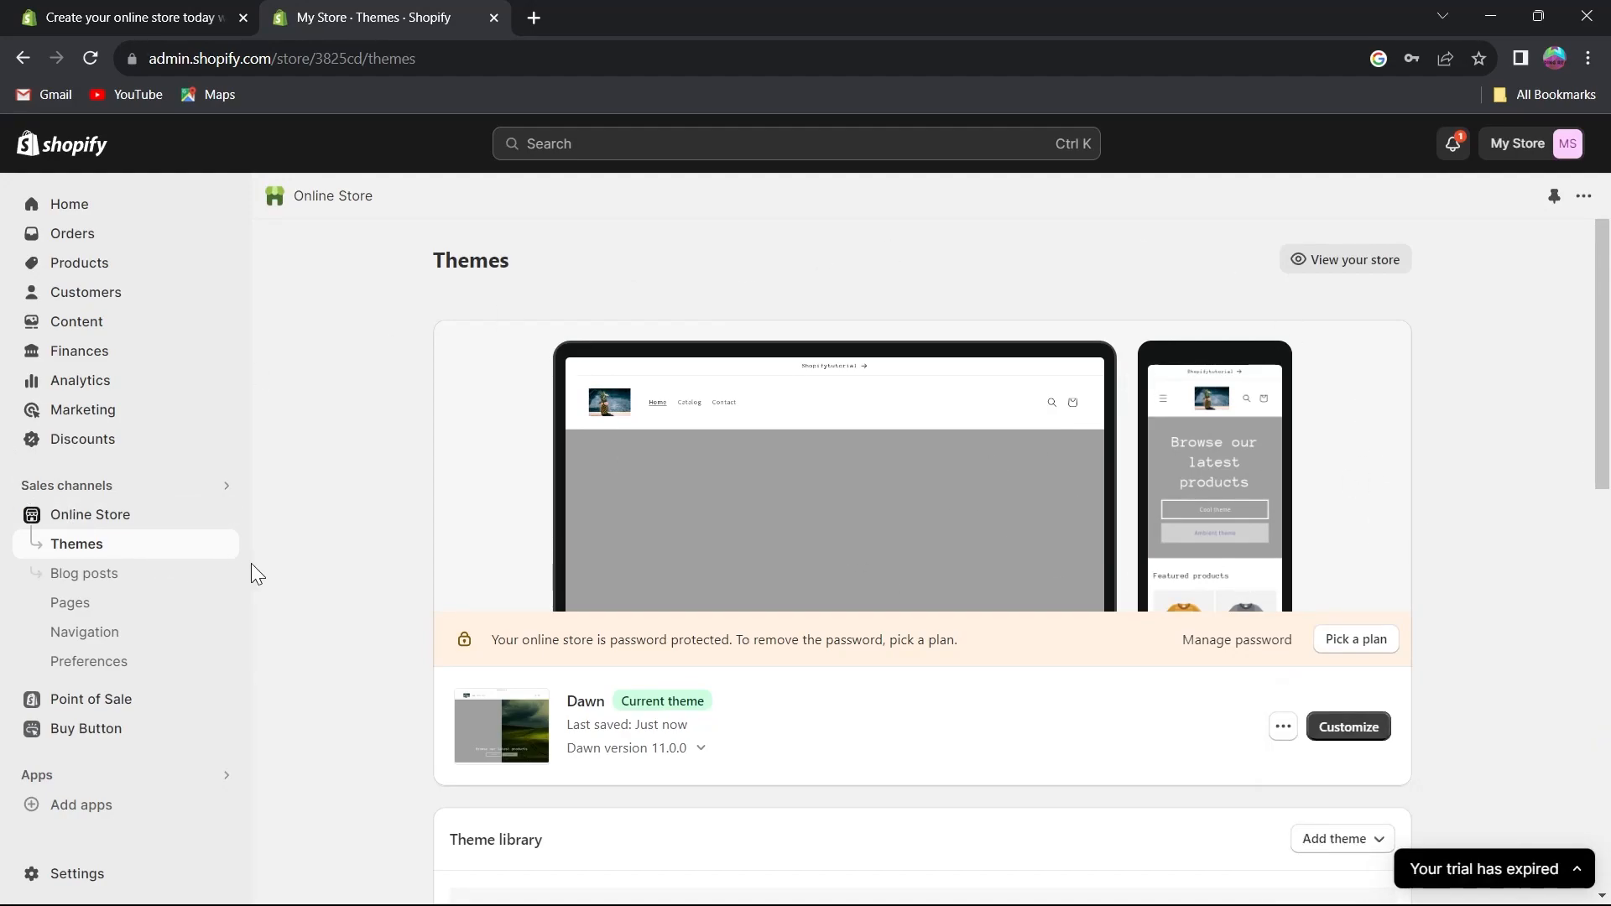
{"action": "left_click", "coordinate": [91, 578]}
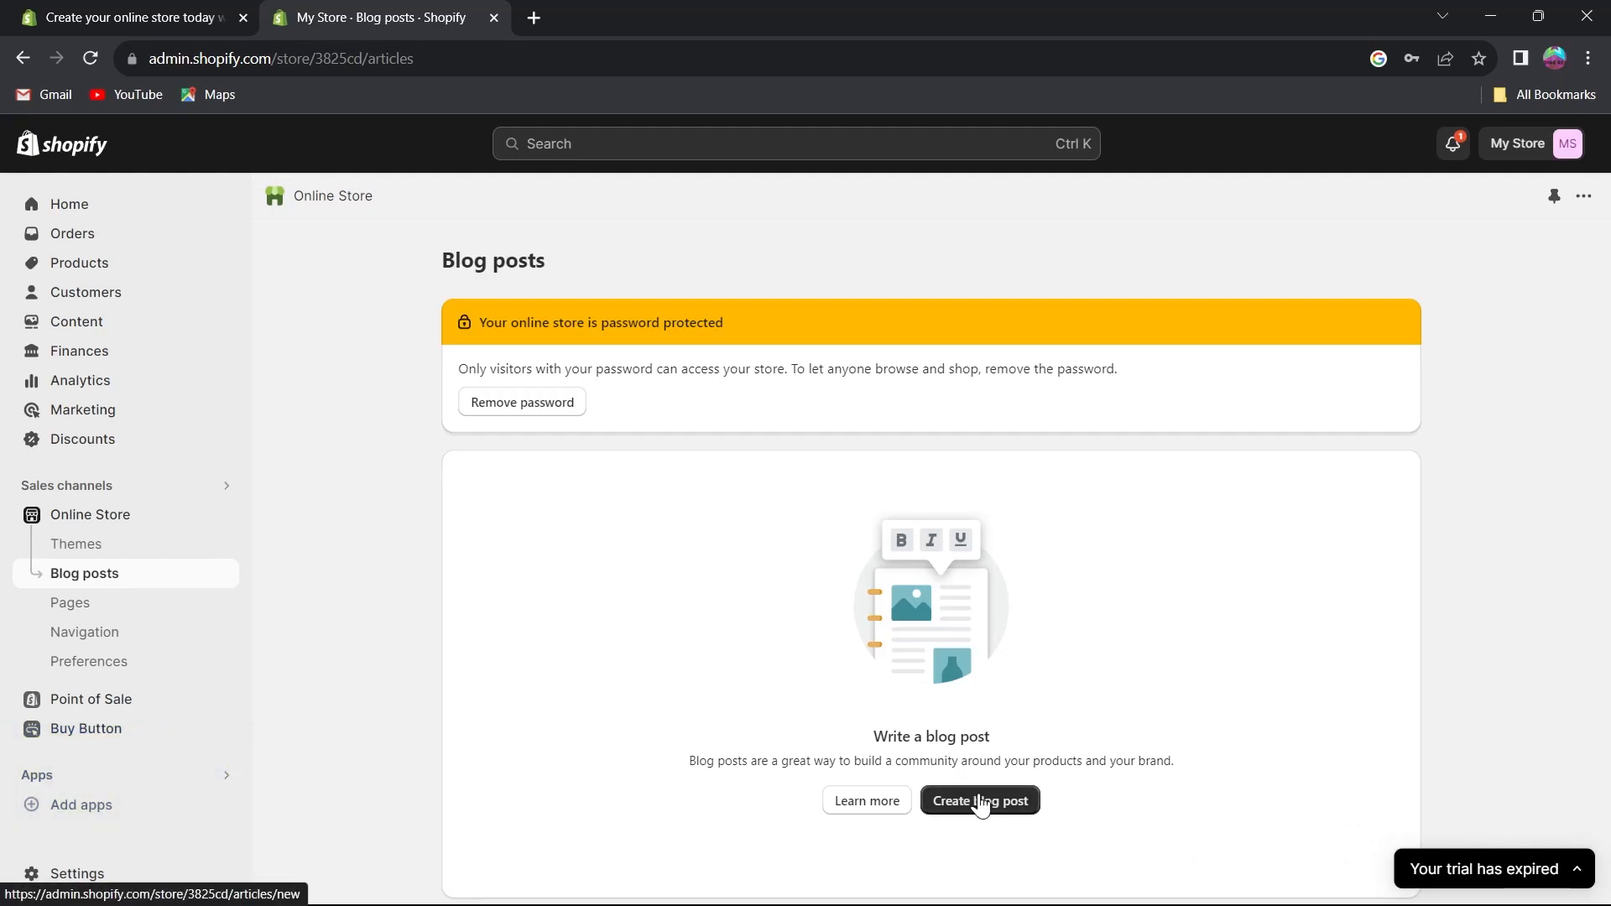
{"action": "left_click", "coordinate": [962, 809]}
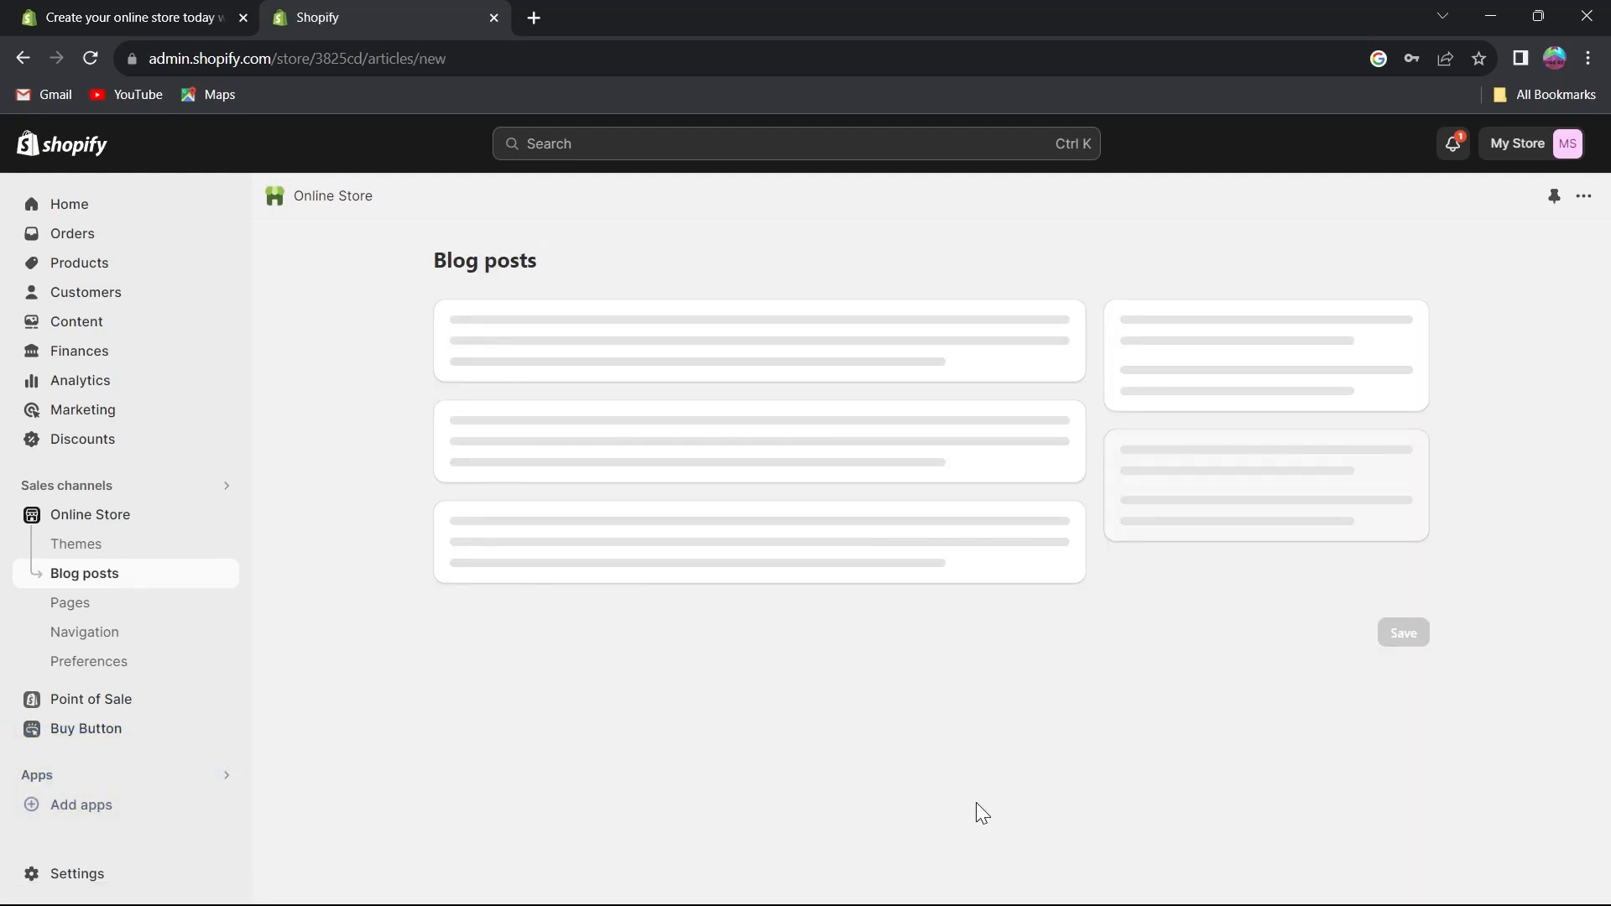
{"action": "scroll", "coordinate": [646, 561], "scroll_direction": "down", "scroll_amount": 5}
{"action": "scroll", "coordinate": [532, 526], "scroll_direction": "up", "scroll_amount": 5}
{"action": "scroll", "coordinate": [590, 422], "scroll_direction": "down", "scroll_amount": 4}
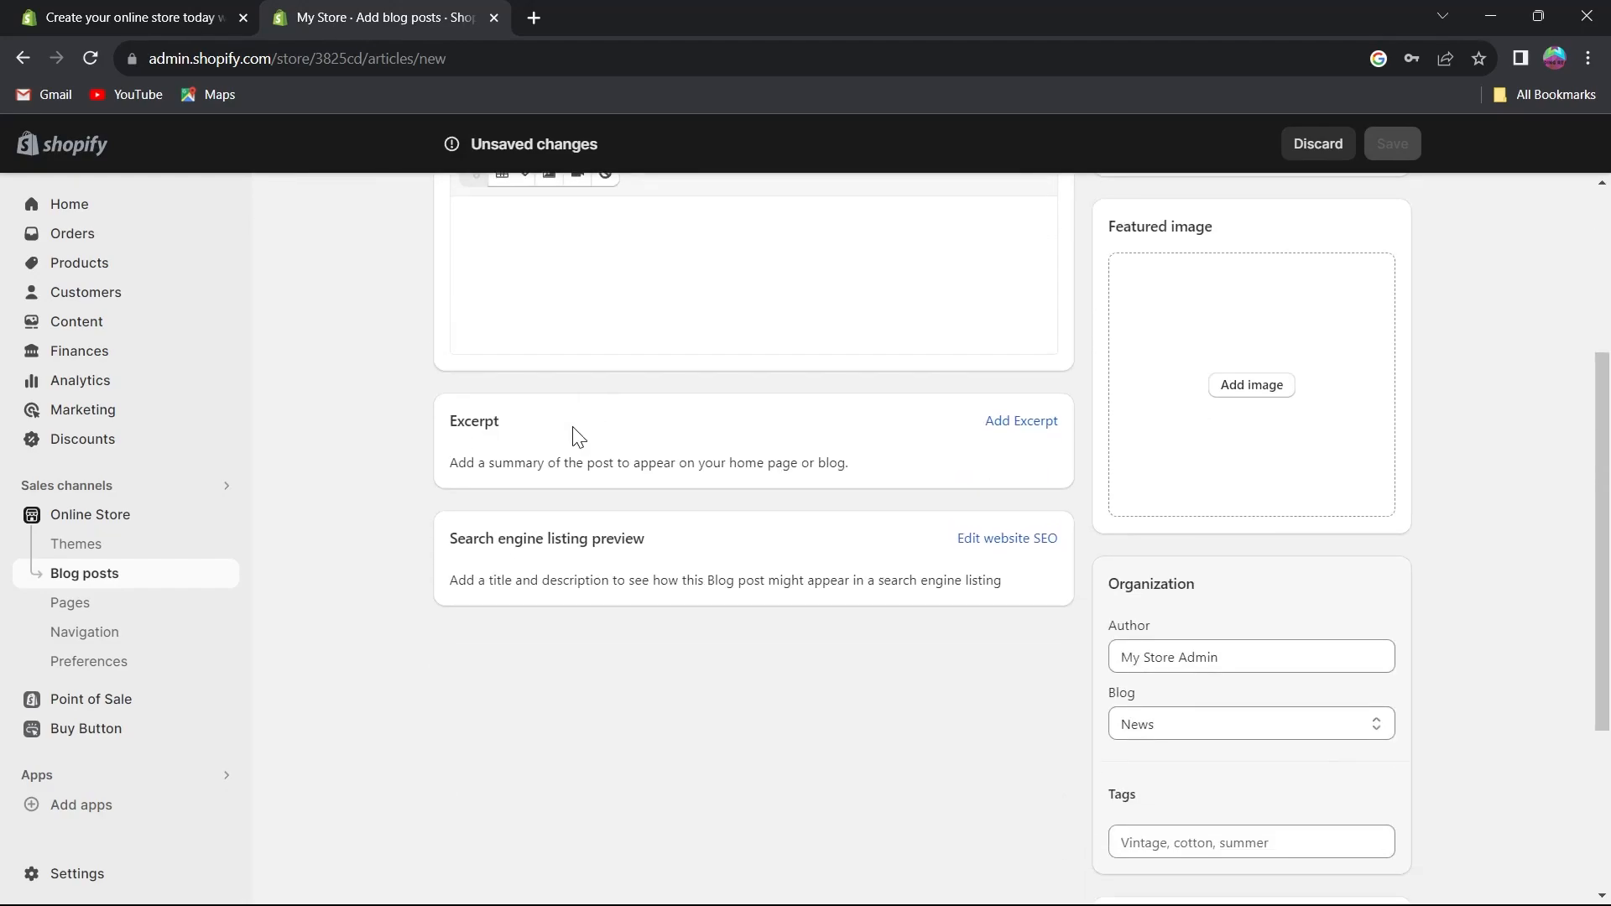
{"action": "scroll", "coordinate": [766, 363], "scroll_direction": "up", "scroll_amount": 4}
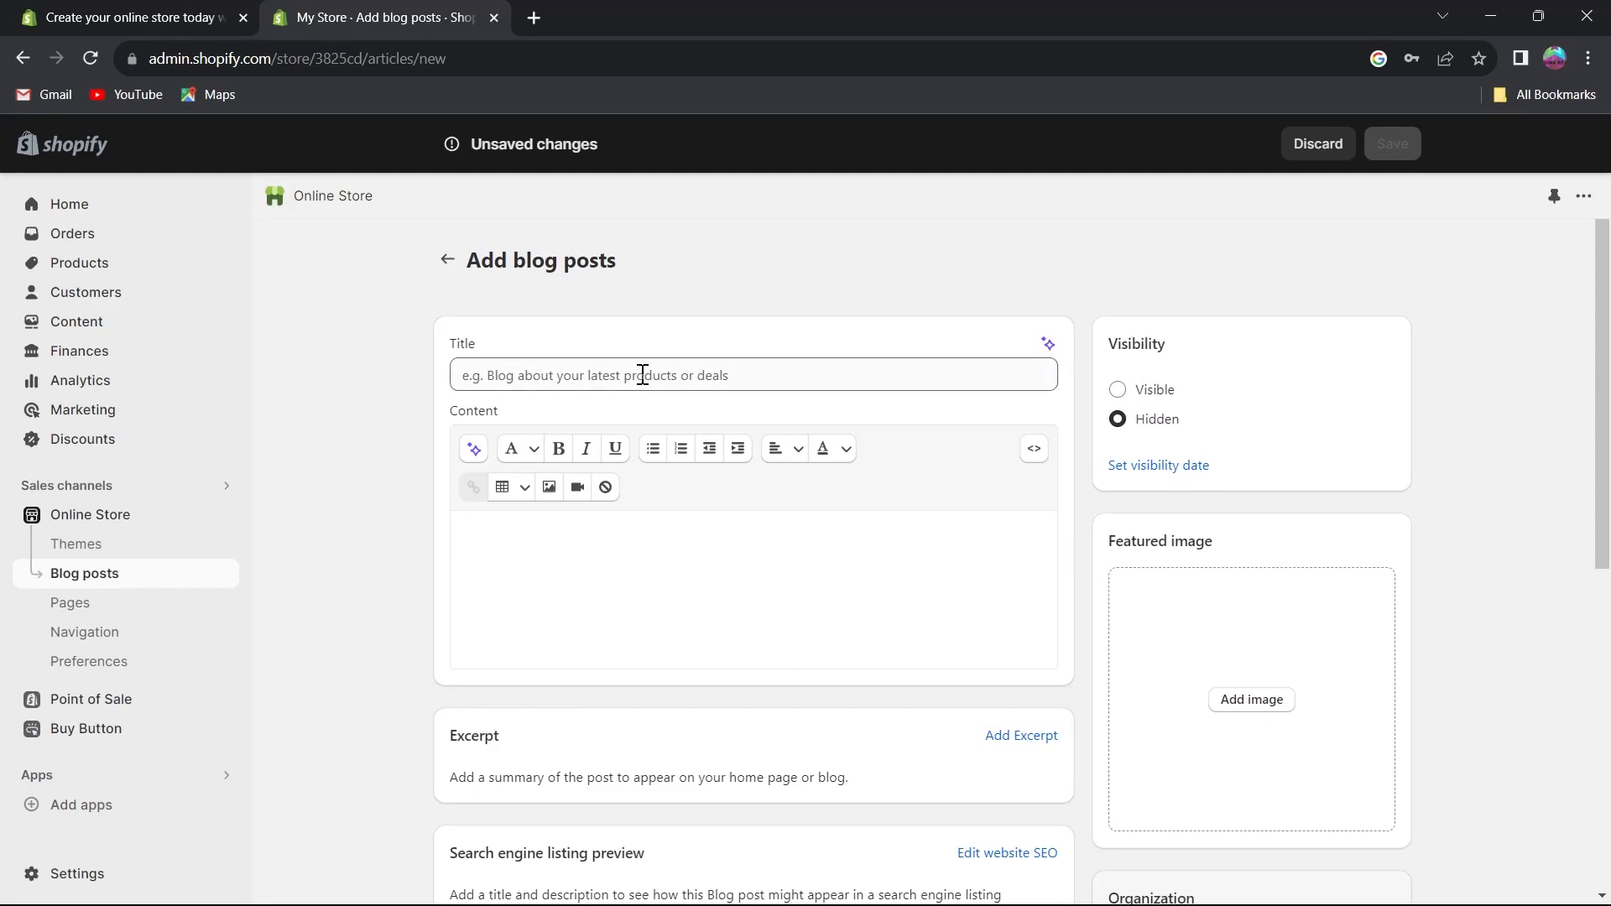
Visit the Pages and Navigation sections, then open the Online Store Preferences.
{"action": "left_click", "coordinate": [105, 610]}
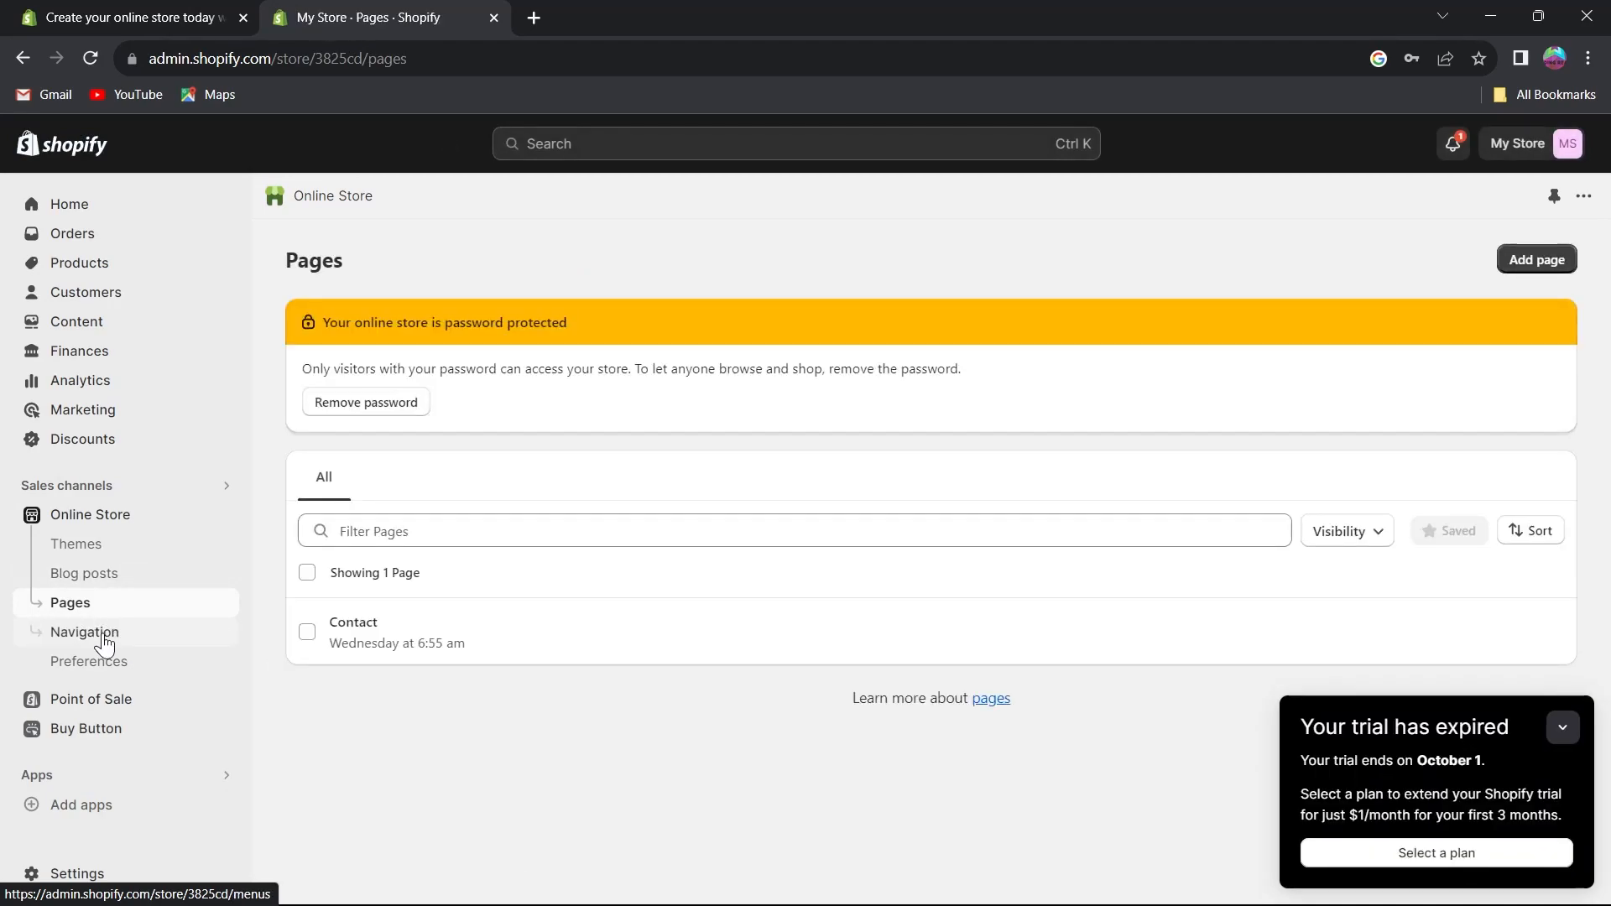
{"action": "left_click", "coordinate": [104, 635]}
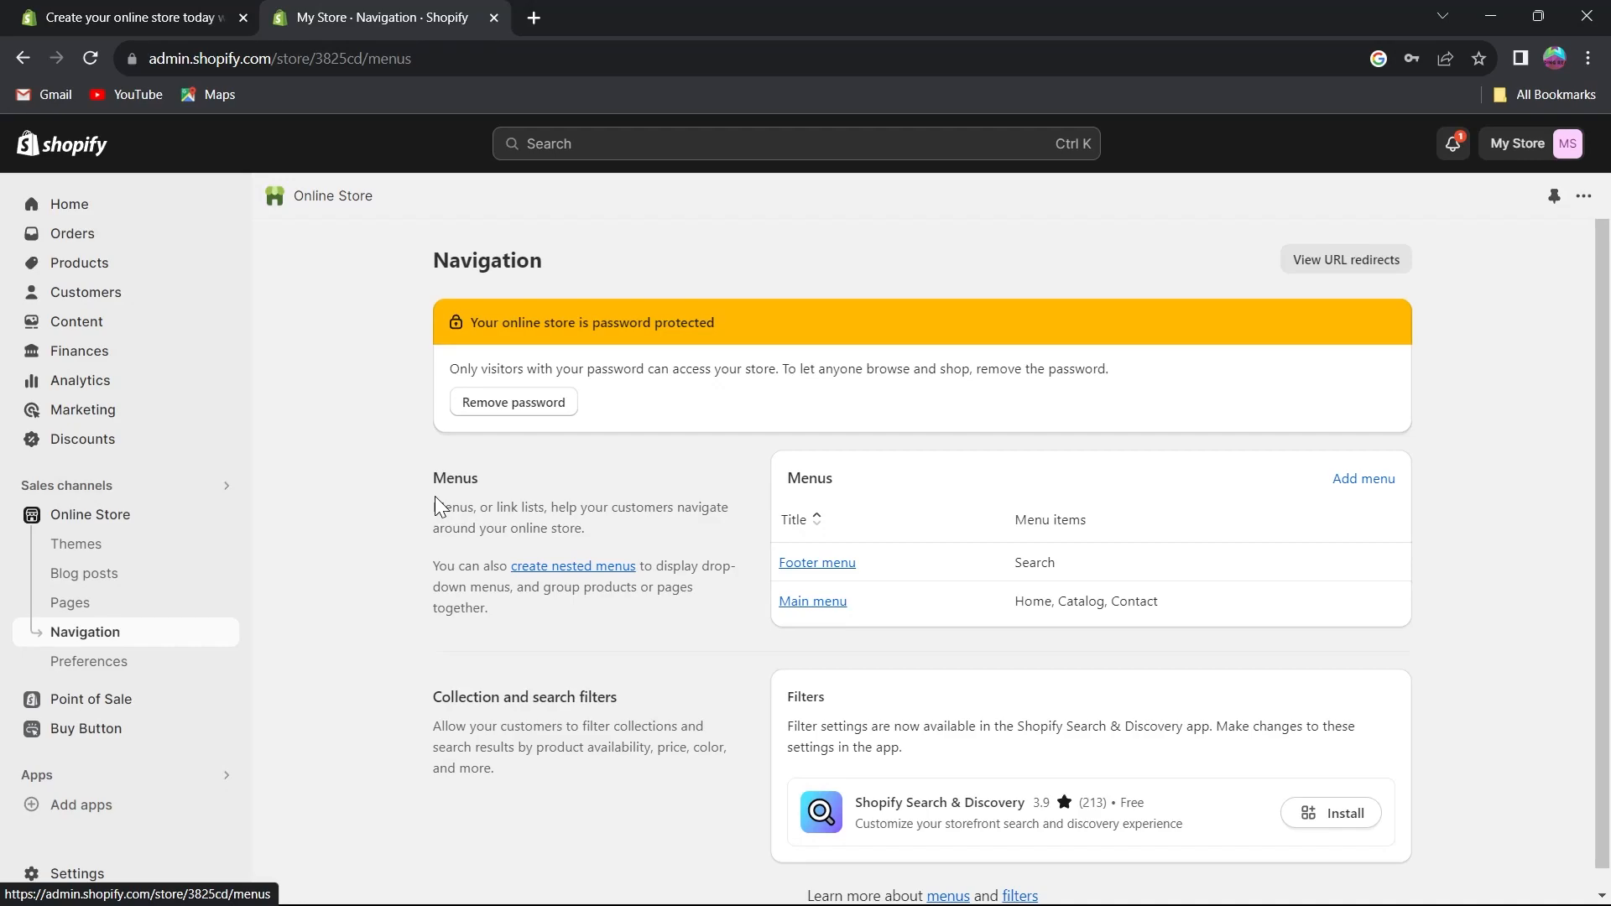
{"action": "scroll", "coordinate": [434, 495], "scroll_direction": "down", "scroll_amount": 1}
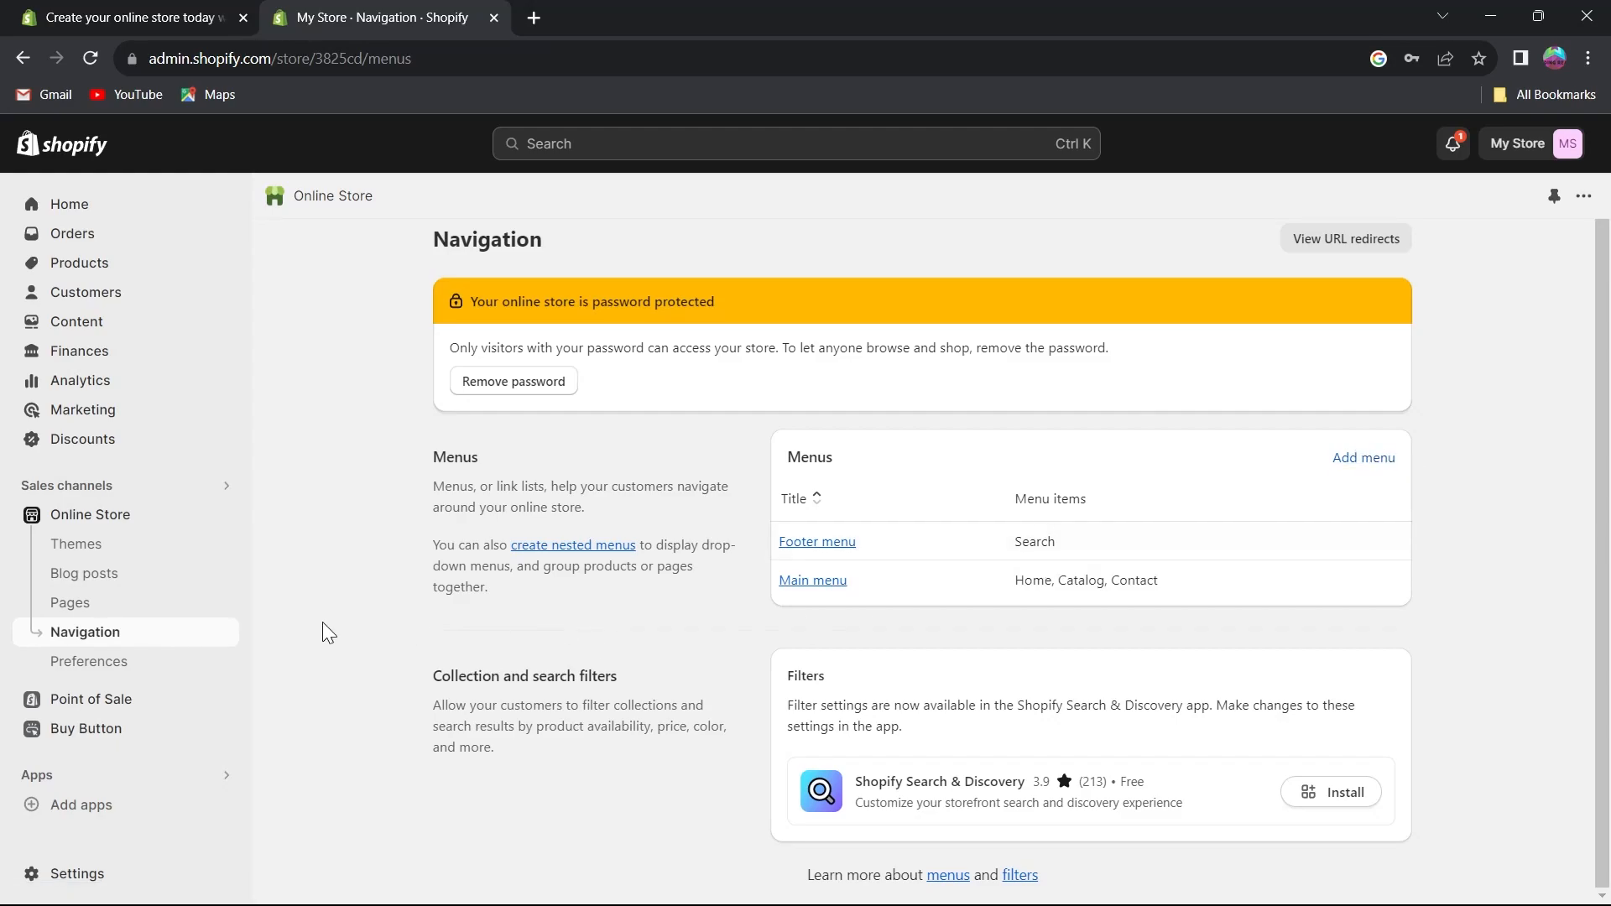
{"action": "left_click", "coordinate": [90, 671]}
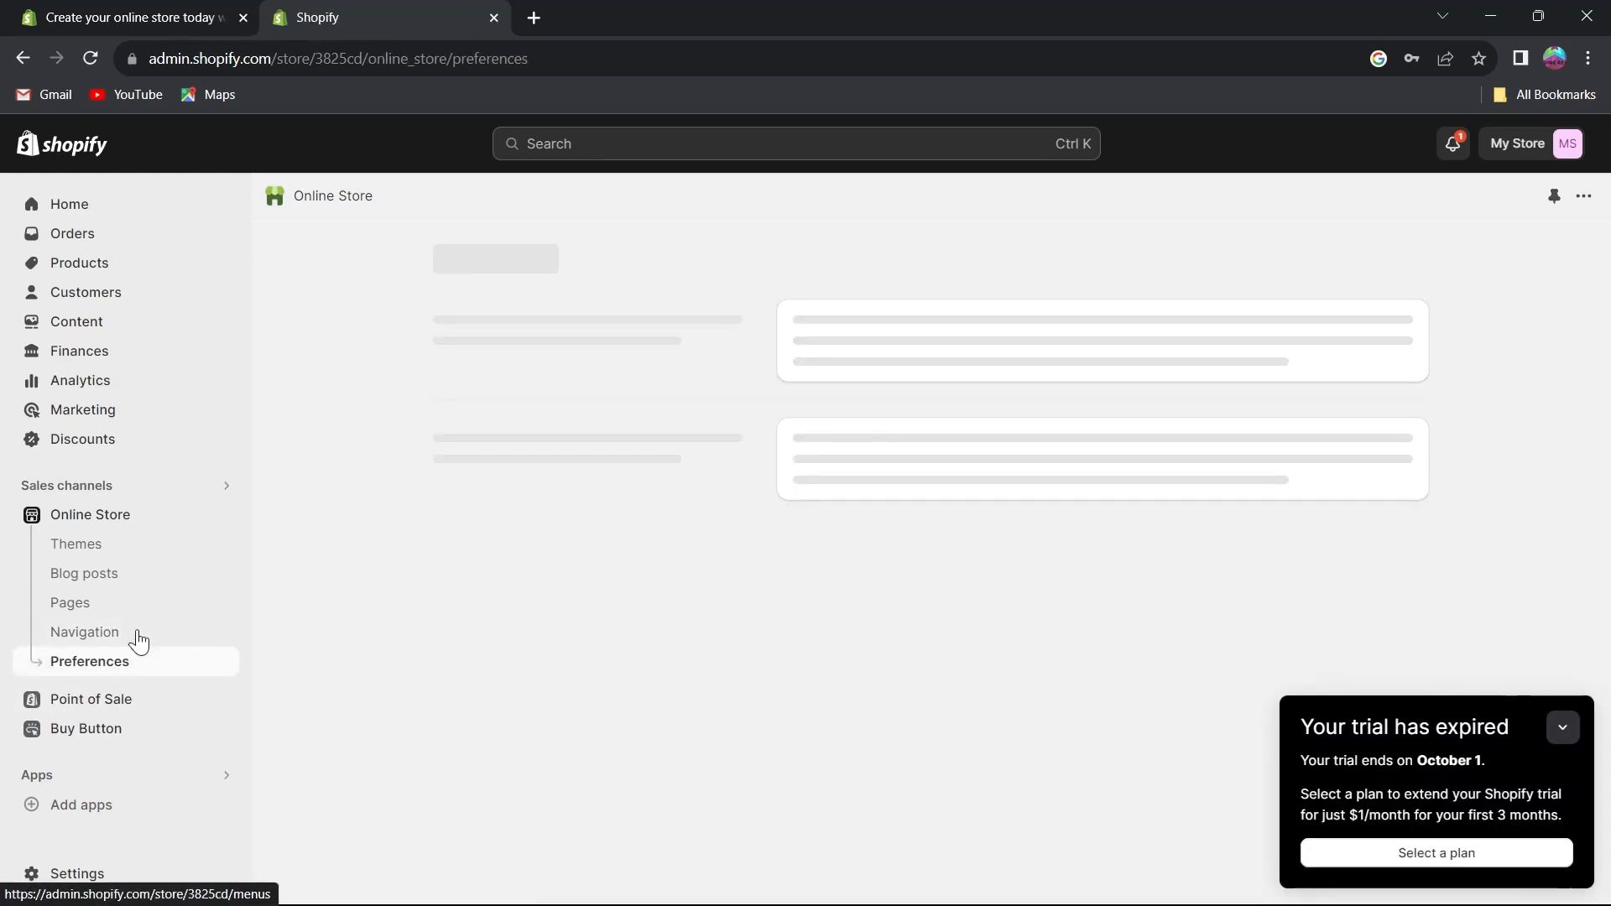
Review the Preferences page's homepage title, meta description, social sharing image and Google Analytics fields.
{"action": "left_click_drag", "start_coordinate": [421, 248], "coordinate": [626, 325]}
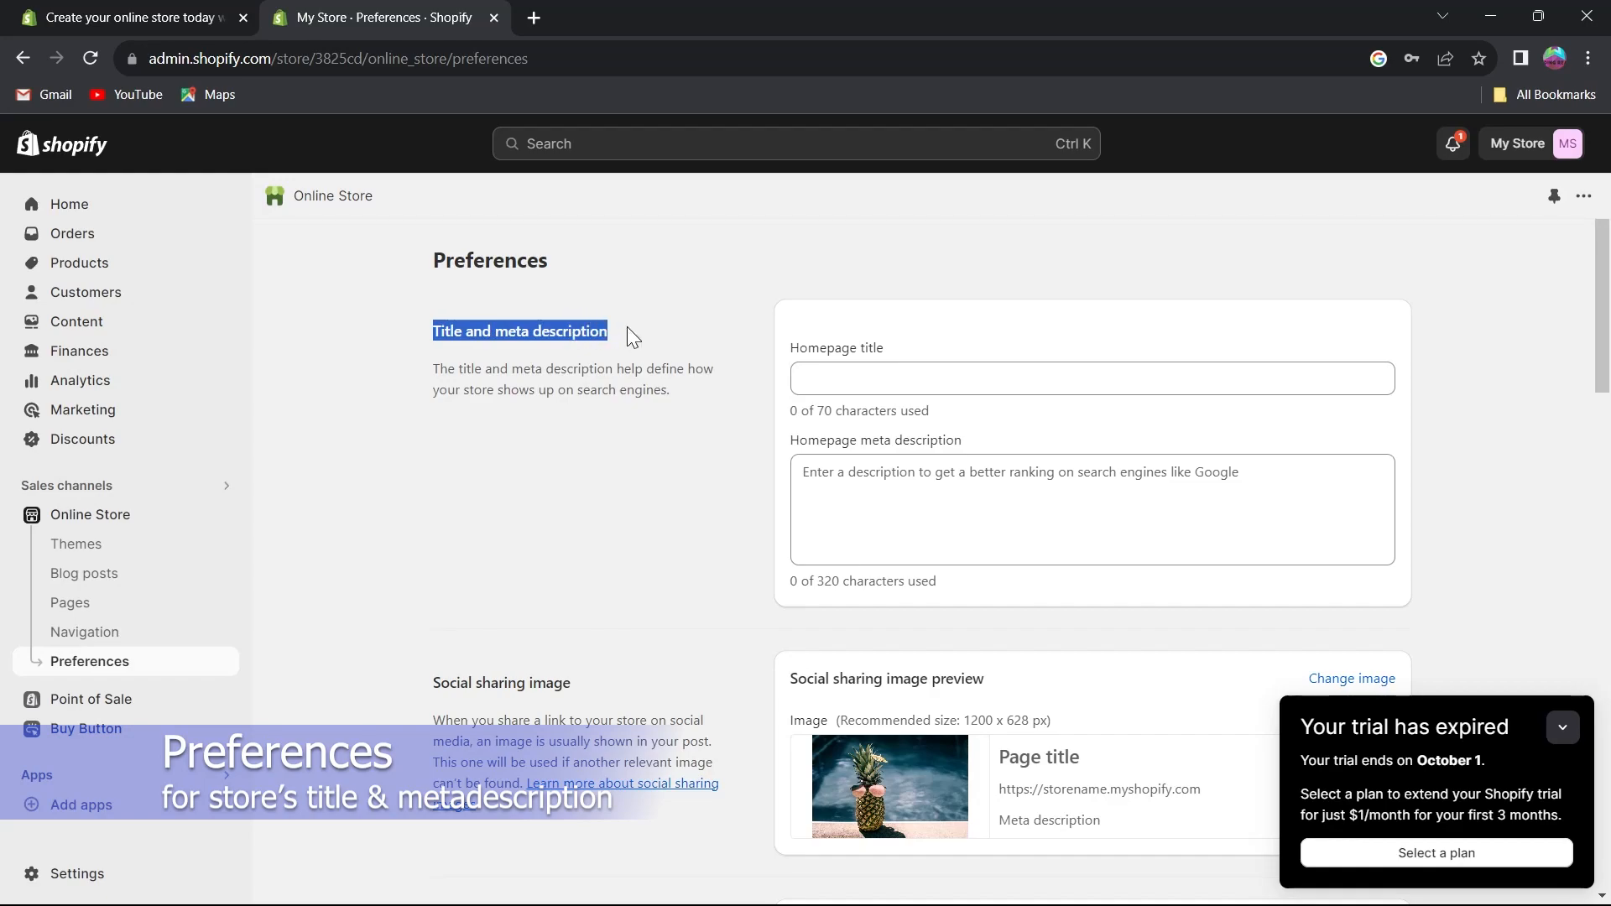
{"action": "left_click", "coordinate": [869, 372]}
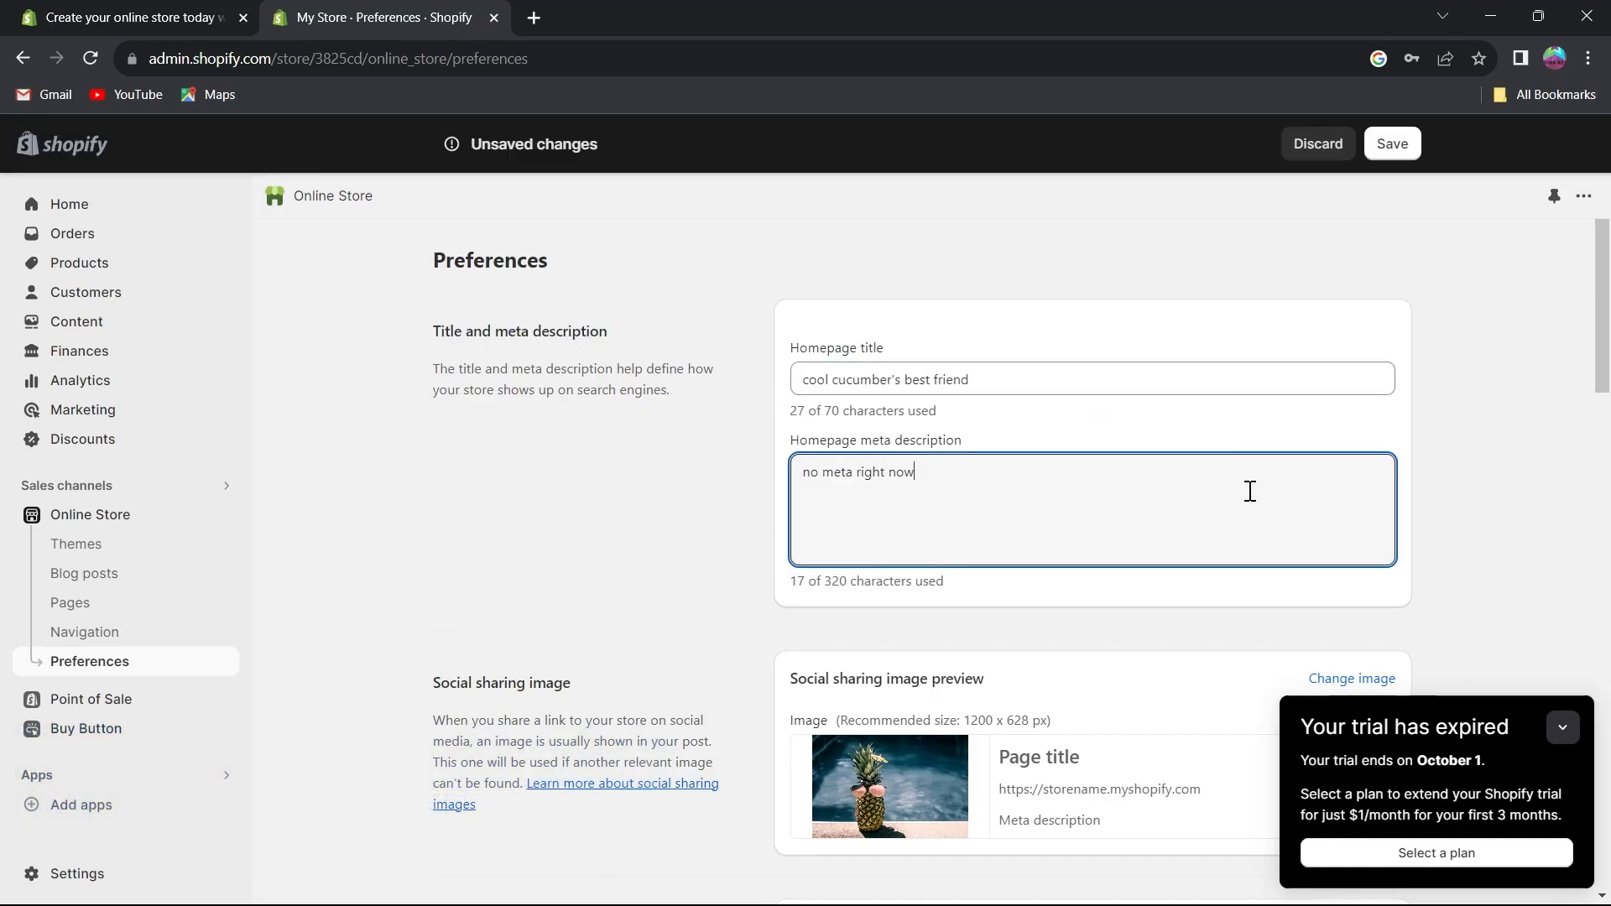
{"action": "scroll", "coordinate": [1276, 504], "scroll_direction": "down", "scroll_amount": 5}
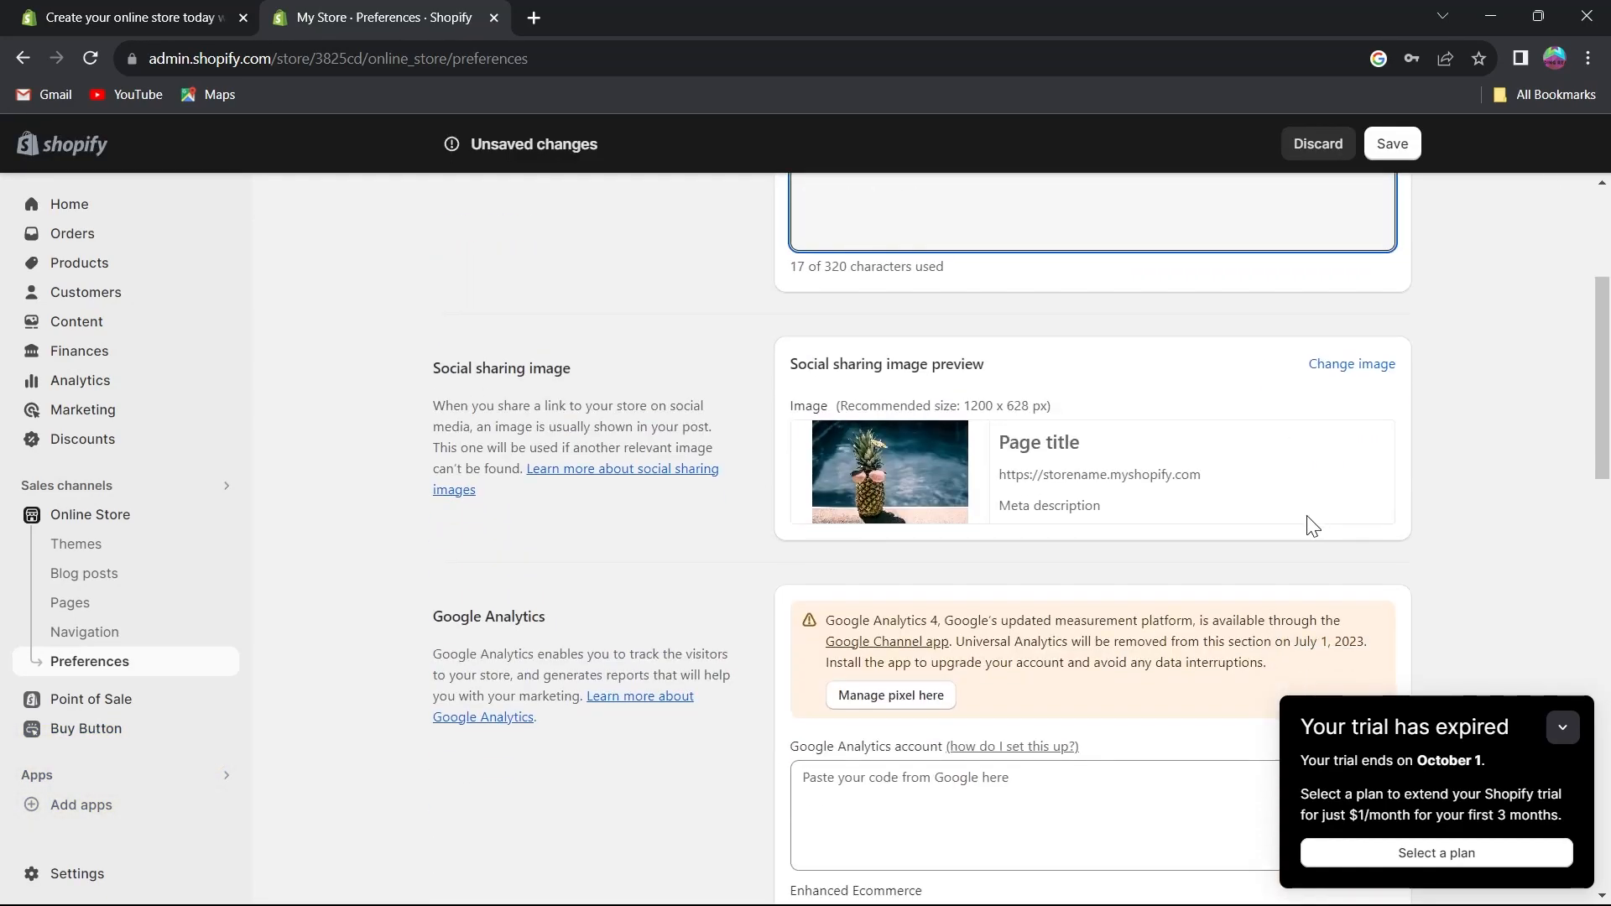
{"action": "scroll", "coordinate": [889, 637], "scroll_direction": "down", "scroll_amount": 2}
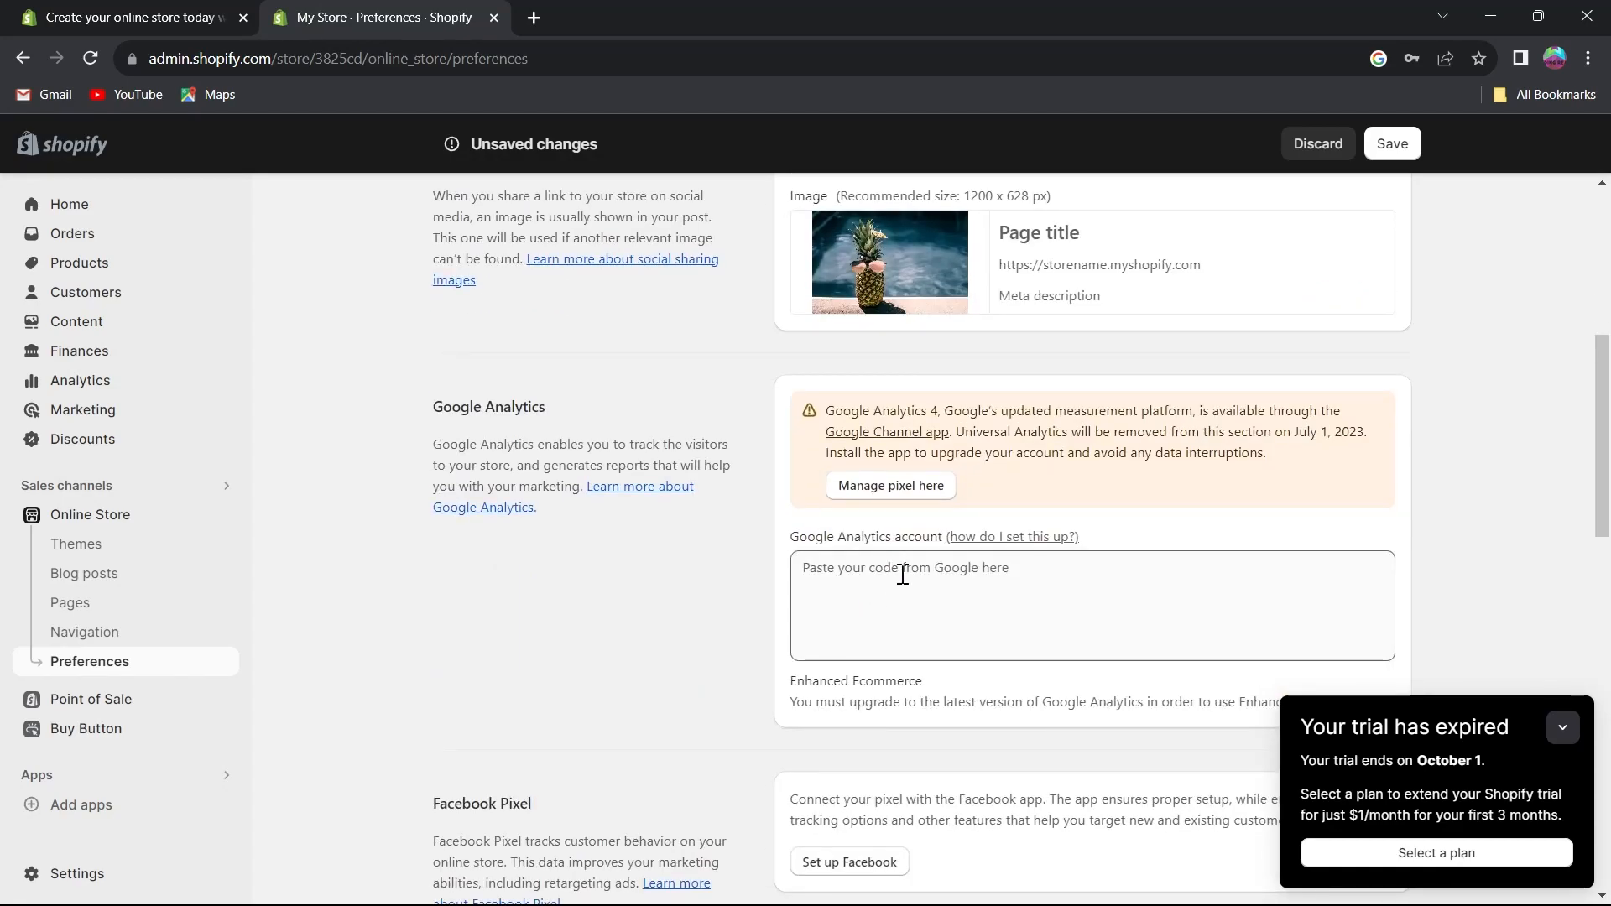
{"action": "left_click", "coordinate": [917, 578]}
{"action": "scroll", "coordinate": [917, 579], "scroll_direction": "down", "scroll_amount": 3}
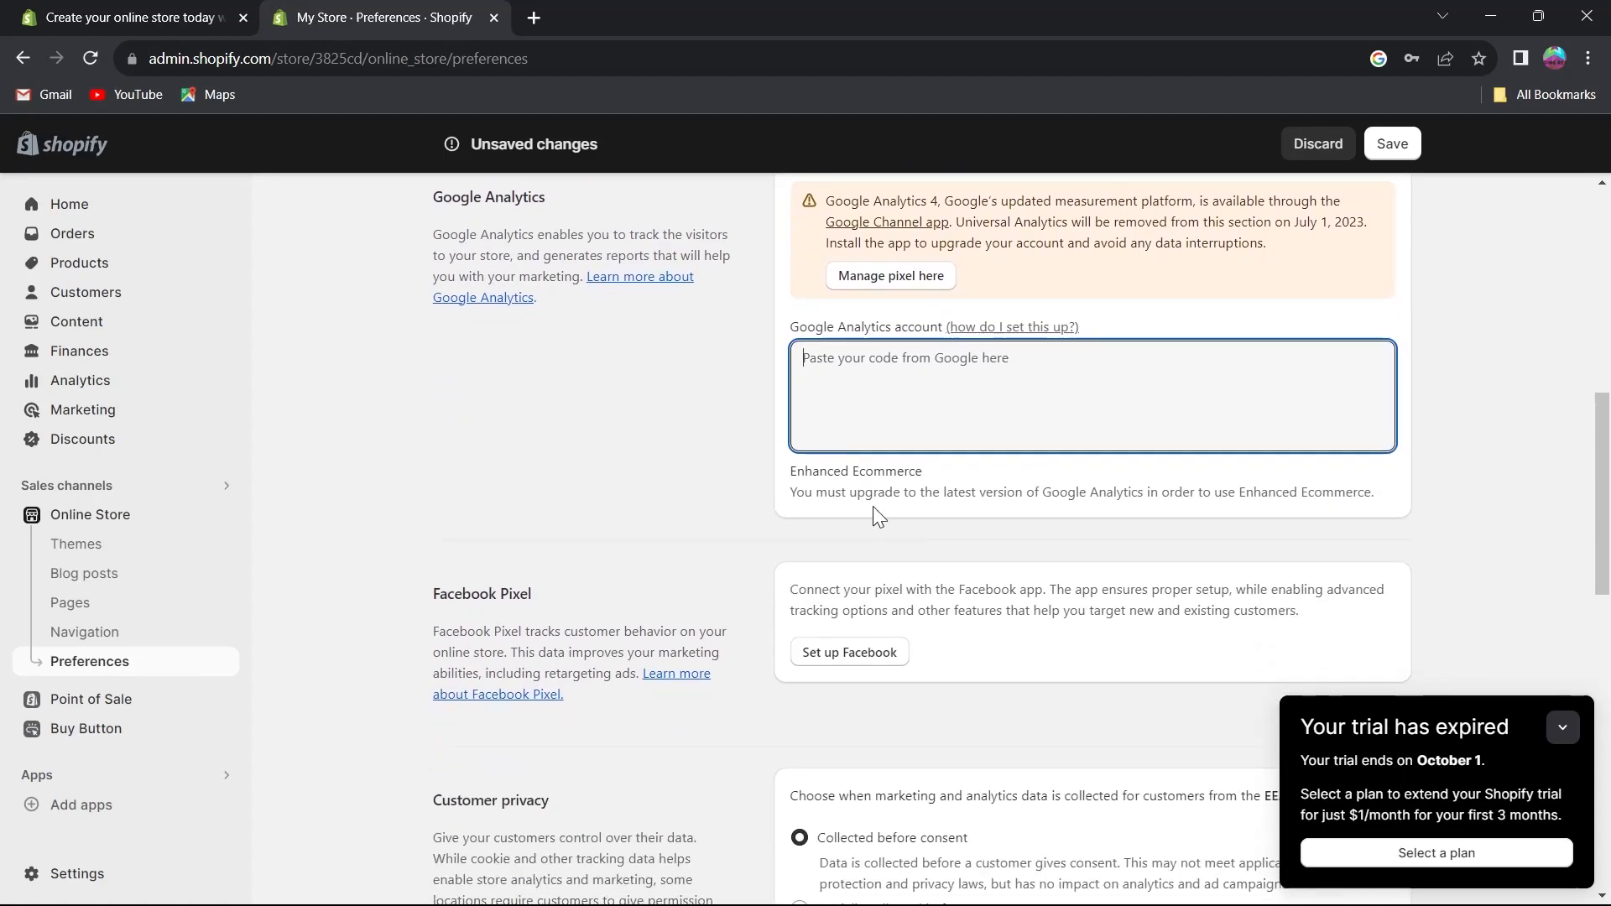
{"action": "scroll", "coordinate": [878, 405], "scroll_direction": "up", "scroll_amount": 3}
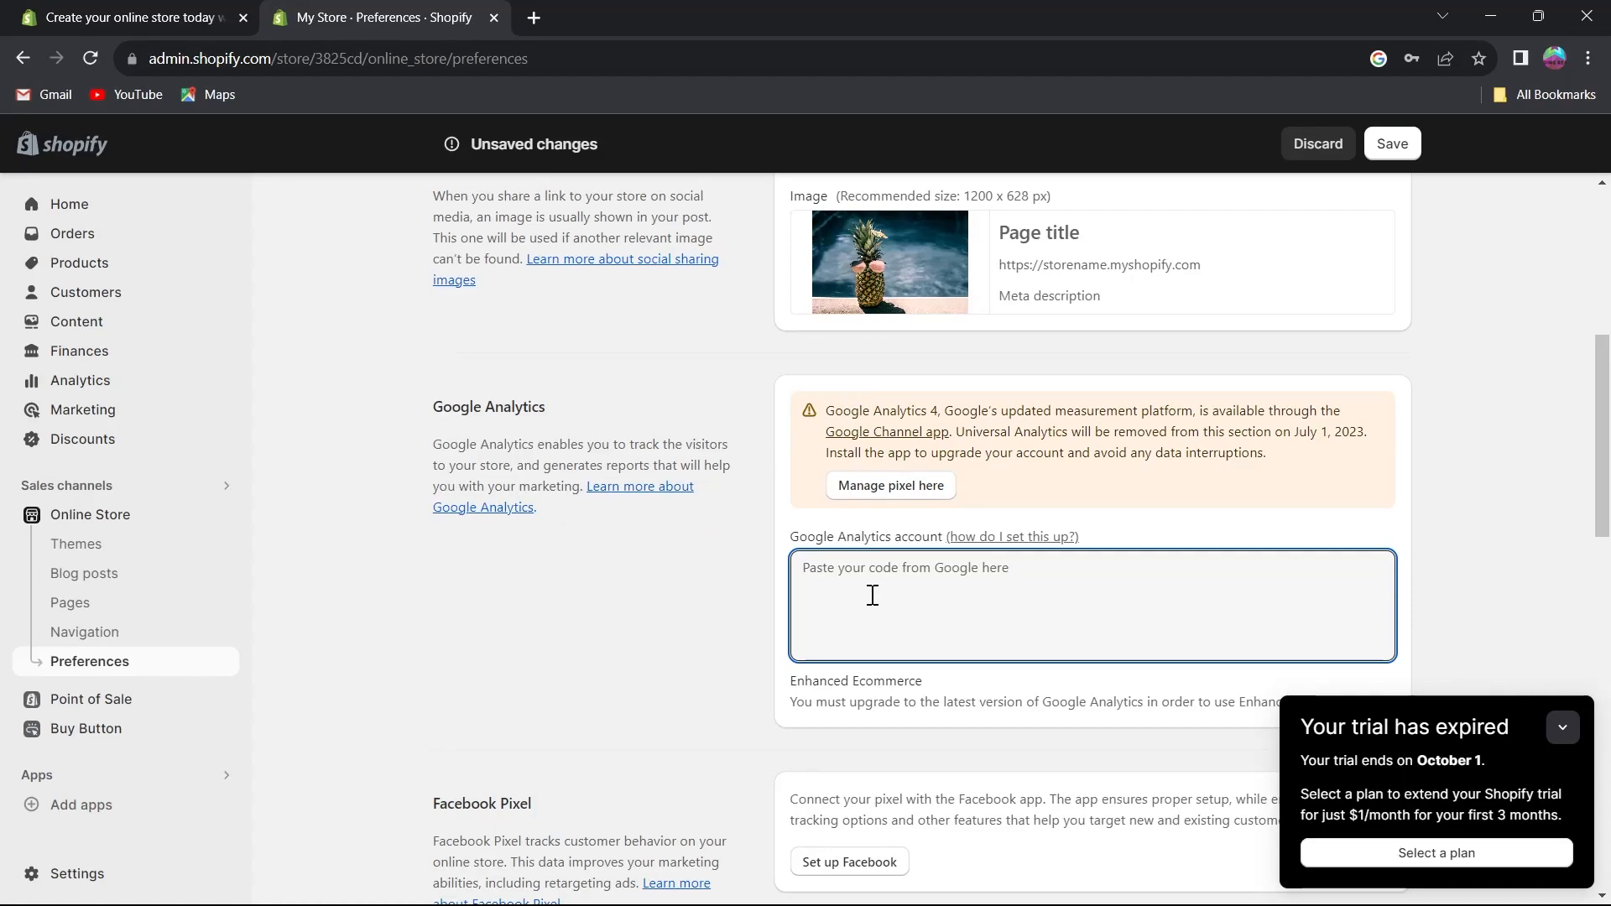
{"action": "scroll", "coordinate": [823, 459], "scroll_direction": "down", "scroll_amount": 5}
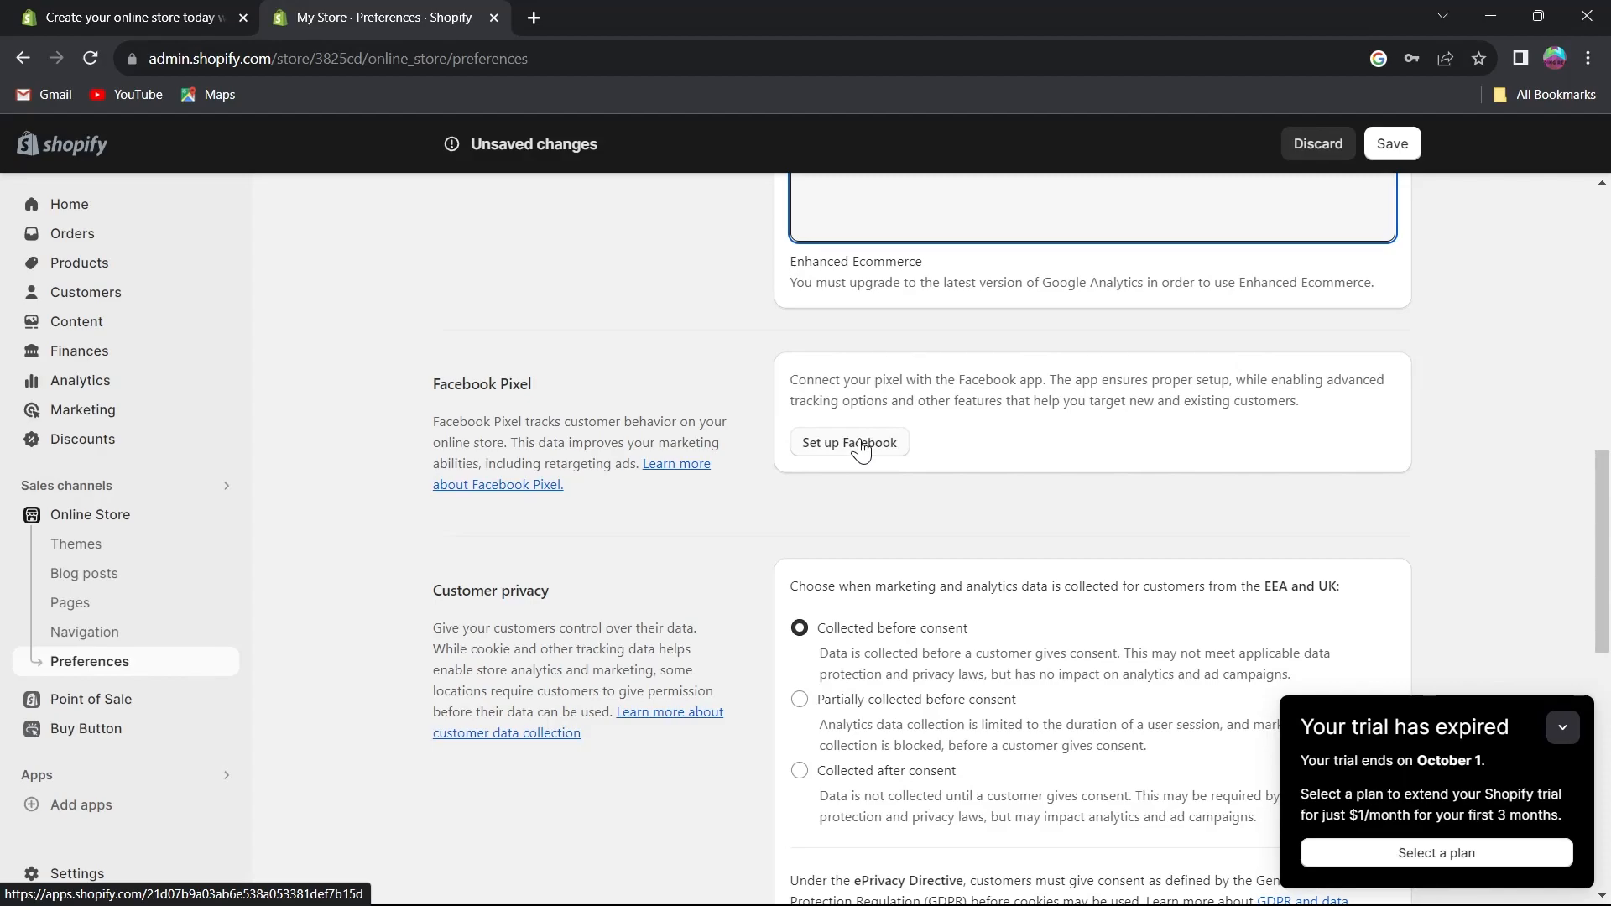
{"action": "scroll", "coordinate": [861, 451], "scroll_direction": "down", "scroll_amount": 4}
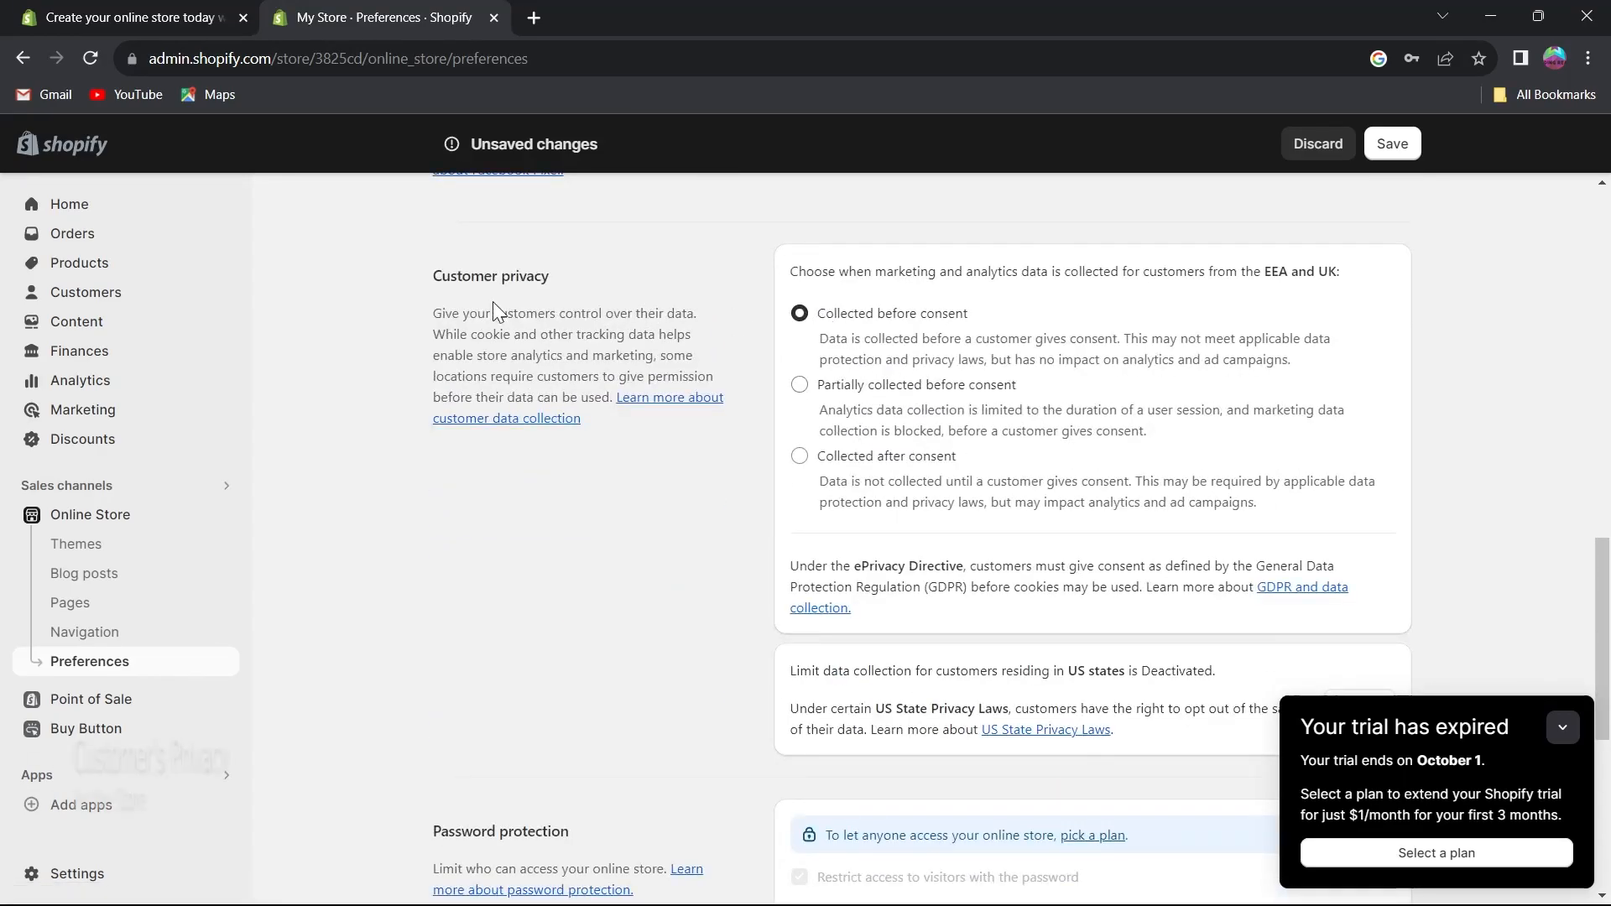
Examine the Customer privacy data collection options in Preferences.
{"action": "left_click_drag", "start_coordinate": [425, 277], "coordinate": [567, 279]}
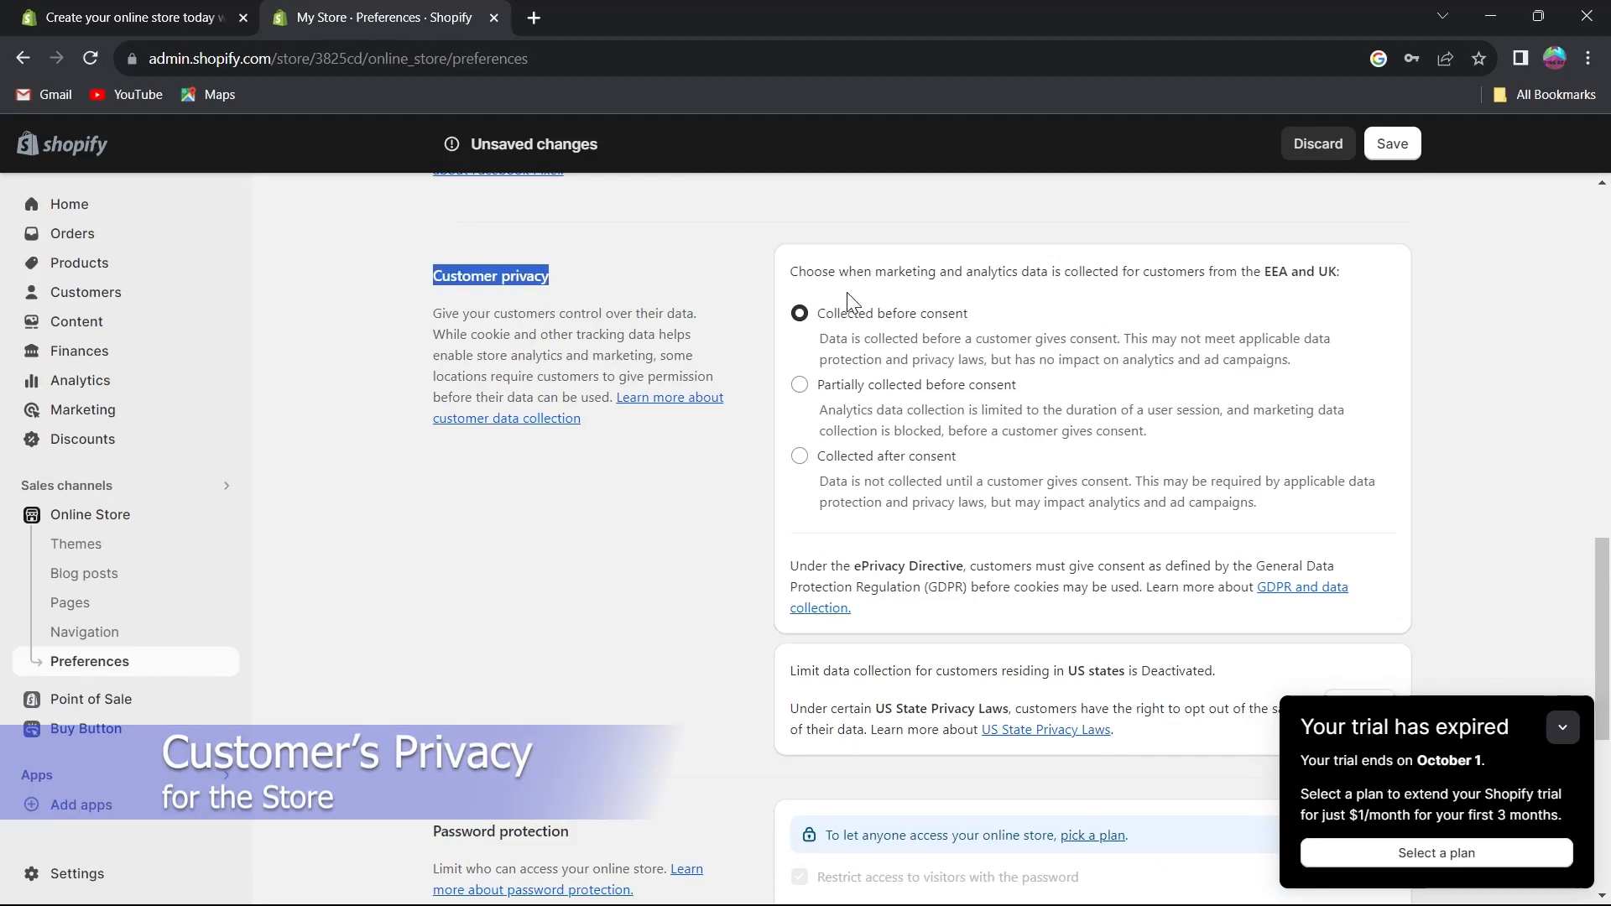
{"action": "left_click_drag", "start_coordinate": [823, 314], "coordinate": [967, 315]}
{"action": "left_click_drag", "start_coordinate": [814, 385], "coordinate": [1017, 388]}
{"action": "left_click_drag", "start_coordinate": [815, 457], "coordinate": [961, 462]}
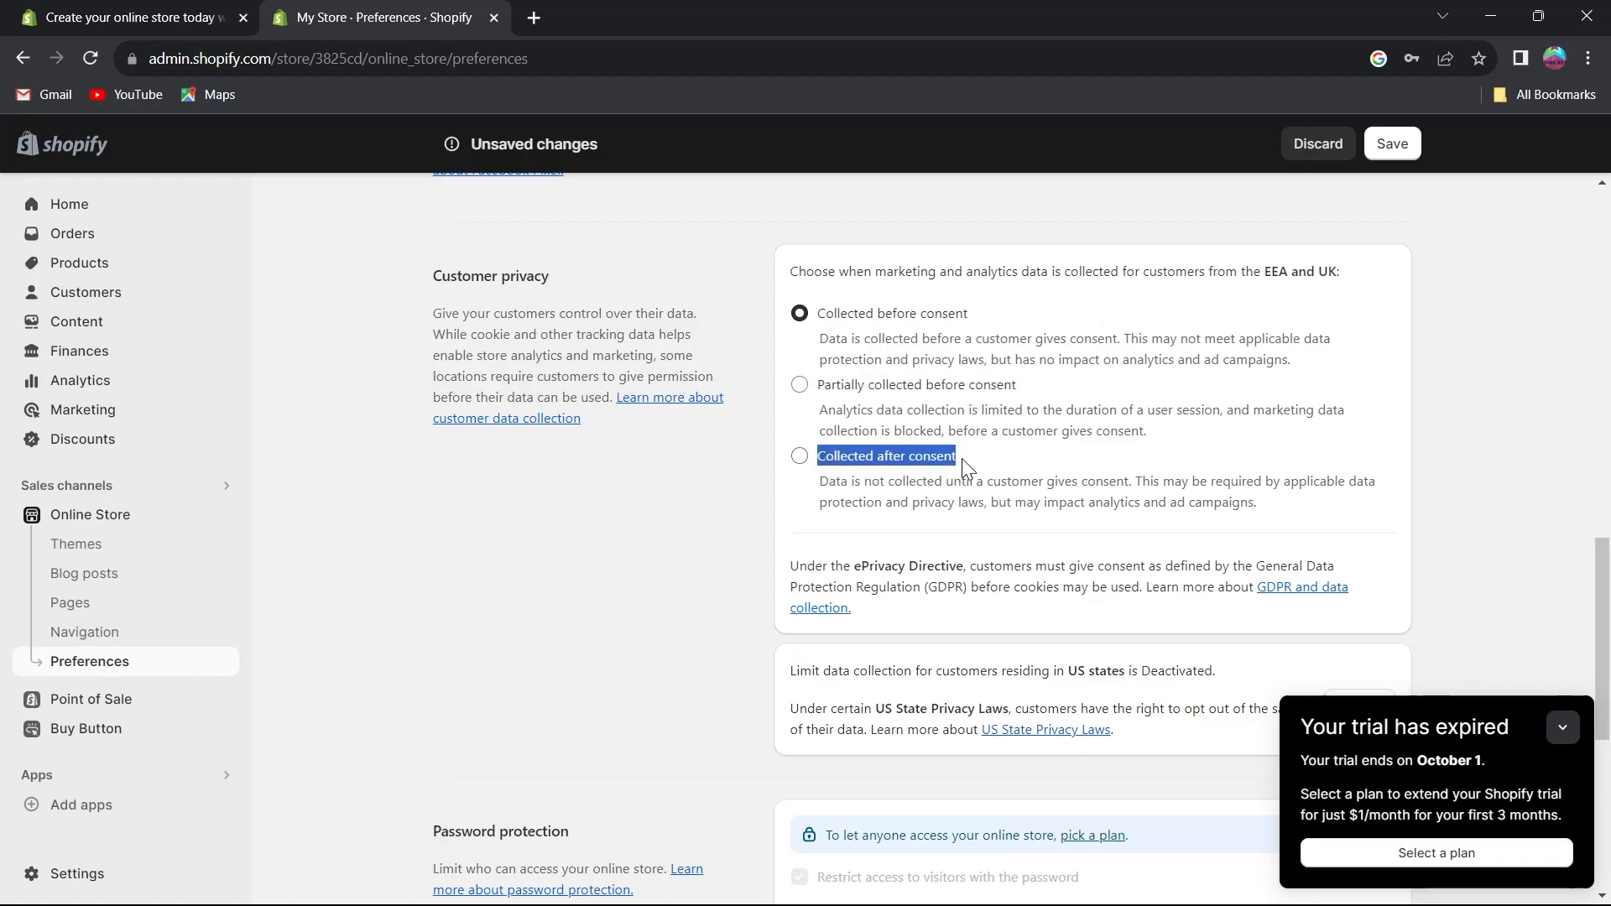
{"action": "left_click", "coordinate": [956, 480]}
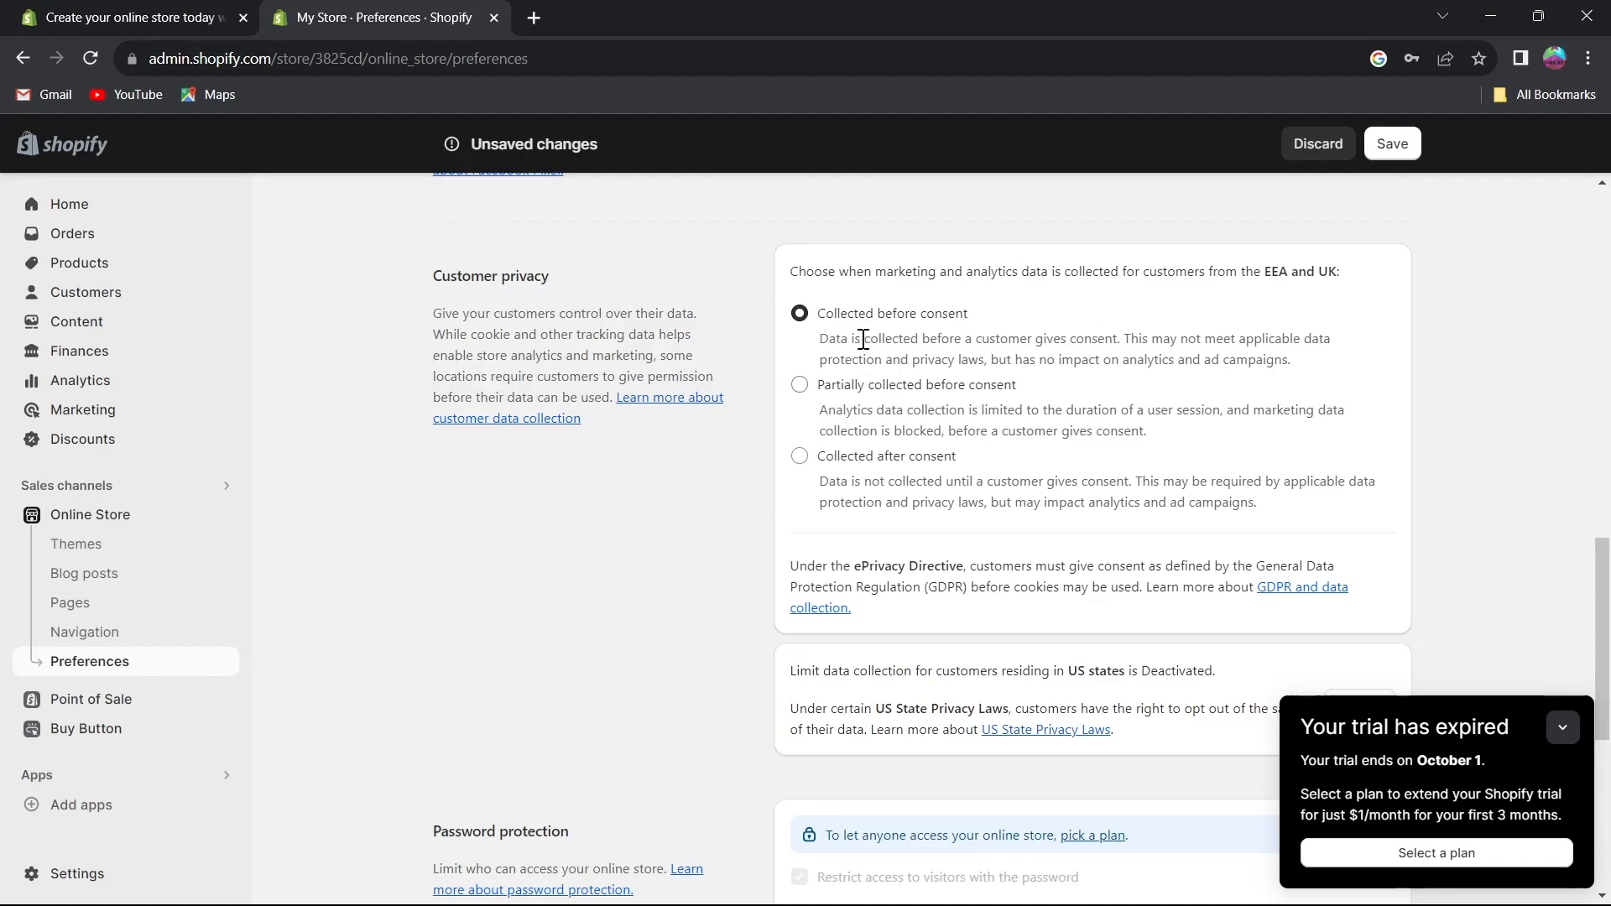
Set the EEA and UK customer data collection option to Collected after consent.
{"action": "left_click_drag", "start_coordinate": [817, 313], "coordinate": [1031, 317]}
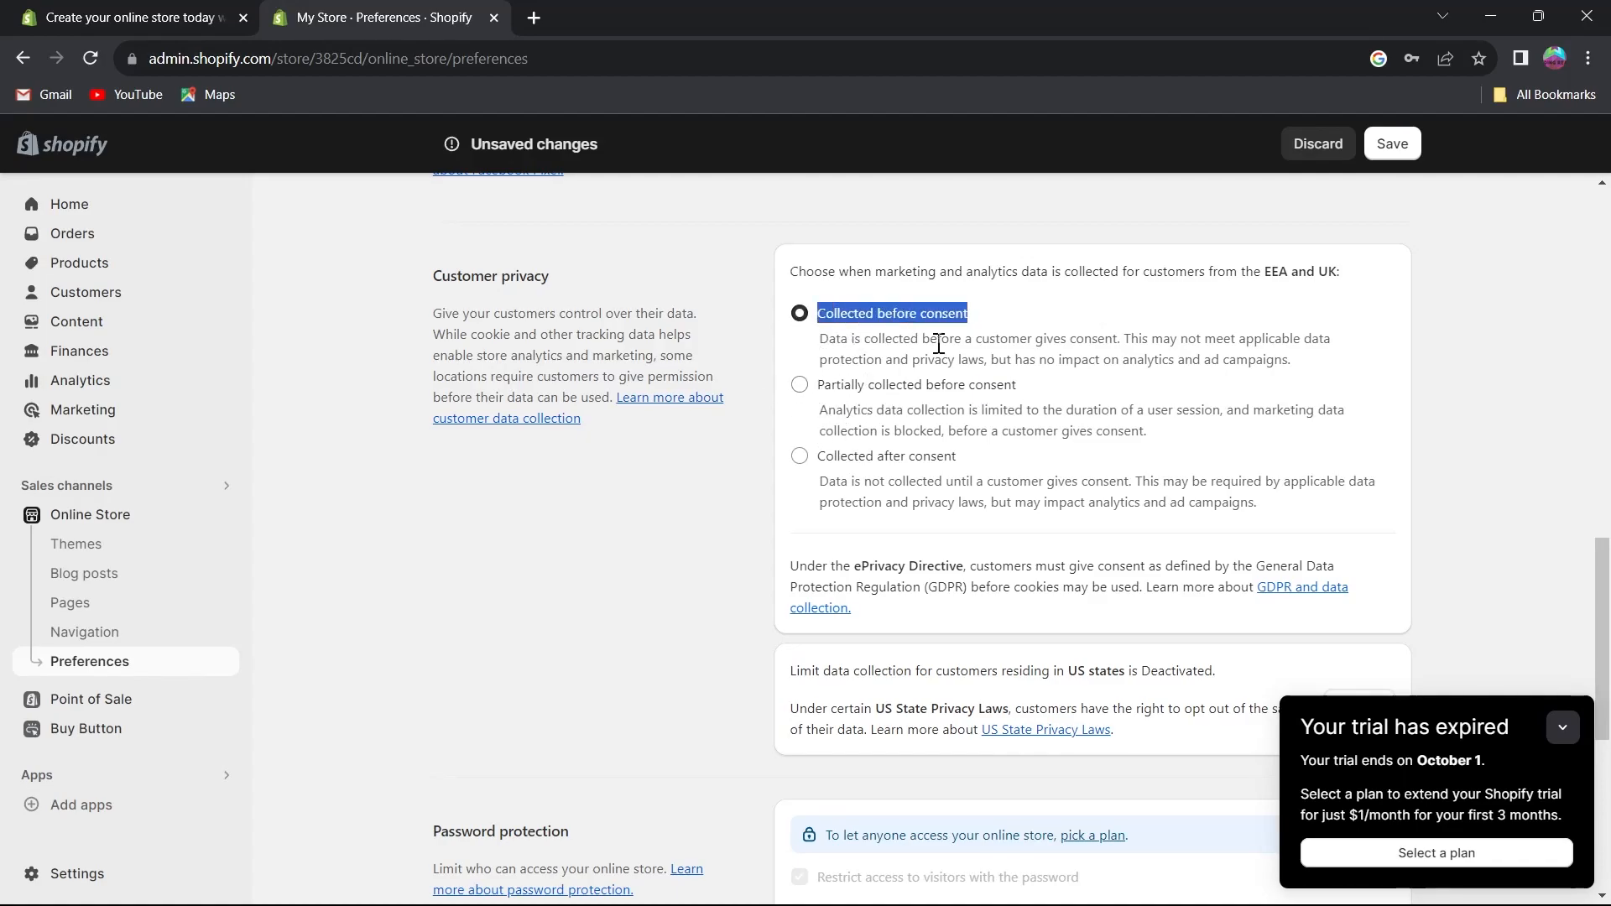
{"action": "left_click", "coordinate": [819, 340]}
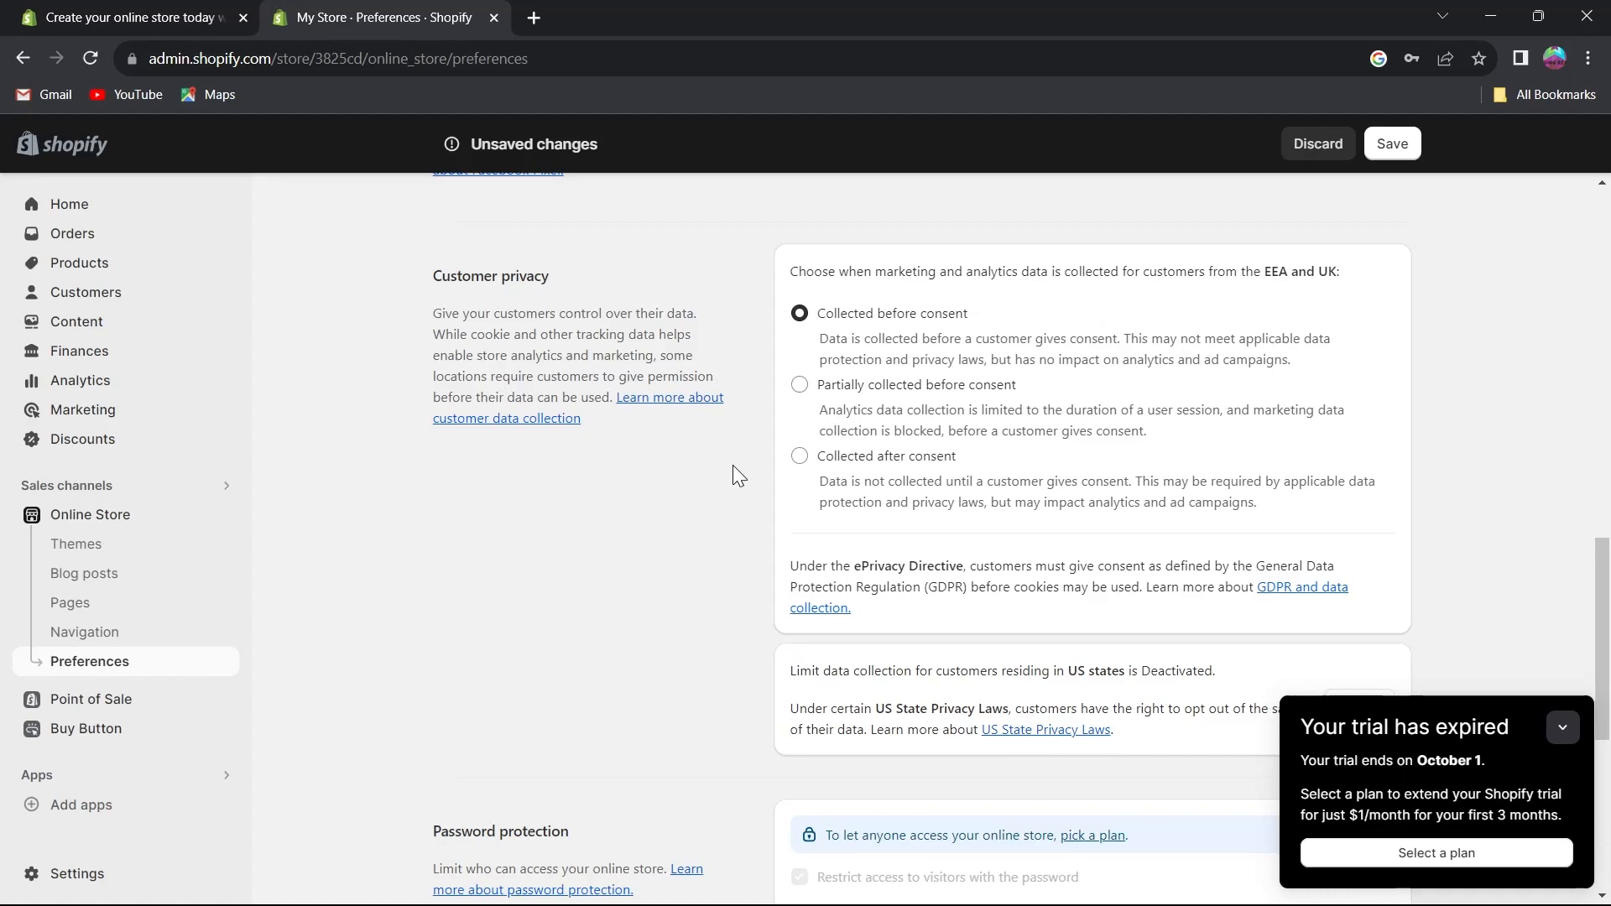
{"action": "left_click", "coordinate": [910, 384]}
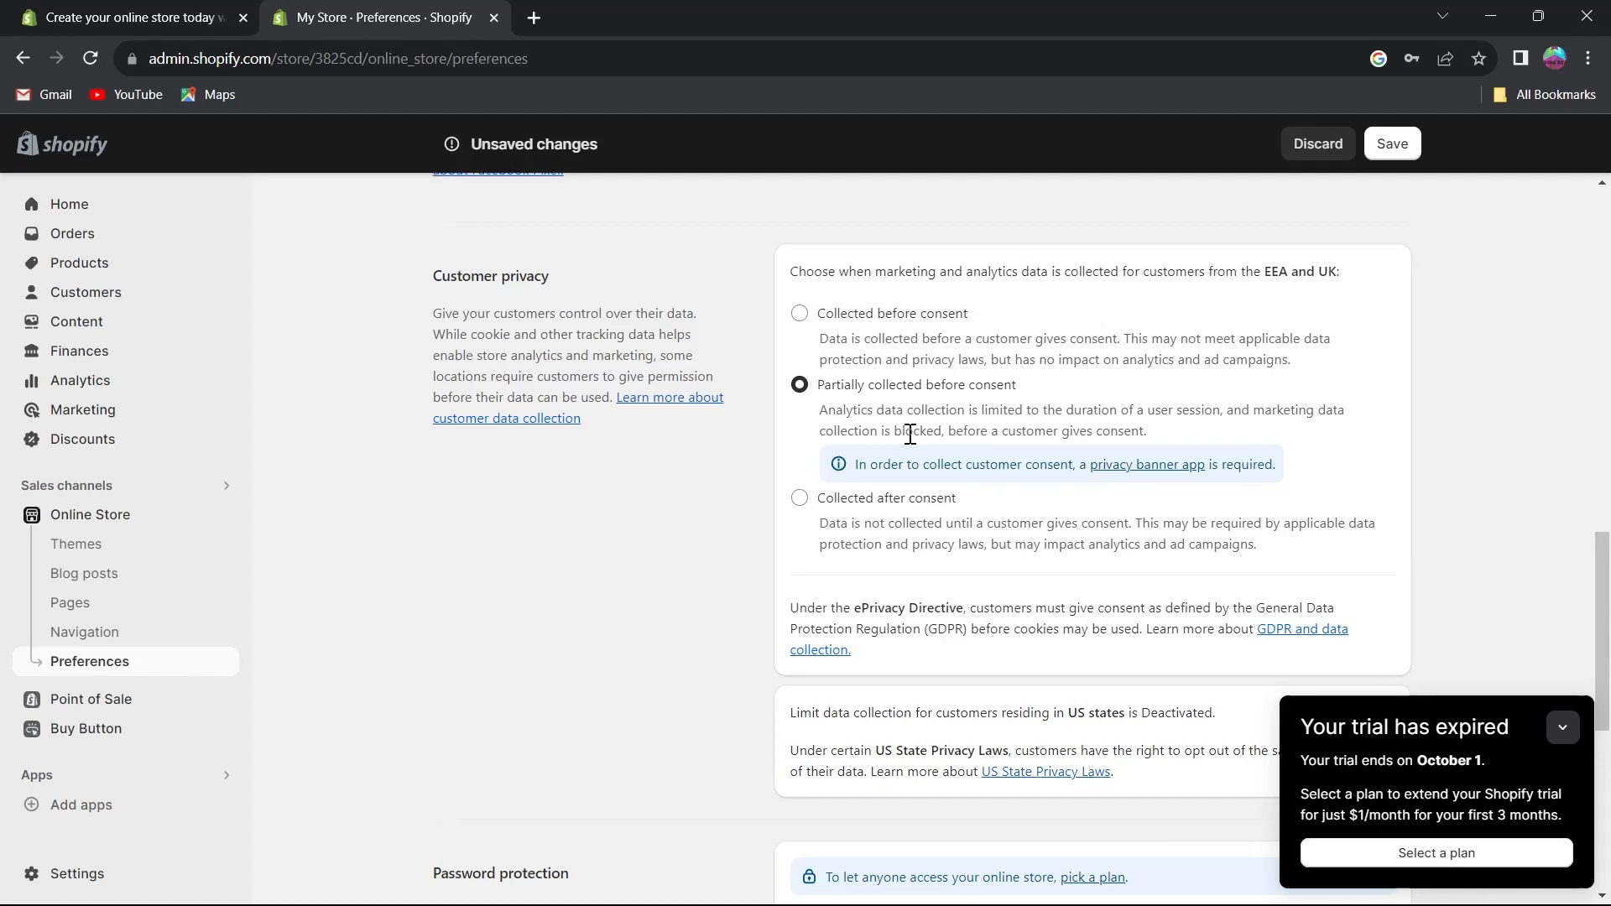
{"action": "left_click", "coordinate": [799, 503]}
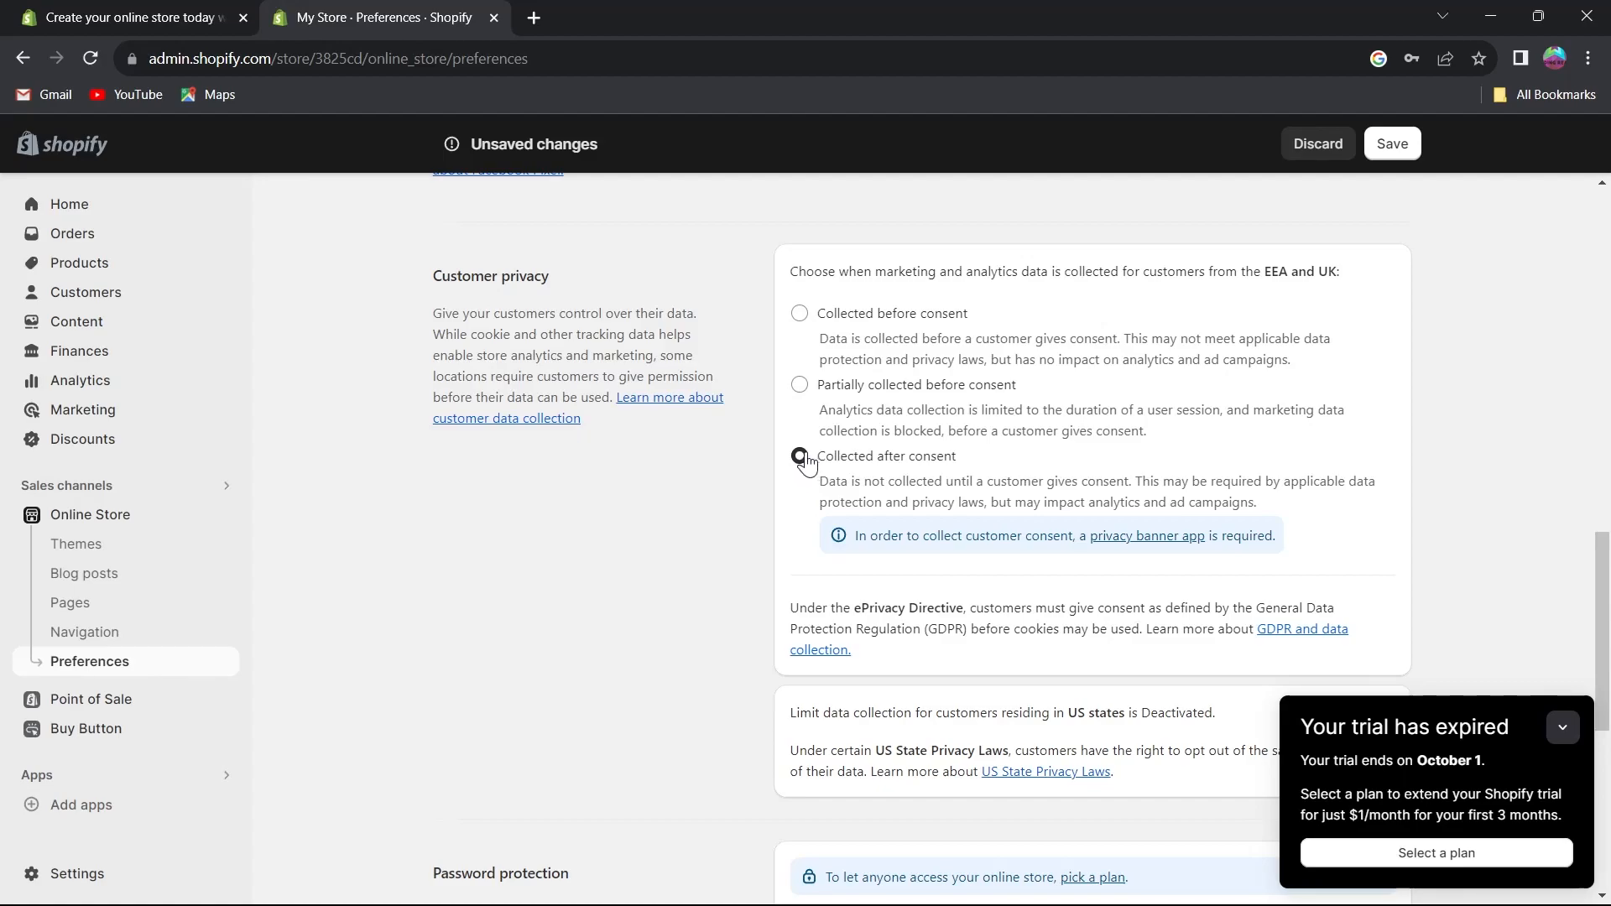
Replace the storefront password in Password protection with a new password.
{"action": "scroll", "coordinate": [807, 463], "scroll_direction": "down", "scroll_amount": 5}
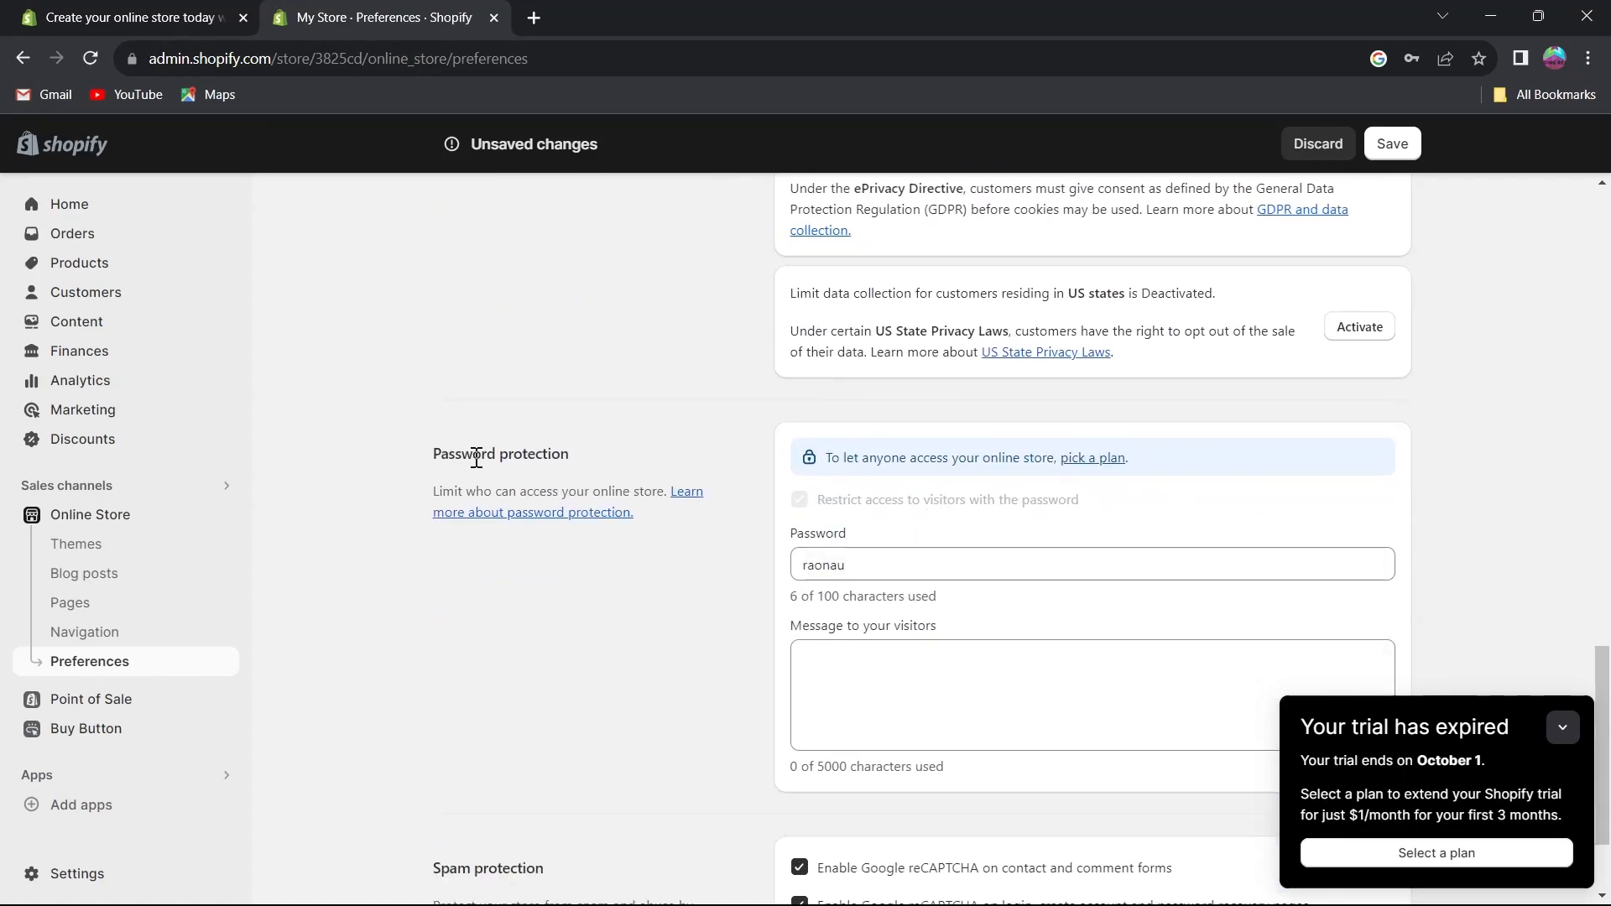
{"action": "left_click_drag", "start_coordinate": [429, 458], "coordinate": [602, 454]}
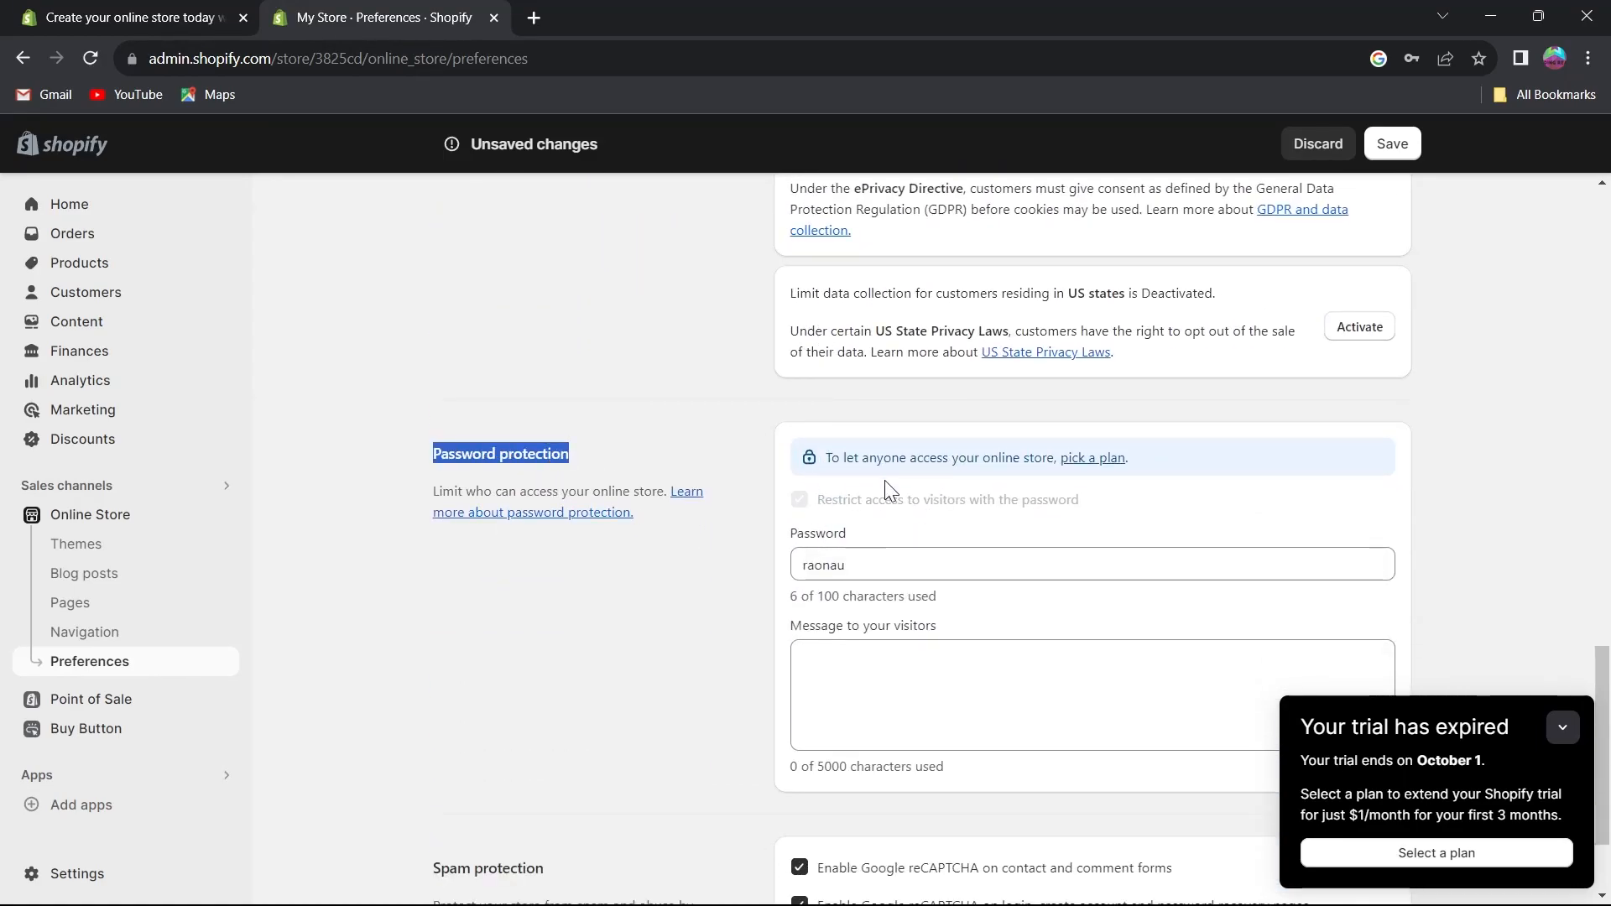
{"action": "left_click_drag", "start_coordinate": [856, 564], "coordinate": [762, 564]}
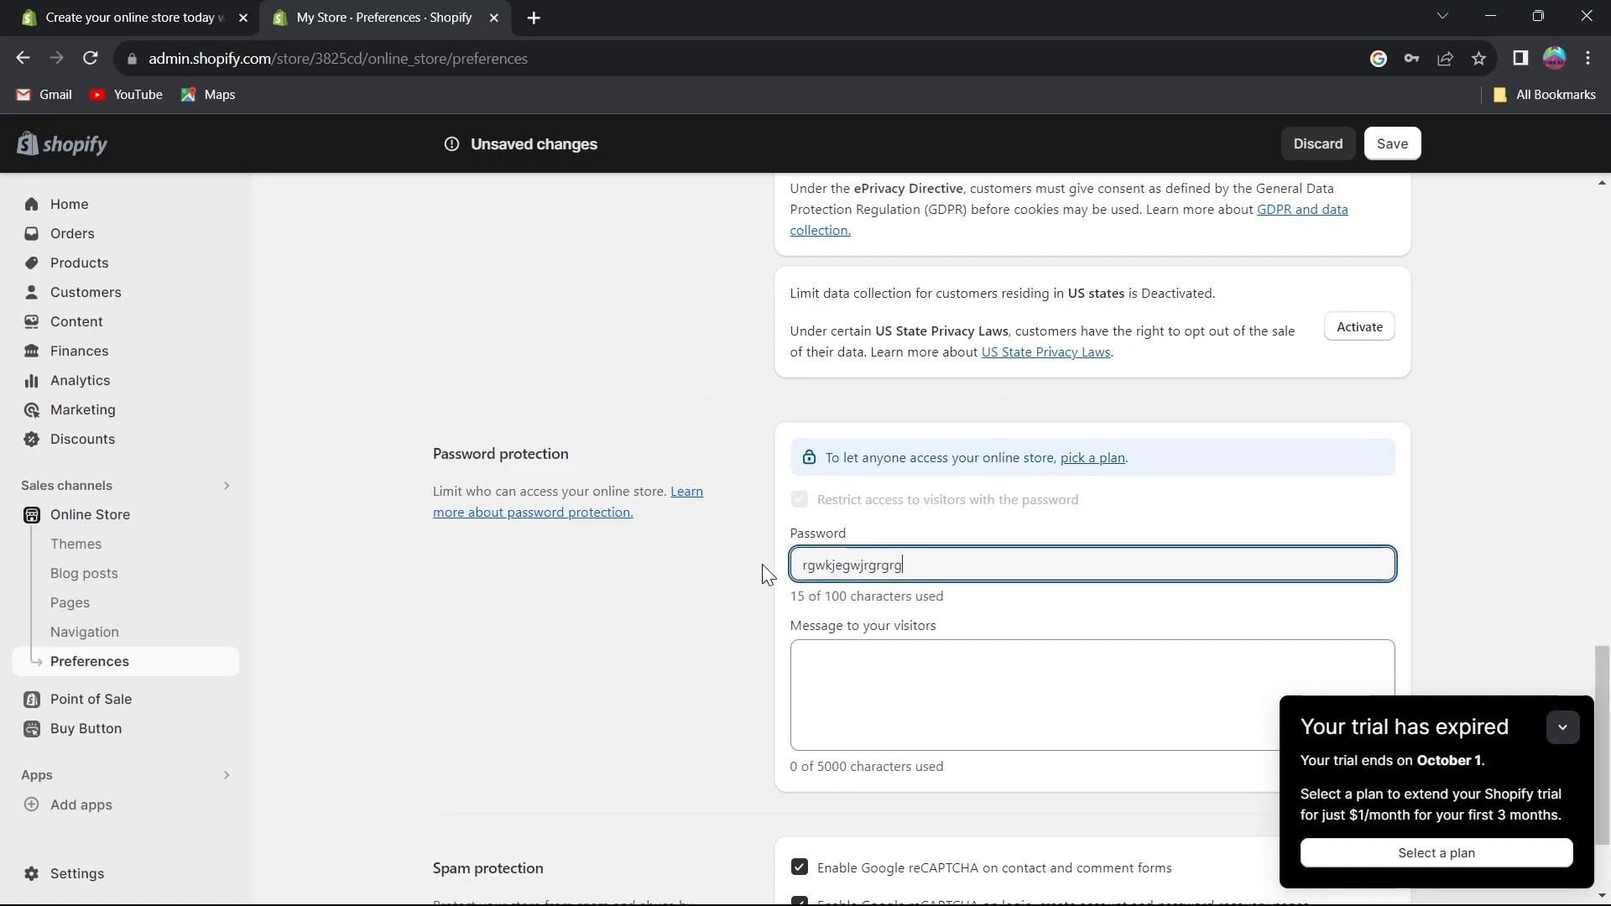
Enter 'hi there shop wisely' as the message to visitors.
{"action": "scroll", "coordinate": [869, 502], "scroll_direction": "down", "scroll_amount": 2}
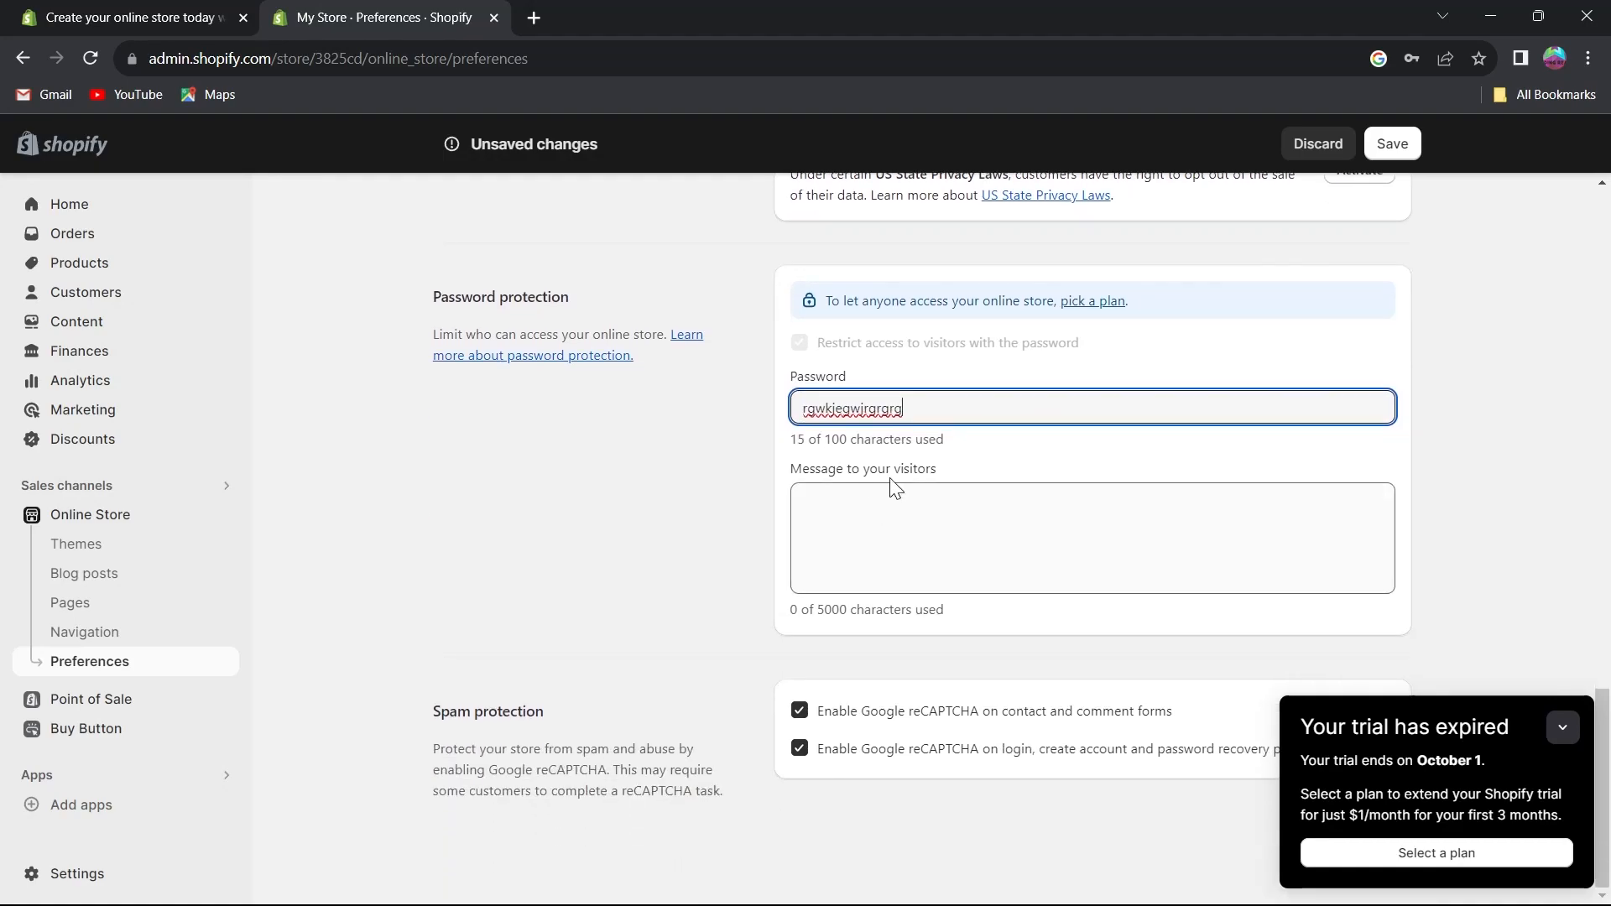
{"action": "left_click", "coordinate": [869, 502]}
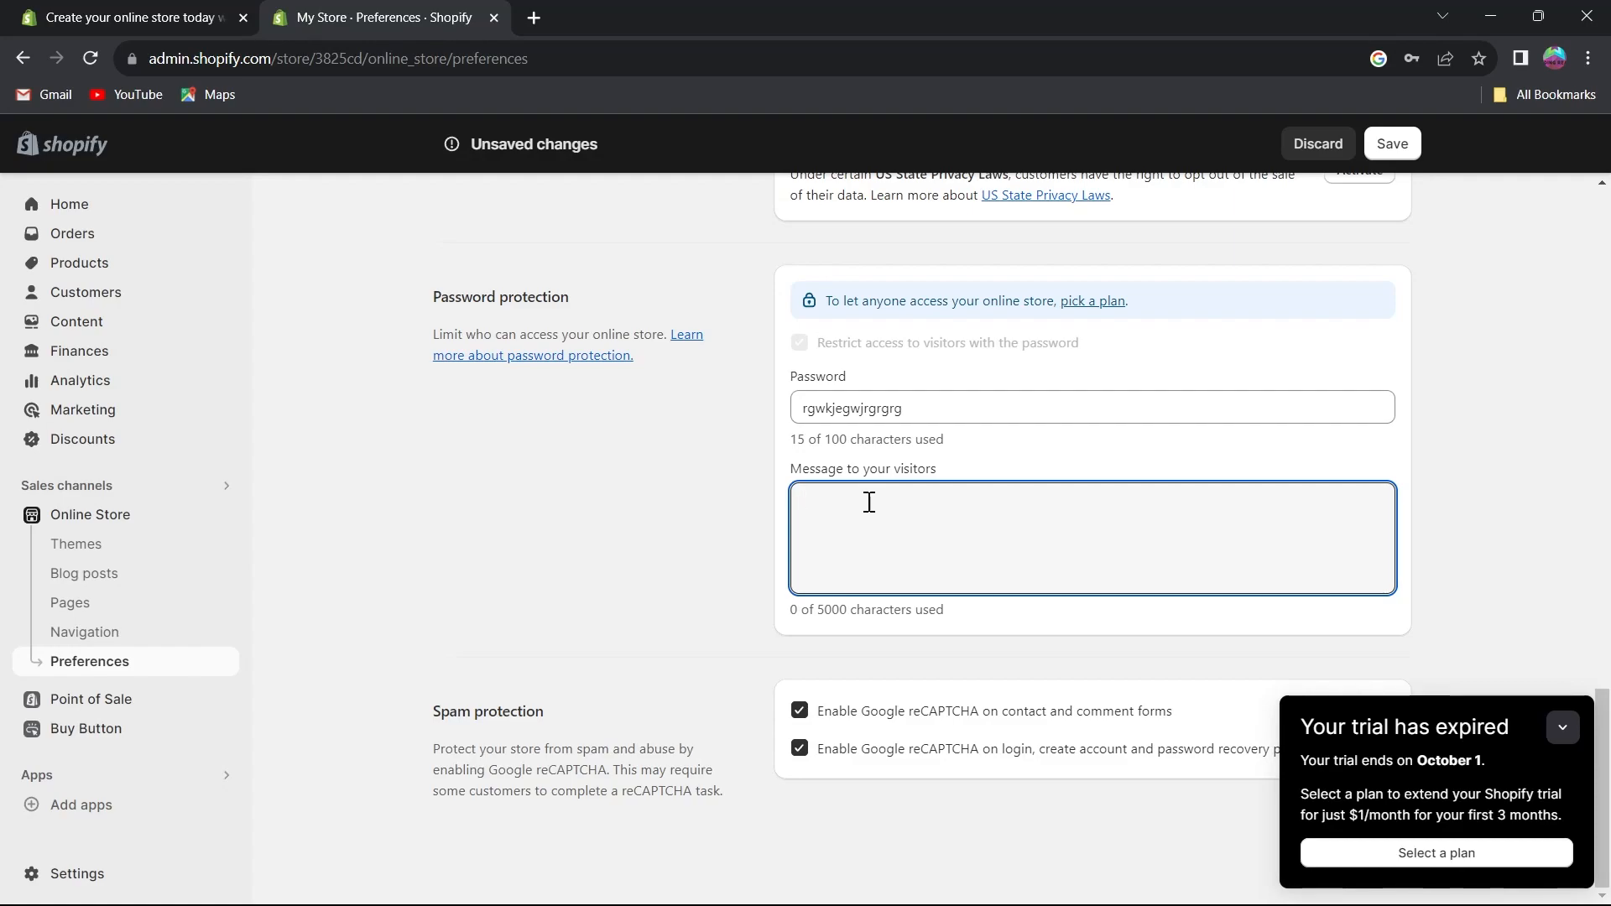
{"action": "type", "text": "hi there shop wisely"}
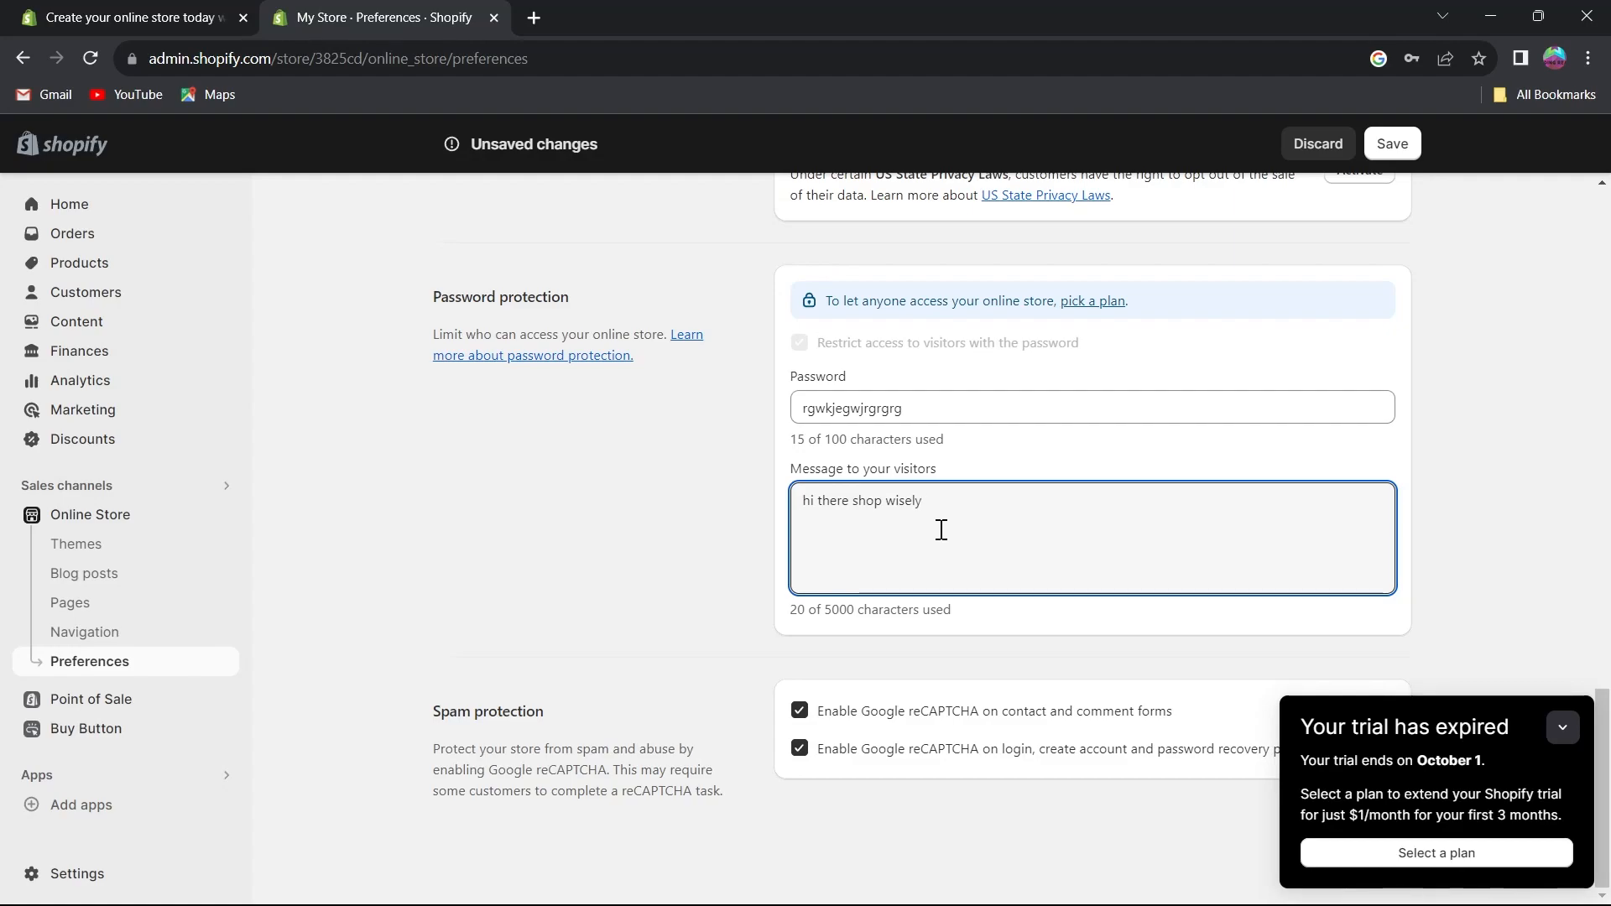
Collapse the trial notice and toggle the login reCAPTCHA checkbox off and back on.
{"action": "left_click", "coordinate": [1562, 727]}
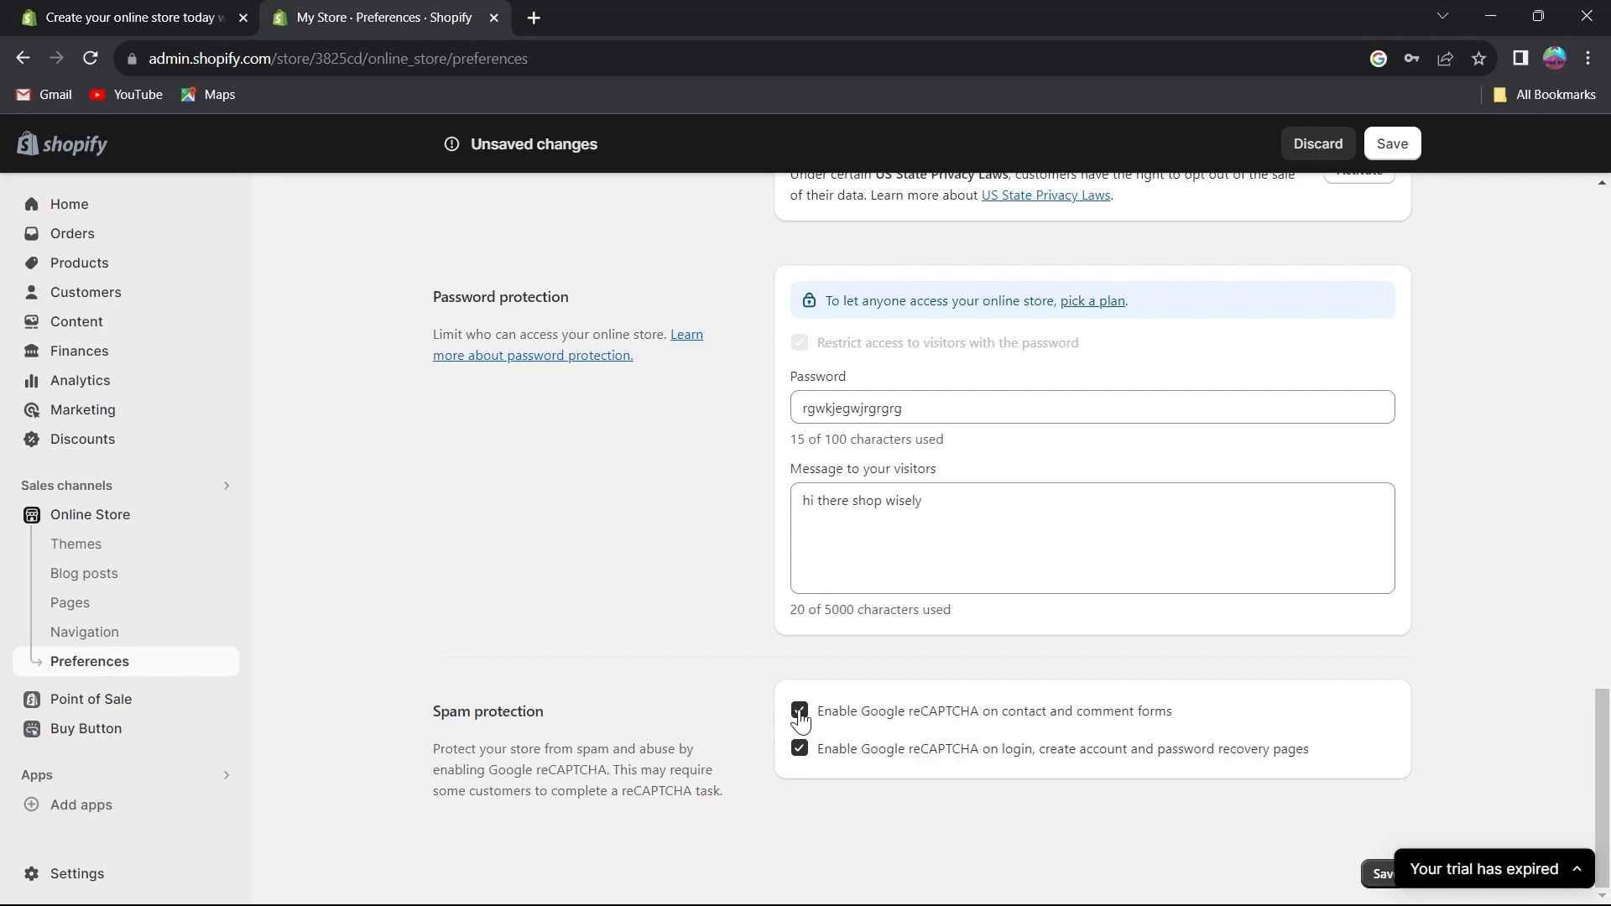
{"action": "left_click", "coordinate": [797, 743]}
{"action": "left_click", "coordinate": [798, 749]}
Search the web for reCAPTCHA in a new tab, open Google's reCAPTCHA page, and close the tab.
{"action": "key", "text": "ctrl+t"}
{"action": "type", "text": "recaptcha"}
{"action": "key", "text": "Return"}
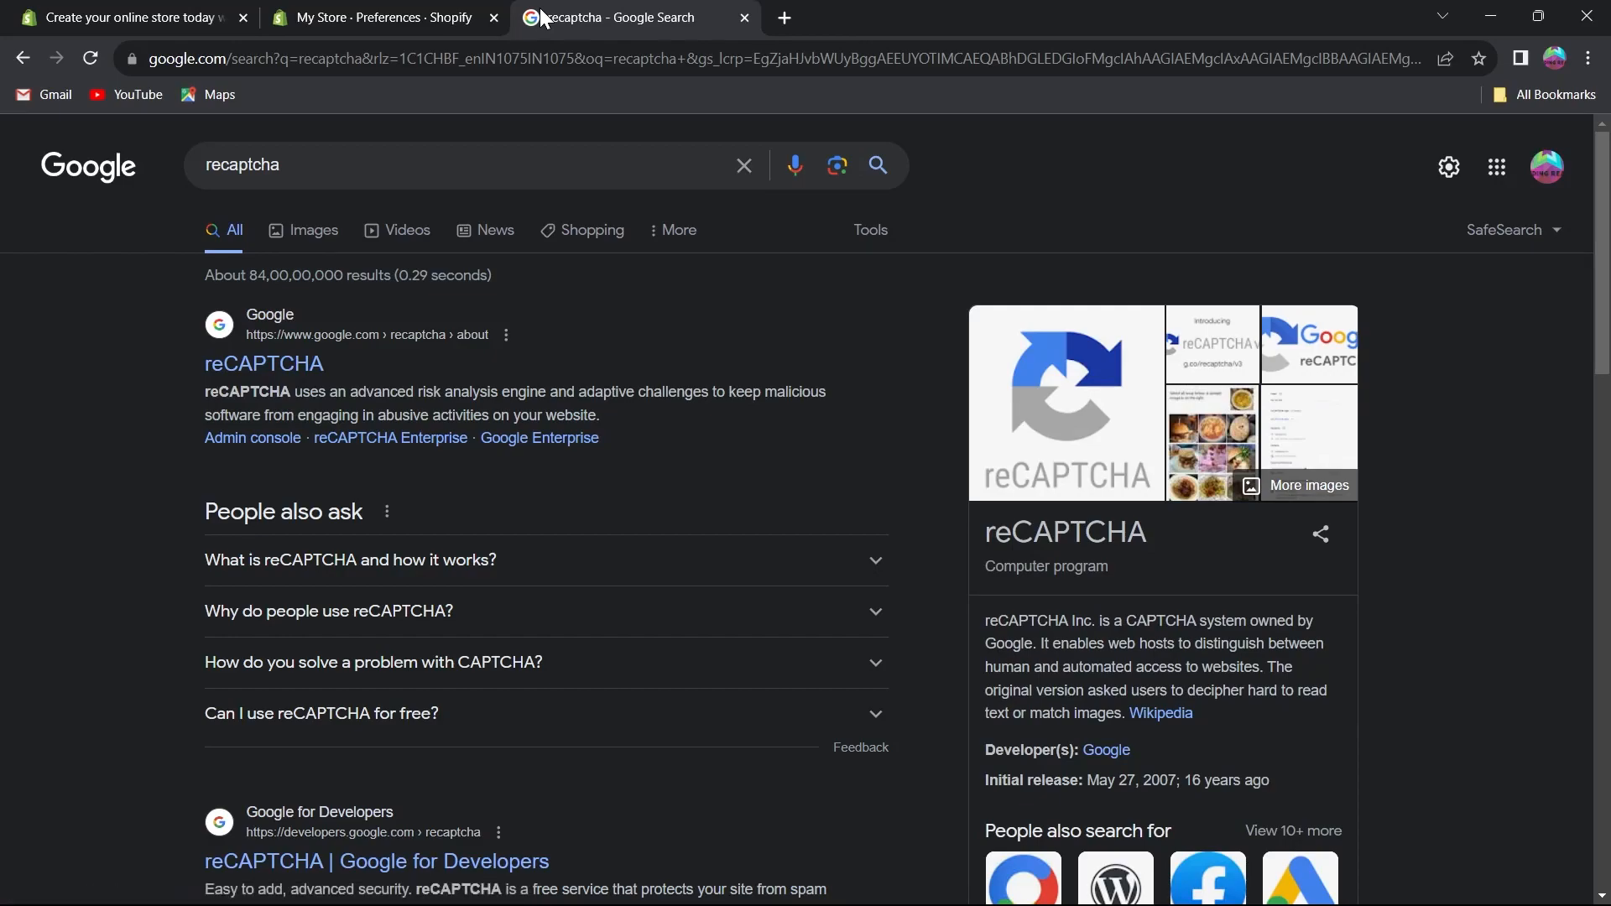
{"action": "left_click", "coordinate": [252, 363]}
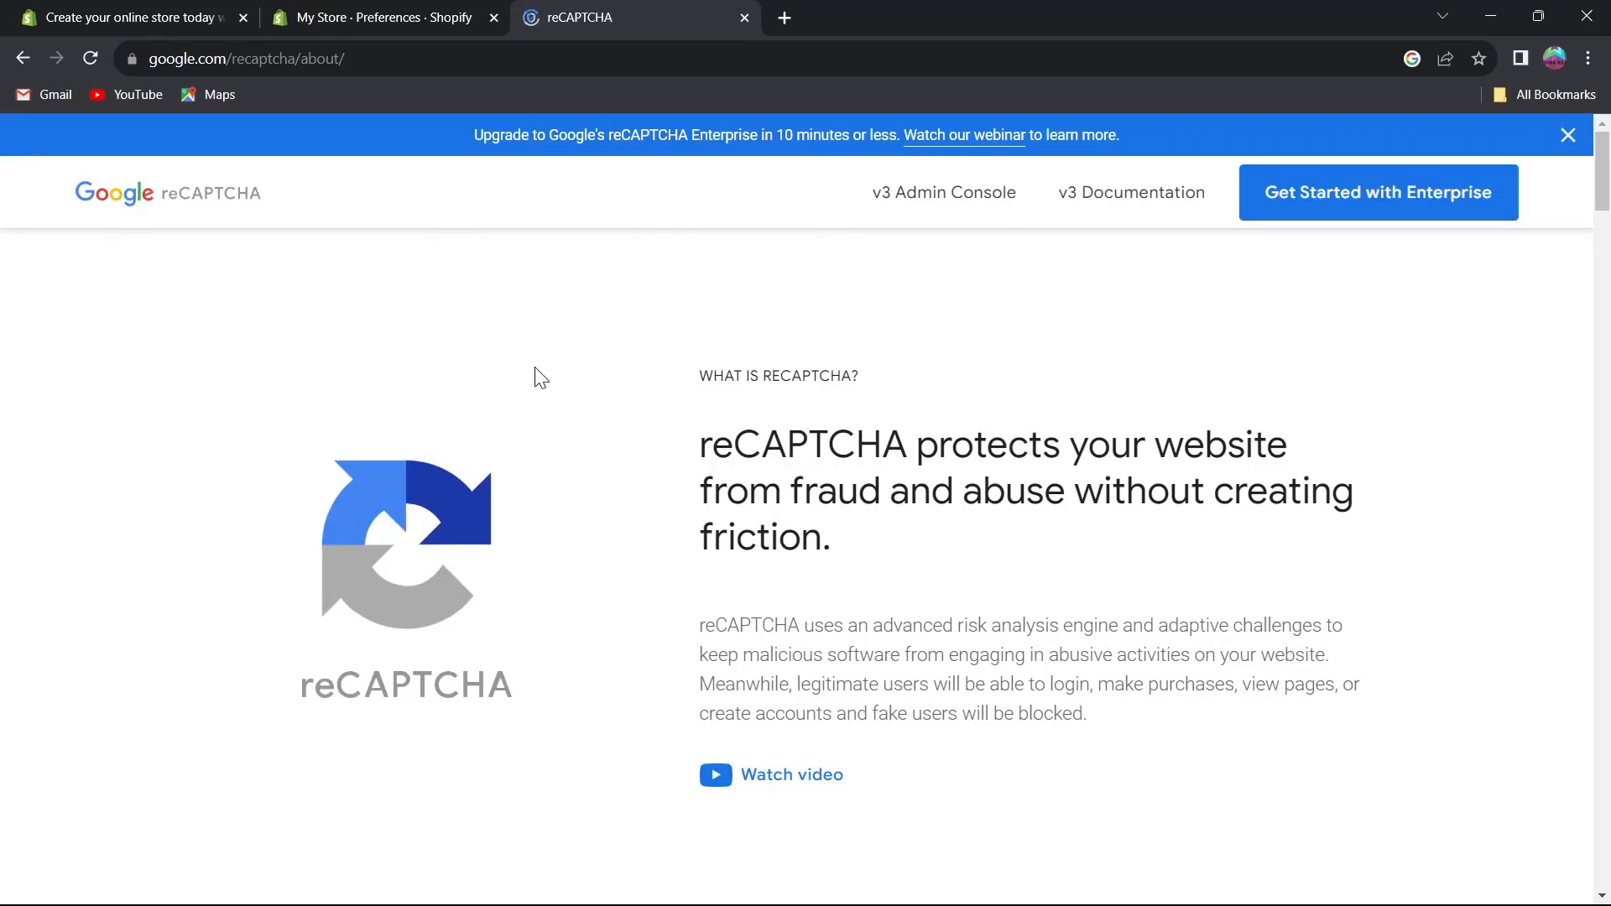
{"action": "left_click", "coordinate": [744, 17]}
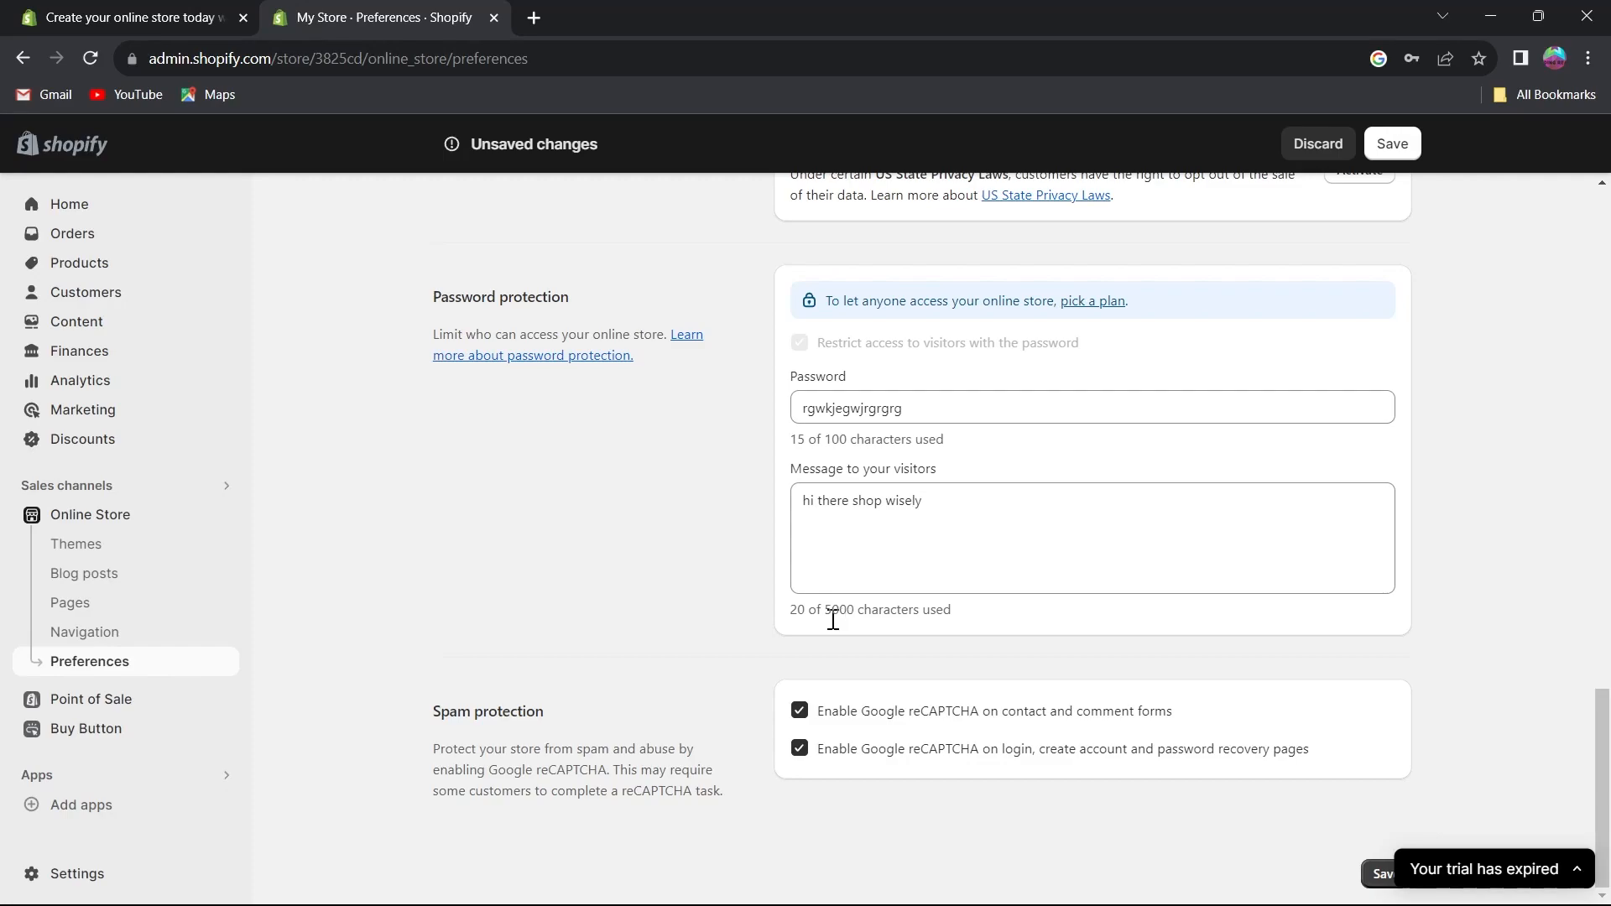
Save the changes to the Preferences page.
{"action": "scroll", "coordinate": [457, 522], "scroll_direction": "up", "scroll_amount": 15}
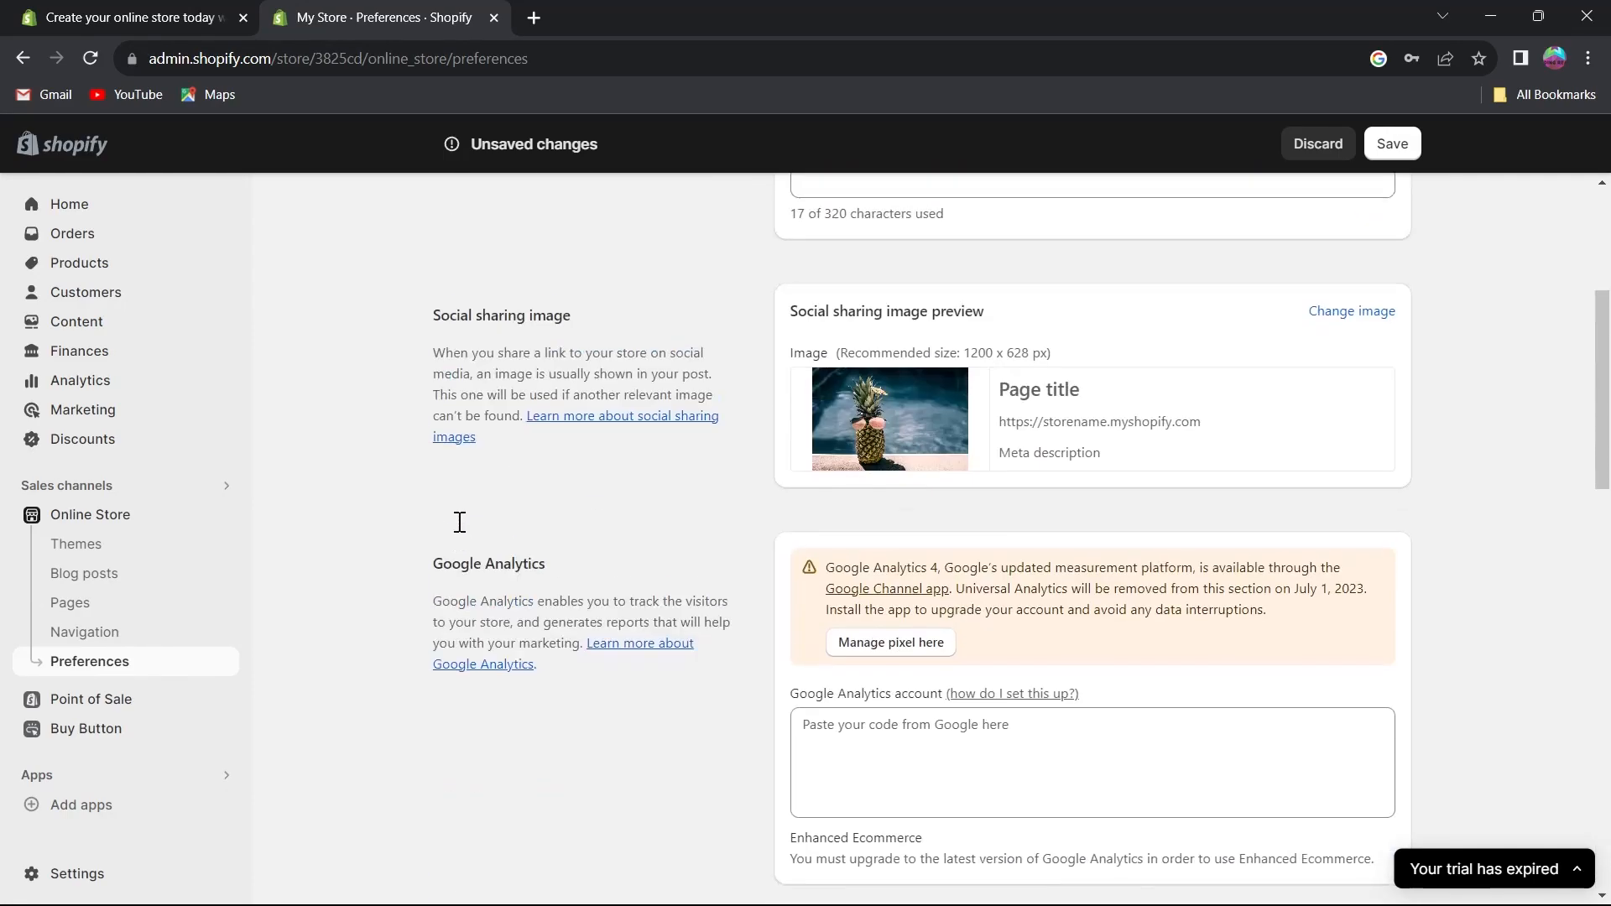
{"action": "scroll", "coordinate": [460, 522], "scroll_direction": "up", "scroll_amount": 4}
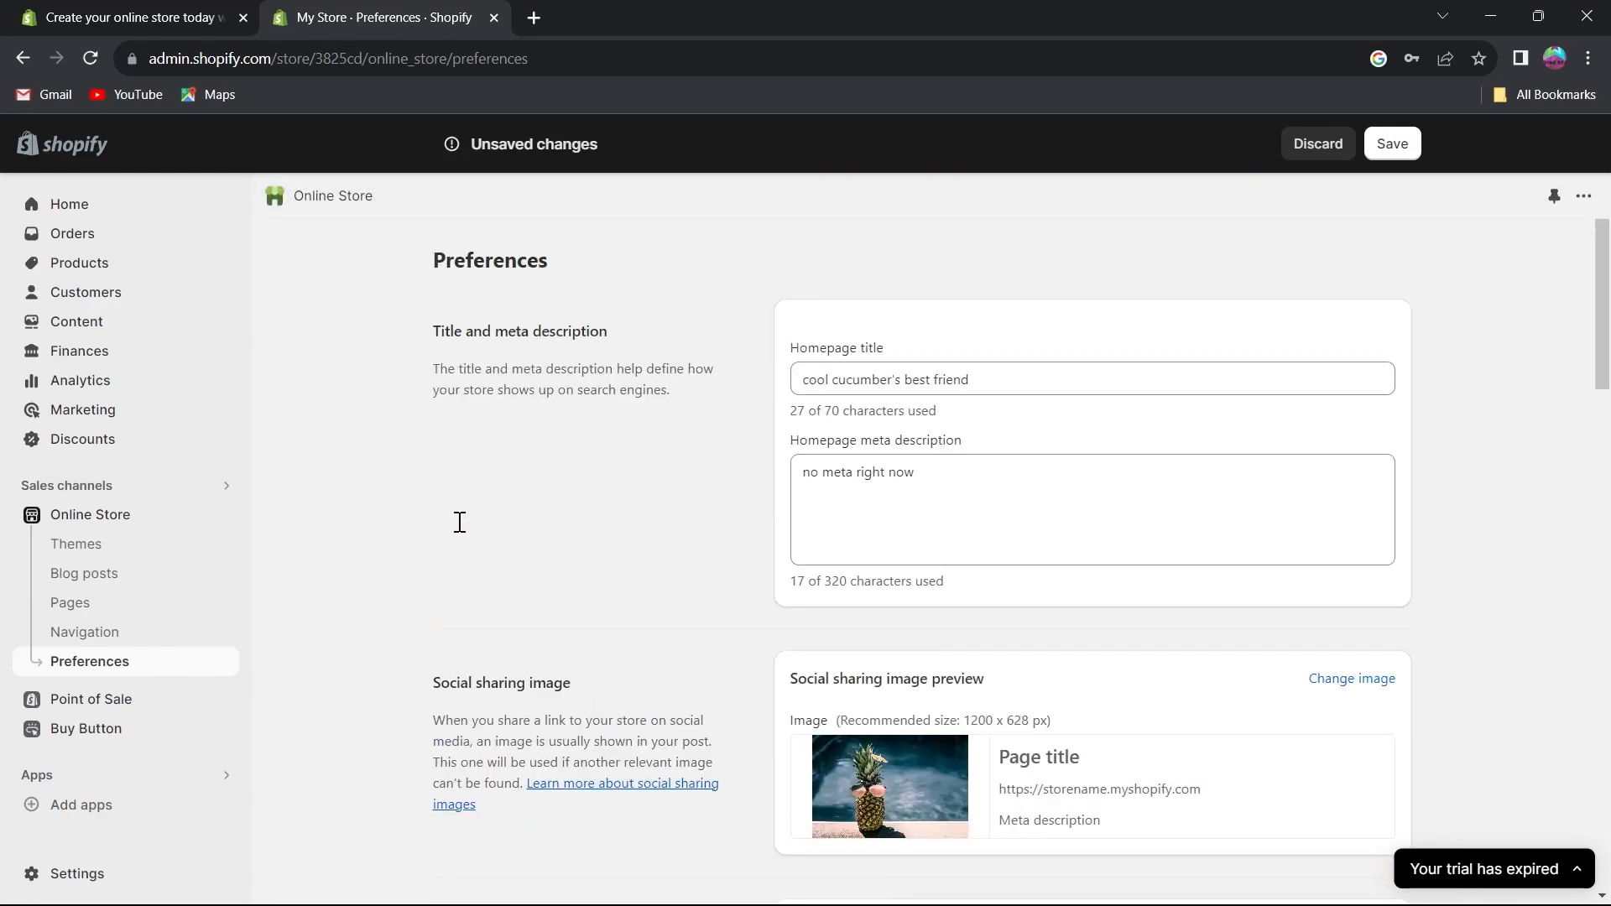
{"action": "scroll", "coordinate": [1367, 191], "scroll_direction": "down", "scroll_amount": 3}
{"action": "left_click", "coordinate": [1394, 144]}
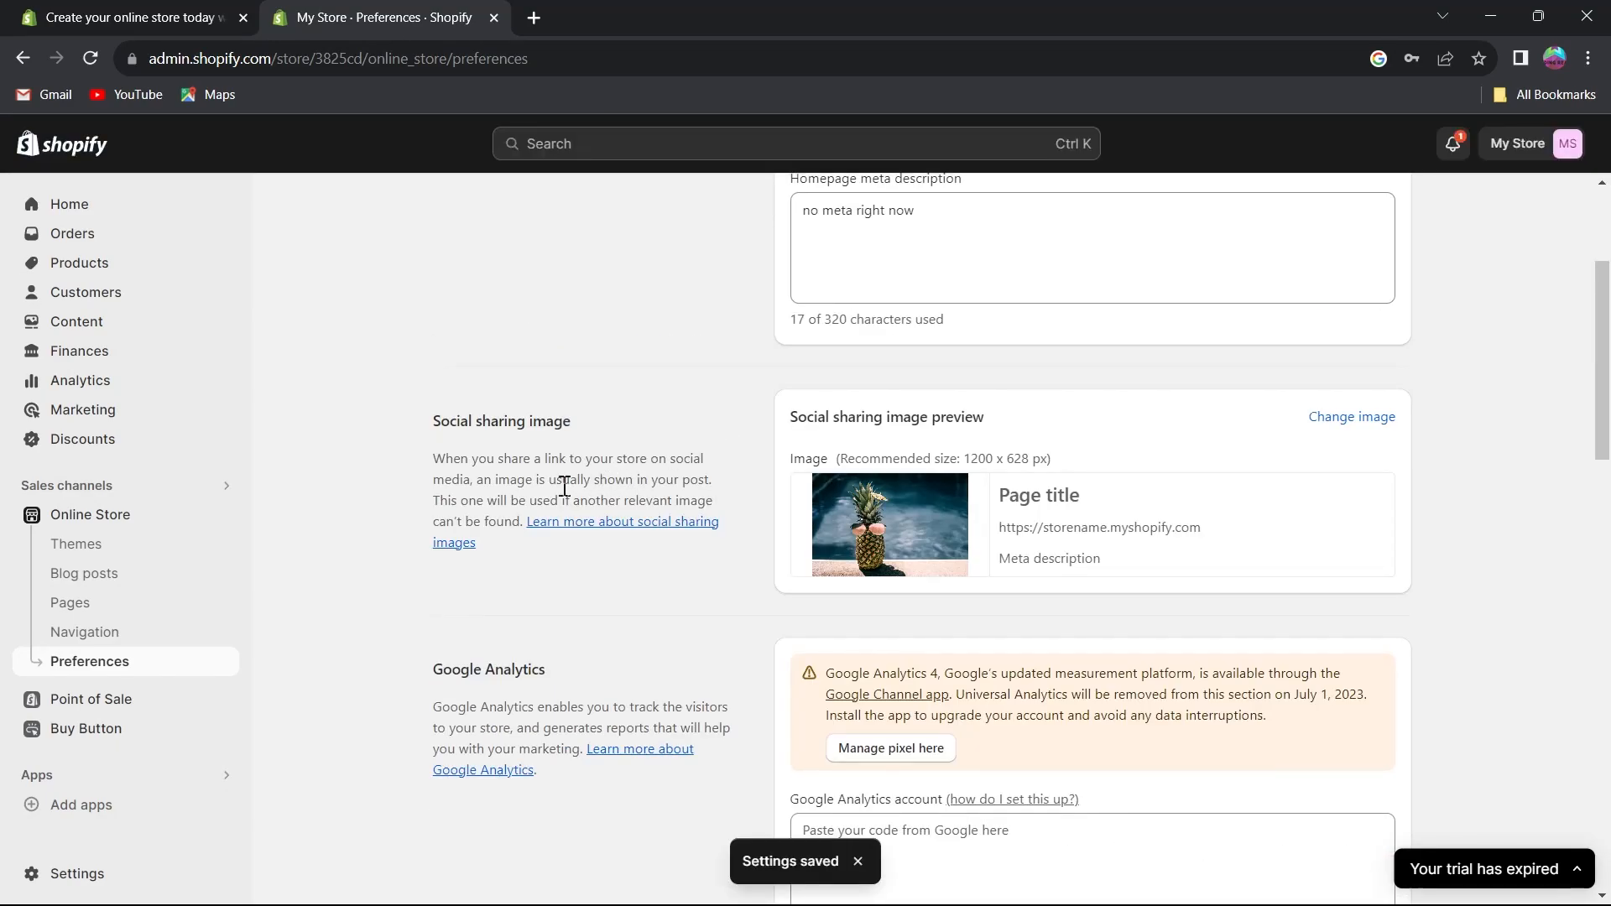
Revisit the Themes, Blog posts, Pages, Navigation and Preferences sections of the Online Store.
{"action": "scroll", "coordinate": [453, 464], "scroll_direction": "up", "scroll_amount": 3}
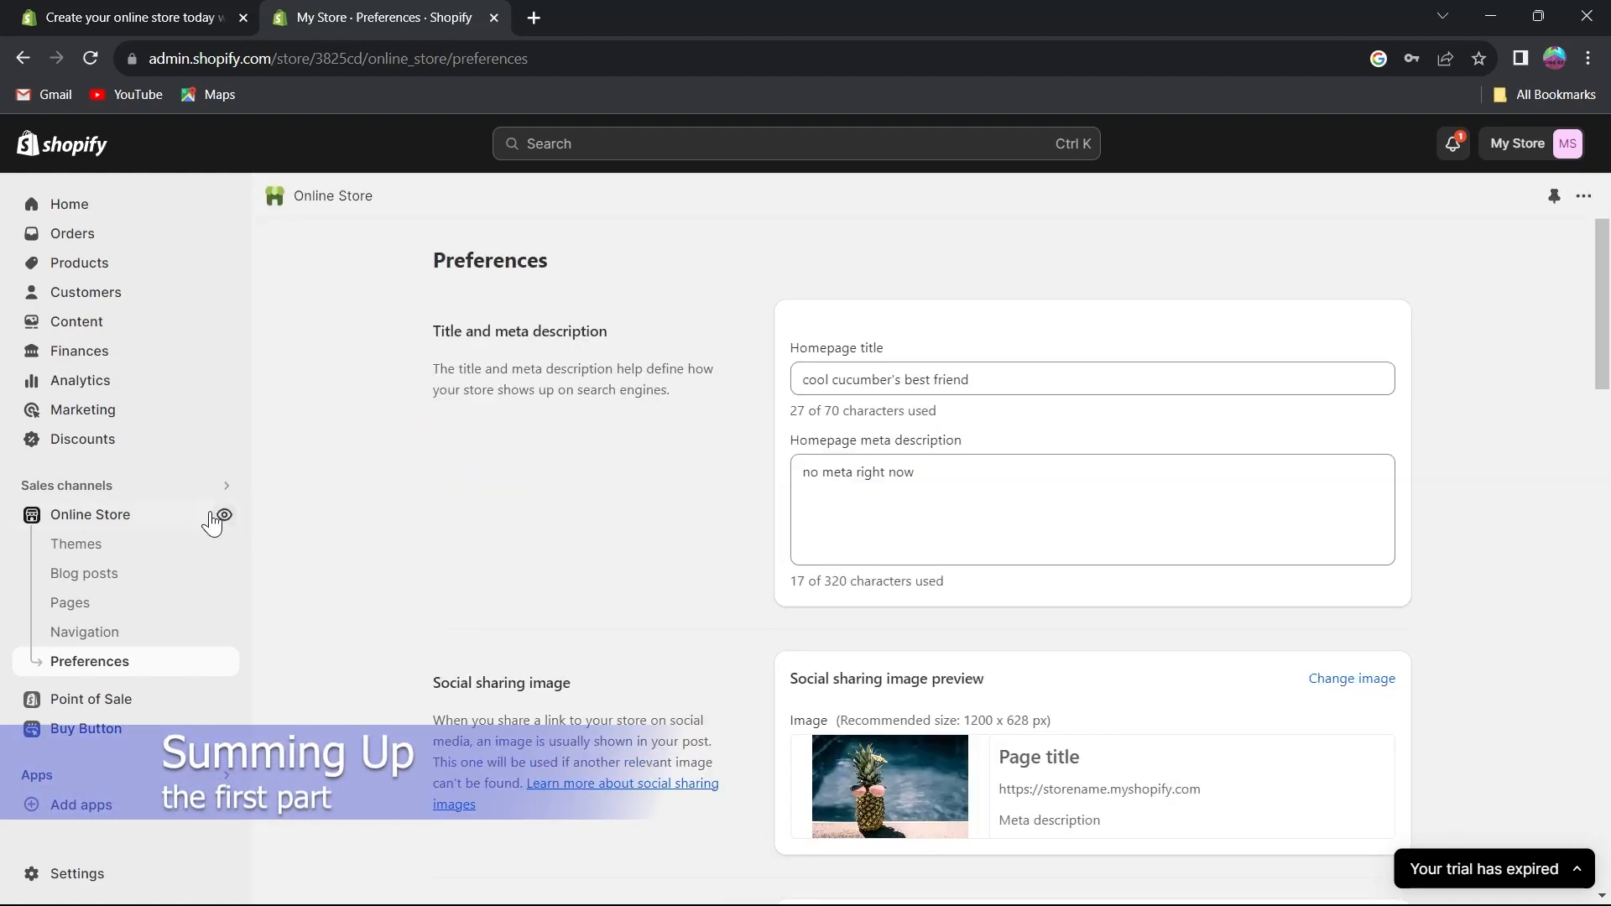
{"action": "left_click", "coordinate": [94, 545]}
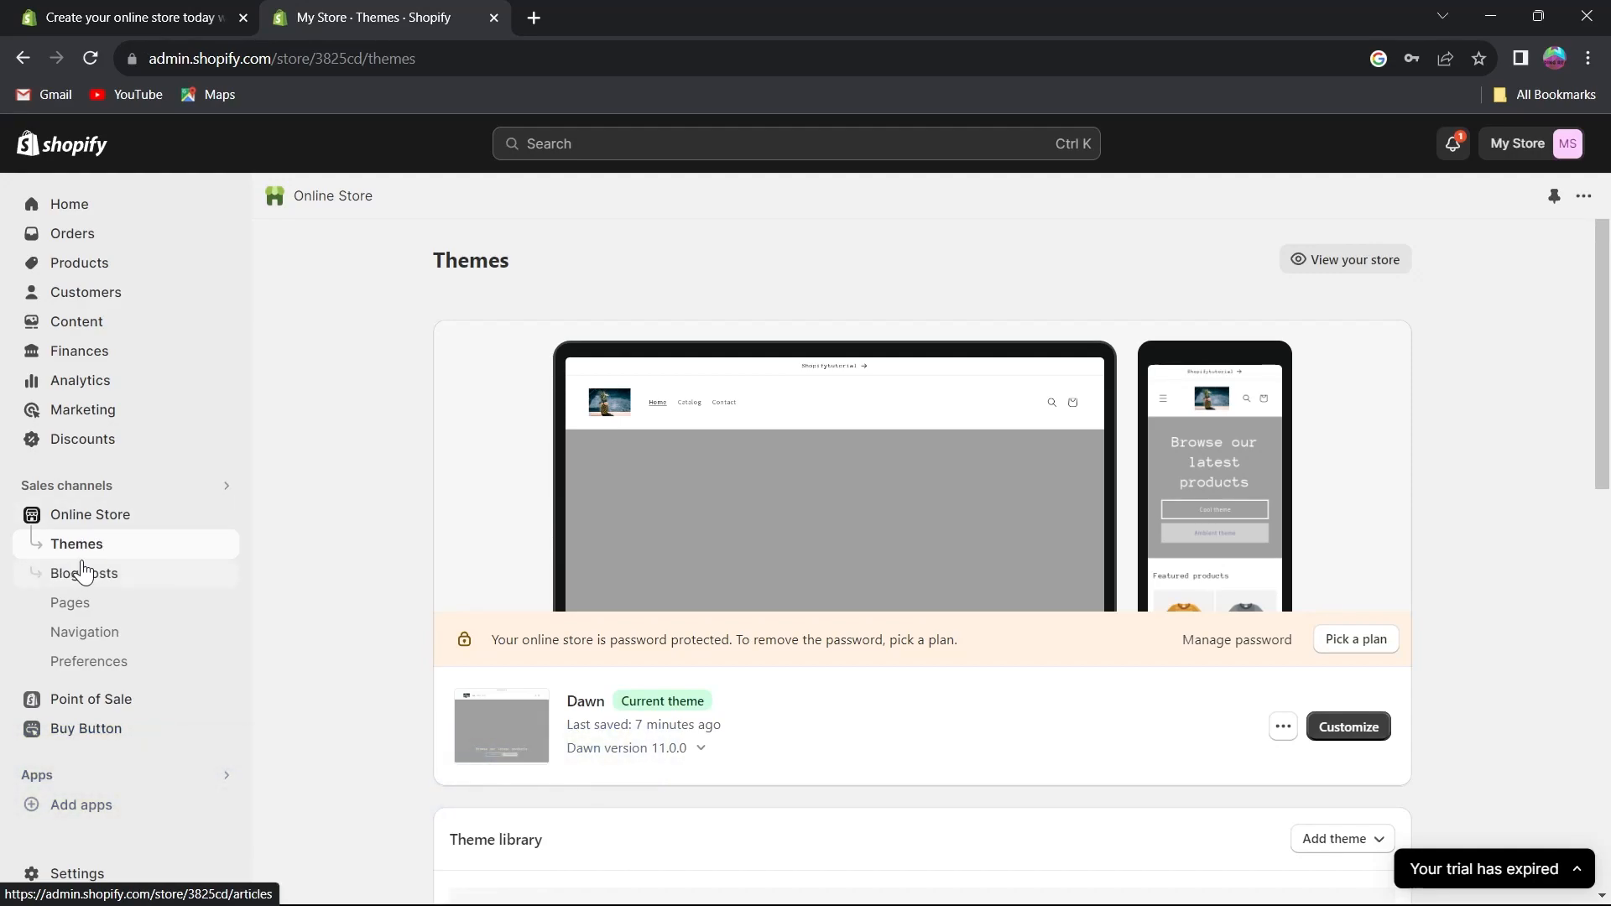
{"action": "left_click", "coordinate": [83, 579]}
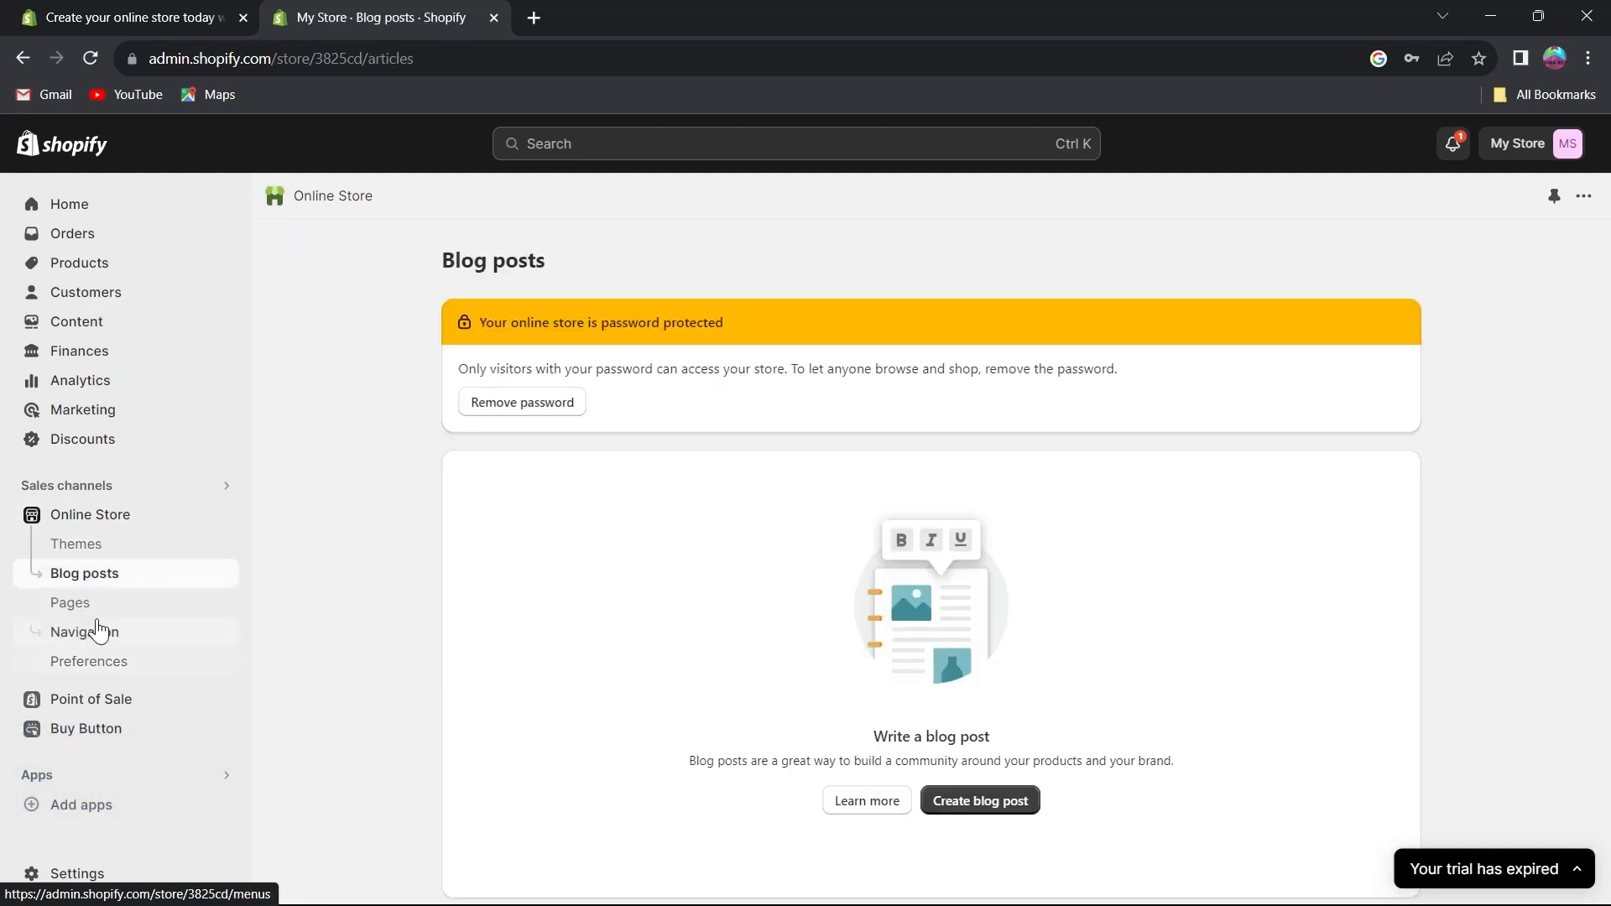
{"action": "left_click", "coordinate": [94, 604]}
{"action": "left_click", "coordinate": [105, 632]}
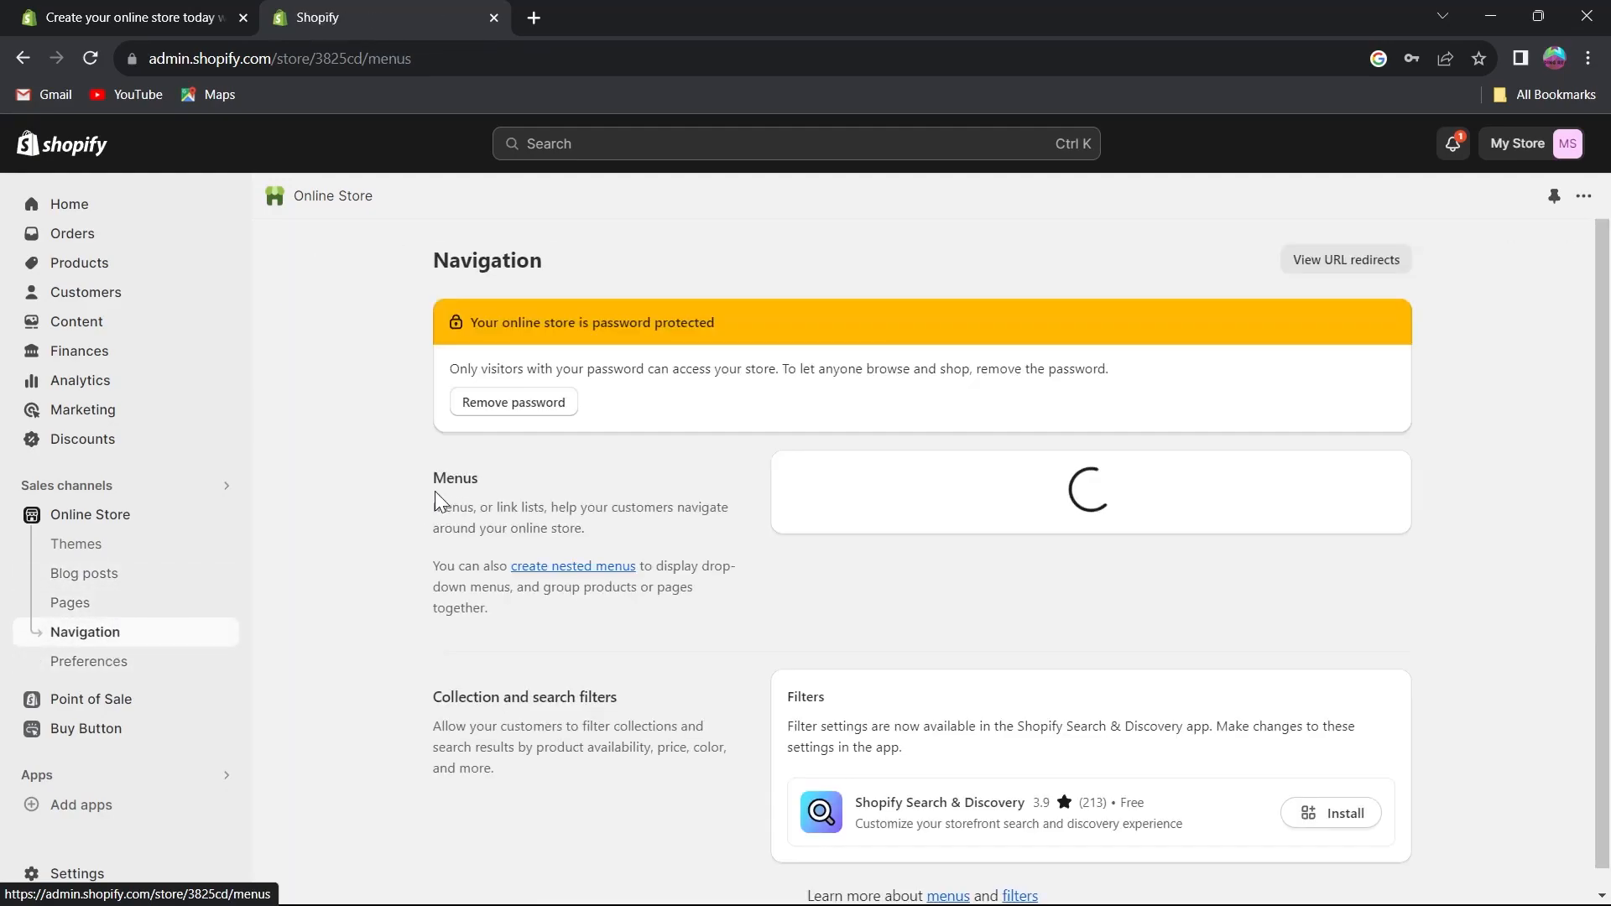
{"action": "scroll", "coordinate": [624, 486], "scroll_direction": "down", "scroll_amount": 1}
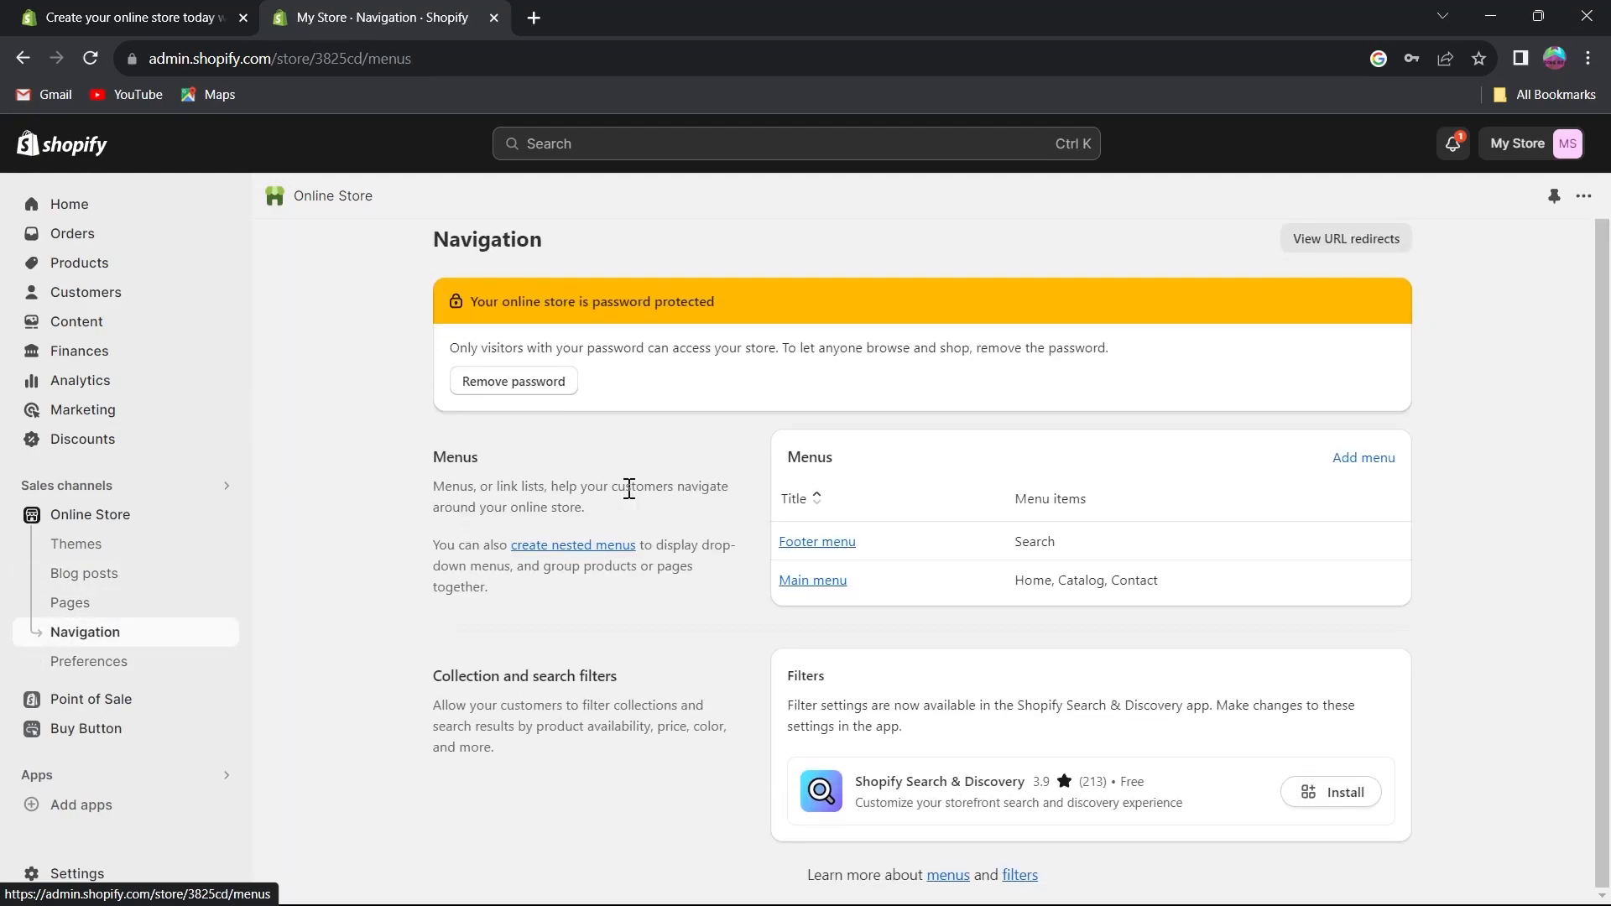
{"action": "left_click", "coordinate": [91, 662]}
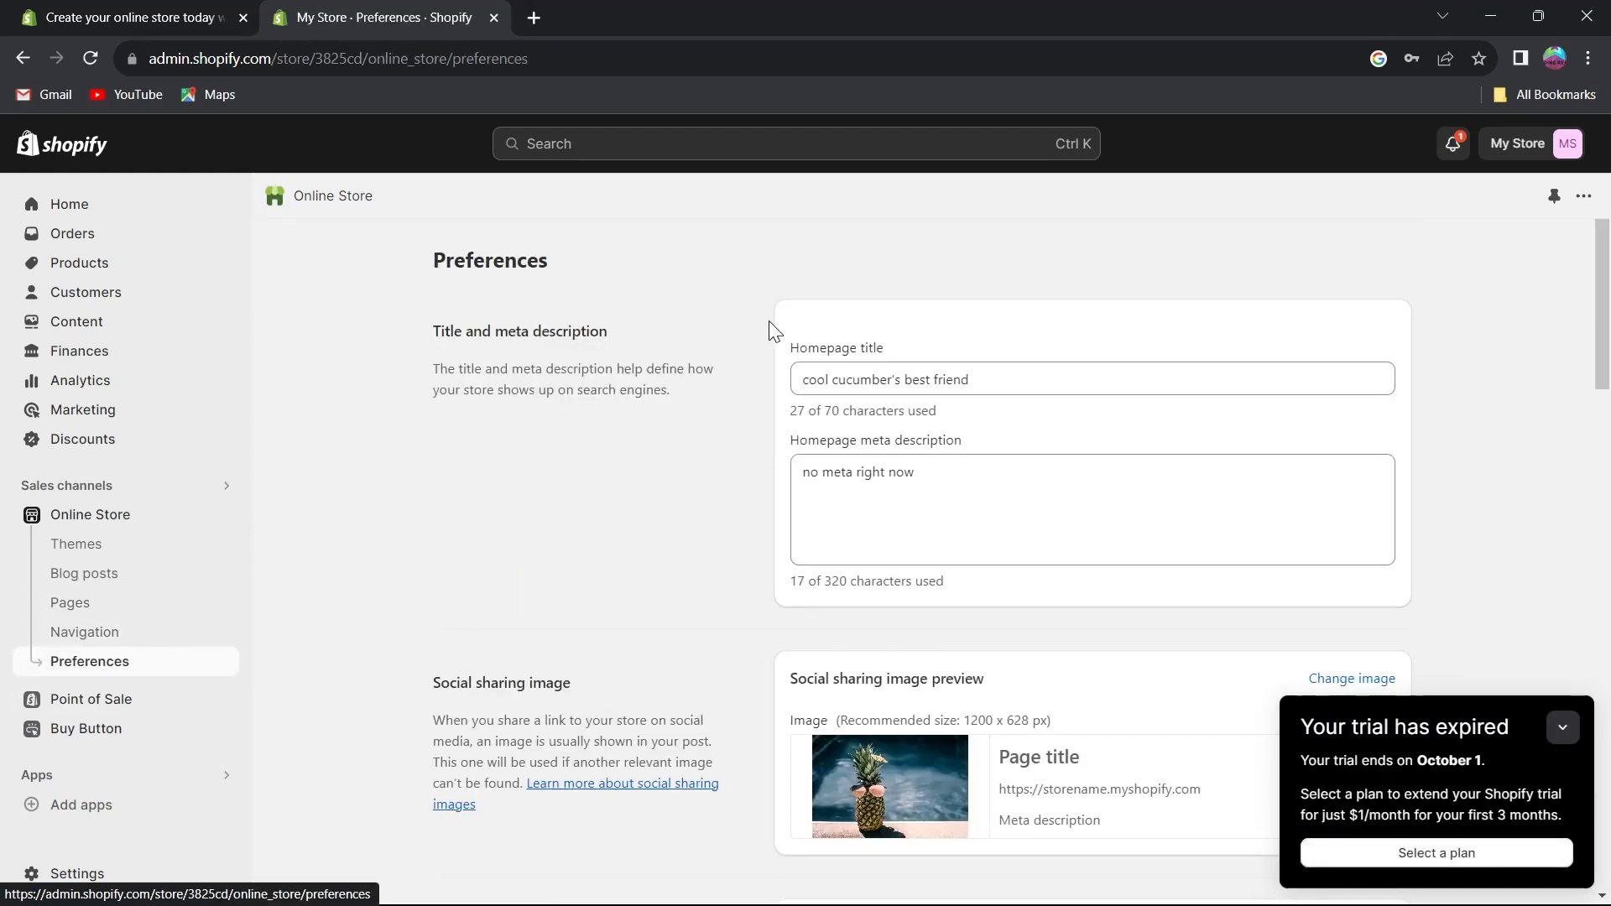
{"action": "scroll", "coordinate": [1034, 367], "scroll_direction": "down", "scroll_amount": 1}
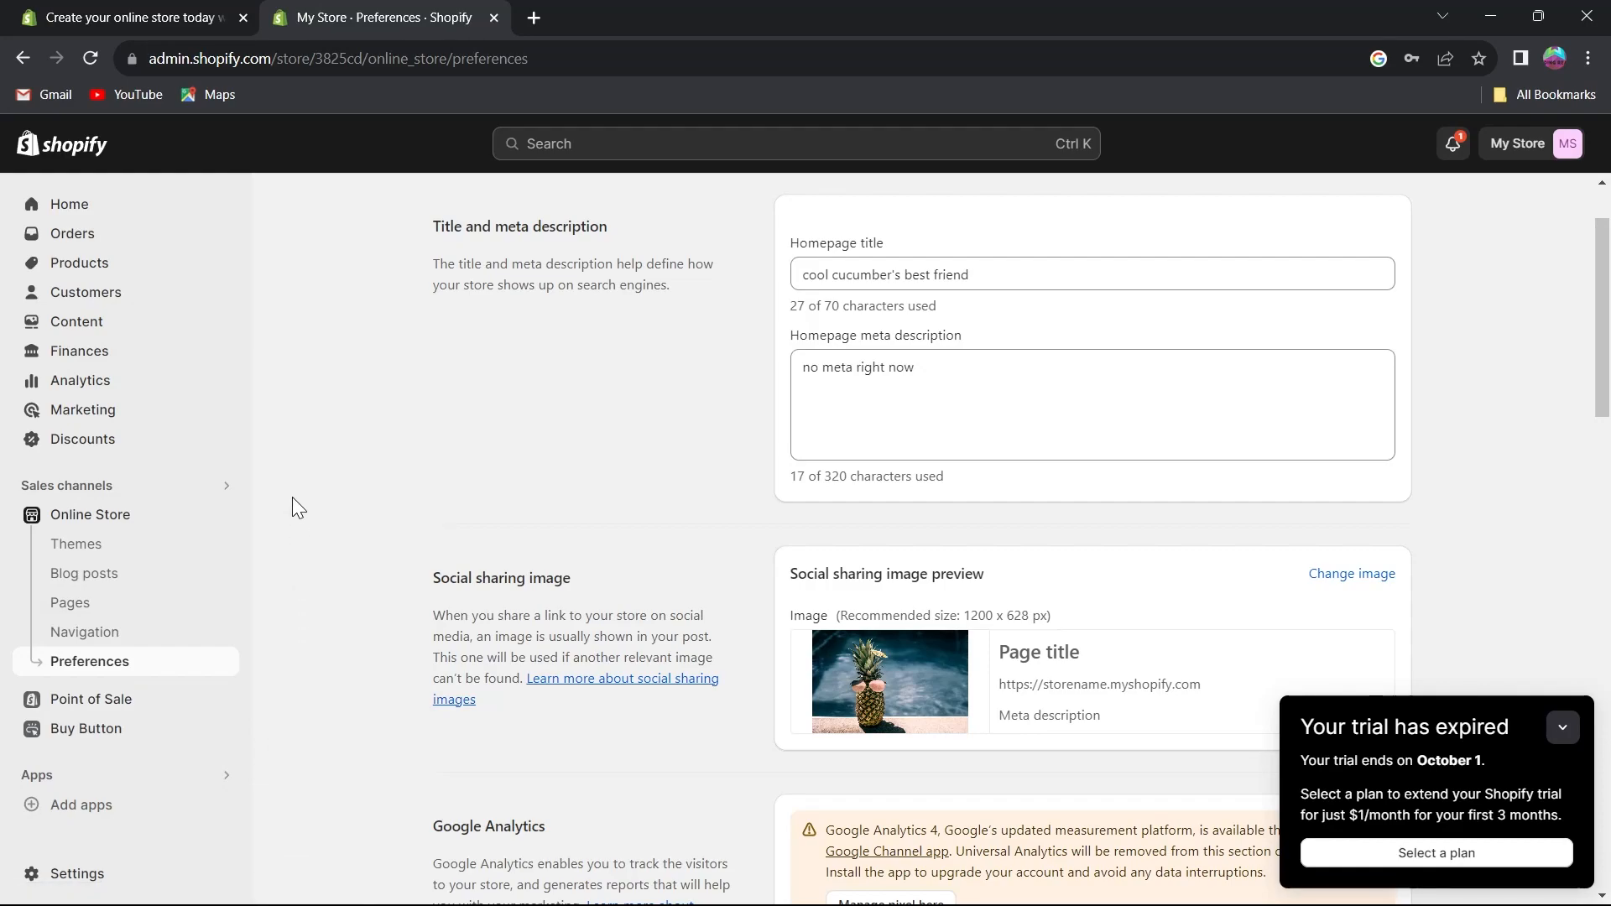
Open a new product form from Products and review its title, description, pricing, inventory and shipping fields.
{"action": "left_click", "coordinate": [34, 263]}
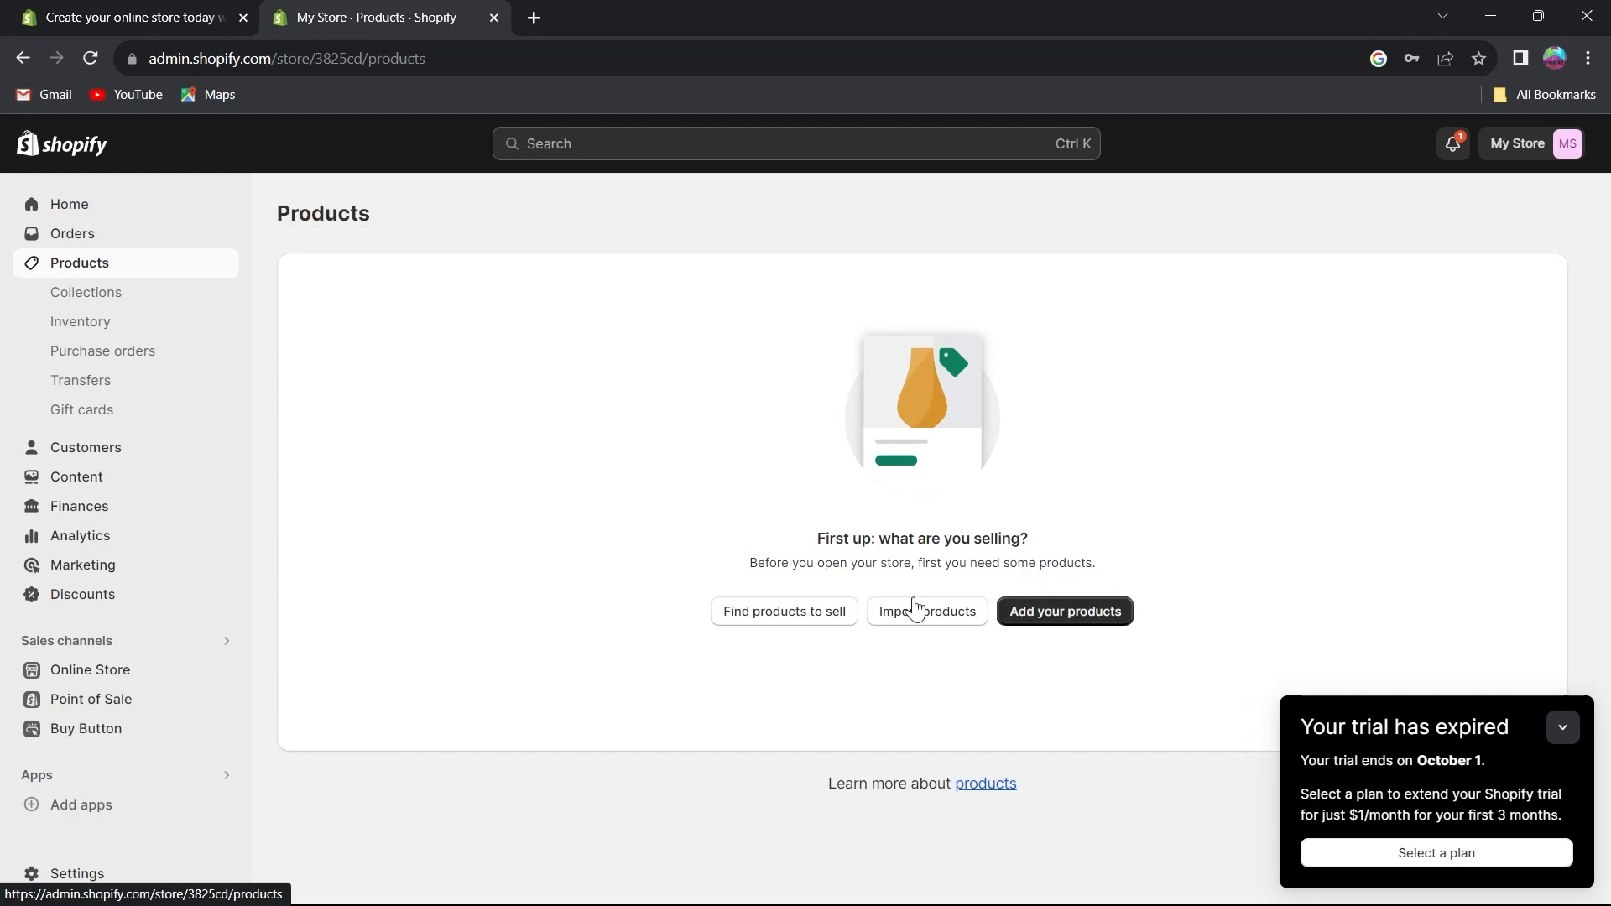
{"action": "left_click", "coordinate": [1071, 619]}
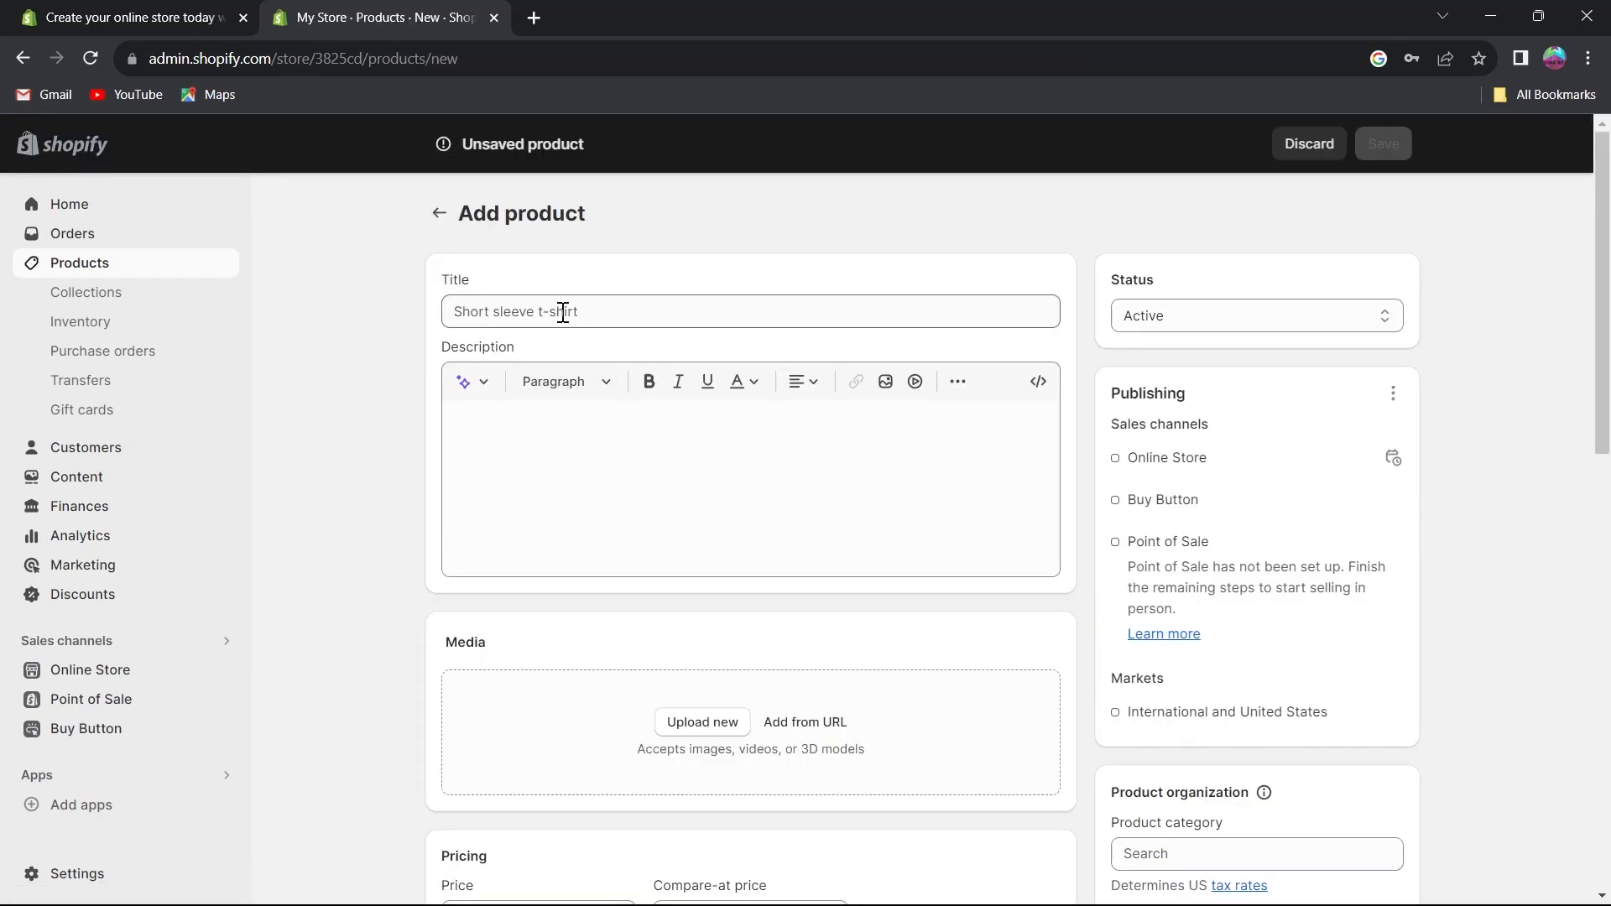
{"action": "left_click", "coordinate": [562, 312]}
{"action": "left_click", "coordinate": [579, 442]}
{"action": "scroll", "coordinate": [587, 461], "scroll_direction": "down", "scroll_amount": 3}
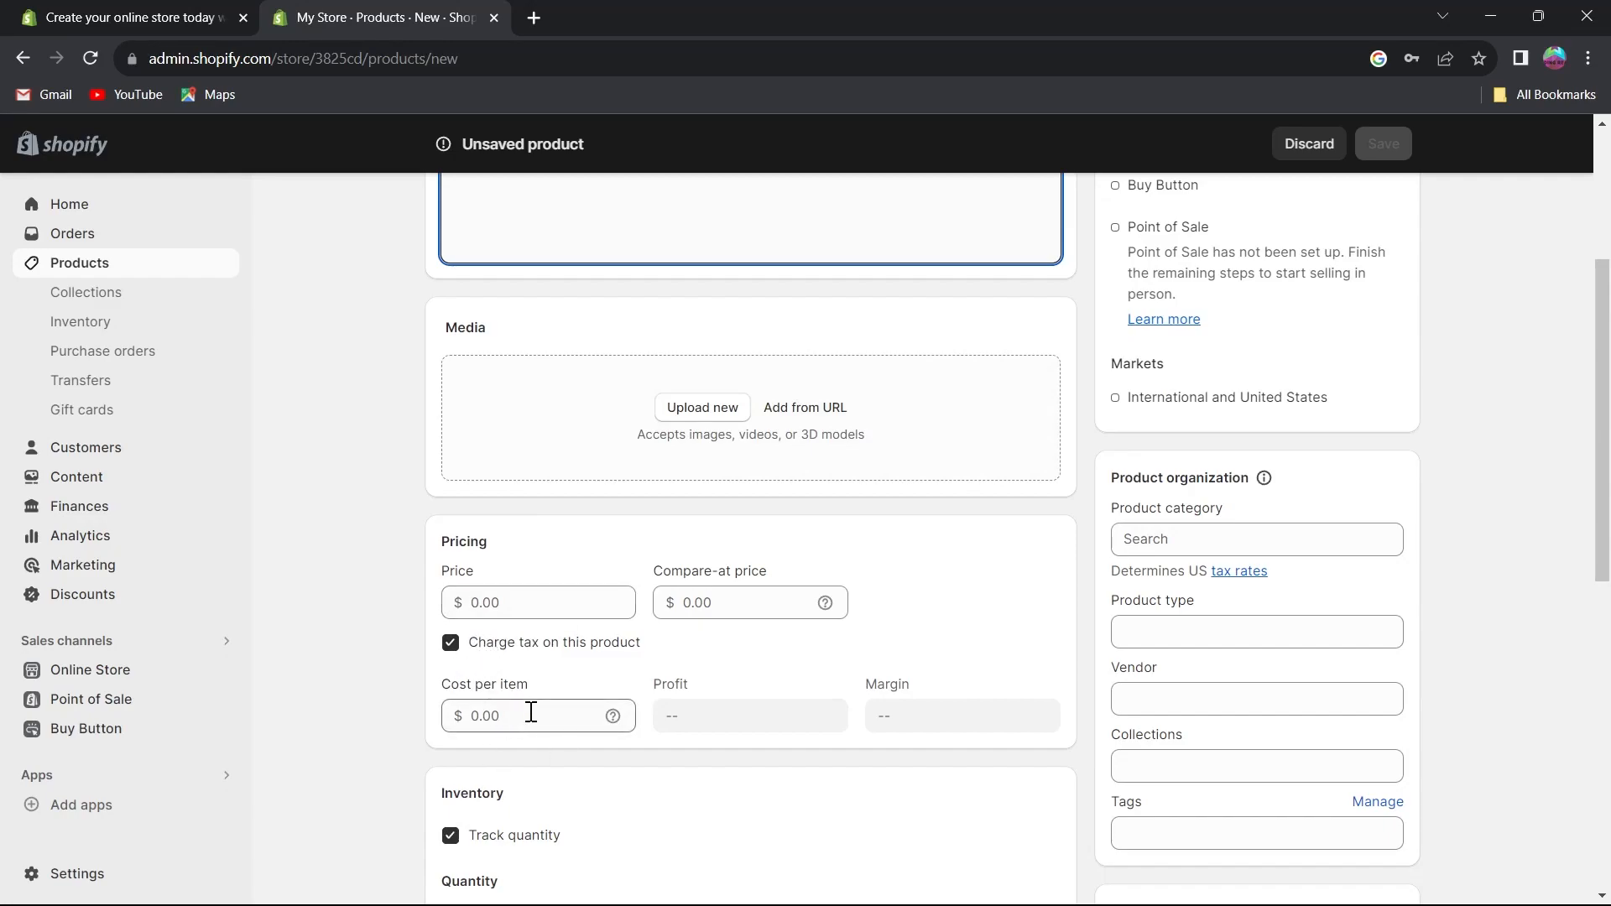
{"action": "scroll", "coordinate": [532, 712], "scroll_direction": "down", "scroll_amount": 2}
{"action": "scroll", "coordinate": [528, 761], "scroll_direction": "down", "scroll_amount": 5}
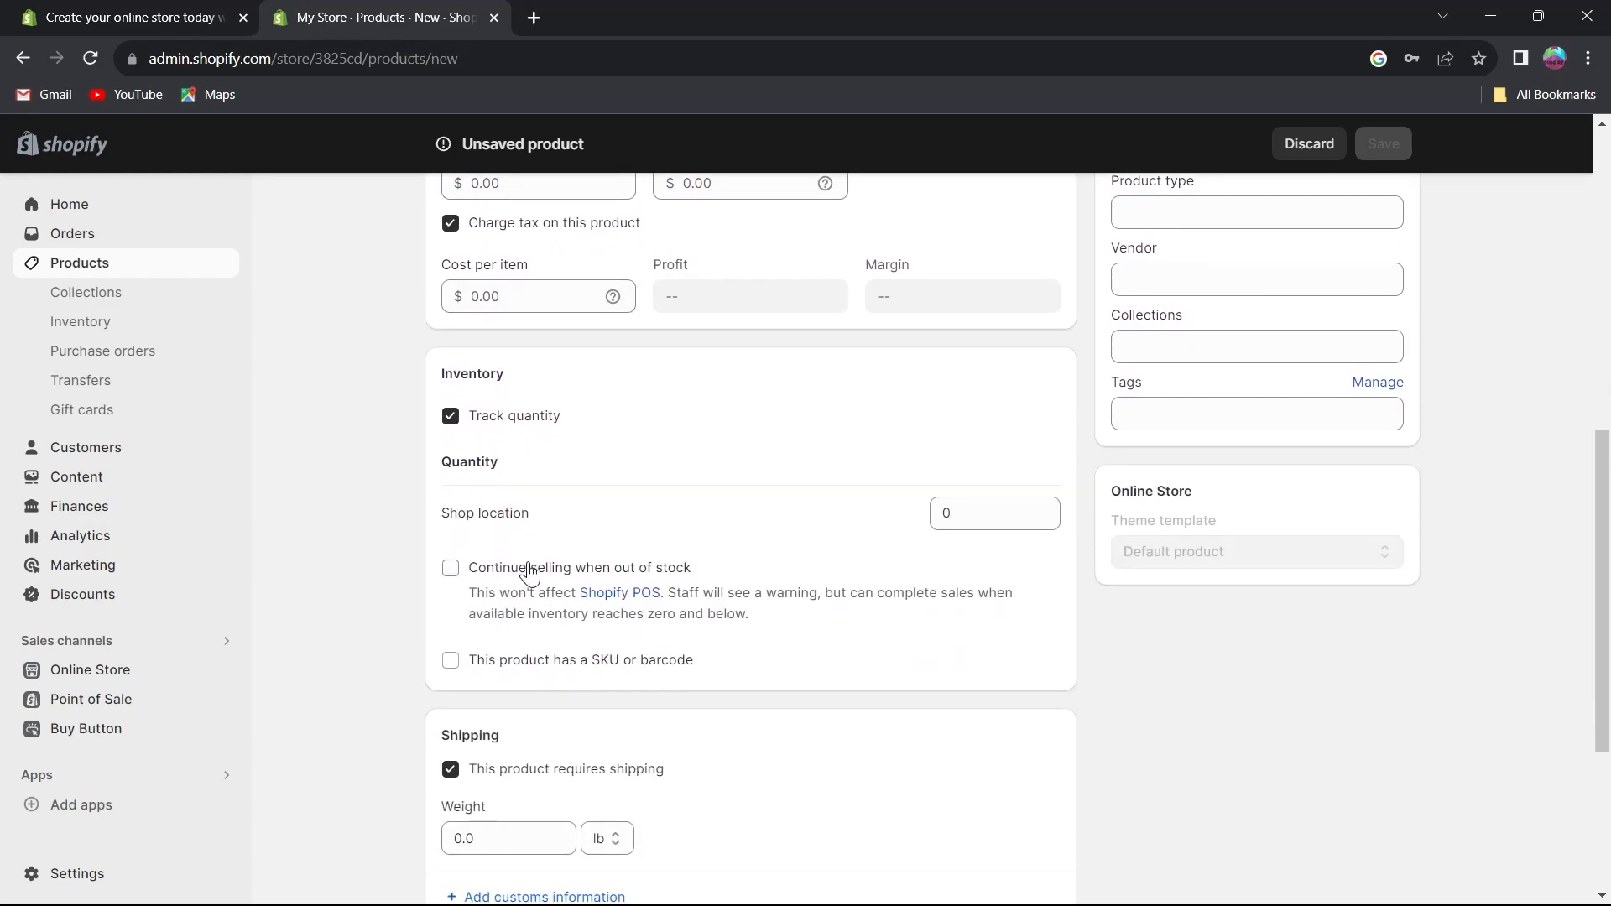
{"action": "scroll", "coordinate": [351, 408], "scroll_direction": "up", "scroll_amount": 15}
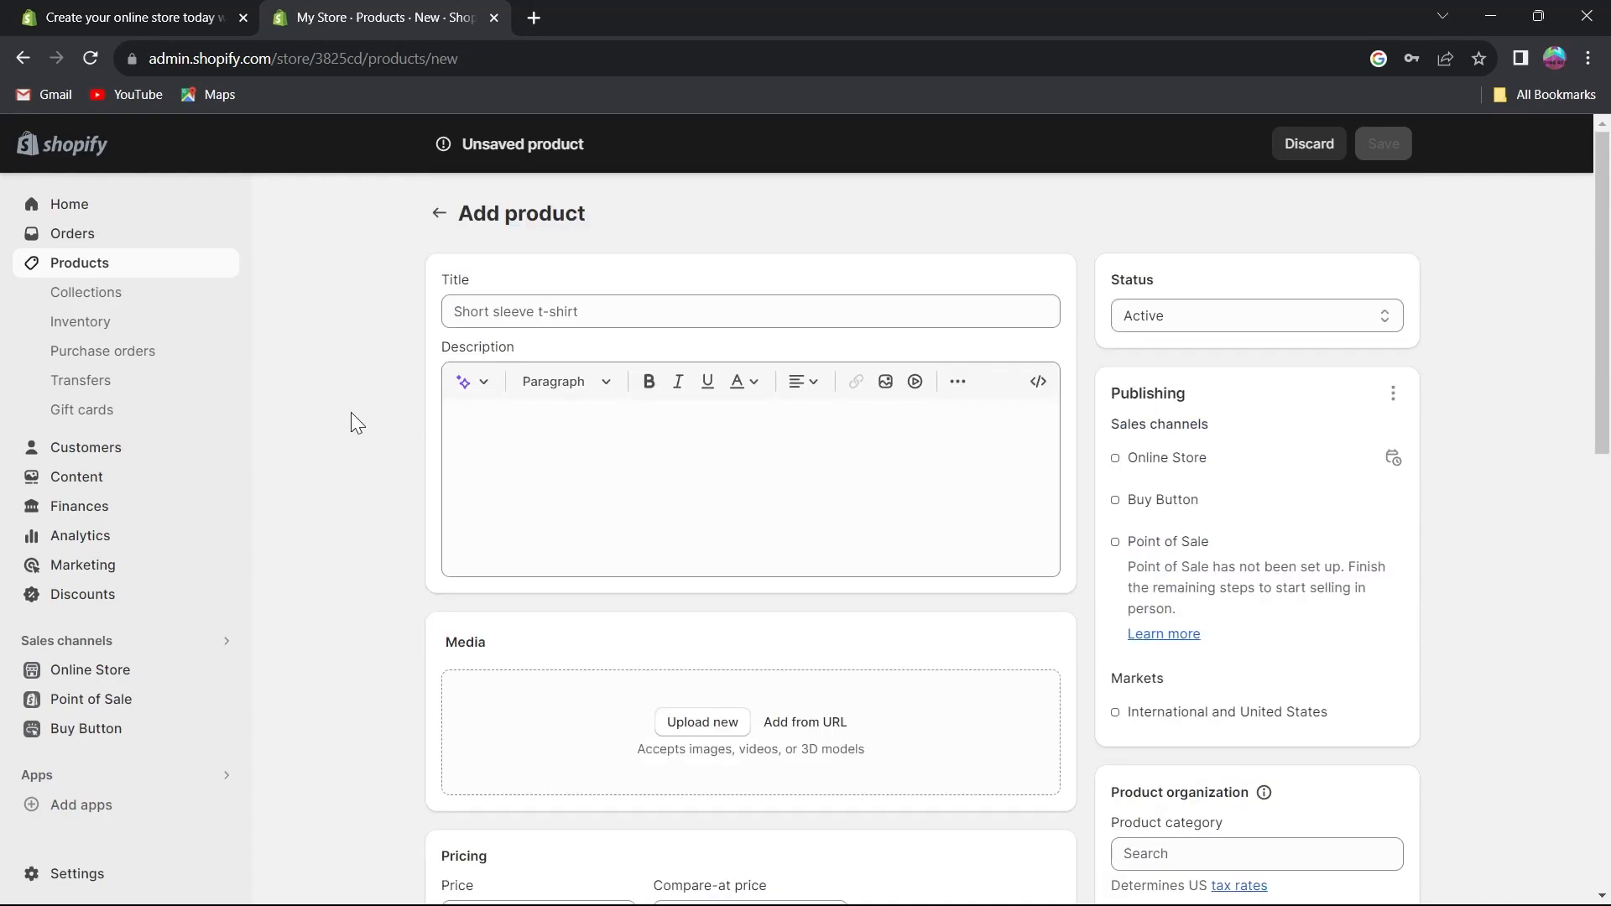
Title the new product Watermelon and give it the description 'This is a cool watermelon.'.
{"action": "left_click", "coordinate": [505, 309]}
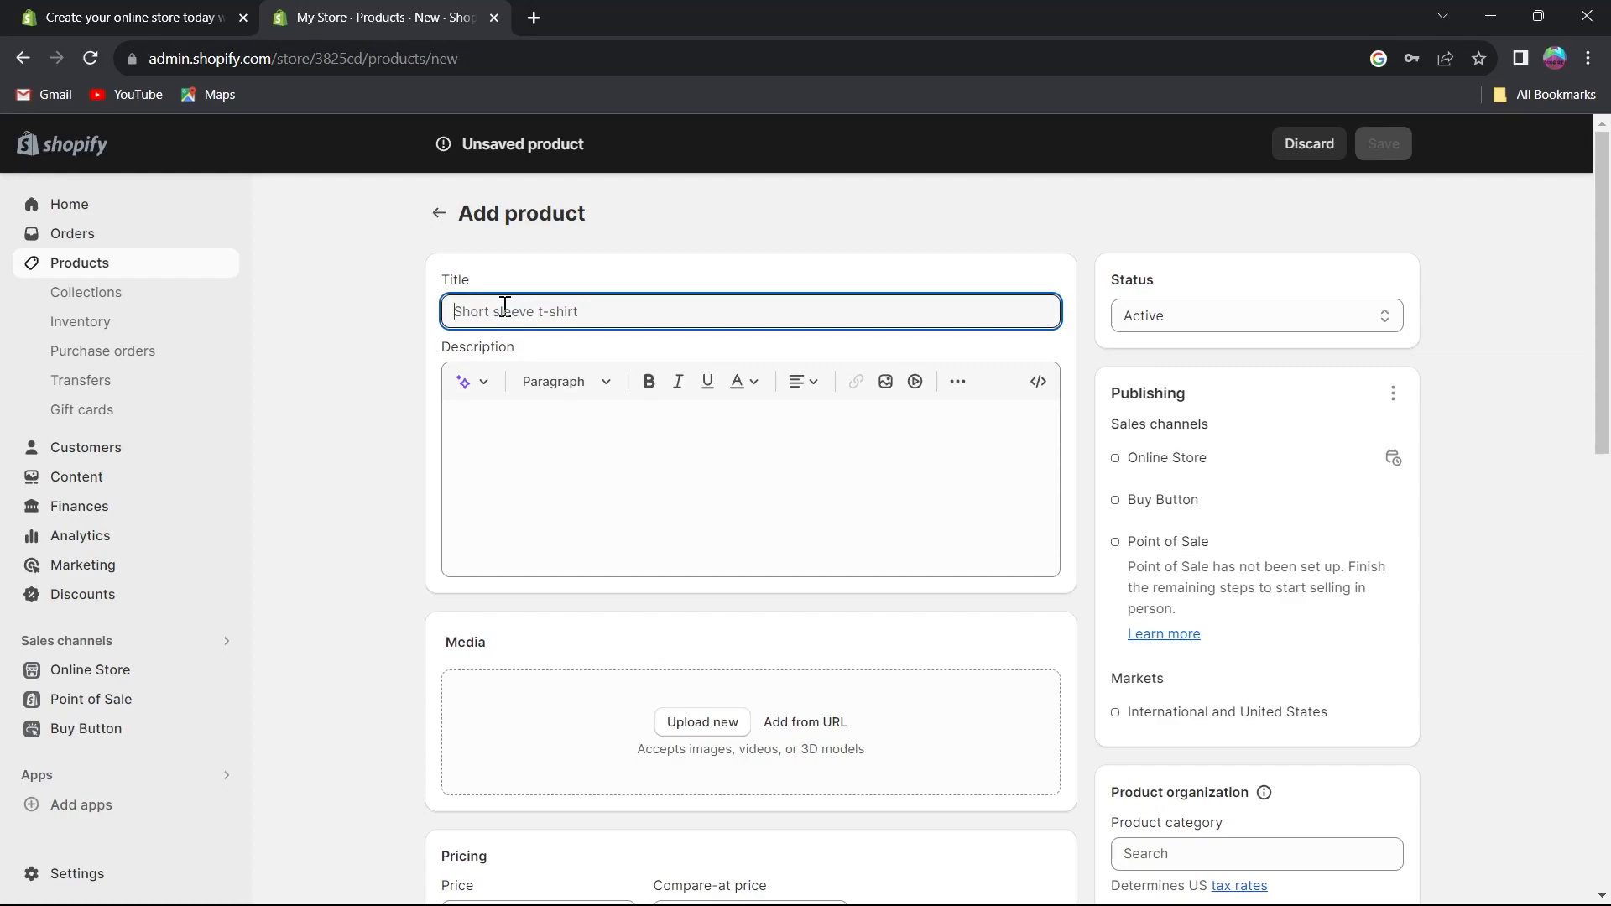
{"action": "type", "text": "Watermelon"}
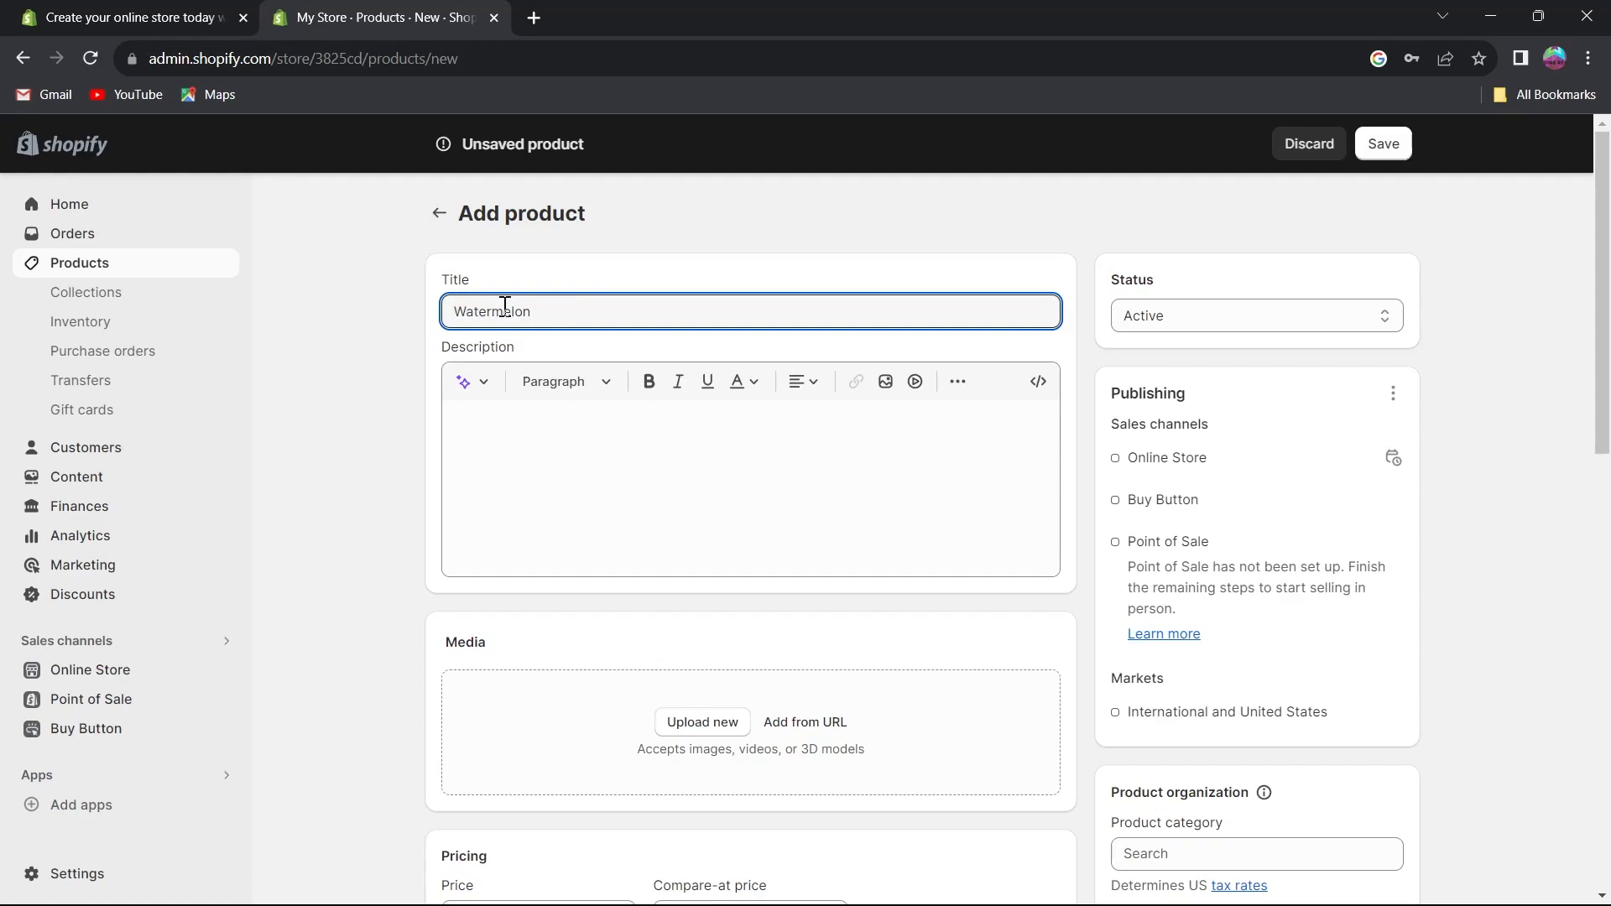
{"action": "left_click", "coordinate": [521, 425]}
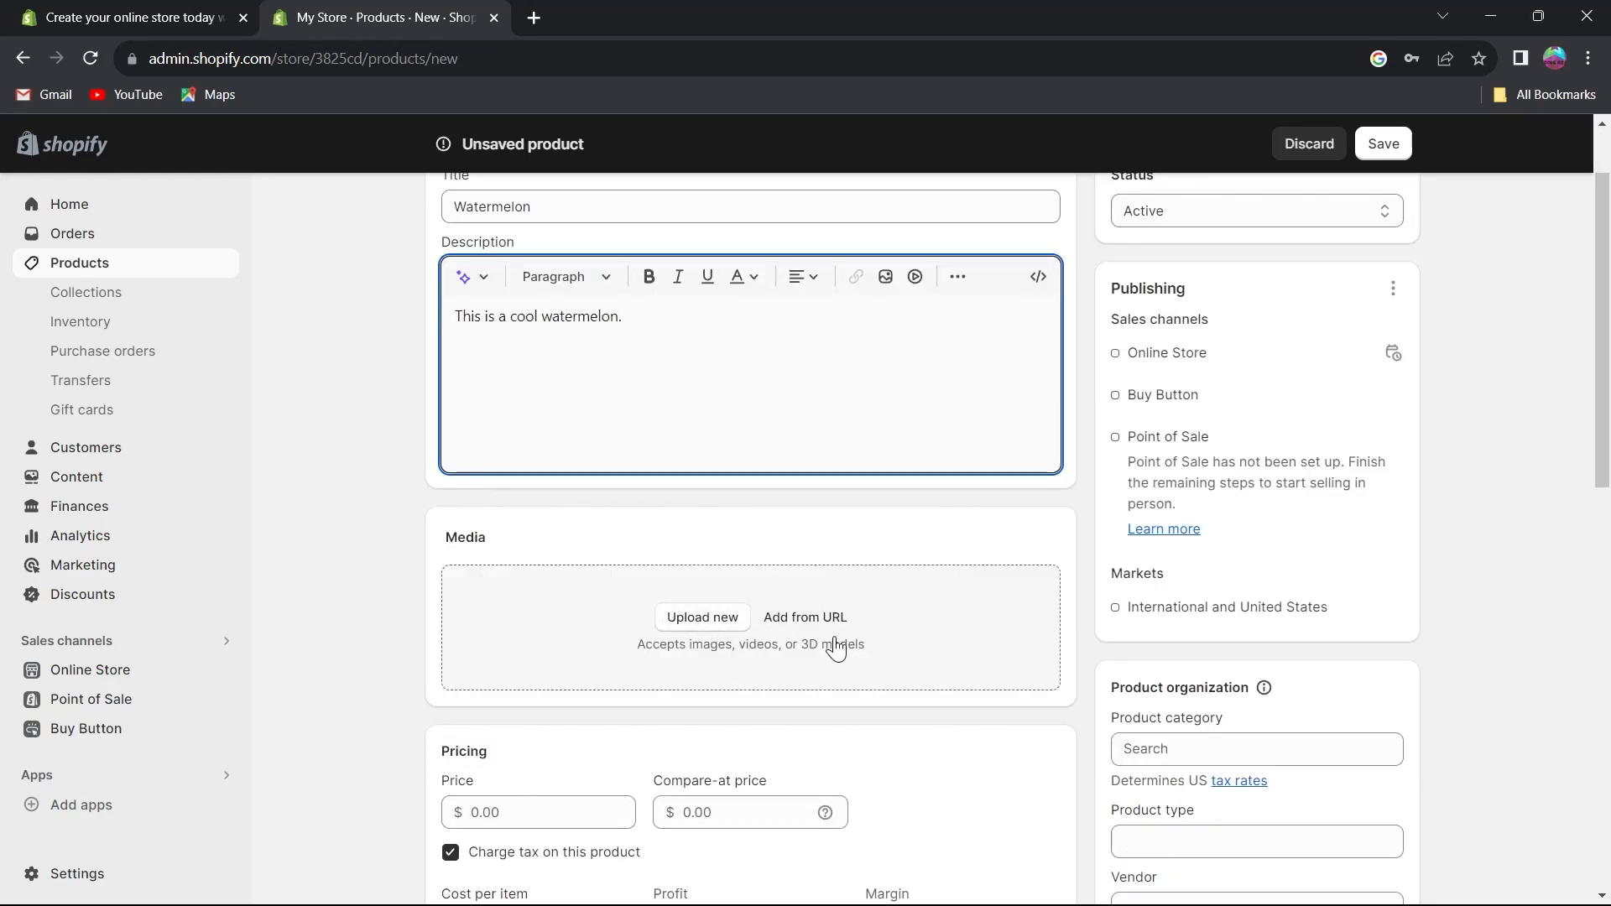
{"action": "left_click", "coordinate": [703, 621]}
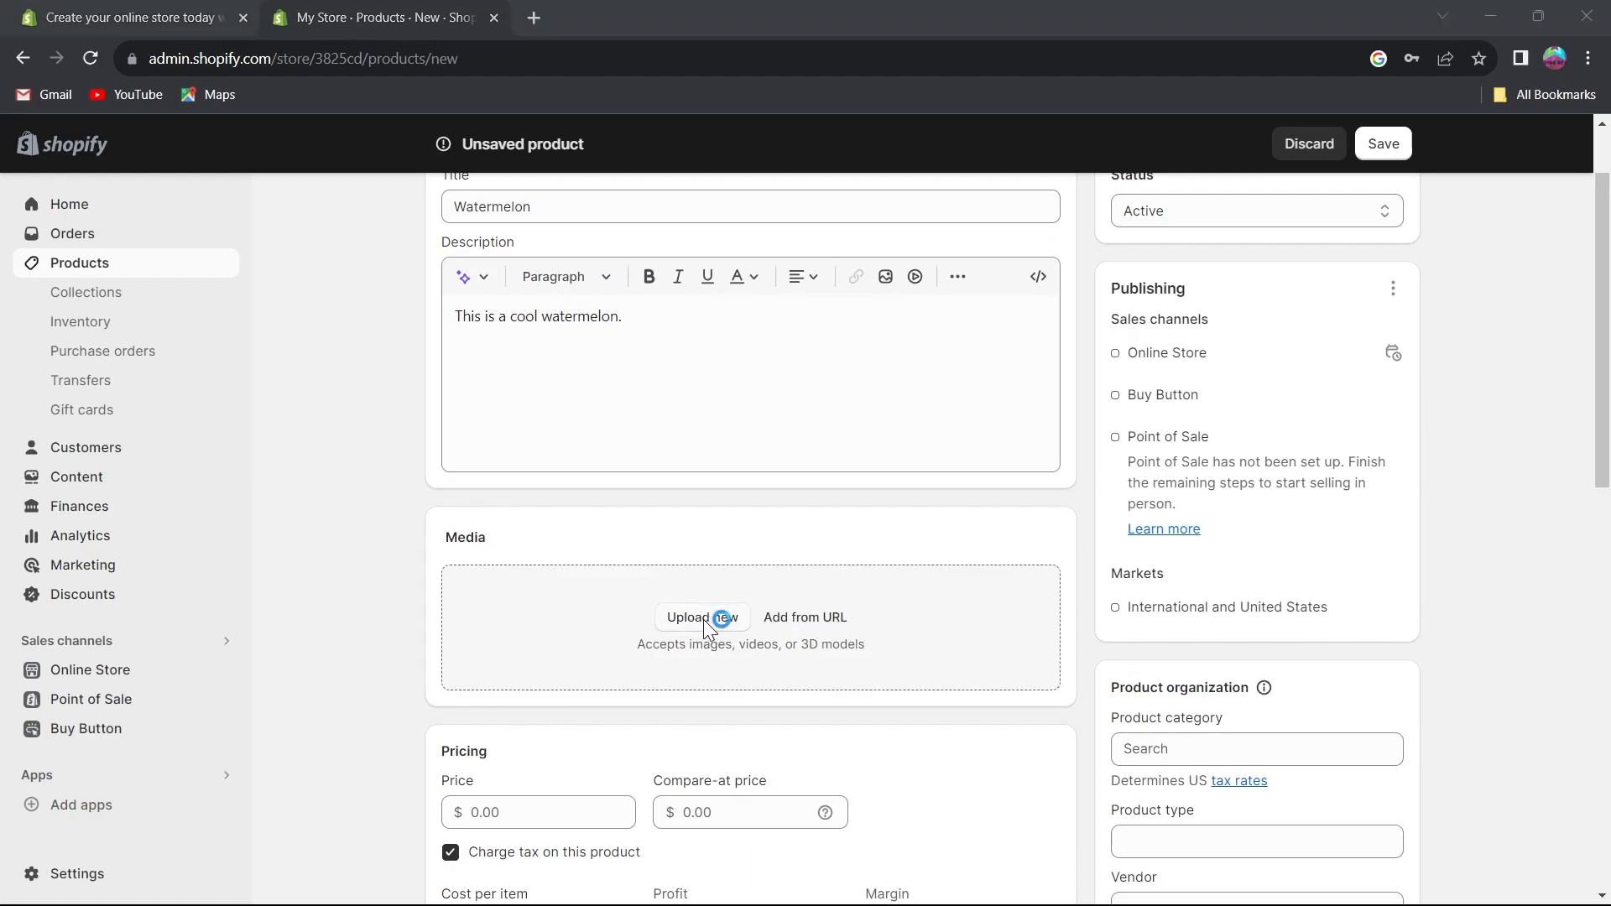
{"action": "scroll", "coordinate": [322, 220], "scroll_direction": "down", "scroll_amount": 3}
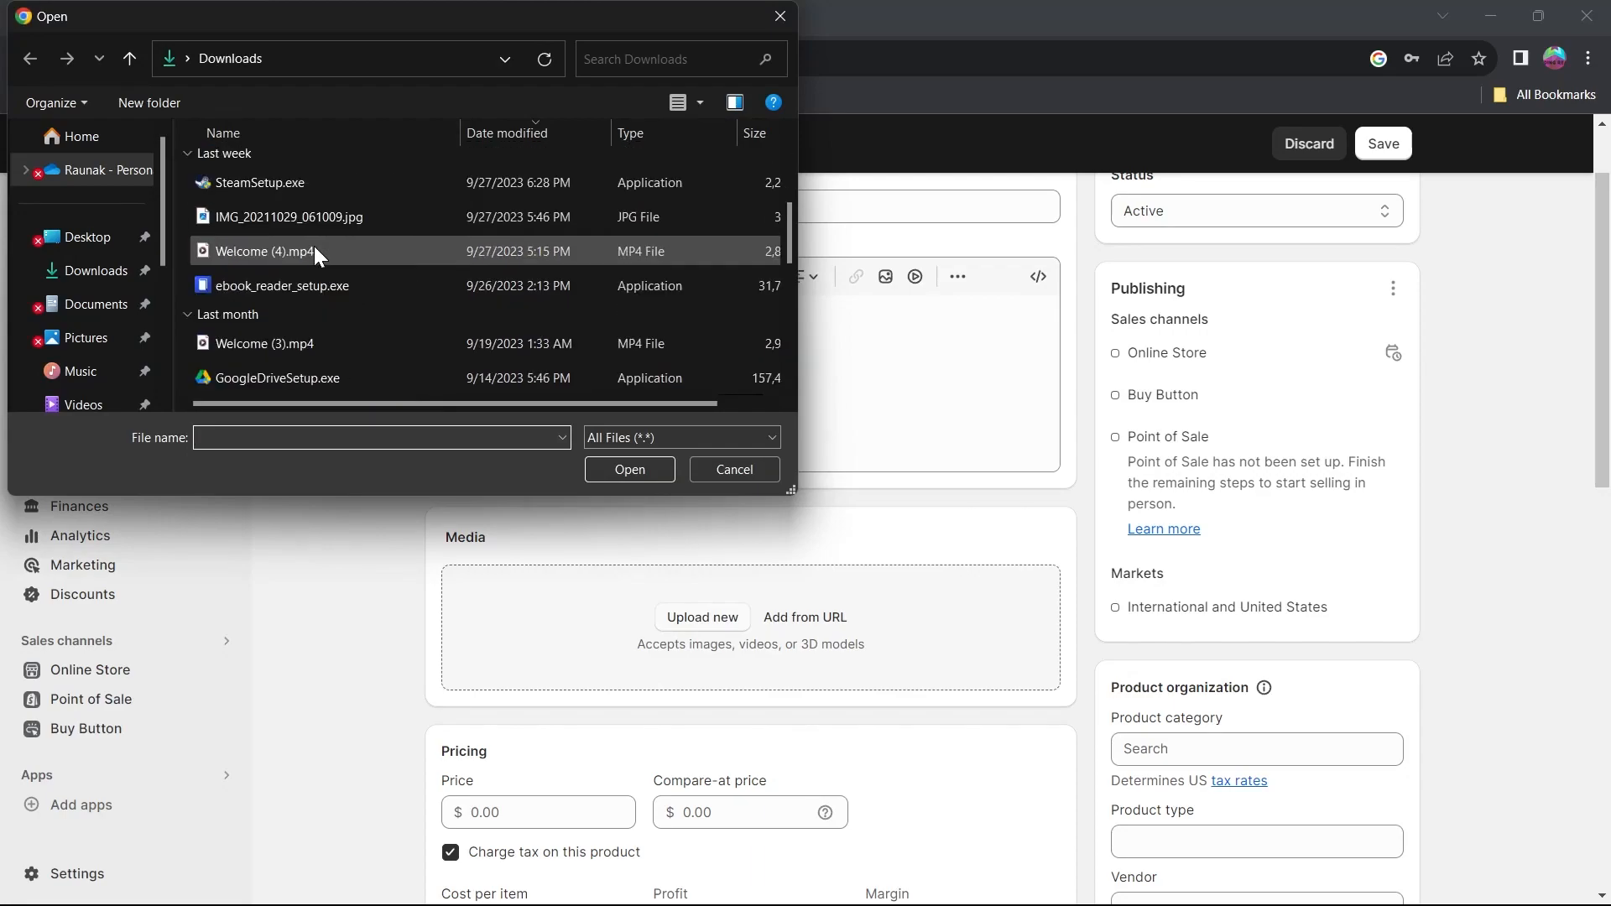
{"action": "scroll", "coordinate": [305, 253], "scroll_direction": "down", "scroll_amount": 3}
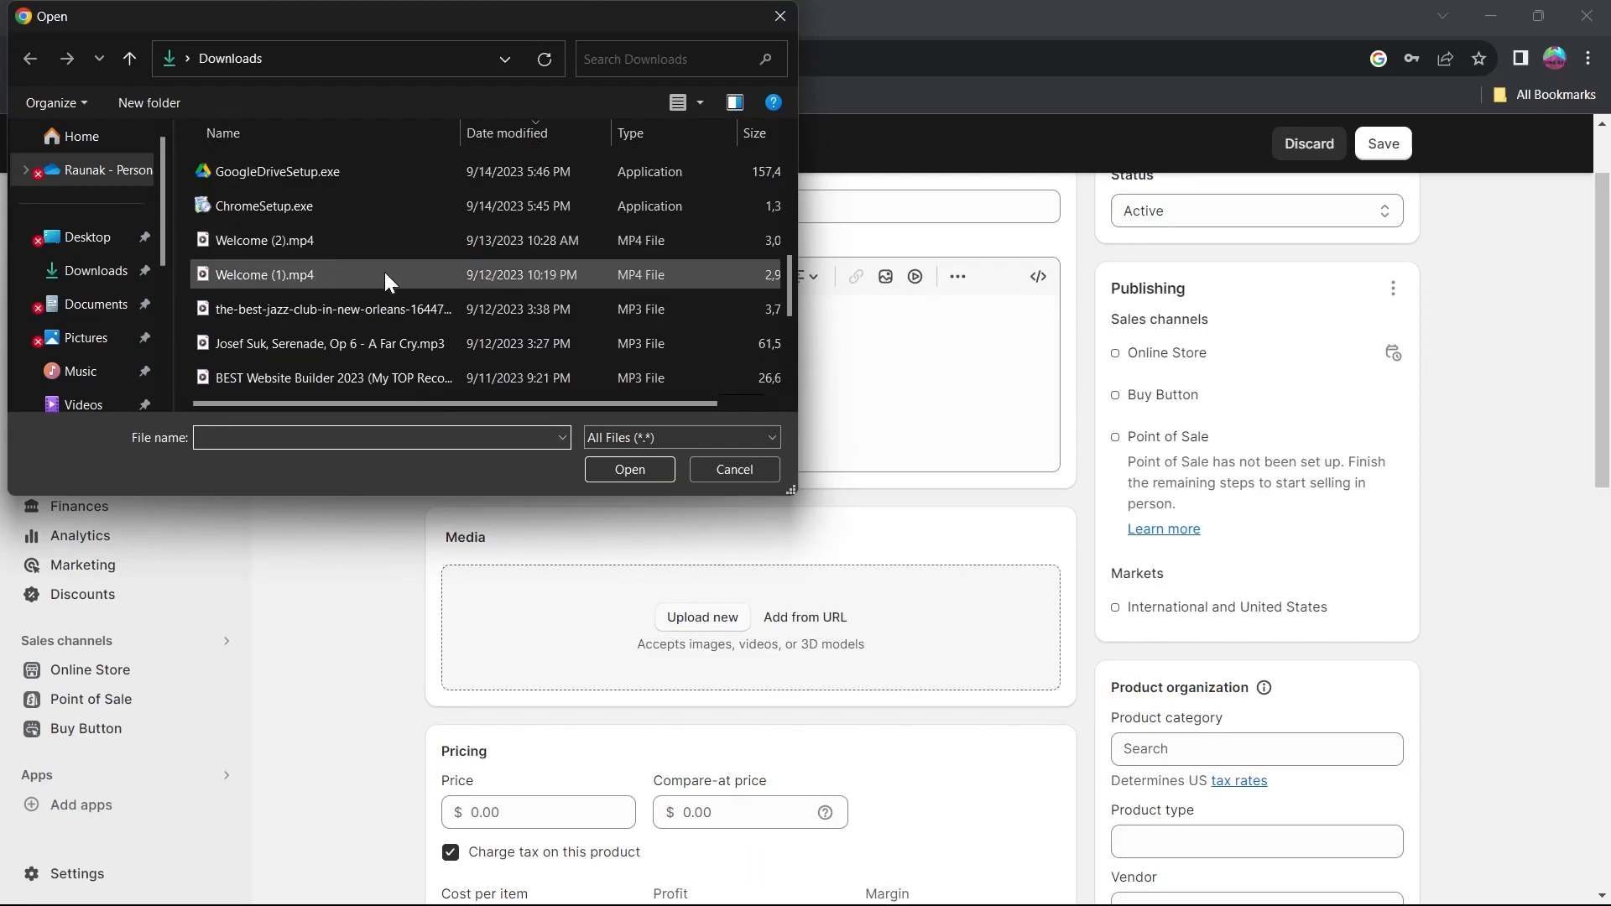
{"action": "left_click", "coordinate": [734, 468]}
Add the watermelon-on-the-beach image from the Google results to the product media via its image address.
{"action": "left_click", "coordinate": [804, 617]}
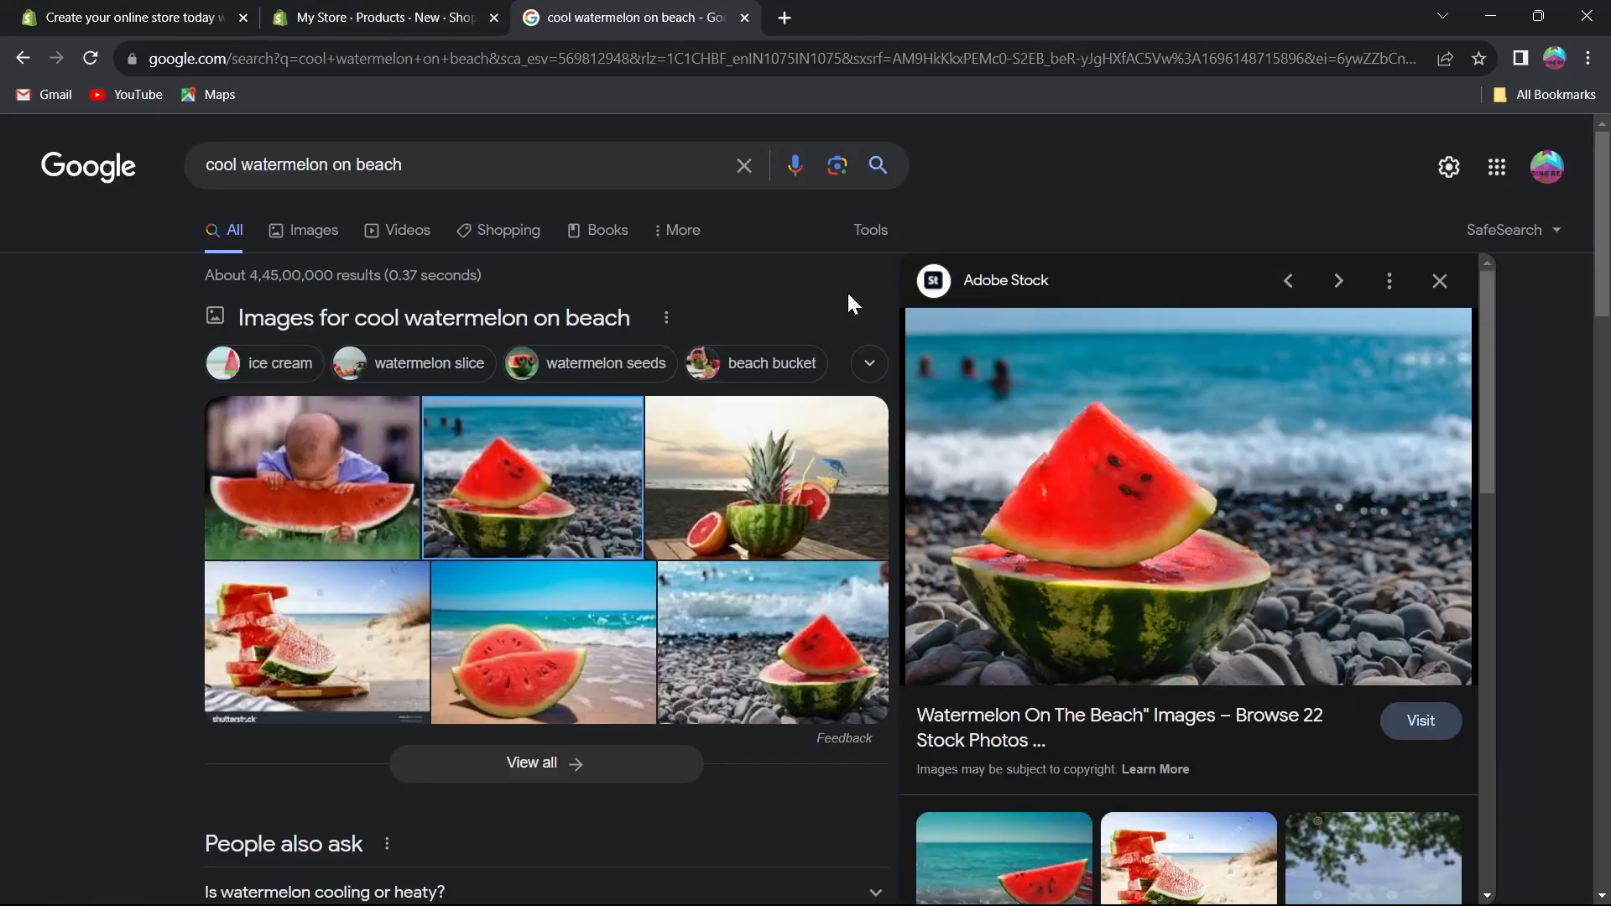
{"action": "right_click", "coordinate": [1161, 372]}
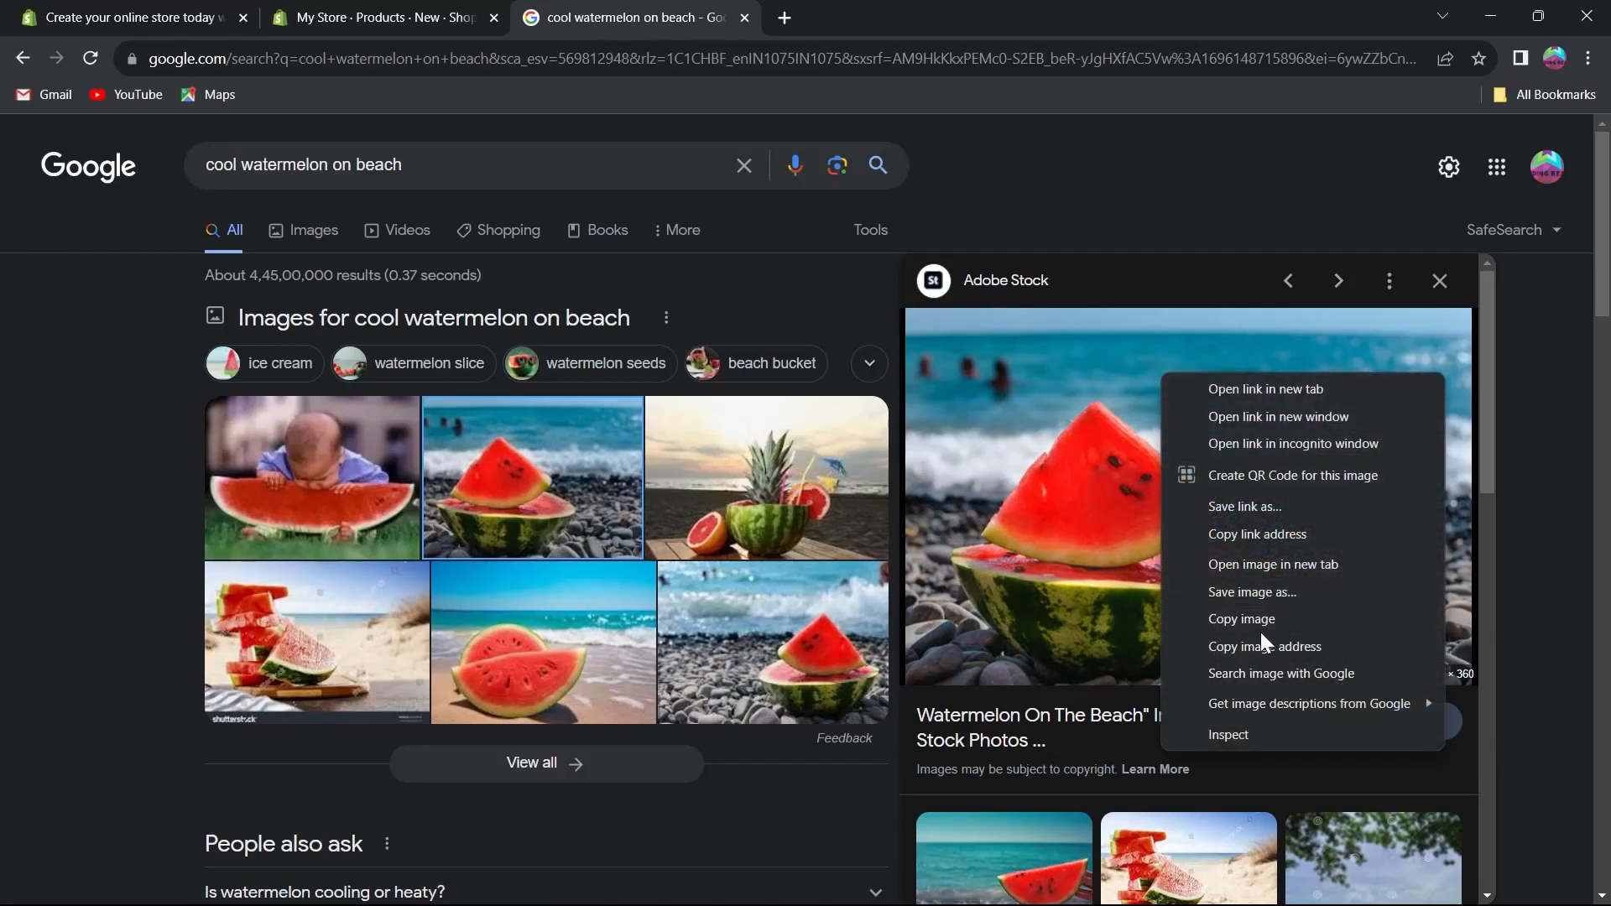
{"action": "left_click", "coordinate": [1290, 646]}
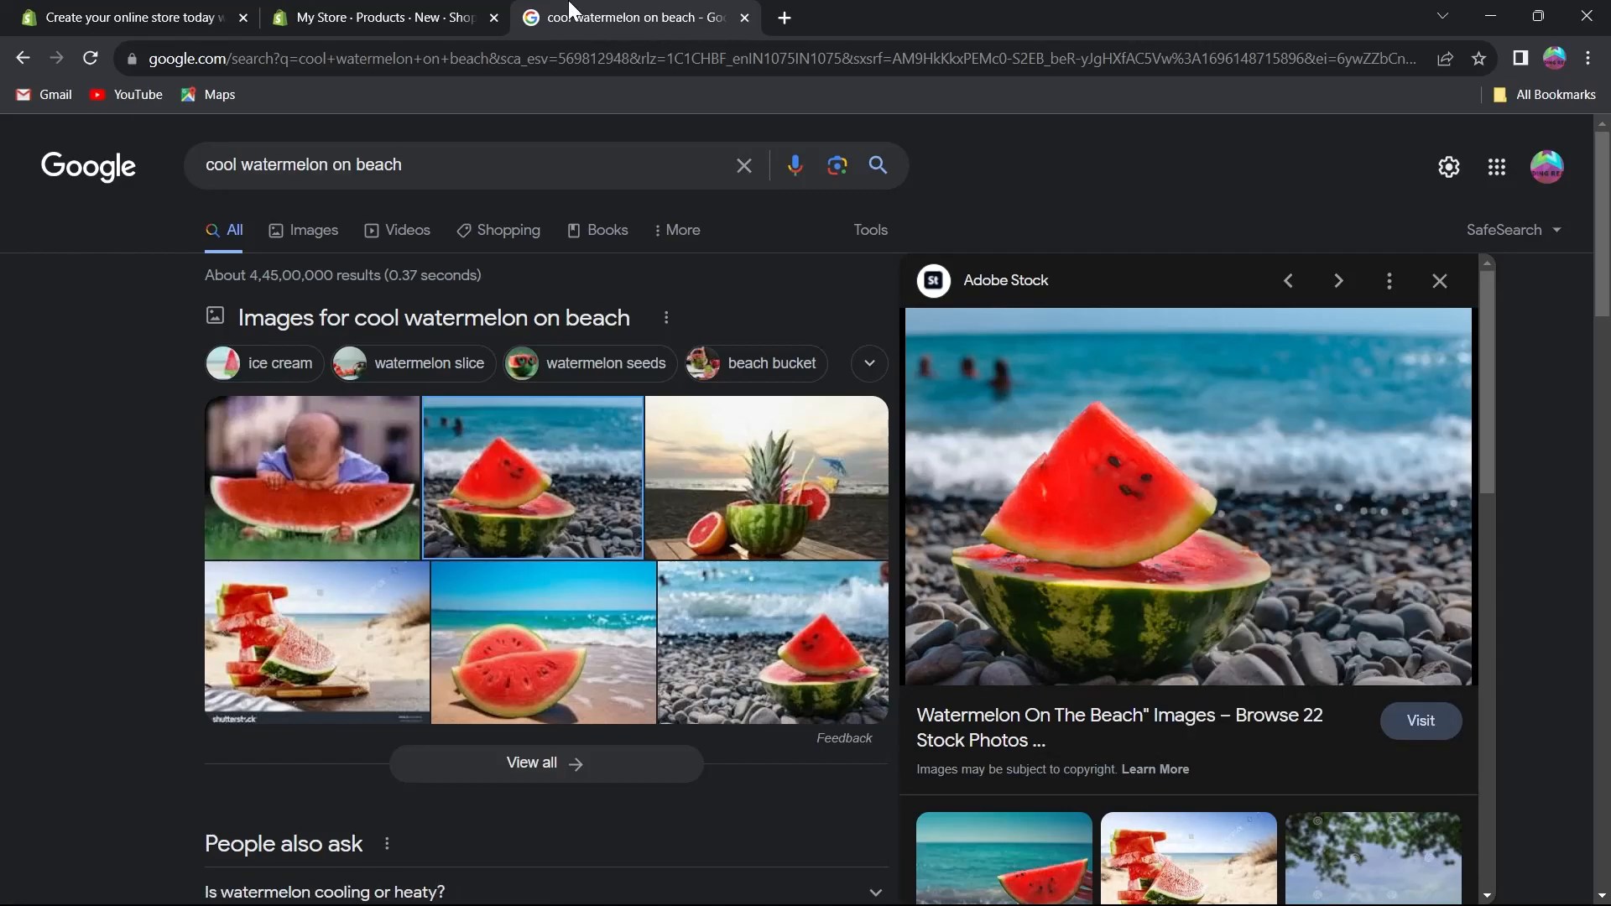
{"action": "left_click", "coordinate": [386, 17]}
{"action": "left_click", "coordinate": [591, 524]}
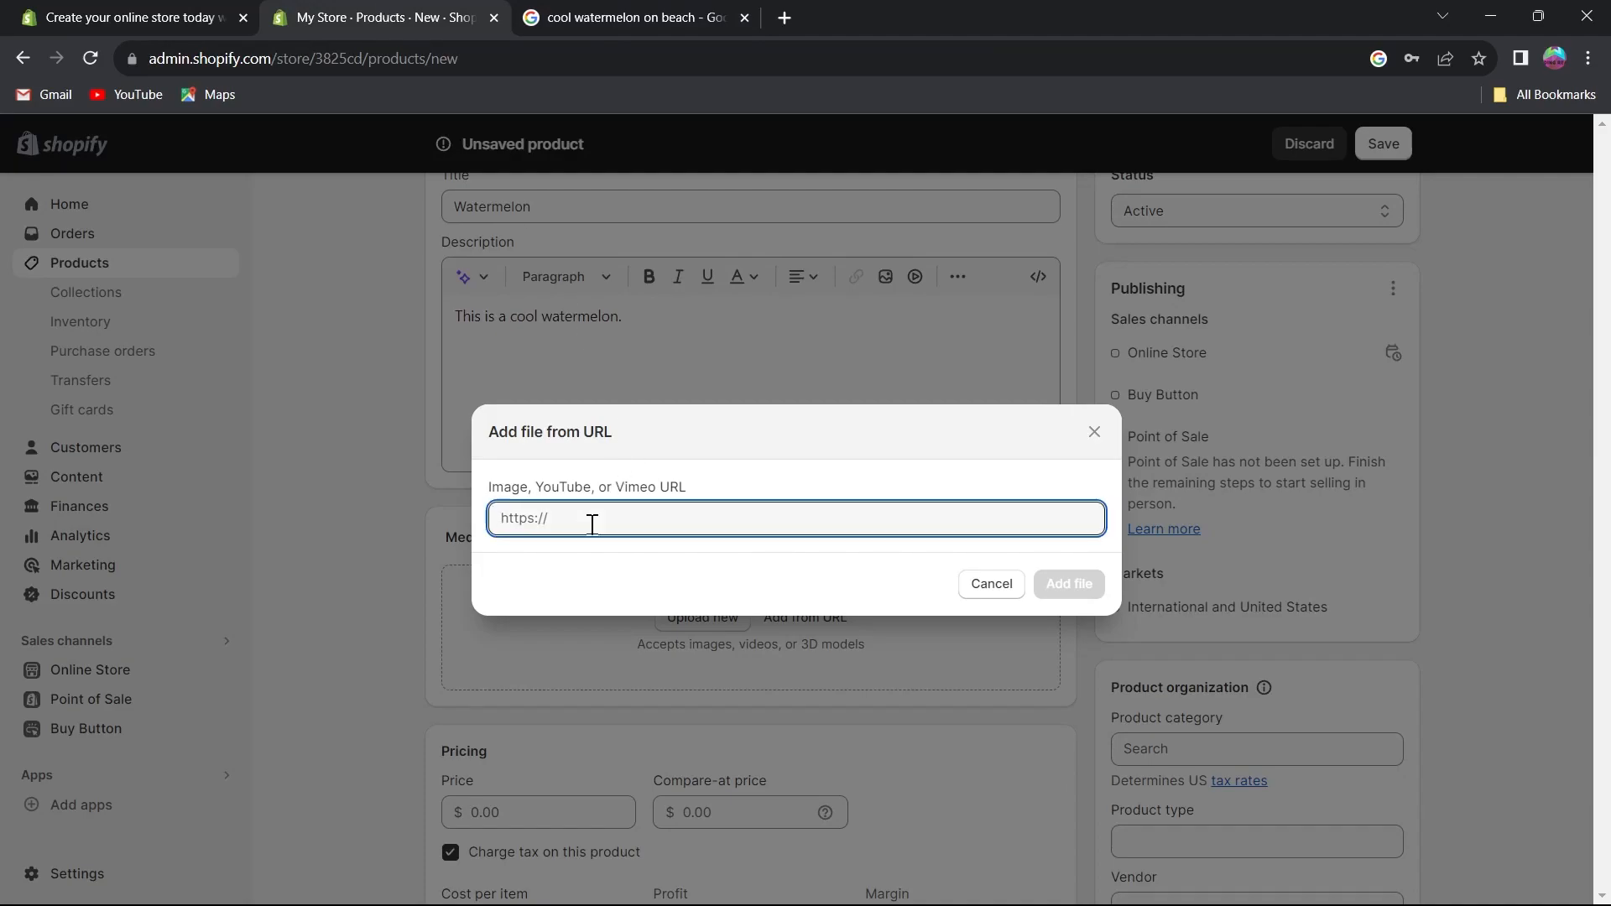
{"action": "key", "text": "ctrl+v"}
{"action": "left_click", "coordinate": [1068, 583]}
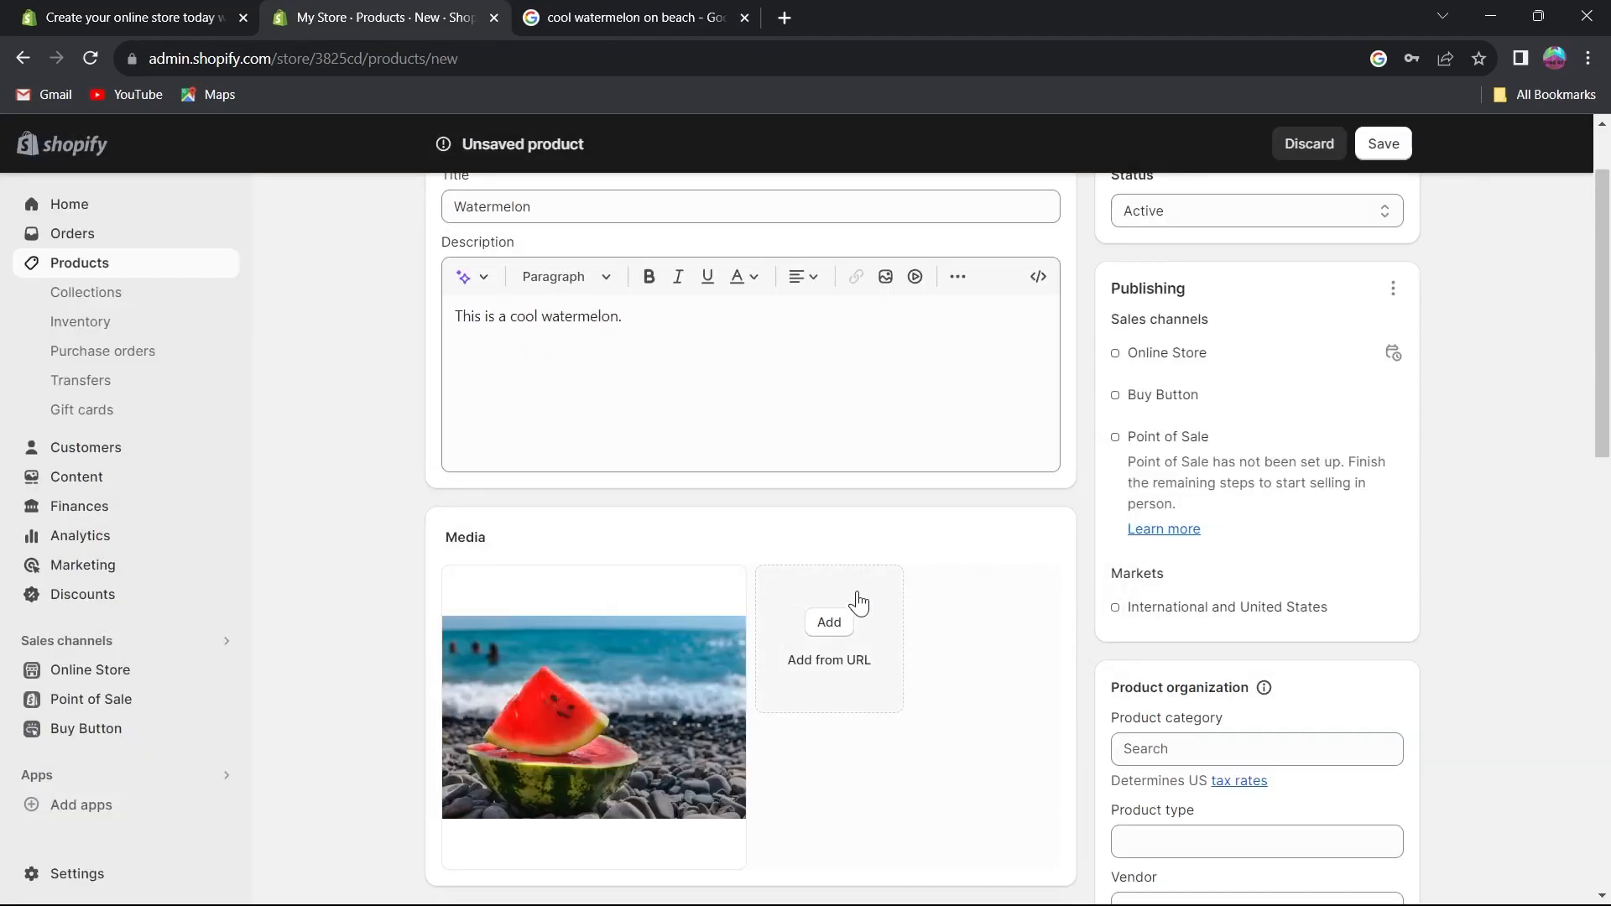
Set the product price to $50,000.
{"action": "scroll", "coordinate": [520, 637], "scroll_direction": "down", "scroll_amount": 3}
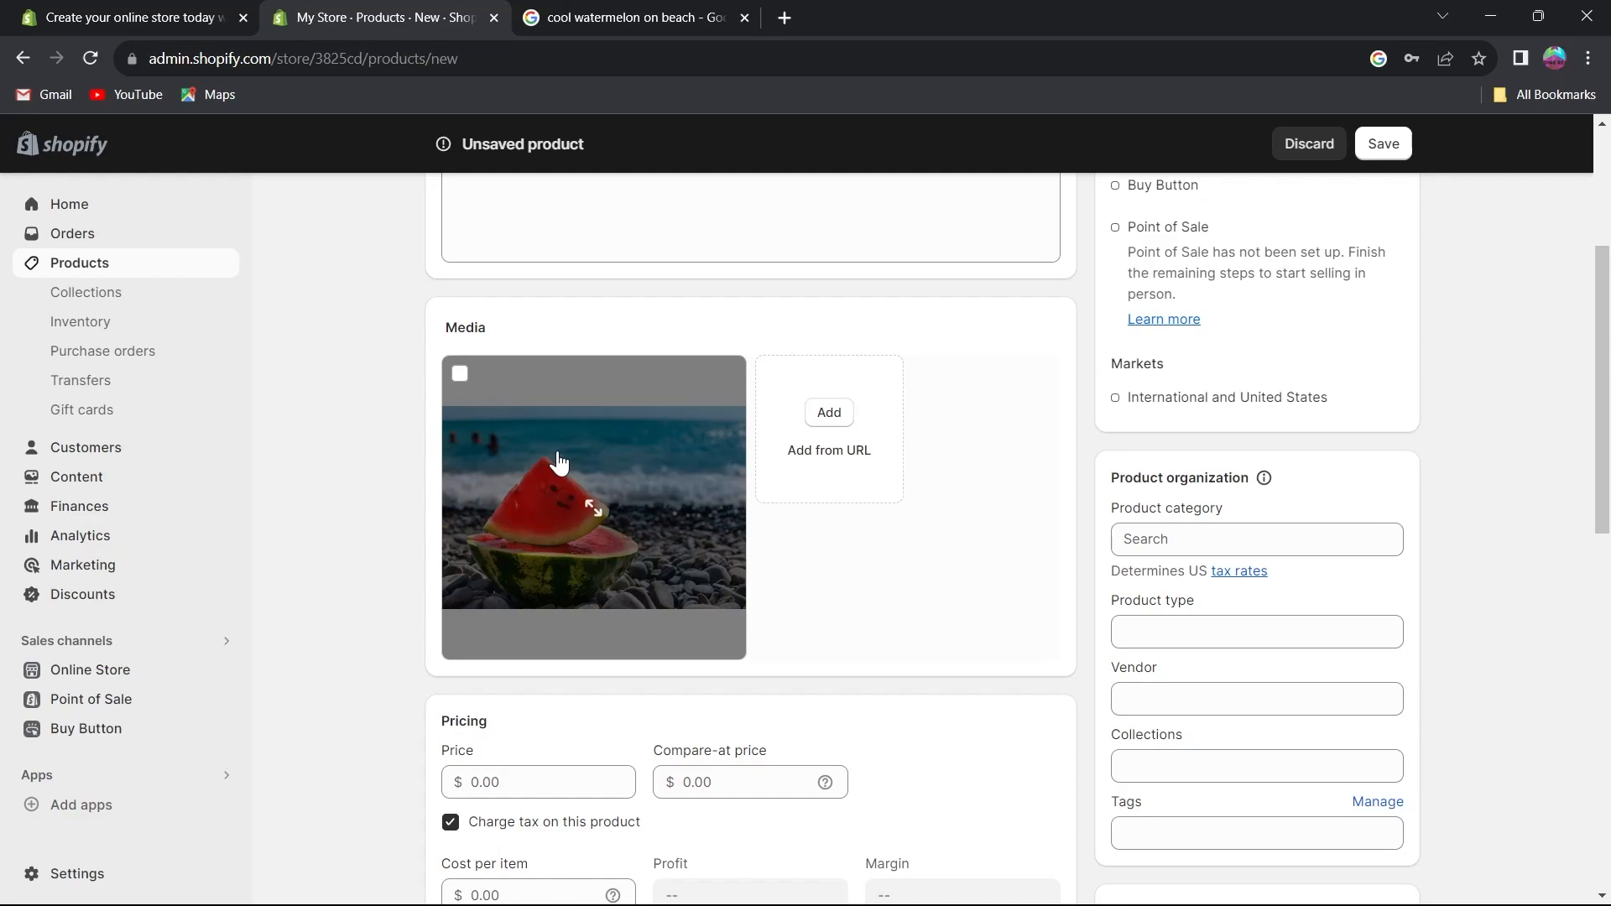
{"action": "scroll", "coordinate": [559, 462], "scroll_direction": "down", "scroll_amount": 5}
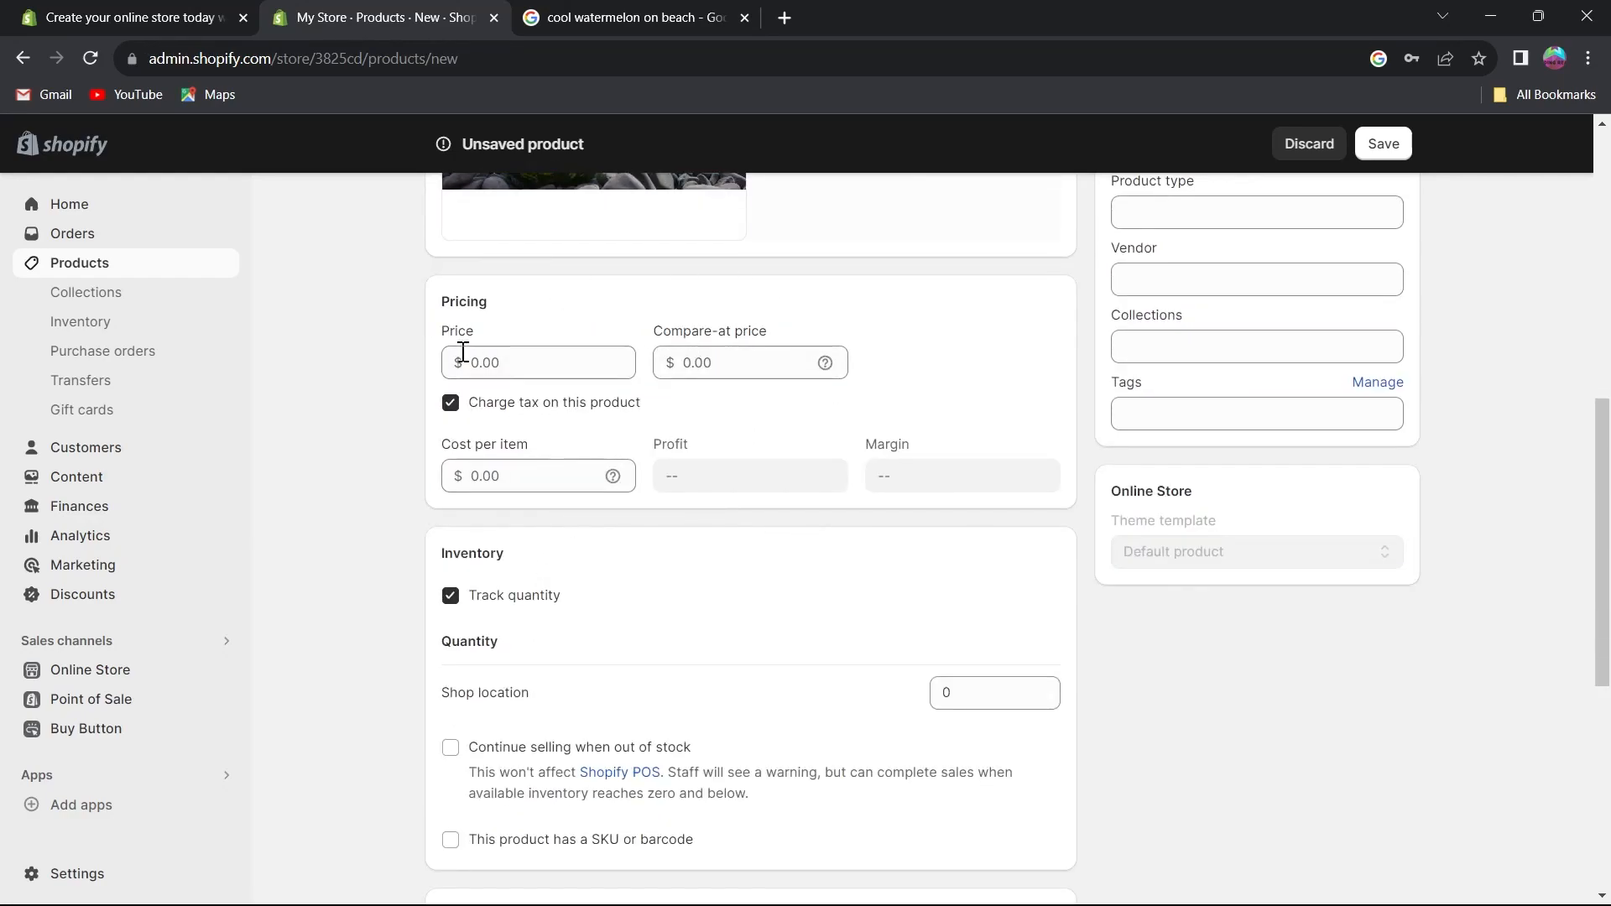
{"action": "left_click", "coordinate": [533, 364]}
{"action": "scroll", "coordinate": [546, 384], "scroll_direction": "up", "scroll_amount": 1}
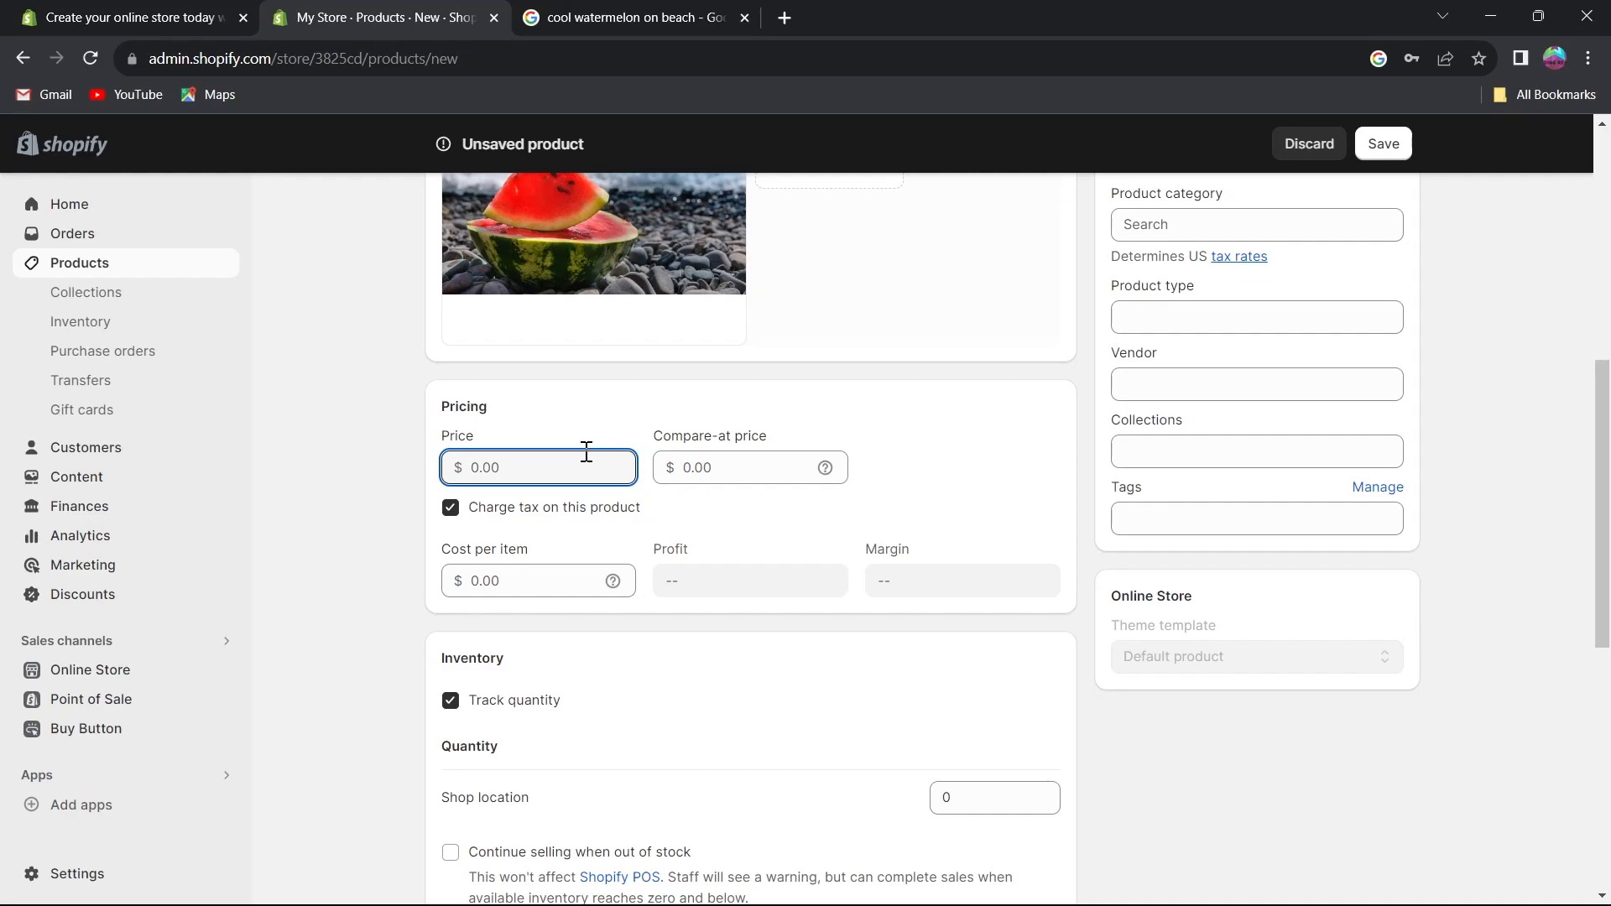
{"action": "type", "text": "50000"}
Set the compare-at price to $70,000, keeping tax charged on the product.
{"action": "left_click", "coordinate": [716, 465]}
{"action": "mouse_move", "coordinate": [828, 470]}
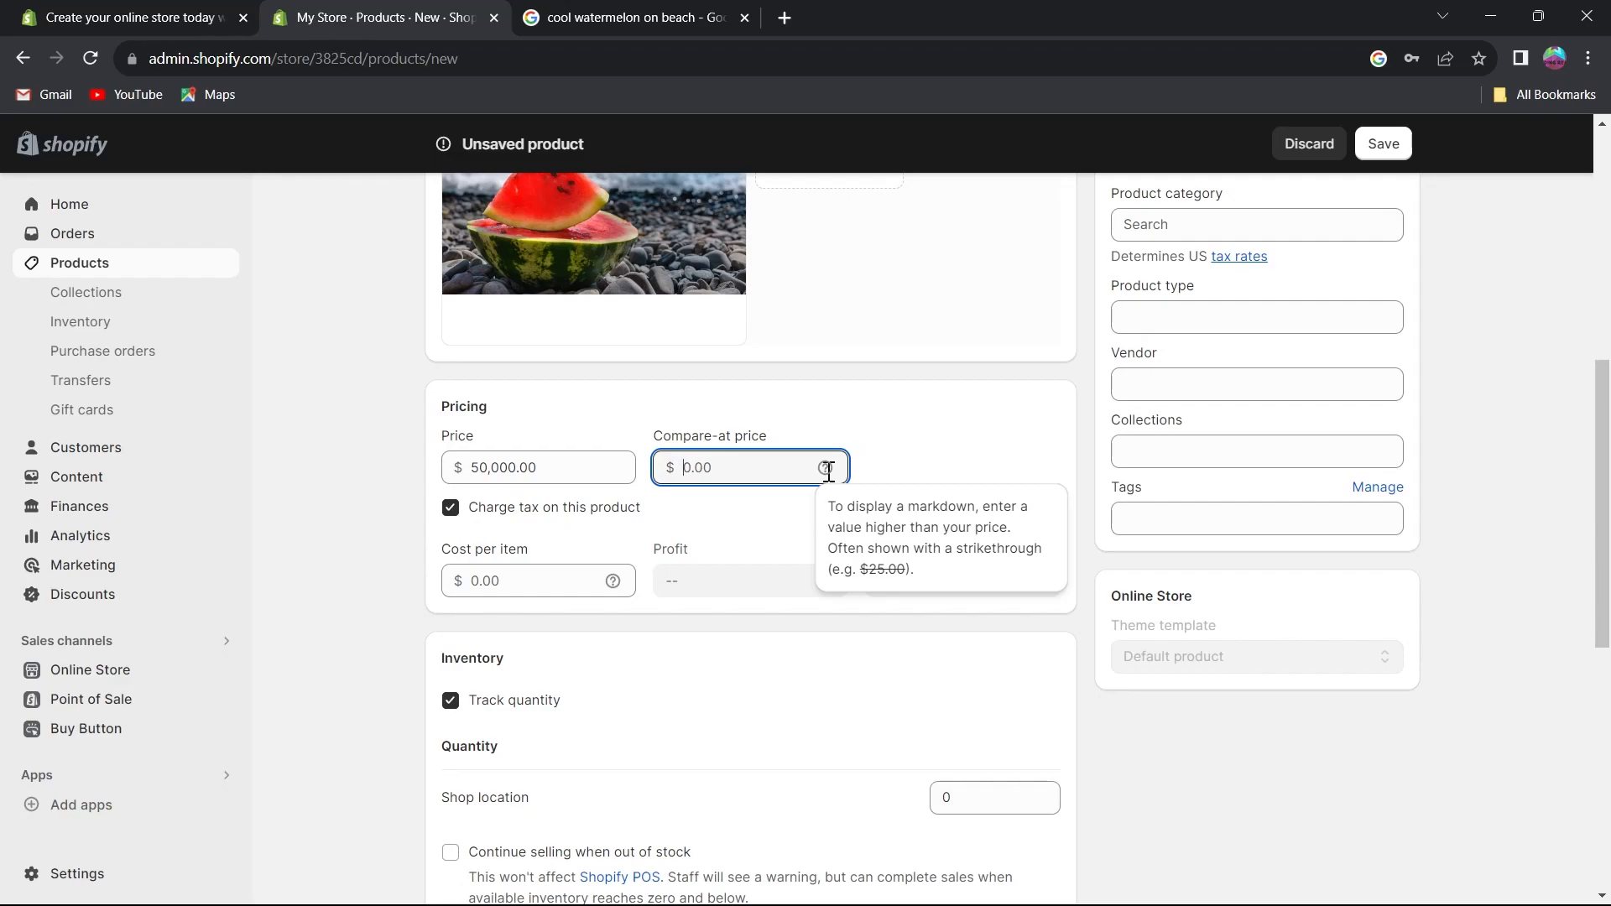
{"action": "type", "text": "70000"}
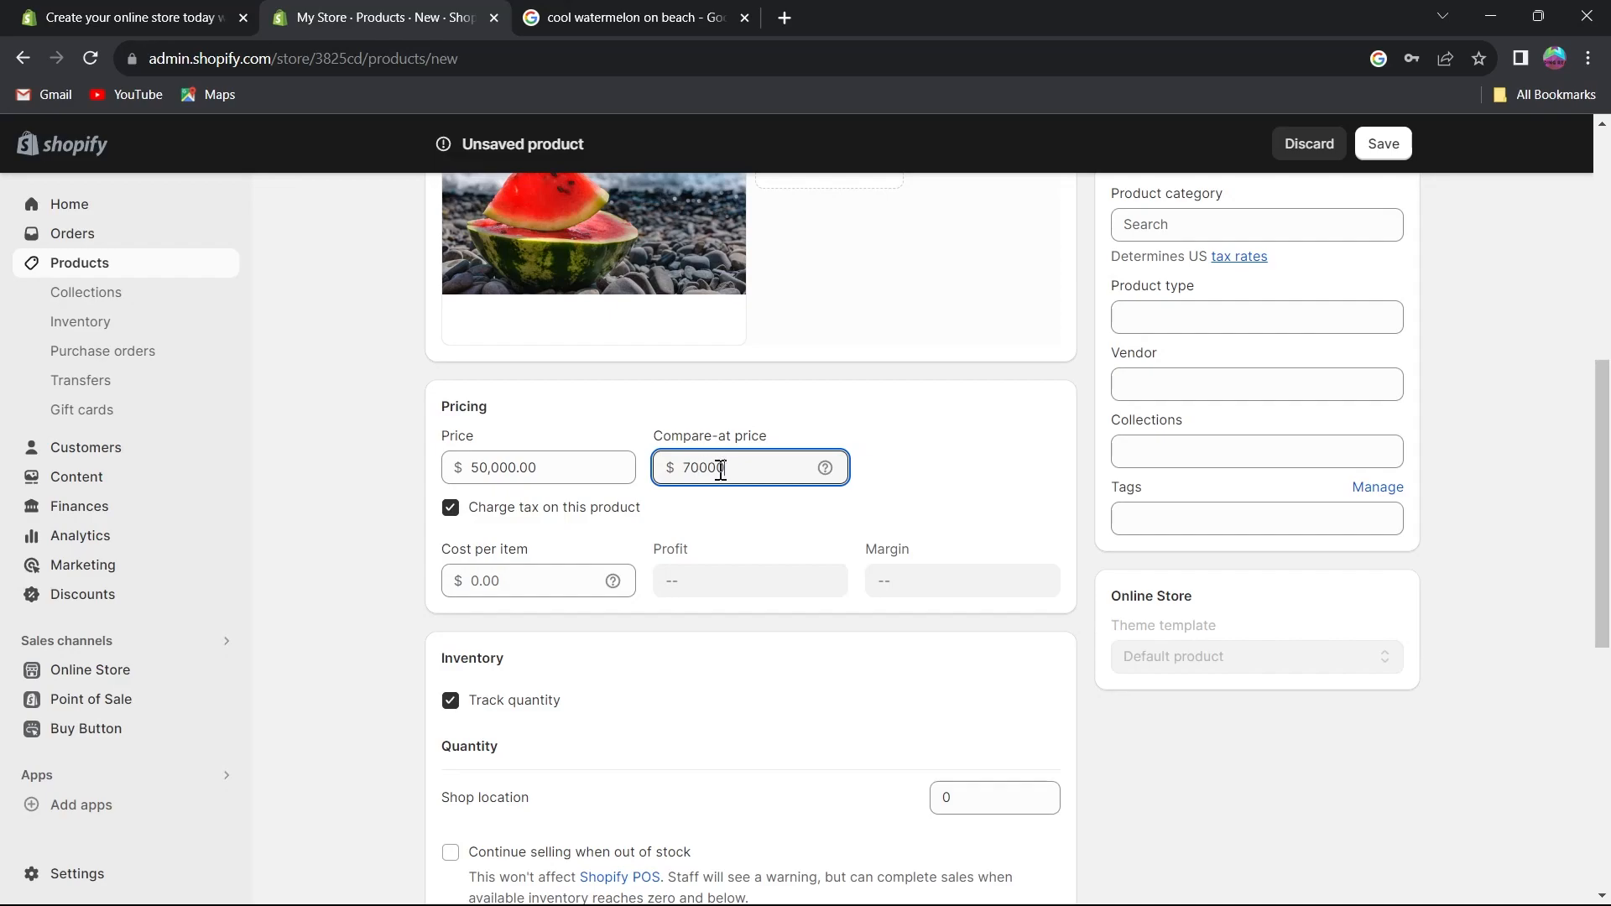
{"action": "left_click", "coordinate": [454, 511]}
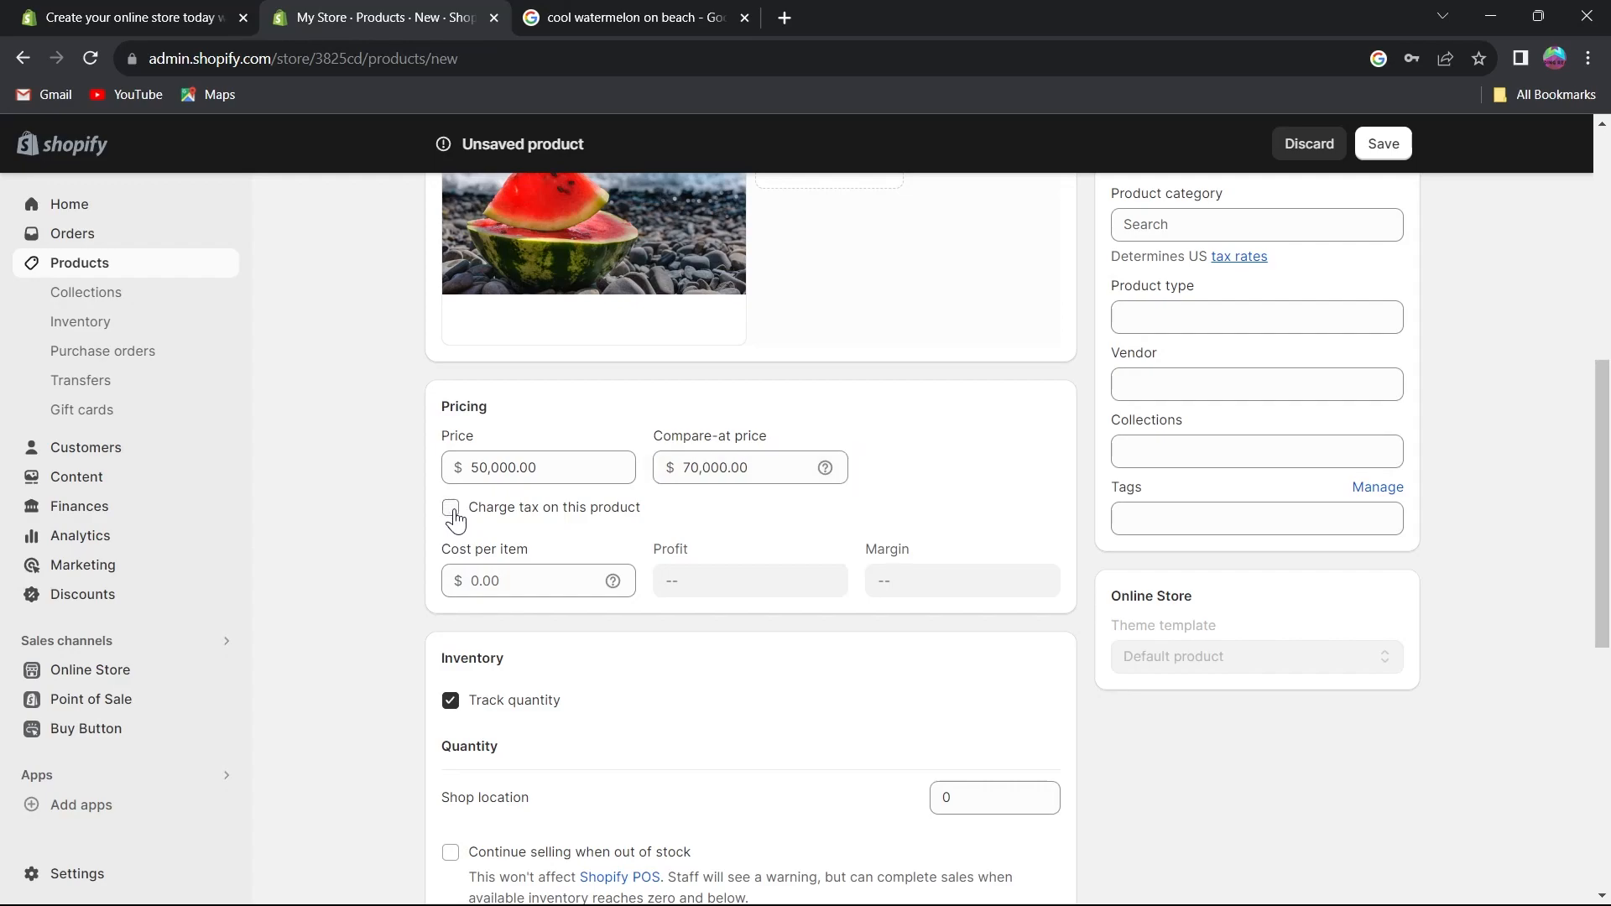
{"action": "left_click", "coordinate": [451, 508]}
Set the cost per item to $30,000.
{"action": "left_click", "coordinate": [497, 579]}
{"action": "left_click", "coordinate": [502, 578]}
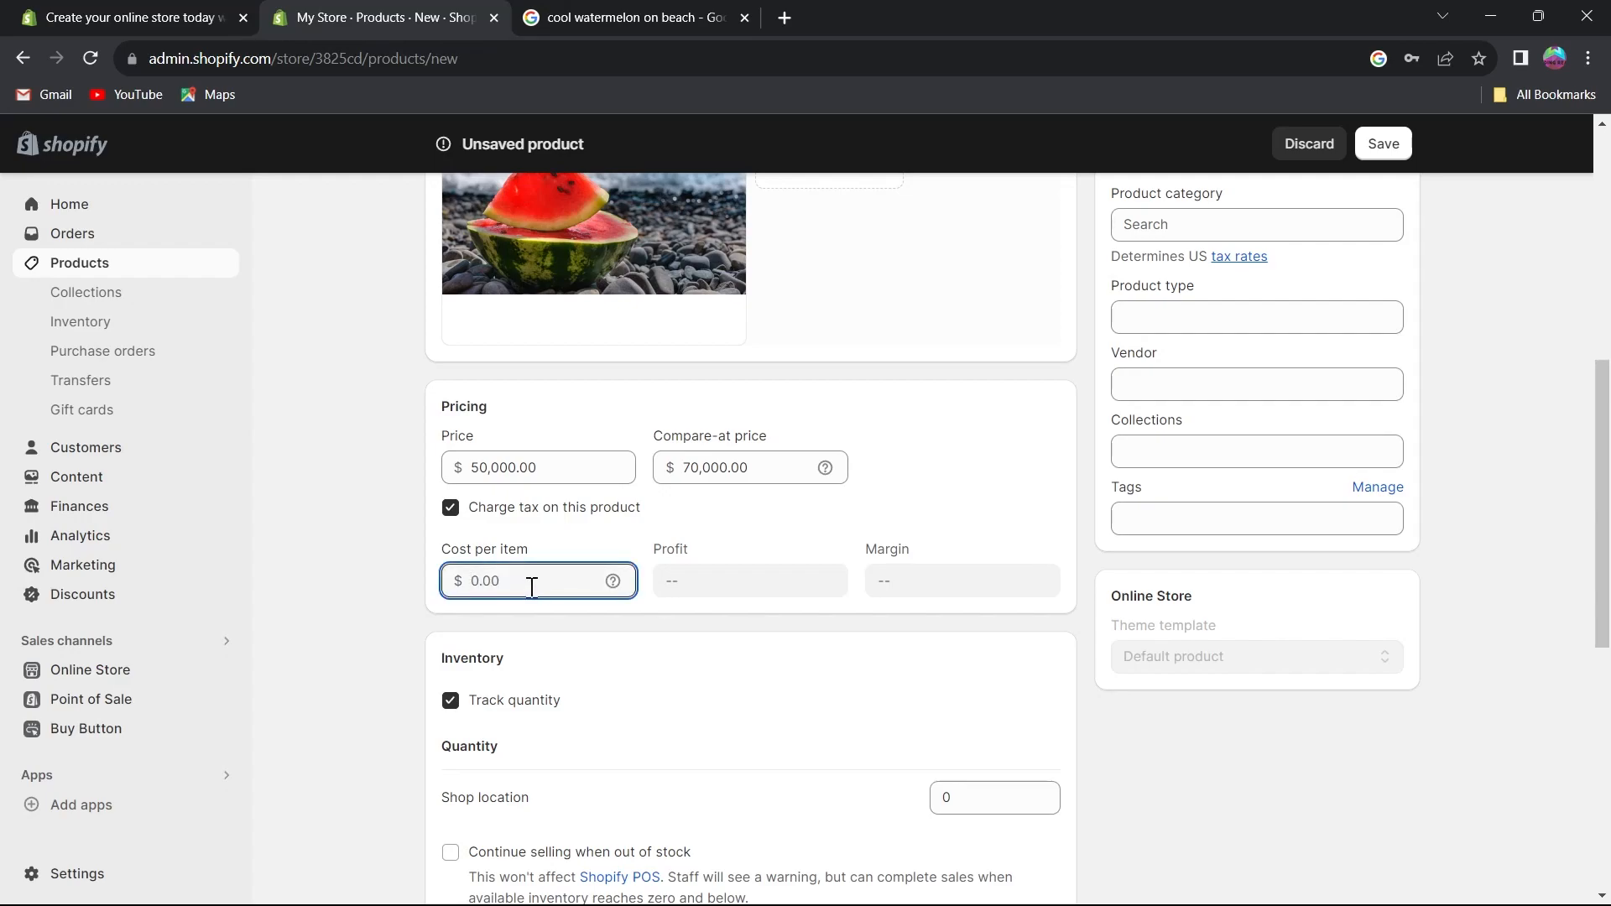
{"action": "type", "text": "50"}
{"action": "key", "text": "BackSpace"}
{"action": "key", "text": "BackSpace"}
{"action": "type", "text": "30000"}
{"action": "left_click", "coordinate": [776, 579]}
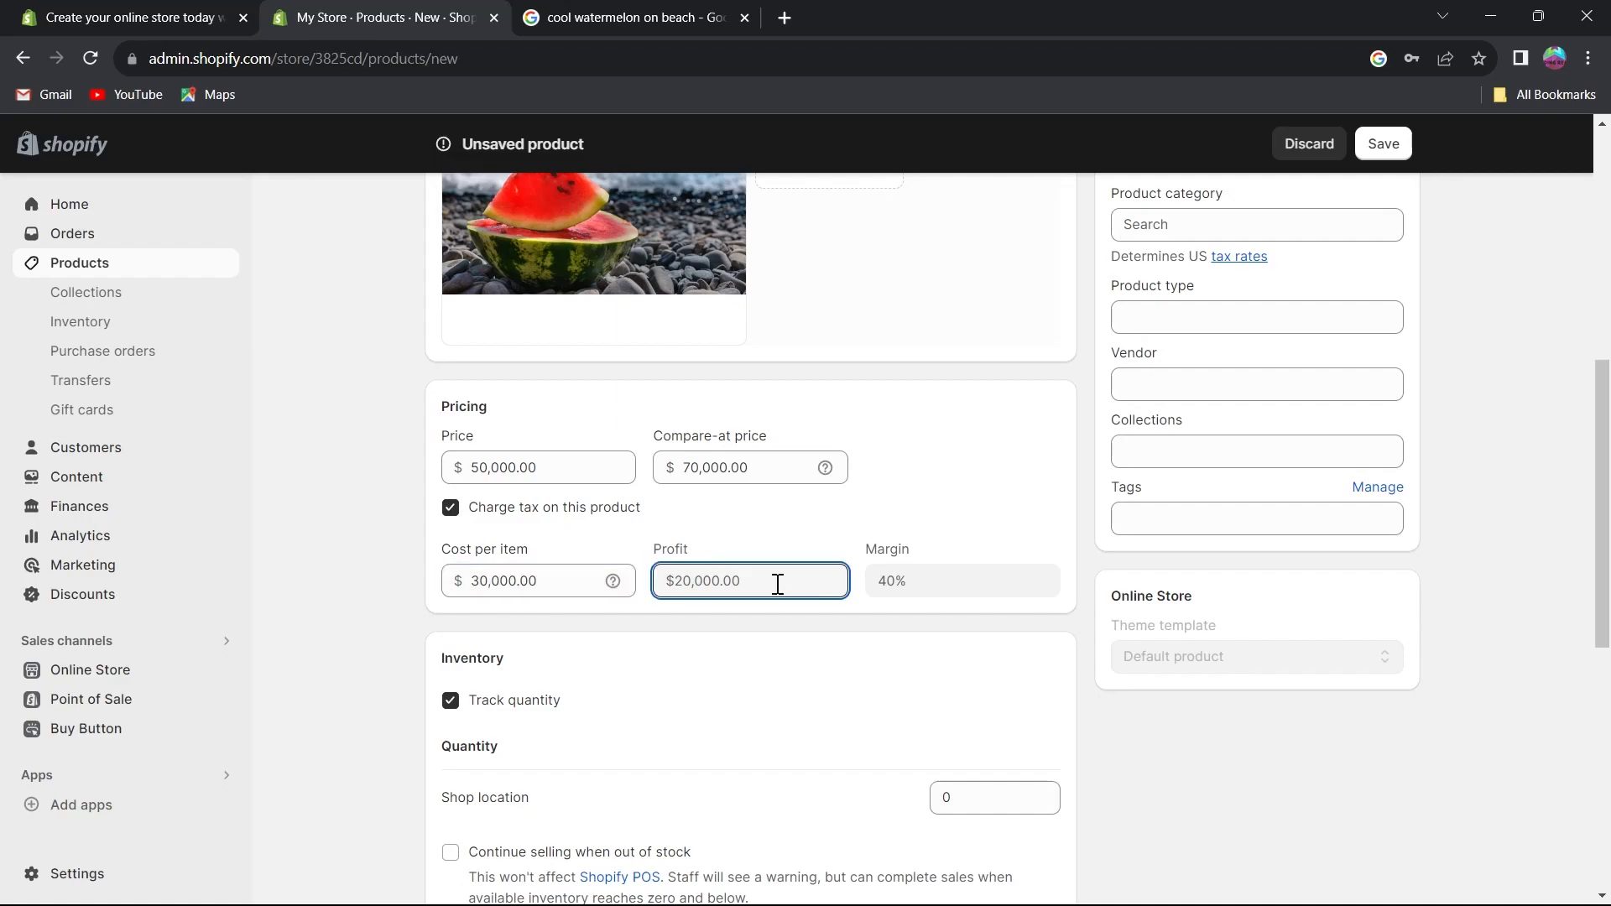
{"action": "left_click", "coordinate": [919, 578]}
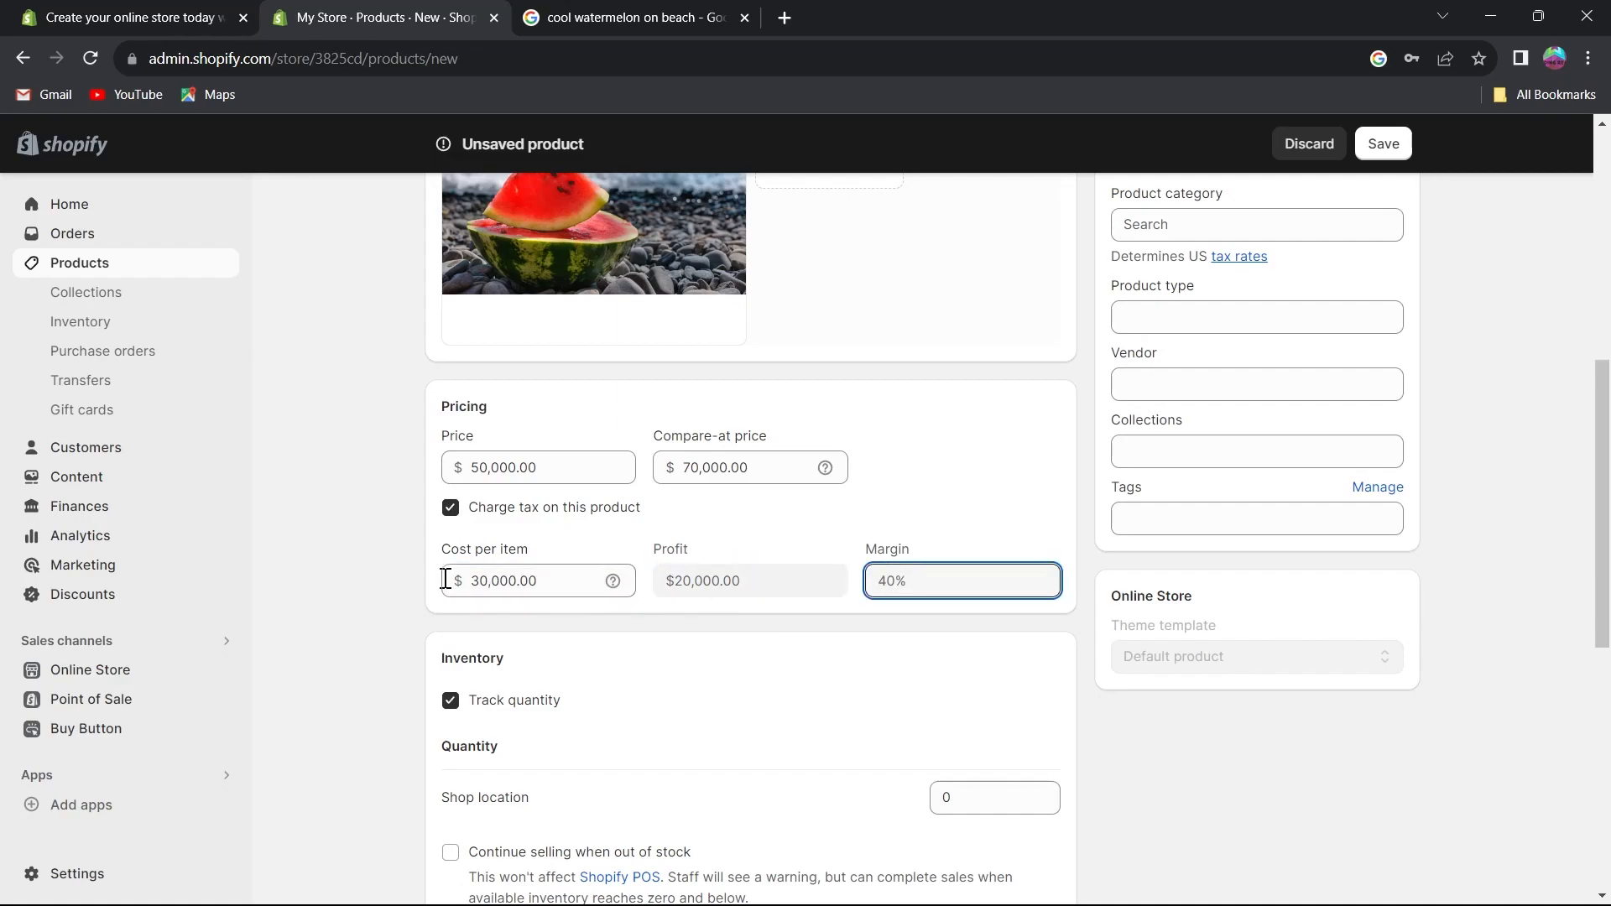
{"action": "triple_click", "coordinate": [448, 550]}
Turn off quantity tracking in the Inventory section.
{"action": "scroll", "coordinate": [588, 679], "scroll_direction": "down", "scroll_amount": 3}
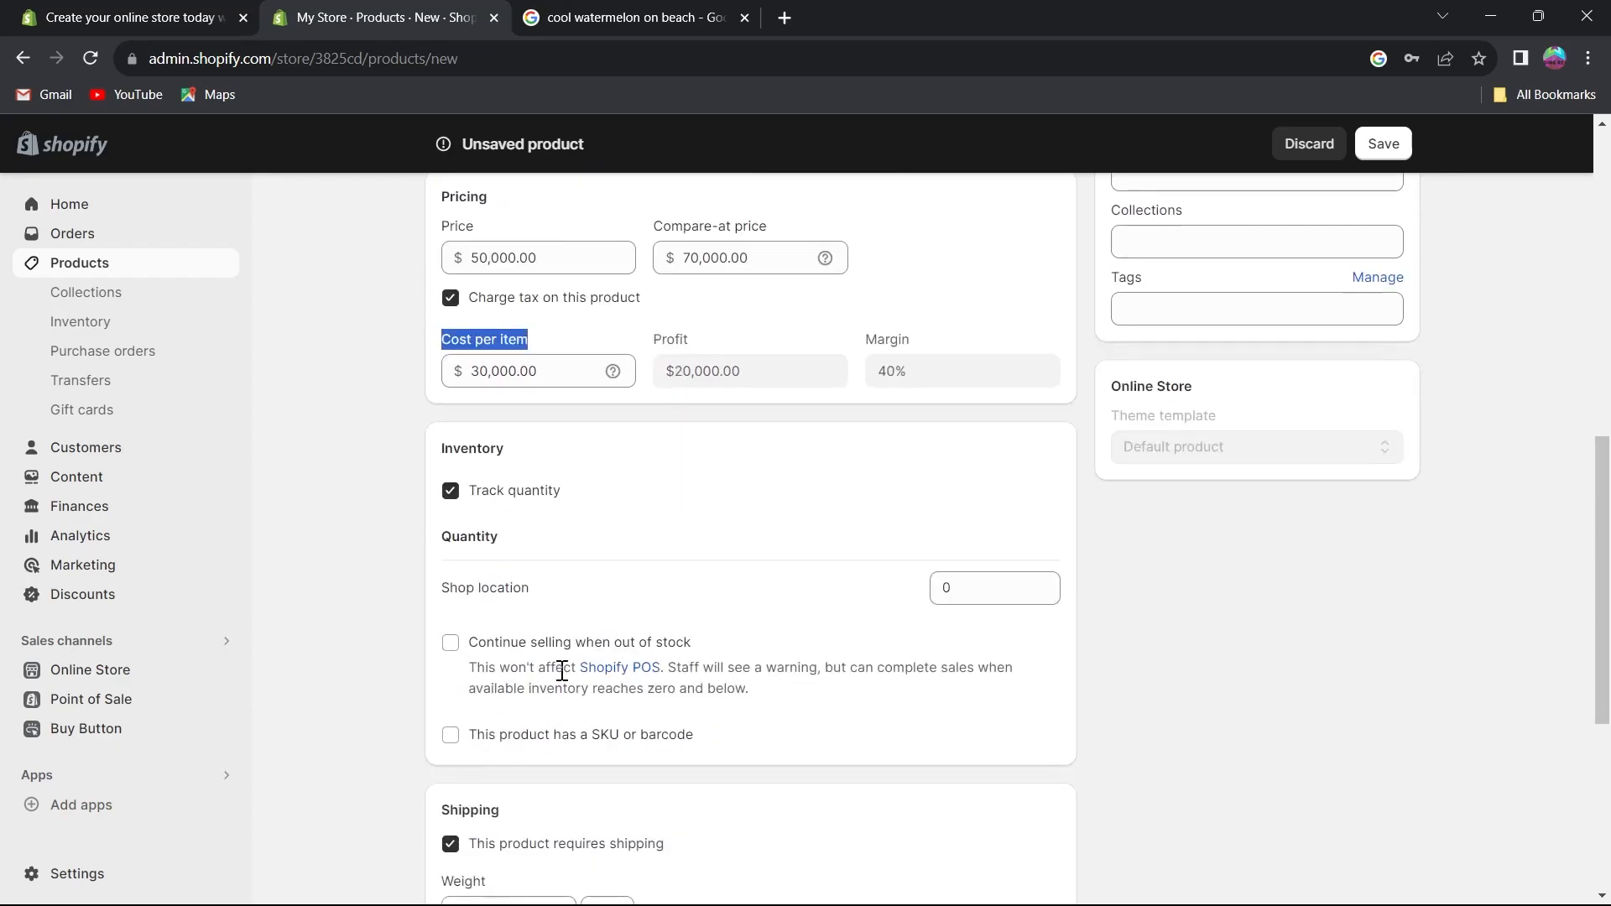
{"action": "left_click", "coordinate": [451, 490]}
{"action": "left_click", "coordinate": [450, 491]}
{"action": "left_click", "coordinate": [454, 491]}
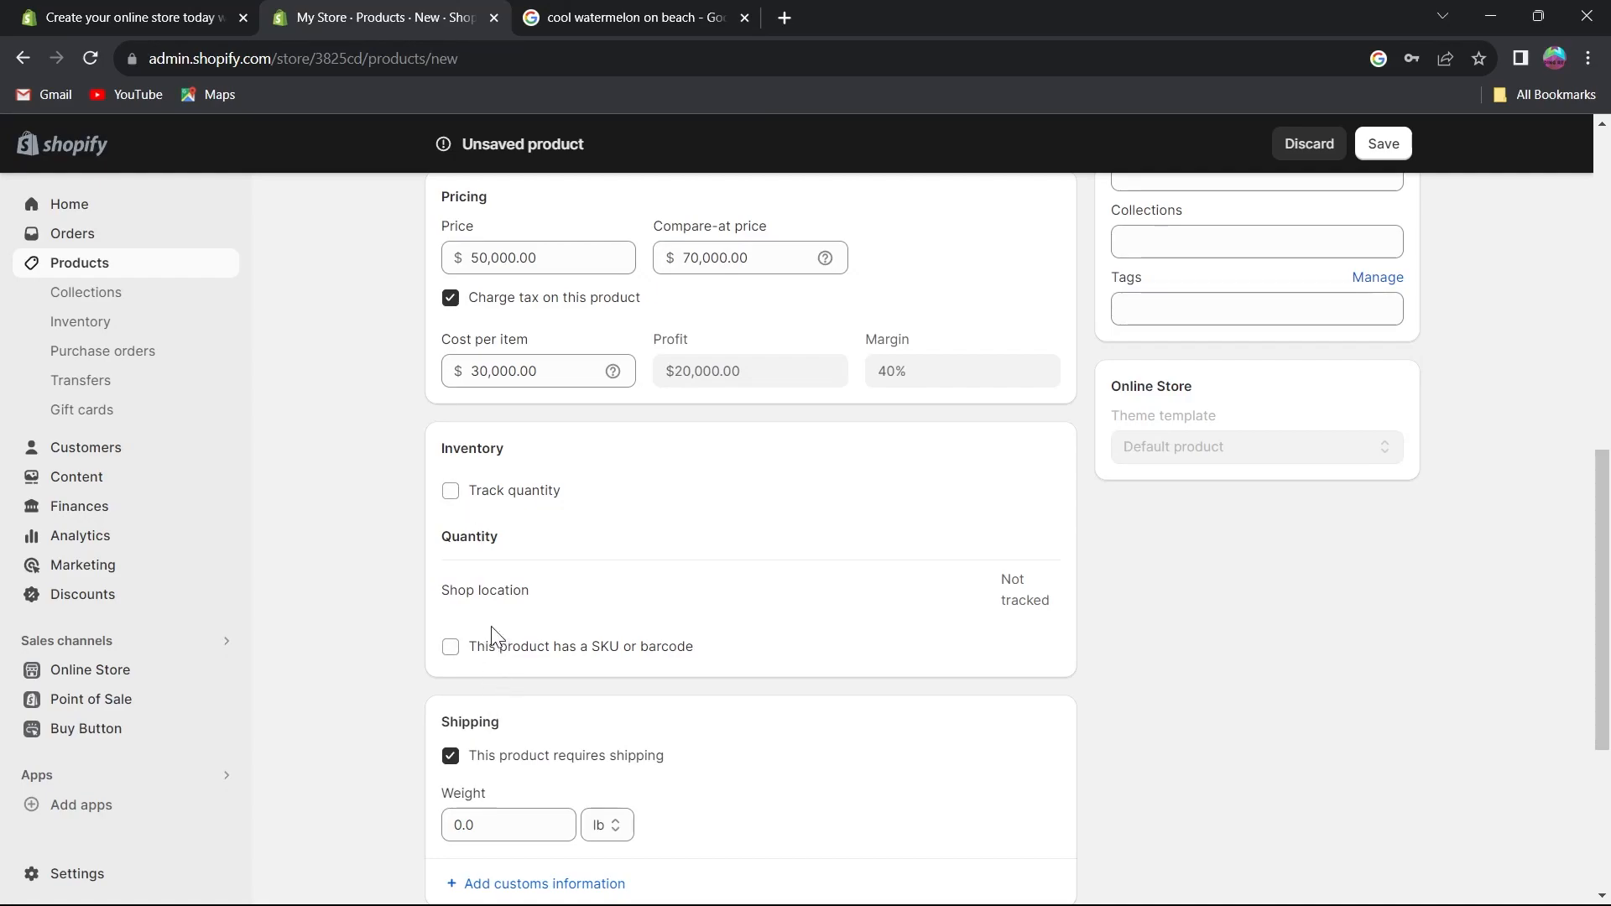
{"action": "left_click", "coordinate": [451, 659]}
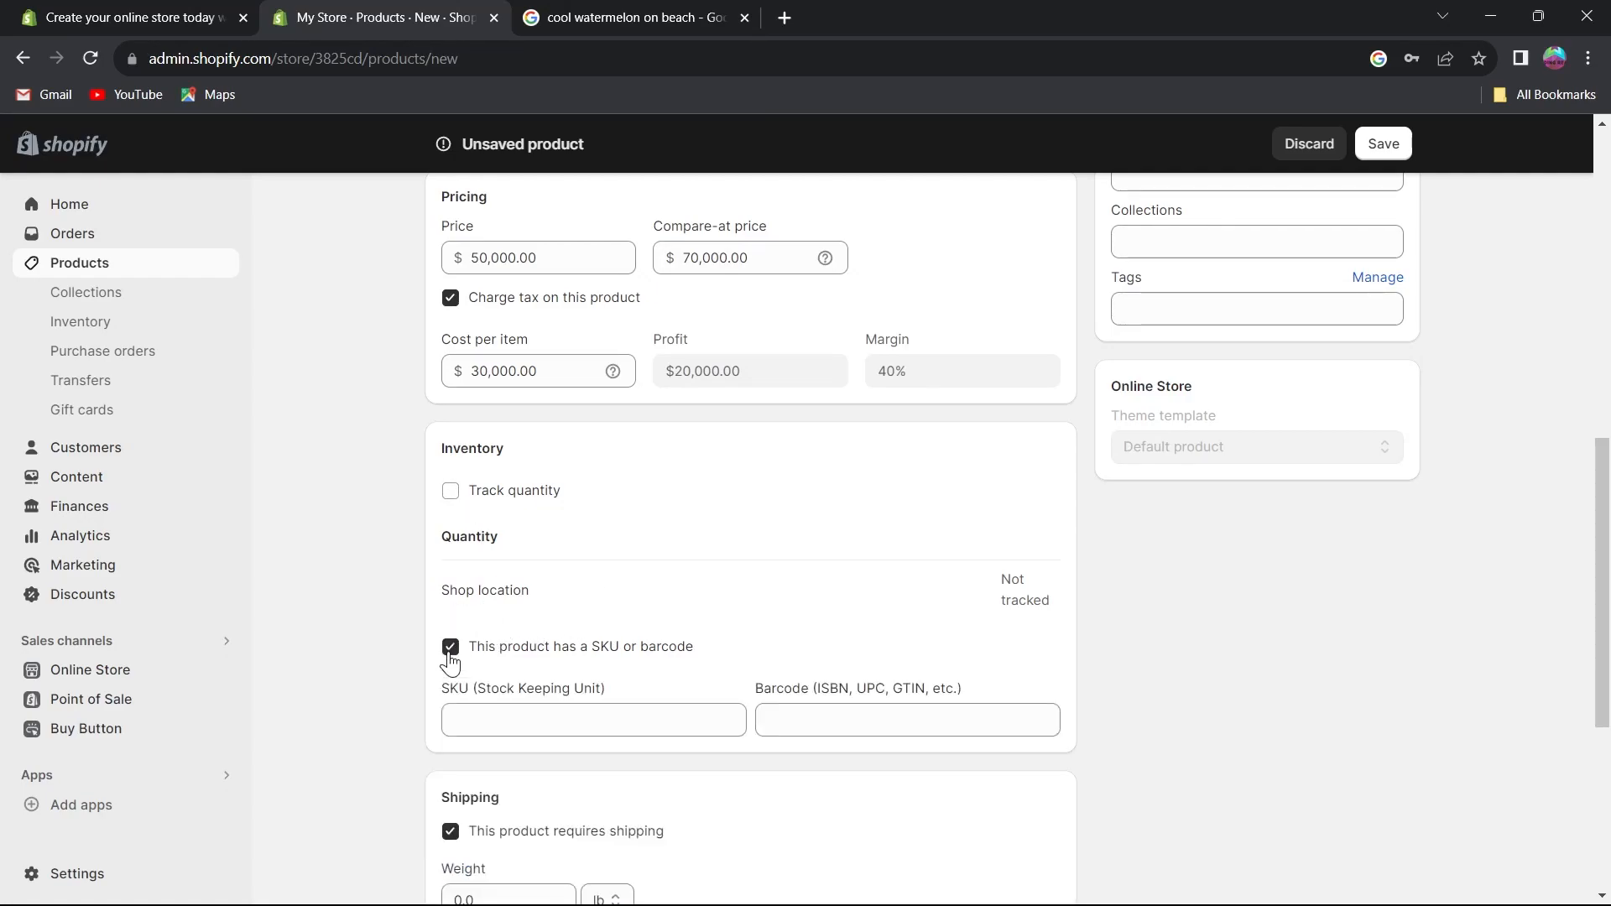
{"action": "left_click", "coordinate": [811, 717]}
{"action": "left_click", "coordinate": [540, 717]}
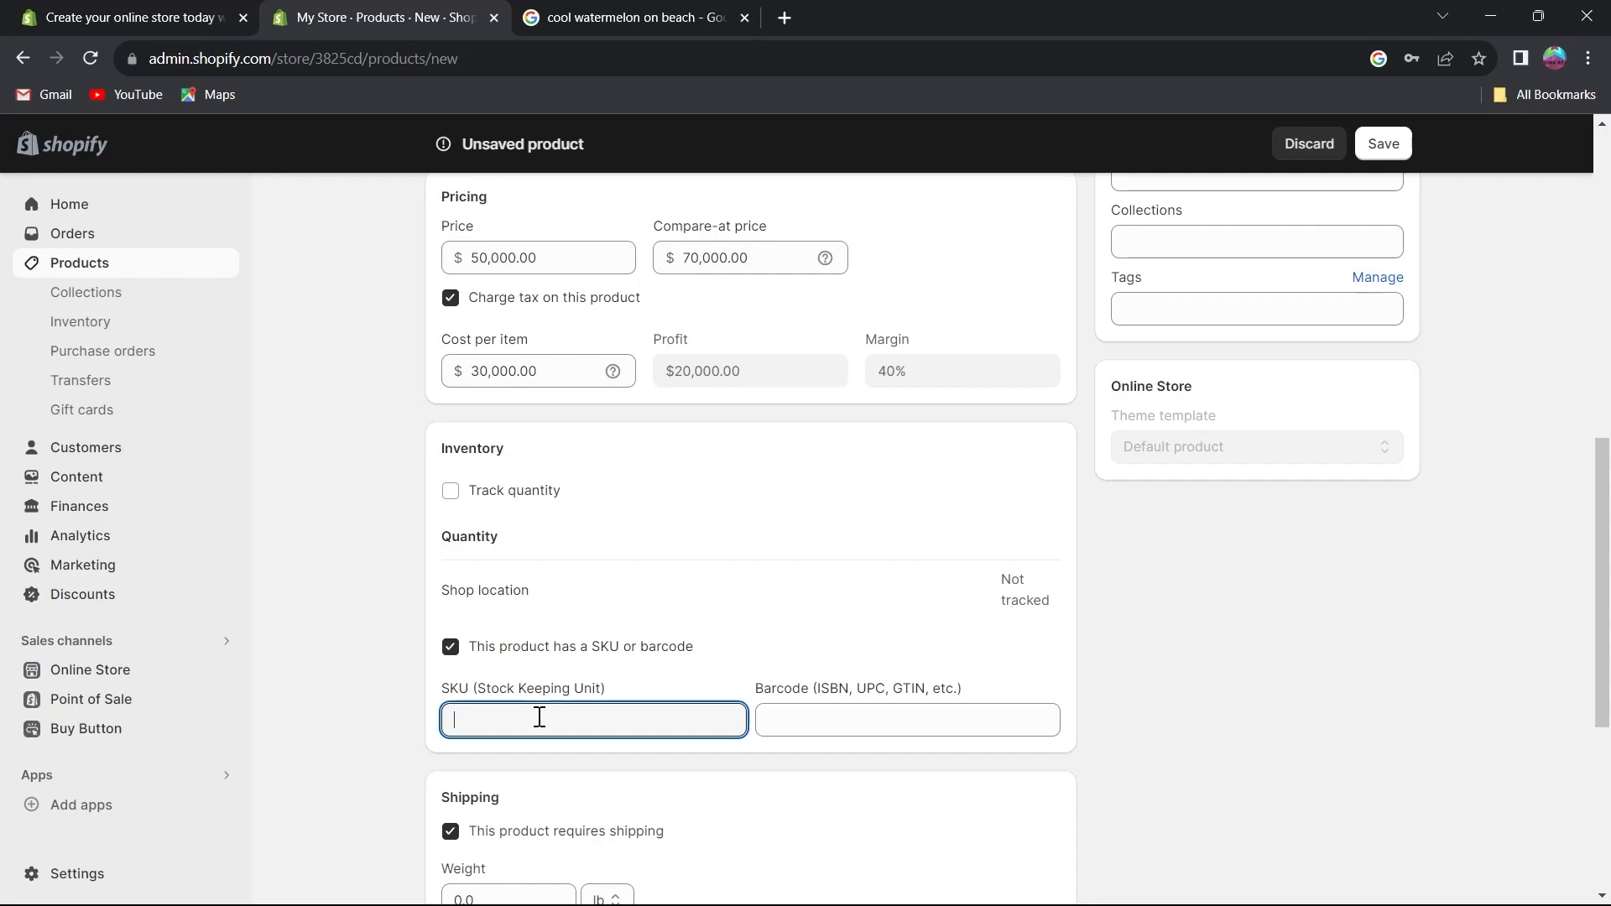
{"action": "left_click", "coordinate": [451, 663]}
Set the shipping weight to 1000 kg.
{"action": "scroll", "coordinate": [553, 588], "scroll_direction": "down", "scroll_amount": 4}
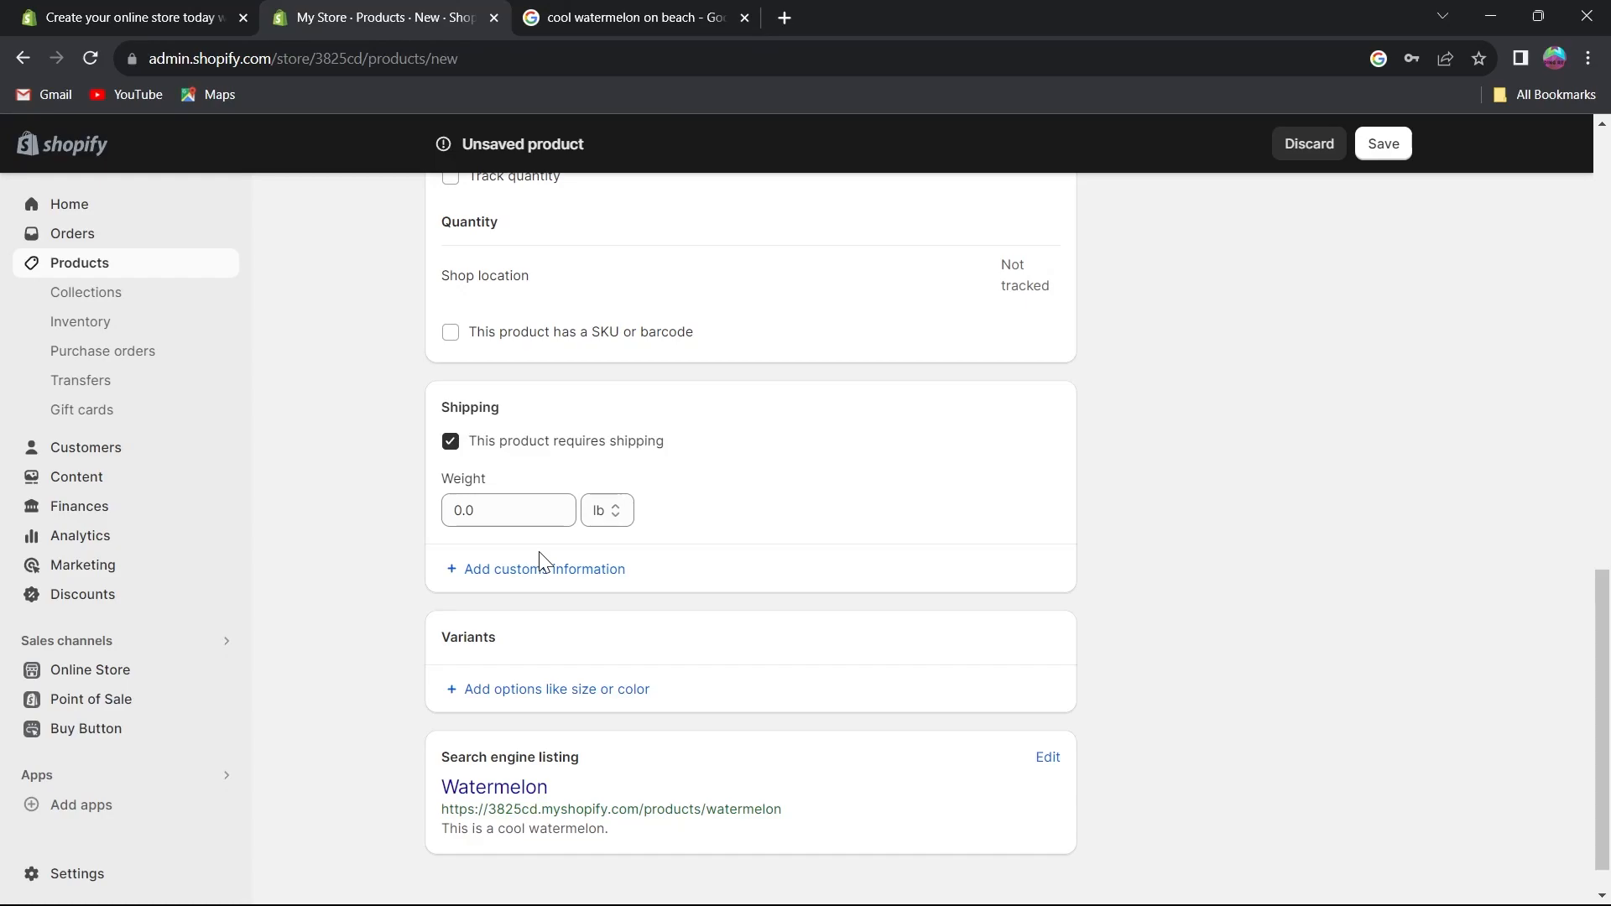
{"action": "scroll", "coordinate": [540, 560], "scroll_direction": "up", "scroll_amount": 3}
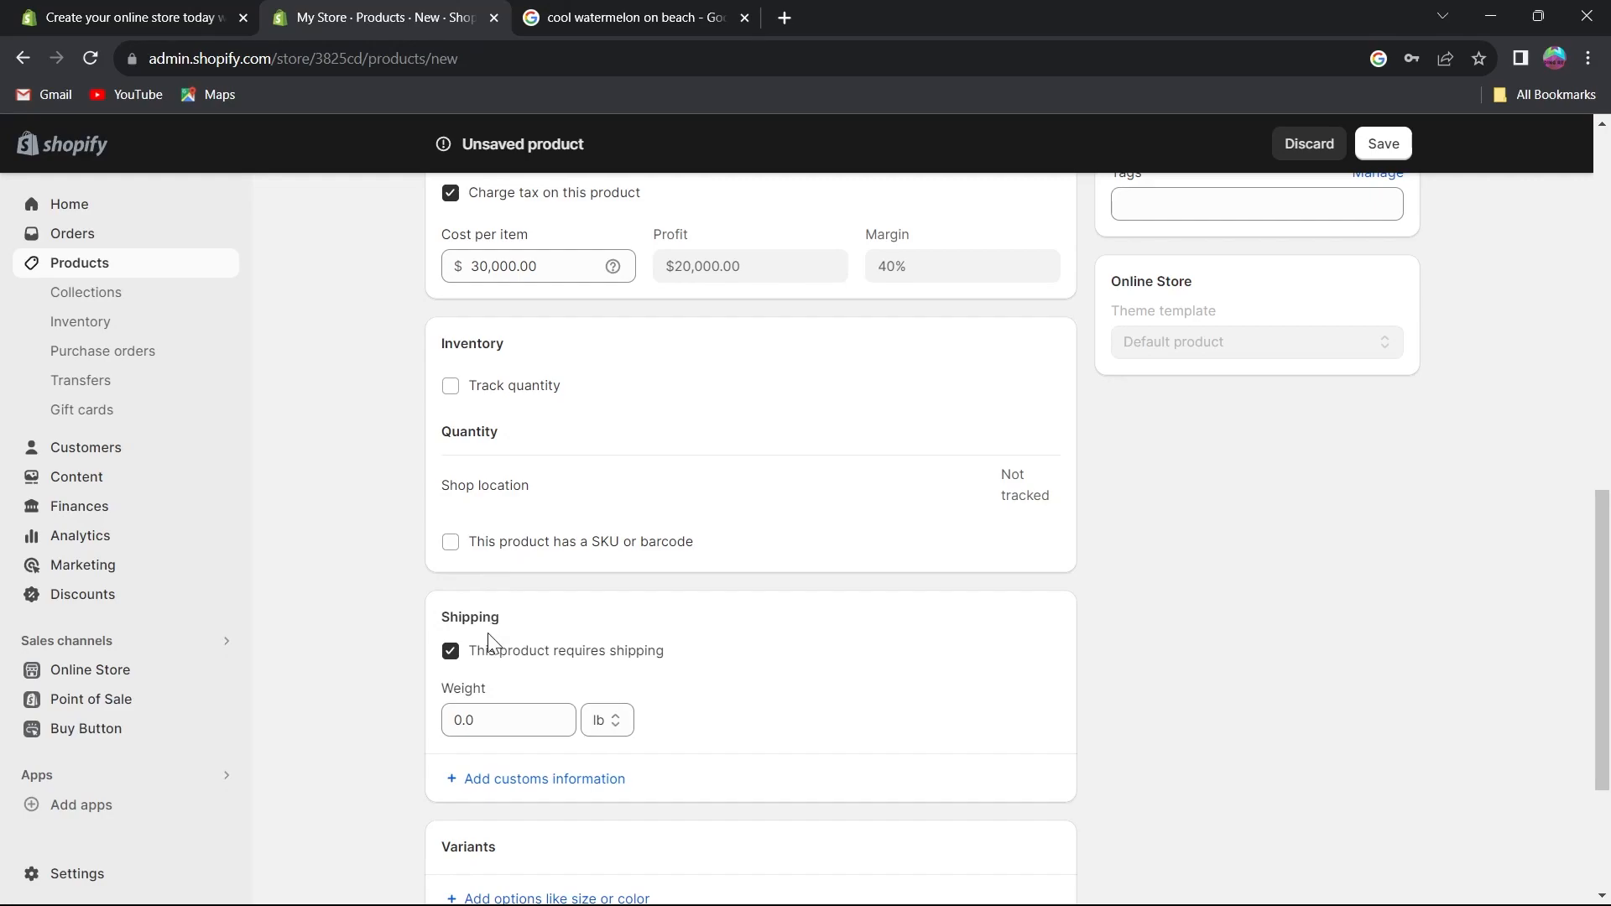
{"action": "scroll", "coordinate": [482, 648], "scroll_direction": "down", "scroll_amount": 3}
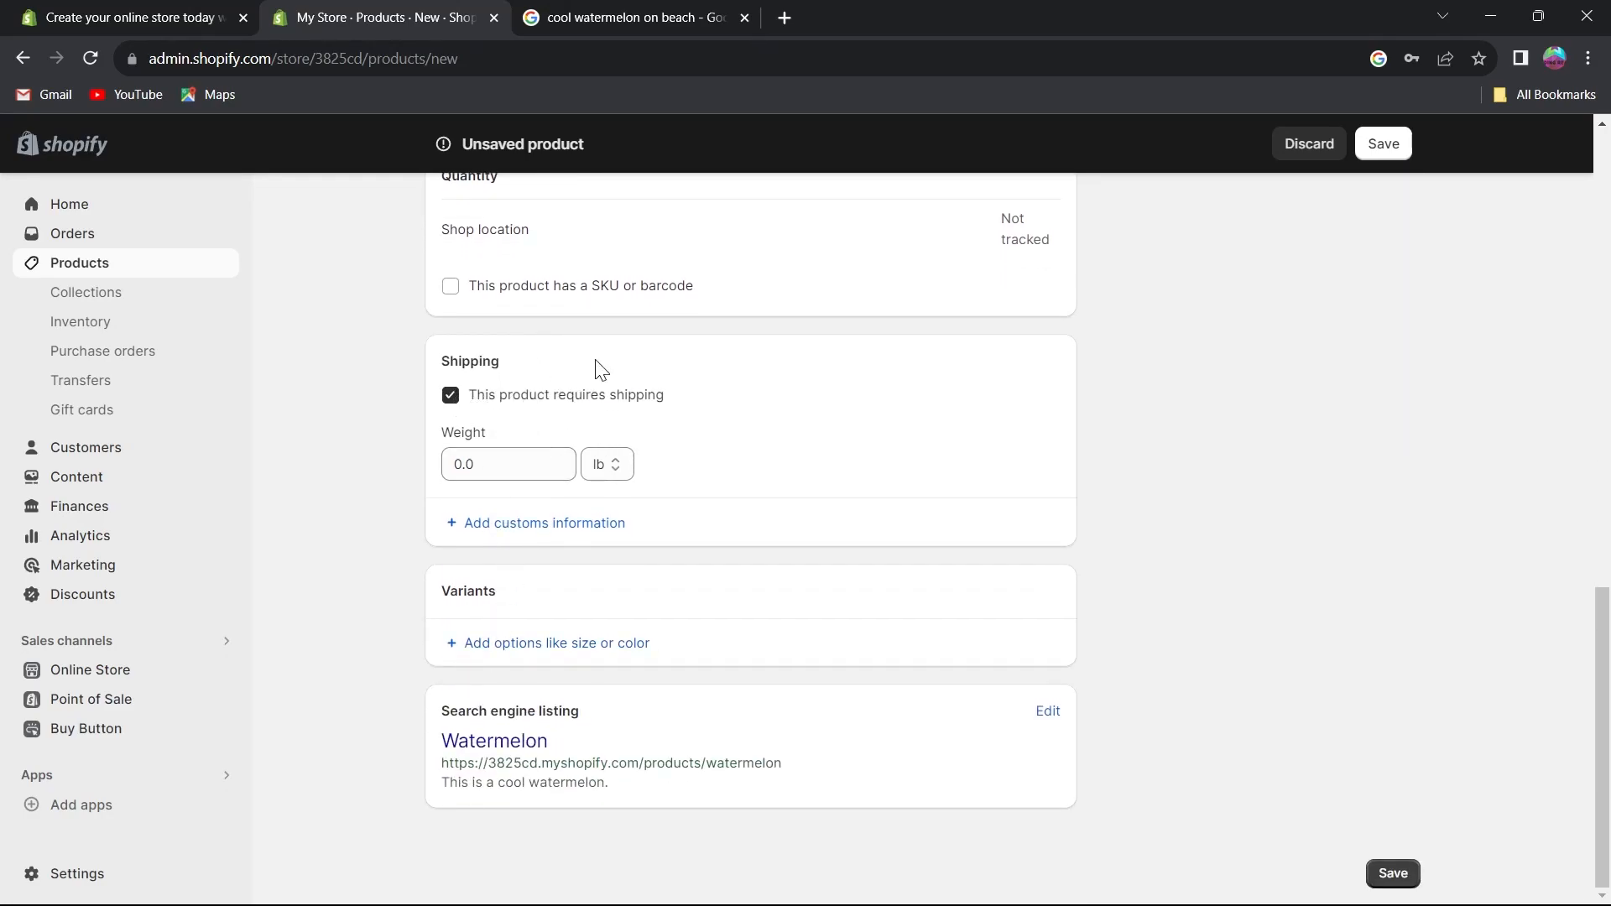
{"action": "left_click", "coordinate": [508, 464]}
{"action": "left_click_drag", "start_coordinate": [507, 464], "coordinate": [405, 474]}
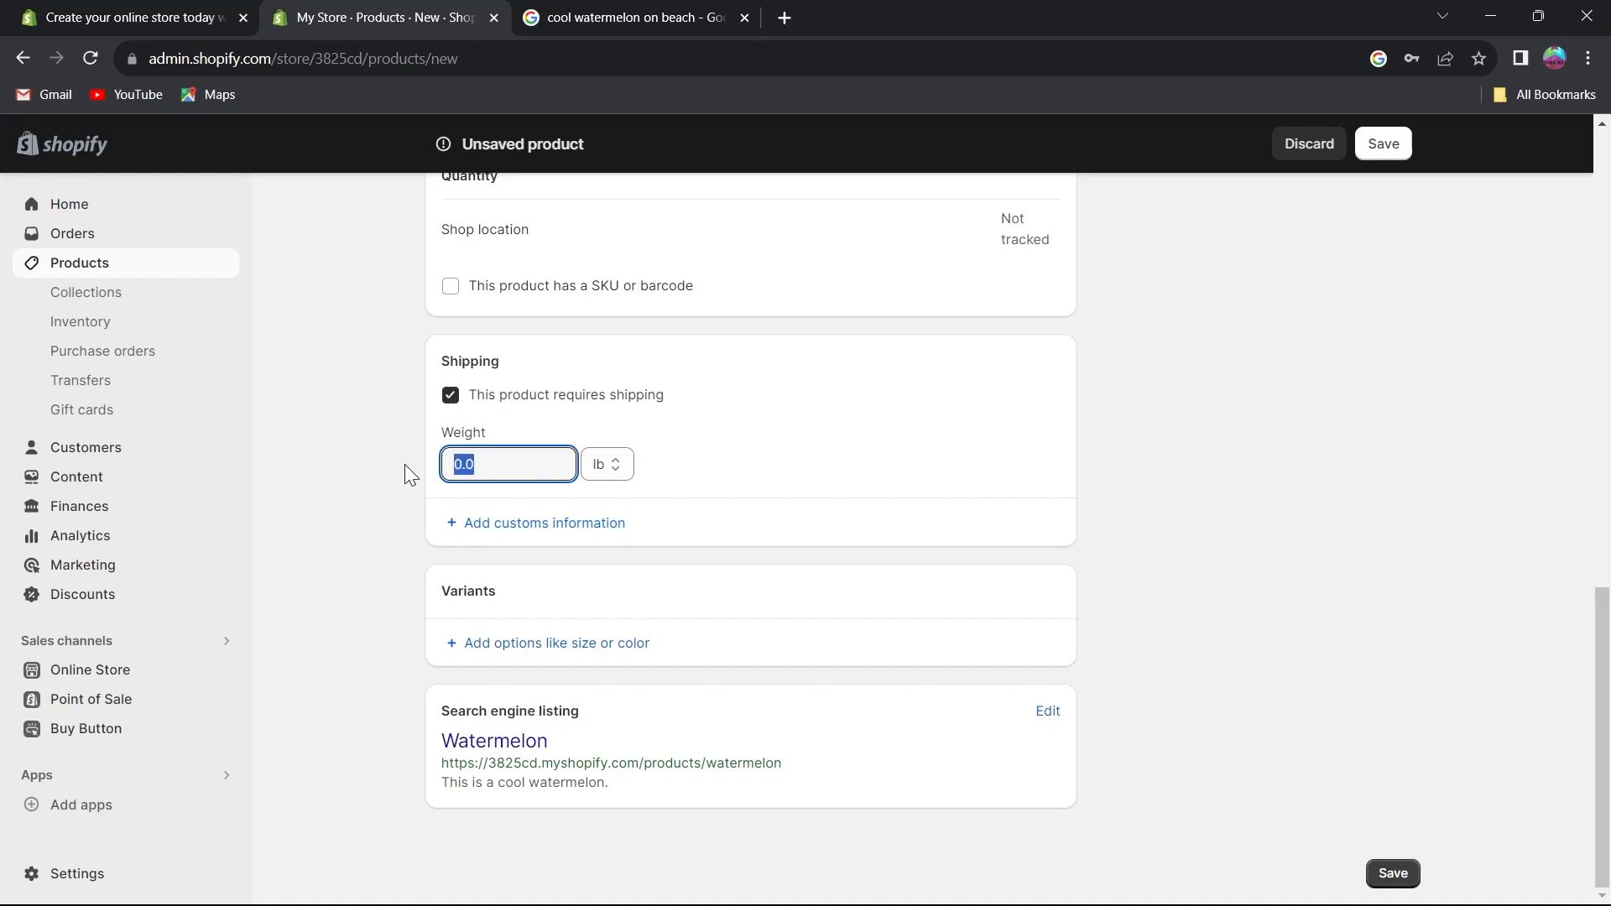
{"action": "type", "text": "9999"}
{"action": "left_click", "coordinate": [612, 470]}
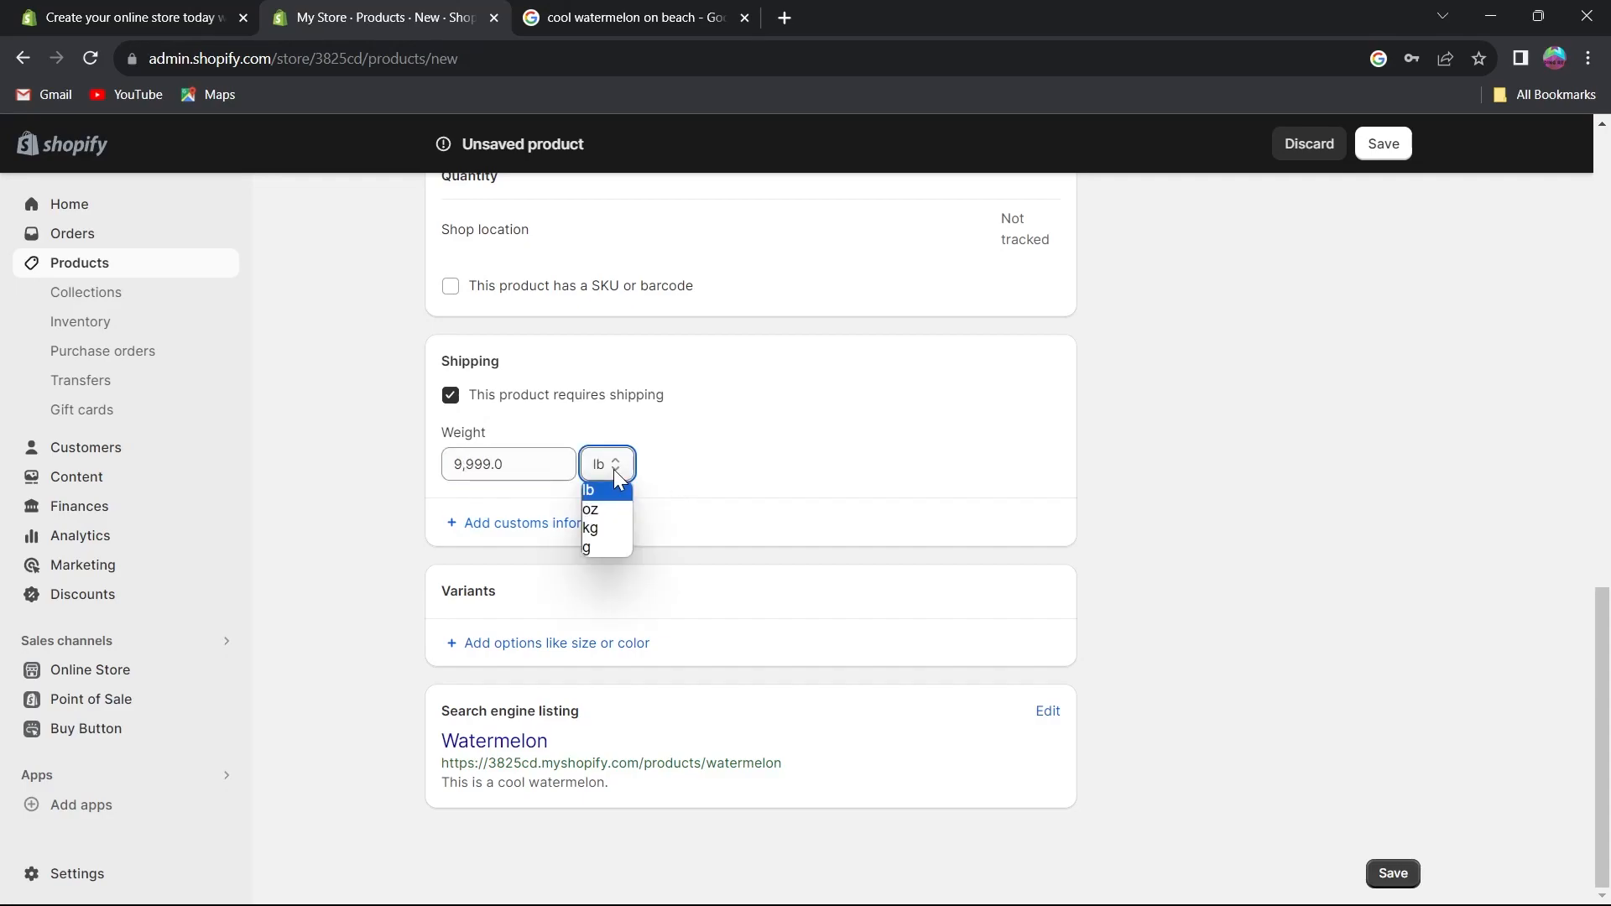
{"action": "left_click", "coordinate": [617, 529]}
{"action": "key", "text": "shift+Tab"}
{"action": "type", "text": "10000"}
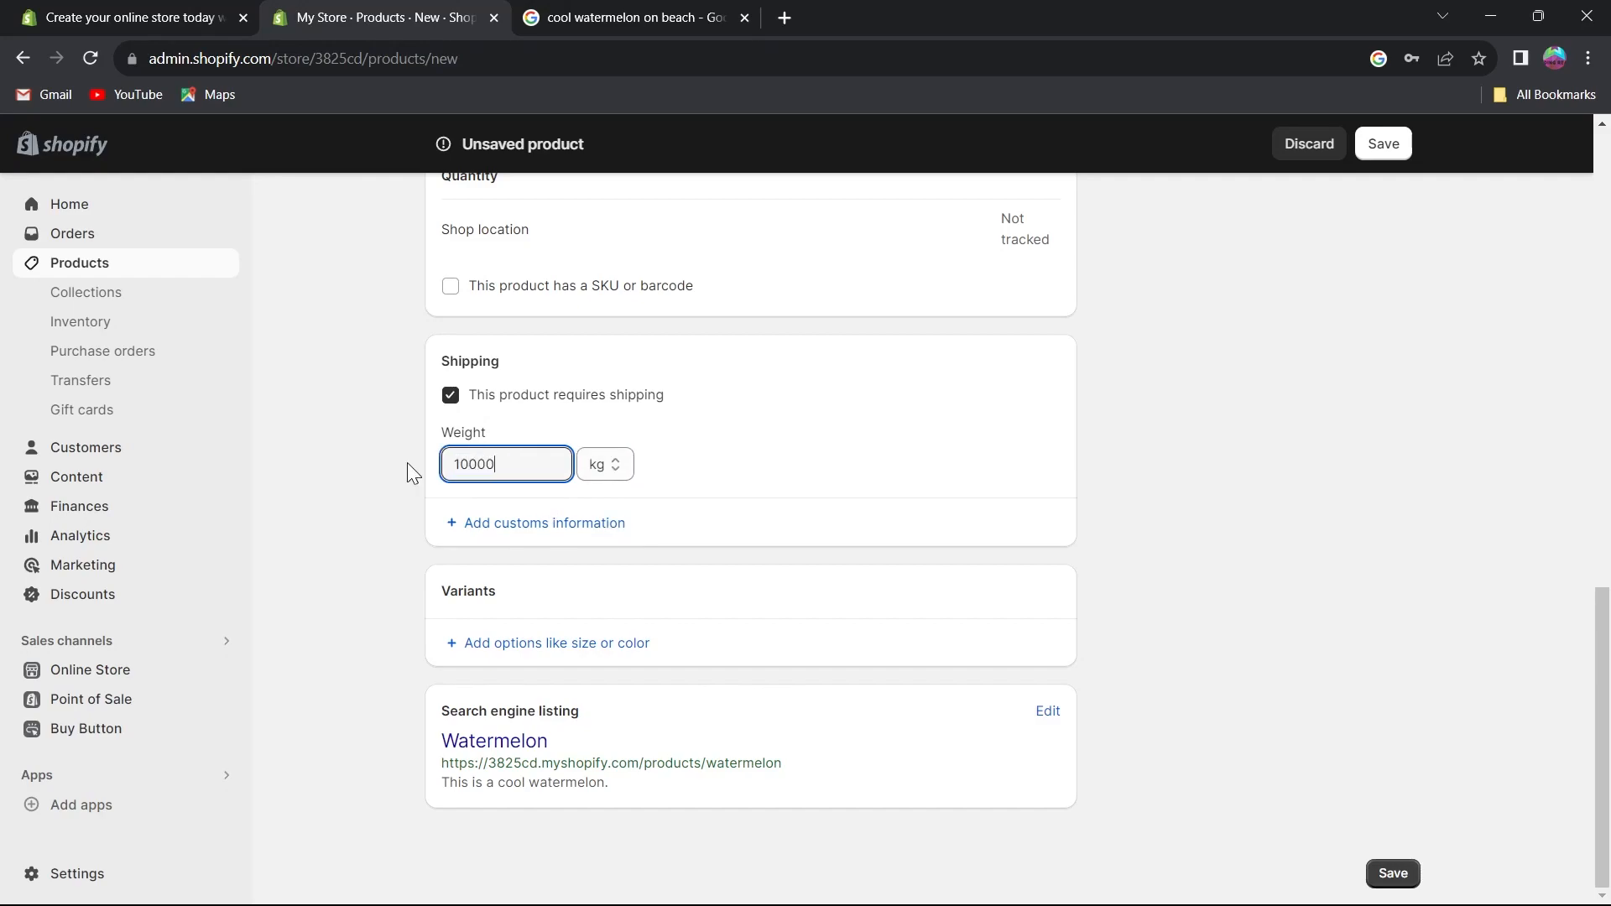
{"action": "key", "text": "BackSpace"}
{"action": "left_click", "coordinate": [715, 464]}
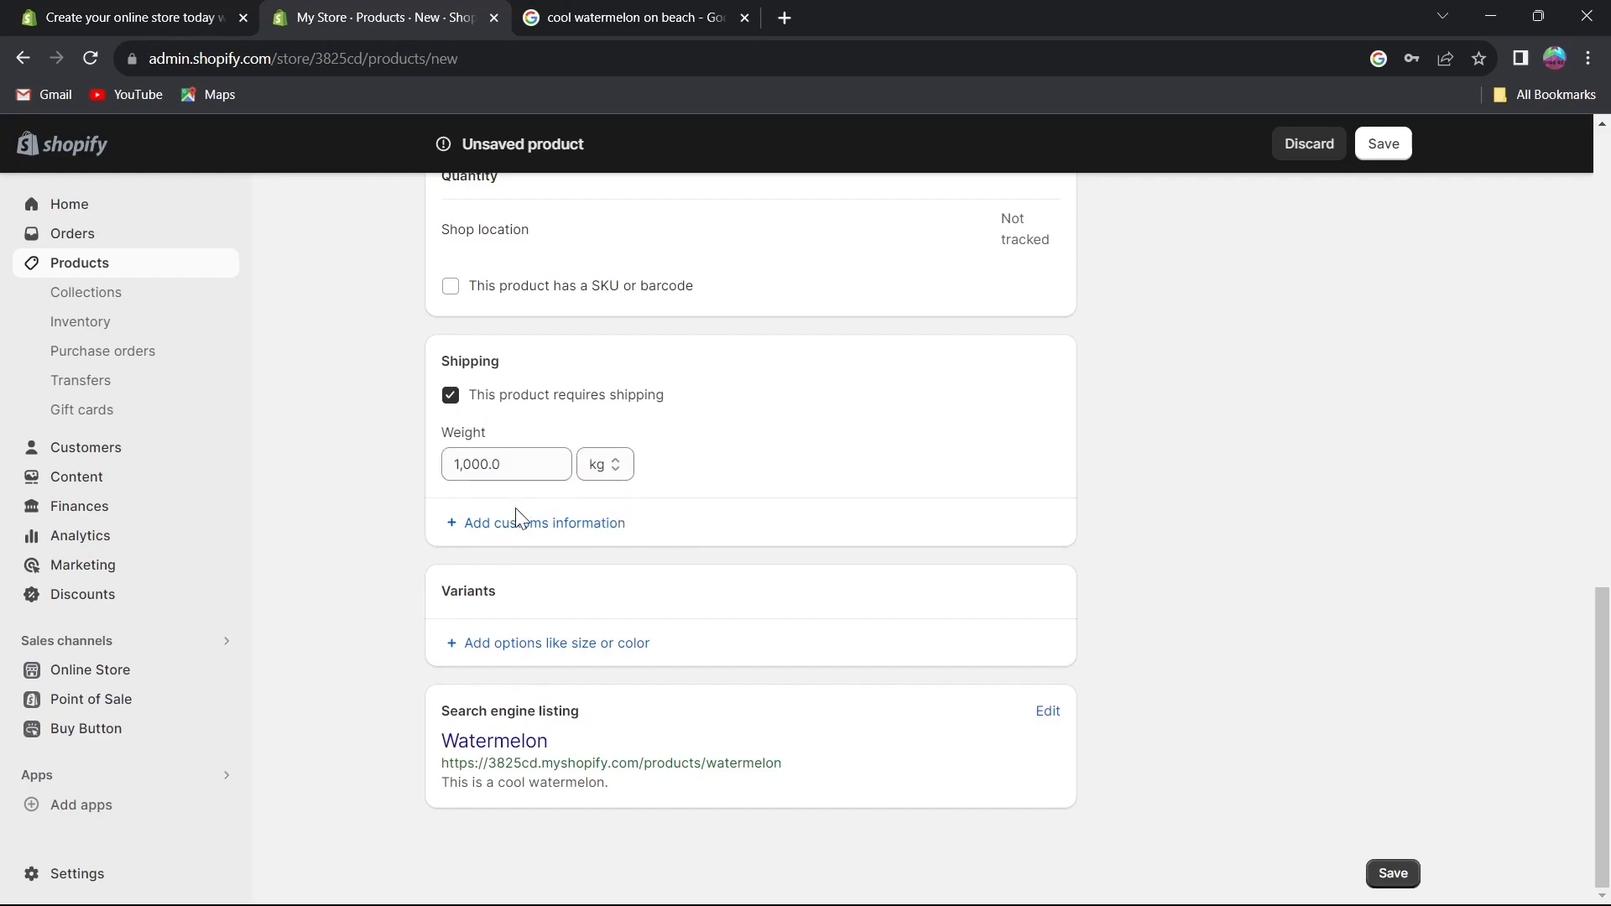
Add a Color variant option with the values white and black.
{"action": "left_click", "coordinate": [533, 652]}
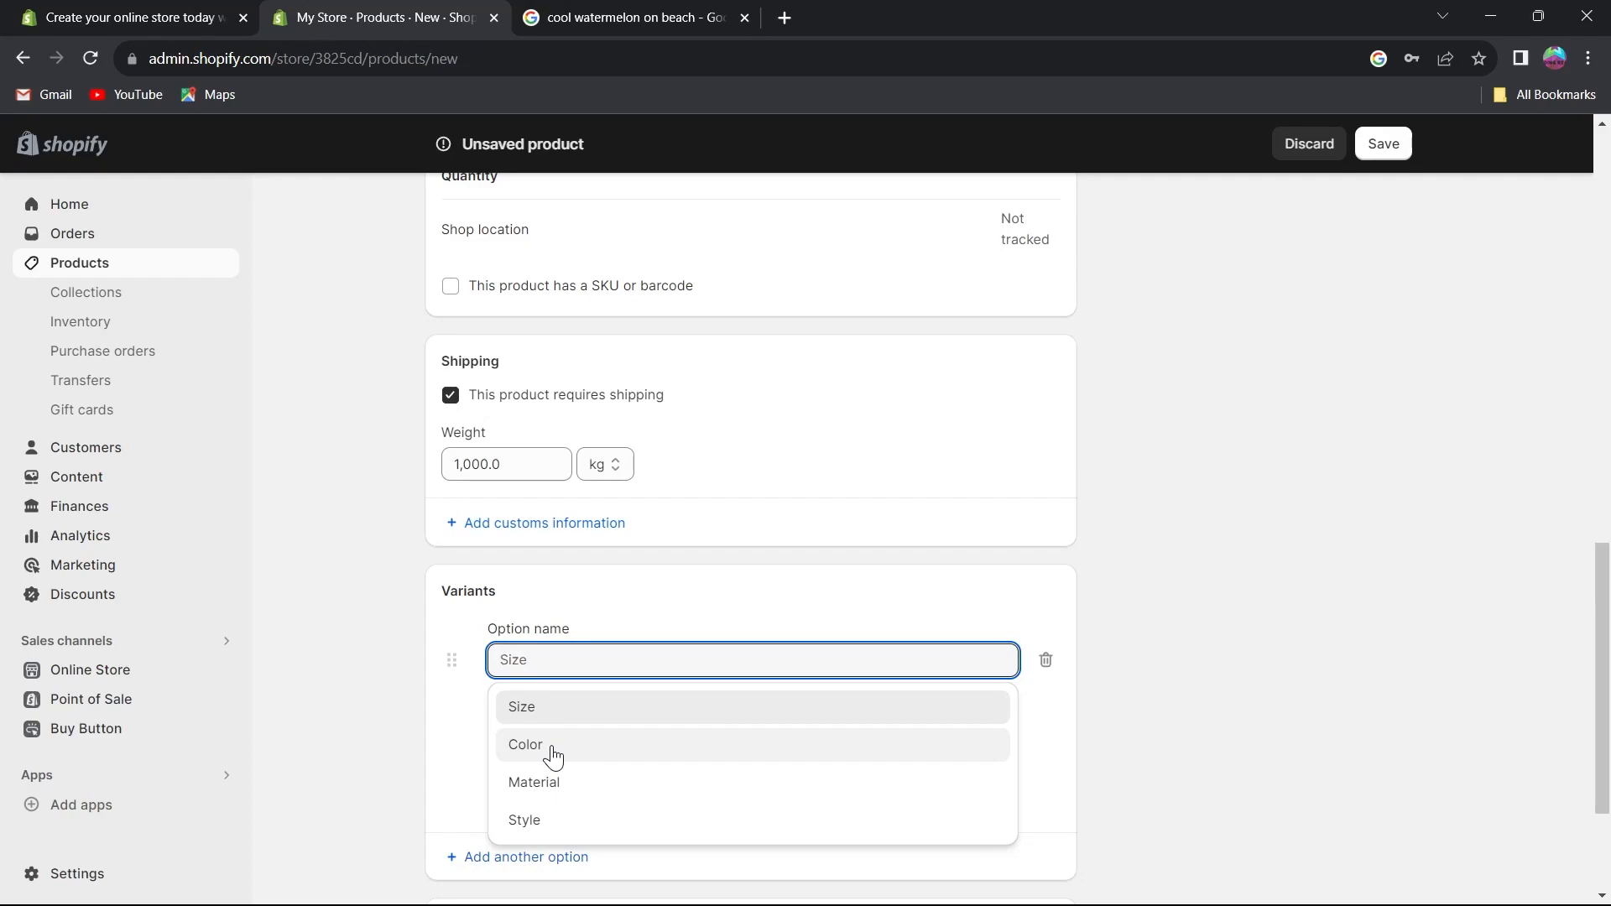
{"action": "left_click", "coordinate": [579, 745]}
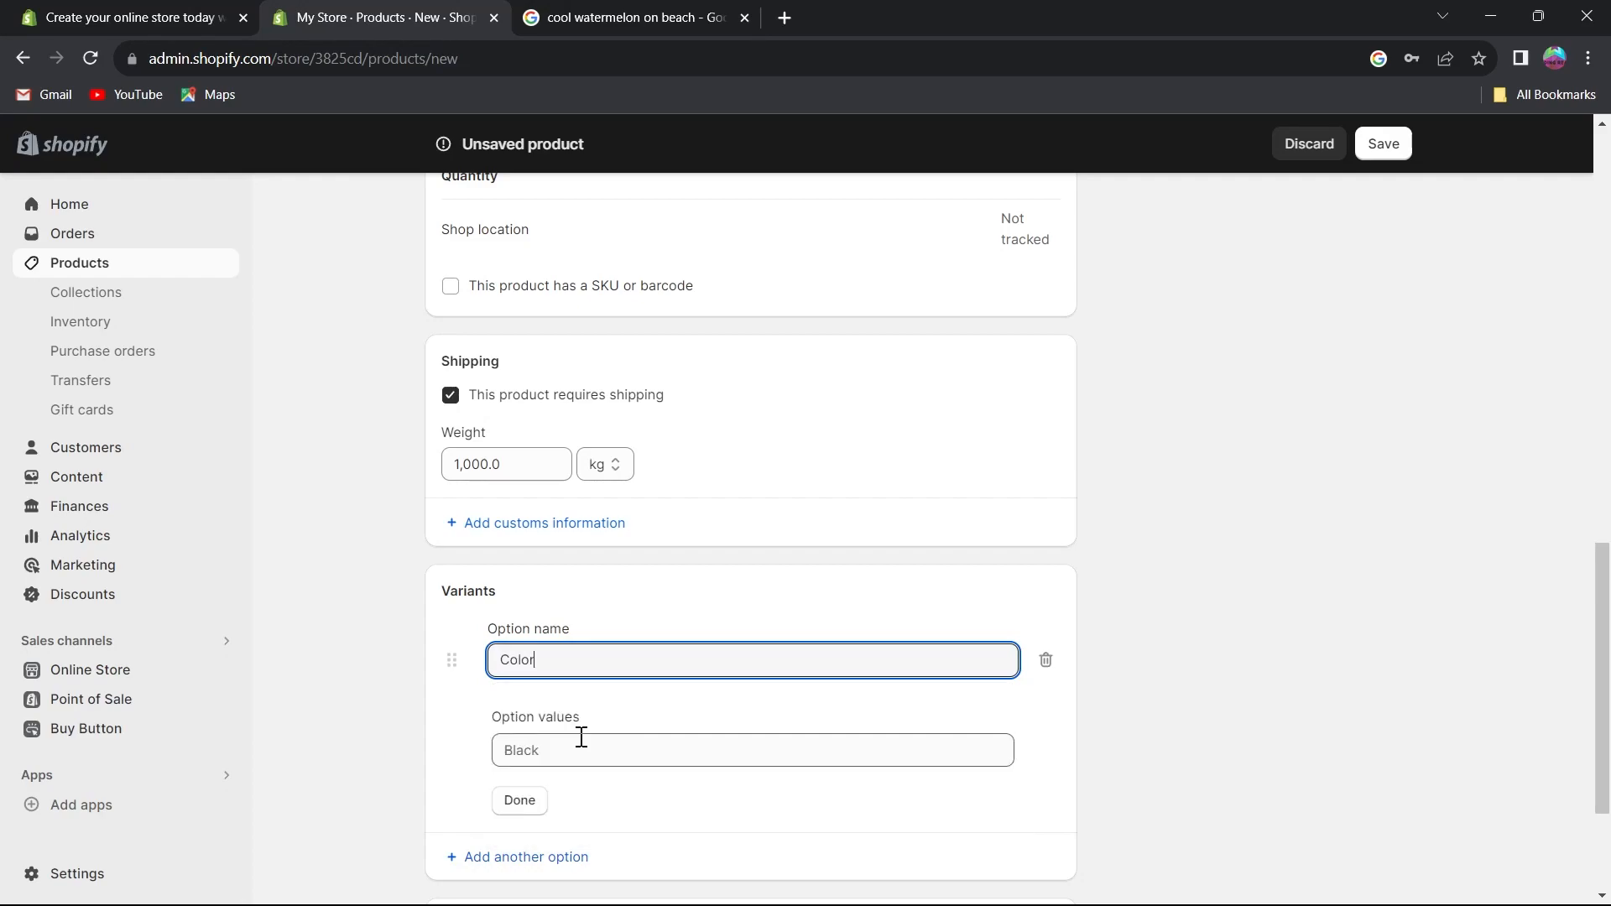
{"action": "left_click", "coordinate": [602, 752]}
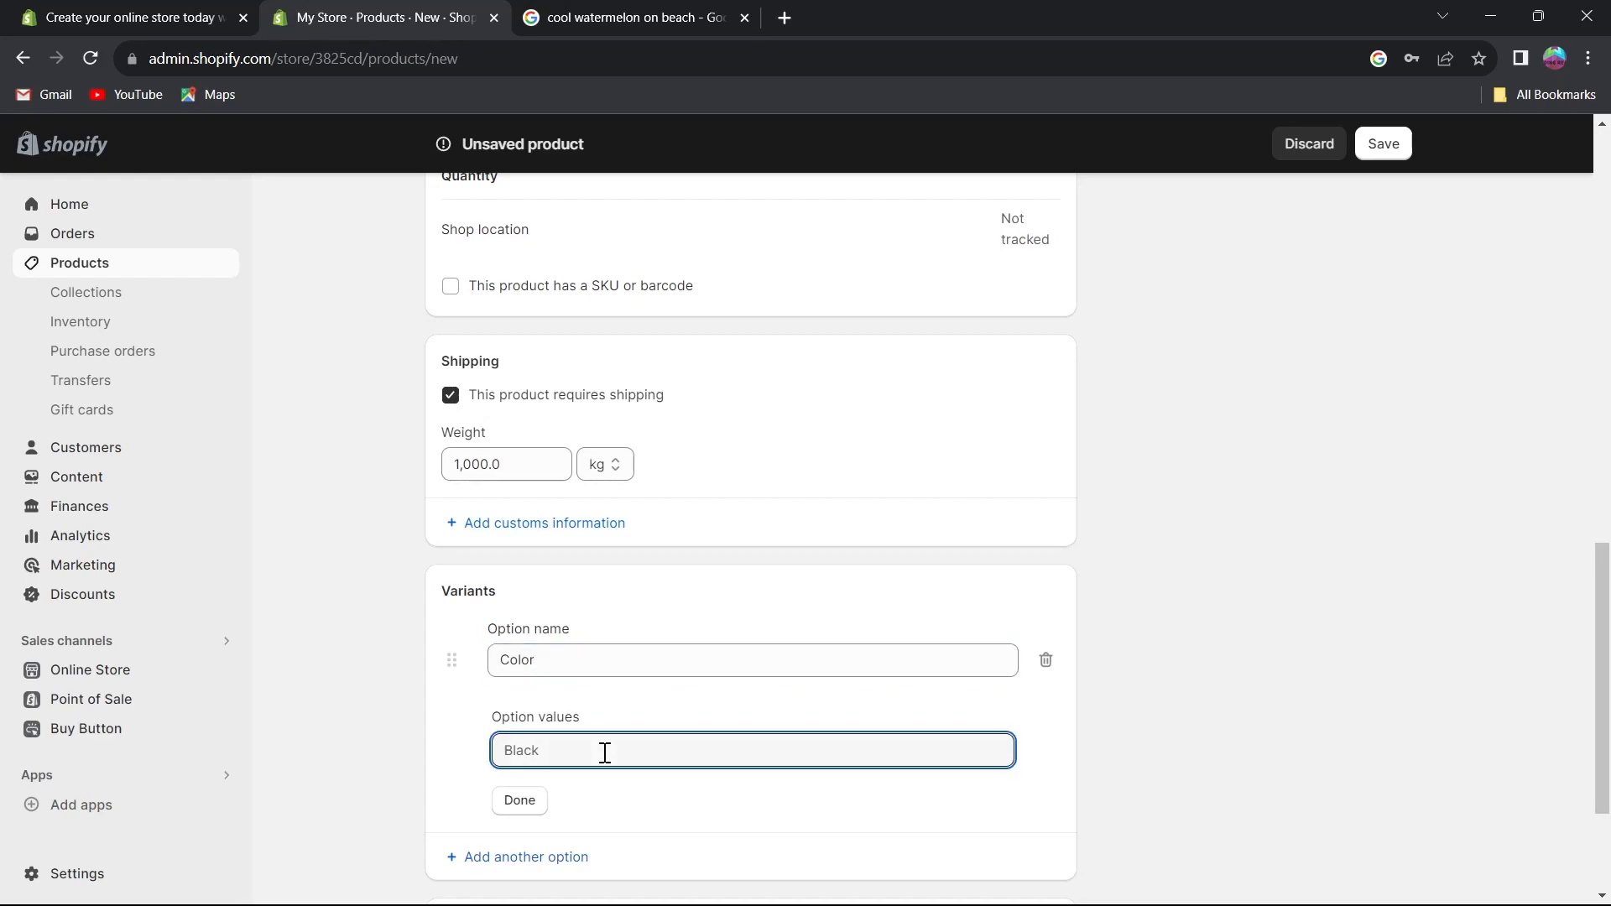
{"action": "type", "text": "white"}
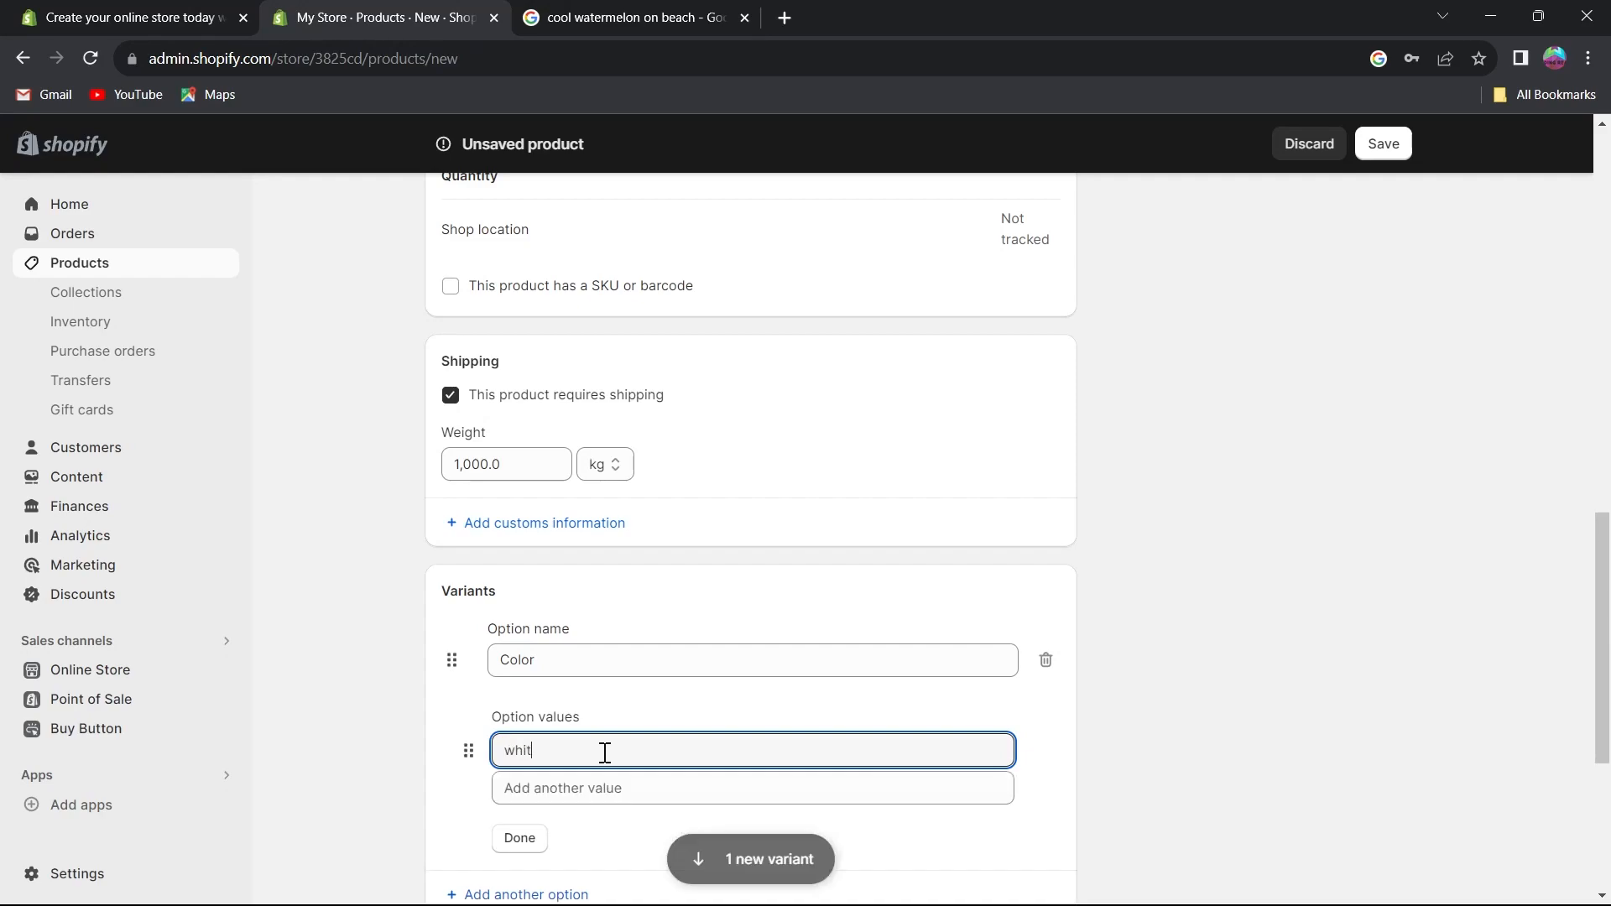
{"action": "left_click", "coordinate": [582, 794]}
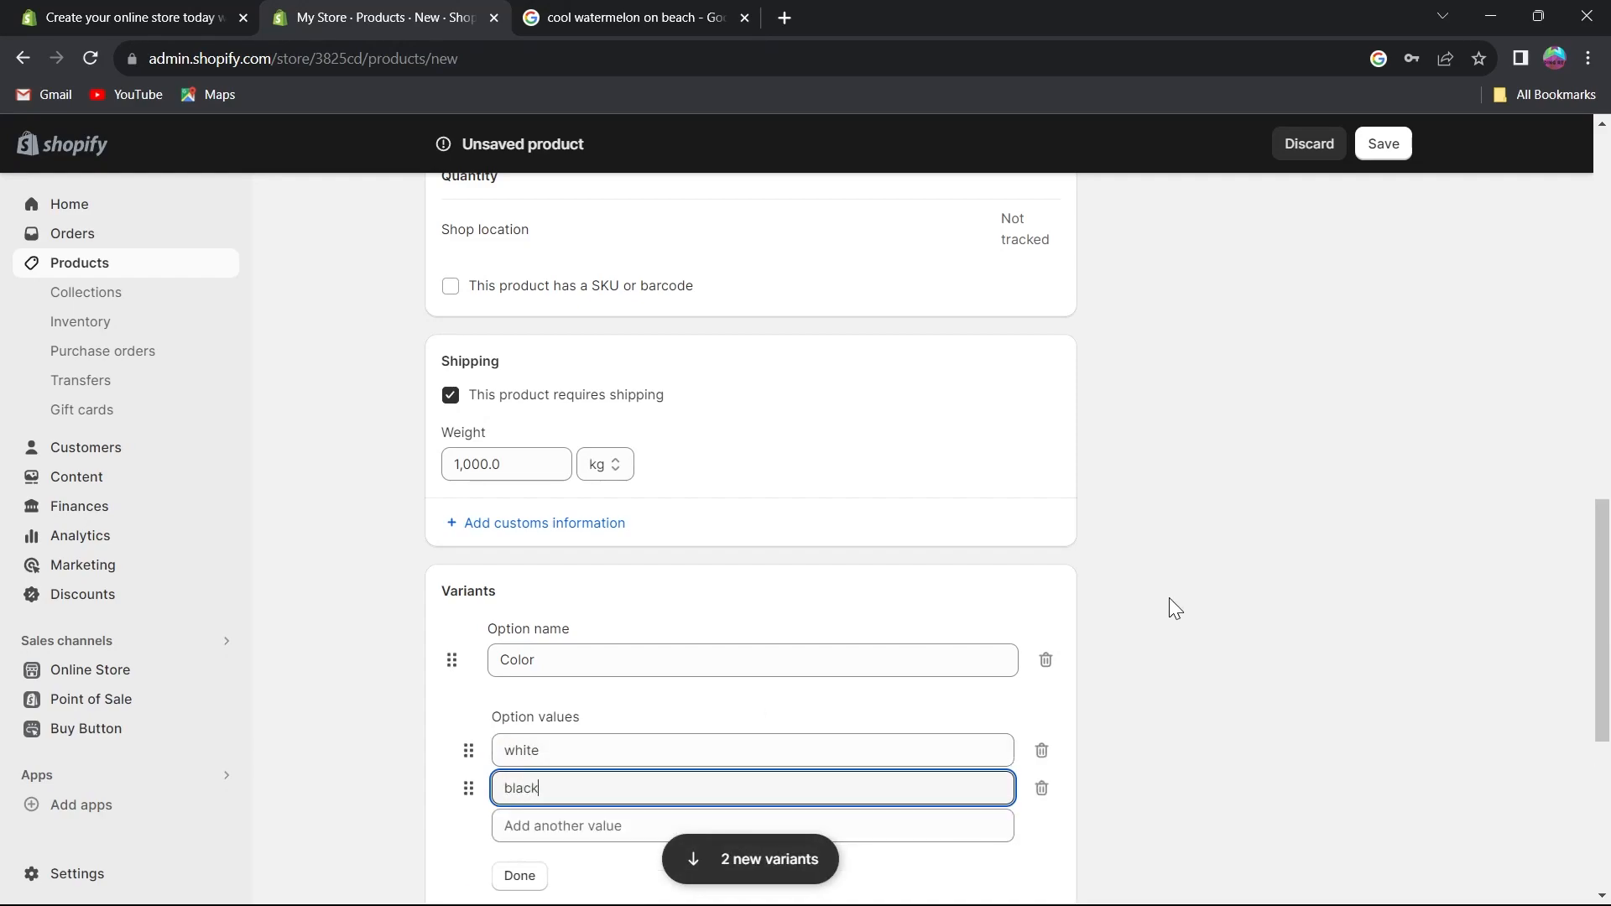
{"action": "scroll", "coordinate": [514, 716], "scroll_direction": "down", "scroll_amount": 3}
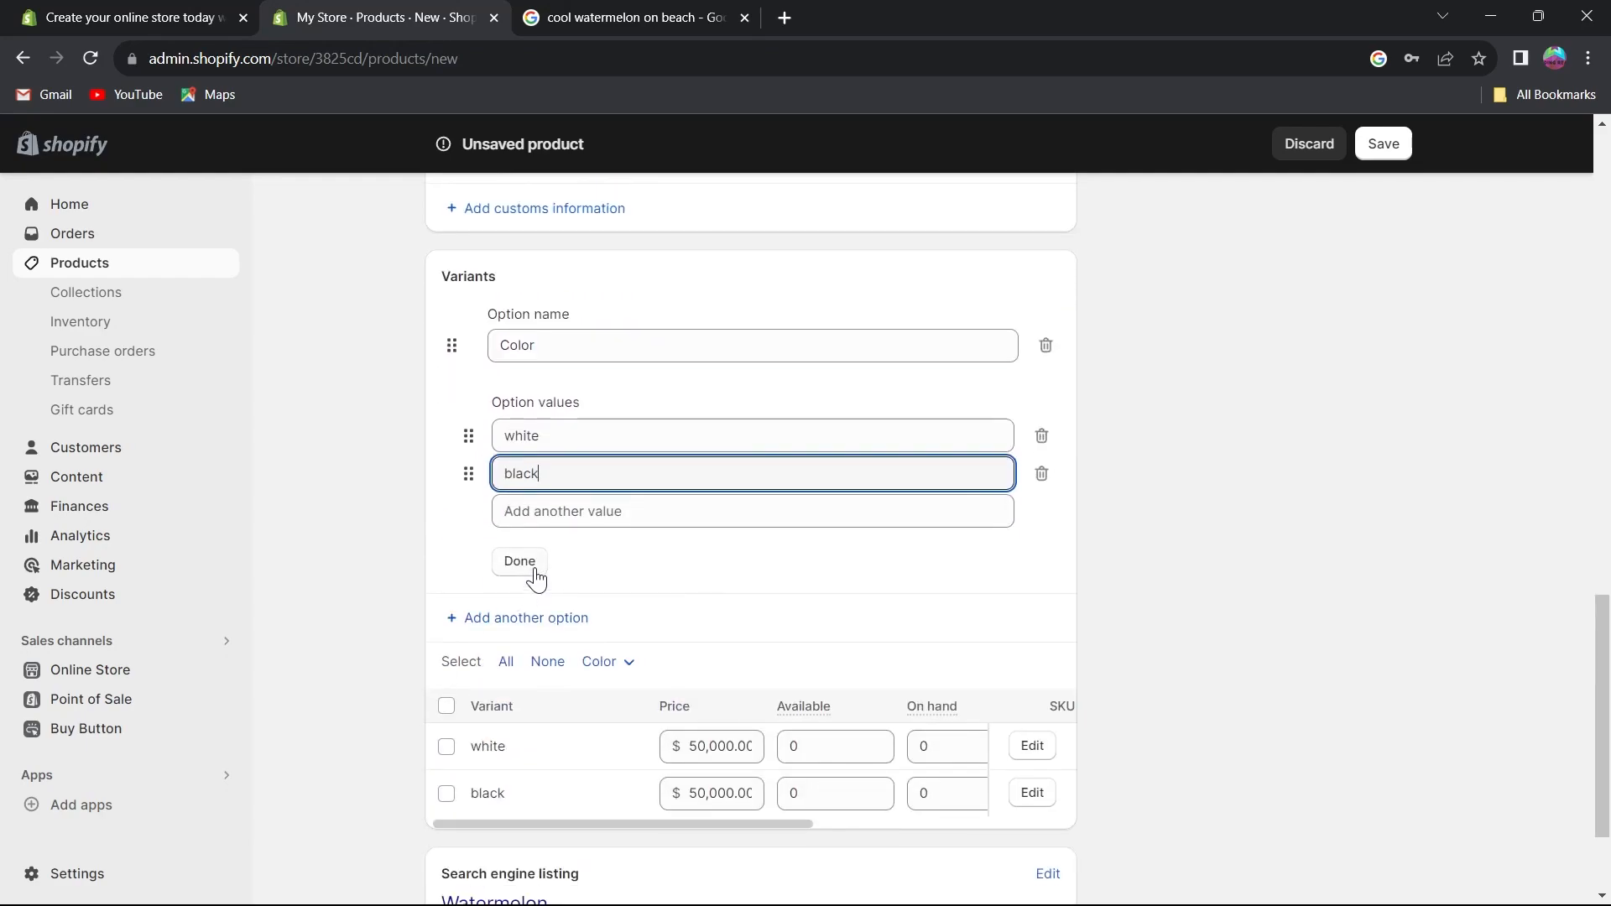
{"action": "left_click", "coordinate": [520, 562]}
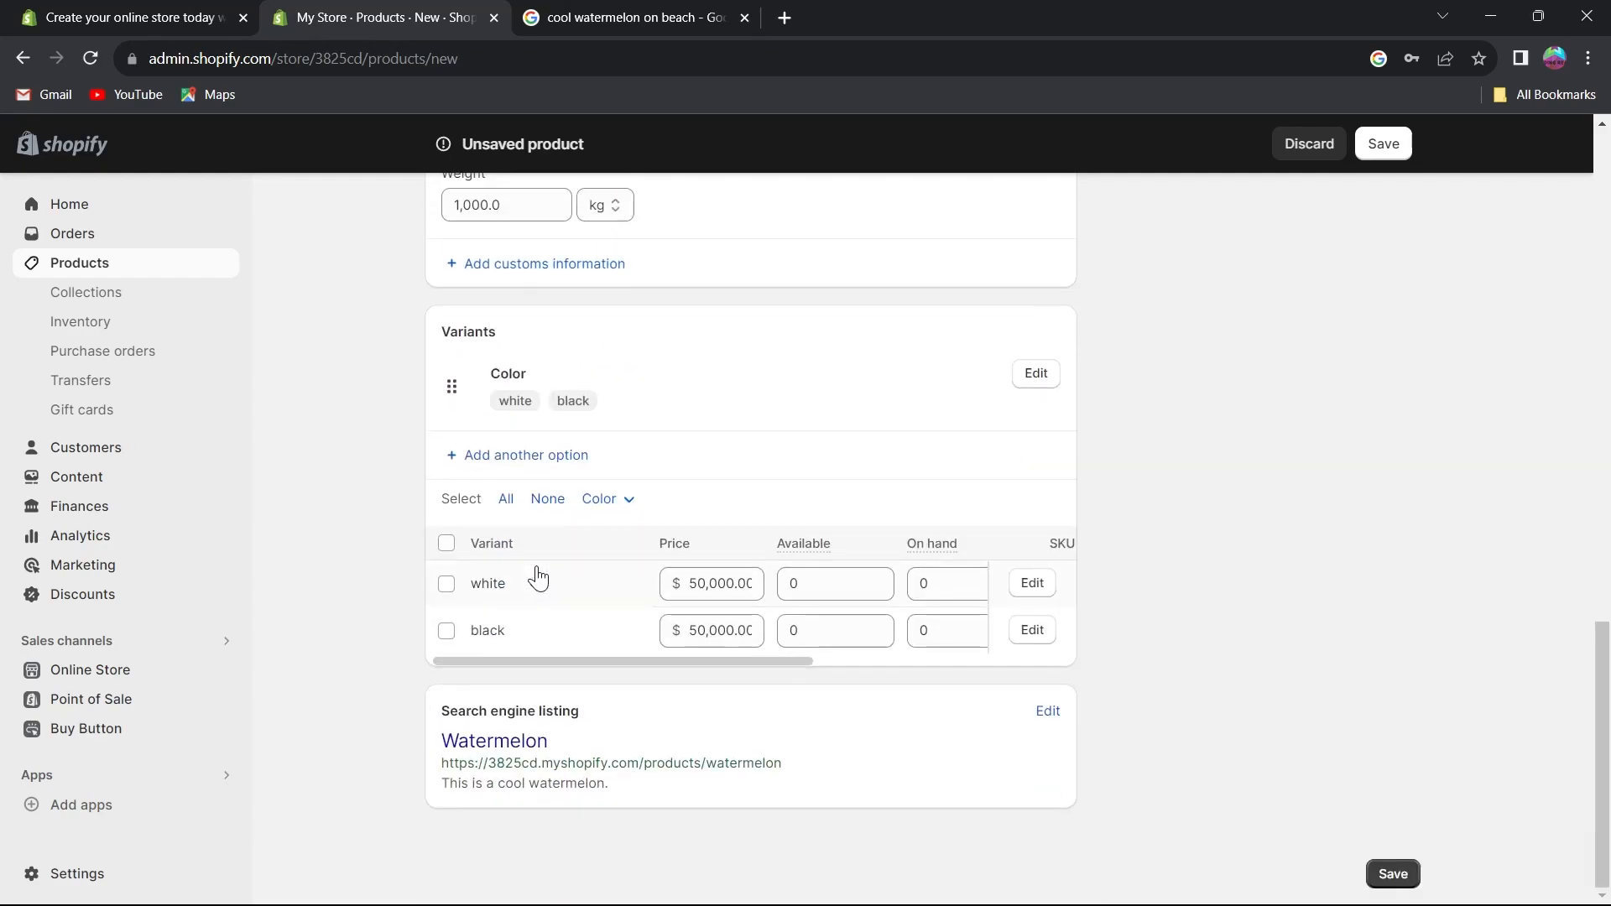
Review the product's variant list and its publishing settings.
{"action": "left_click", "coordinate": [446, 545]}
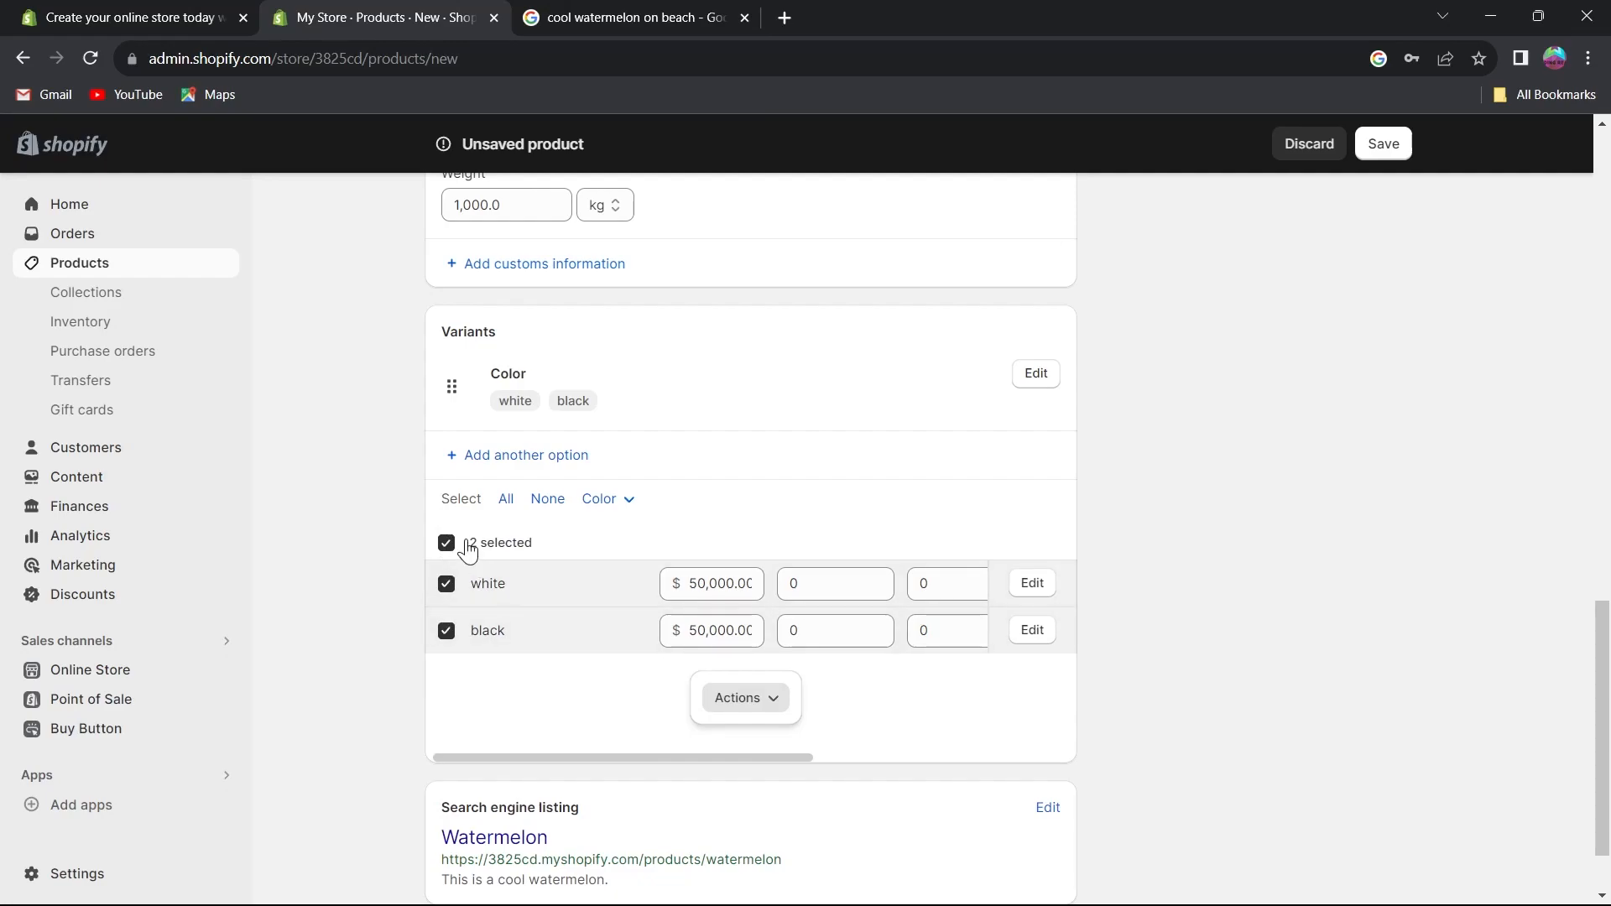
{"action": "scroll", "coordinate": [525, 600], "scroll_direction": "down", "scroll_amount": 1}
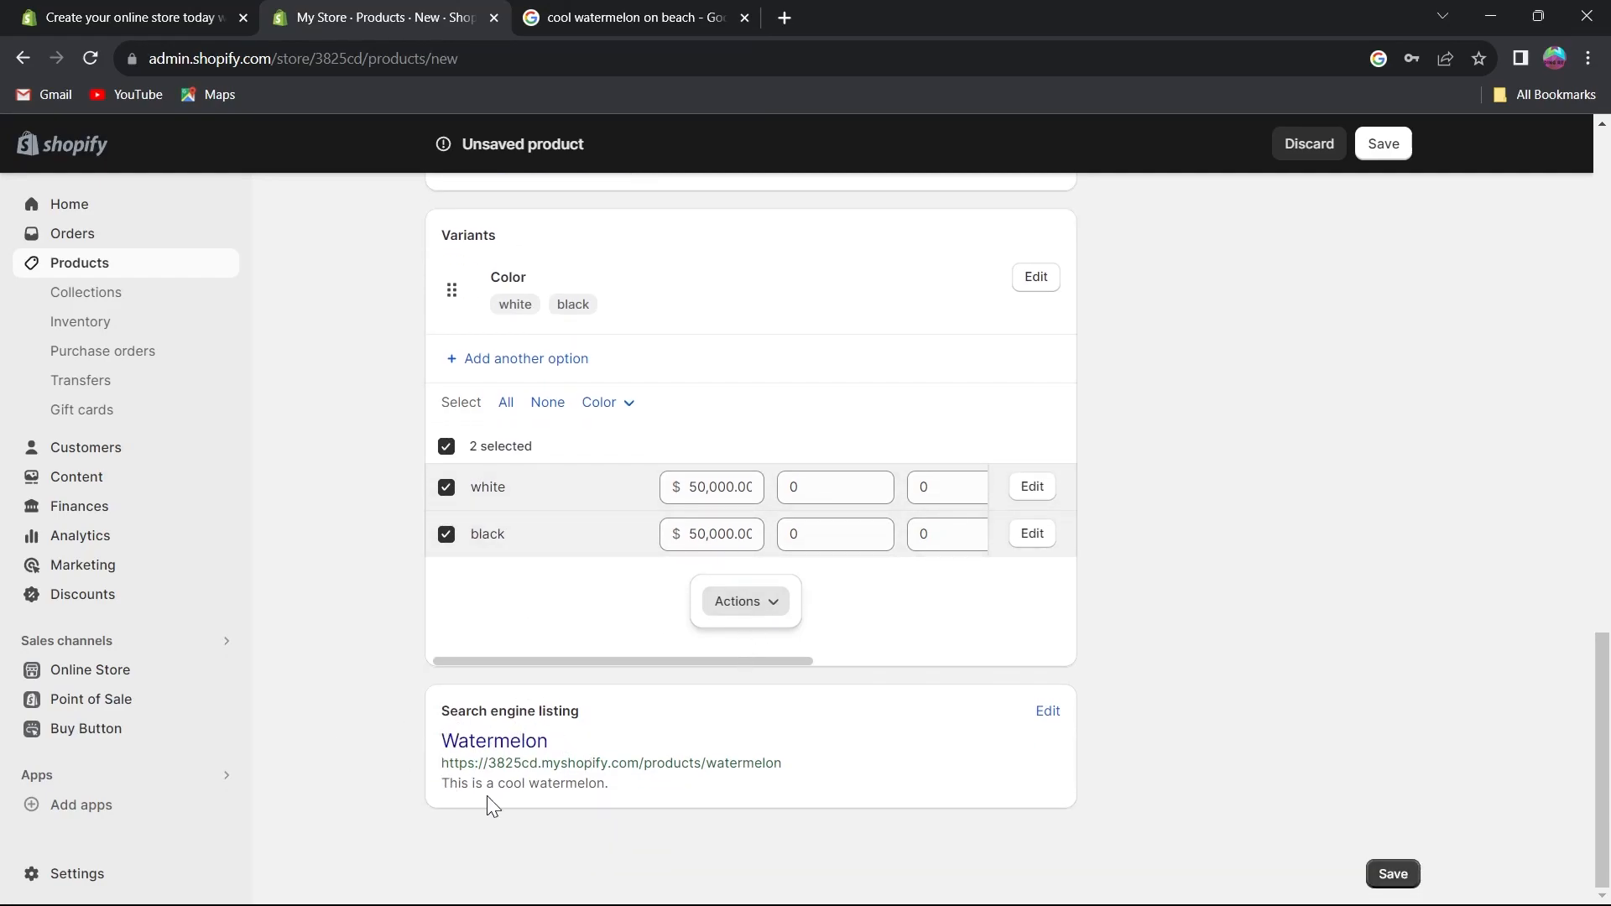
{"action": "scroll", "coordinate": [506, 769], "scroll_direction": "up", "scroll_amount": 5}
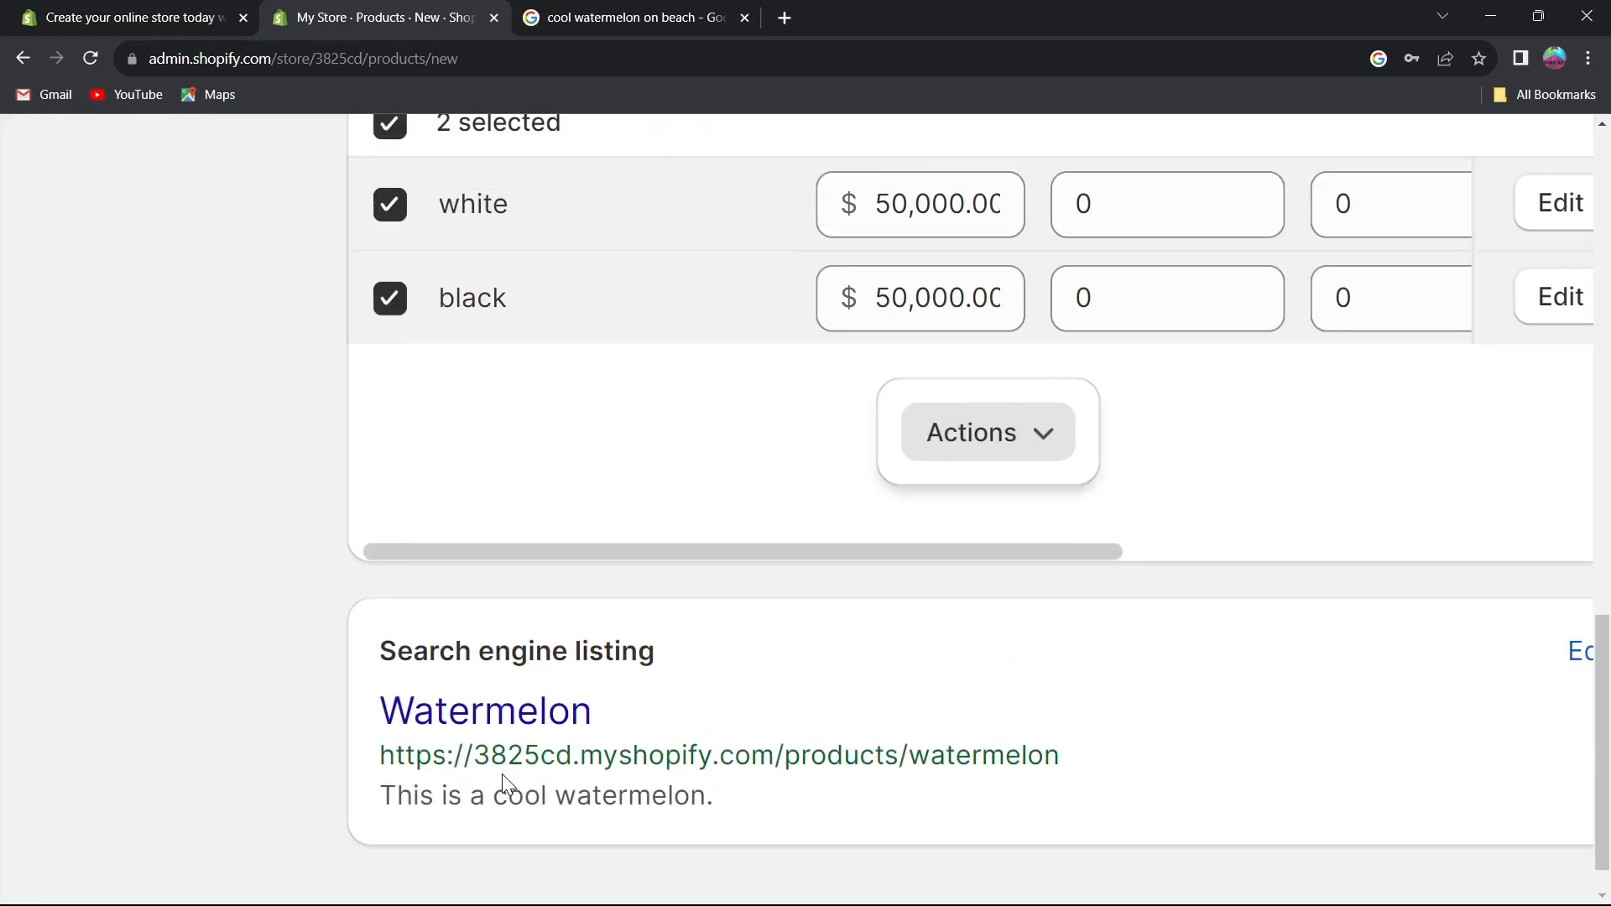
{"action": "scroll", "coordinate": [505, 767], "scroll_direction": "down", "scroll_amount": 2}
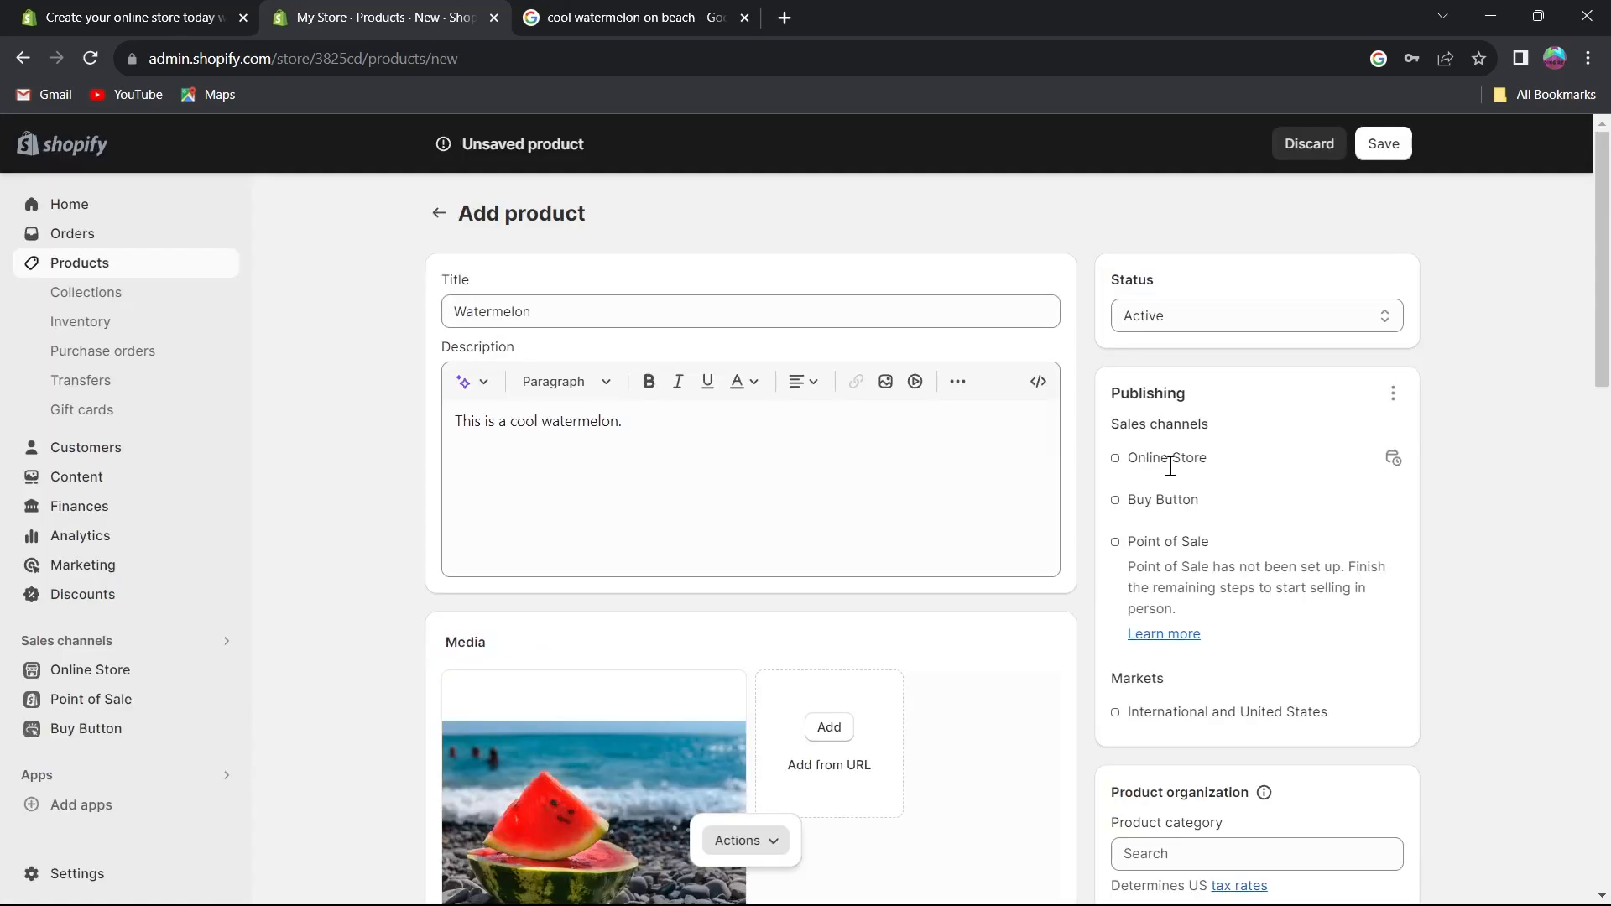
{"action": "scroll", "coordinate": [1167, 470], "scroll_direction": "down", "scroll_amount": 7}
{"action": "scroll", "coordinate": [1170, 476], "scroll_direction": "up", "scroll_amount": 7}
{"action": "left_click", "coordinate": [1279, 326]}
{"action": "left_click", "coordinate": [1235, 356]}
{"action": "left_click", "coordinate": [1259, 324]}
{"action": "left_click", "coordinate": [1248, 339]}
{"action": "scroll", "coordinate": [1168, 457], "scroll_direction": "down", "scroll_amount": 1}
{"action": "left_click_drag", "start_coordinate": [1100, 288], "coordinate": [1222, 294]}
{"action": "left_click_drag", "start_coordinate": [1129, 315], "coordinate": [1184, 318]}
{"action": "left_click", "coordinate": [1120, 357]}
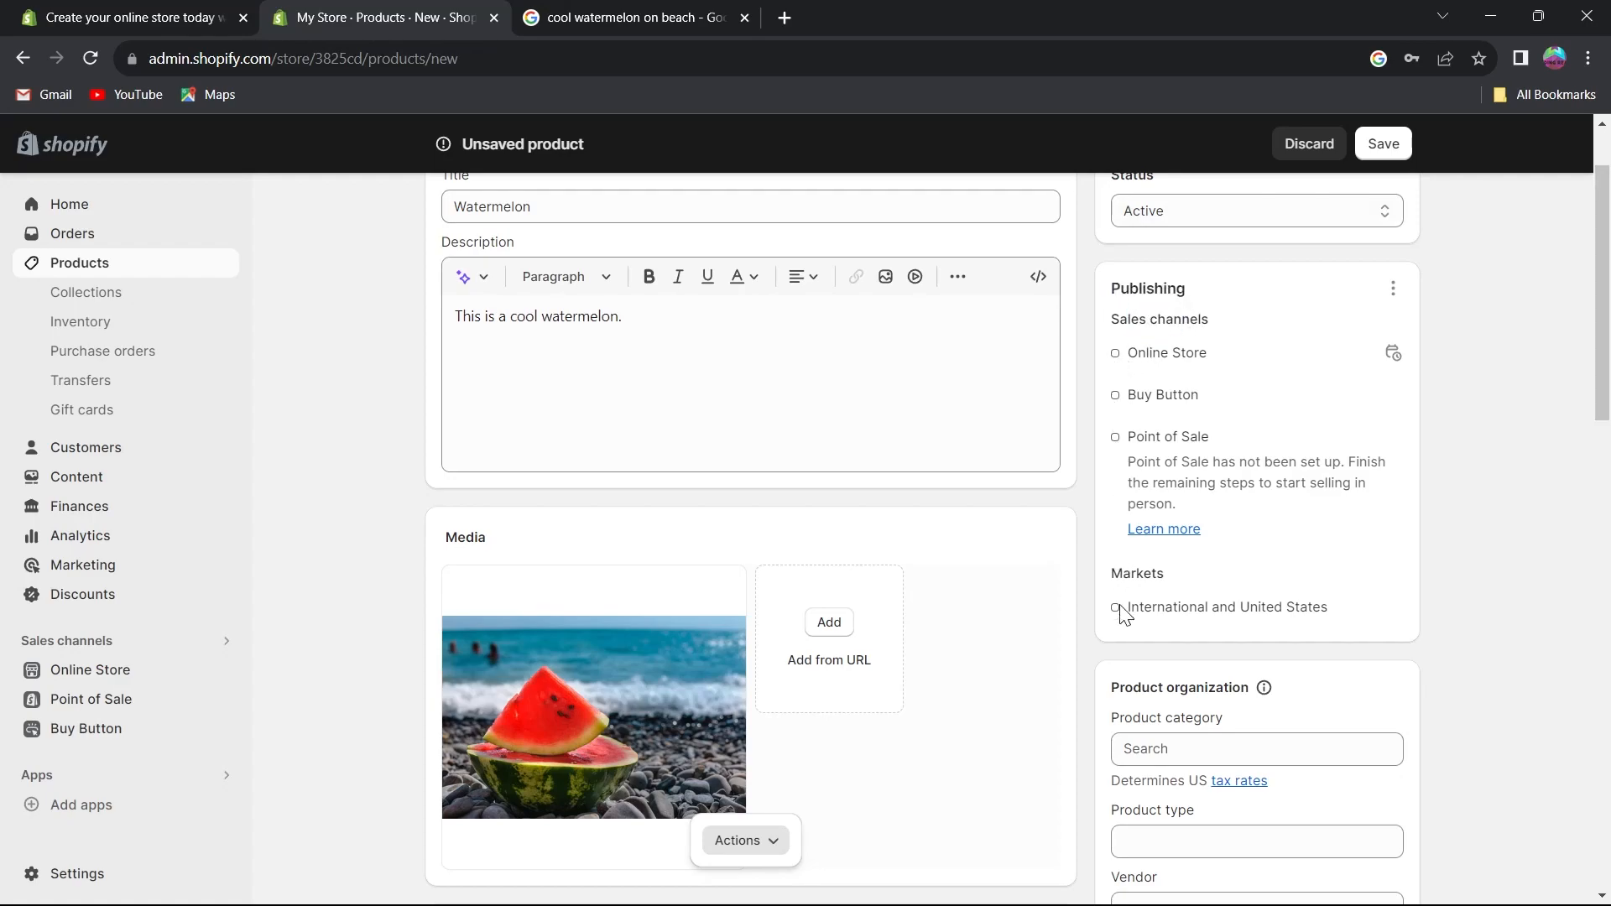
{"action": "scroll", "coordinate": [1124, 617], "scroll_direction": "down", "scroll_amount": 1}
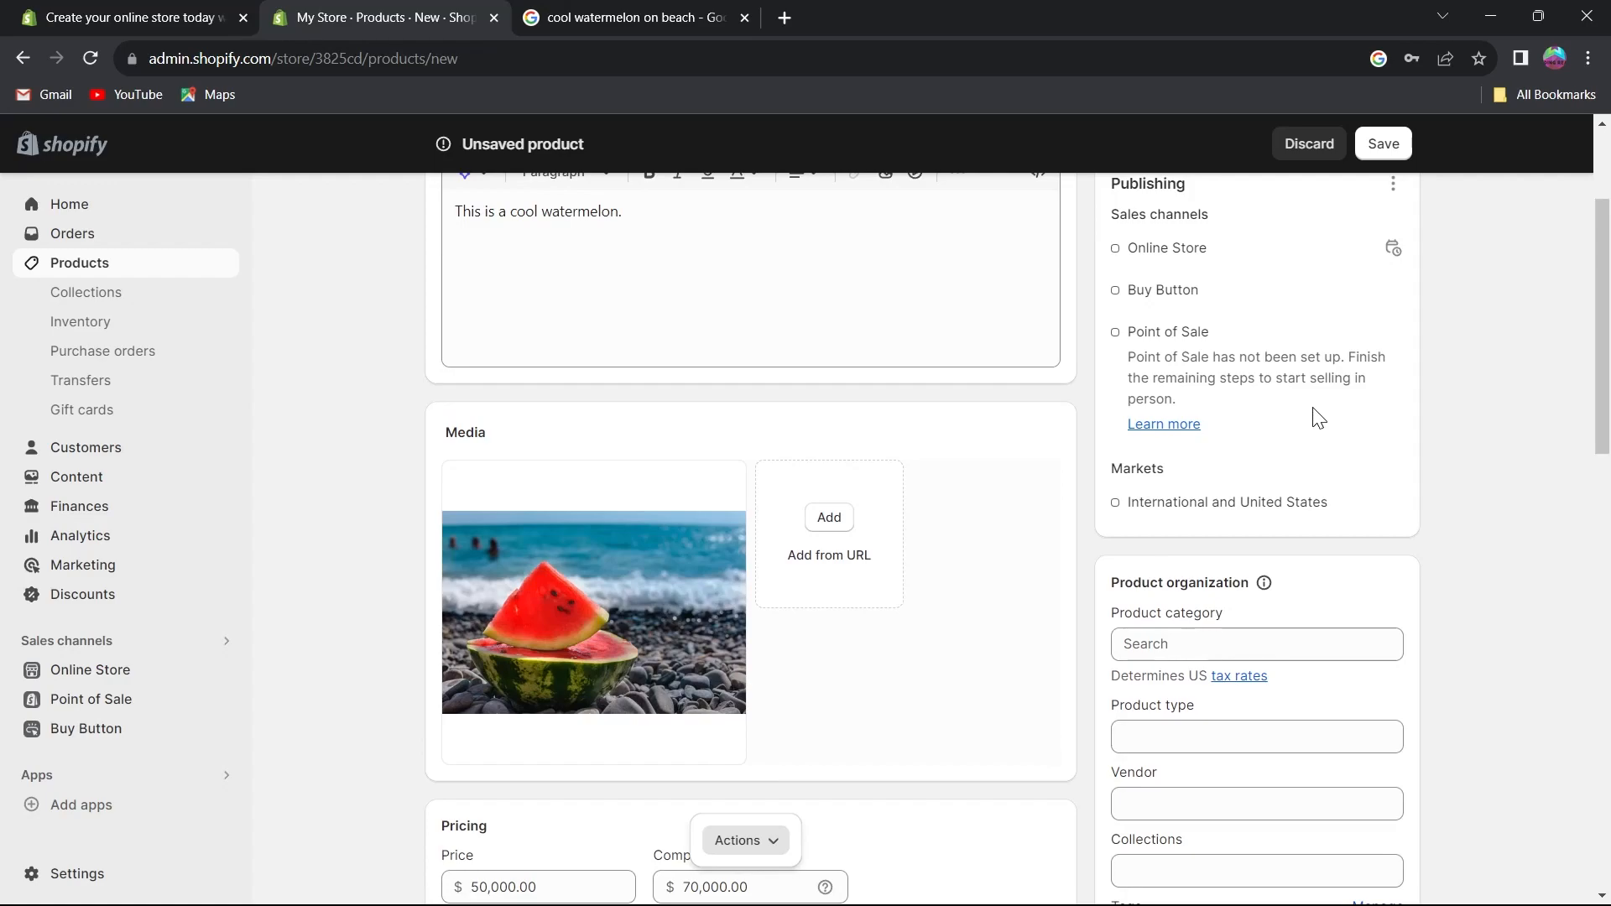
{"action": "scroll", "coordinate": [1317, 417], "scroll_direction": "down", "scroll_amount": 1}
{"action": "scroll", "coordinate": [1317, 417], "scroll_direction": "down", "scroll_amount": 1}
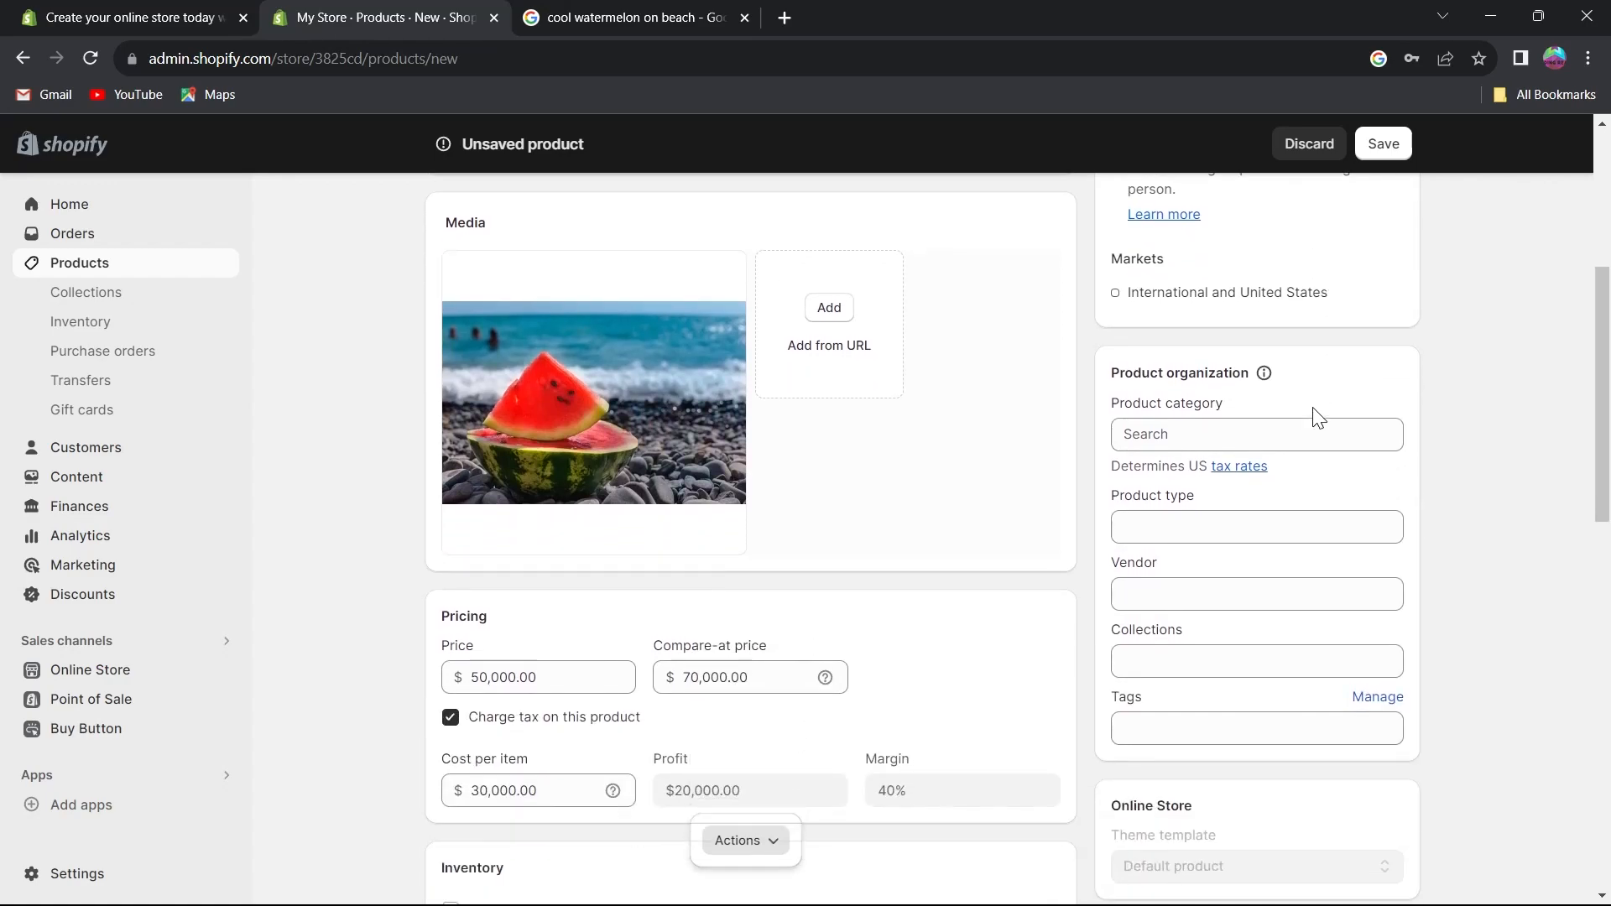
{"action": "scroll", "coordinate": [1317, 417], "scroll_direction": "down", "scroll_amount": 1}
Set the product category to Arts & Entertainment and the product type to food.
{"action": "left_click", "coordinate": [1183, 327]}
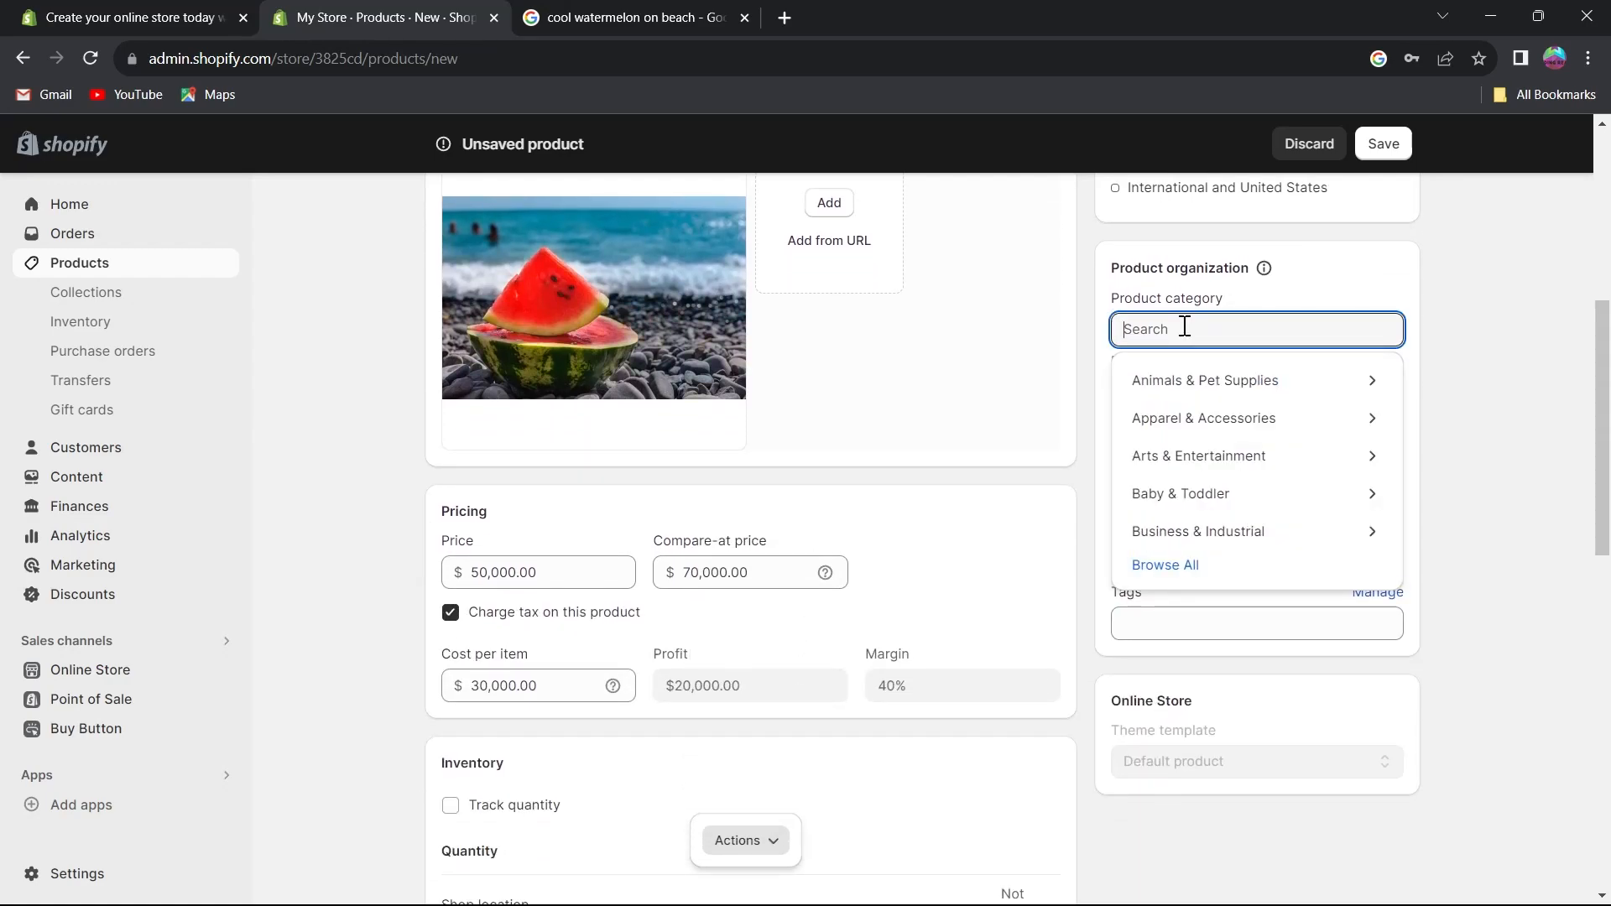
{"action": "left_click", "coordinate": [1229, 457]}
{"action": "left_click", "coordinate": [1238, 420]}
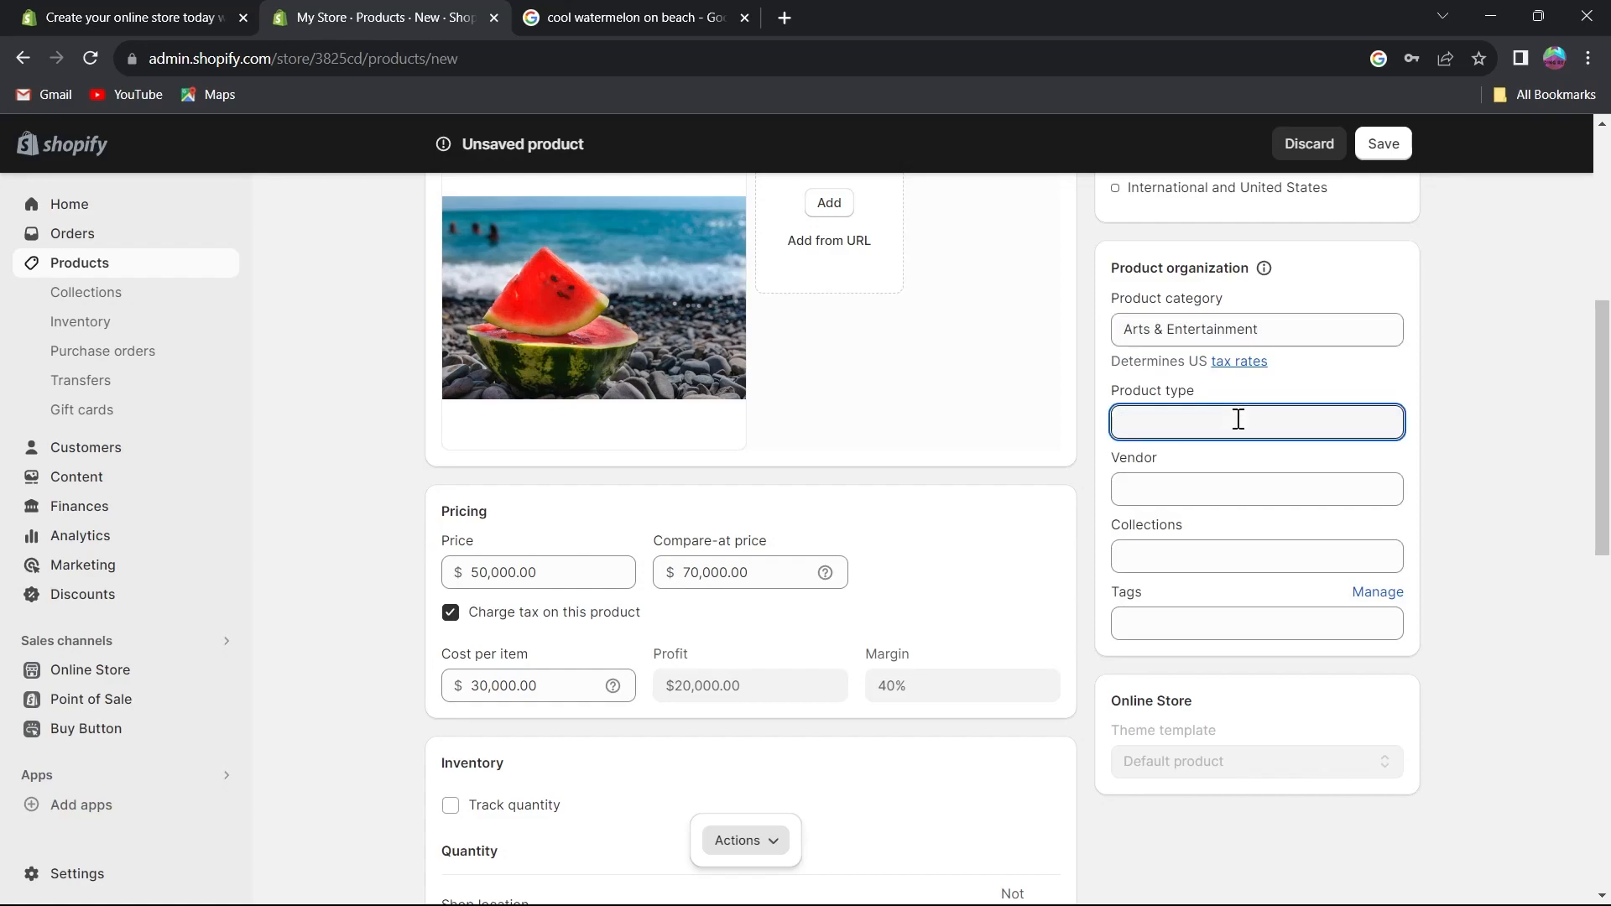
{"action": "type", "text": "food"}
Set the vendor to noone and add the product to the Home page collection.
{"action": "left_click", "coordinate": [1186, 478]}
{"action": "type", "text": "noone"}
{"action": "left_click", "coordinate": [1179, 549]}
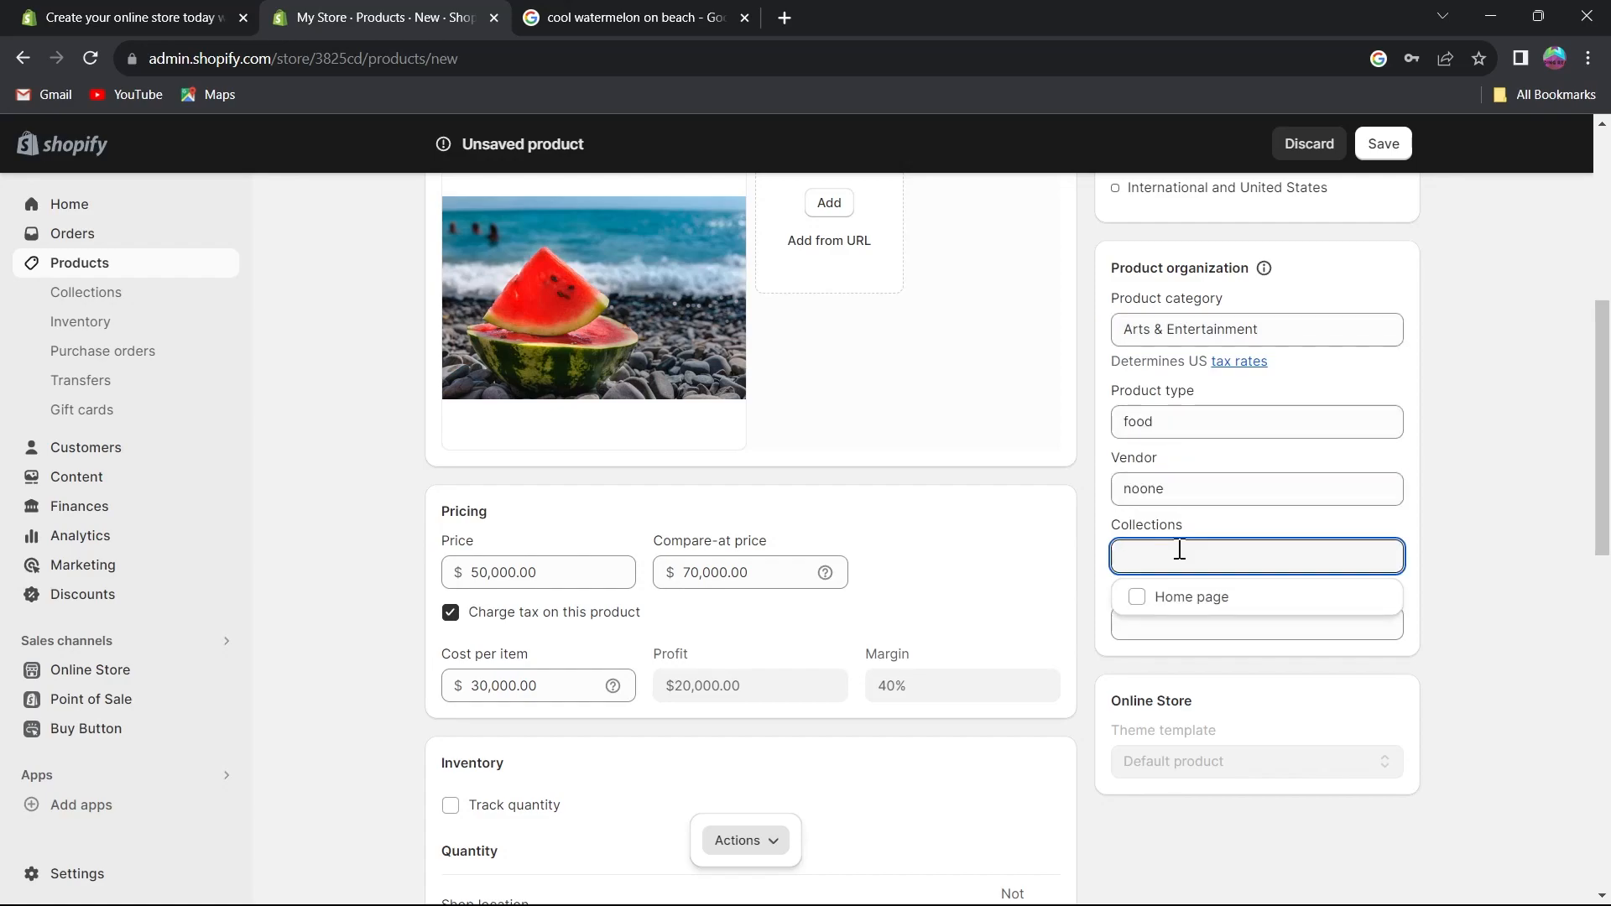
{"action": "left_click", "coordinate": [1136, 597]}
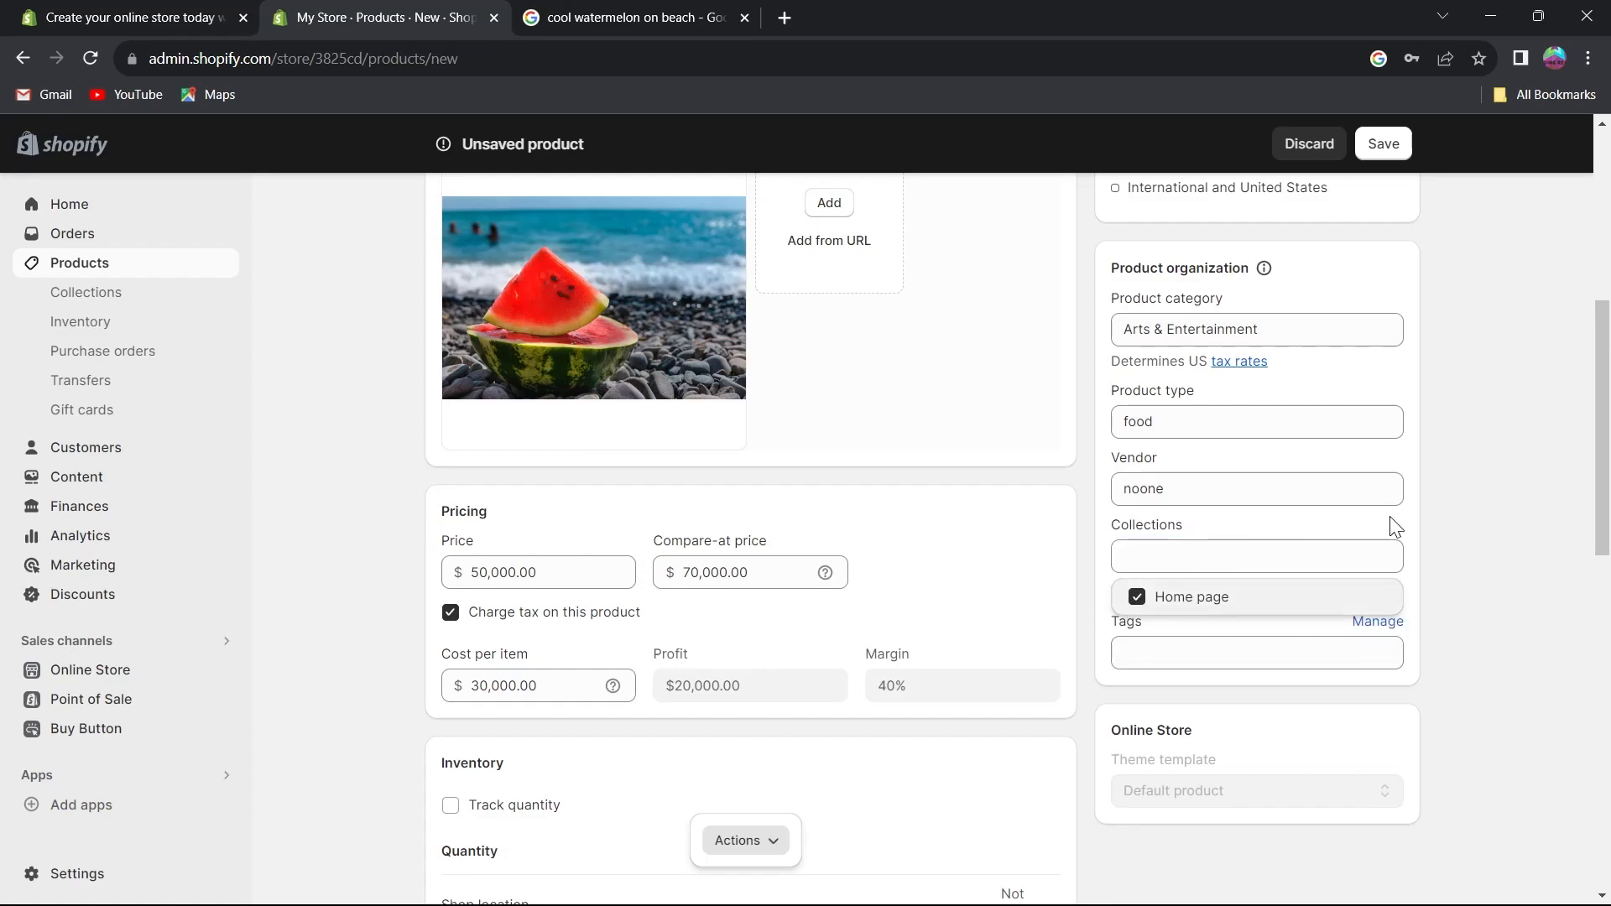
{"action": "left_click", "coordinate": [1483, 542]}
Add the tag watermelon to the product.
{"action": "left_click", "coordinate": [1216, 651]}
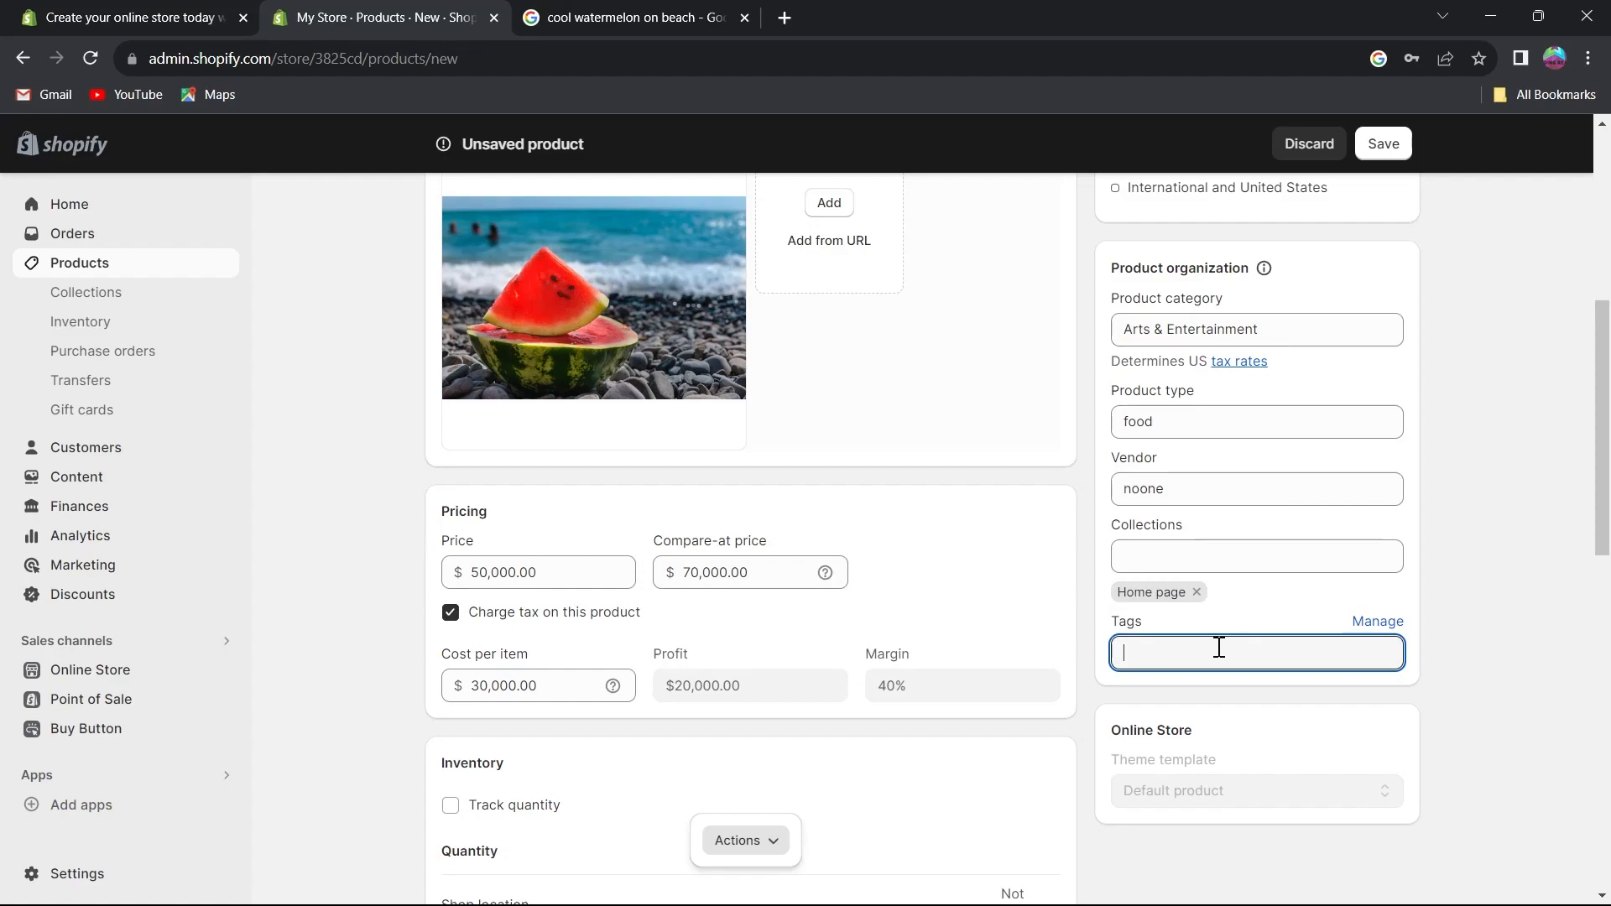
{"action": "type", "text": "waterm"}
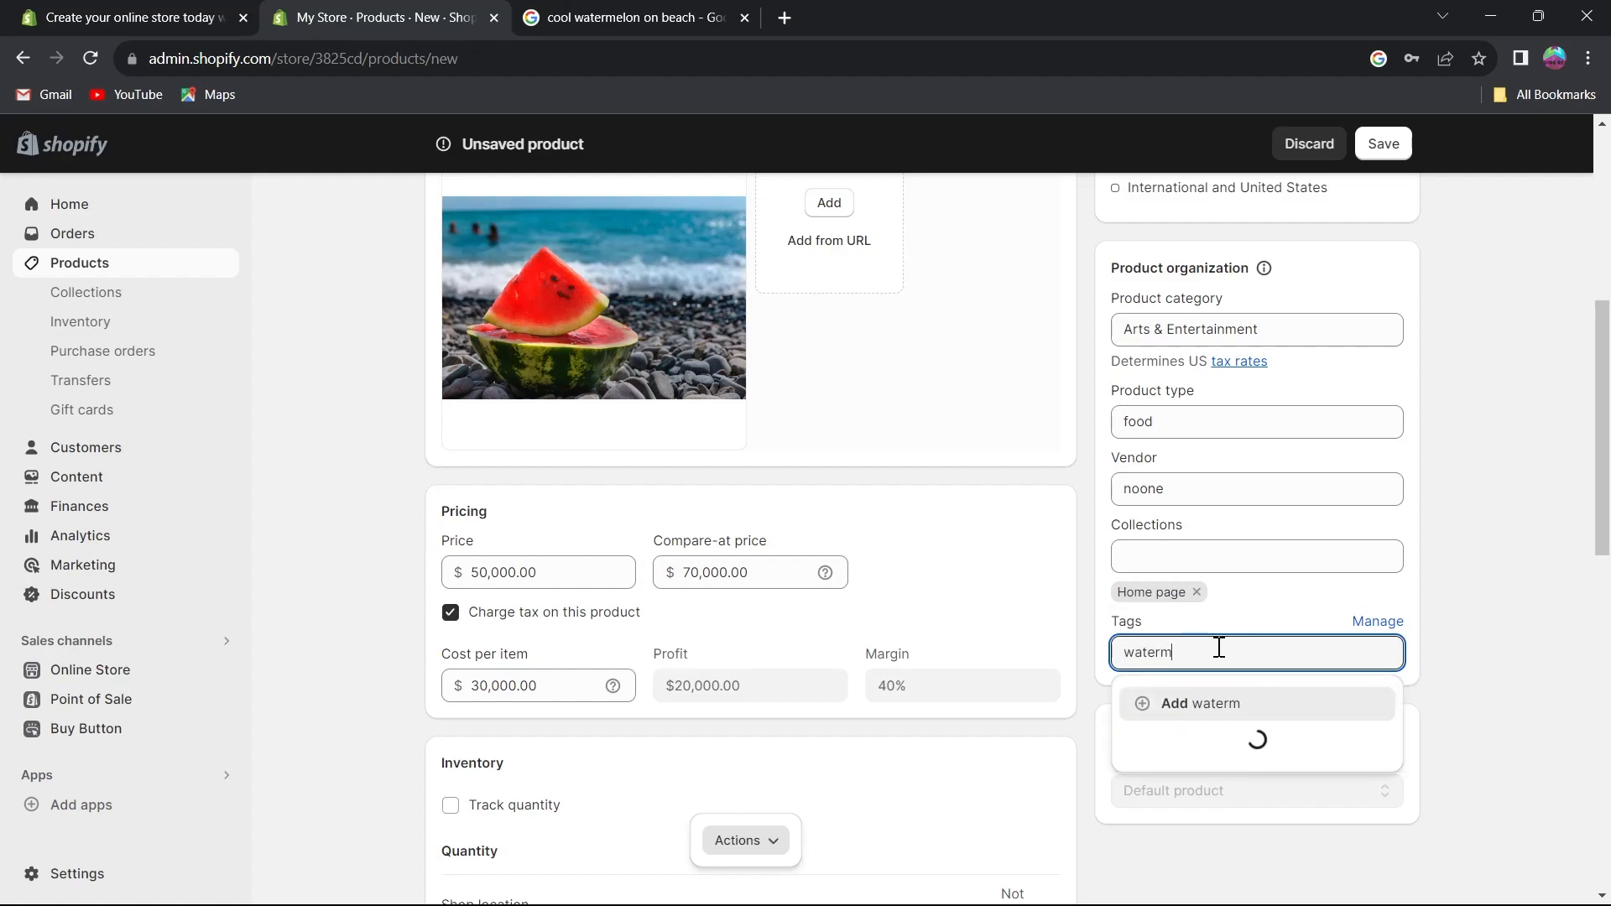
{"action": "type", "text": "elon"}
{"action": "scroll", "coordinate": [1218, 647], "scroll_direction": "down", "scroll_amount": 10}
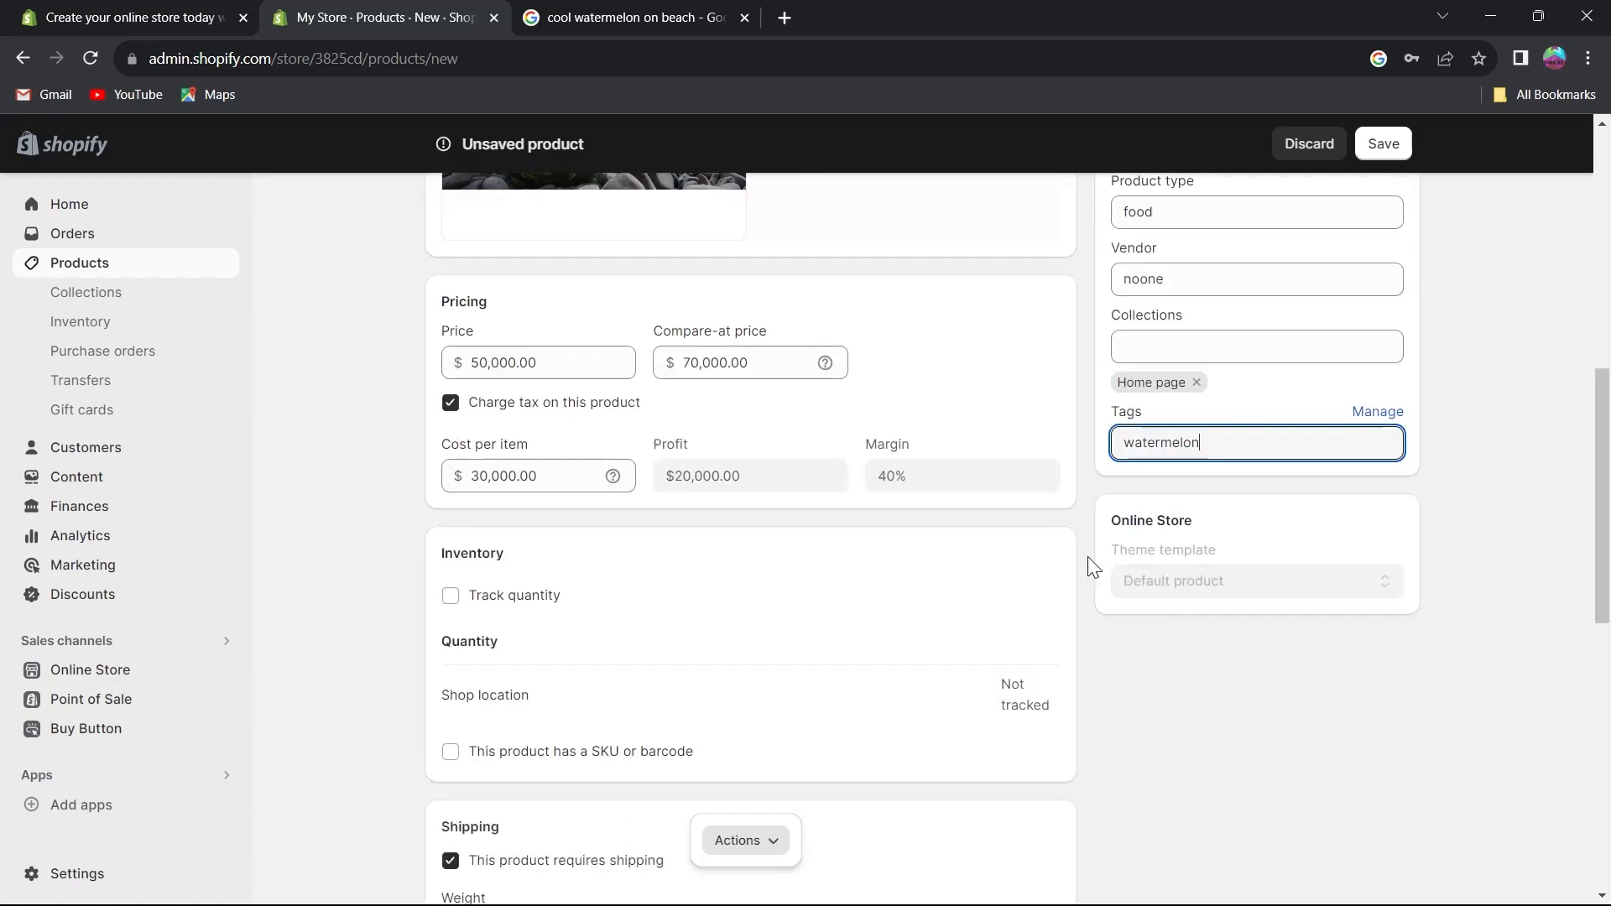
{"action": "scroll", "coordinate": [1399, 604], "scroll_direction": "up", "scroll_amount": 10}
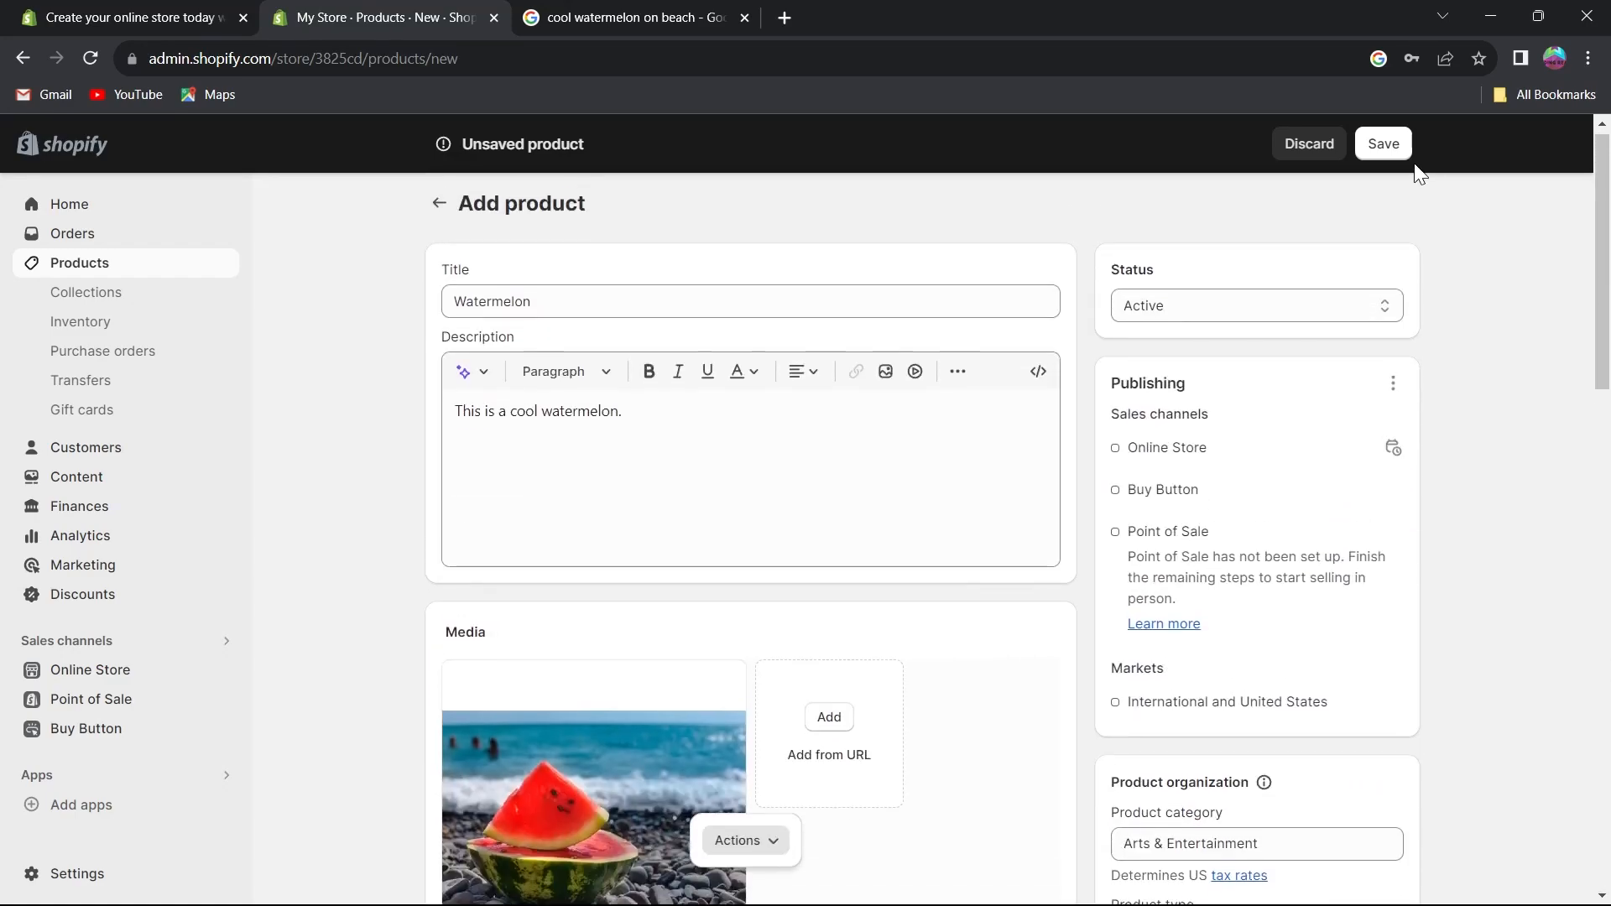
Save the new Watermelon product.
{"action": "left_click", "coordinate": [1386, 144]}
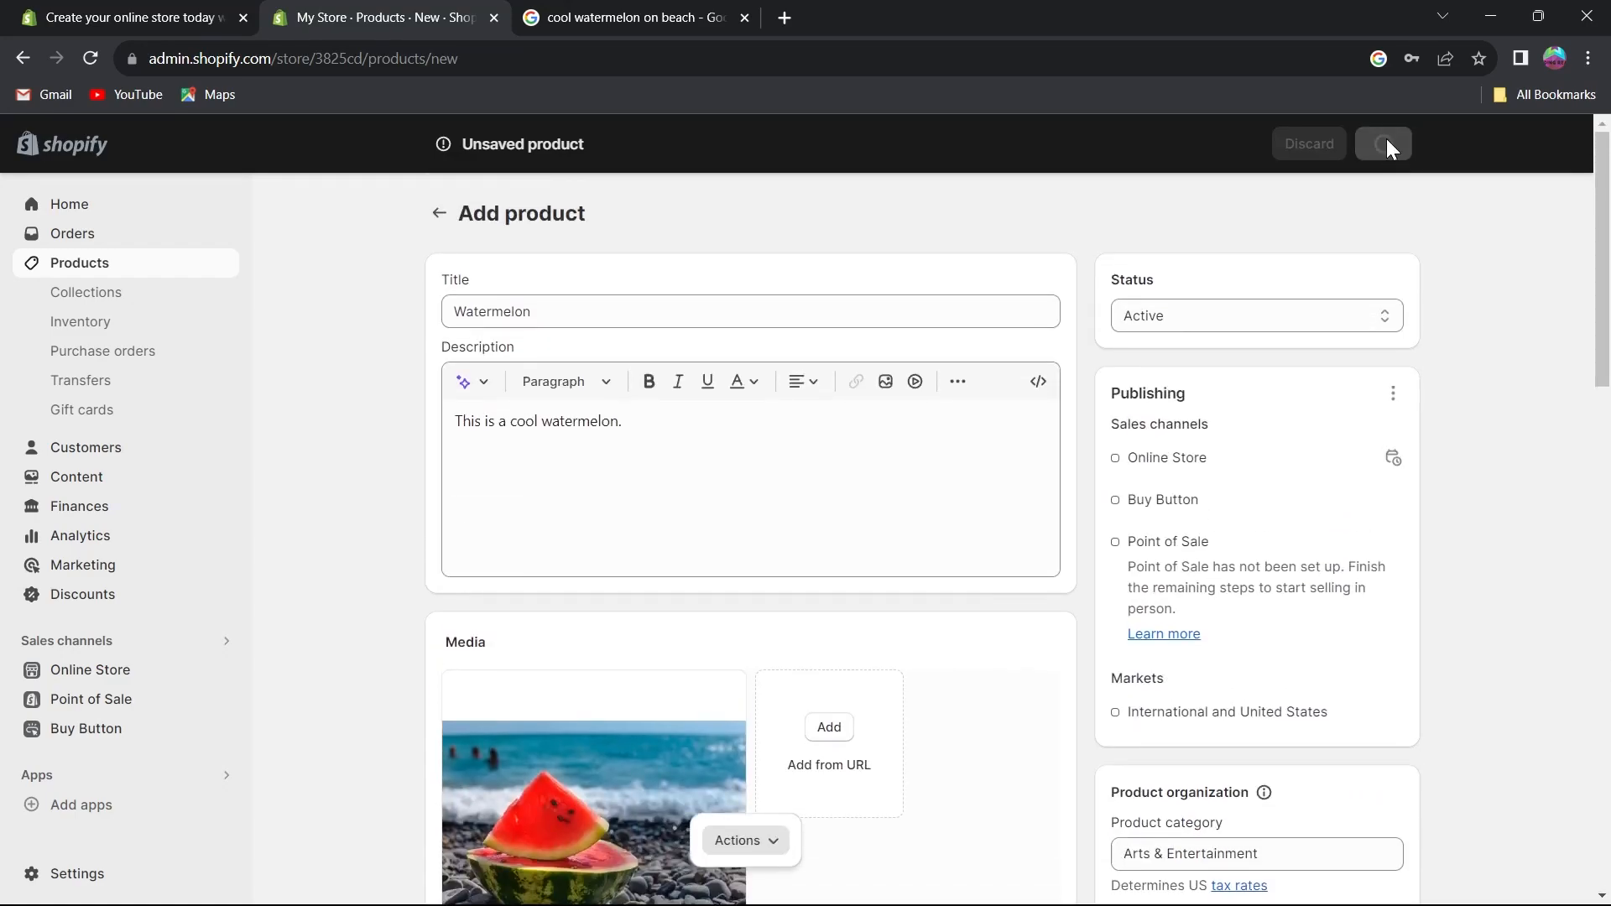
{"action": "scroll", "coordinate": [733, 539], "scroll_direction": "down", "scroll_amount": 8}
{"action": "scroll", "coordinate": [731, 579], "scroll_direction": "up", "scroll_amount": 7}
{"action": "scroll", "coordinate": [726, 608], "scroll_direction": "down", "scroll_amount": 6}
{"action": "scroll", "coordinate": [729, 610], "scroll_direction": "up", "scroll_amount": 2}
{"action": "scroll", "coordinate": [727, 604], "scroll_direction": "up", "scroll_amount": 8}
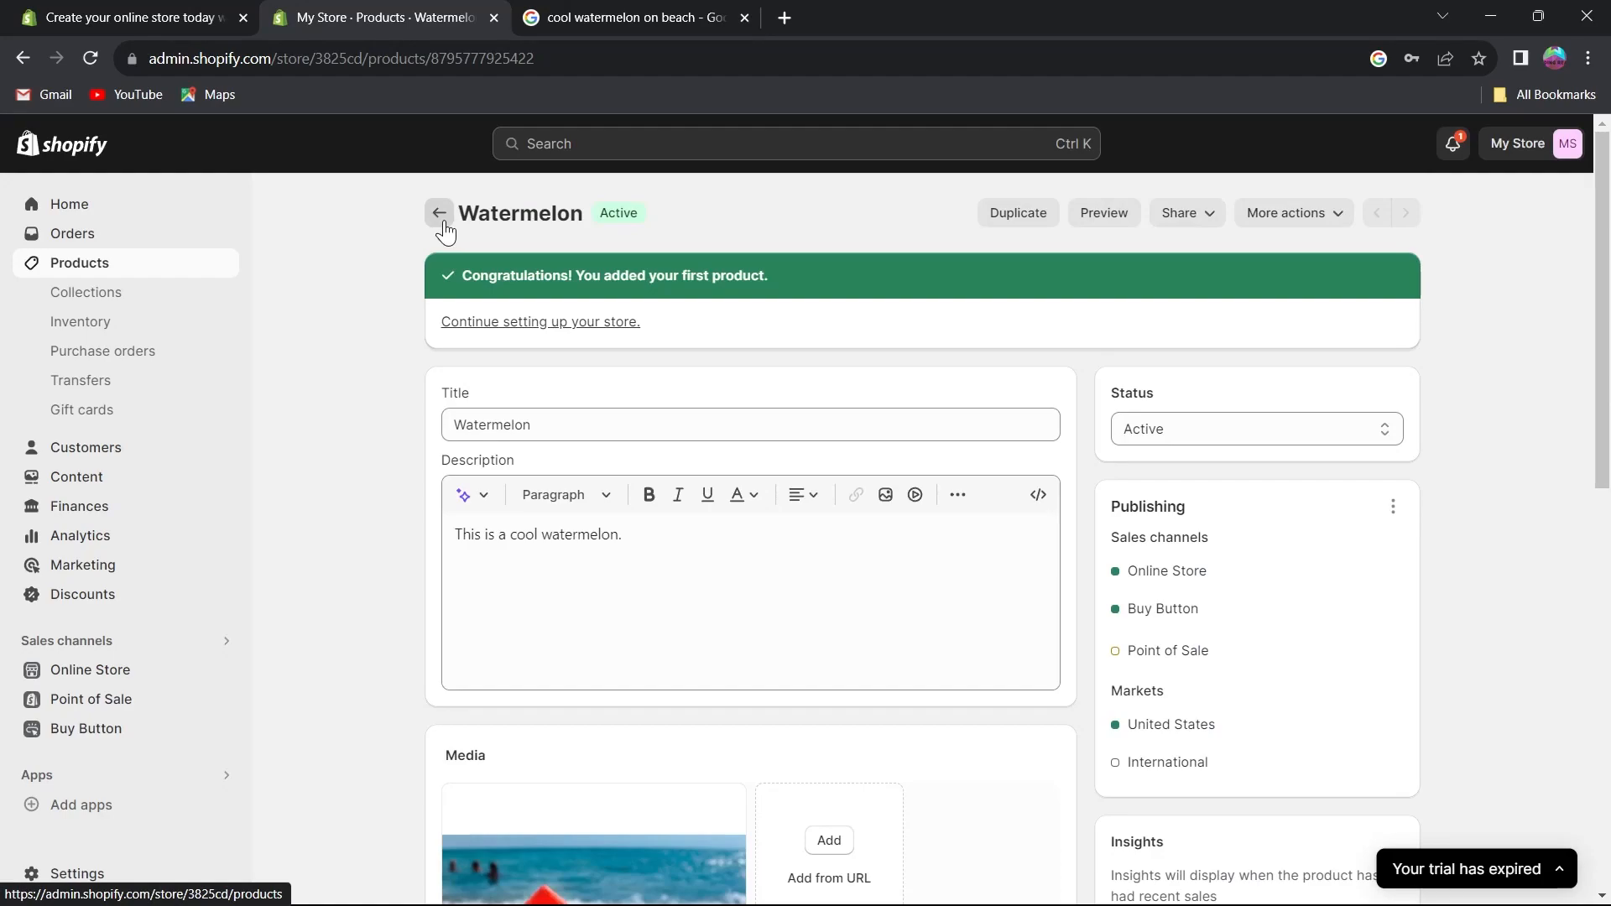
Preview the product's page in the online store, then close the preview.
{"action": "left_click", "coordinate": [1104, 220]}
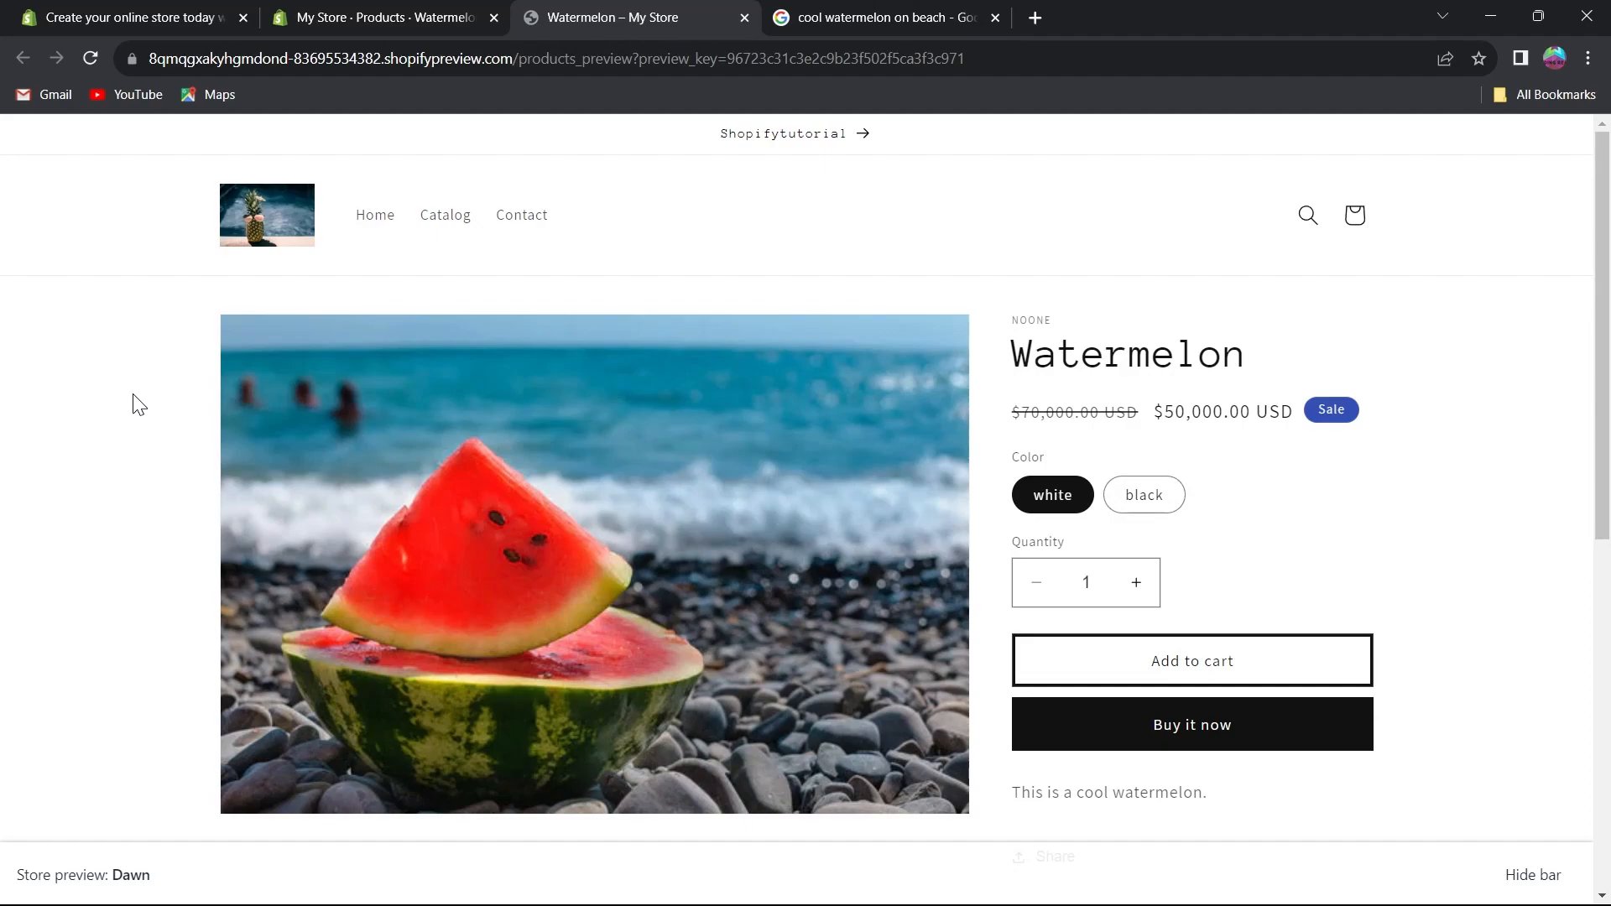
{"action": "scroll", "coordinate": [134, 397], "scroll_direction": "down", "scroll_amount": 7}
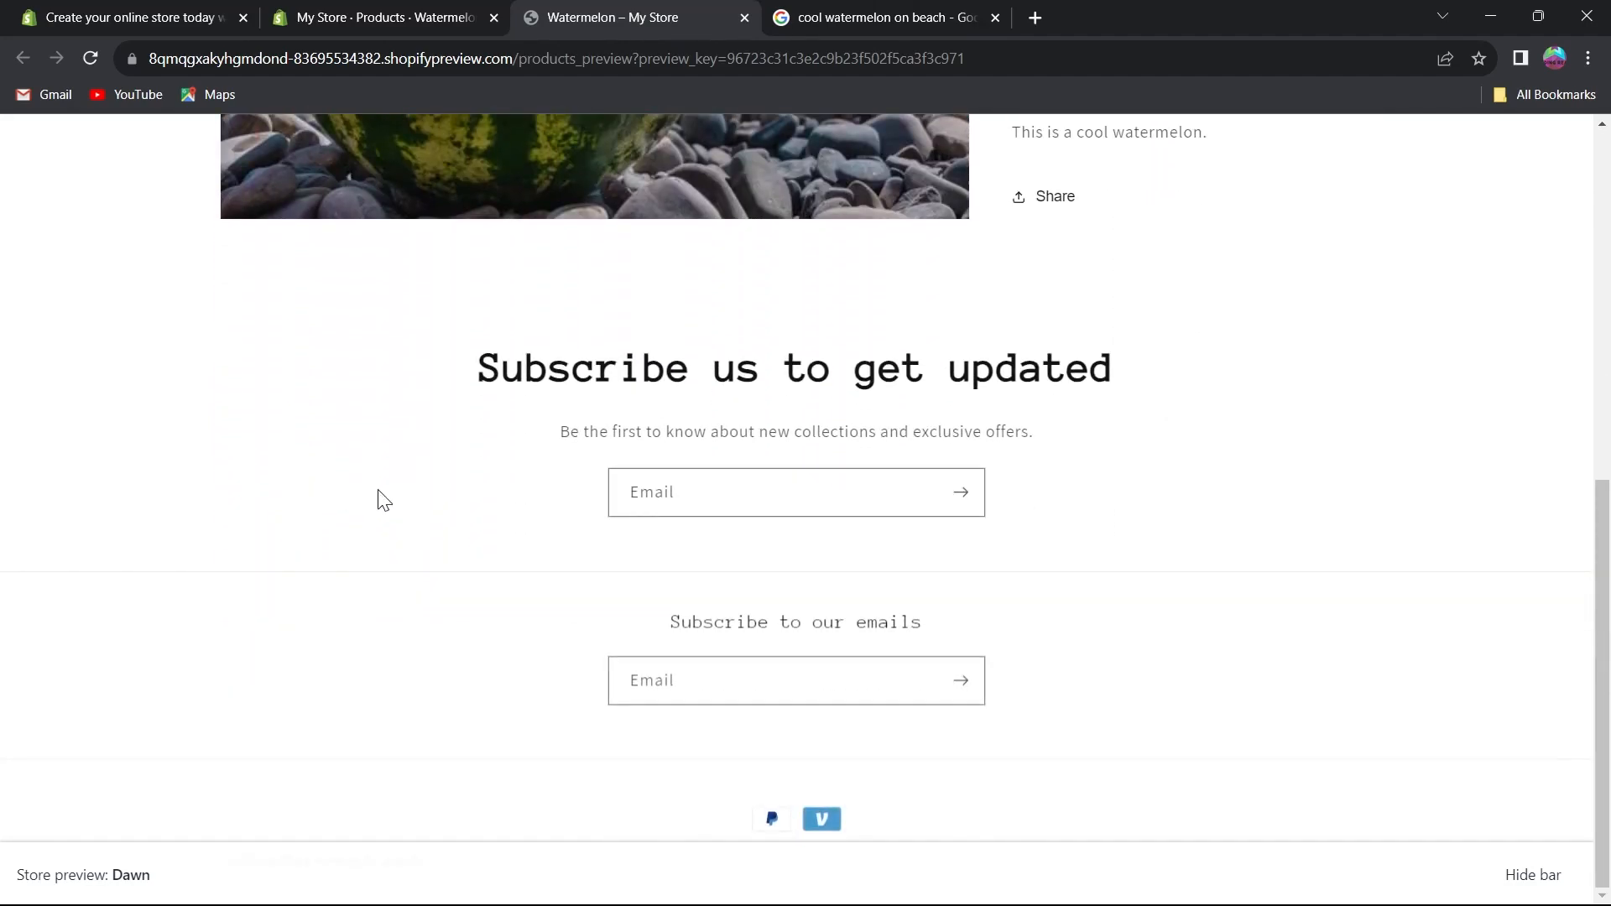
{"action": "scroll", "coordinate": [380, 495], "scroll_direction": "up", "scroll_amount": 7}
{"action": "left_click", "coordinate": [744, 17]}
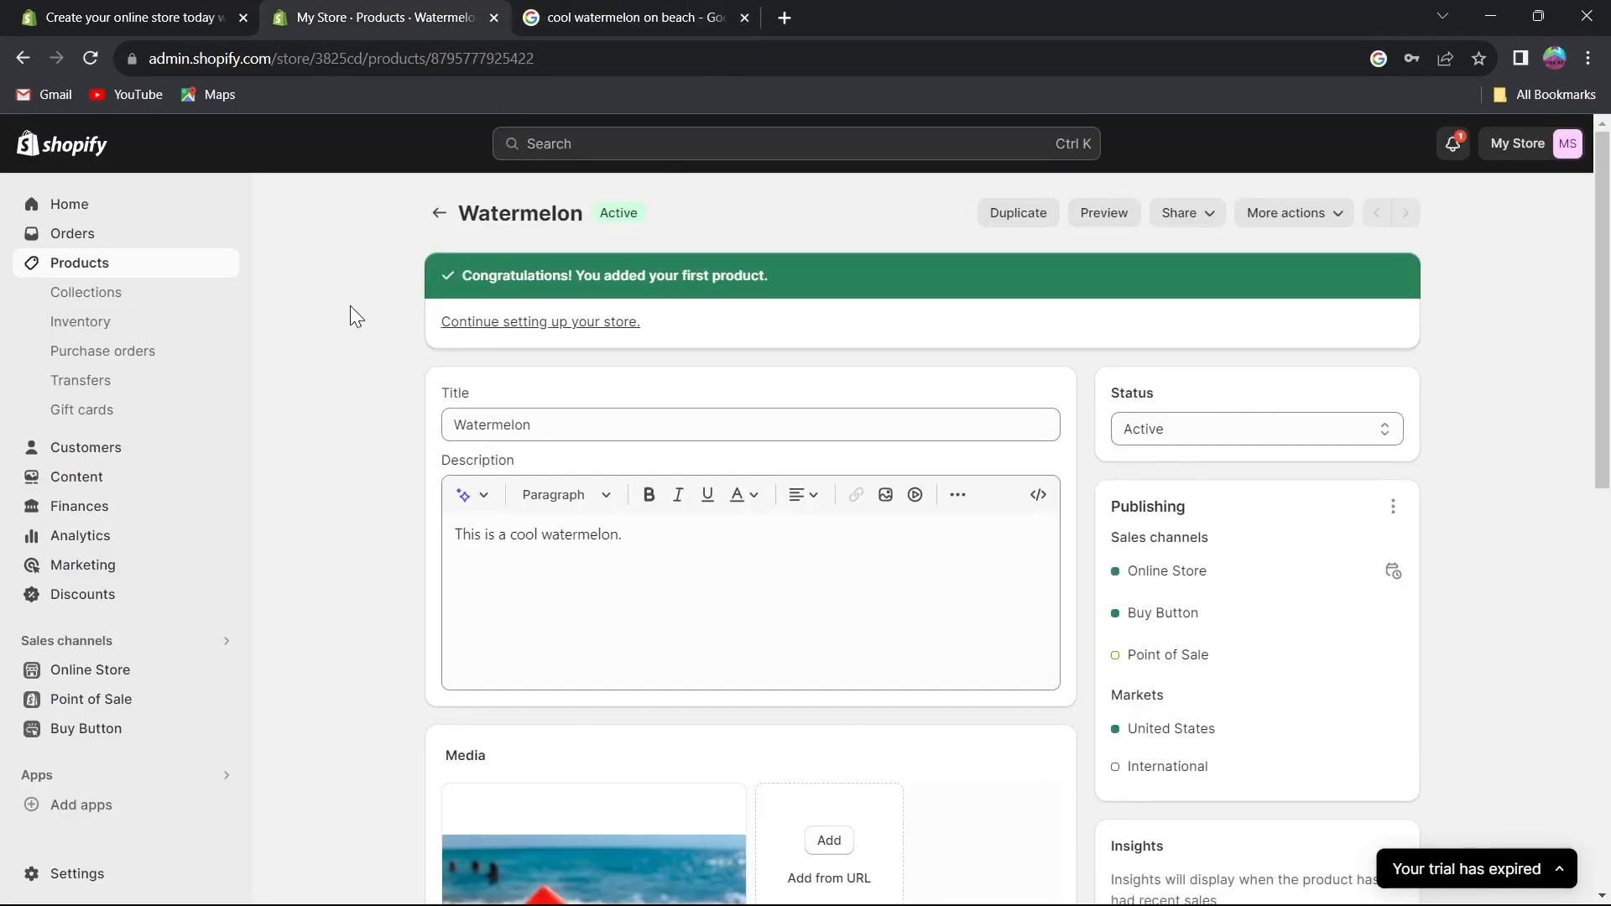
Start creating a new collection from the Collections page.
{"action": "left_click", "coordinate": [84, 294]}
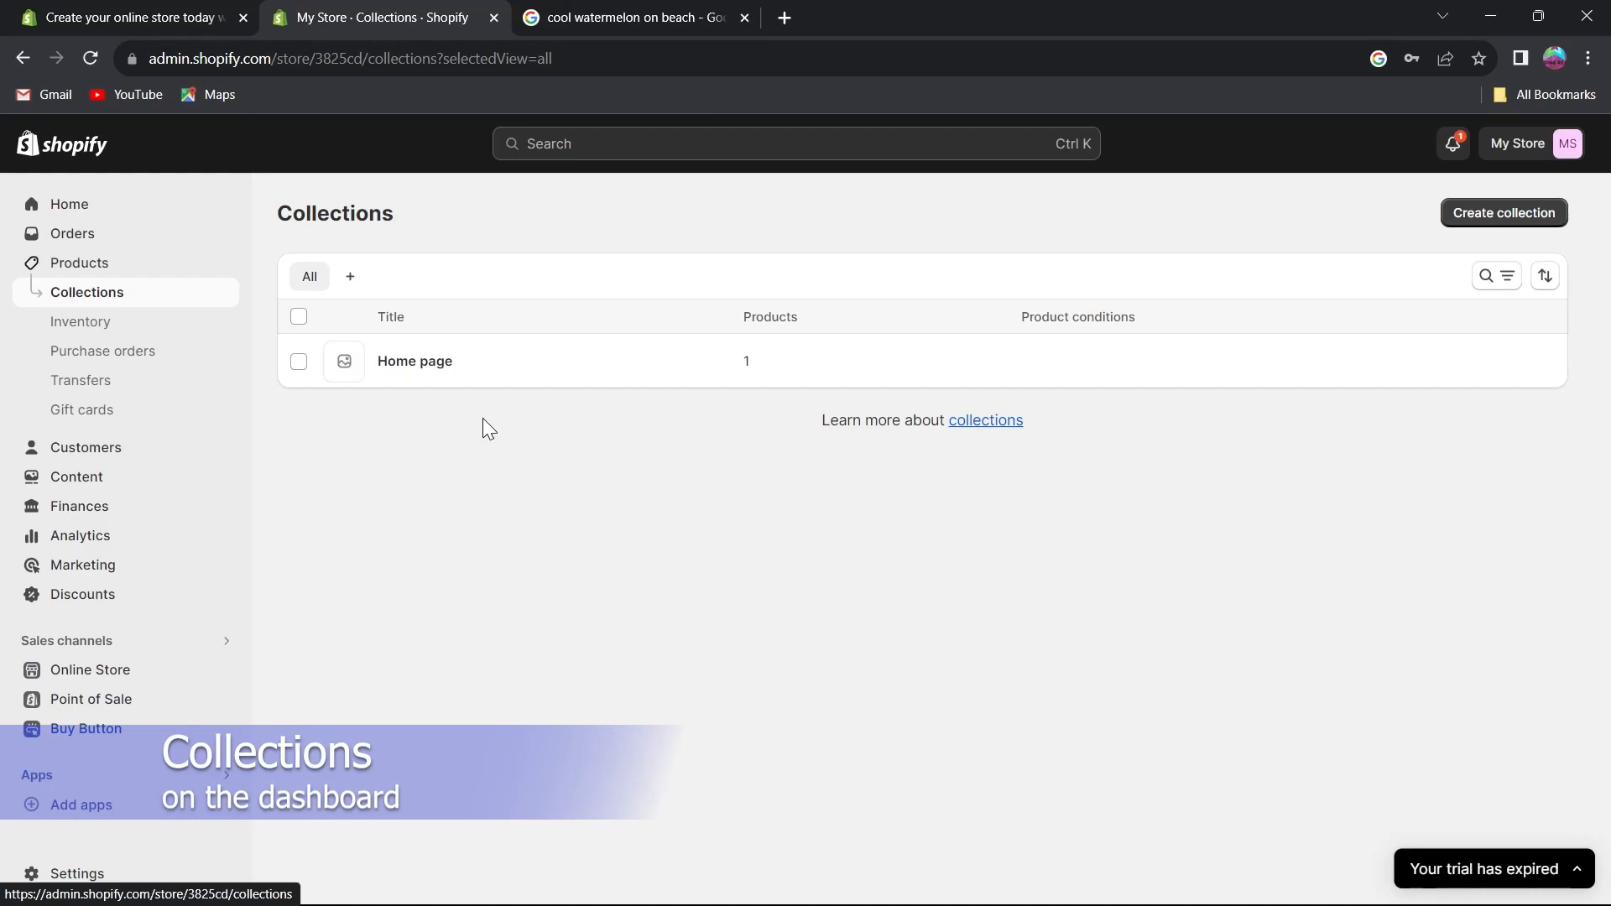
{"action": "left_click", "coordinate": [1503, 212]}
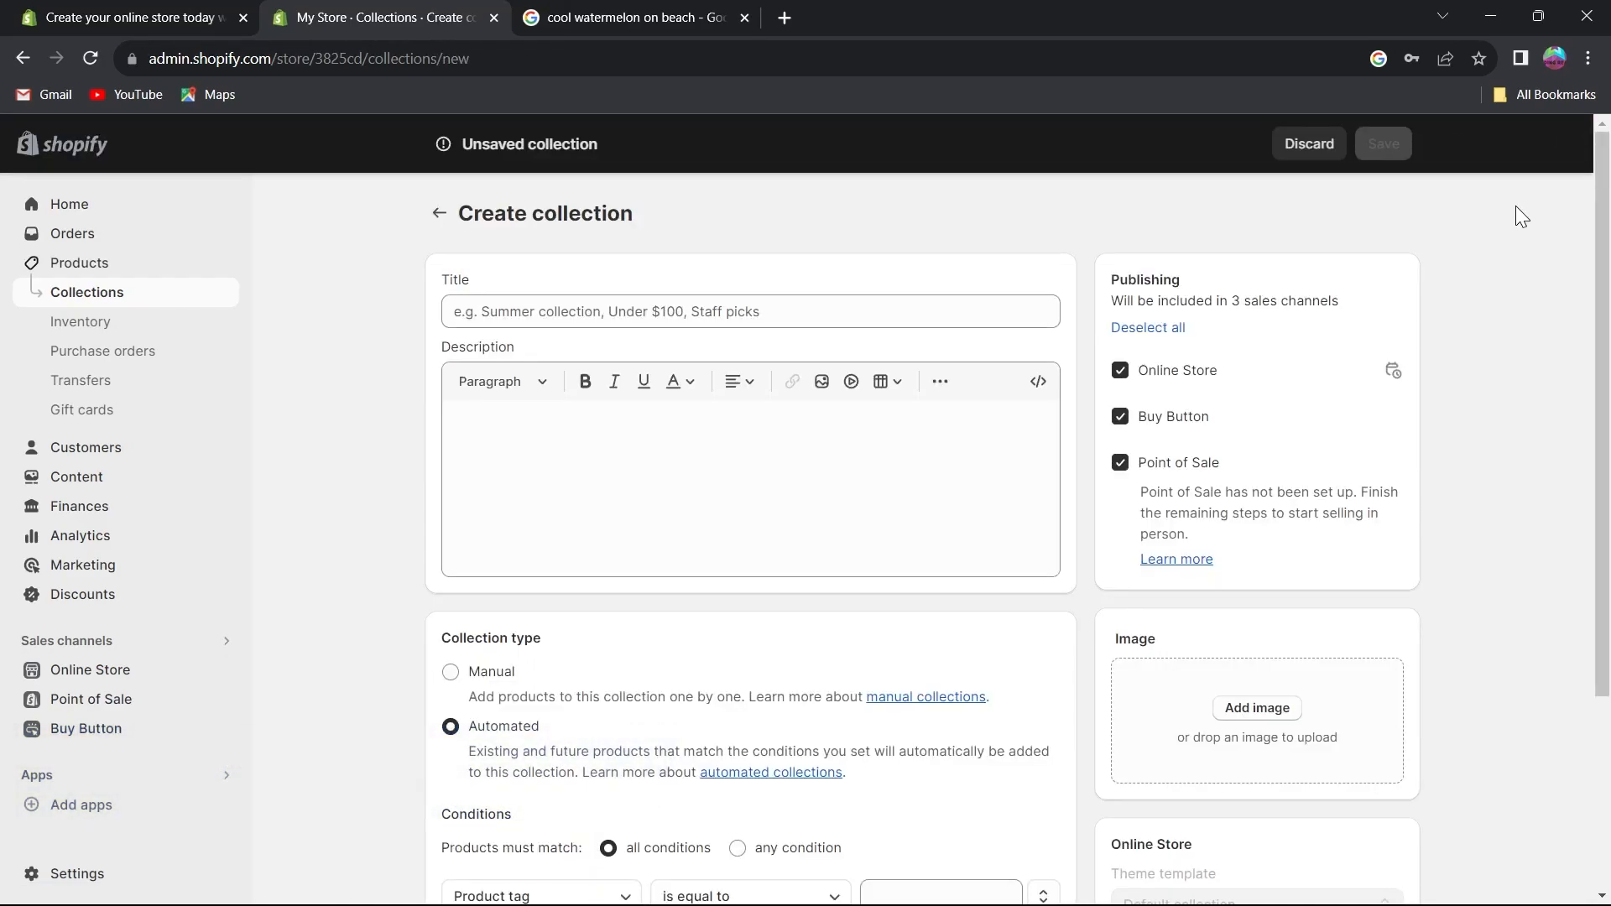
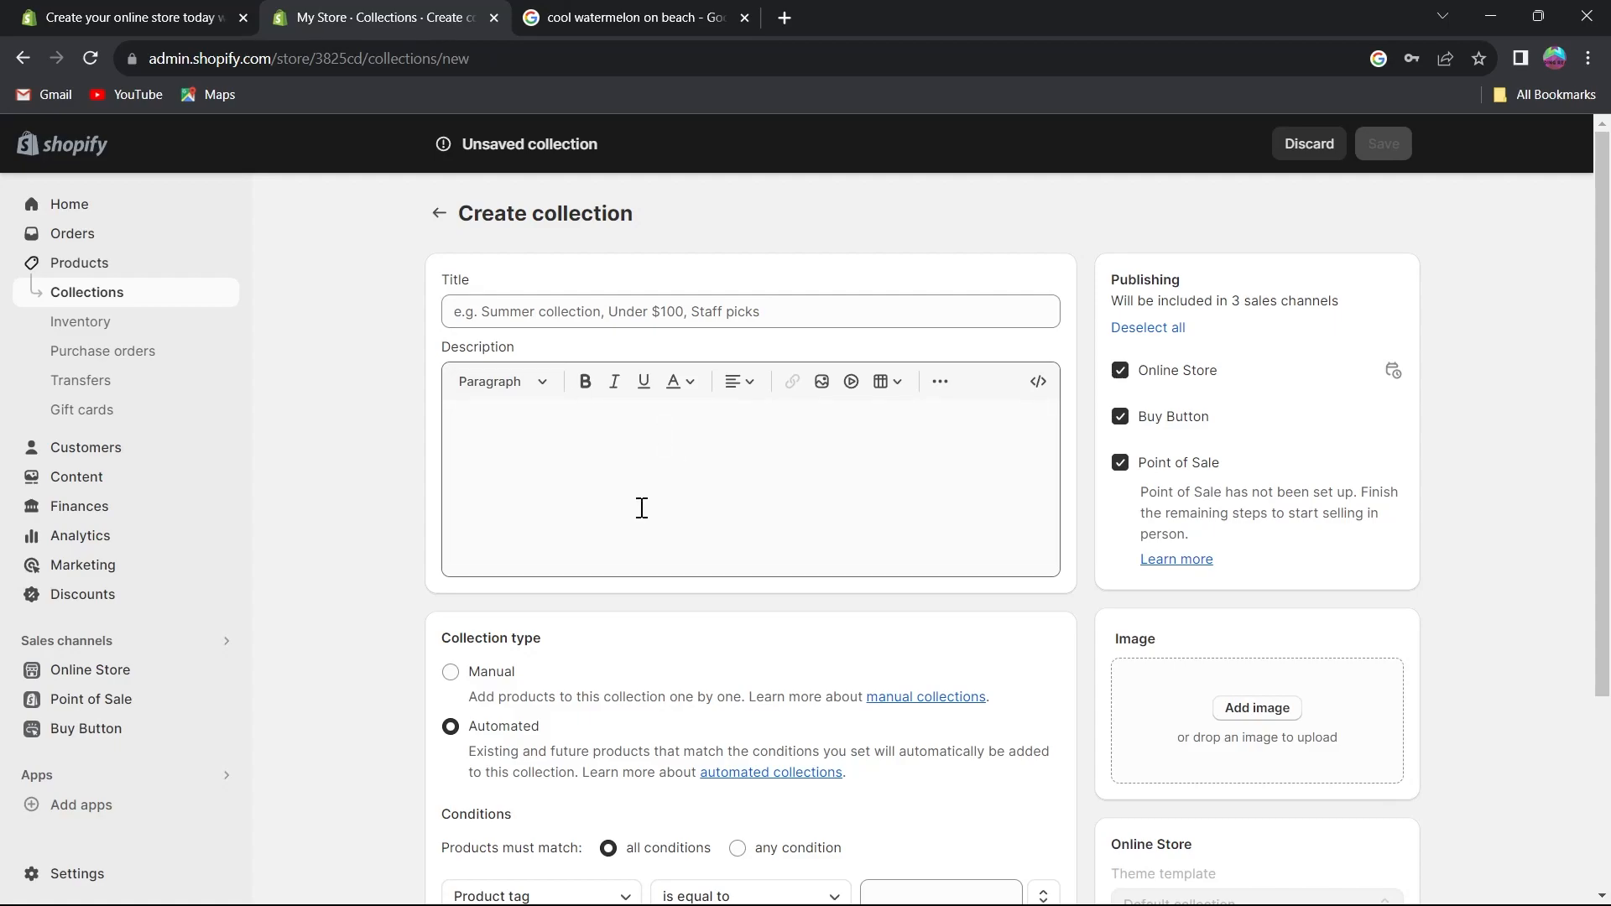
Title the new collection watermelonboii and give it the description watermelonboioi collection.
{"action": "scroll", "coordinate": [661, 500], "scroll_direction": "down", "scroll_amount": 3}
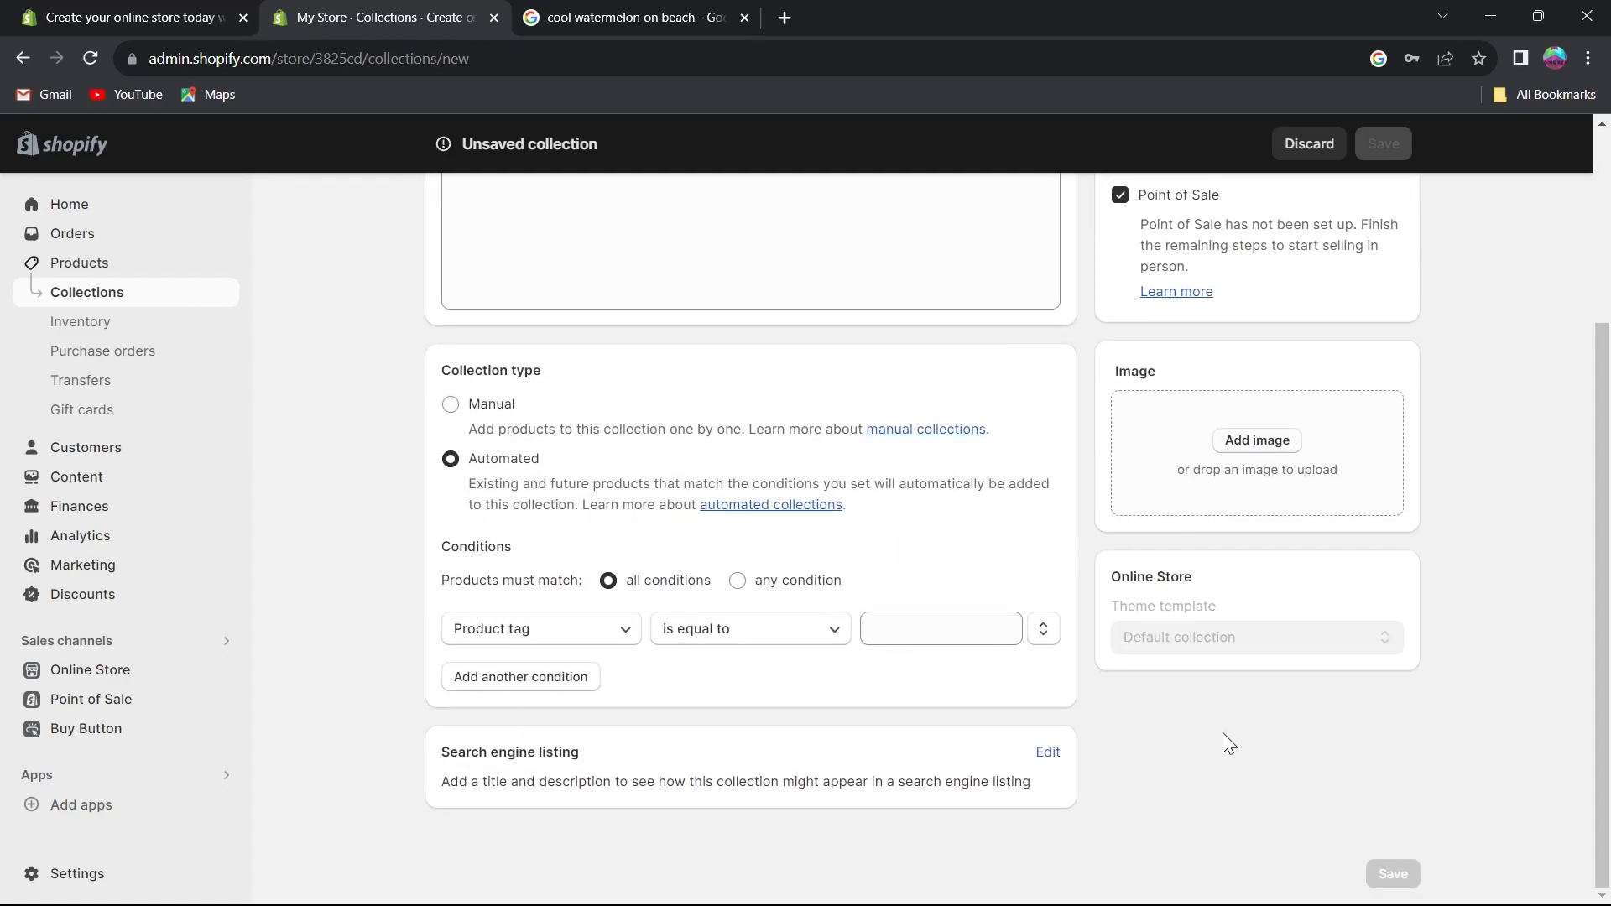
{"action": "scroll", "coordinate": [1326, 723], "scroll_direction": "up", "scroll_amount": 3}
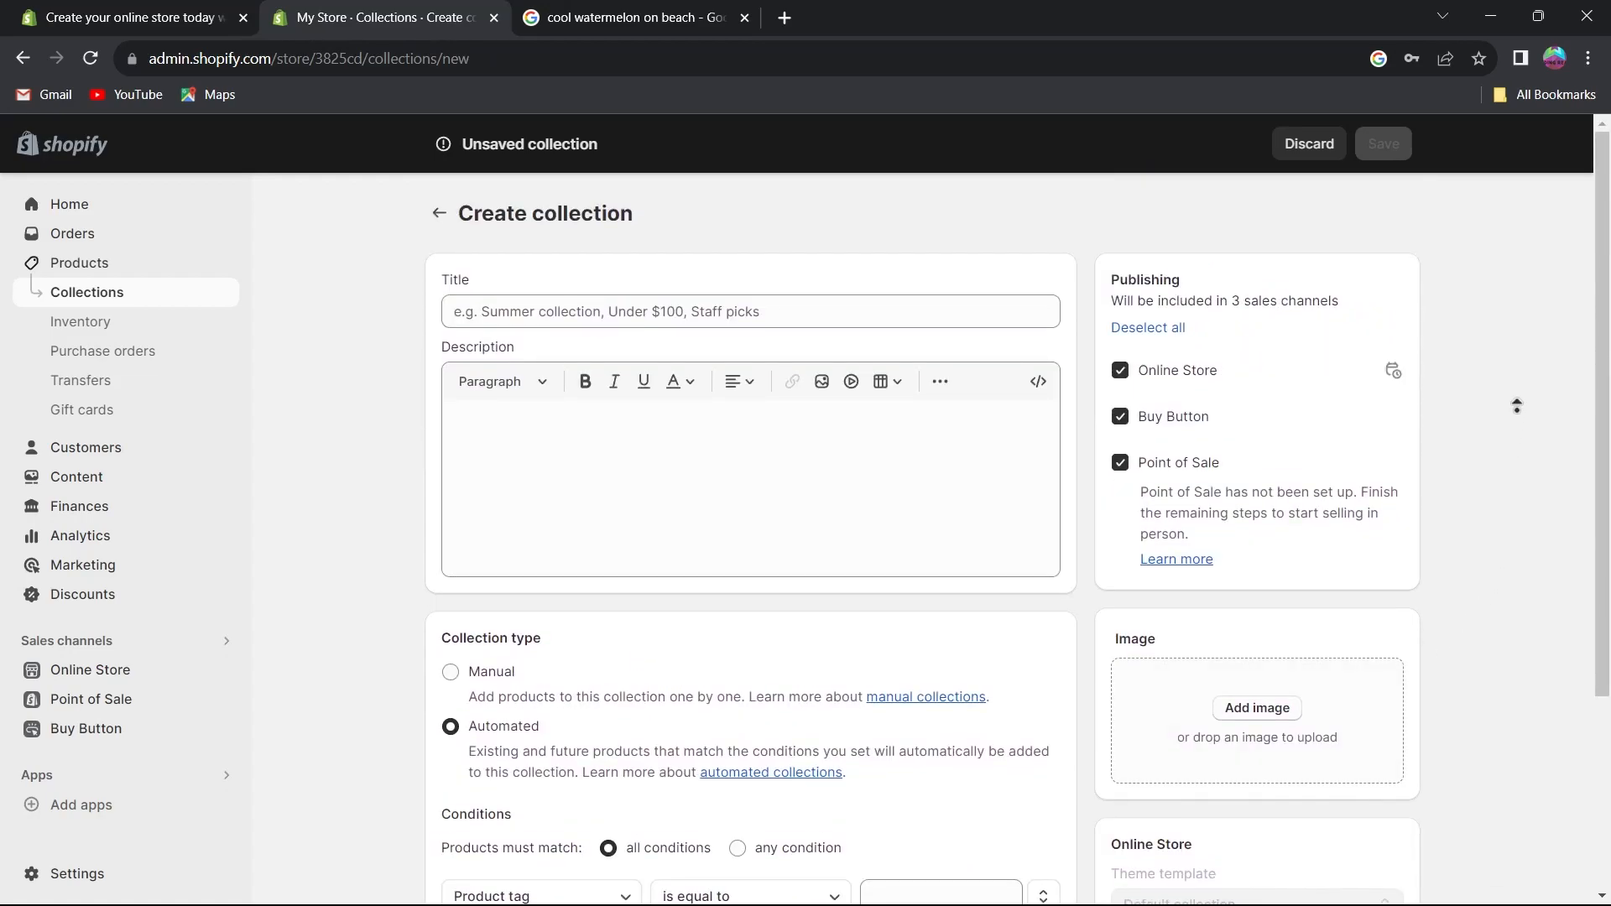
{"action": "middle_click", "coordinate": [1505, 378]}
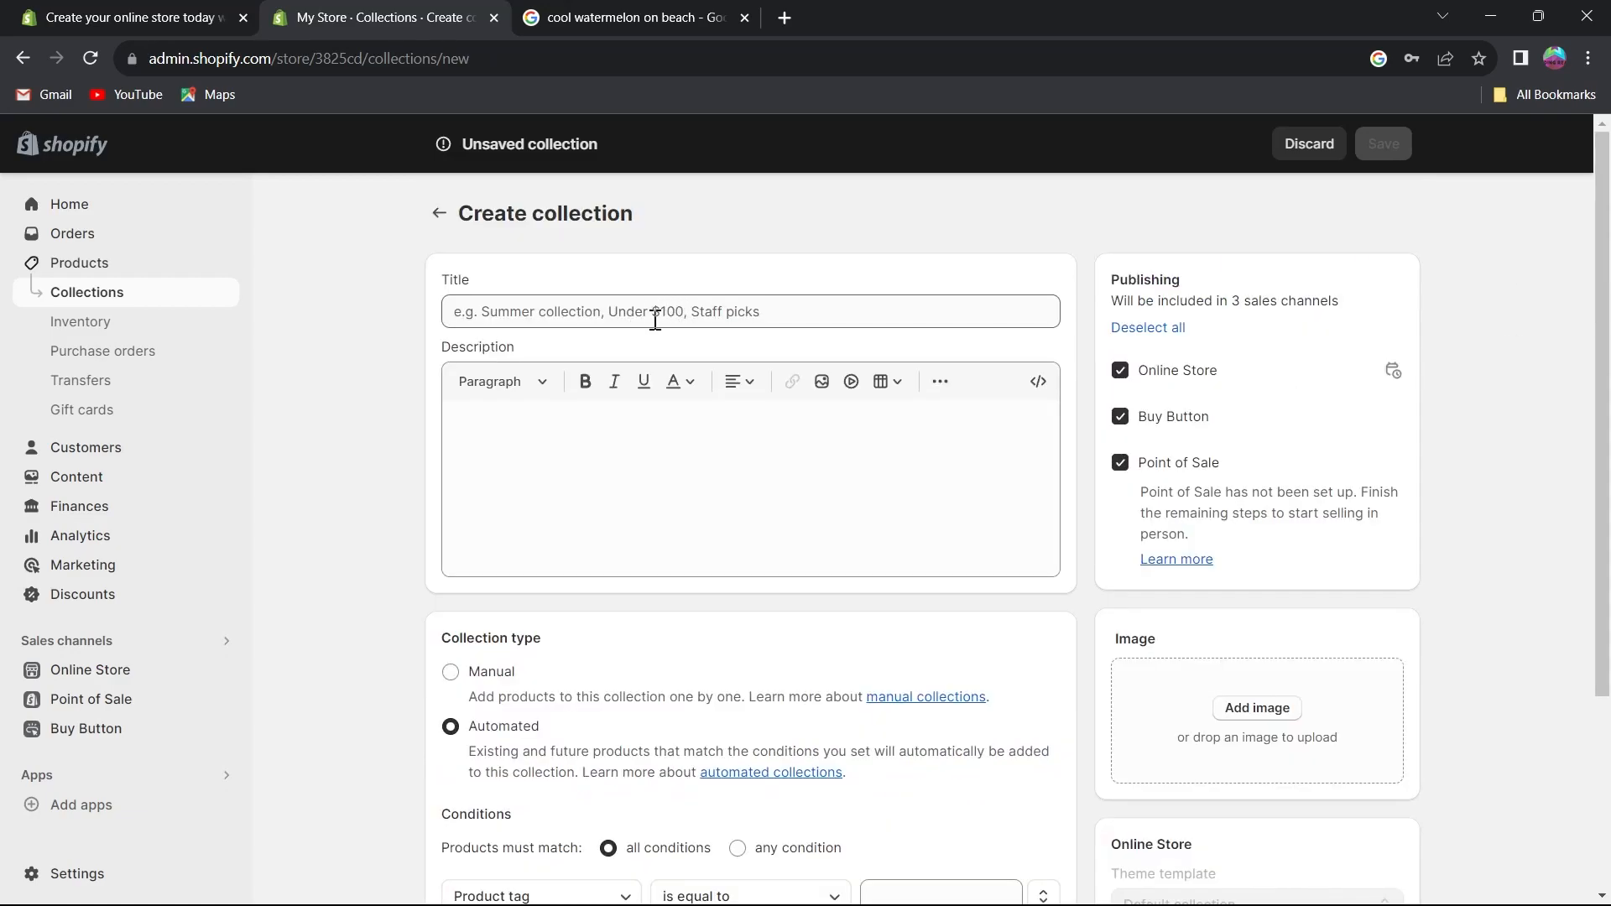
{"action": "left_click", "coordinate": [655, 320]}
{"action": "type", "text": "watermelonboii"}
{"action": "left_click", "coordinate": [622, 420]}
{"action": "type", "text": "watermelonboioi collection"}
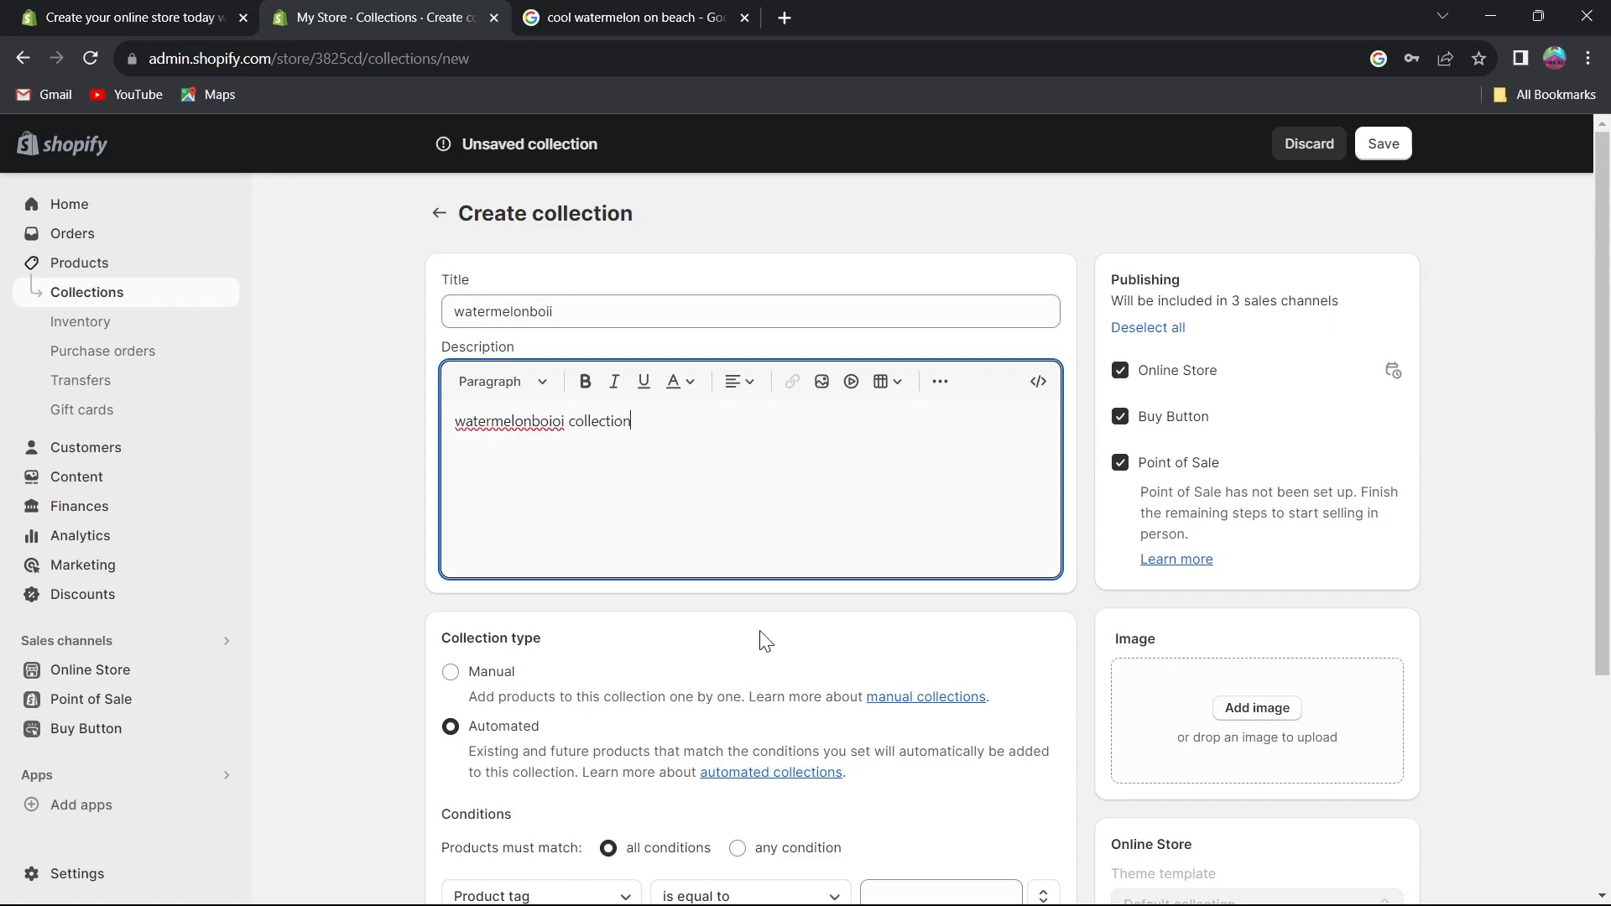
{"action": "scroll", "coordinate": [738, 662], "scroll_direction": "down", "scroll_amount": 2}
{"action": "left_click", "coordinate": [500, 403]}
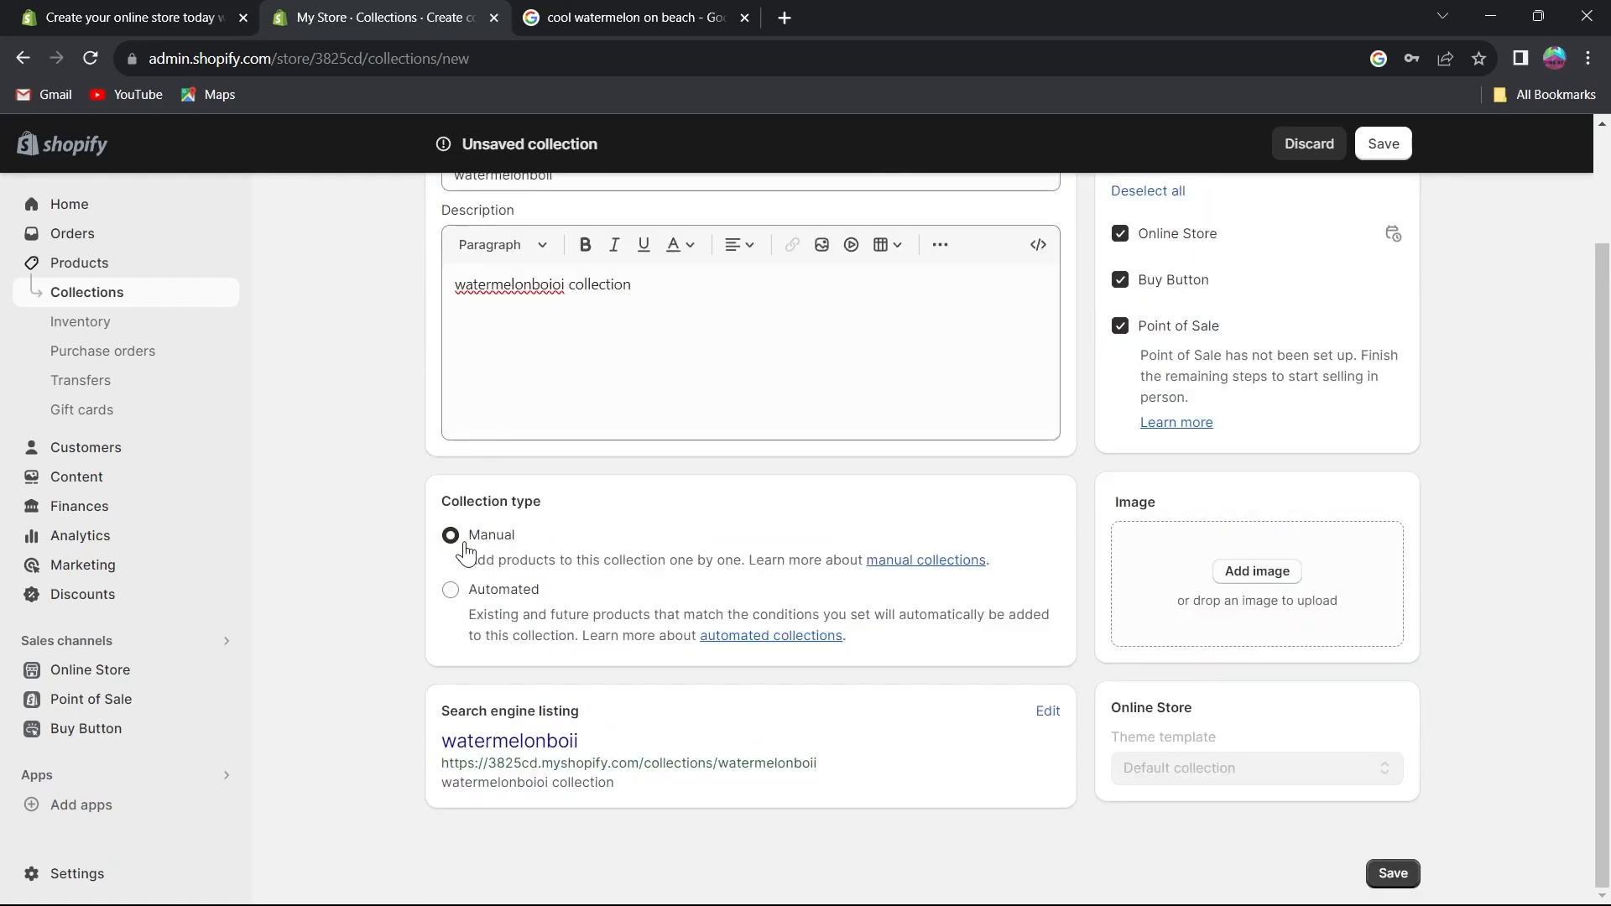
{"action": "left_click", "coordinate": [451, 589]}
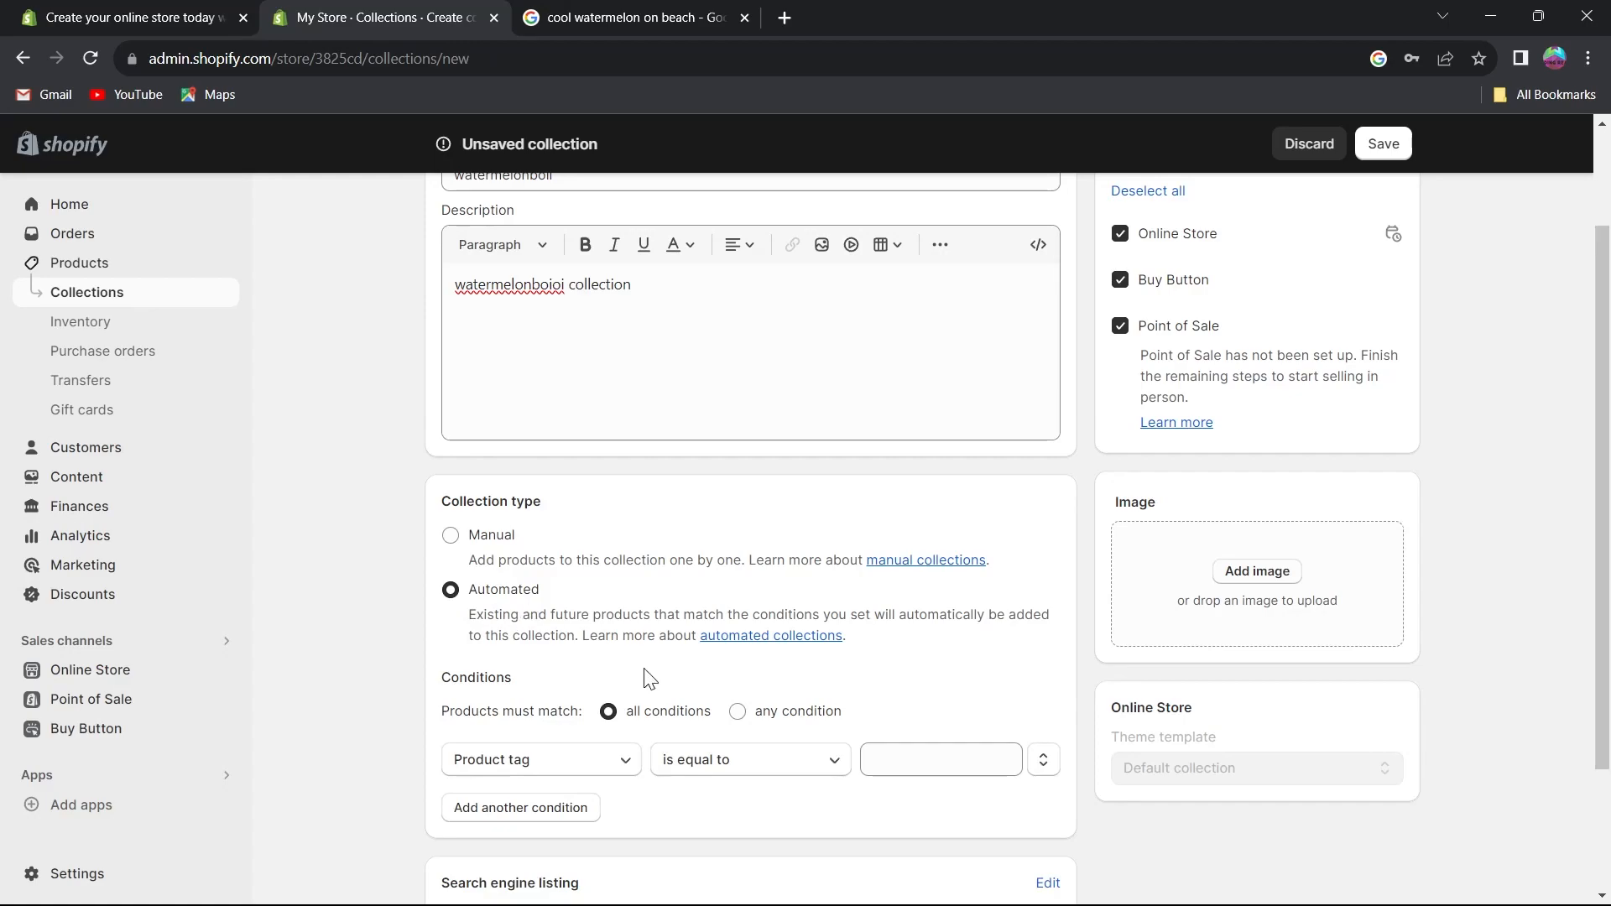
{"action": "scroll", "coordinate": [835, 712], "scroll_direction": "down", "scroll_amount": 2}
{"action": "left_click", "coordinate": [587, 616]}
{"action": "left_click", "coordinate": [560, 424]}
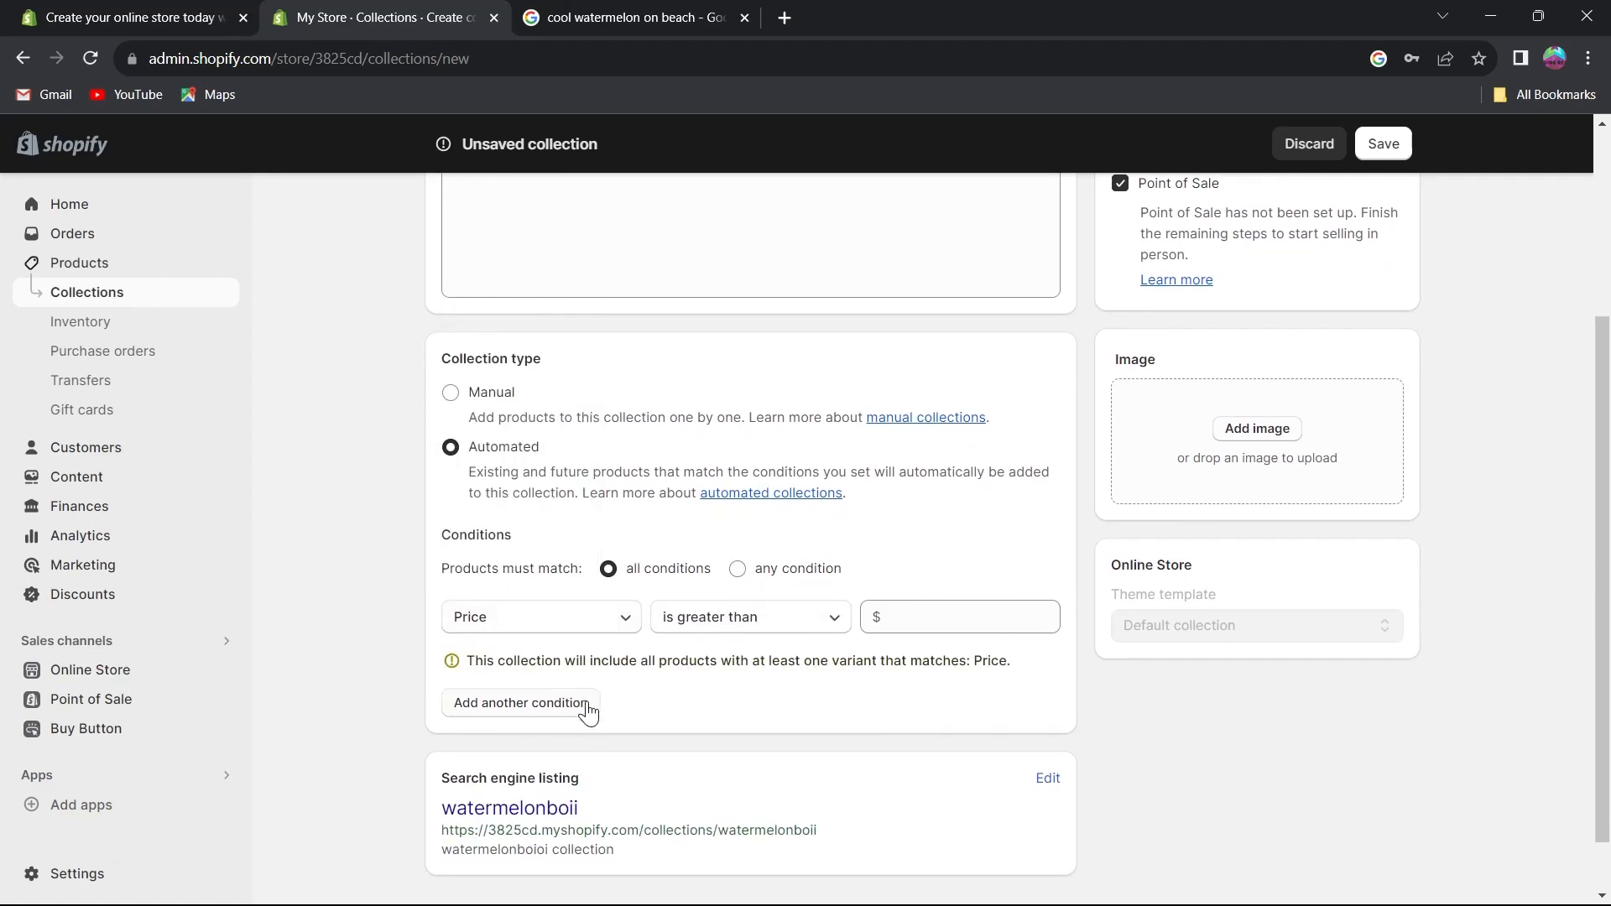
{"action": "left_click", "coordinate": [504, 620]}
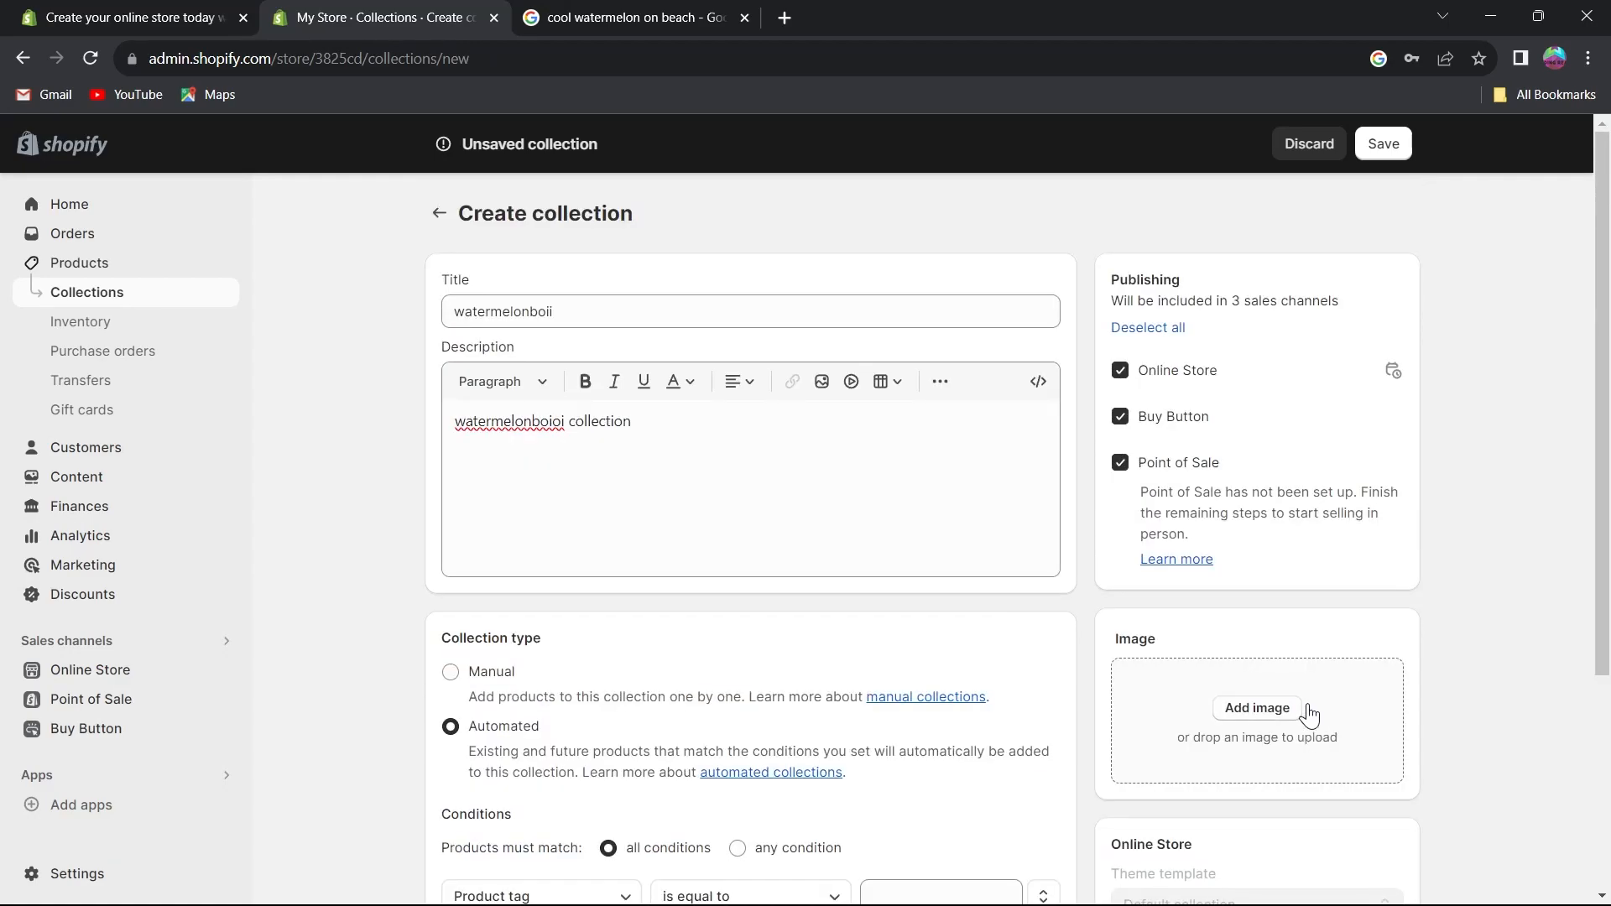
Add the image wc1729460.jpg from Downloads to the collection.
{"action": "left_click", "coordinate": [1257, 708]}
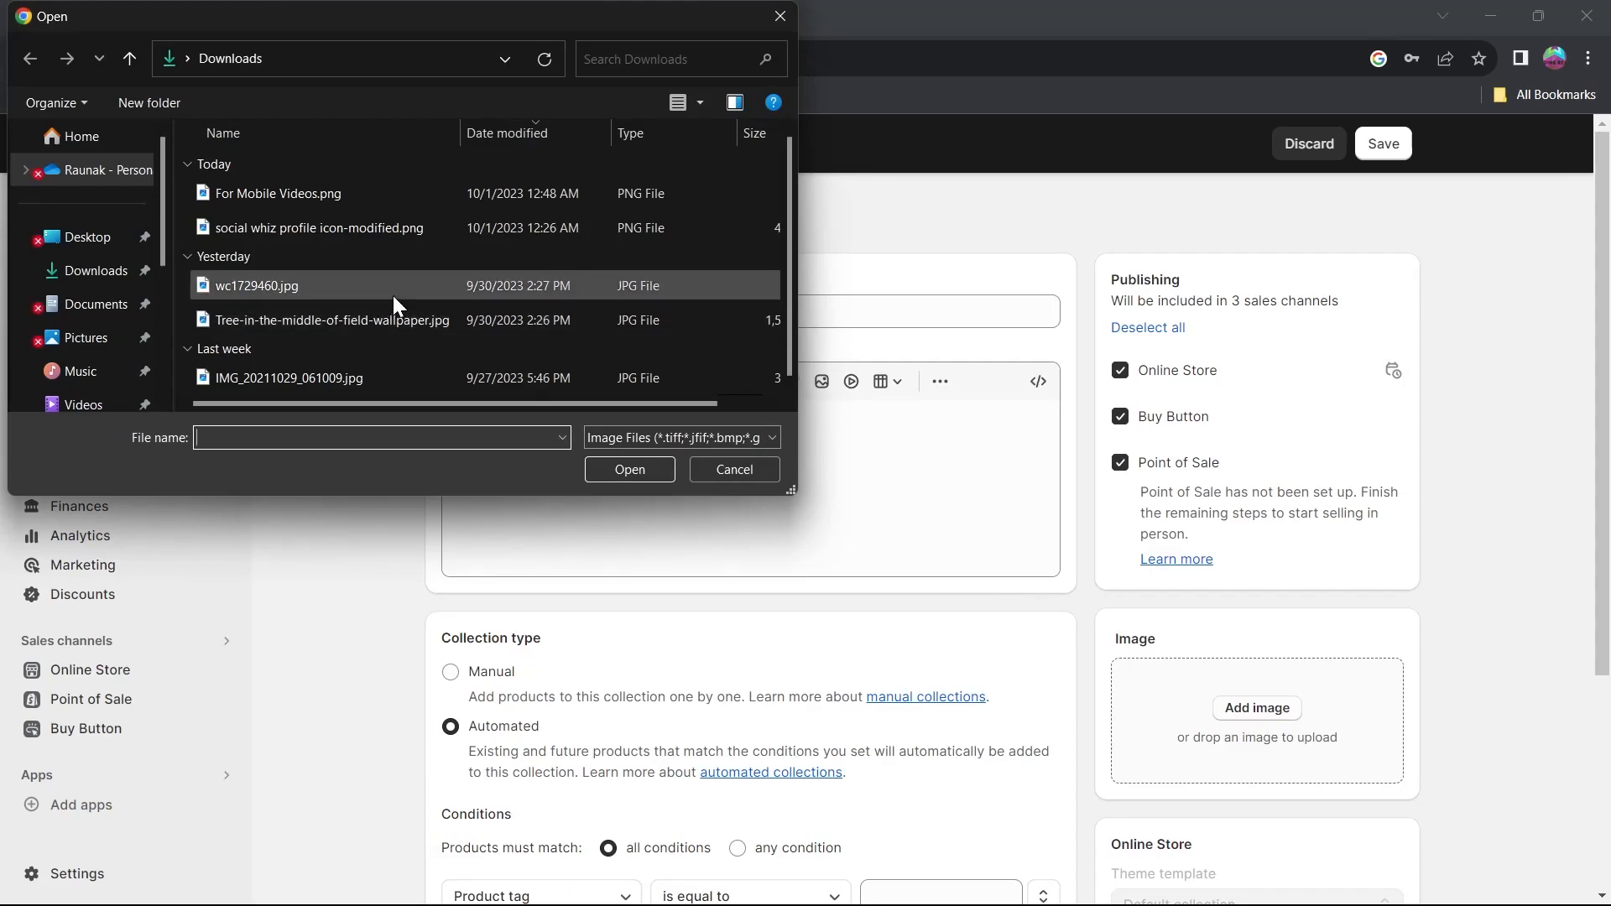
{"action": "left_click", "coordinate": [329, 288]}
{"action": "double_click", "coordinate": [329, 289]}
{"action": "scroll", "coordinate": [1255, 750], "scroll_direction": "down", "scroll_amount": 4}
{"action": "scroll", "coordinate": [1255, 750], "scroll_direction": "up", "scroll_amount": 4}
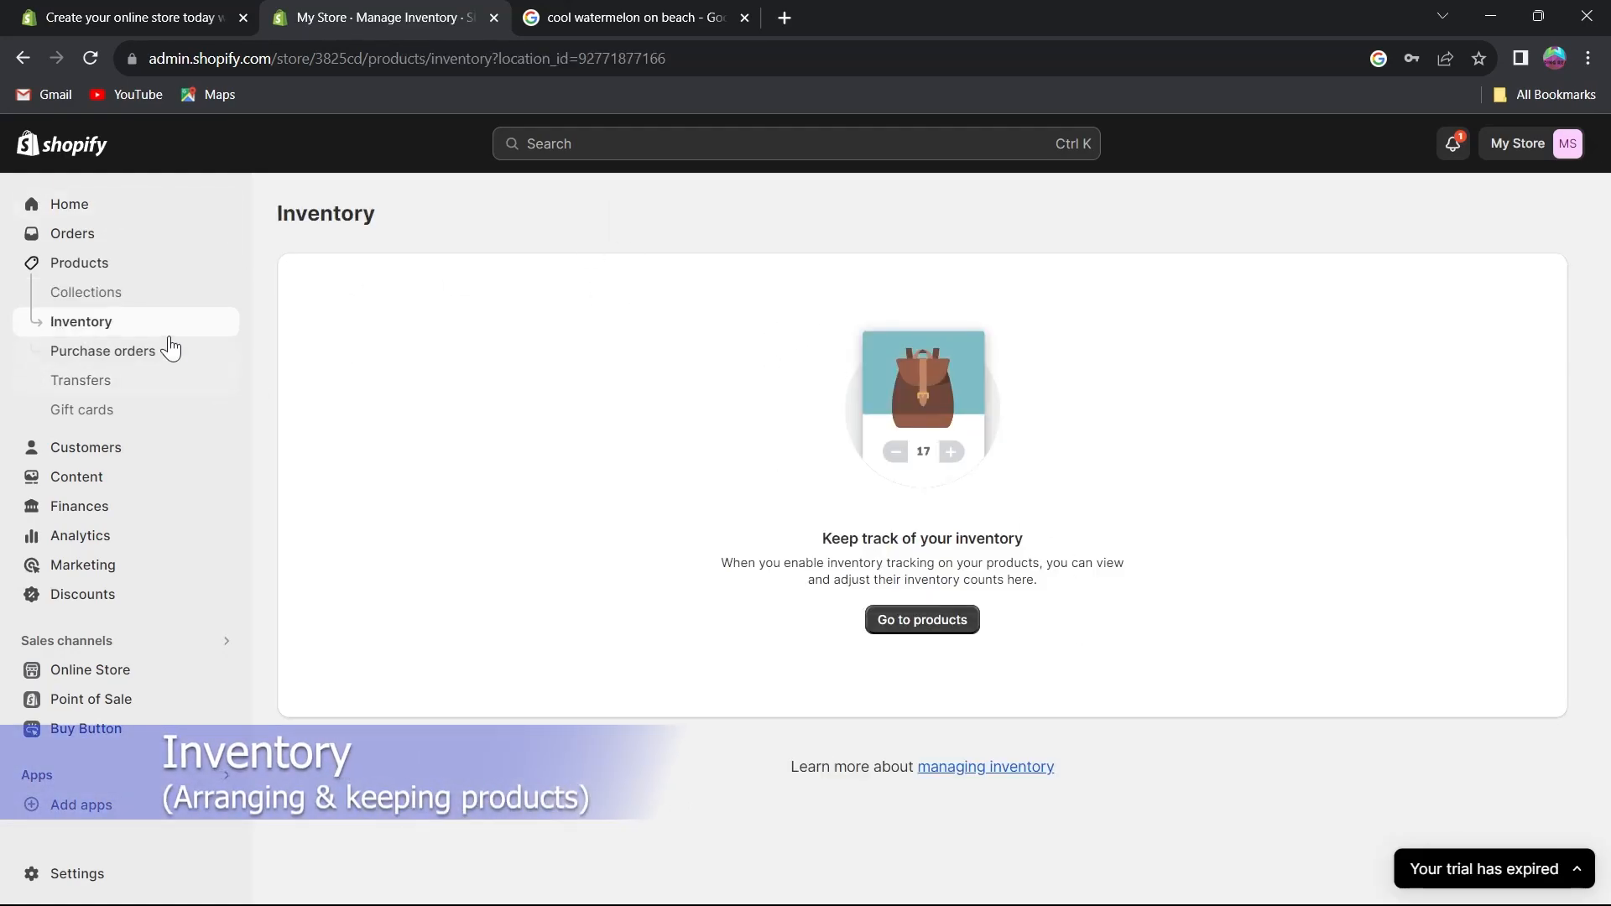
Go to the products list, then open the Purchase orders page.
{"action": "left_click", "coordinate": [936, 620]}
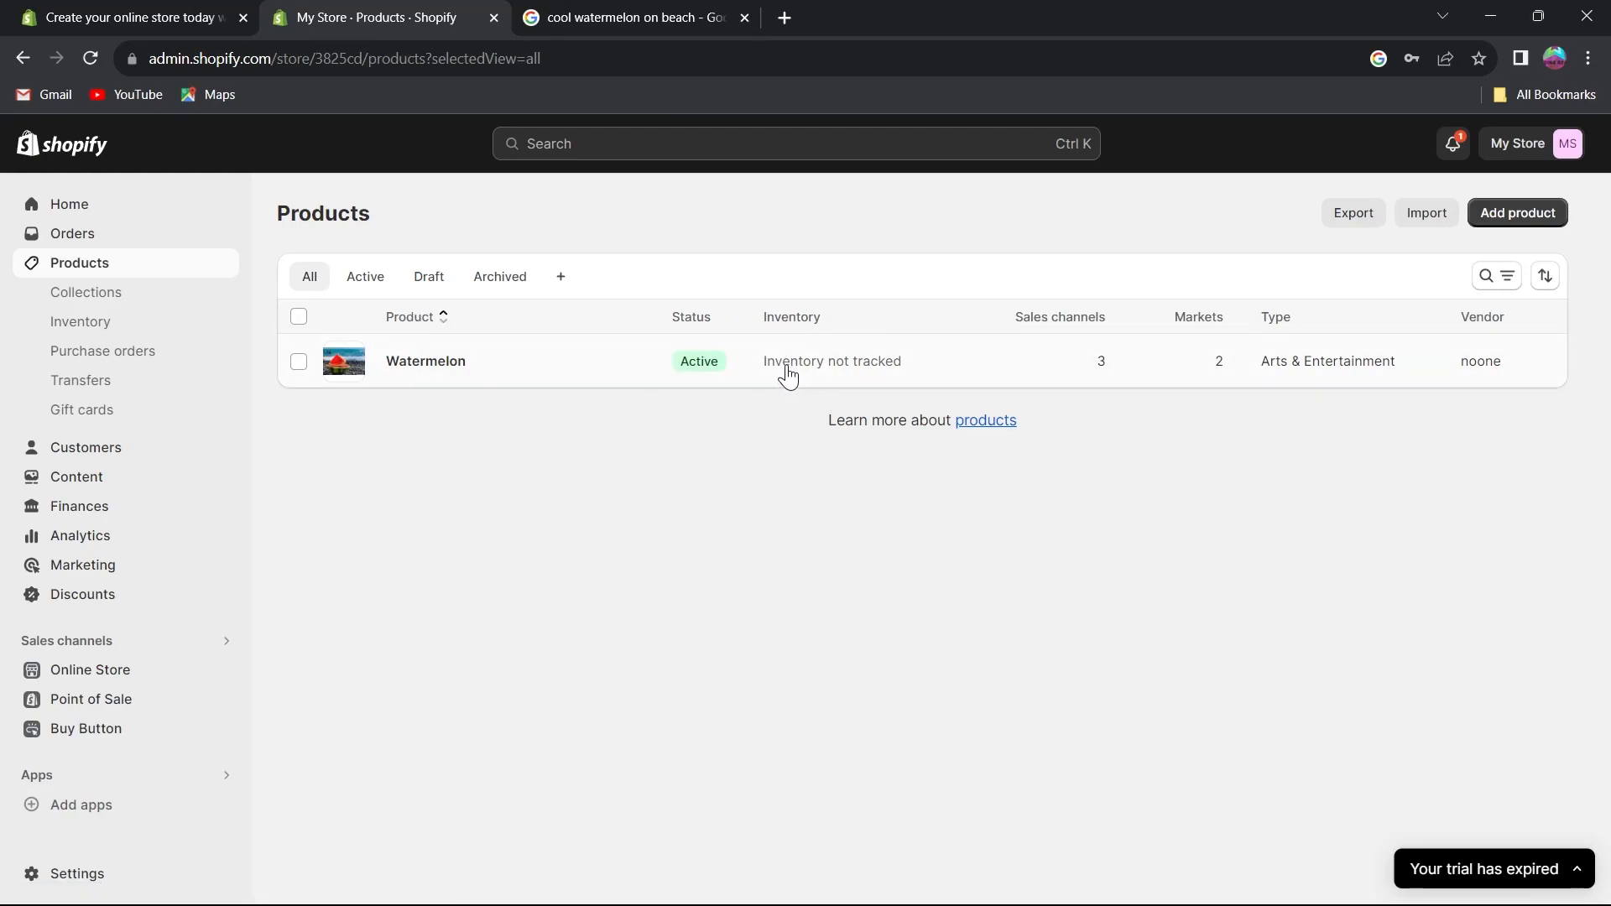
{"action": "left_click", "coordinate": [101, 365]}
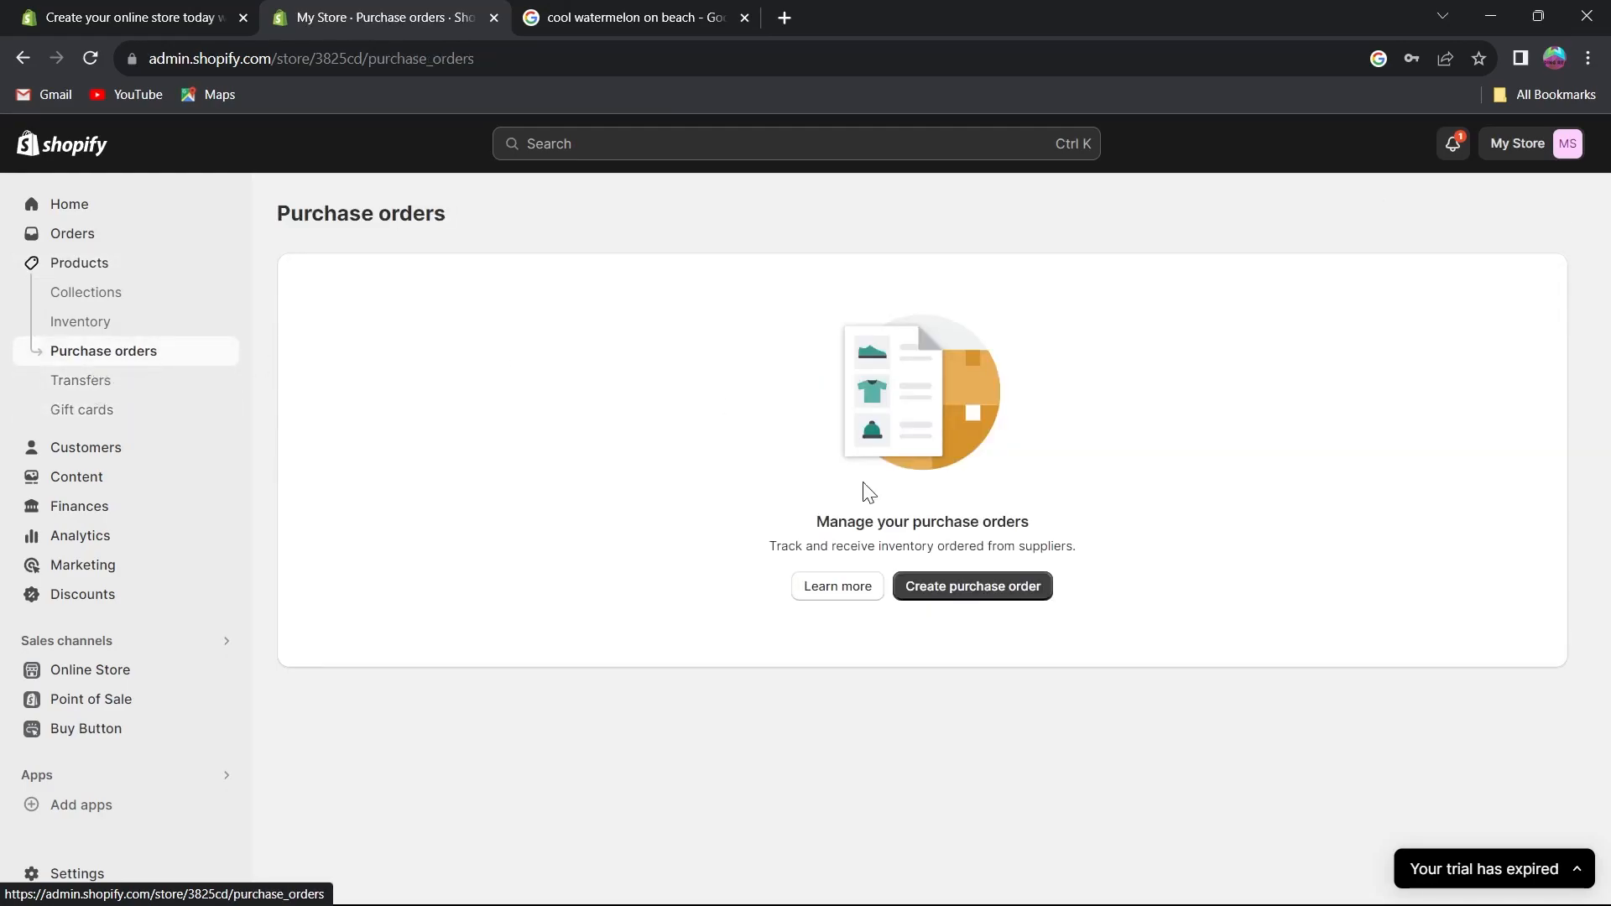
{"action": "left_click_drag", "start_coordinate": [766, 549], "coordinate": [1081, 545]}
Start a new purchase order and open the supplier creation form, then close it without saving.
{"action": "left_click", "coordinate": [1008, 592]}
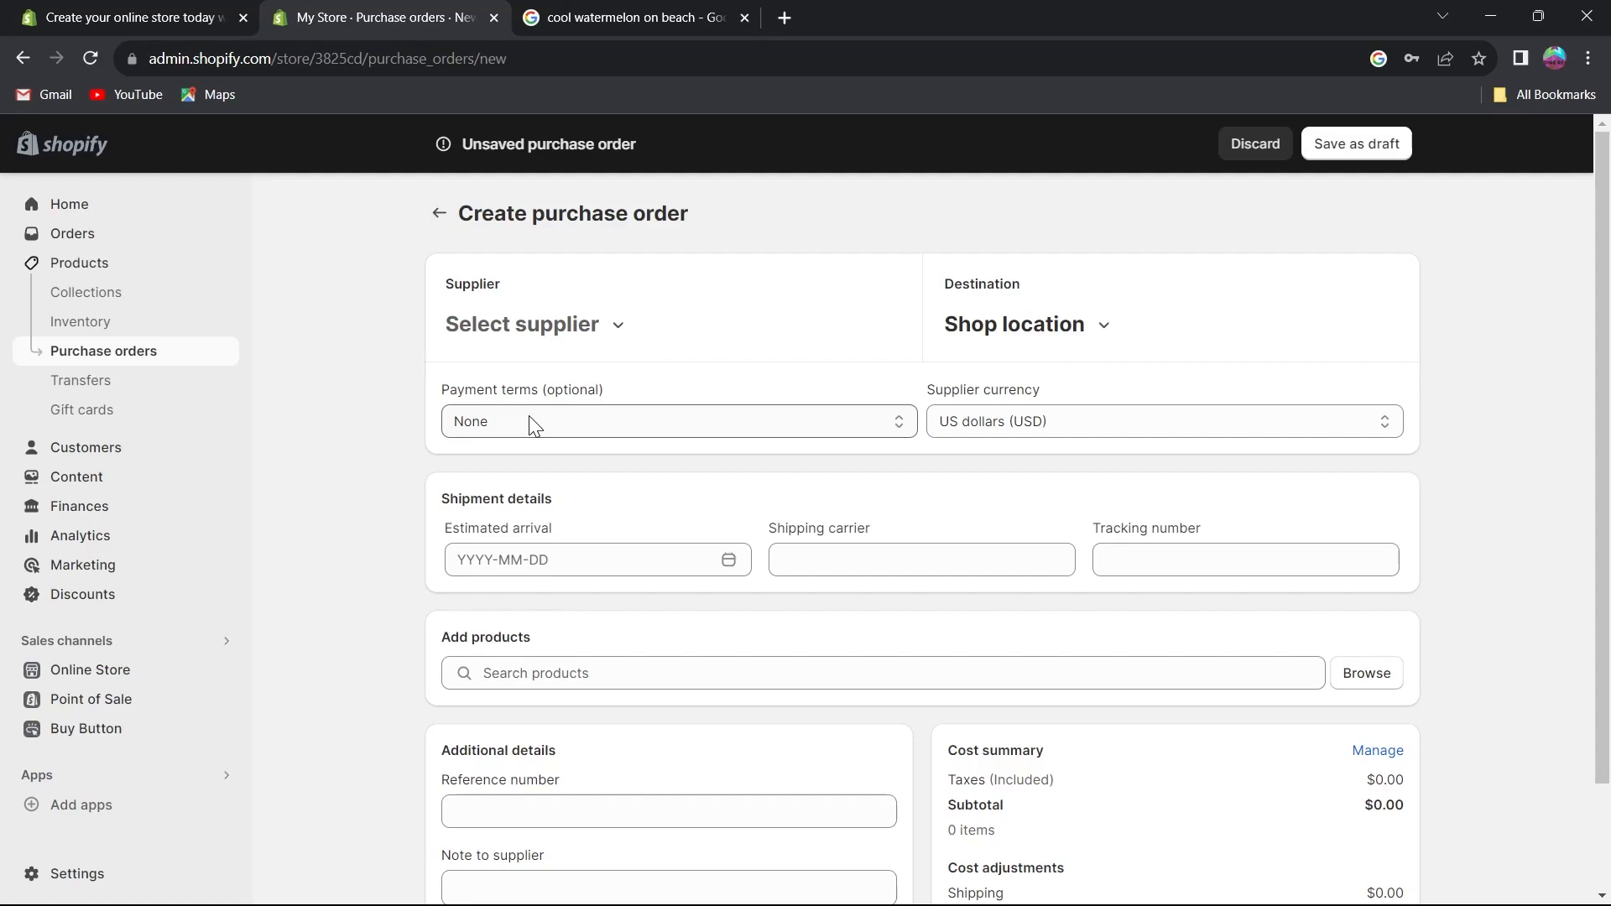
{"action": "left_click", "coordinate": [522, 327]}
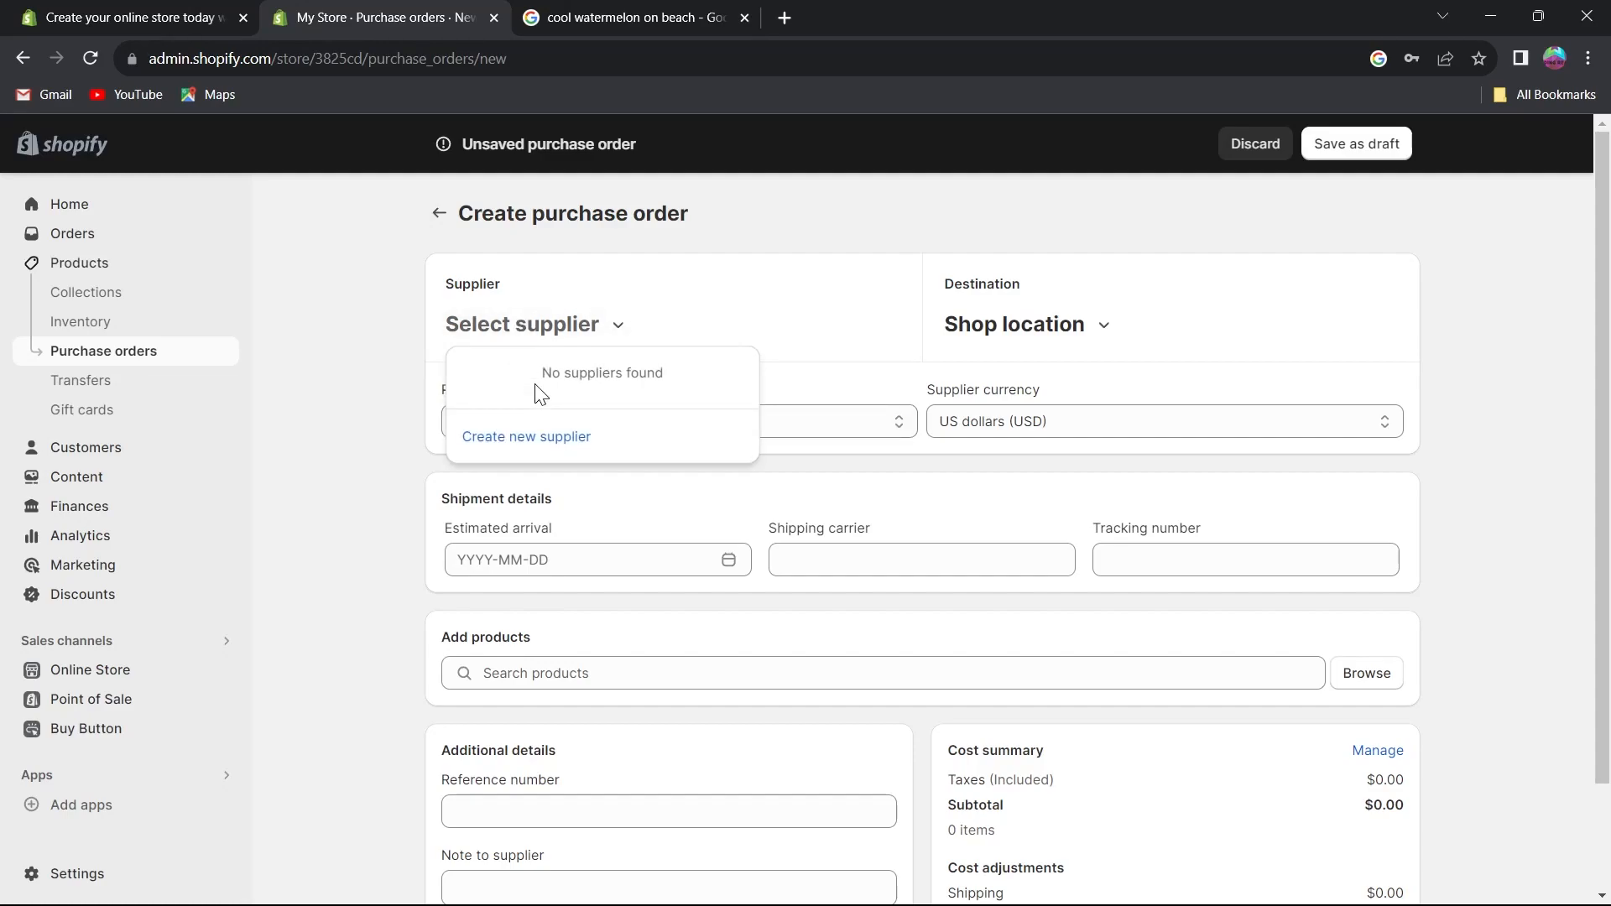
{"action": "left_click", "coordinate": [545, 434]}
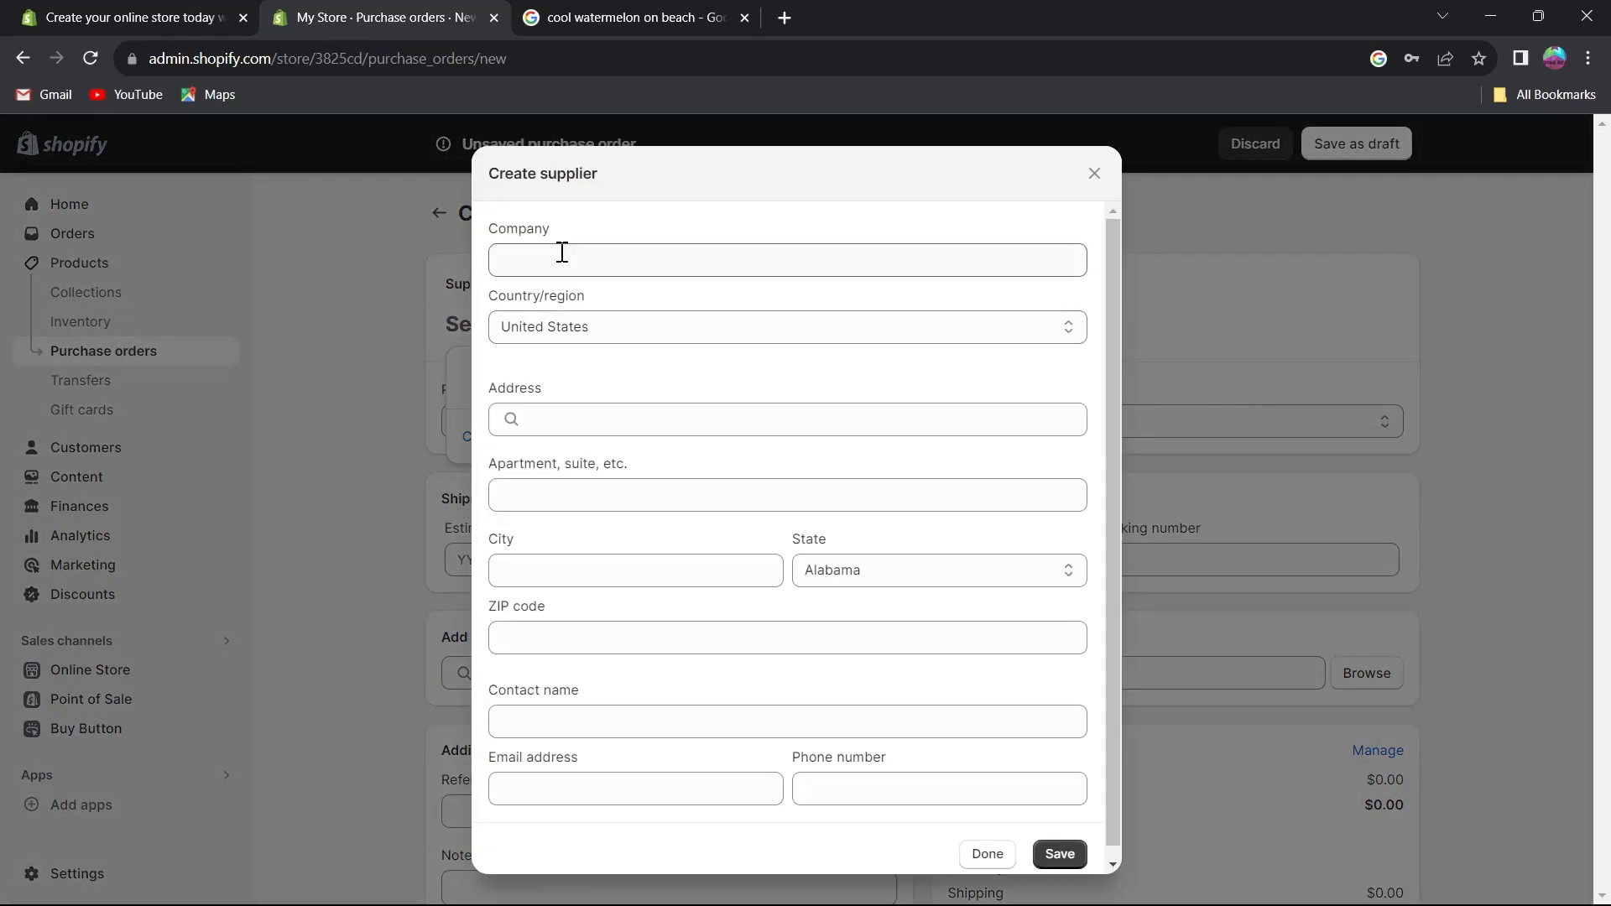
{"action": "left_click", "coordinate": [558, 327]}
{"action": "left_click", "coordinate": [551, 335]}
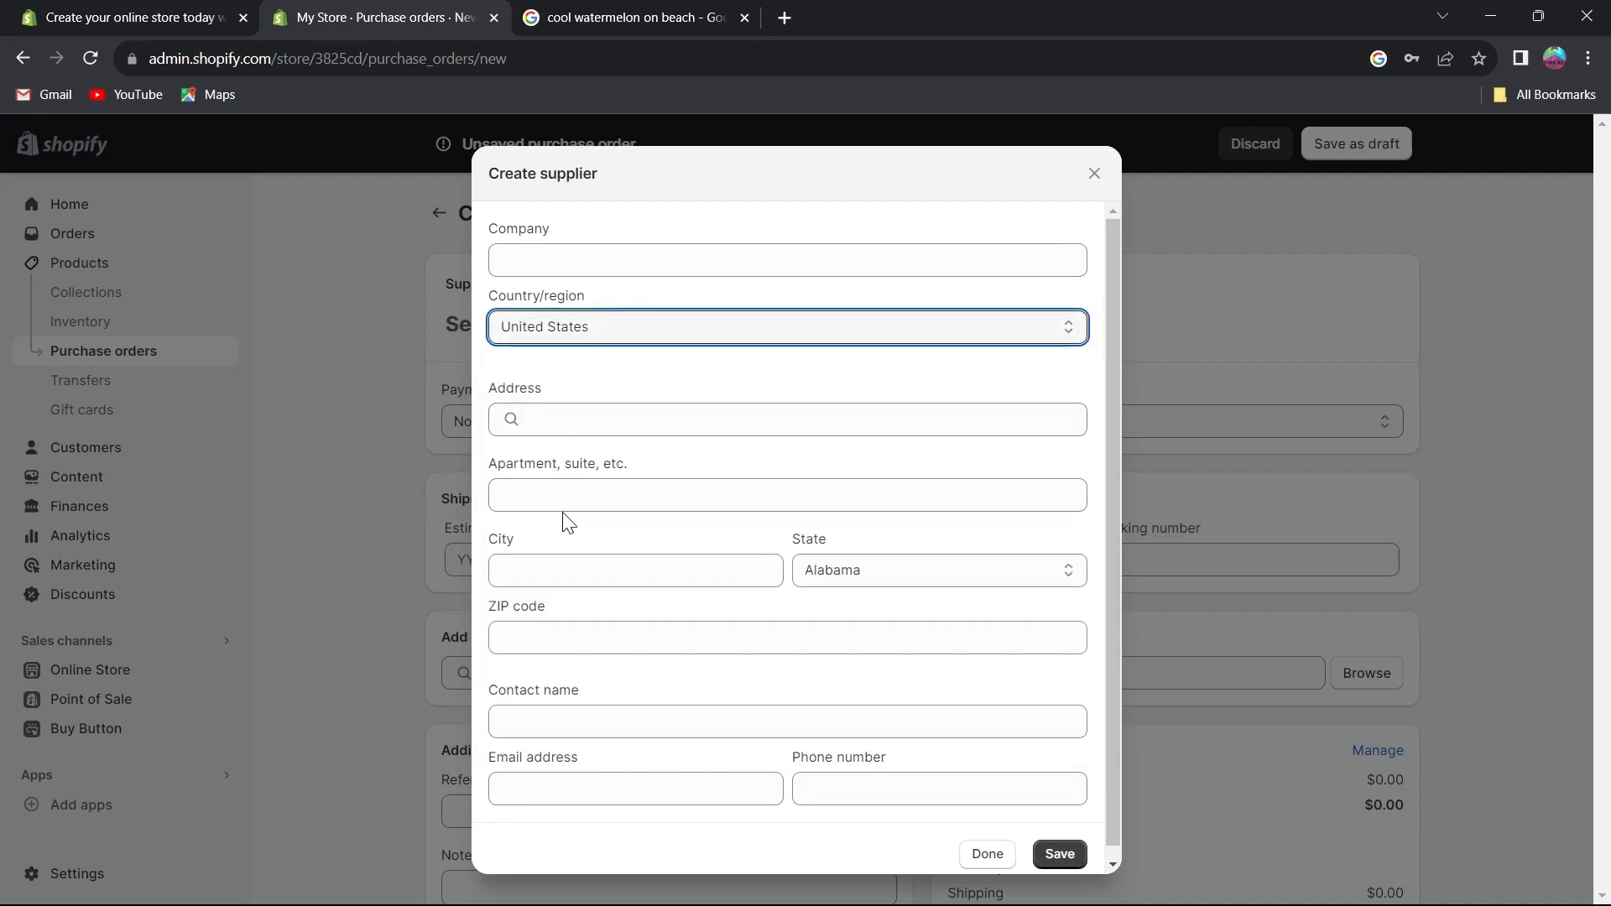
{"action": "scroll", "coordinate": [588, 482], "scroll_direction": "down", "scroll_amount": 1}
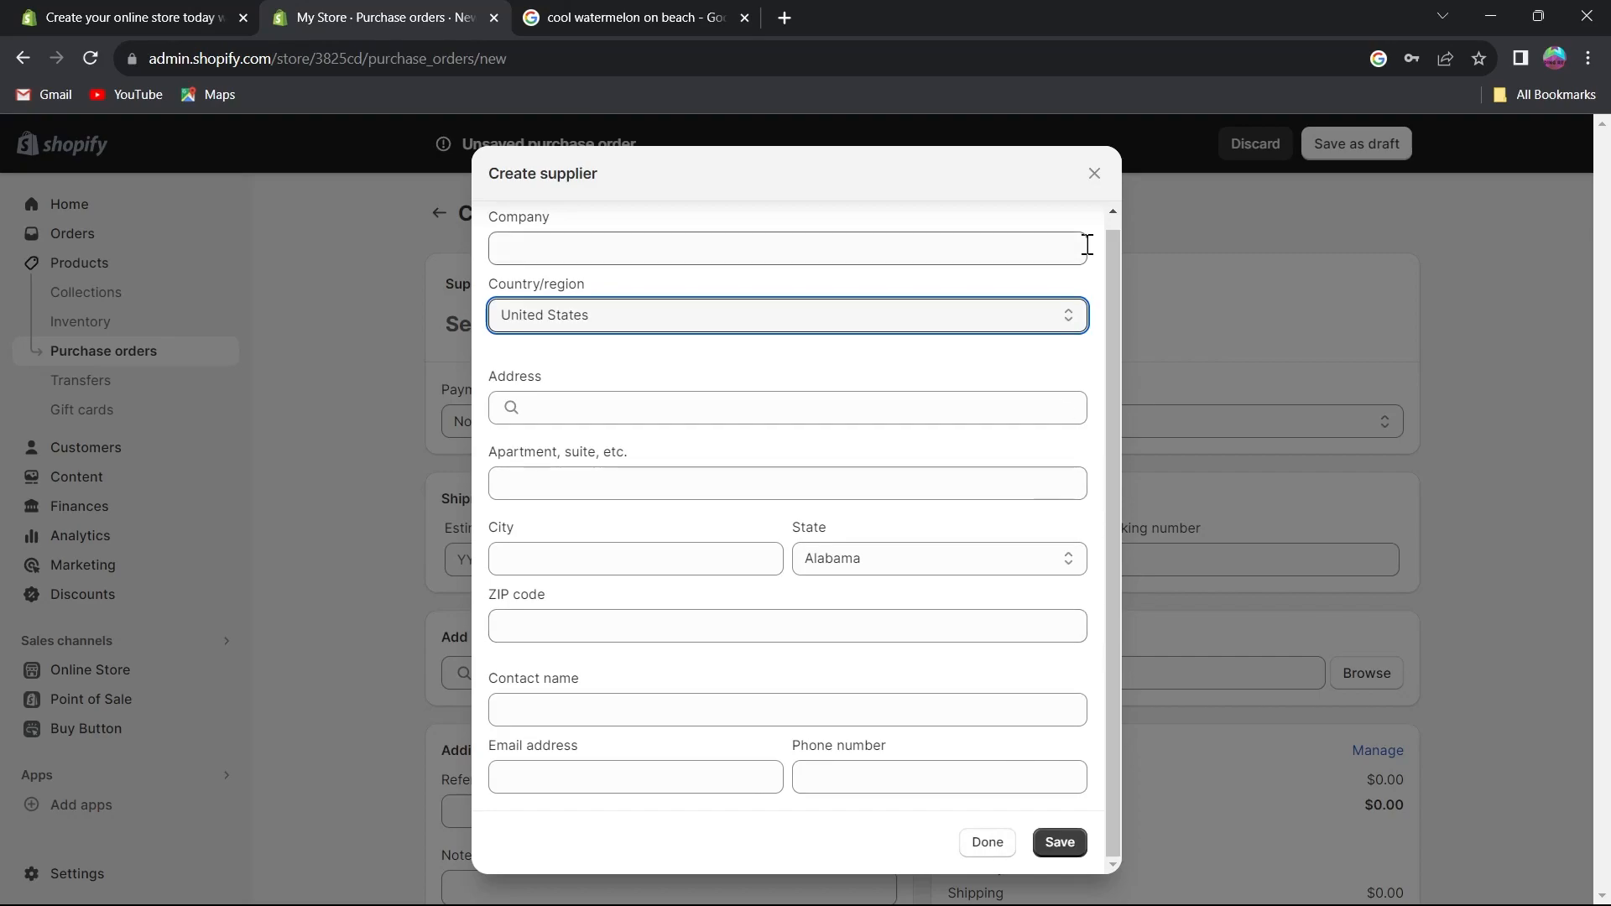
{"action": "left_click", "coordinate": [1094, 173]}
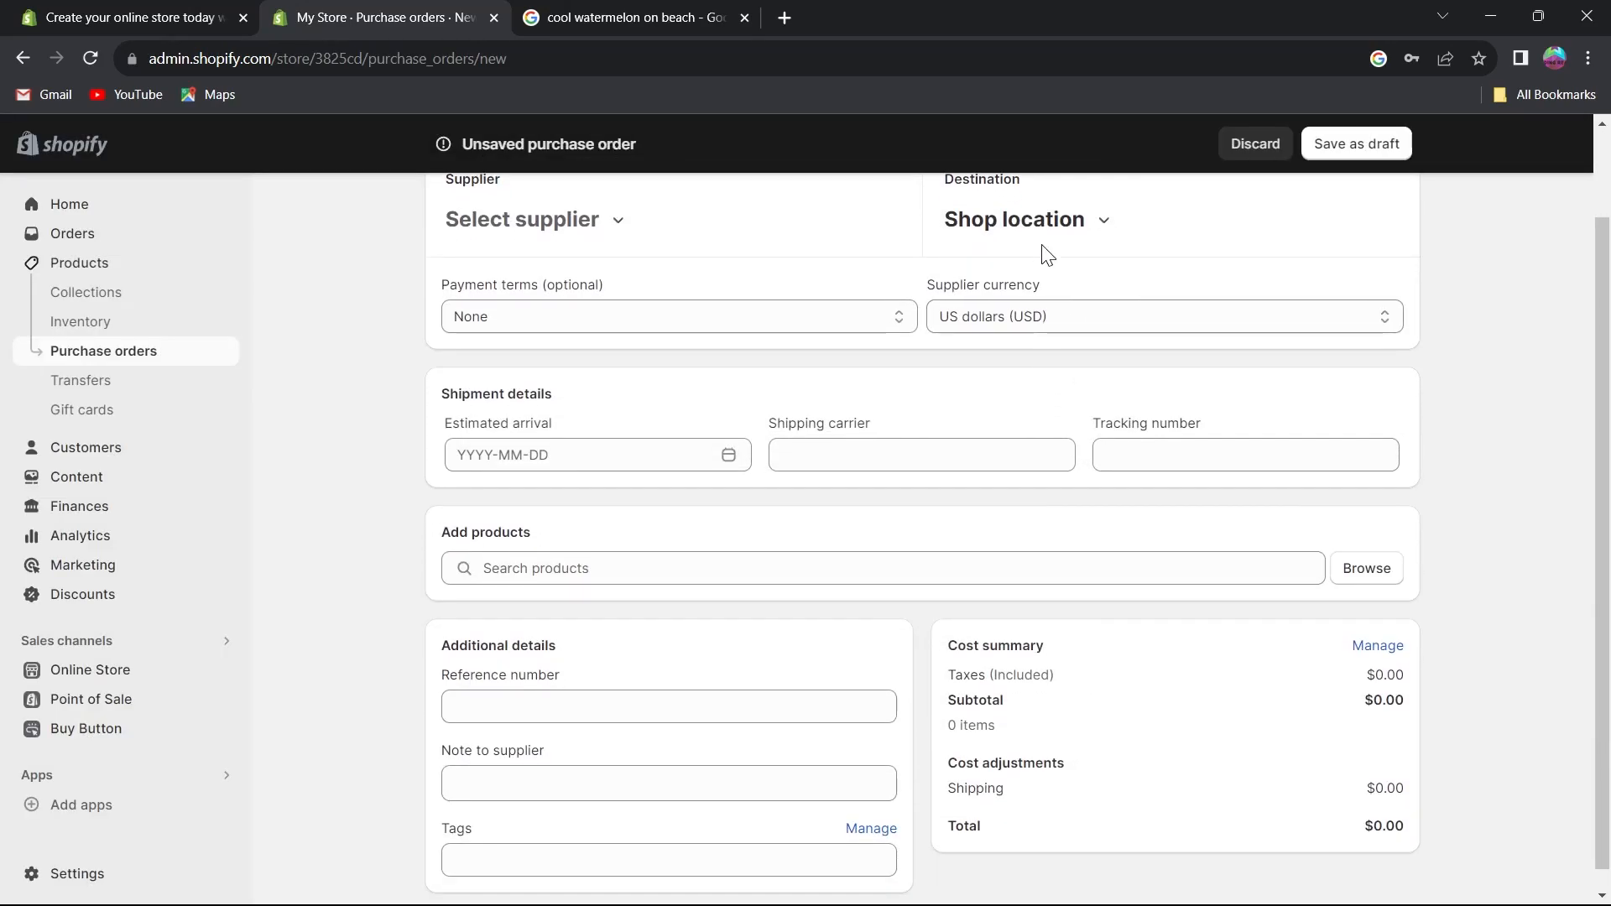
Review the purchase order form, then leave the page discarding the unsaved order.
{"action": "scroll", "coordinate": [1047, 254], "scroll_direction": "up", "scroll_amount": 1}
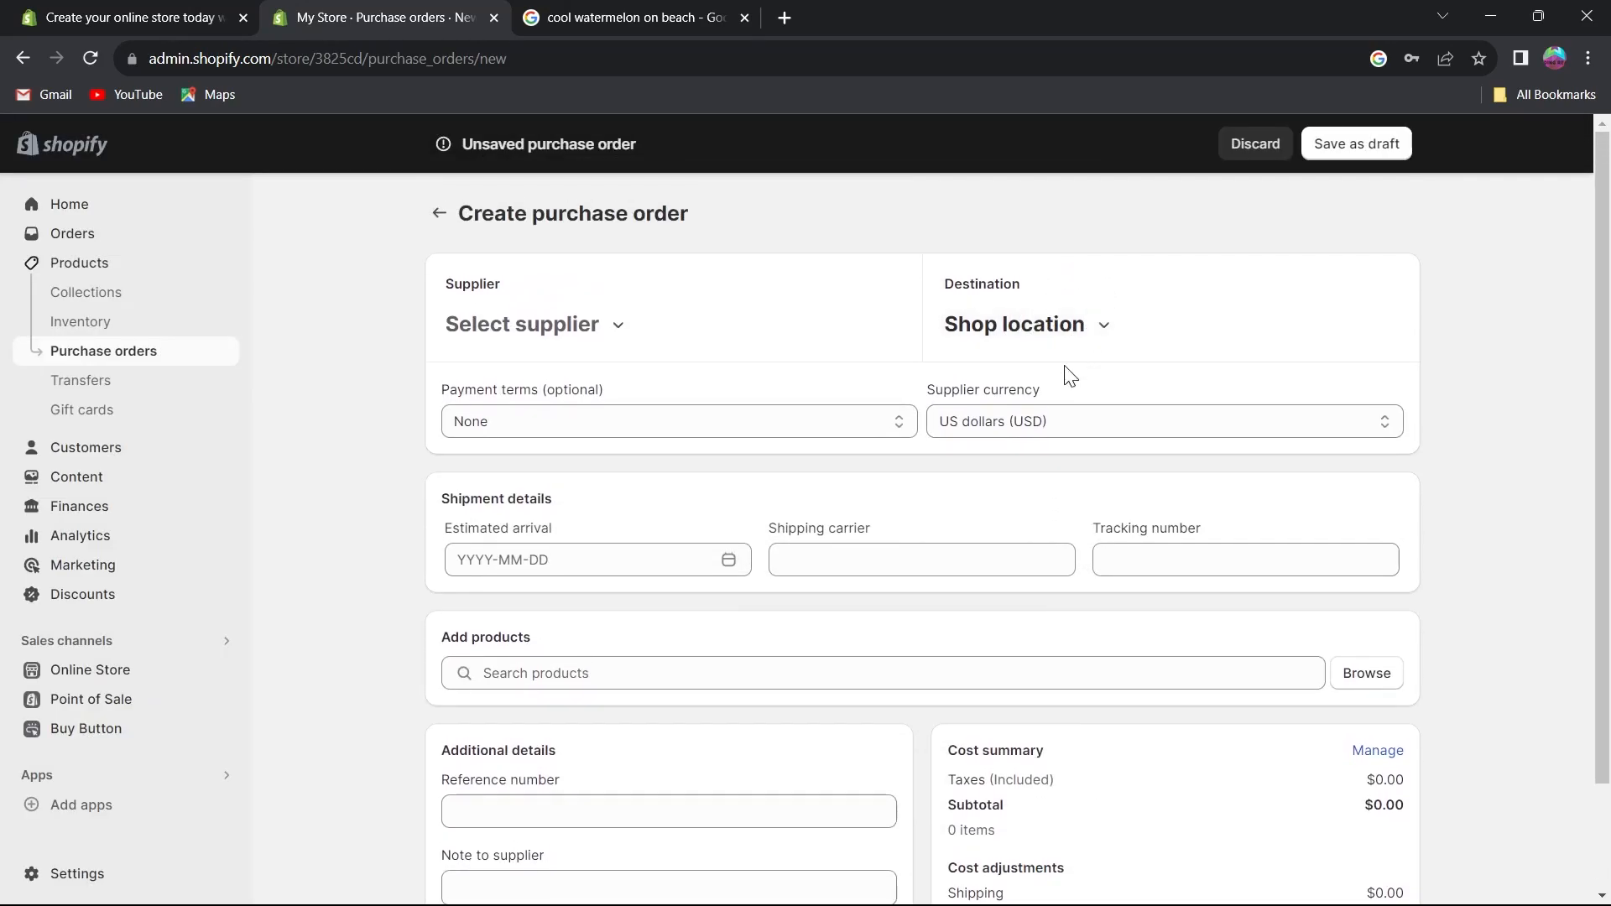
{"action": "scroll", "coordinate": [1104, 414], "scroll_direction": "down", "scroll_amount": 1}
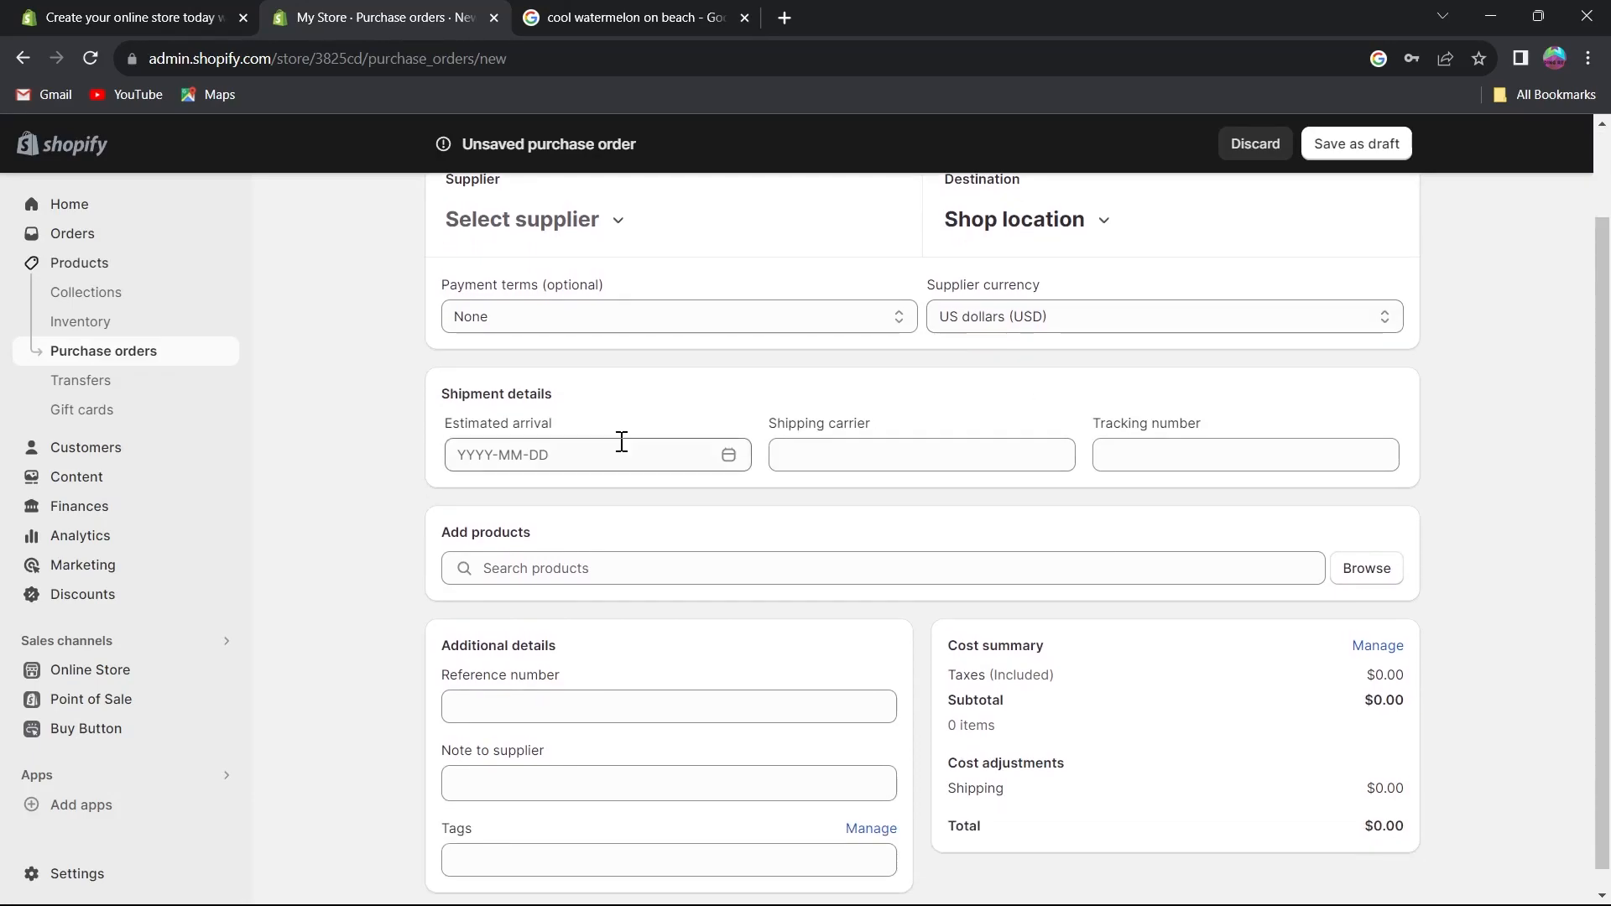
{"action": "scroll", "coordinate": [618, 450], "scroll_direction": "down", "scroll_amount": 1}
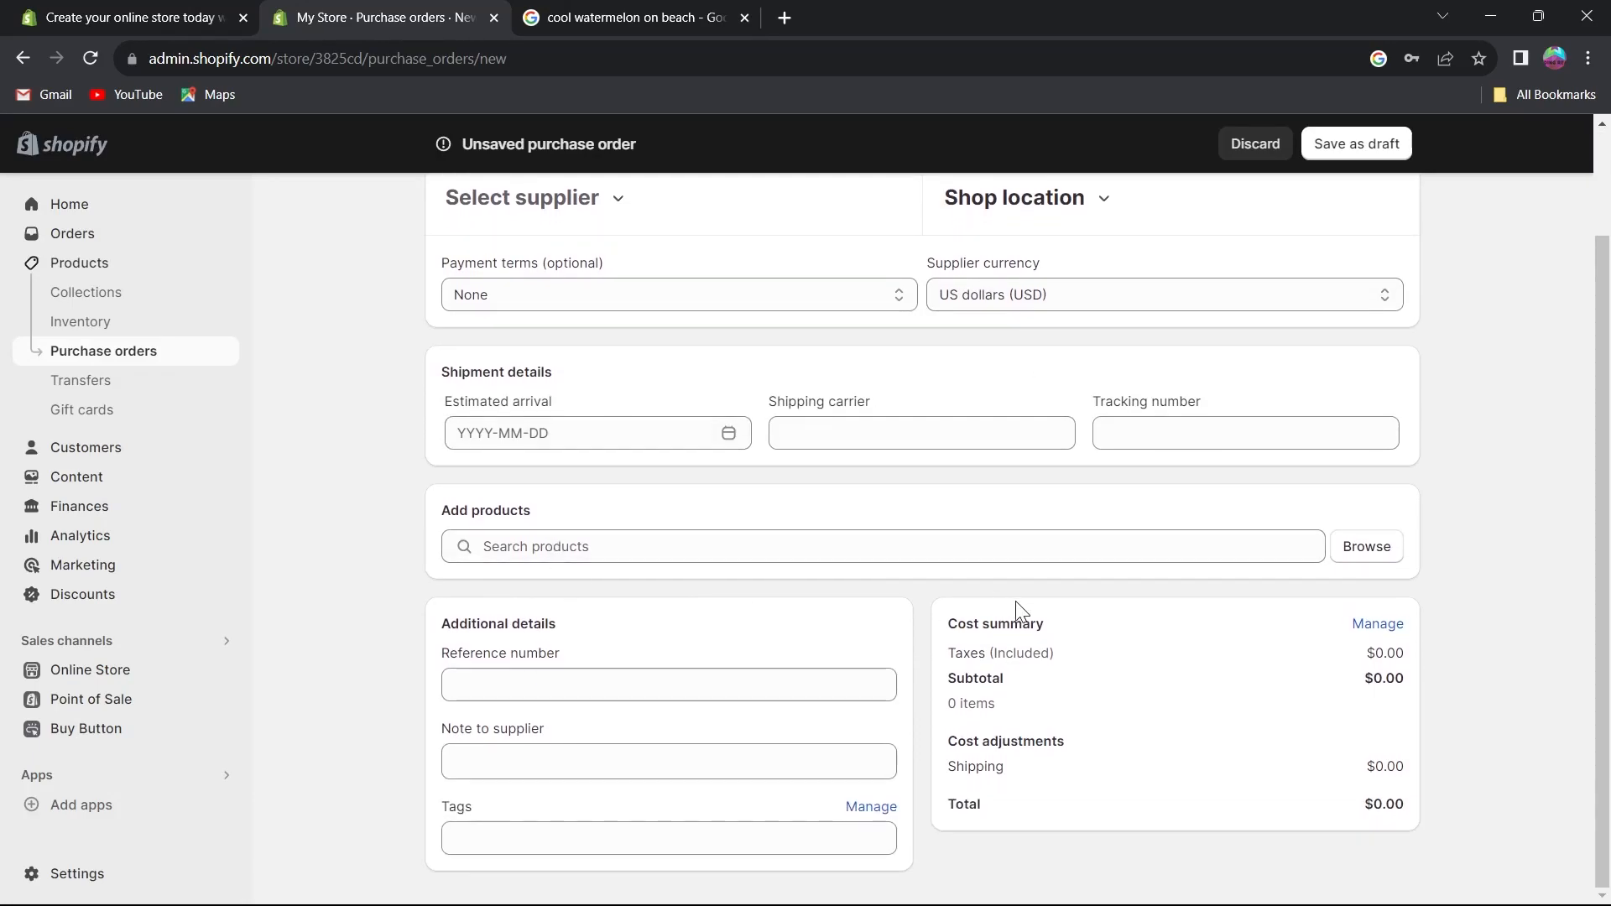
{"action": "scroll", "coordinate": [1428, 350], "scroll_direction": "up", "scroll_amount": 1}
{"action": "scroll", "coordinate": [1432, 361], "scroll_direction": "down", "scroll_amount": 1}
{"action": "scroll", "coordinate": [478, 262], "scroll_direction": "up", "scroll_amount": 1}
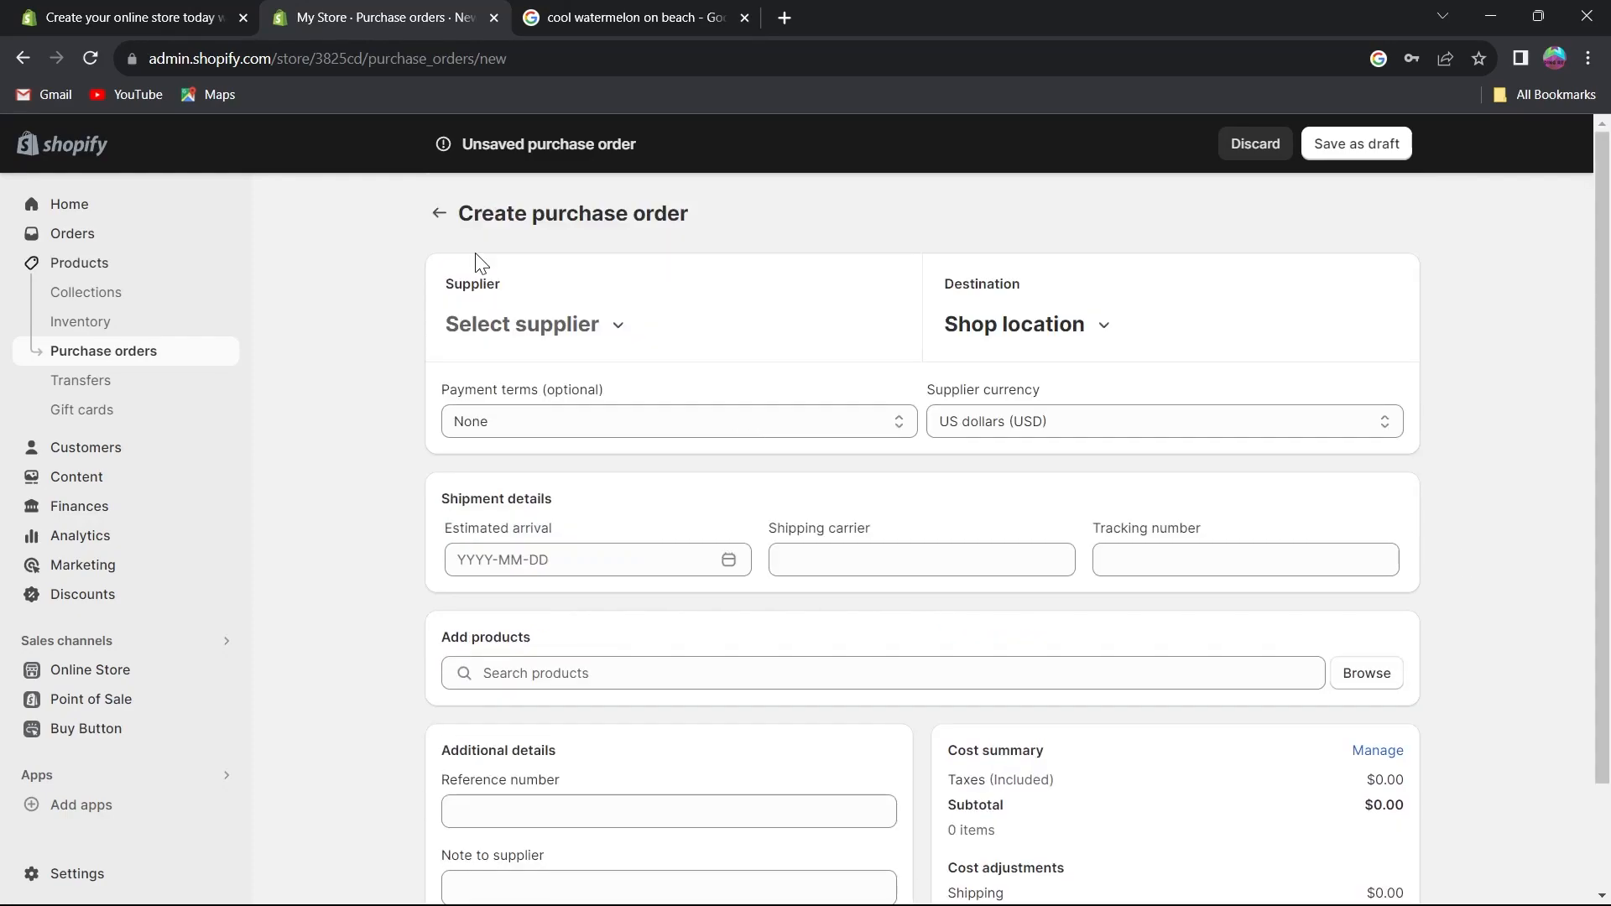
{"action": "left_click", "coordinate": [439, 213]}
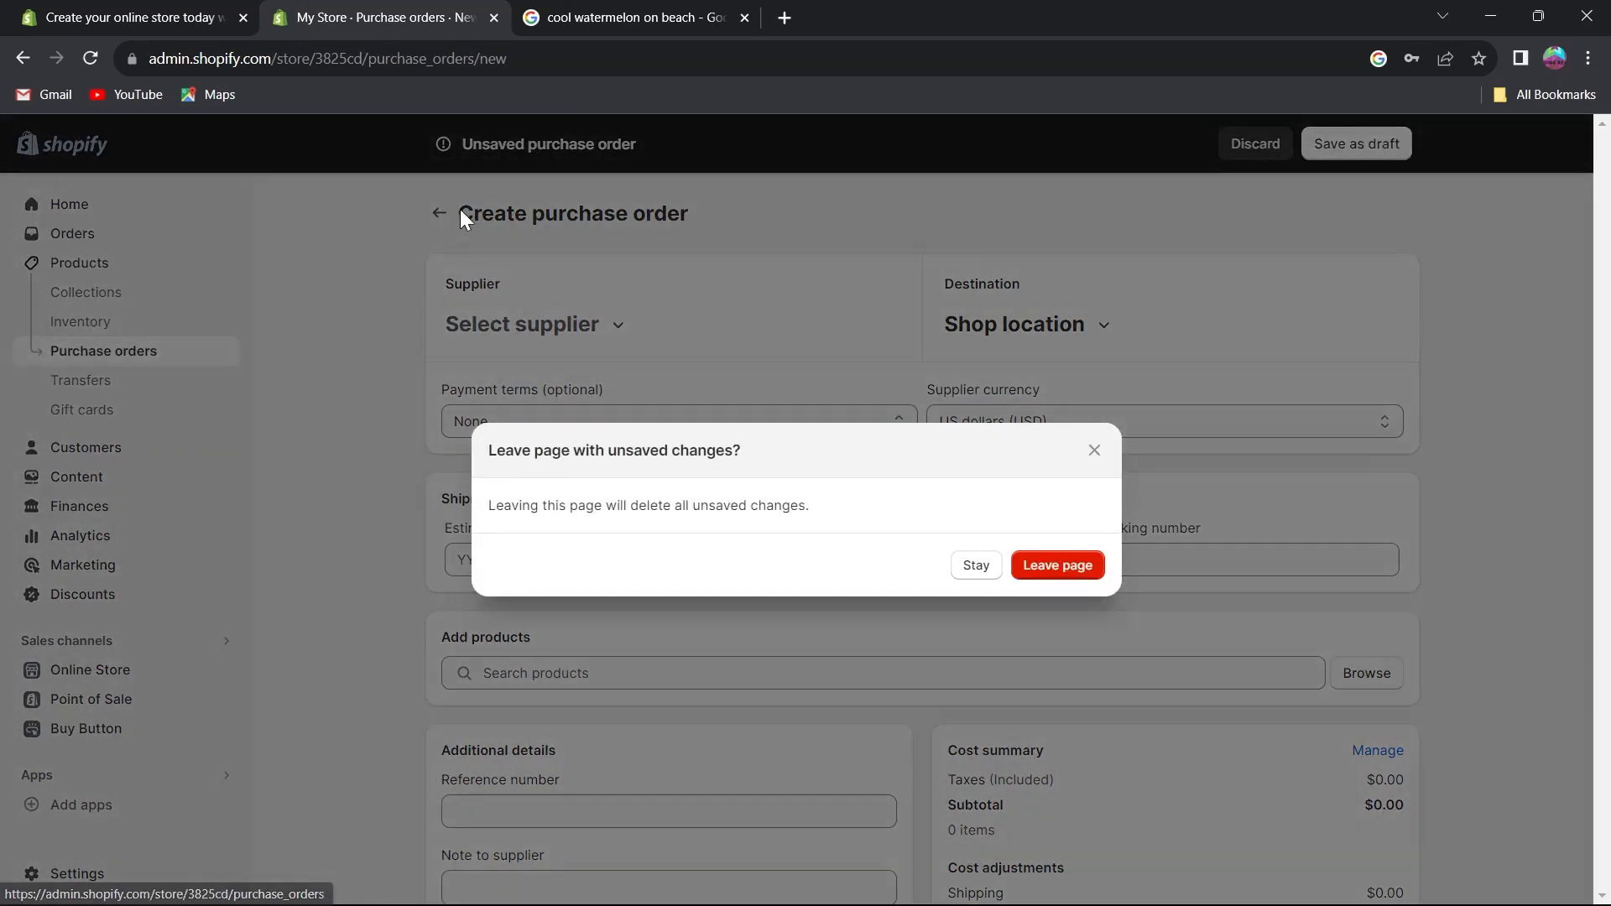
{"action": "left_click", "coordinate": [1049, 568]}
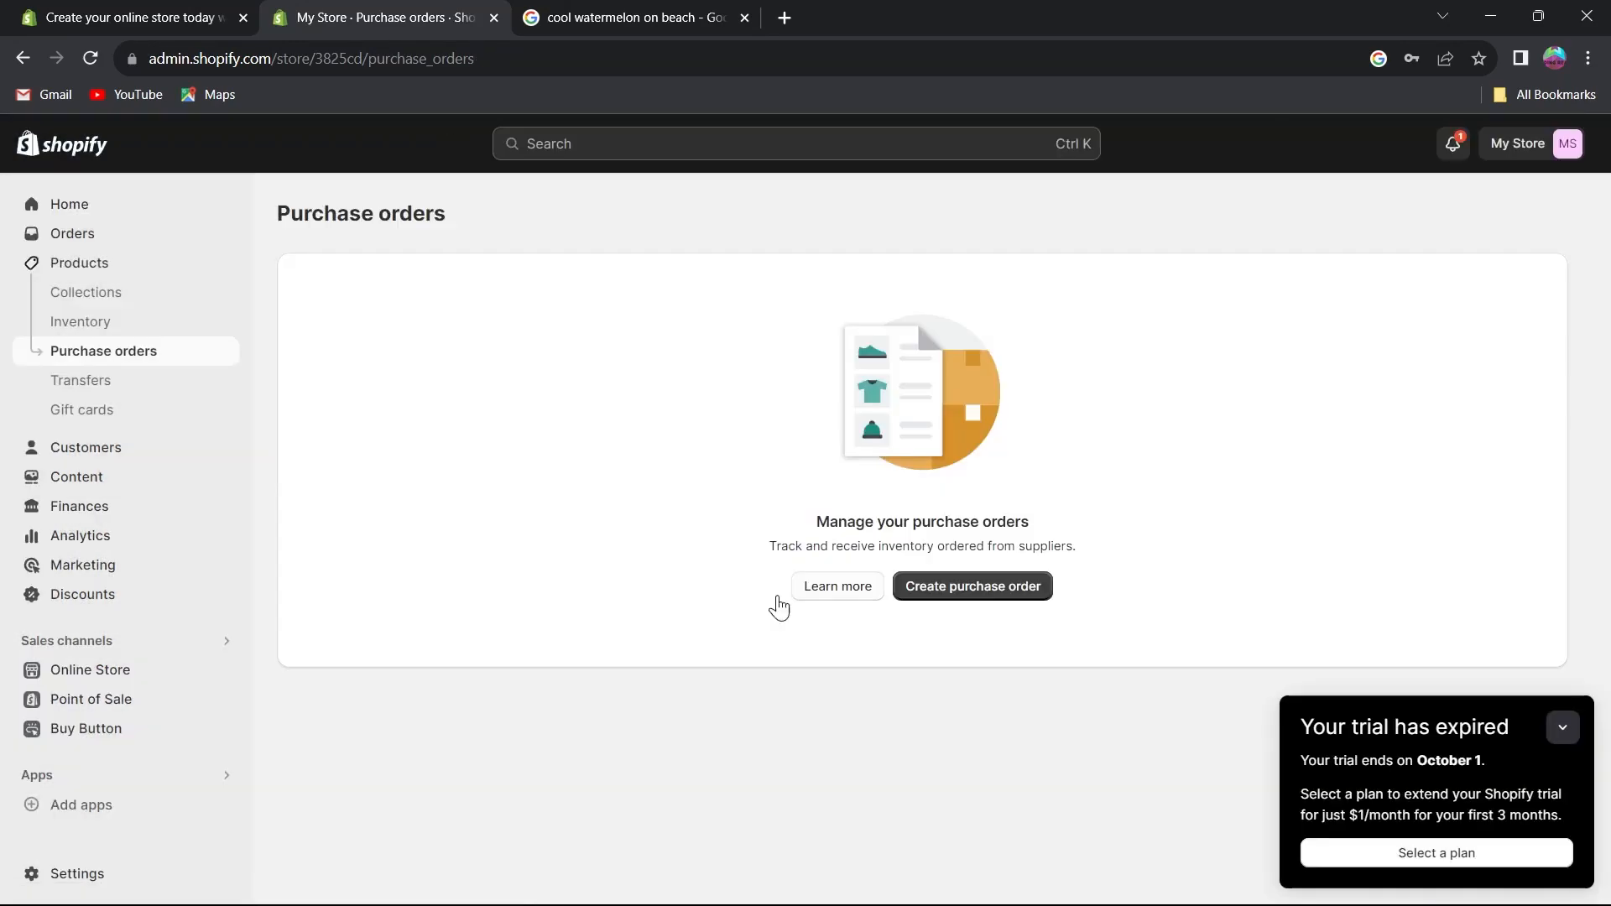
Browse the Transfers and Gift cards pages.
{"action": "left_click", "coordinate": [99, 391]}
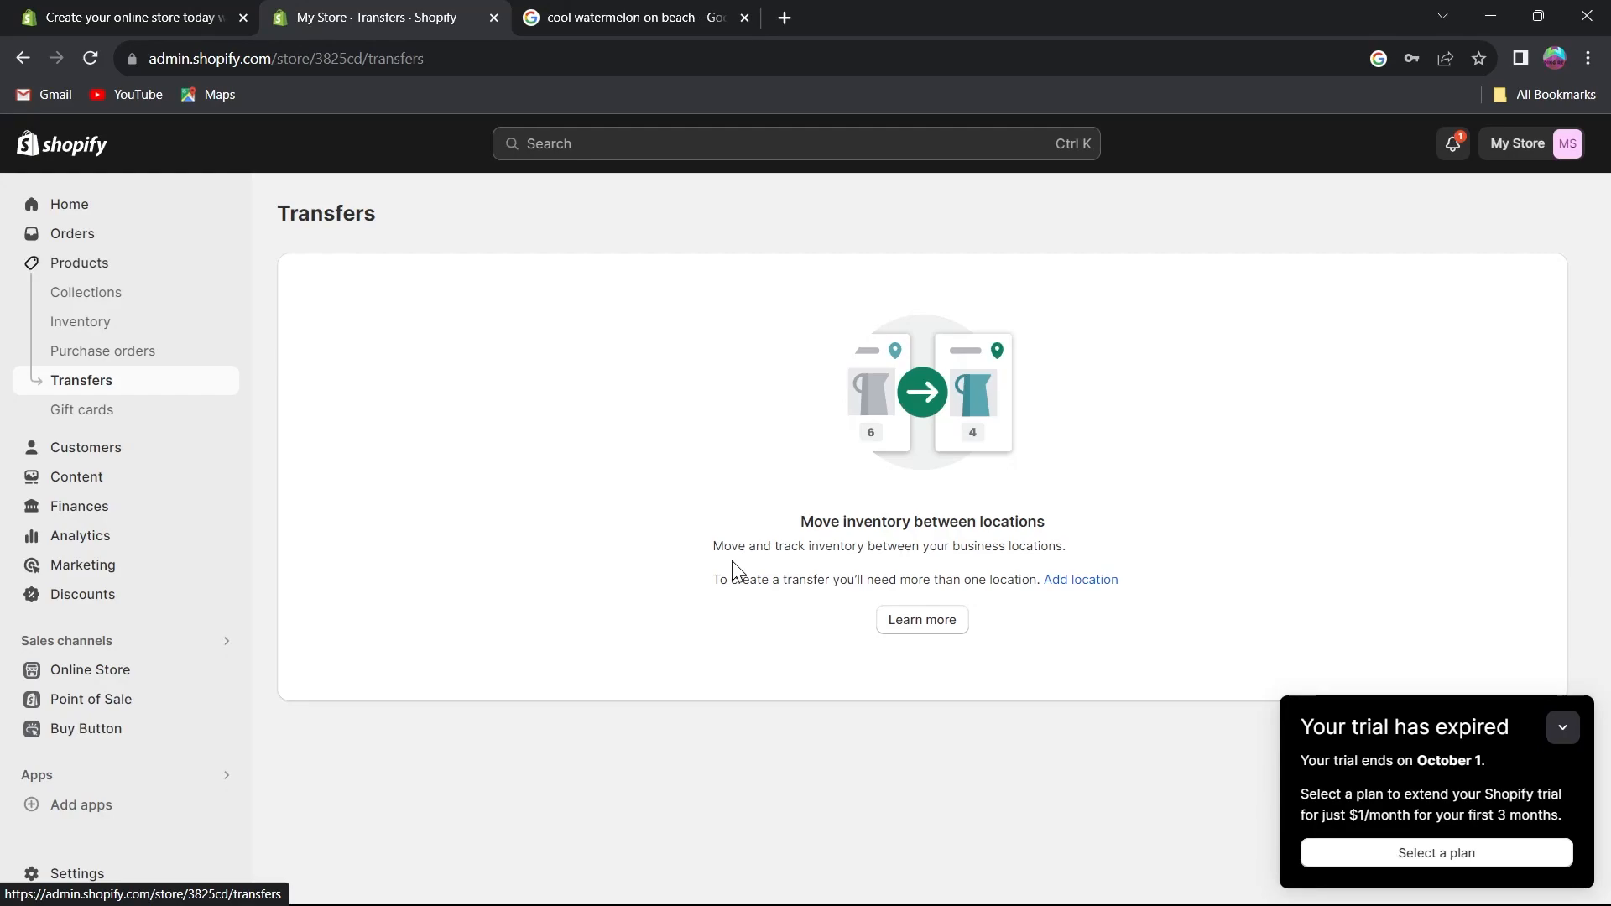
{"action": "left_click", "coordinate": [81, 419]}
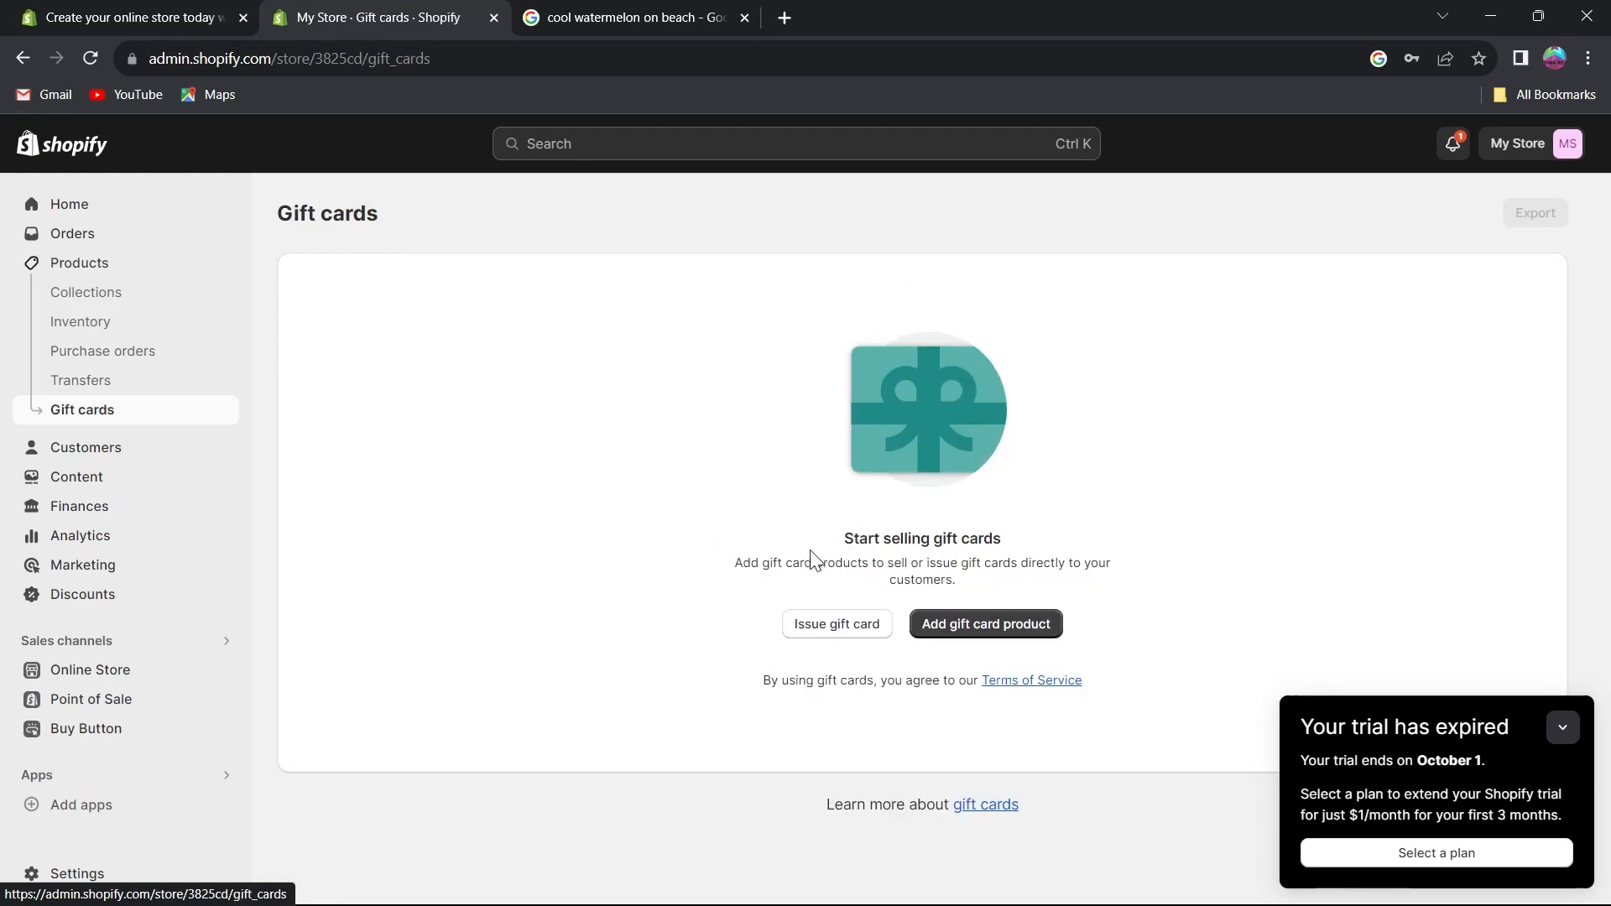
{"action": "left_click_drag", "start_coordinate": [842, 538], "coordinate": [1059, 550]}
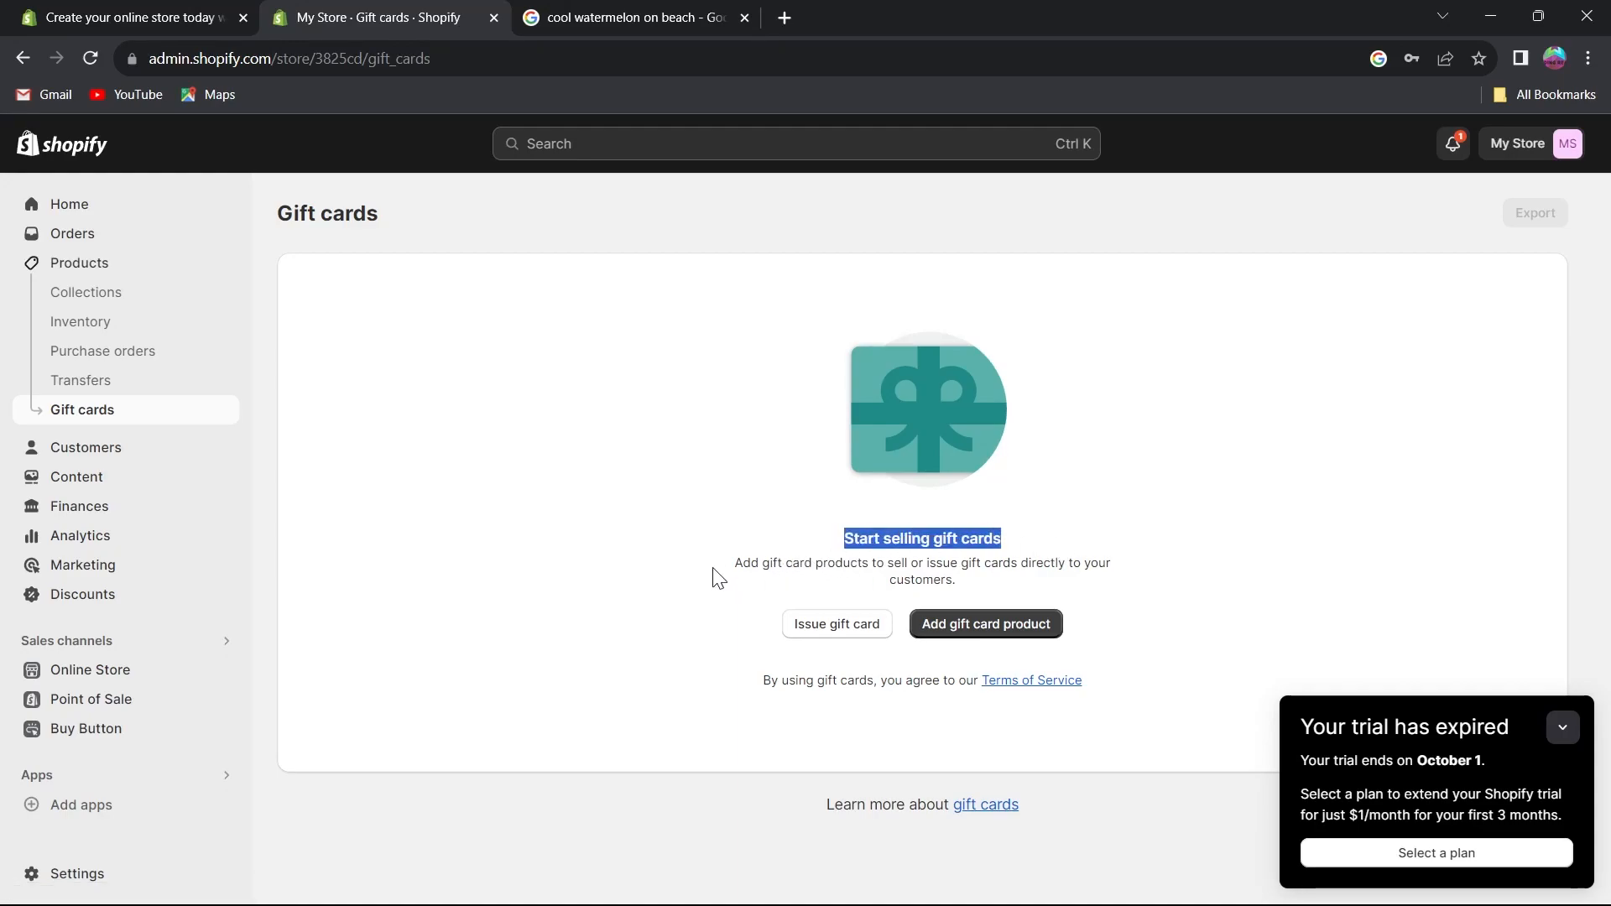
{"action": "left_click_drag", "start_coordinate": [719, 565], "coordinate": [1025, 589]}
{"action": "left_click", "coordinate": [690, 583]}
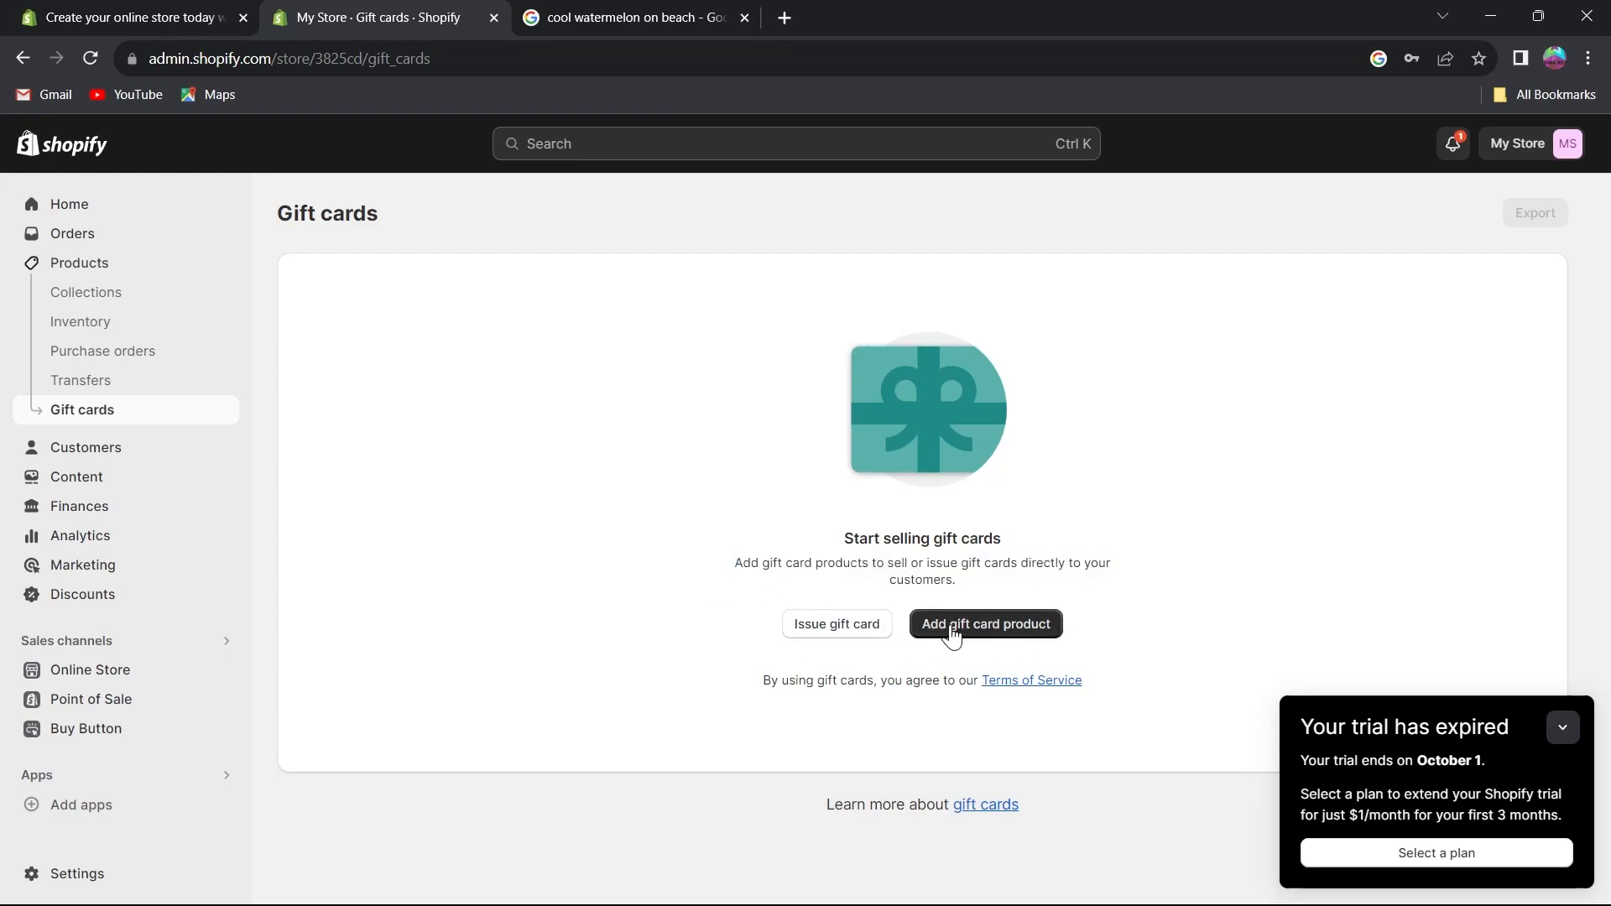
Issue and activate a $10.00 gift card with no expiration date.
{"action": "left_click", "coordinate": [830, 625]}
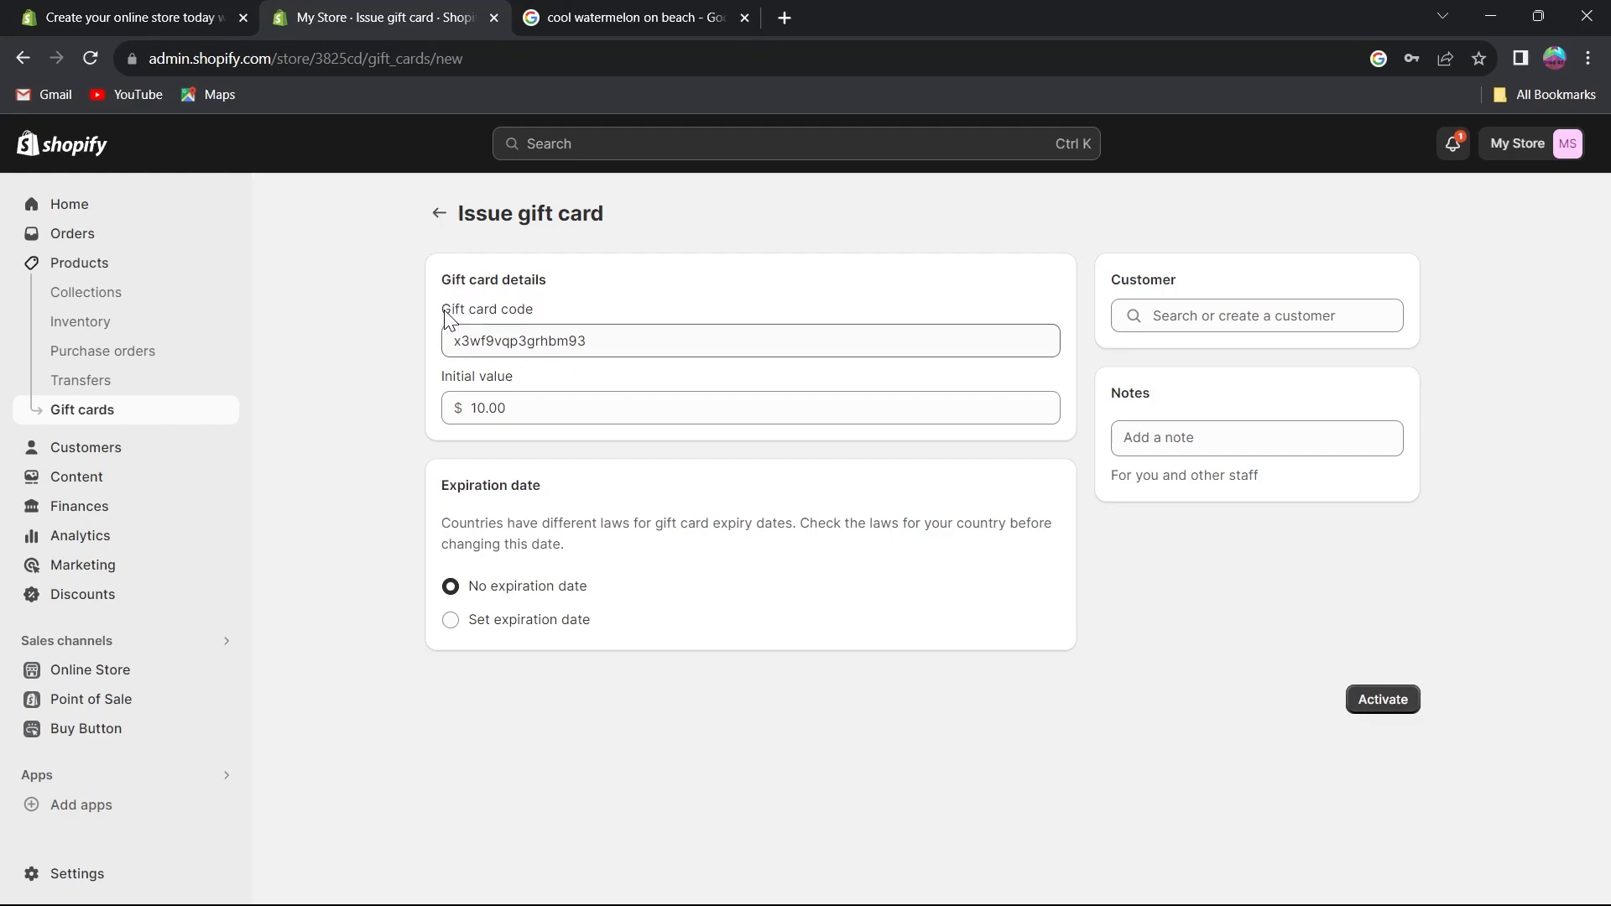
{"action": "left_click_drag", "start_coordinate": [453, 307], "coordinate": [661, 327]}
{"action": "left_click_drag", "start_coordinate": [1123, 274], "coordinate": [1164, 316]}
{"action": "left_click_drag", "start_coordinate": [1117, 384], "coordinate": [1148, 402]}
{"action": "left_click_drag", "start_coordinate": [440, 370], "coordinate": [585, 396]}
{"action": "left_click_drag", "start_coordinate": [449, 485], "coordinate": [581, 496]}
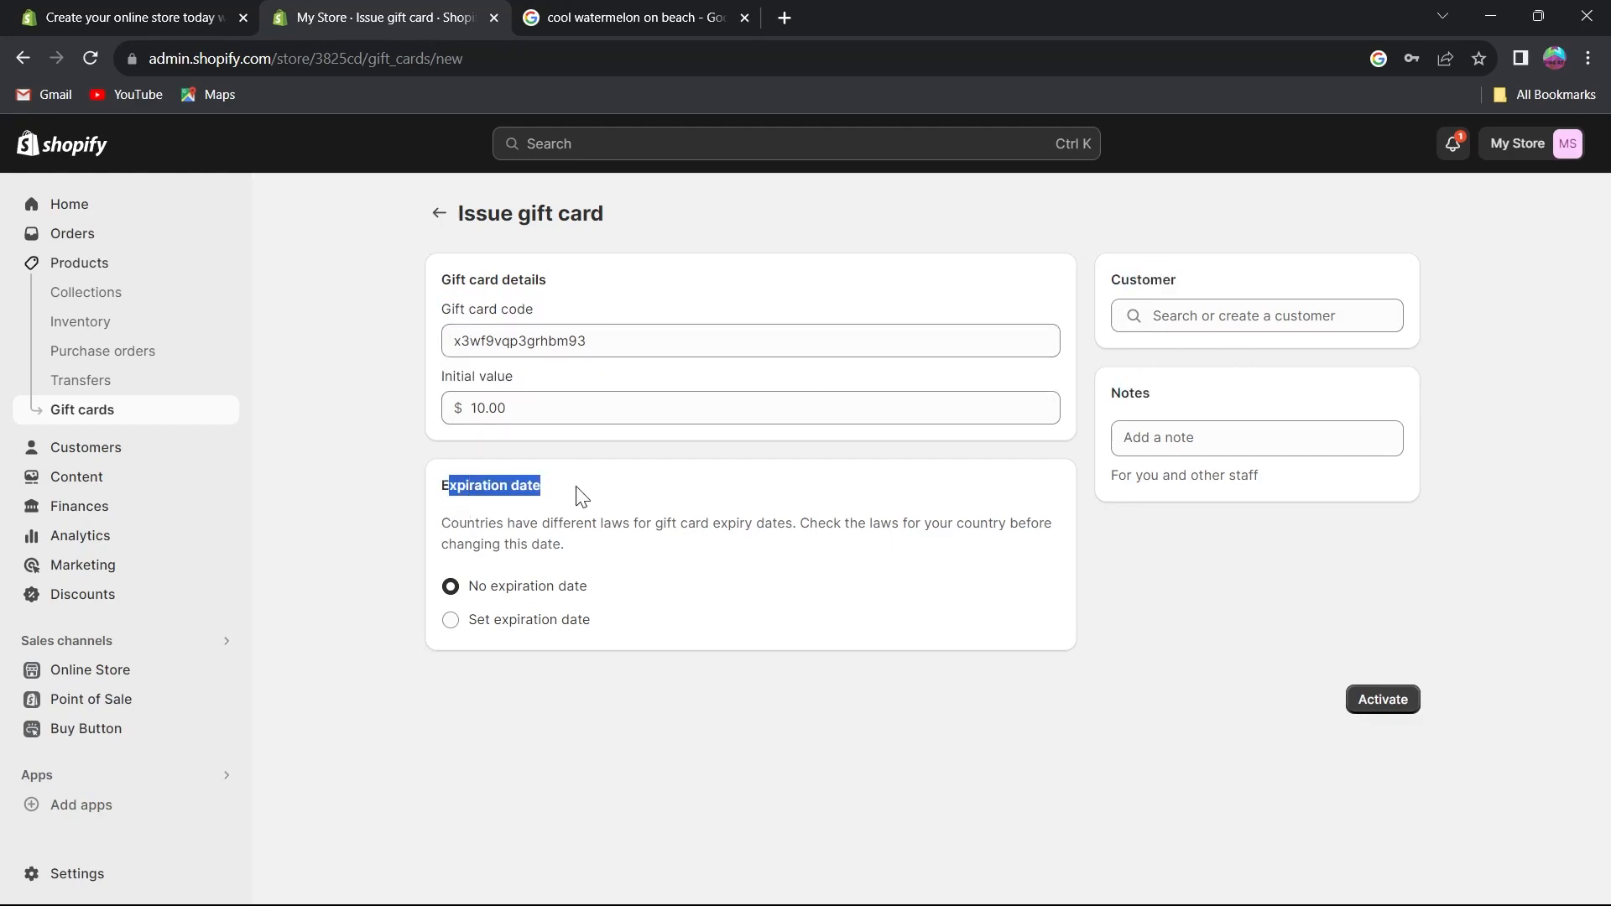
{"action": "left_click", "coordinate": [579, 505]}
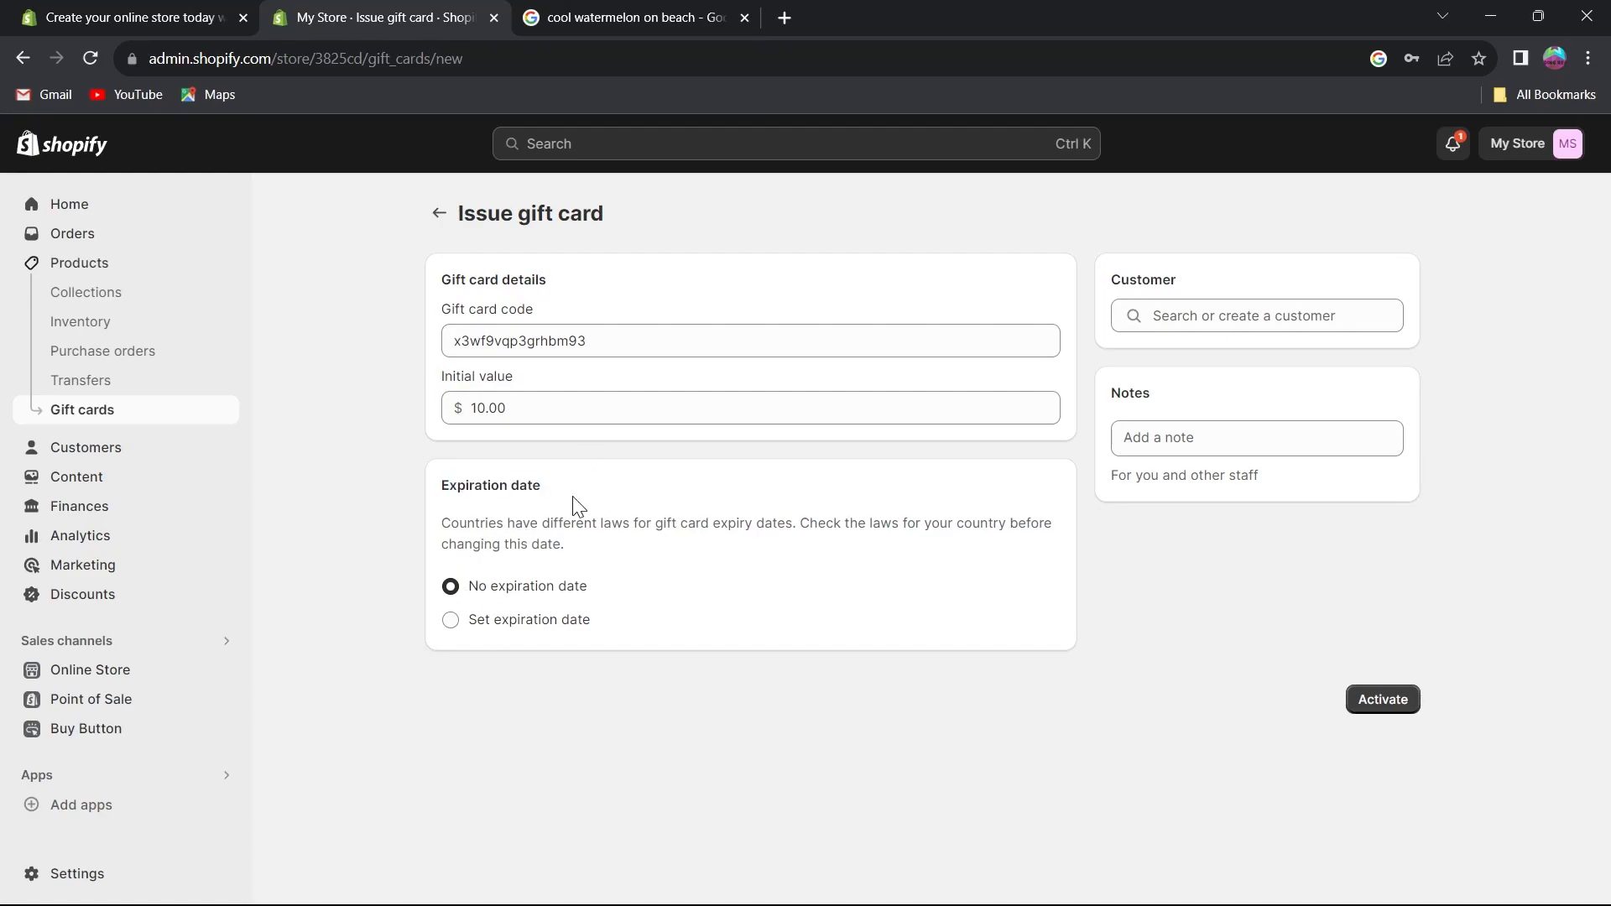
{"action": "left_click", "coordinate": [1385, 700]}
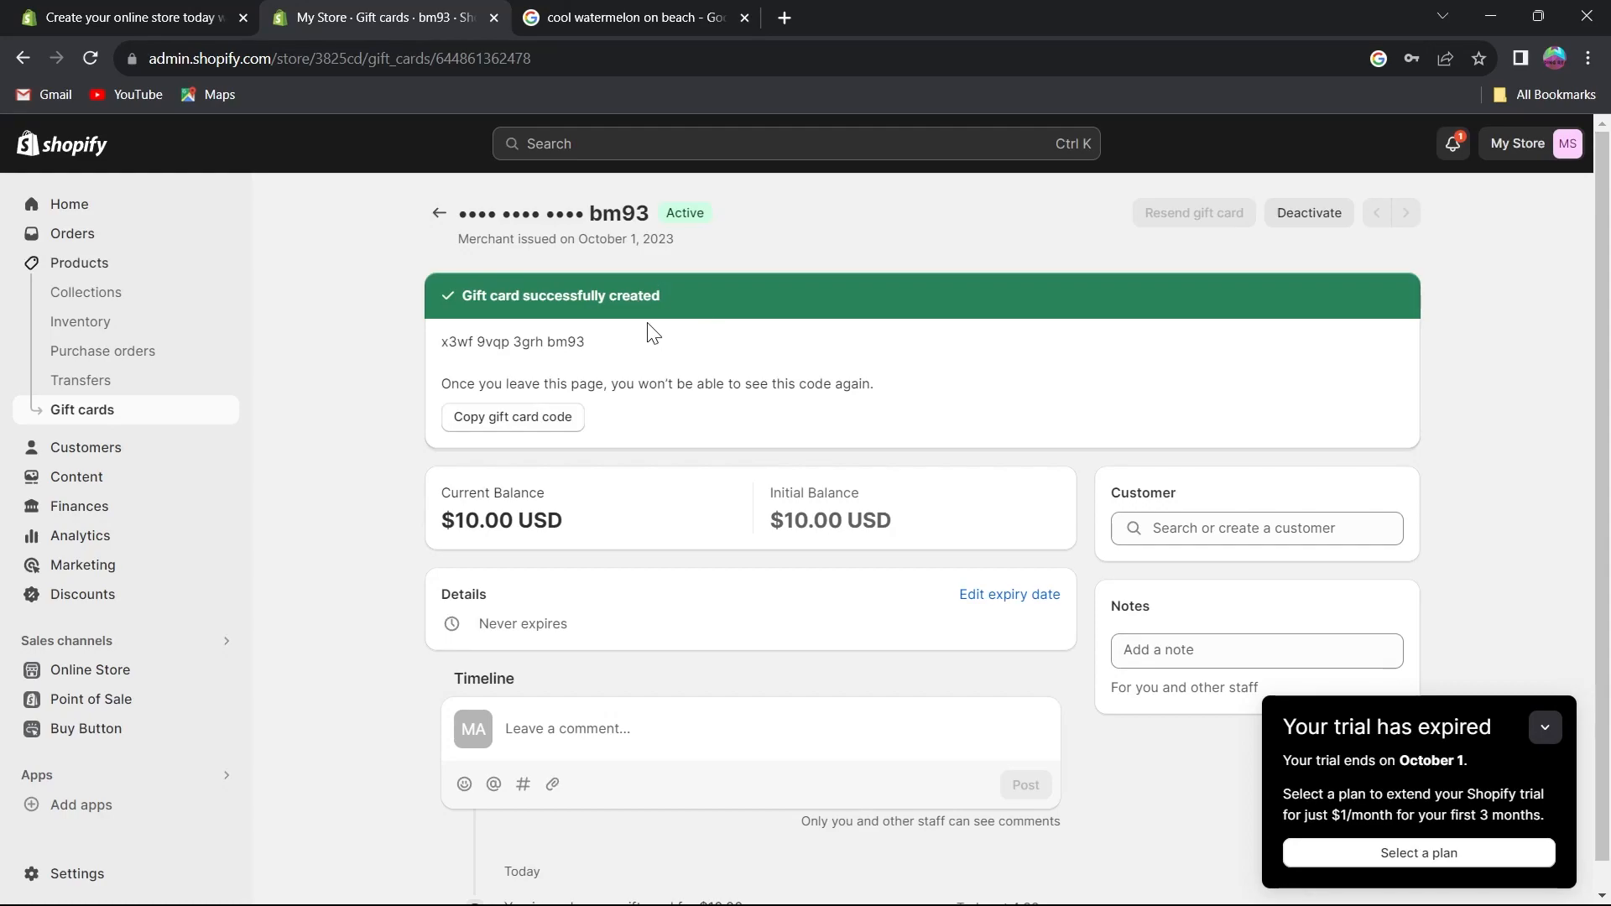
Look over the issued gift card's customer and timeline sections, then return to the Collections list.
{"action": "scroll", "coordinate": [651, 330], "scroll_direction": "down", "scroll_amount": 1}
{"action": "left_click", "coordinate": [1176, 618]}
{"action": "left_click", "coordinate": [1202, 498]}
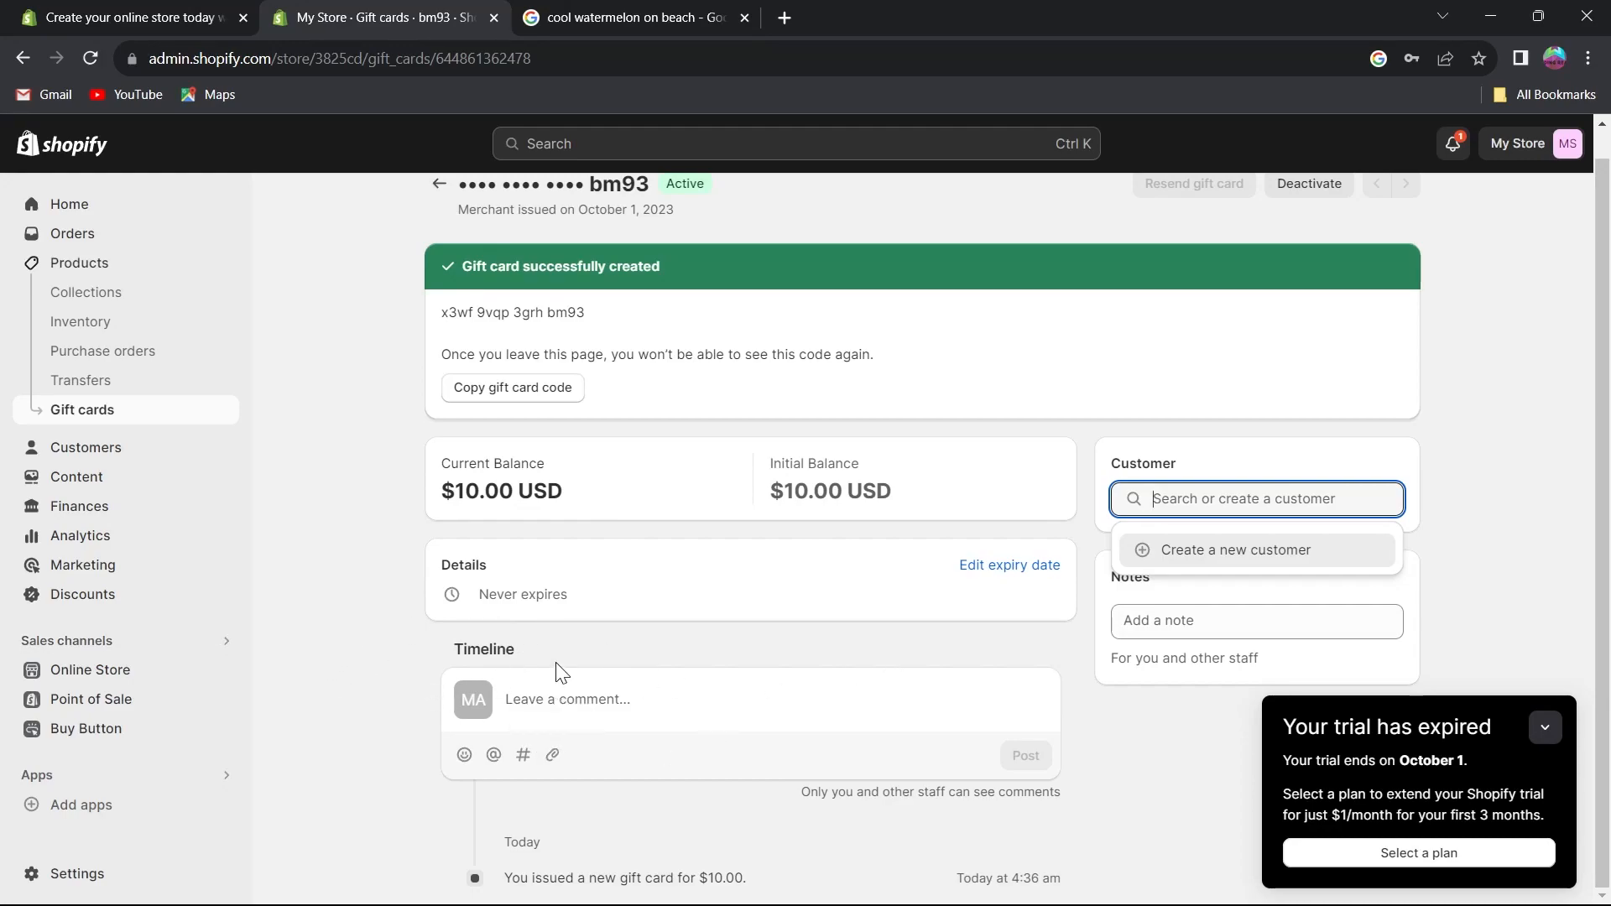
{"action": "left_click", "coordinate": [567, 695]}
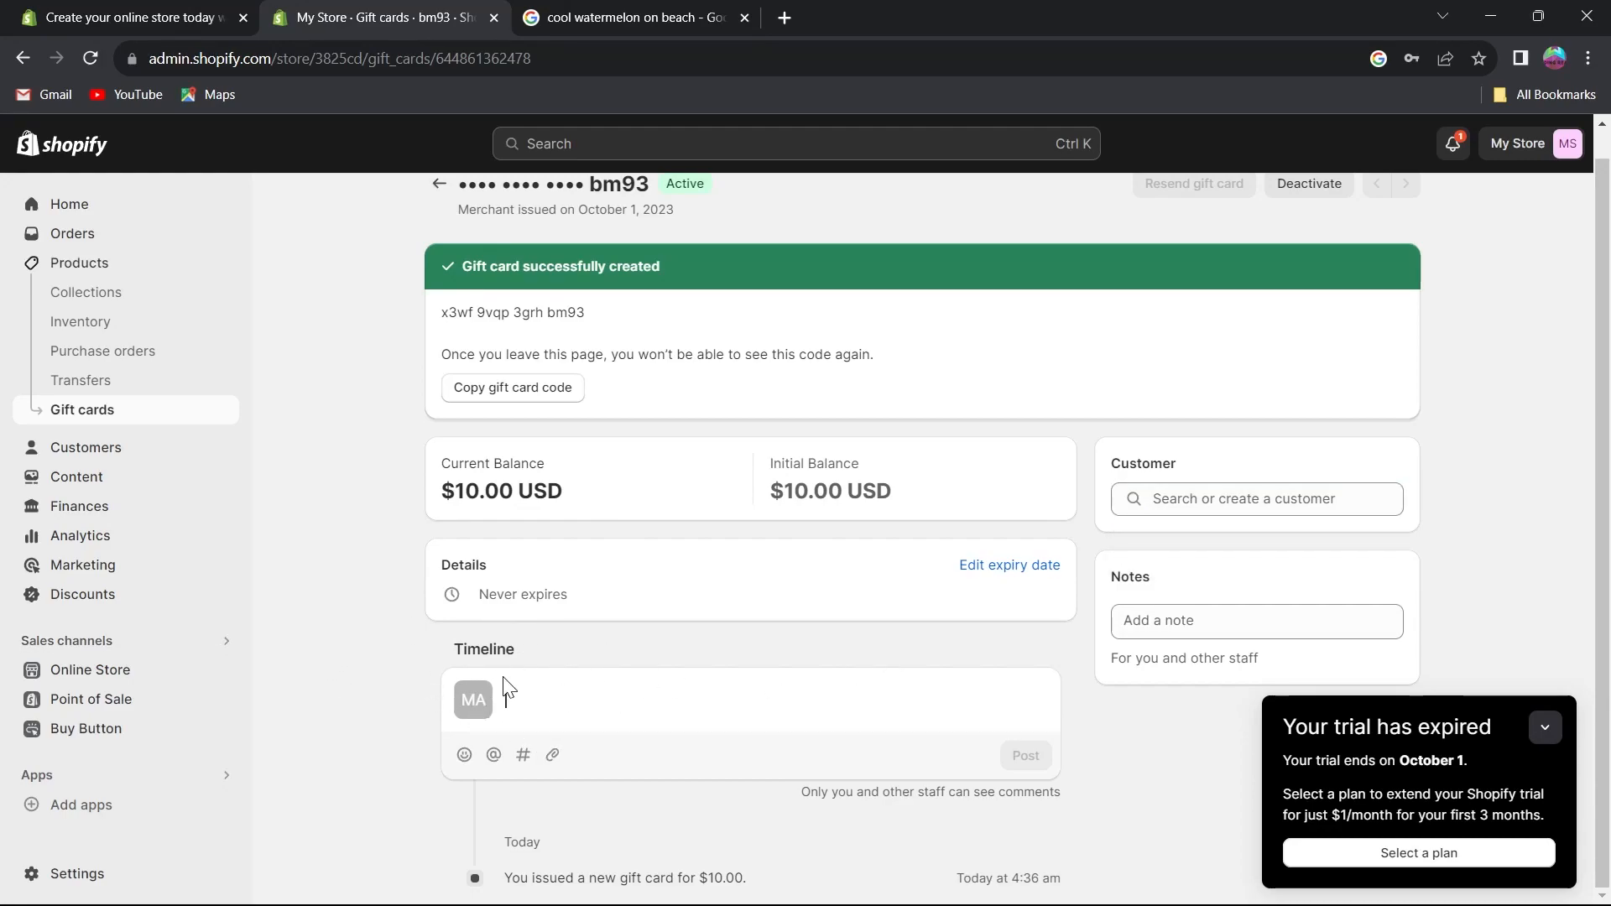
{"action": "left_click", "coordinate": [101, 291]}
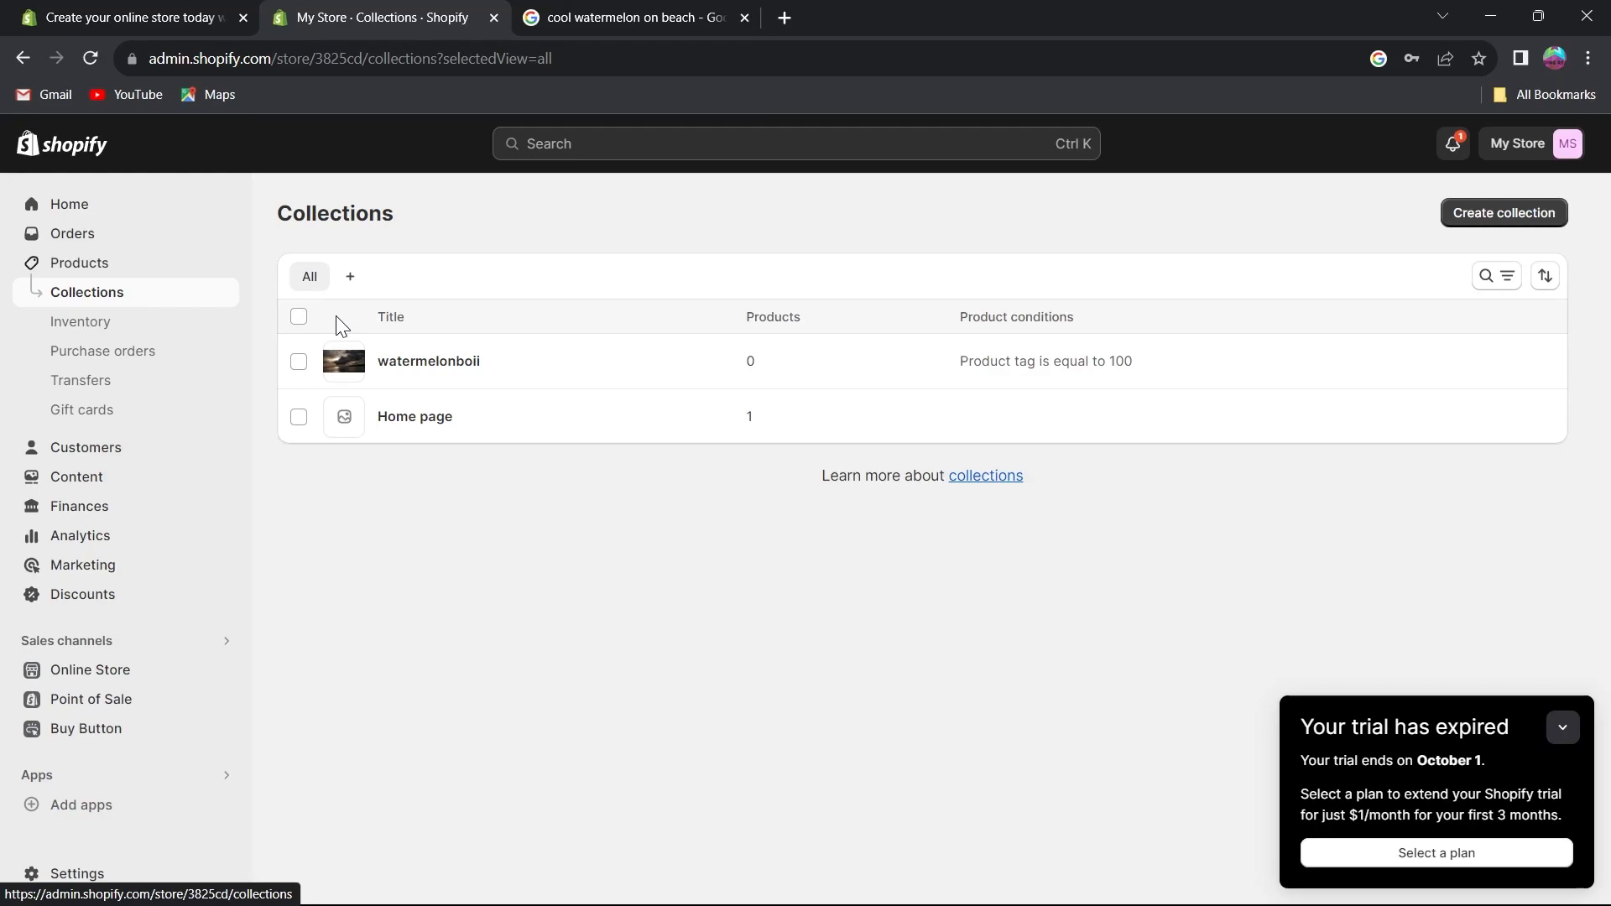
Browse the Inventory, Purchase orders, Transfers, Gift cards and Customers pages, collapsing the trial notice.
{"action": "left_click", "coordinate": [80, 321]}
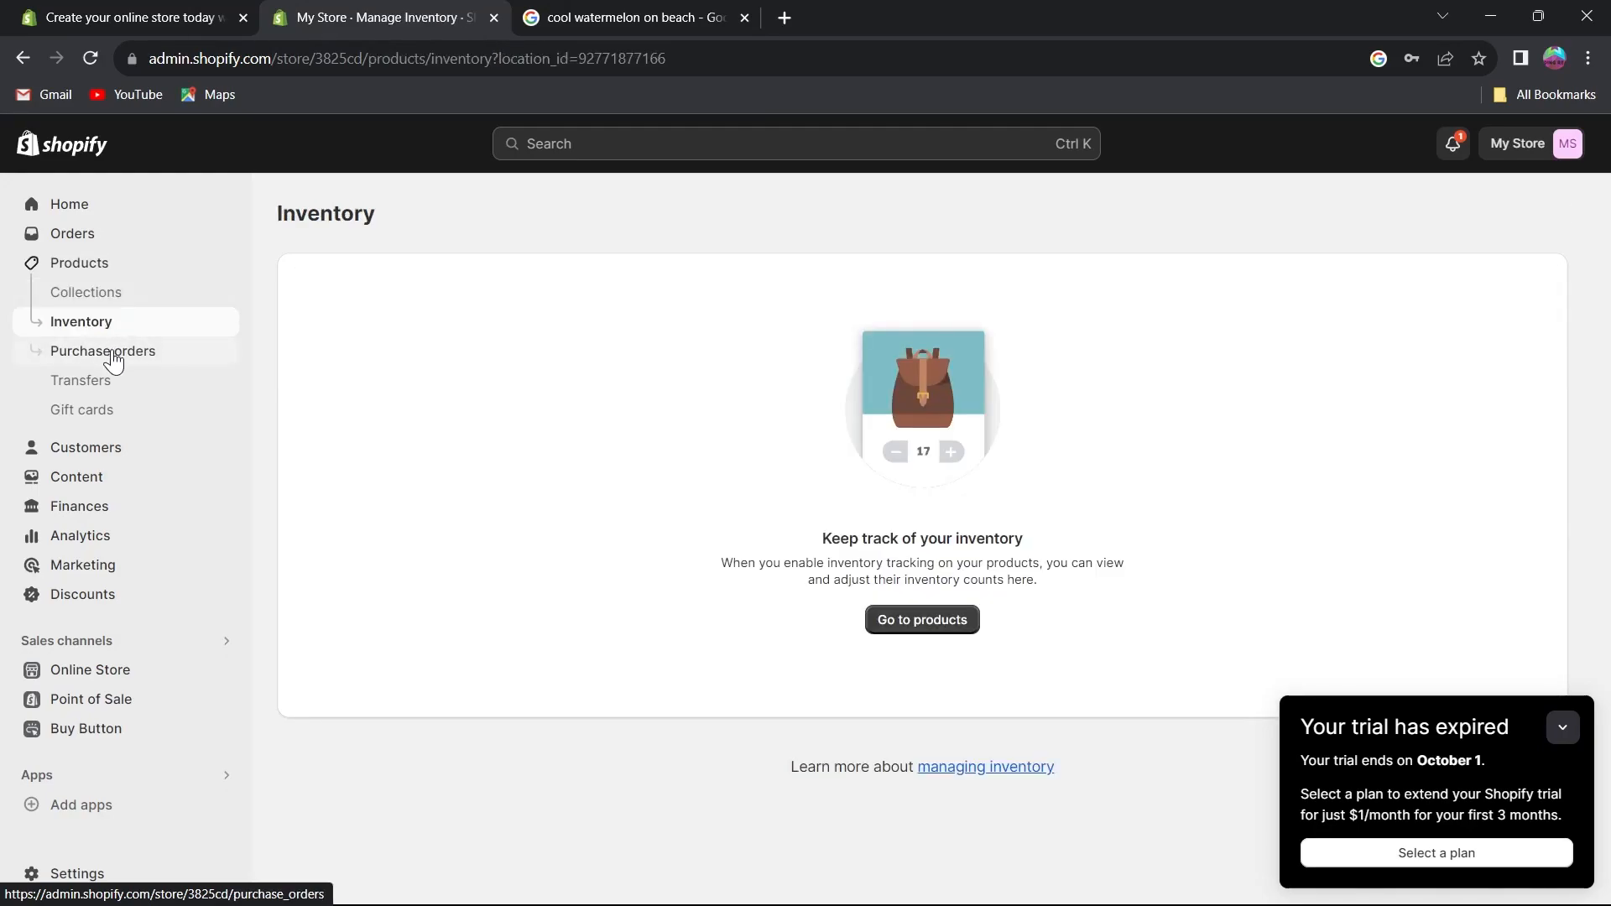
{"action": "left_click", "coordinate": [114, 361]}
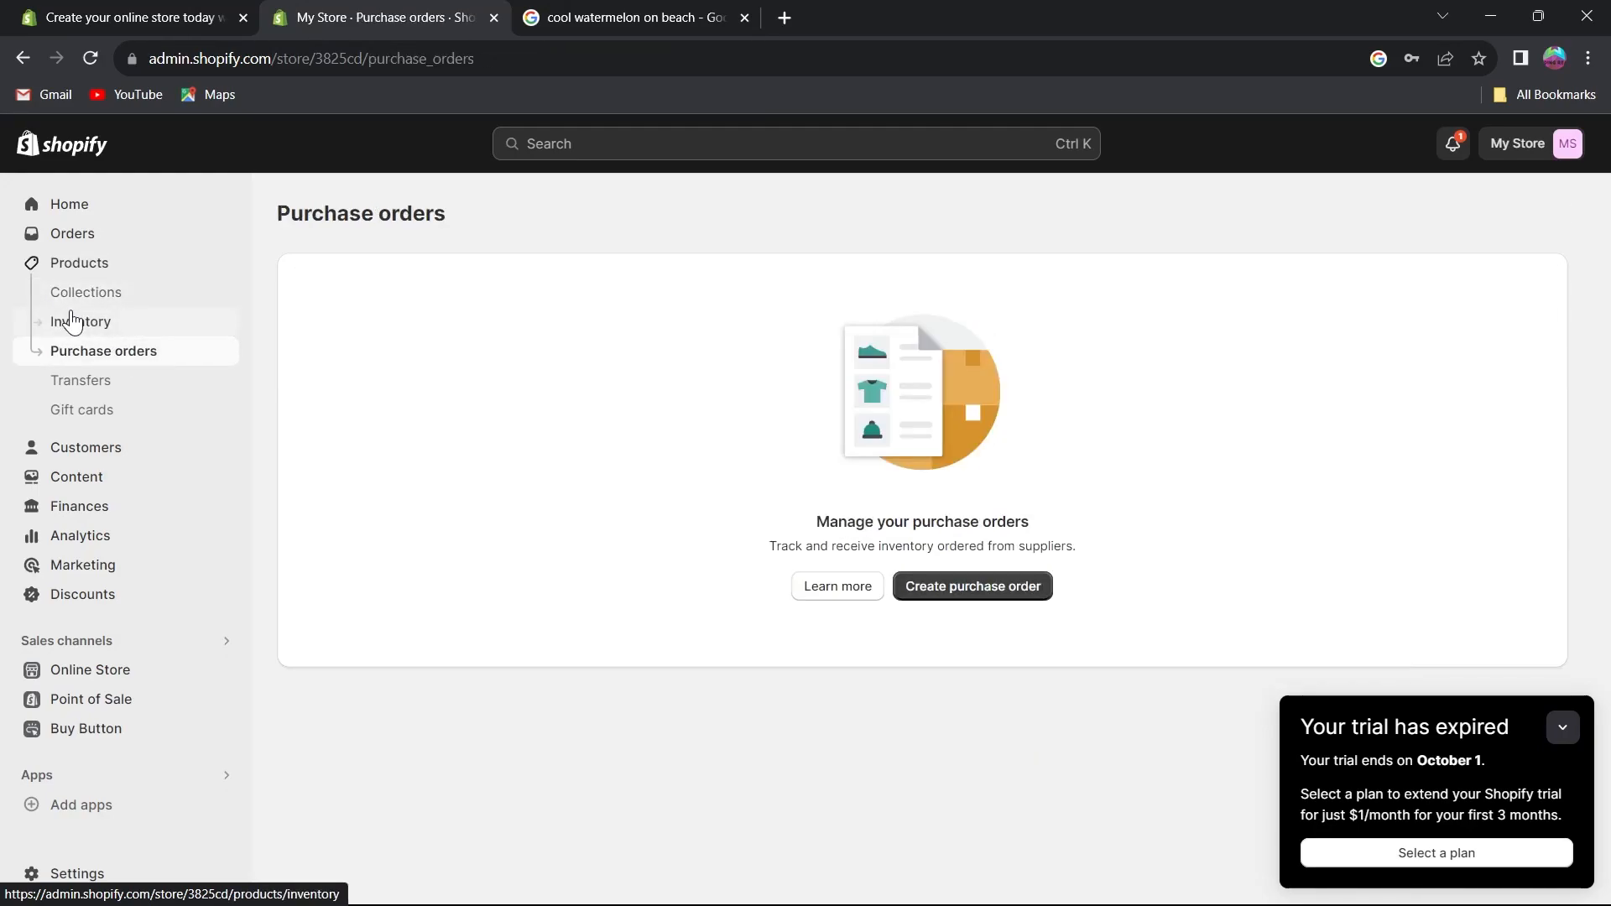
{"action": "left_click", "coordinate": [88, 385]}
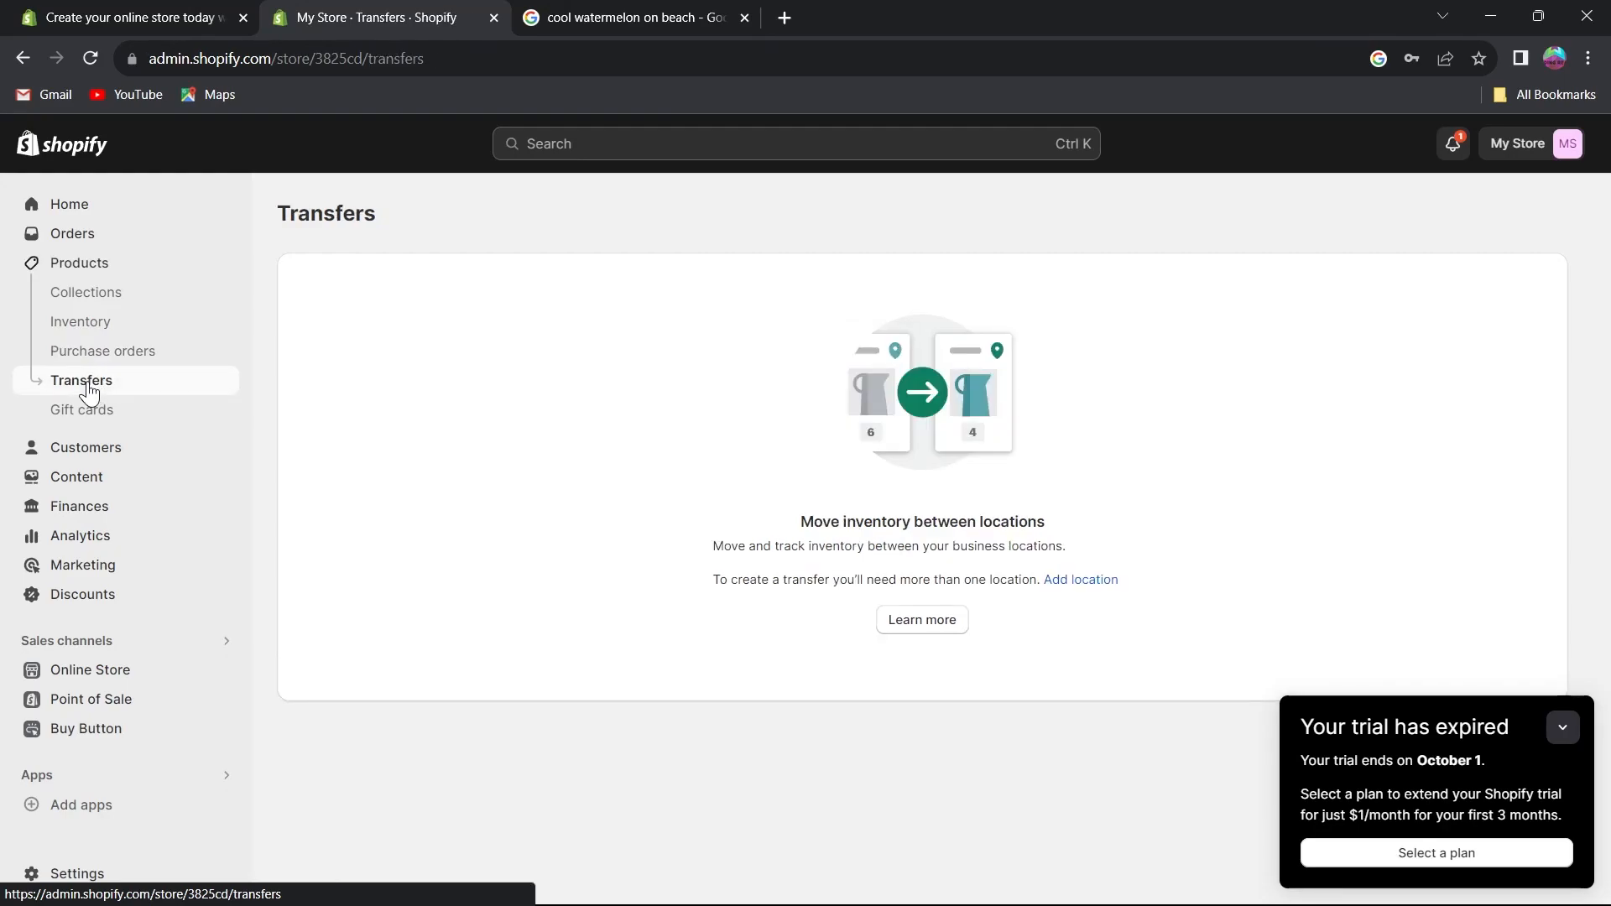
{"action": "left_click", "coordinate": [99, 412]}
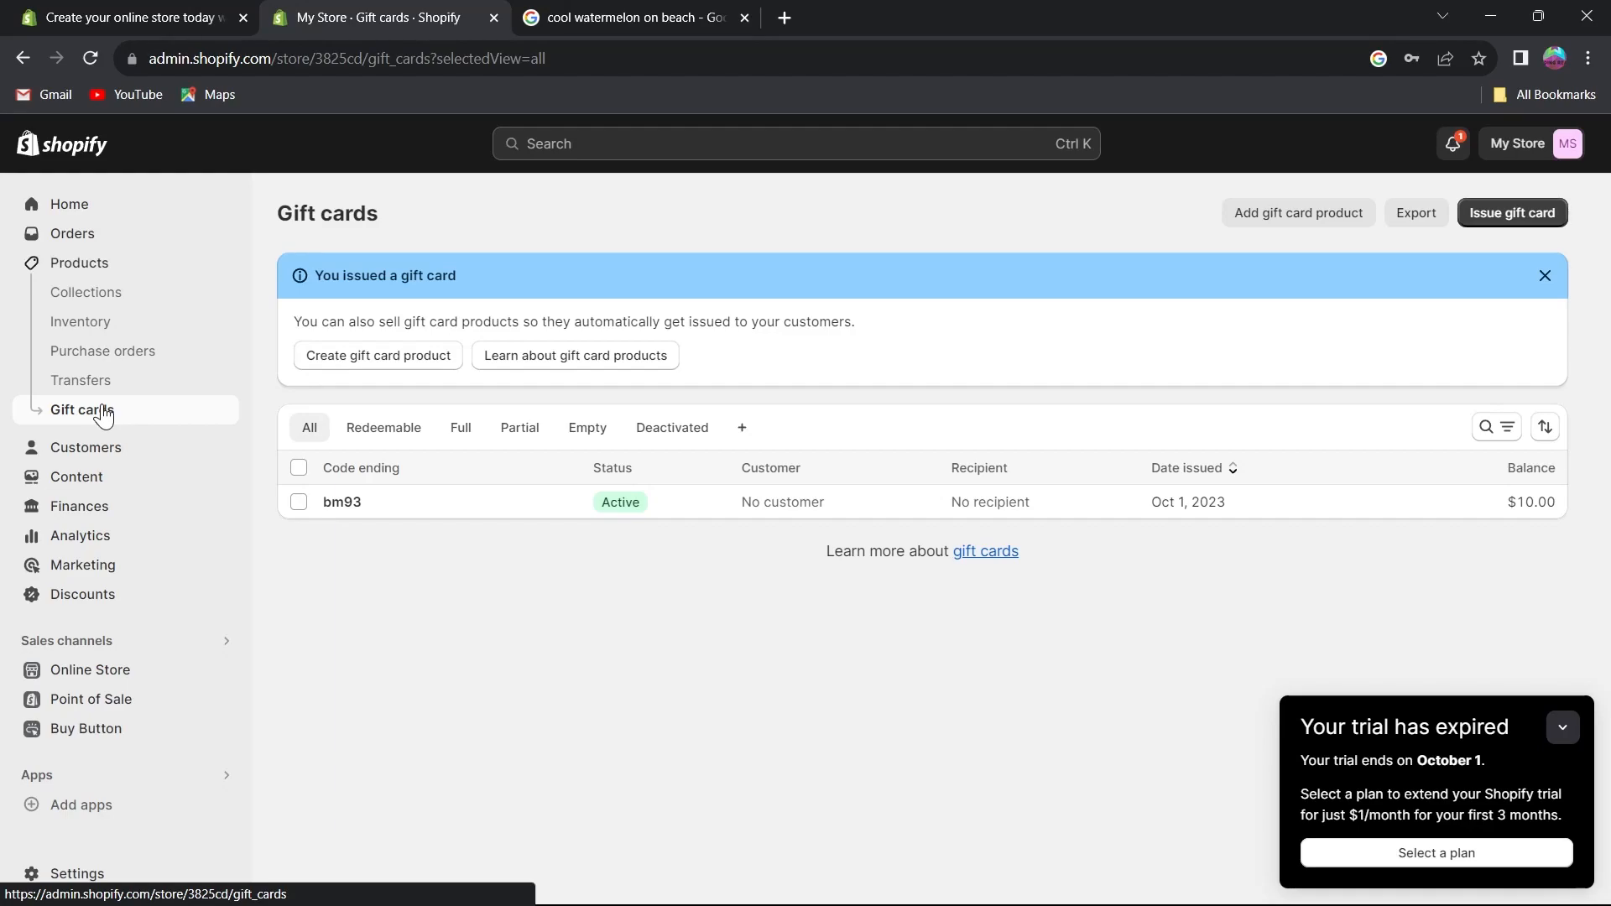
{"action": "left_click", "coordinate": [105, 459]}
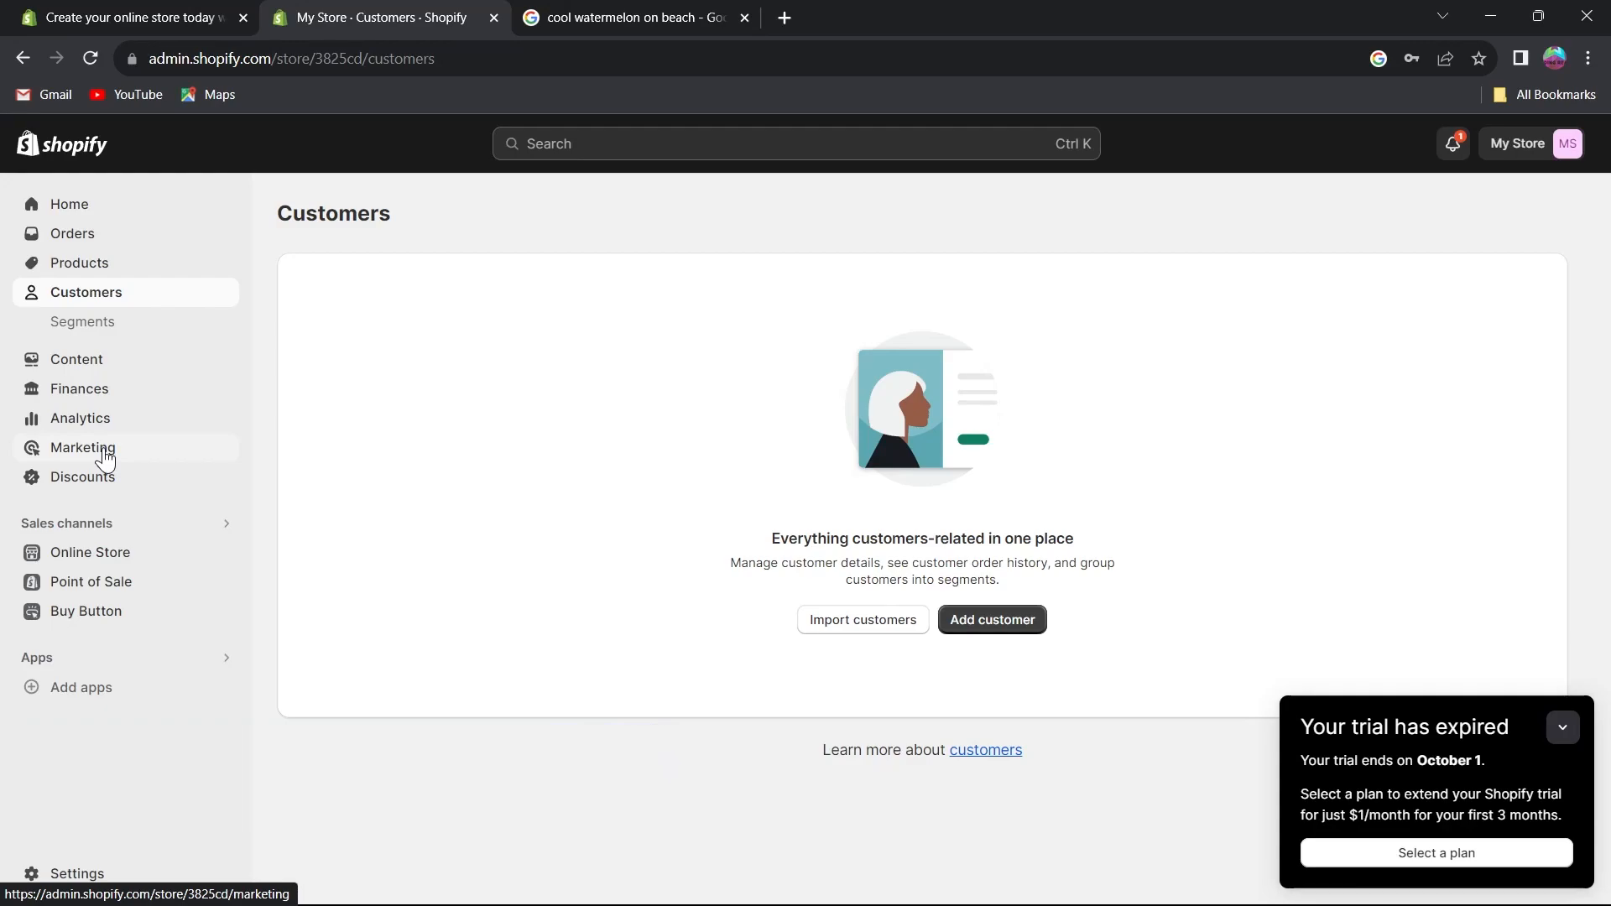
{"action": "left_click", "coordinate": [1564, 728]}
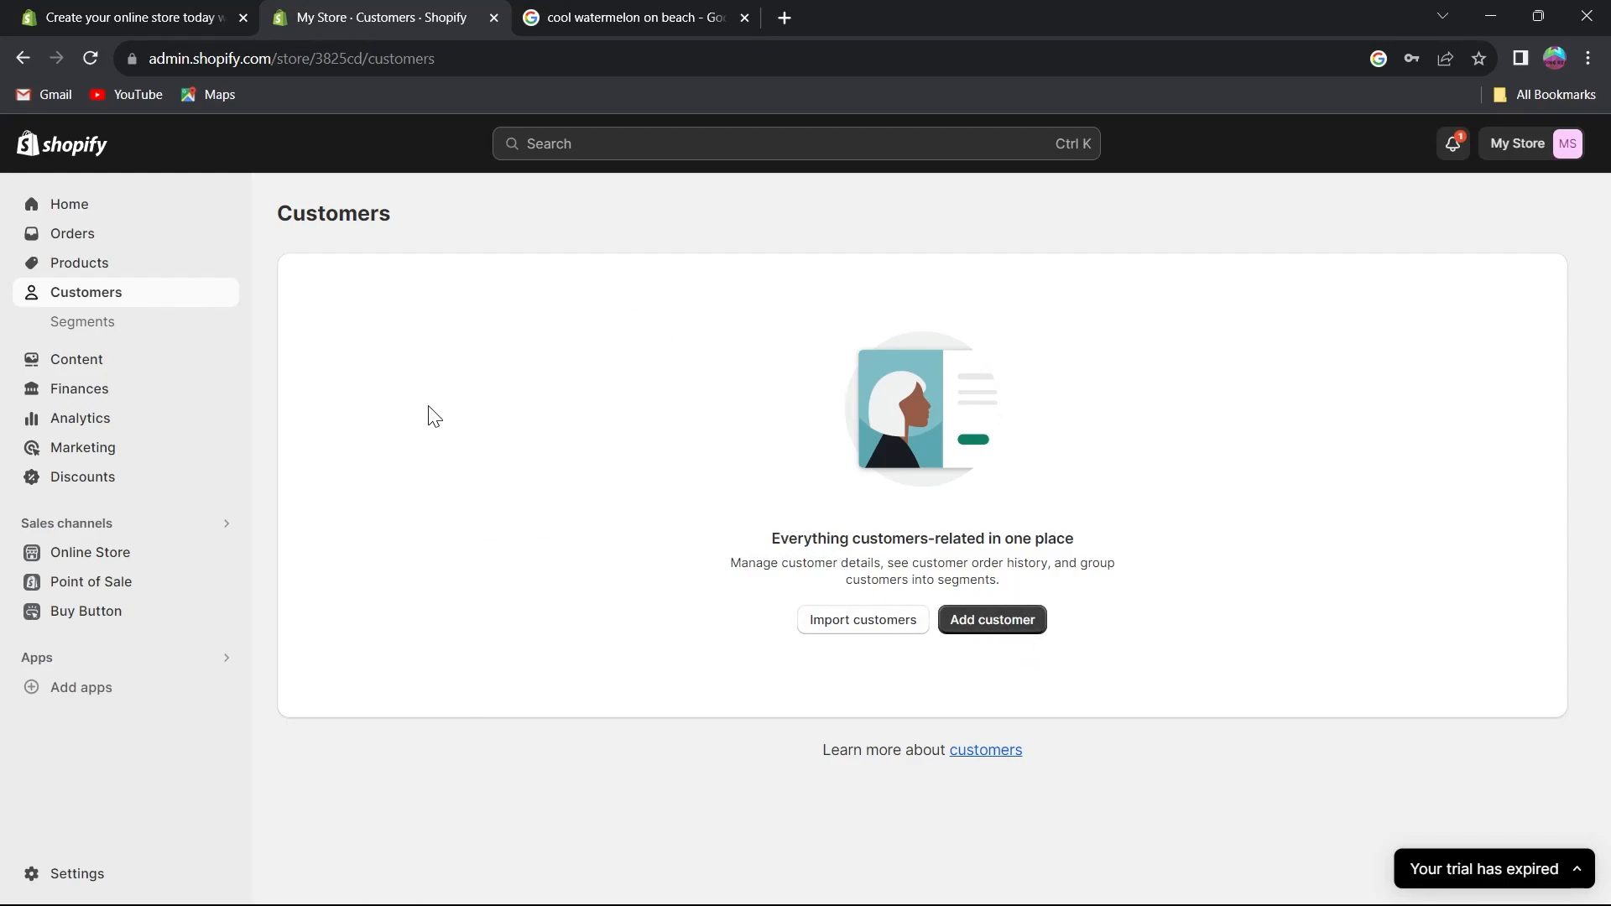
Open the new customer form, look over its overview and address fields, then leave without saving.
{"action": "left_click", "coordinate": [1011, 622]}
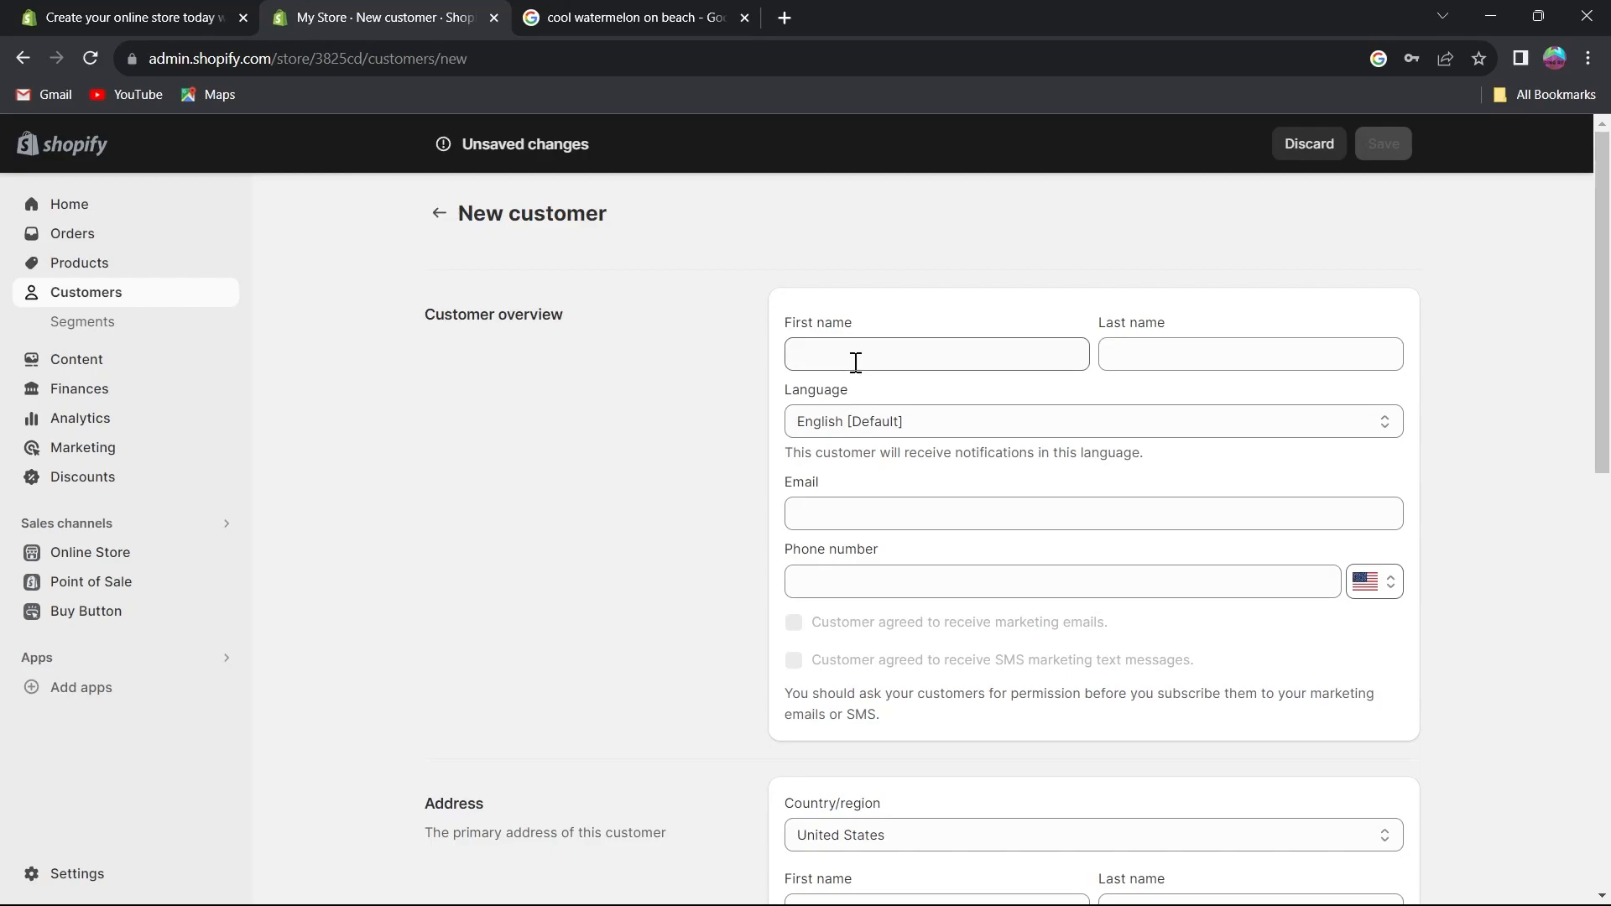
{"action": "scroll", "coordinate": [843, 351], "scroll_direction": "down", "scroll_amount": 6}
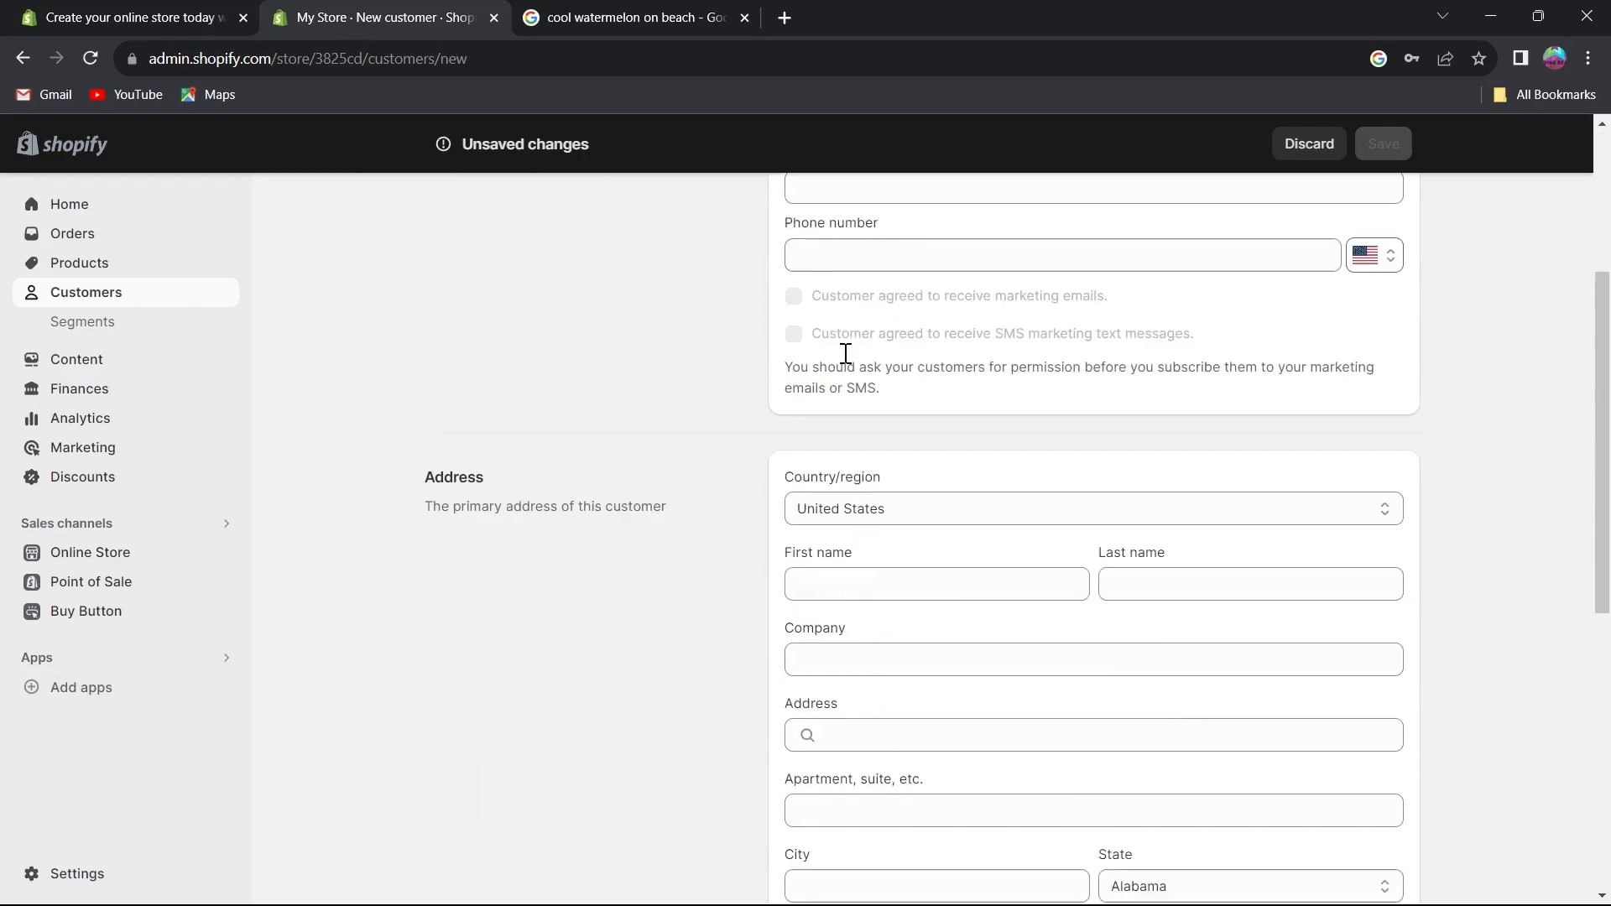
{"action": "scroll", "coordinate": [876, 407], "scroll_direction": "down", "scroll_amount": 5}
{"action": "scroll", "coordinate": [990, 445], "scroll_direction": "up", "scroll_amount": 11}
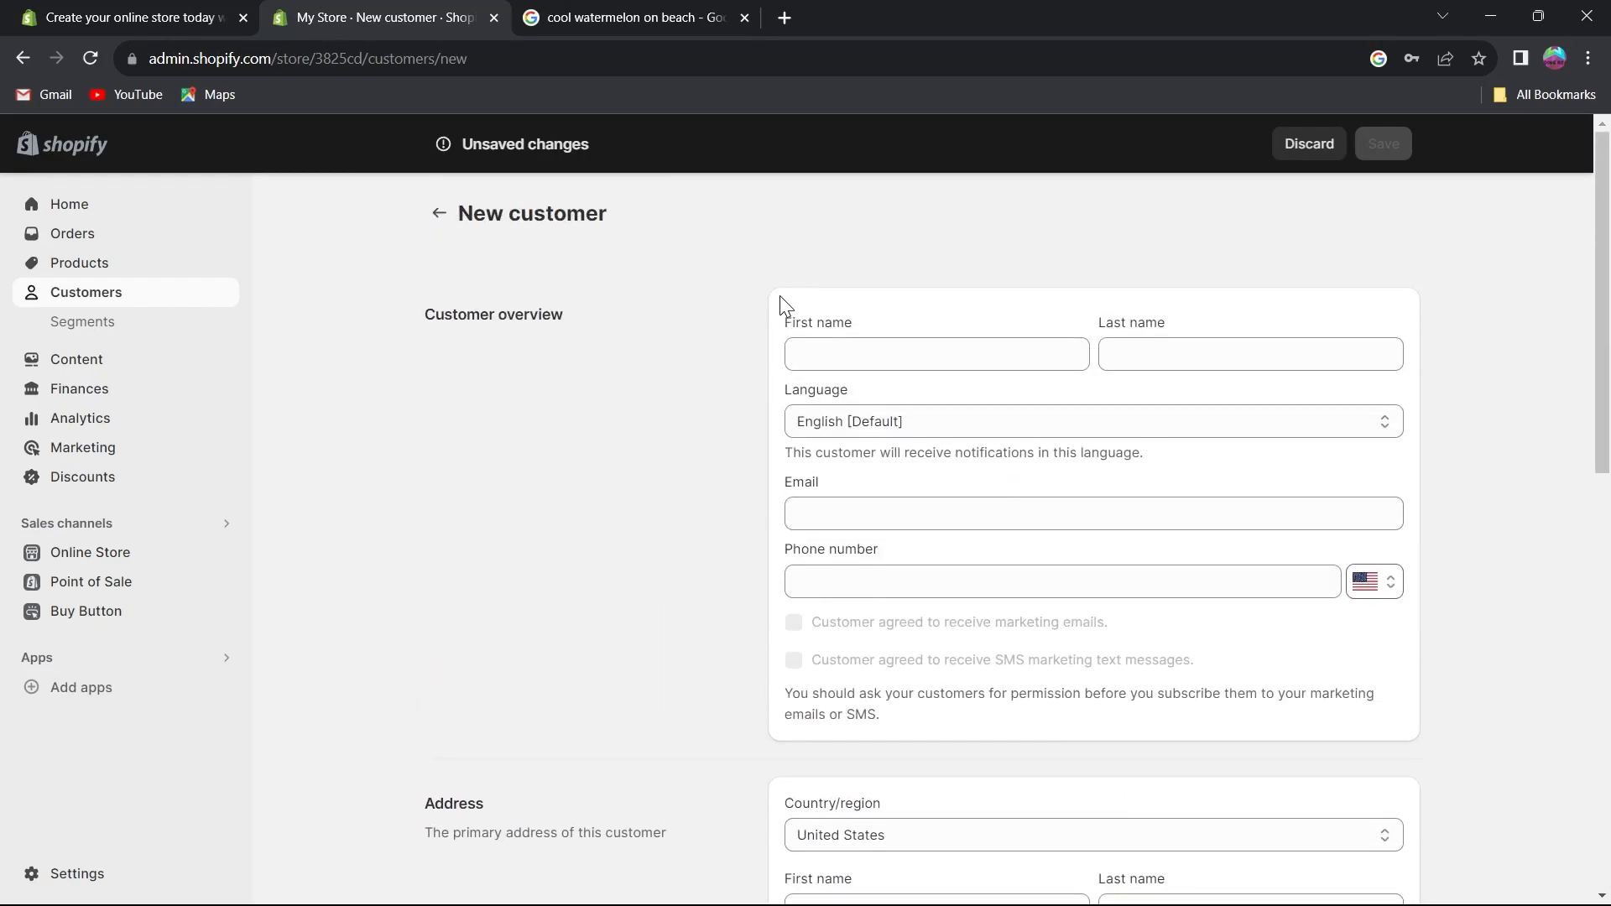
{"action": "left_click", "coordinate": [438, 212]}
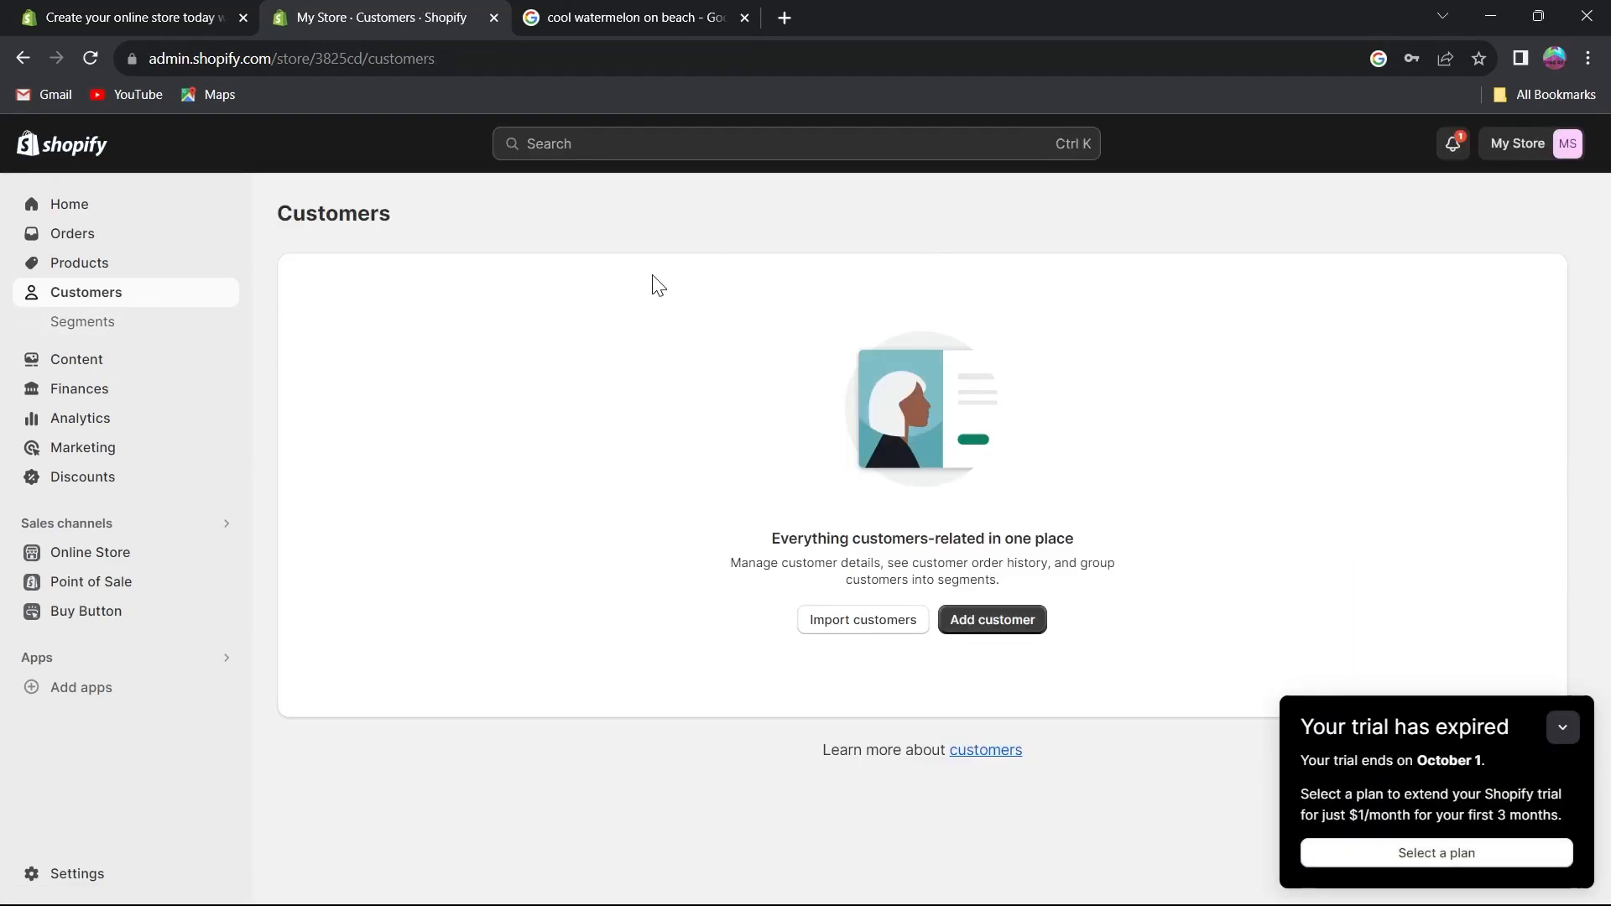
Browse the customer Segments list and the Metaobjects page.
{"action": "left_click", "coordinate": [109, 332]}
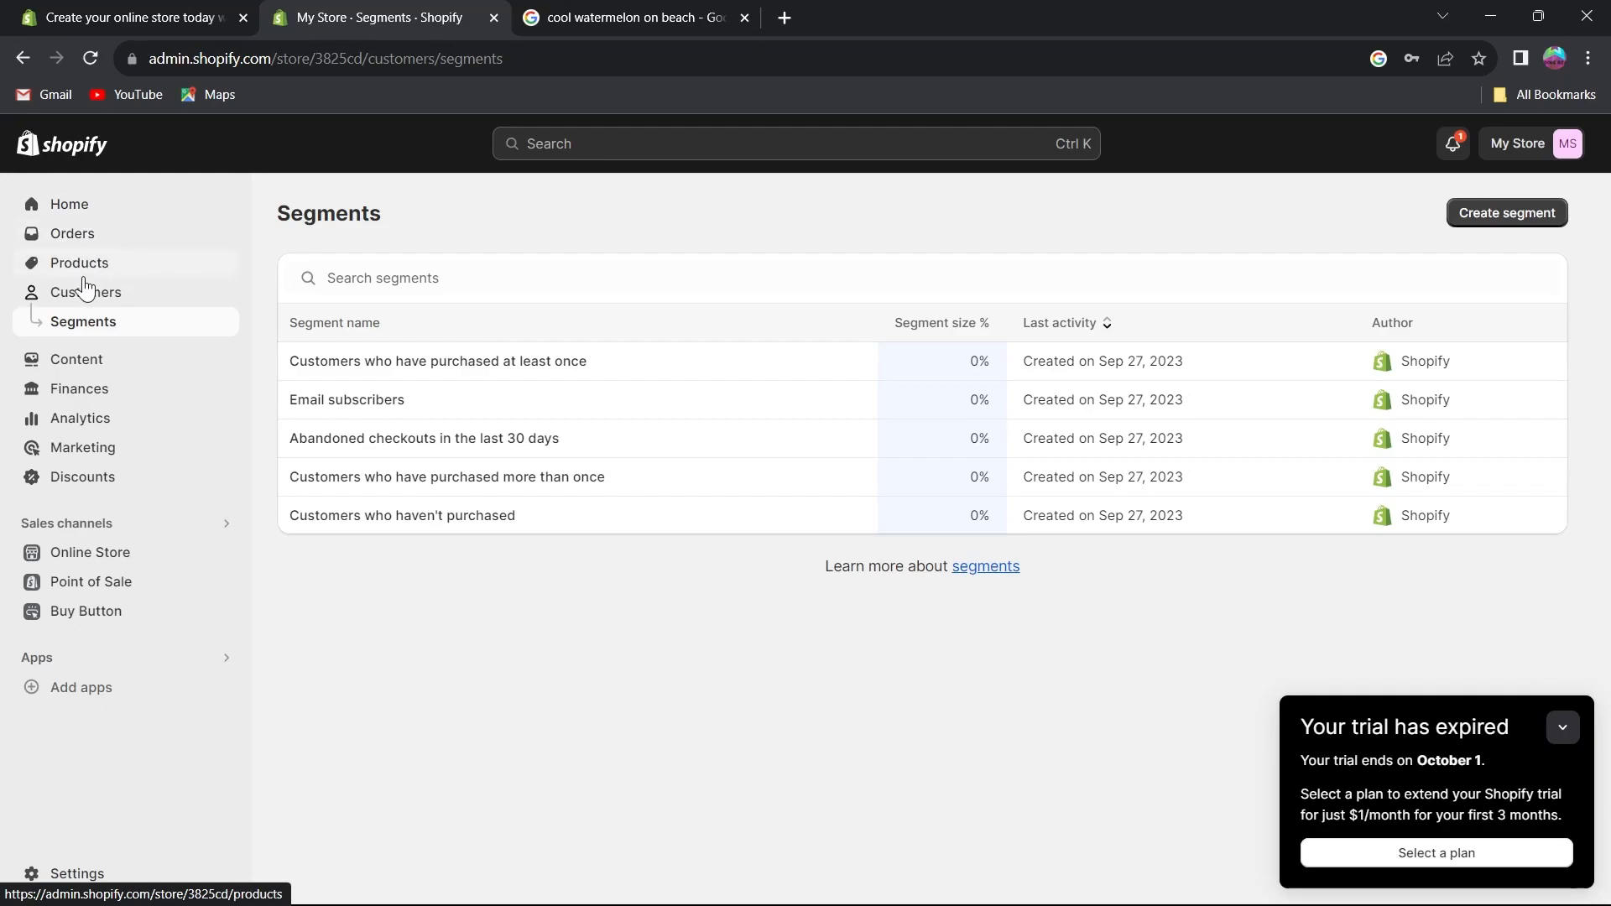
{"action": "left_click", "coordinate": [91, 361]}
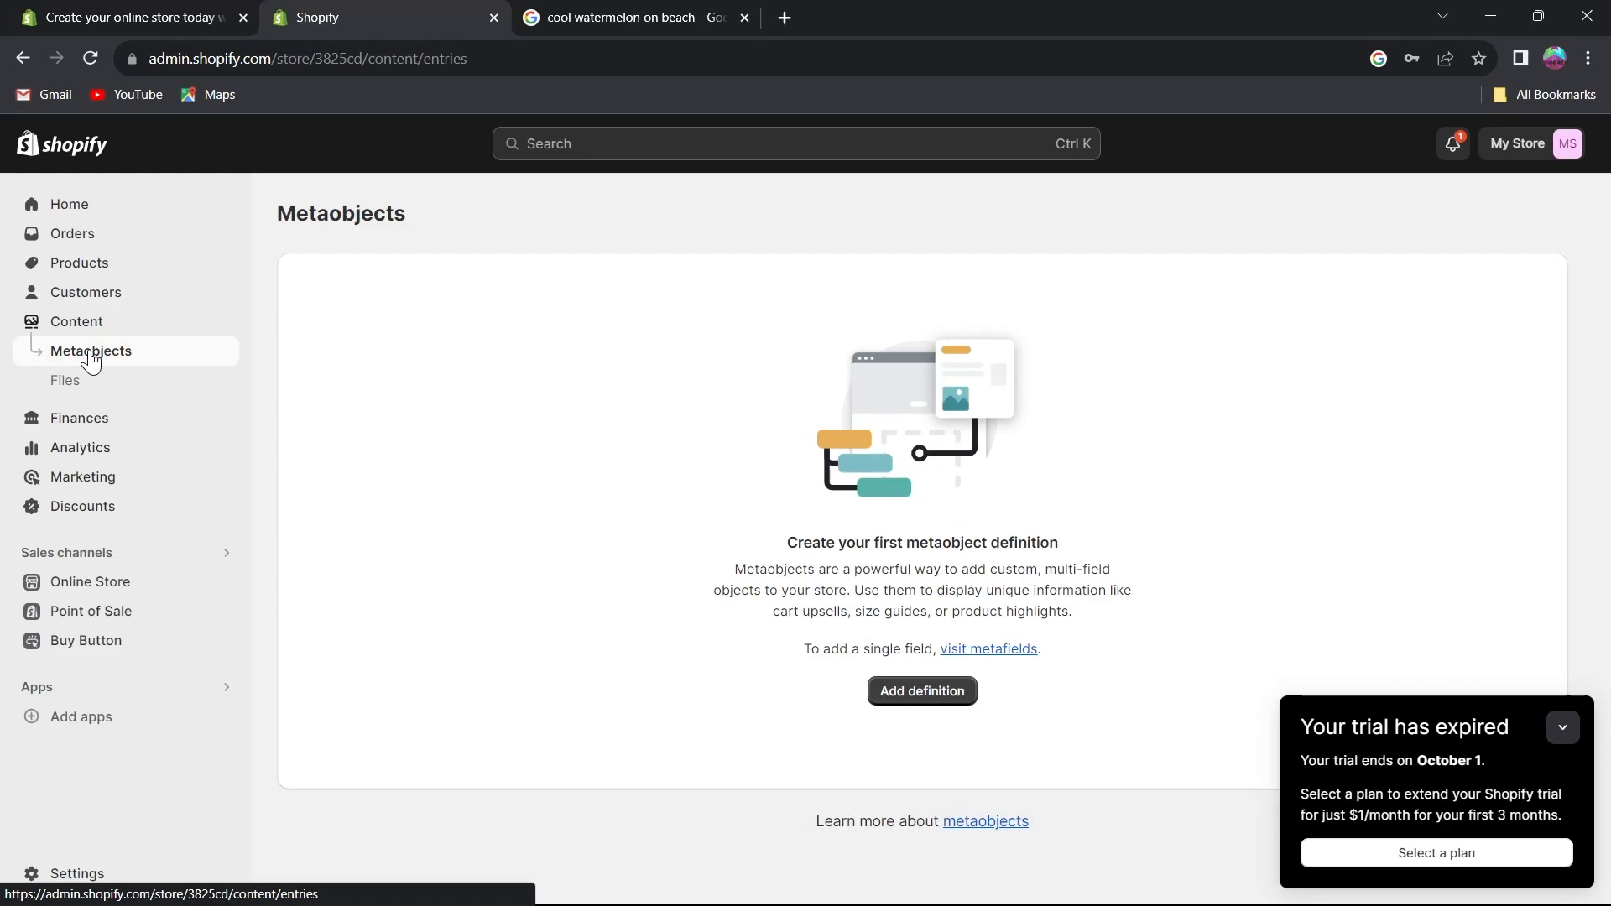
{"action": "left_click_drag", "start_coordinate": [803, 648], "coordinate": [898, 669]}
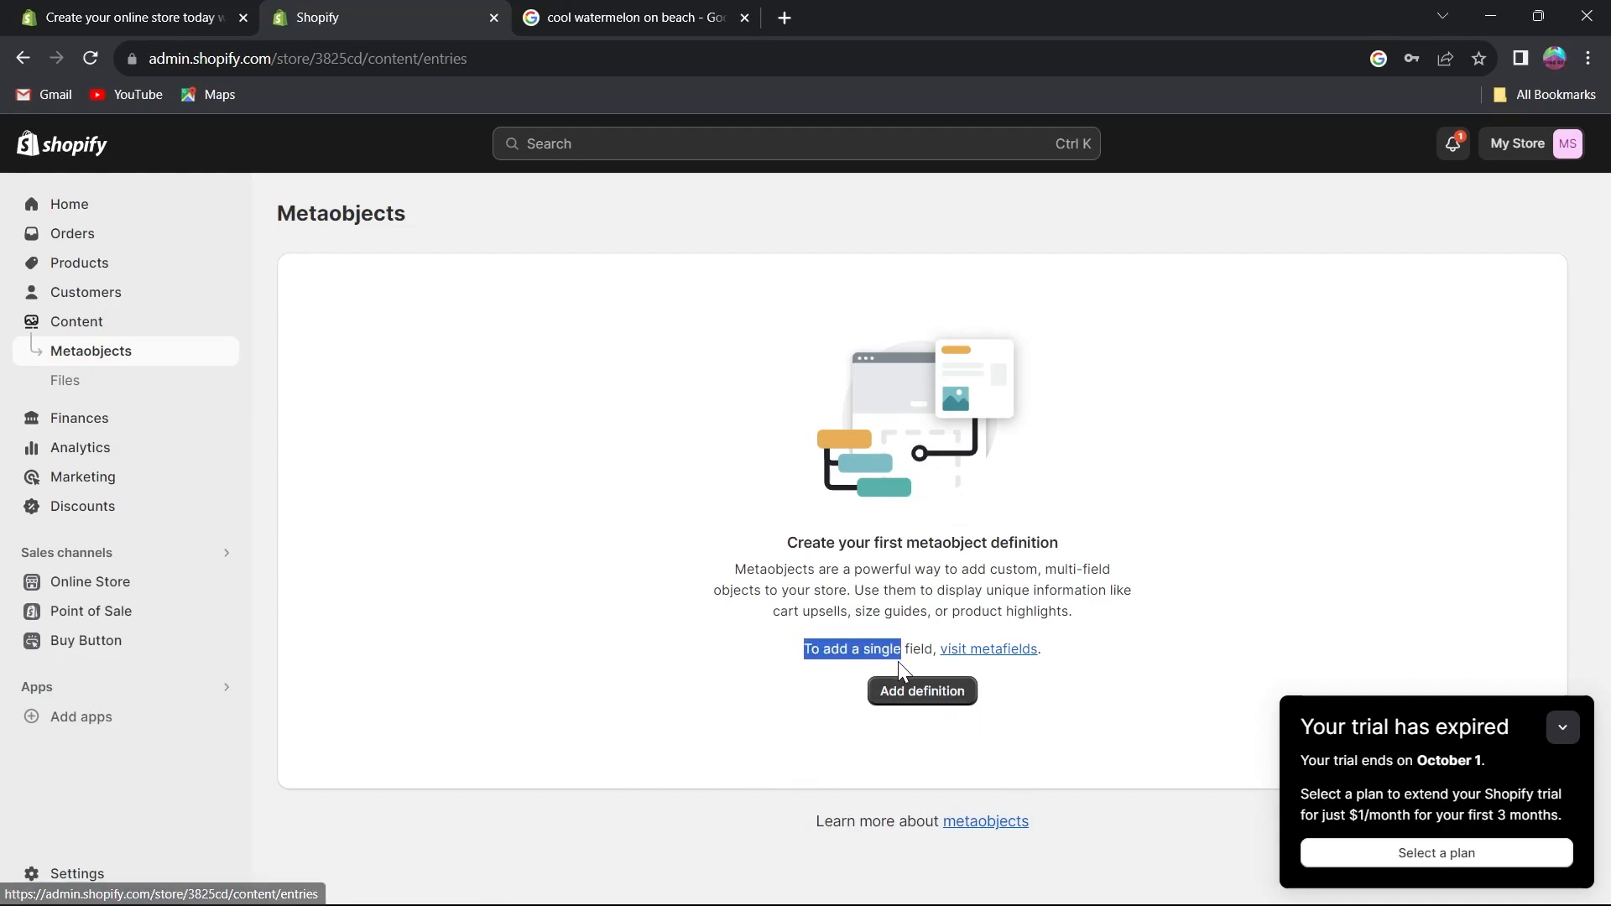
{"action": "left_click", "coordinate": [1162, 661]}
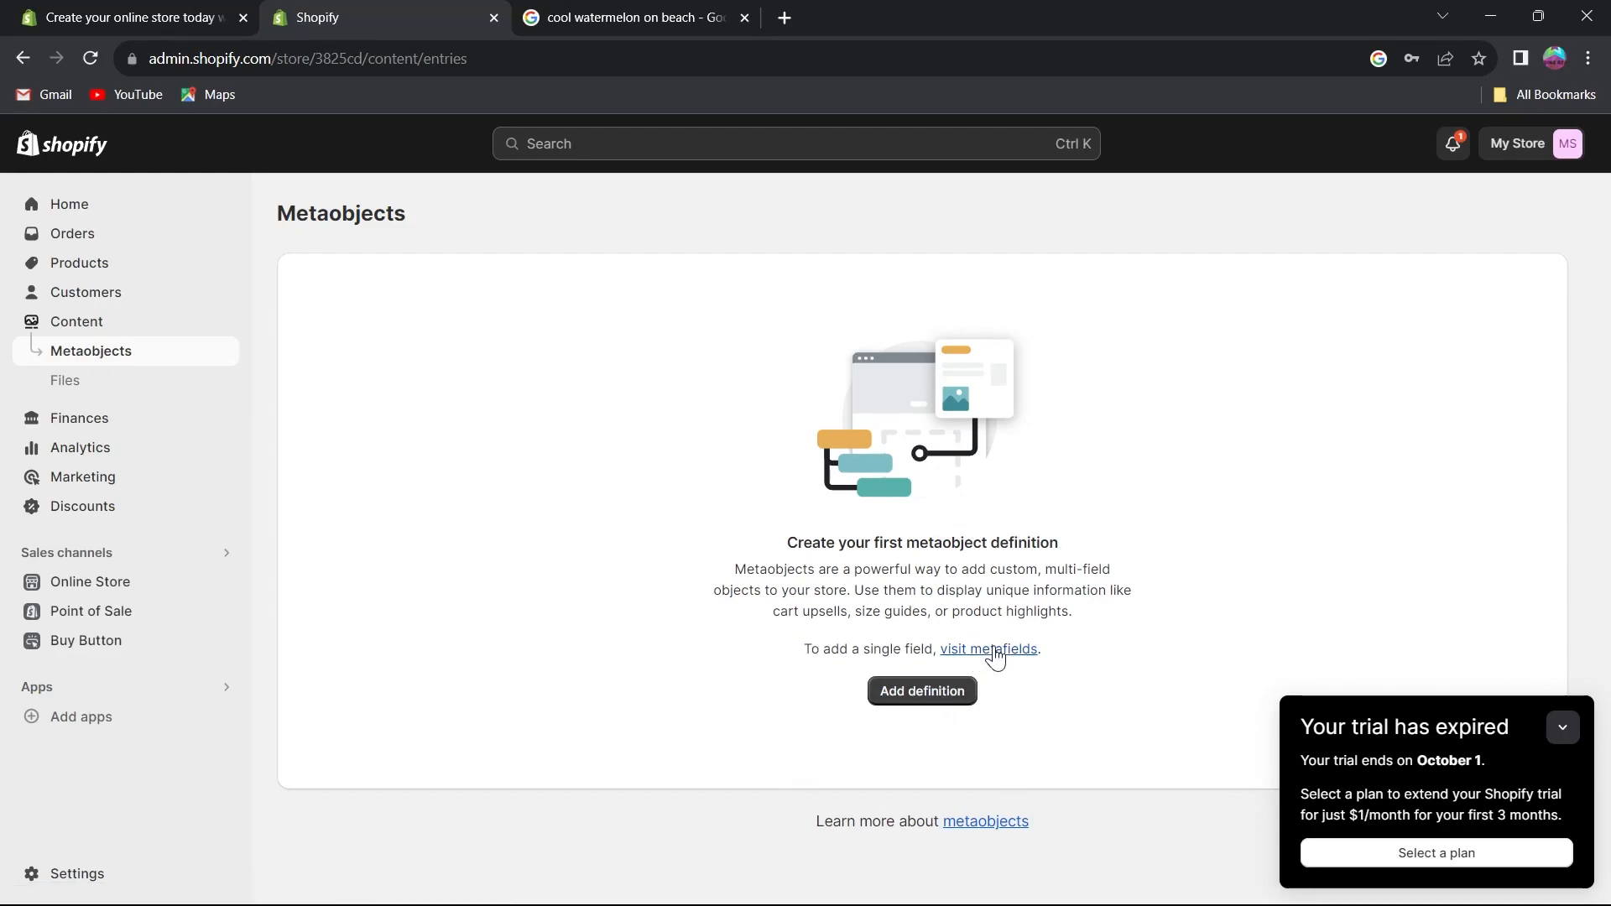
Start a new metaobject definition, explore adding a Date and time field, then cancel and close Settings.
{"action": "left_click", "coordinate": [933, 686]}
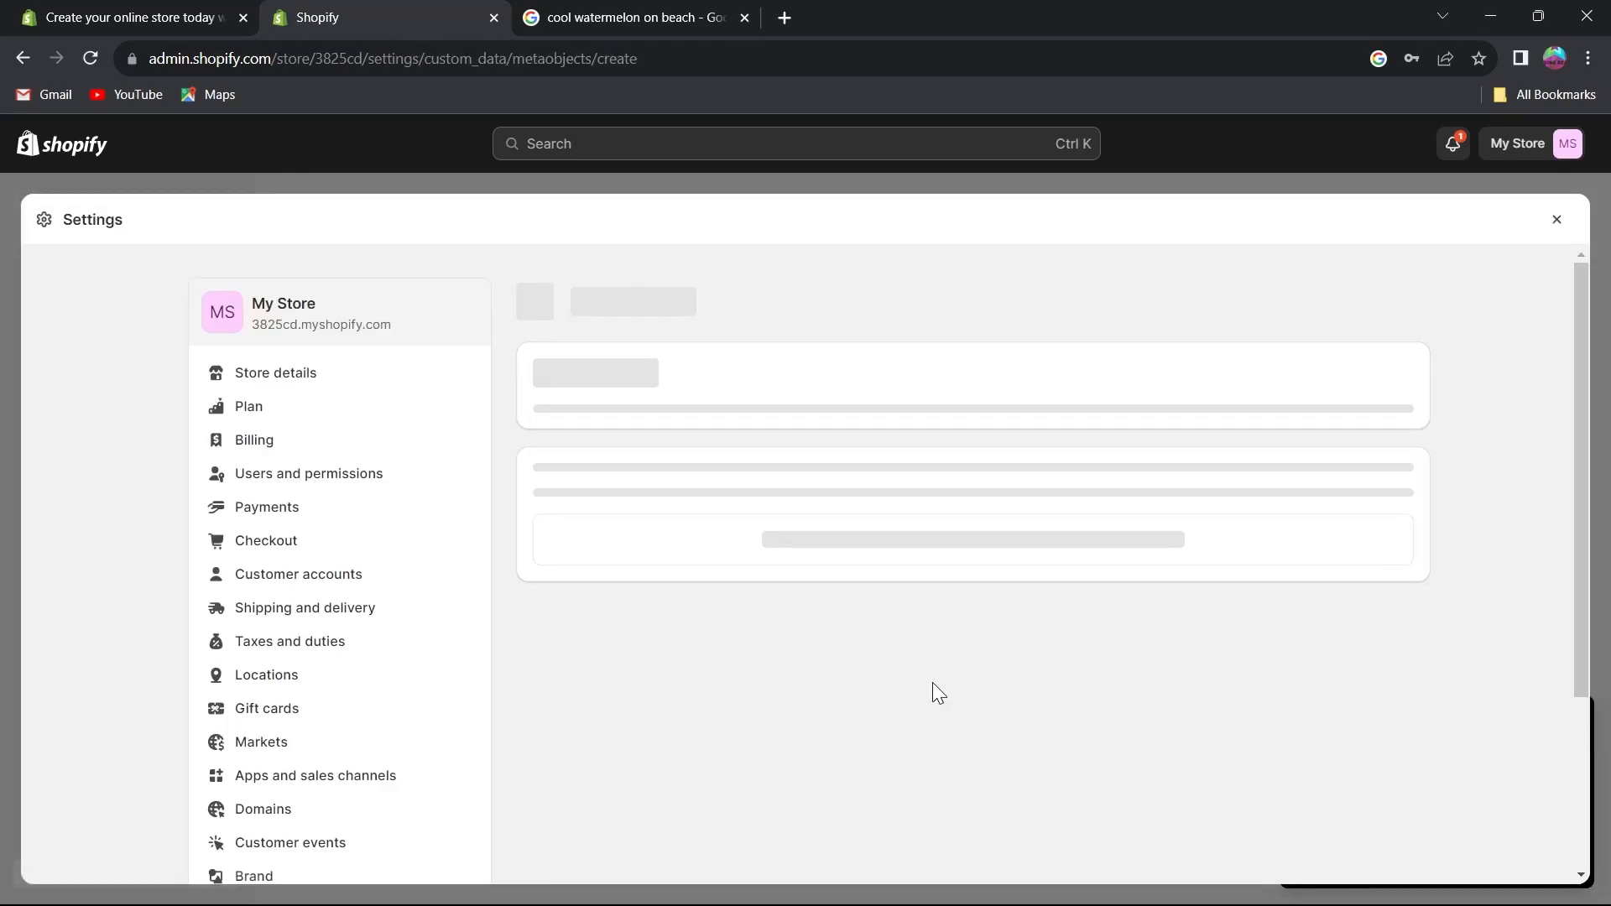
{"action": "left_click", "coordinate": [641, 415]}
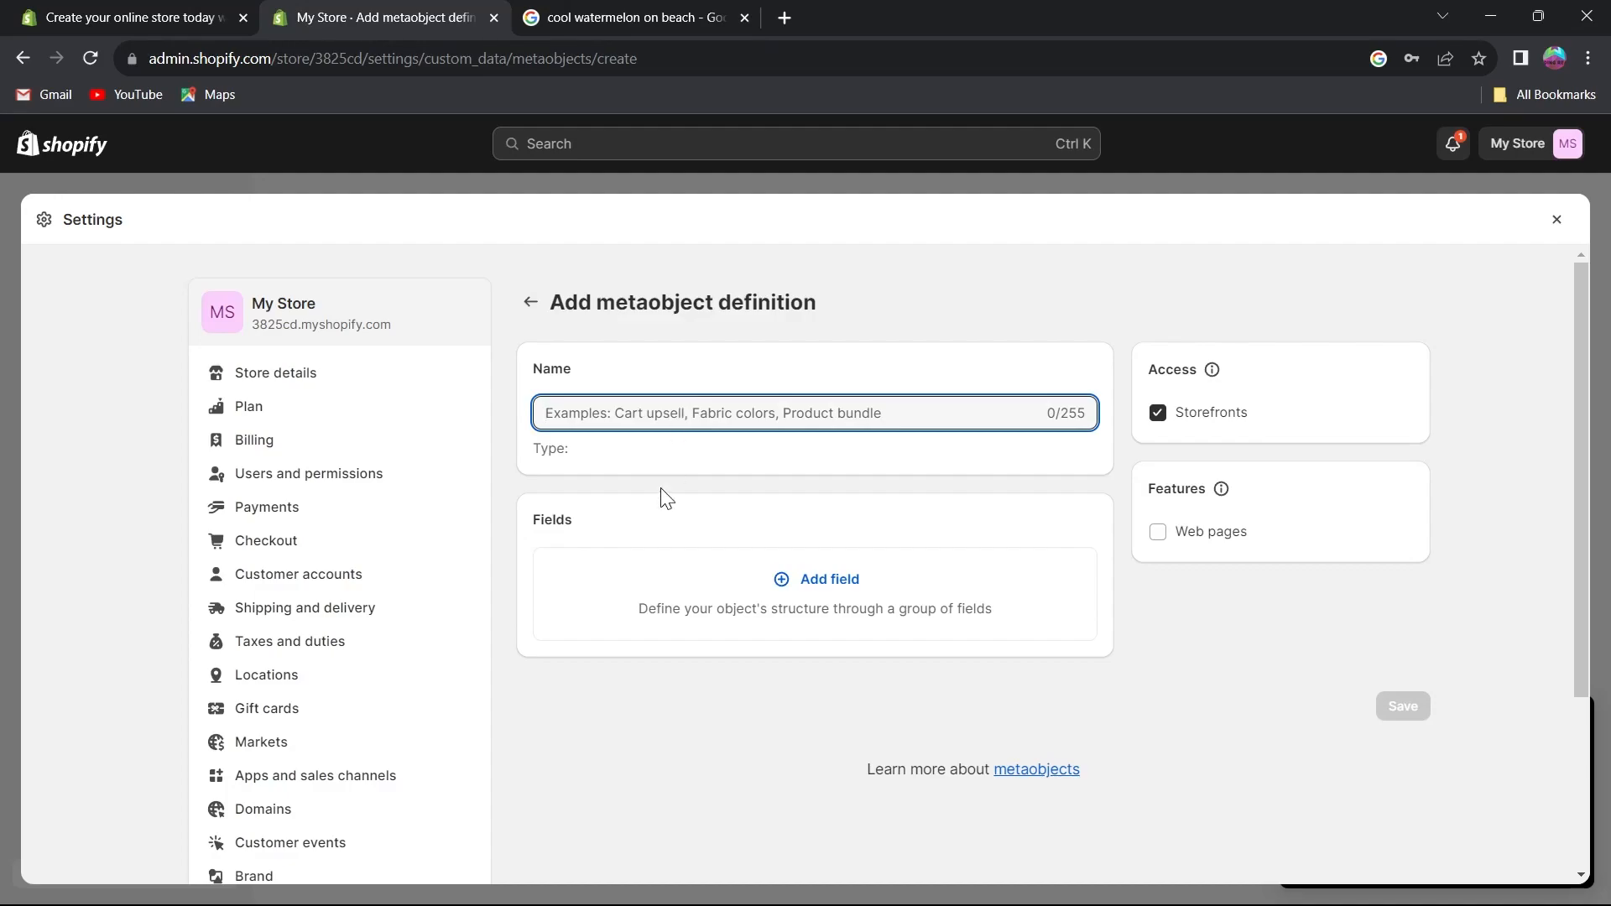
{"action": "left_click", "coordinate": [801, 583]}
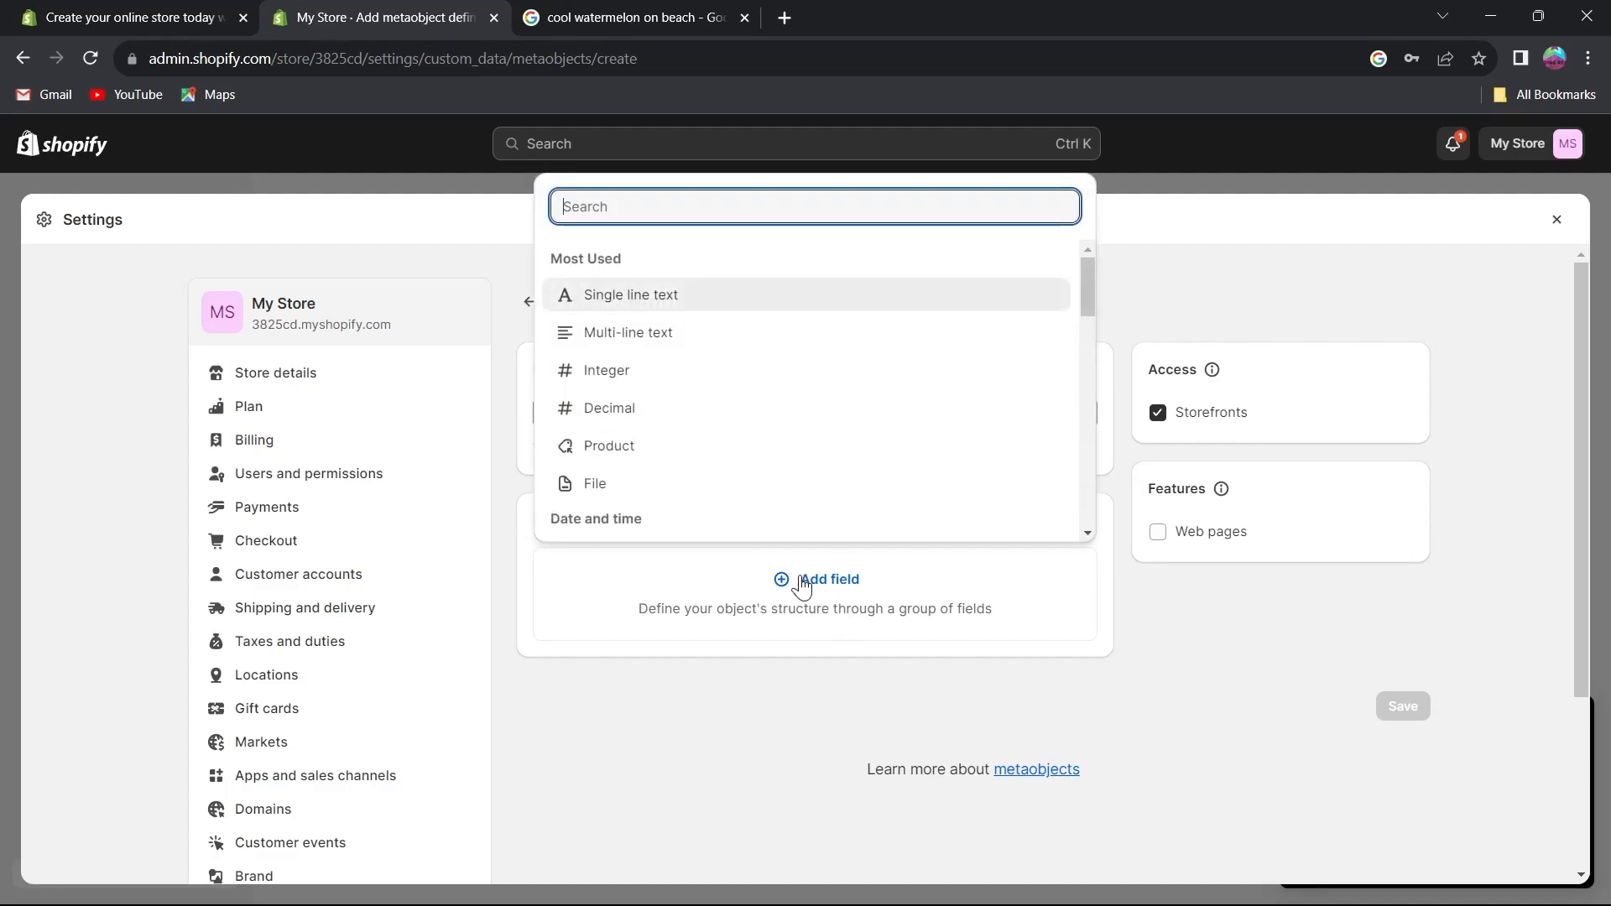
{"action": "scroll", "coordinate": [662, 361], "scroll_direction": "down", "scroll_amount": 1}
{"action": "scroll", "coordinate": [623, 385], "scroll_direction": "down", "scroll_amount": 2}
{"action": "scroll", "coordinate": [604, 345], "scroll_direction": "up", "scroll_amount": 1}
{"action": "left_click", "coordinate": [632, 353]}
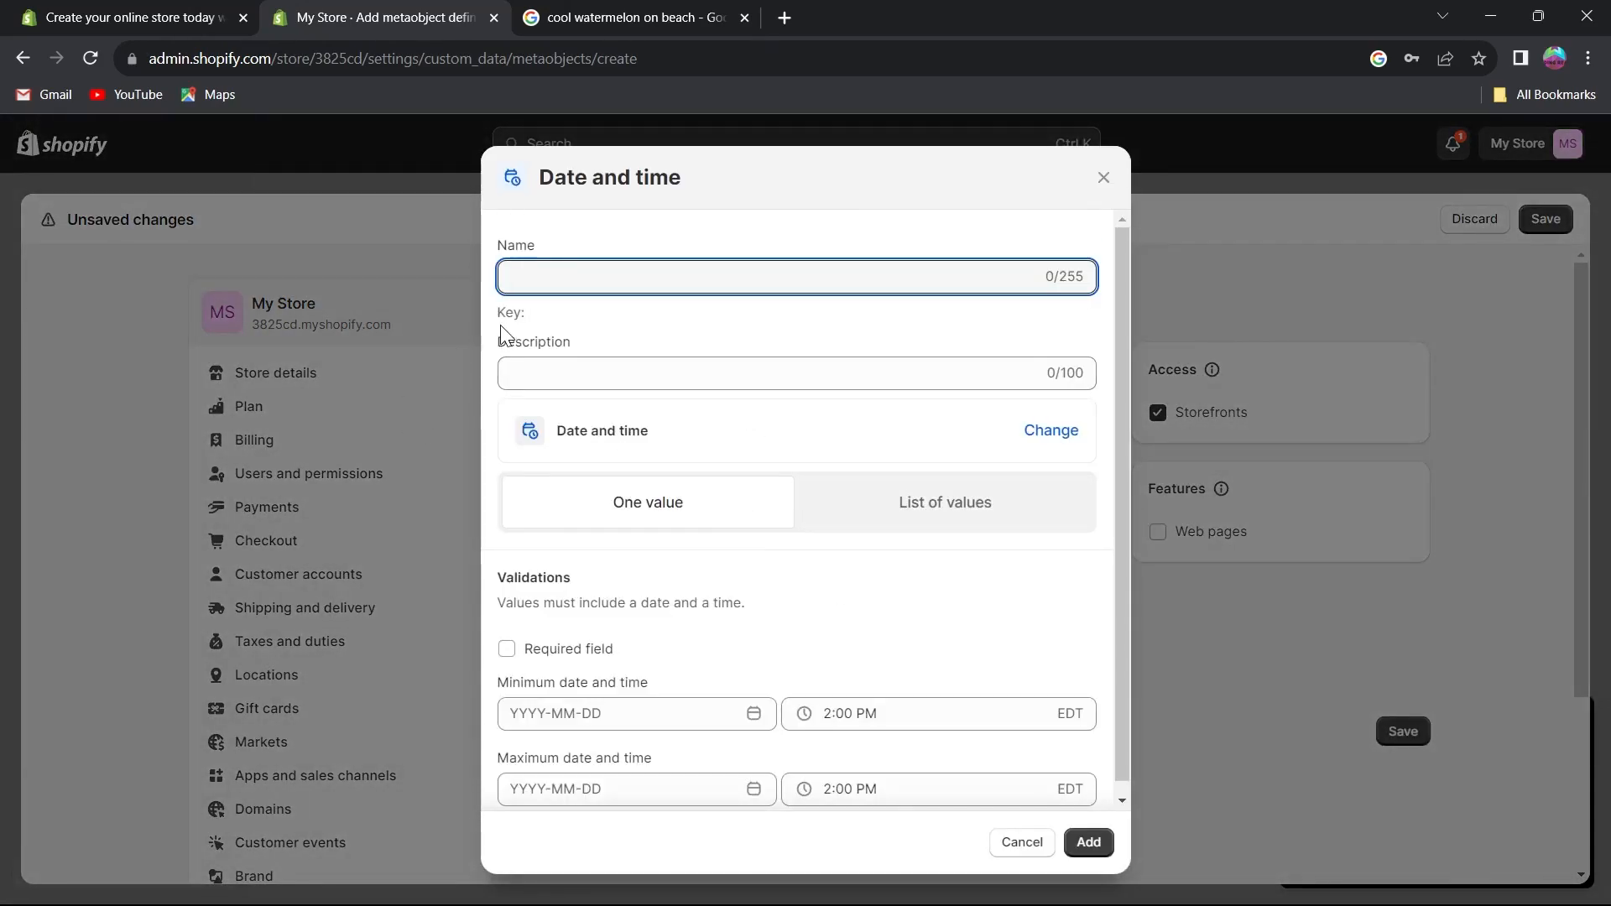
{"action": "scroll", "coordinate": [537, 289], "scroll_direction": "down", "scroll_amount": 1}
{"action": "left_click", "coordinate": [592, 361]}
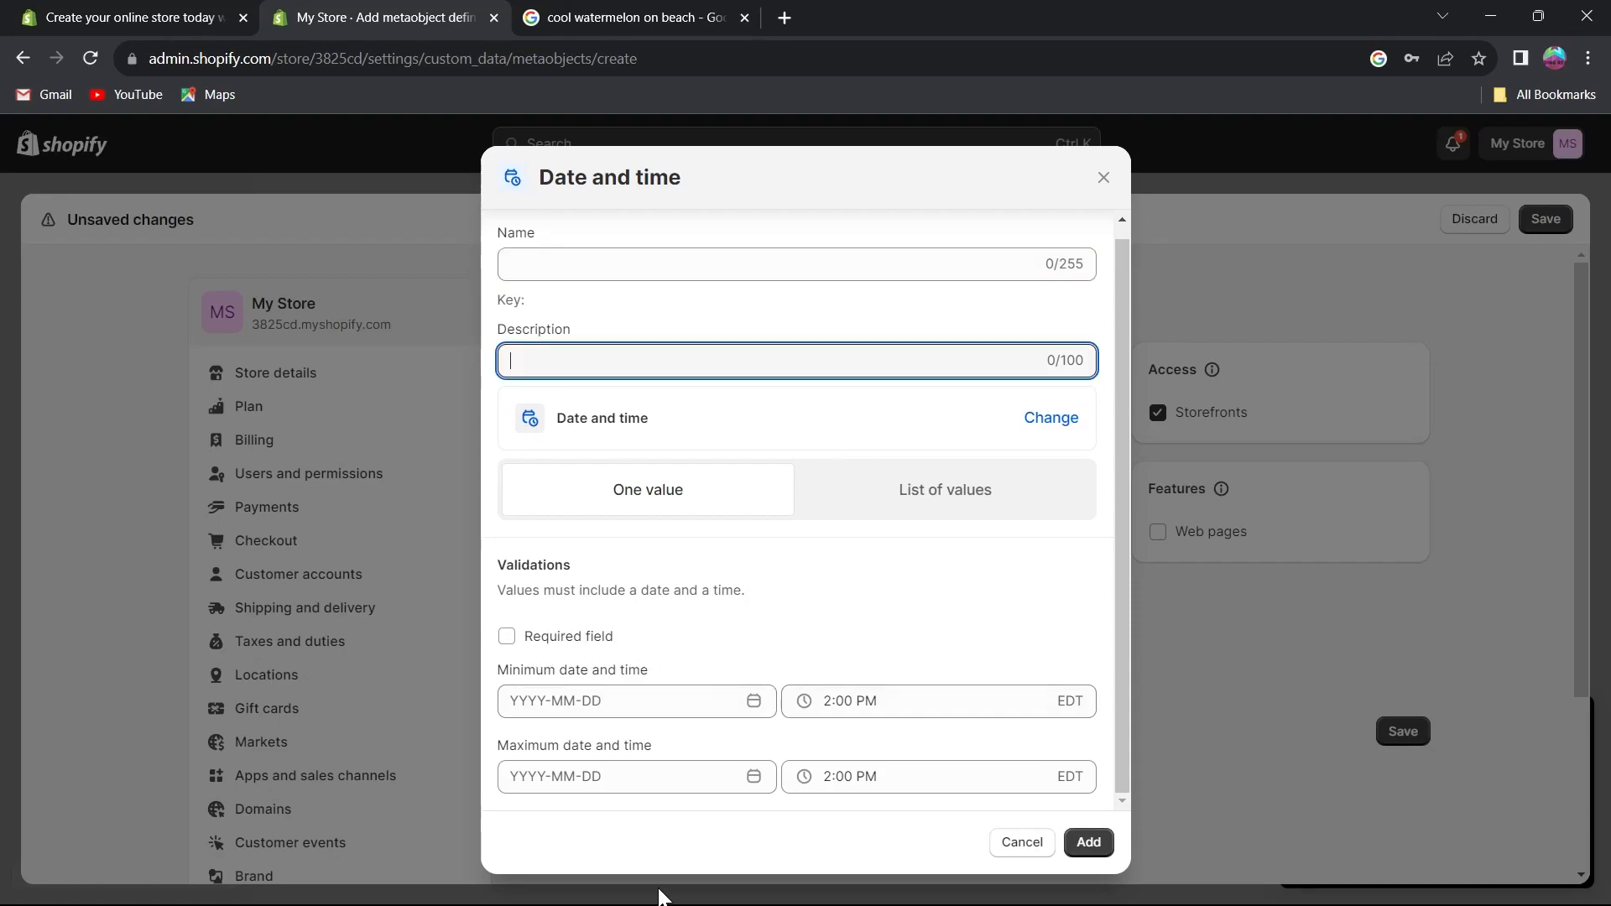
{"action": "left_click", "coordinate": [1019, 843]}
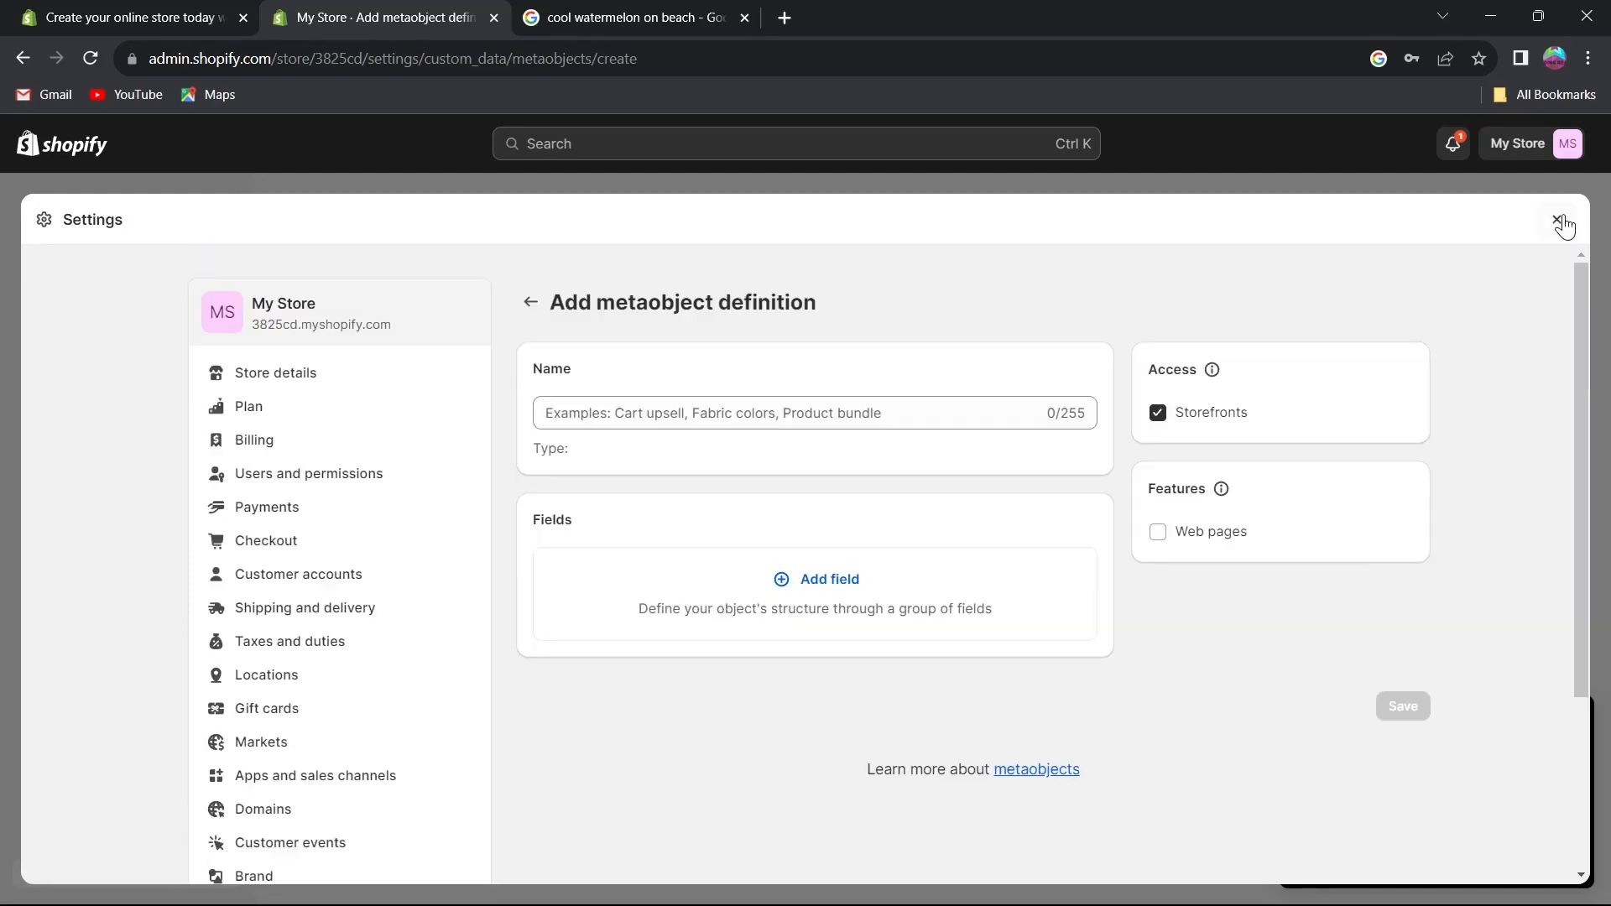
{"action": "left_click", "coordinate": [1556, 219]}
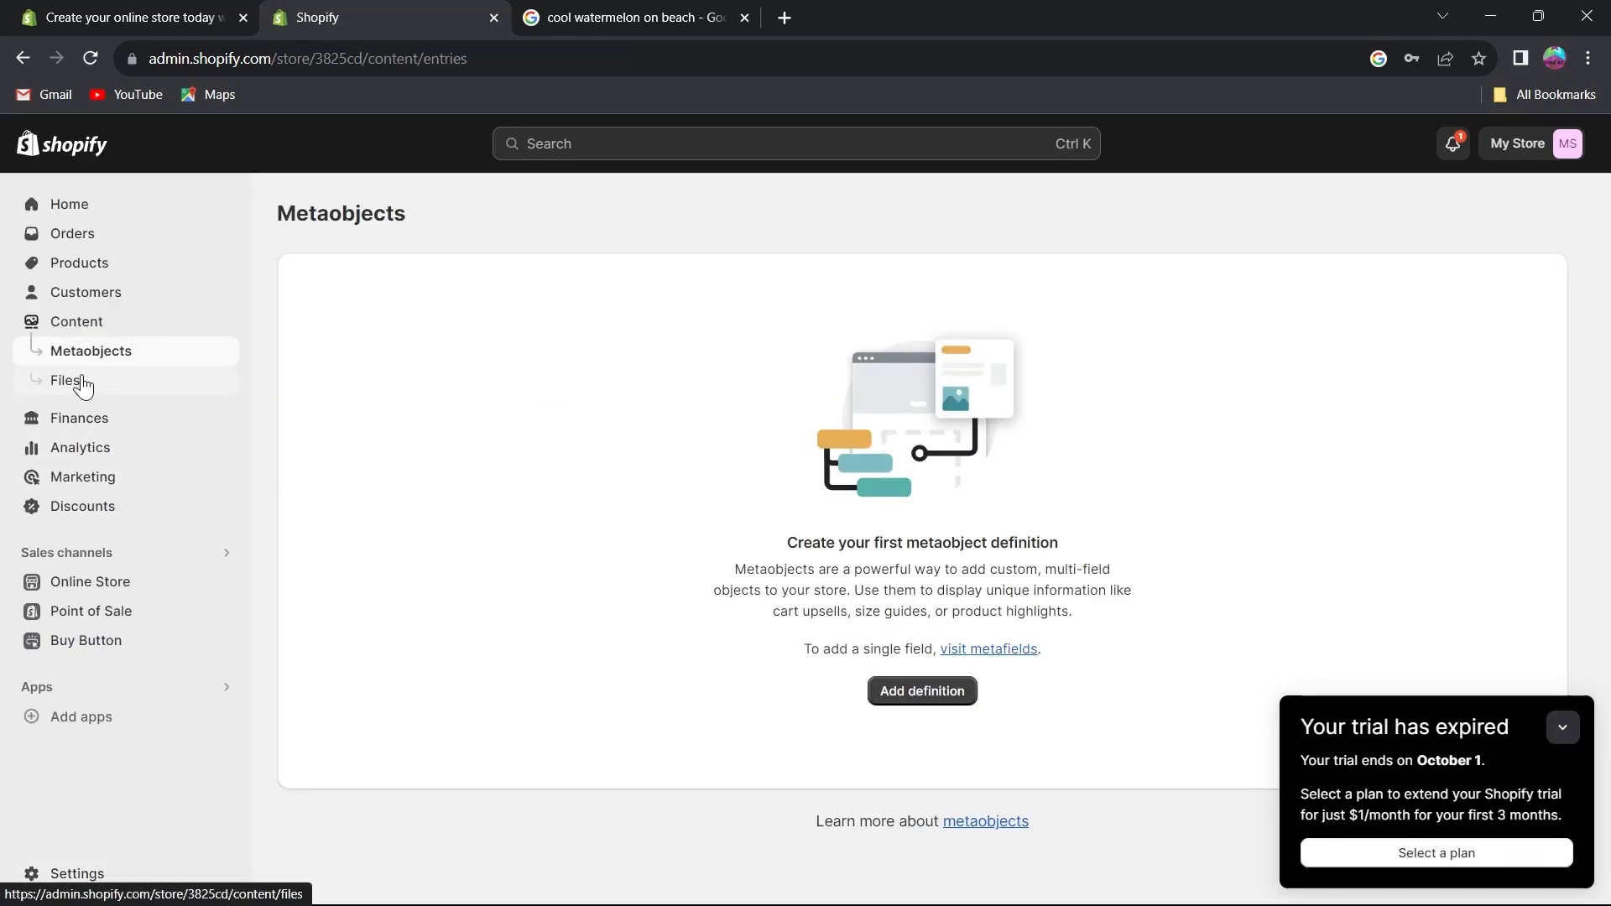
Browse the Files list and the Finances overview with its setup tasks.
{"action": "left_click", "coordinate": [38, 382]}
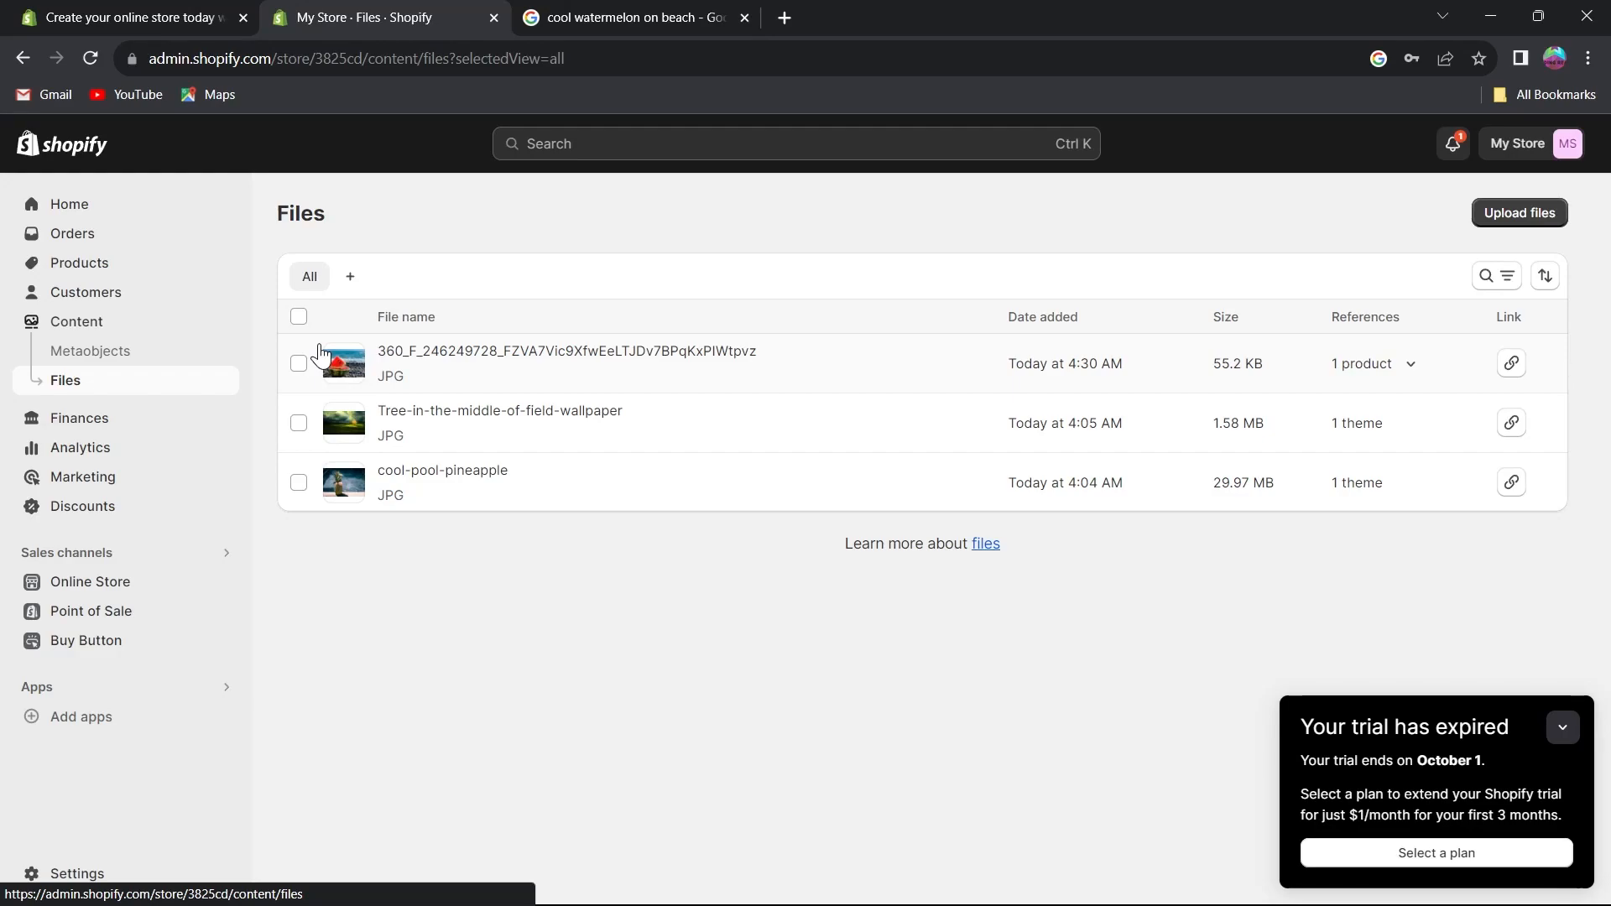
{"action": "left_click", "coordinate": [127, 418]}
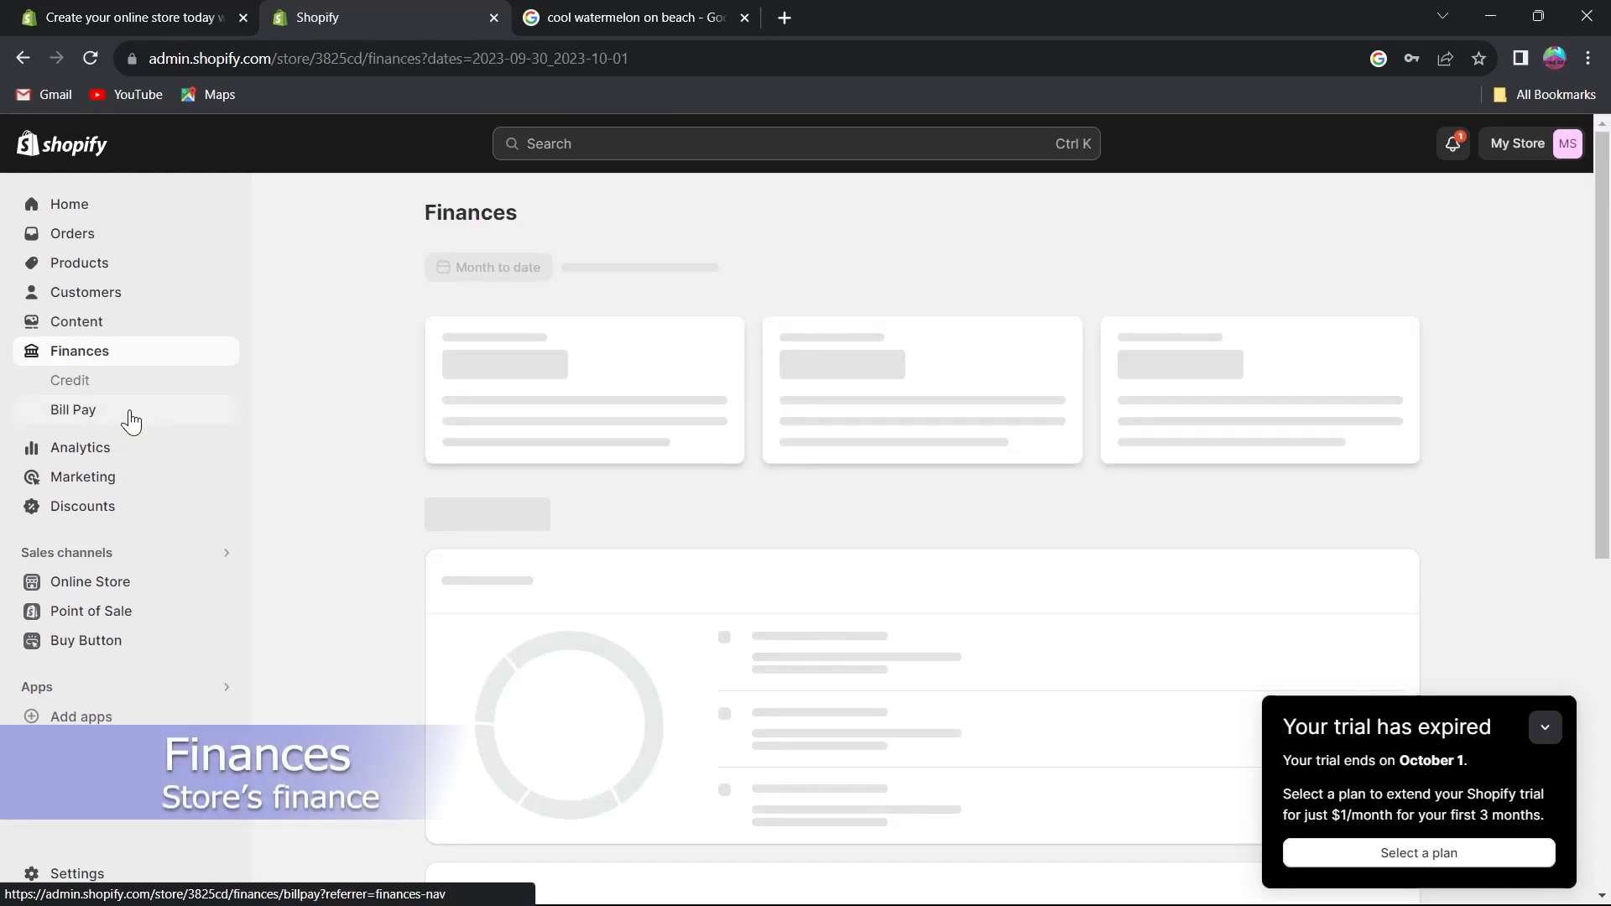
{"action": "left_click_drag", "start_coordinate": [453, 267], "coordinate": [923, 263]}
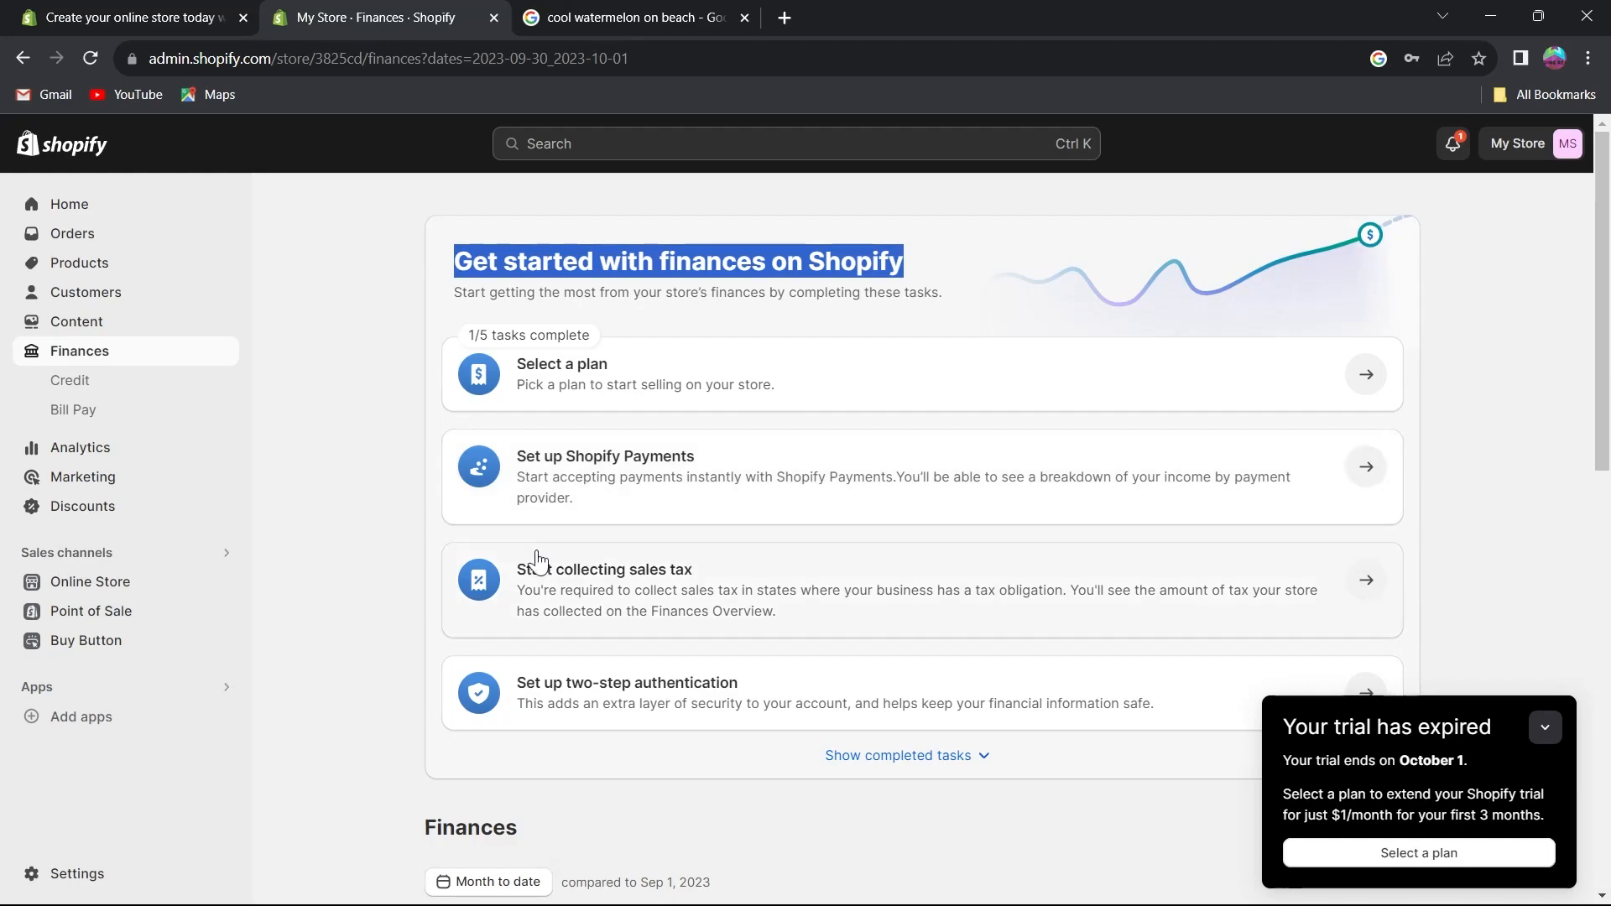
{"action": "scroll", "coordinate": [719, 587], "scroll_direction": "down", "scroll_amount": 1}
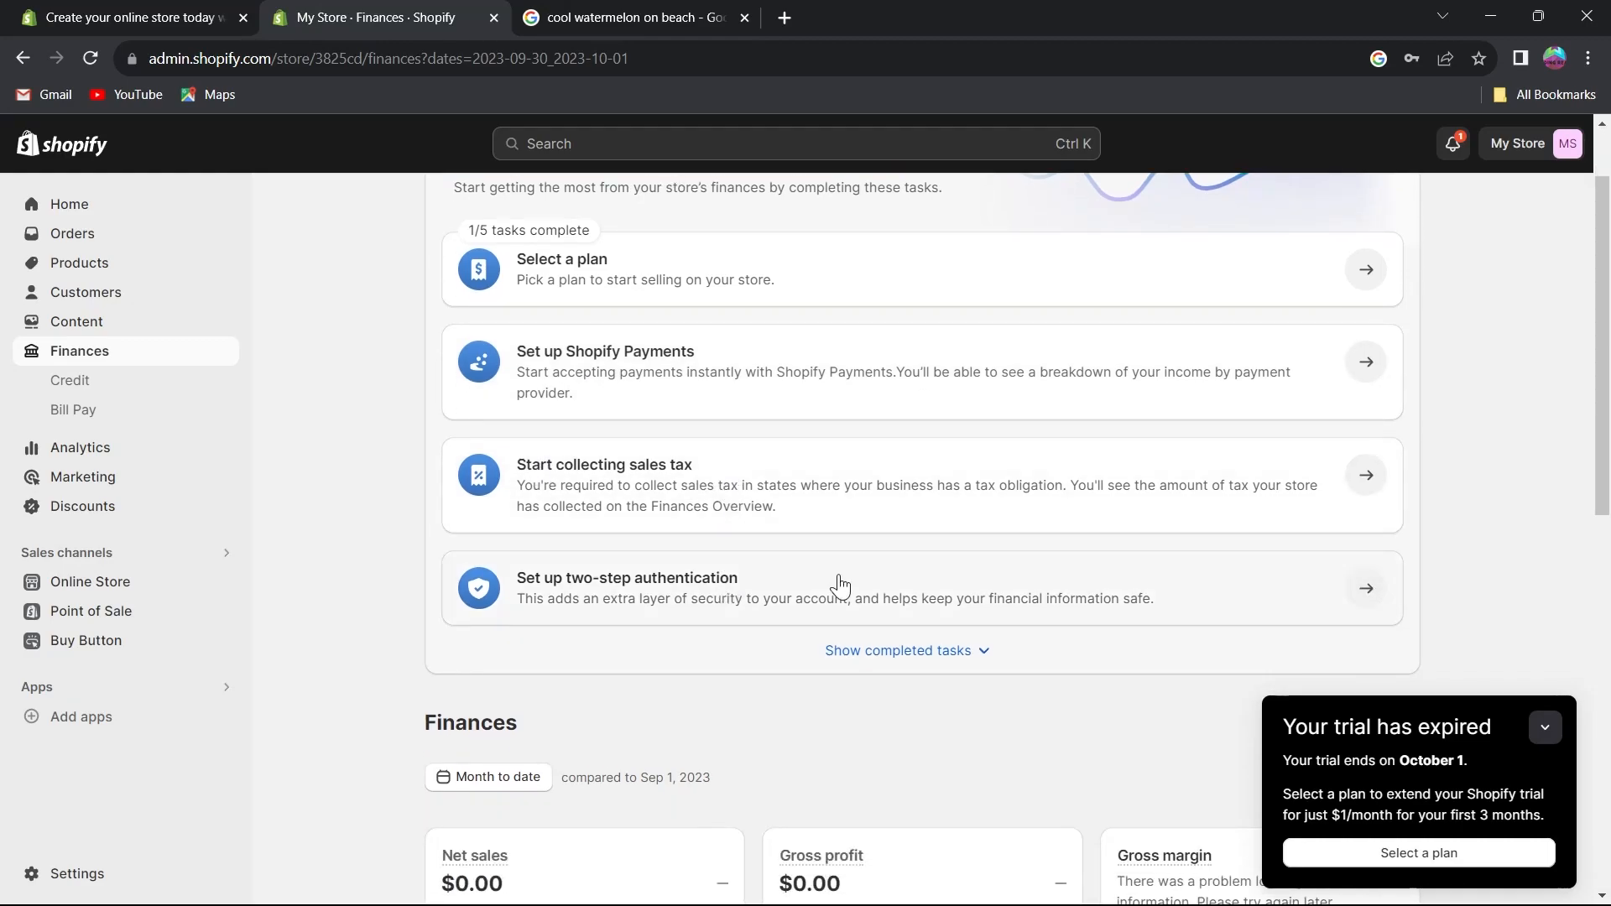
{"action": "scroll", "coordinate": [838, 585], "scroll_direction": "up", "scroll_amount": 1}
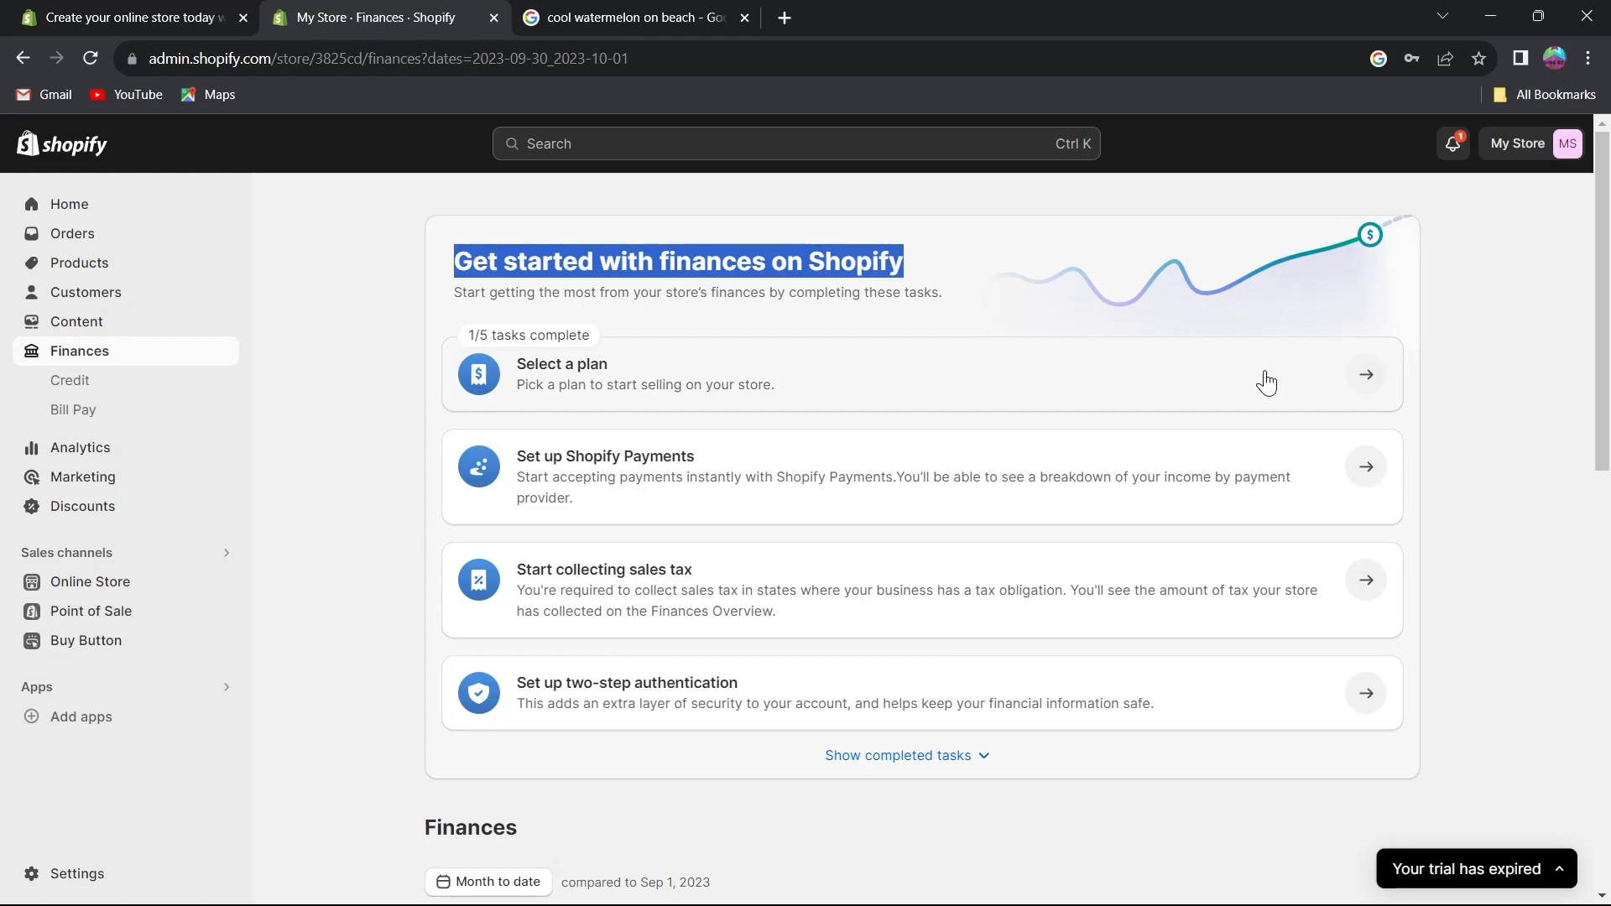
Review the Analytics dashboard charts and the list of Reports.
{"action": "left_click", "coordinate": [62, 390]}
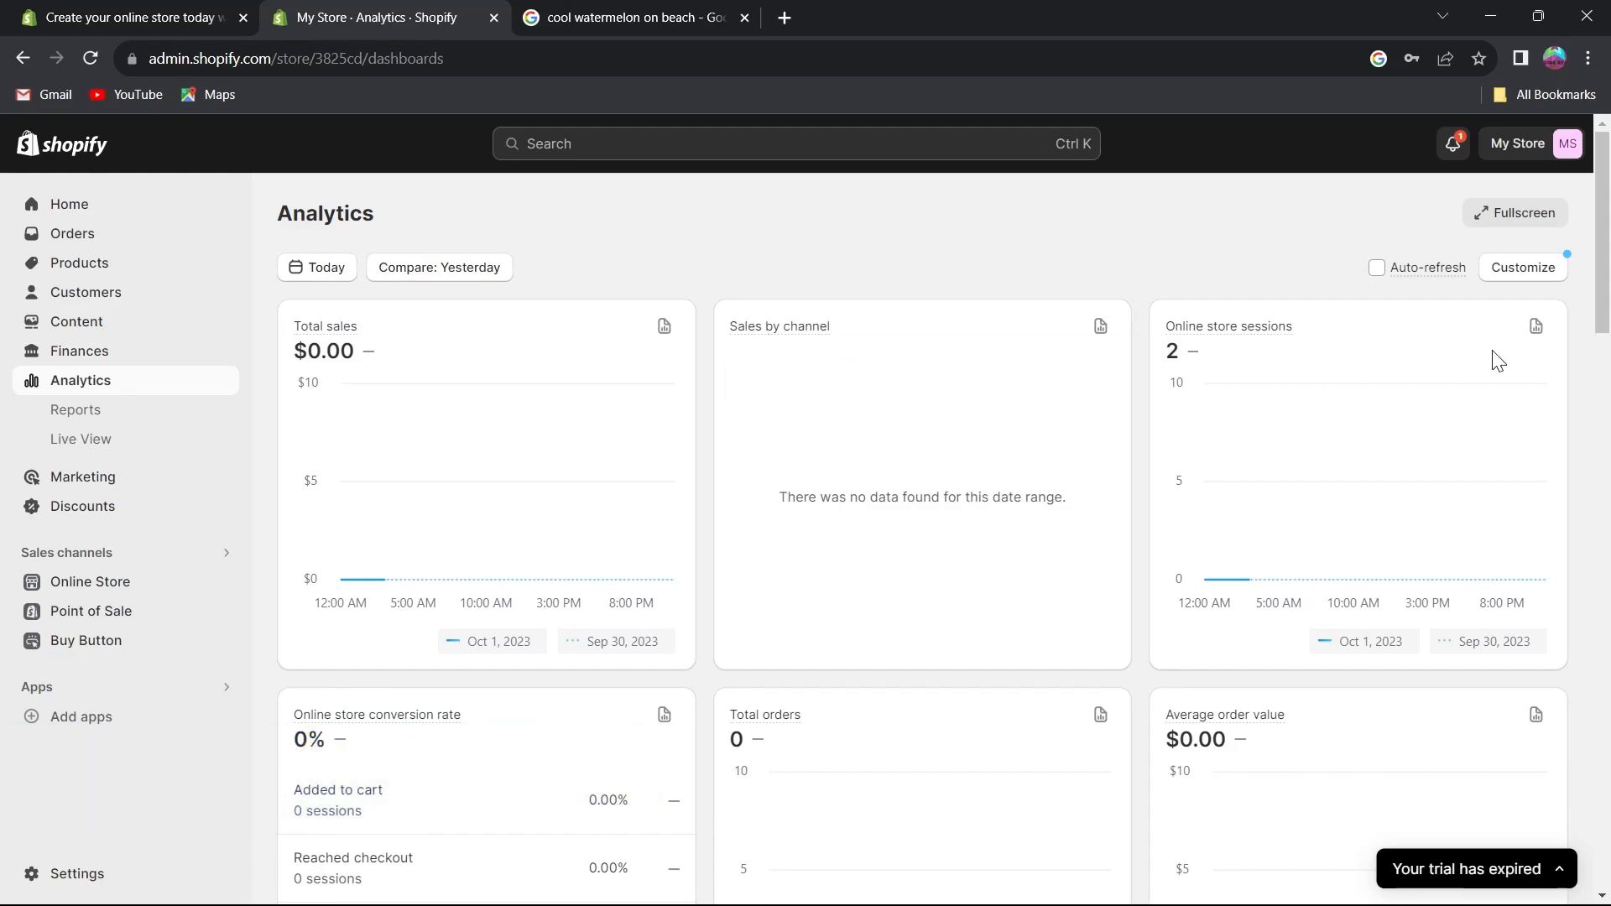
{"action": "scroll", "coordinate": [1297, 327], "scroll_direction": "down", "scroll_amount": 5}
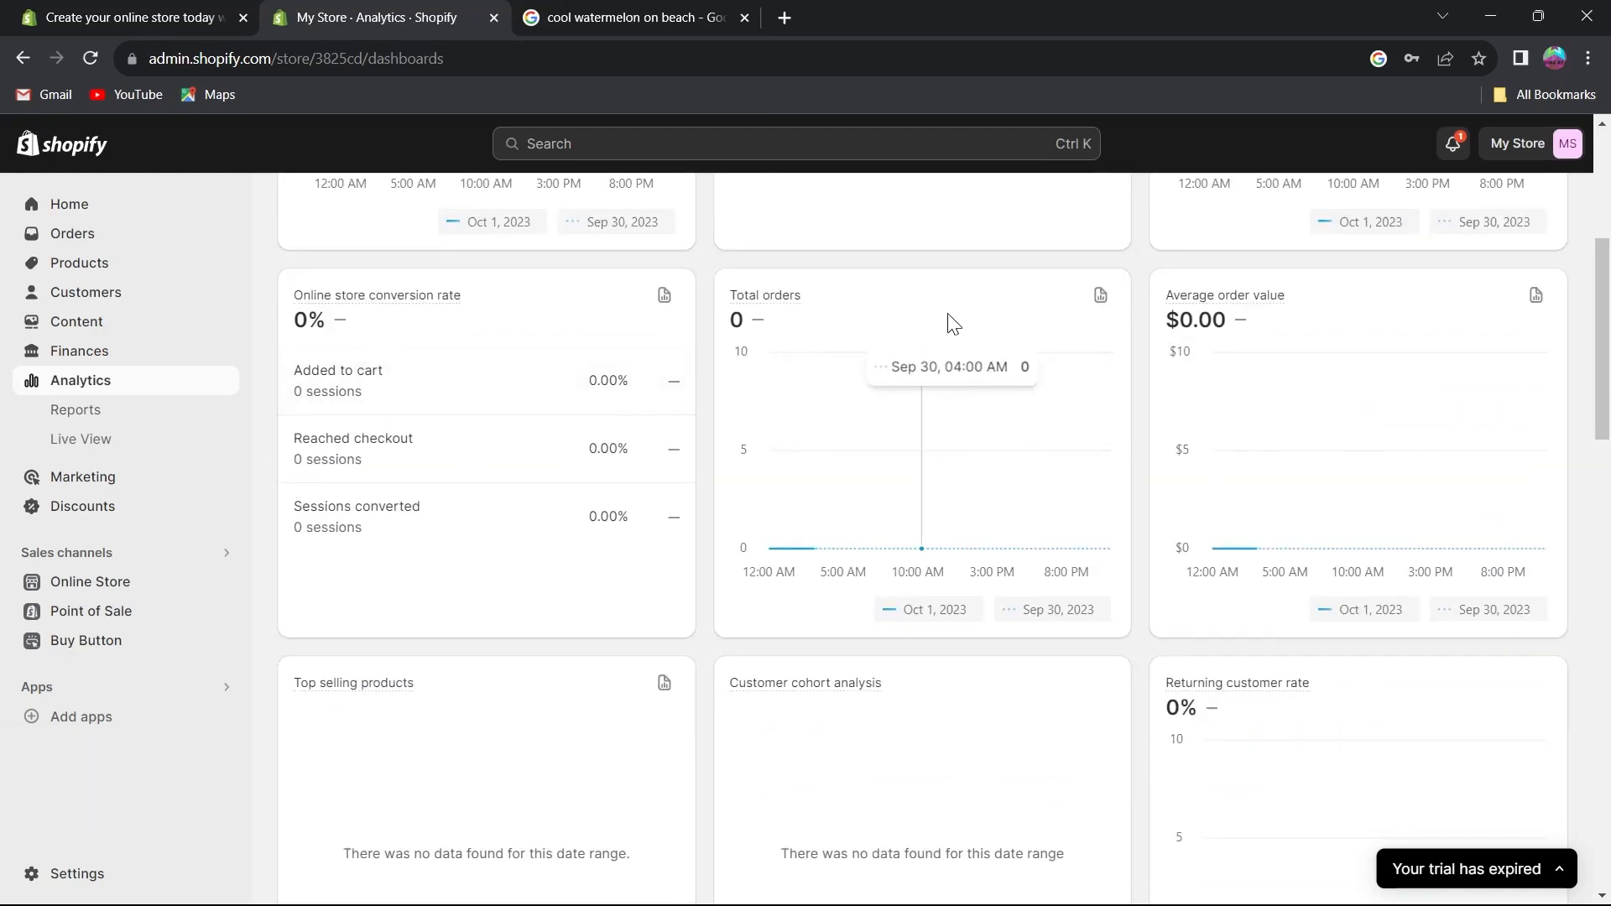
{"action": "scroll", "coordinate": [126, 423], "scroll_direction": "down", "scroll_amount": 1}
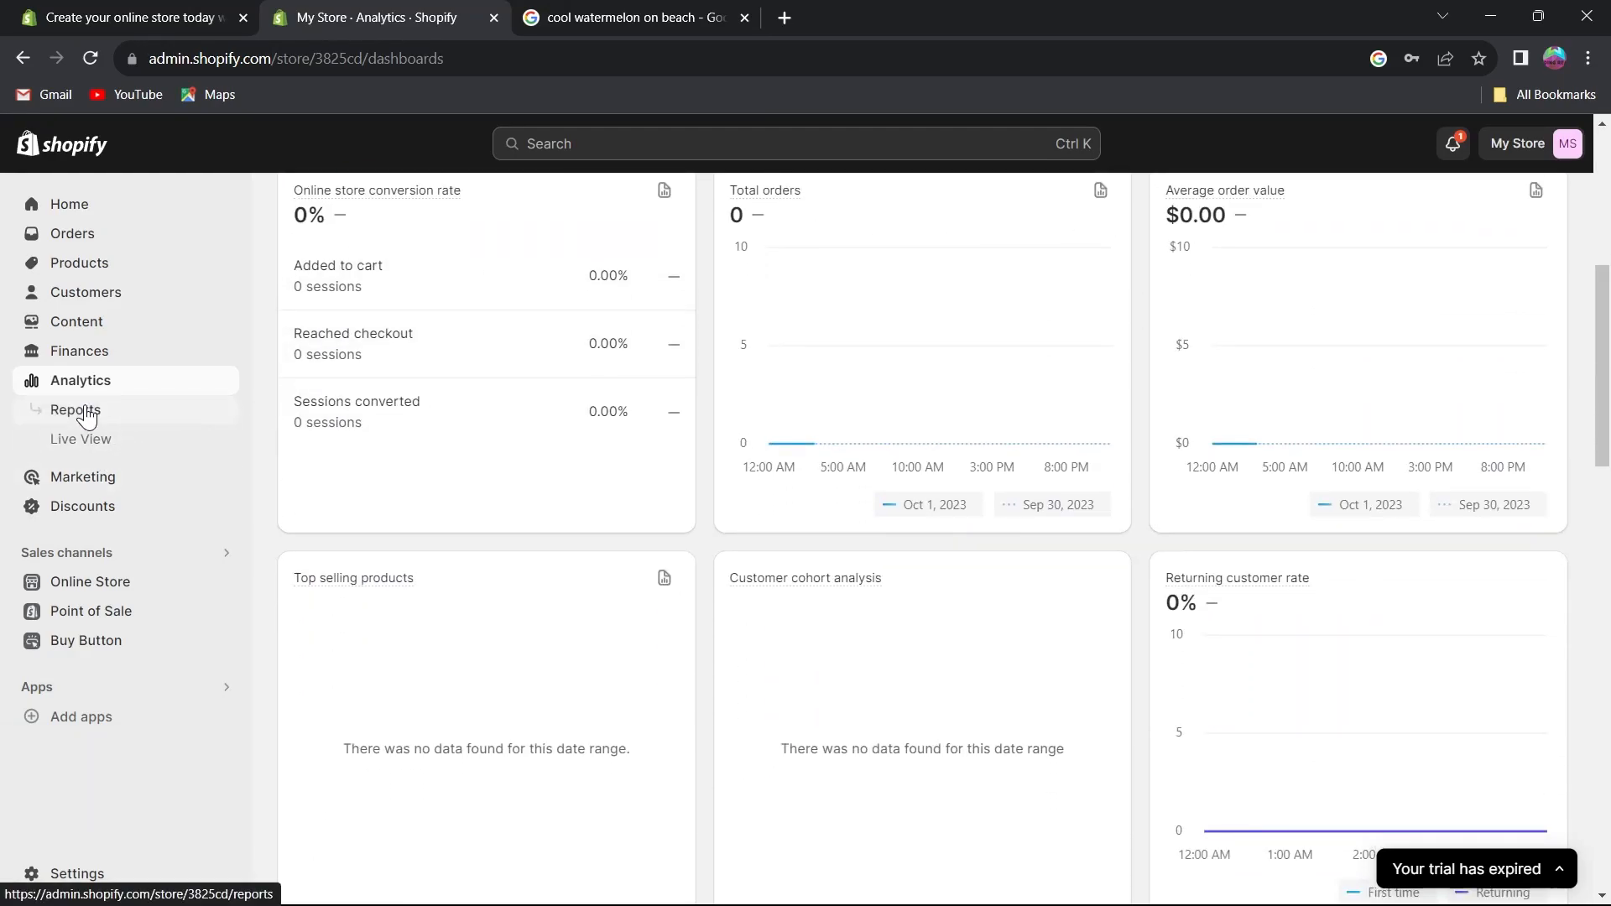
{"action": "left_click", "coordinate": [76, 410]}
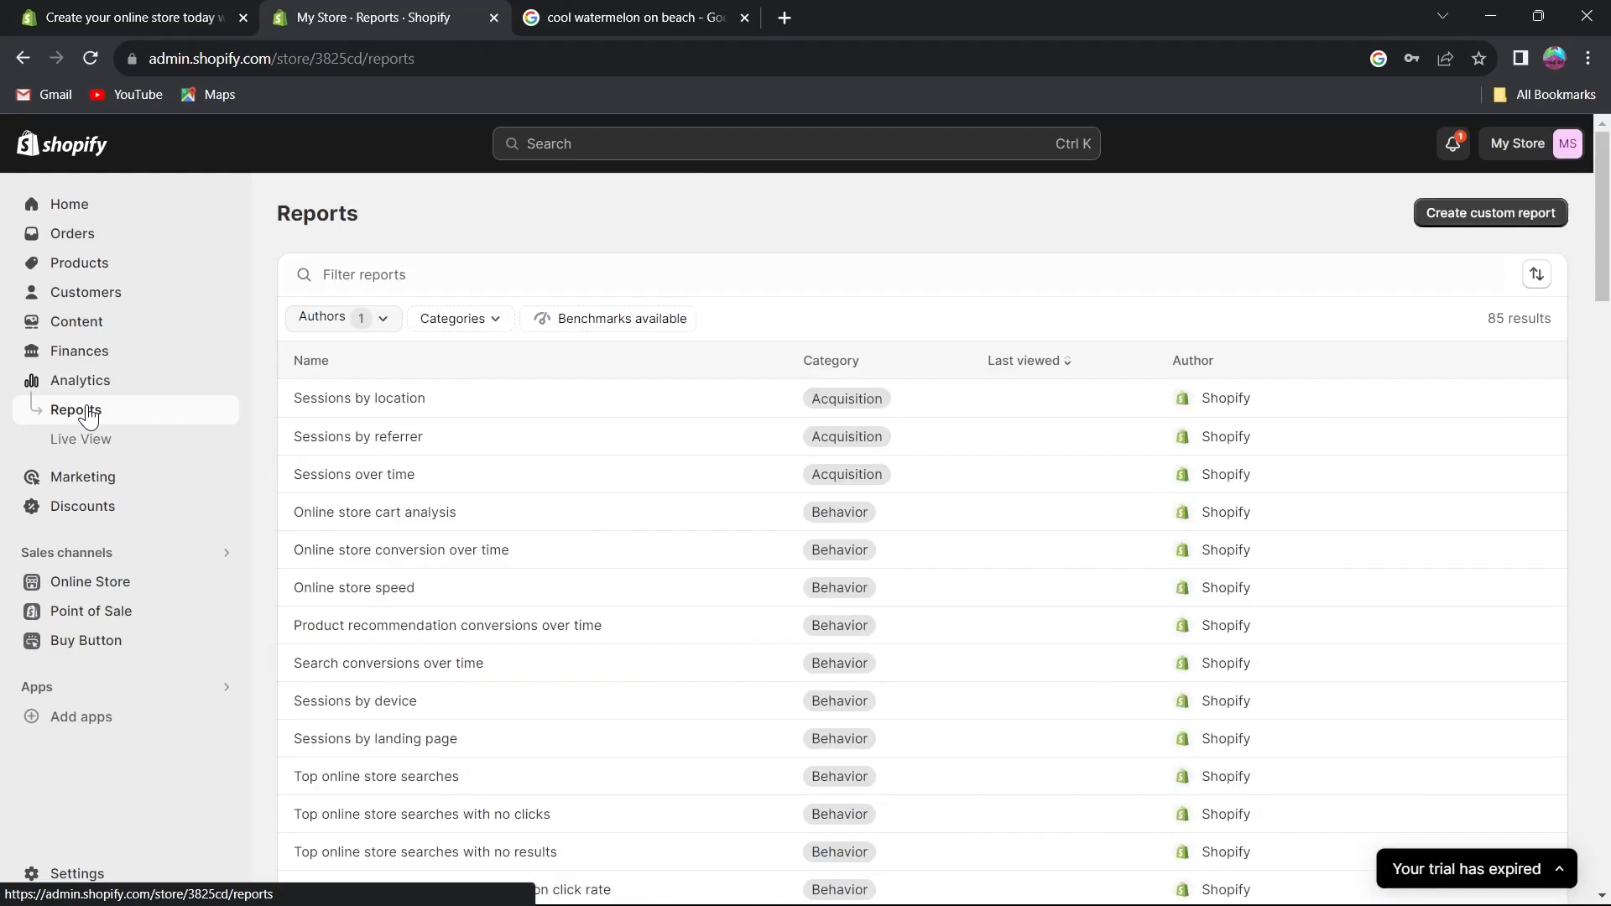
{"action": "scroll", "coordinate": [335, 453], "scroll_direction": "down", "scroll_amount": 3}
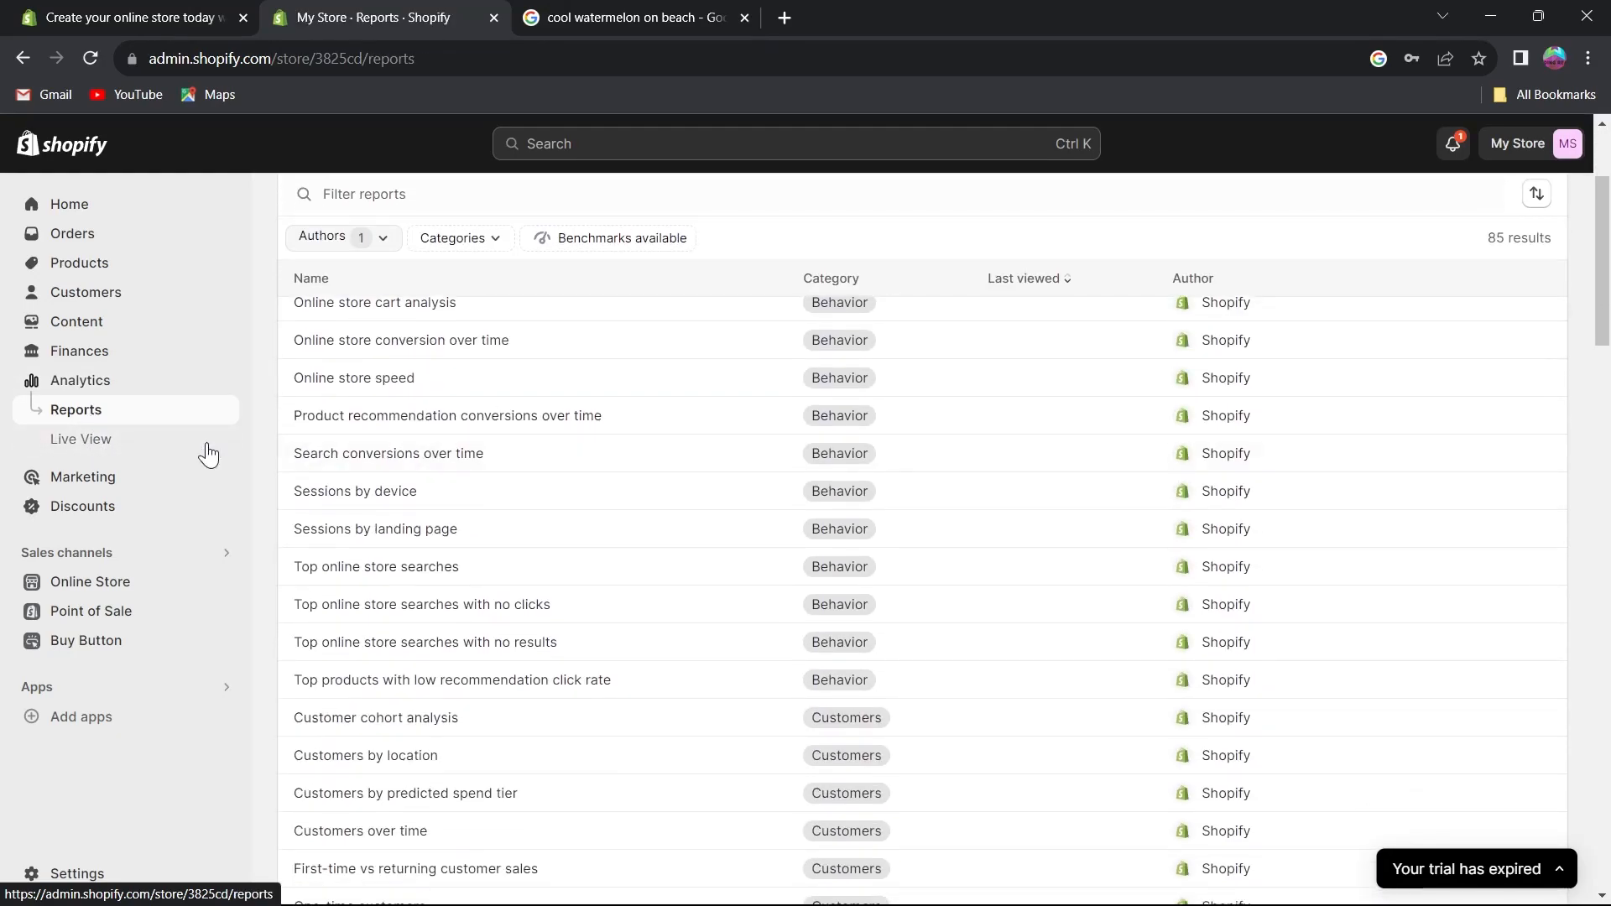
Explore the Live View page, rotating its globe, then open the Marketing overview.
{"action": "left_click", "coordinate": [98, 453]}
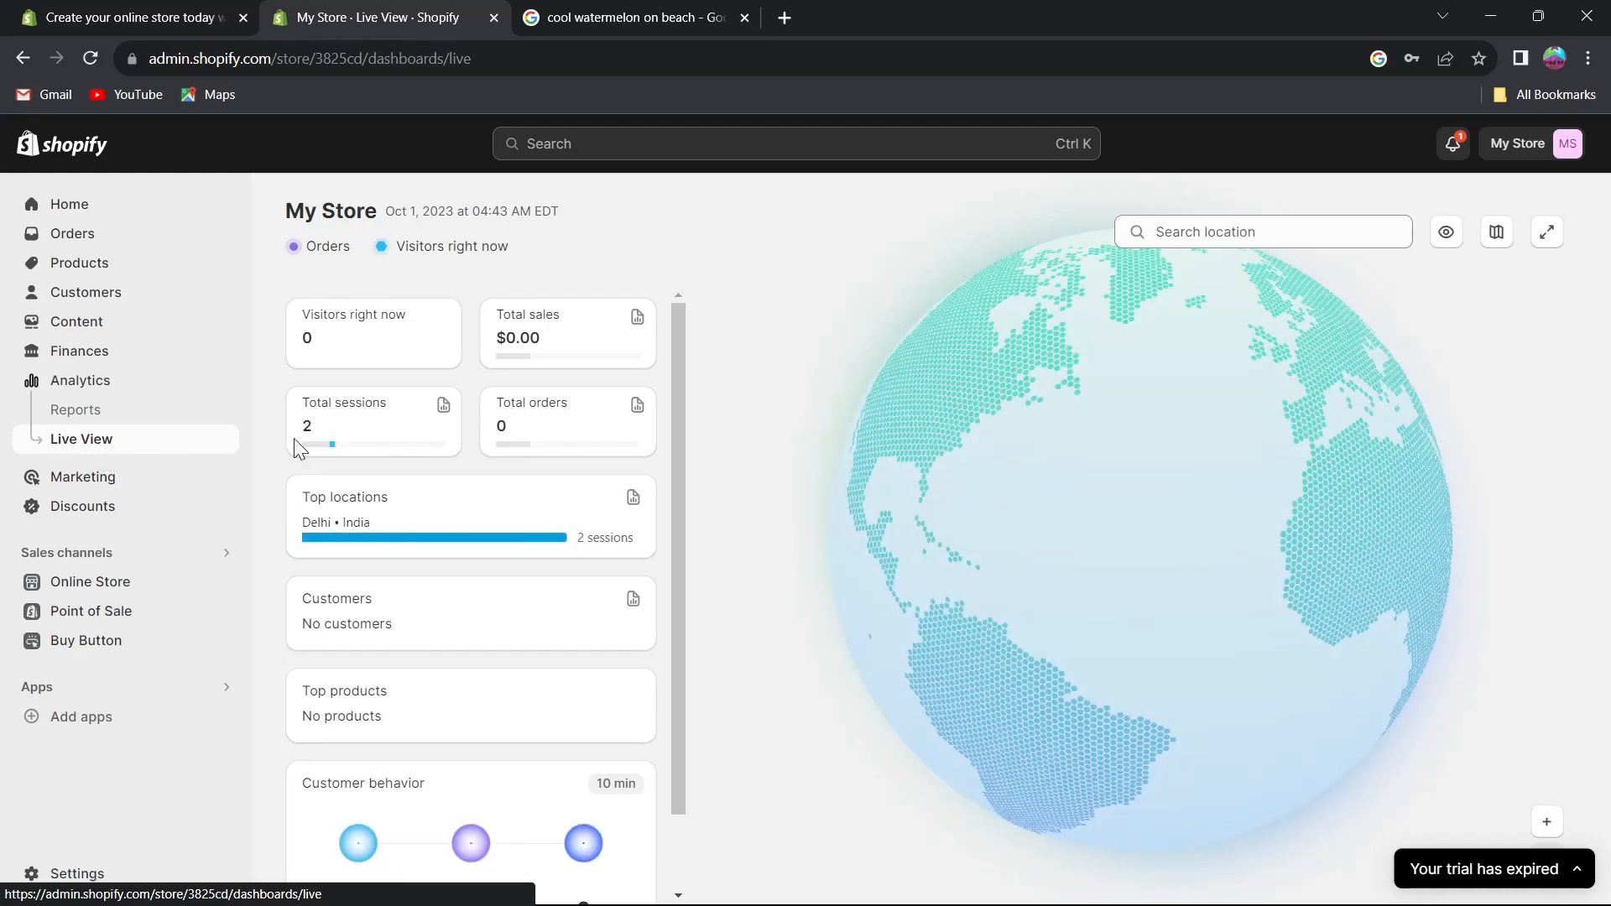
{"action": "left_click_drag", "start_coordinate": [1105, 516], "coordinate": [1343, 361]}
{"action": "left_click_drag", "start_coordinate": [1206, 228], "coordinate": [234, 359]}
{"action": "scroll", "coordinate": [428, 582], "scroll_direction": "down", "scroll_amount": 1}
{"action": "scroll", "coordinate": [403, 593], "scroll_direction": "up", "scroll_amount": 1}
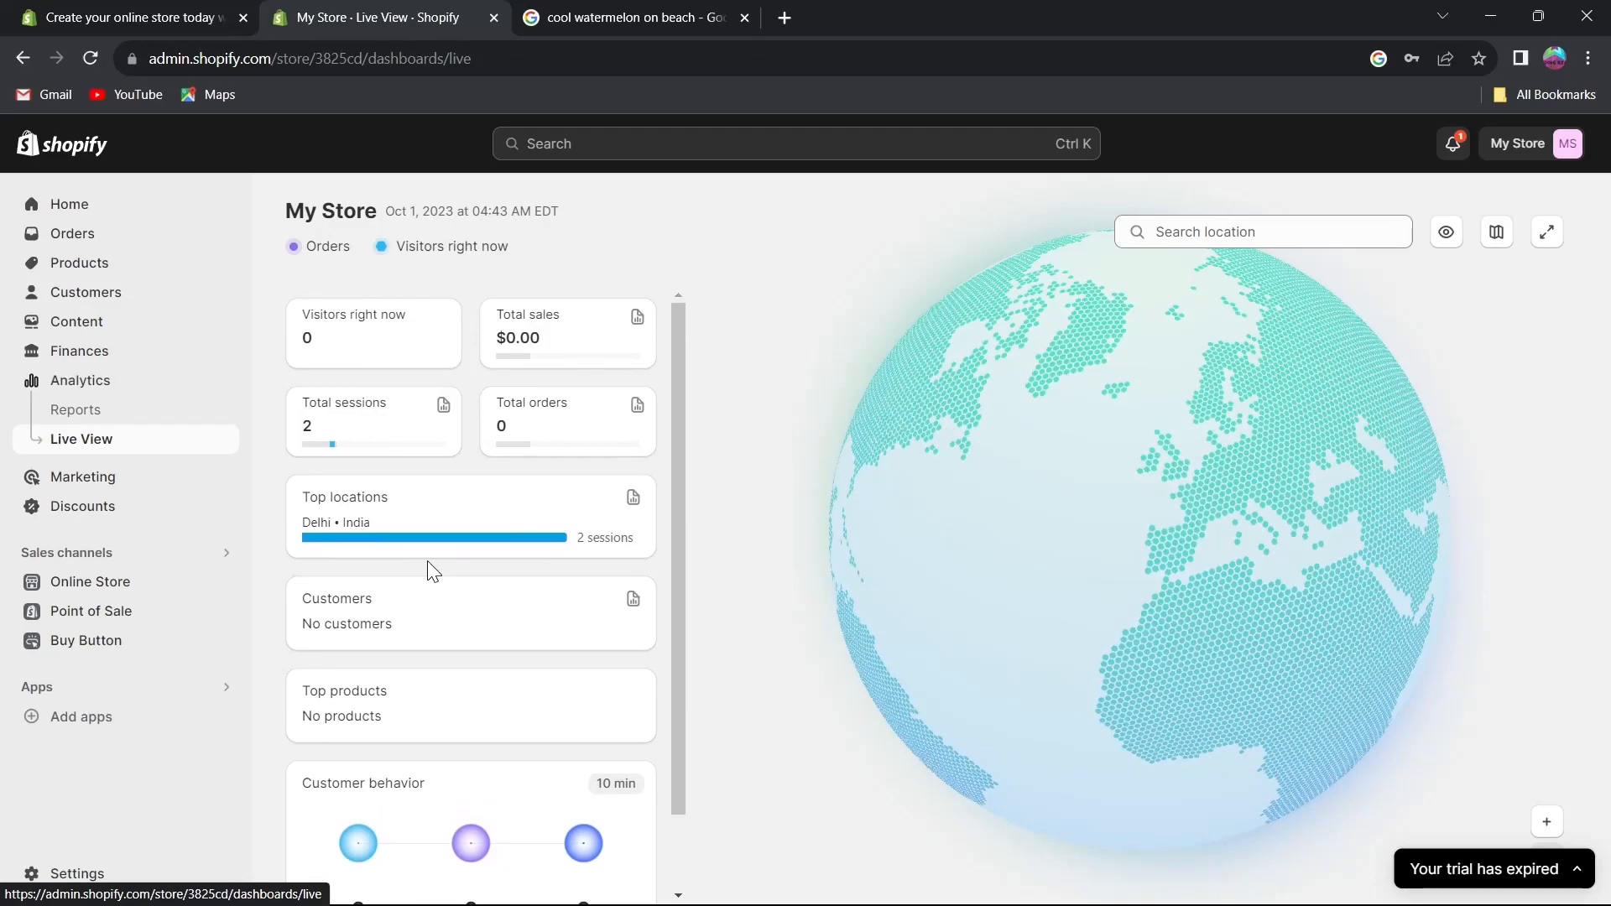
{"action": "left_click", "coordinate": [99, 484]}
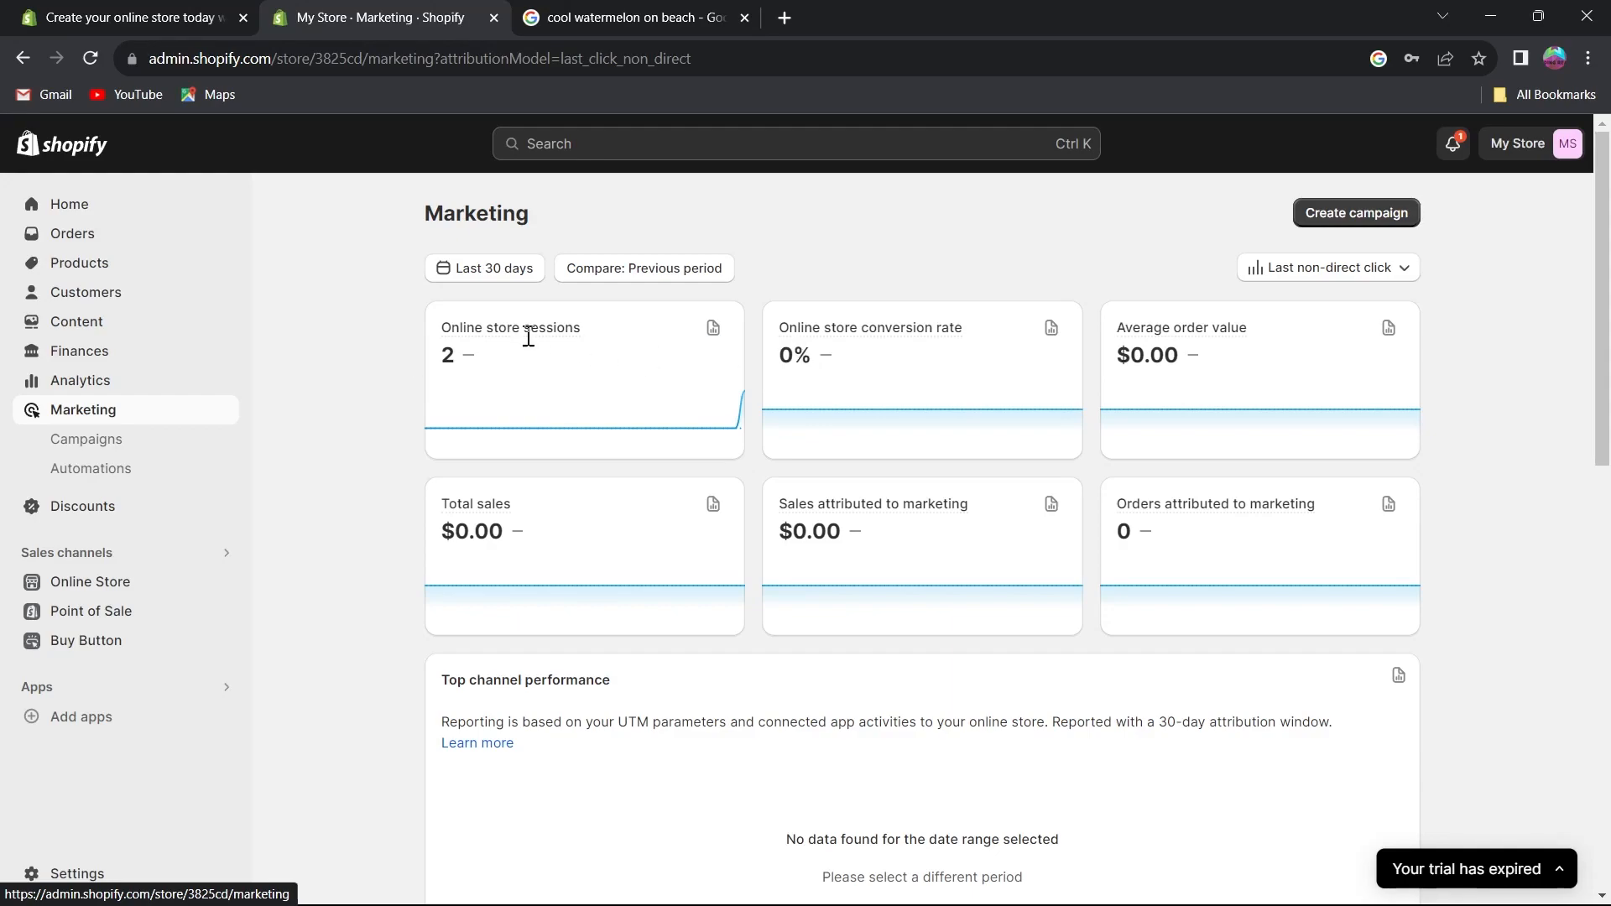
{"action": "mouse_move", "coordinate": [1152, 514]}
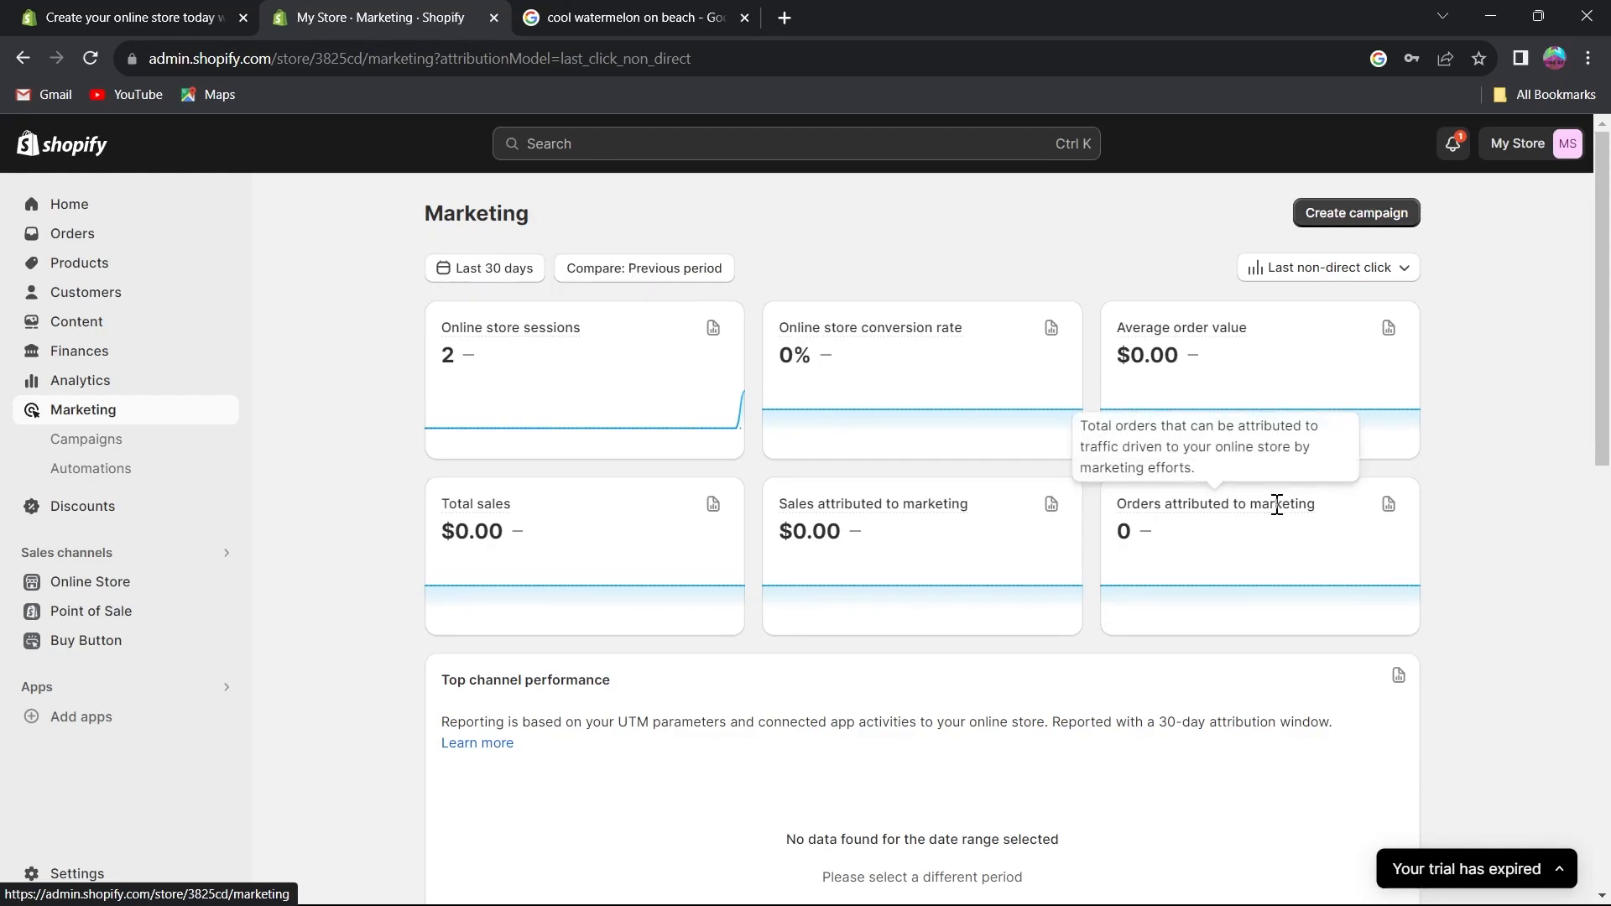
Browse the marketing Campaigns and Automations pages.
{"action": "left_click", "coordinate": [128, 445]}
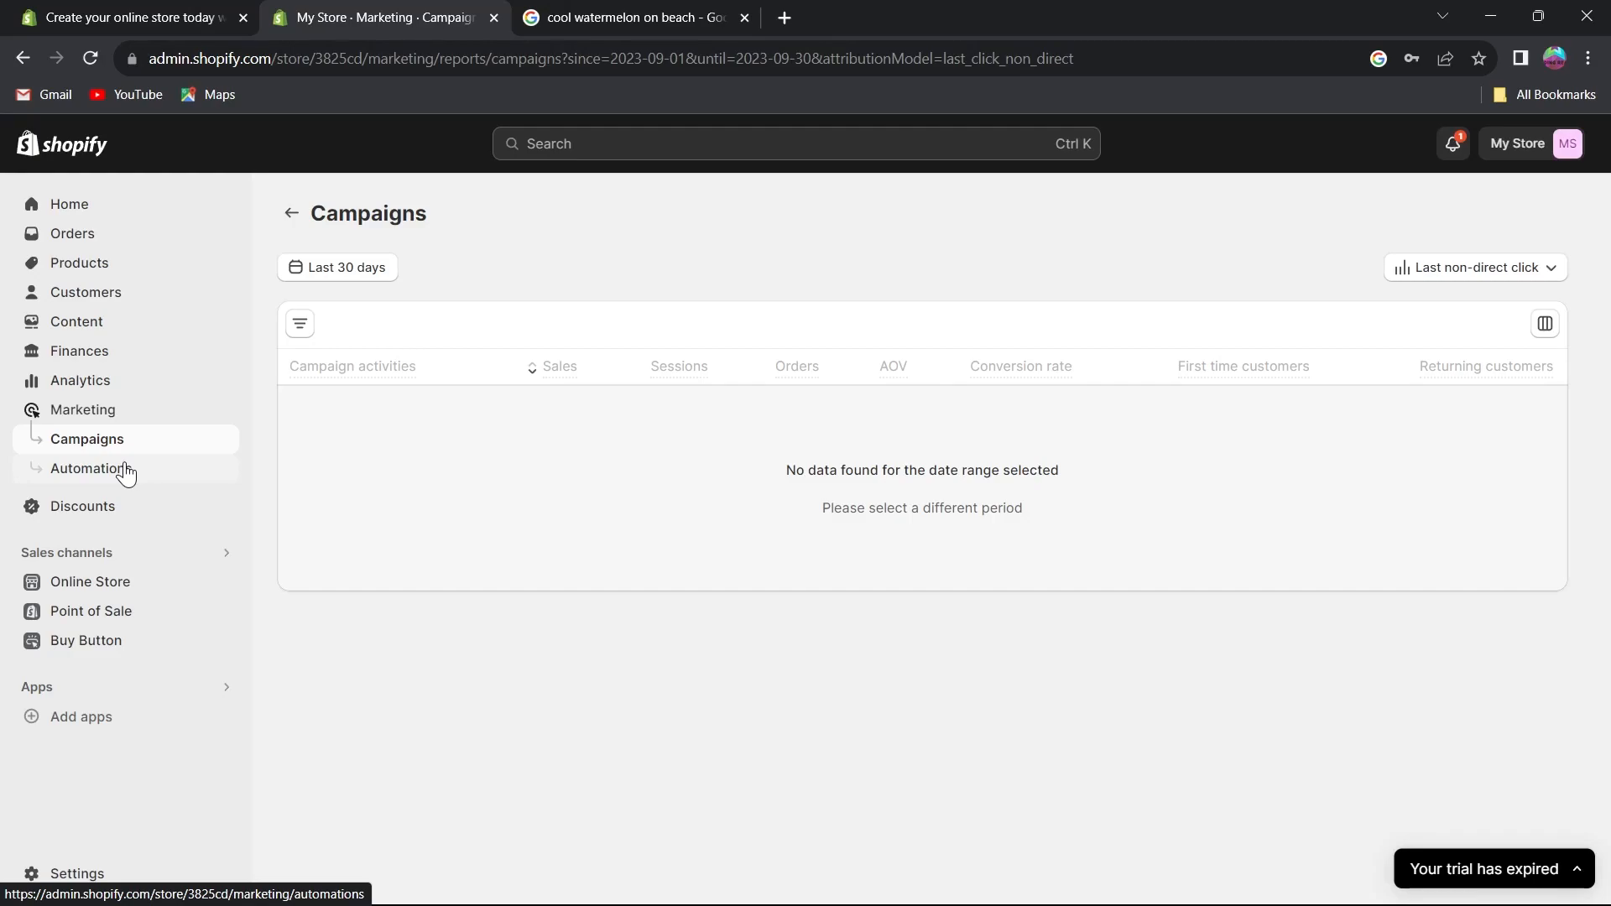
{"action": "left_click", "coordinate": [125, 470]}
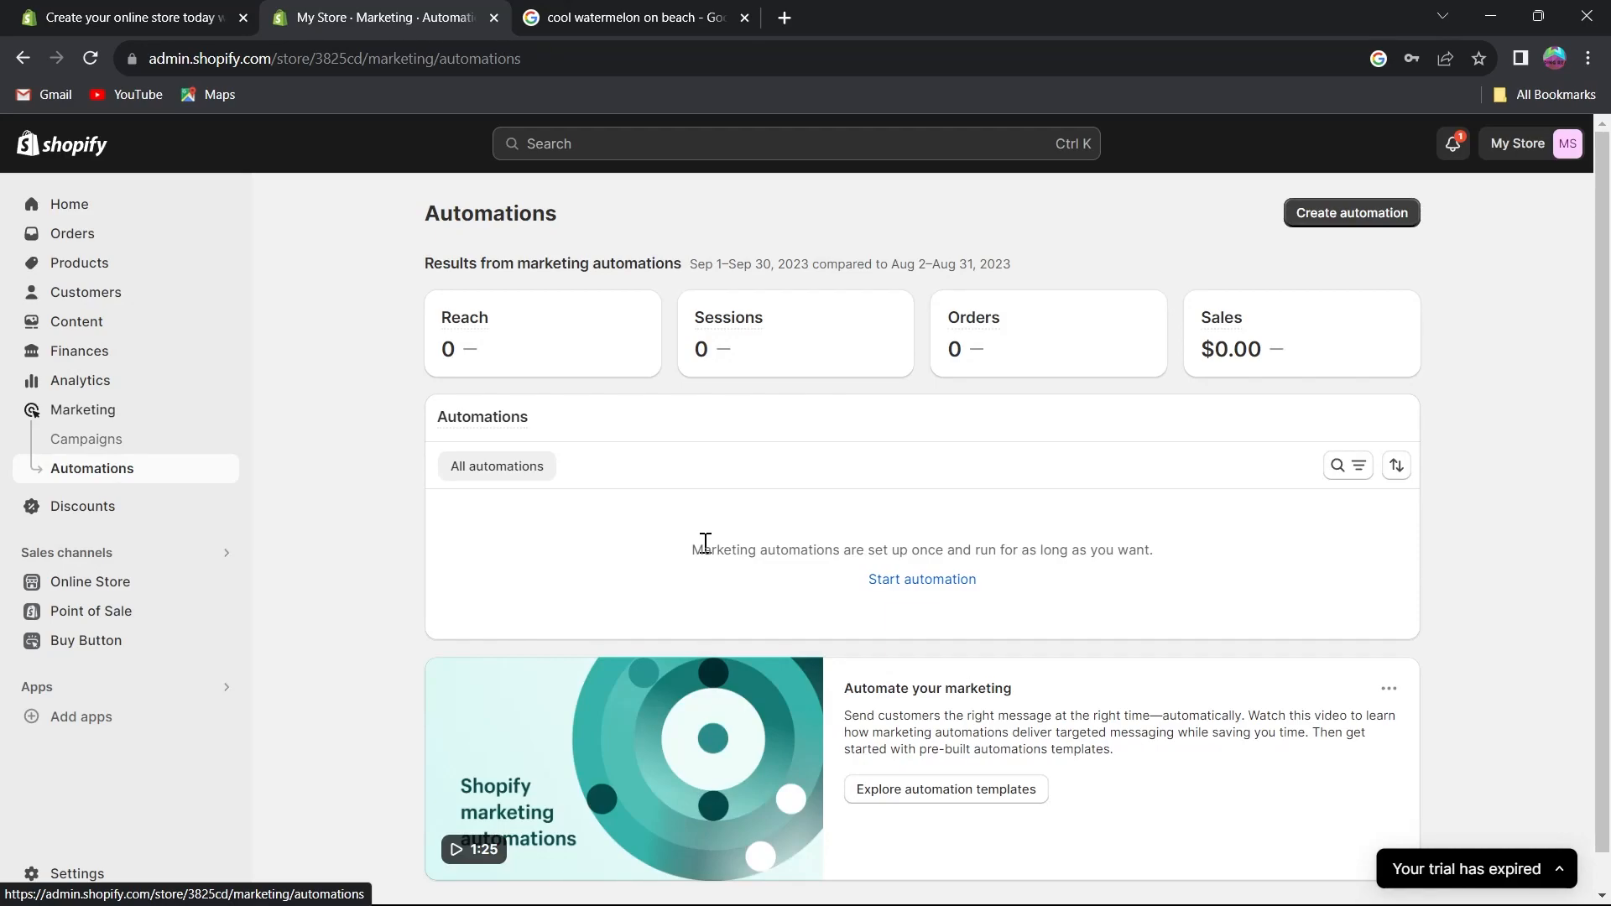
{"action": "left_click_drag", "start_coordinate": [414, 210], "coordinate": [1526, 472]}
{"action": "scroll", "coordinate": [1524, 486], "scroll_direction": "down", "scroll_amount": 1}
{"action": "scroll", "coordinate": [1526, 477], "scroll_direction": "up", "scroll_amount": 1}
Open the automation templates, open the upgrade-plan link in a new tab, and return to the templates.
{"action": "left_click", "coordinate": [1481, 282]}
{"action": "left_click", "coordinate": [1373, 221]}
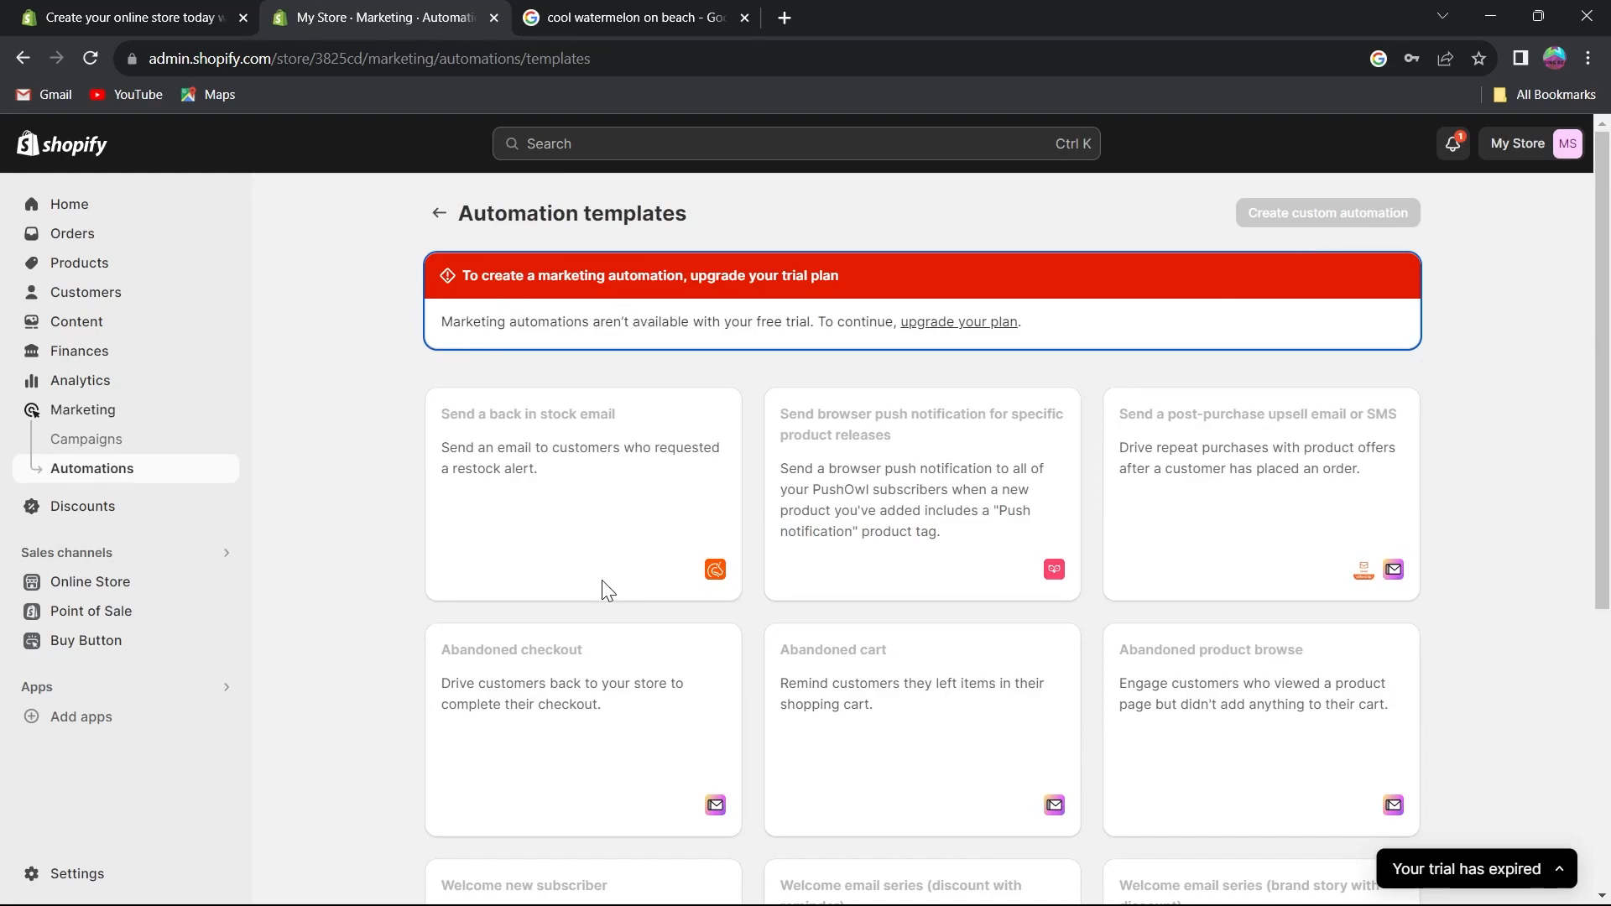
{"action": "scroll", "coordinate": [629, 575], "scroll_direction": "down", "scroll_amount": 5}
{"action": "scroll", "coordinate": [1319, 568], "scroll_direction": "up", "scroll_amount": 5}
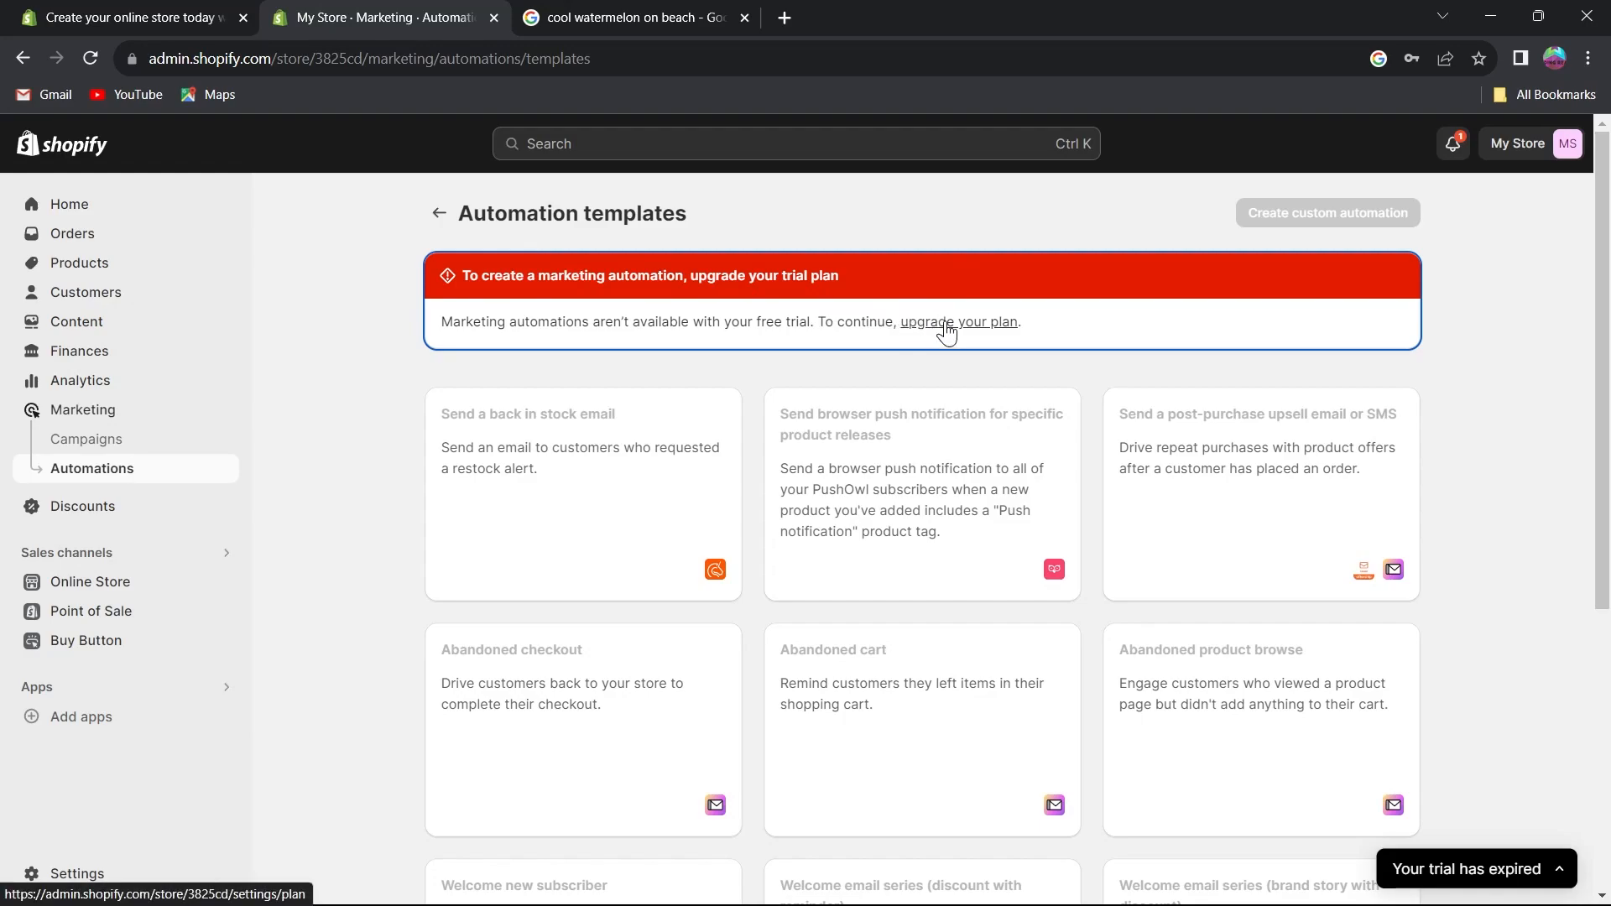
{"action": "left_click_drag", "start_coordinate": [939, 331], "coordinate": [948, 11]}
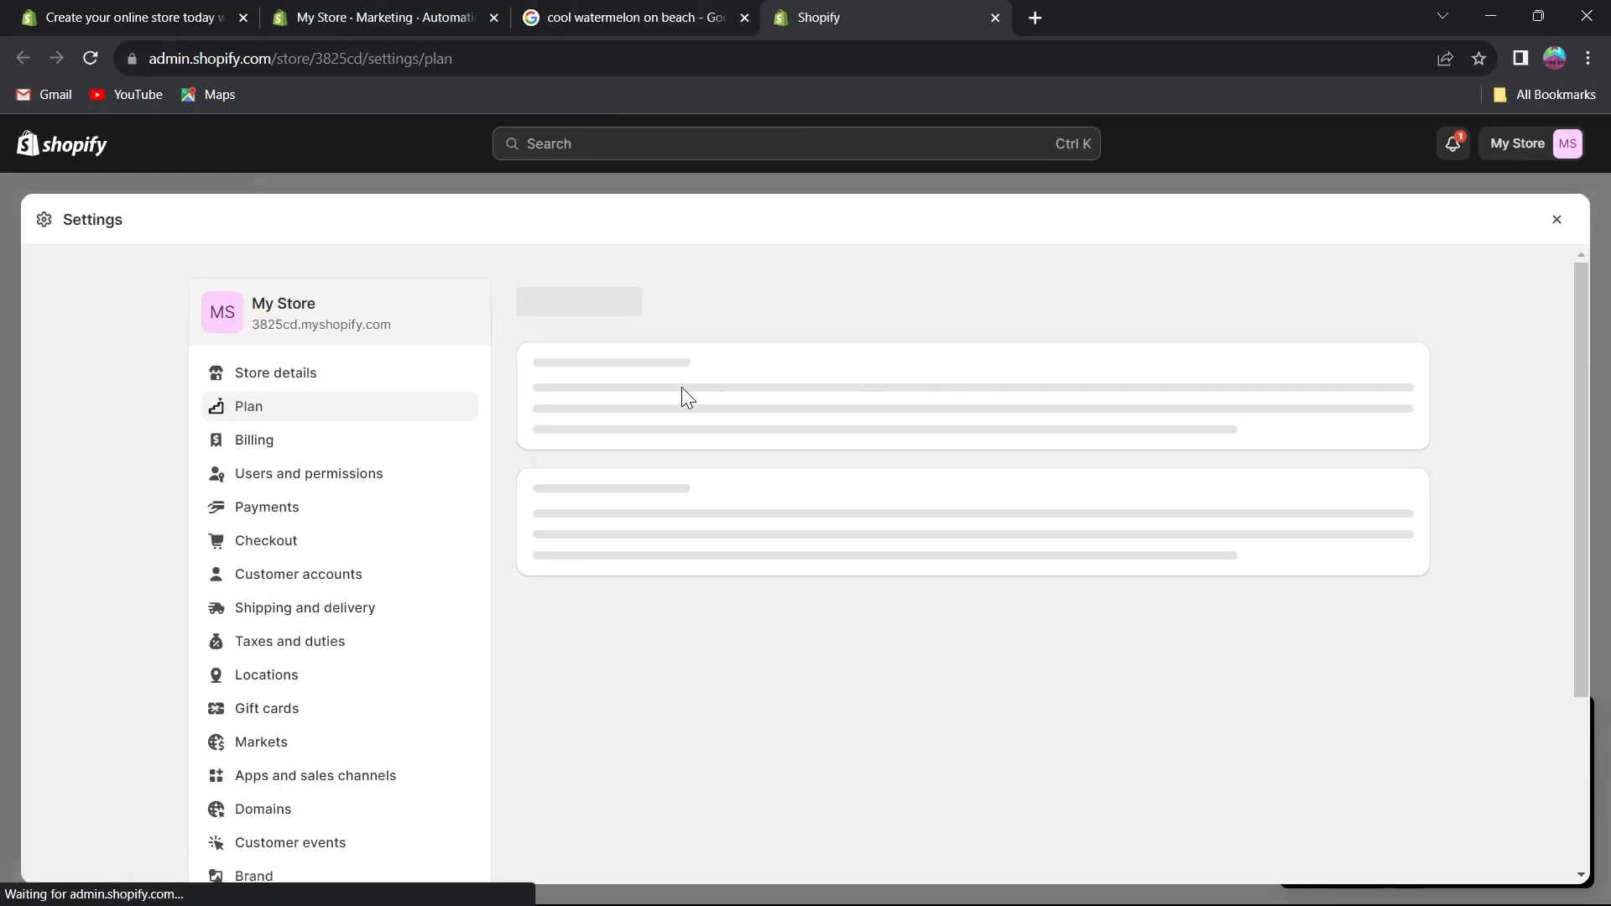
{"action": "left_click", "coordinate": [382, 17]}
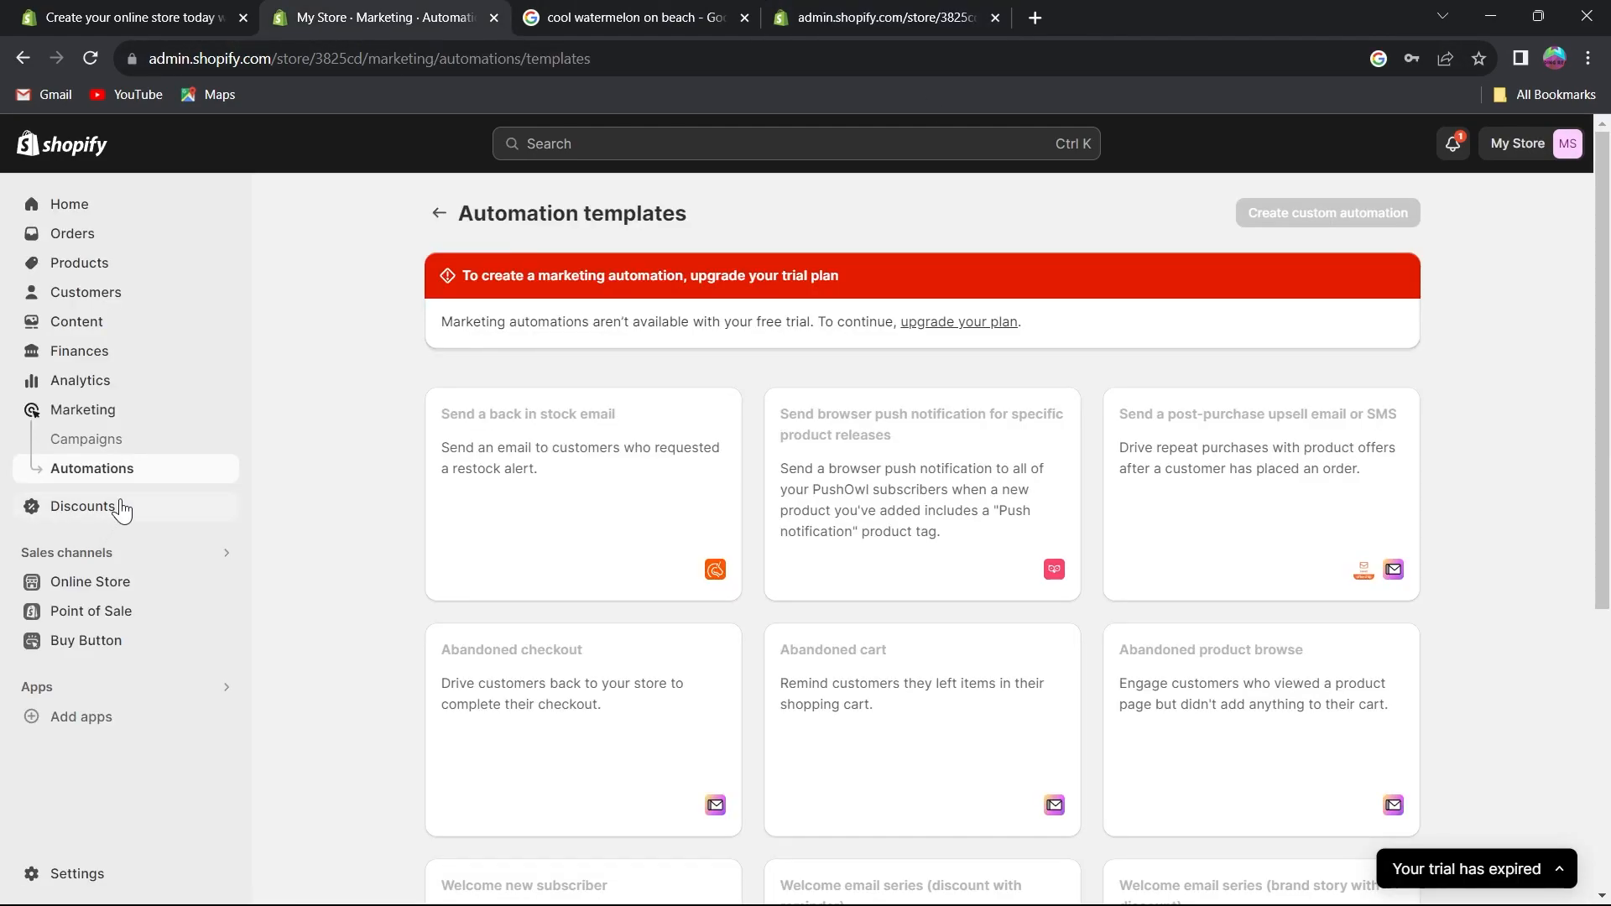
Try creating a Buy X get Y discount with code tgthdthd, then leave the page without saving.
{"action": "left_click", "coordinate": [122, 508]}
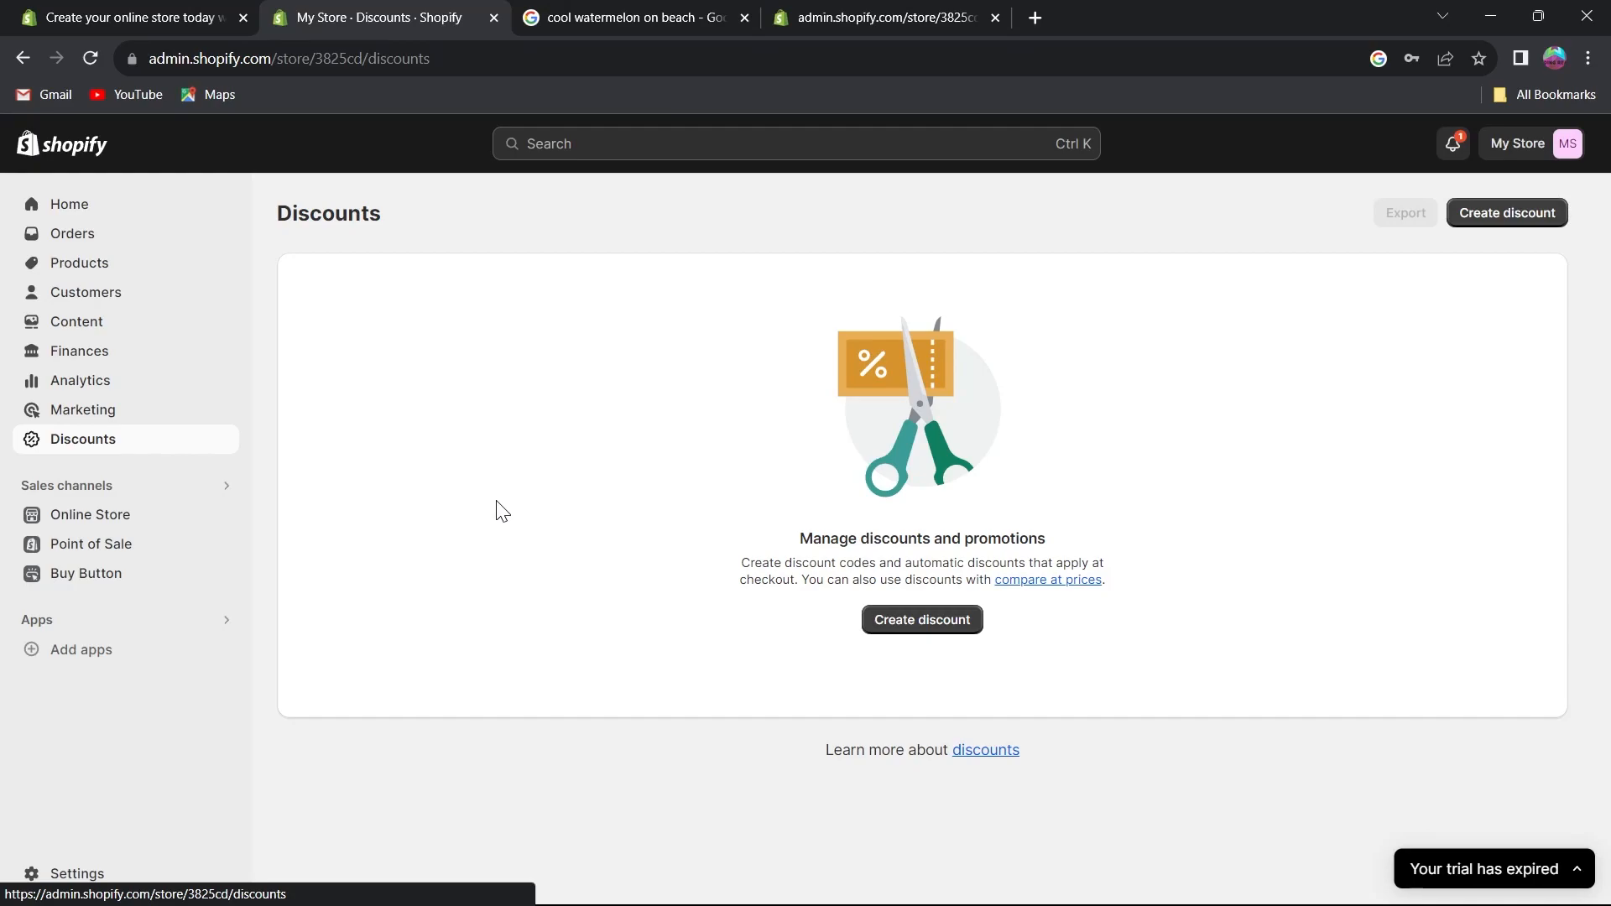
{"action": "left_click", "coordinate": [923, 622]}
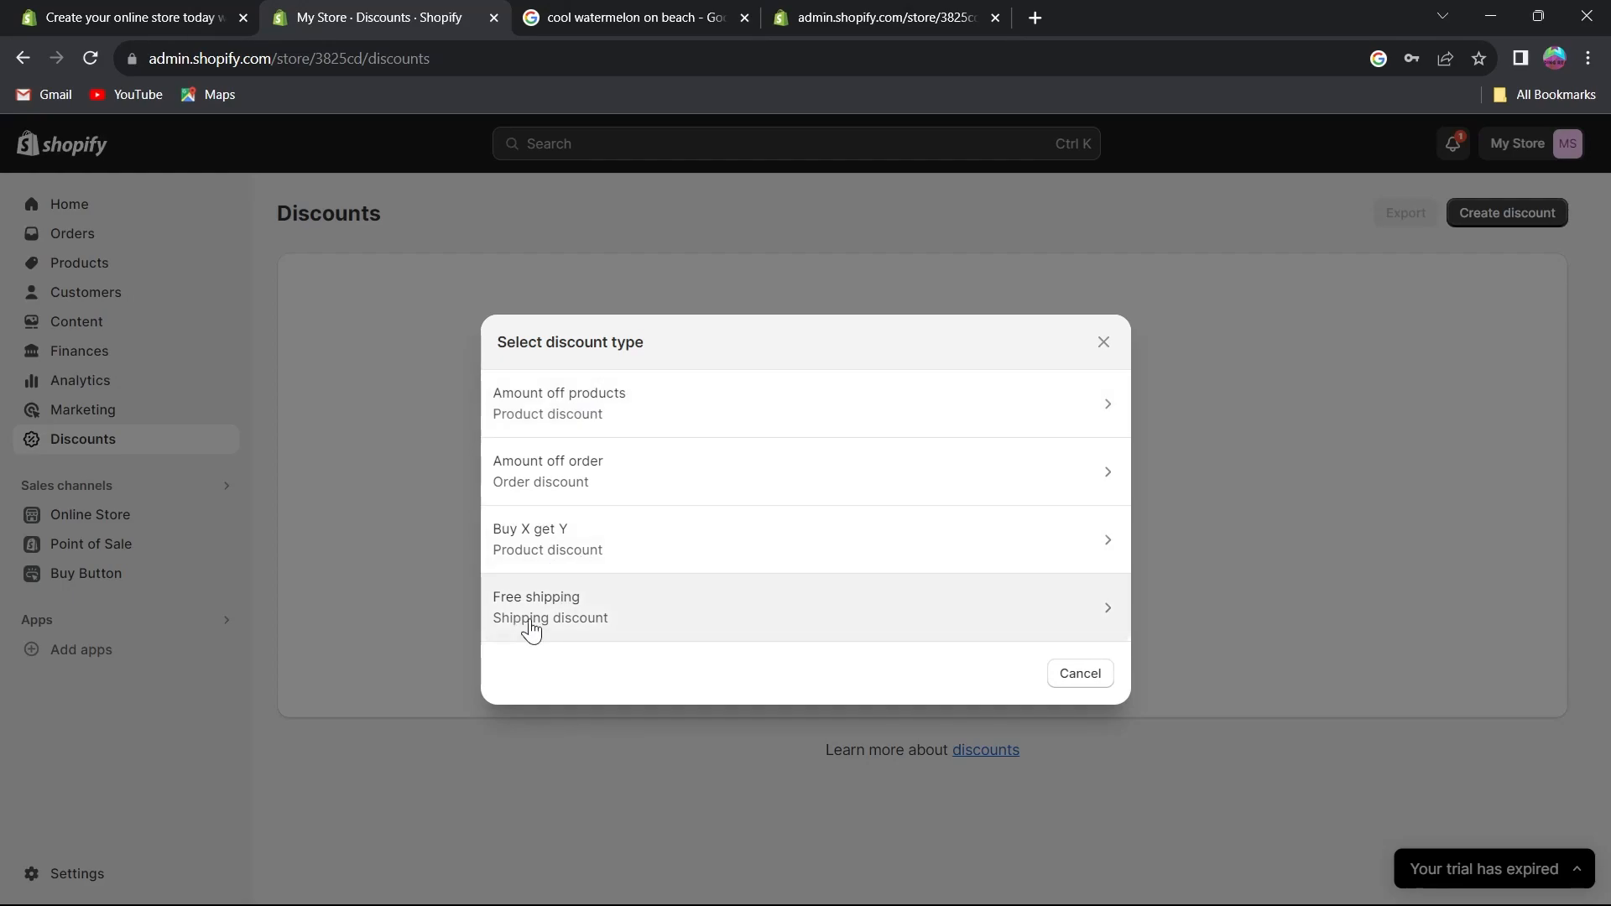
{"action": "left_click", "coordinate": [653, 546]}
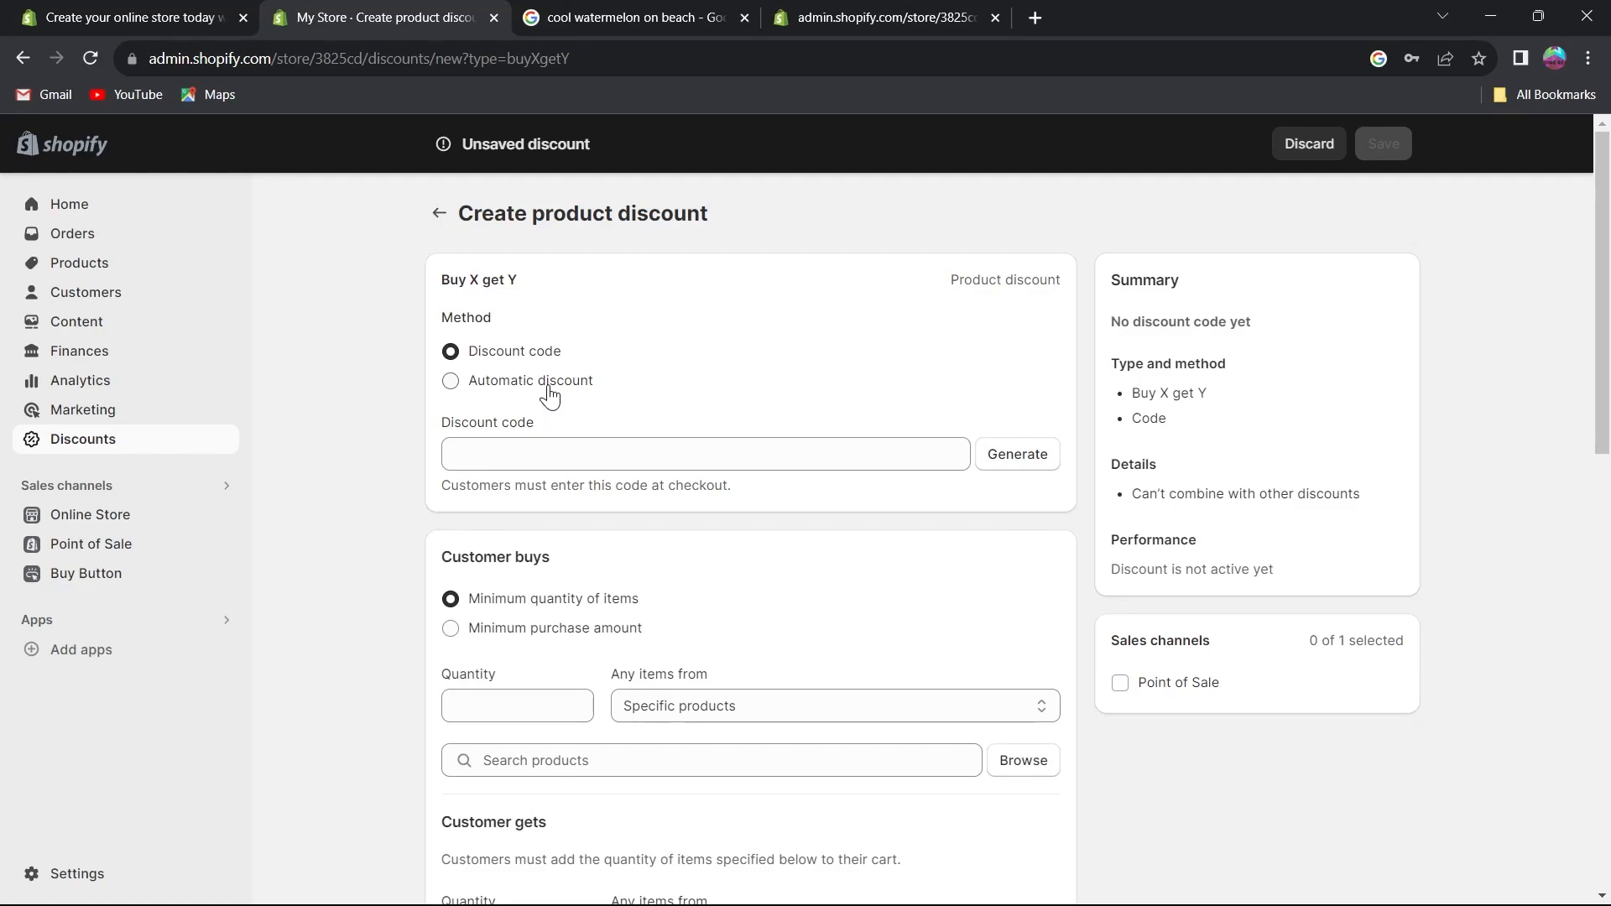
{"action": "scroll", "coordinate": [567, 353], "scroll_direction": "down", "scroll_amount": 1}
{"action": "left_click", "coordinate": [573, 350]}
{"action": "type", "text": "tgthdthd"}
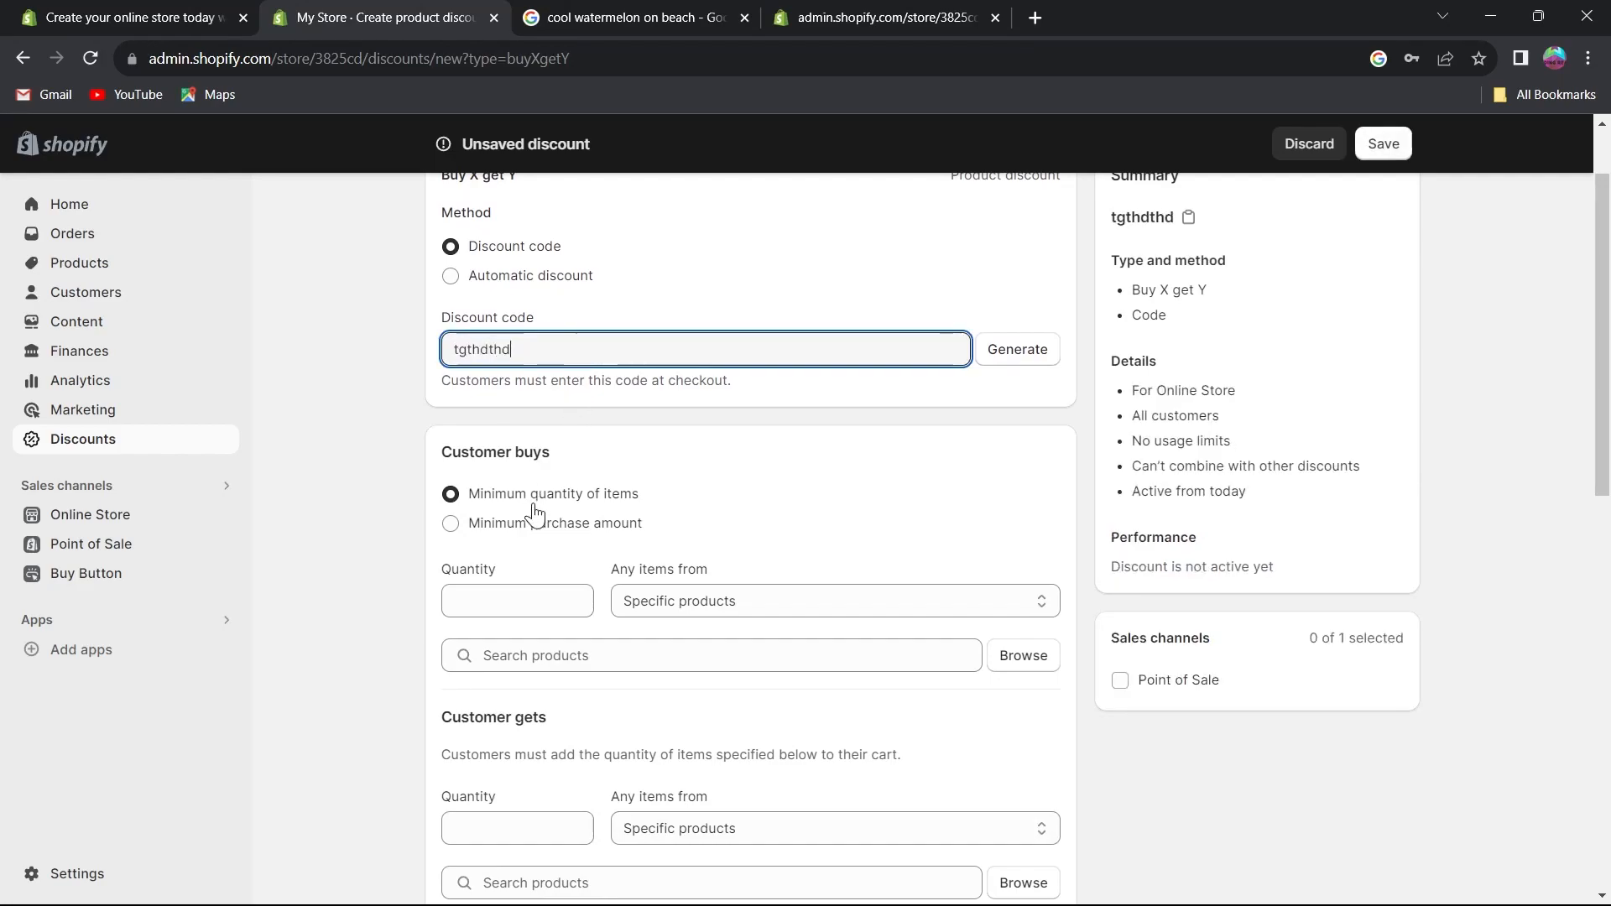
{"action": "scroll", "coordinate": [562, 405], "scroll_direction": "down", "scroll_amount": 1}
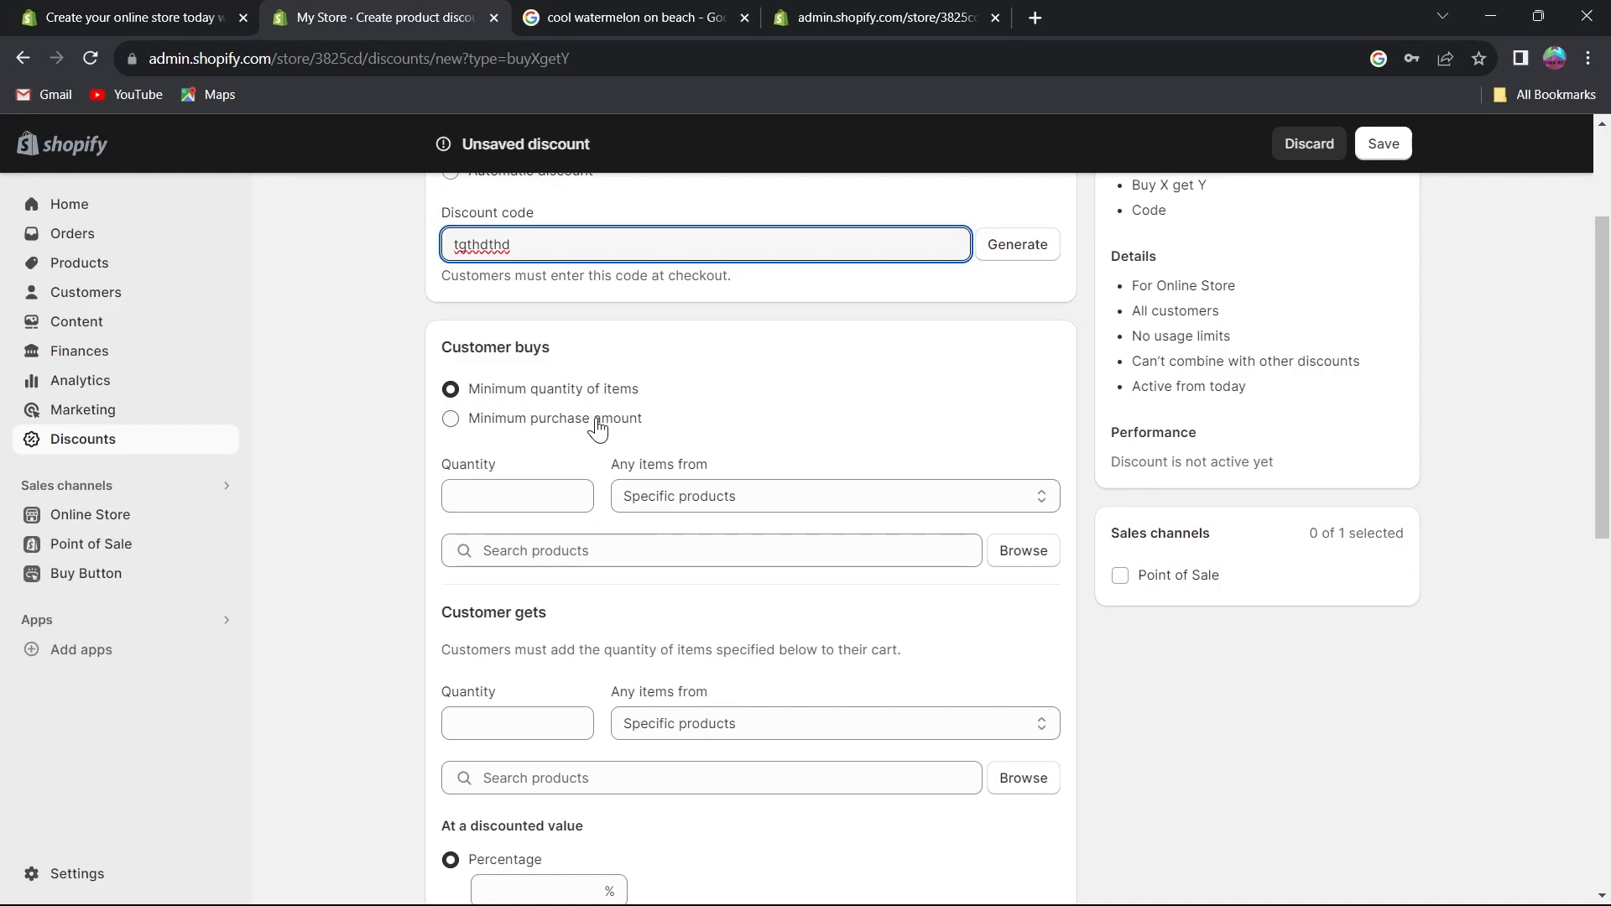
{"action": "scroll", "coordinate": [1010, 618], "scroll_direction": "down", "scroll_amount": 8}
{"action": "scroll", "coordinate": [1090, 671], "scroll_direction": "up", "scroll_amount": 10}
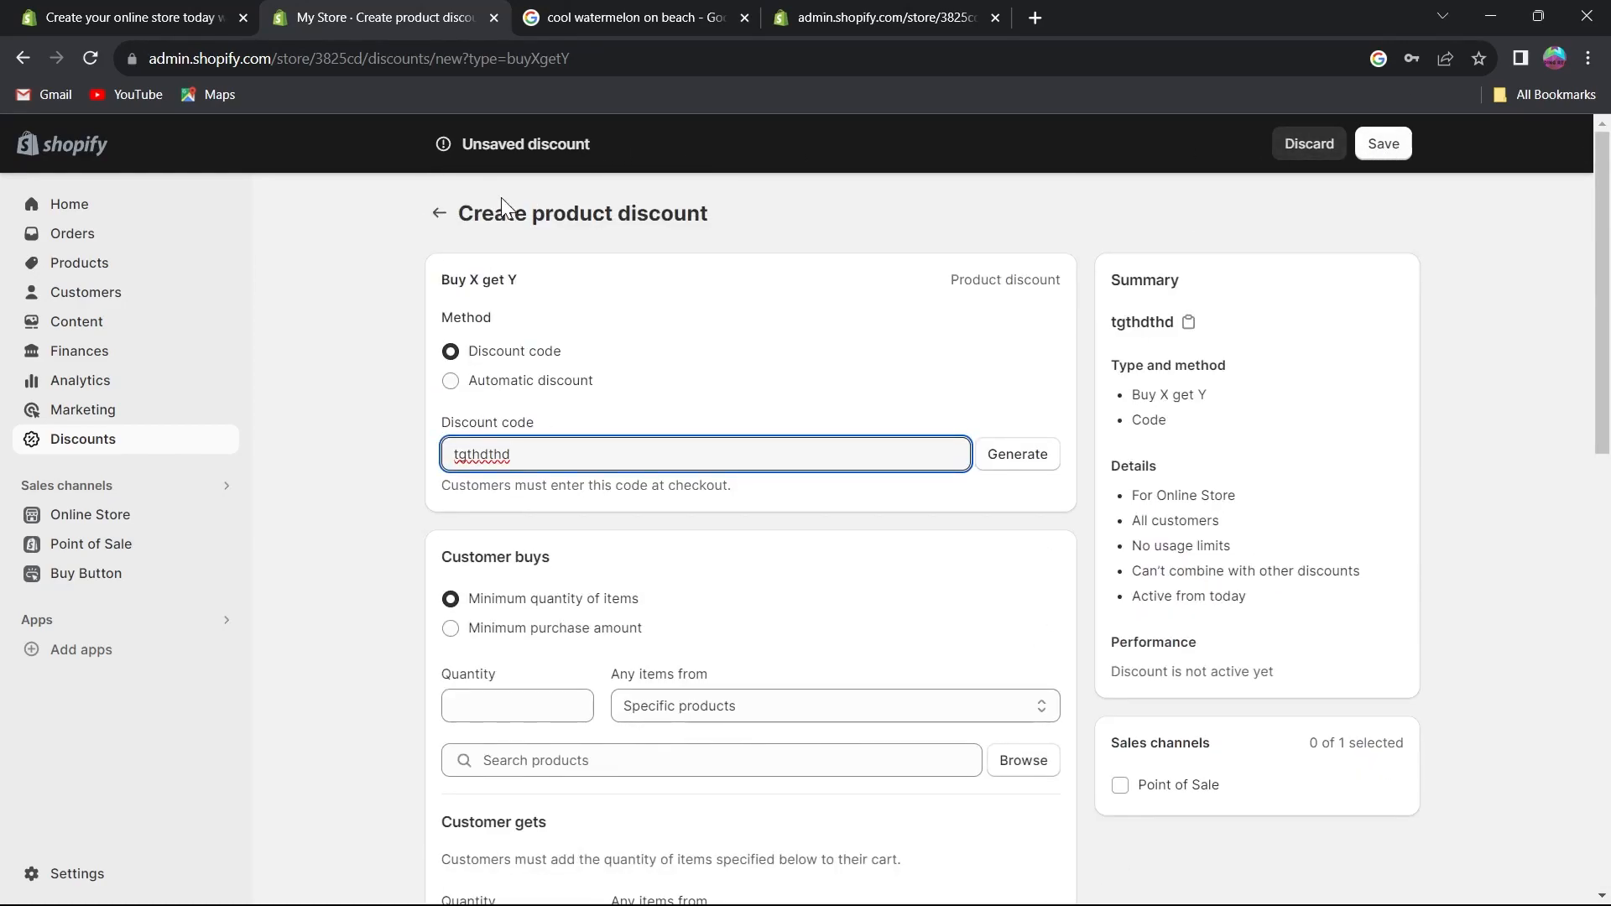
{"action": "left_click", "coordinate": [442, 216]}
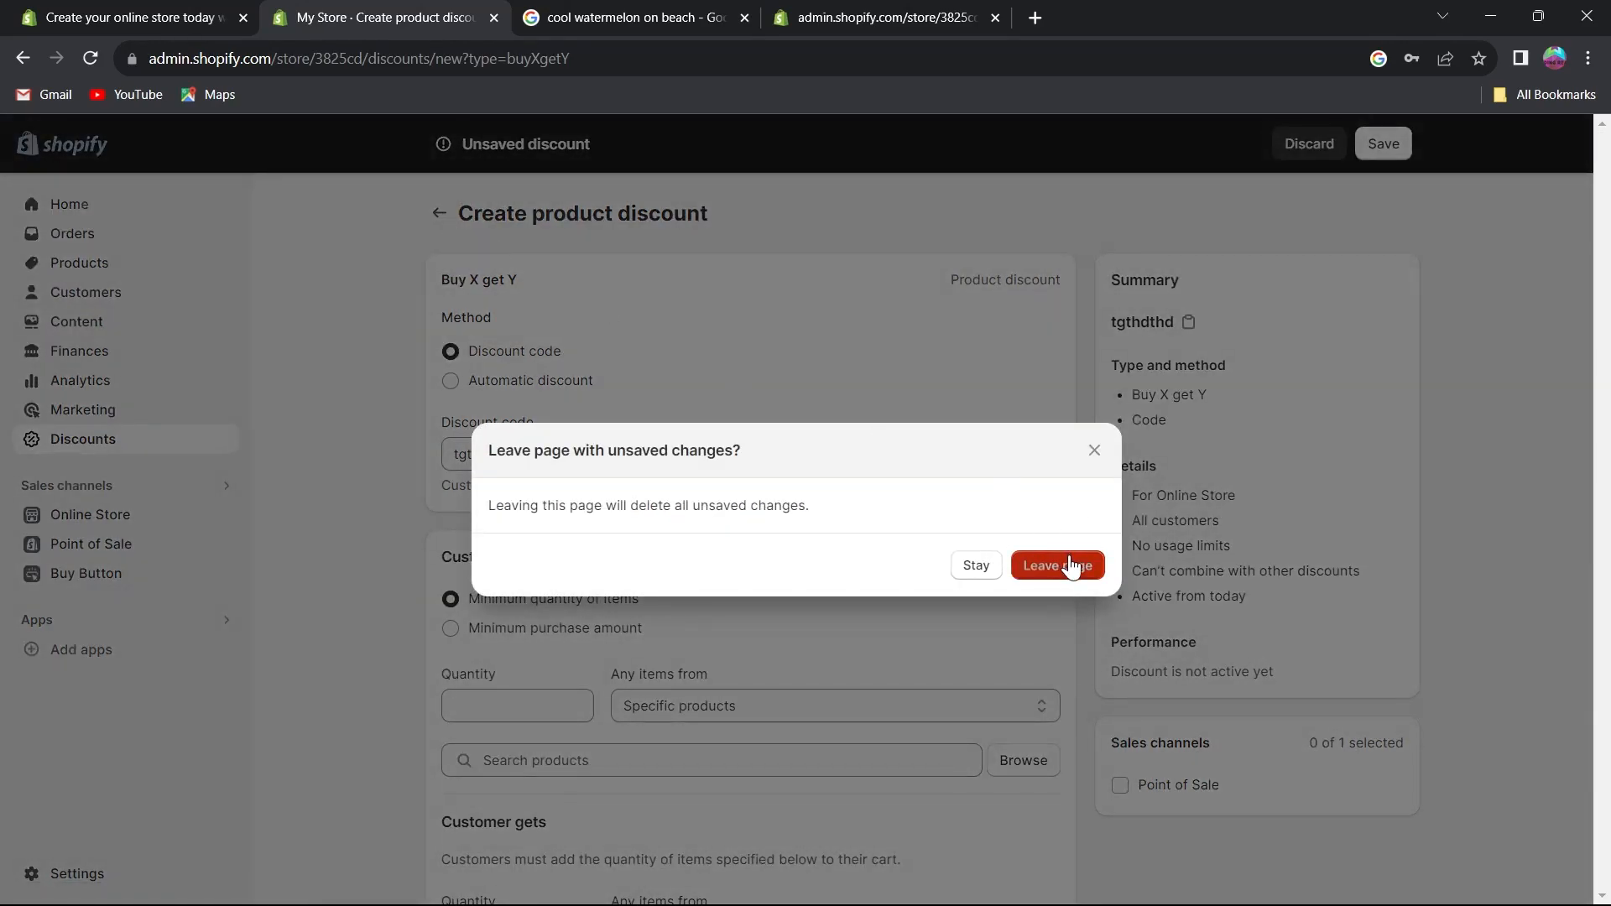
{"action": "left_click", "coordinate": [1057, 566]}
Open the Theme Store from the theme library's add-theme options.
{"action": "scroll", "coordinate": [604, 621], "scroll_direction": "down", "scroll_amount": 6}
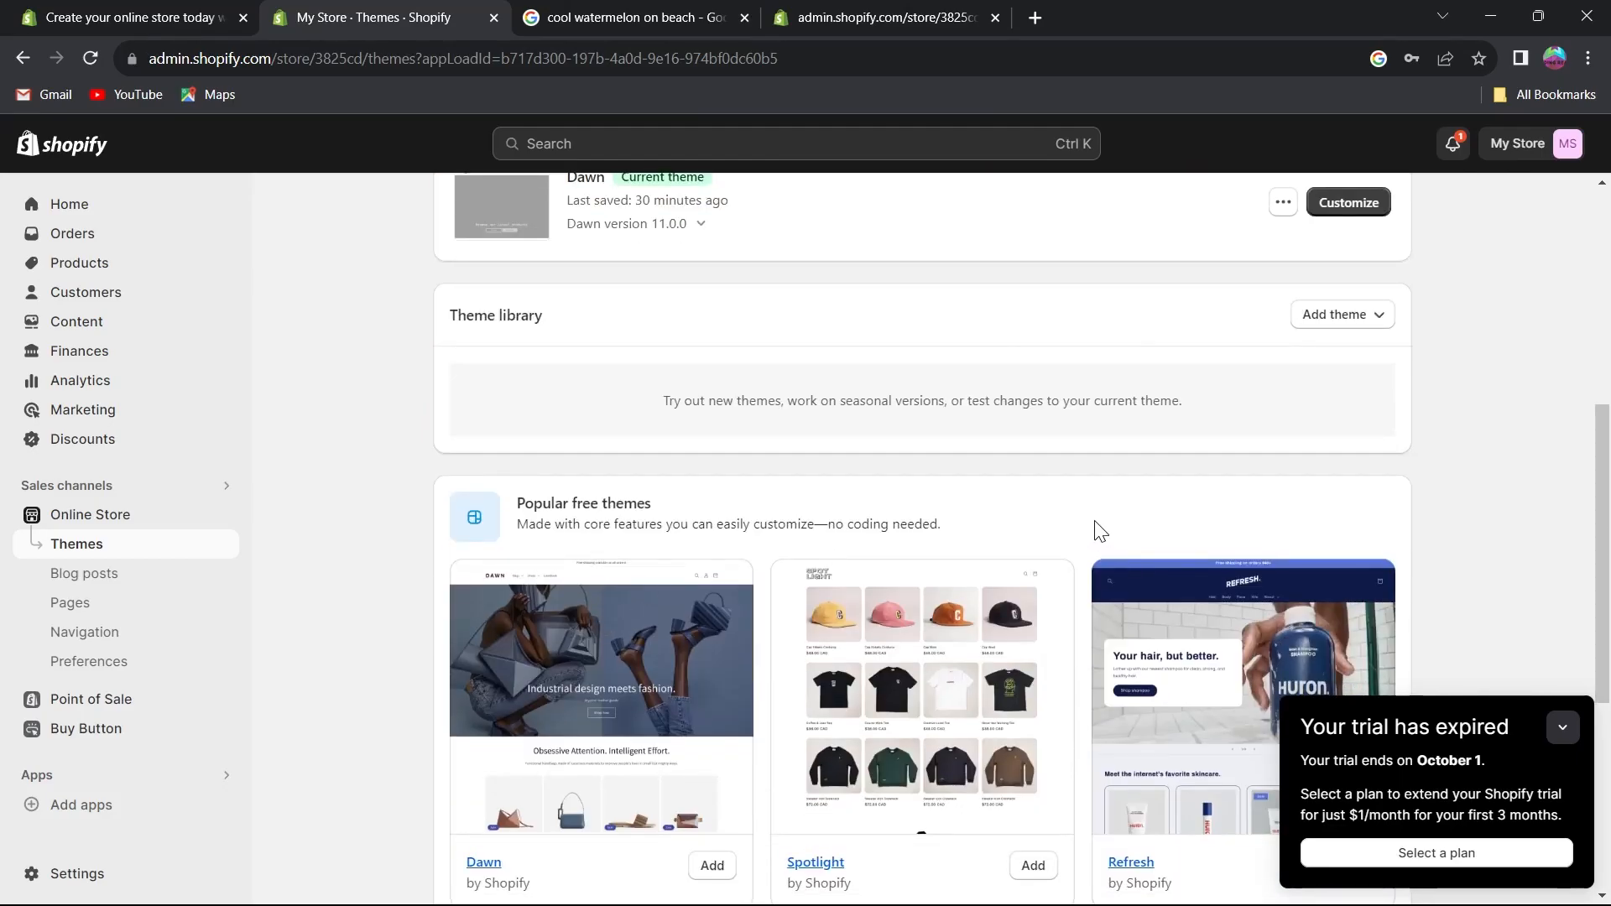
{"action": "scroll", "coordinate": [1099, 530], "scroll_direction": "up", "scroll_amount": 1}
{"action": "left_click", "coordinate": [1342, 419]}
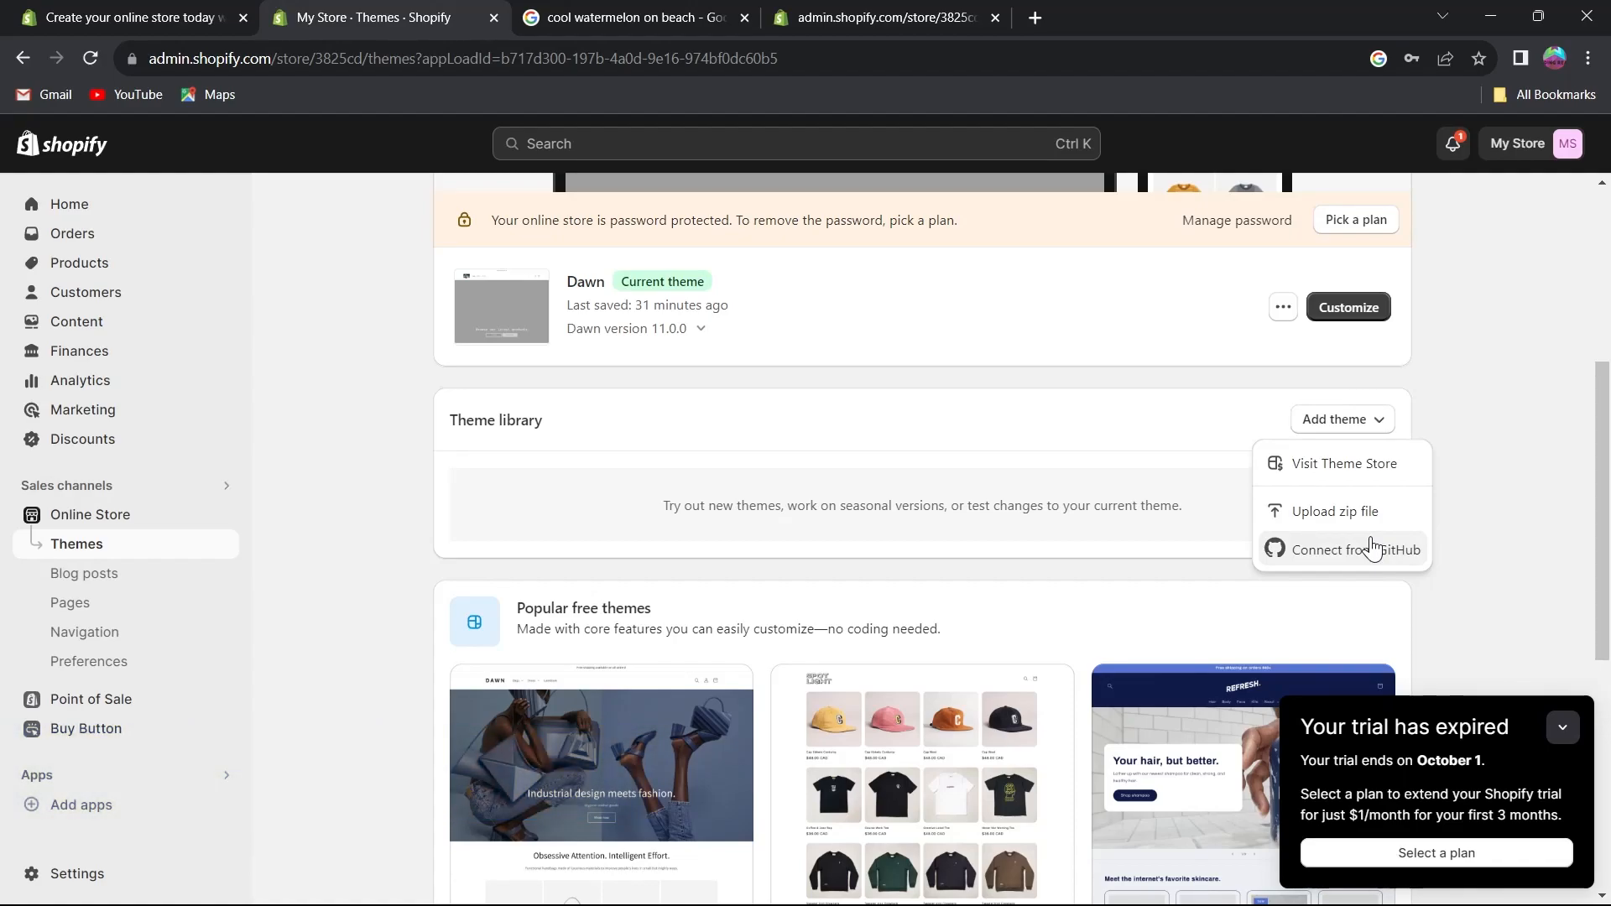
{"action": "left_click", "coordinate": [1357, 466]}
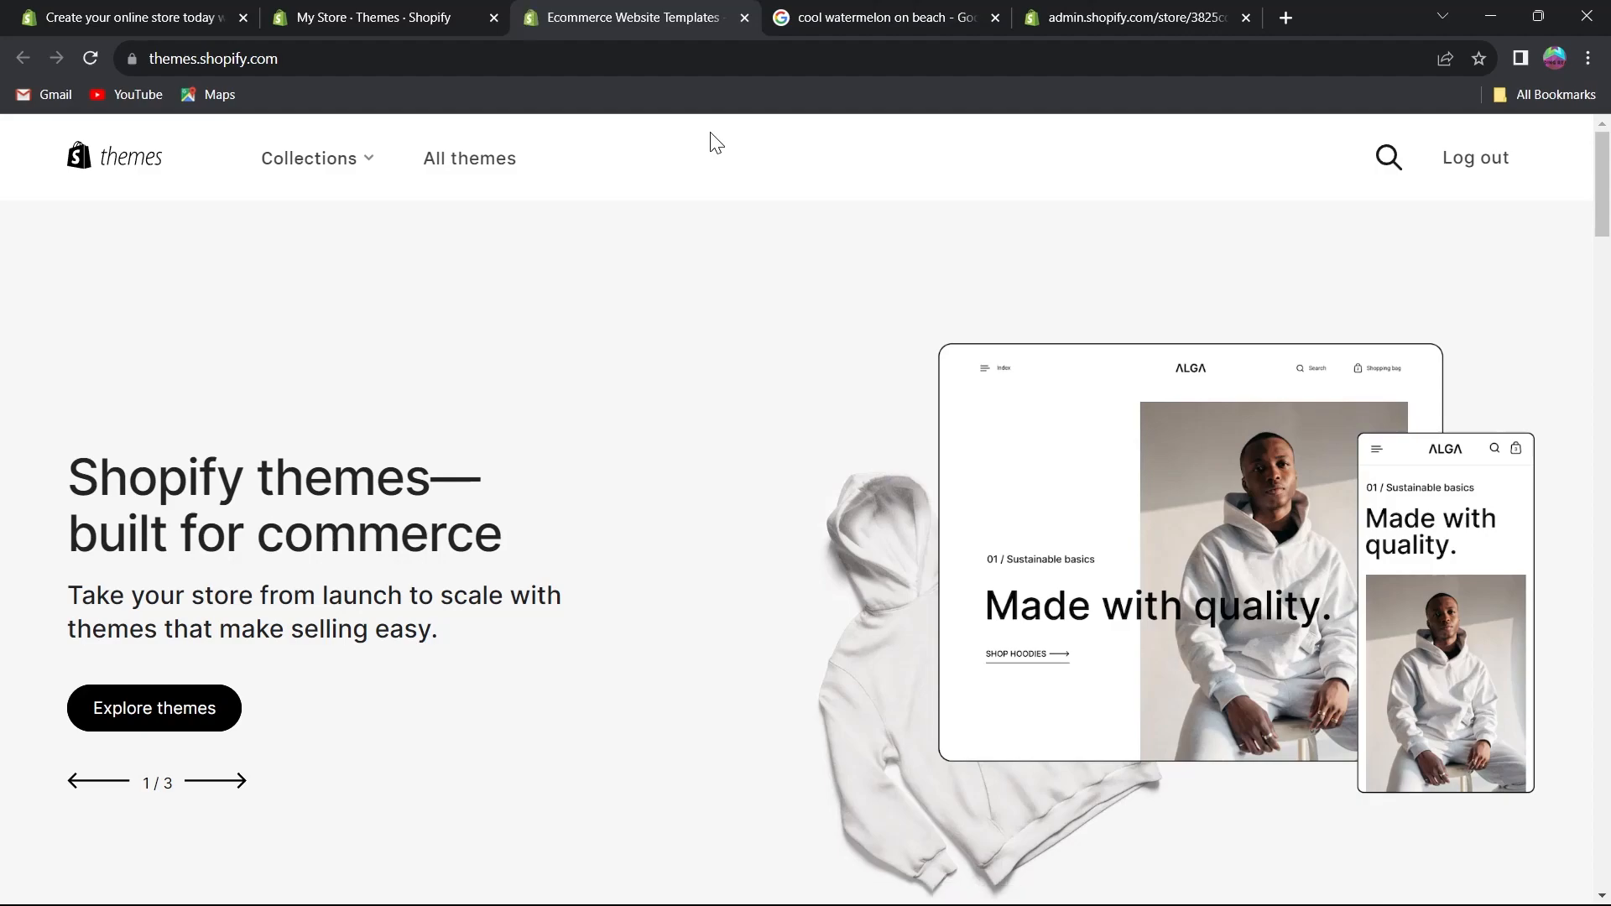
Explore the Shopify themes catalog.
{"action": "scroll", "coordinate": [532, 377], "scroll_direction": "down", "scroll_amount": 3}
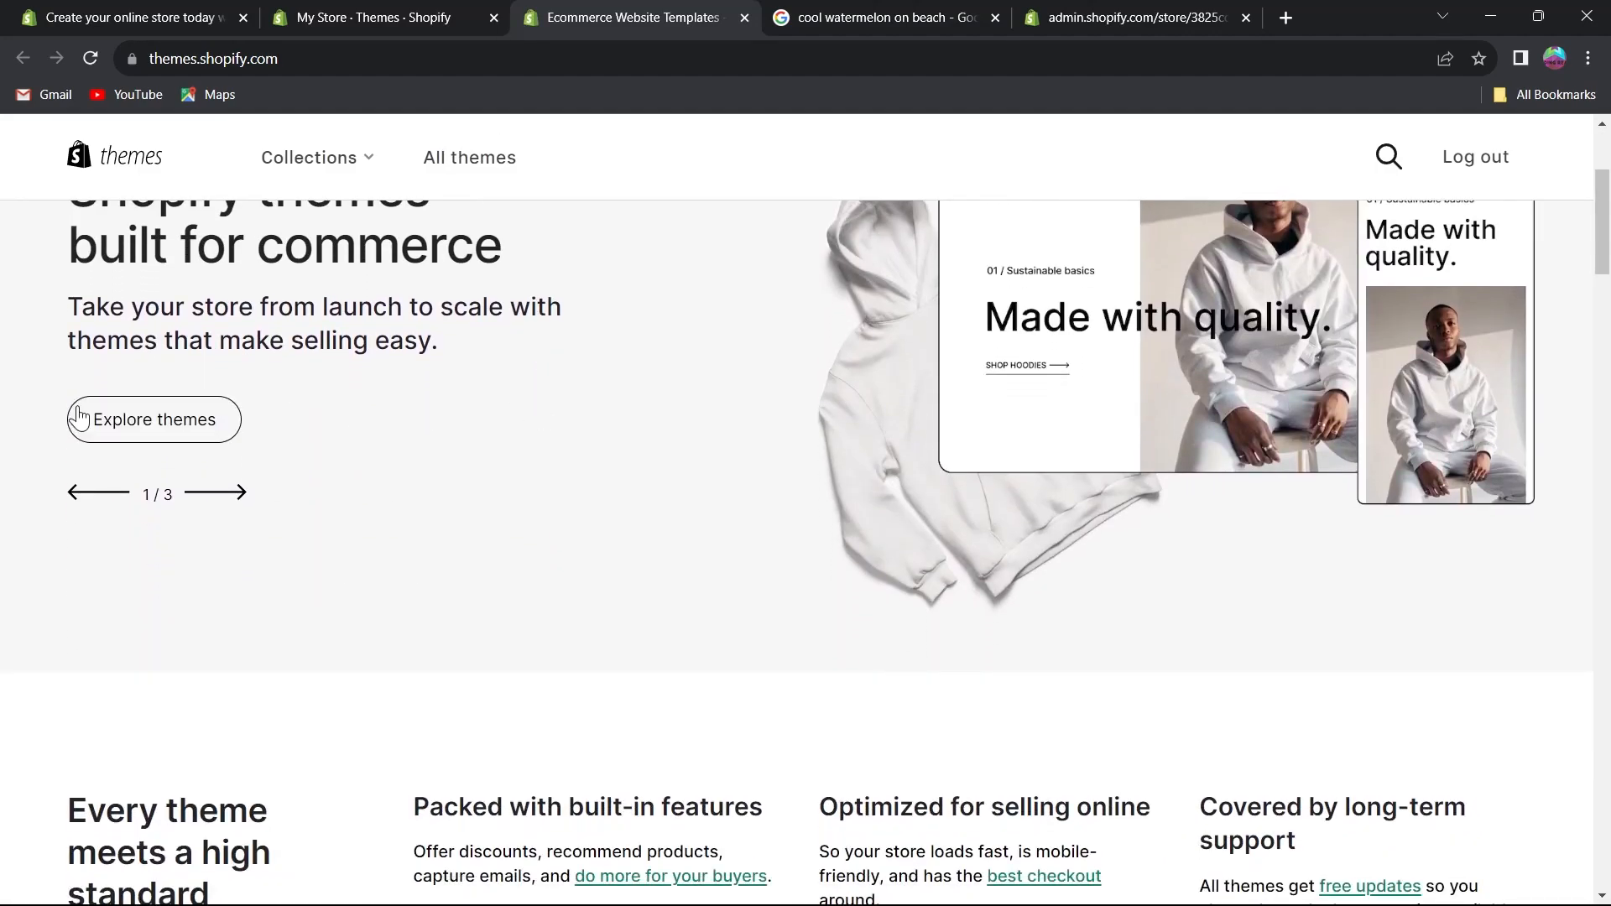
{"action": "left_click", "coordinate": [168, 422]}
{"action": "scroll", "coordinate": [694, 411], "scroll_direction": "down", "scroll_amount": 10}
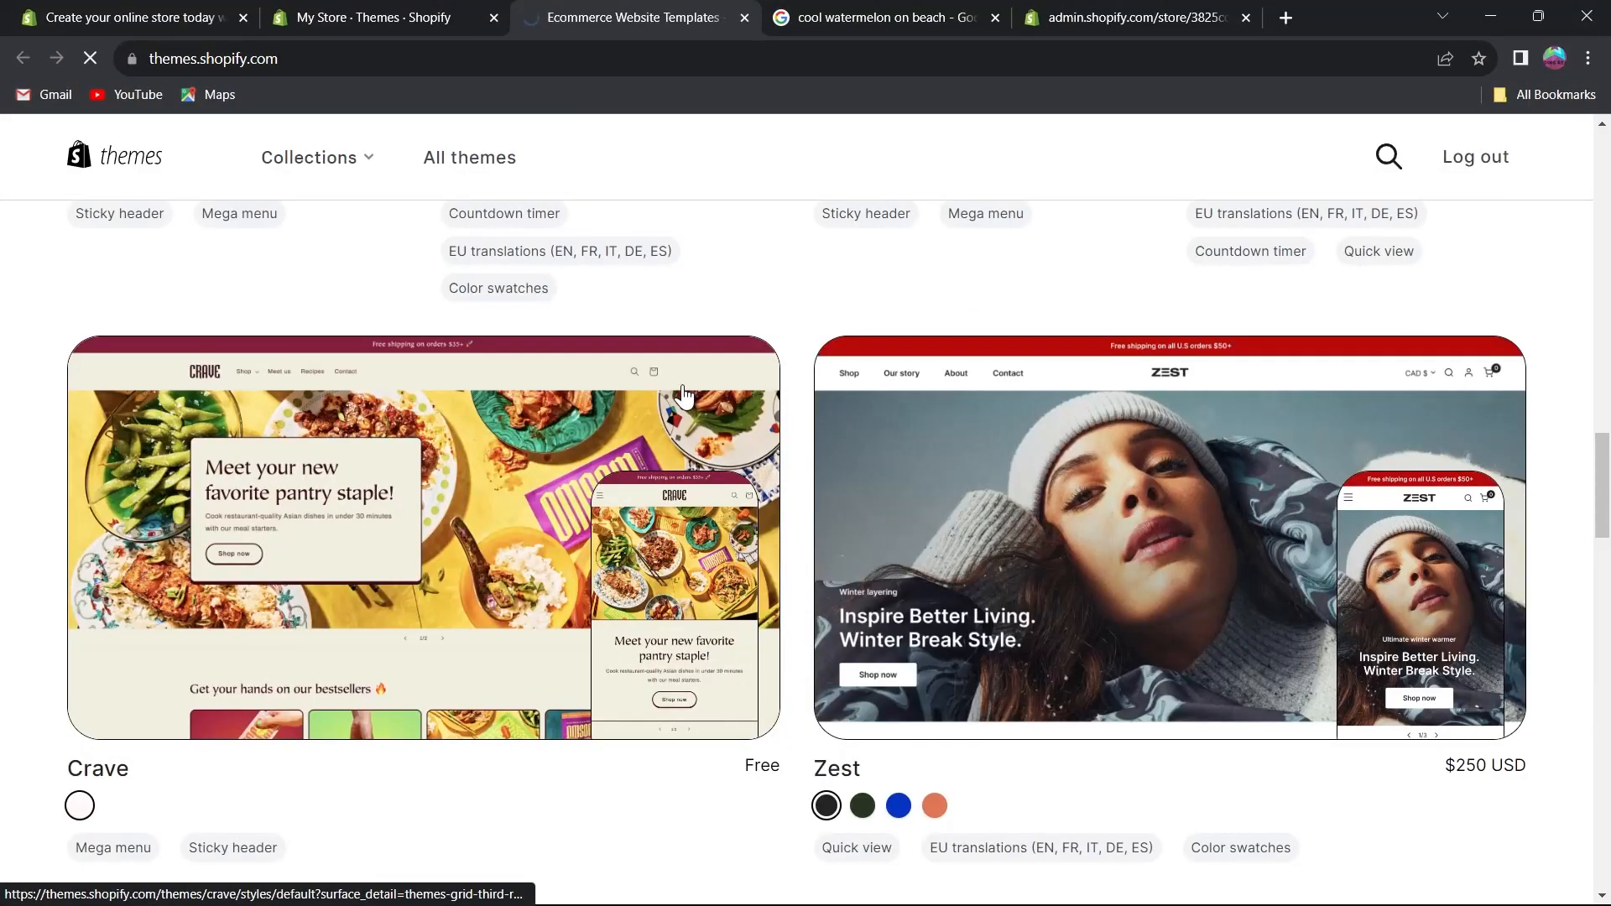
{"action": "scroll", "coordinate": [690, 390], "scroll_direction": "down", "scroll_amount": 5}
{"action": "scroll", "coordinate": [945, 332], "scroll_direction": "up", "scroll_amount": 2}
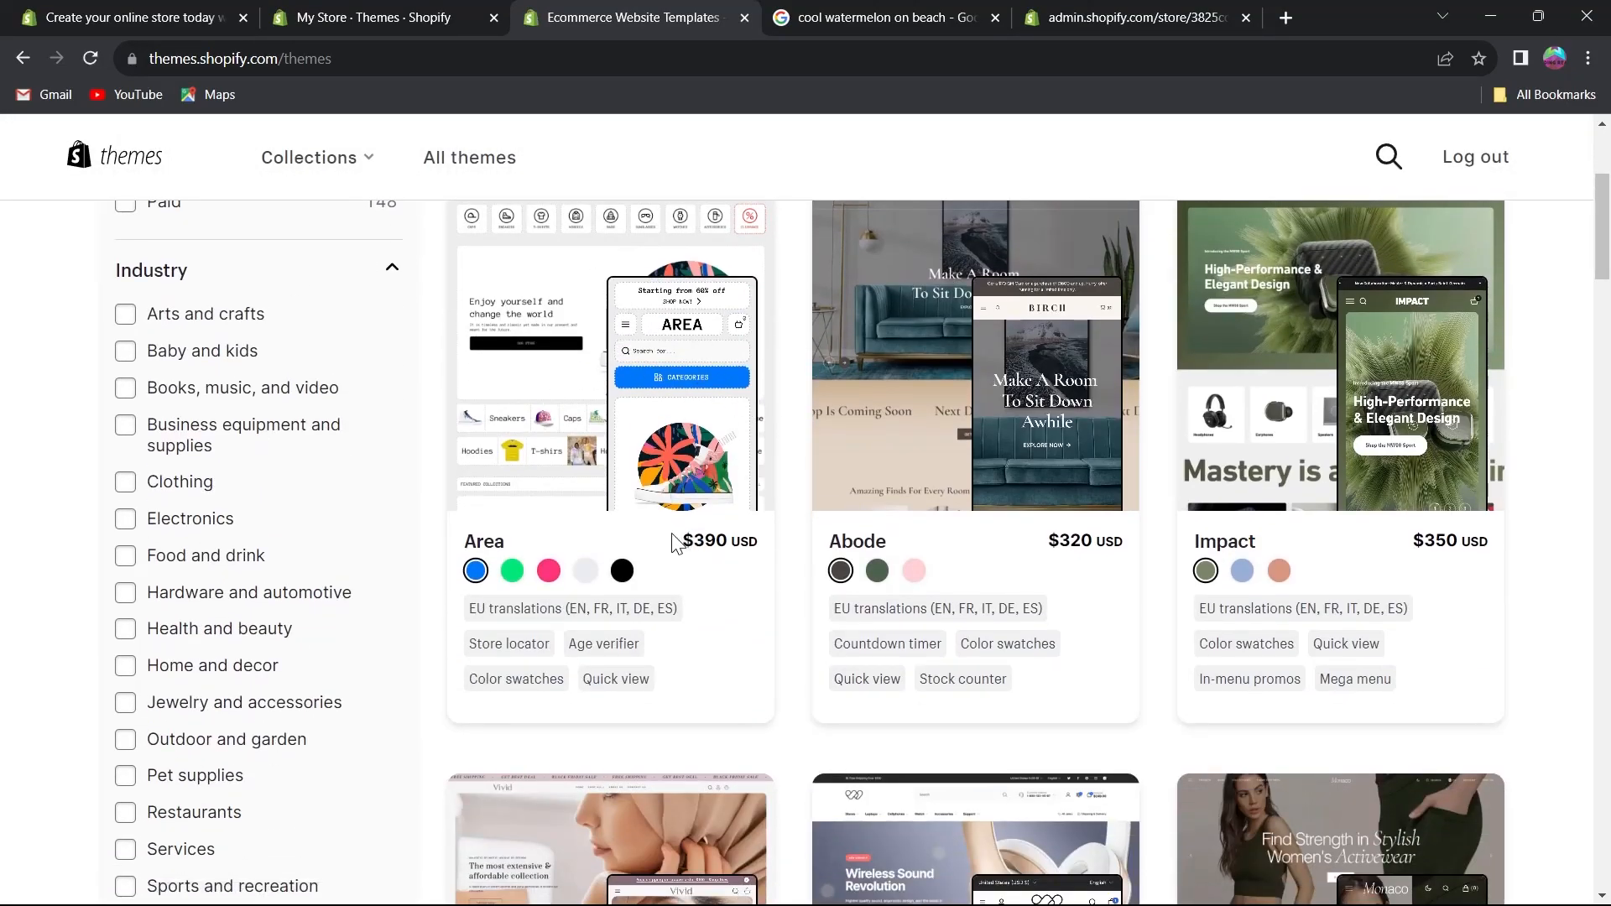
{"action": "scroll", "coordinate": [668, 539], "scroll_direction": "up", "scroll_amount": 1}
{"action": "scroll", "coordinate": [669, 539], "scroll_direction": "down", "scroll_amount": 2}
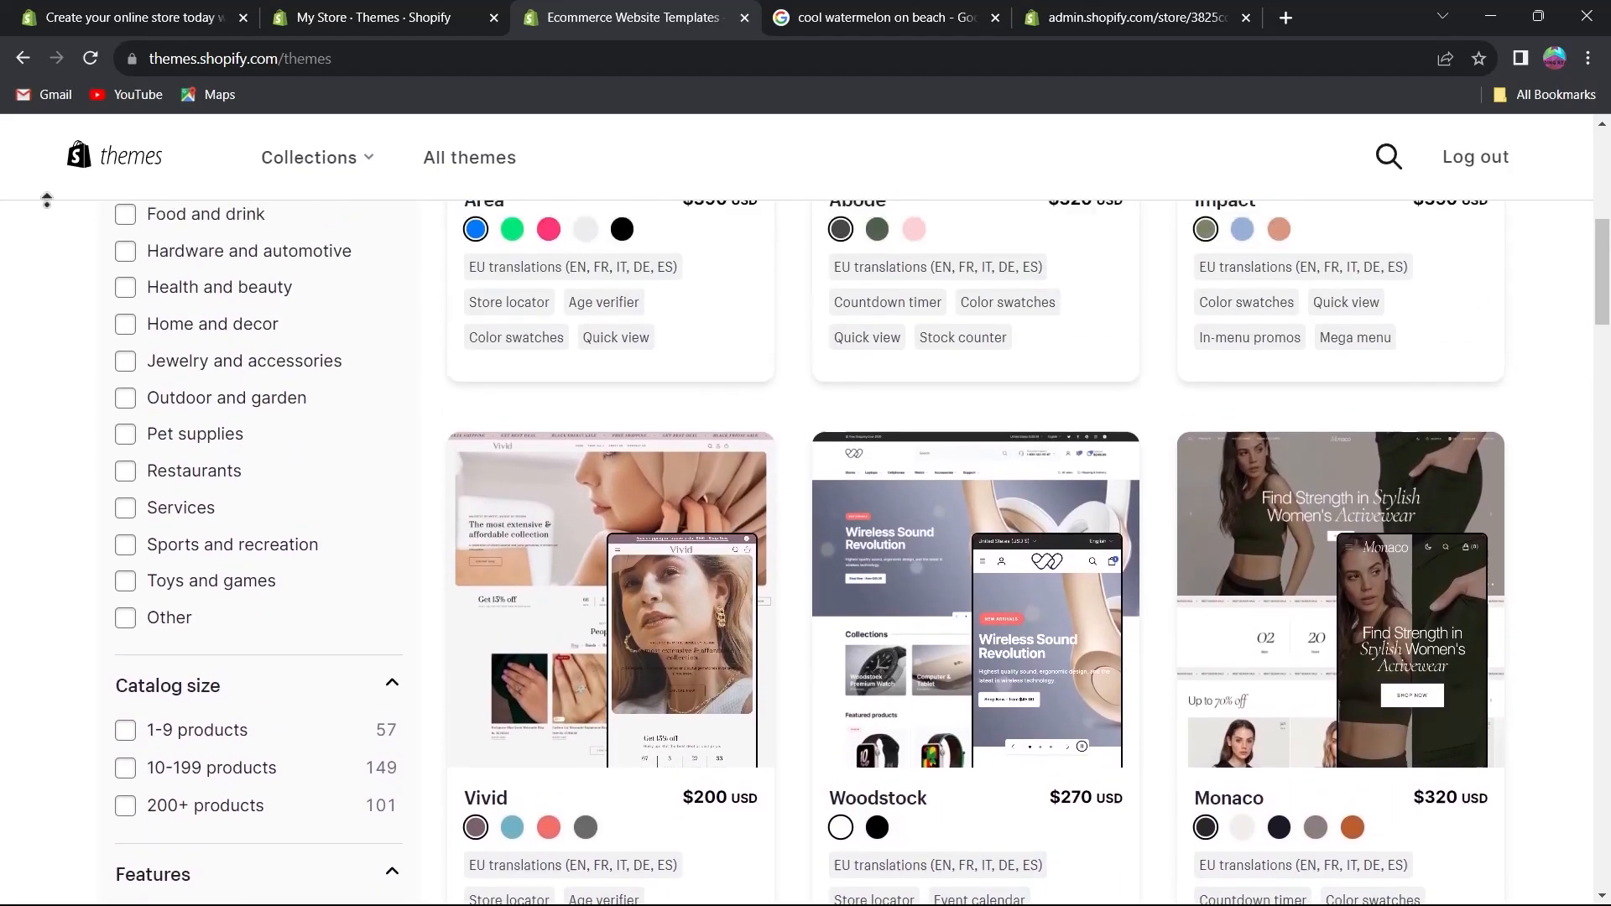
Filter the themes by Electronics industry, 10-199 products catalog size and the Stock counter feature.
{"action": "middle_click", "coordinate": [44, 269]}
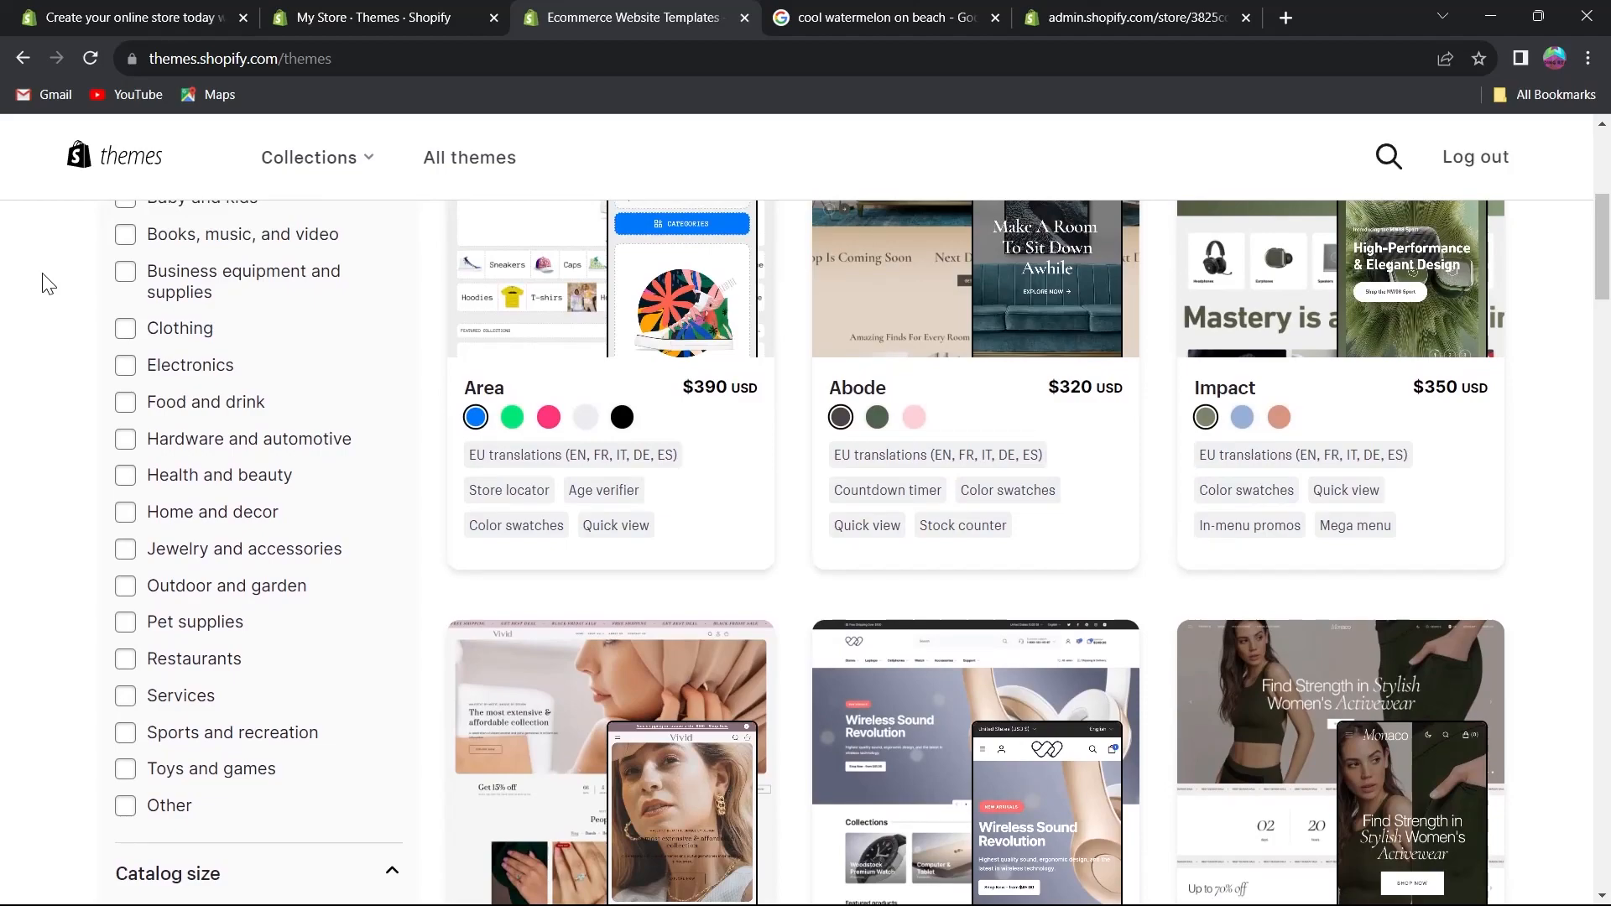
{"action": "left_click", "coordinate": [125, 367]}
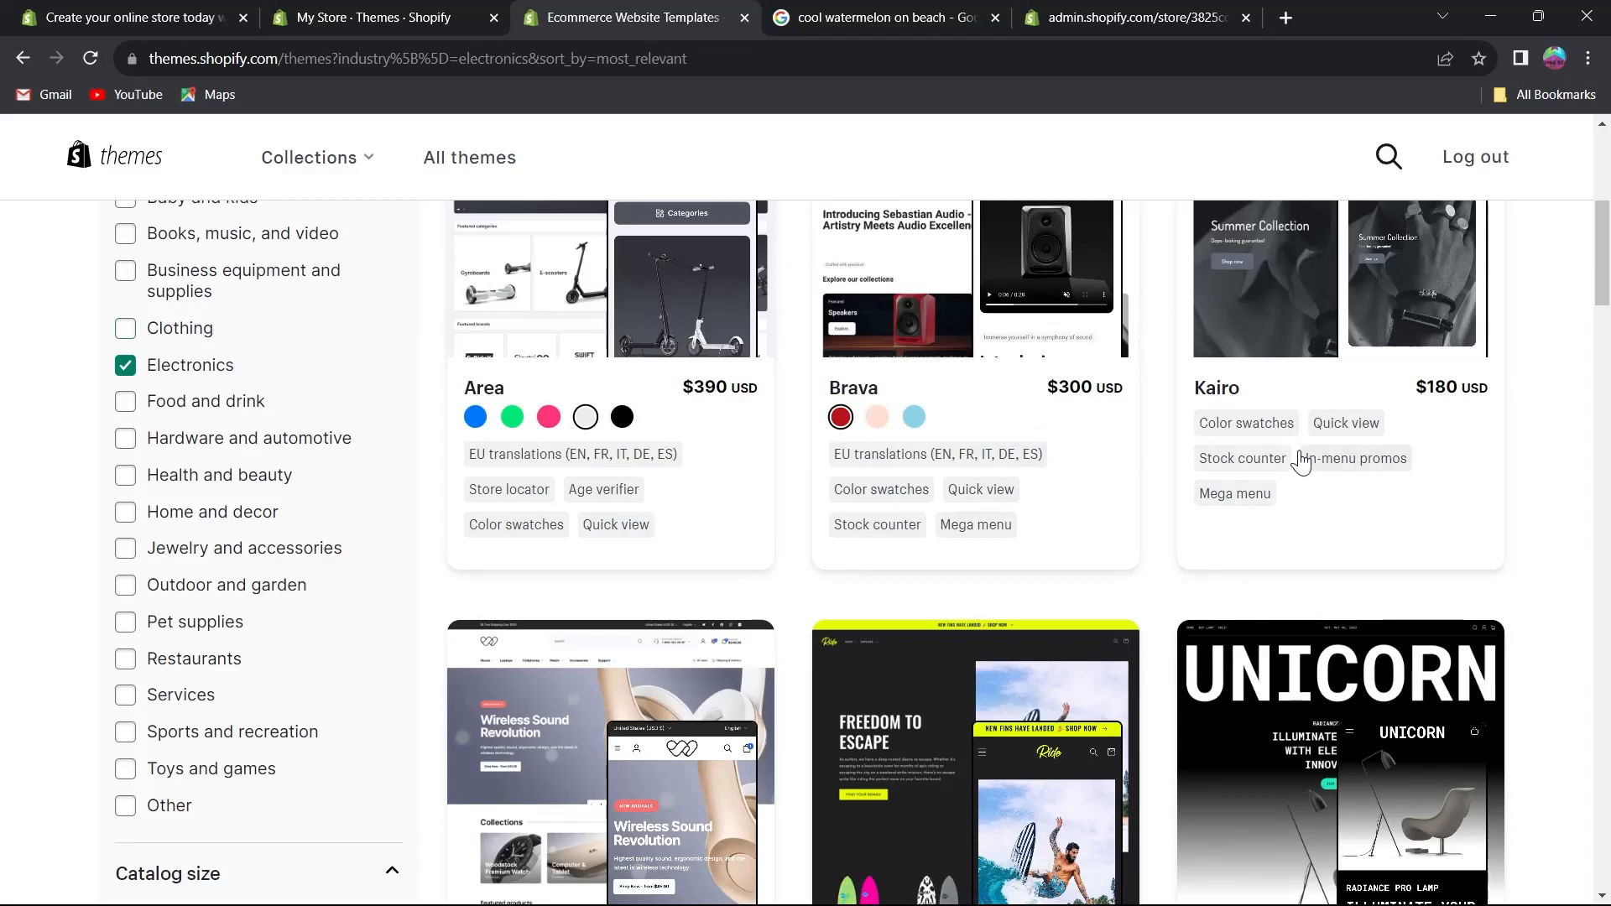
{"action": "scroll", "coordinate": [1063, 453], "scroll_direction": "down", "scroll_amount": 5}
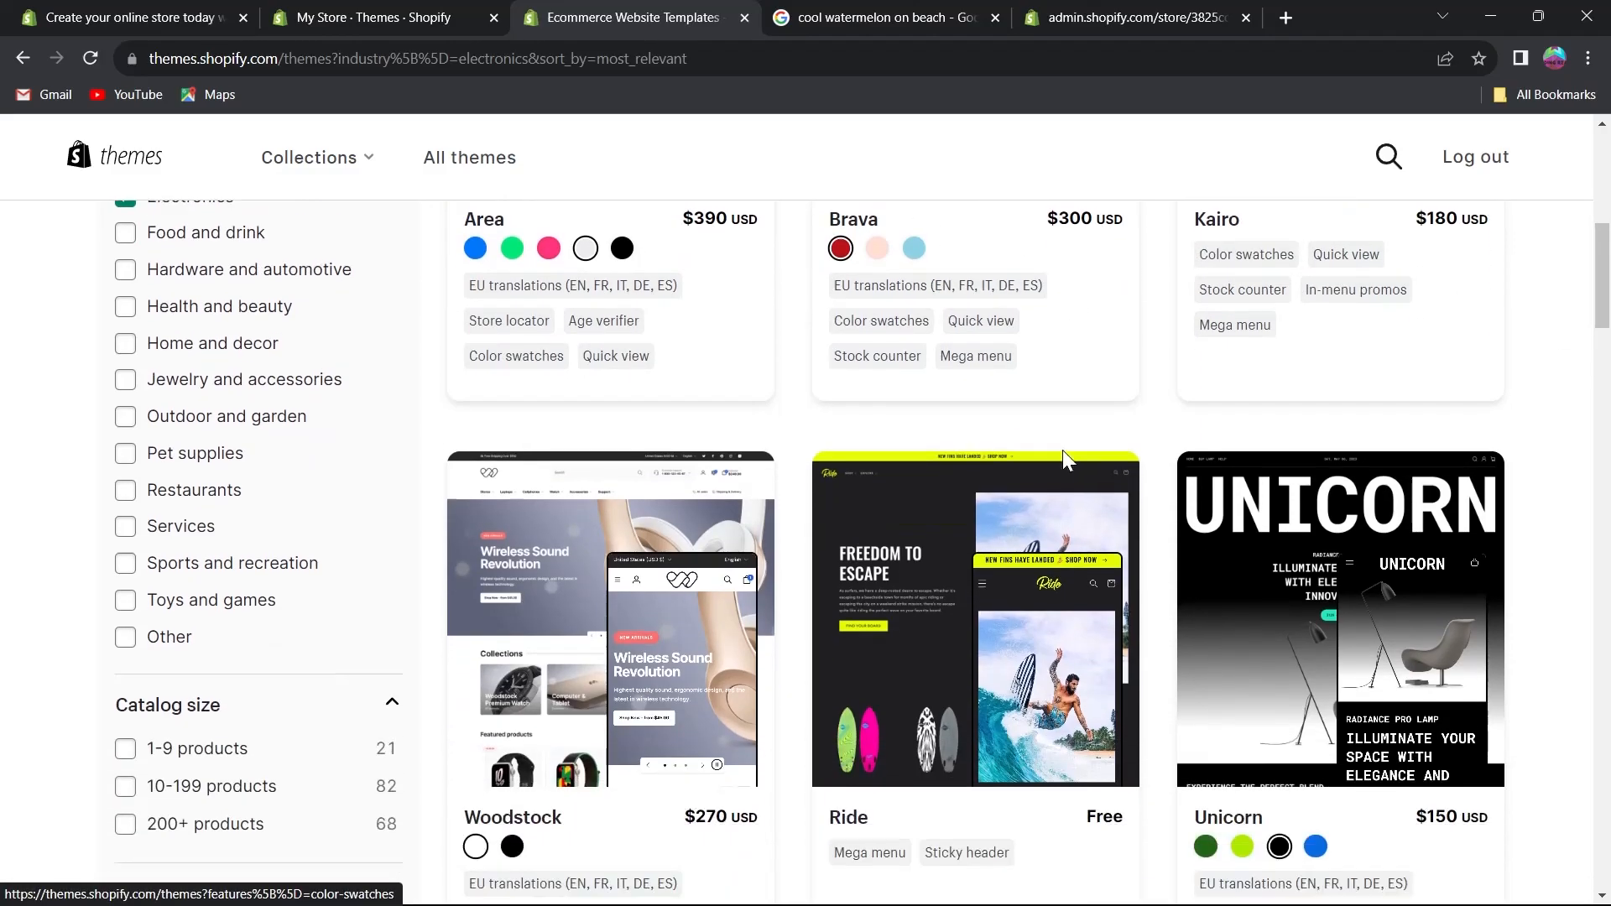
{"action": "scroll", "coordinate": [1061, 461], "scroll_direction": "down", "scroll_amount": 5}
{"action": "scroll", "coordinate": [1137, 511], "scroll_direction": "up", "scroll_amount": 5}
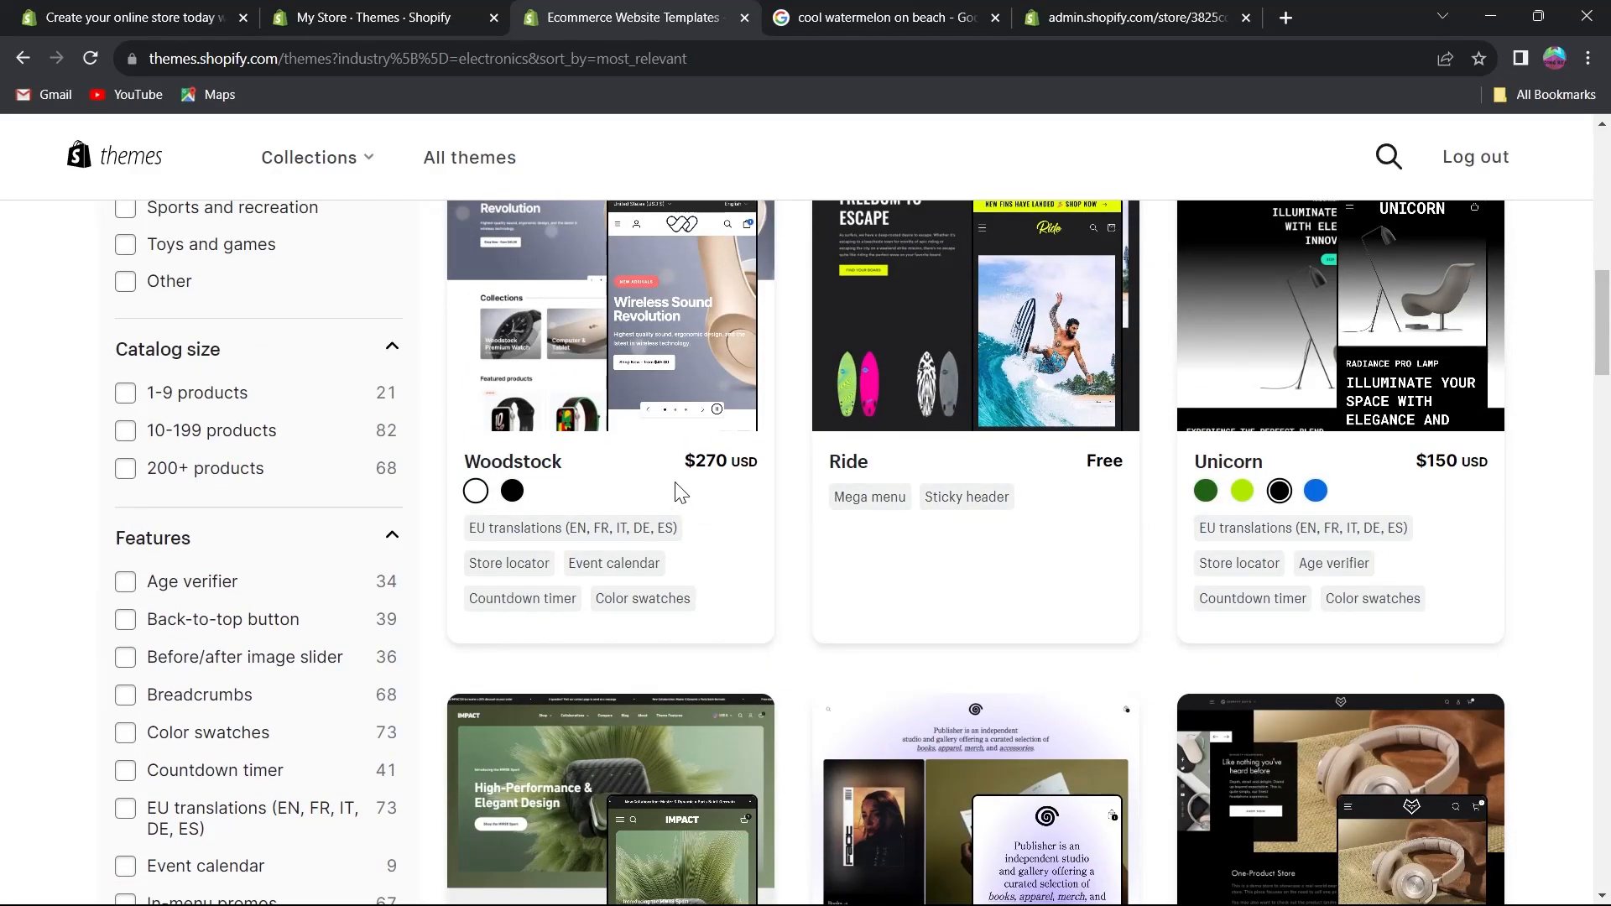
{"action": "left_click", "coordinate": [126, 431]}
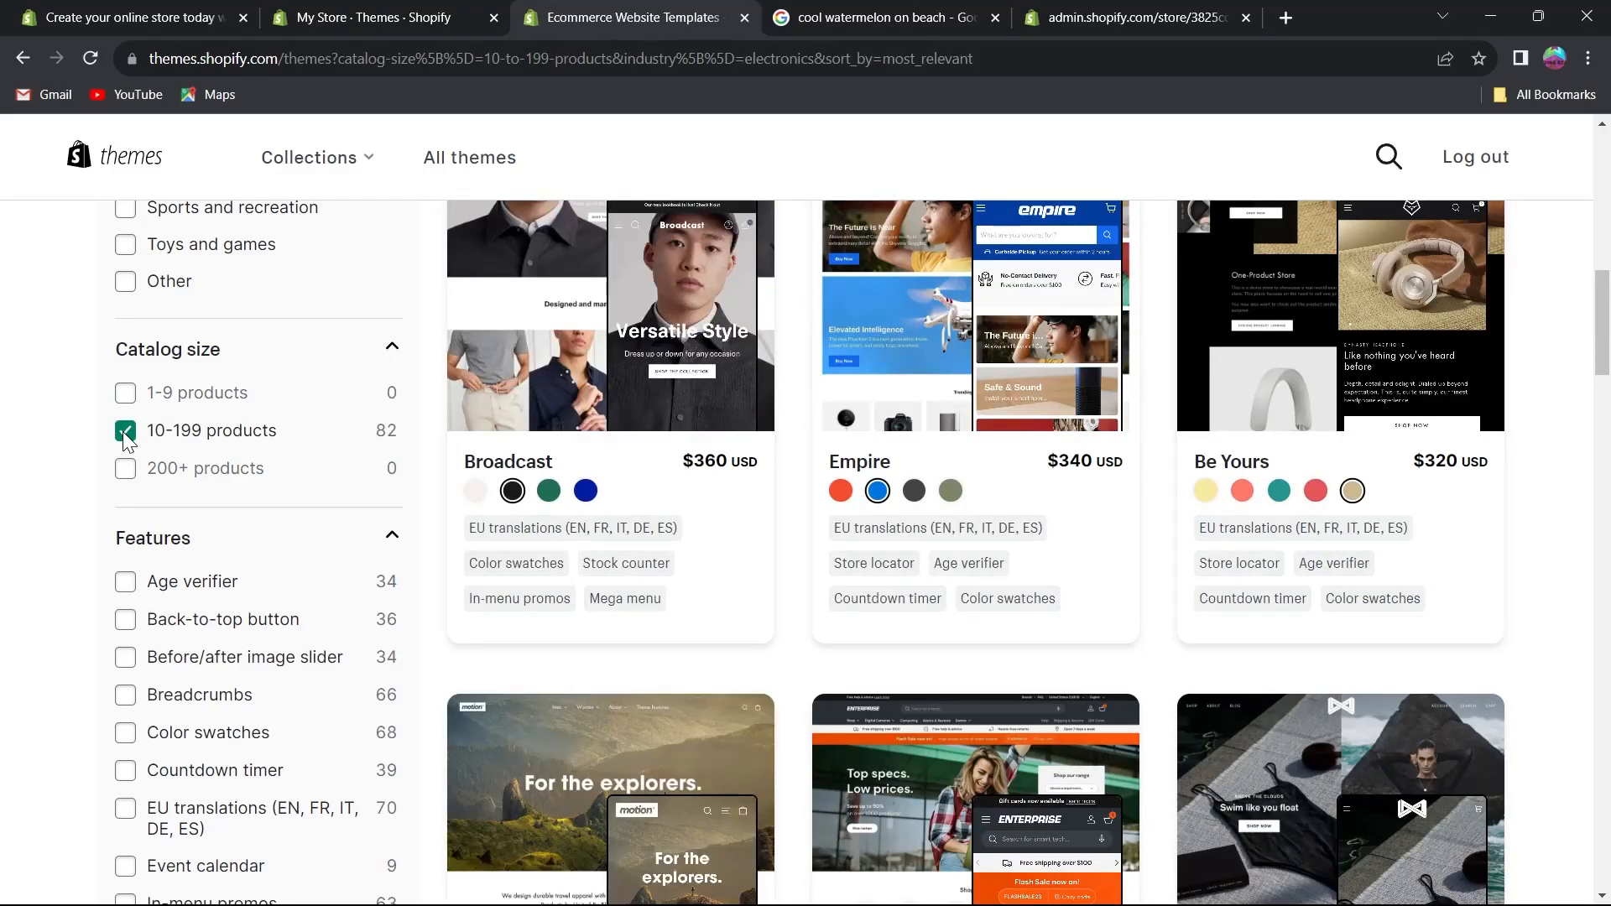
{"action": "scroll", "coordinate": [122, 431], "scroll_direction": "down", "scroll_amount": 4}
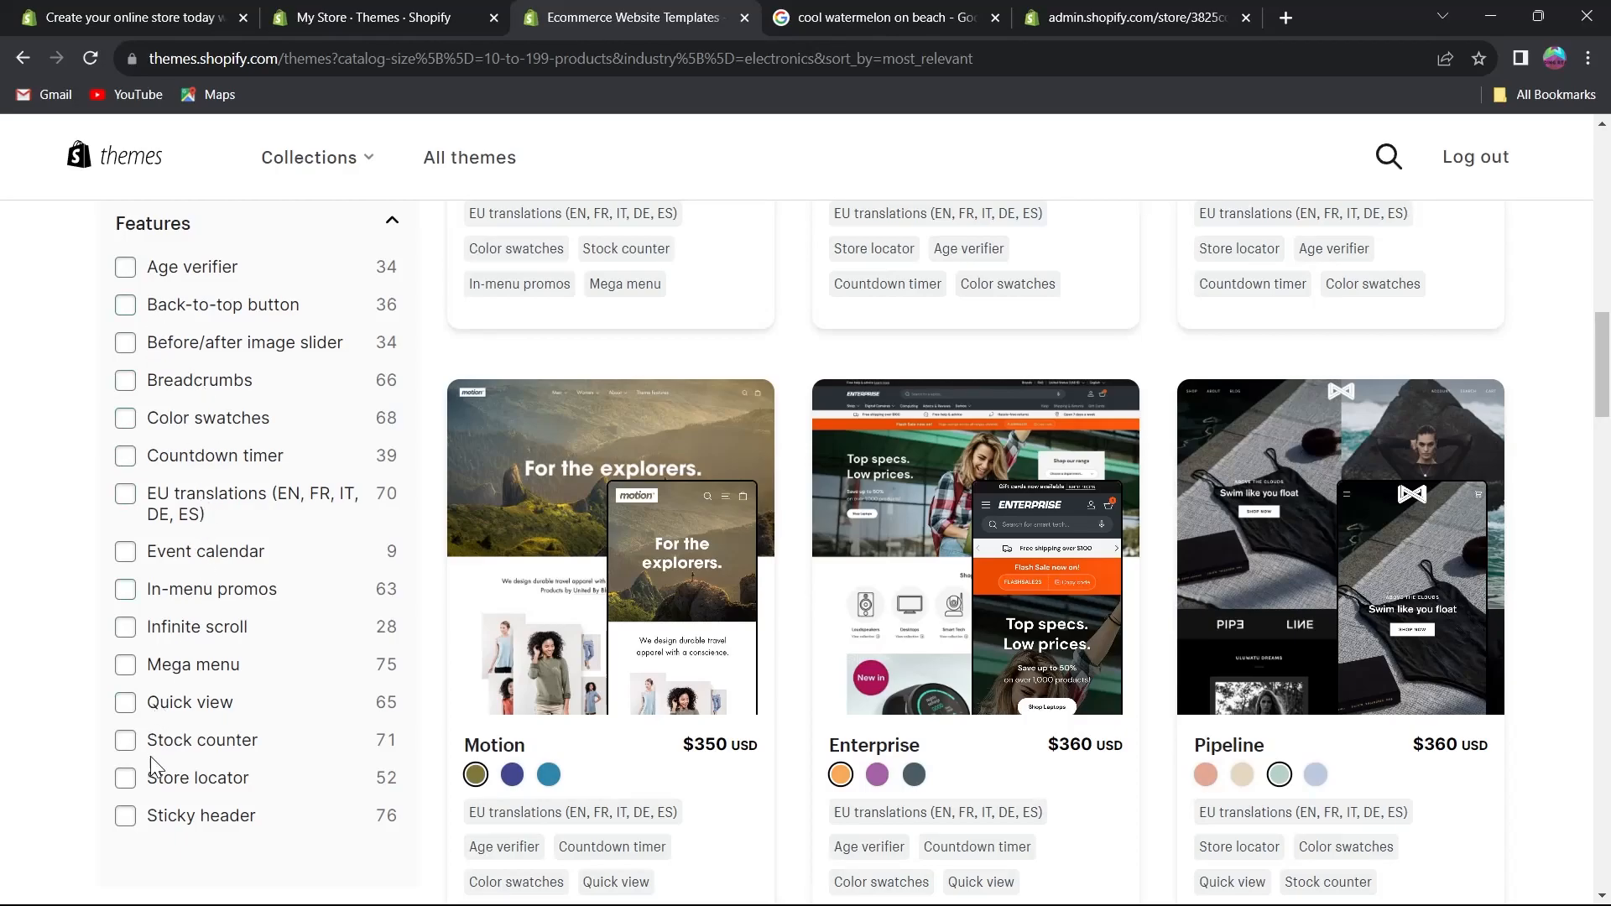
{"action": "left_click", "coordinate": [125, 740]}
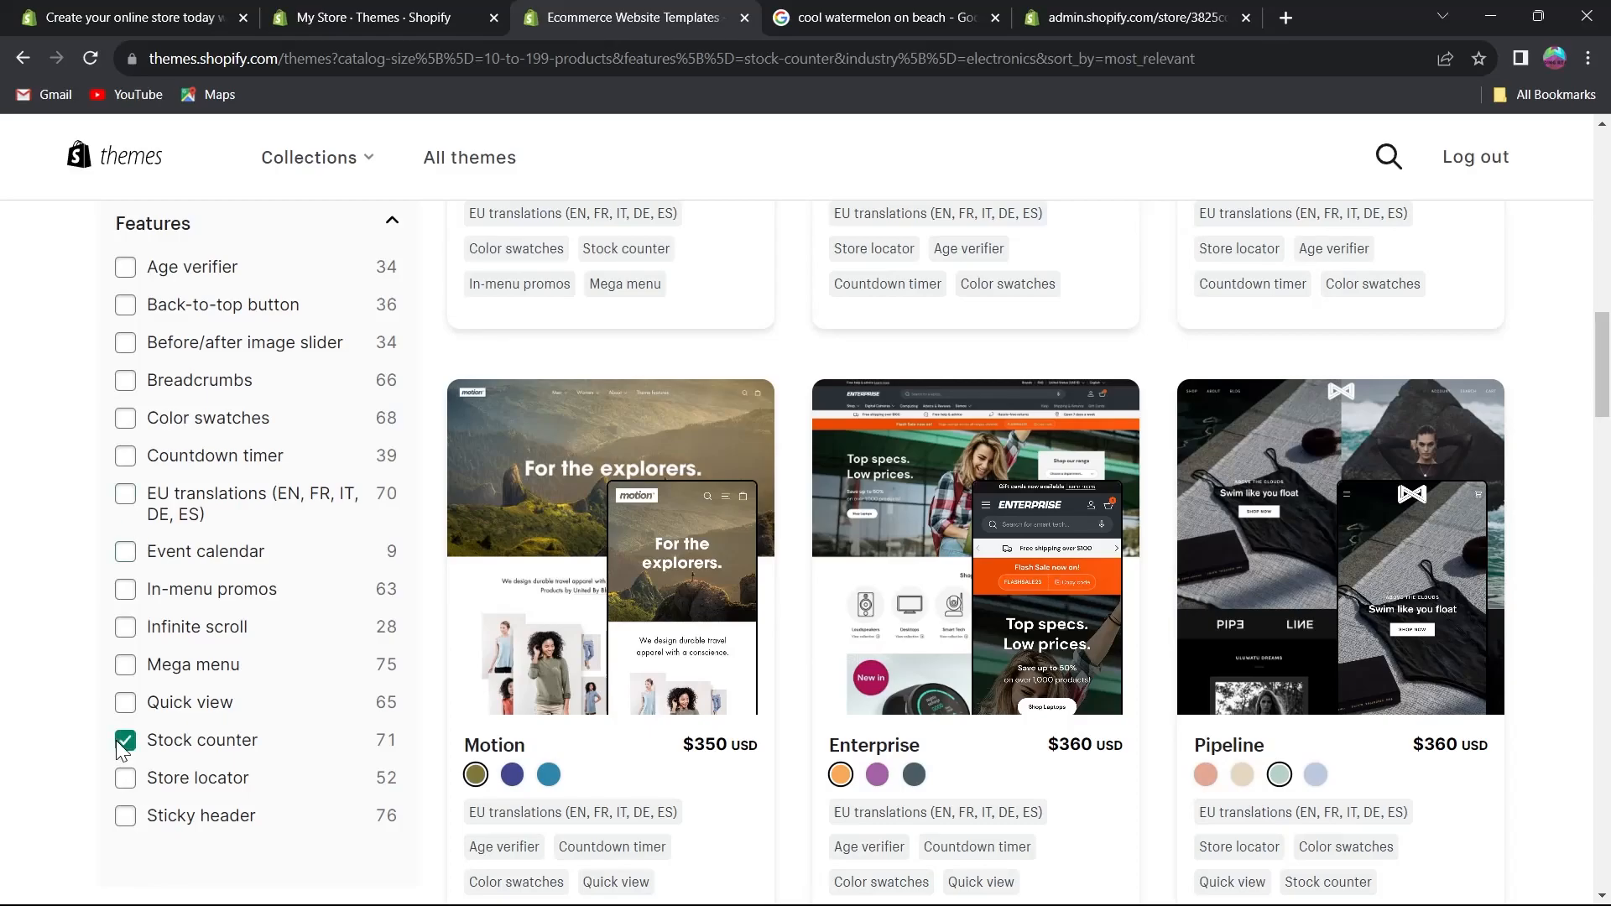
Review the filtered theme results.
{"action": "scroll", "coordinate": [1009, 602], "scroll_direction": "up", "scroll_amount": 2}
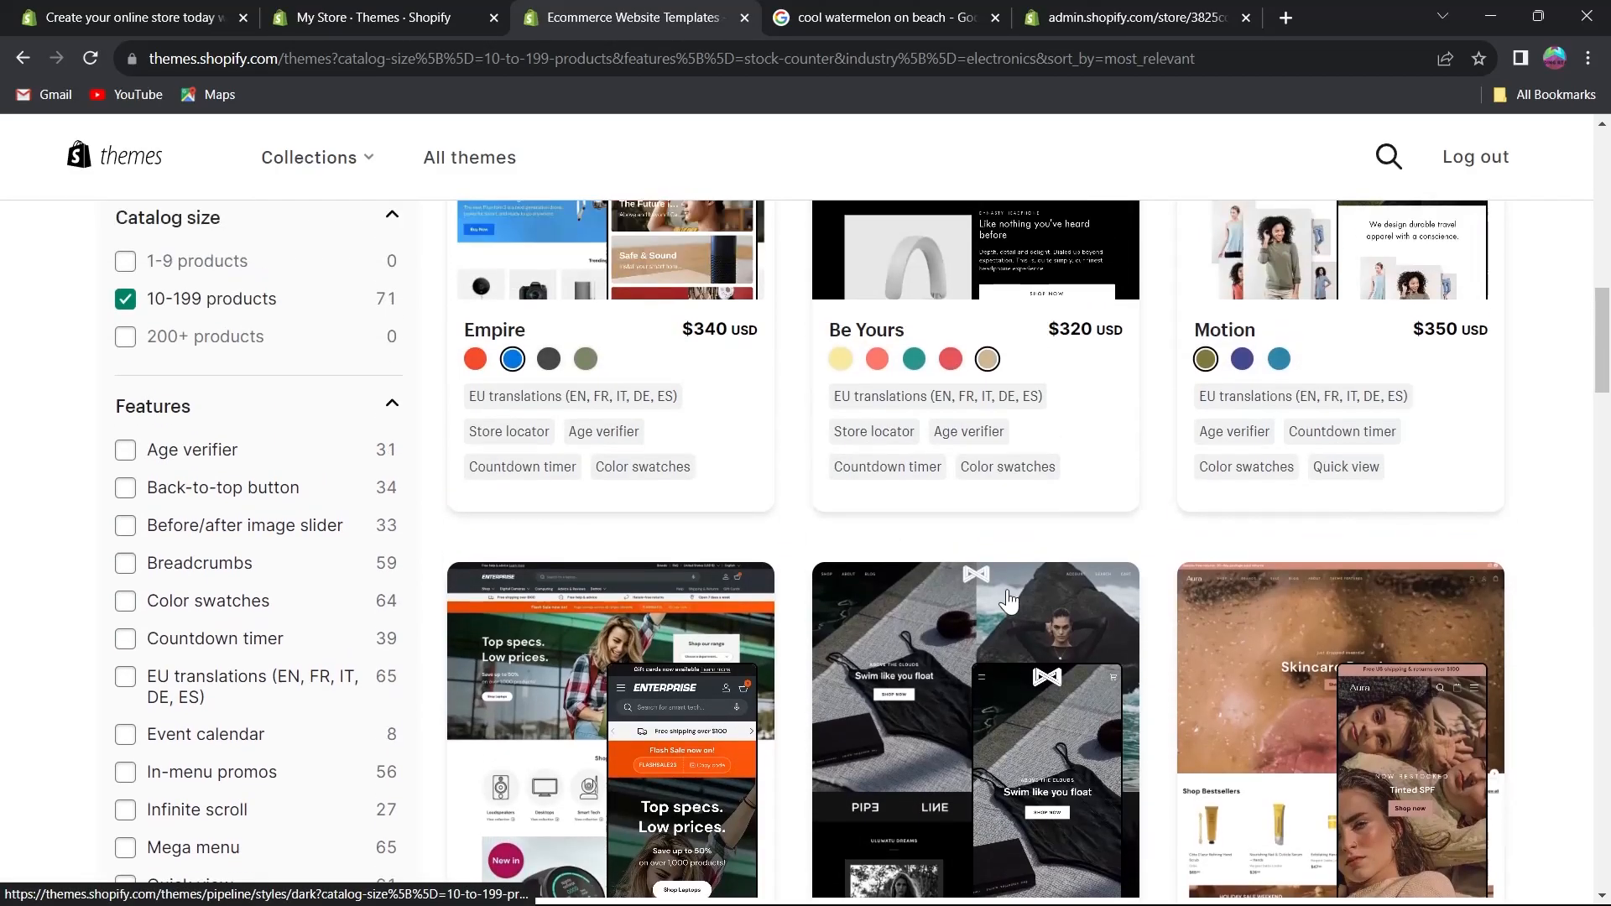
{"action": "scroll", "coordinate": [1007, 601], "scroll_direction": "up", "scroll_amount": 7}
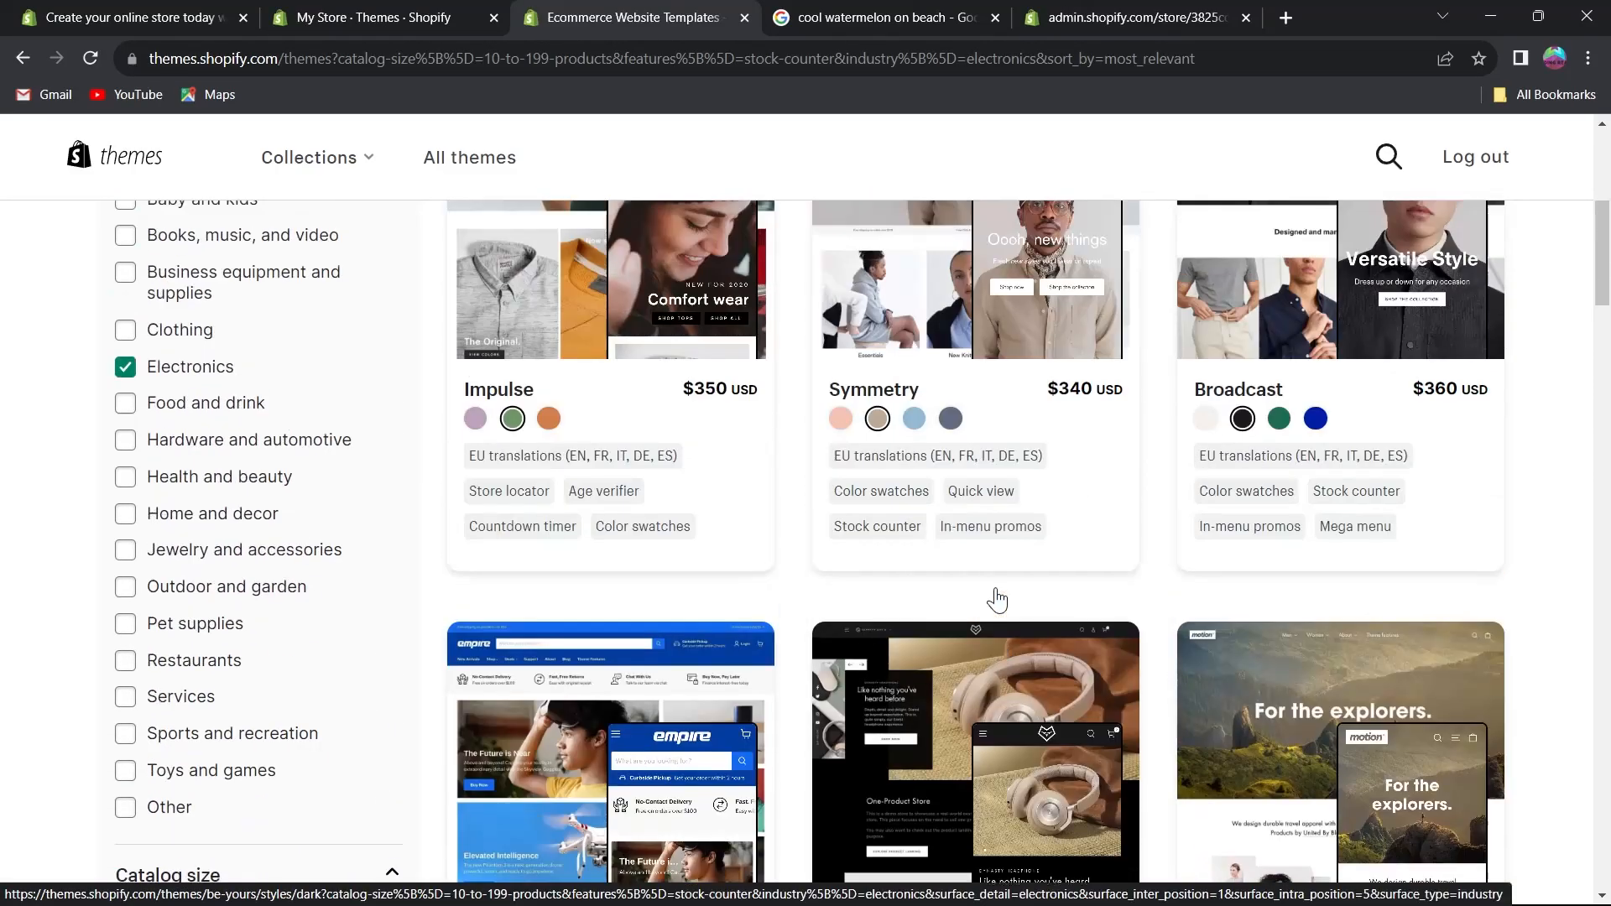
{"action": "scroll", "coordinate": [1002, 600], "scroll_direction": "up", "scroll_amount": 7}
{"action": "left_click_drag", "start_coordinate": [514, 488], "coordinate": [892, 396]}
{"action": "left_click", "coordinate": [895, 394]}
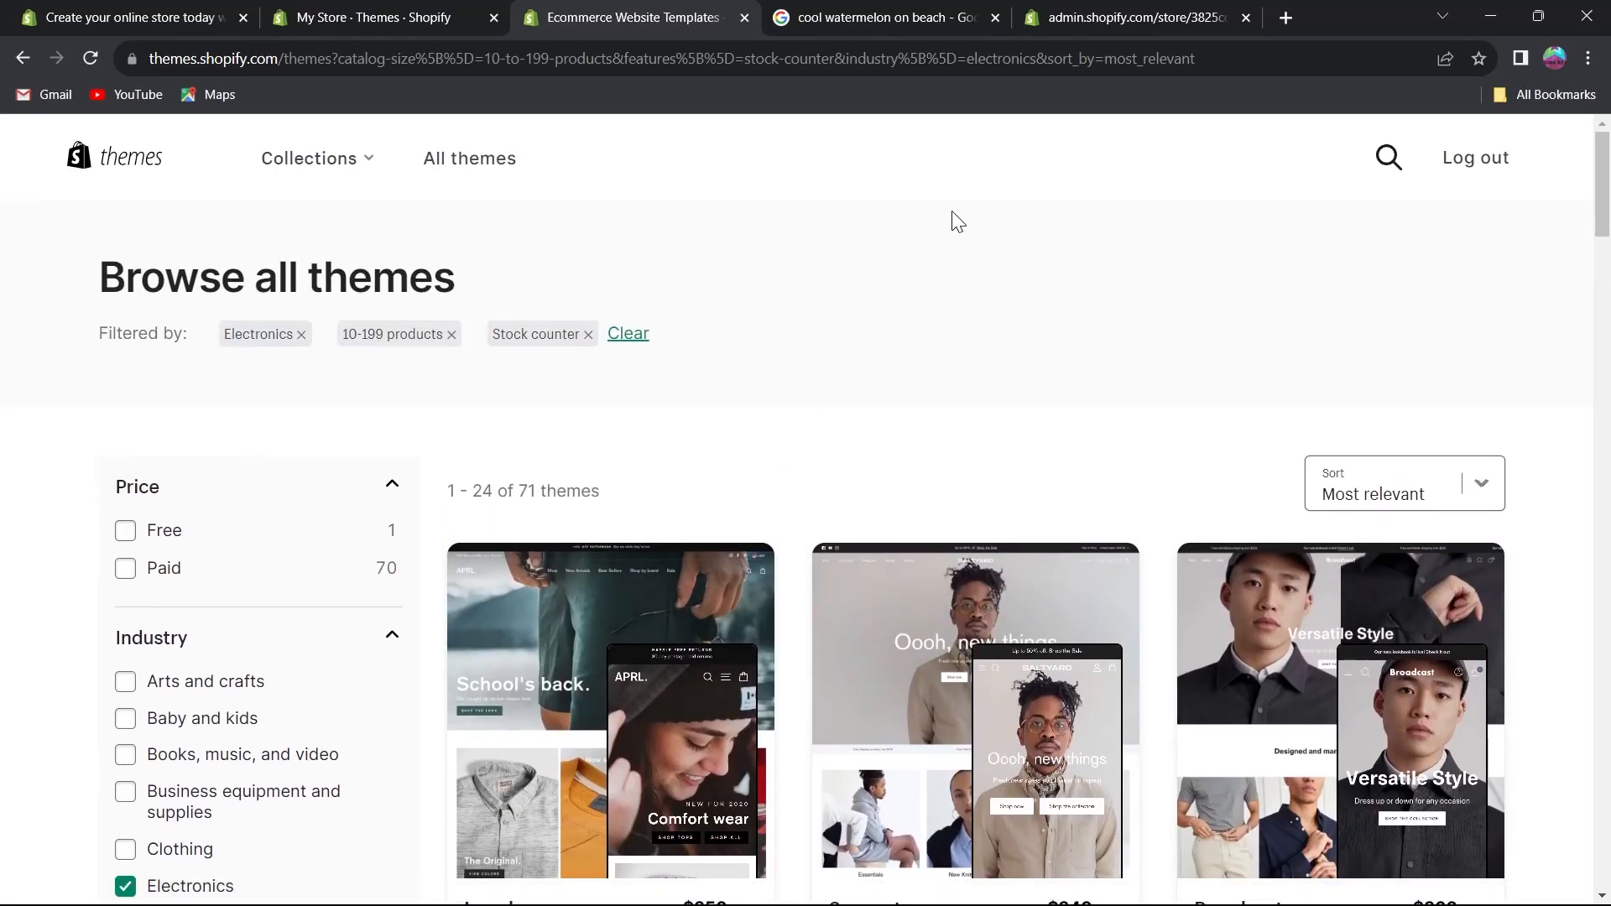
{"action": "triple_click", "coordinate": [267, 296]}
{"action": "left_click", "coordinate": [877, 329]}
{"action": "scroll", "coordinate": [636, 522], "scroll_direction": "down", "scroll_amount": 5}
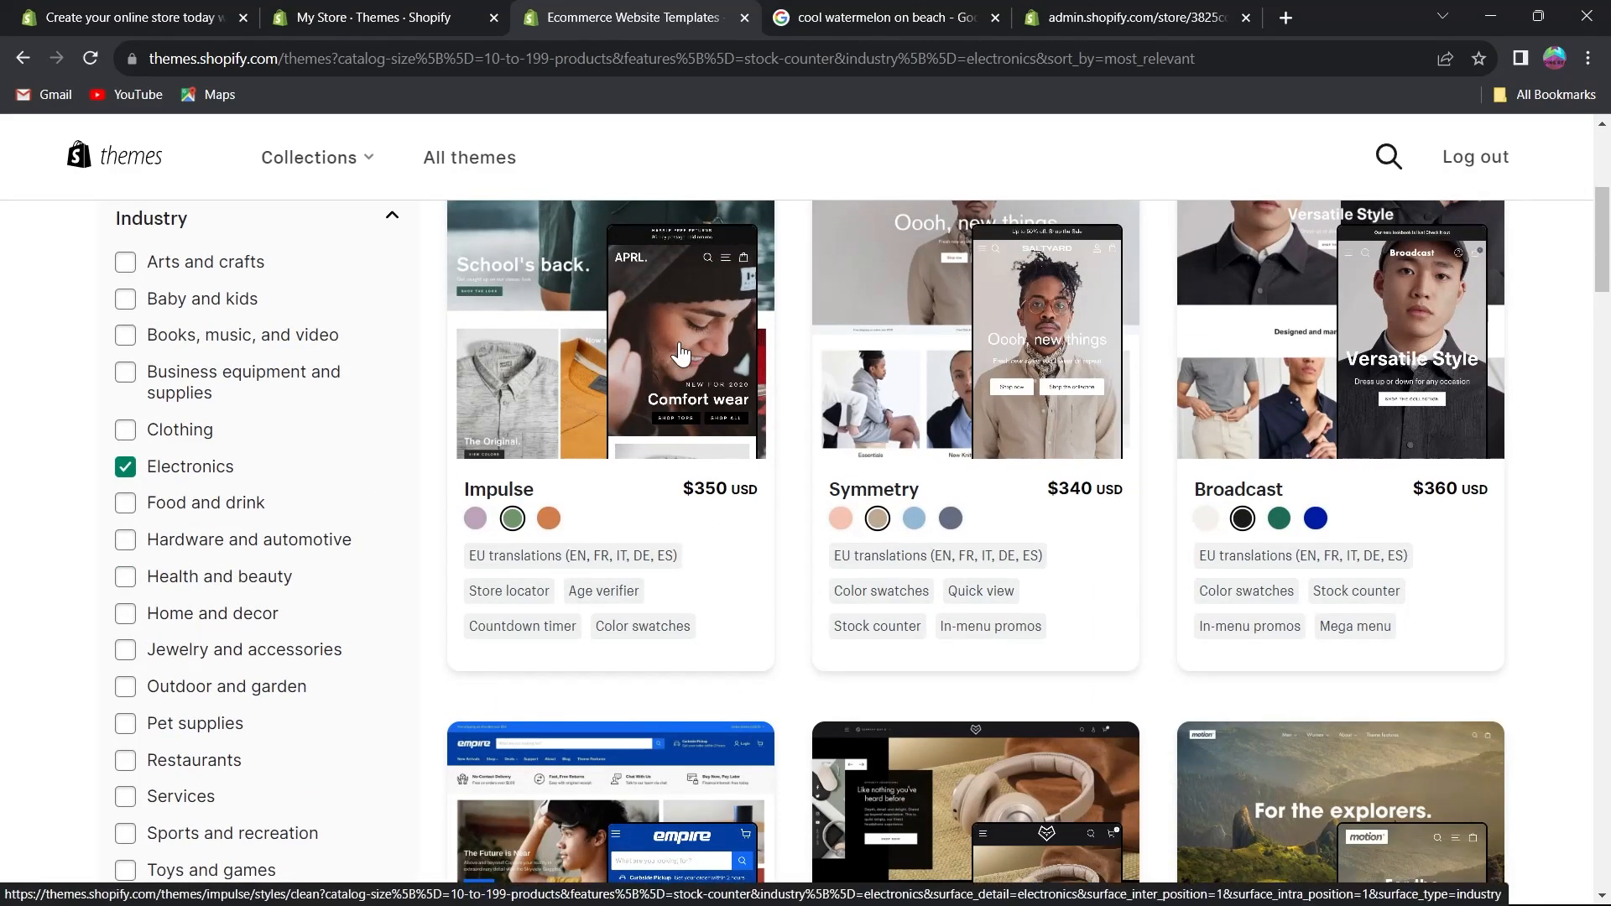
{"action": "scroll", "coordinate": [650, 361], "scroll_direction": "down", "scroll_amount": 3}
Open the Be Yours theme and try it to add it to the store's theme library.
{"action": "left_click", "coordinate": [624, 547]}
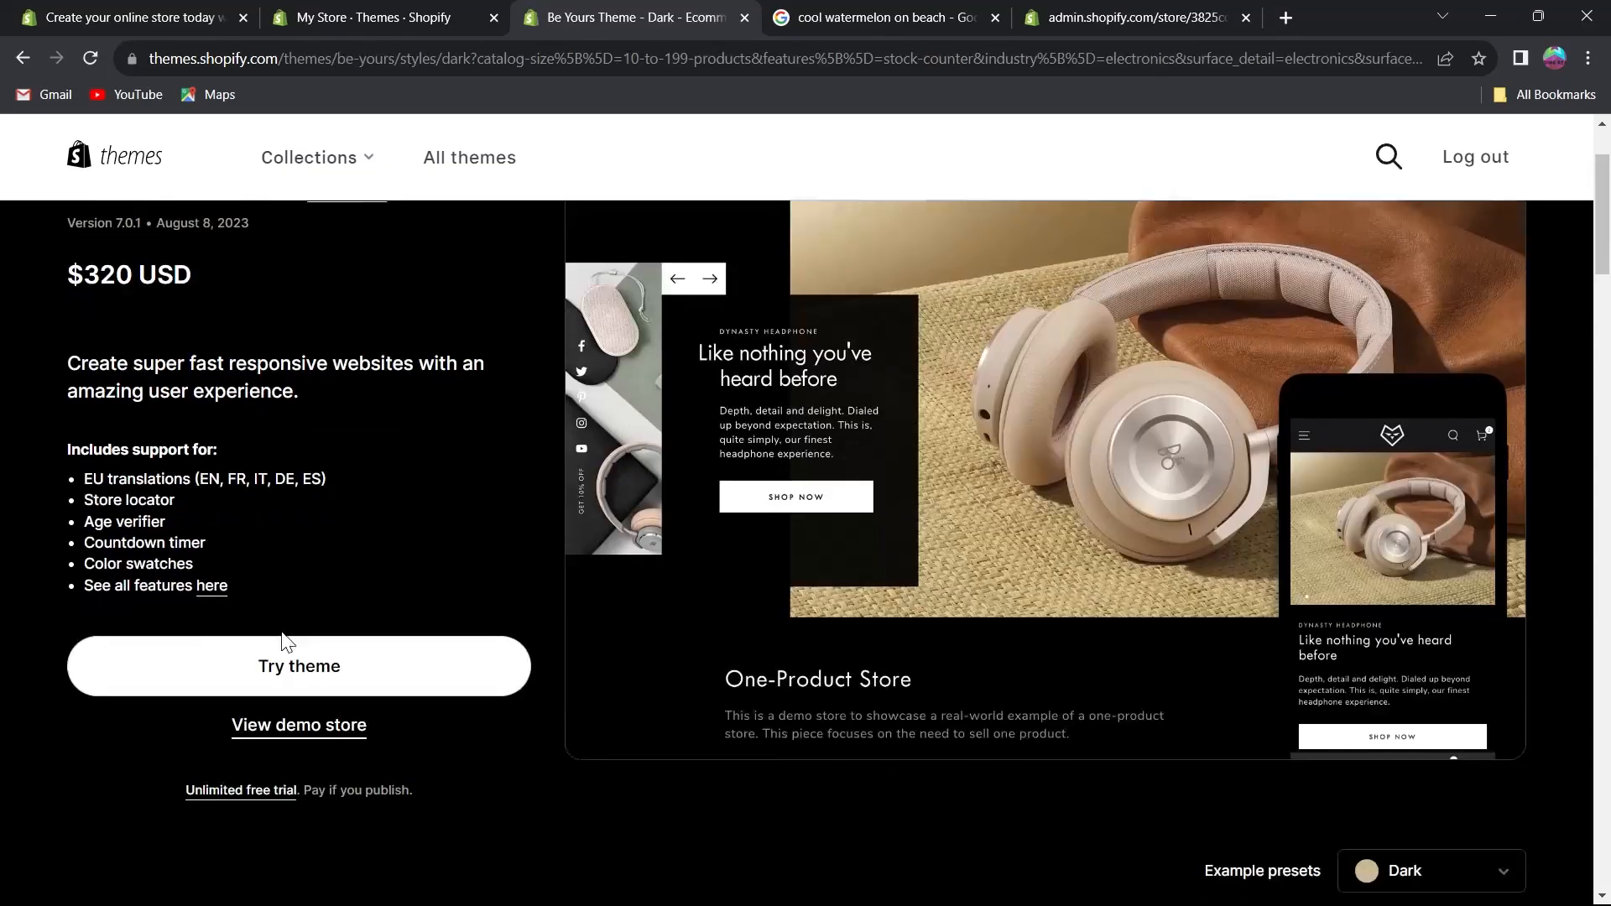
{"action": "scroll", "coordinate": [287, 642], "scroll_direction": "down", "scroll_amount": 1}
{"action": "scroll", "coordinate": [87, 393], "scroll_direction": "up", "scroll_amount": 3}
{"action": "left_click_drag", "start_coordinate": [76, 411], "coordinate": [221, 432]}
{"action": "left_click", "coordinate": [221, 432]}
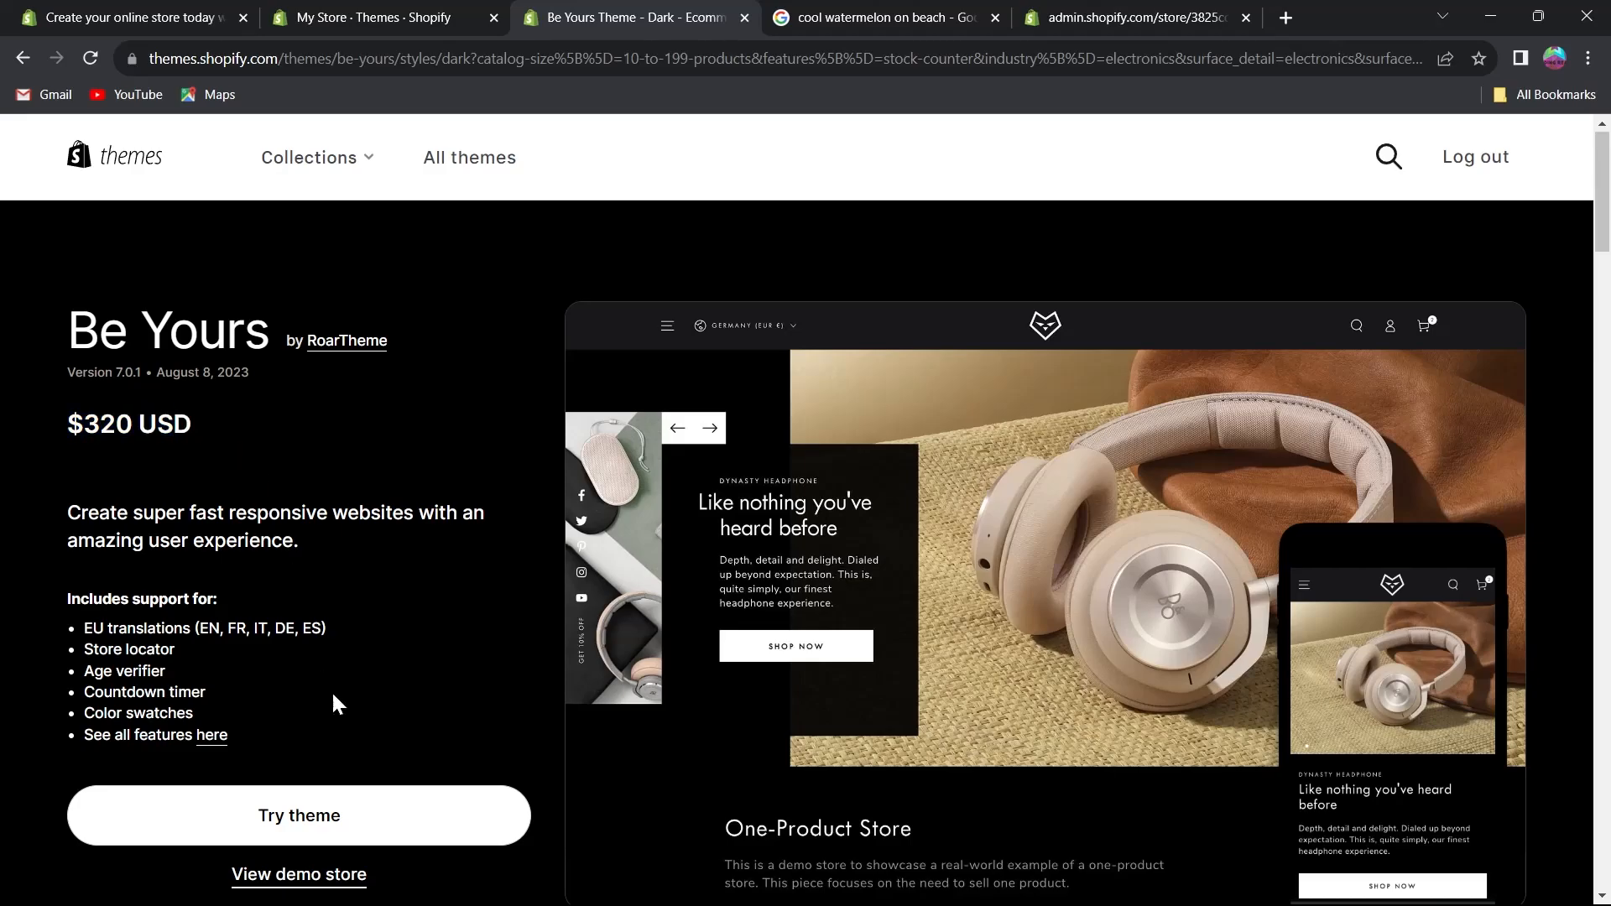
{"action": "scroll", "coordinate": [286, 608], "scroll_direction": "down", "scroll_amount": 3}
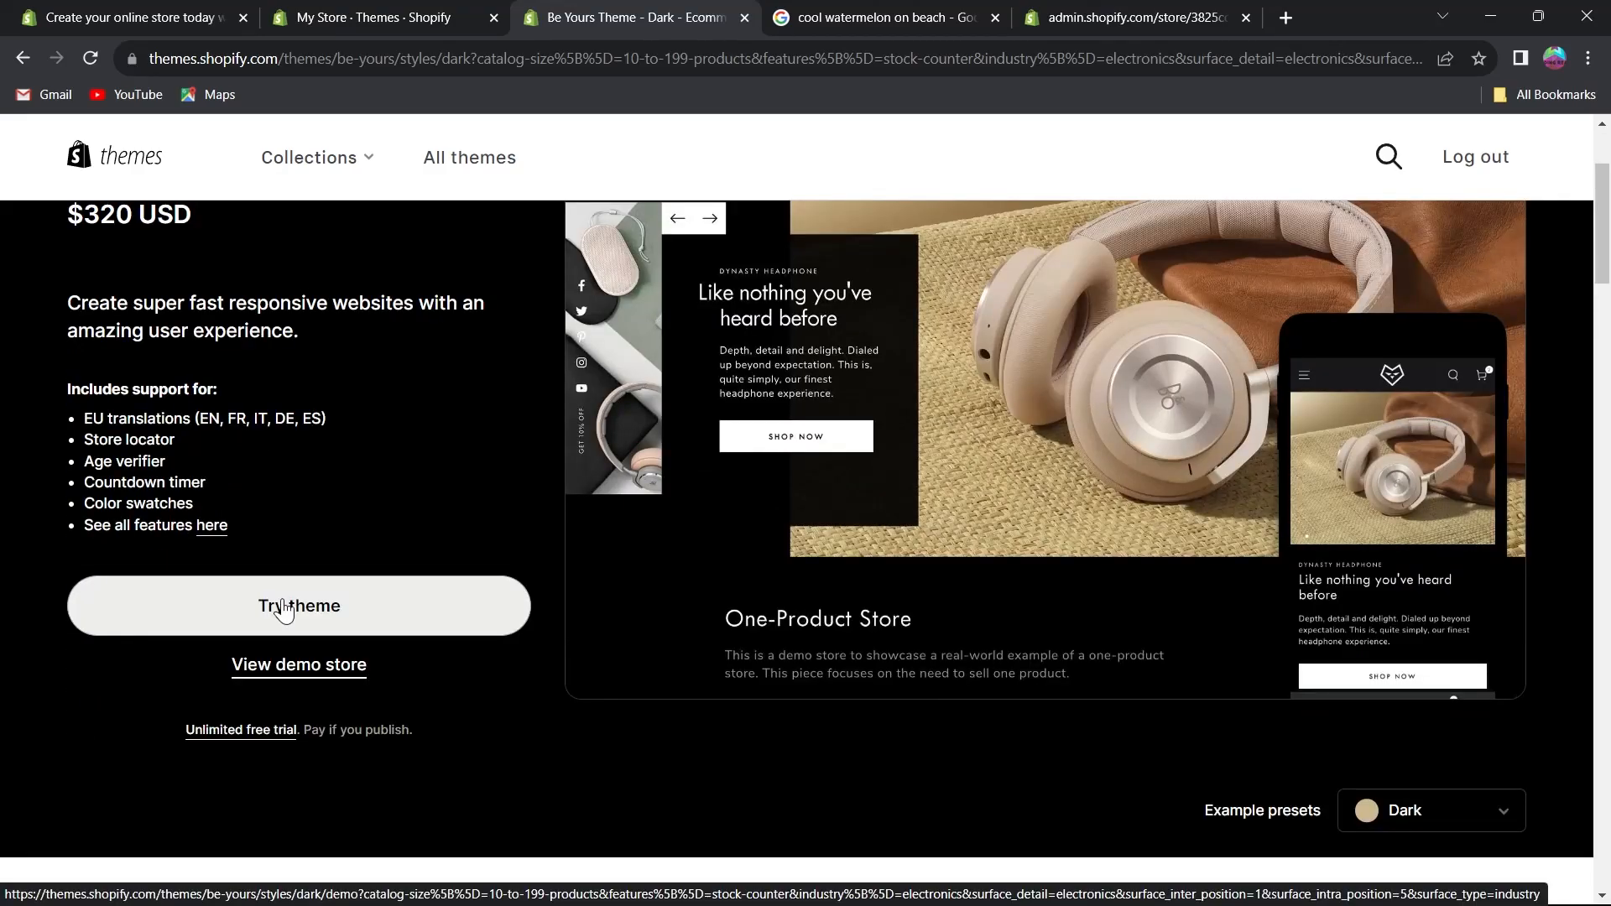
{"action": "left_click", "coordinate": [286, 610]}
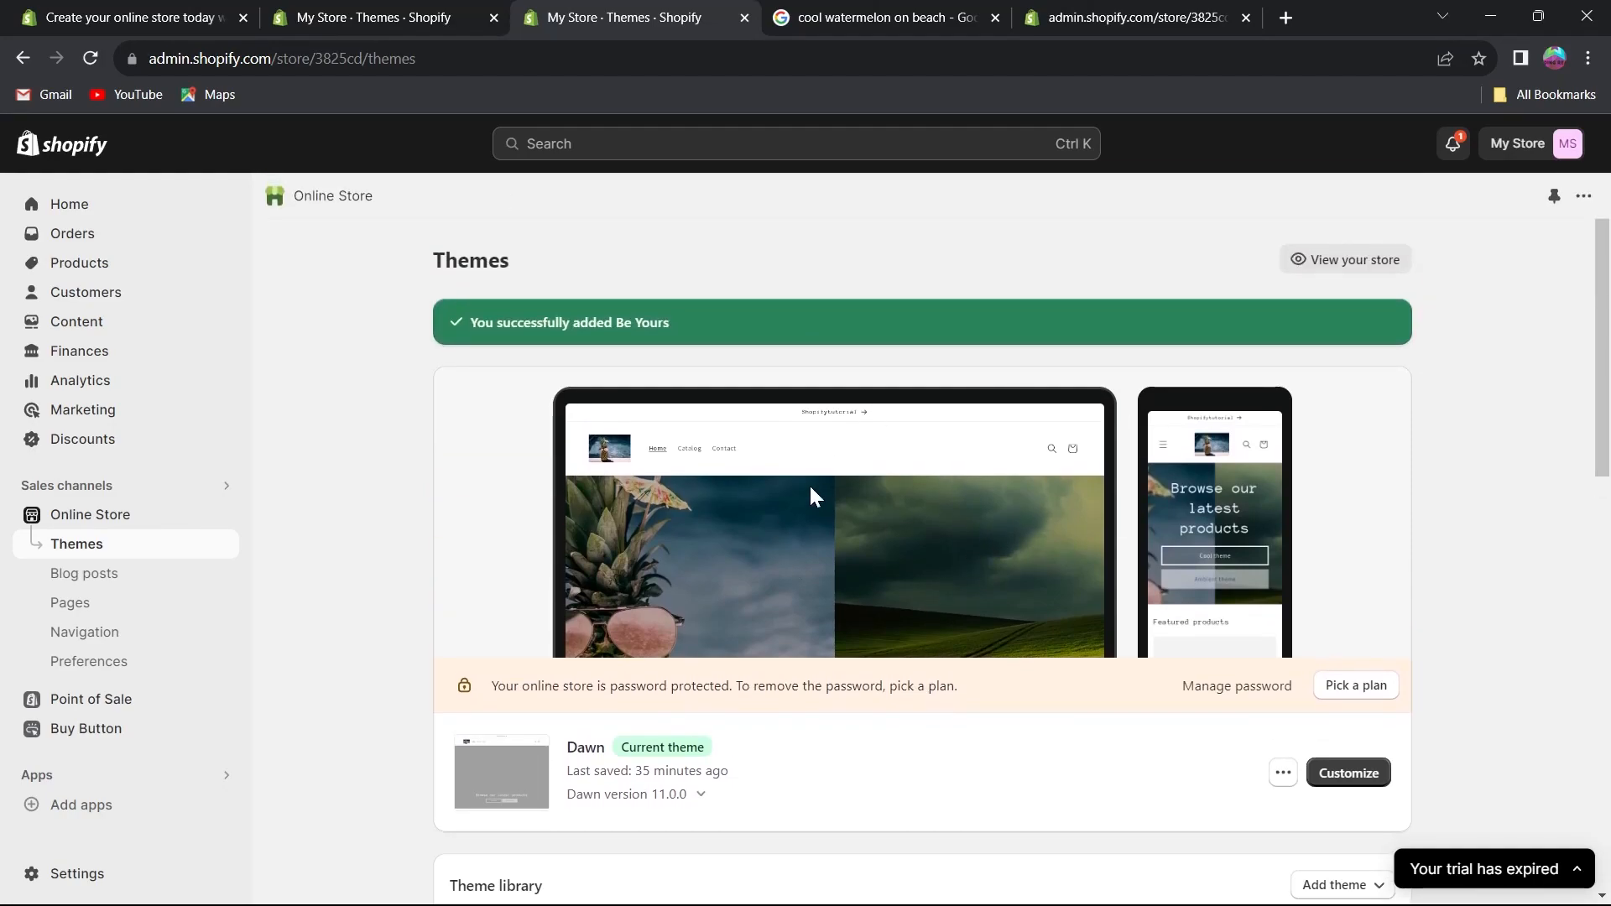
View the online store from the Themes page.
{"action": "scroll", "coordinate": [930, 482], "scroll_direction": "down", "scroll_amount": 3}
{"action": "scroll", "coordinate": [1540, 426], "scroll_direction": "up", "scroll_amount": 3}
{"action": "left_click", "coordinate": [1333, 265]}
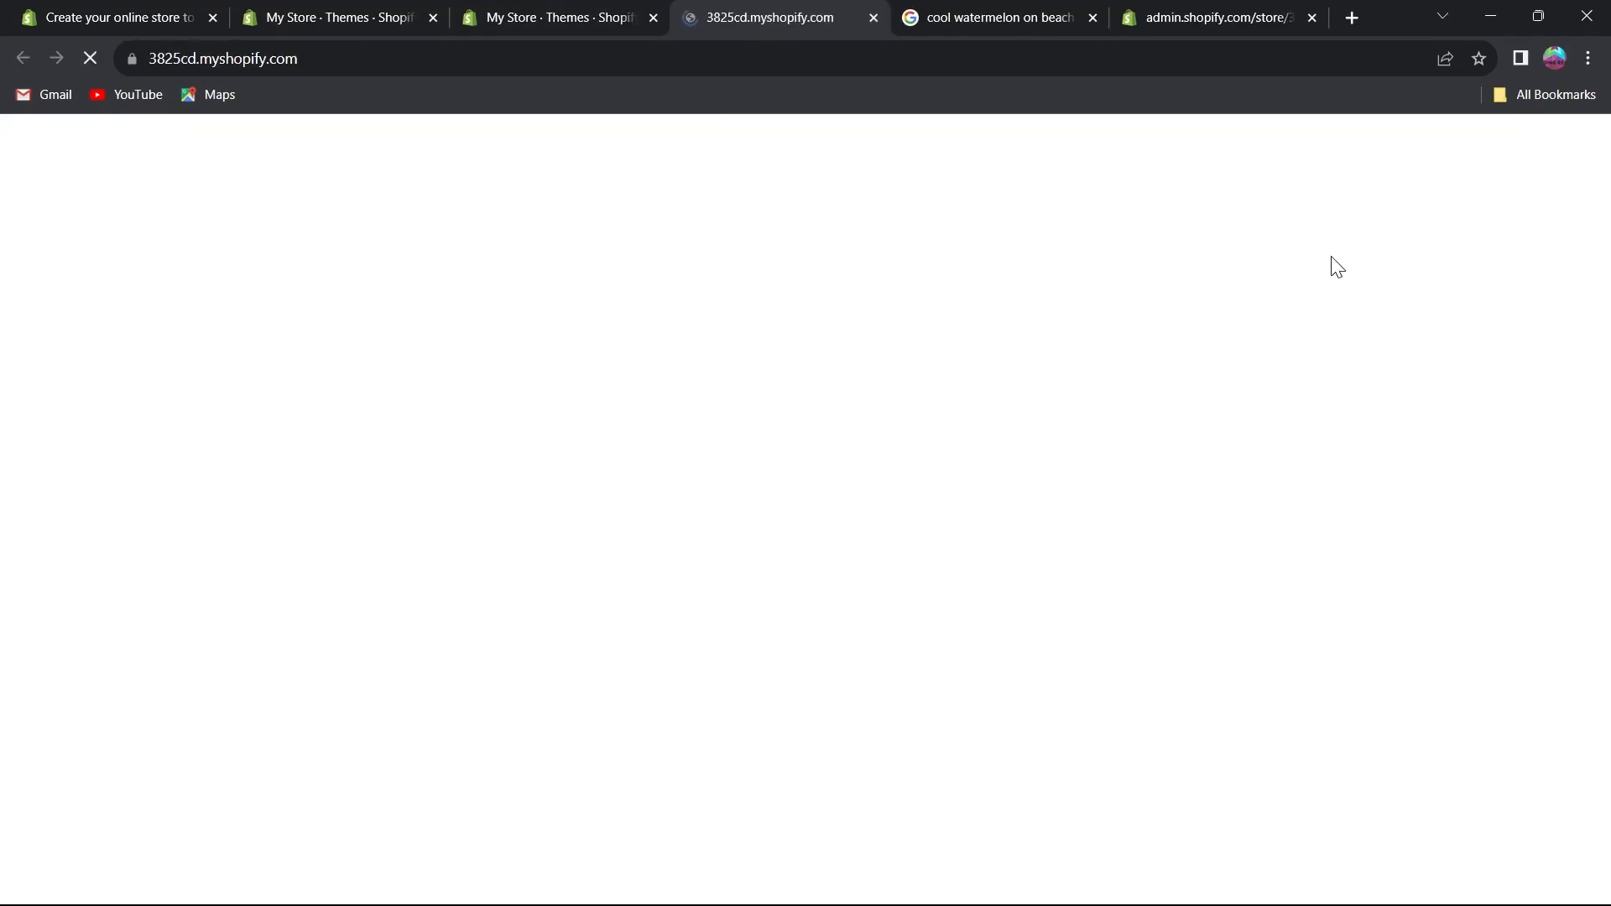
Scroll through the live storefront home page.
{"action": "scroll", "coordinate": [1296, 319], "scroll_direction": "down", "scroll_amount": 4}
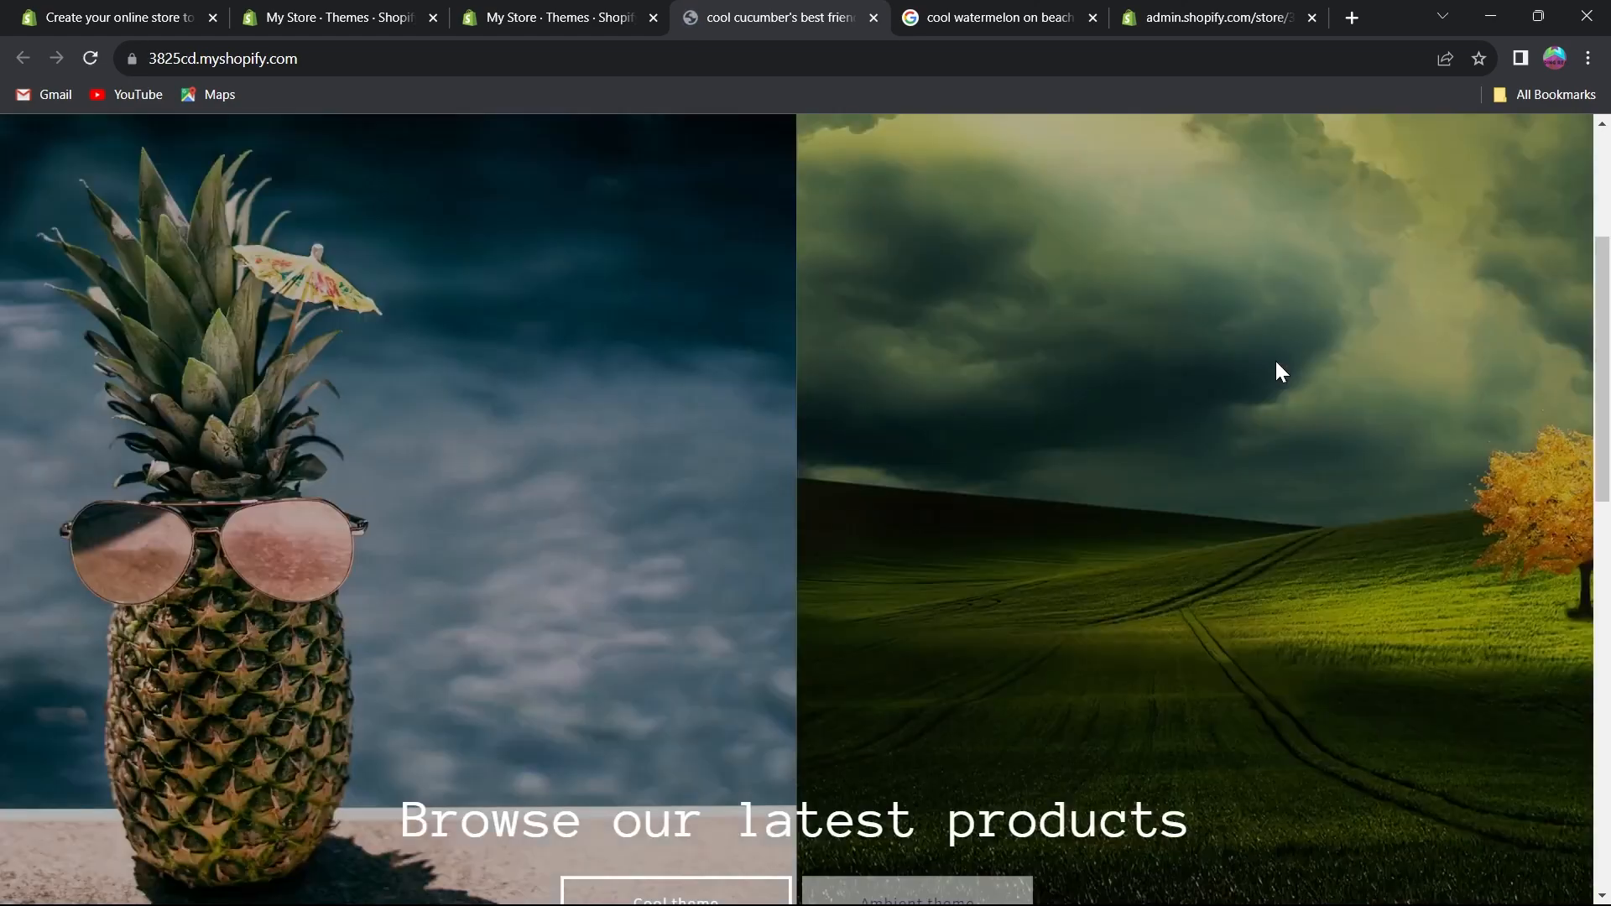
{"action": "scroll", "coordinate": [1276, 377], "scroll_direction": "down", "scroll_amount": 10}
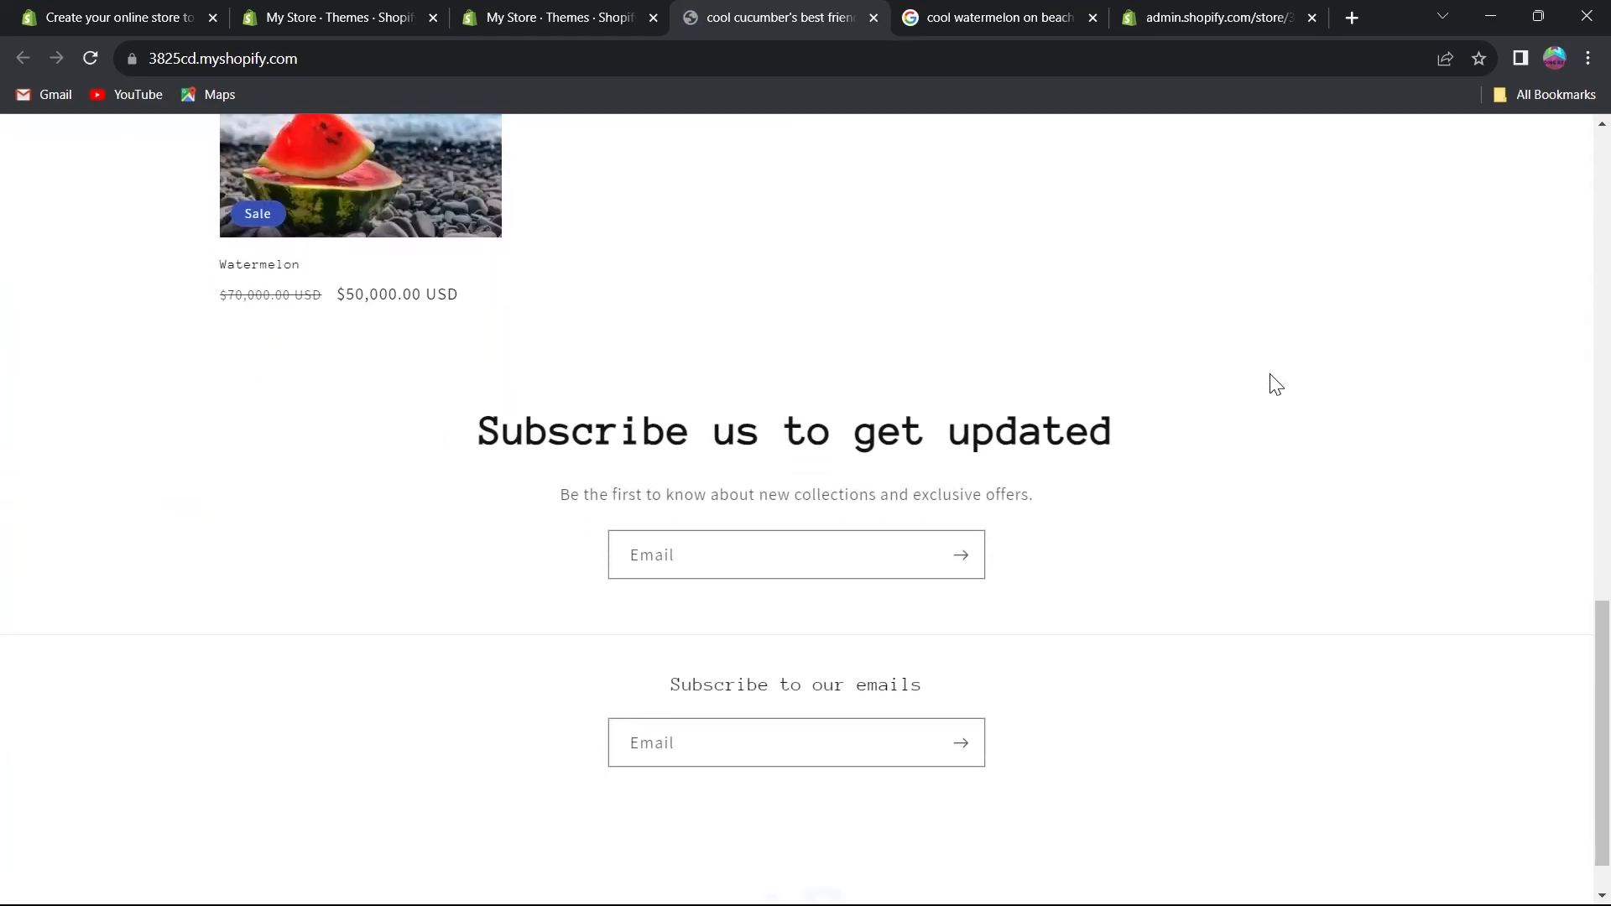
{"action": "scroll", "coordinate": [1271, 377], "scroll_direction": "up", "scroll_amount": 15}
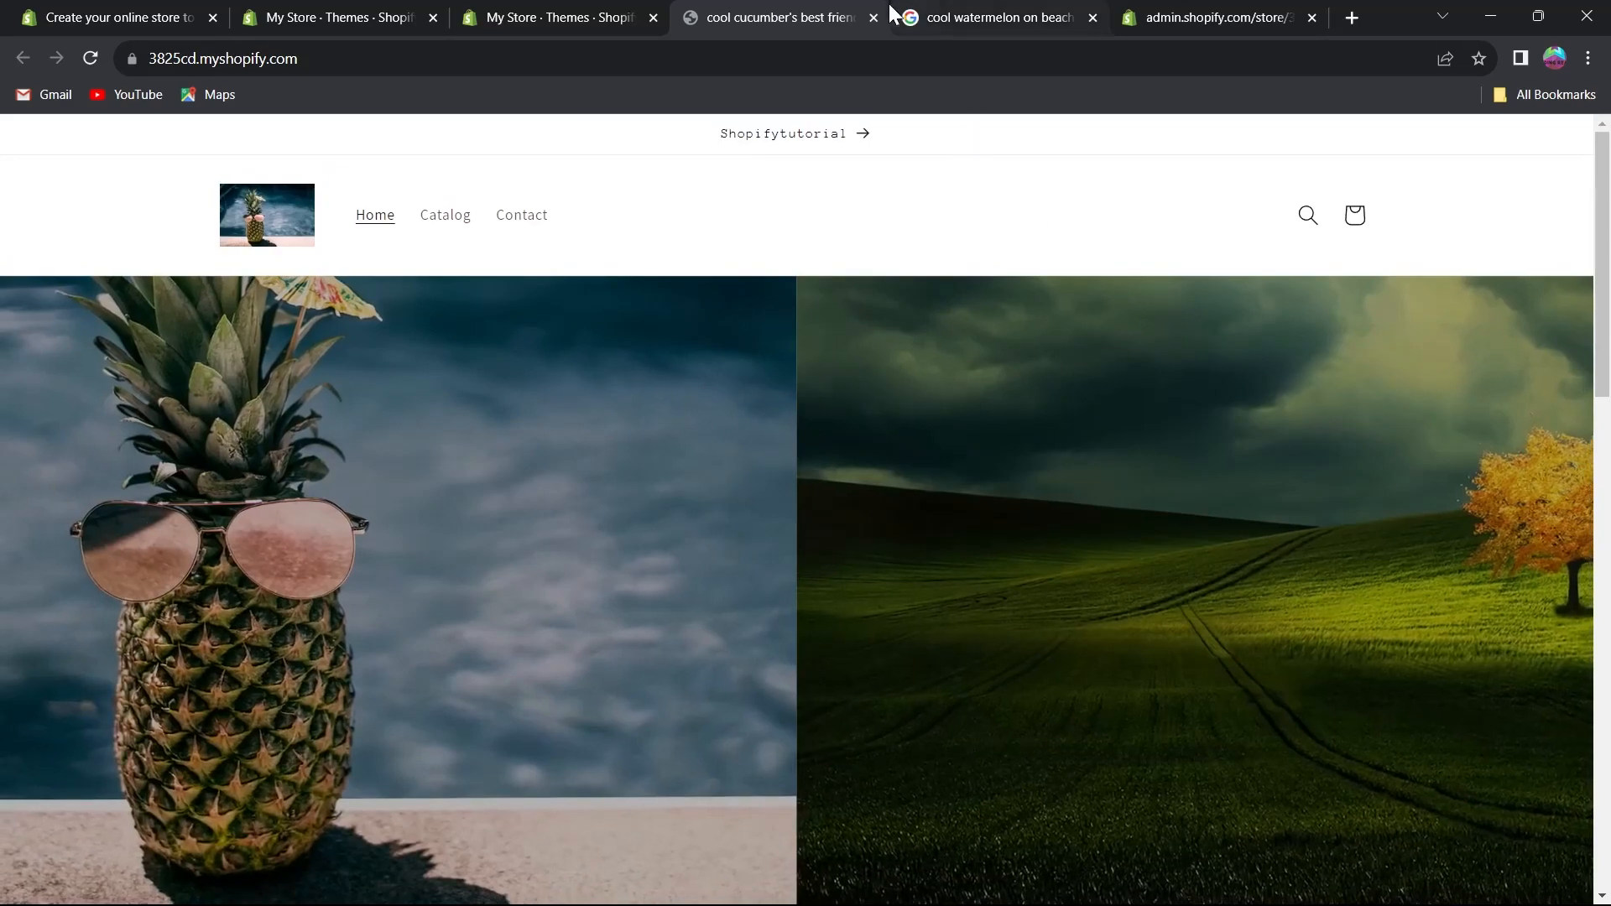
Return to the Themes admin page and add the free Refresh theme to the theme library.
{"action": "left_click", "coordinate": [873, 17]}
{"action": "scroll", "coordinate": [1104, 471], "scroll_direction": "down", "scroll_amount": 3}
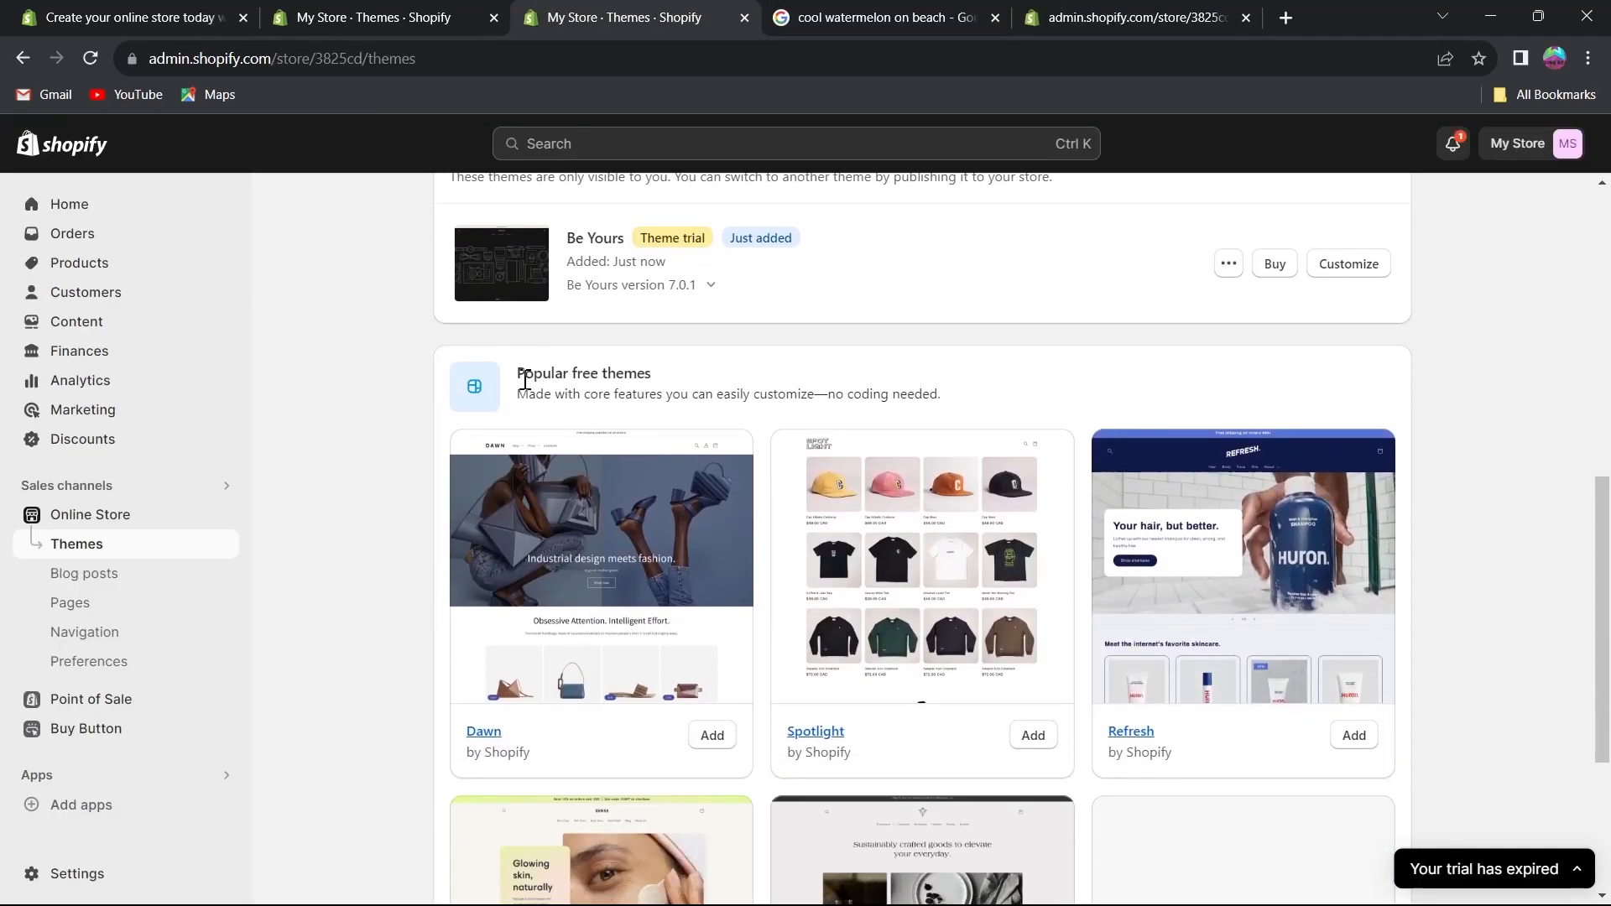
{"action": "left_click_drag", "start_coordinate": [520, 380], "coordinate": [671, 381]}
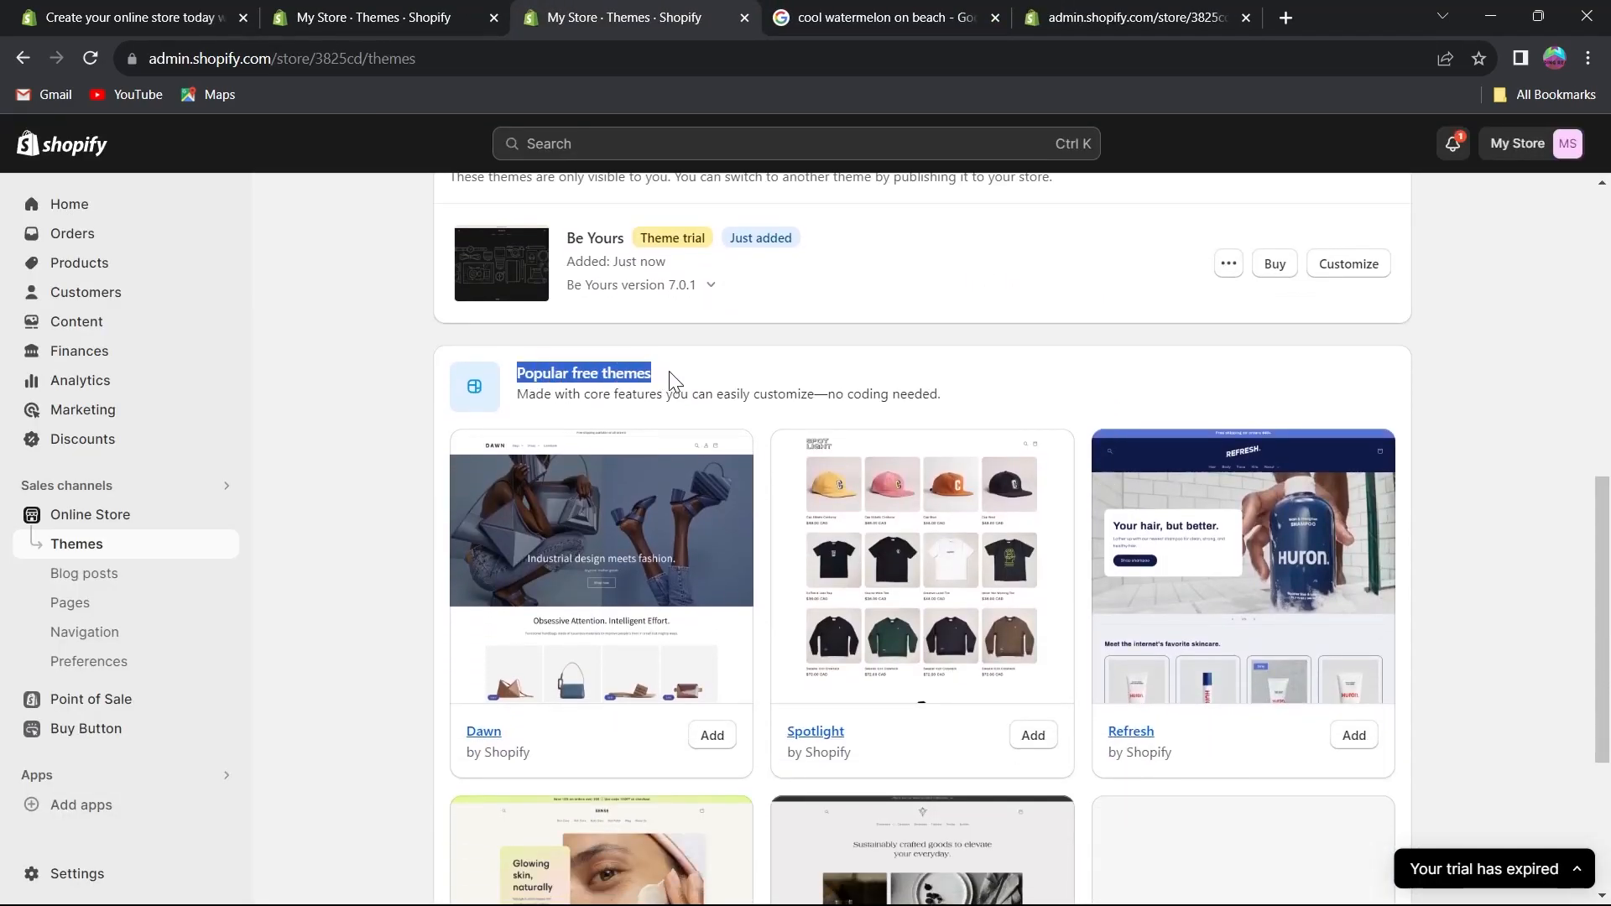
{"action": "scroll", "coordinate": [709, 575], "scroll_direction": "down", "scroll_amount": 4}
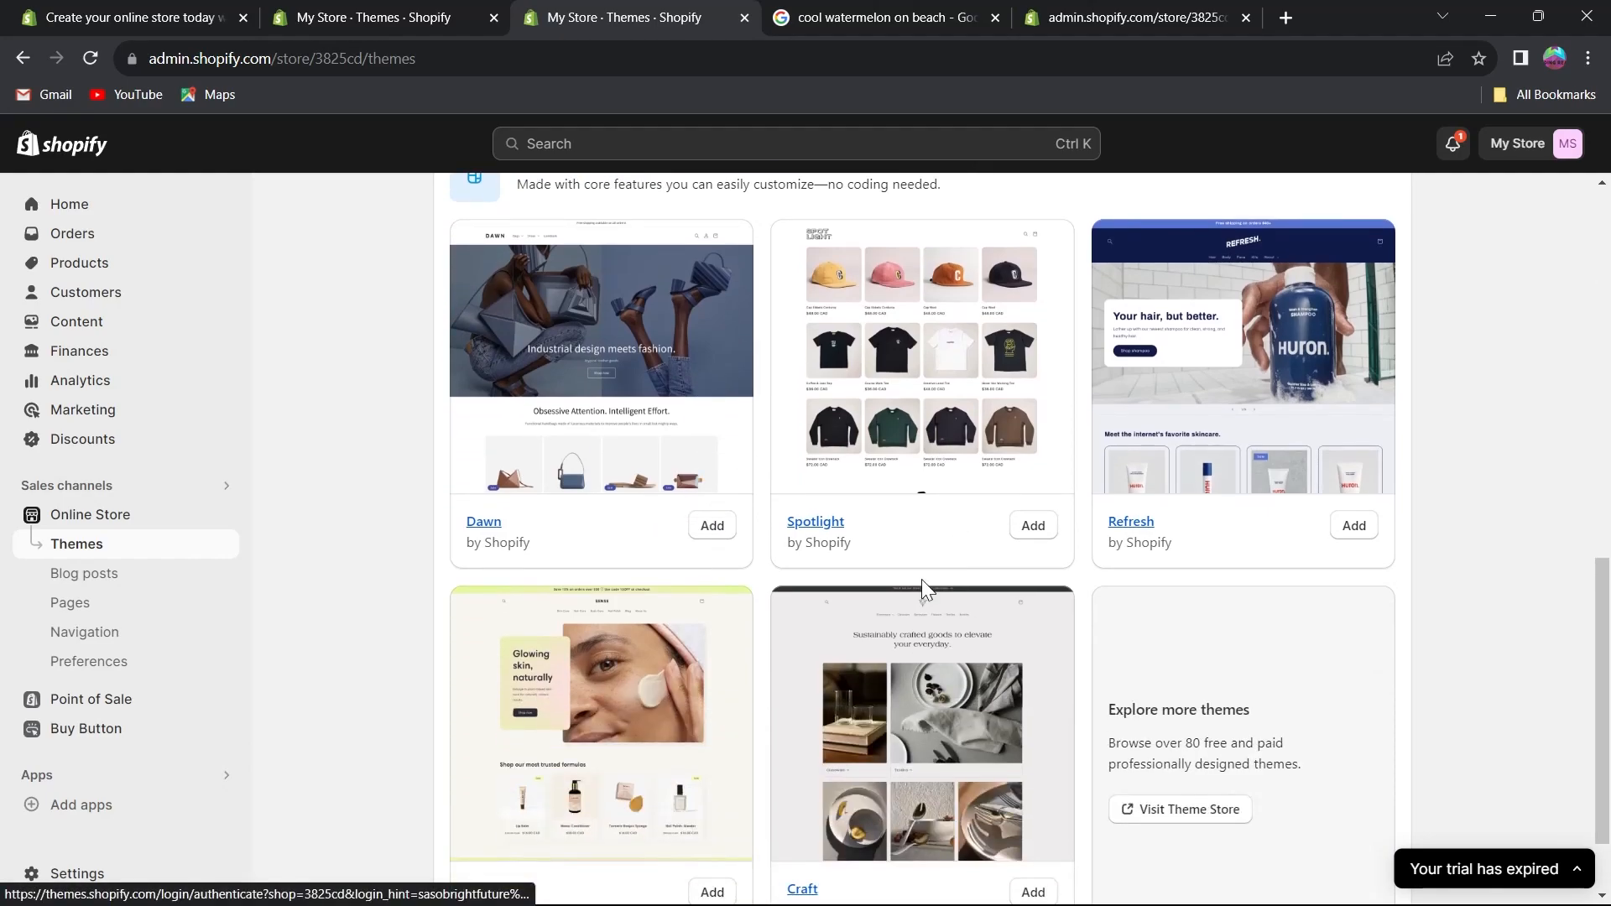
{"action": "scroll", "coordinate": [1185, 588], "scroll_direction": "up", "scroll_amount": 6}
{"action": "scroll", "coordinate": [1184, 588], "scroll_direction": "down", "scroll_amount": 6}
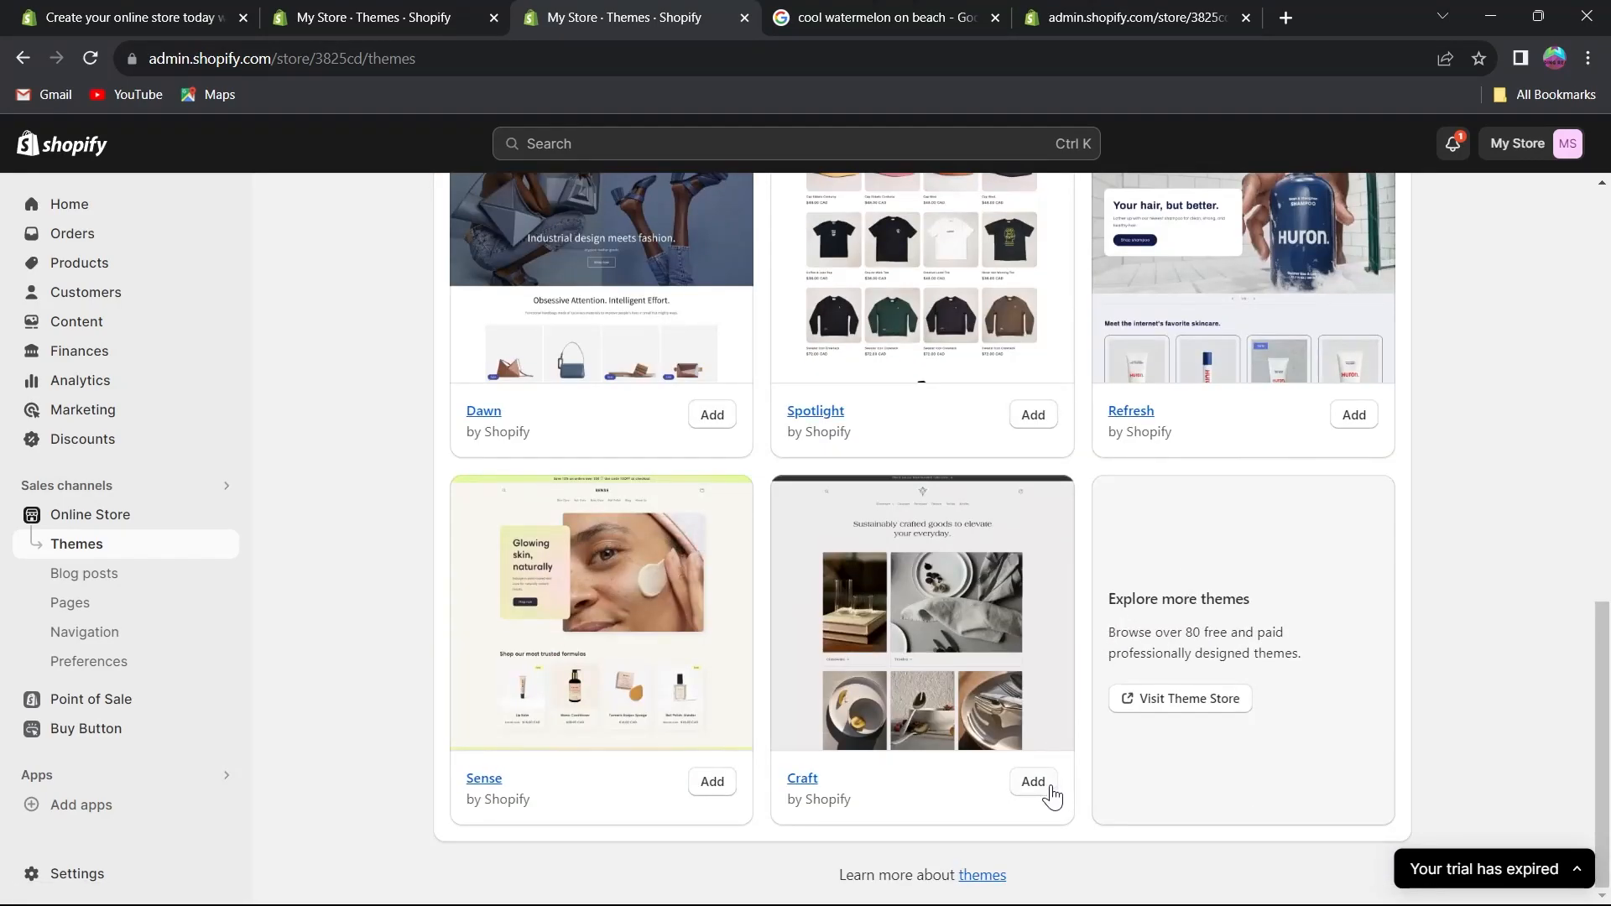
{"action": "scroll", "coordinate": [1354, 471], "scroll_direction": "up", "scroll_amount": 1}
{"action": "left_click", "coordinate": [1359, 519]}
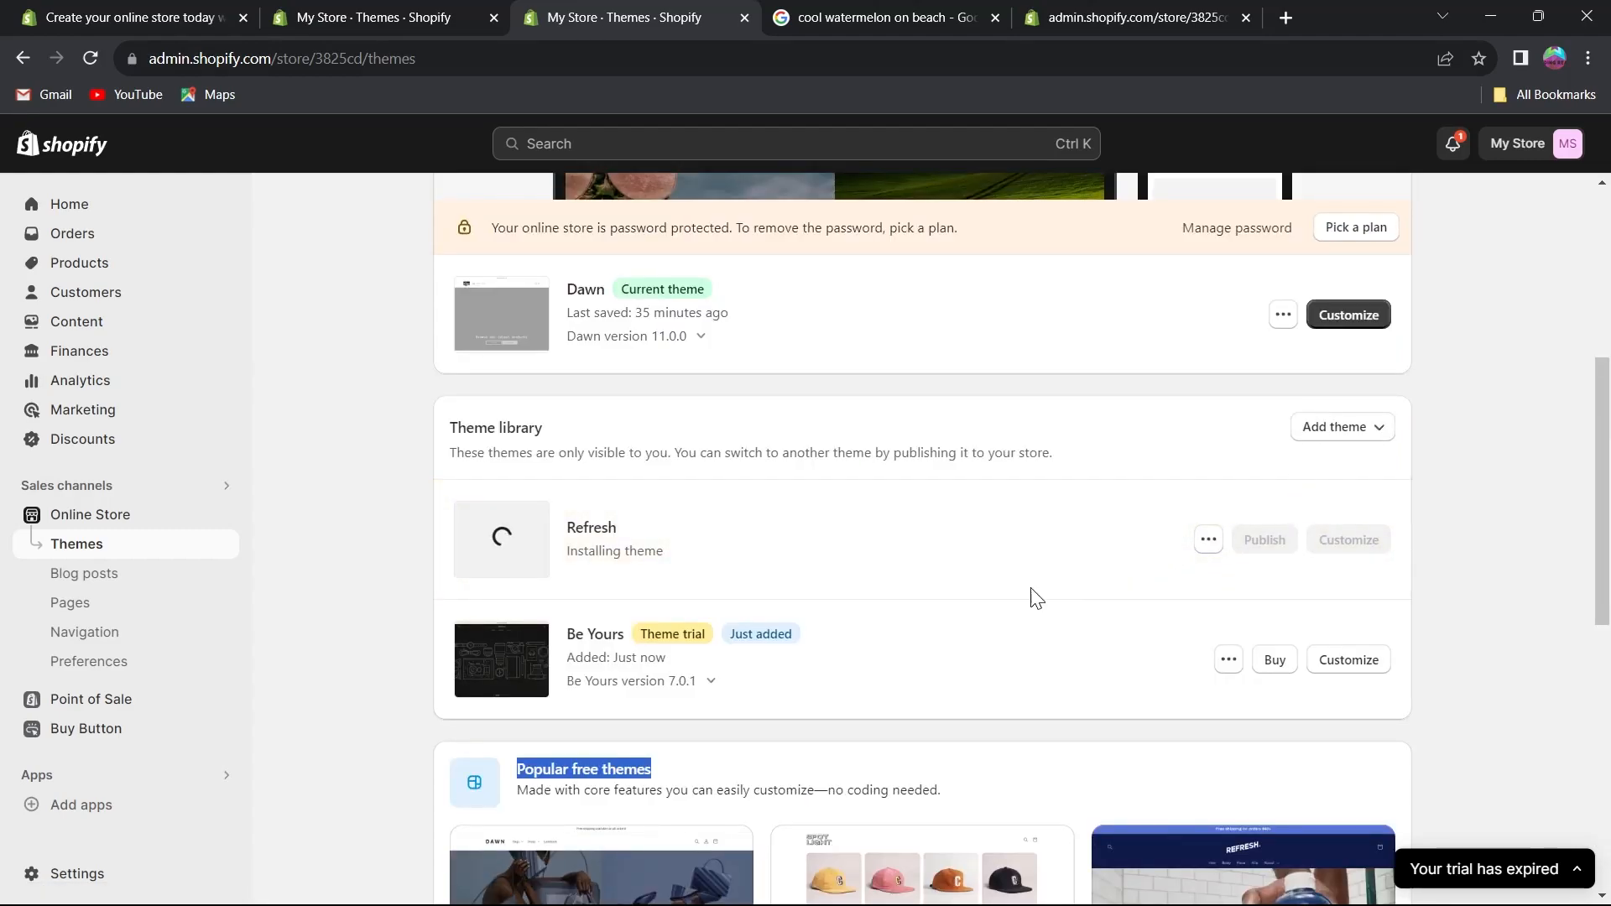
Publish the Refresh theme as the store's current theme.
{"action": "left_click_drag", "start_coordinate": [452, 454], "coordinate": [604, 451]}
{"action": "left_click", "coordinate": [653, 451]}
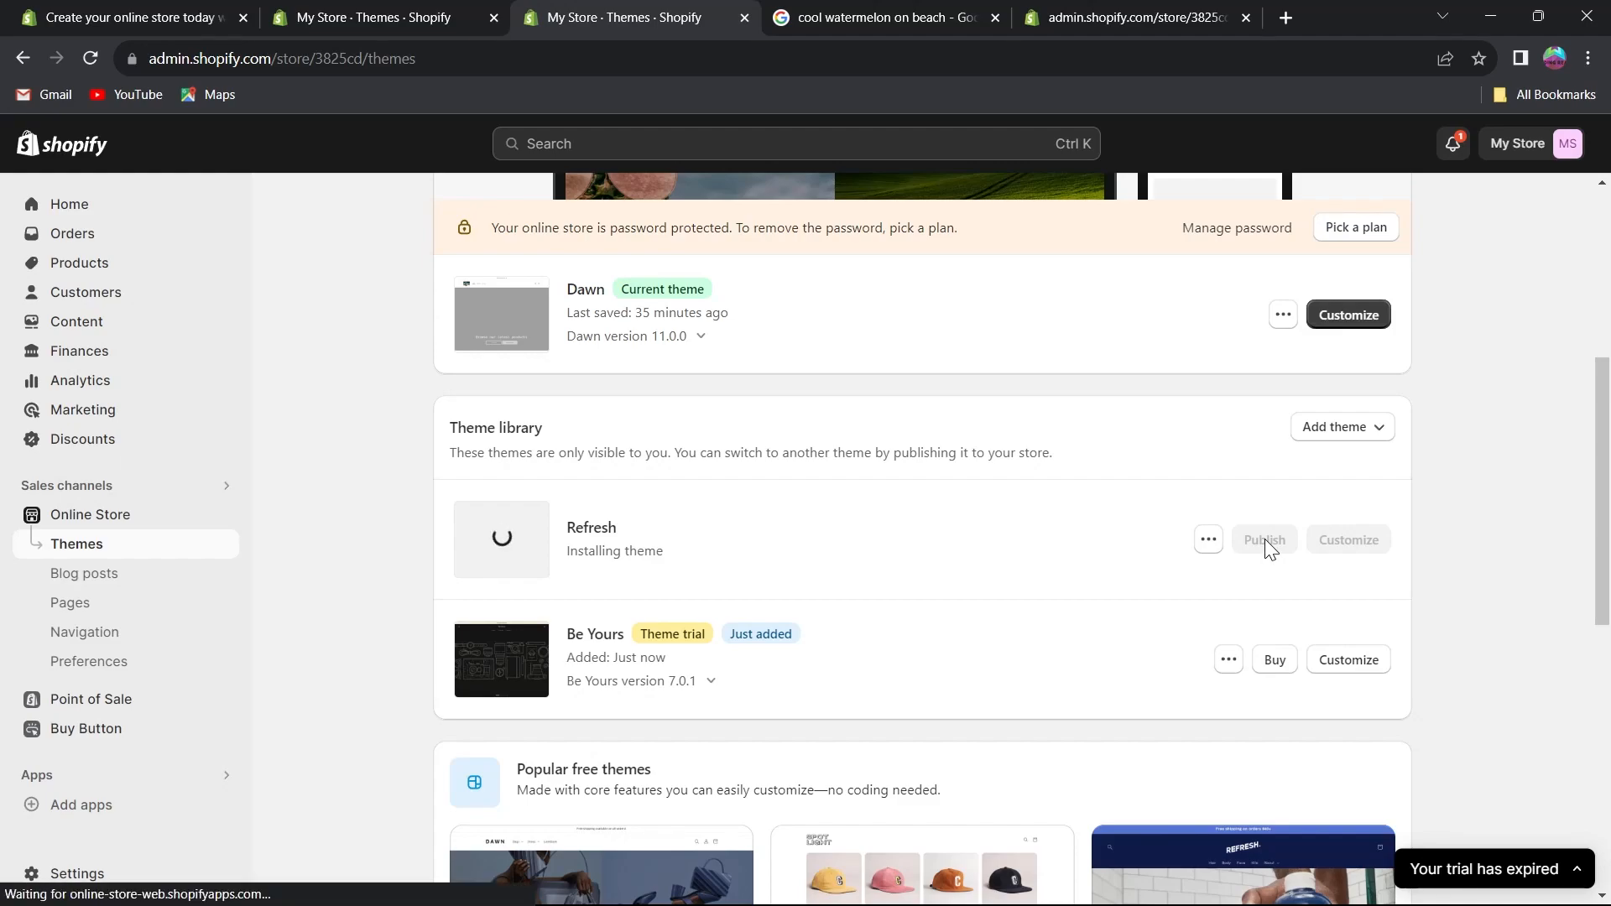
{"action": "scroll", "coordinate": [1306, 541], "scroll_direction": "down", "scroll_amount": 2}
{"action": "scroll", "coordinate": [1275, 621], "scroll_direction": "down", "scroll_amount": 3}
{"action": "left_click", "coordinate": [1264, 654]}
{"action": "left_click", "coordinate": [1073, 696]}
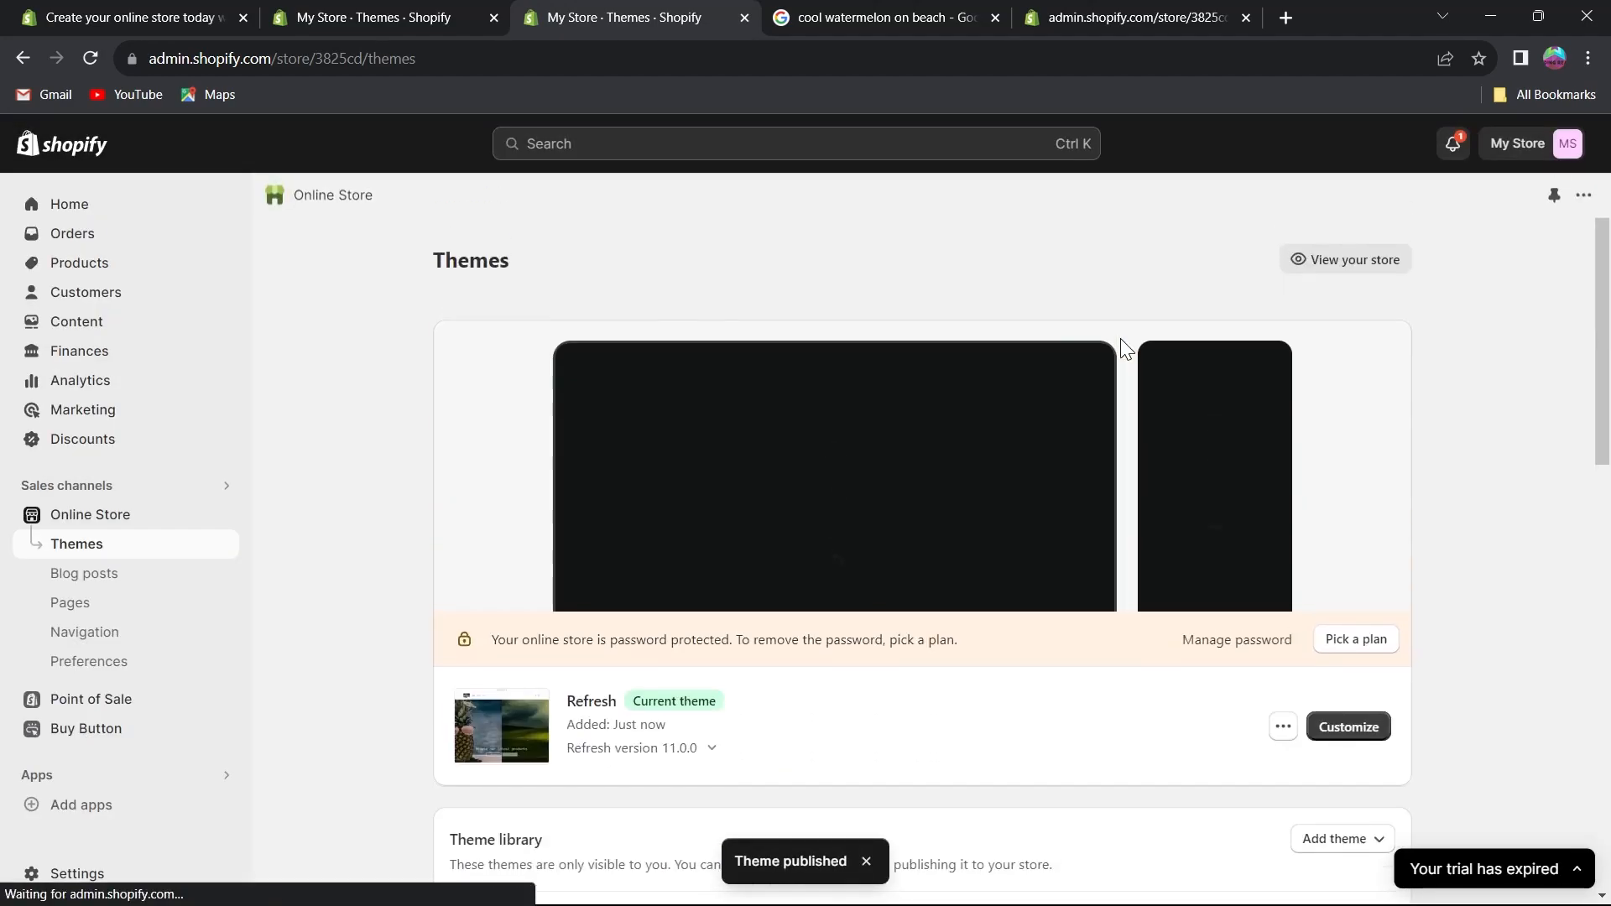
Review the theme library and preview the storefront with the Refresh theme.
{"action": "scroll", "coordinate": [1124, 344], "scroll_direction": "down", "scroll_amount": 1}
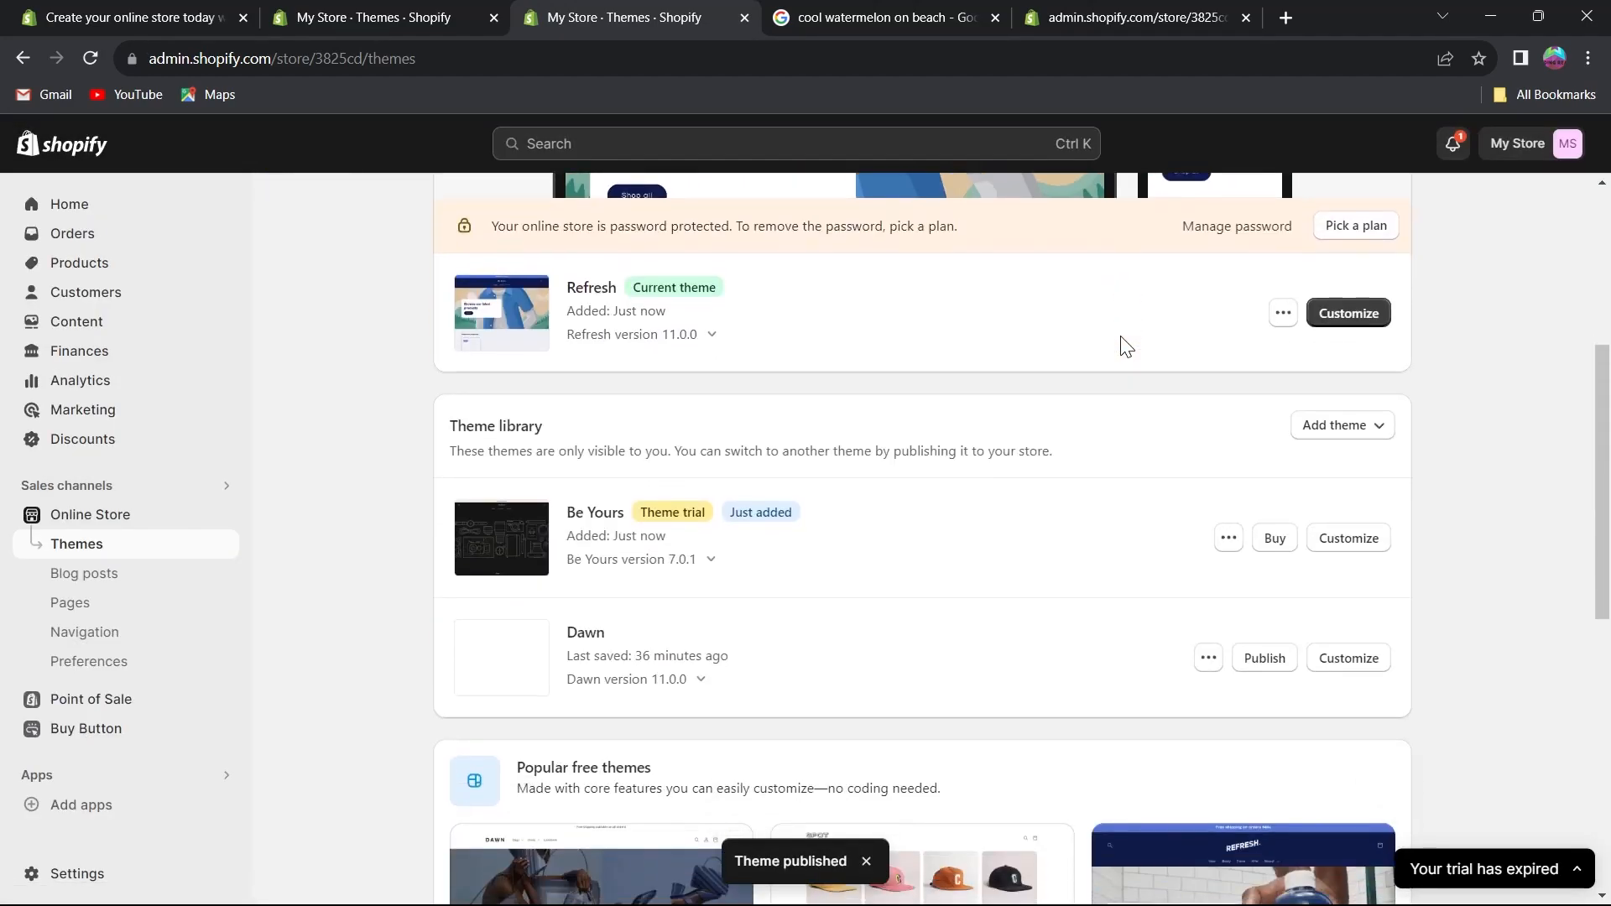
{"action": "scroll", "coordinate": [1124, 344], "scroll_direction": "up", "scroll_amount": 5}
{"action": "scroll", "coordinate": [973, 436], "scroll_direction": "down", "scroll_amount": 4}
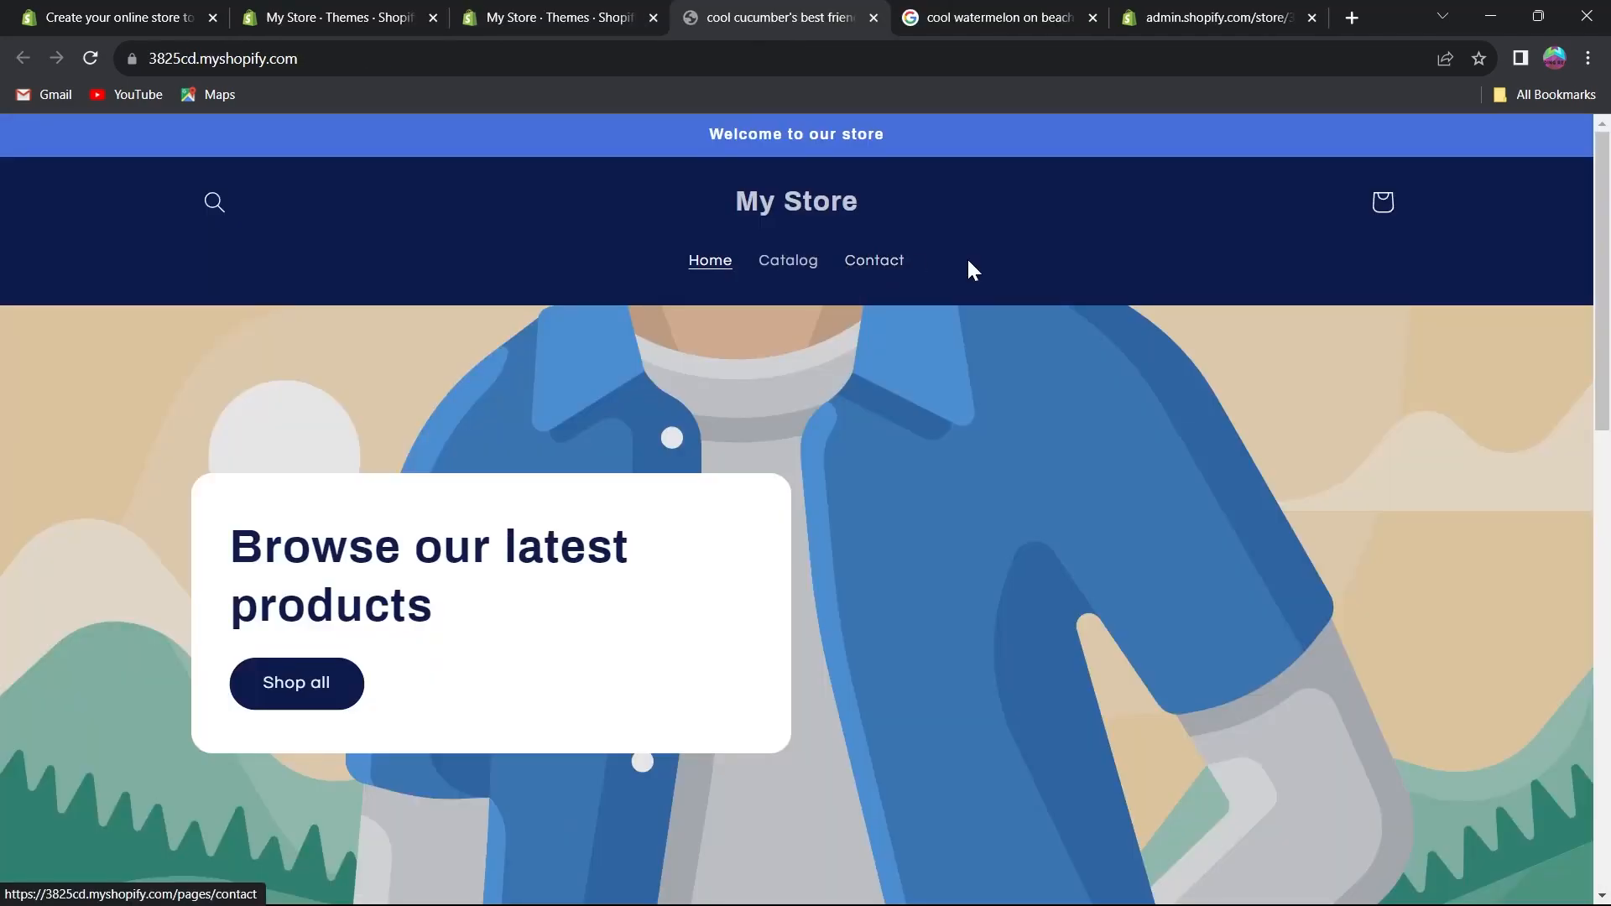
{"action": "scroll", "coordinate": [1061, 260], "scroll_direction": "down", "scroll_amount": 3}
{"action": "scroll", "coordinate": [1061, 260], "scroll_direction": "down", "scroll_amount": 5}
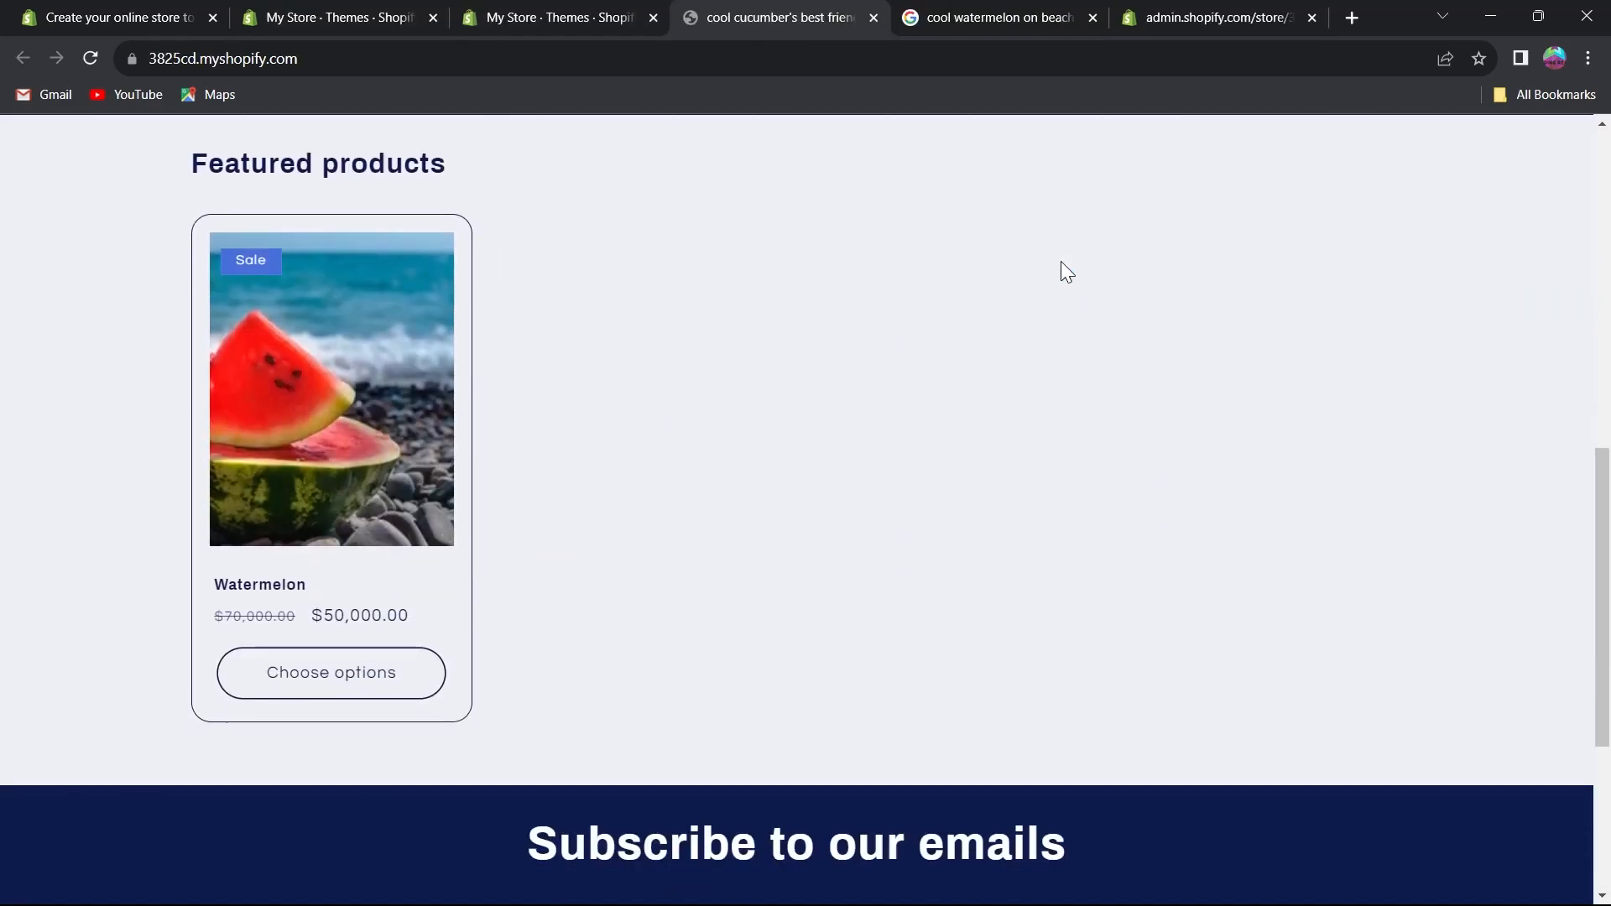
{"action": "left_click", "coordinate": [875, 18]}
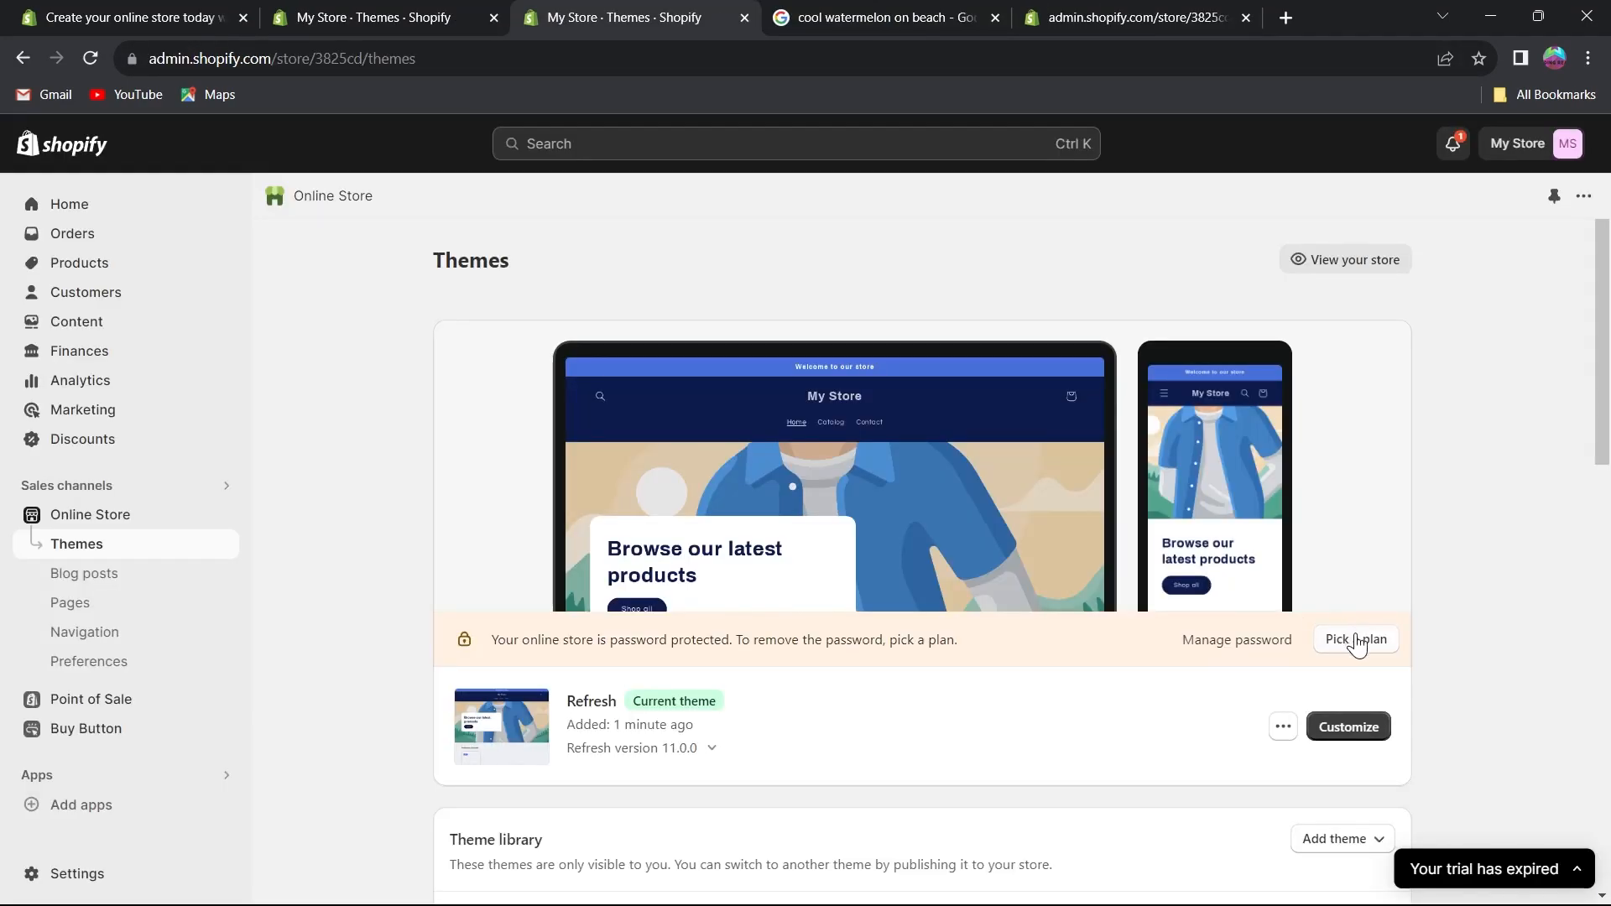
Open the Refresh theme in the editor and scroll through the home page preview.
{"action": "left_click", "coordinate": [1361, 727]}
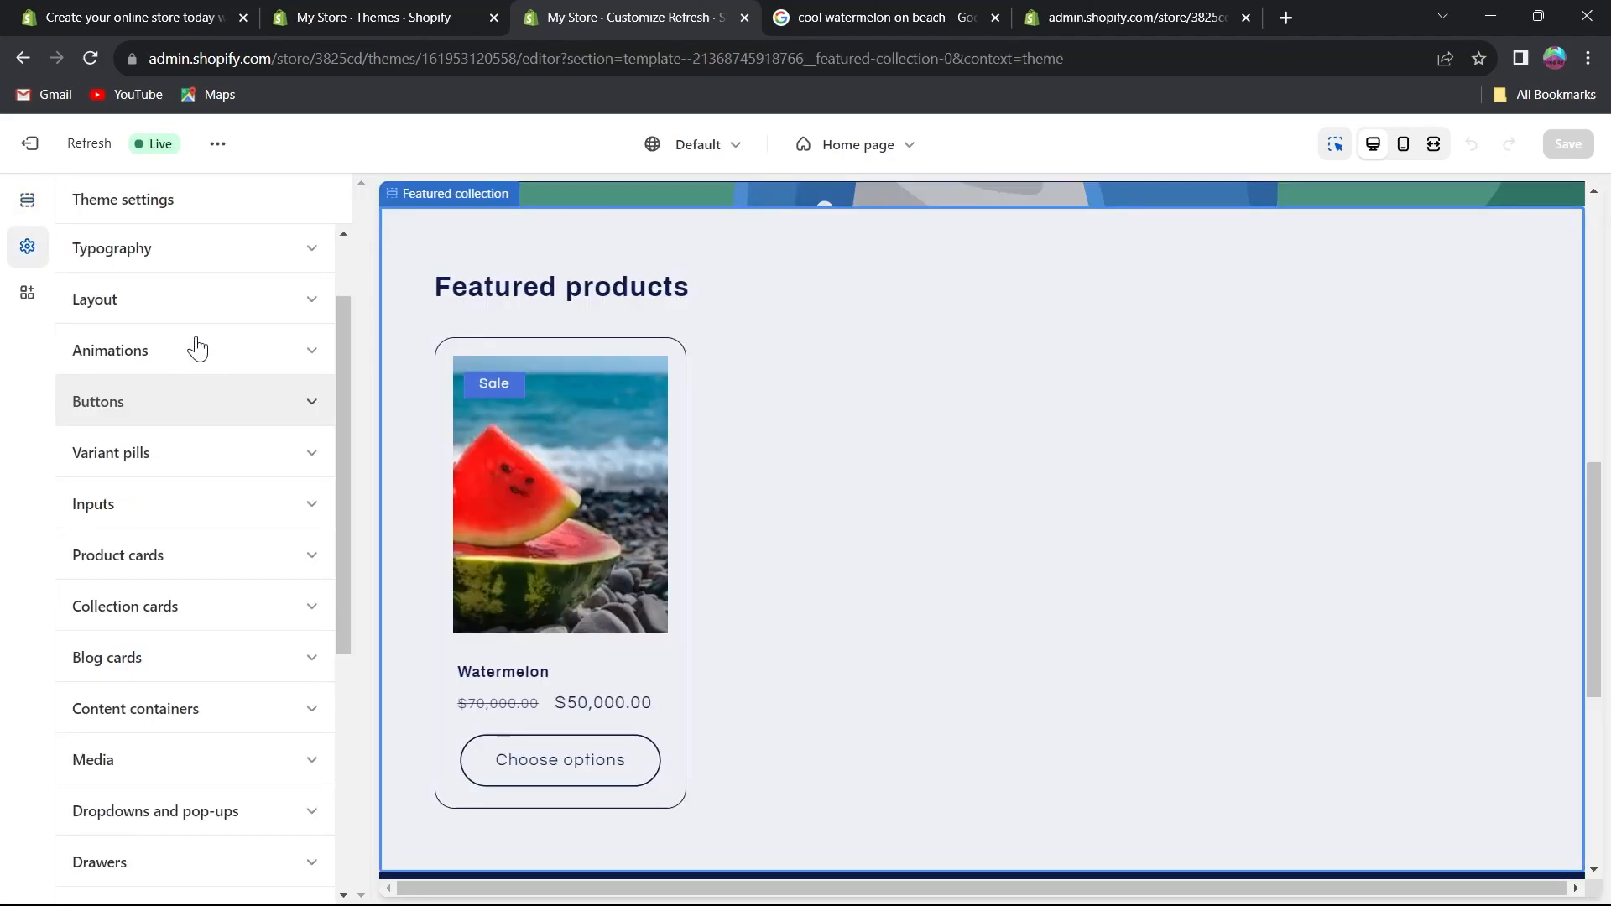
{"action": "scroll", "coordinate": [639, 523], "scroll_direction": "up", "scroll_amount": 1}
{"action": "scroll", "coordinate": [639, 523], "scroll_direction": "up", "scroll_amount": 4}
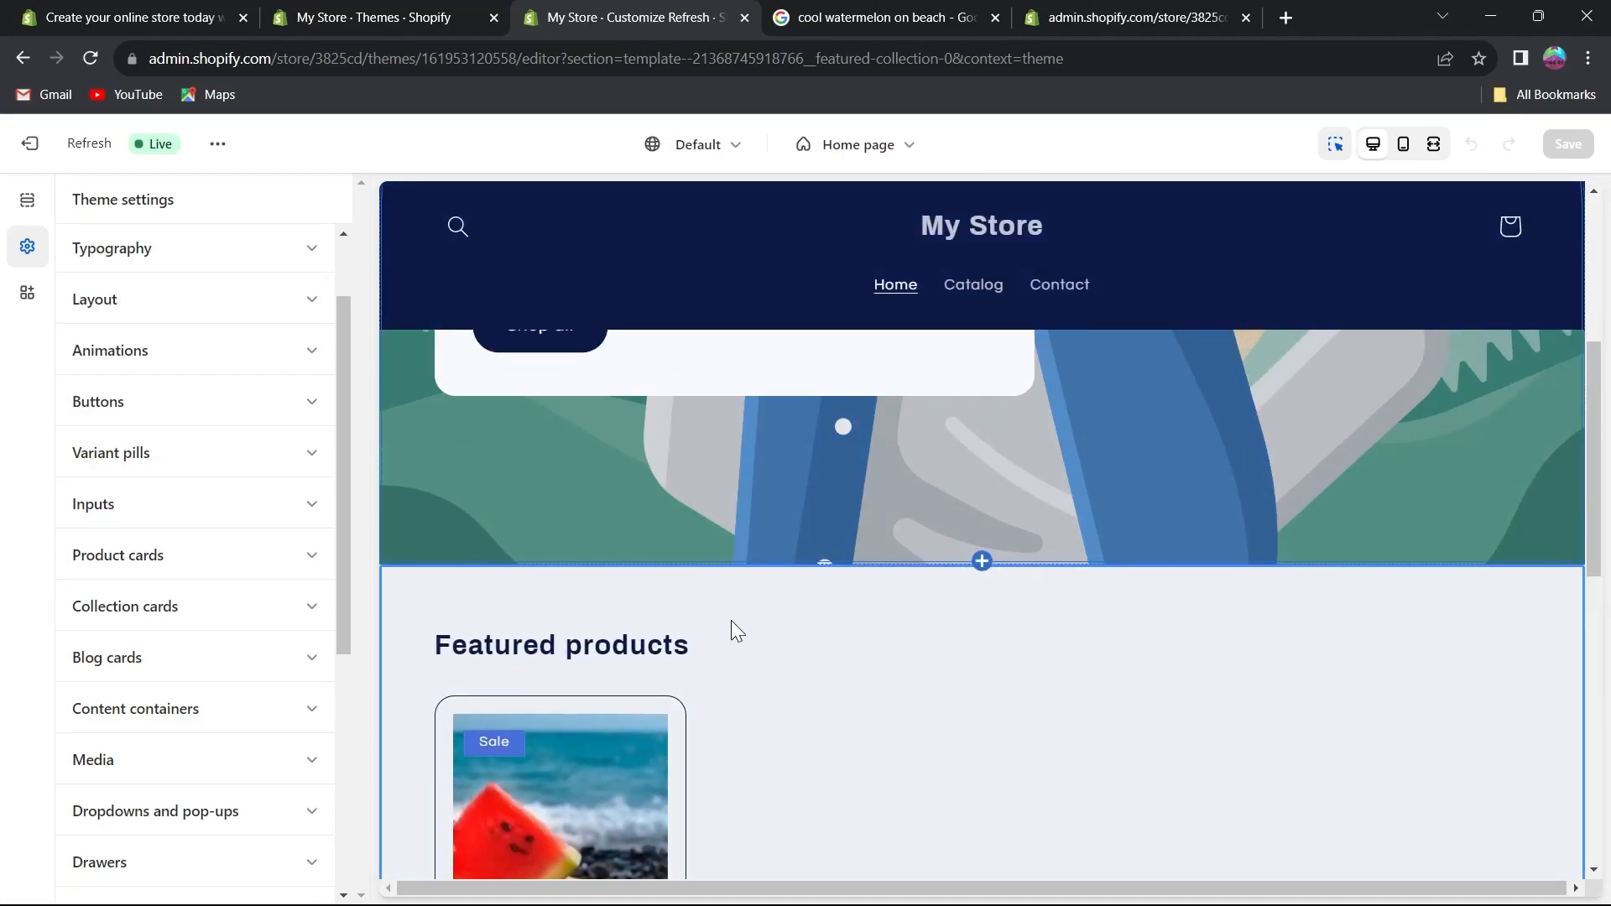
{"action": "scroll", "coordinate": [730, 629], "scroll_direction": "down", "scroll_amount": 4}
{"action": "left_click_drag", "start_coordinate": [531, 487], "coordinate": [596, 428]}
{"action": "scroll", "coordinate": [688, 395], "scroll_direction": "up", "scroll_amount": 5}
{"action": "scroll", "coordinate": [587, 546], "scroll_direction": "up", "scroll_amount": 3}
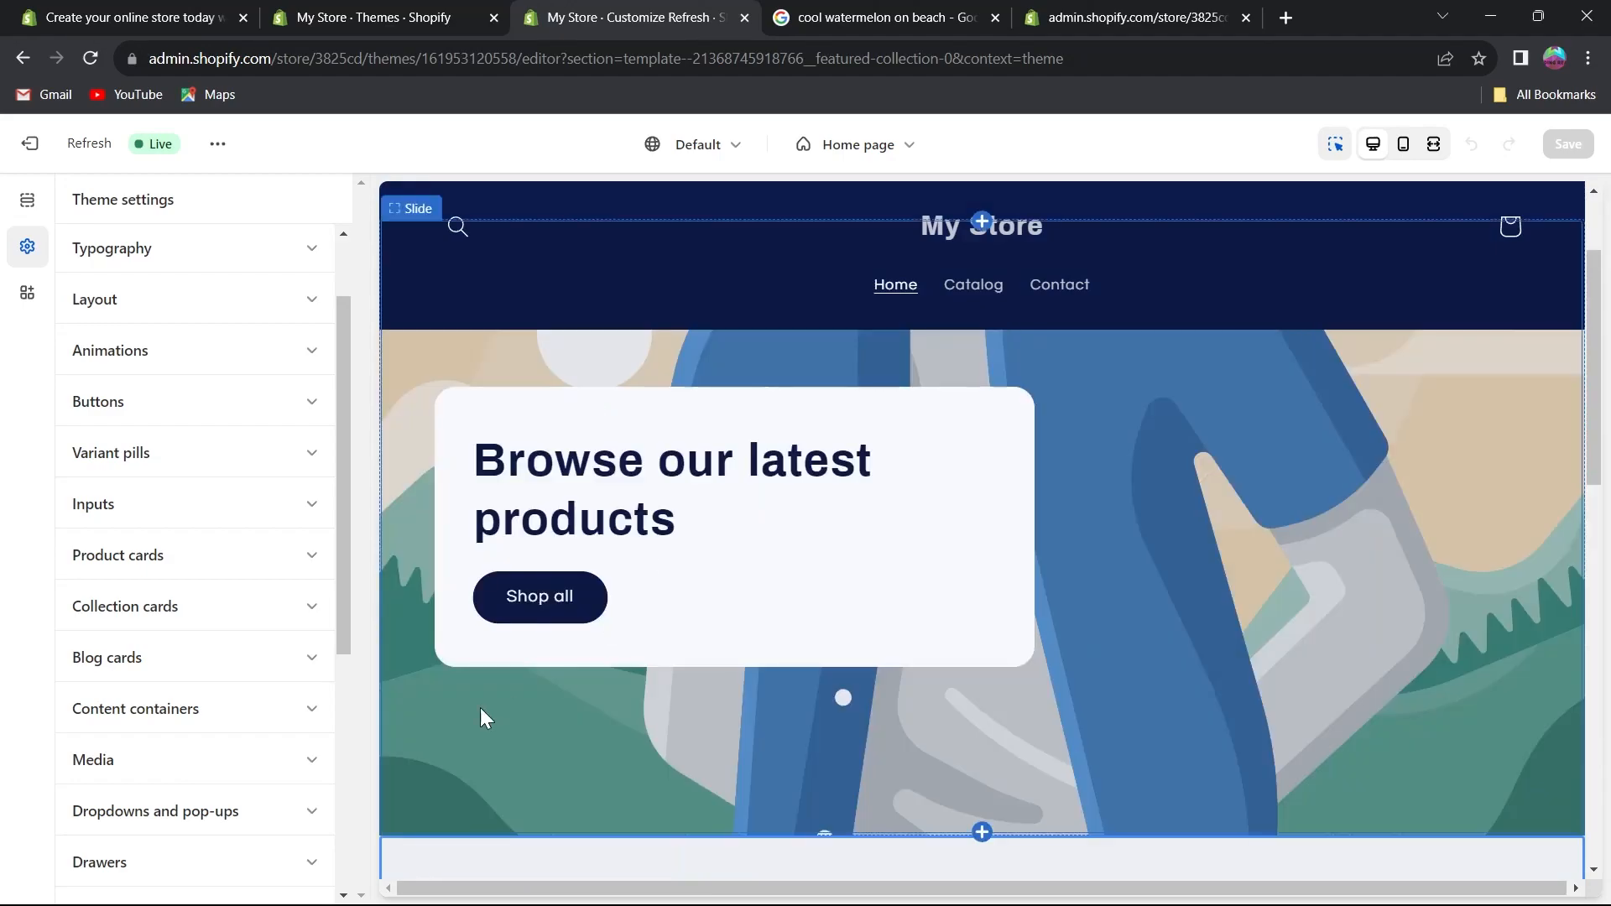
{"action": "scroll", "coordinate": [938, 235], "scroll_direction": "up", "scroll_amount": 2}
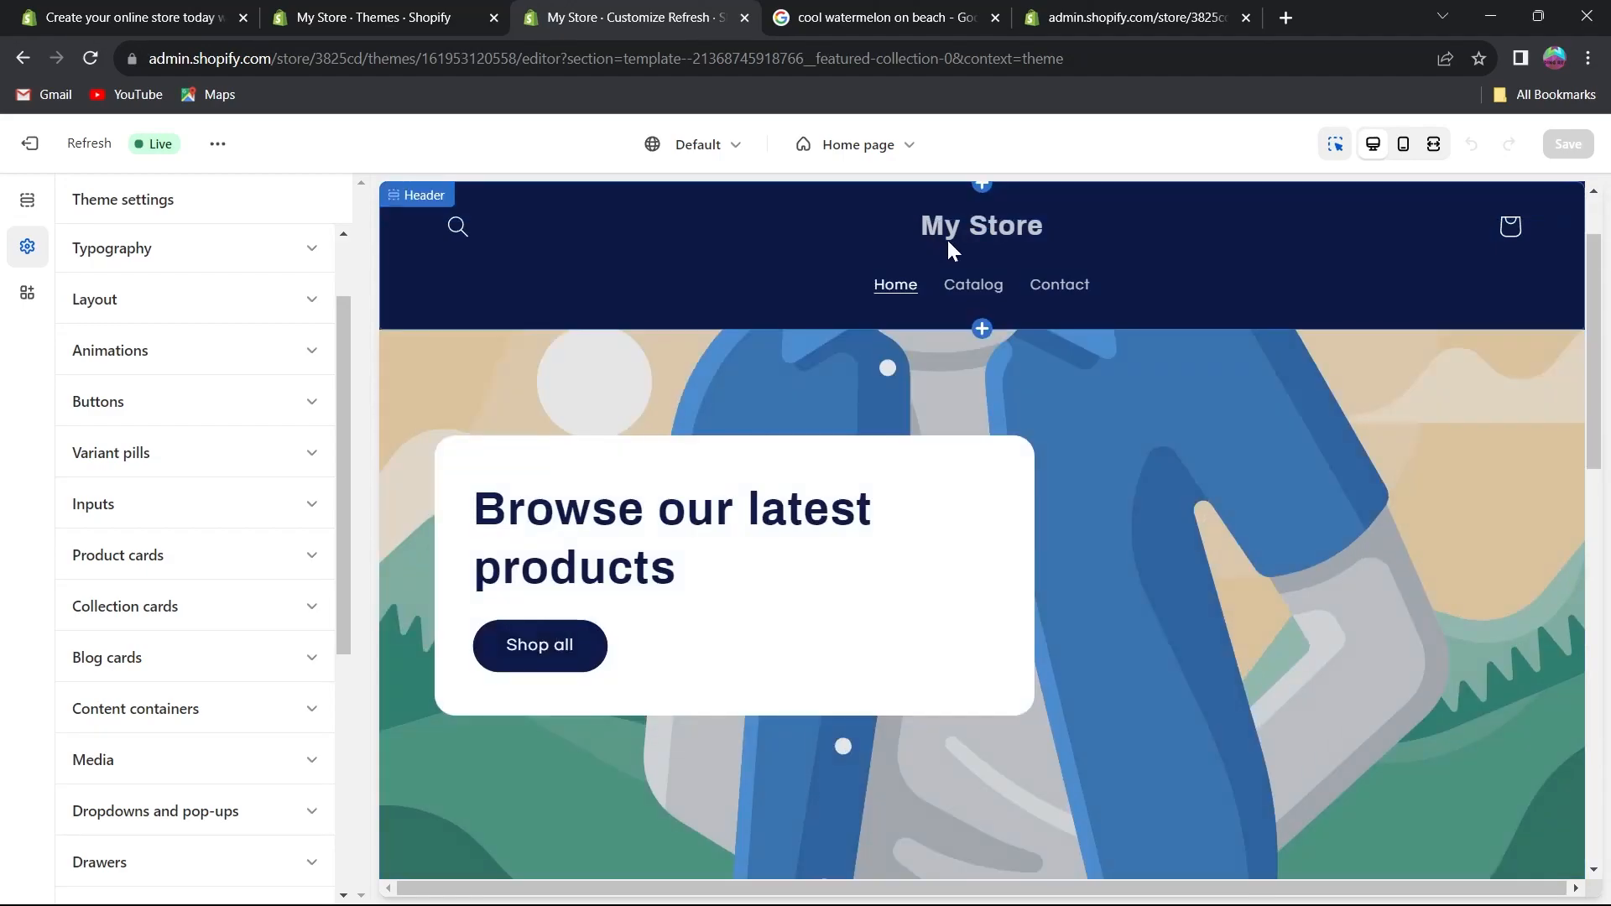
{"action": "scroll", "coordinate": [1285, 325], "scroll_direction": "down", "scroll_amount": 5}
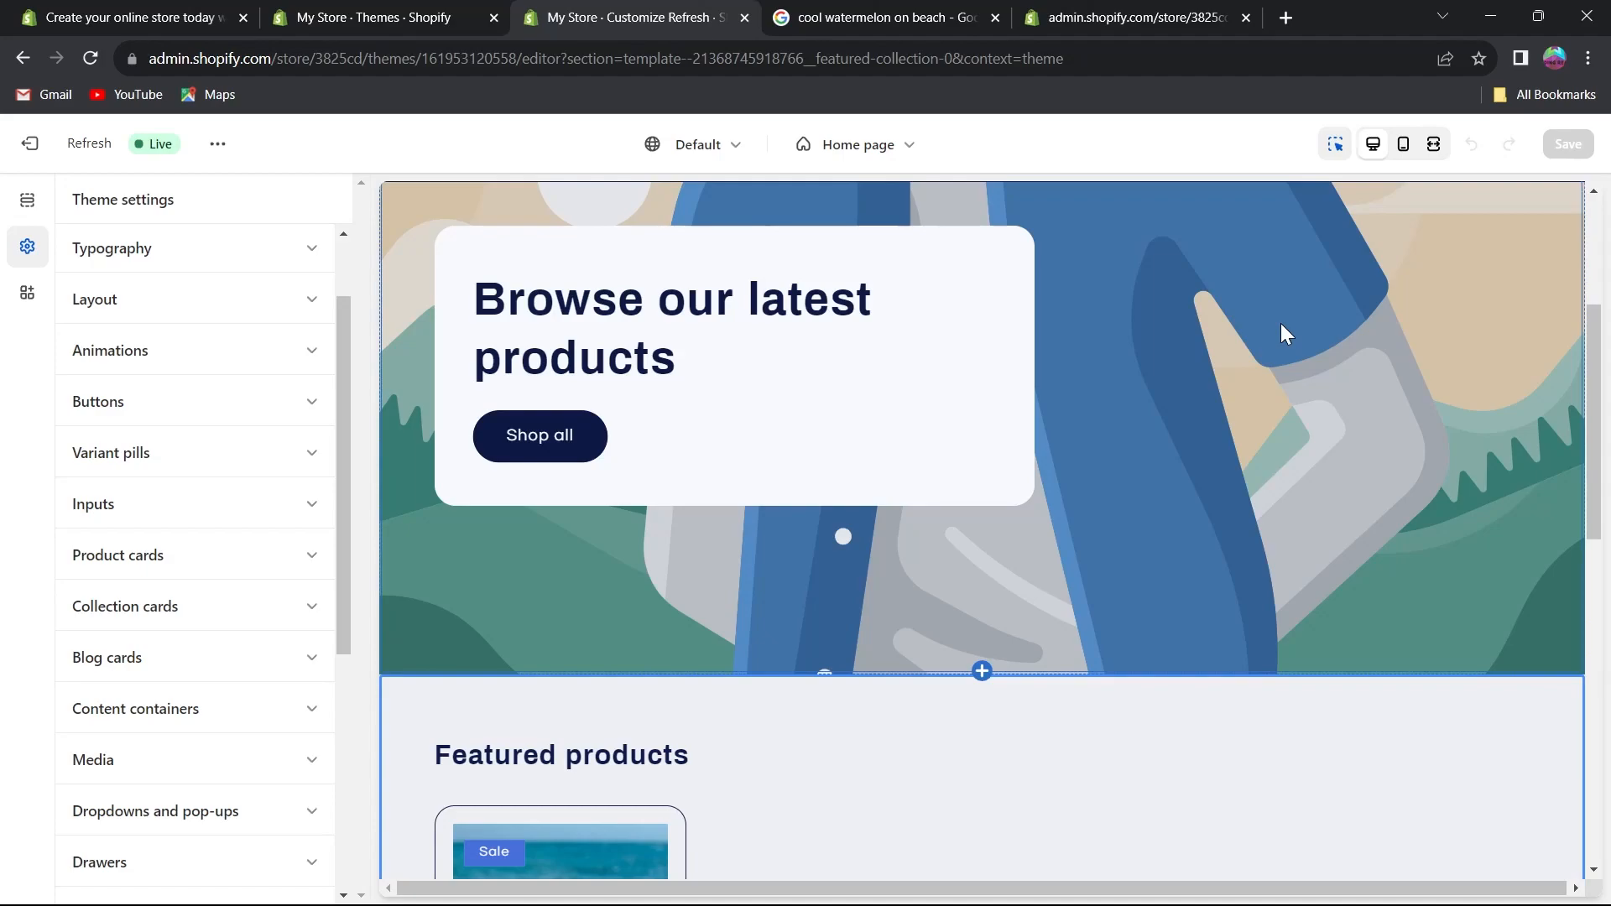
{"action": "scroll", "coordinate": [1217, 285], "scroll_direction": "up", "scroll_amount": 4}
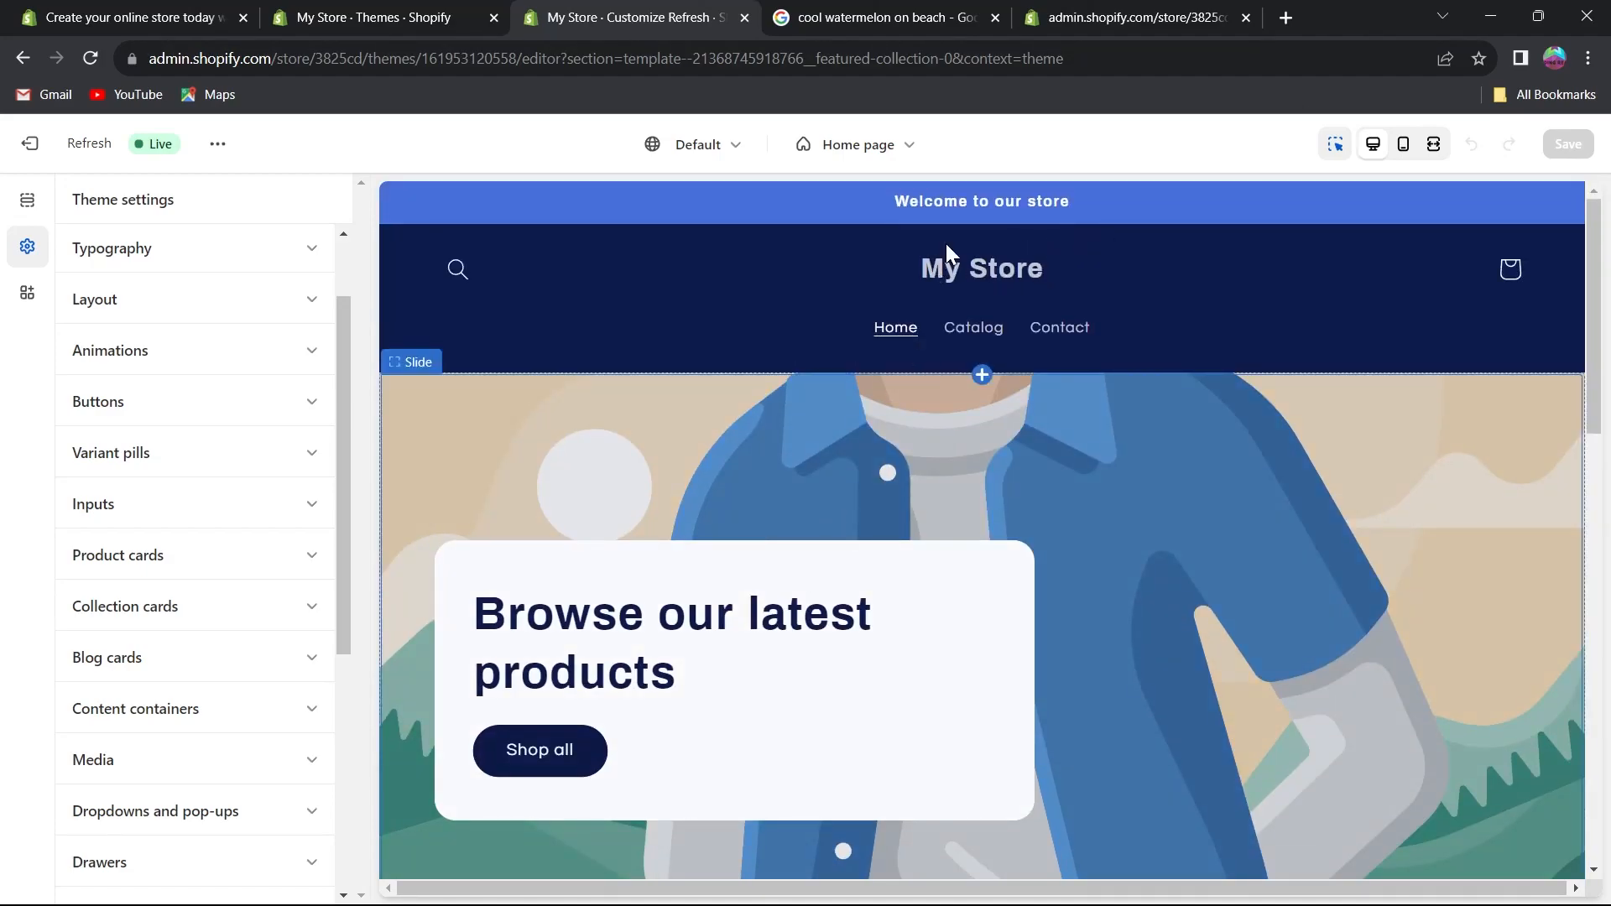
Select the announcement bar and examine the Social media account fields in the theme settings.
{"action": "left_click", "coordinate": [1015, 194]}
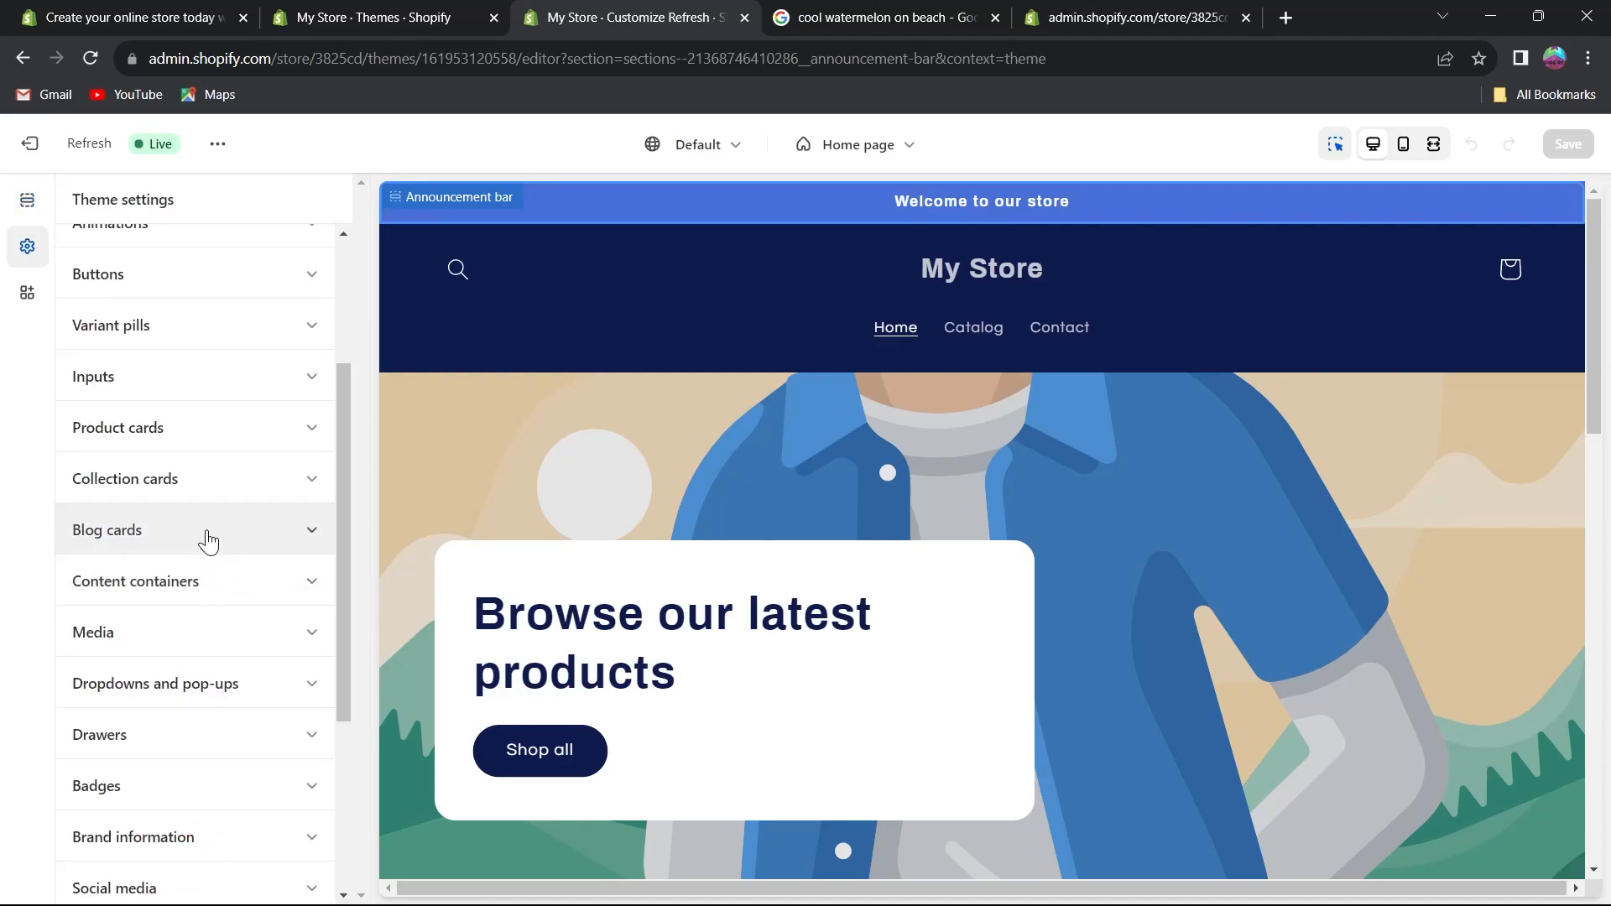
{"action": "scroll", "coordinate": [152, 374], "scroll_direction": "up", "scroll_amount": 3}
{"action": "scroll", "coordinate": [155, 407], "scroll_direction": "down", "scroll_amount": 3}
{"action": "scroll", "coordinate": [156, 428], "scroll_direction": "down", "scroll_amount": 3}
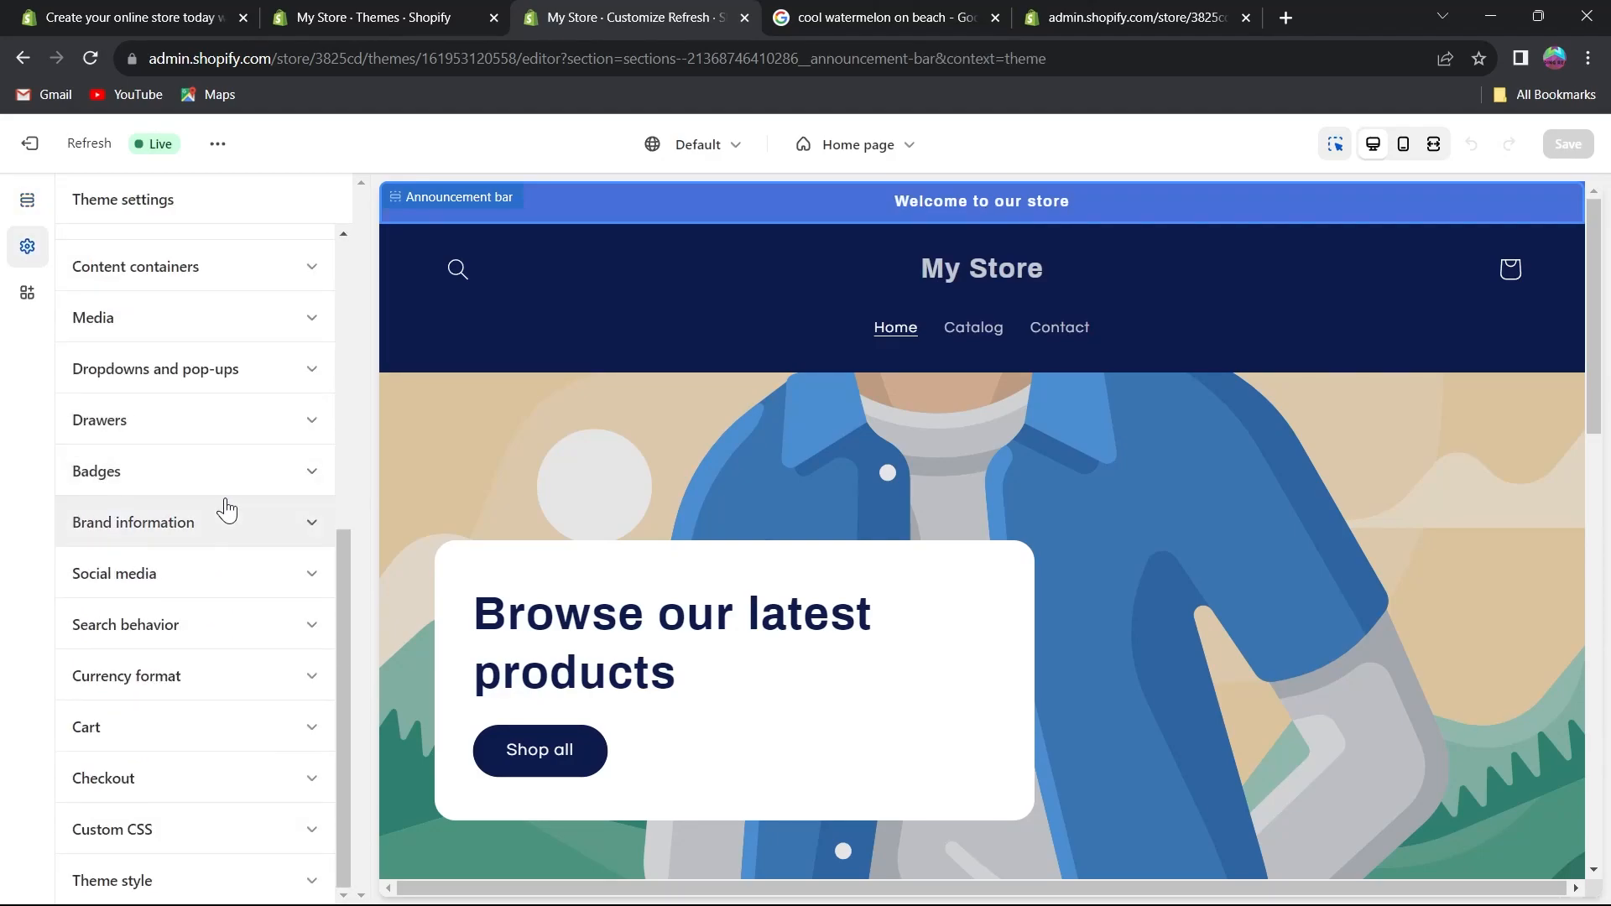
{"action": "left_click", "coordinate": [228, 579]}
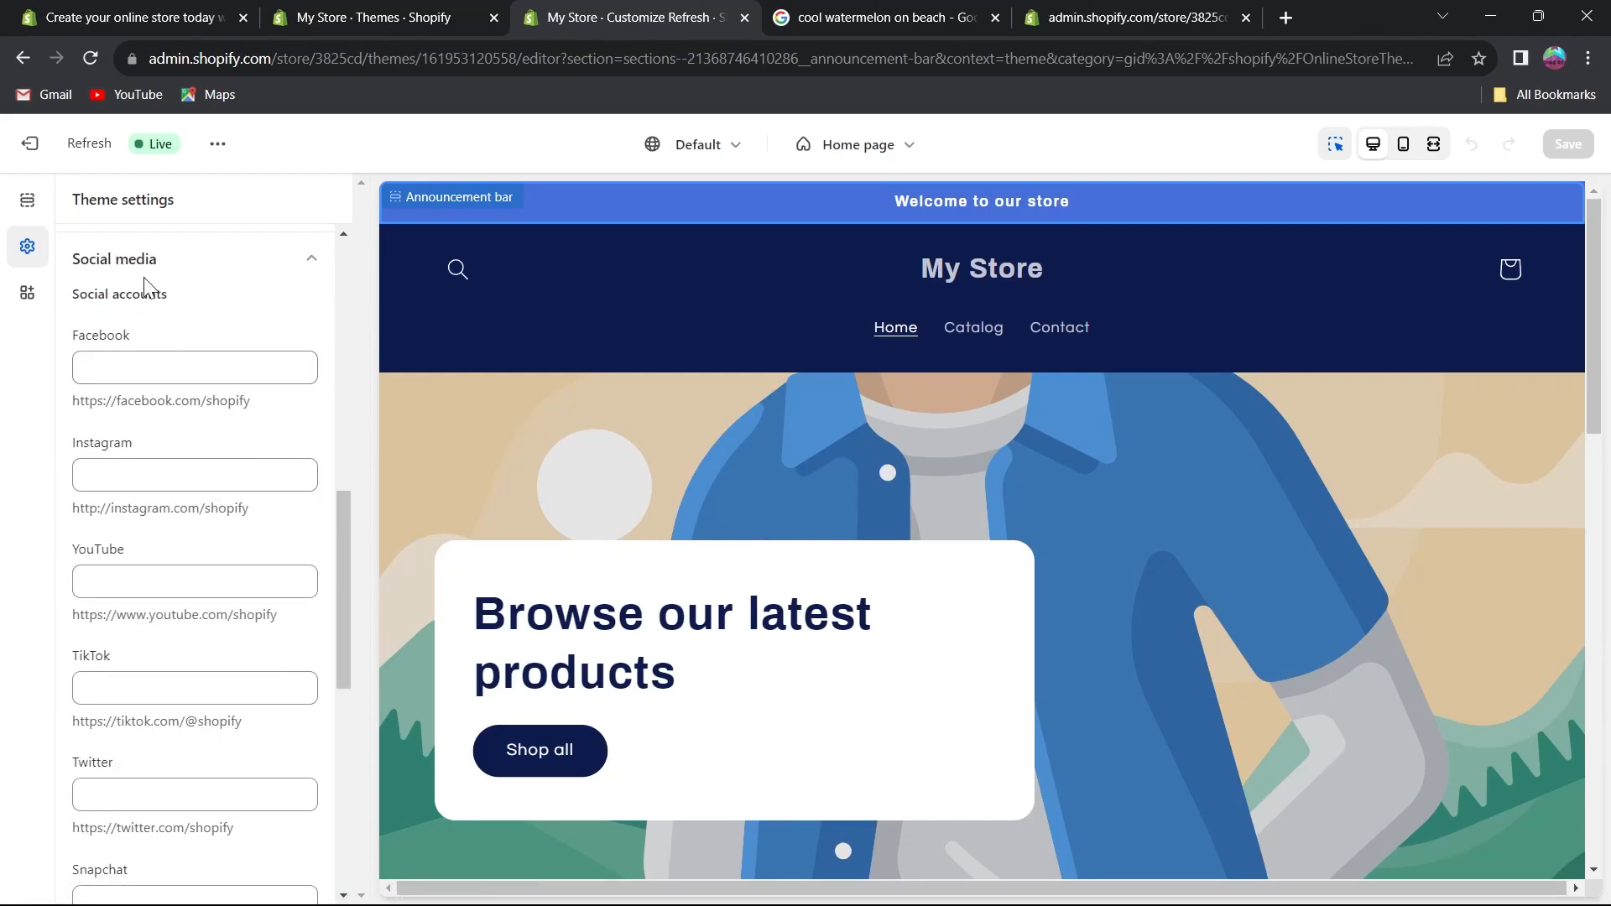
{"action": "scroll", "coordinate": [144, 323], "scroll_direction": "up", "scroll_amount": 8}
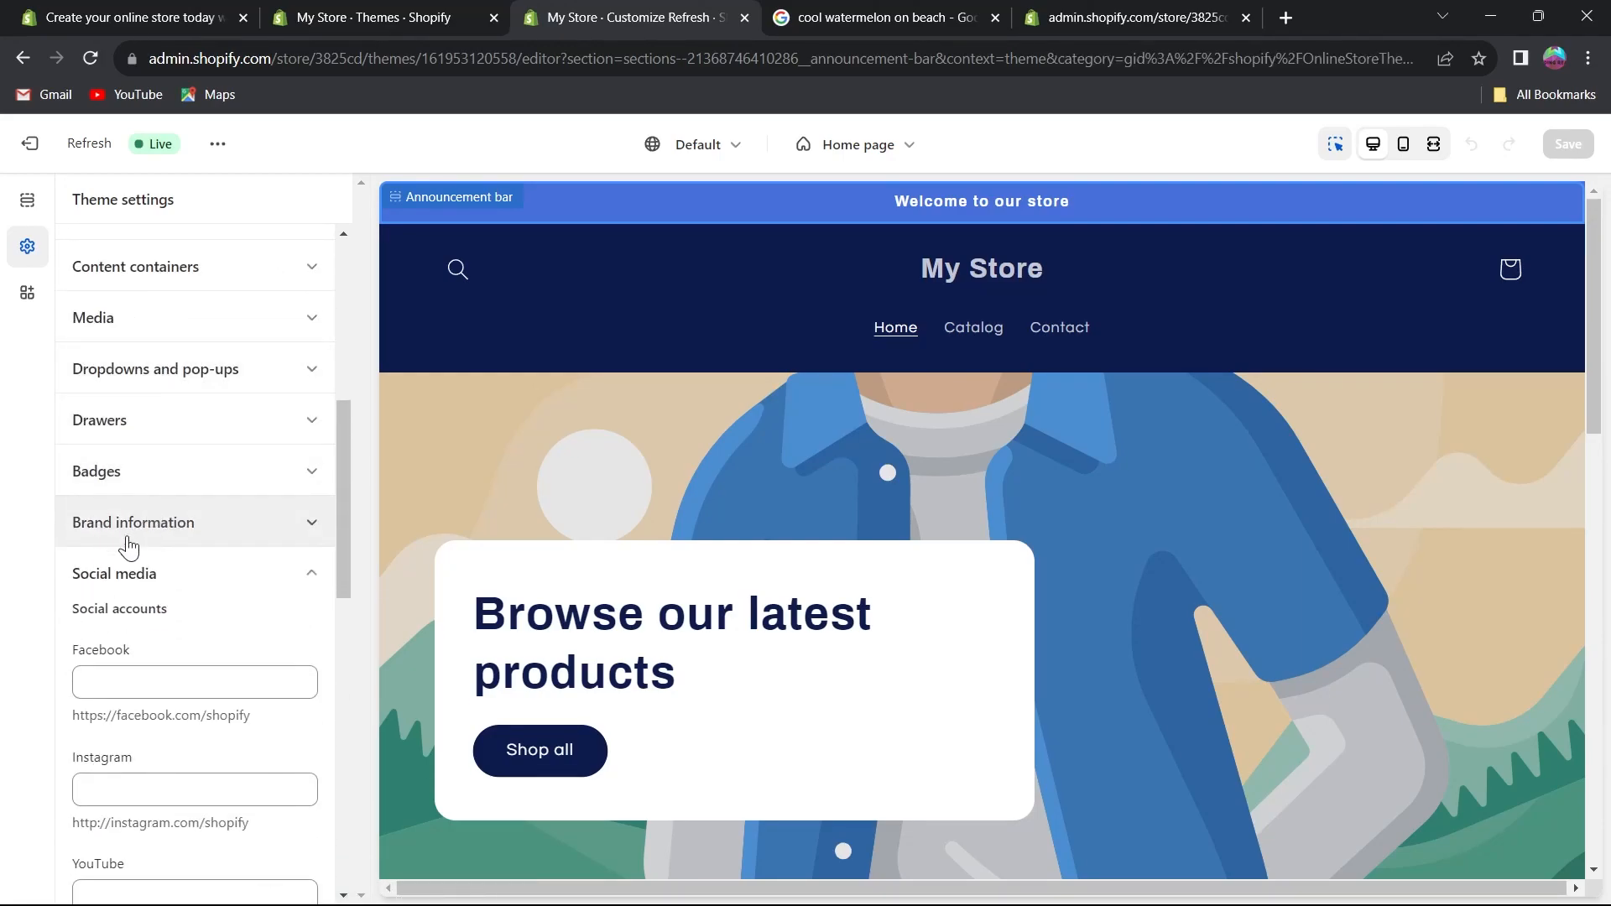
{"action": "scroll", "coordinate": [136, 411], "scroll_direction": "down", "scroll_amount": 4}
{"action": "left_click", "coordinate": [121, 355]}
{"action": "left_click", "coordinate": [124, 472]}
{"action": "left_click", "coordinate": [133, 582]}
{"action": "left_click", "coordinate": [115, 684]}
{"action": "left_click", "coordinate": [129, 789]}
{"action": "scroll", "coordinate": [206, 742], "scroll_direction": "down", "scroll_amount": 4}
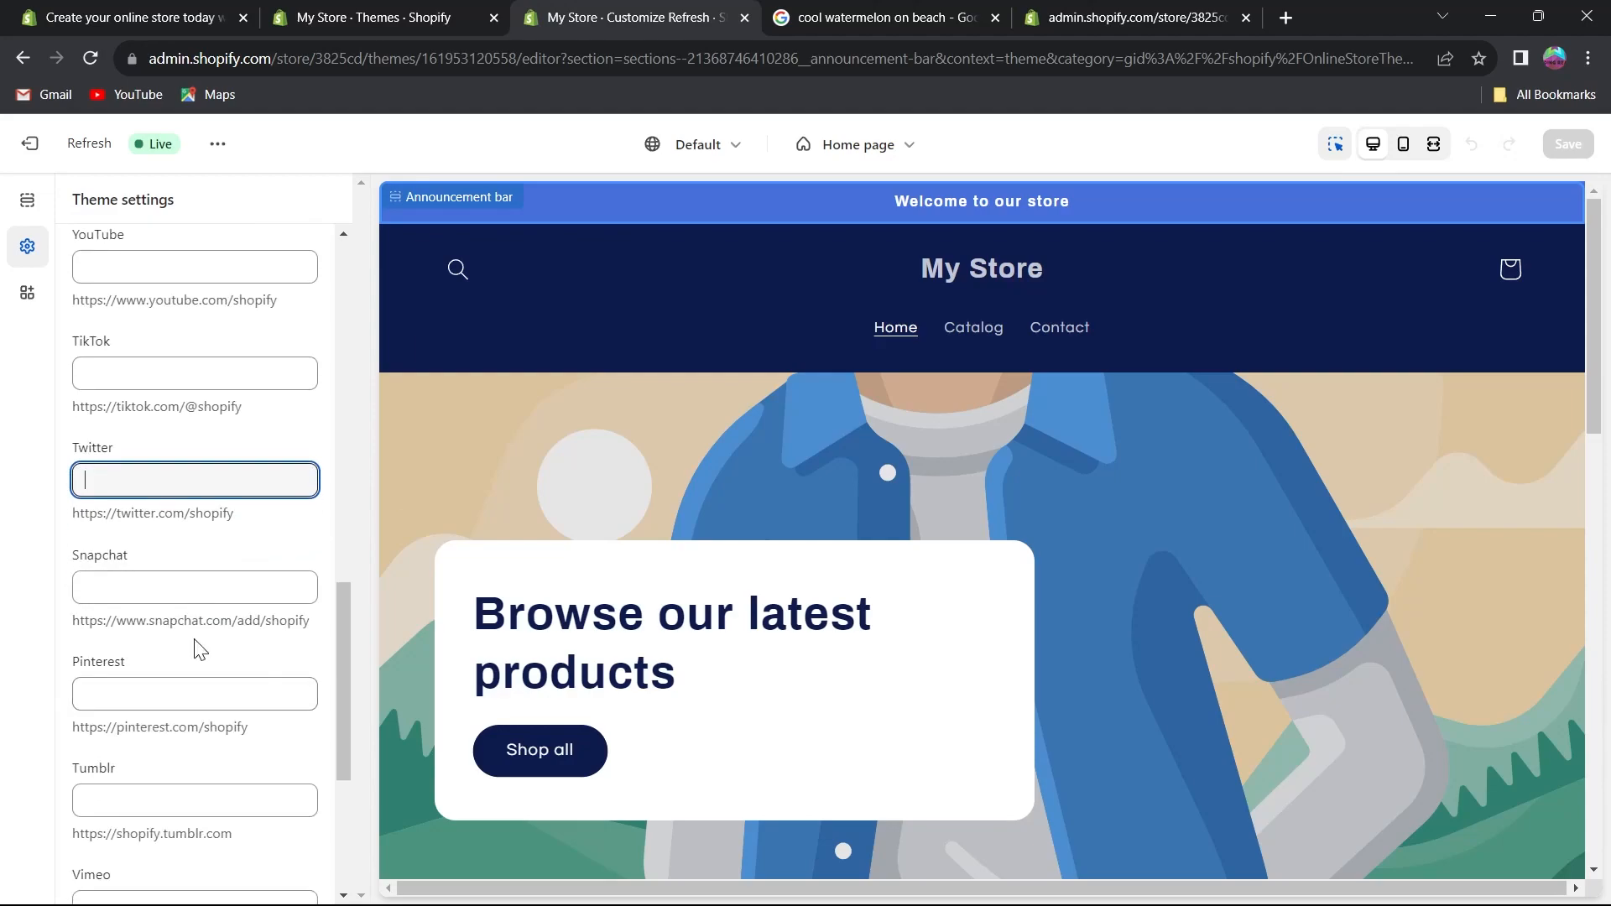
{"action": "scroll", "coordinate": [143, 503], "scroll_direction": "up", "scroll_amount": 8}
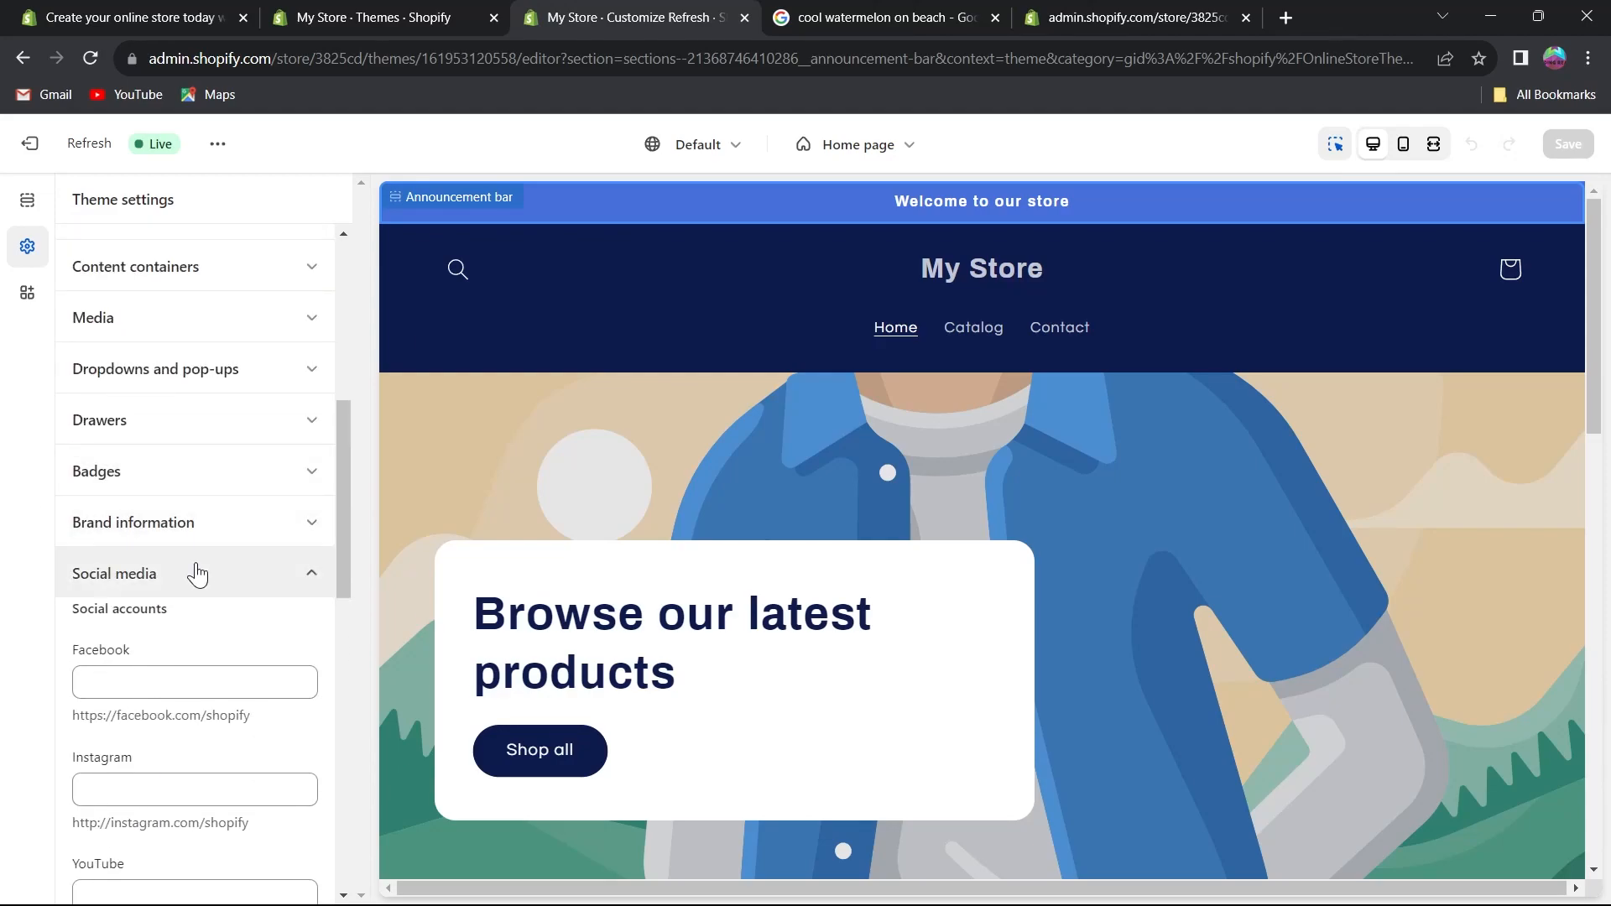
{"action": "left_click", "coordinate": [198, 575]}
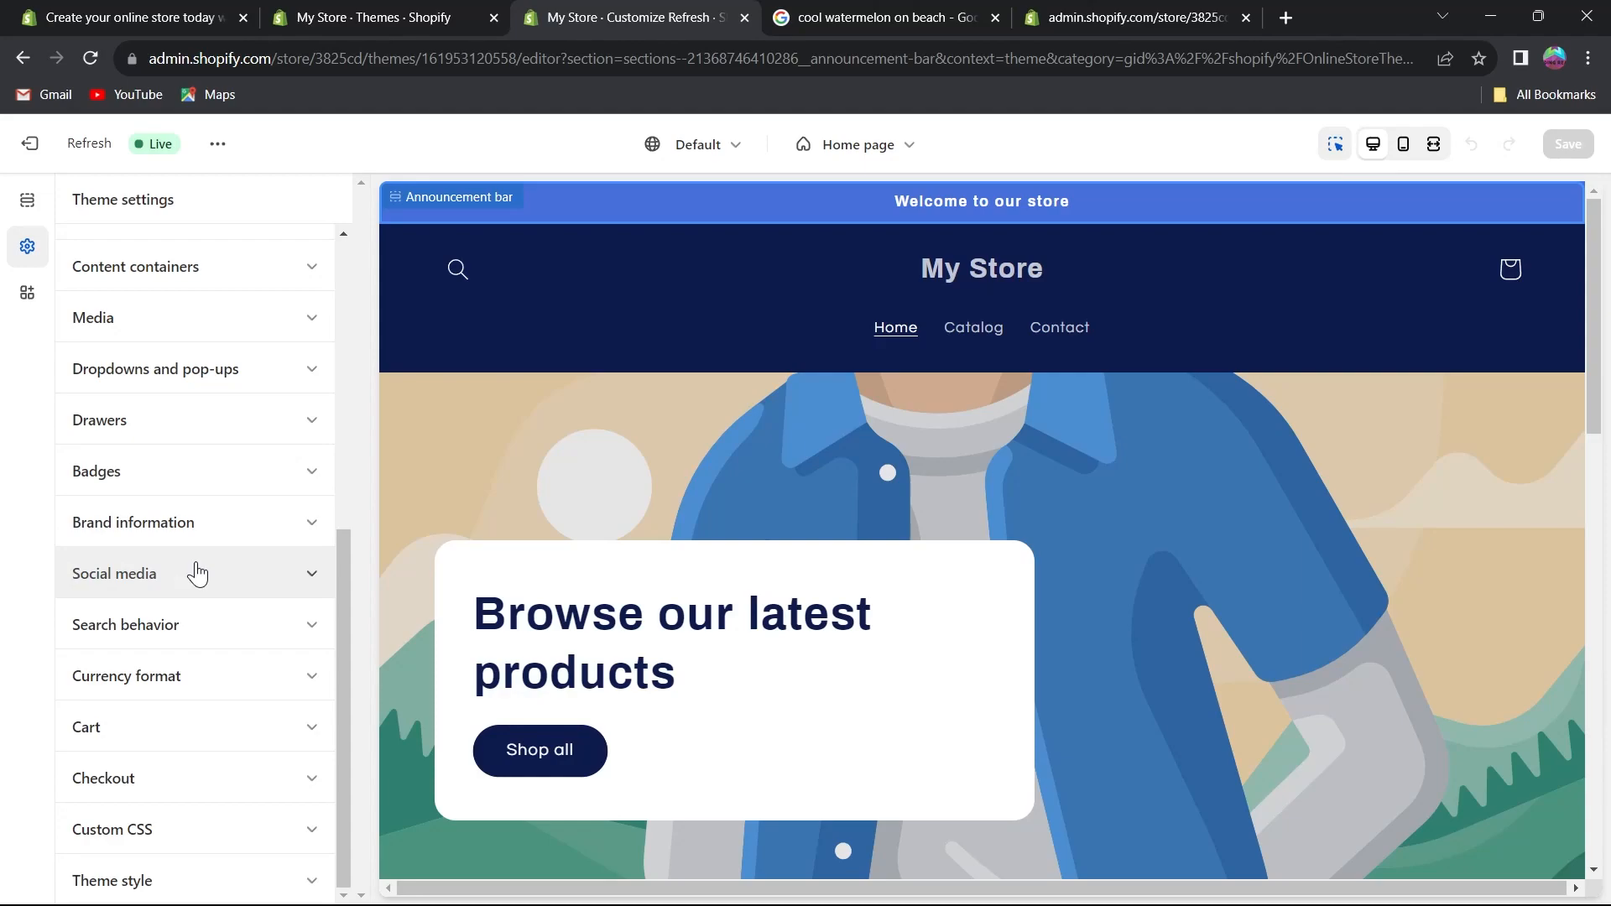
Open the Checkout theme settings and read through the banner and logo options.
{"action": "left_click", "coordinate": [274, 780]}
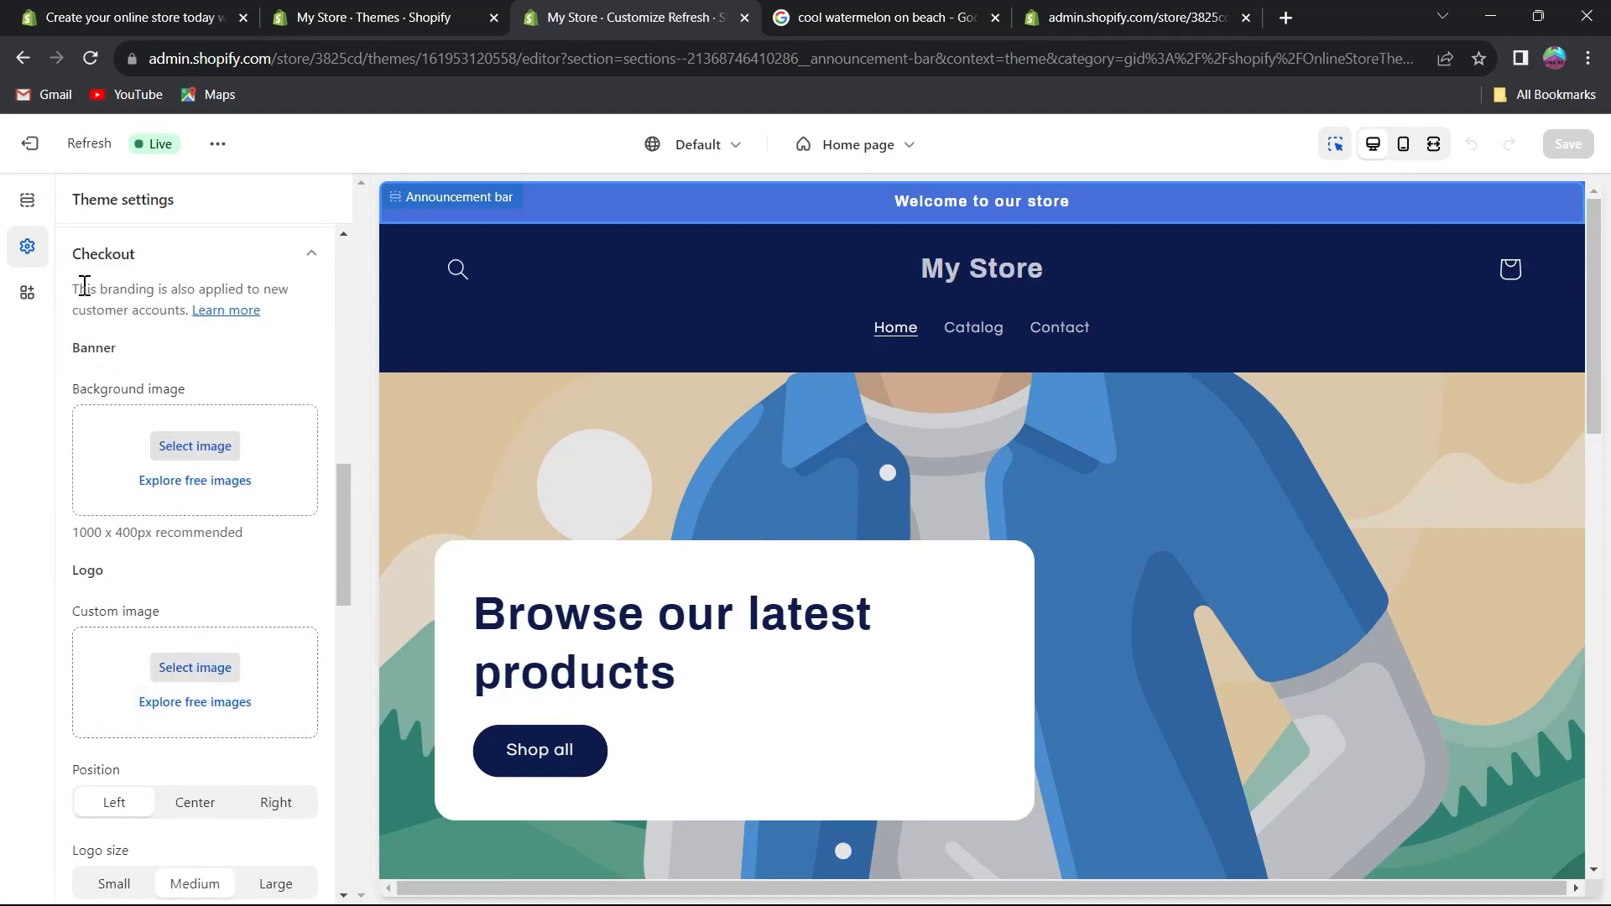
{"action": "left_click_drag", "start_coordinate": [79, 289], "coordinate": [276, 281]}
{"action": "left_click_drag", "start_coordinate": [104, 308], "coordinate": [169, 311]}
{"action": "left_click", "coordinate": [141, 367]}
{"action": "scroll", "coordinate": [210, 462], "scroll_direction": "down", "scroll_amount": 3}
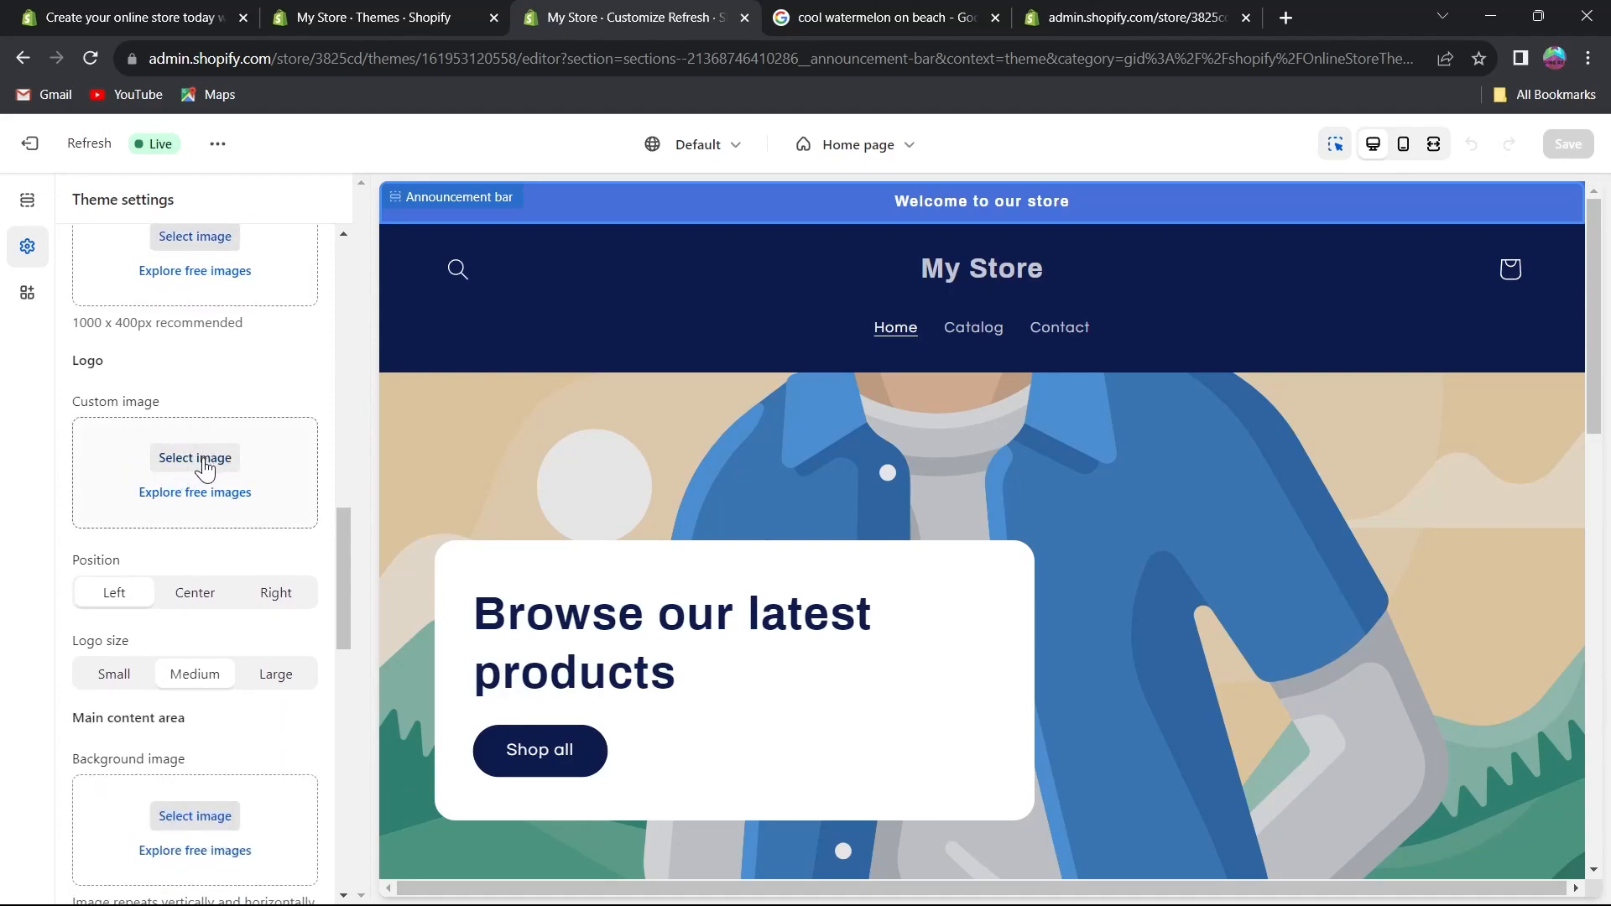
{"action": "scroll", "coordinate": [201, 487], "scroll_direction": "down", "scroll_amount": 4}
{"action": "scroll", "coordinate": [184, 461], "scroll_direction": "up", "scroll_amount": 1}
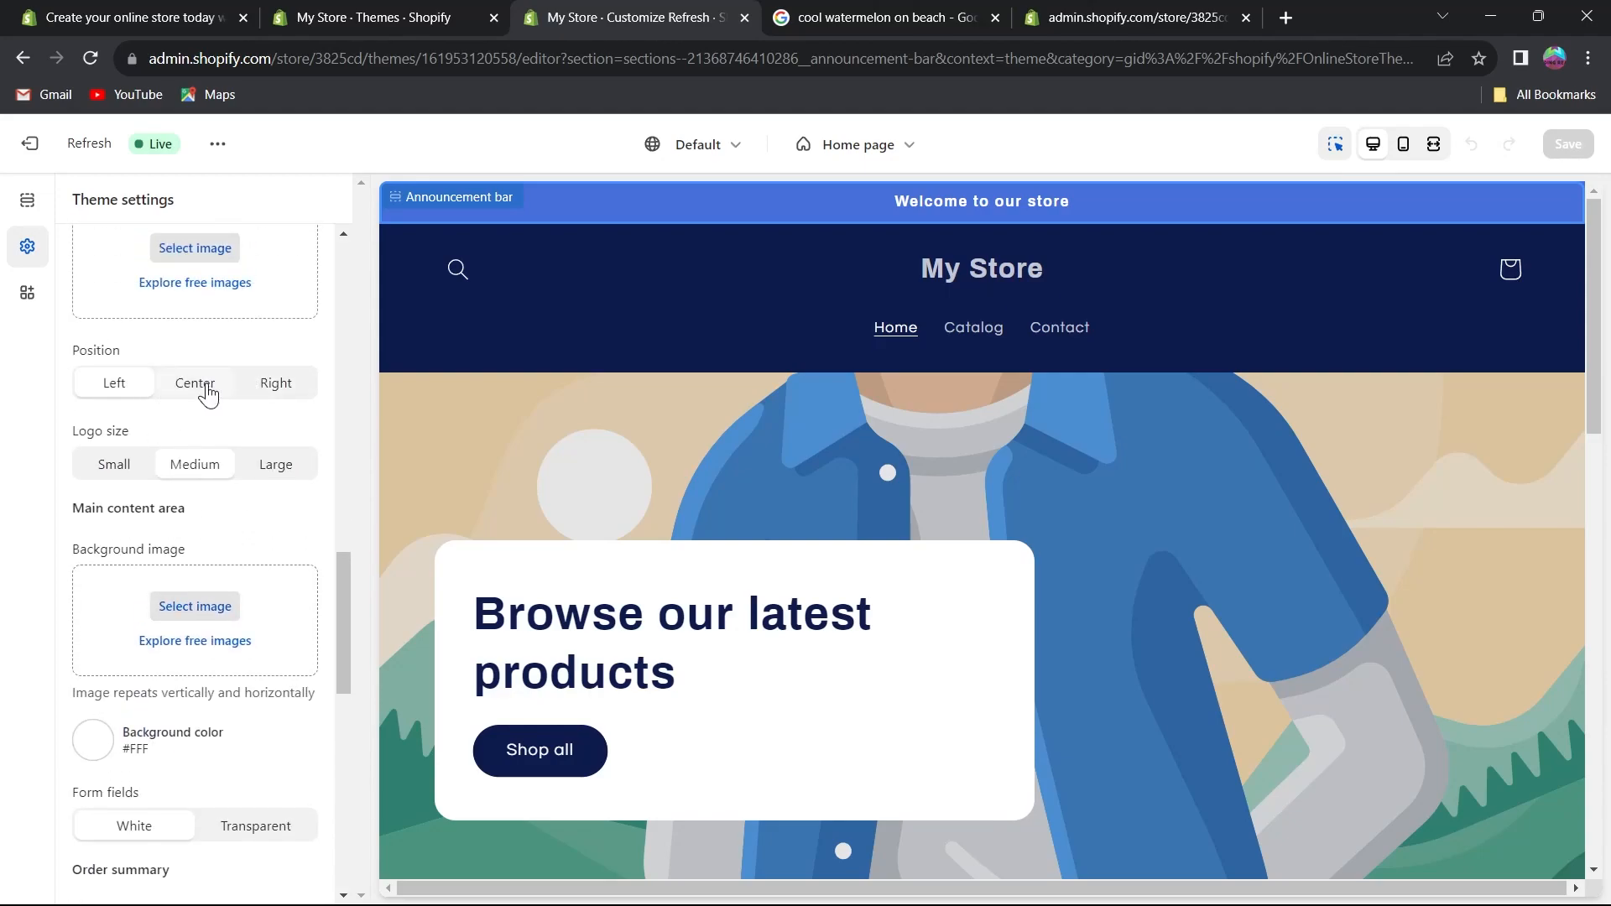
Set the checkout logo position to Center and the logo size to Medium.
{"action": "left_click", "coordinate": [207, 387]}
{"action": "left_click", "coordinate": [277, 466]}
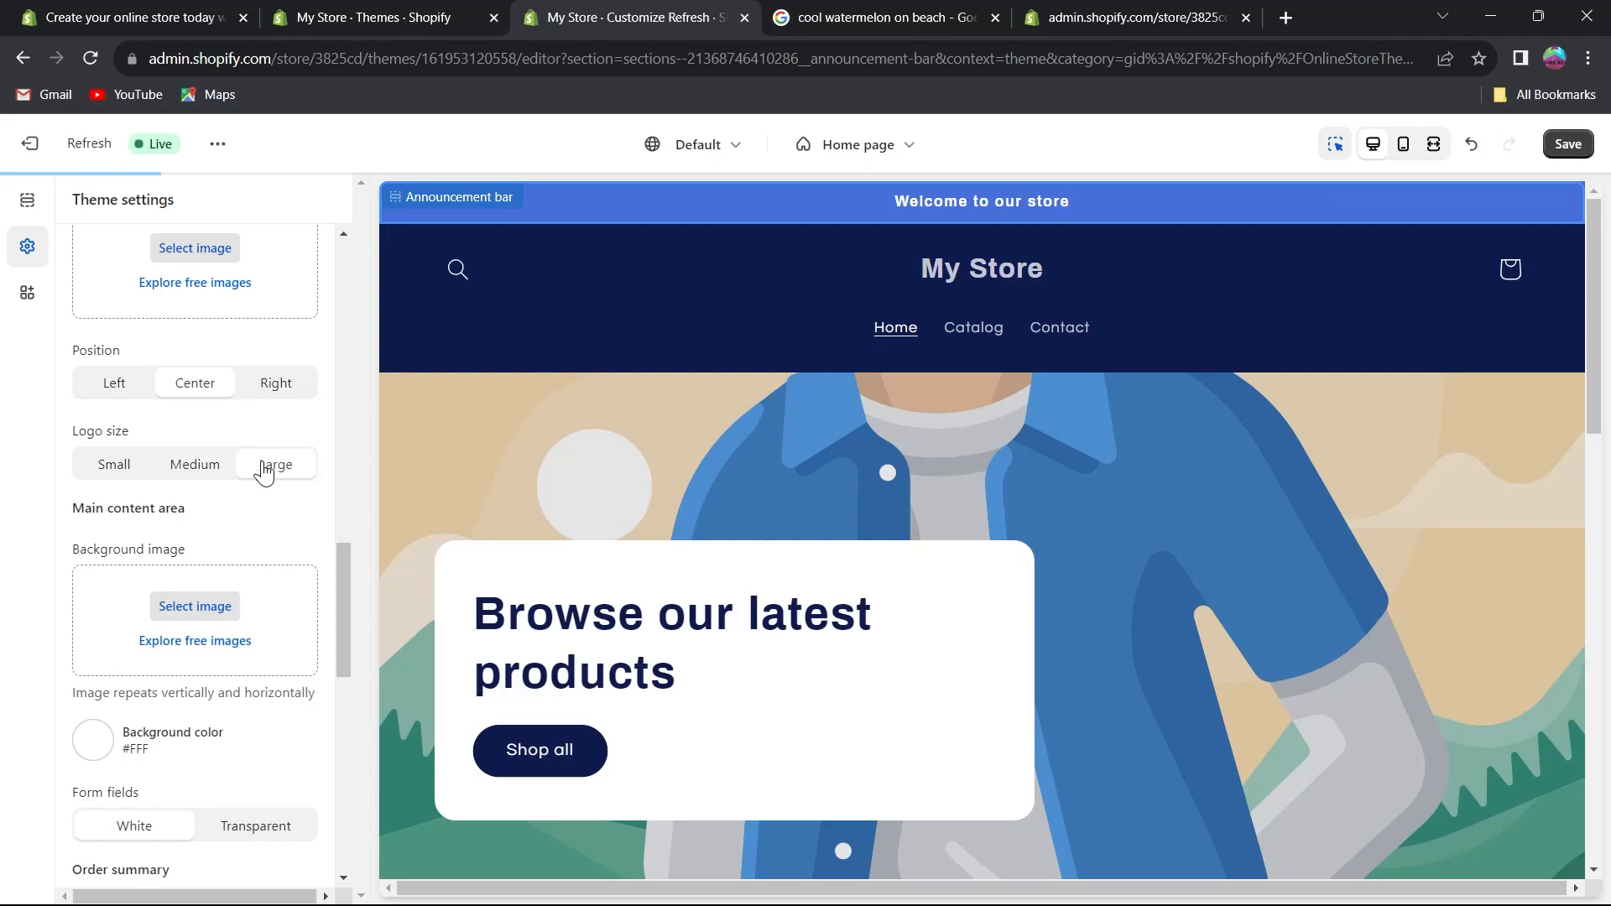
{"action": "left_click", "coordinate": [126, 464]}
{"action": "left_click", "coordinate": [194, 464]}
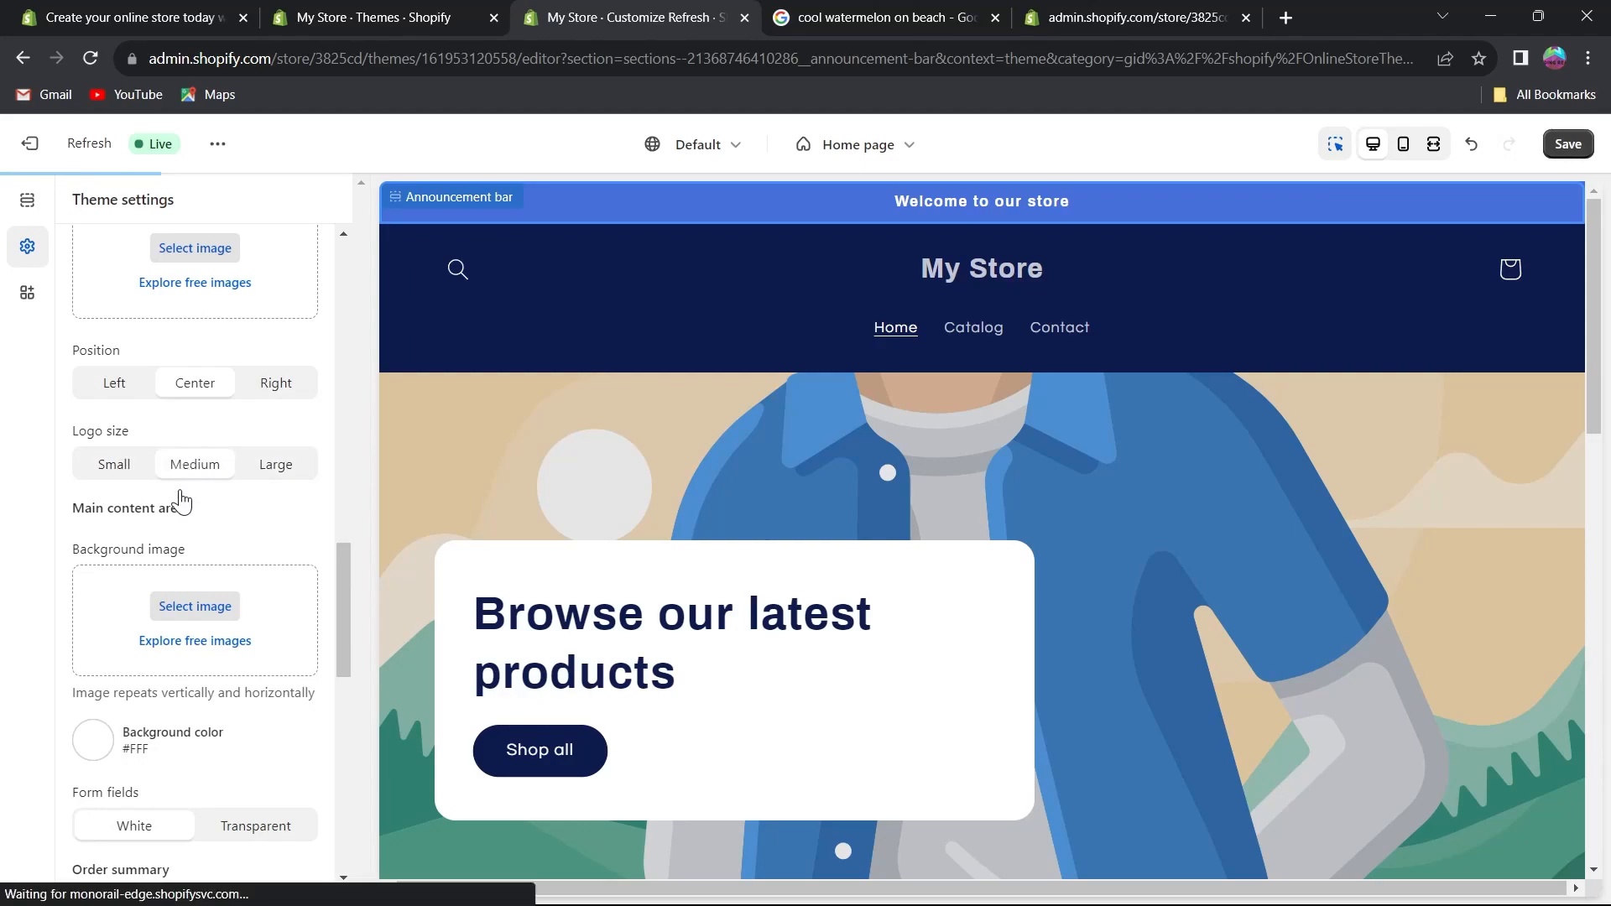
Set the checkout main content background color to red #FF0808 and collapse the Checkout settings.
{"action": "scroll", "coordinate": [184, 474], "scroll_direction": "down", "scroll_amount": 5}
{"action": "left_click", "coordinate": [95, 329]}
{"action": "left_click_drag", "start_coordinate": [128, 445], "coordinate": [243, 326]}
{"action": "scroll", "coordinate": [203, 620], "scroll_direction": "up", "scroll_amount": 7}
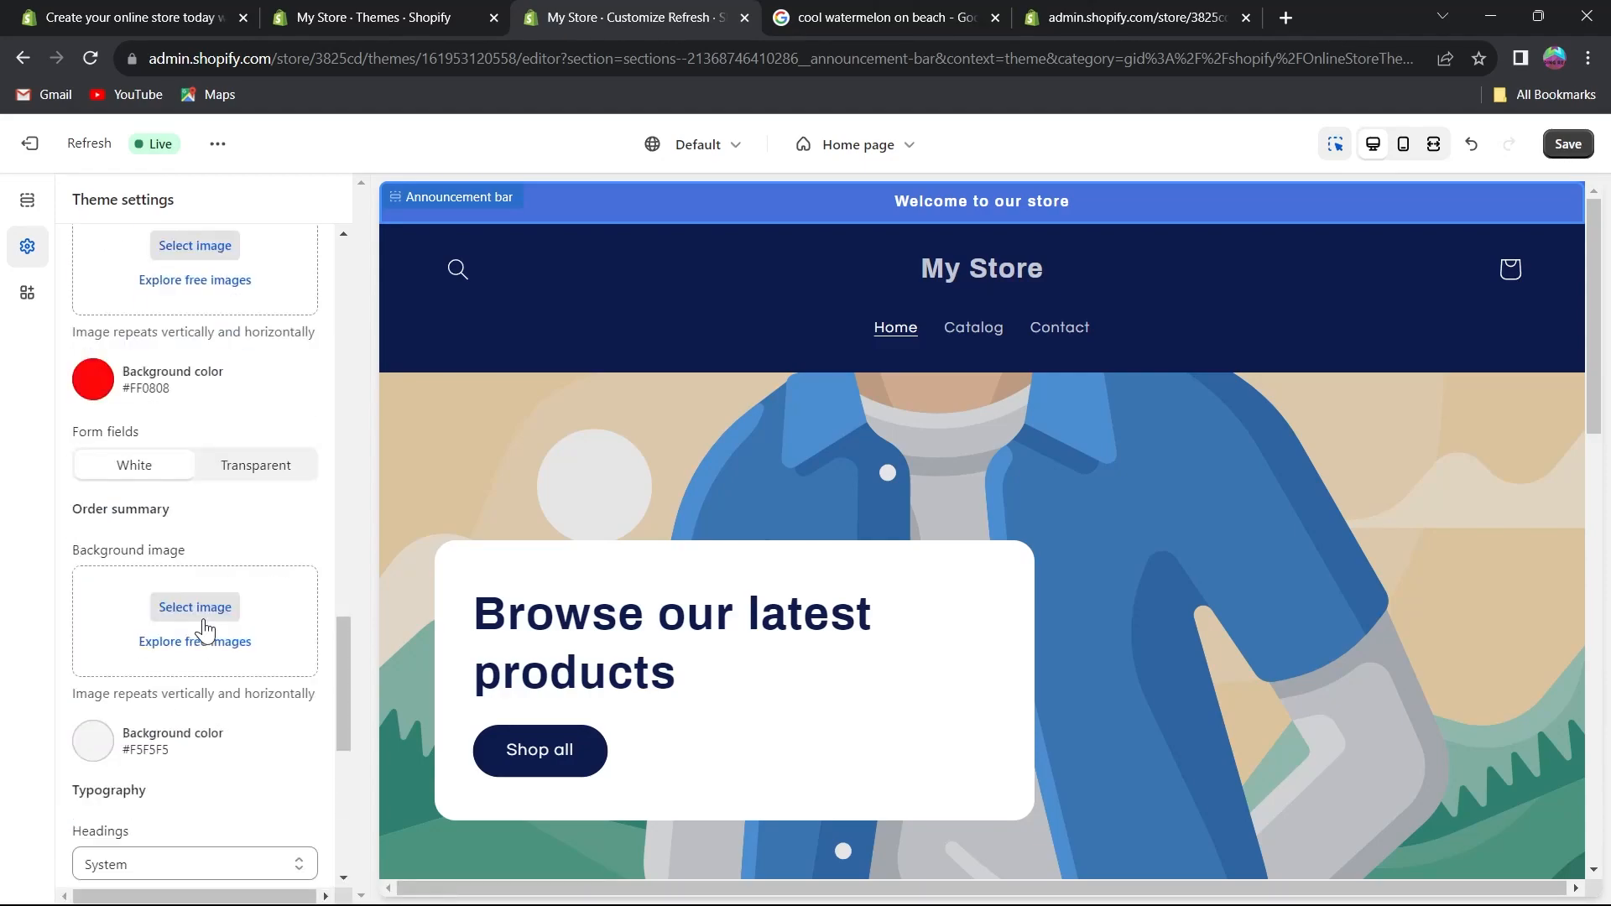
{"action": "scroll", "coordinate": [204, 631], "scroll_direction": "up", "scroll_amount": 8}
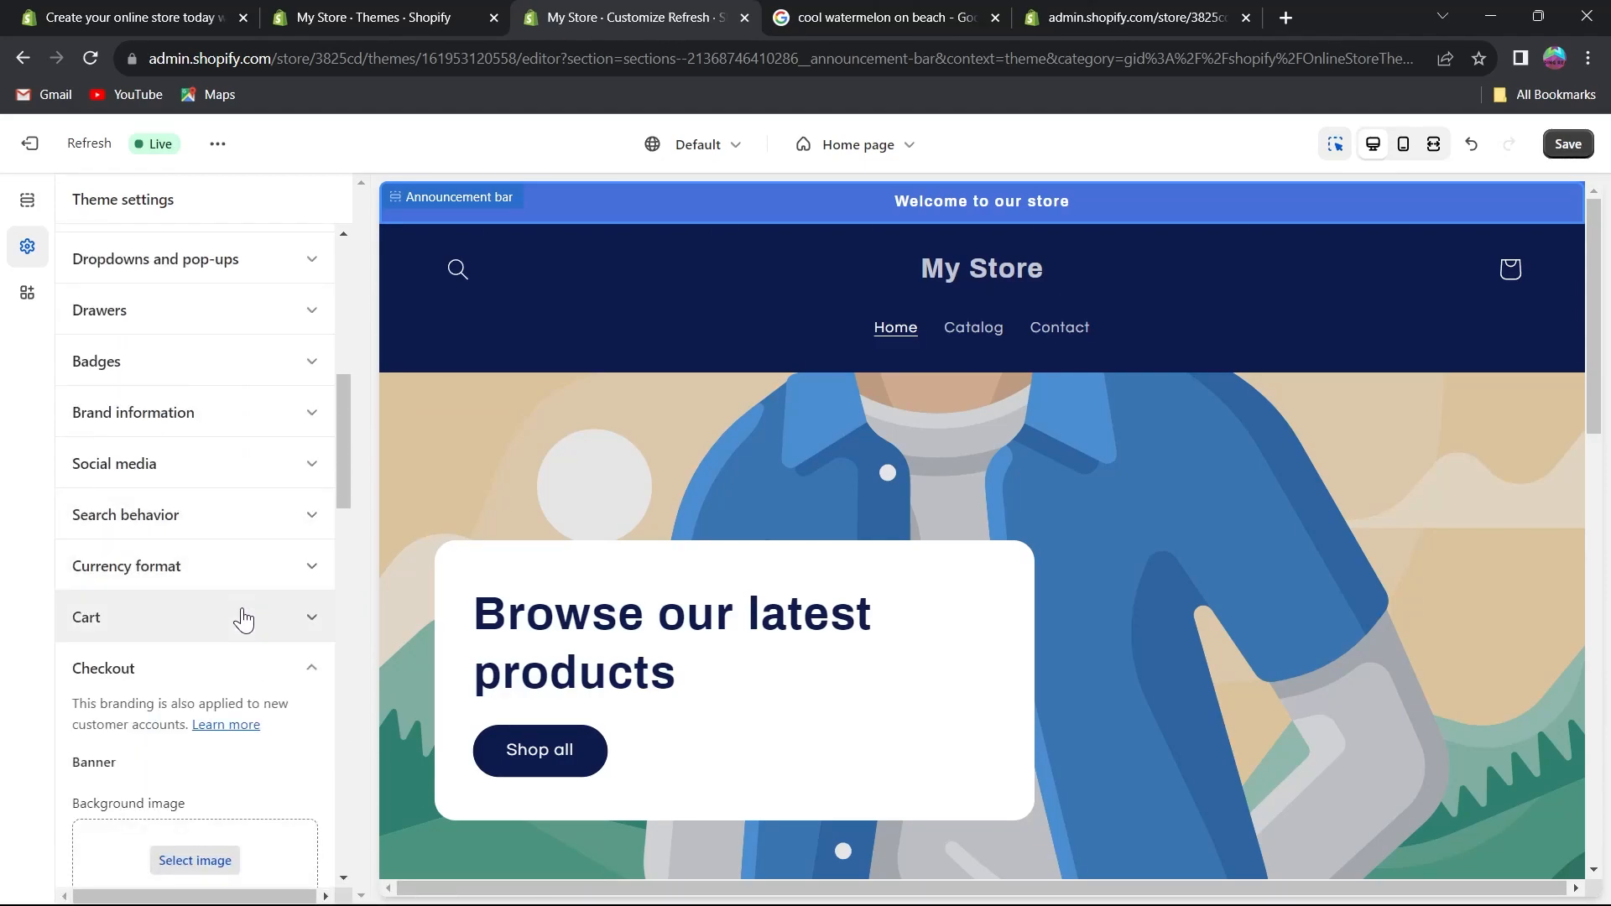
{"action": "left_click", "coordinate": [269, 665]}
{"action": "scroll", "coordinate": [254, 503], "scroll_direction": "up", "scroll_amount": 1}
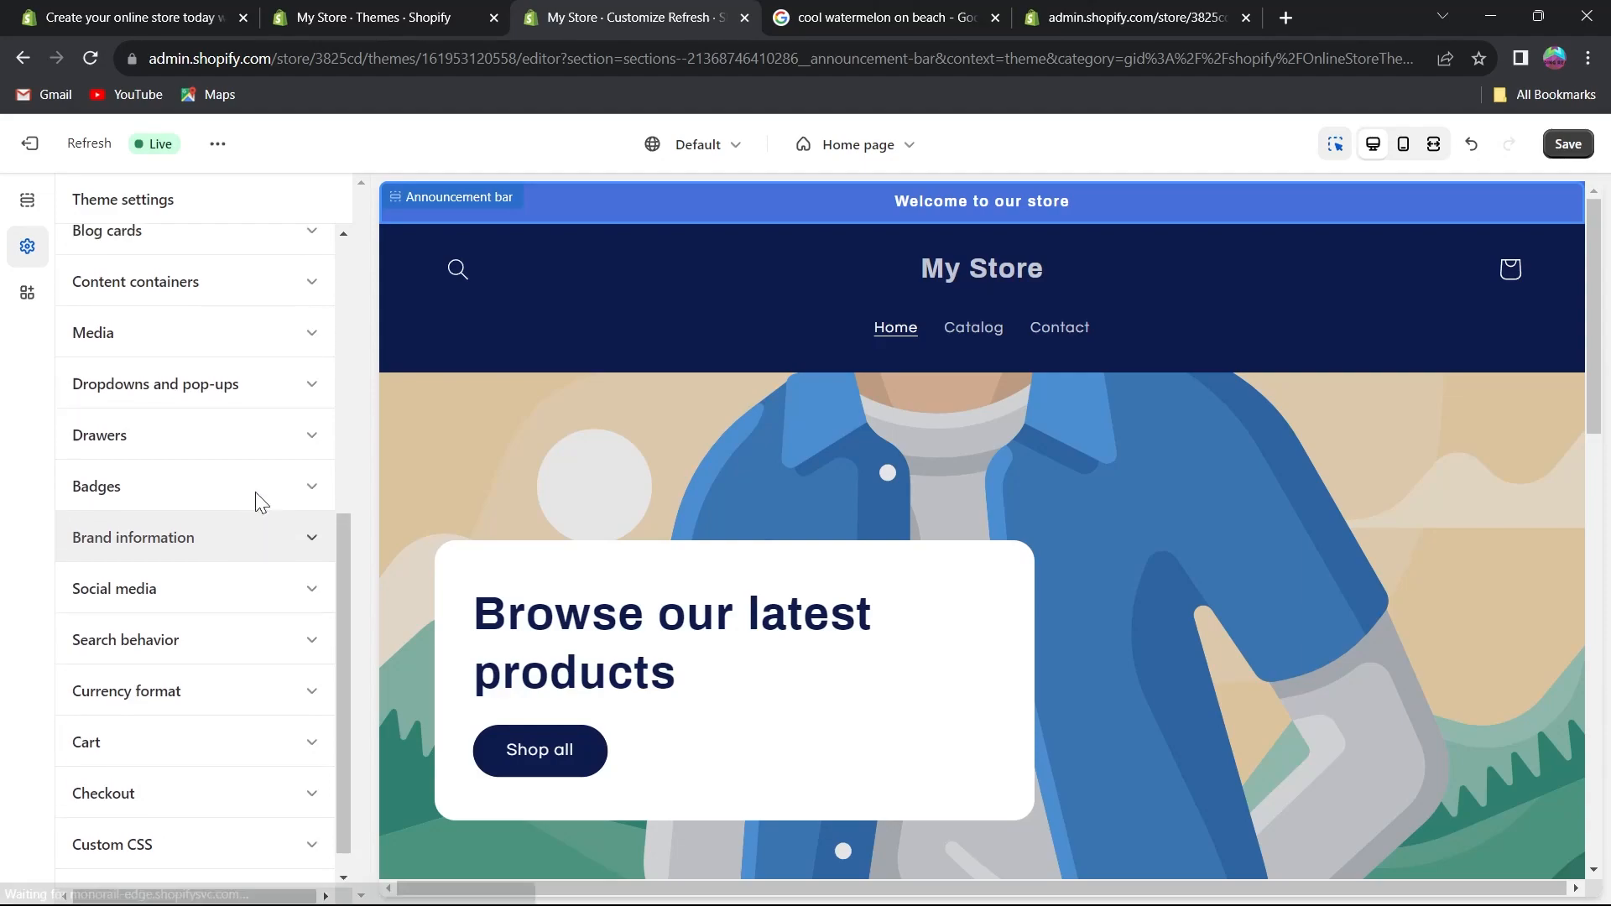
Browse the theme settings list and the home page preview, selecting the slideshow's slide block.
{"action": "scroll", "coordinate": [215, 747], "scroll_direction": "up", "scroll_amount": 5}
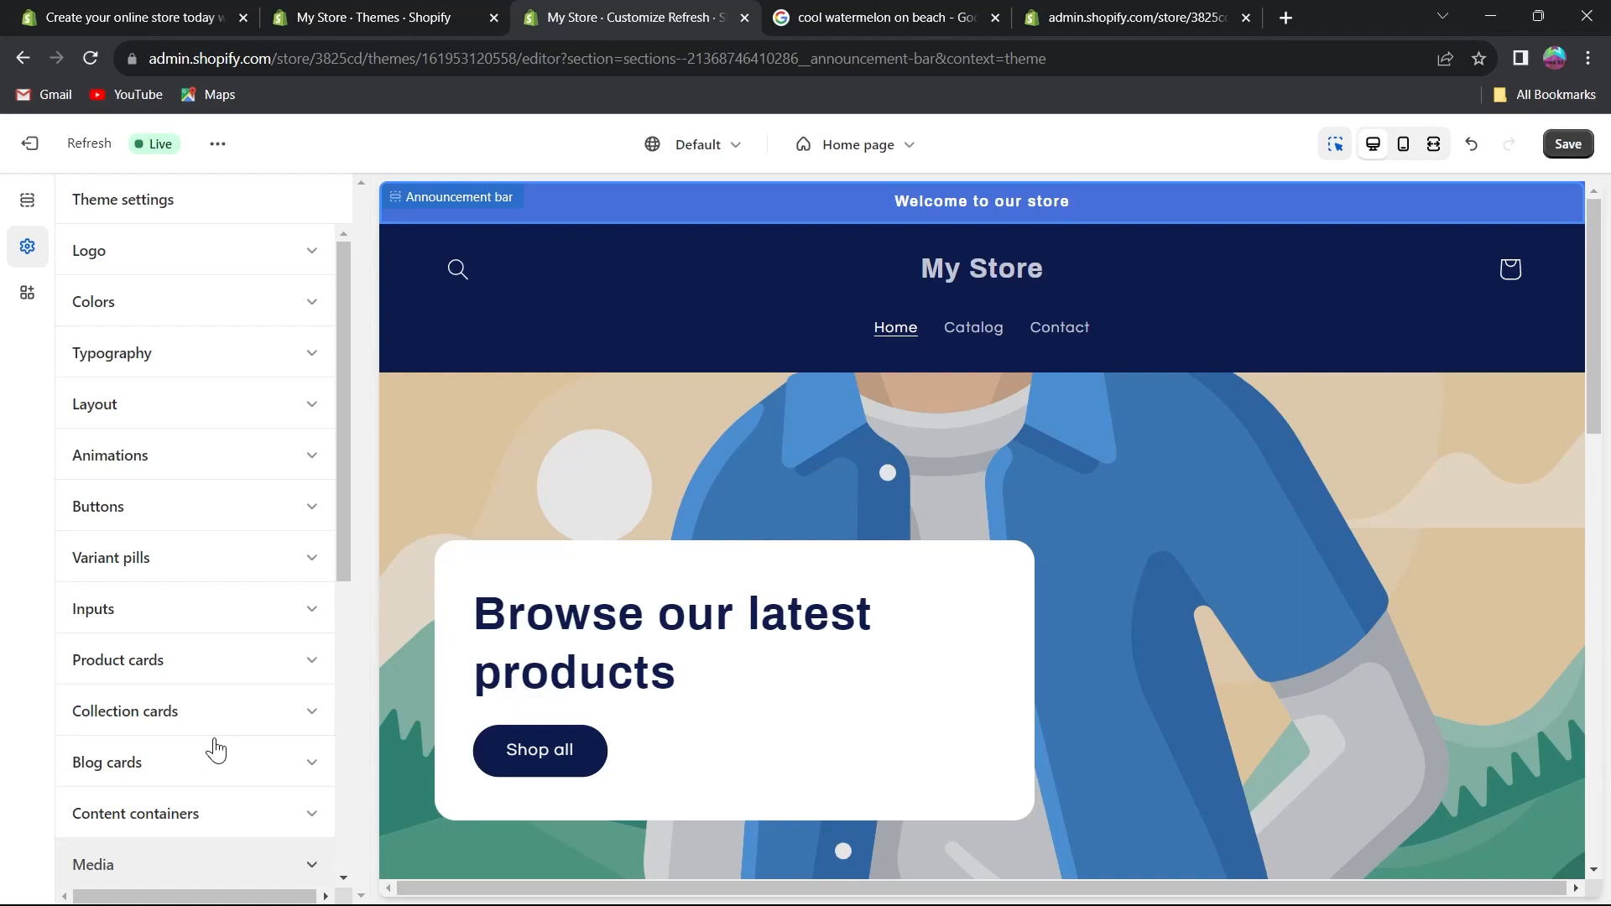
{"action": "scroll", "coordinate": [216, 749], "scroll_direction": "down", "scroll_amount": 5}
{"action": "scroll", "coordinate": [216, 738], "scroll_direction": "up", "scroll_amount": 5}
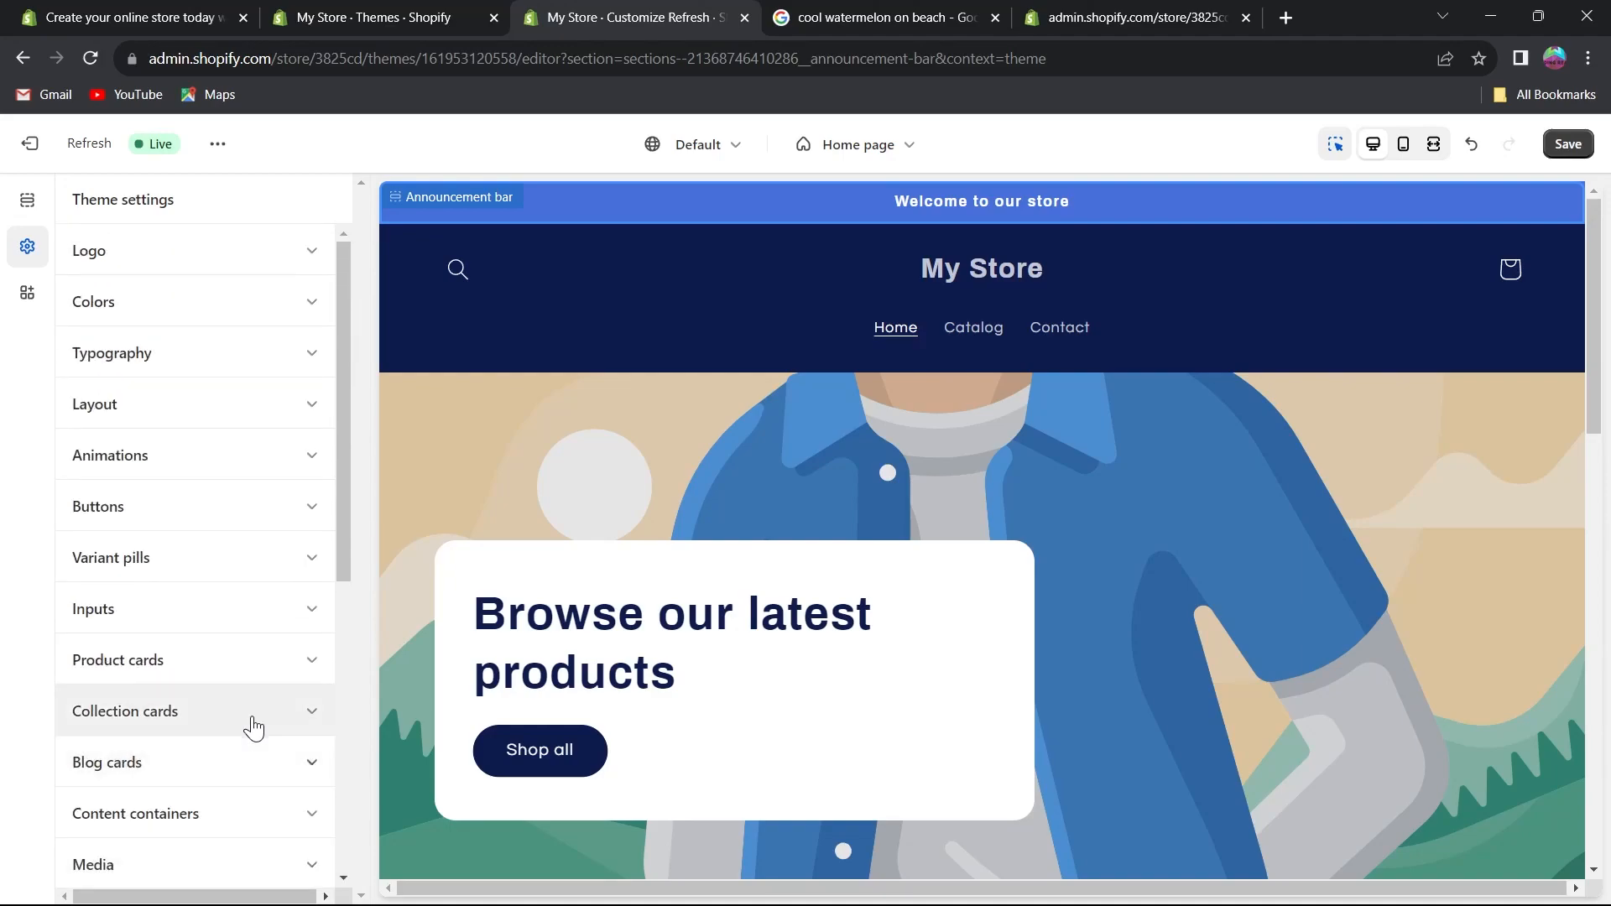
{"action": "scroll", "coordinate": [836, 709], "scroll_direction": "down", "scroll_amount": 2}
{"action": "scroll", "coordinate": [836, 713], "scroll_direction": "down", "scroll_amount": 10}
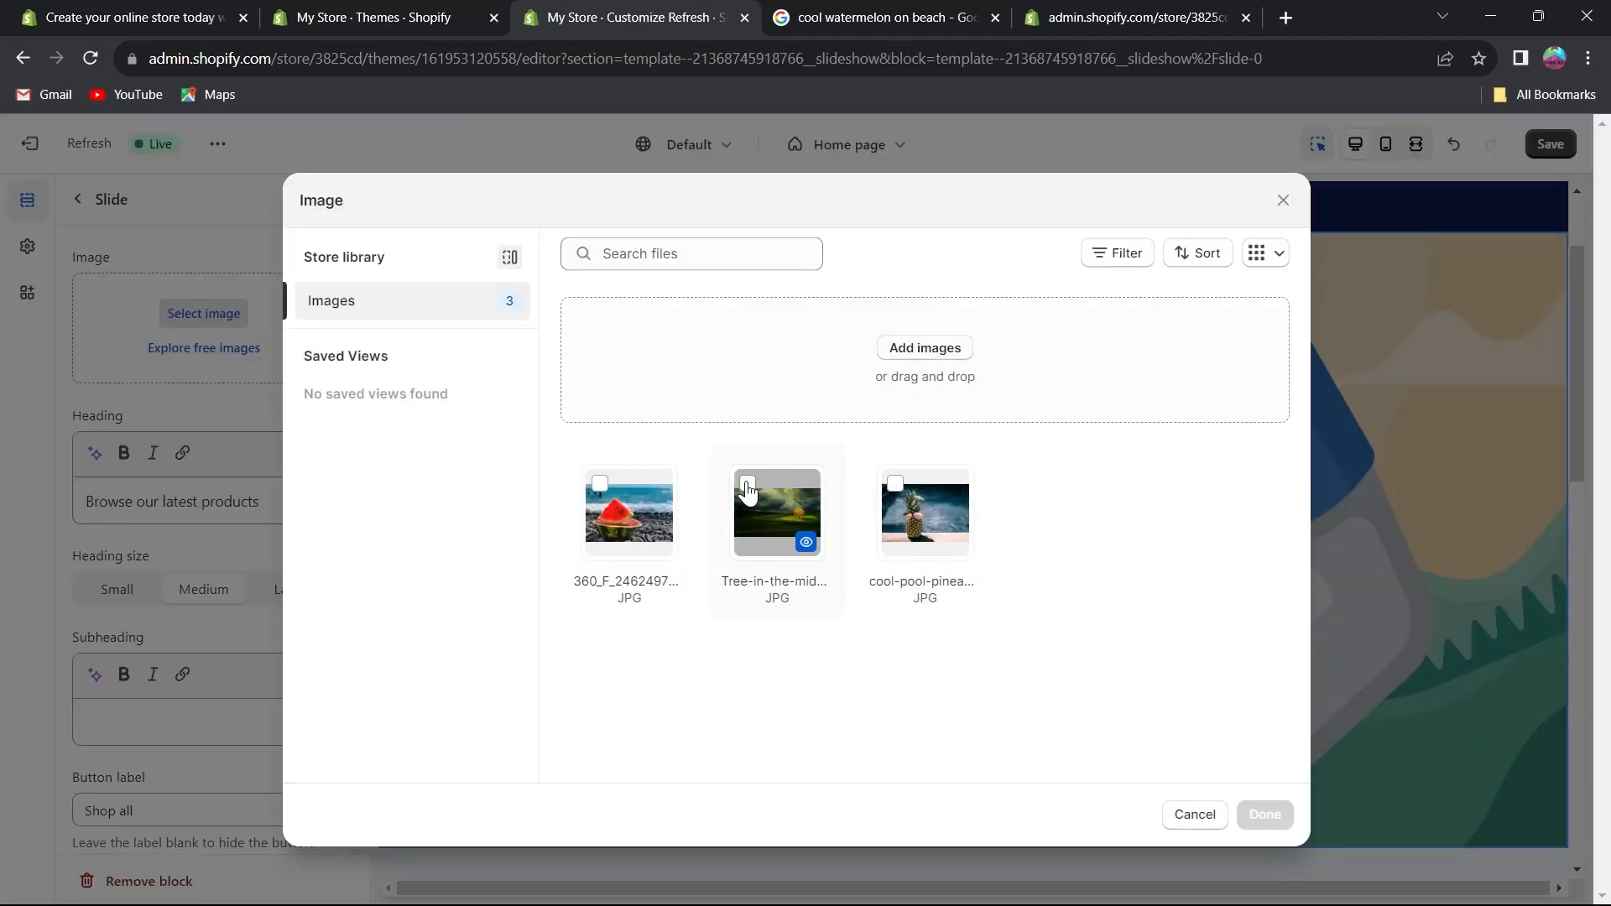
{"action": "left_click", "coordinate": [746, 484]}
{"action": "left_click", "coordinate": [895, 484]}
{"action": "left_click", "coordinate": [1263, 814]}
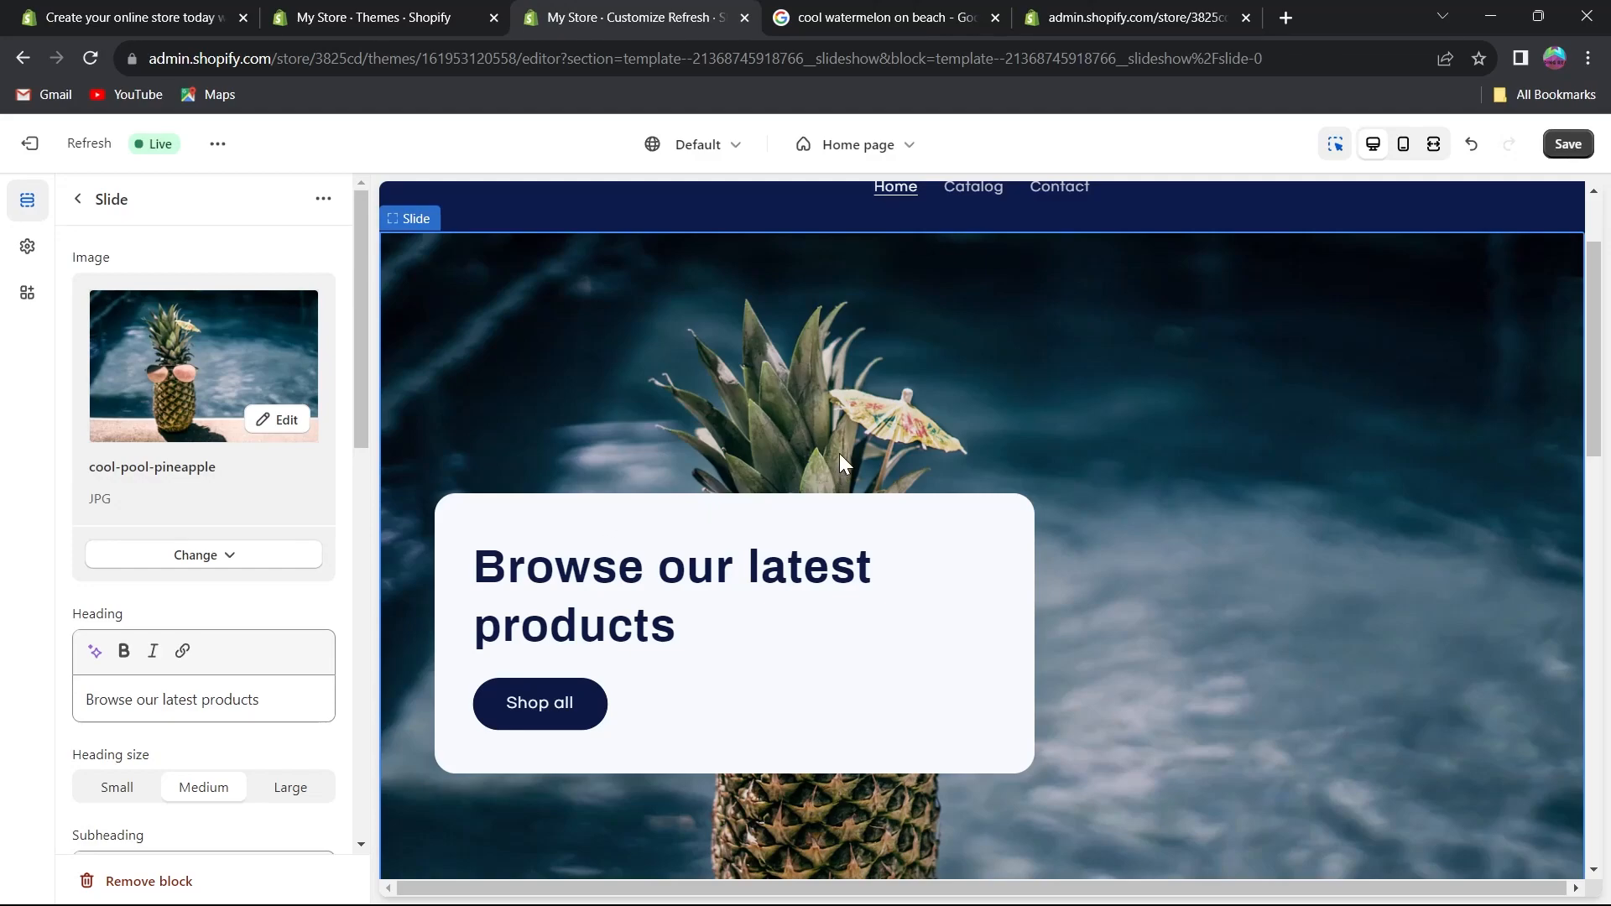
{"action": "scroll", "coordinate": [839, 458], "scroll_direction": "down", "scroll_amount": 1}
{"action": "scroll", "coordinate": [1021, 441], "scroll_direction": "down", "scroll_amount": 2}
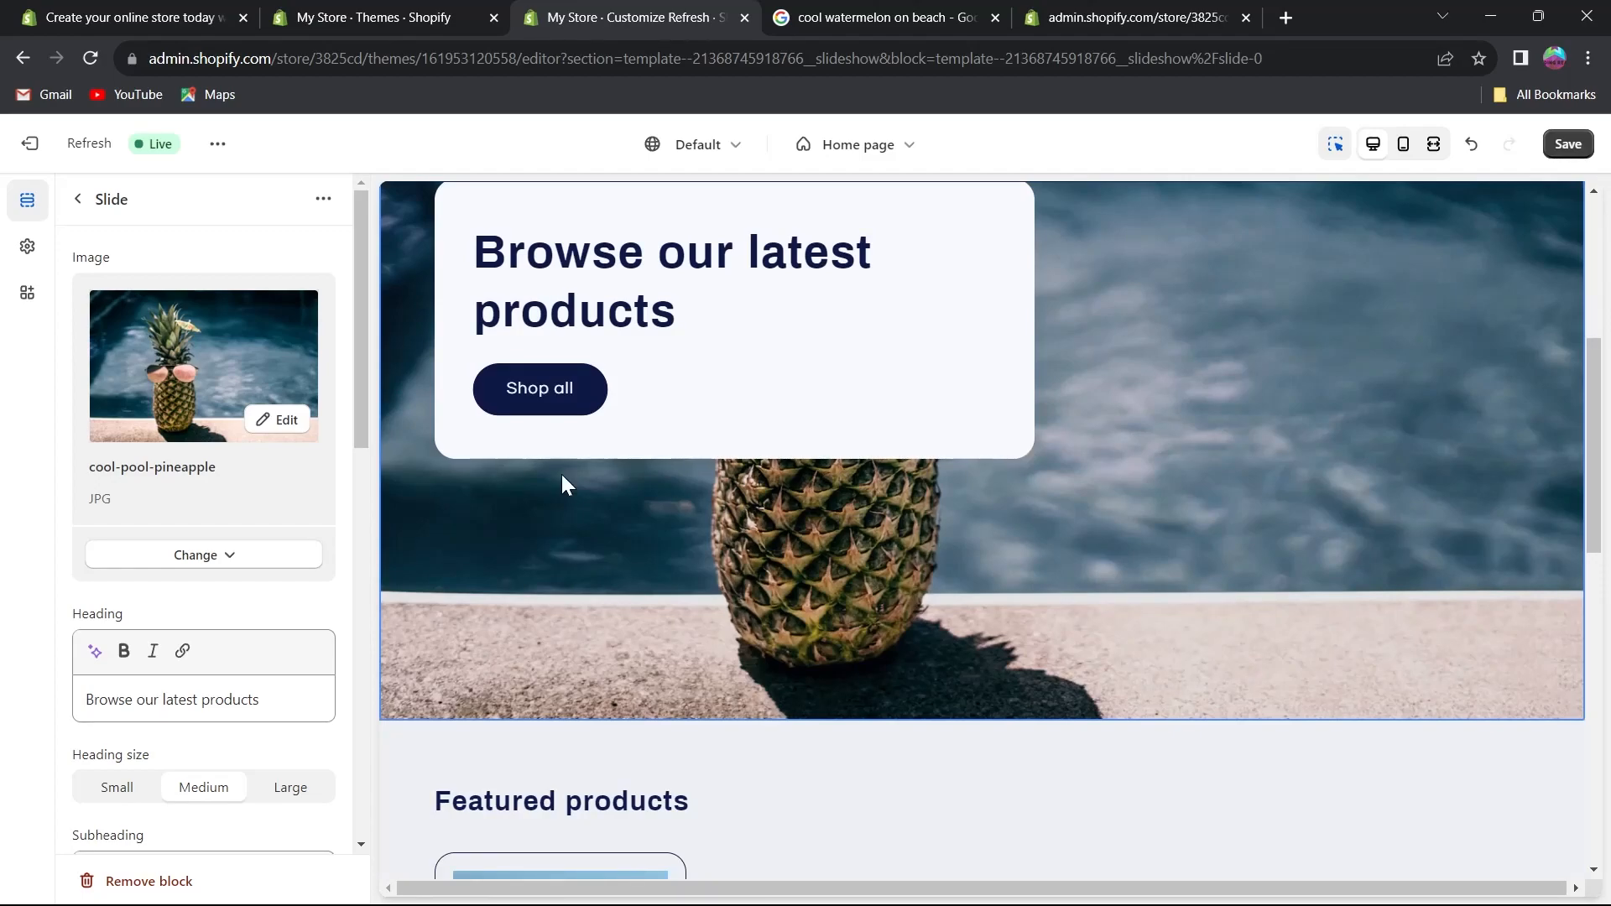
{"action": "scroll", "coordinate": [672, 496], "scroll_direction": "up", "scroll_amount": 4}
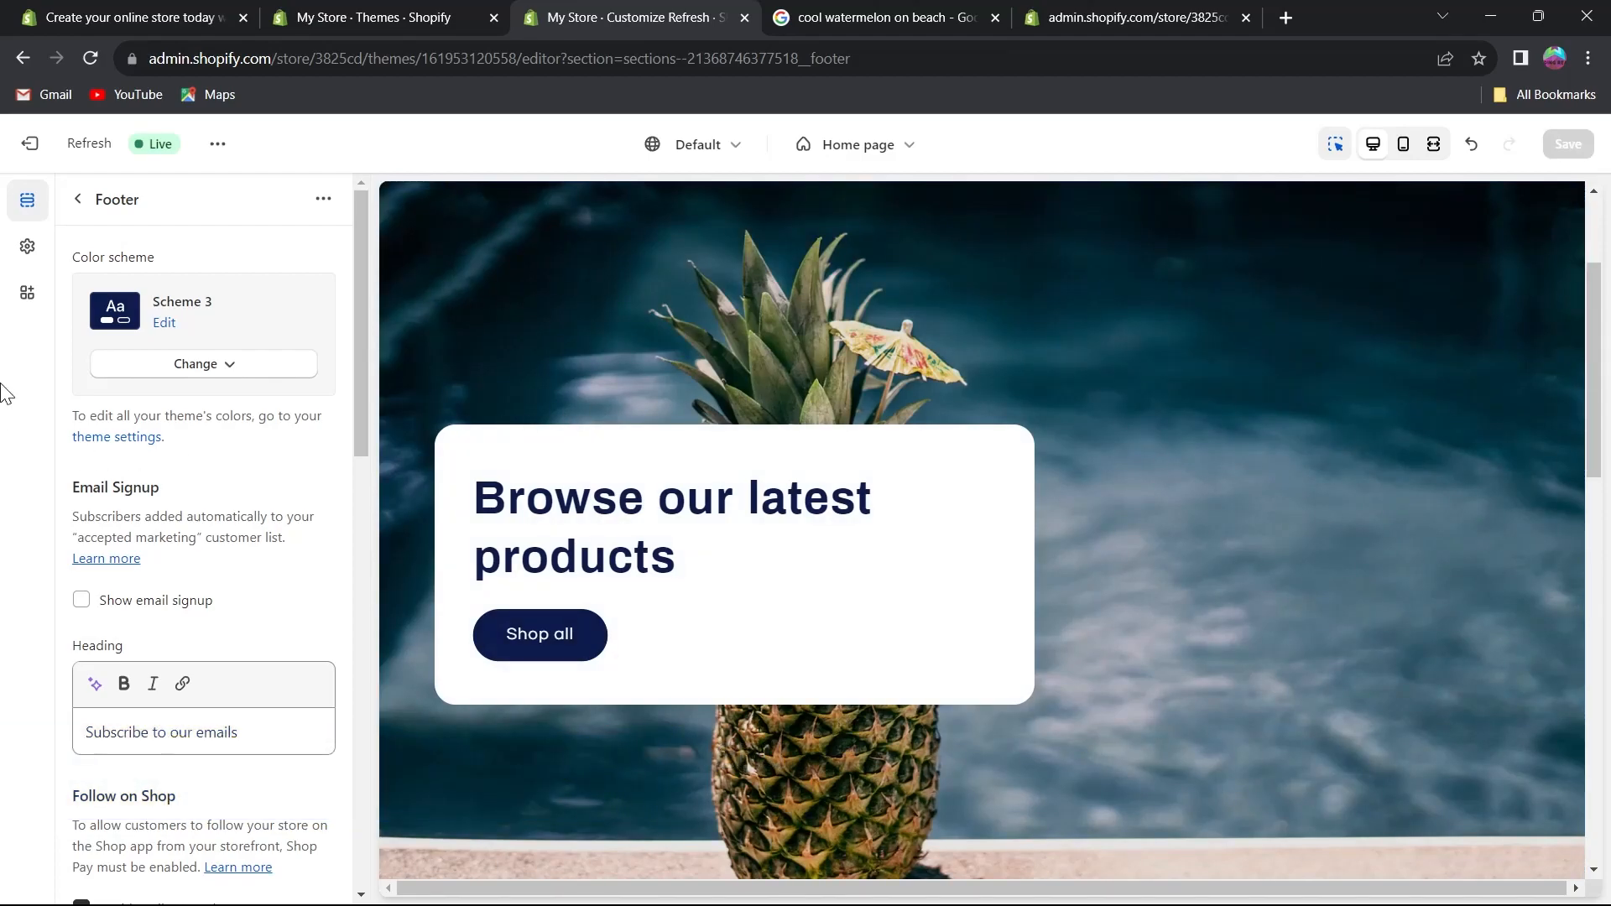
Leave the theme editor and create a new navigation menu titled sidebar menu.
{"action": "left_click", "coordinate": [25, 143]}
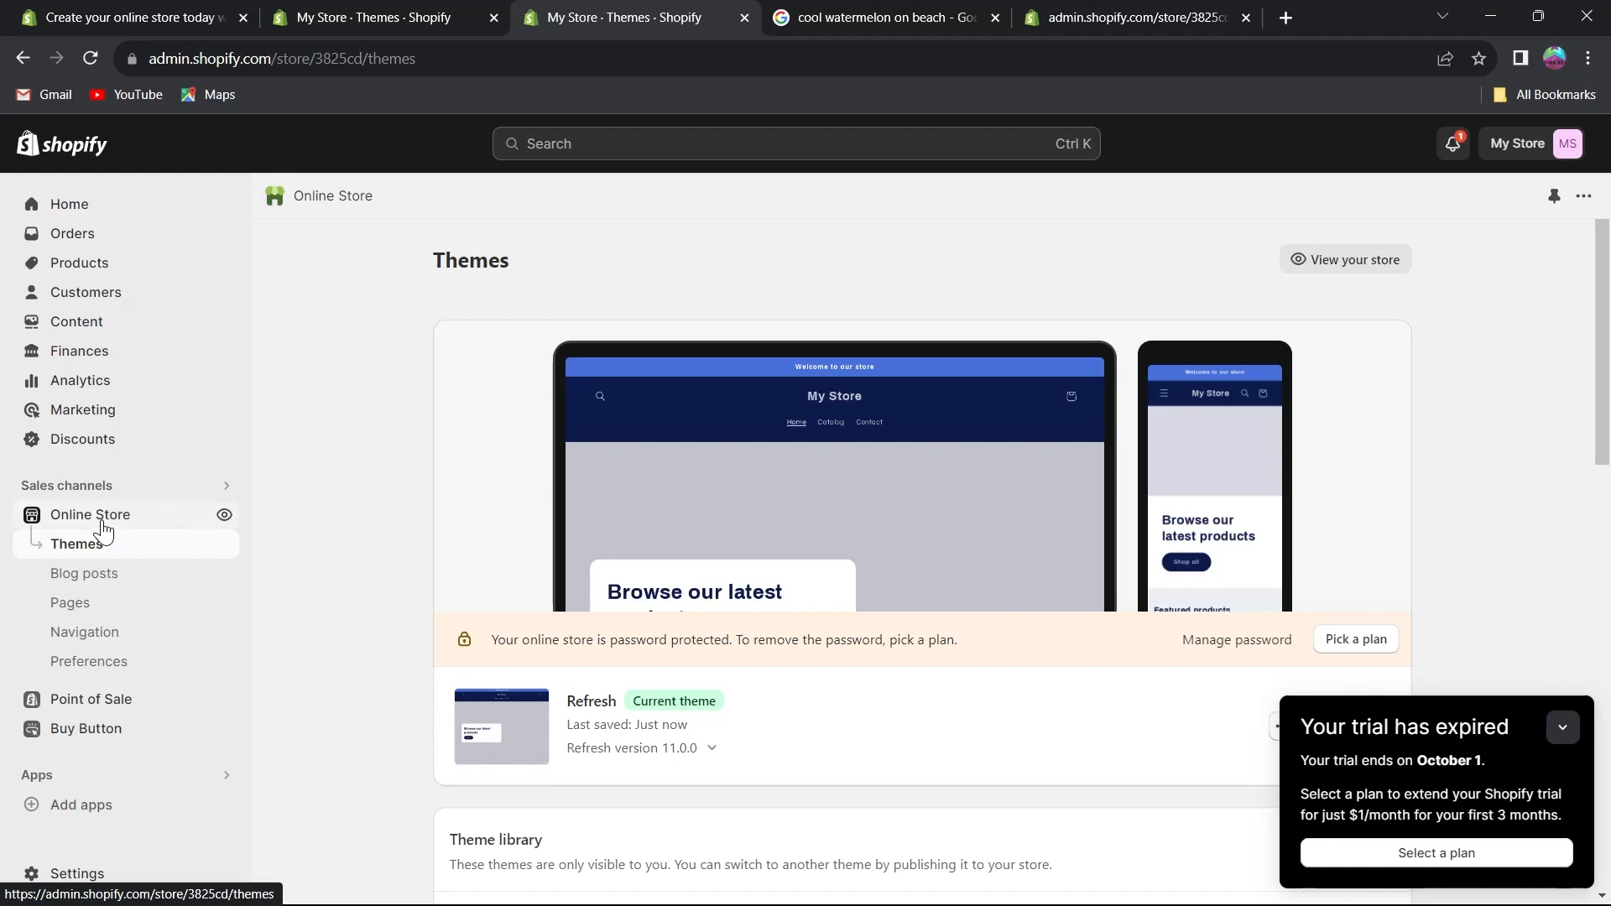
{"action": "left_click", "coordinate": [95, 639]}
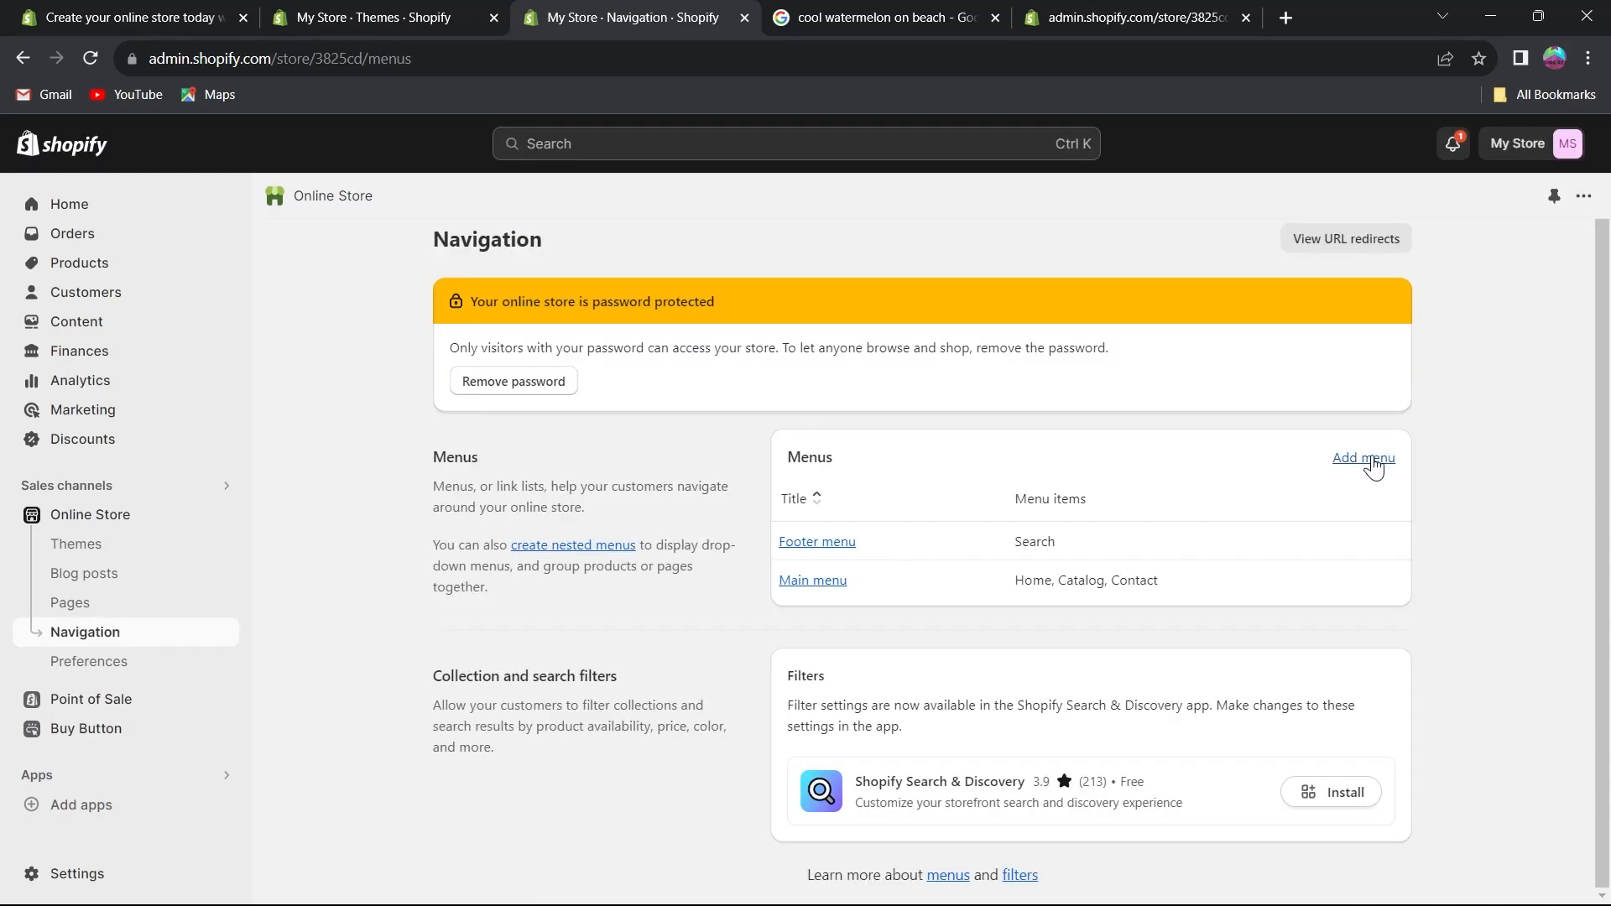
{"action": "left_click", "coordinate": [1367, 464]}
{"action": "left_click", "coordinate": [565, 369]}
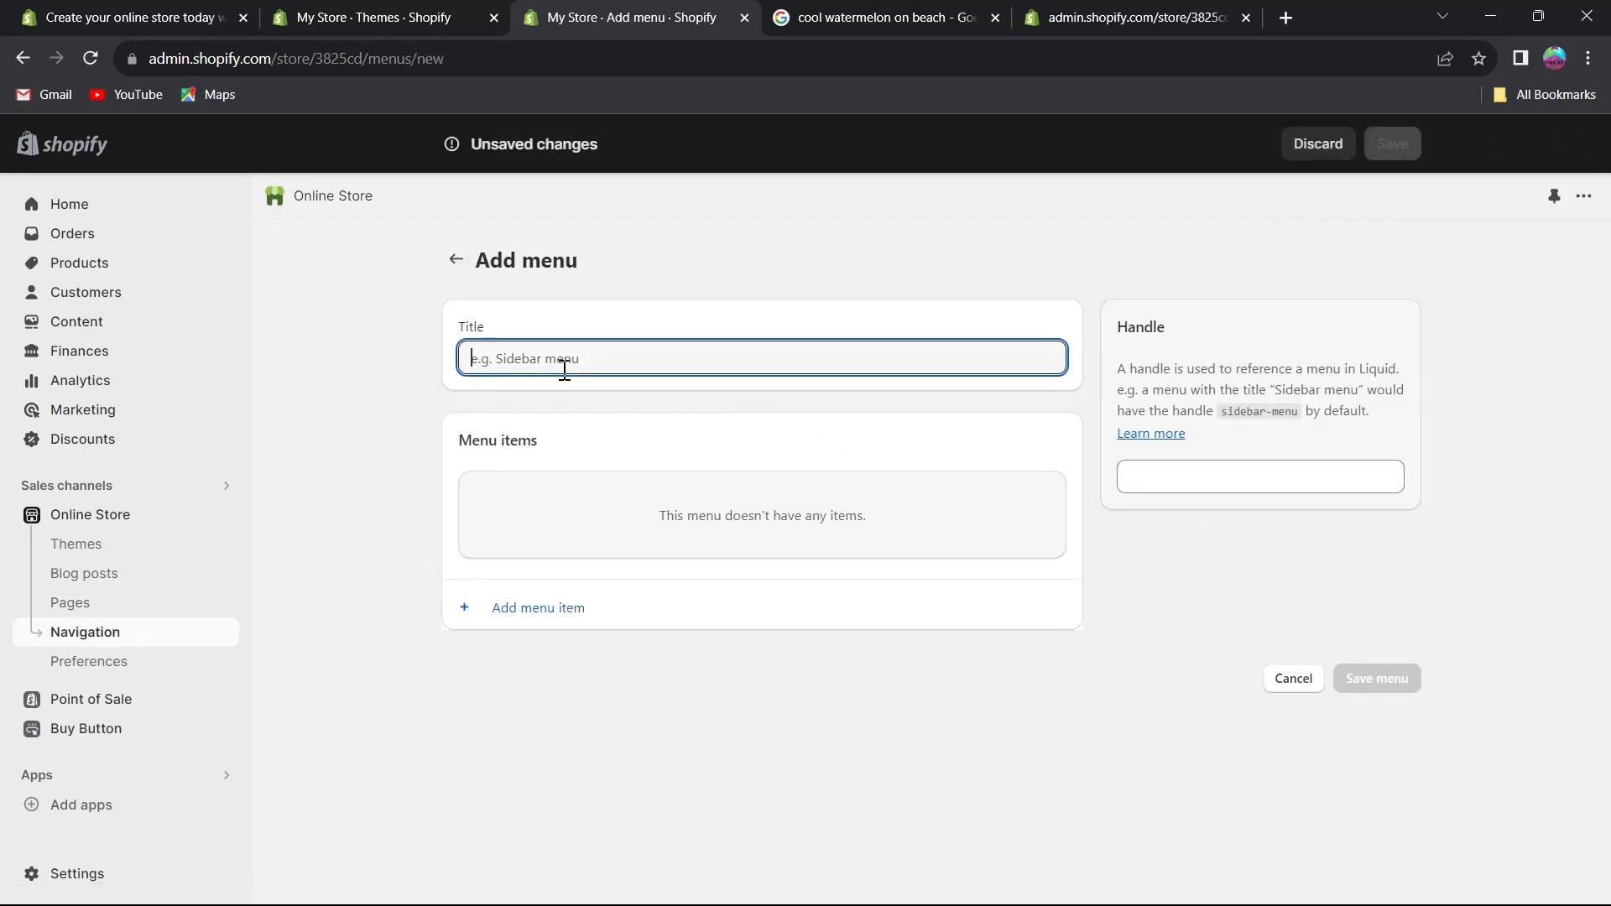
{"action": "type", "text": "sidebar menu"}
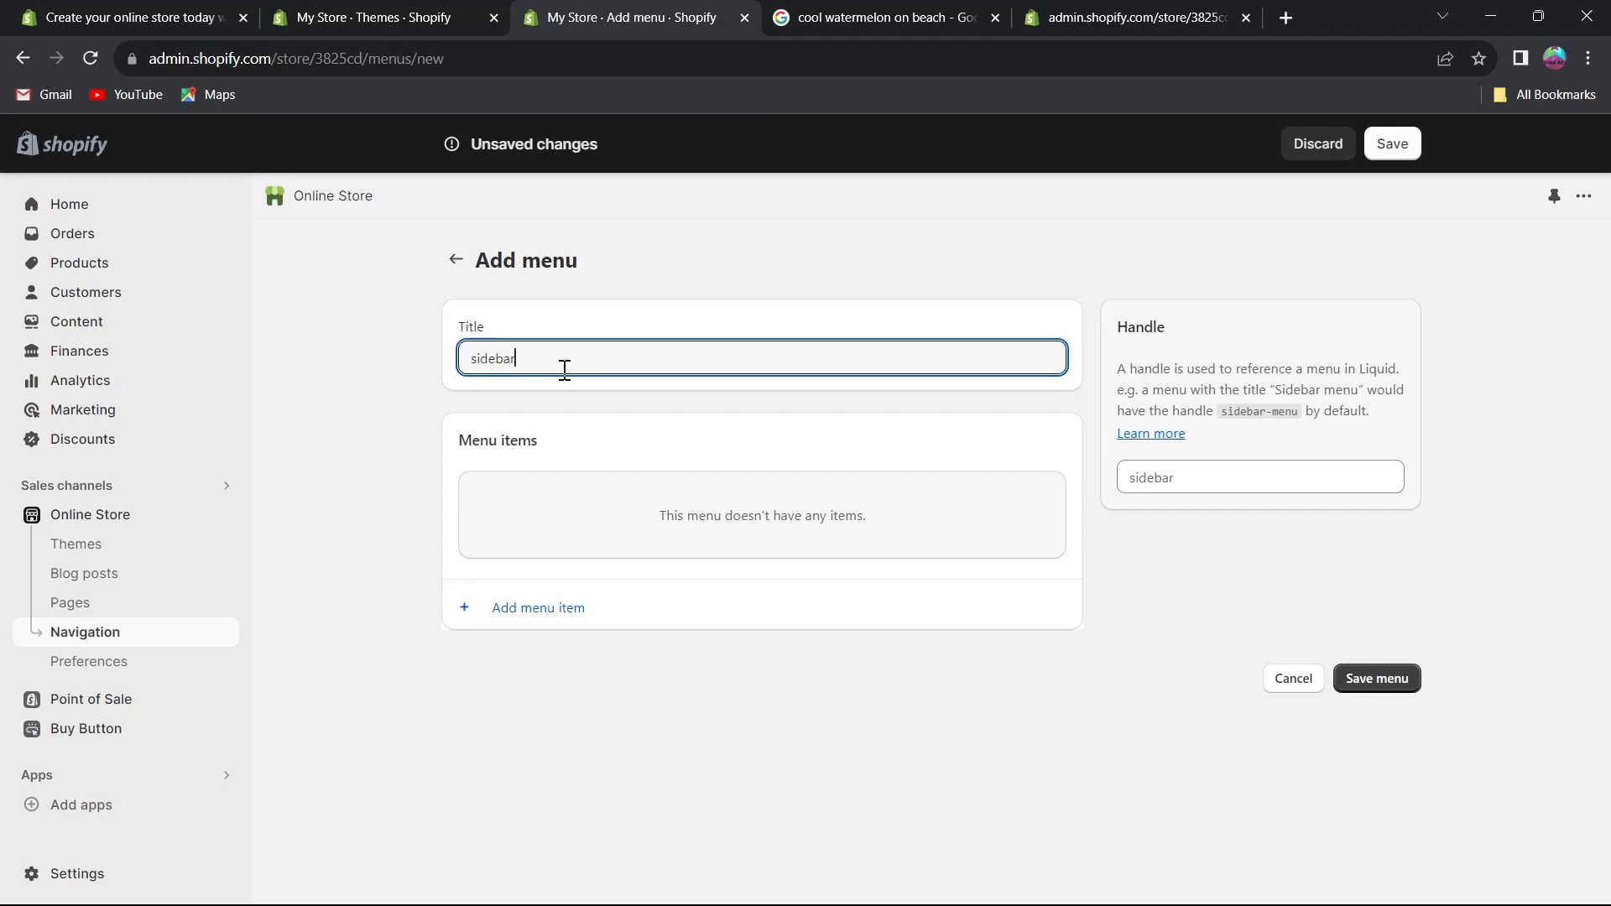
Add a menu item named watermelon linking to Search, then save the menu.
{"action": "left_click", "coordinate": [534, 619]}
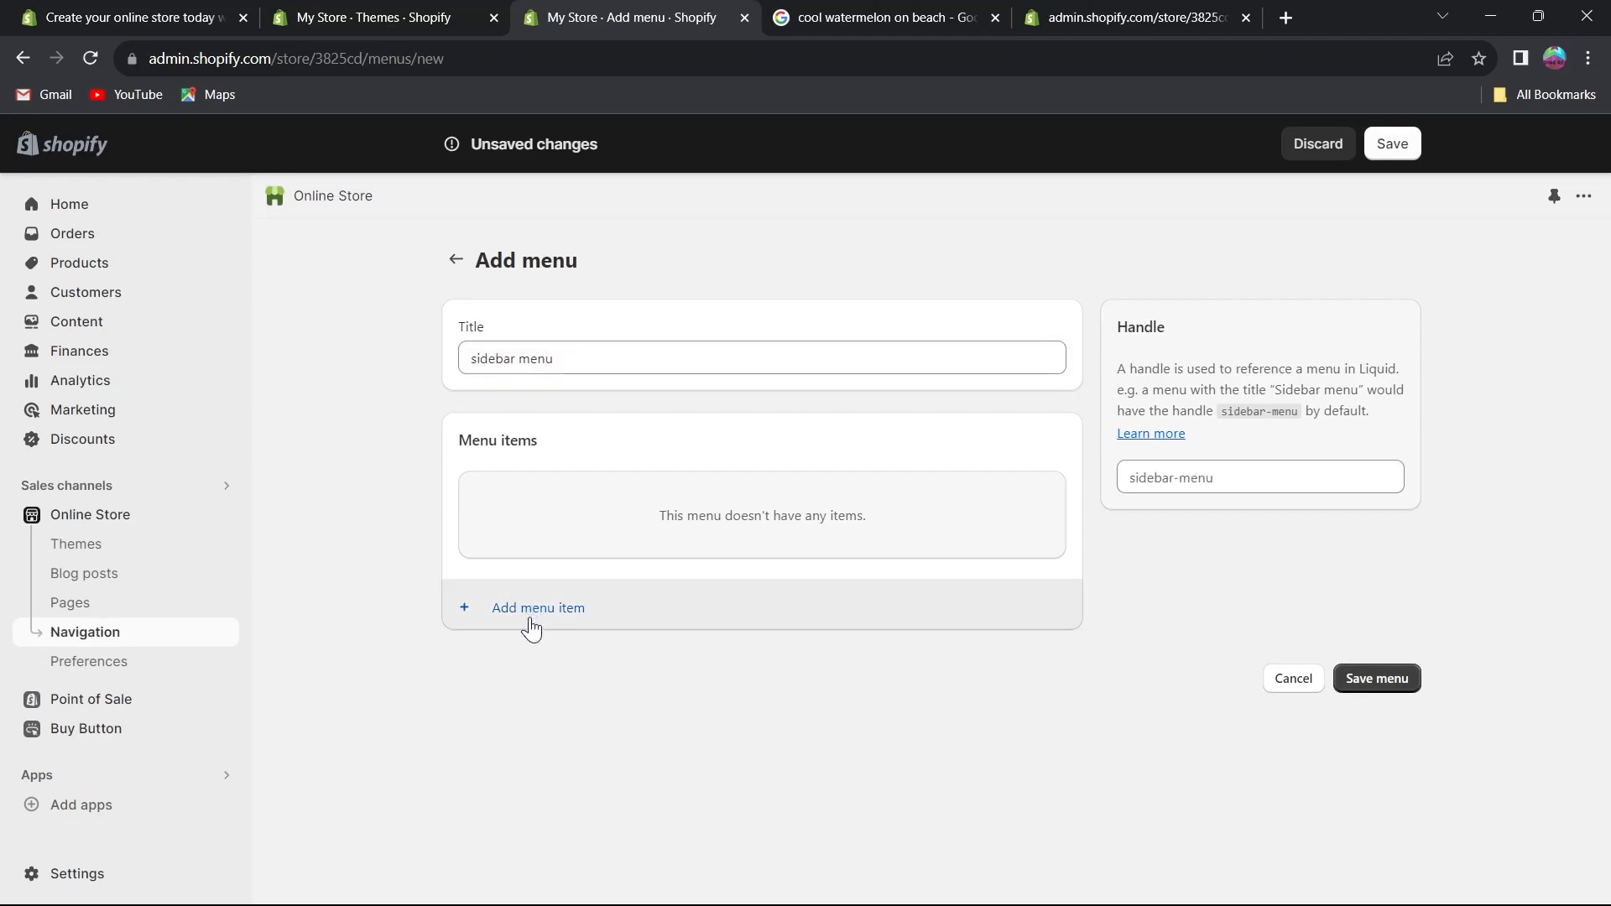
{"action": "left_click", "coordinate": [515, 609]}
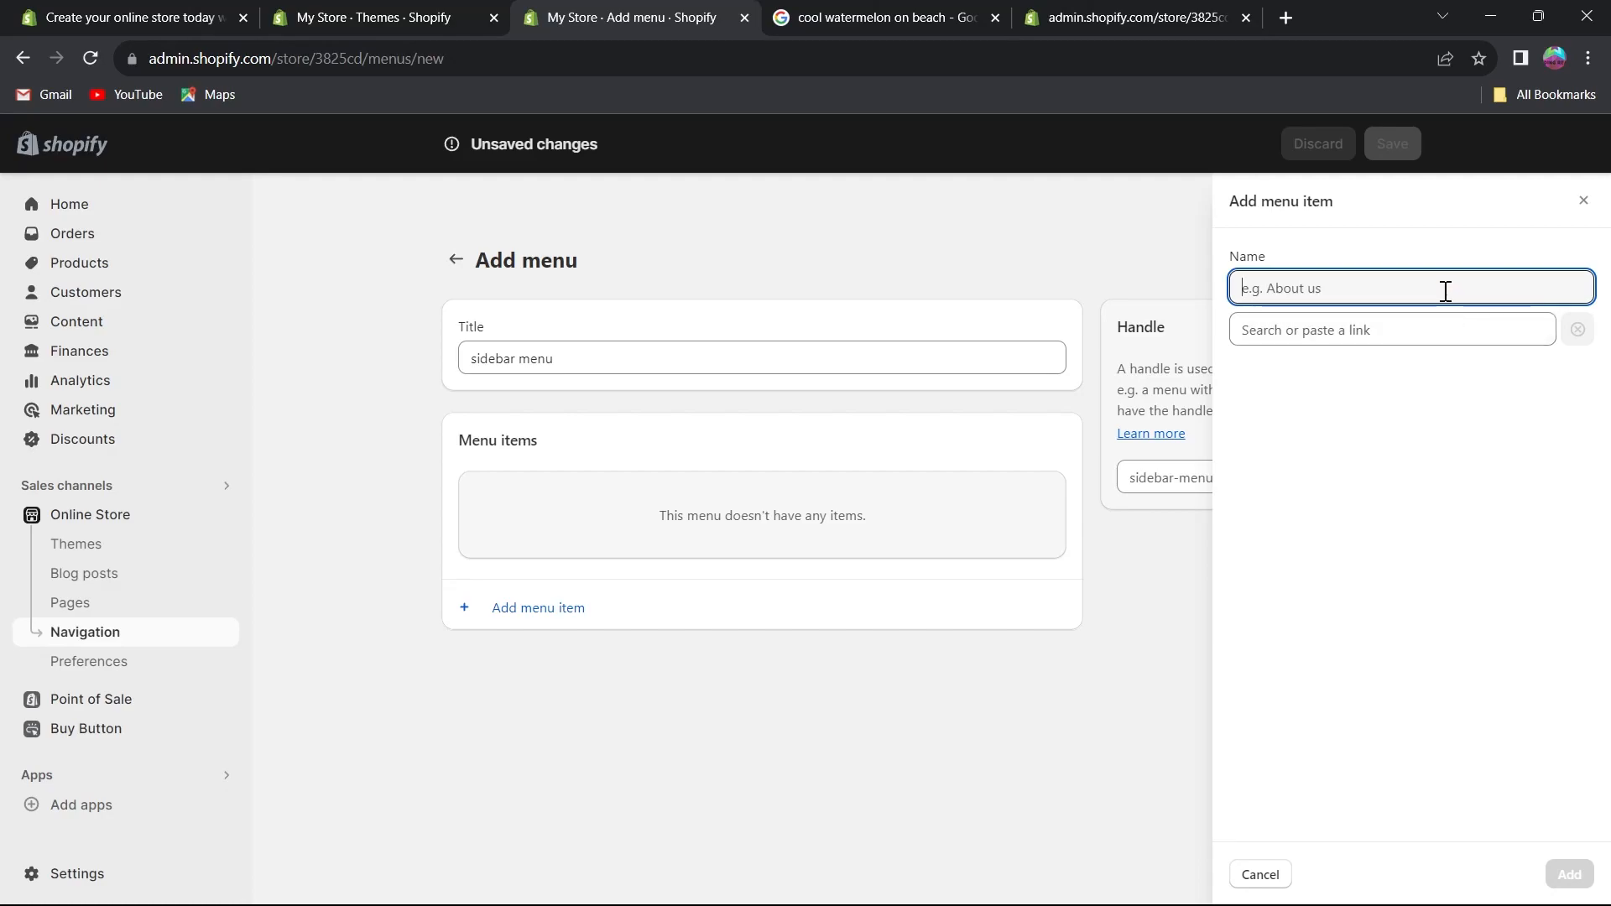
{"action": "left_click", "coordinate": [1381, 331]}
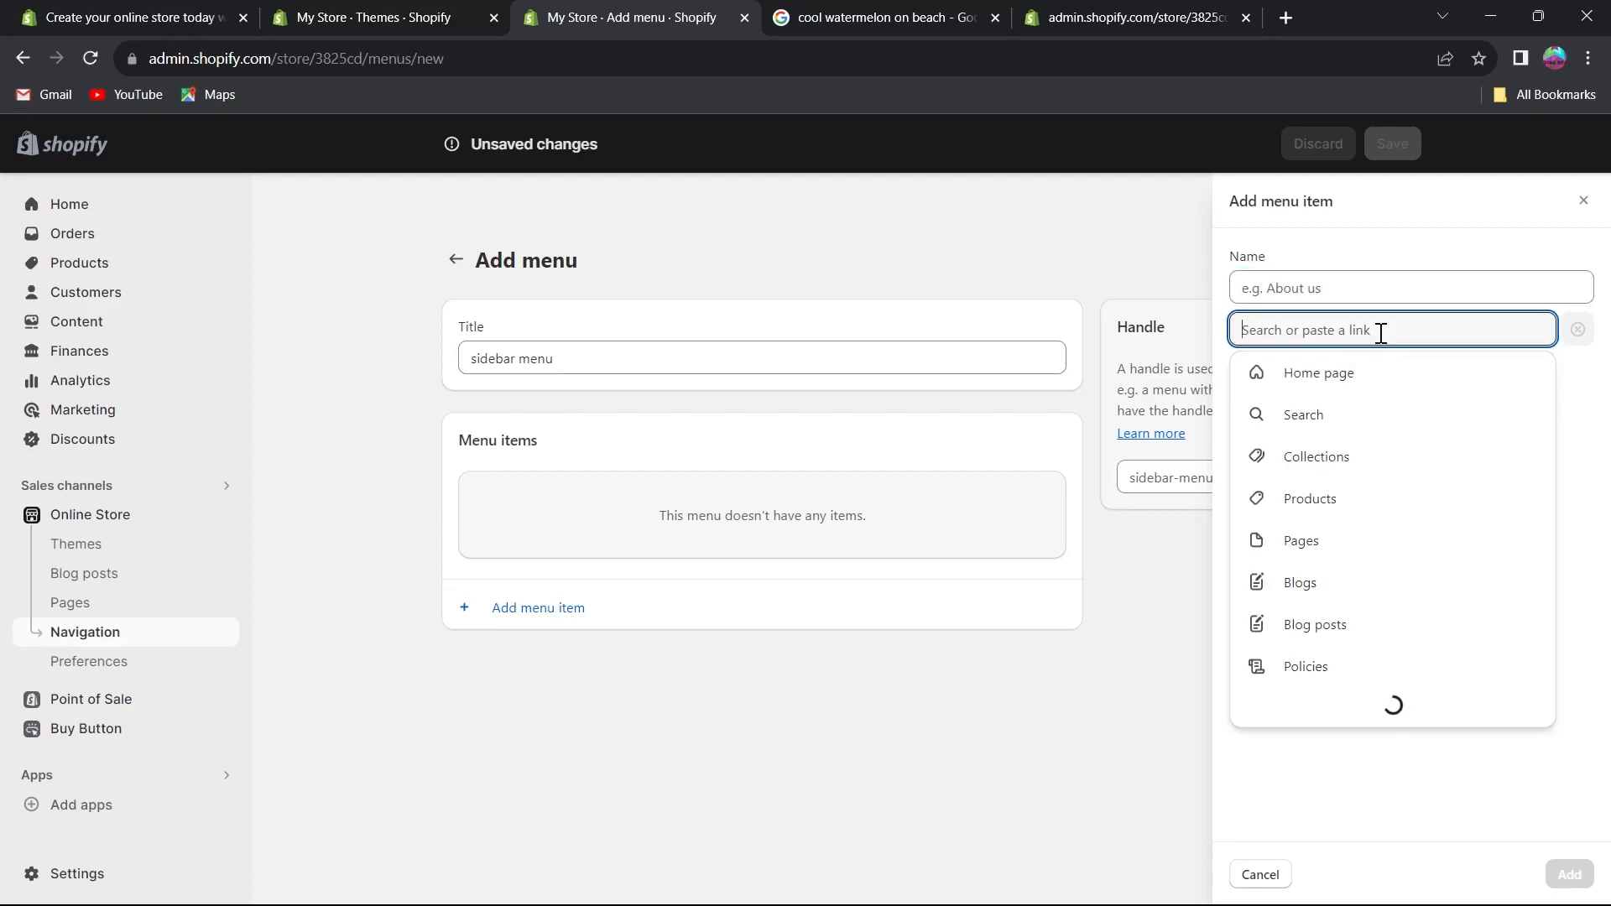
{"action": "left_click", "coordinate": [1299, 545]}
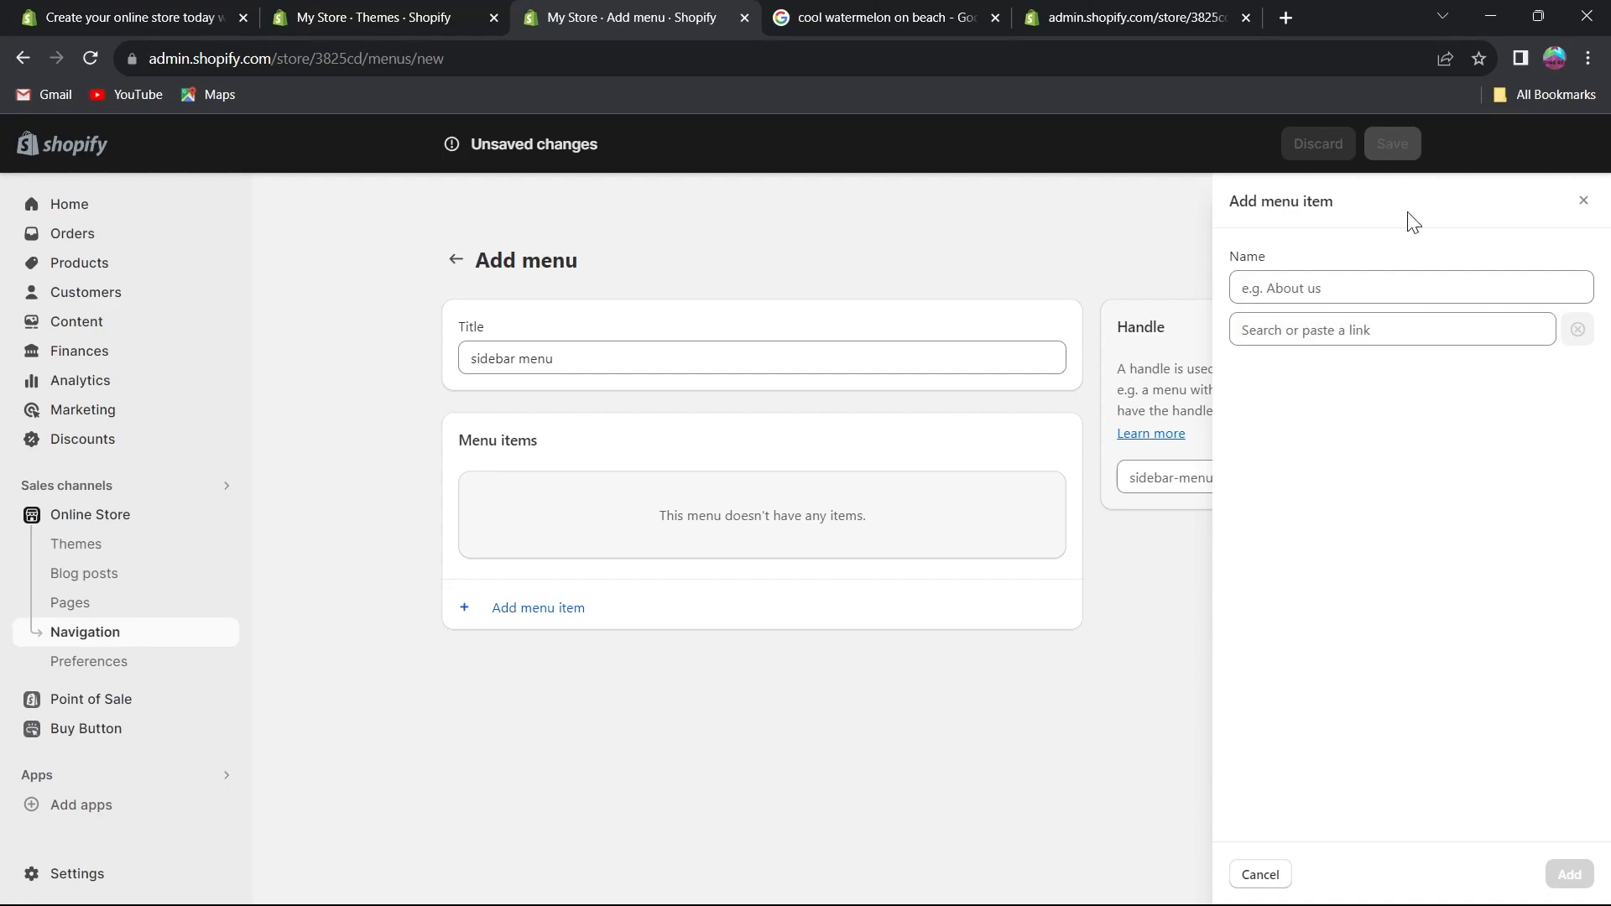
{"action": "left_click", "coordinate": [1325, 291]}
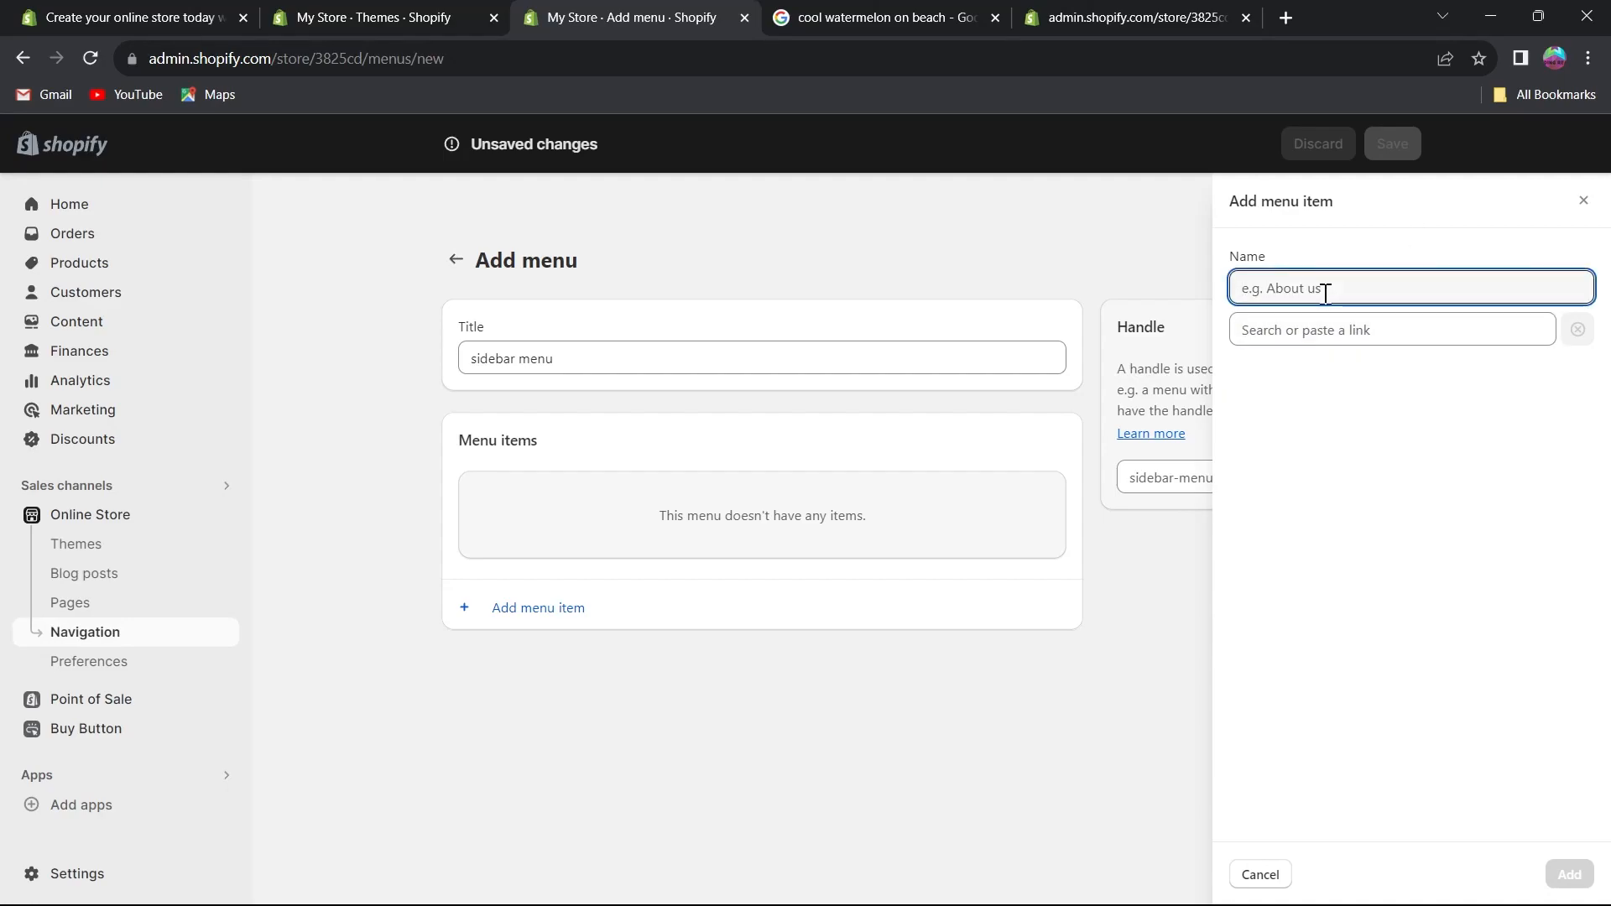
{"action": "type", "text": "watermelon"}
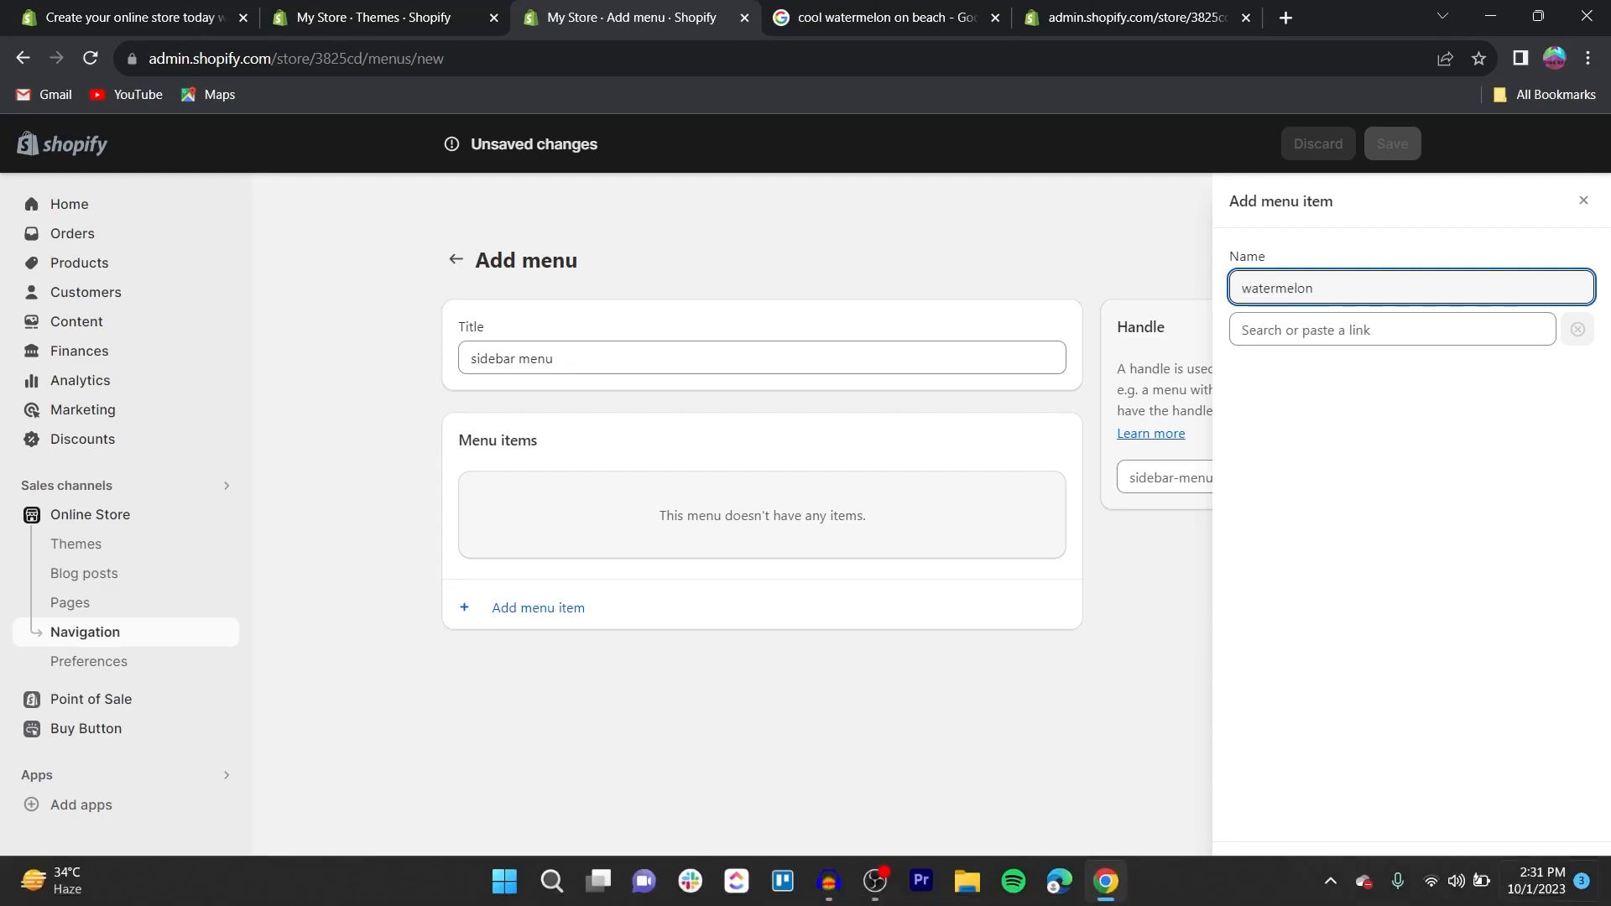
{"action": "left_click", "coordinate": [1384, 329]}
{"action": "left_click", "coordinate": [1296, 414]}
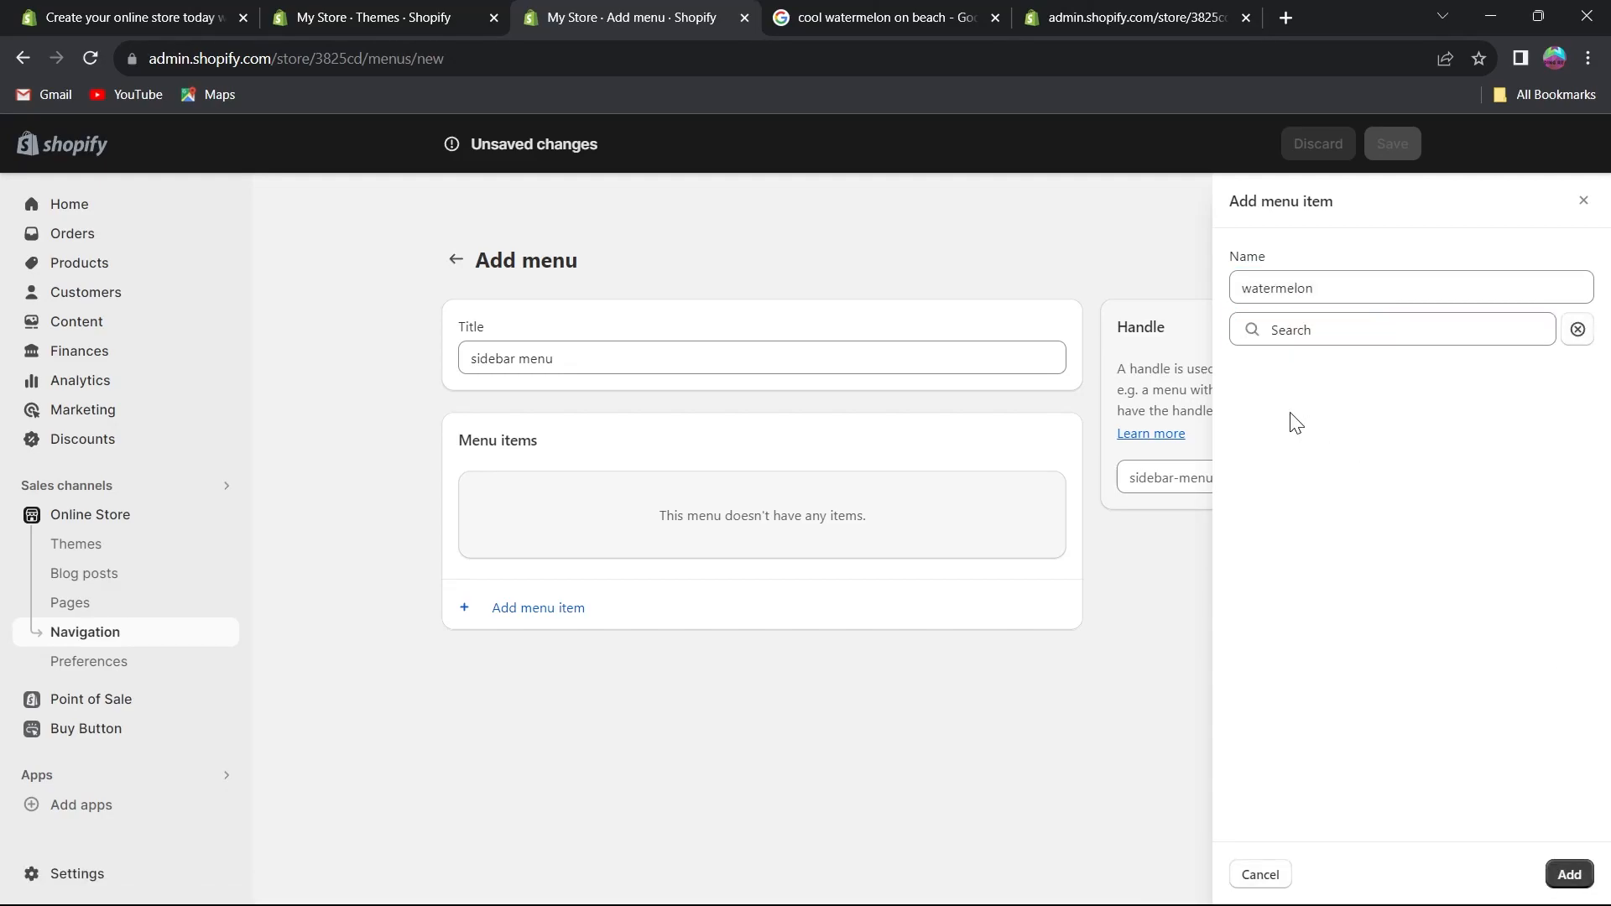
{"action": "key", "text": "Return"}
{"action": "left_click", "coordinate": [1395, 646]}
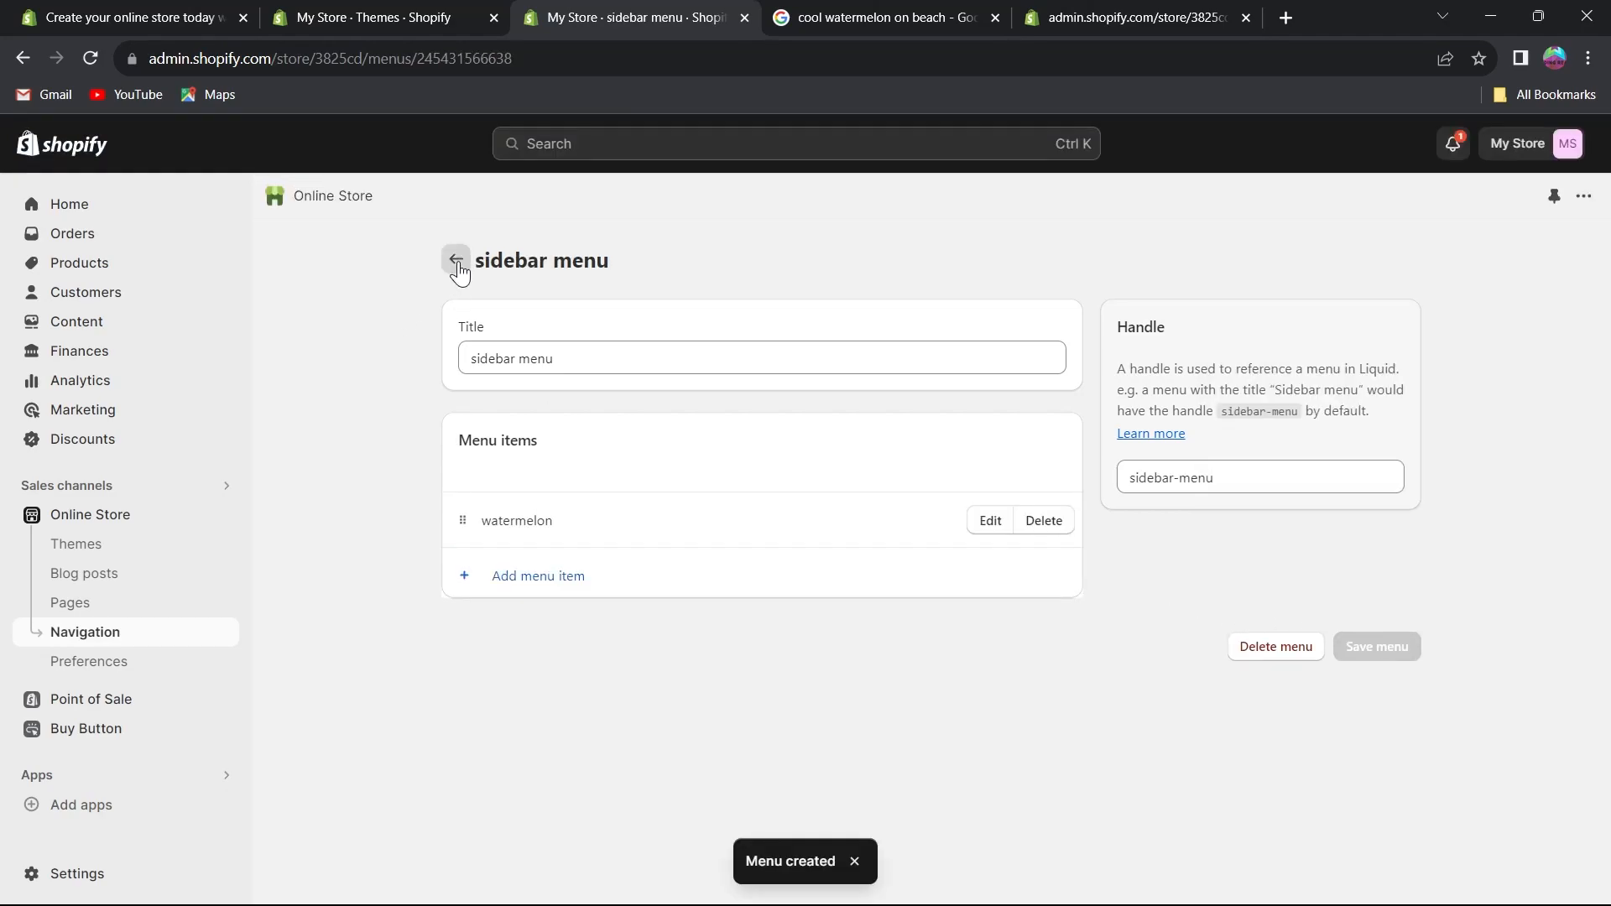
Review the Navigation menus list and the online store Preferences page, then return to Home.
{"action": "left_click", "coordinate": [457, 262]}
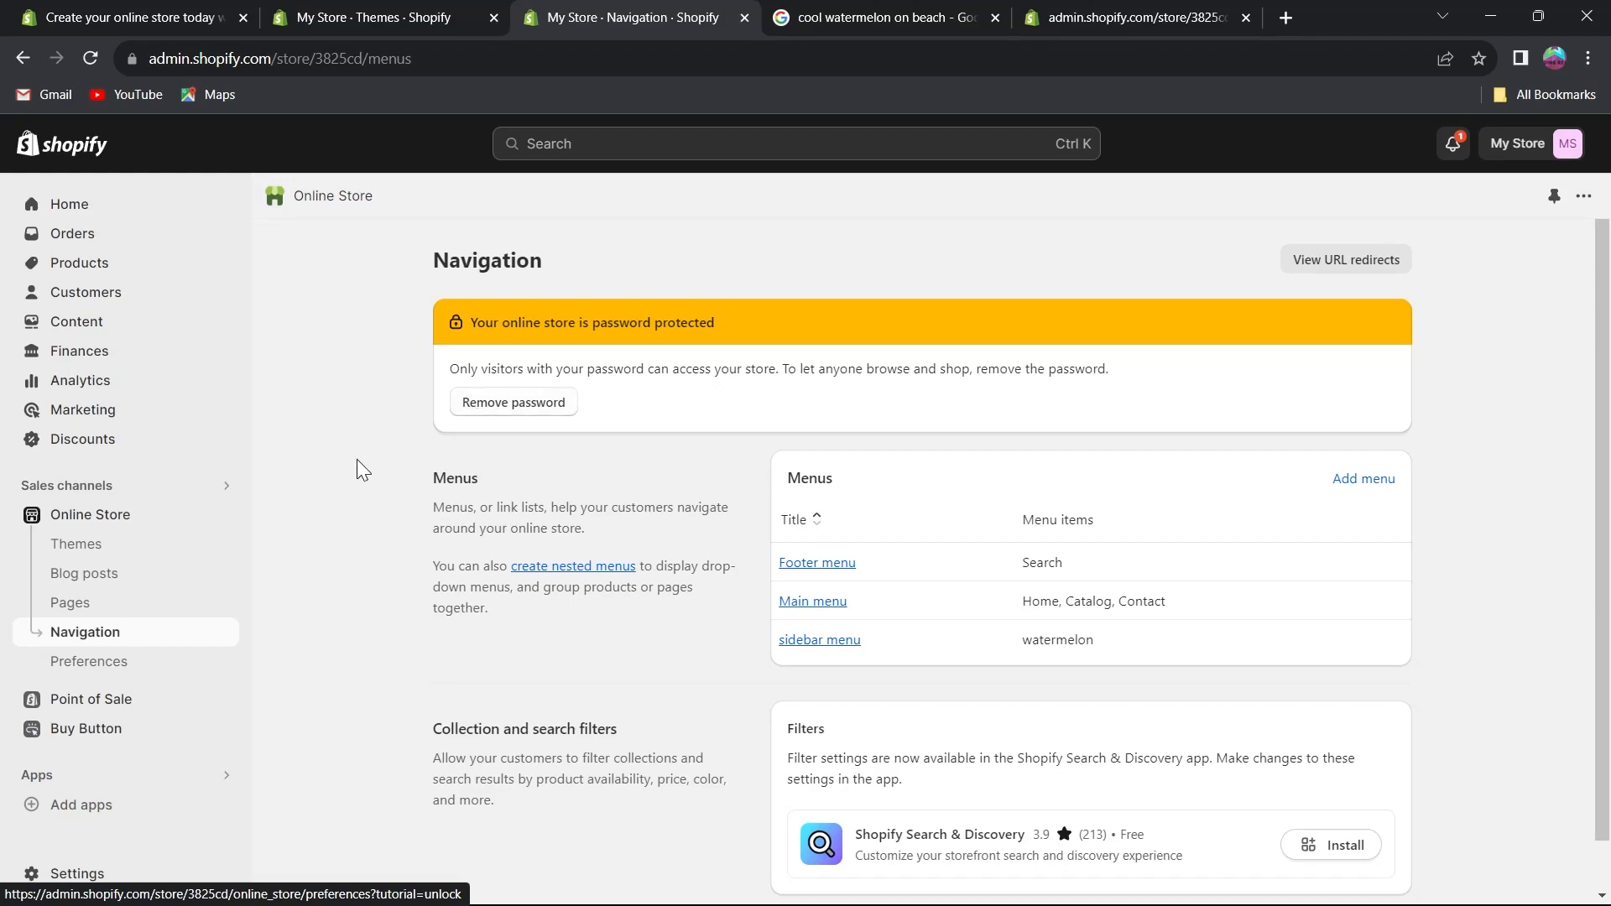
{"action": "scroll", "coordinate": [356, 459], "scroll_direction": "down", "scroll_amount": 1}
{"action": "left_click", "coordinate": [137, 662]}
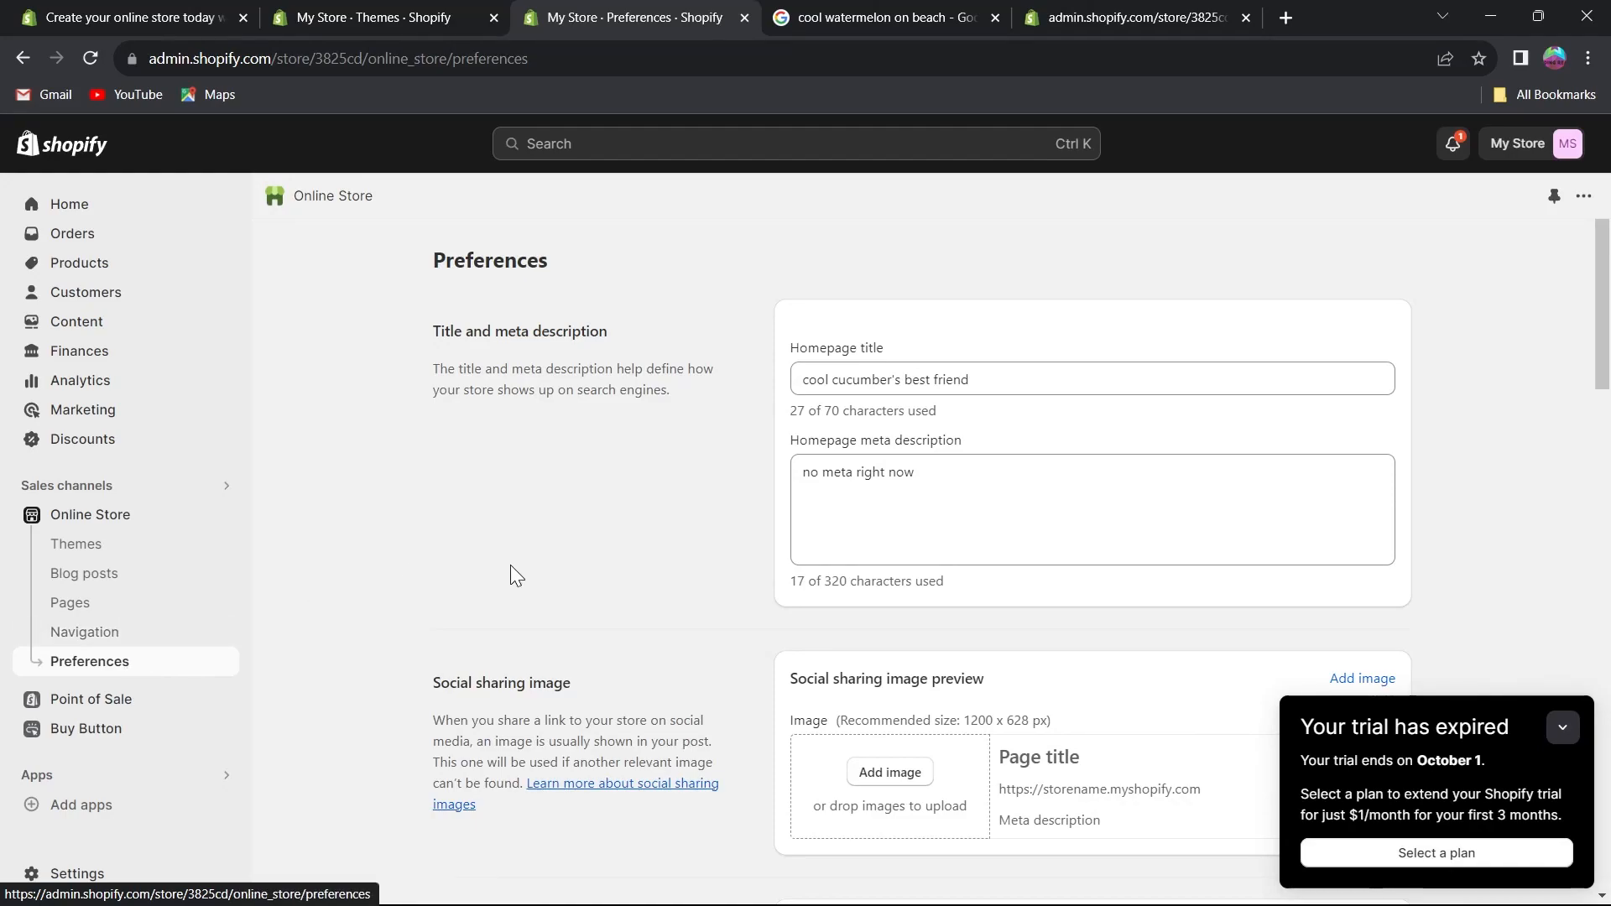
{"action": "scroll", "coordinate": [457, 537], "scroll_direction": "down", "scroll_amount": 3}
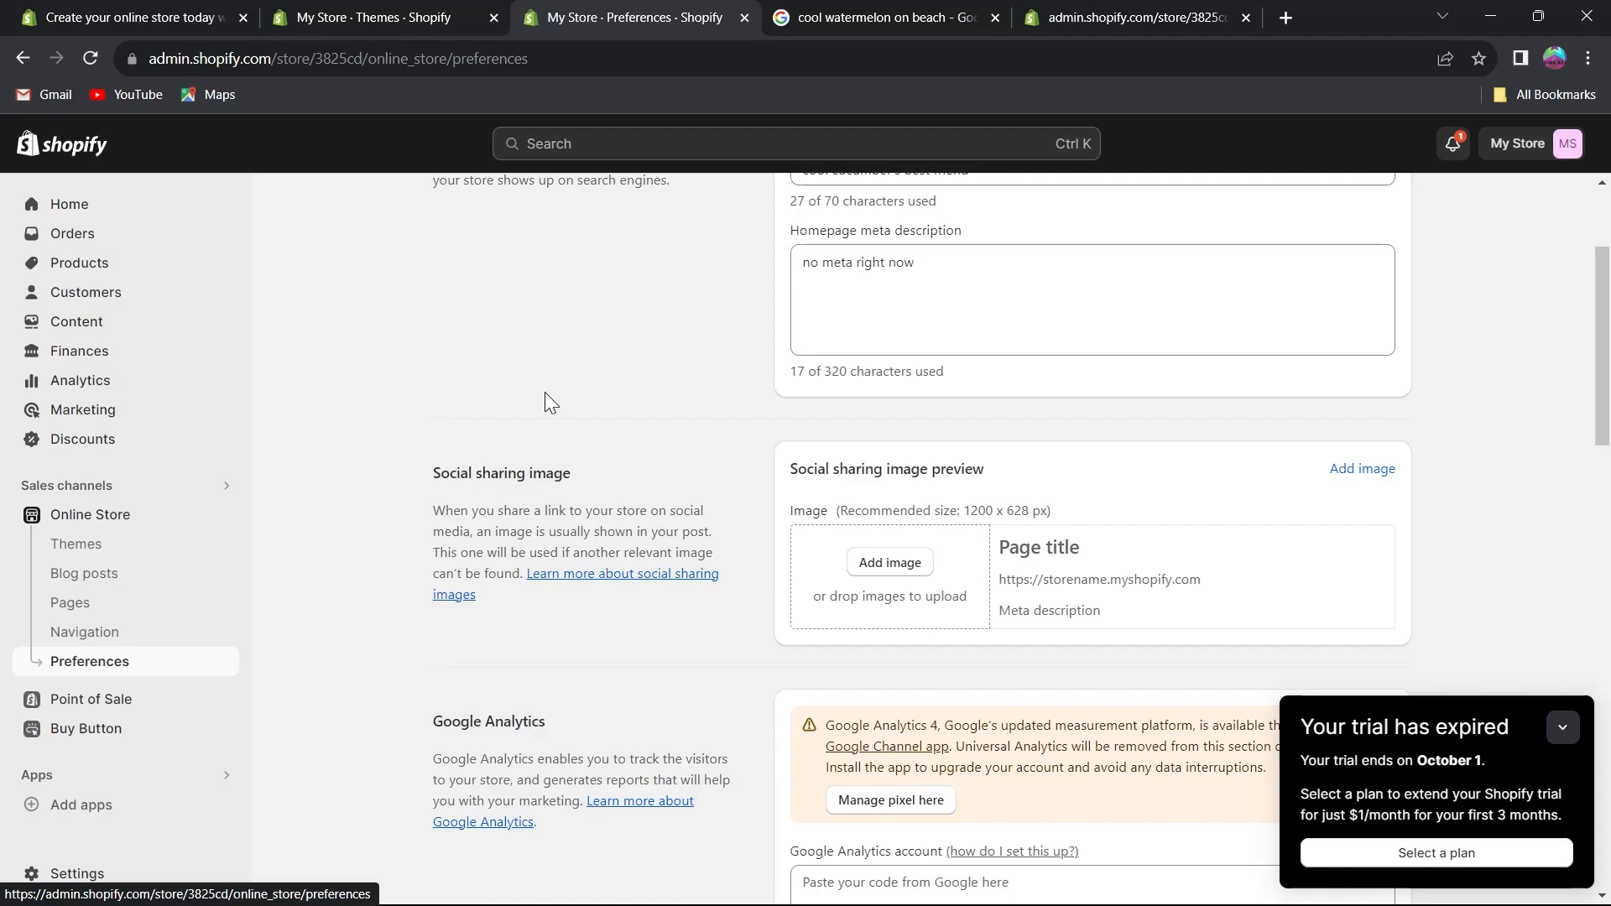
{"action": "scroll", "coordinate": [546, 393], "scroll_direction": "up", "scroll_amount": 3}
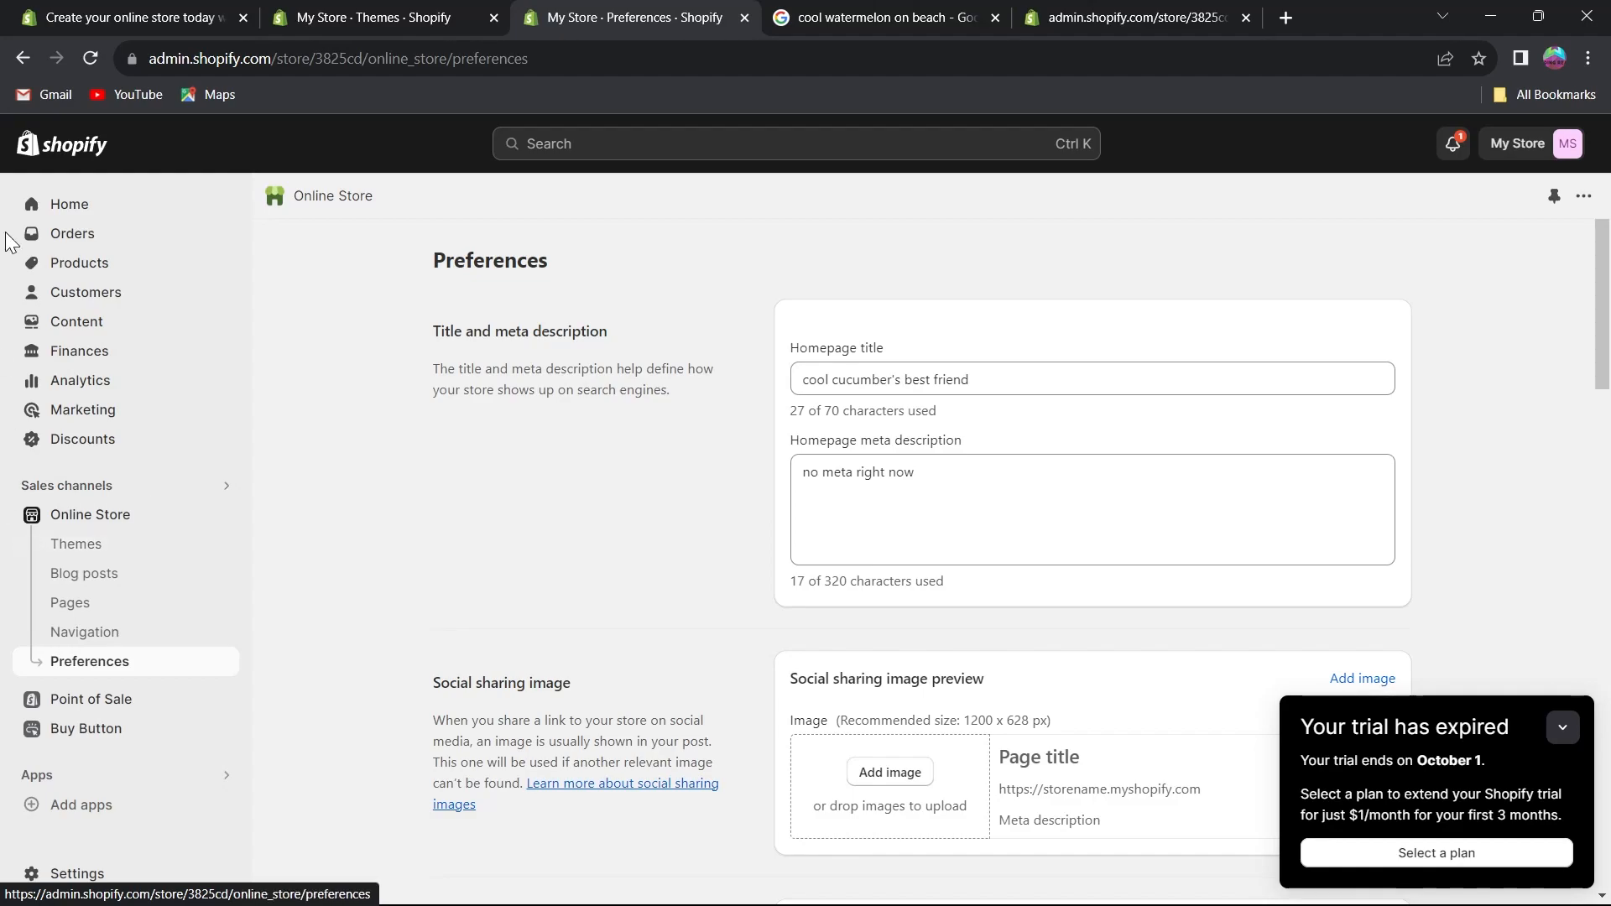
{"action": "left_click", "coordinate": [79, 206]}
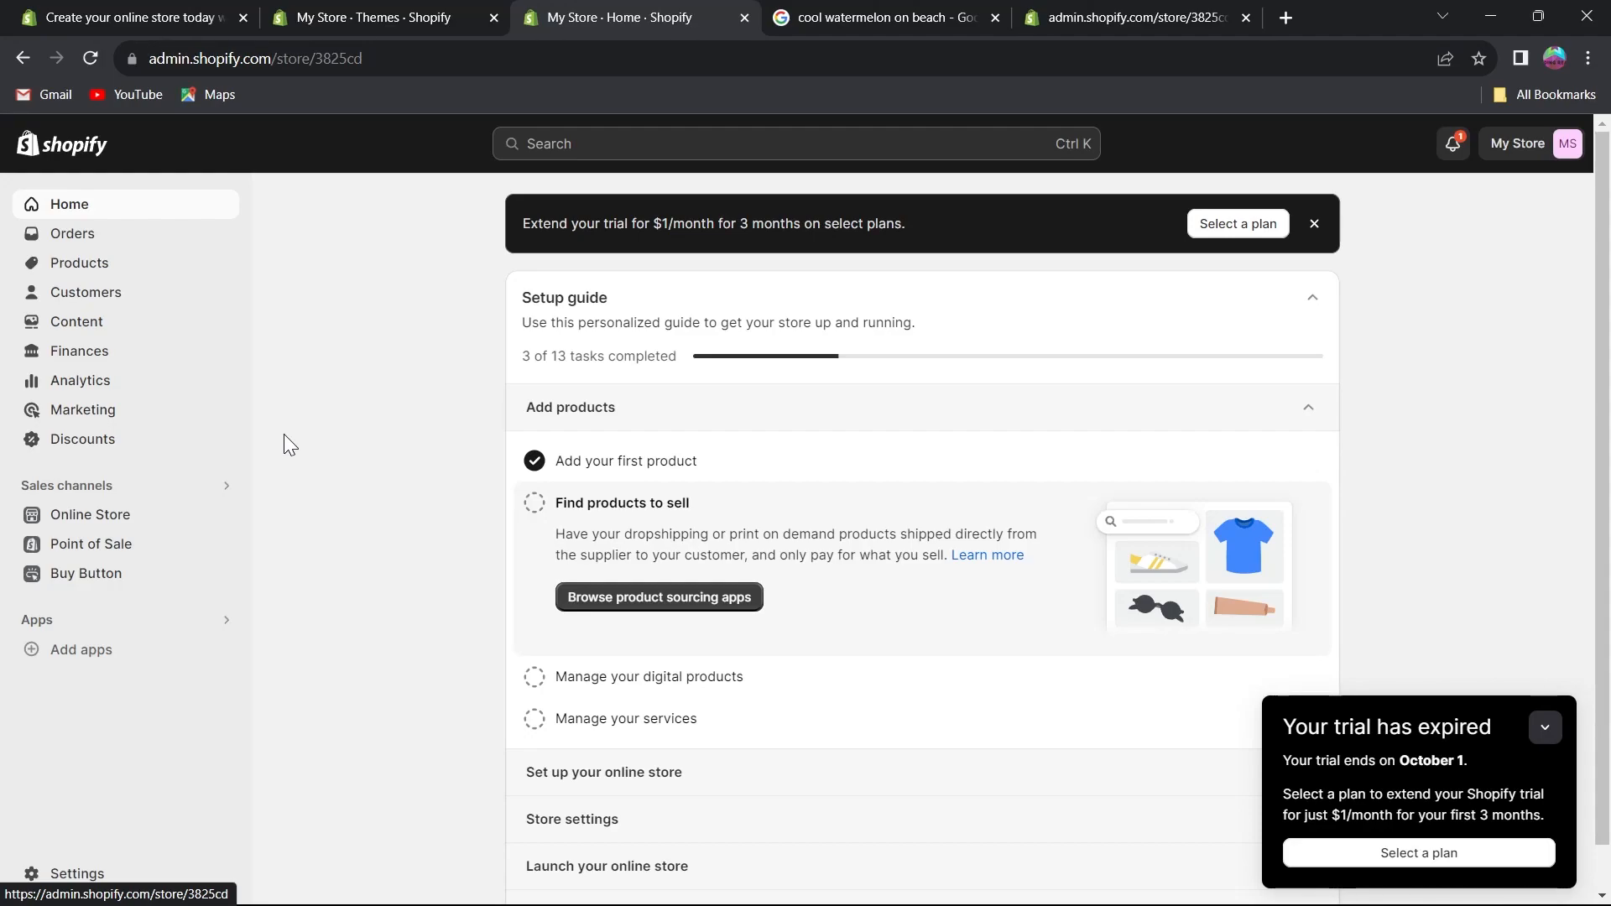
Close the watermelon image tab, search Google for canva in a new tab and open the Canva result.
{"action": "left_click", "coordinate": [995, 17]}
{"action": "left_click", "coordinate": [995, 17]}
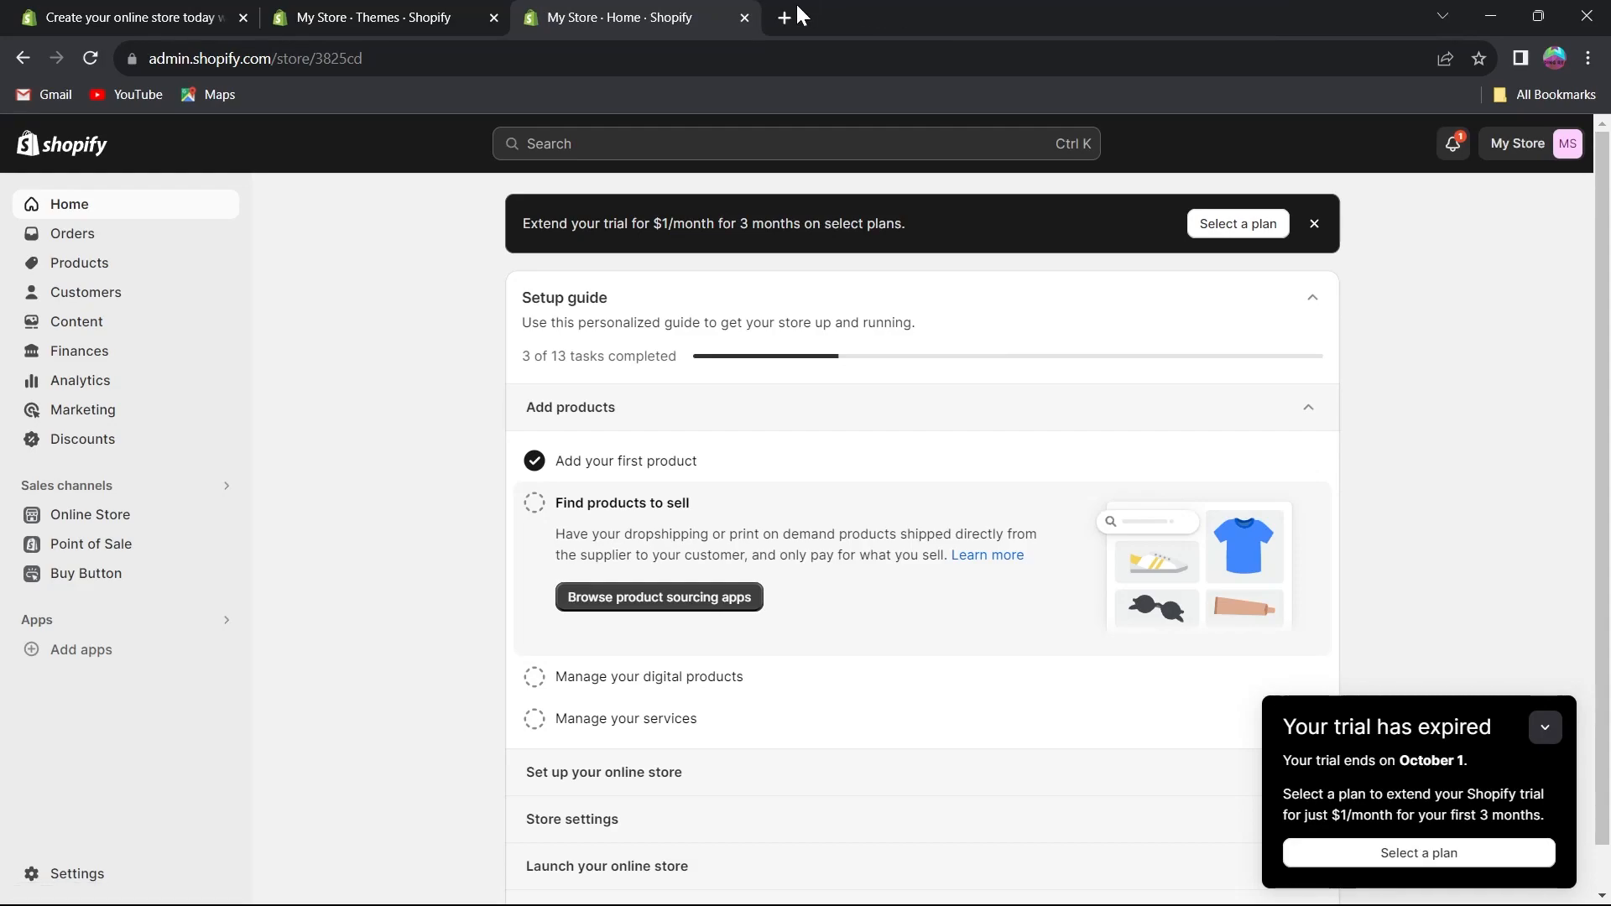
{"action": "left_click", "coordinate": [793, 17]}
{"action": "type", "text": "canva"}
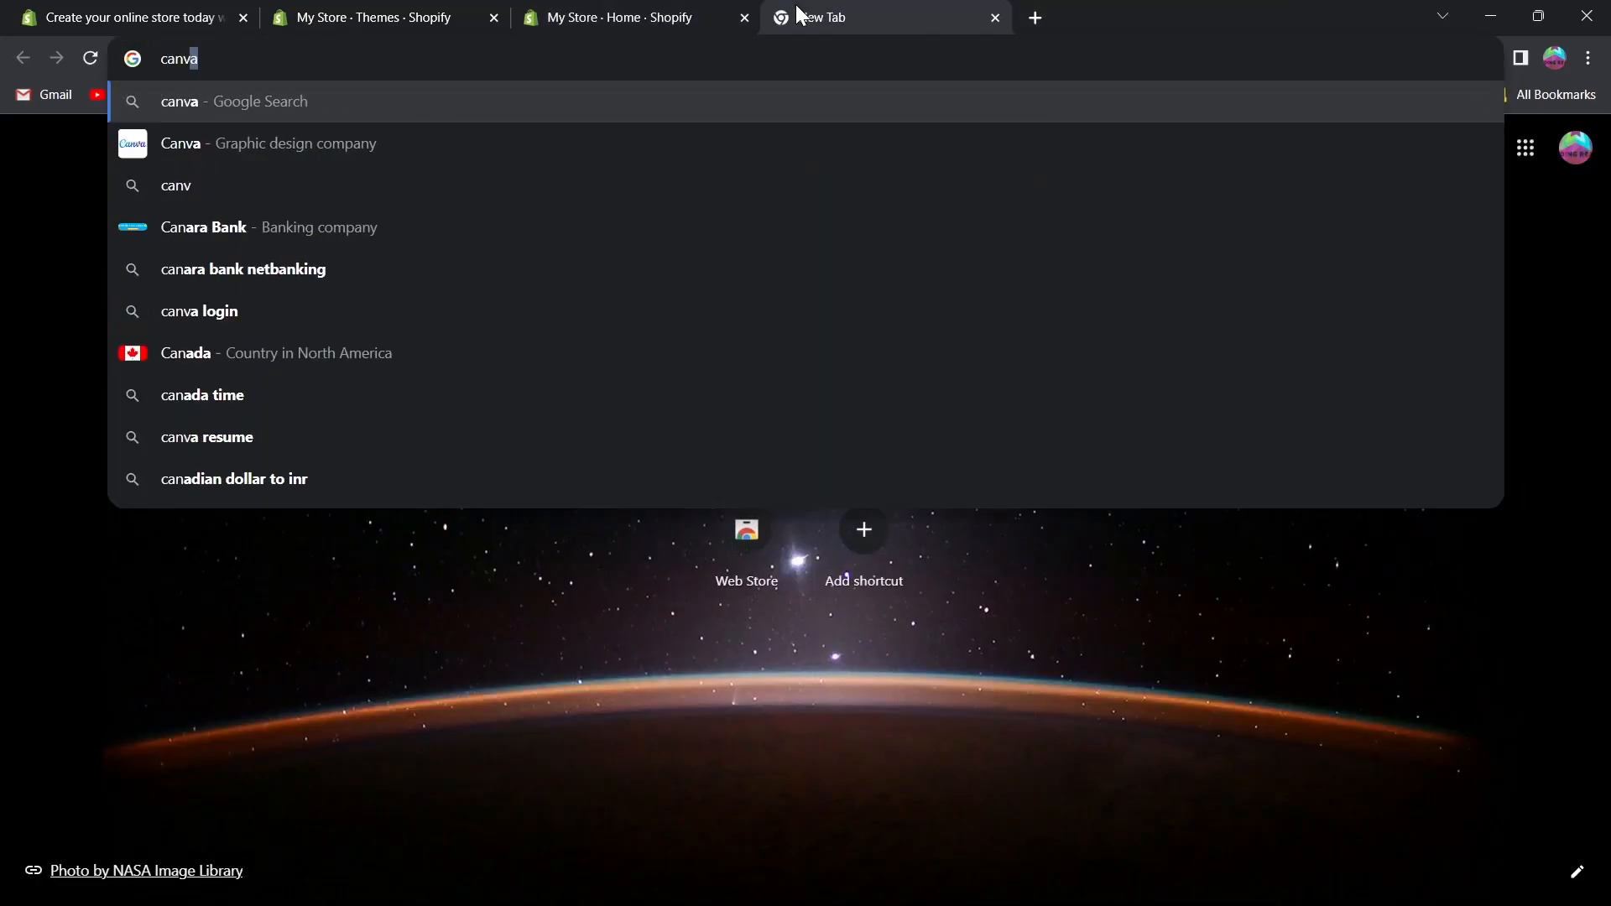
{"action": "key", "text": "Return"}
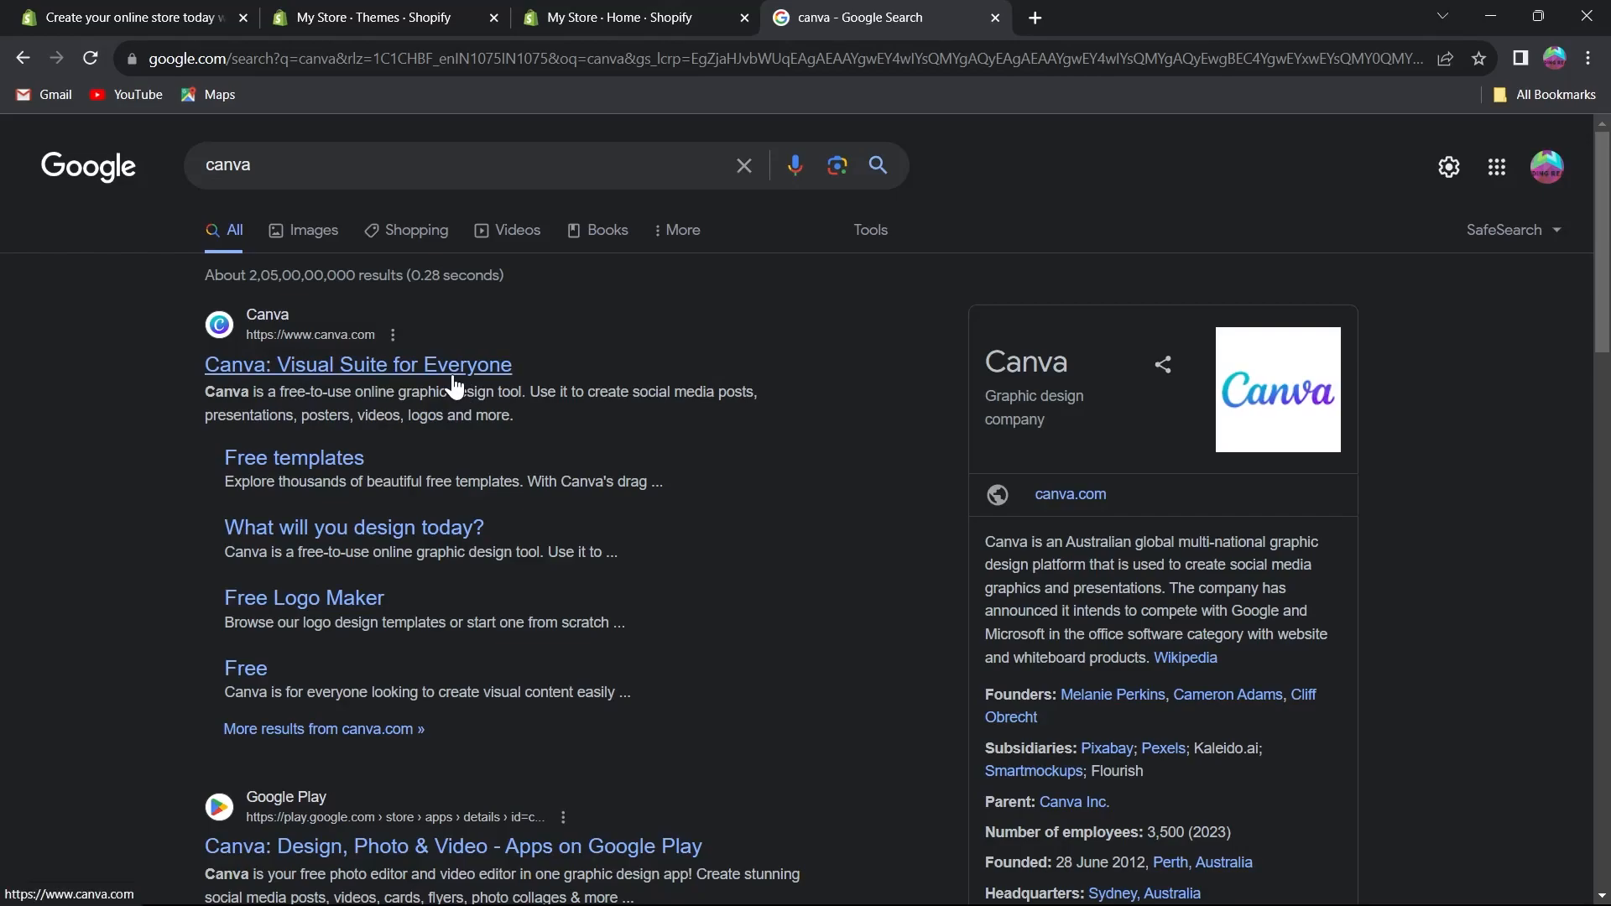
{"action": "left_click", "coordinate": [453, 379]}
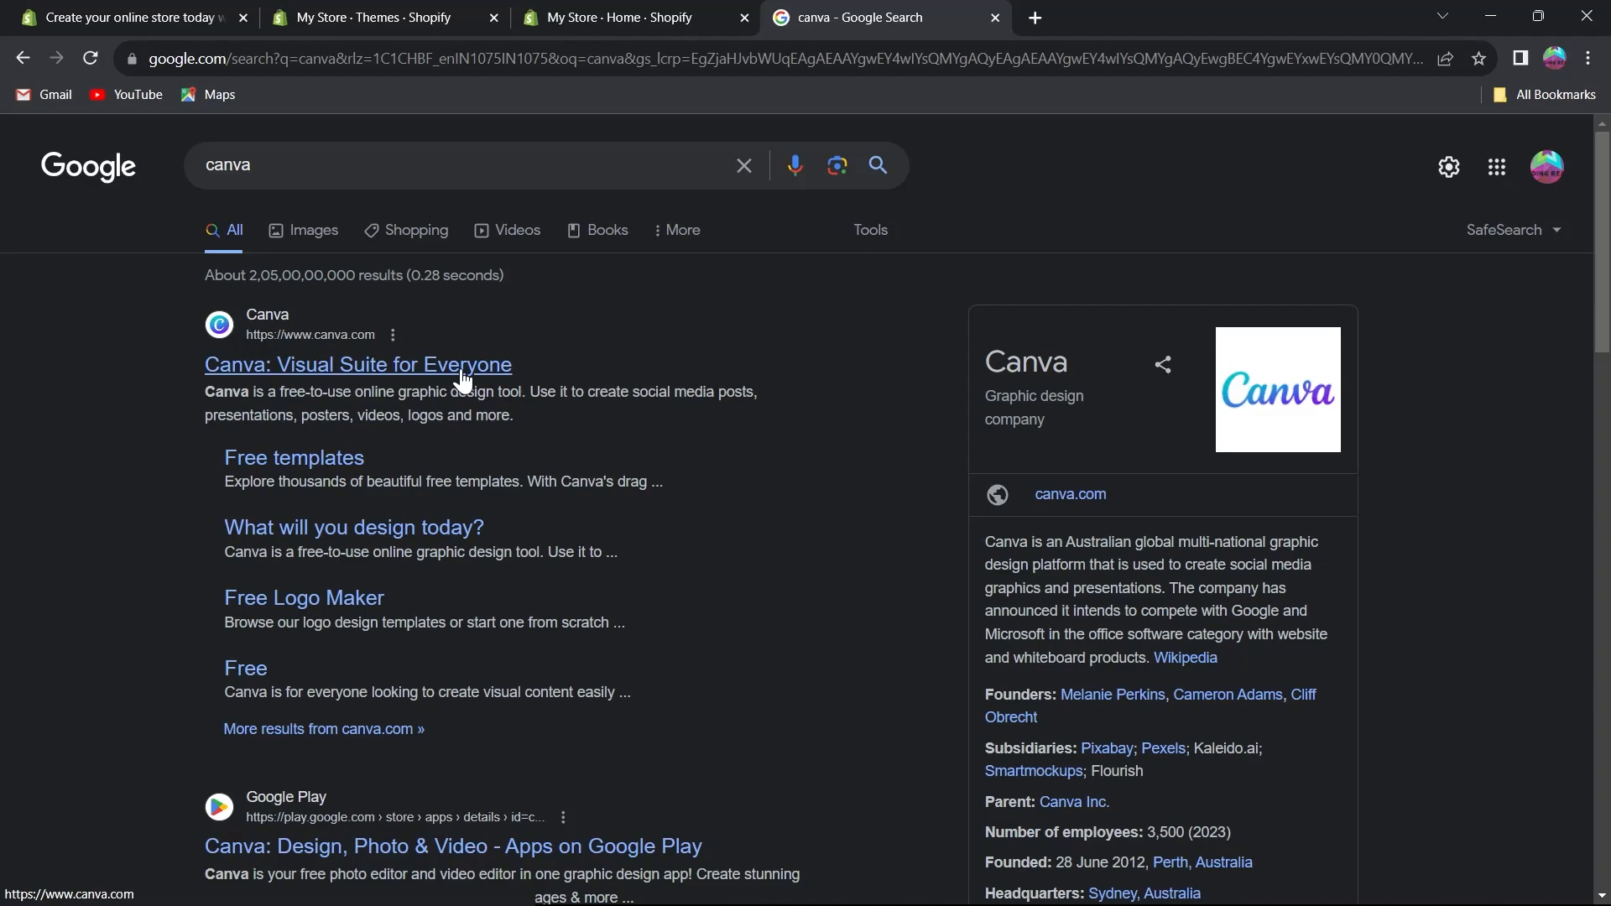
Search the Shopify admin for domain and open the Domains settings.
{"action": "left_click", "coordinate": [653, 15]}
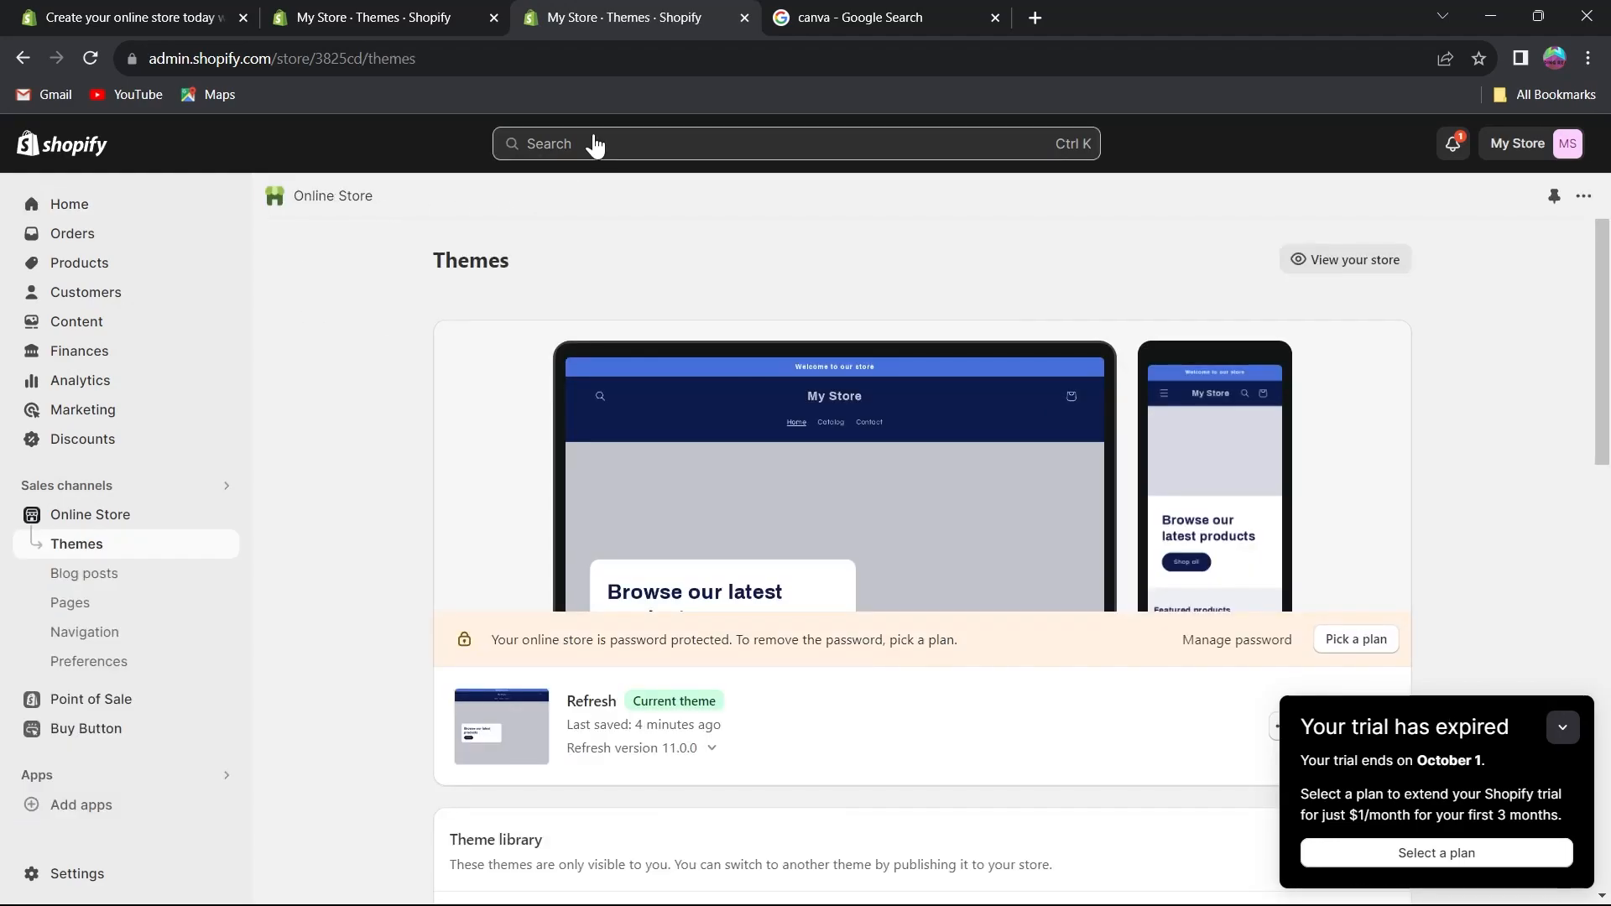
{"action": "left_click", "coordinate": [619, 147]}
{"action": "type", "text": "domain"}
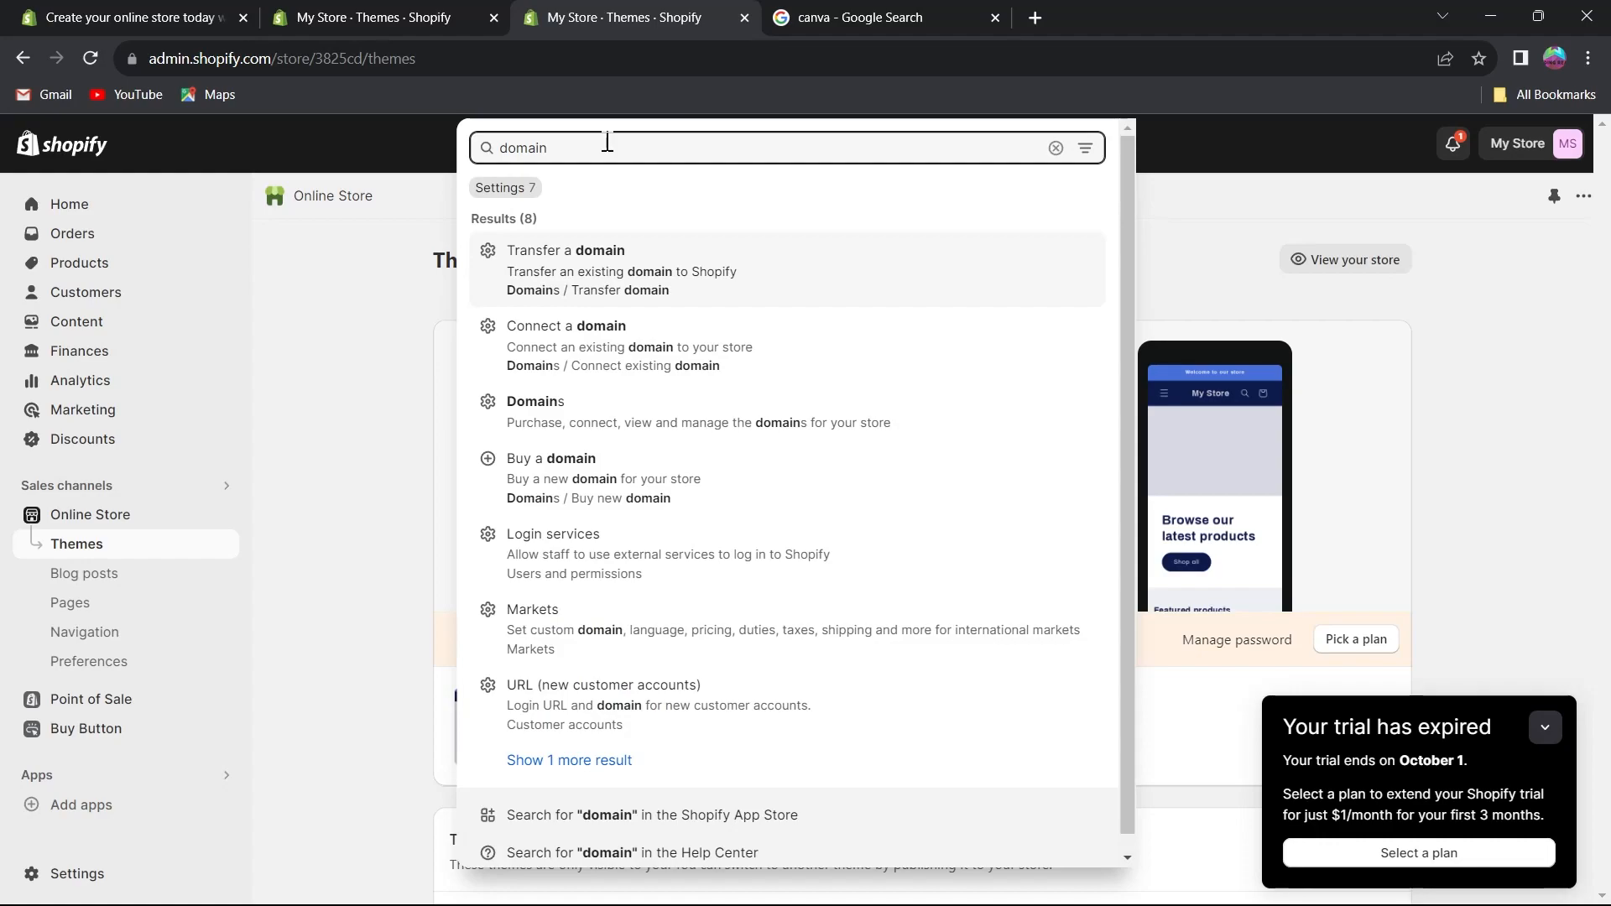
{"action": "left_click", "coordinate": [582, 423]}
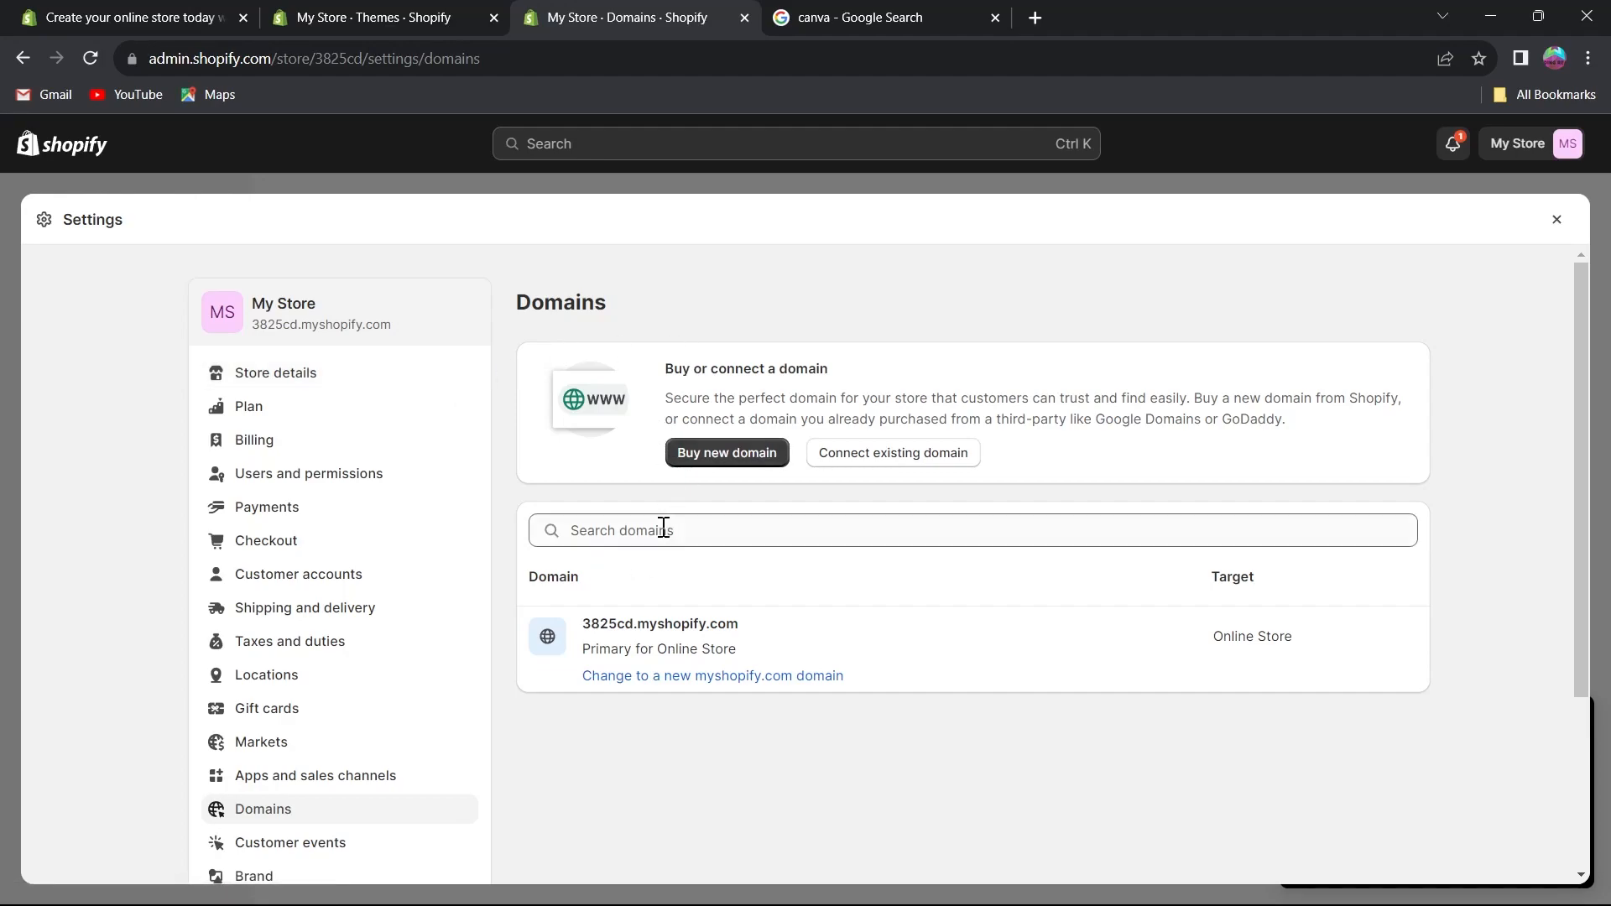
Open Buy new domain and search for the domain watermelonboii.
{"action": "left_click_drag", "start_coordinate": [673, 369], "coordinate": [849, 373]}
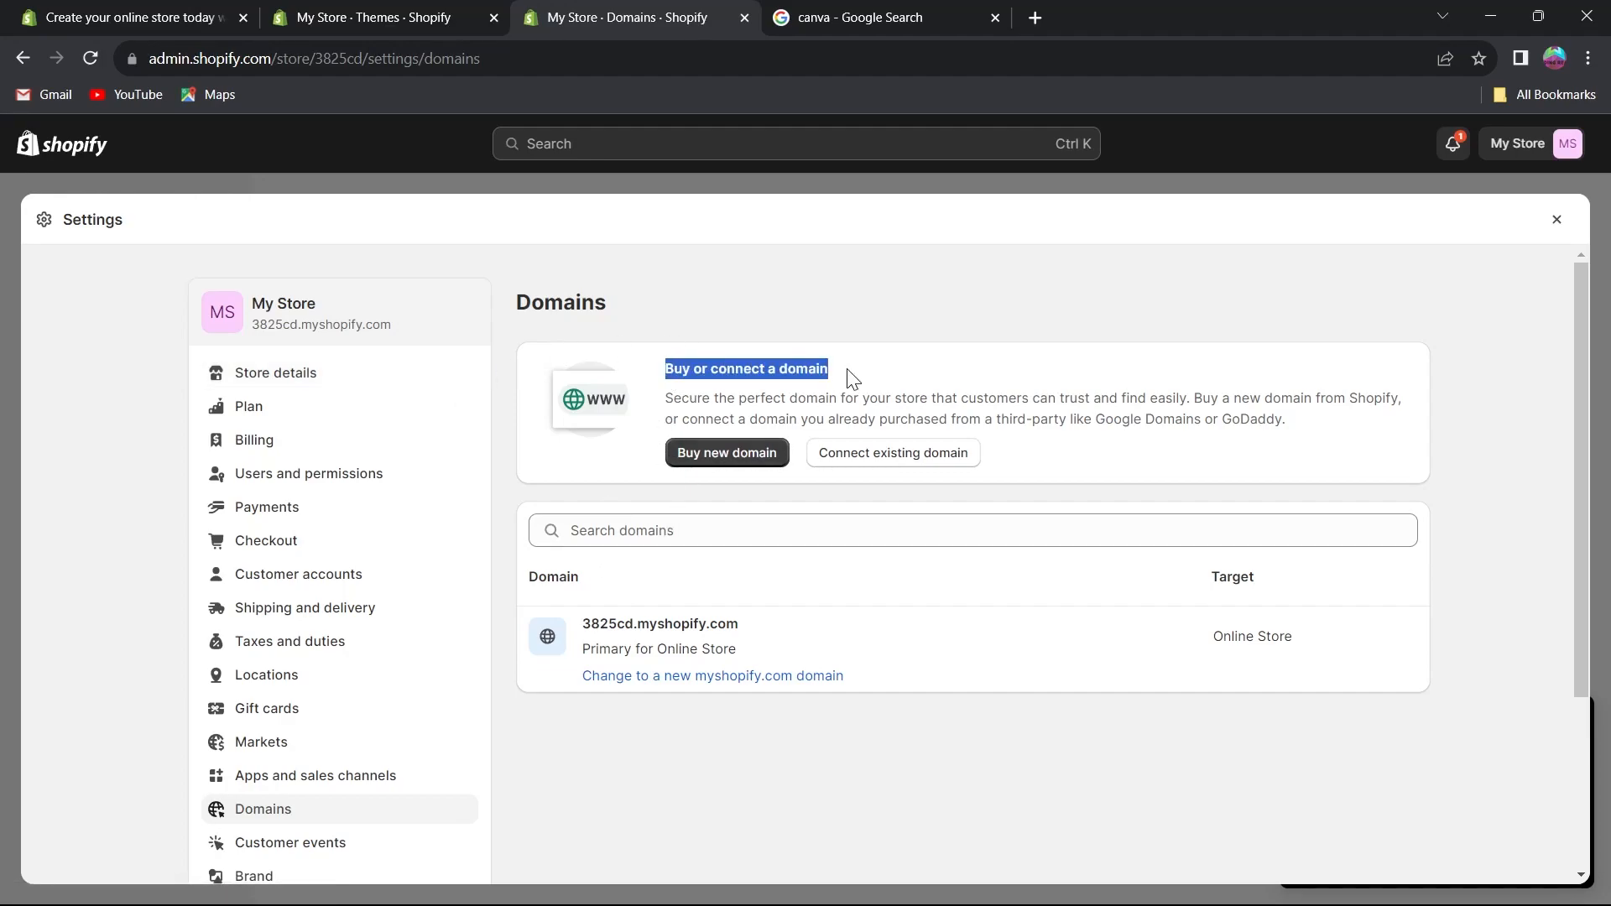
{"action": "left_click", "coordinate": [727, 458]}
{"action": "left_click", "coordinate": [608, 424]}
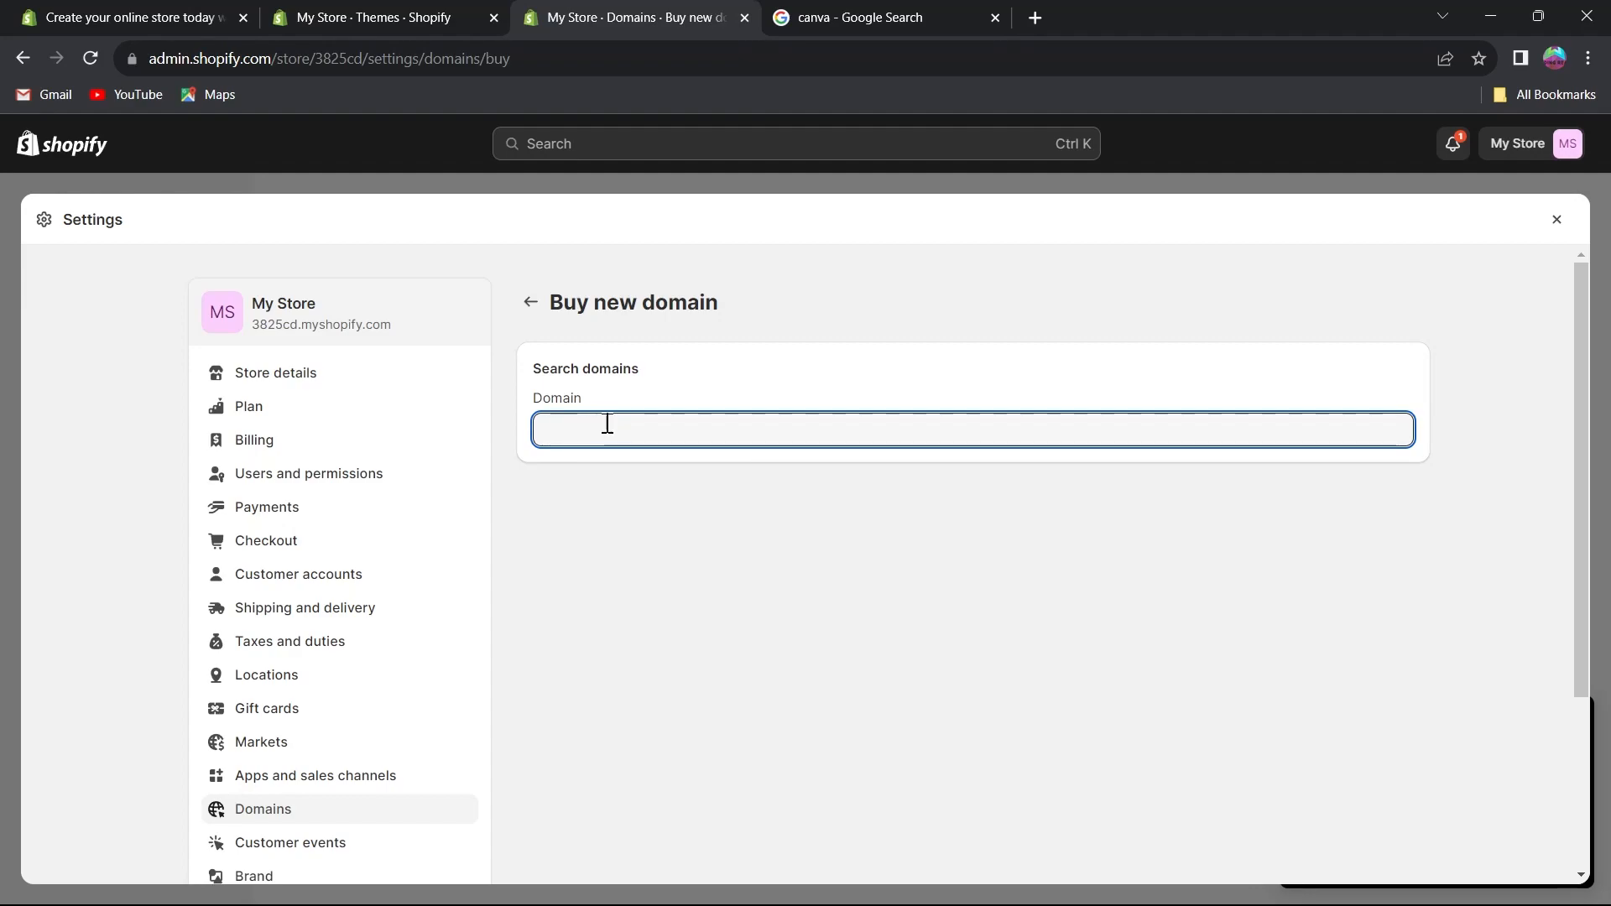
{"action": "type", "text": "watermon"}
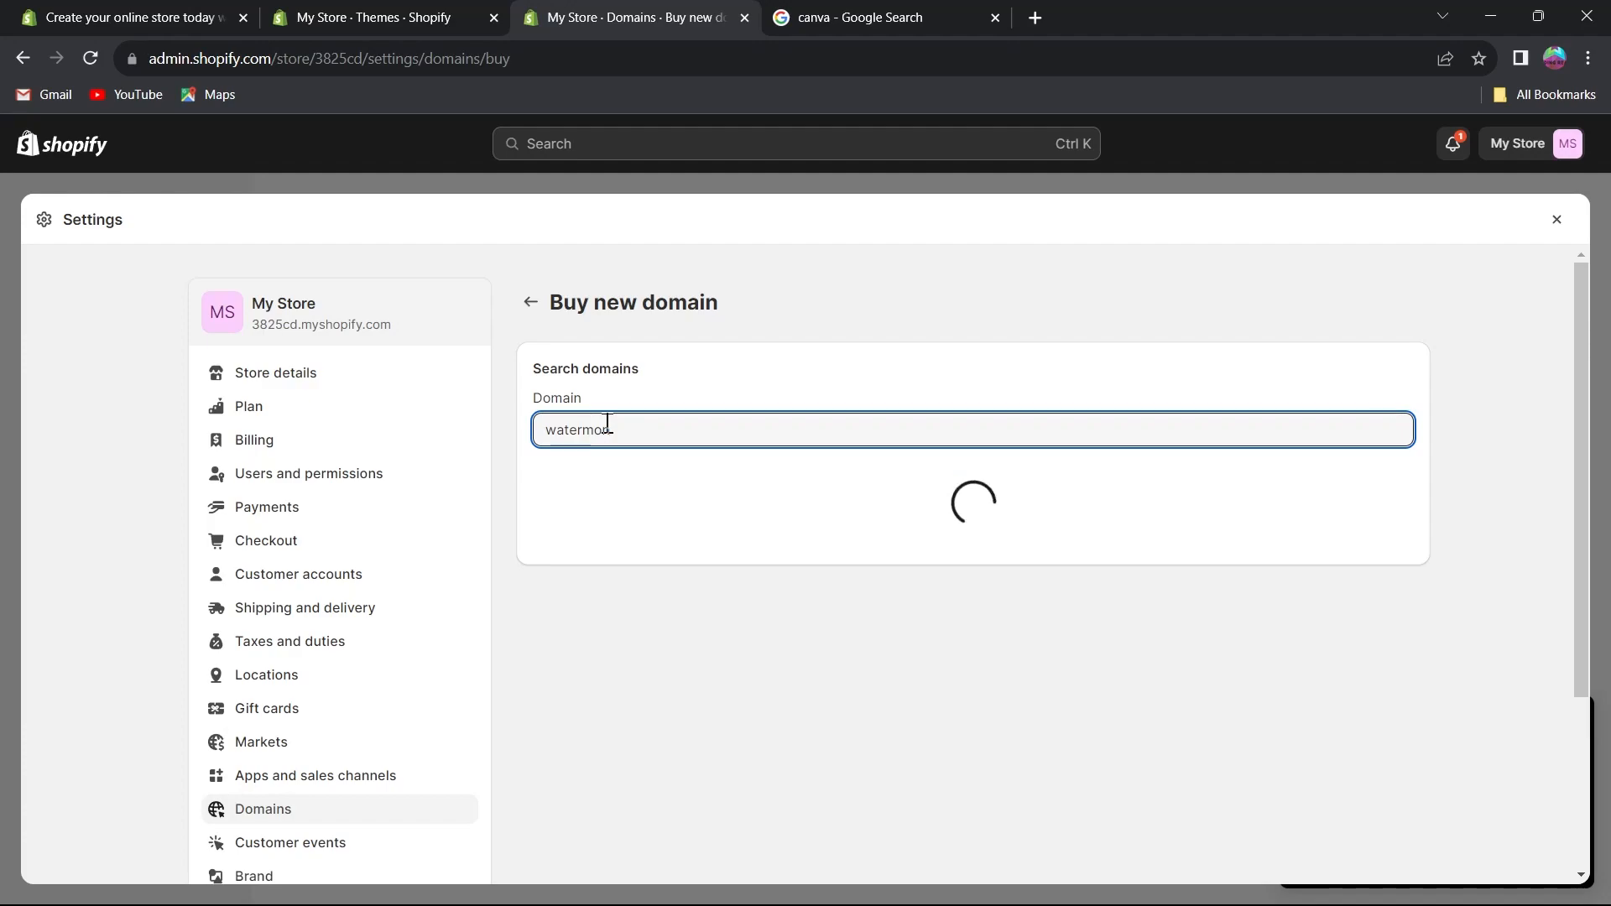
{"action": "key", "text": "BackSpace"}
{"action": "key", "text": "BackSpace"}
{"action": "type", "text": "elonboii"}
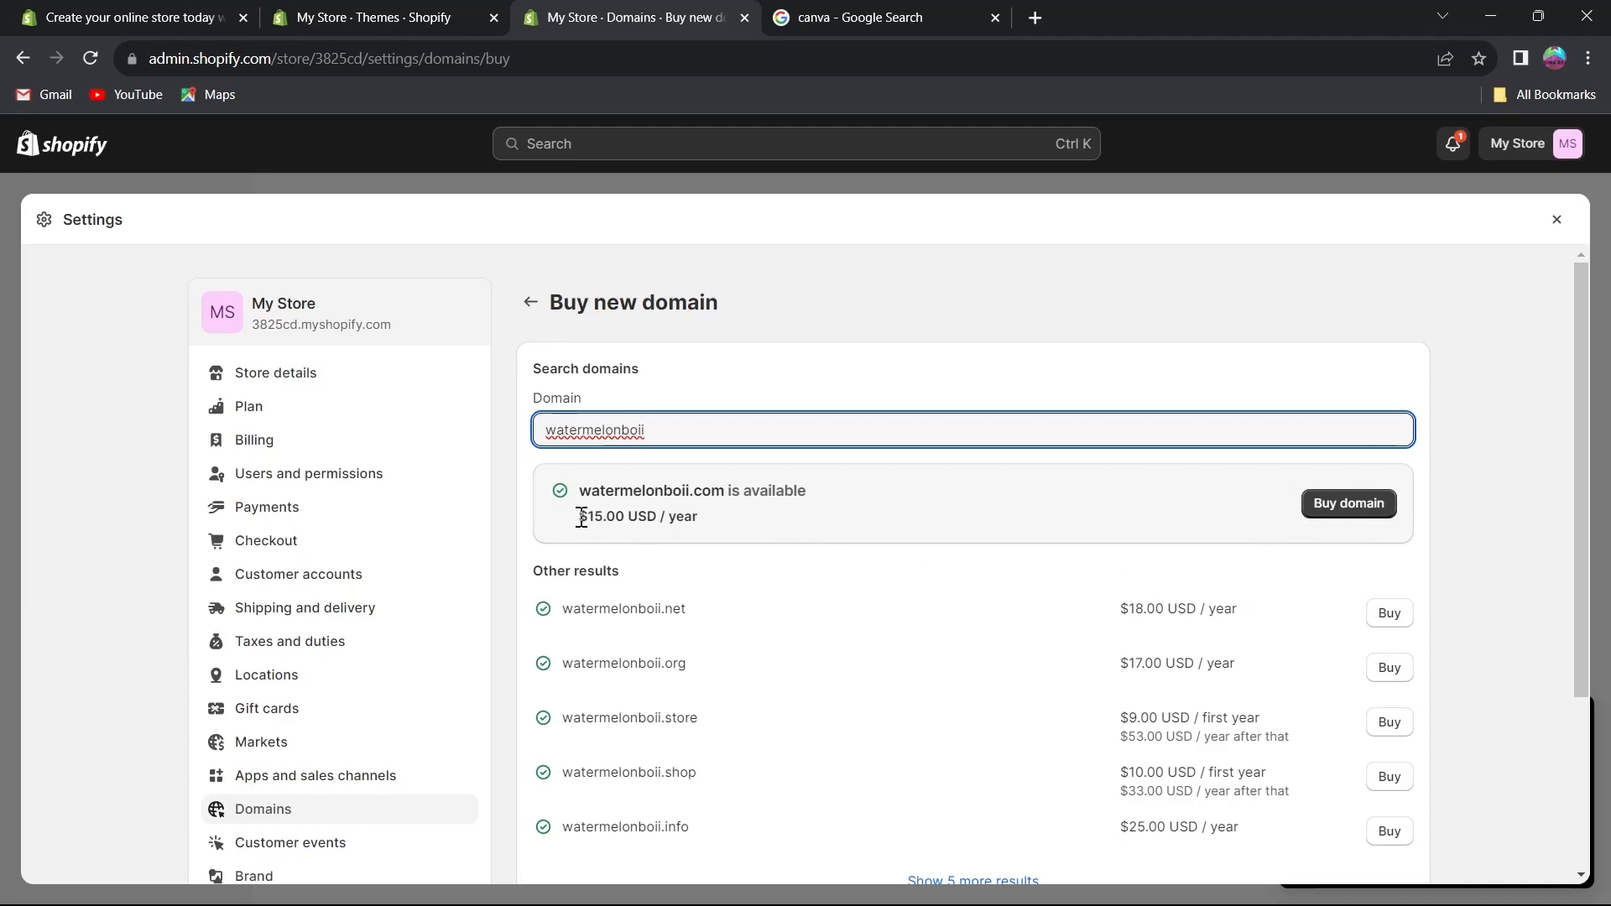
{"action": "left_click_drag", "start_coordinate": [582, 516], "coordinate": [682, 511]}
{"action": "left_click", "coordinate": [896, 499]}
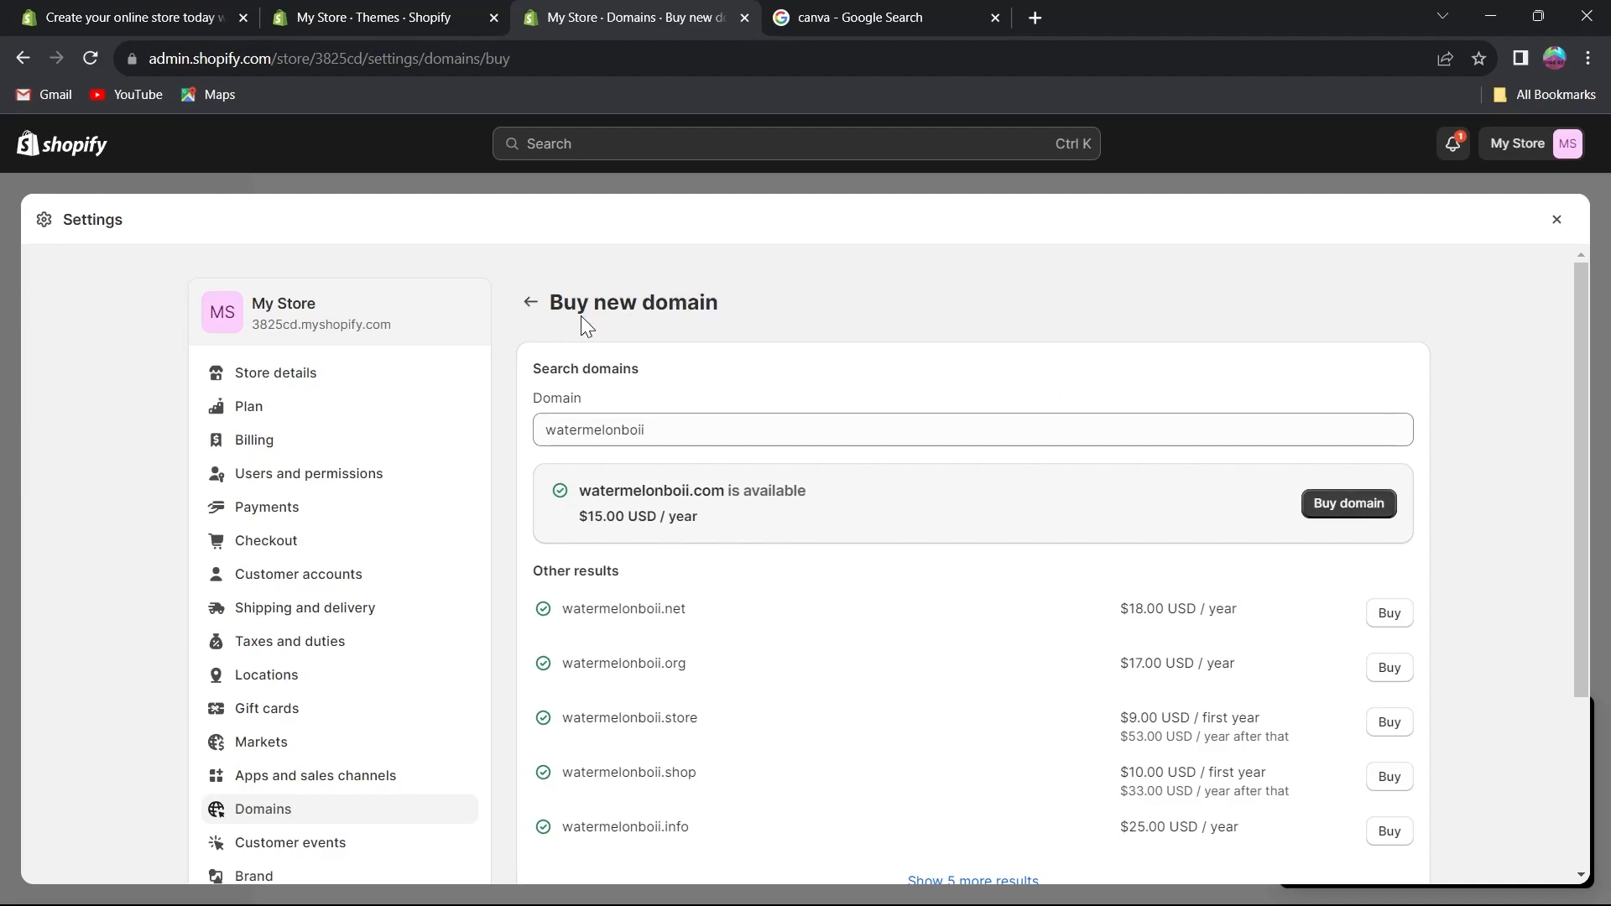
{"action": "left_click", "coordinate": [530, 303]}
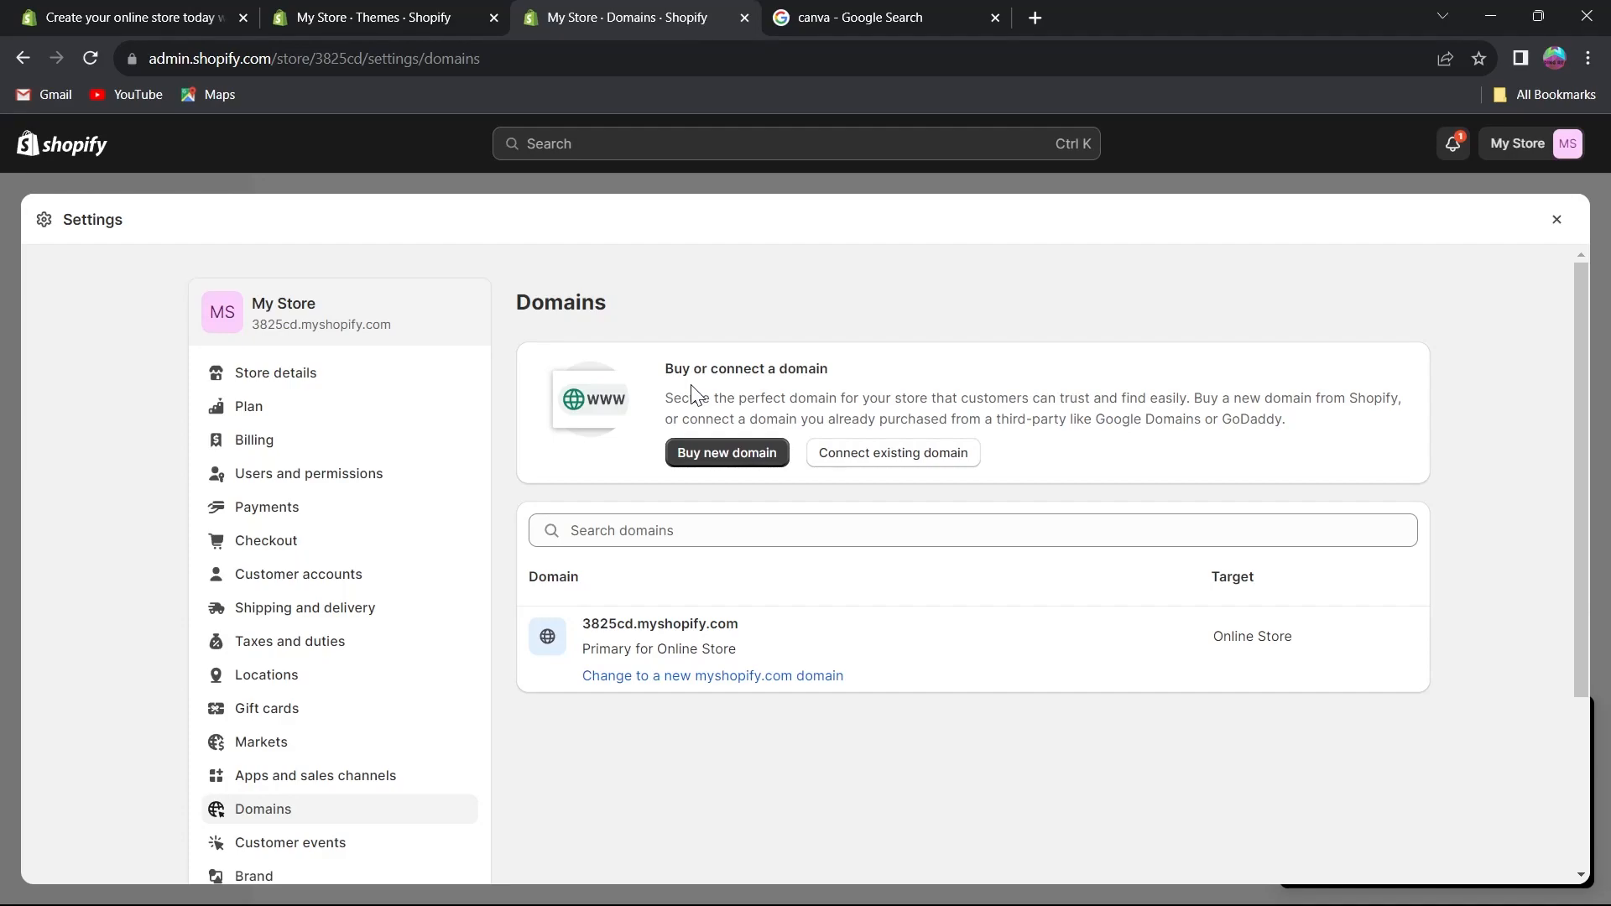
{"action": "left_click", "coordinate": [872, 463]}
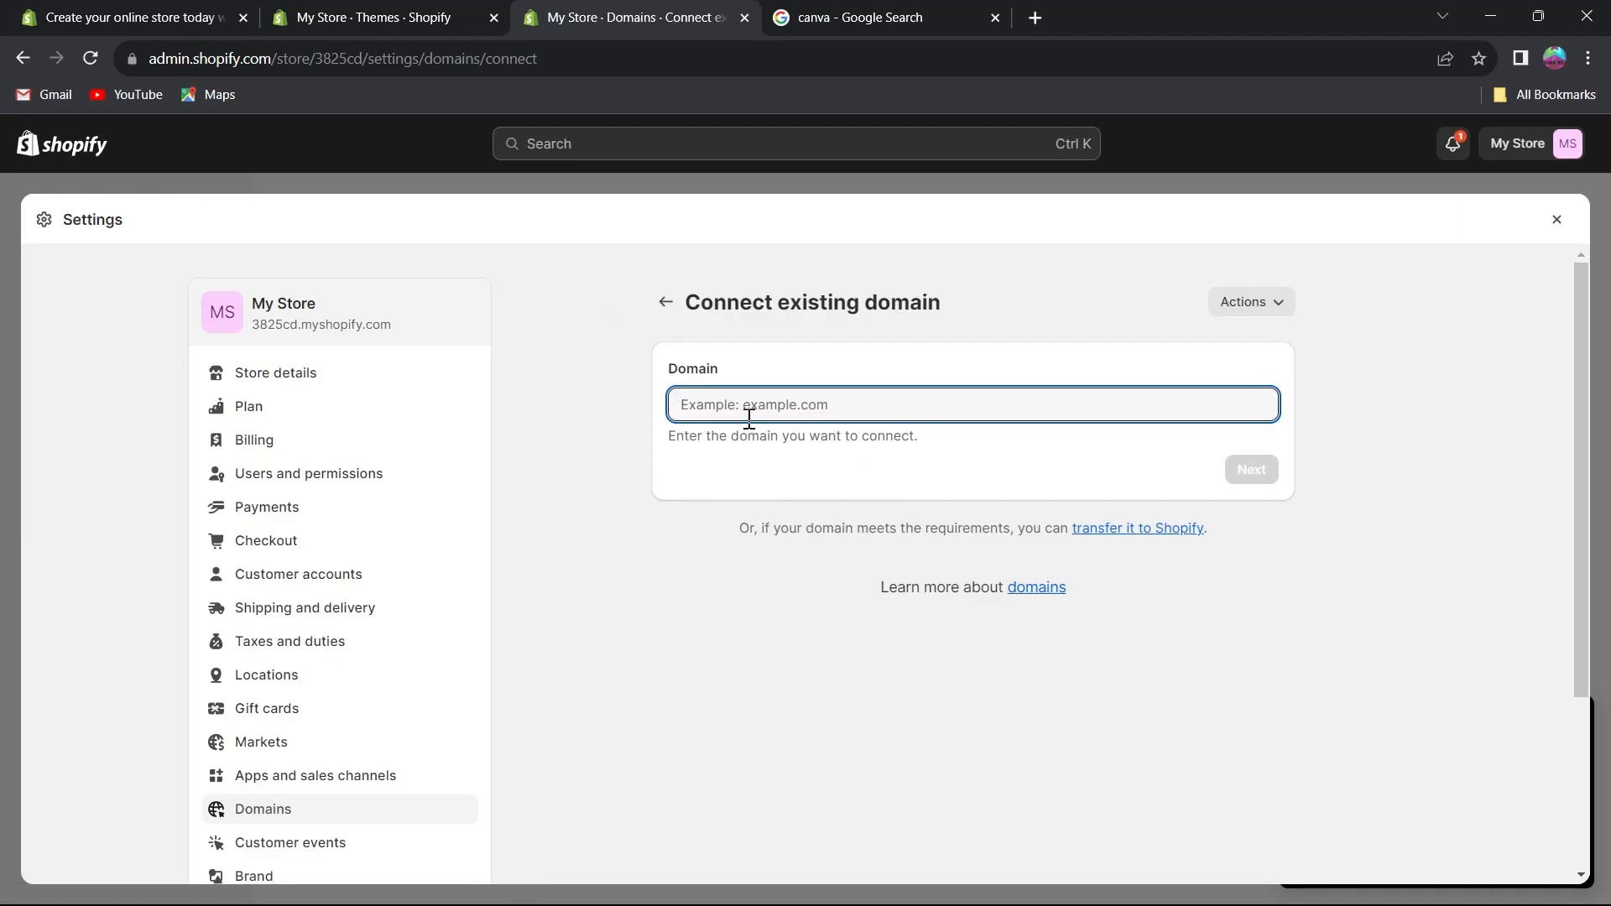
{"action": "type", "text": "ww"}
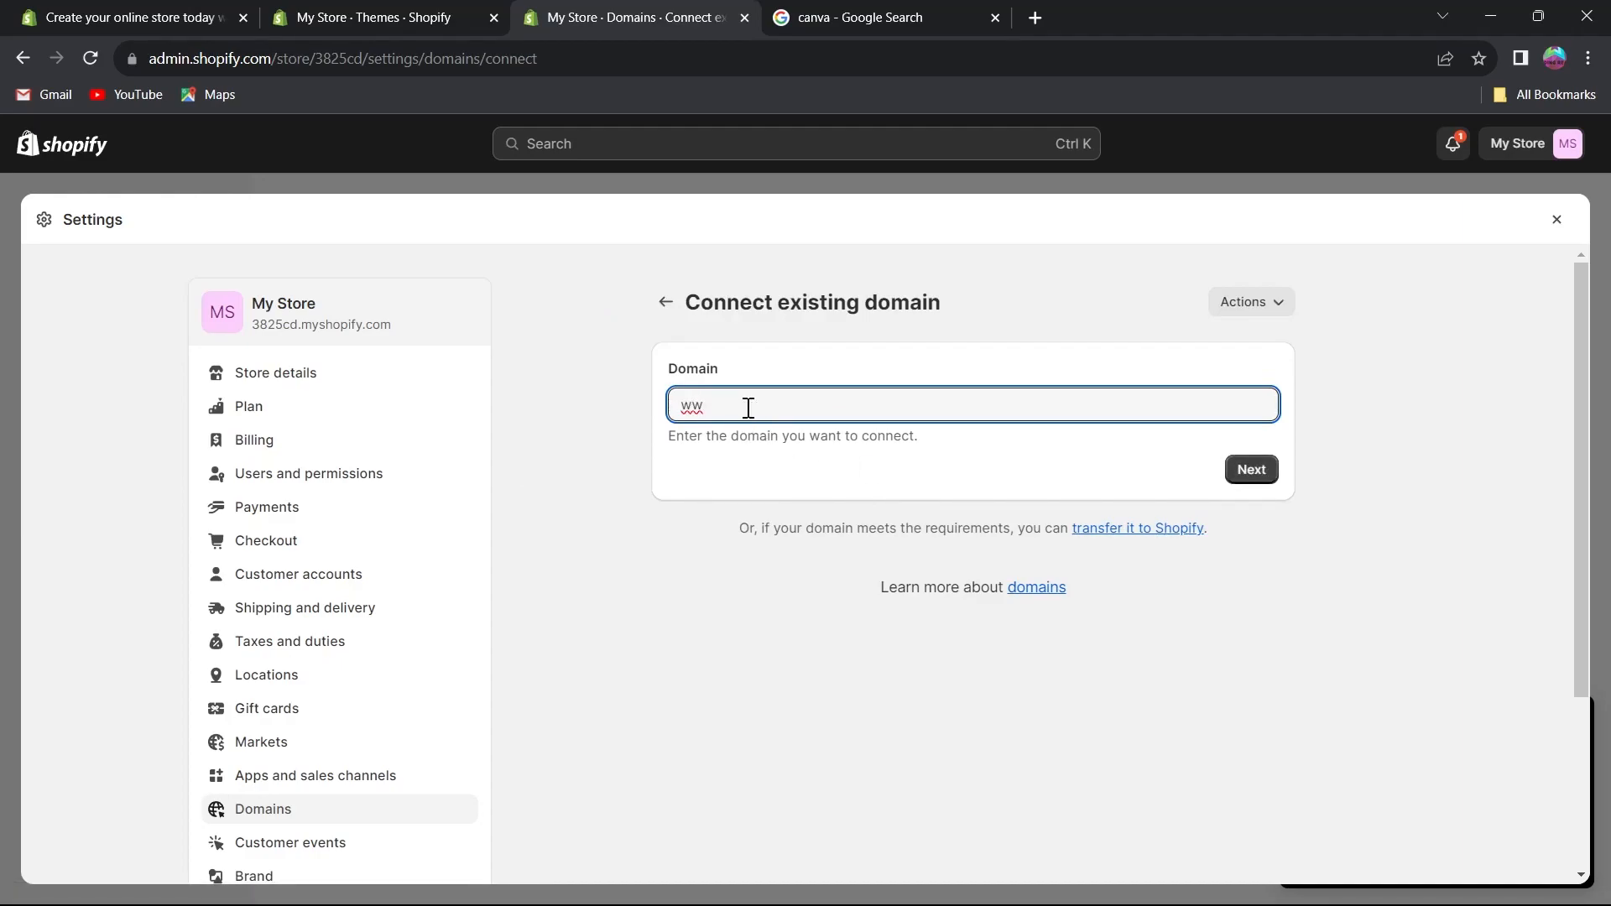
{"action": "type", "text": "w.youtube.com"}
{"action": "left_click", "coordinate": [1251, 469]}
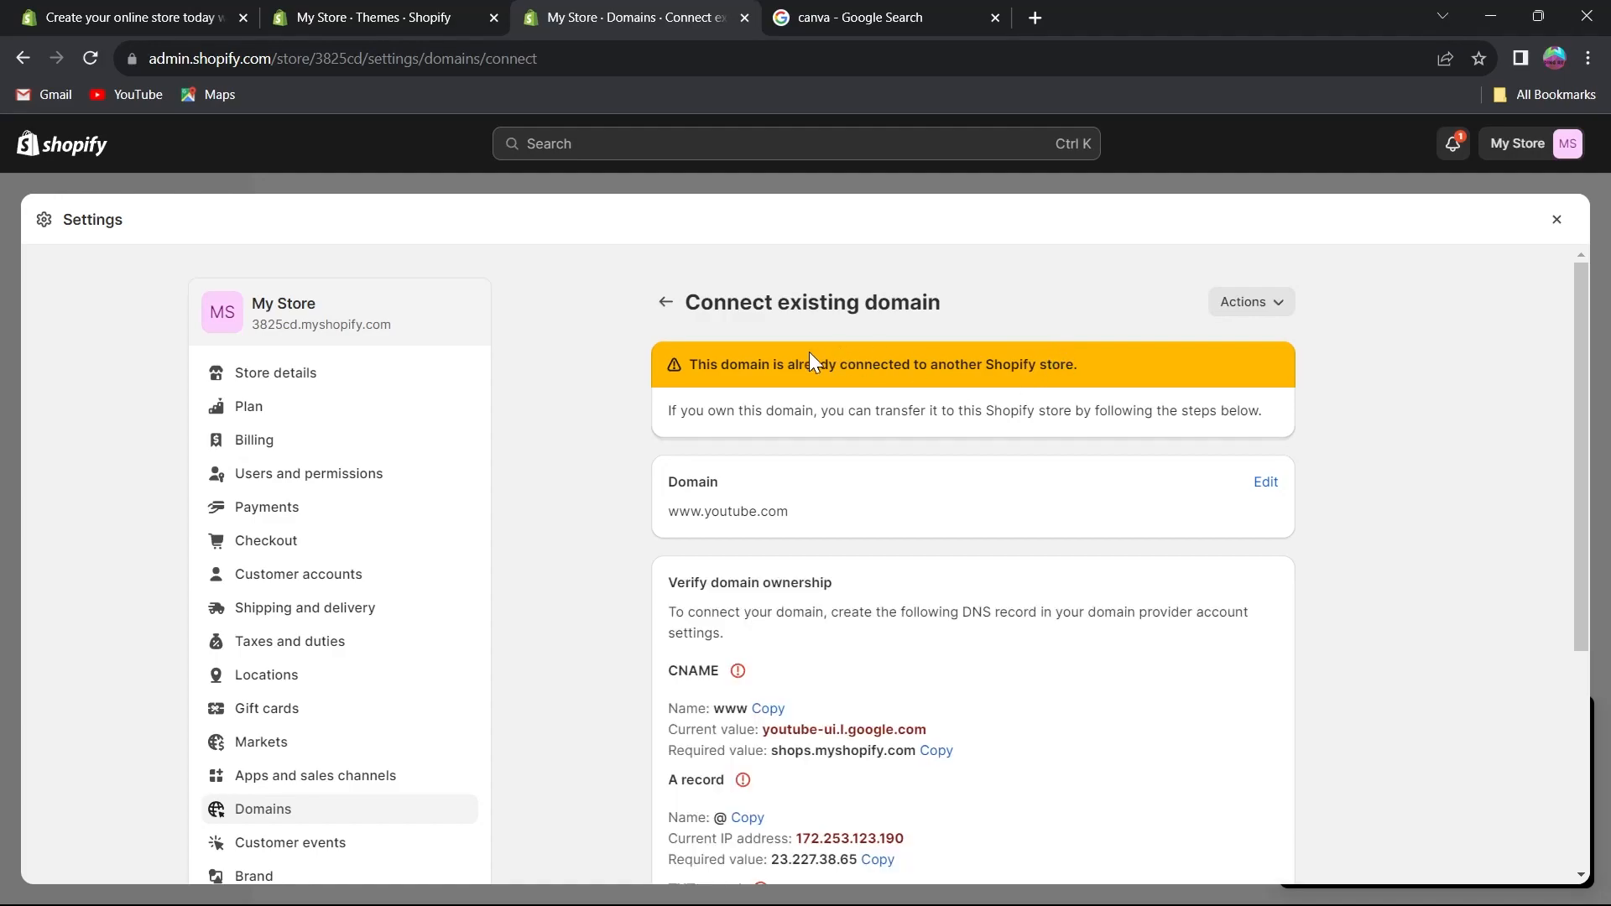
{"action": "scroll", "coordinate": [723, 373], "scroll_direction": "down", "scroll_amount": 4}
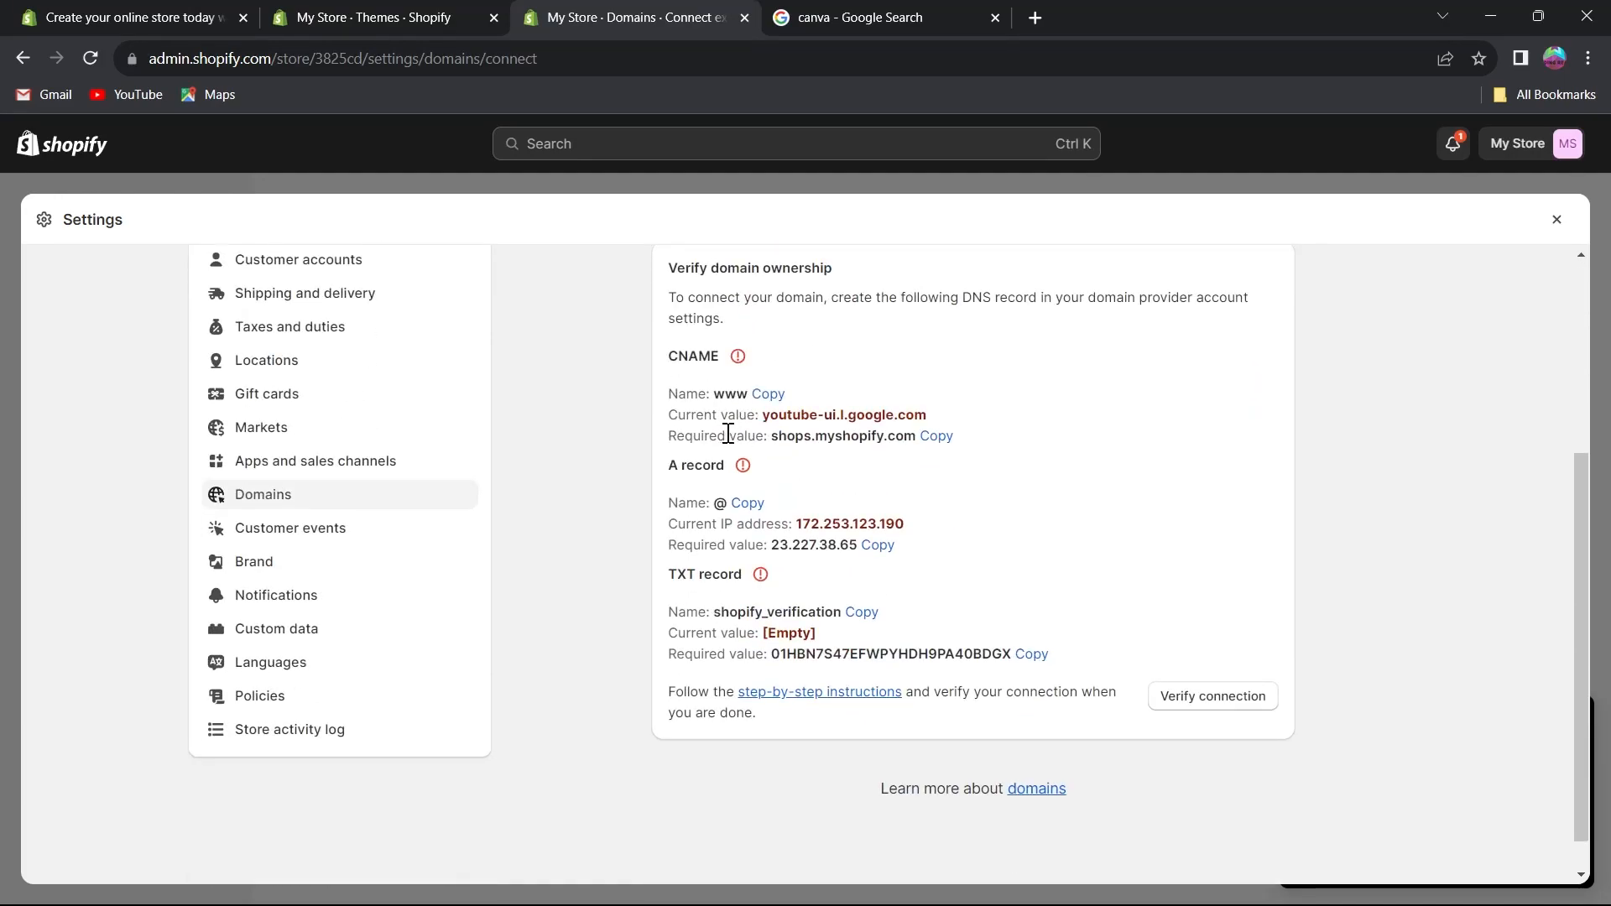
{"action": "left_click", "coordinate": [266, 496]}
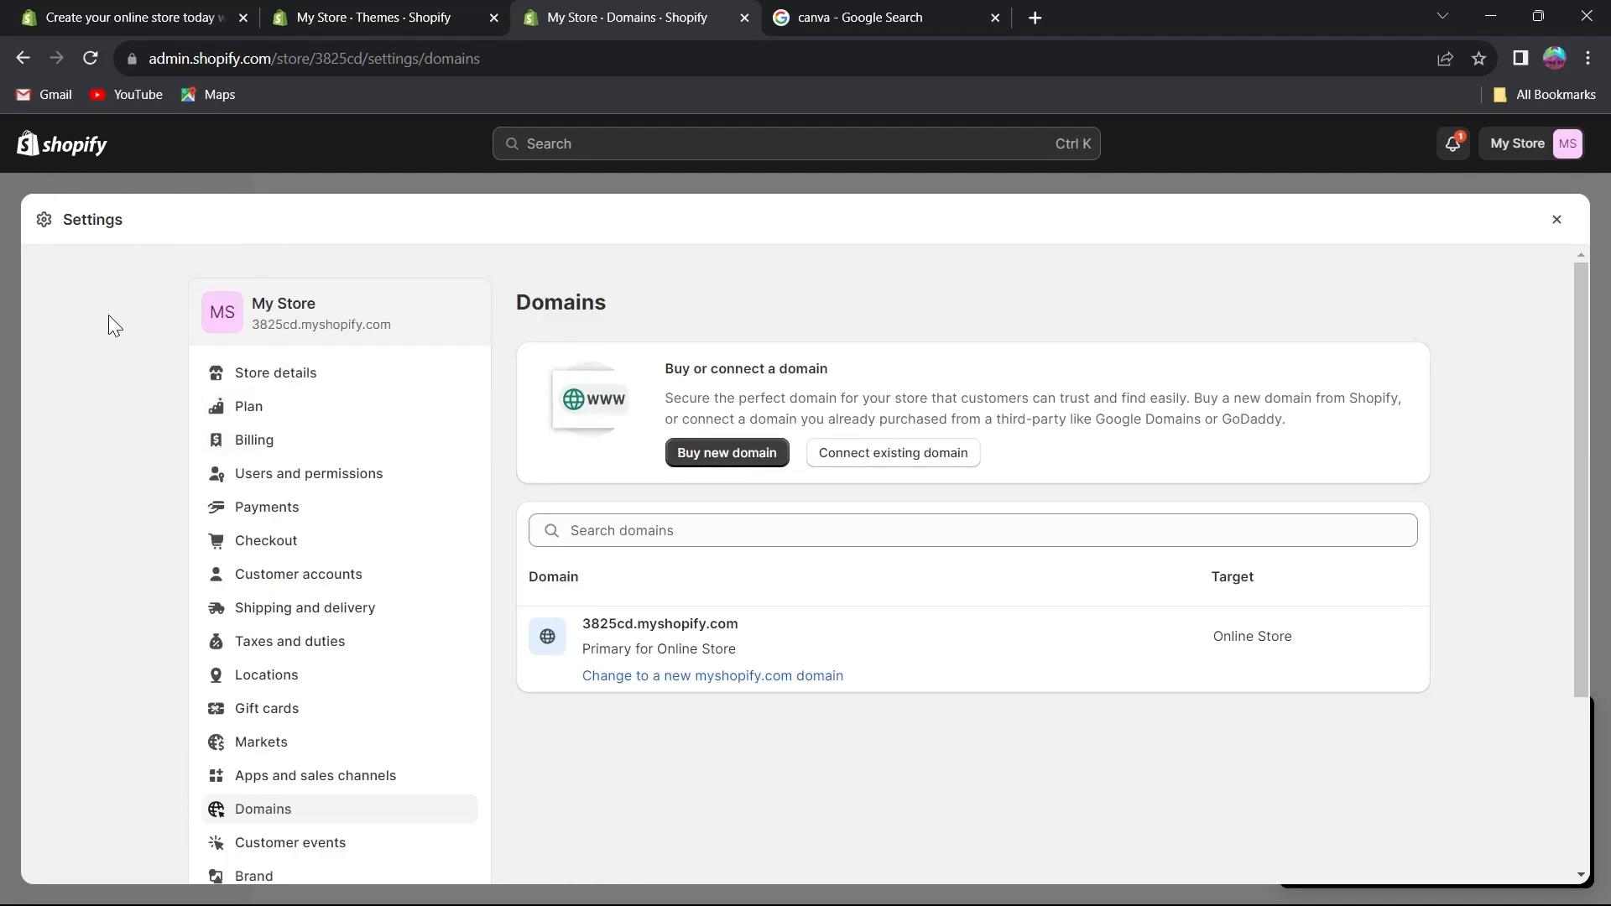
Open Store details, edit the profile and enter a store phone number.
{"action": "left_click", "coordinate": [310, 380]}
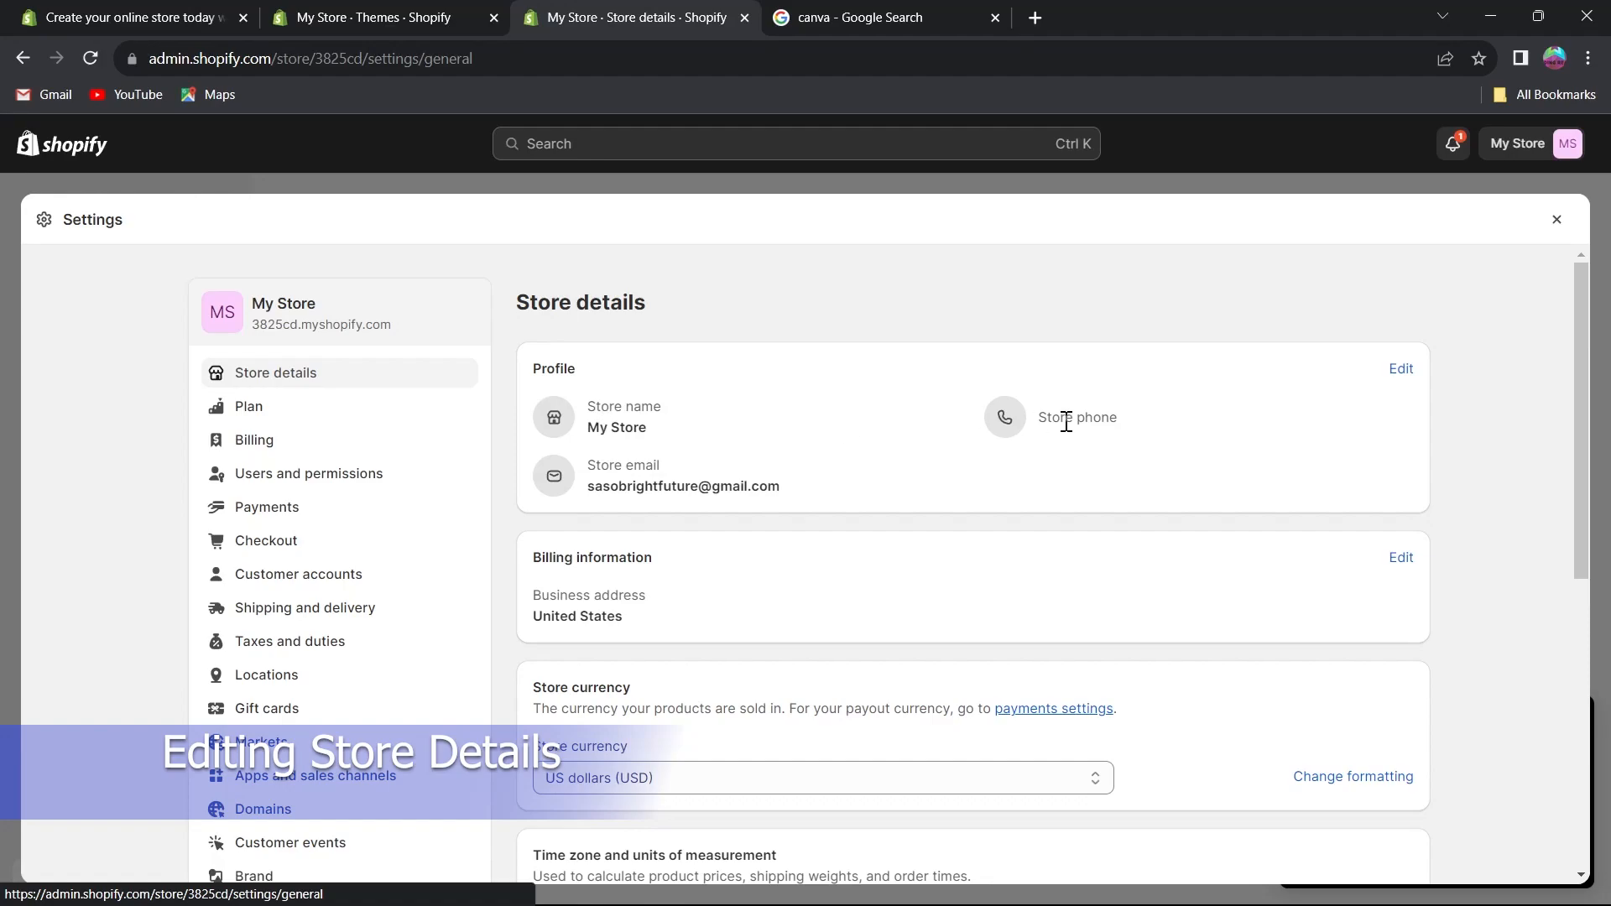
{"action": "left_click", "coordinate": [1401, 369]}
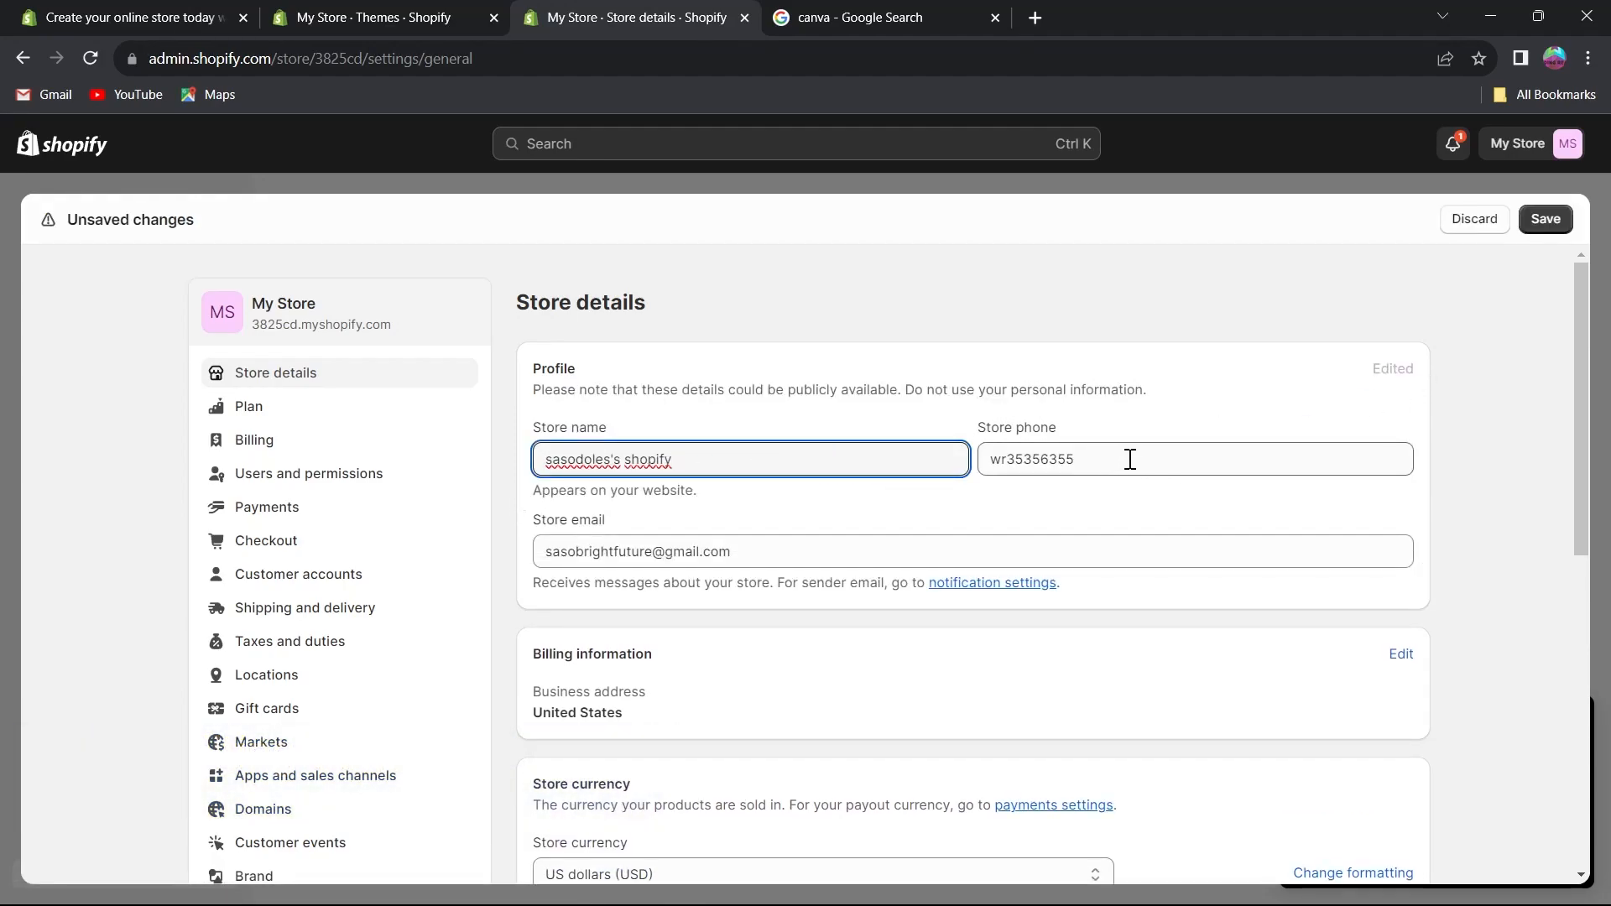
{"action": "left_click", "coordinate": [1128, 456]}
{"action": "key", "text": "ctrl+a"}
{"action": "type", "text": "452052824502485202850"}
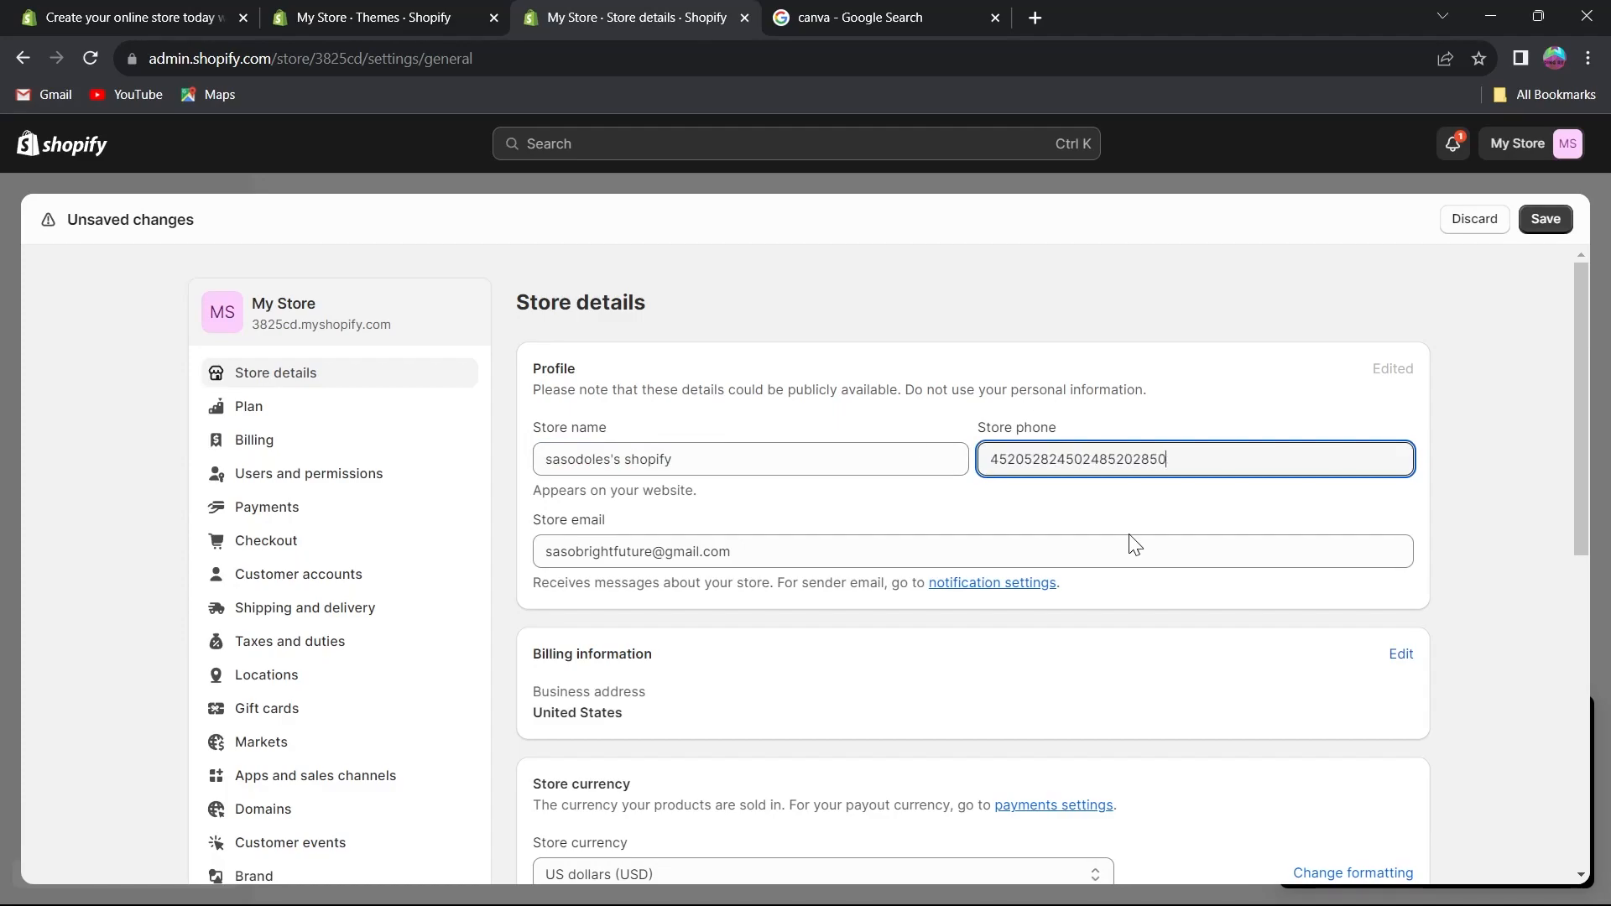
{"action": "type", "text": "24525243"}
Edit the billing information, entering rrgrgrrg as the legal business name and clicking through the address fields.
{"action": "left_click_drag", "start_coordinate": [744, 556], "coordinate": [537, 560]}
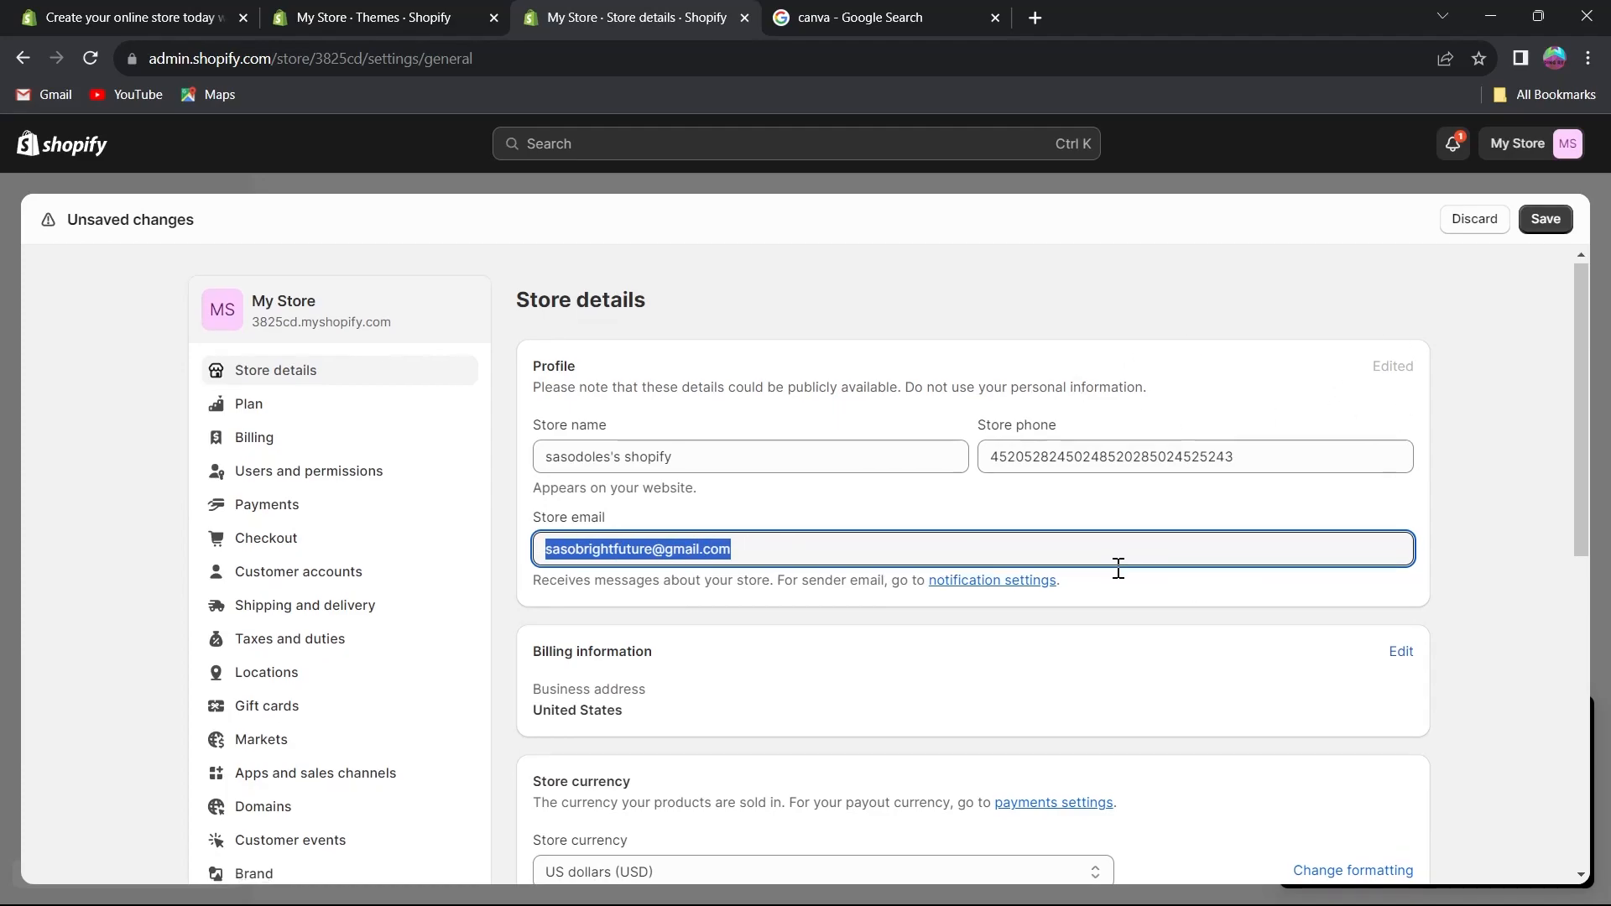
{"action": "scroll", "coordinate": [953, 468], "scroll_direction": "down", "scroll_amount": 4}
{"action": "scroll", "coordinate": [1070, 497], "scroll_direction": "up", "scroll_amount": 3}
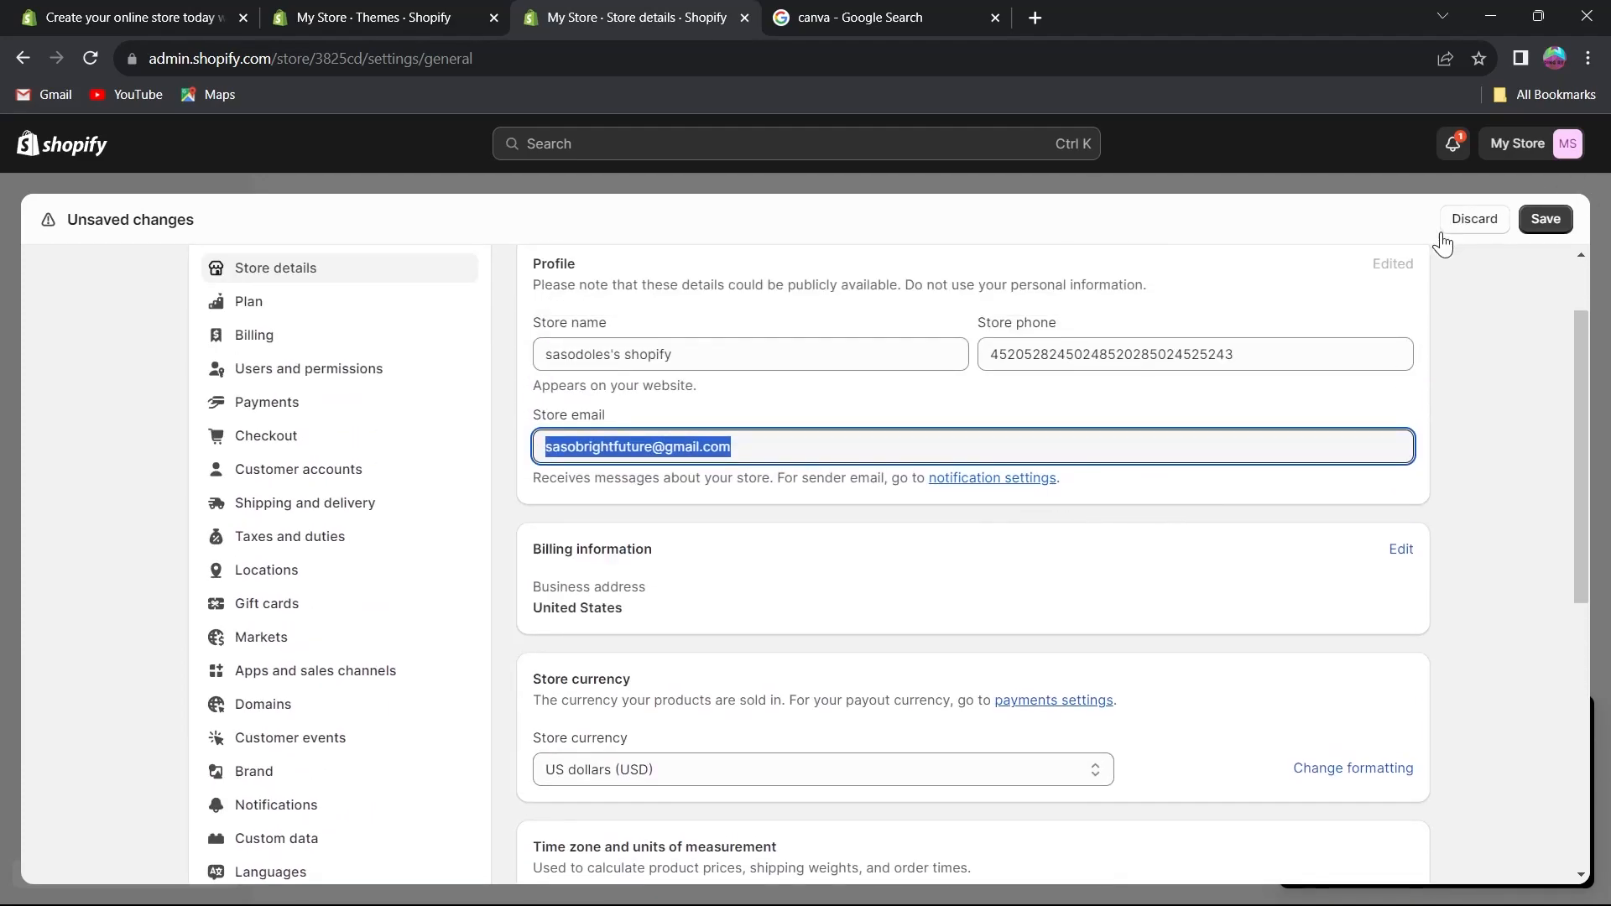
{"action": "scroll", "coordinate": [1151, 514], "scroll_direction": "down", "scroll_amount": 3}
{"action": "scroll", "coordinate": [1404, 402], "scroll_direction": "up", "scroll_amount": 1}
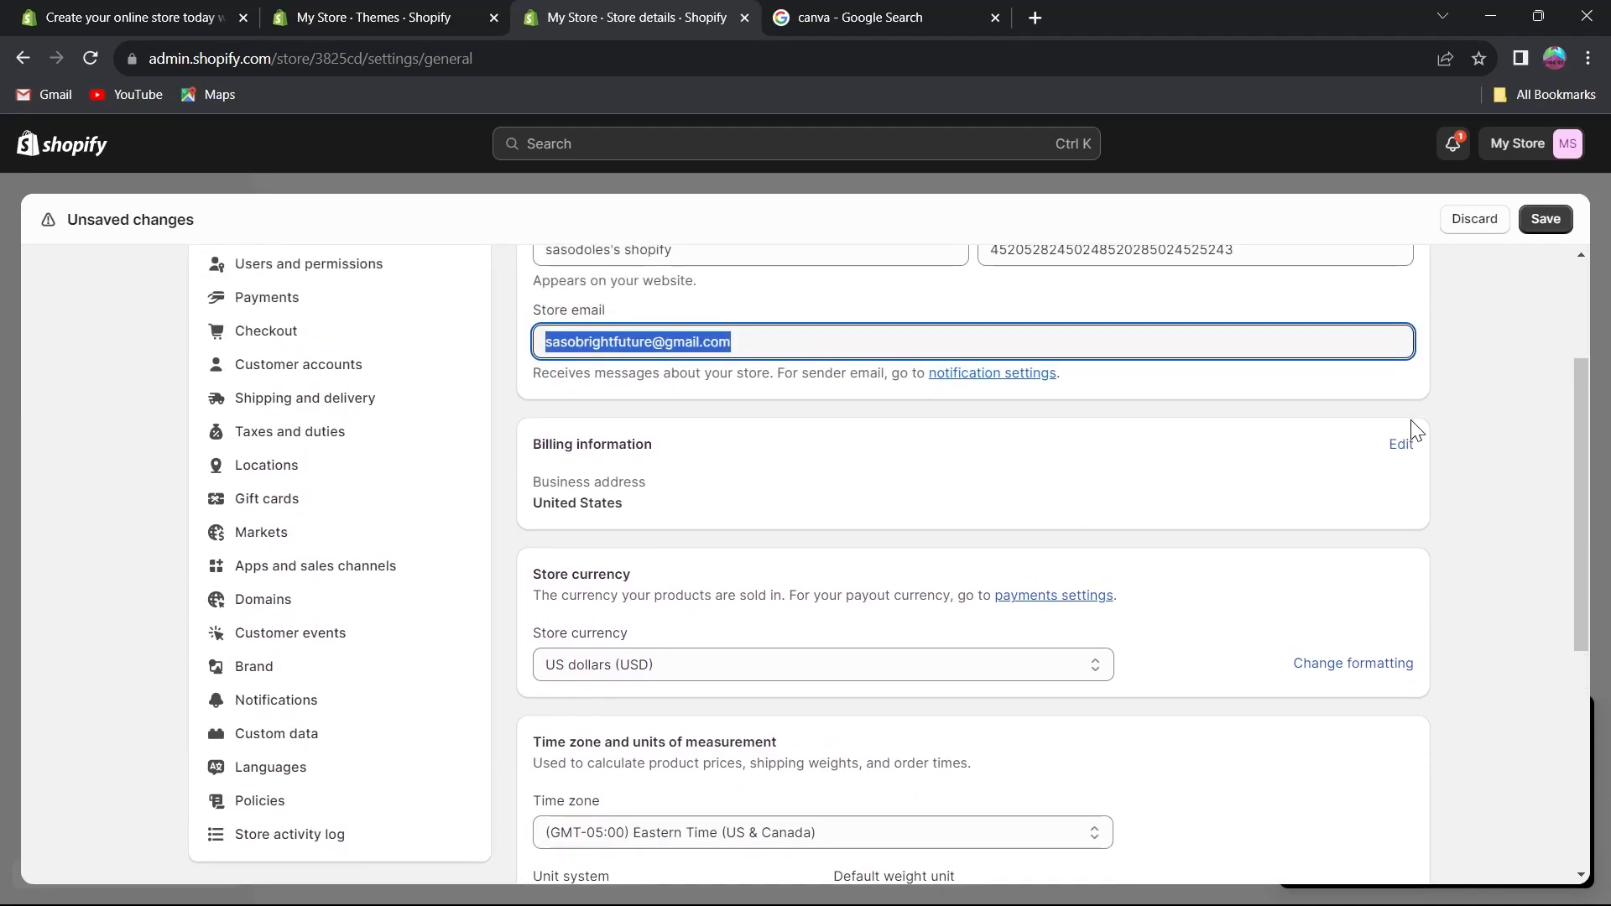
{"action": "scroll", "coordinate": [1433, 343], "scroll_direction": "down", "scroll_amount": 1}
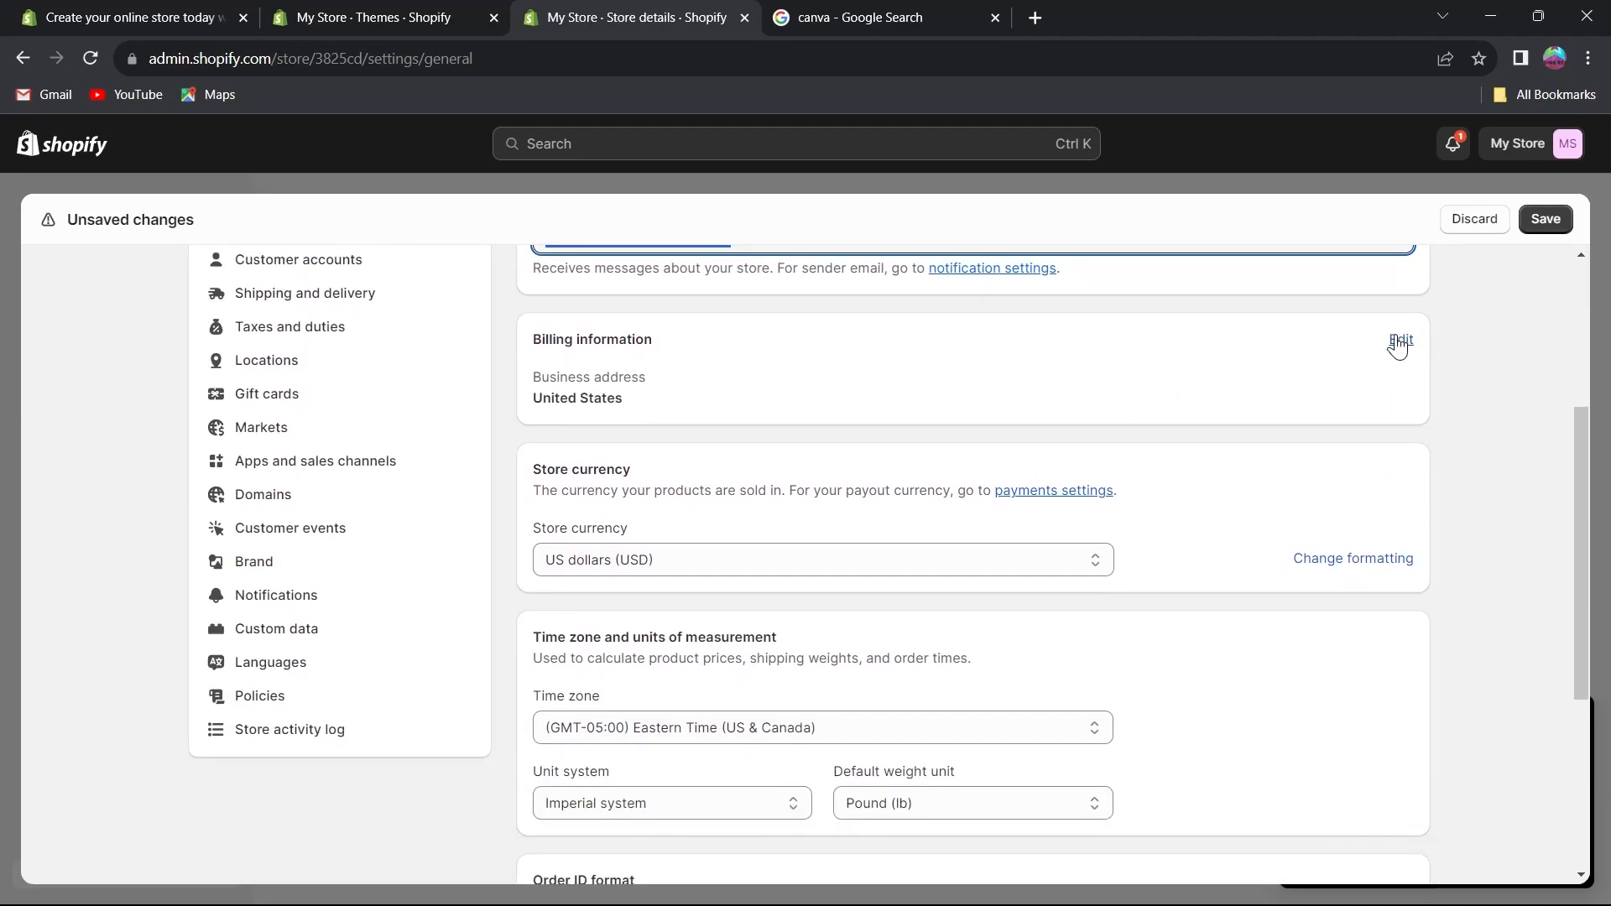
{"action": "left_click", "coordinate": [1399, 341]}
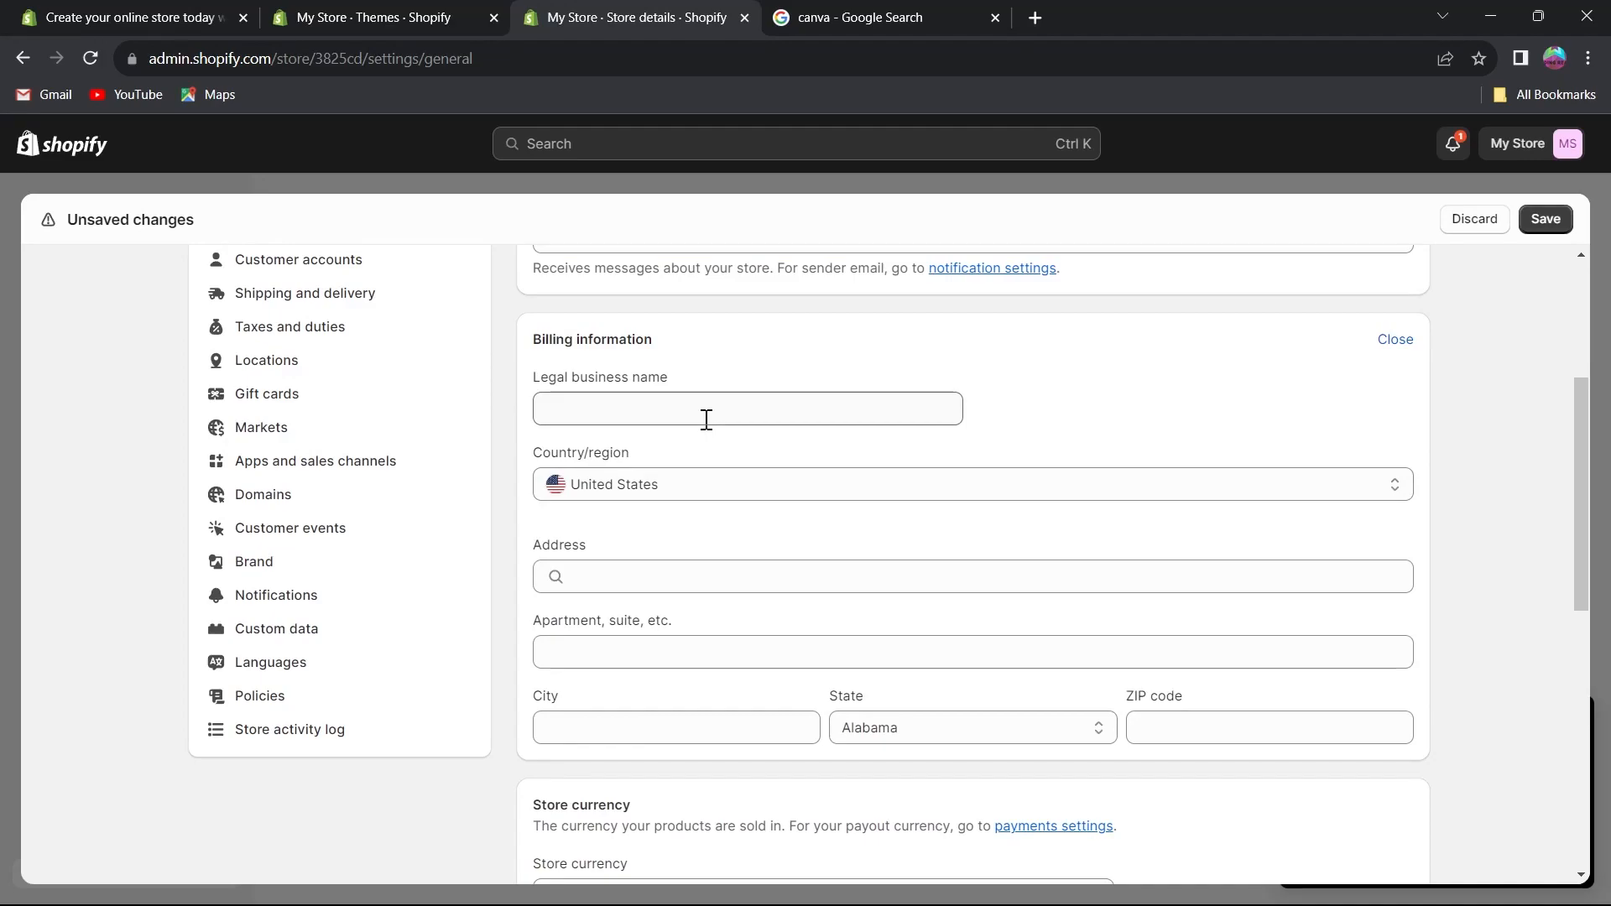
{"action": "left_click", "coordinate": [706, 417]}
{"action": "type", "text": "rrgrgrrg"}
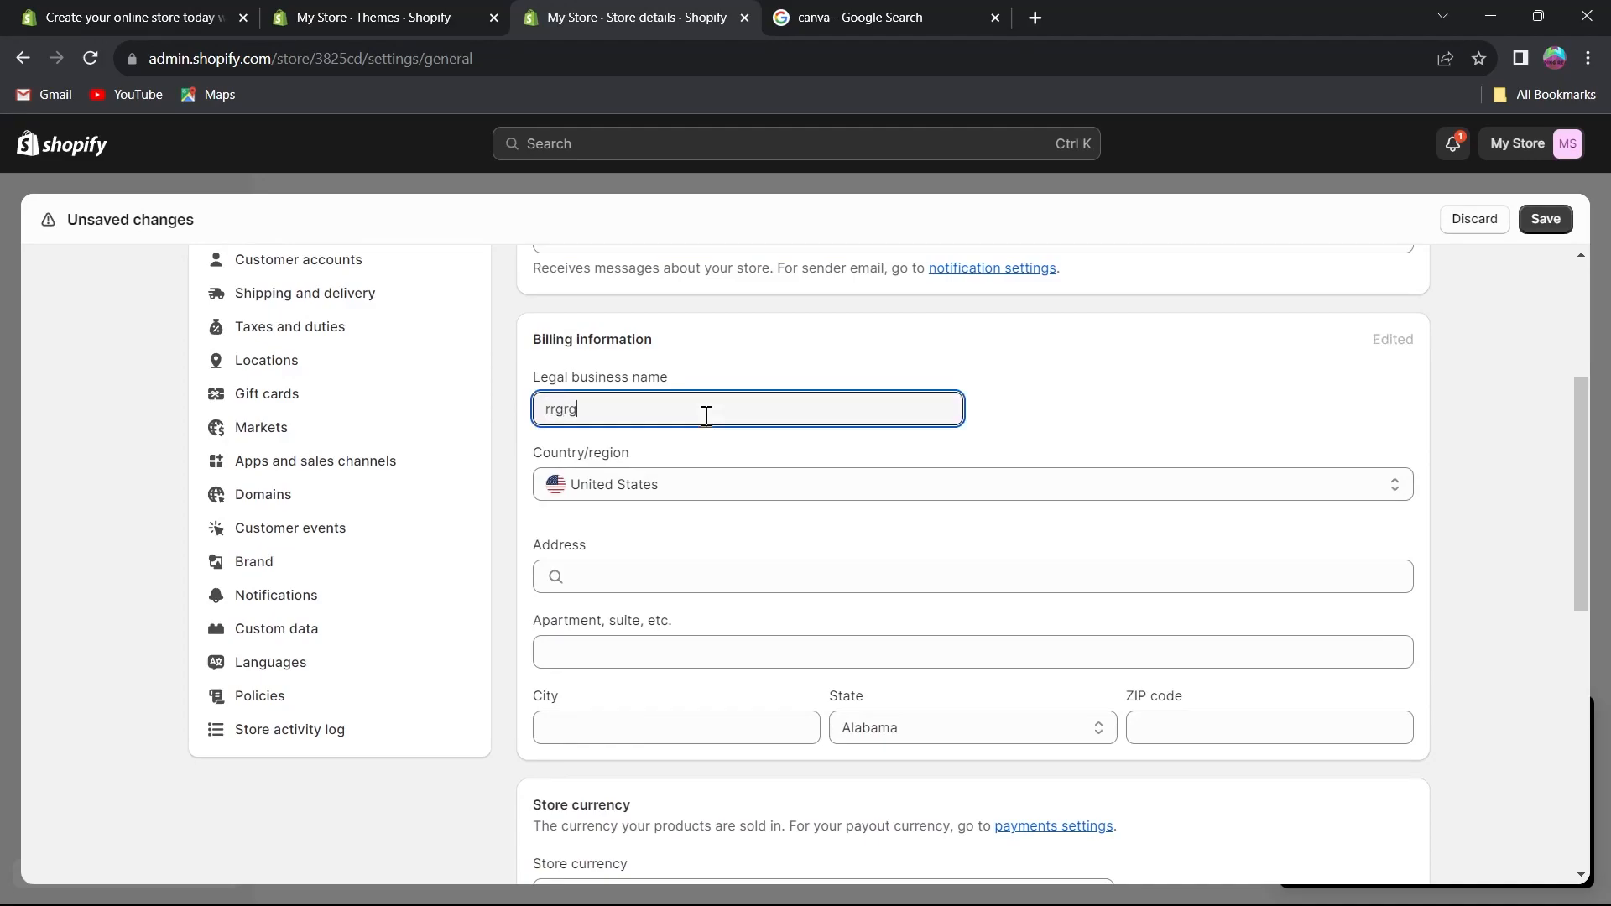
{"action": "left_click", "coordinate": [622, 585]}
{"action": "left_click", "coordinate": [611, 645]}
{"action": "left_click", "coordinate": [655, 727]}
{"action": "left_click", "coordinate": [928, 738]}
{"action": "left_click", "coordinate": [1179, 734]}
{"action": "scroll", "coordinate": [1334, 330], "scroll_direction": "up", "scroll_amount": 3}
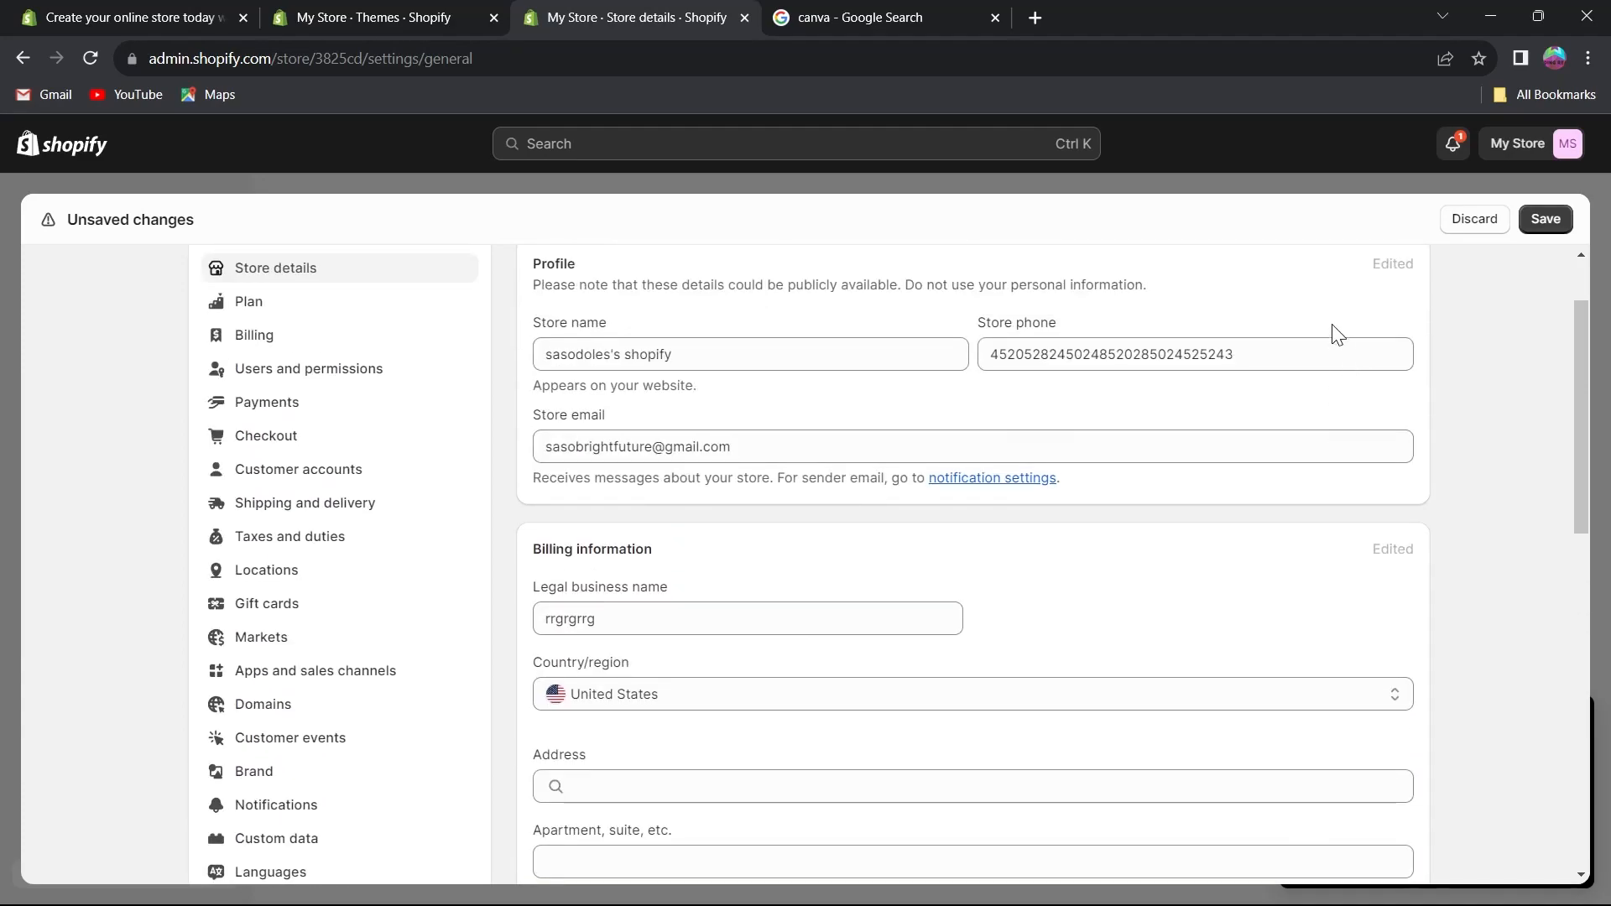
{"action": "scroll", "coordinate": [1301, 359], "scroll_direction": "down", "scroll_amount": 7}
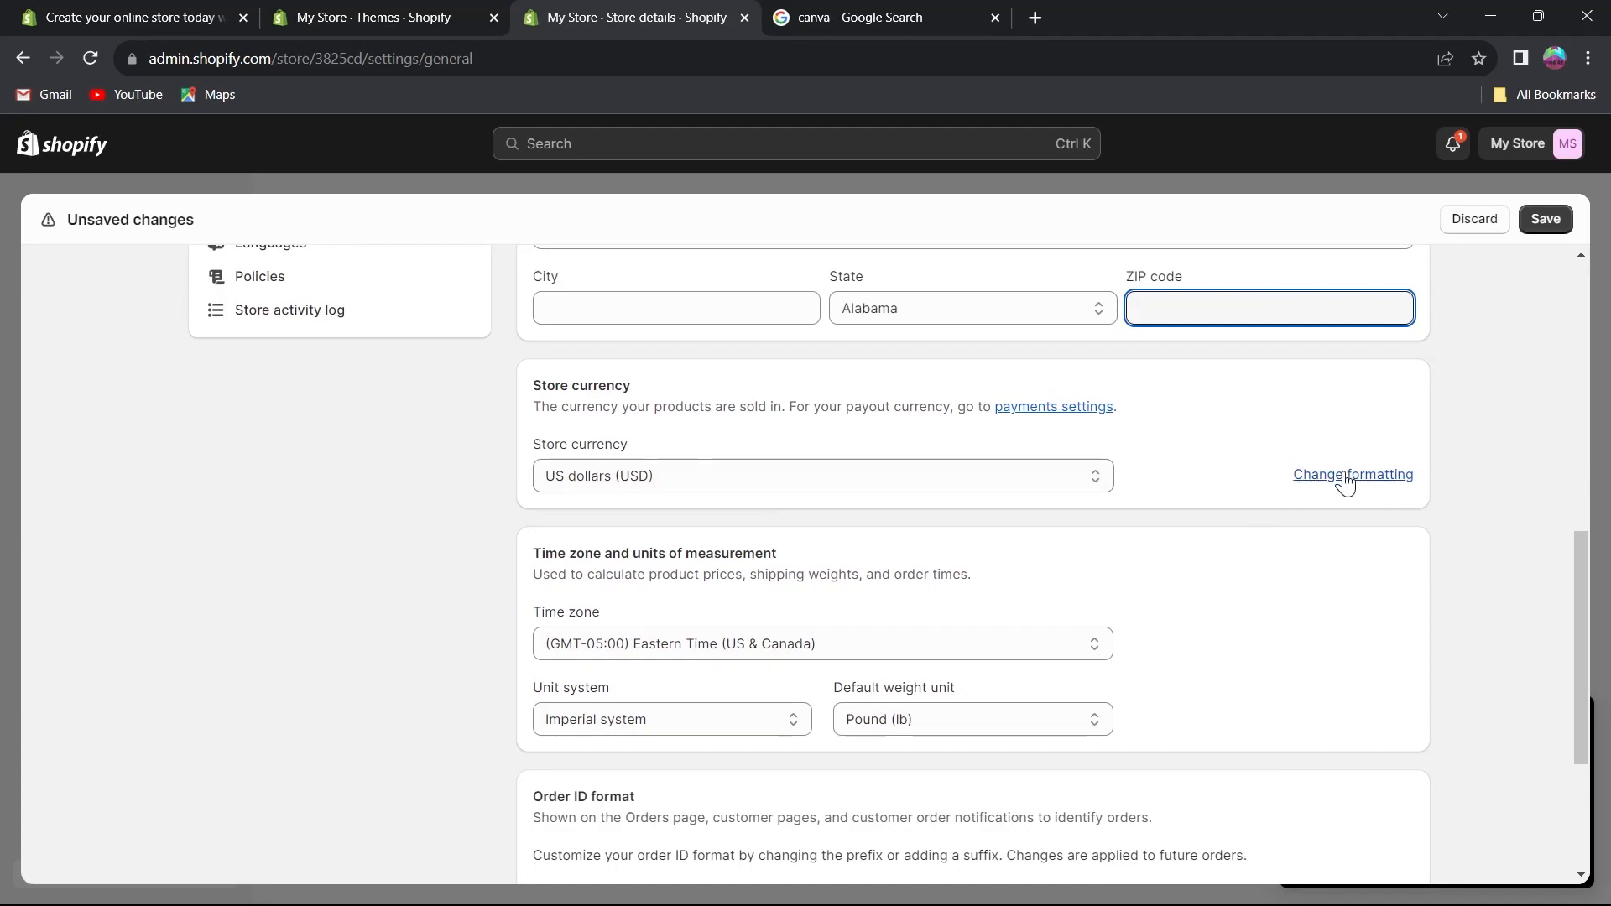
Set the store currency to Argentine pesos (ARS).
{"action": "left_click", "coordinate": [1047, 484]}
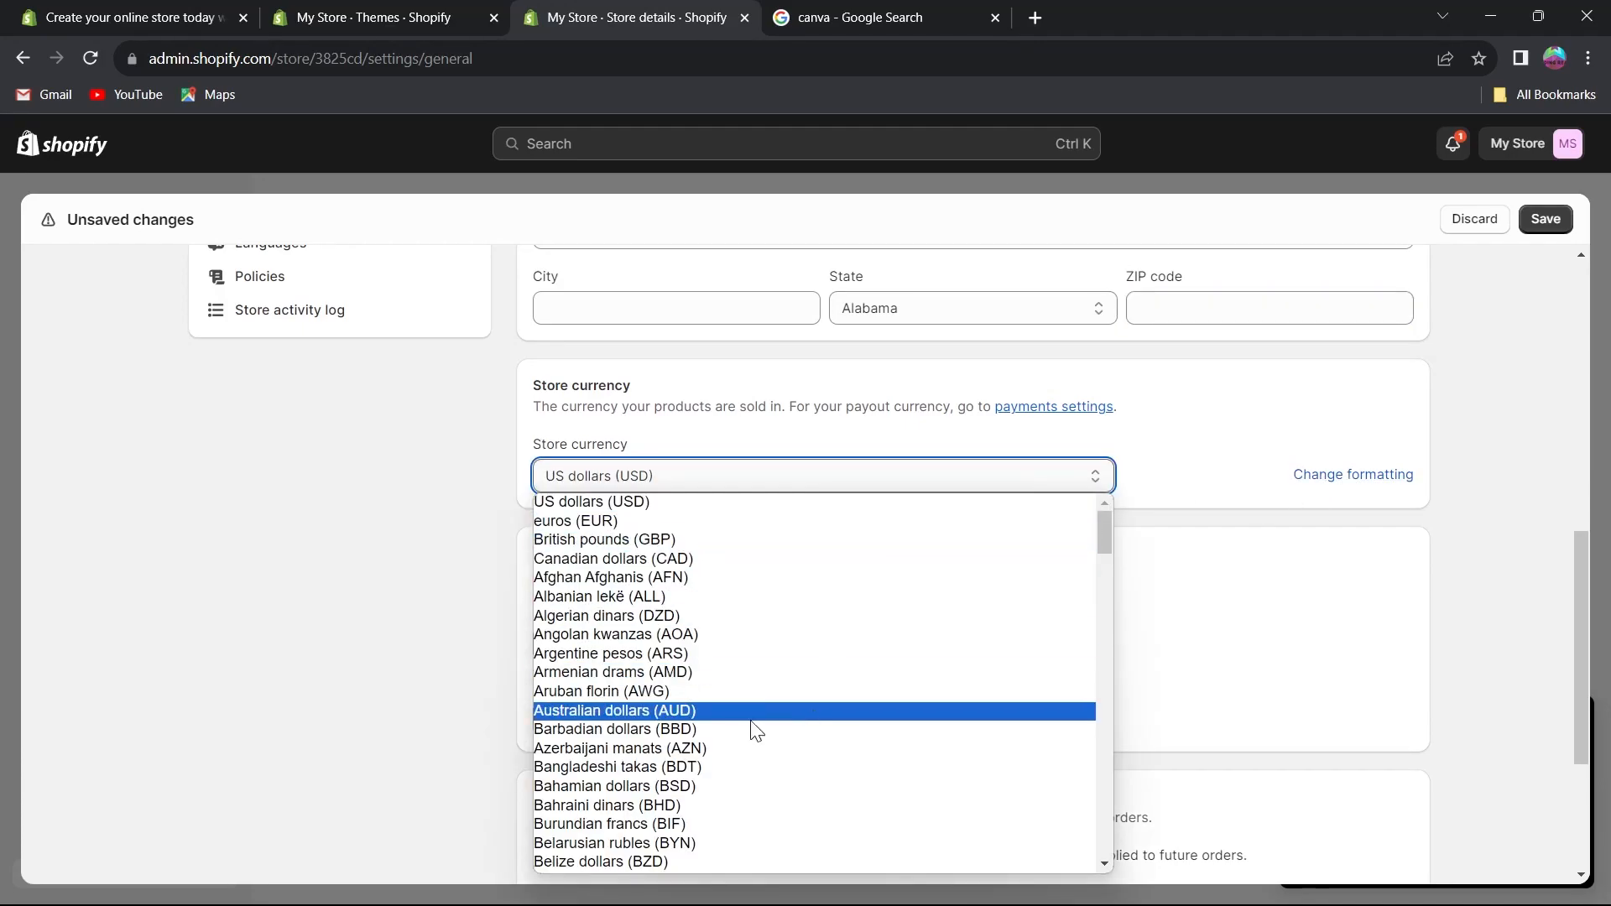
{"action": "left_click", "coordinate": [732, 653]}
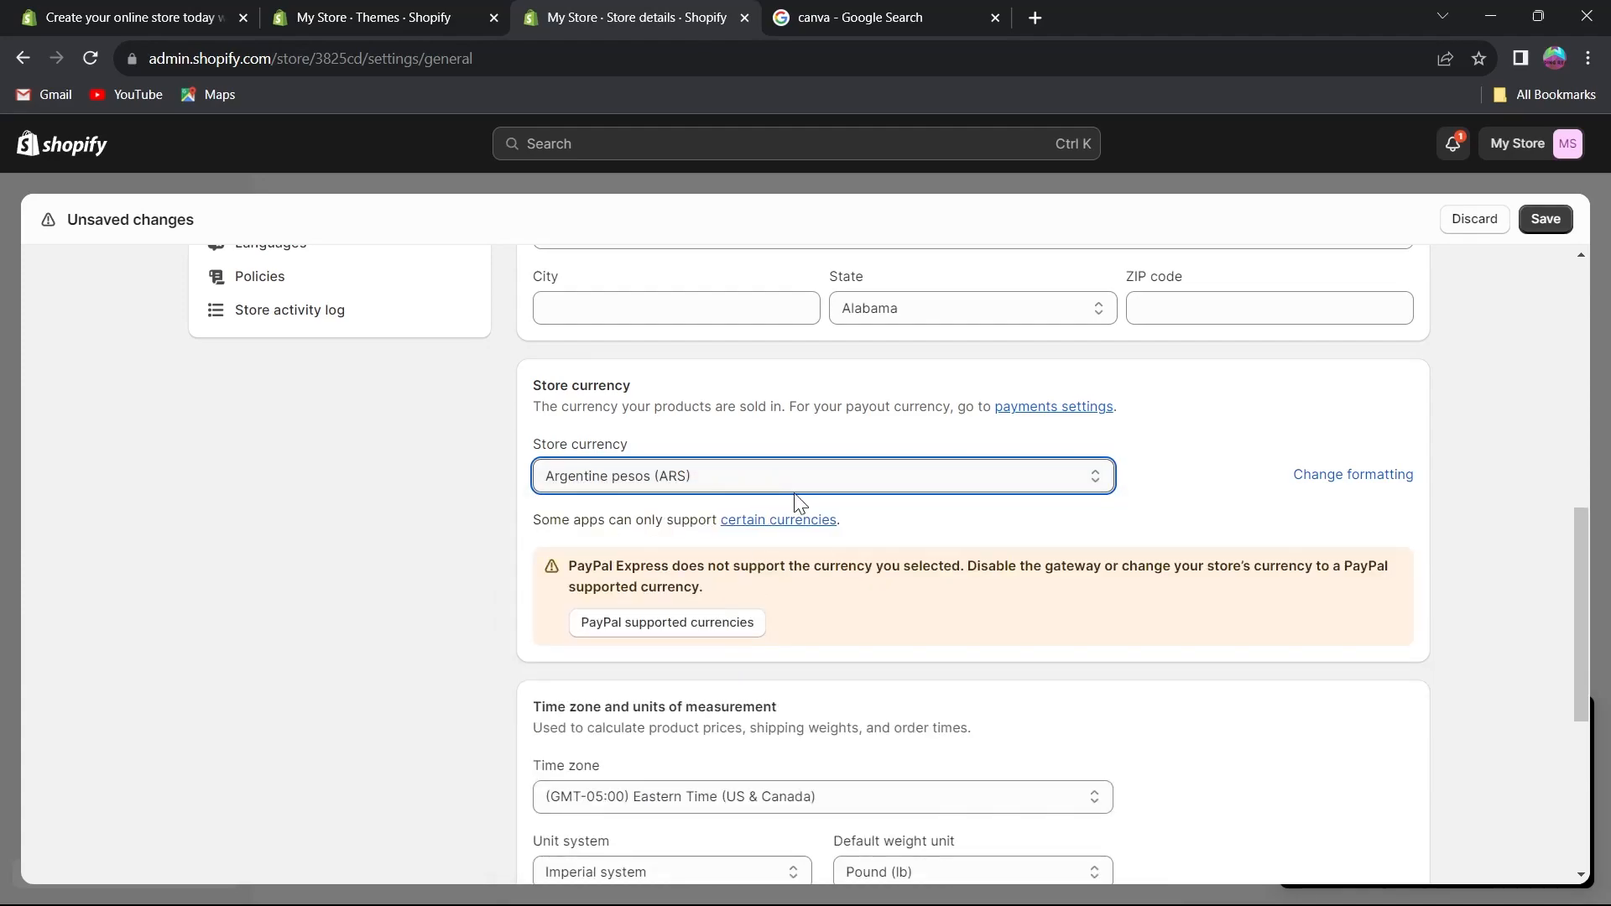
{"action": "scroll", "coordinate": [795, 501], "scroll_direction": "down", "scroll_amount": 4}
{"action": "left_click_drag", "start_coordinate": [530, 386], "coordinate": [789, 383]}
{"action": "left_click_drag", "start_coordinate": [533, 401], "coordinate": [970, 401]}
{"action": "left_click", "coordinate": [1231, 438]}
{"action": "scroll", "coordinate": [1091, 419], "scroll_direction": "up", "scroll_amount": 12}
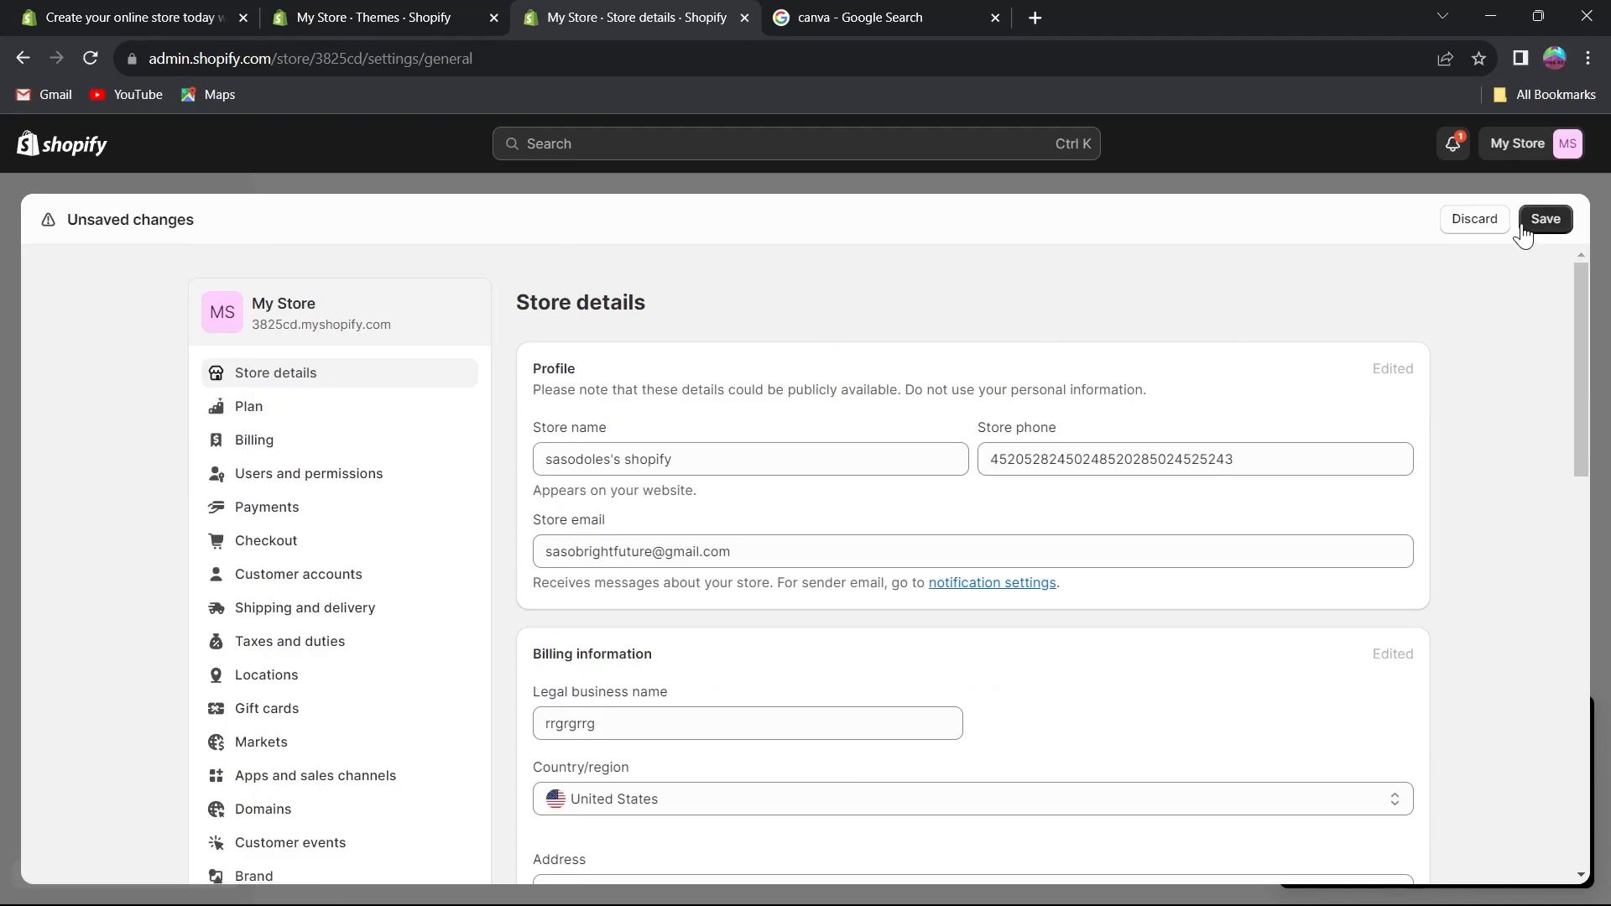
Open the Plan settings, choose a plan, and examine the plan names, descriptions and prices.
{"action": "left_click", "coordinate": [271, 411]}
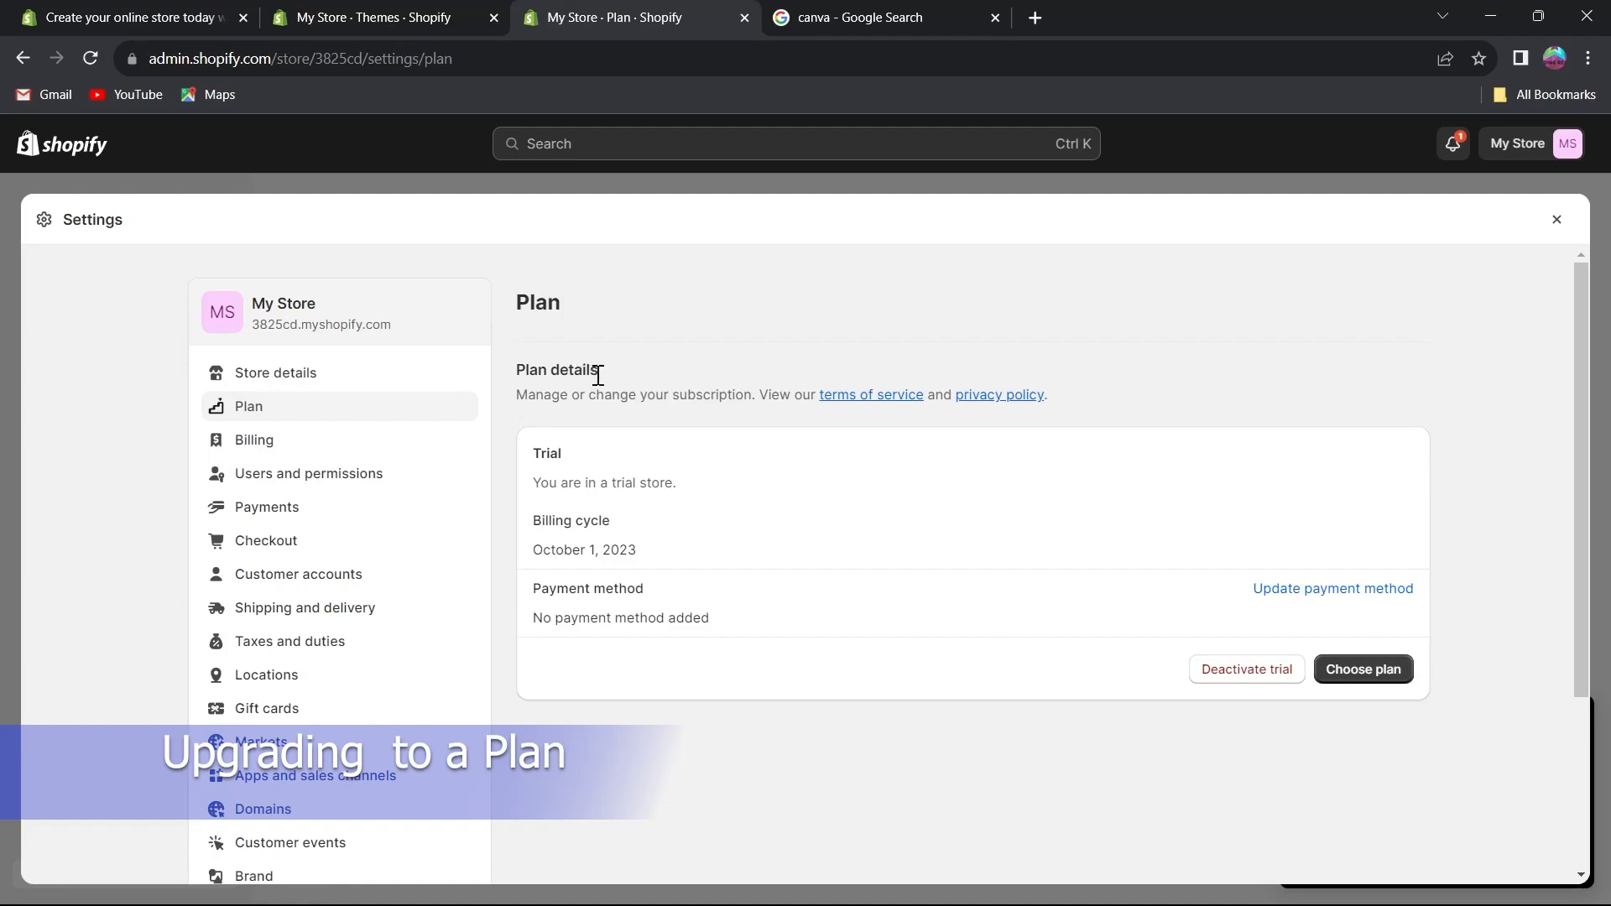
{"action": "left_click", "coordinate": [1366, 671]}
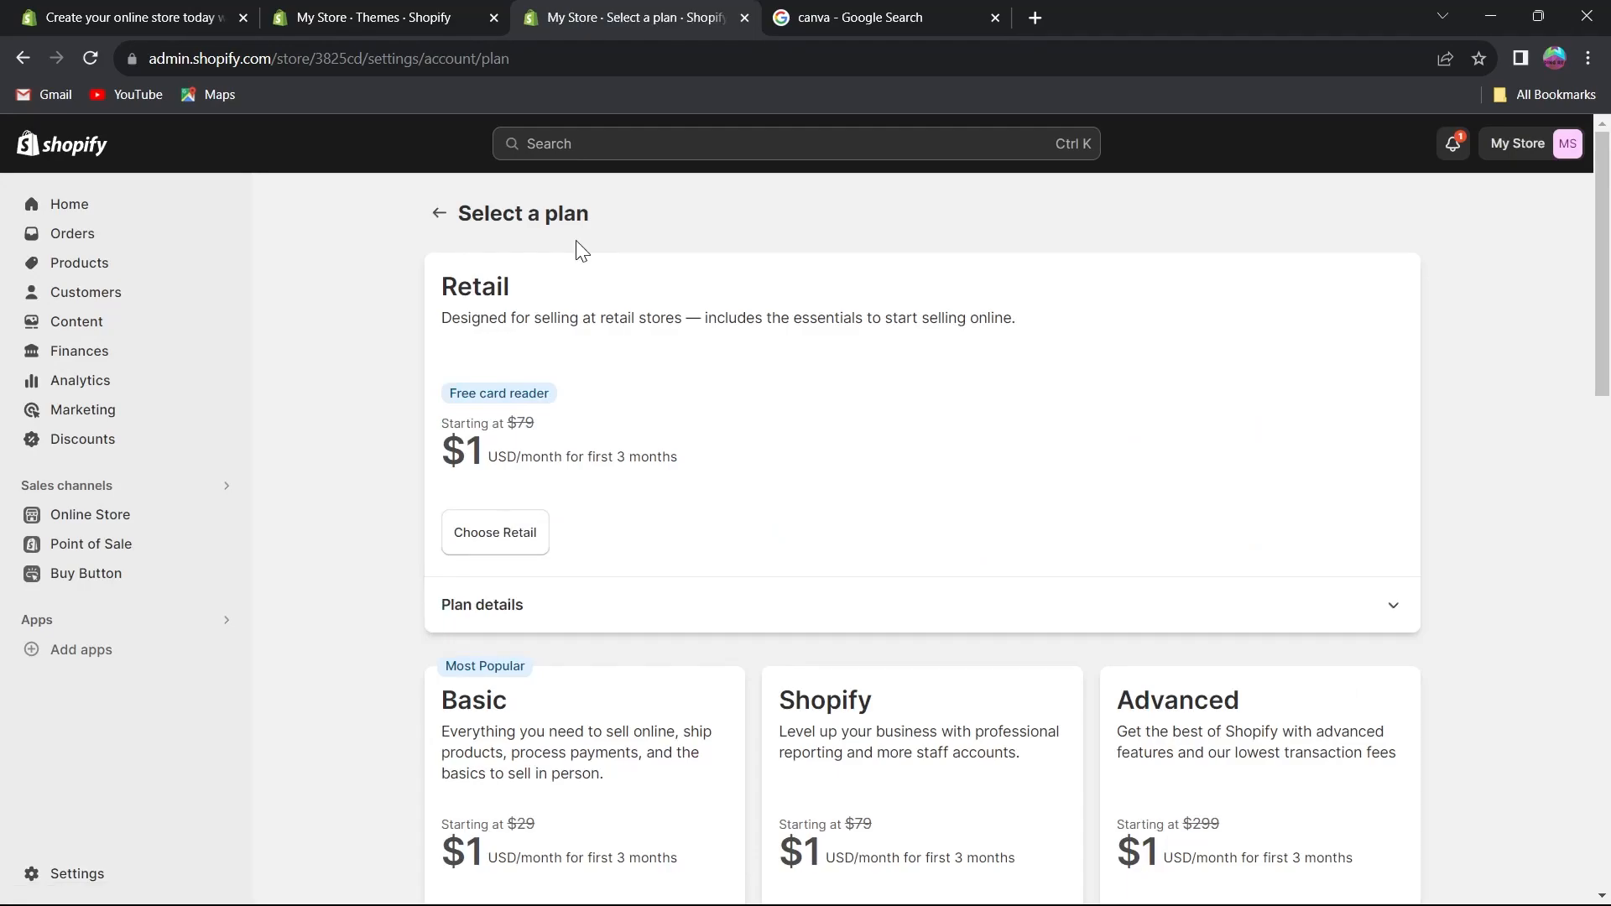
{"action": "scroll", "coordinate": [470, 472], "scroll_direction": "down", "scroll_amount": 5}
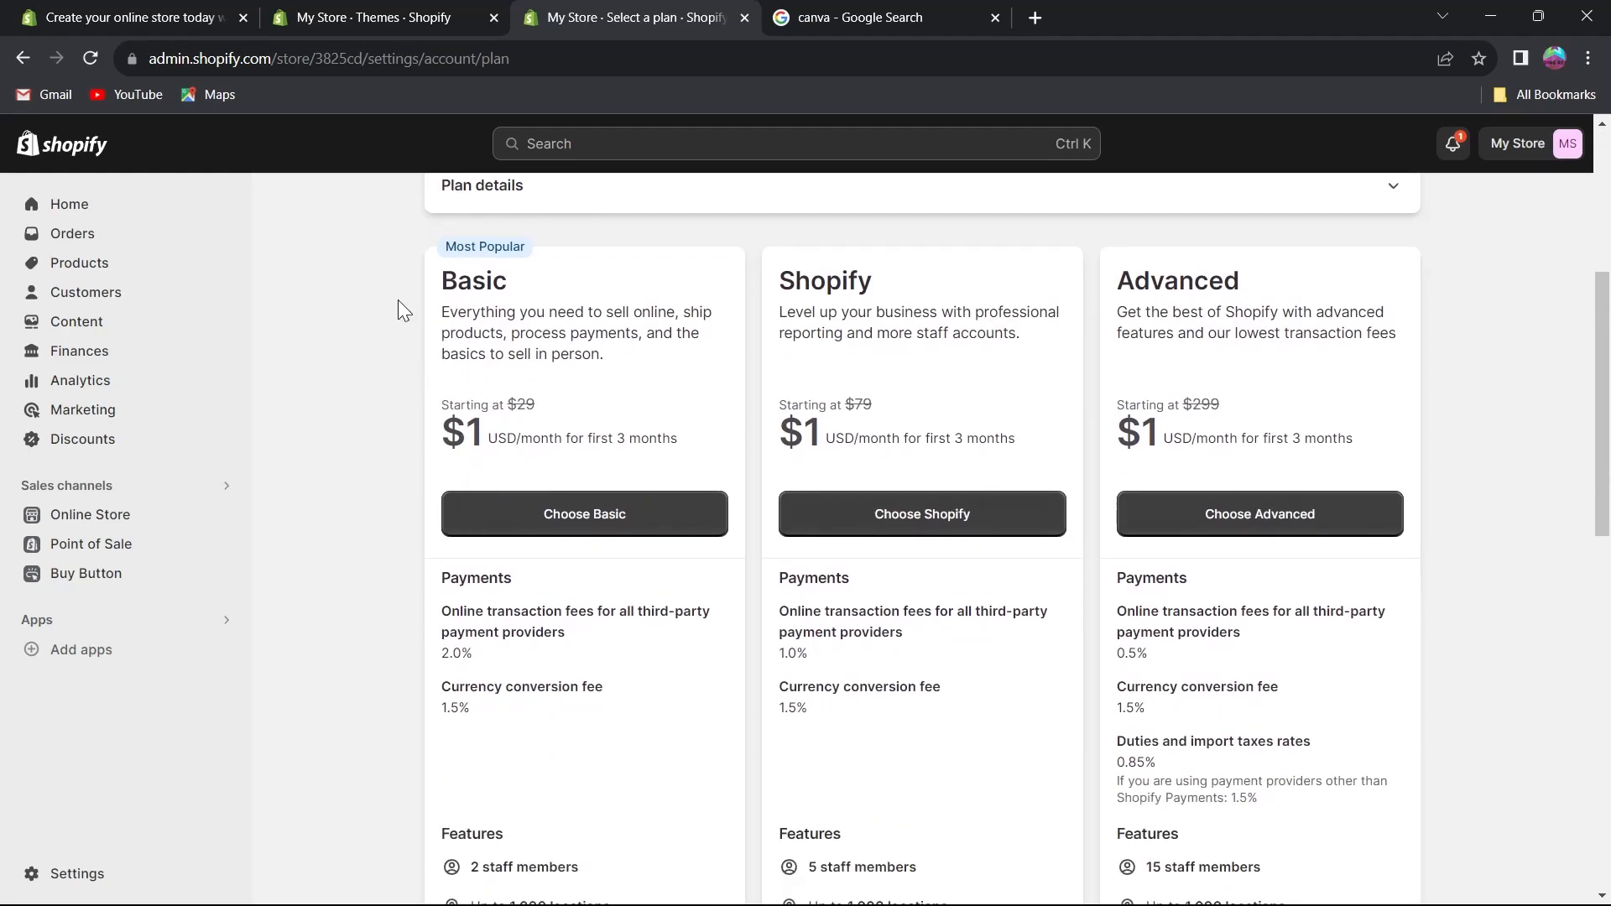
{"action": "left_click_drag", "start_coordinate": [441, 285], "coordinate": [541, 293]}
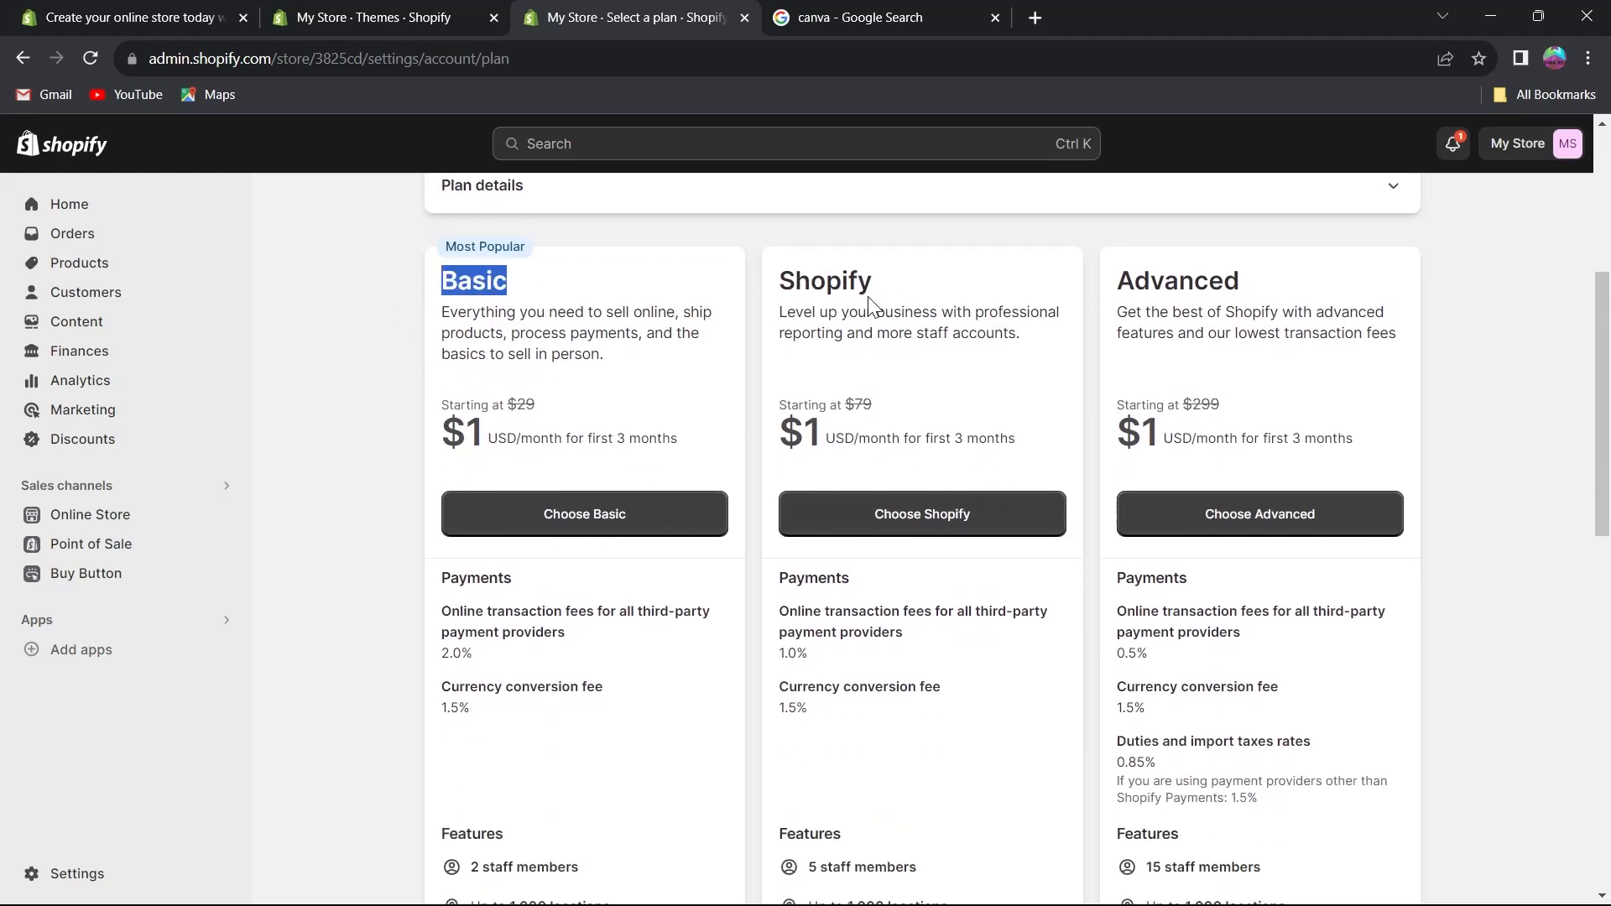
{"action": "left_click_drag", "start_coordinate": [780, 287], "coordinate": [896, 284]}
{"action": "left_click_drag", "start_coordinate": [1114, 279], "coordinate": [1258, 295]}
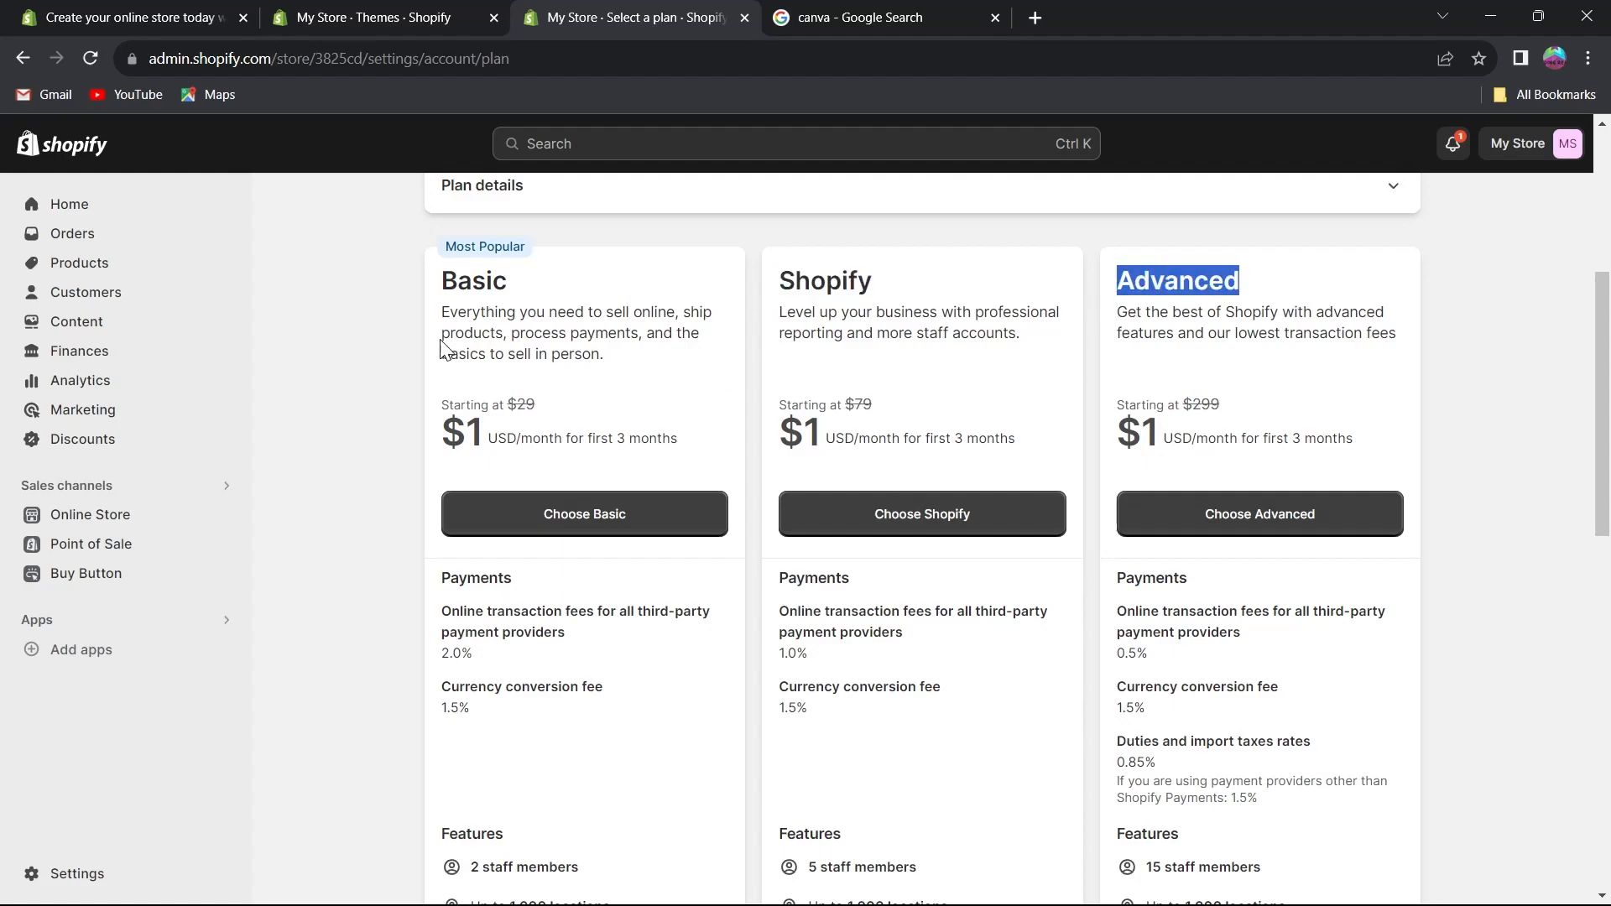
{"action": "left_click", "coordinate": [450, 312]}
{"action": "left_click_drag", "start_coordinate": [438, 315], "coordinate": [629, 356]}
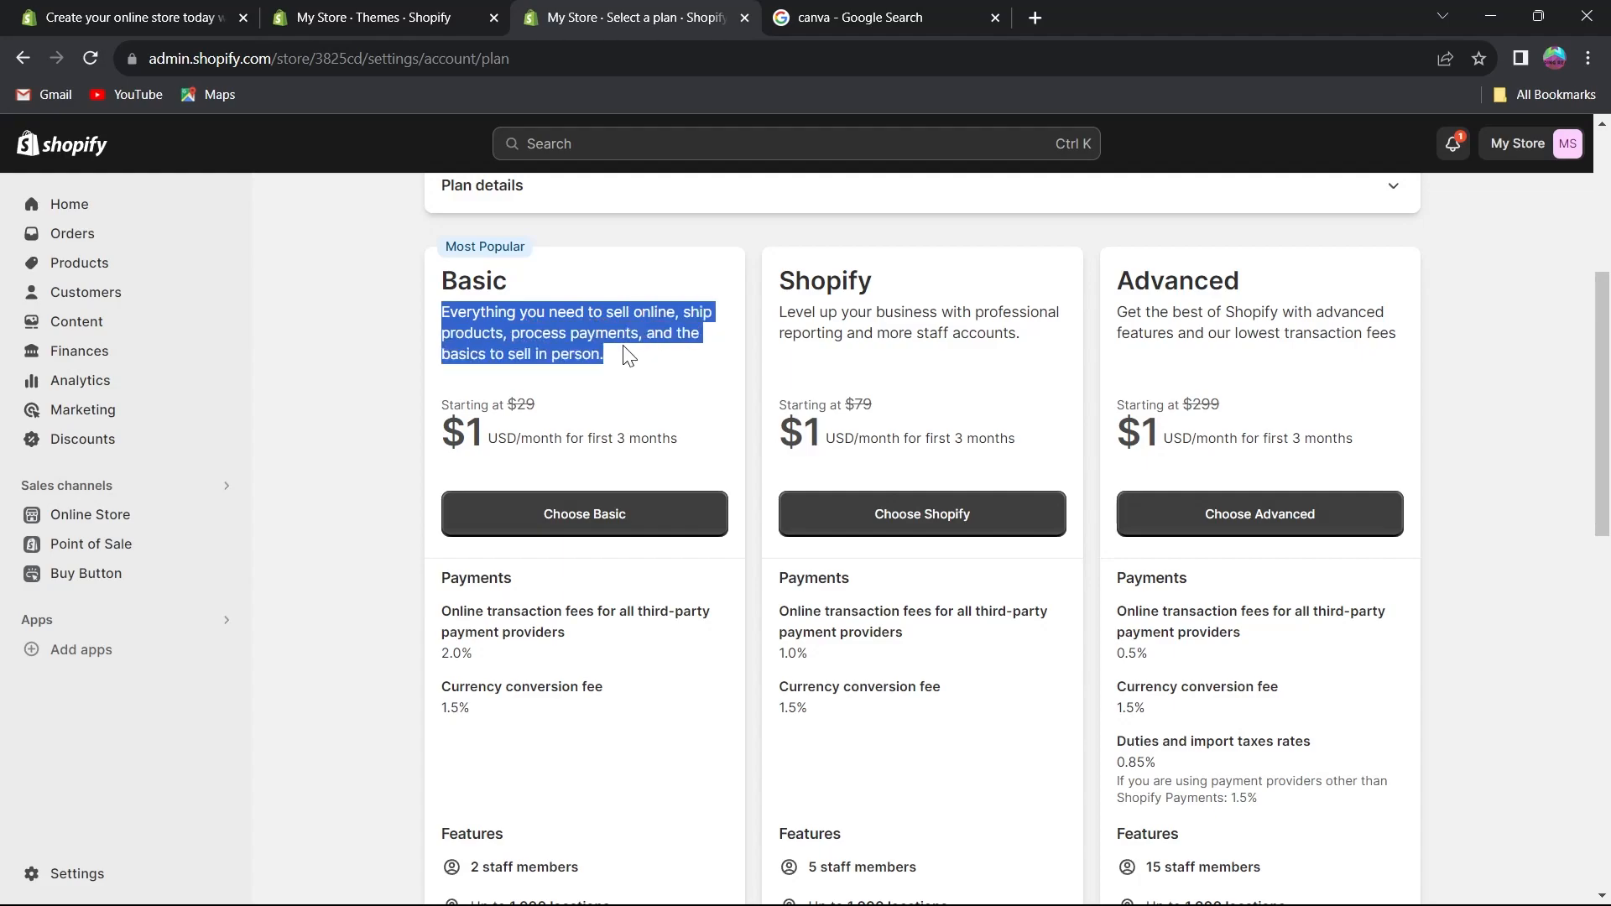
{"action": "left_click", "coordinate": [630, 381]}
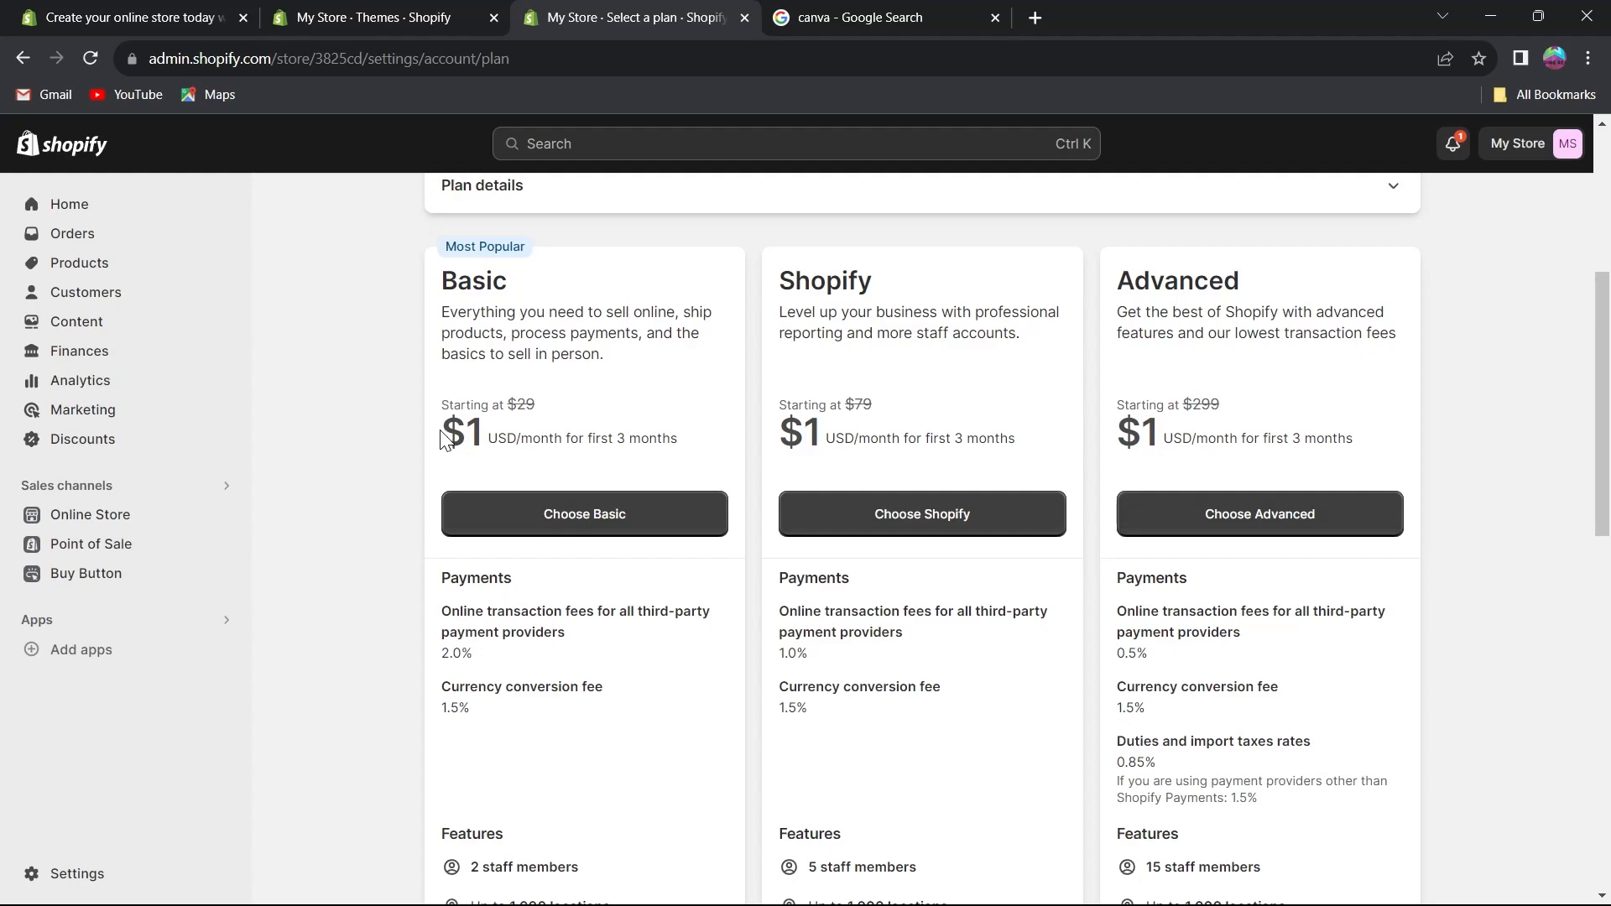
{"action": "left_click_drag", "start_coordinate": [445, 438], "coordinate": [679, 433]}
{"action": "left_click", "coordinate": [615, 625]}
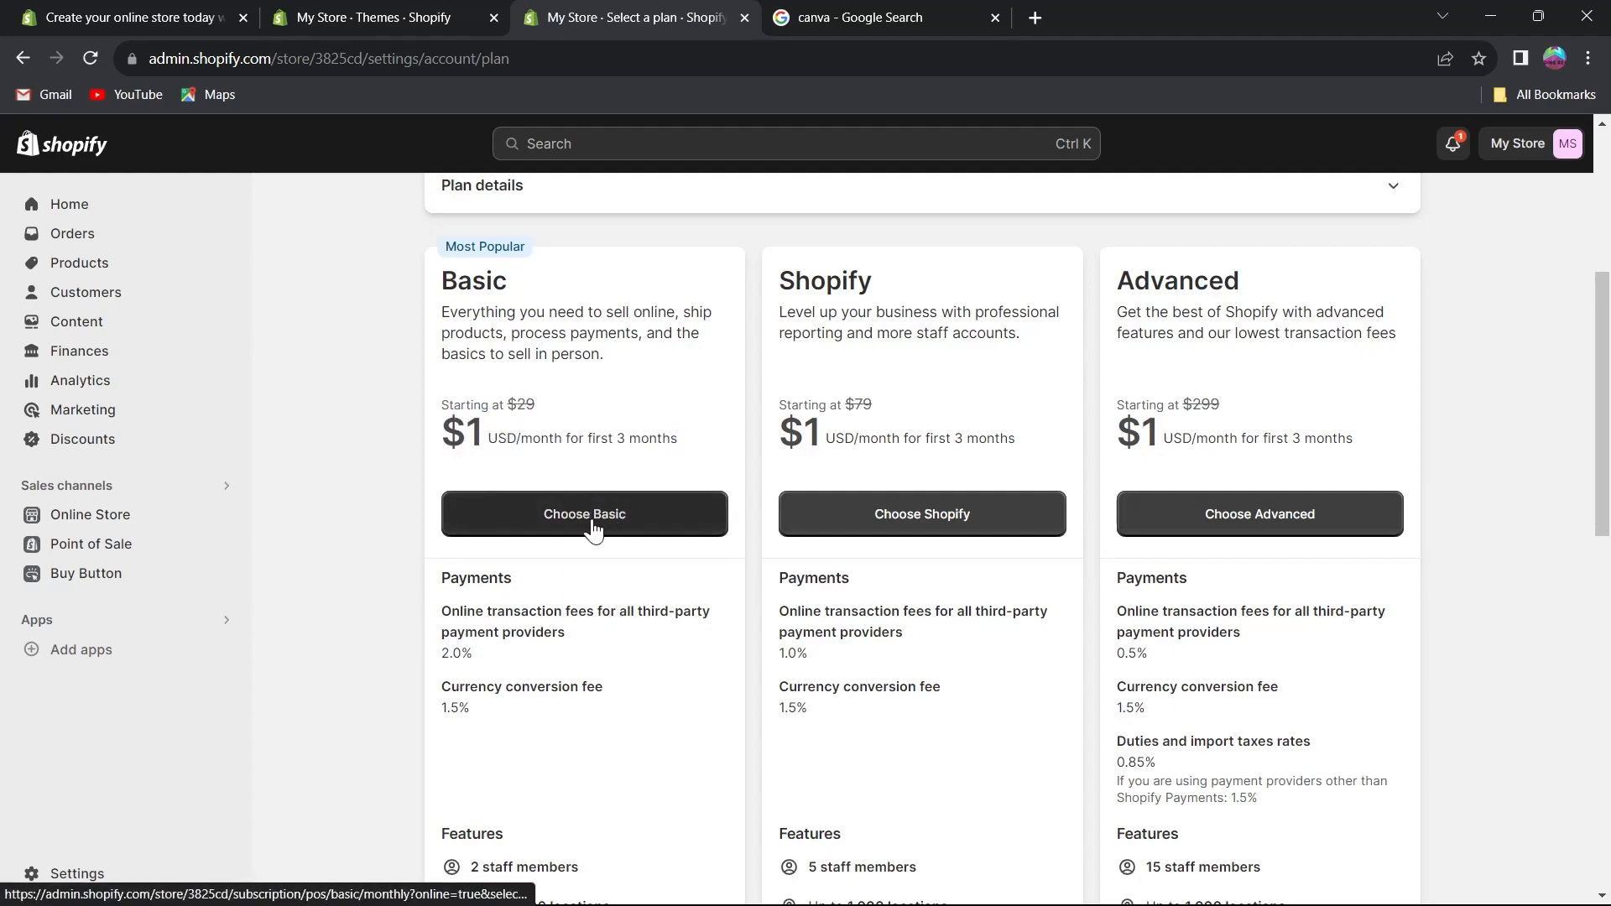
Examine the features listed for each plan, such as staff members and locations, and the plan headings.
{"action": "scroll", "coordinate": [606, 518], "scroll_direction": "down", "scroll_amount": 5}
{"action": "left_click_drag", "start_coordinate": [431, 424], "coordinate": [610, 453]}
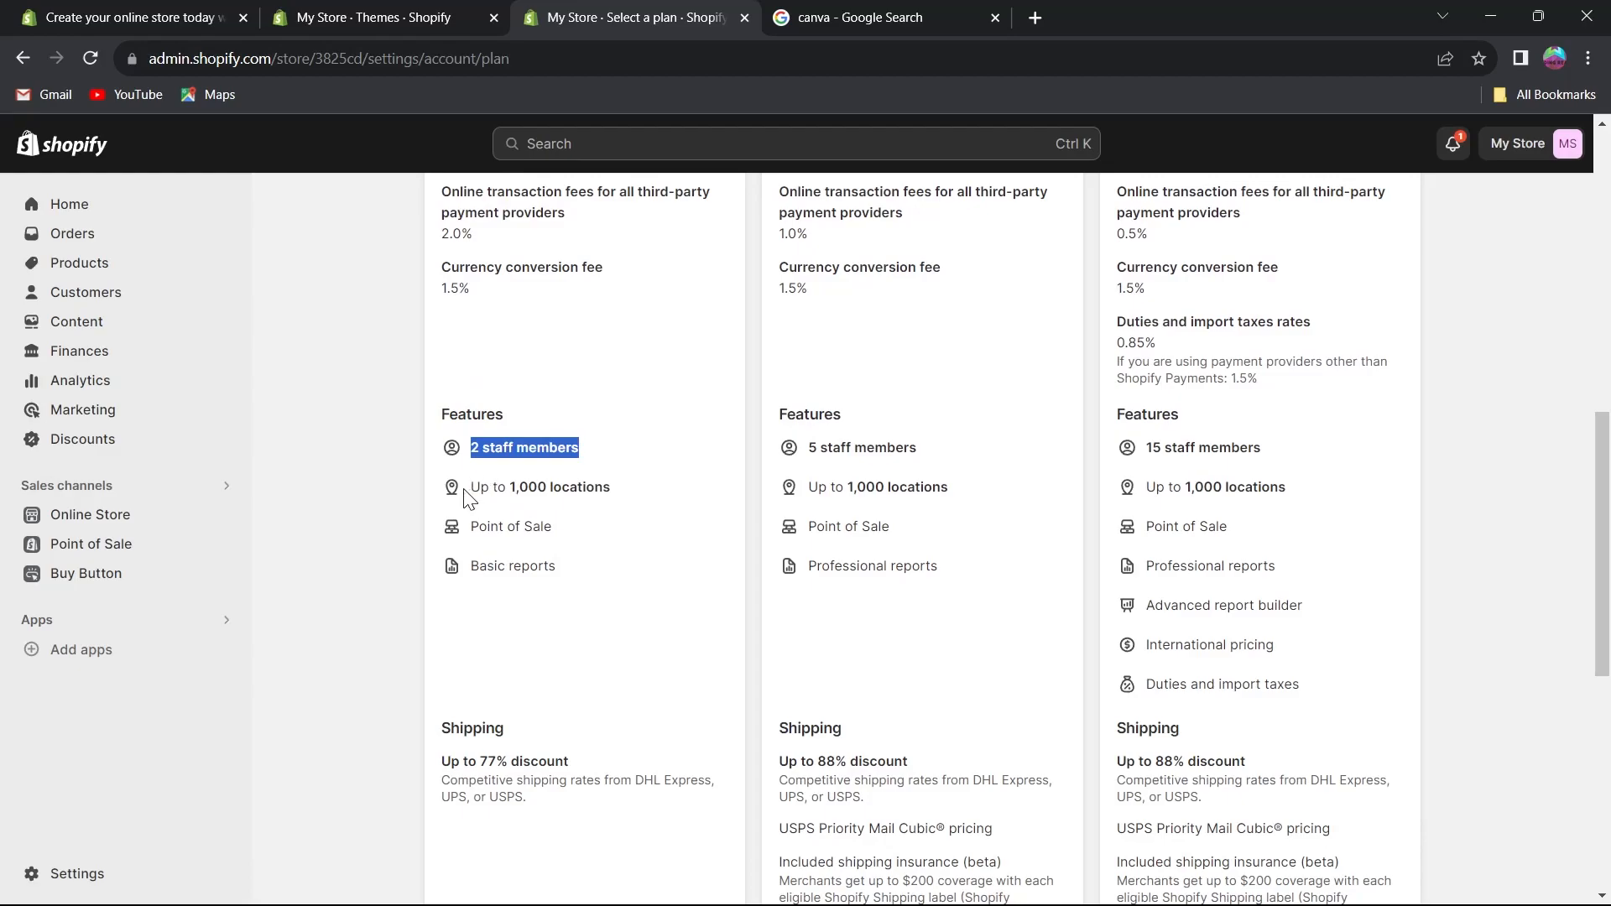
{"action": "left_click_drag", "start_coordinate": [465, 490], "coordinate": [647, 494]}
{"action": "left_click", "coordinate": [472, 534]}
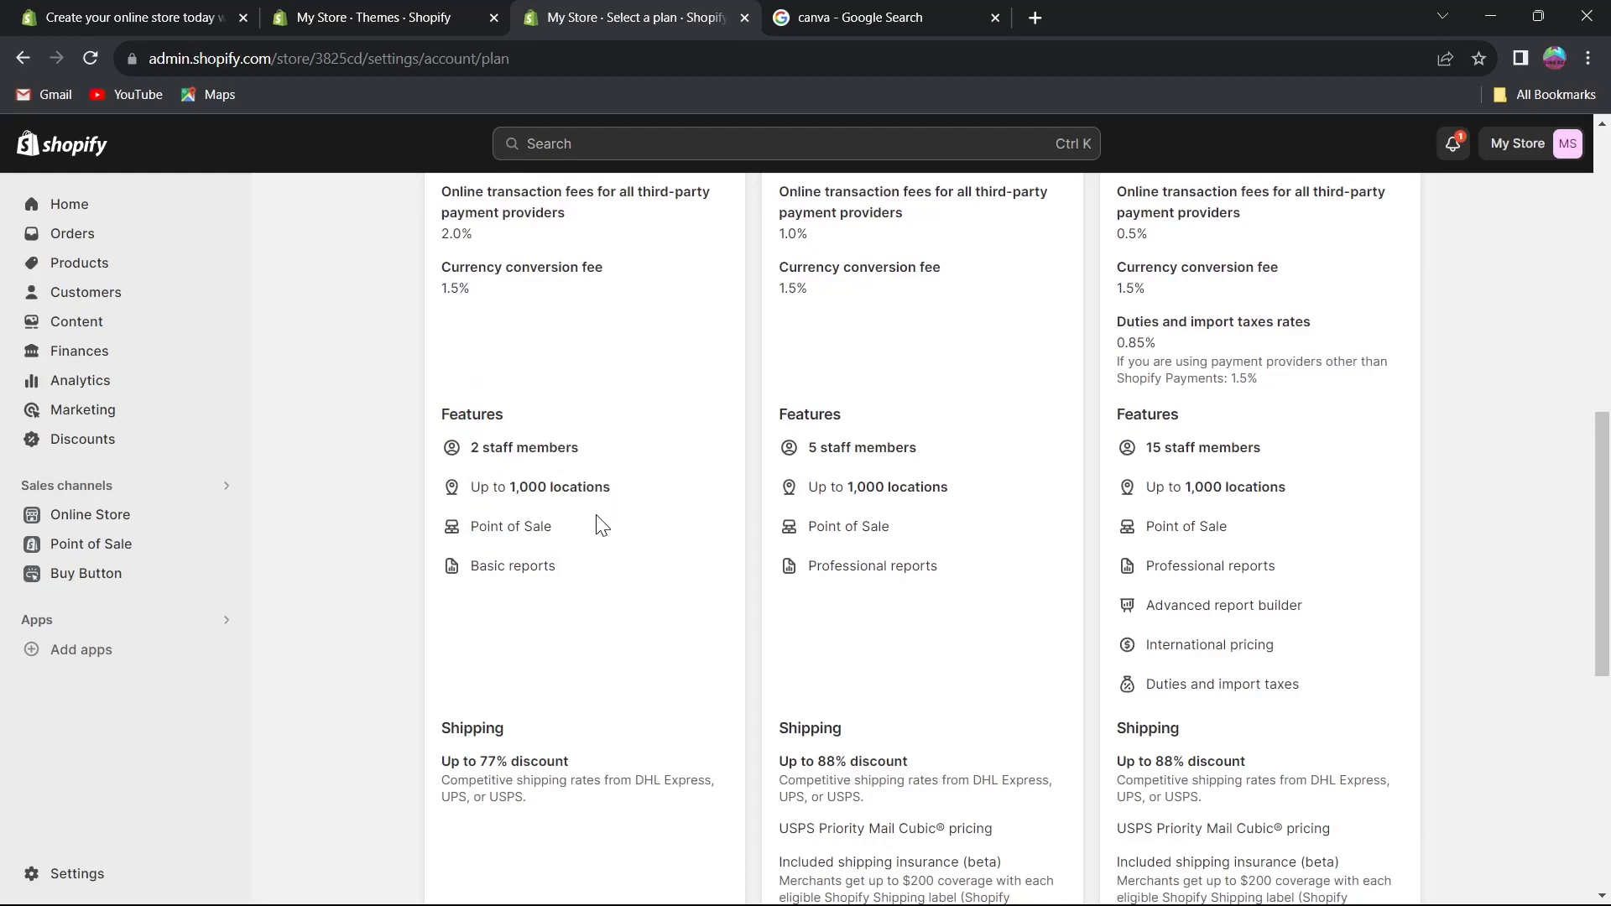
{"action": "left_click_drag", "start_coordinate": [447, 564], "coordinate": [612, 578]}
{"action": "scroll", "coordinate": [536, 662], "scroll_direction": "up", "scroll_amount": 5}
{"action": "left_click_drag", "start_coordinate": [779, 385], "coordinate": [874, 389]}
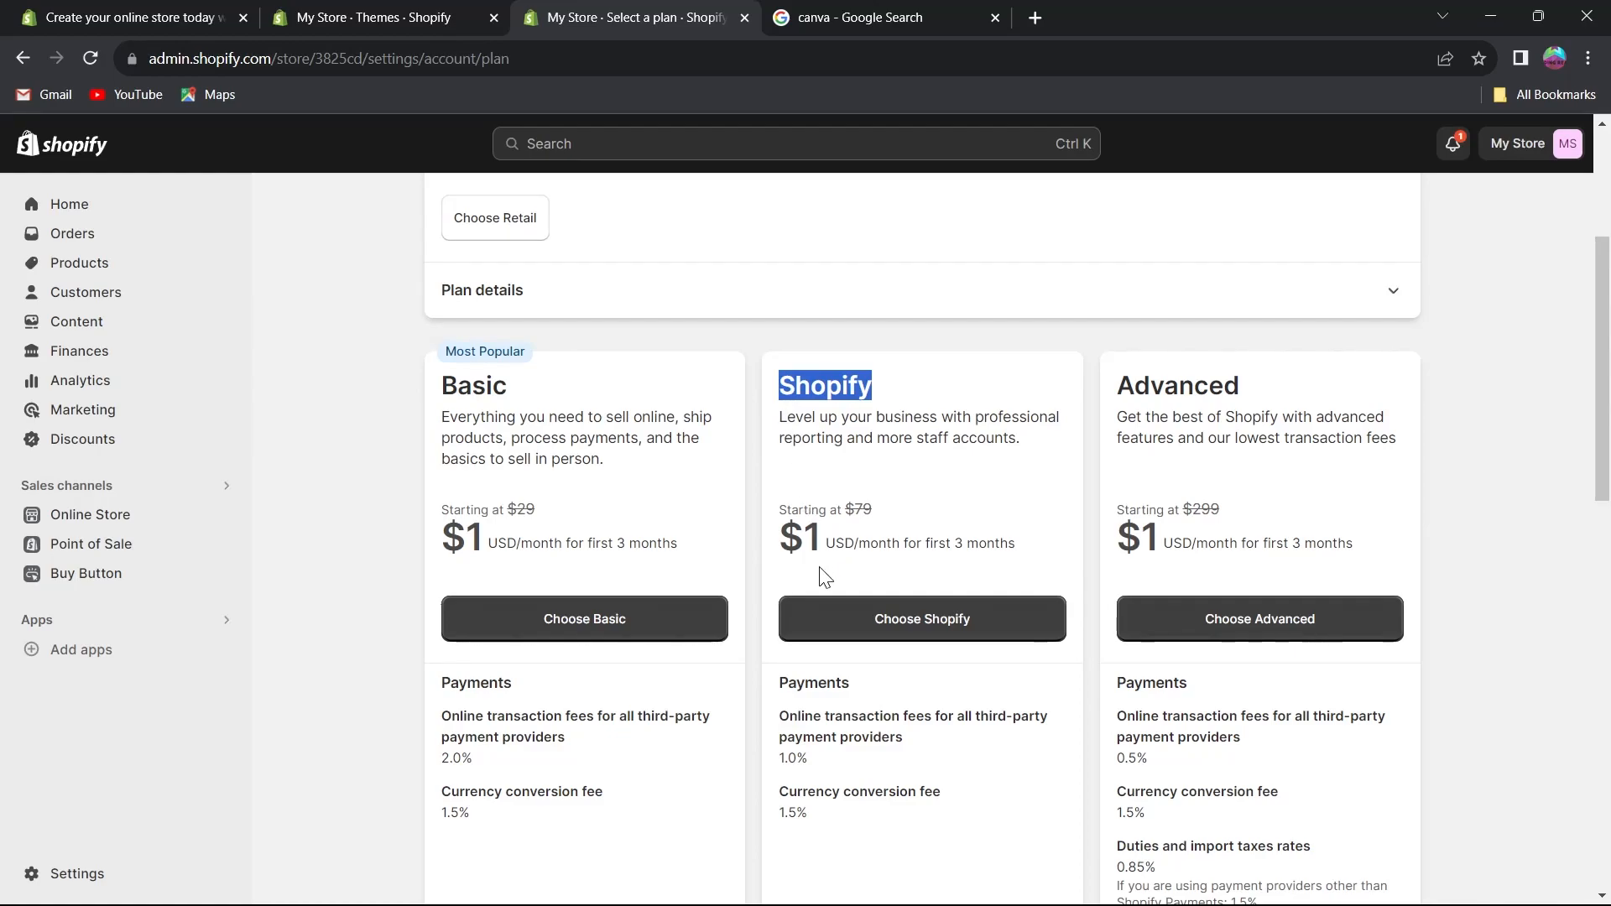
{"action": "left_click_drag", "start_coordinate": [781, 541], "coordinate": [830, 546]}
{"action": "left_click_drag", "start_coordinate": [1117, 389], "coordinate": [1308, 390]}
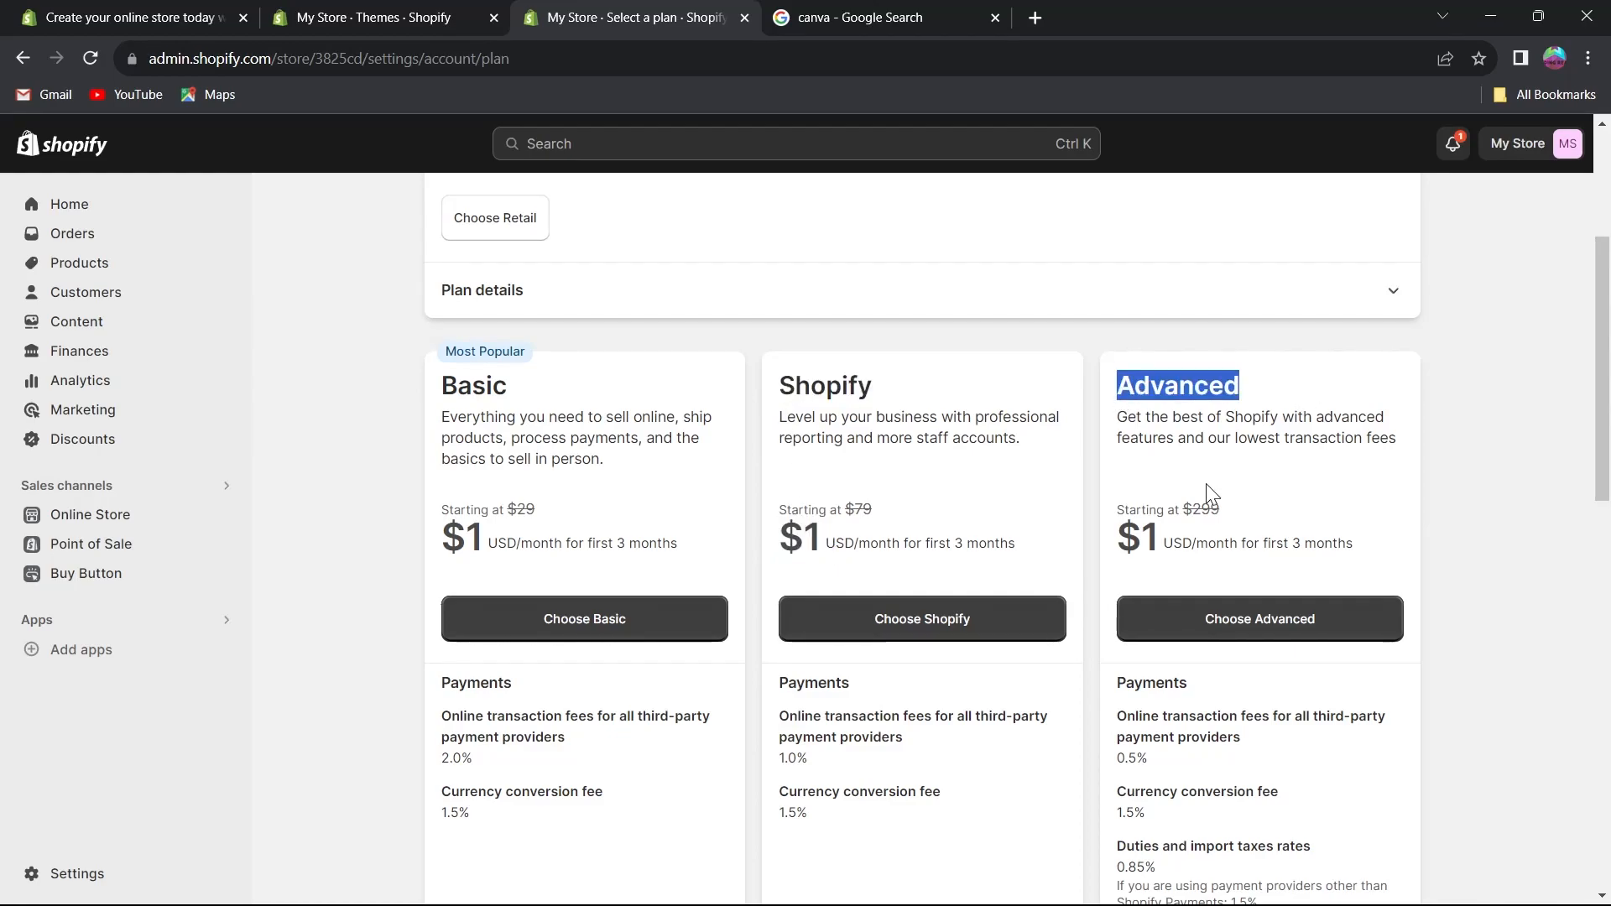
{"action": "left_click_drag", "start_coordinate": [1114, 542], "coordinate": [1262, 527]}
Compare the starting prices of the Basic, Shopify and Advanced plans.
{"action": "left_click", "coordinate": [1356, 573]}
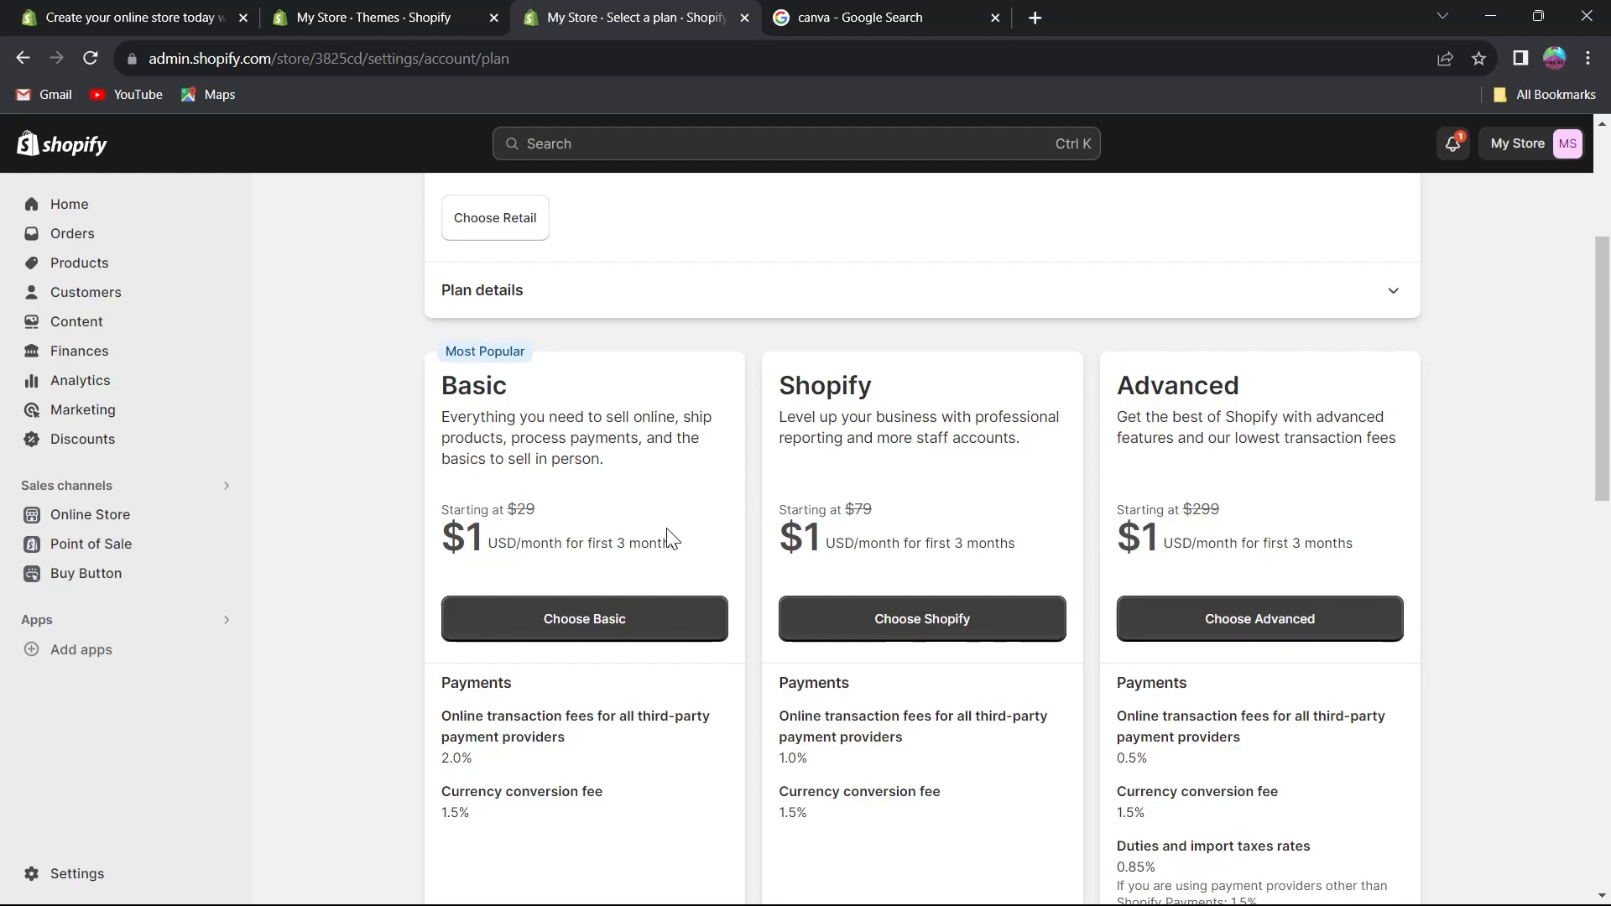
{"action": "left_click_drag", "start_coordinate": [507, 508], "coordinate": [551, 516]}
{"action": "left_click_drag", "start_coordinate": [848, 510], "coordinate": [872, 513]}
{"action": "left_click_drag", "start_coordinate": [1187, 504], "coordinate": [1266, 507]}
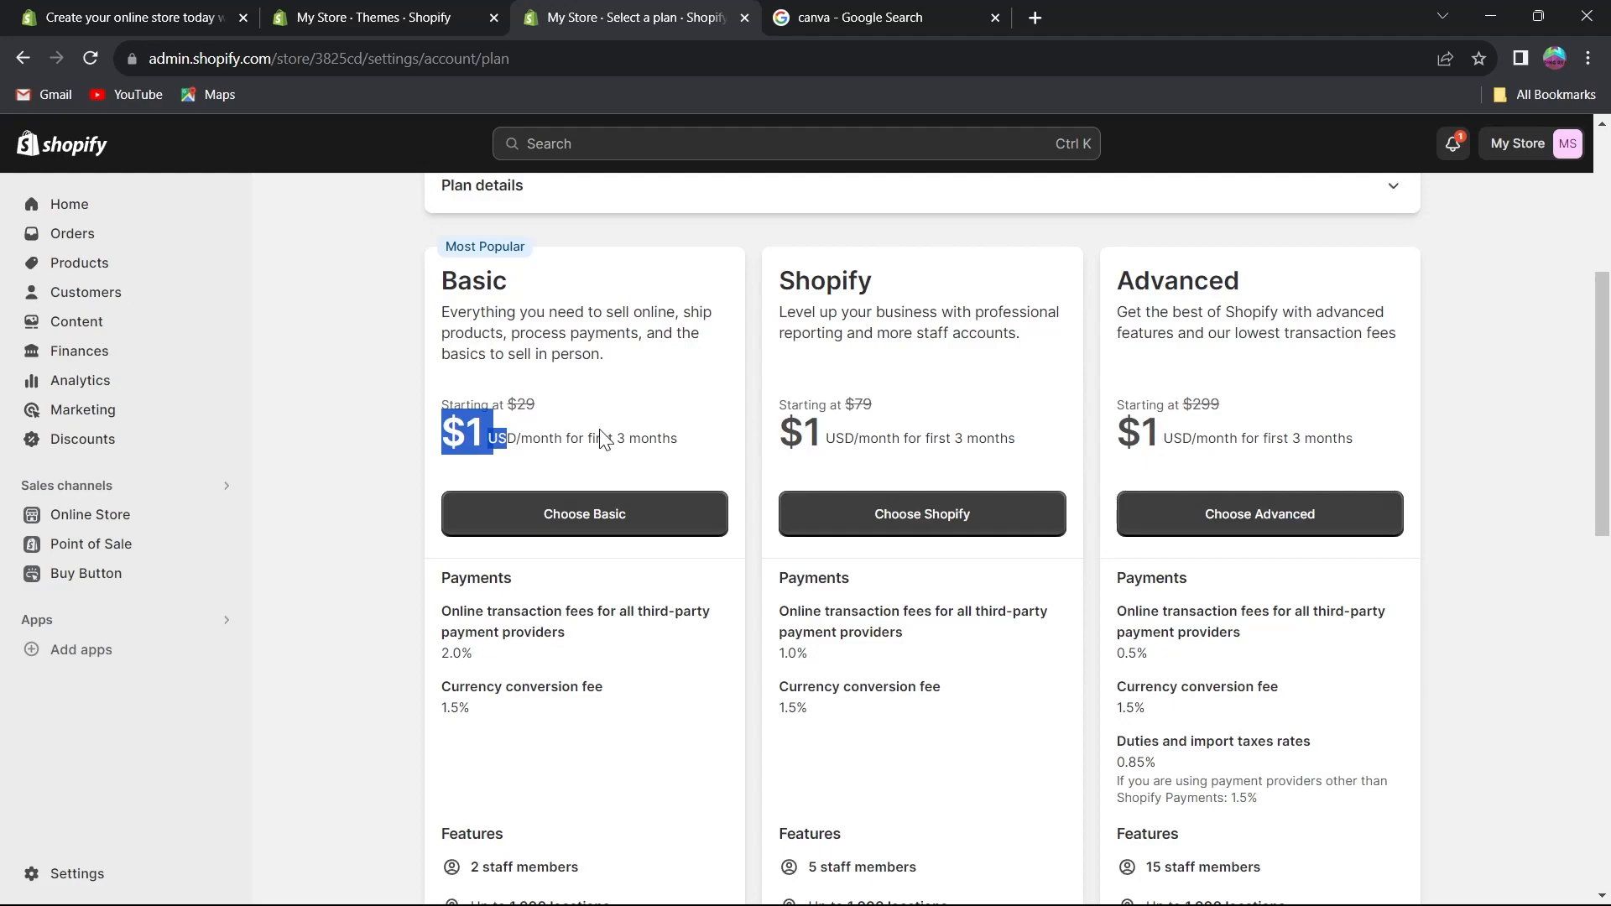
{"action": "left_click_drag", "start_coordinate": [601, 440], "coordinate": [595, 439]}
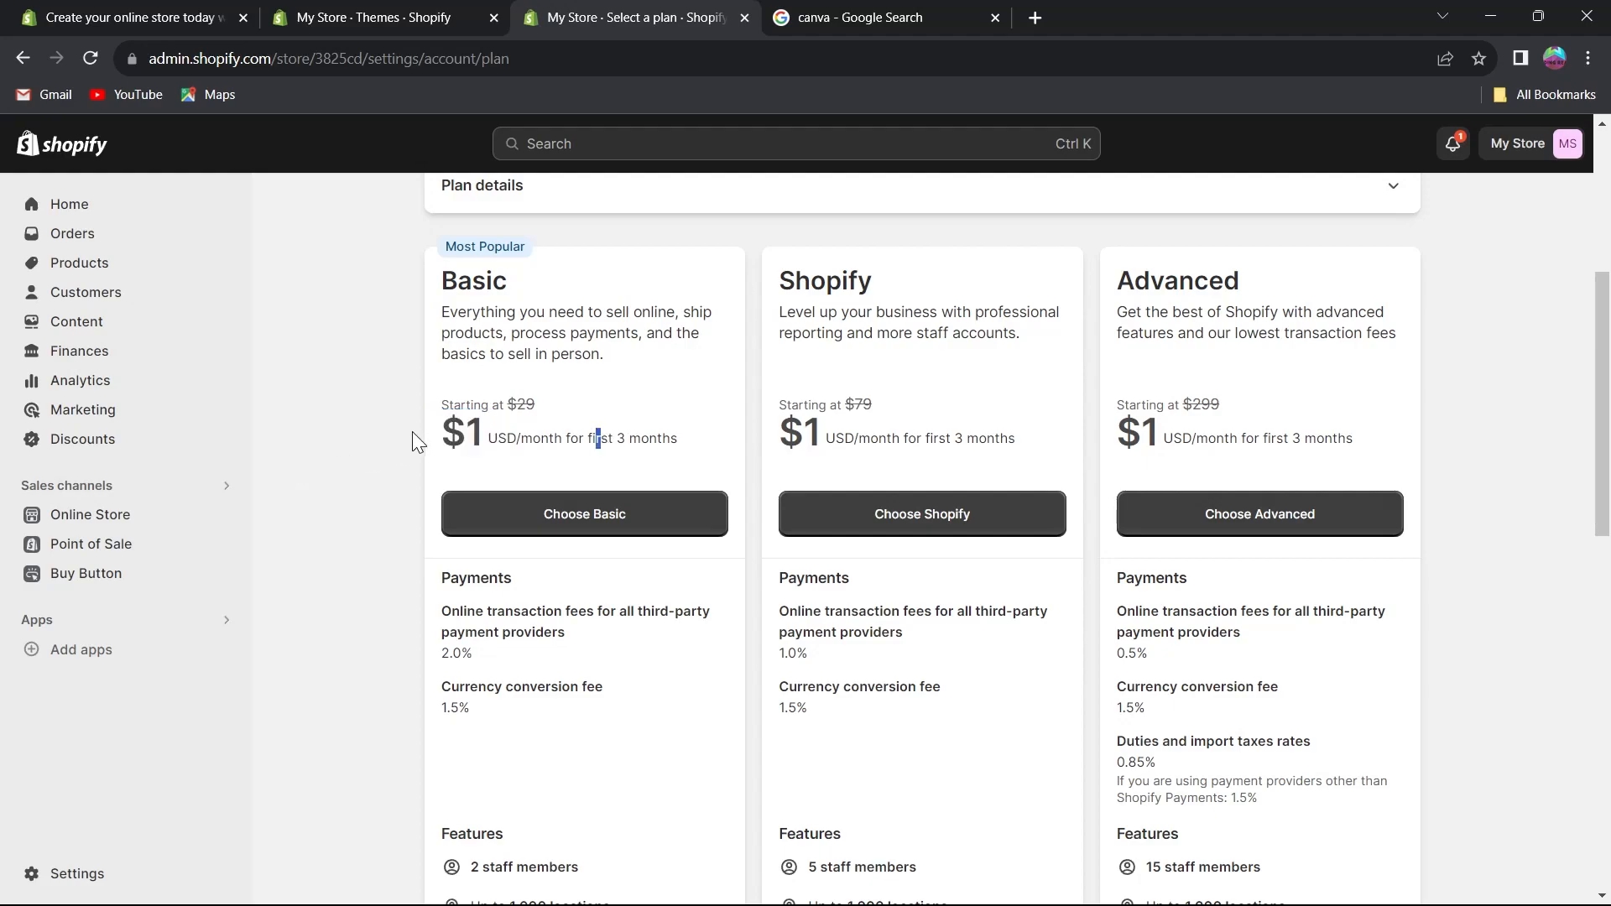
{"action": "left_click_drag", "start_coordinate": [436, 440], "coordinate": [483, 432]}
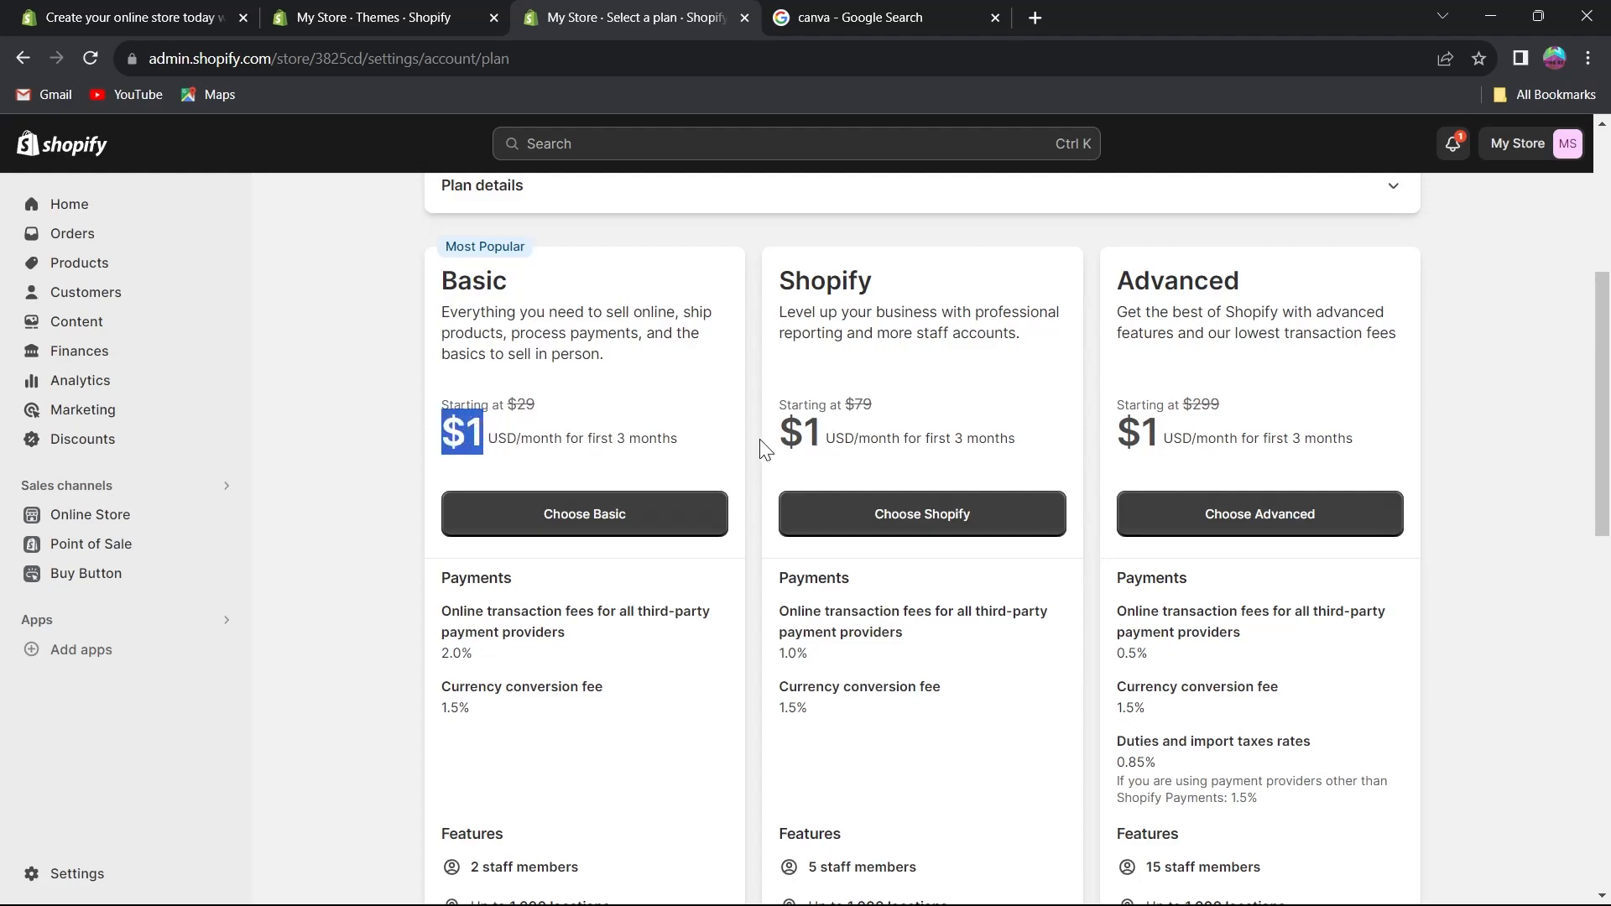
{"action": "left_click", "coordinate": [791, 419]}
{"action": "left_click_drag", "start_coordinate": [791, 420], "coordinate": [826, 435]}
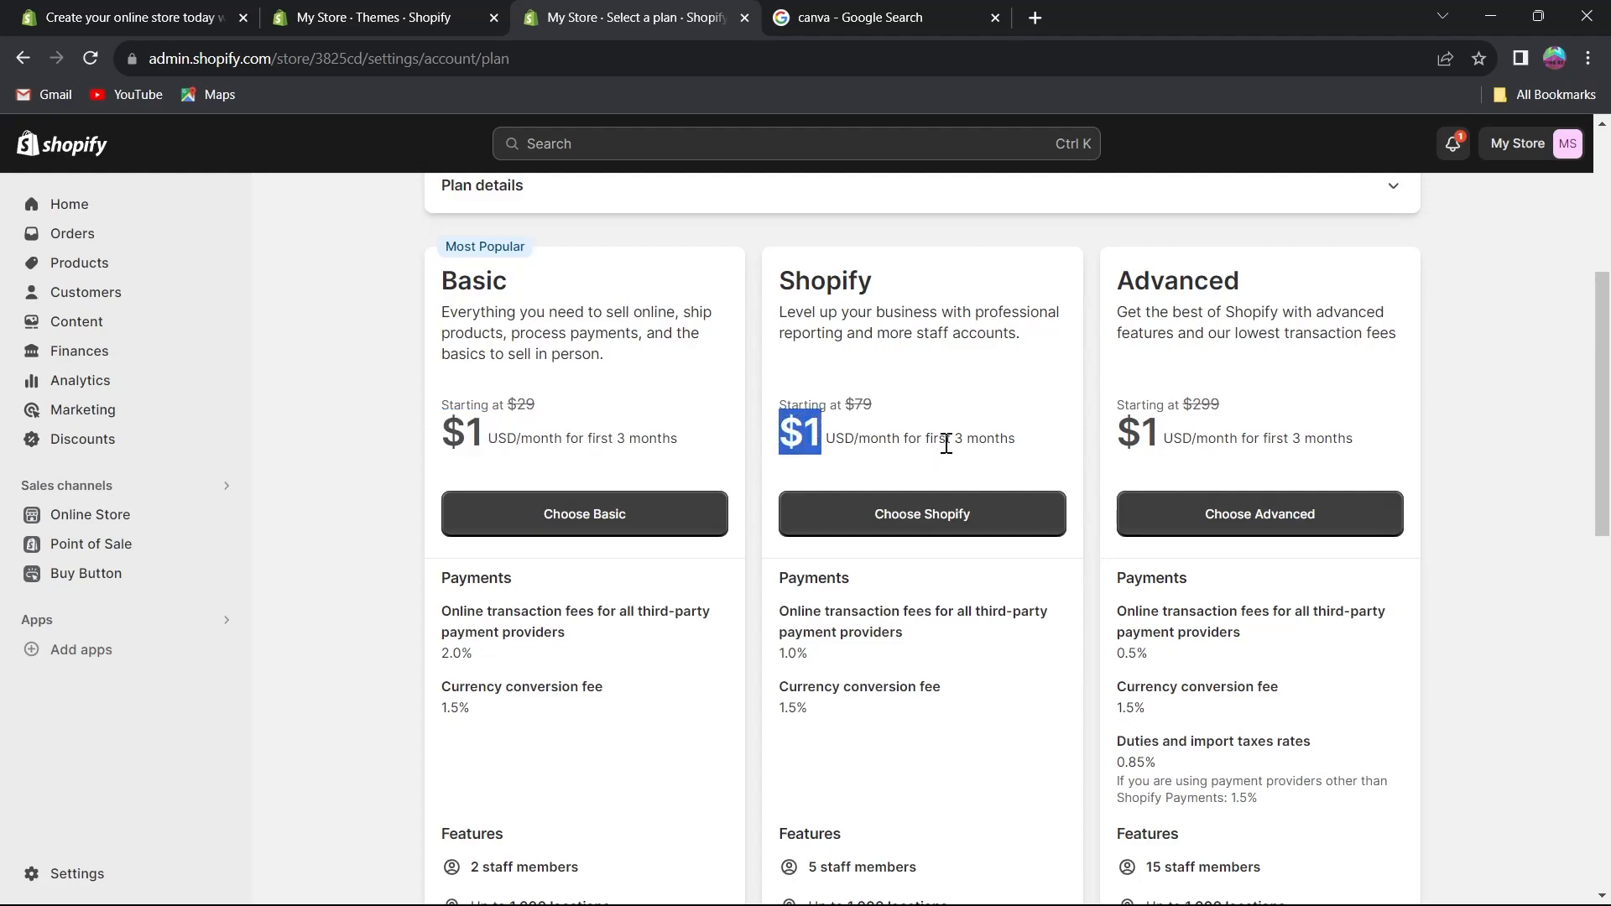
Highlight each plan's name and its original starting price in the Basic, Shopify and Advanced columns.
{"action": "double_click", "coordinate": [444, 284]}
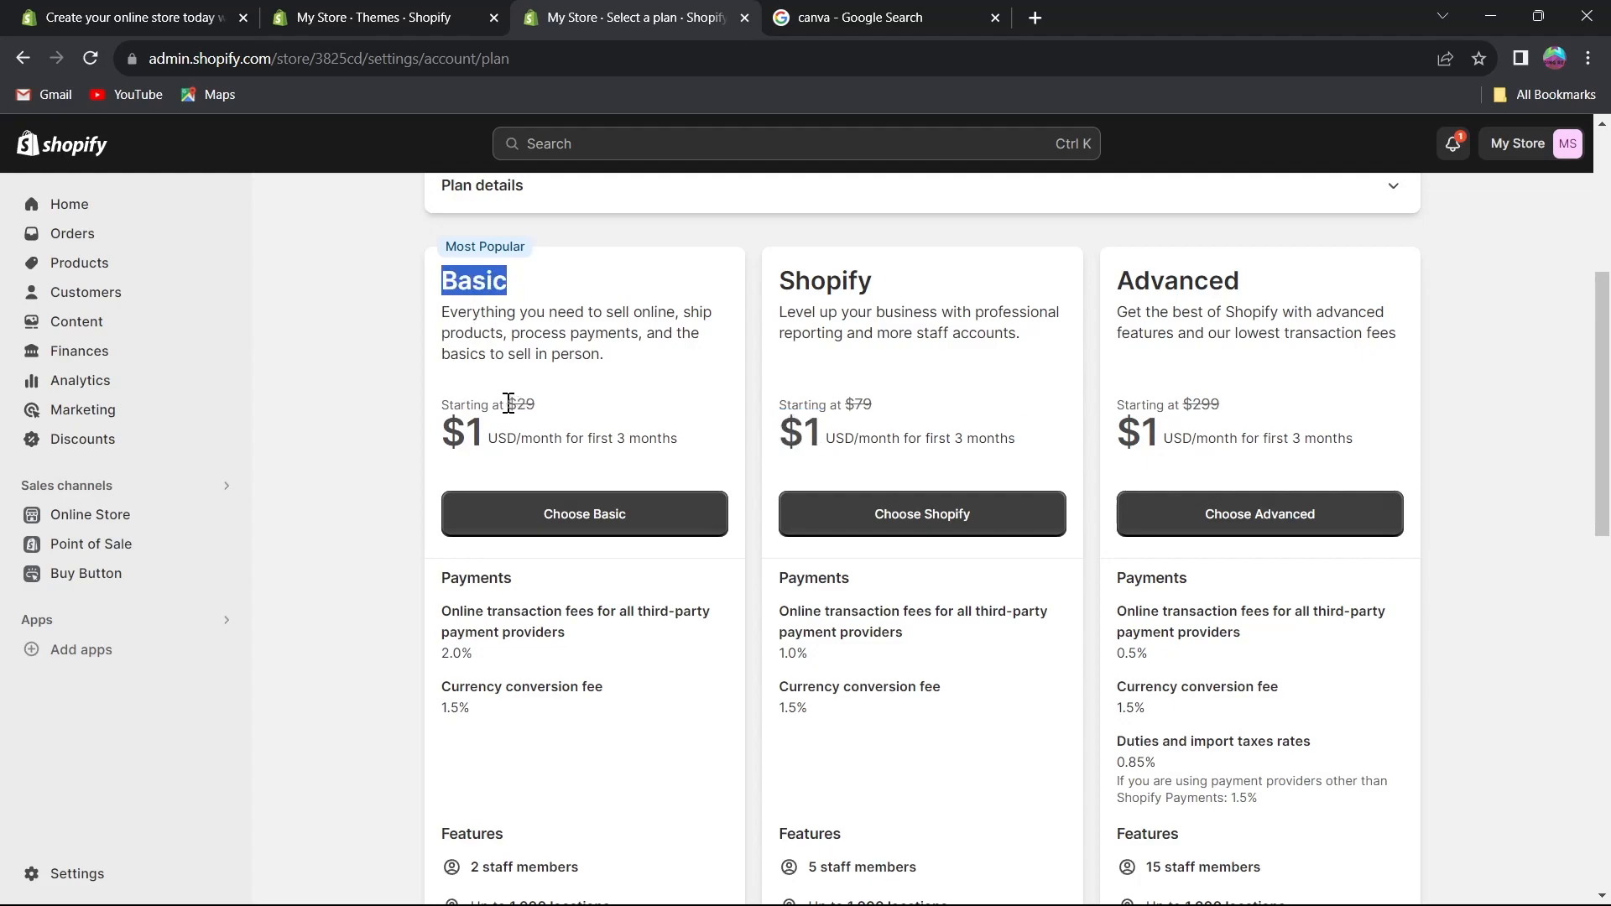
{"action": "left_click_drag", "start_coordinate": [503, 406], "coordinate": [537, 406]}
{"action": "double_click", "coordinate": [804, 285]}
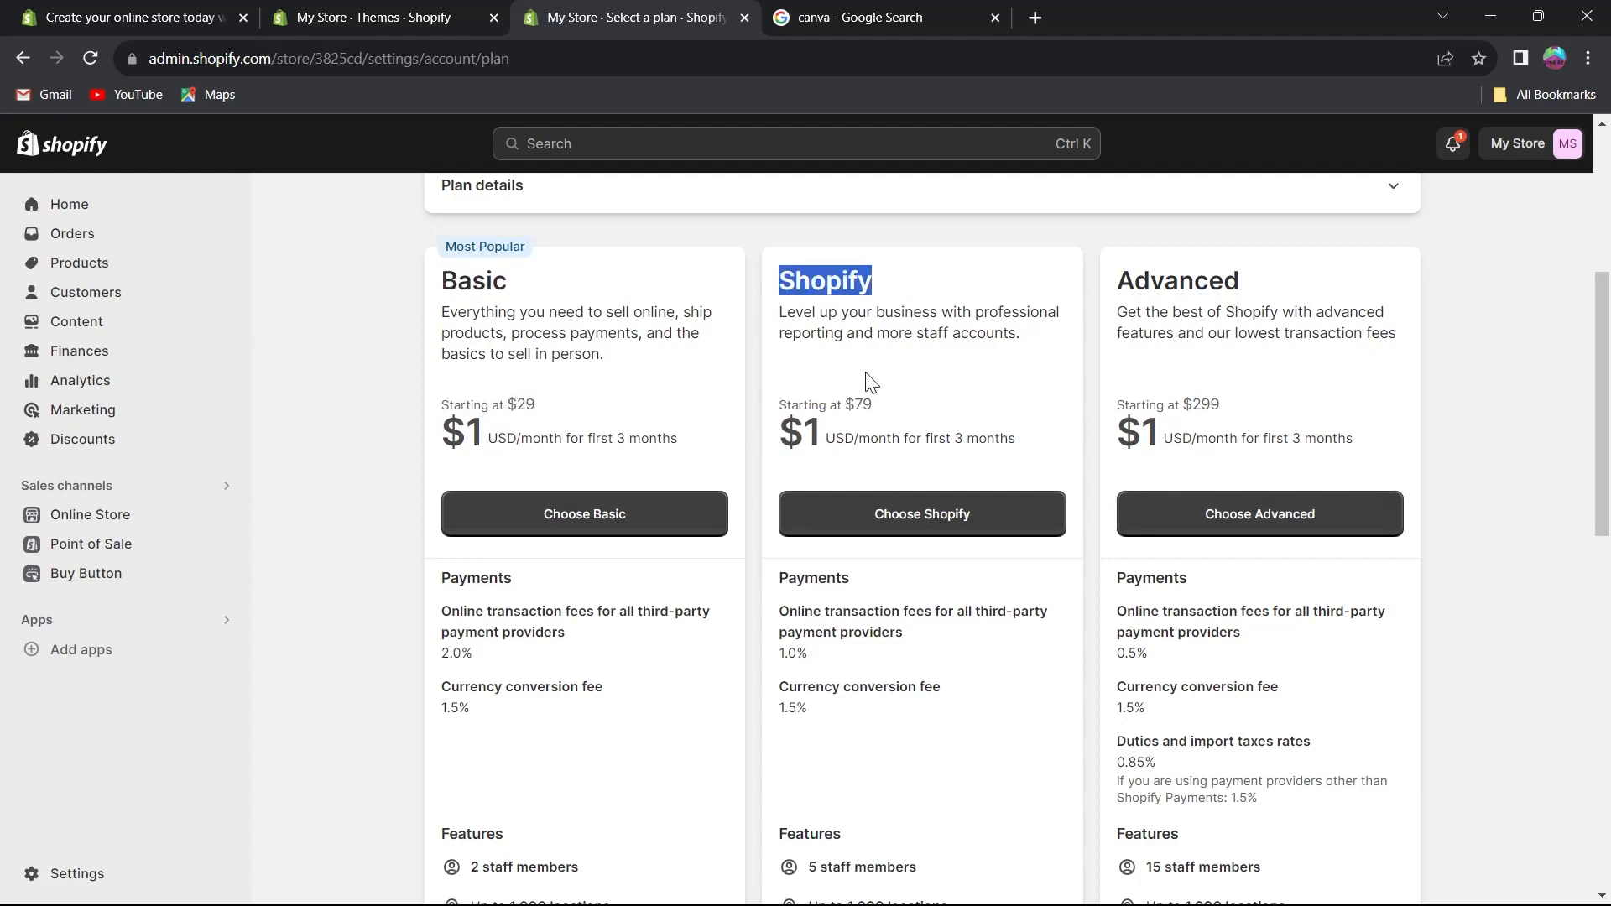
{"action": "double_click", "coordinate": [848, 409]}
{"action": "left_click_drag", "start_coordinate": [1120, 283], "coordinate": [1269, 285]}
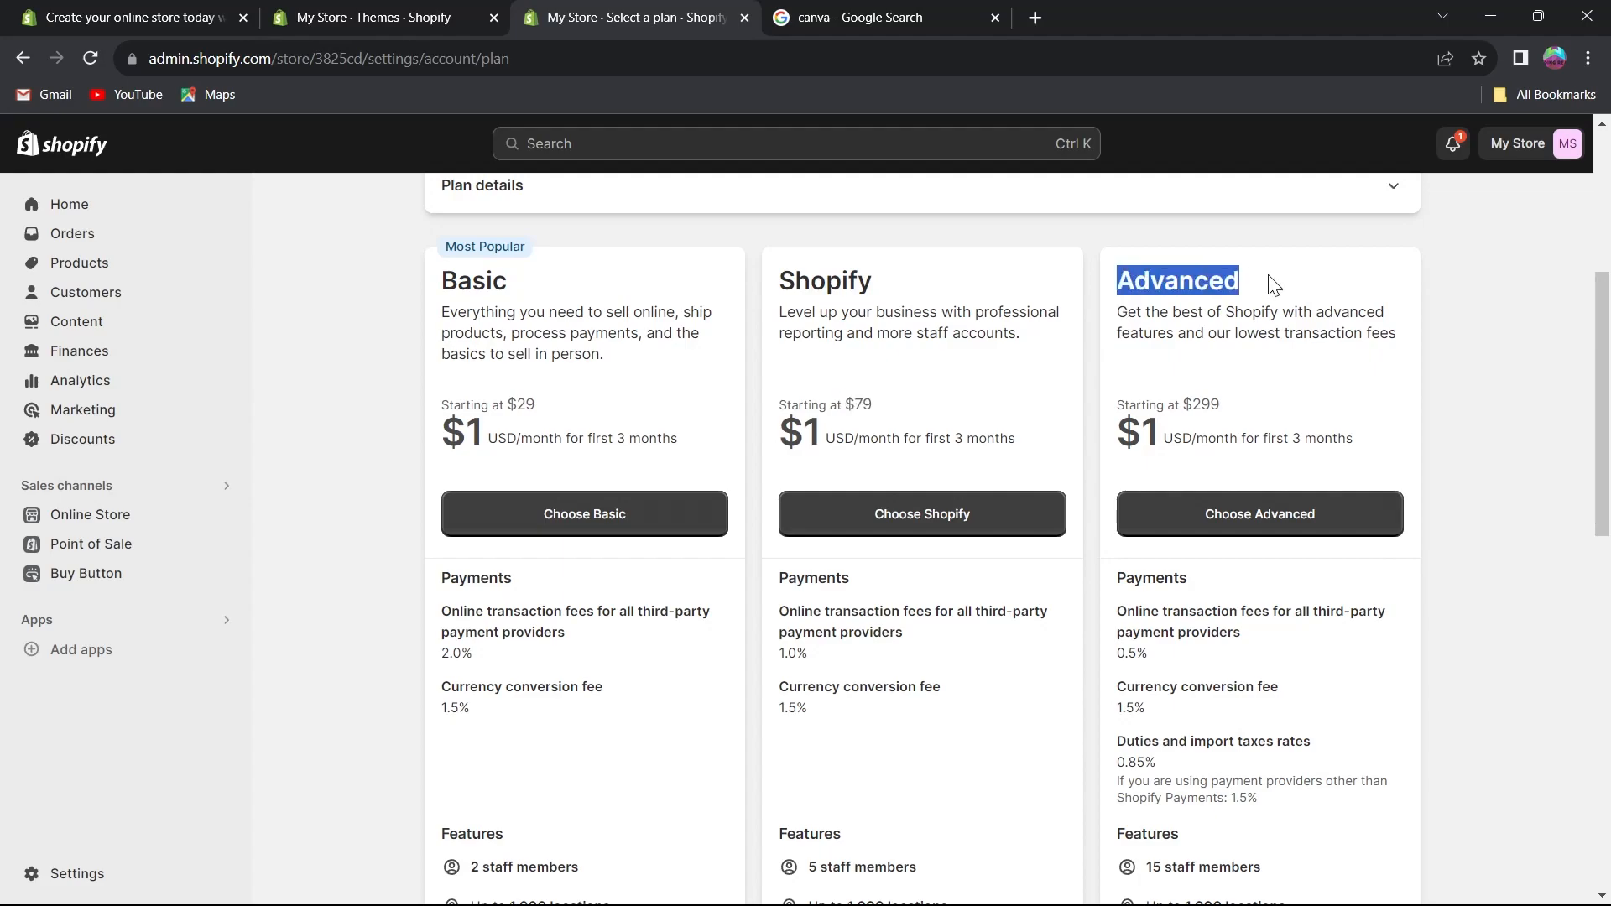
{"action": "left_click_drag", "start_coordinate": [1186, 403], "coordinate": [1227, 413]}
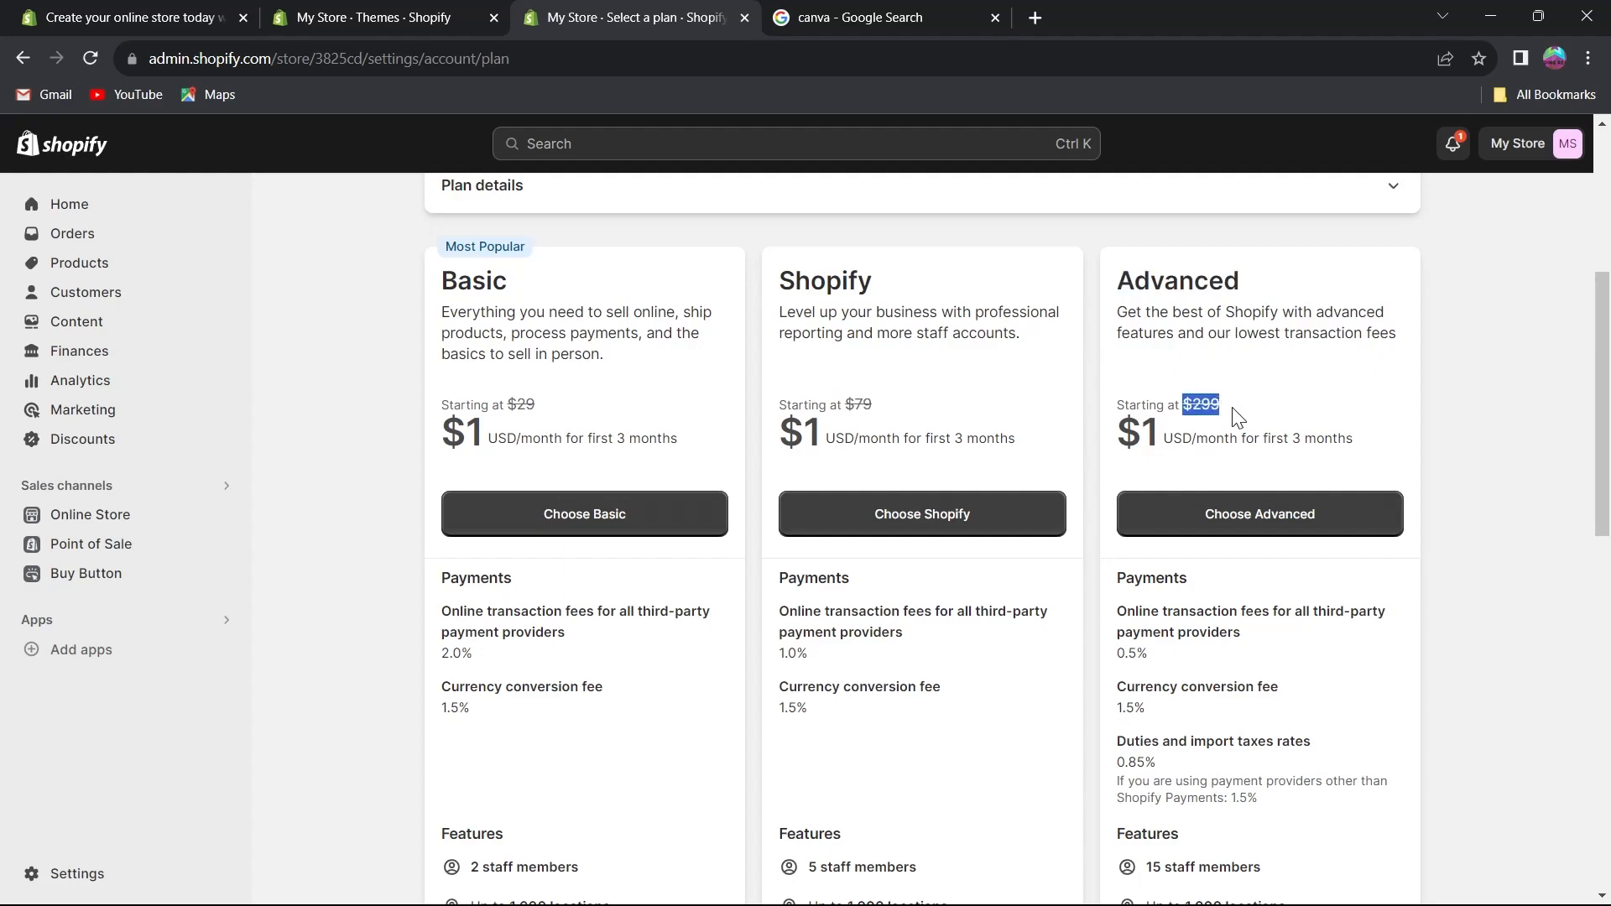
Scroll through the payments, features and shipping details listed for each plan.
{"action": "scroll", "coordinate": [1239, 415], "scroll_direction": "down", "scroll_amount": 4}
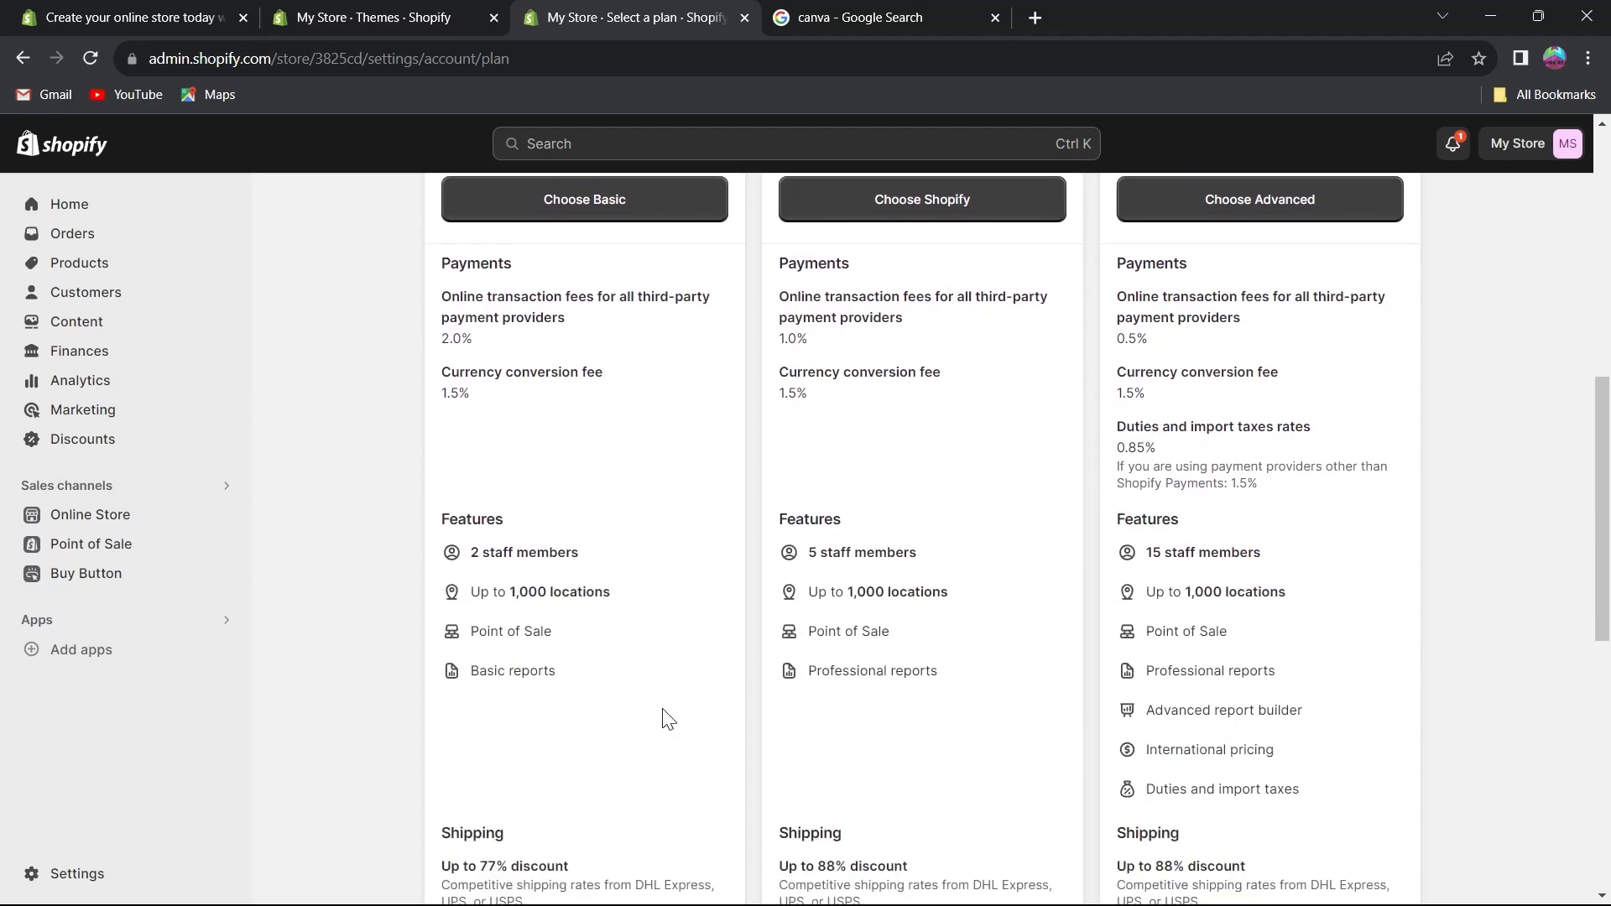
{"action": "scroll", "coordinate": [872, 646], "scroll_direction": "down", "scroll_amount": 2}
{"action": "scroll", "coordinate": [1104, 553], "scroll_direction": "up", "scroll_amount": 6}
{"action": "scroll", "coordinate": [1104, 553], "scroll_direction": "down", "scroll_amount": 4}
{"action": "scroll", "coordinate": [676, 601], "scroll_direction": "down", "scroll_amount": 1}
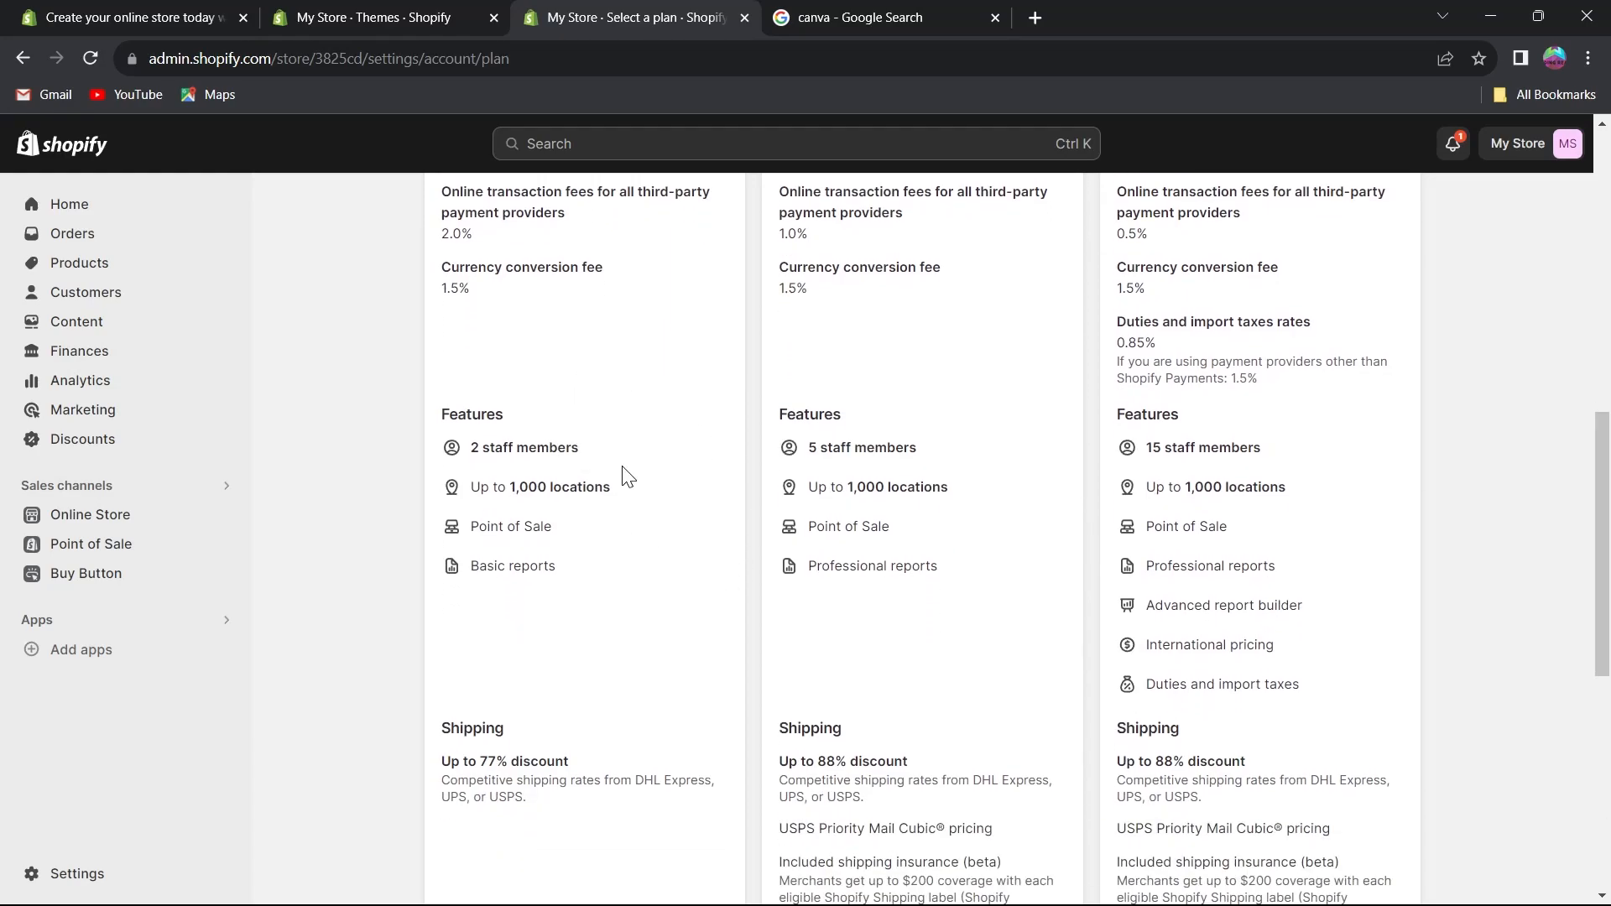
{"action": "scroll", "coordinate": [627, 476], "scroll_direction": "up", "scroll_amount": 8}
Open the plan settings and review the Billing and the Users and permissions settings pages.
{"action": "left_click", "coordinate": [435, 214]}
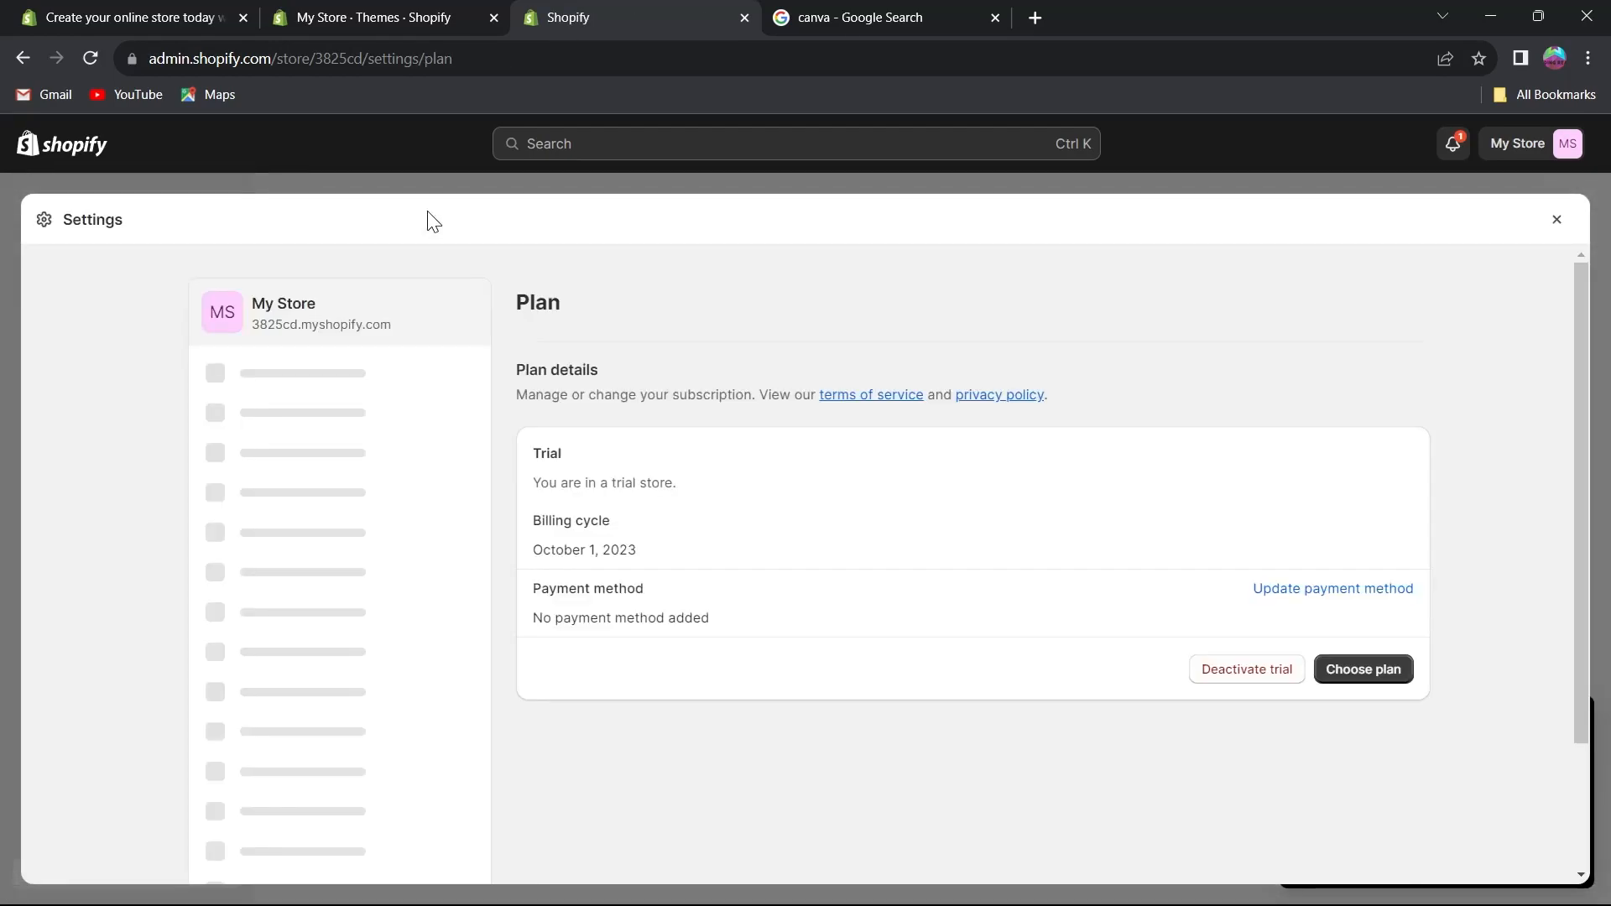
{"action": "left_click", "coordinate": [326, 438]}
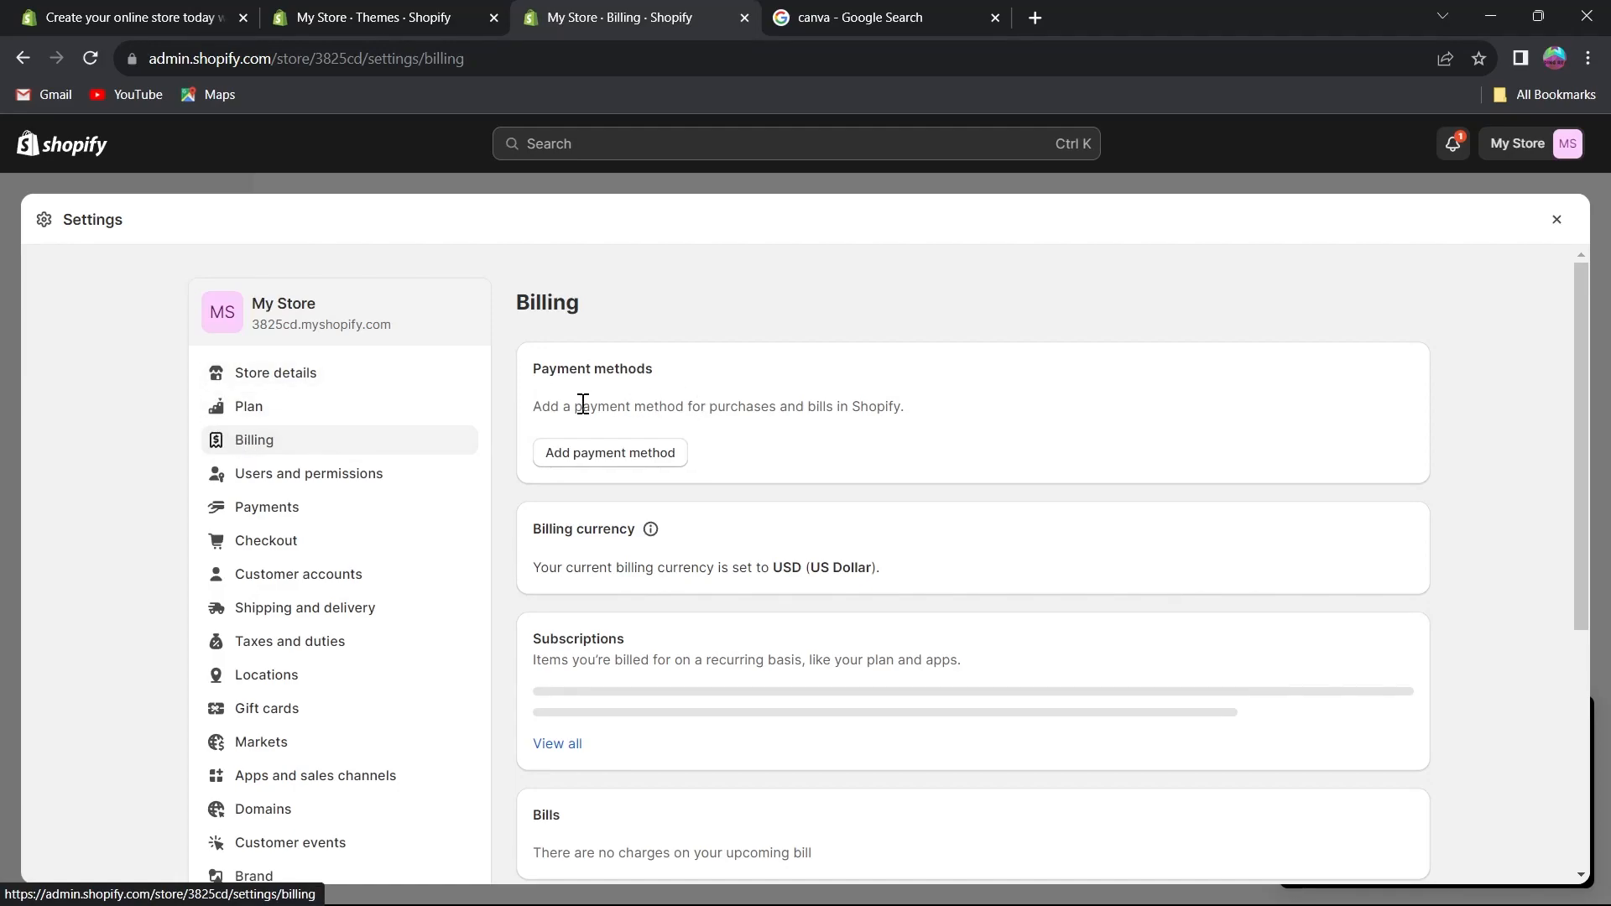
{"action": "scroll", "coordinate": [619, 457], "scroll_direction": "down", "scroll_amount": 4}
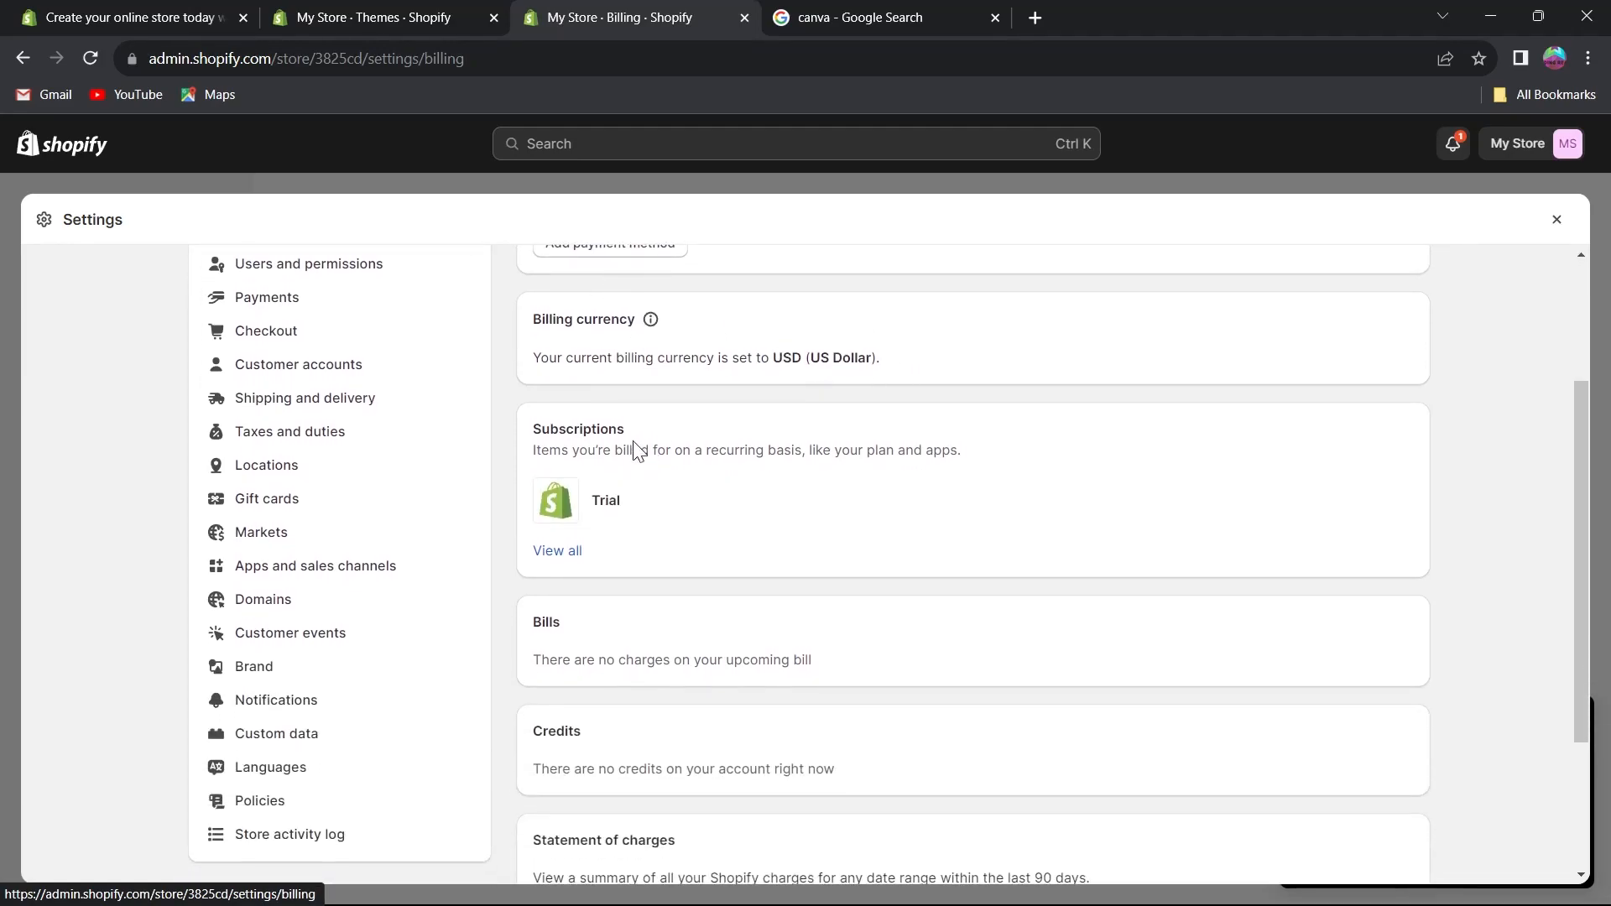
{"action": "scroll", "coordinate": [654, 437], "scroll_direction": "down", "scroll_amount": 1}
{"action": "scroll", "coordinate": [579, 456], "scroll_direction": "up", "scroll_amount": 4}
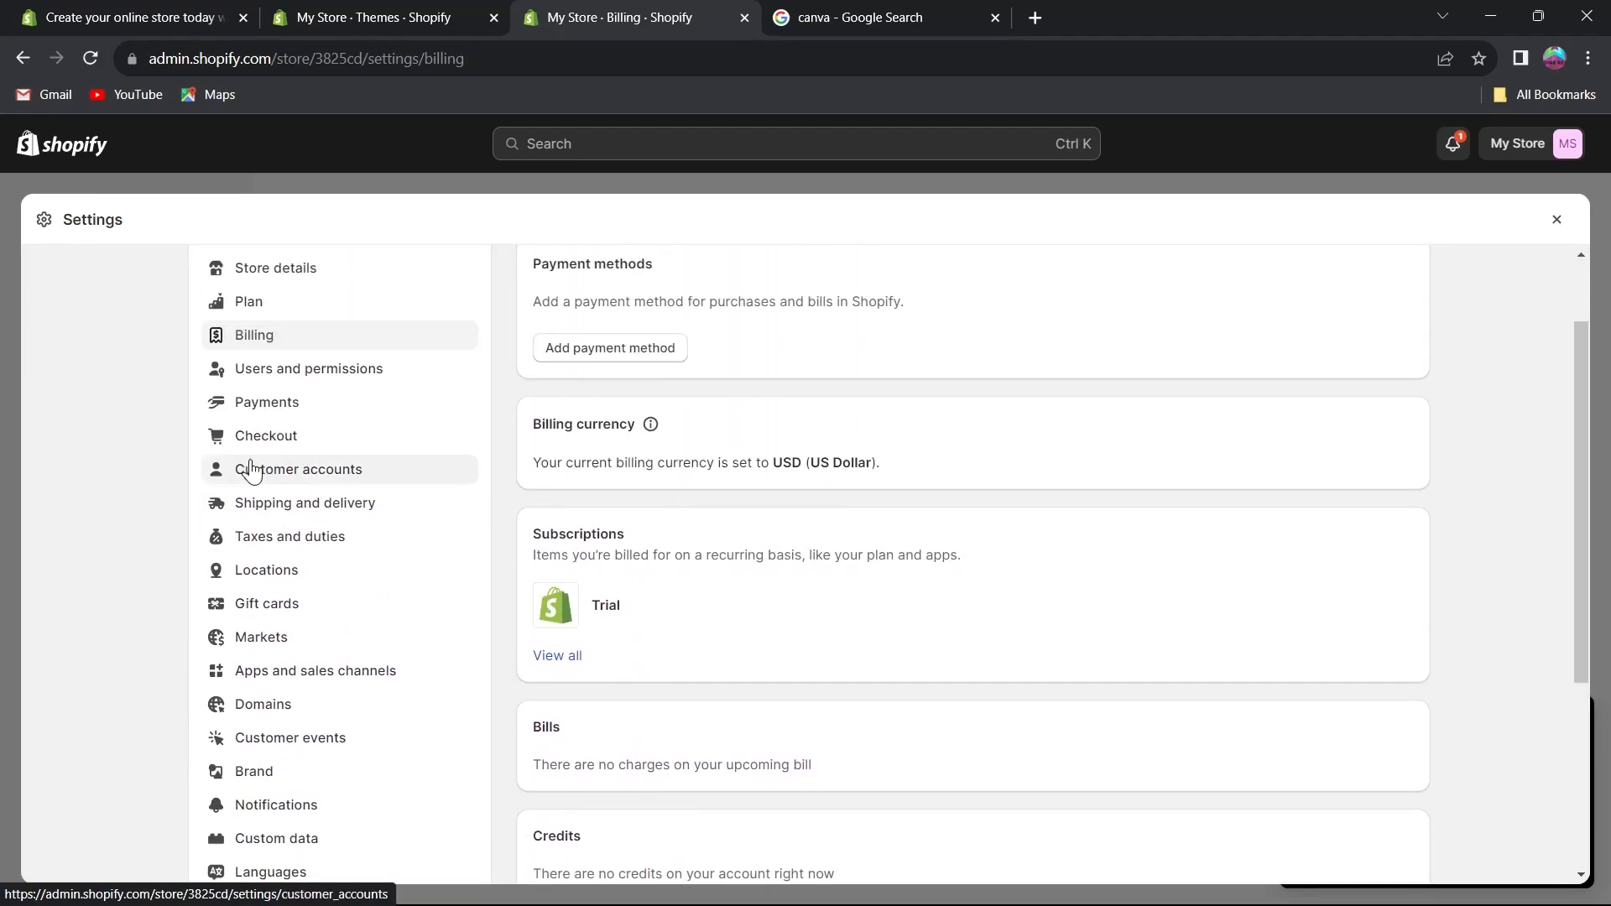
{"action": "left_click", "coordinate": [293, 369]}
{"action": "scroll", "coordinate": [281, 411], "scroll_direction": "down", "scroll_amount": 1}
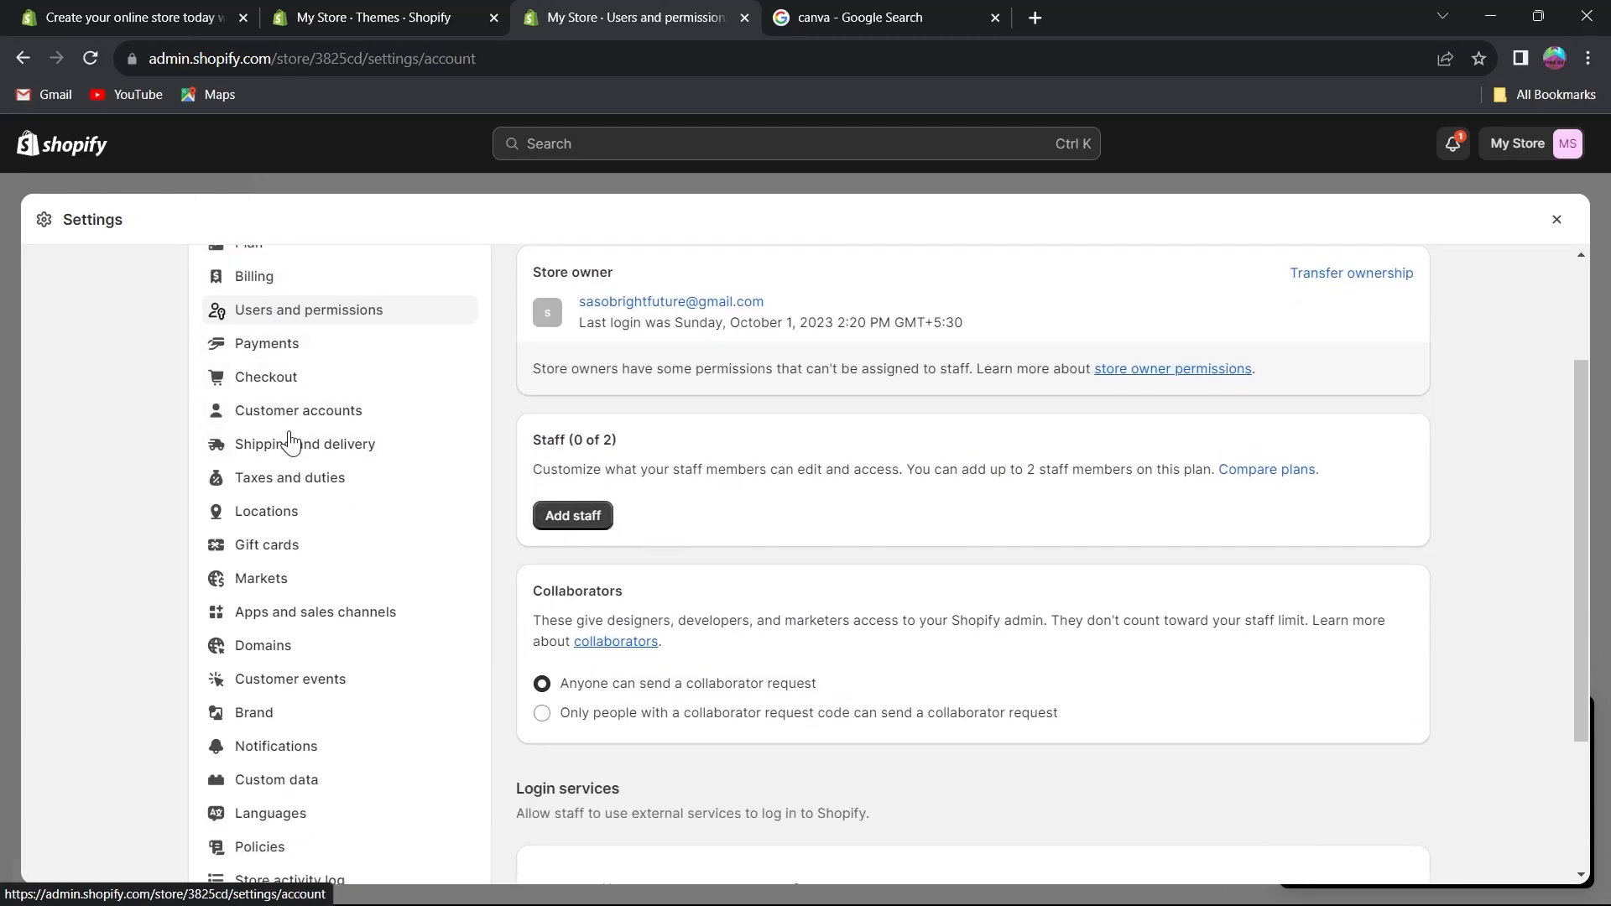
Open the Shipping and delivery settings and review the shipping rates, delivery dates, local delivery and pickup options.
{"action": "left_click", "coordinate": [291, 454]}
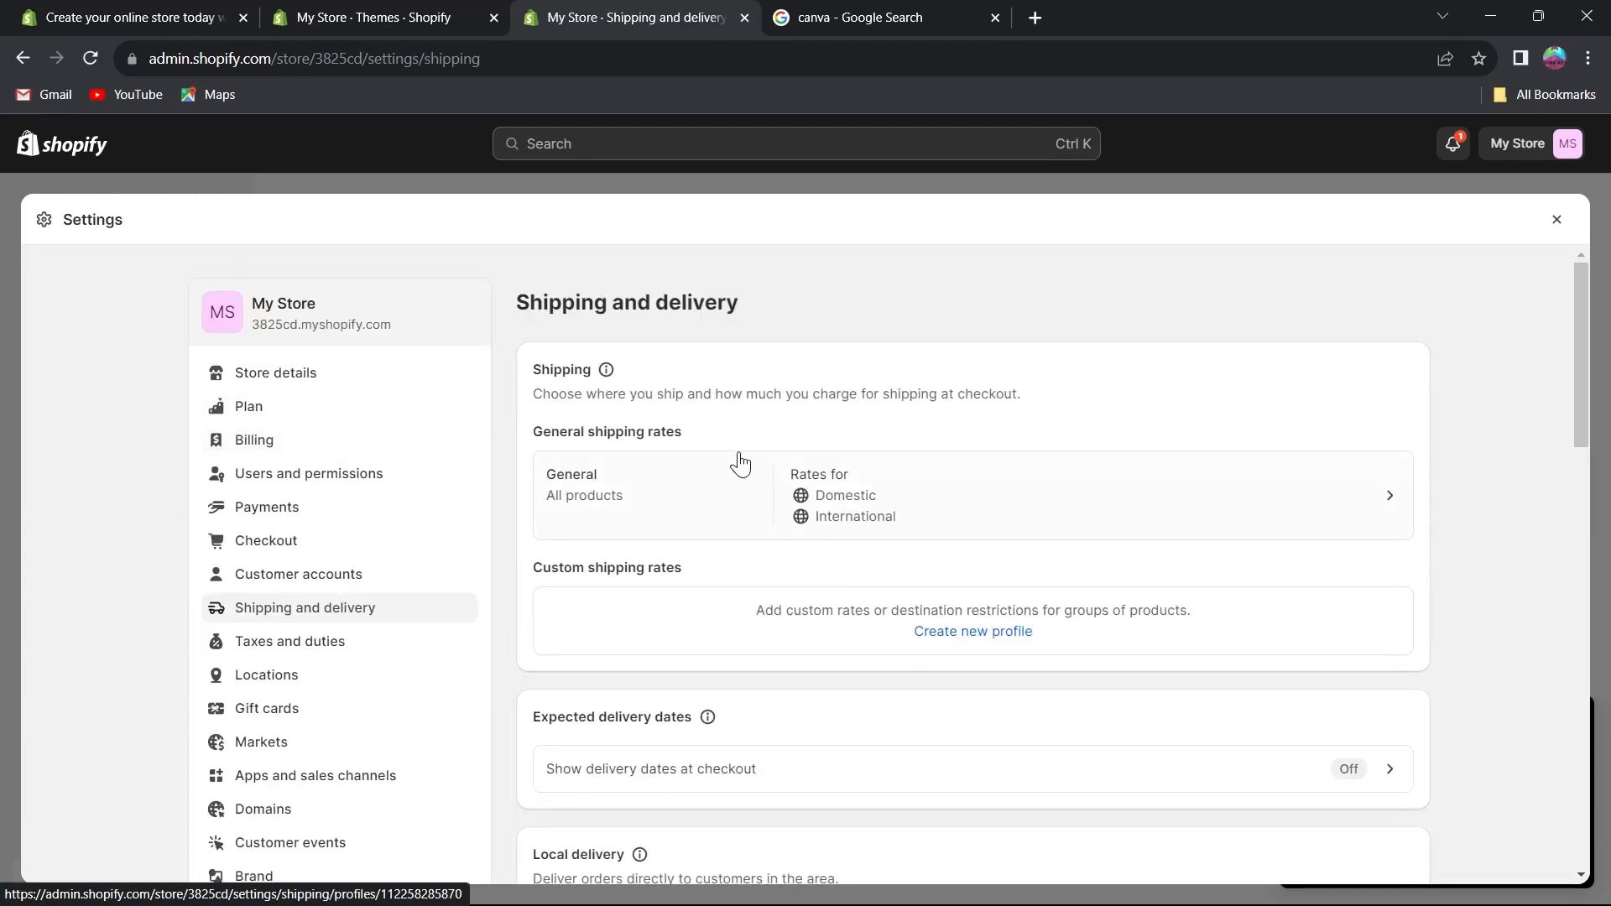
{"action": "left_click_drag", "start_coordinate": [514, 300], "coordinate": [745, 300]}
{"action": "scroll", "coordinate": [1049, 293], "scroll_direction": "down", "scroll_amount": 10}
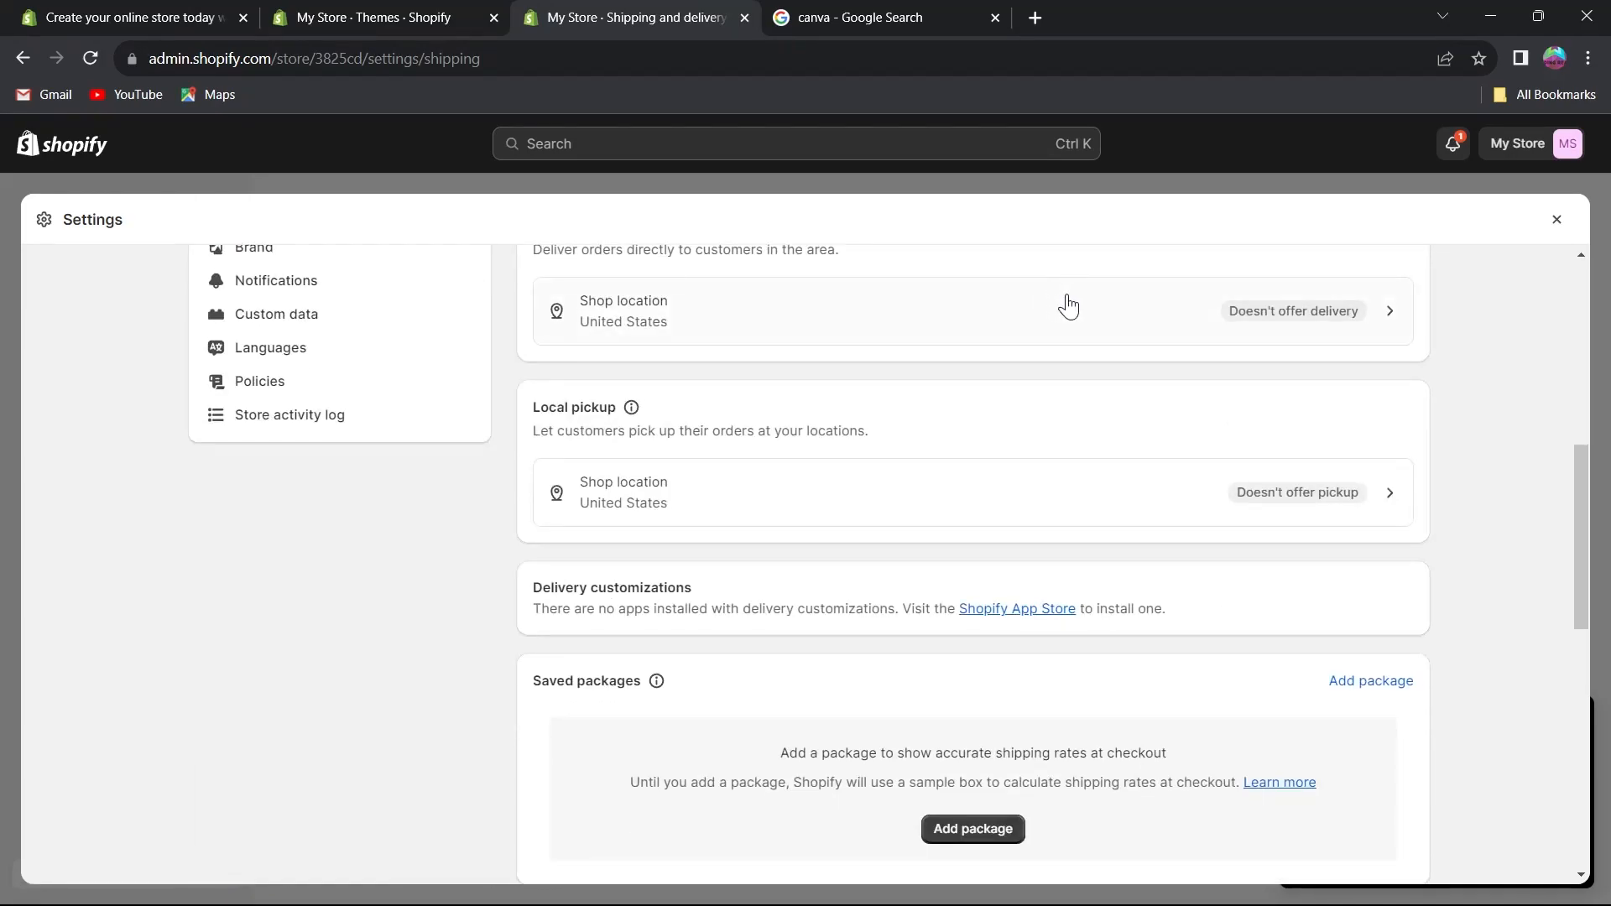
{"action": "scroll", "coordinate": [906, 478], "scroll_direction": "up", "scroll_amount": 10}
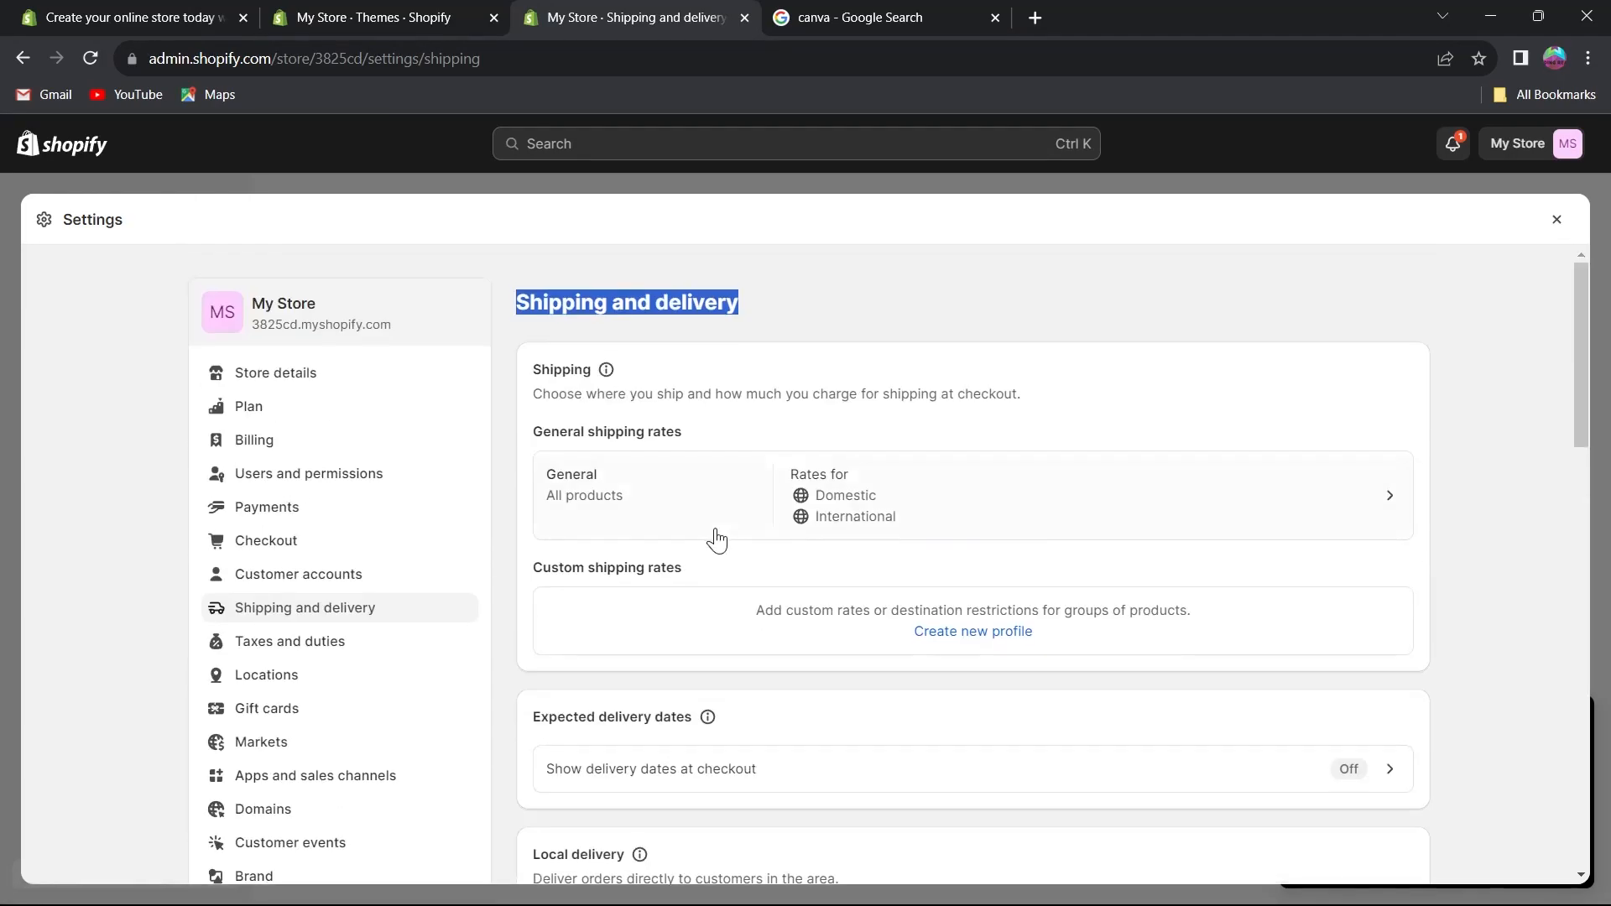
{"action": "scroll", "coordinate": [105, 503], "scroll_direction": "down", "scroll_amount": 2}
{"action": "scroll", "coordinate": [99, 403], "scroll_direction": "up", "scroll_amount": 2}
{"action": "scroll", "coordinate": [101, 478], "scroll_direction": "down", "scroll_amount": 3}
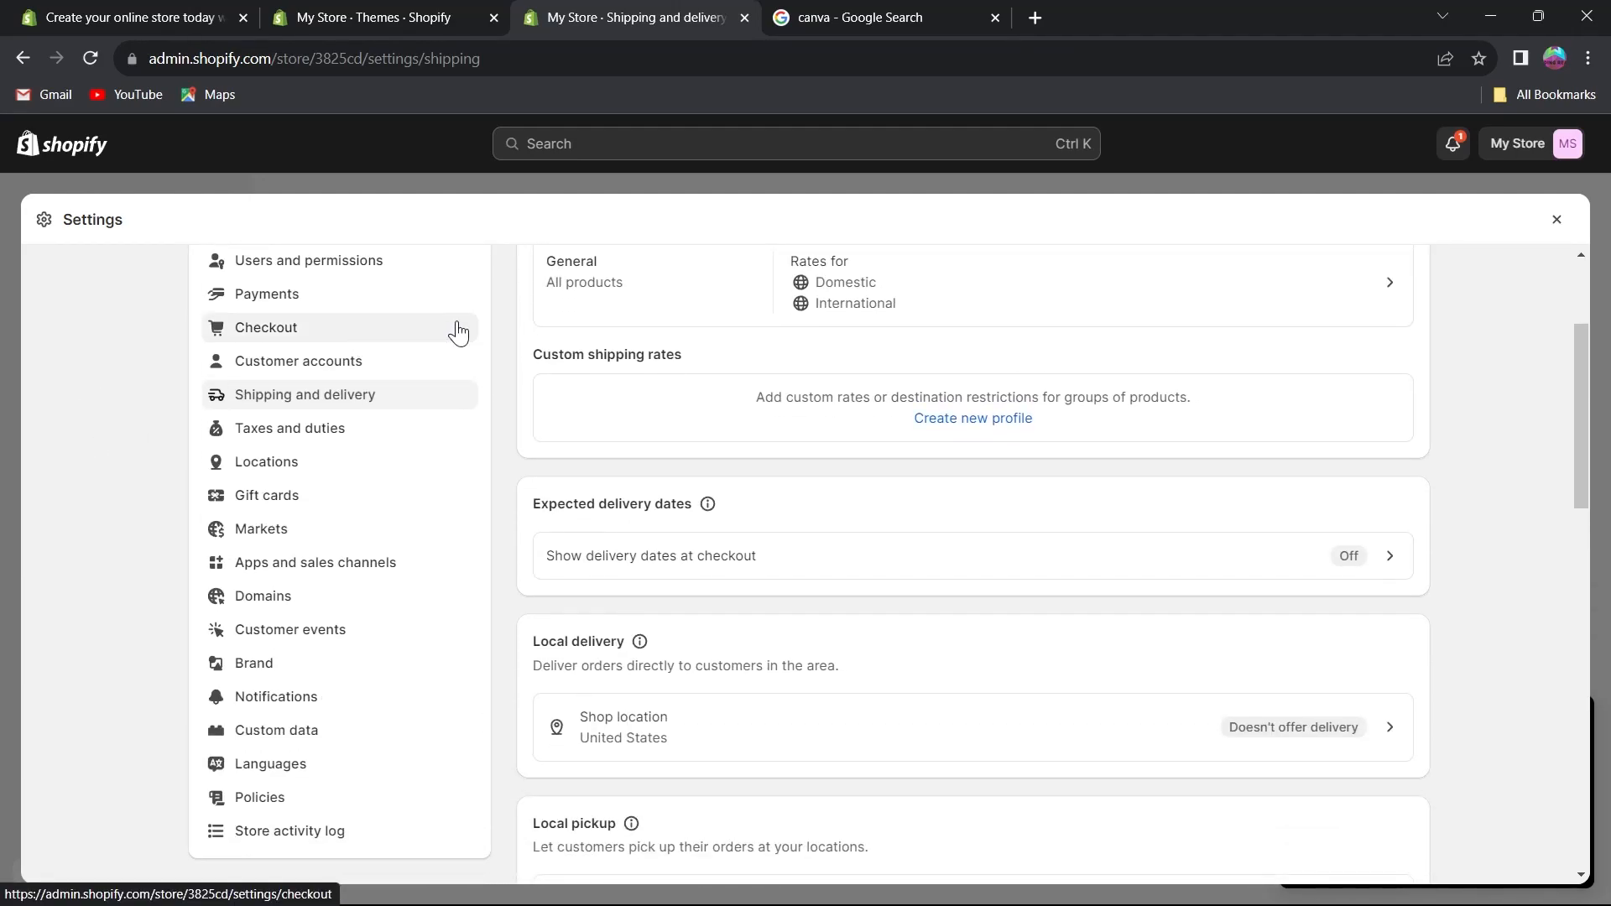
{"action": "scroll", "coordinate": [431, 797], "scroll_direction": "down", "scroll_amount": 1}
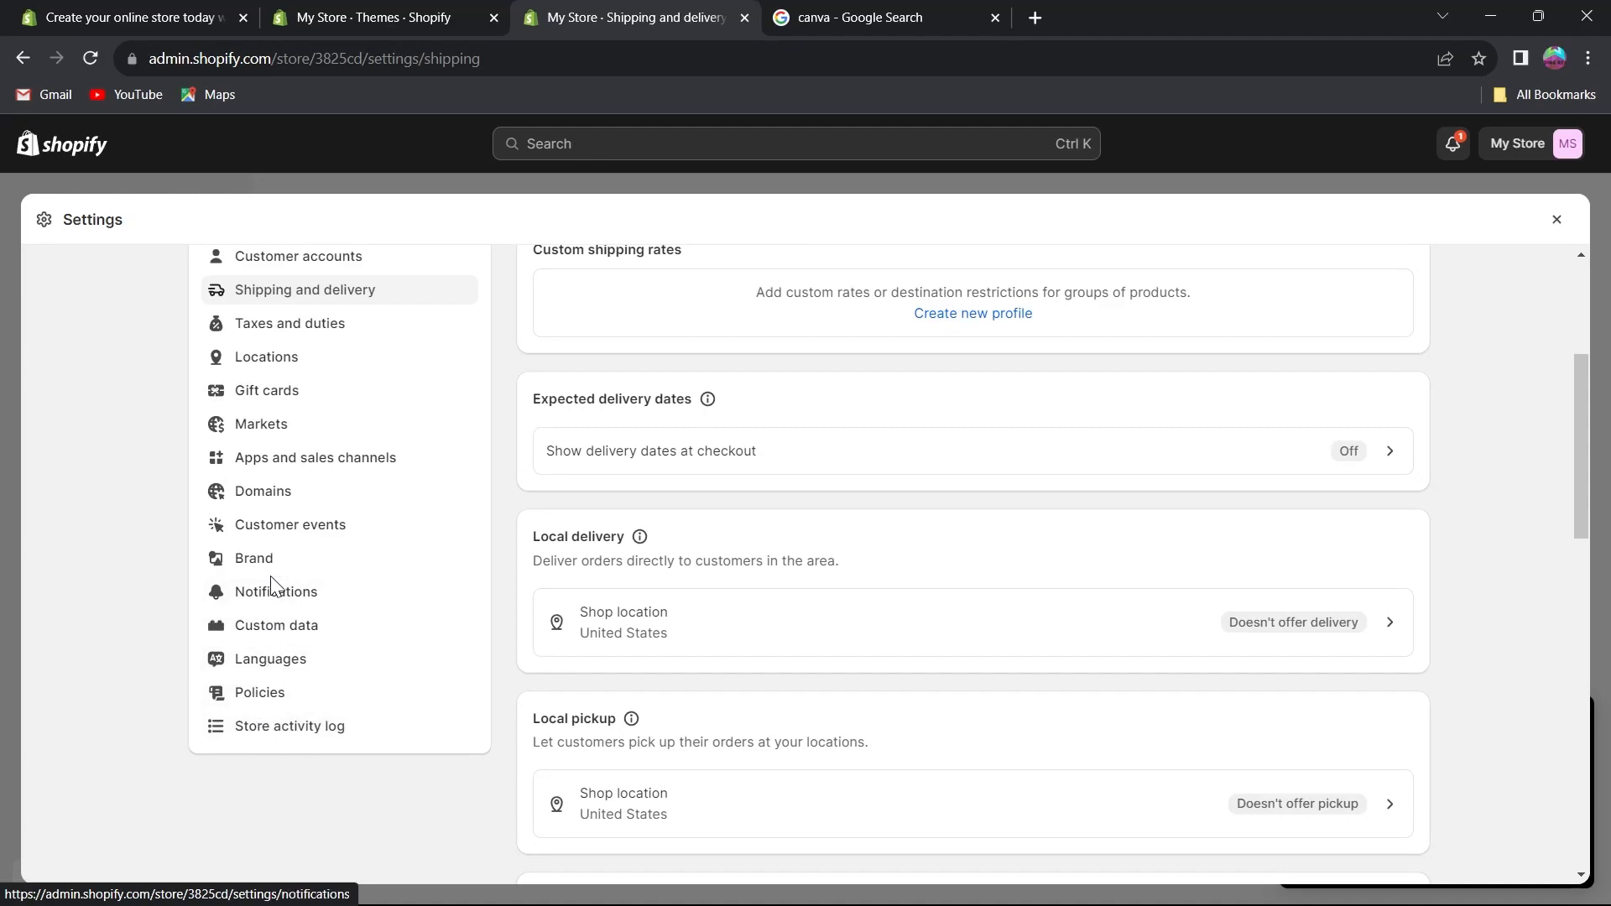
{"action": "scroll", "coordinate": [252, 545], "scroll_direction": "up", "scroll_amount": 2}
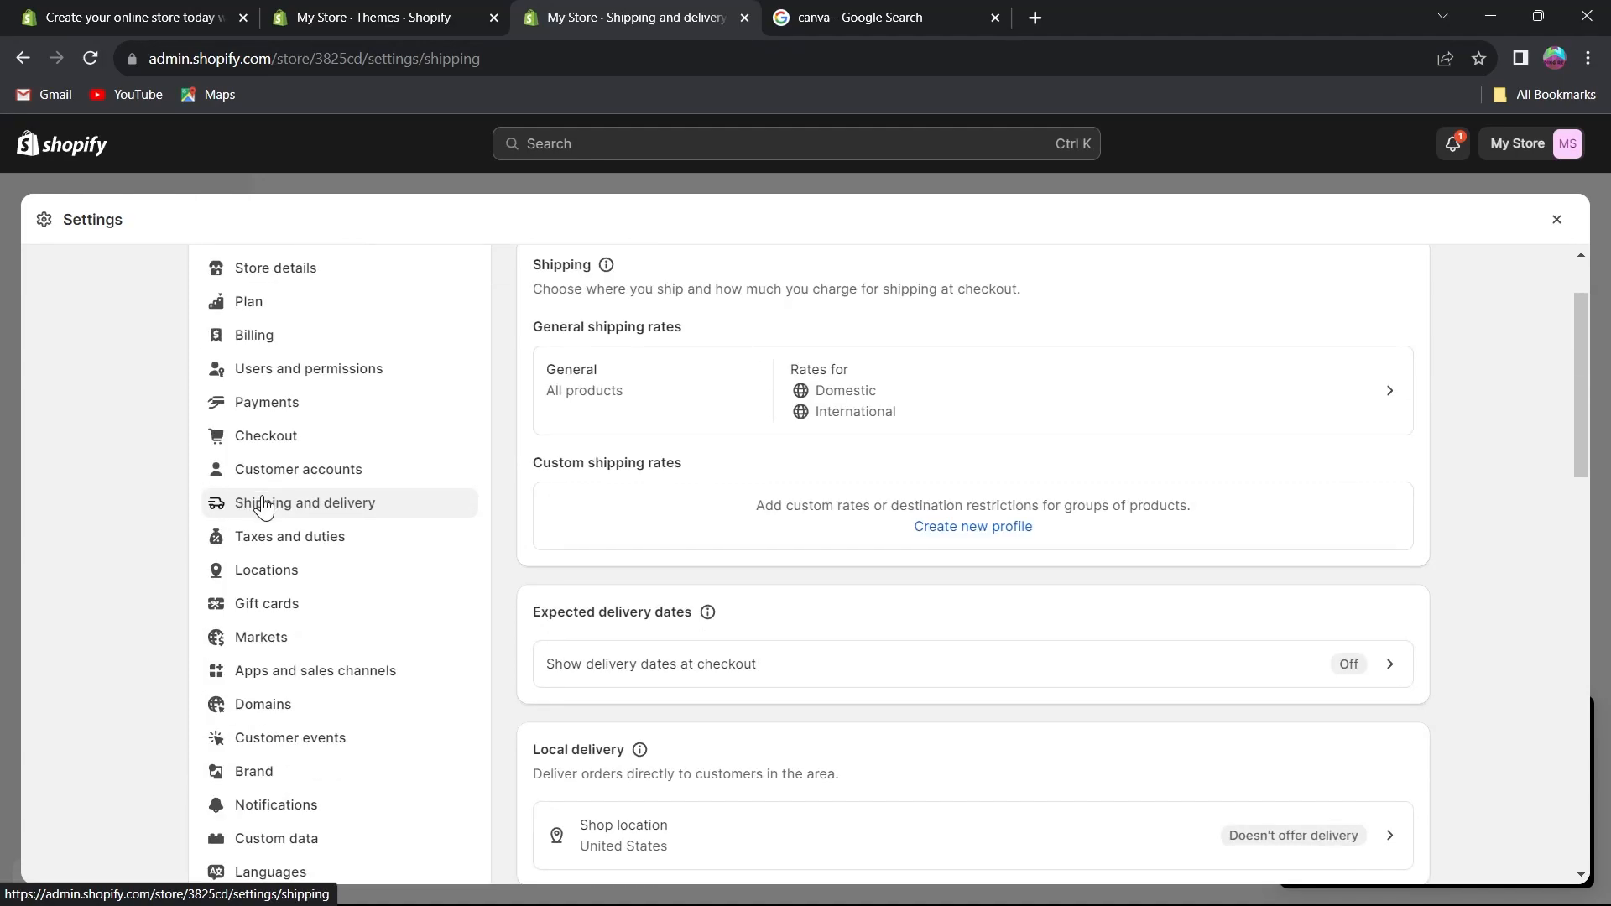
{"action": "scroll", "coordinate": [264, 508], "scroll_direction": "down", "scroll_amount": 1}
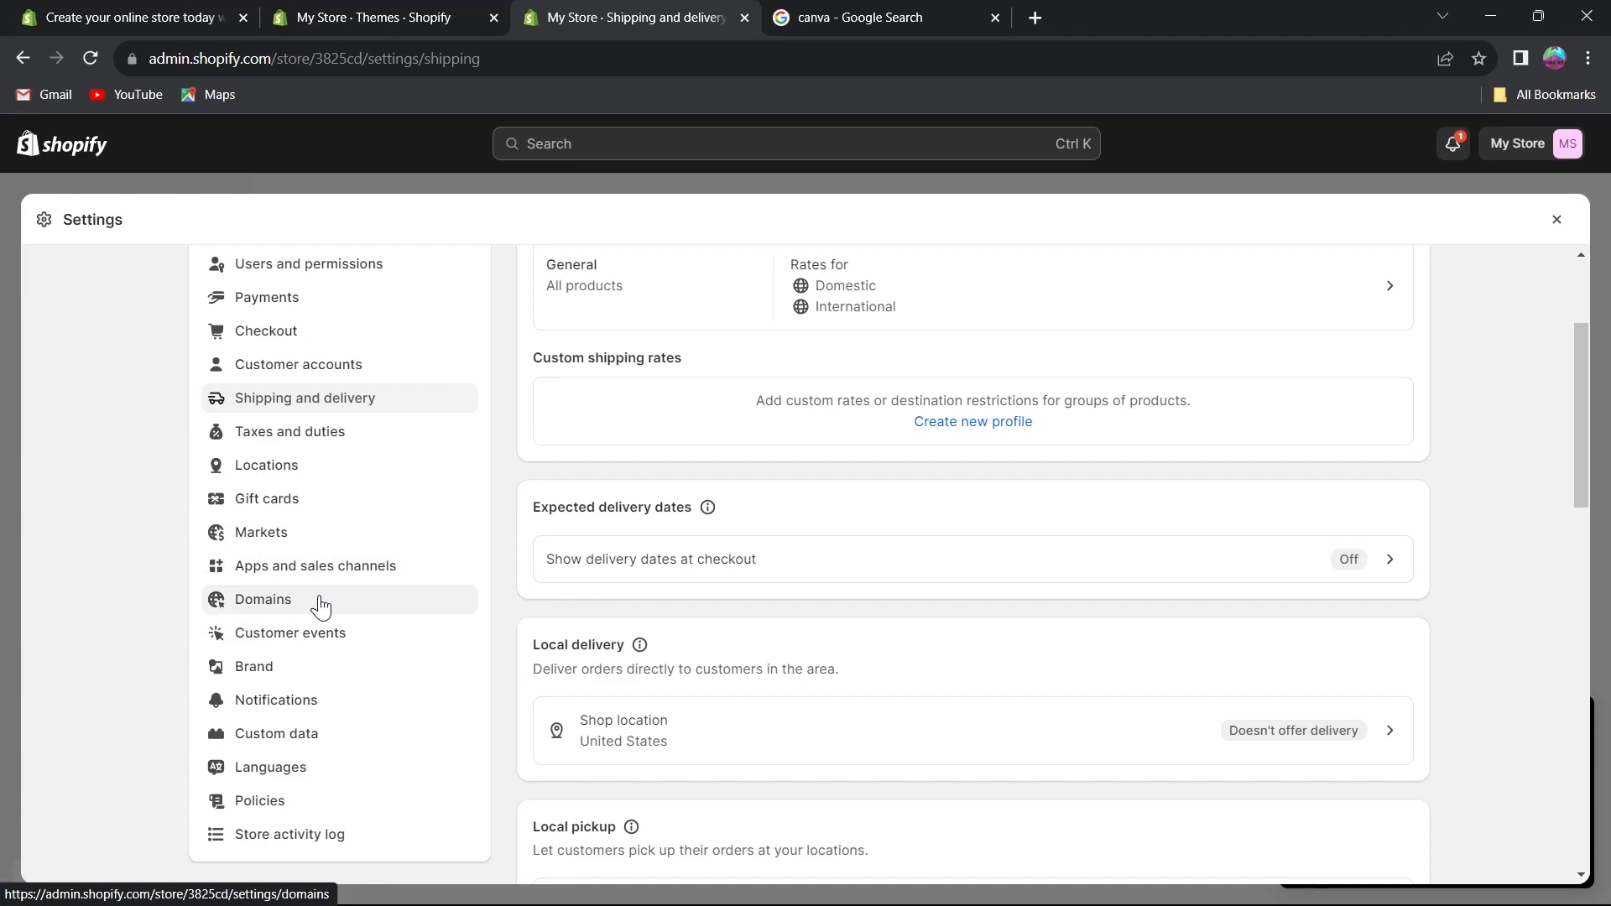
{"action": "scroll", "coordinate": [317, 603], "scroll_direction": "up", "scroll_amount": 2}
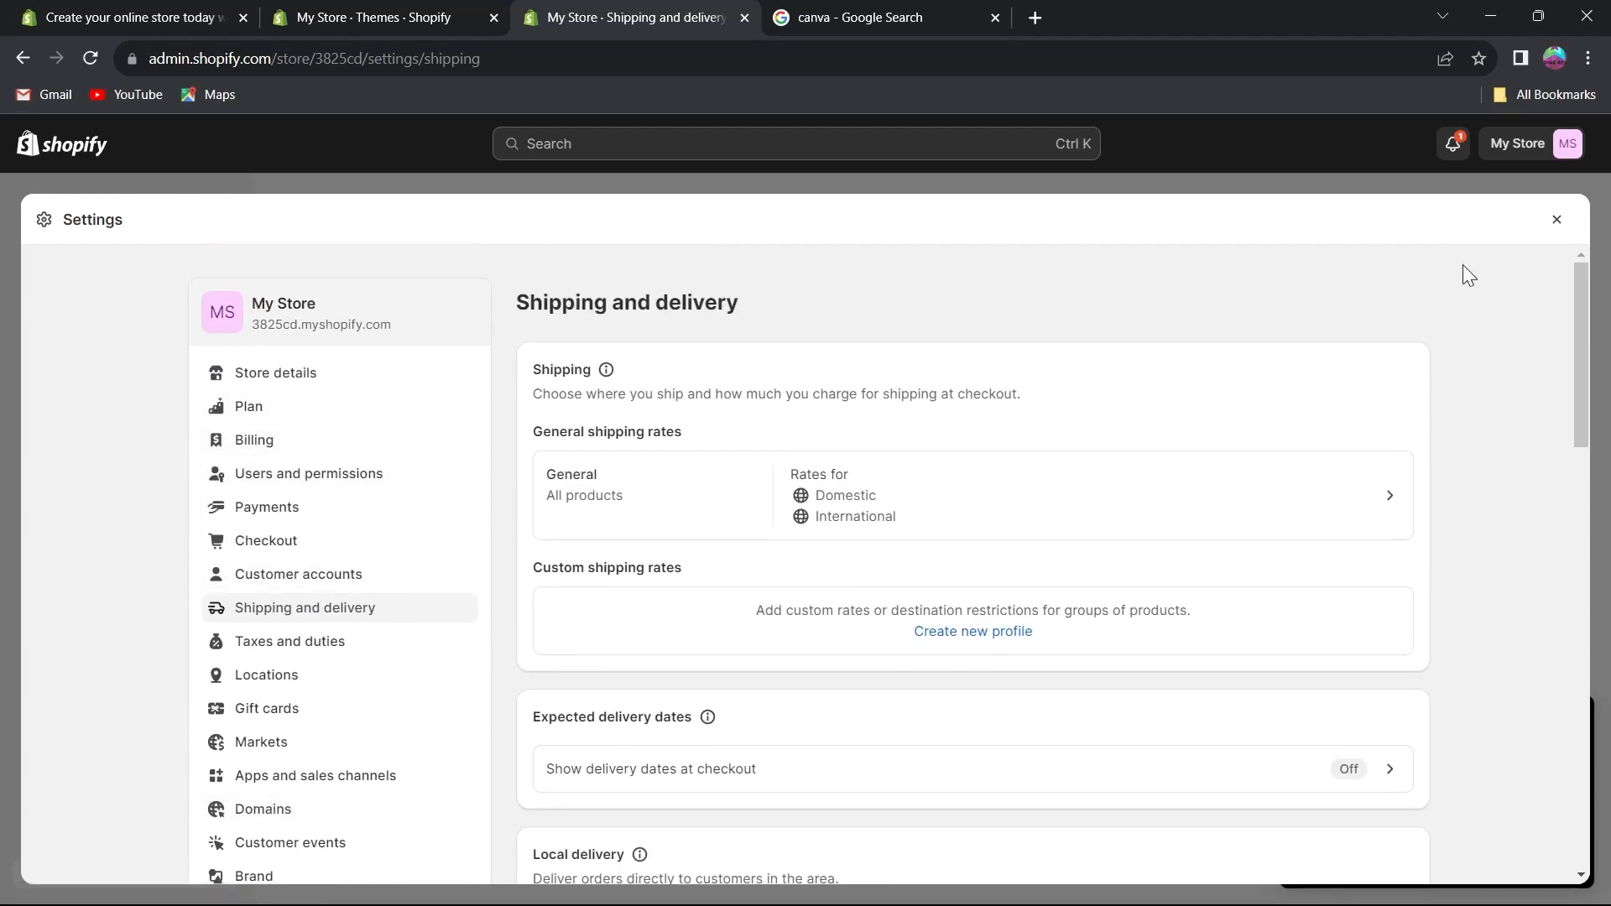
Leave Settings, return to the Home page and expand the Setup guide task list.
{"action": "left_click", "coordinate": [1558, 220]}
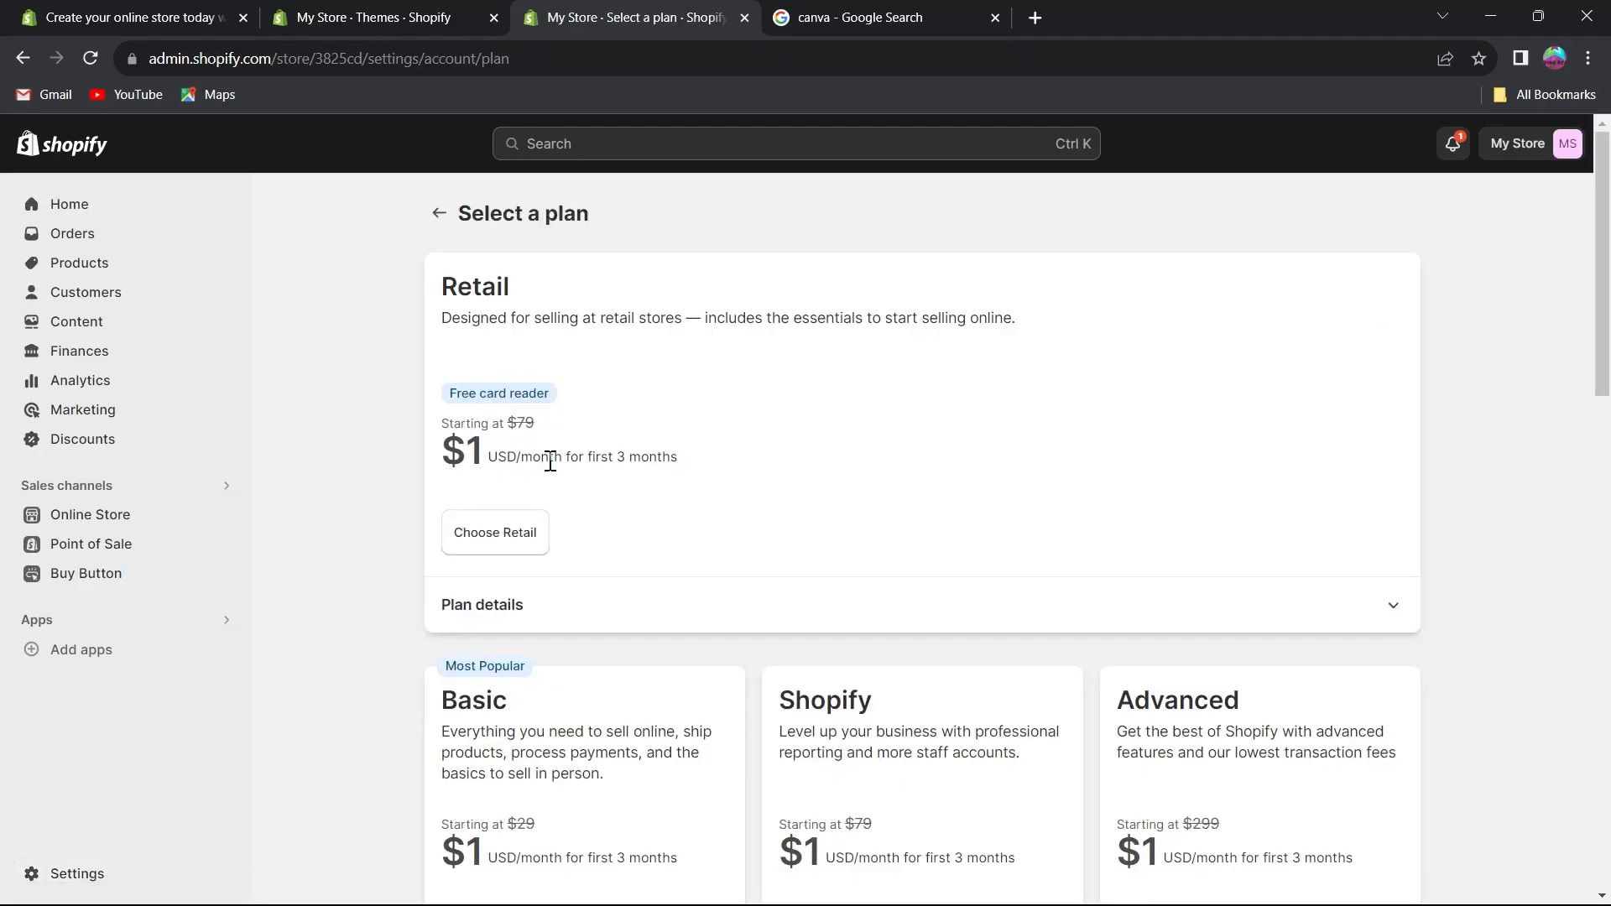
{"action": "left_click", "coordinate": [439, 213]}
{"action": "left_click", "coordinate": [1565, 220]}
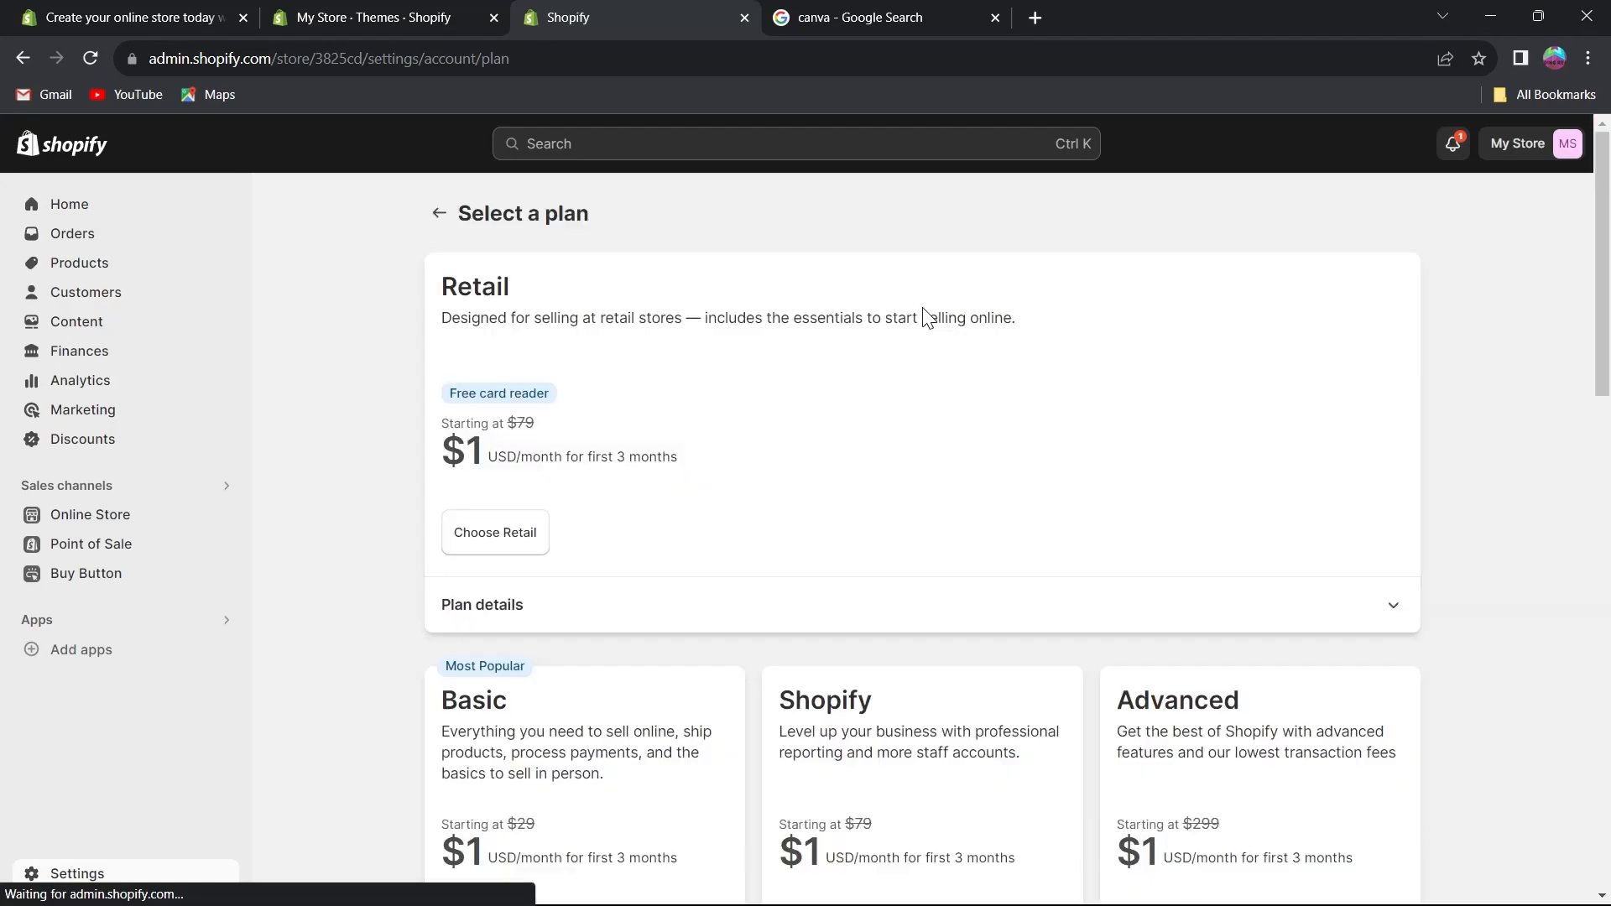
{"action": "left_click", "coordinate": [439, 213]}
{"action": "left_click", "coordinate": [1556, 220]}
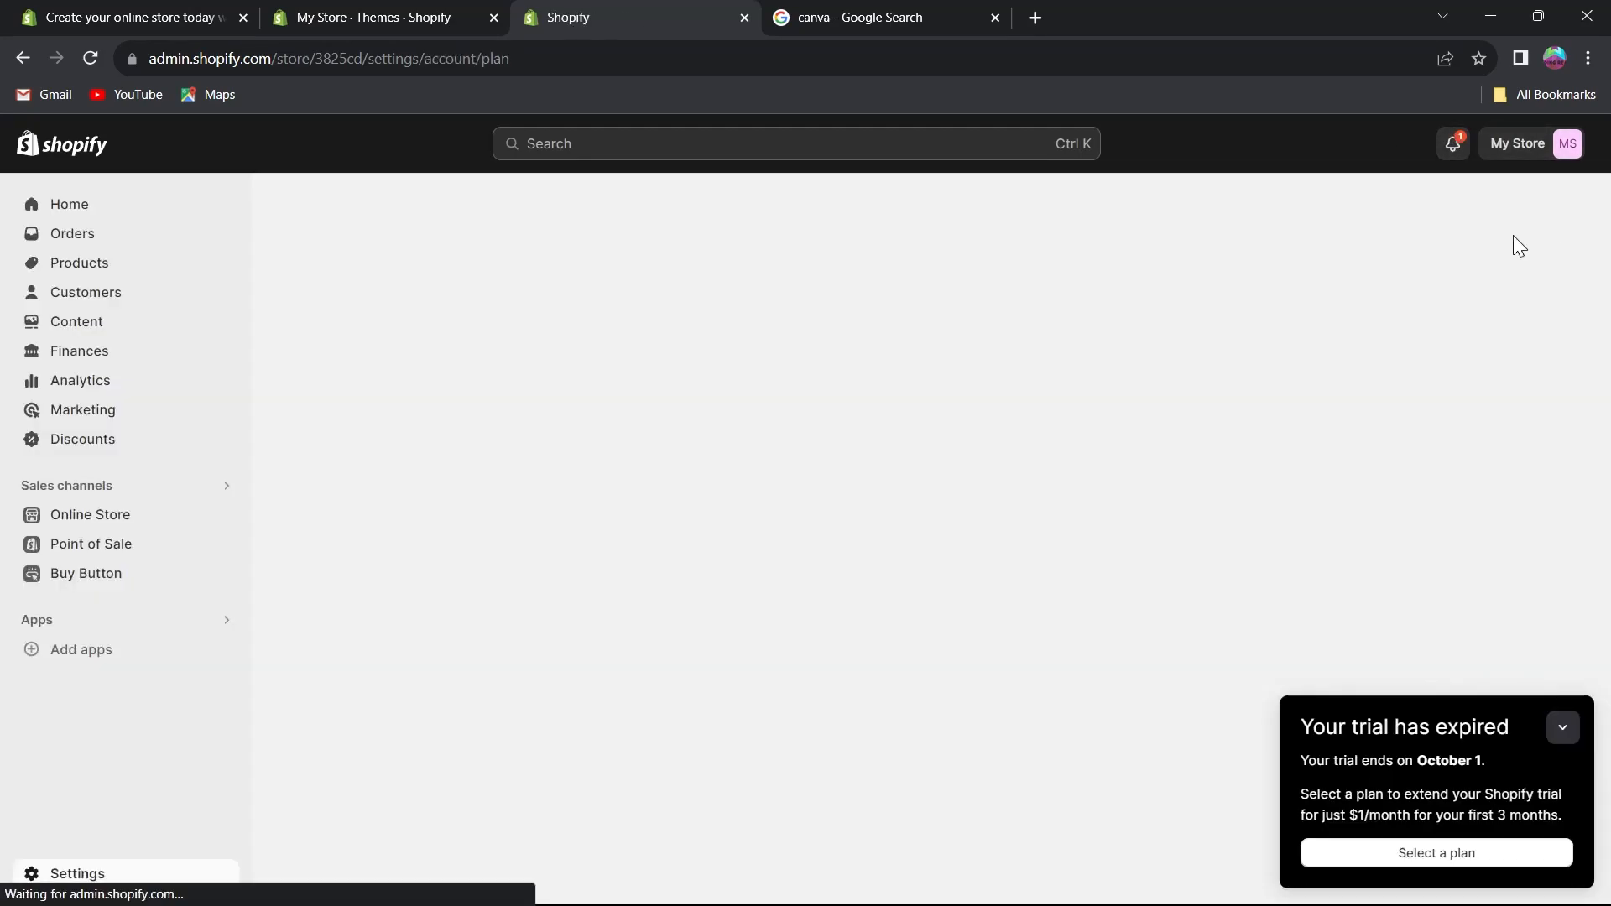
{"action": "left_click", "coordinate": [68, 205]}
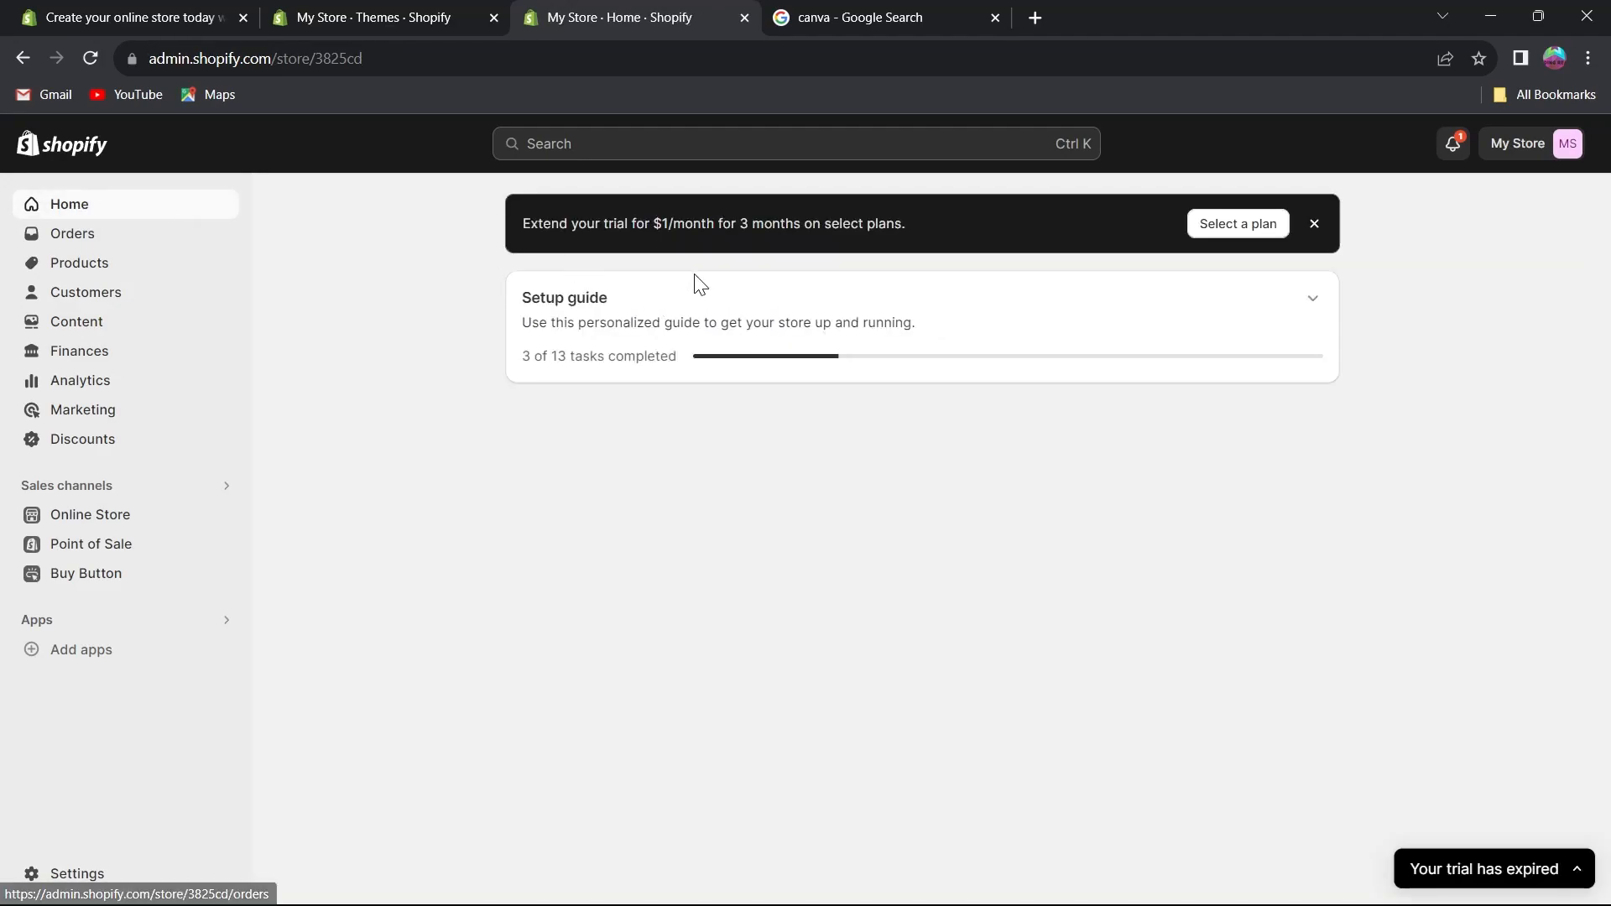
{"action": "left_click", "coordinate": [1313, 301]}
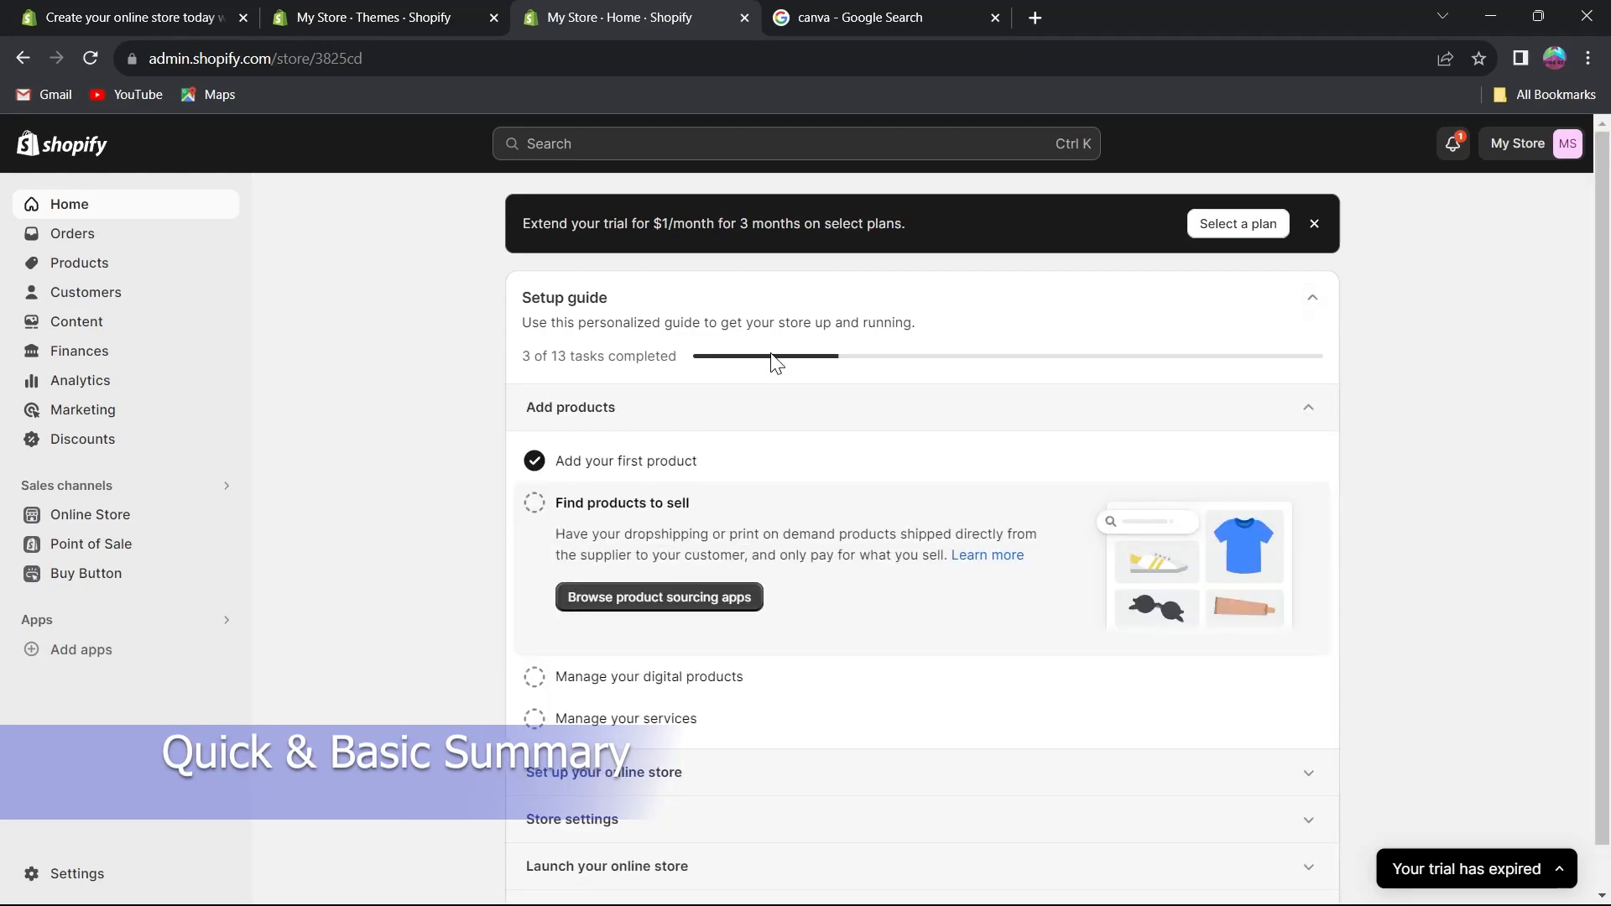
{"action": "scroll", "coordinate": [520, 326], "scroll_direction": "down", "scroll_amount": 1}
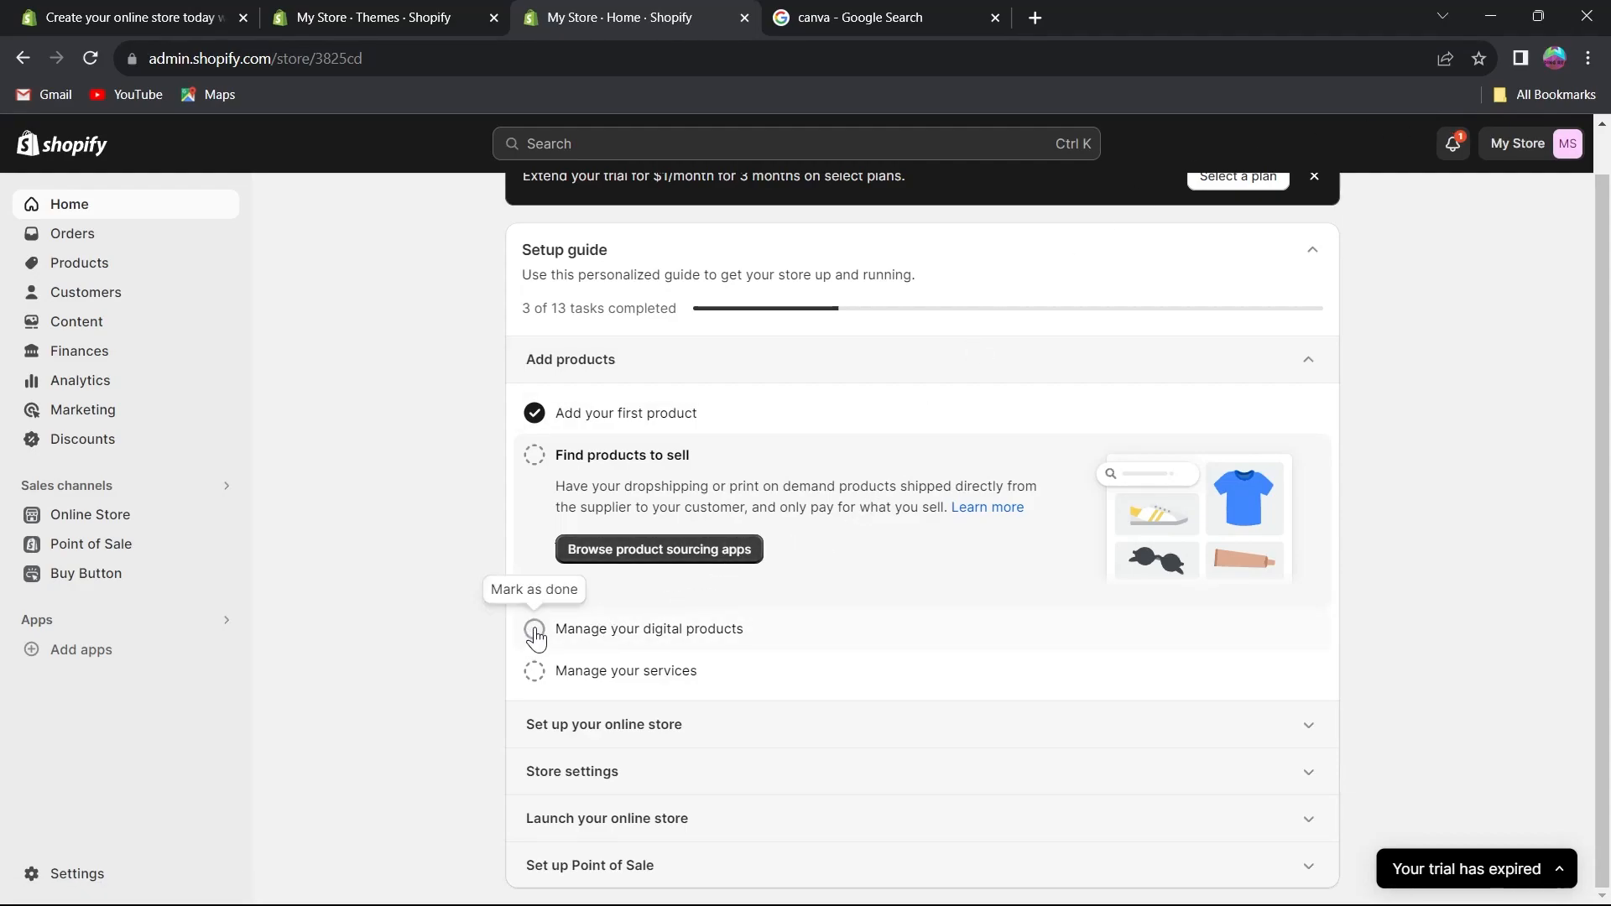
Browse the Setup guide sections and mark the Name your store task as done.
{"action": "left_click", "coordinate": [1283, 382]}
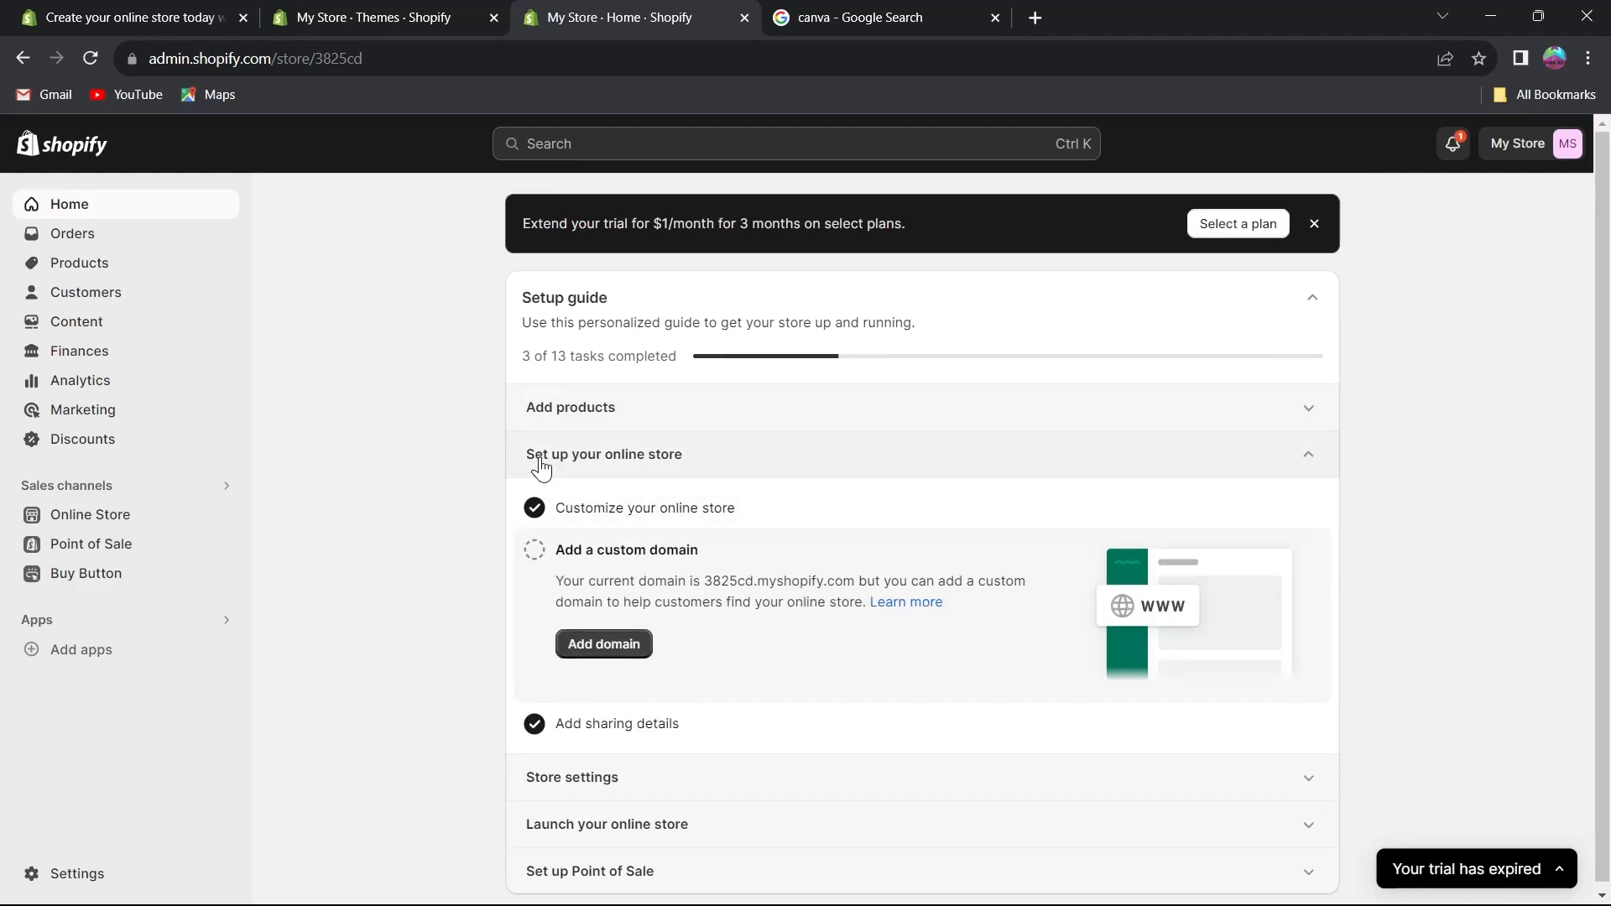
{"action": "left_click", "coordinate": [682, 455]}
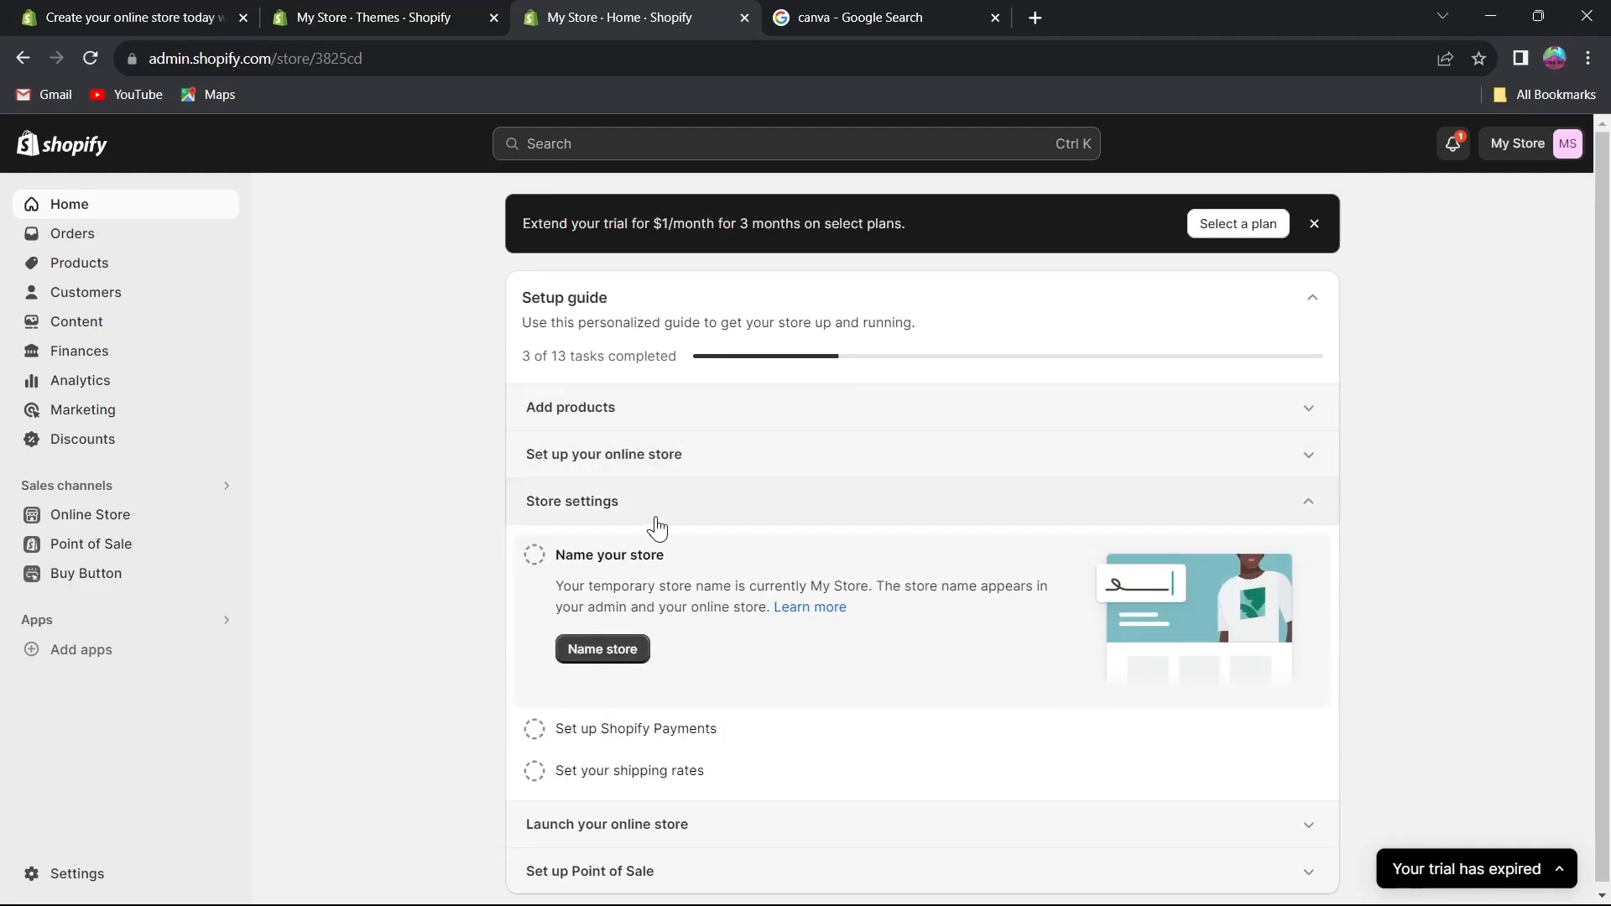
{"action": "left_click", "coordinate": [705, 471]}
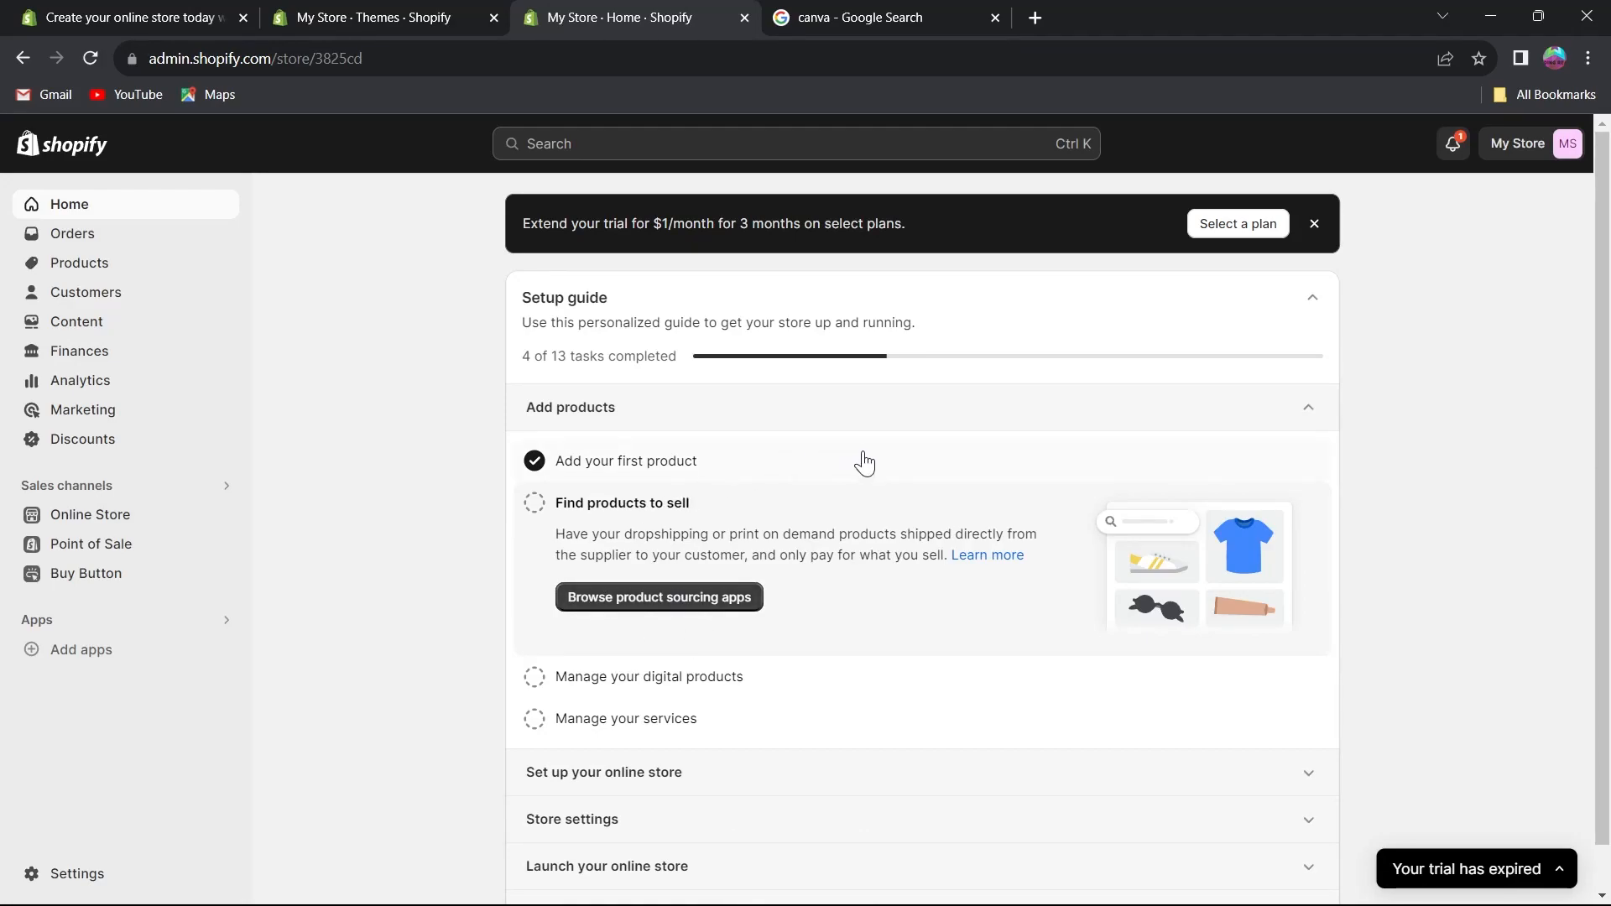
{"action": "left_click", "coordinate": [1234, 433]}
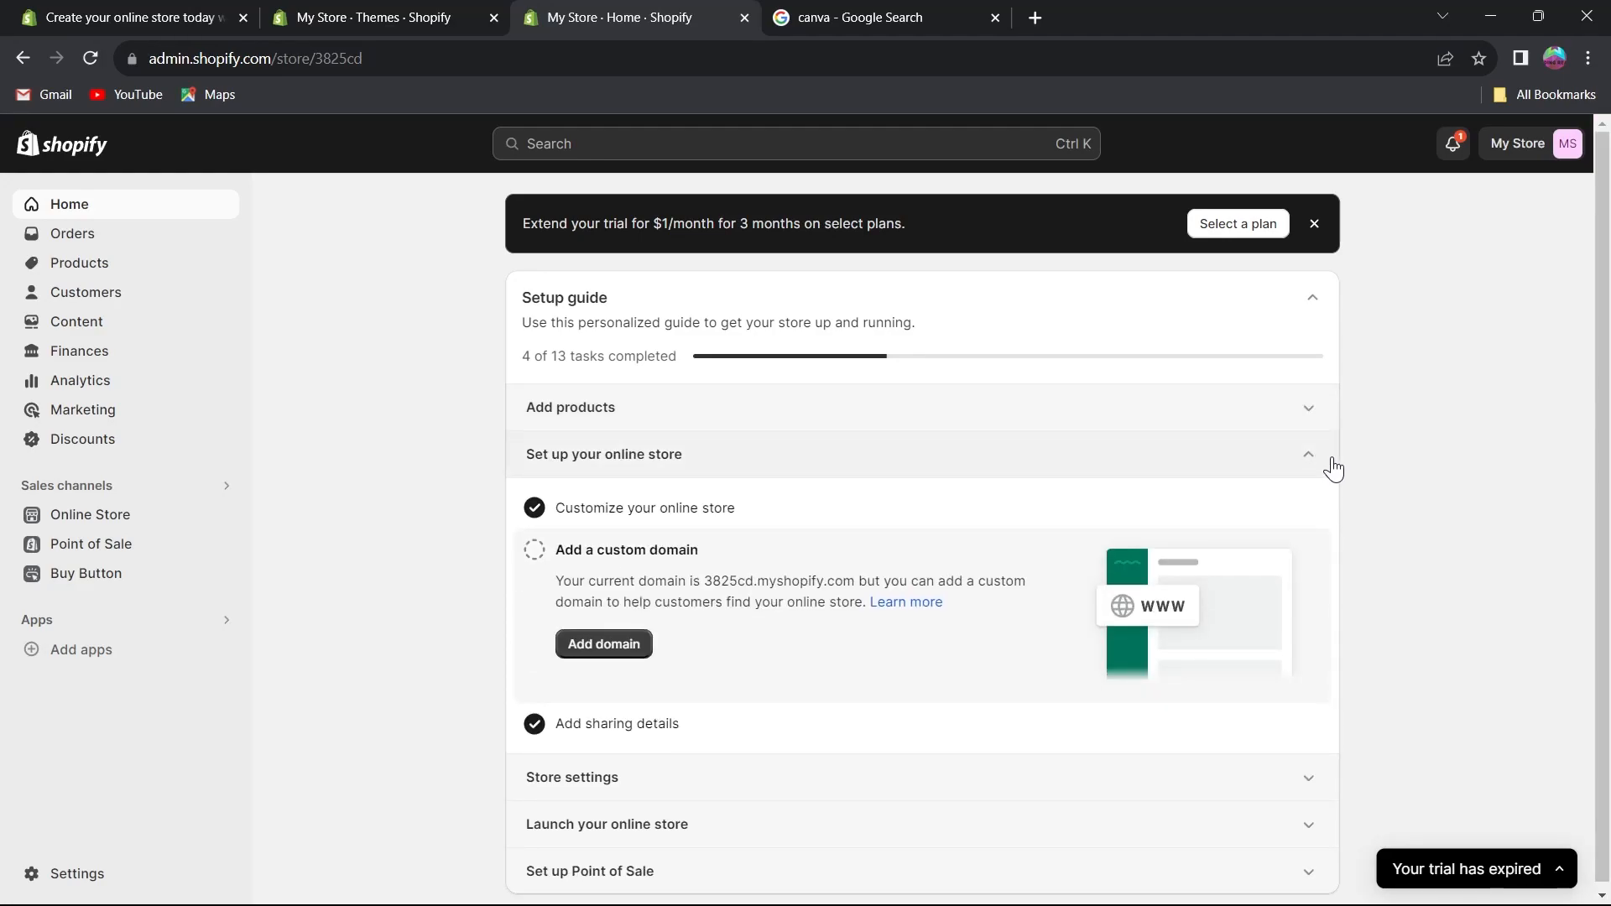
{"action": "left_click", "coordinate": [1333, 468]}
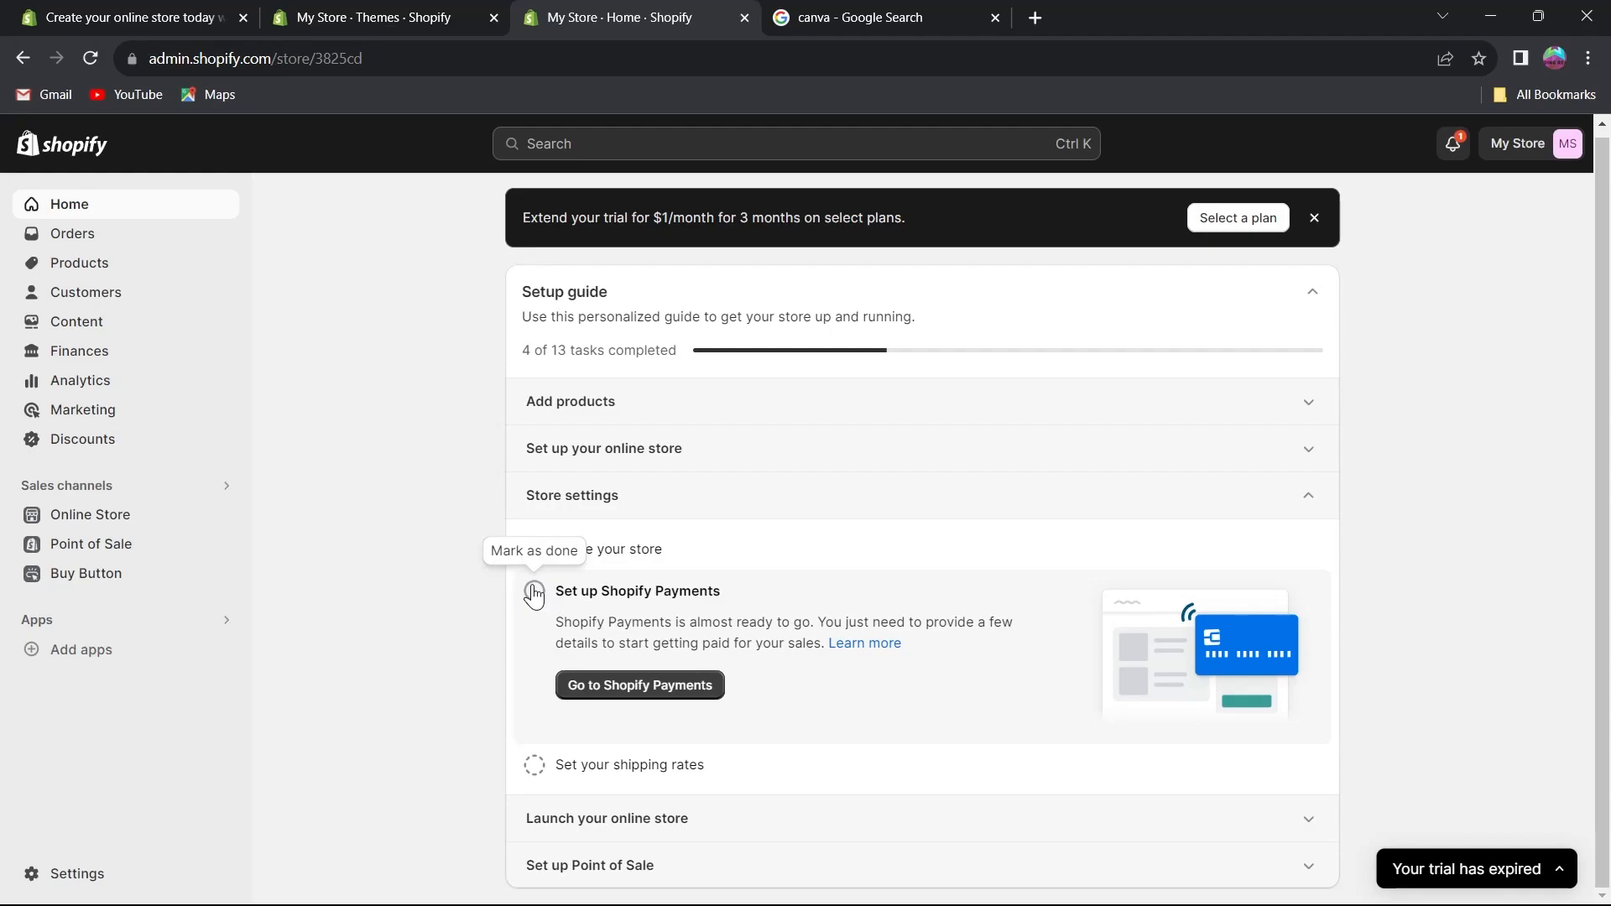
Read the Set up Shopify Payments and Set your shipping rates tasks under Store settings.
{"action": "left_click_drag", "start_coordinate": [550, 635], "coordinate": [819, 645]}
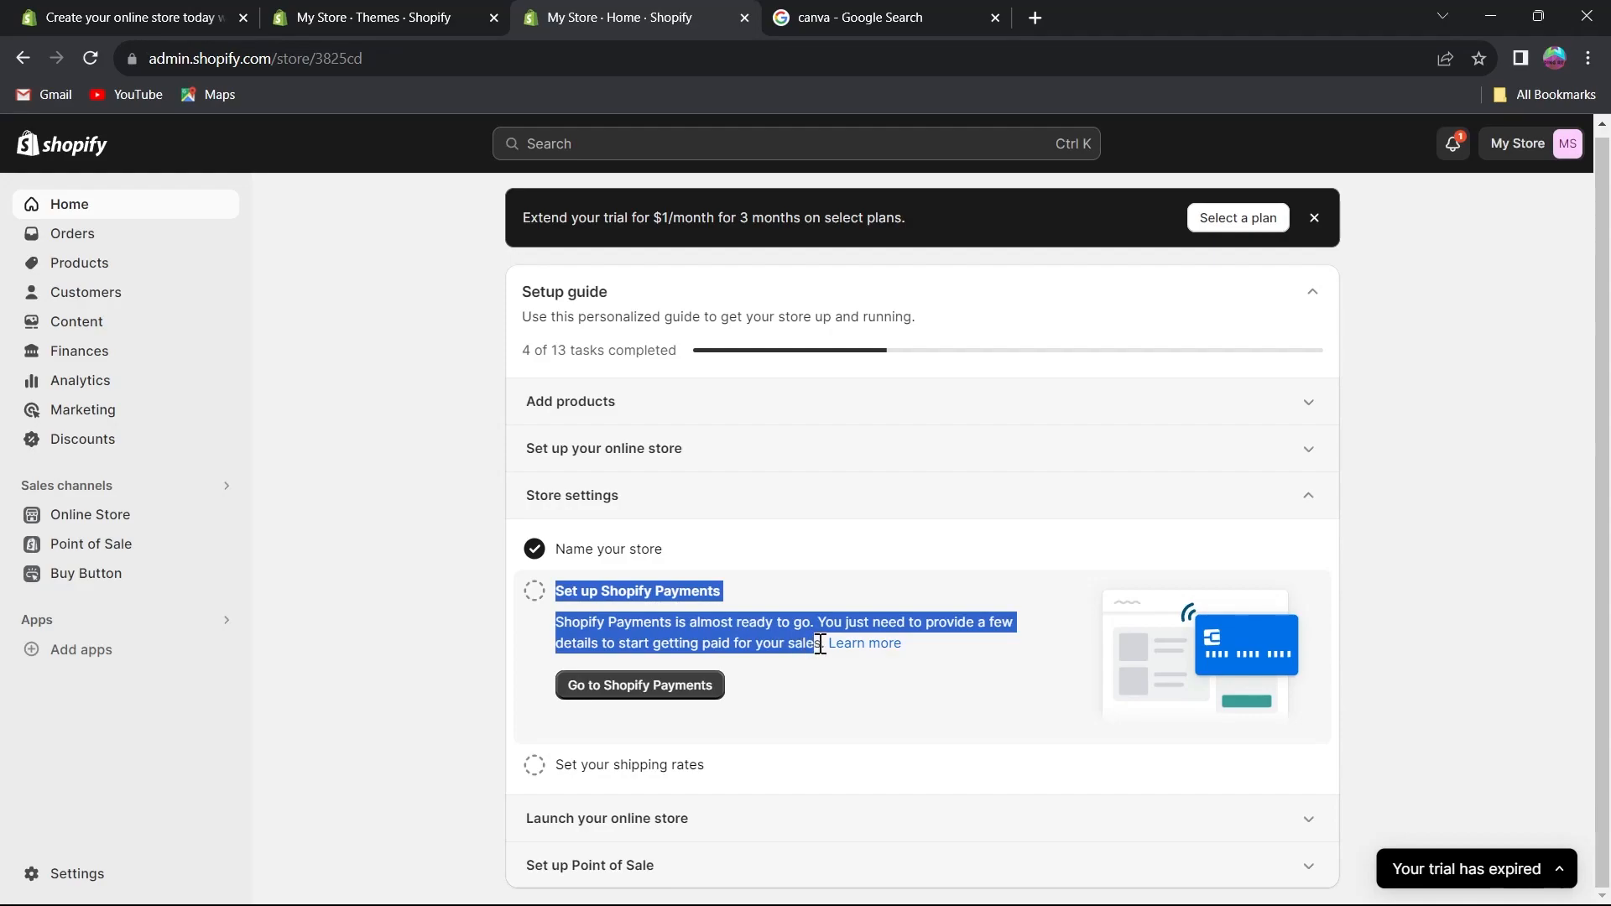
{"action": "left_click", "coordinate": [1043, 642]}
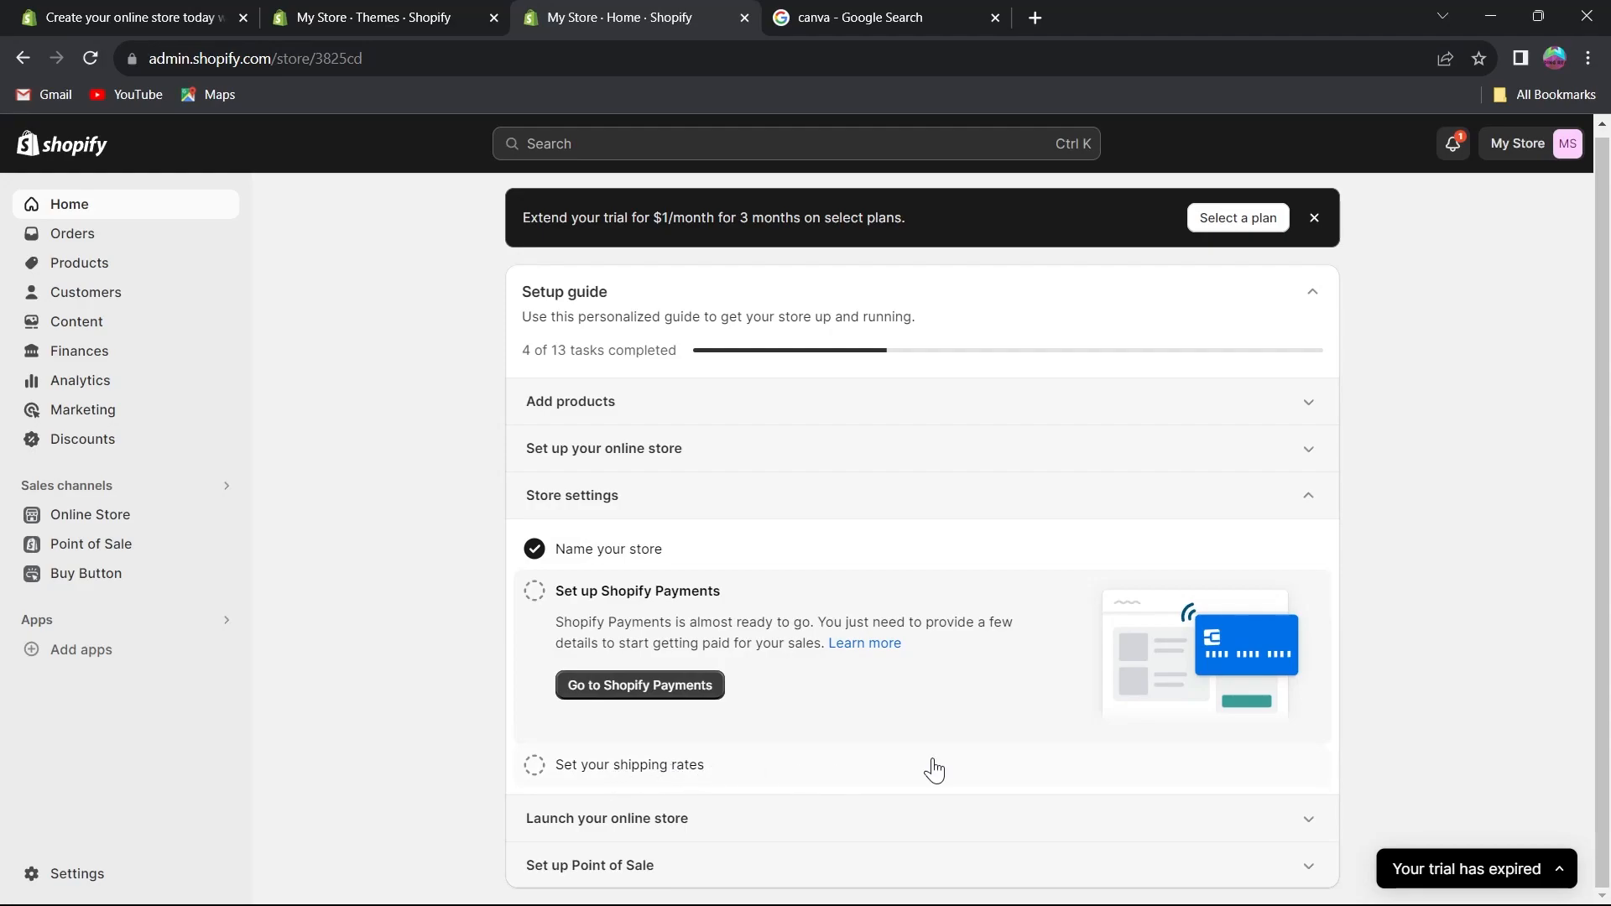
{"action": "left_click", "coordinate": [724, 780]}
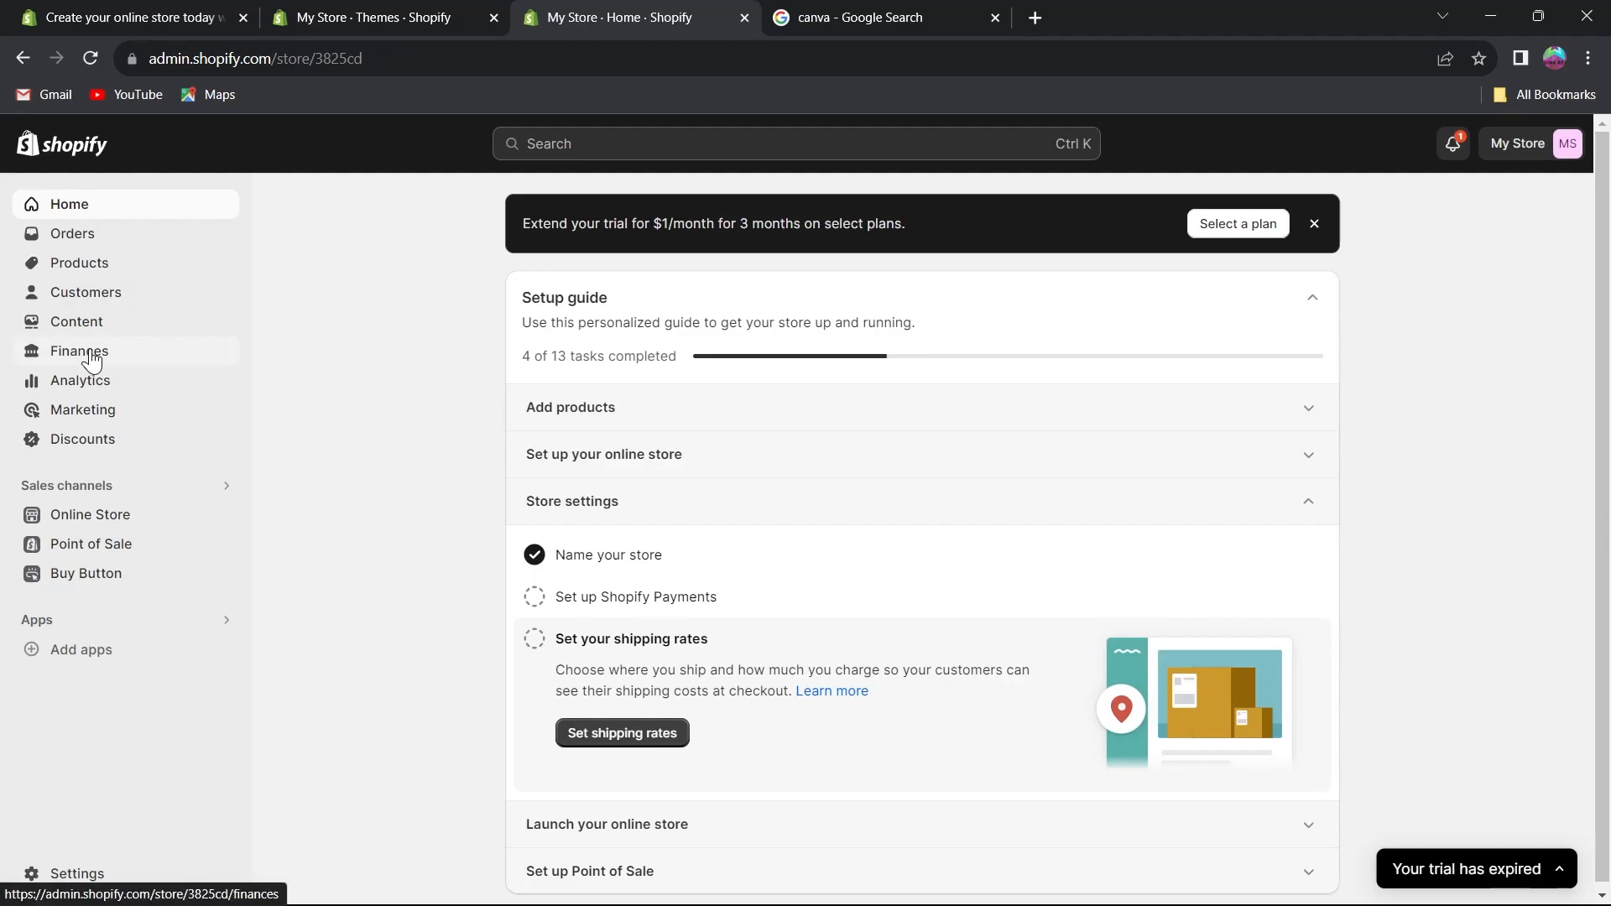
Expand Launch your online store and mark the Place a test order task as done.
{"action": "left_click", "coordinate": [1309, 513]}
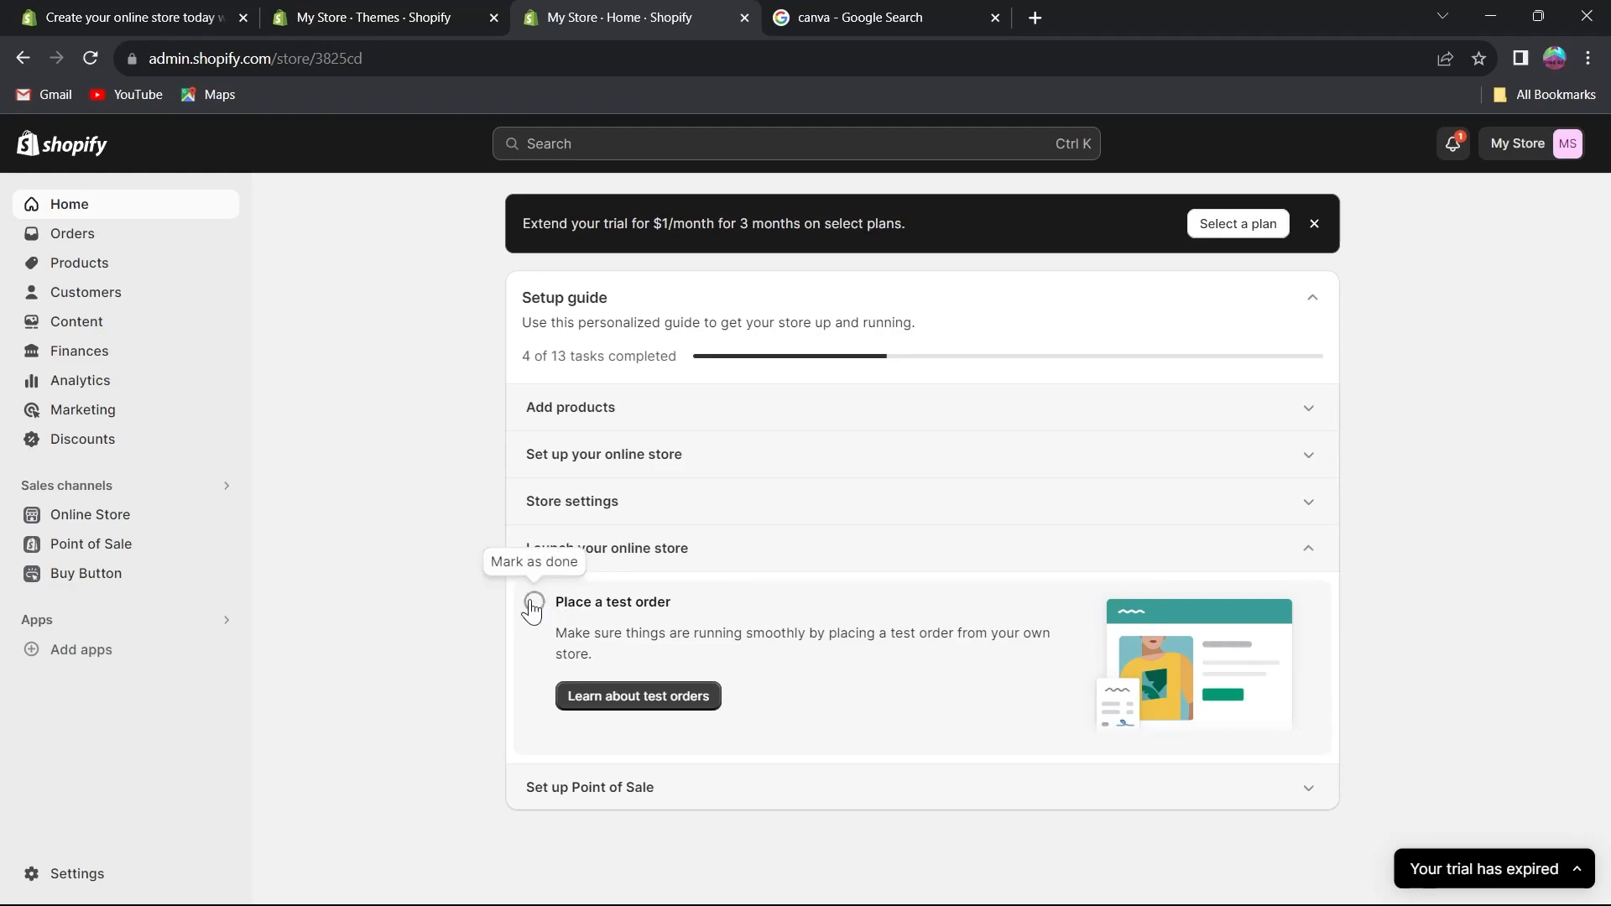
{"action": "left_click", "coordinate": [533, 602]}
{"action": "left_click_drag", "start_coordinate": [556, 632], "coordinate": [959, 657]}
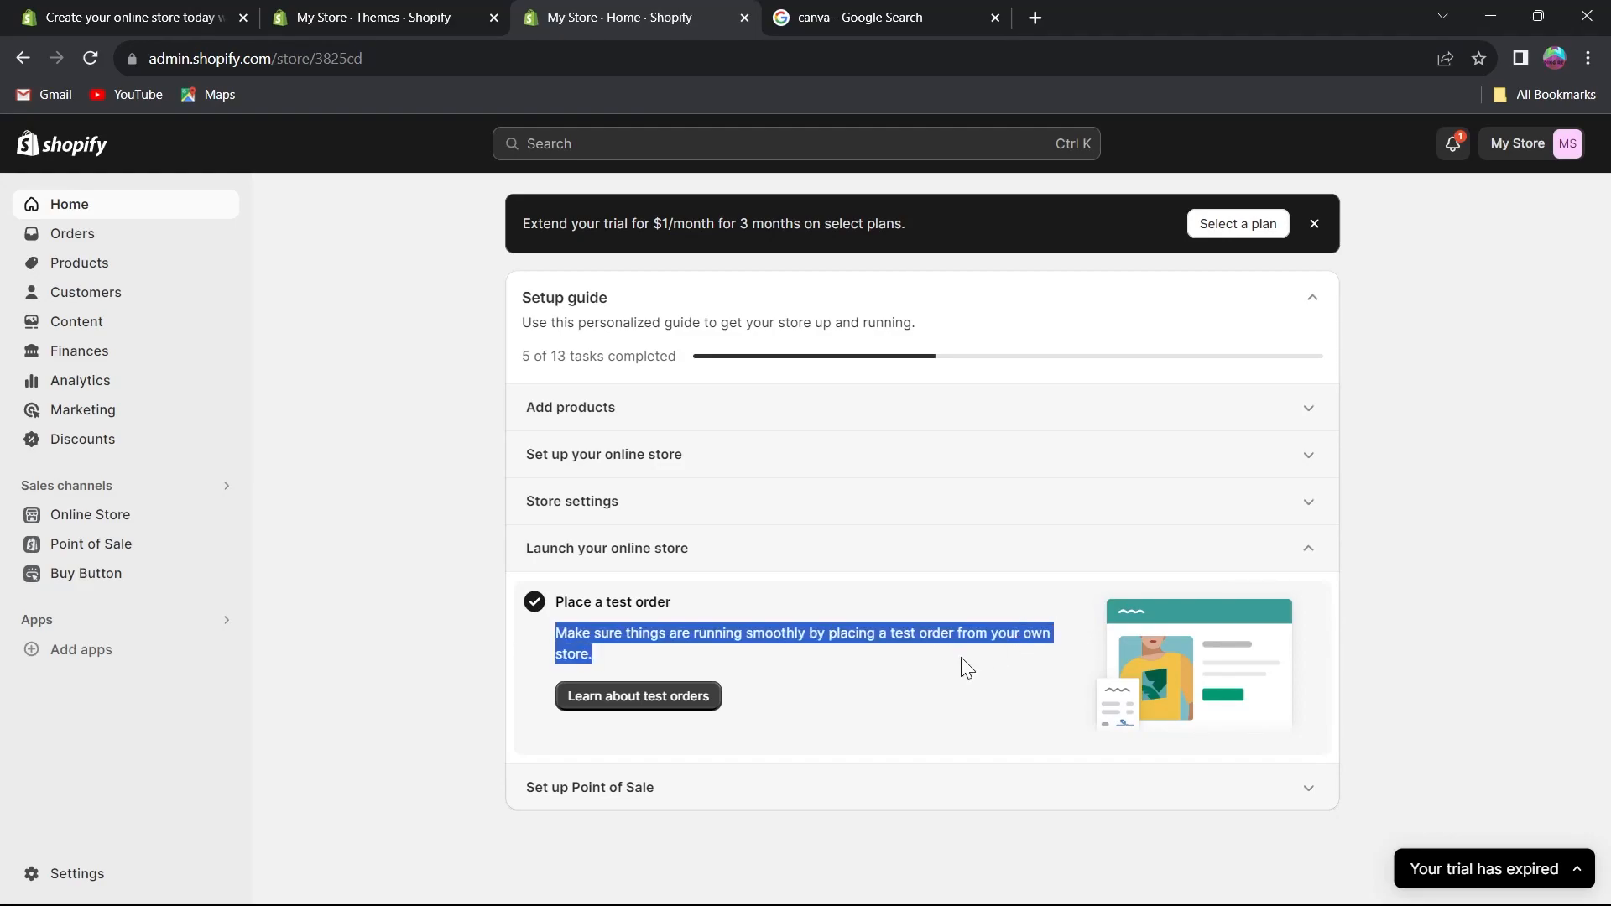
Collapse Launch your online store and read the Get the Point of Sale app task under Set up Point of Sale.
{"action": "left_click", "coordinate": [867, 656]}
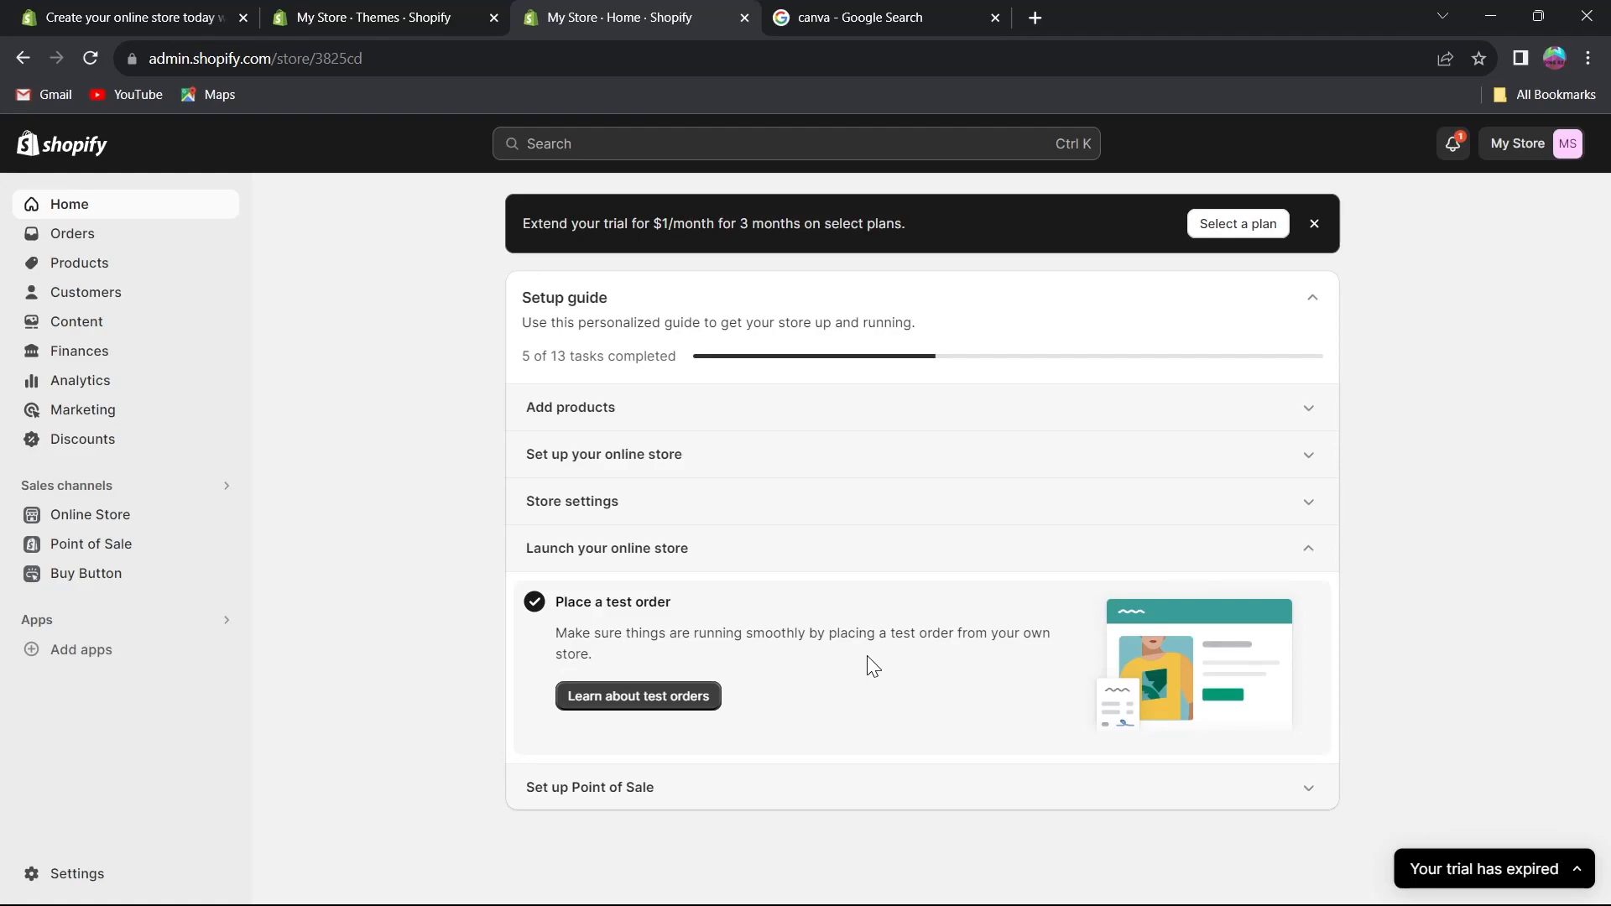
{"action": "left_click", "coordinate": [867, 656]}
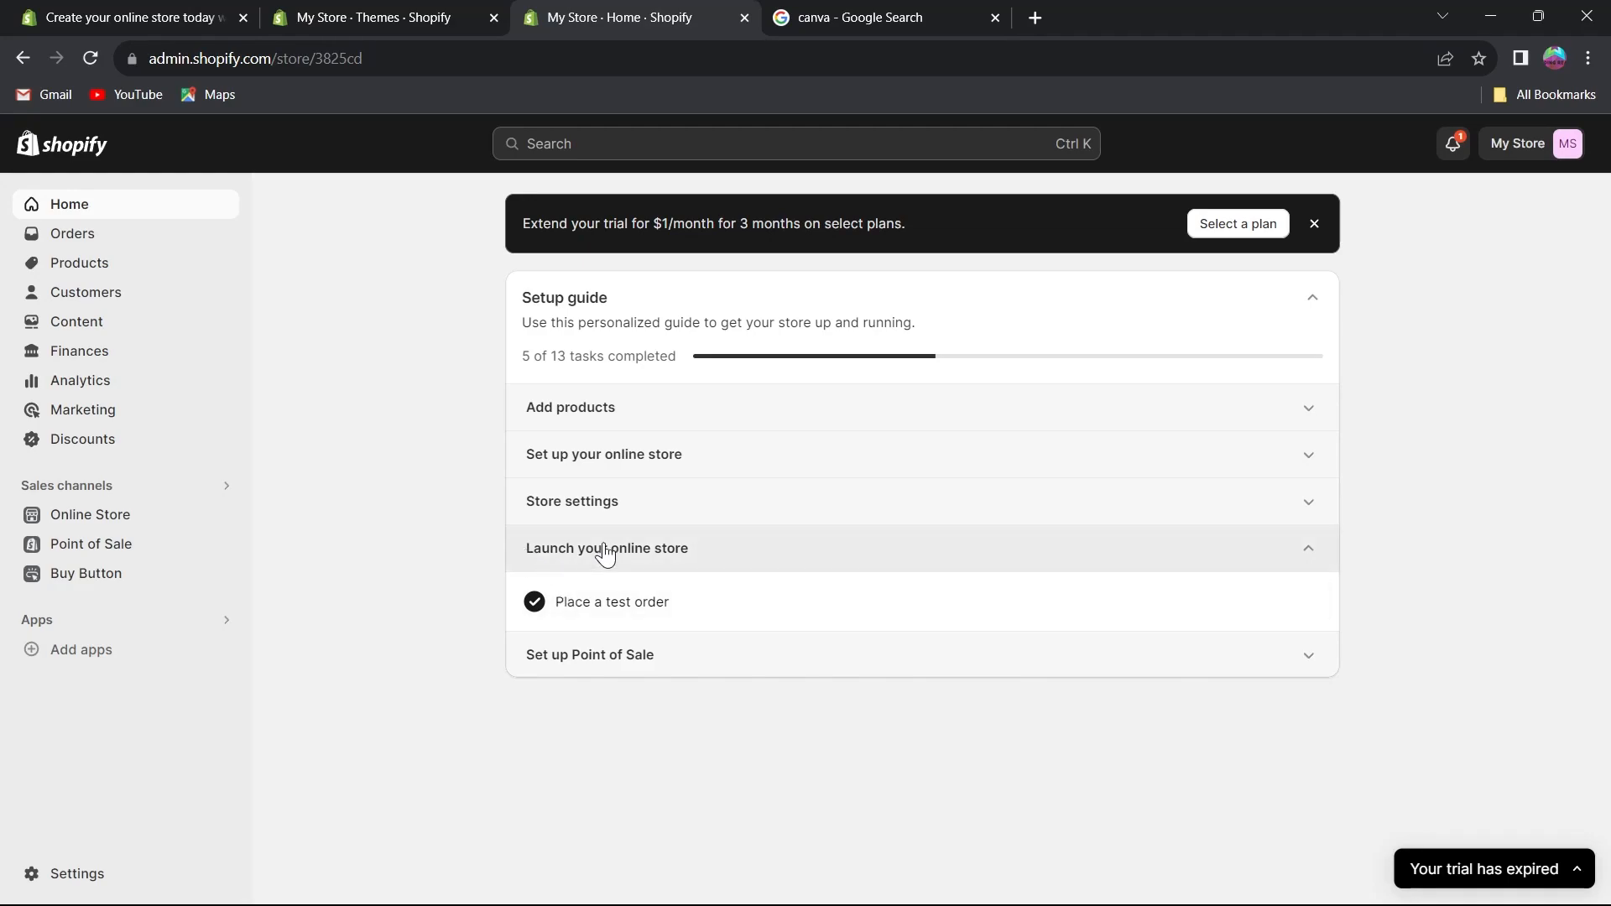
{"action": "left_click", "coordinate": [723, 550]}
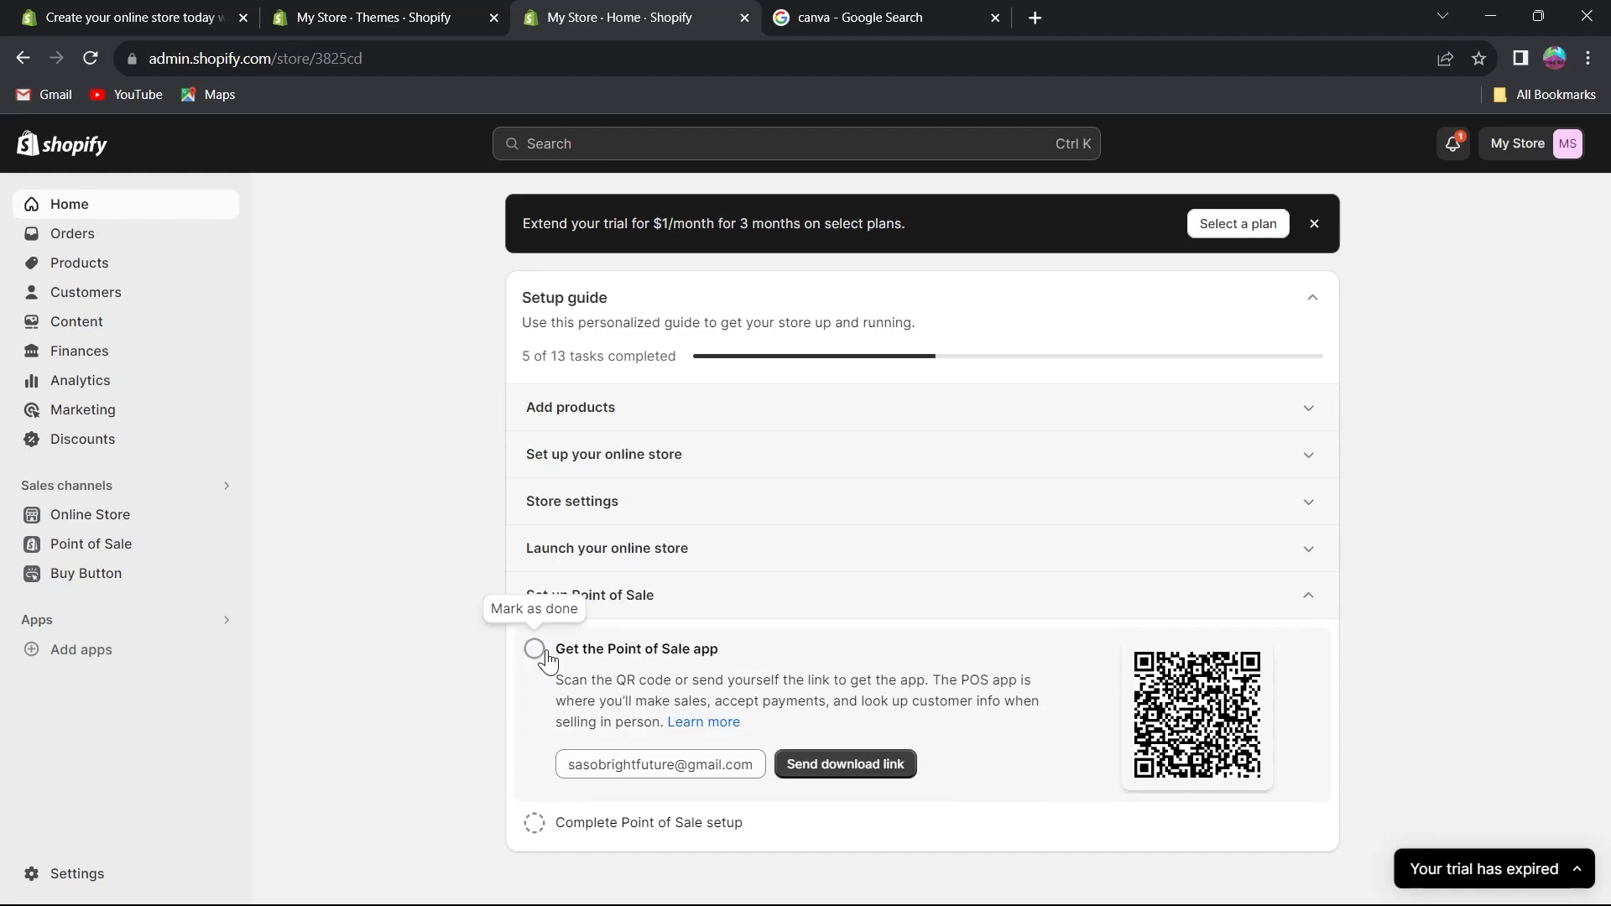
{"action": "left_click_drag", "start_coordinate": [556, 679], "coordinate": [931, 681]}
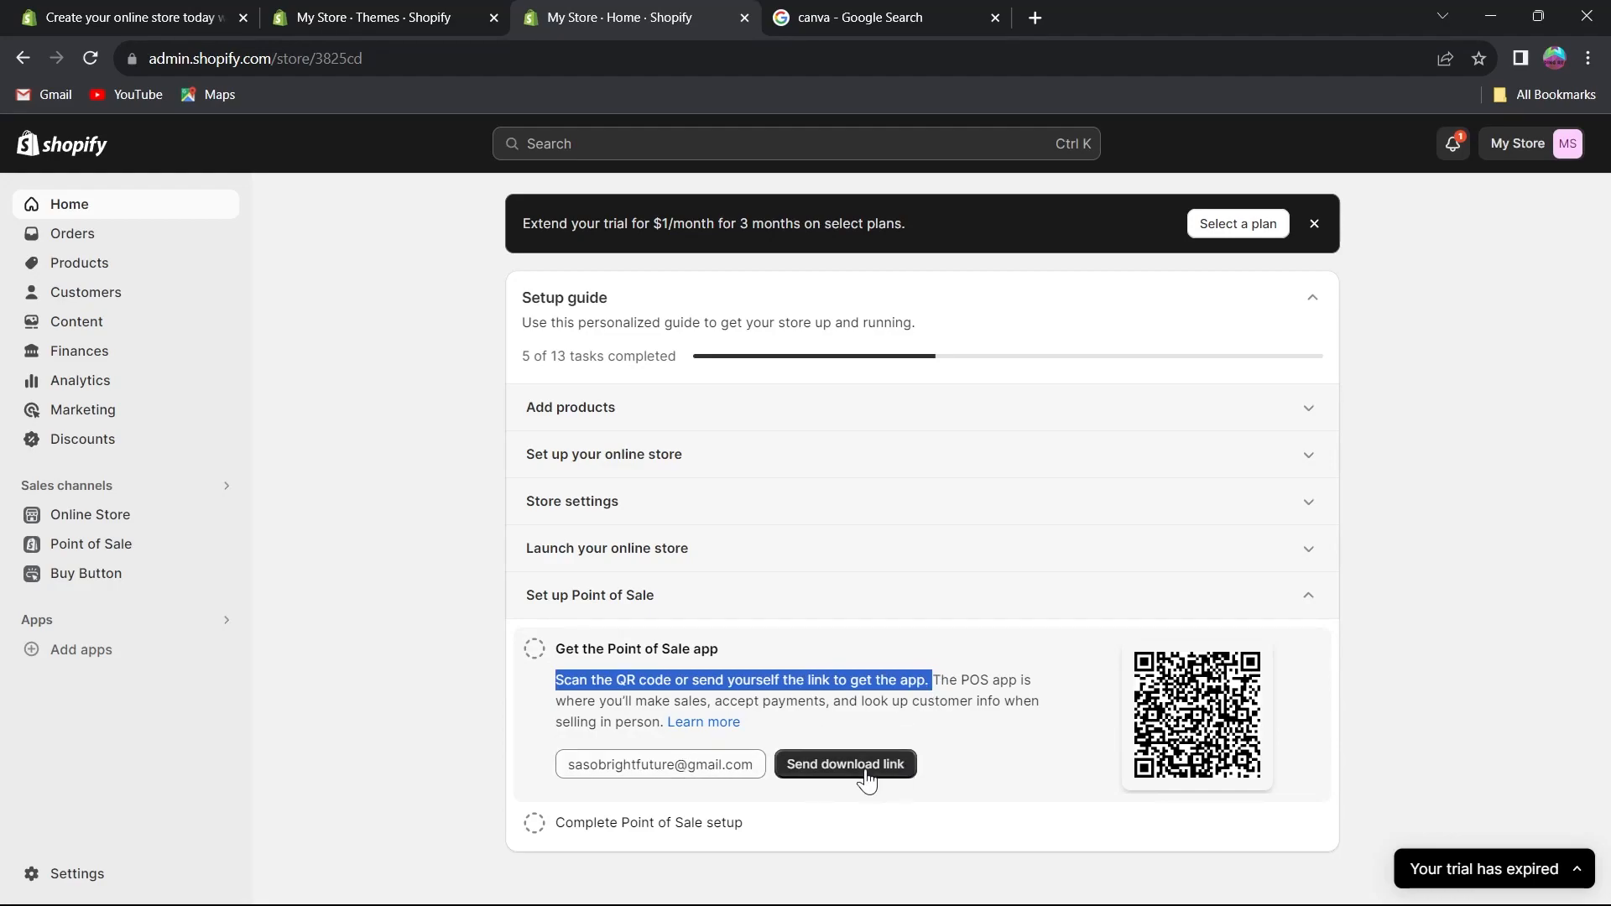
{"action": "left_click_drag", "start_coordinate": [578, 766], "coordinate": [820, 785]}
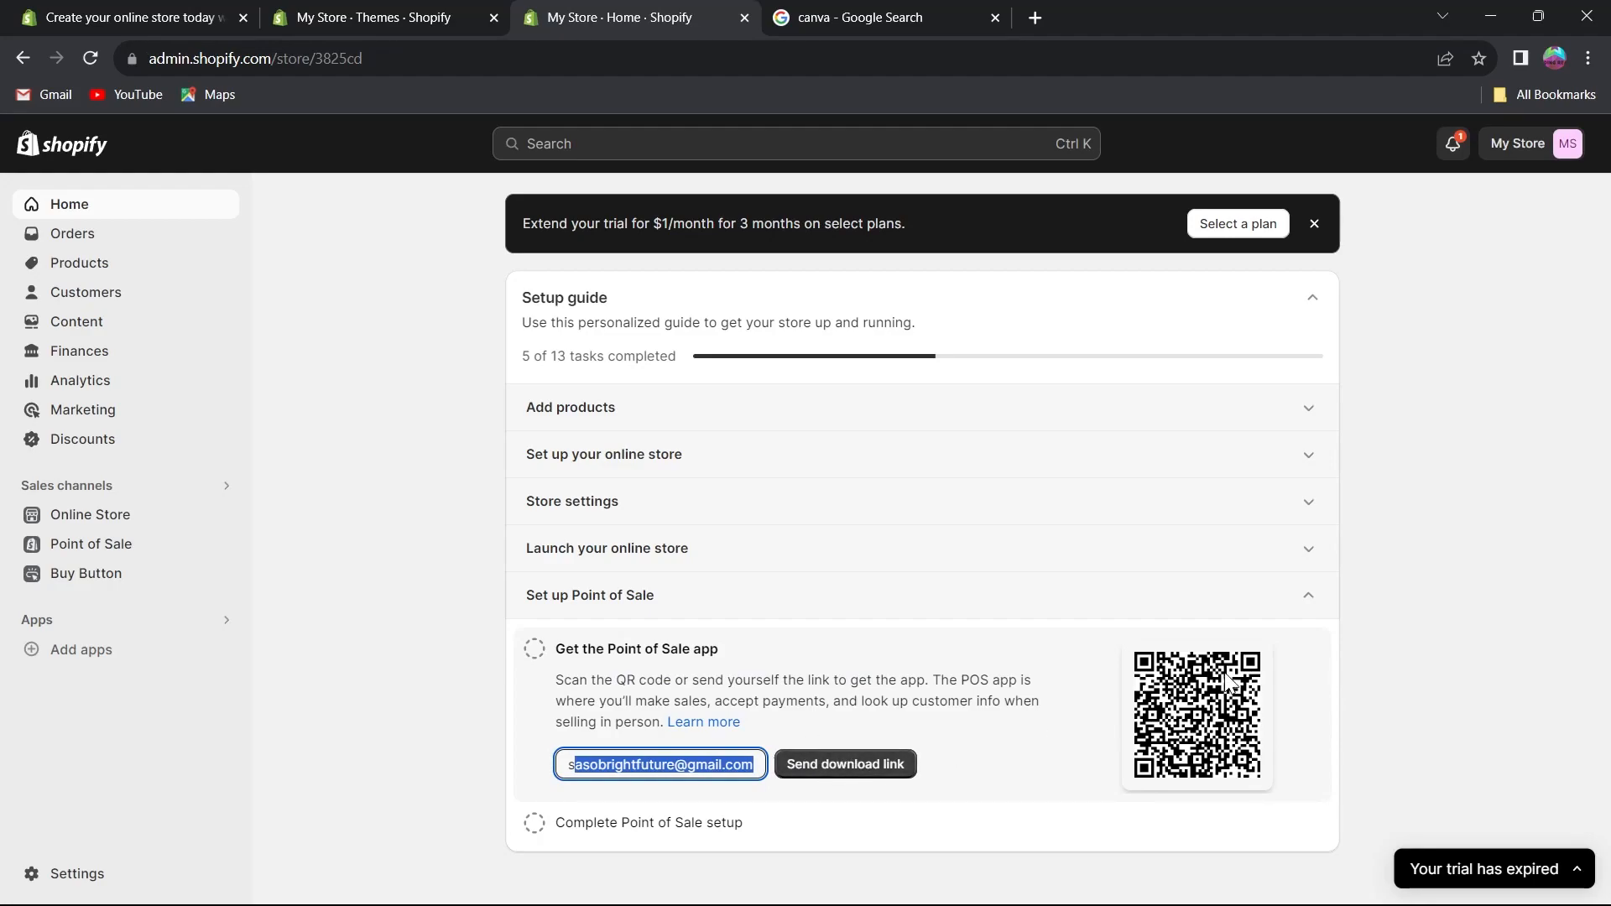
Expand Set up your online store in the Setup guide to review its tasks and open the store account menu.
{"action": "left_click", "coordinate": [1310, 594]}
{"action": "left_click", "coordinate": [928, 453]}
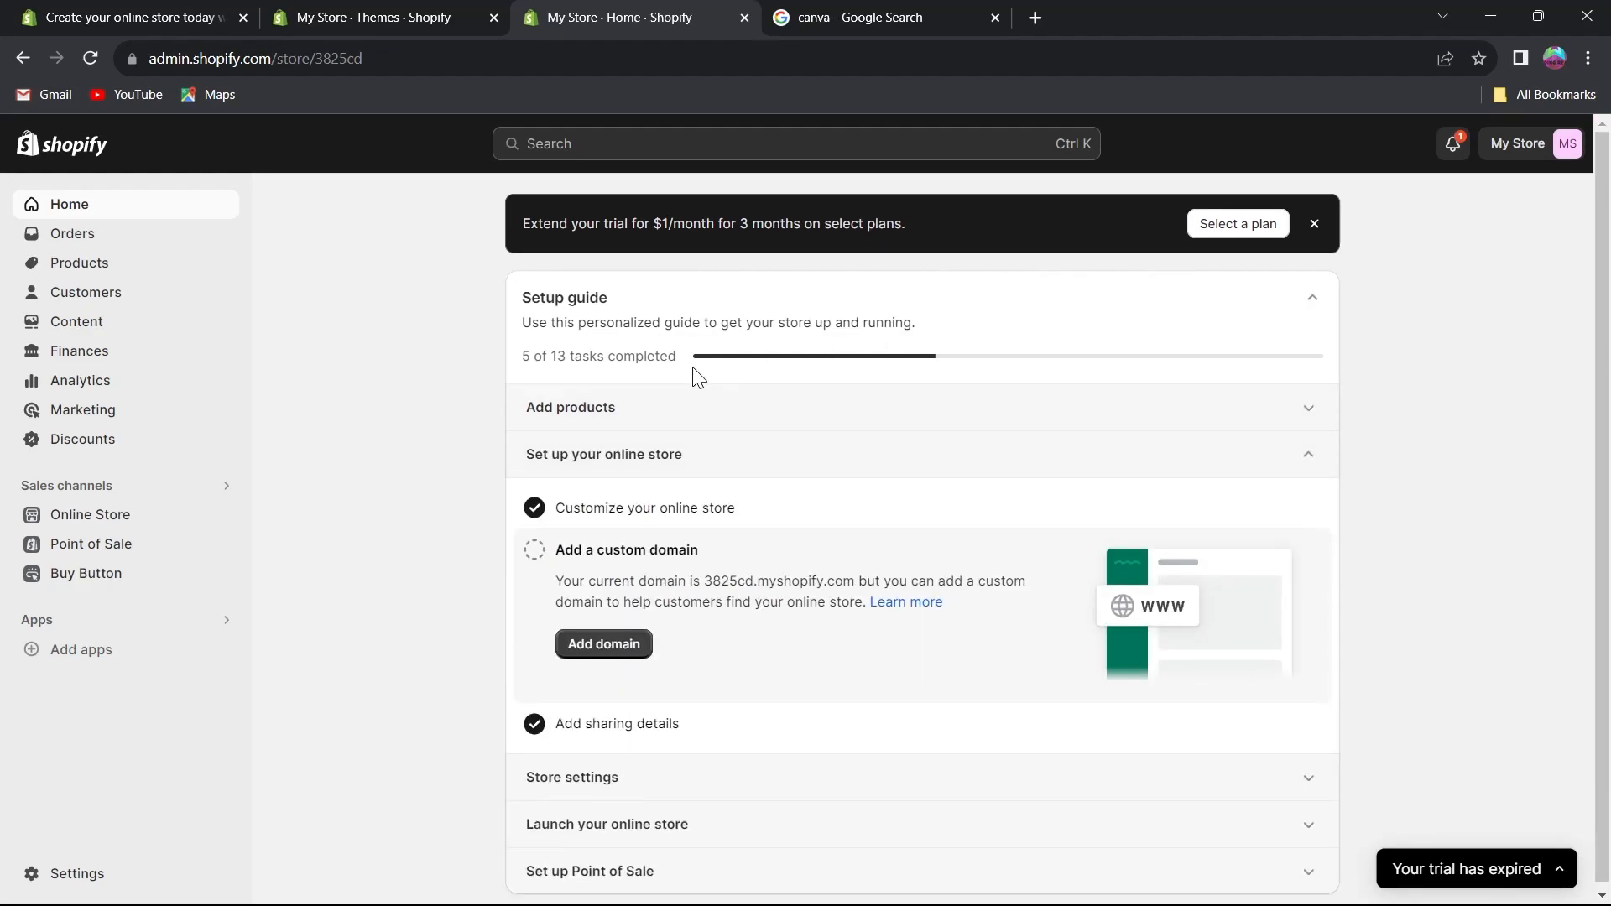
{"action": "scroll", "coordinate": [353, 438], "scroll_direction": "down", "scroll_amount": 1}
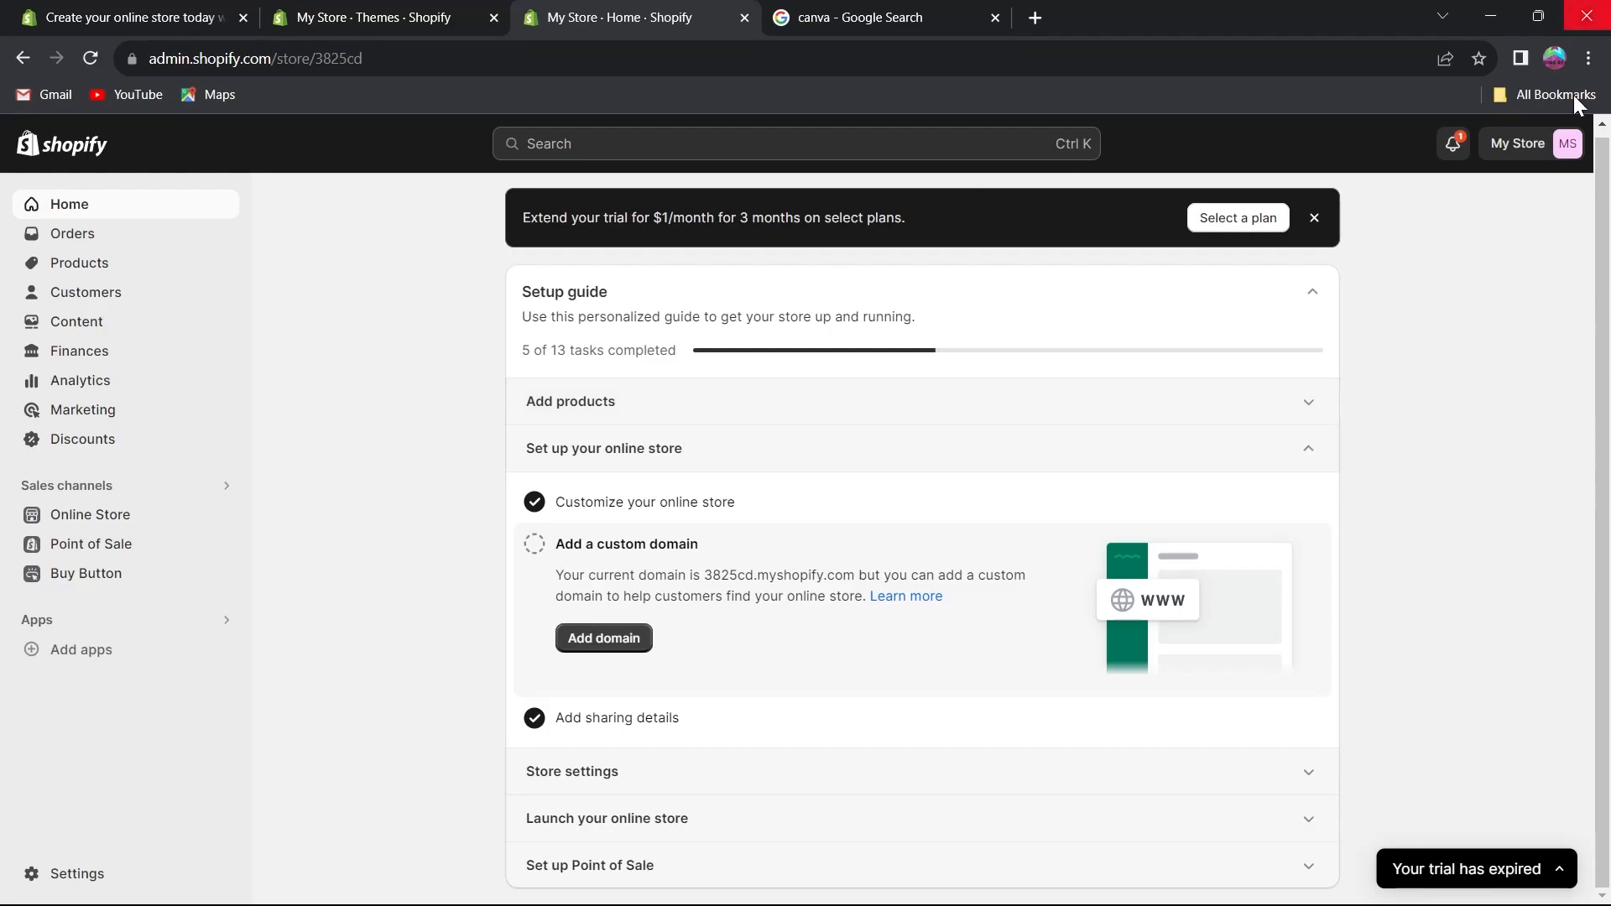
{"action": "left_click", "coordinate": [1521, 148]}
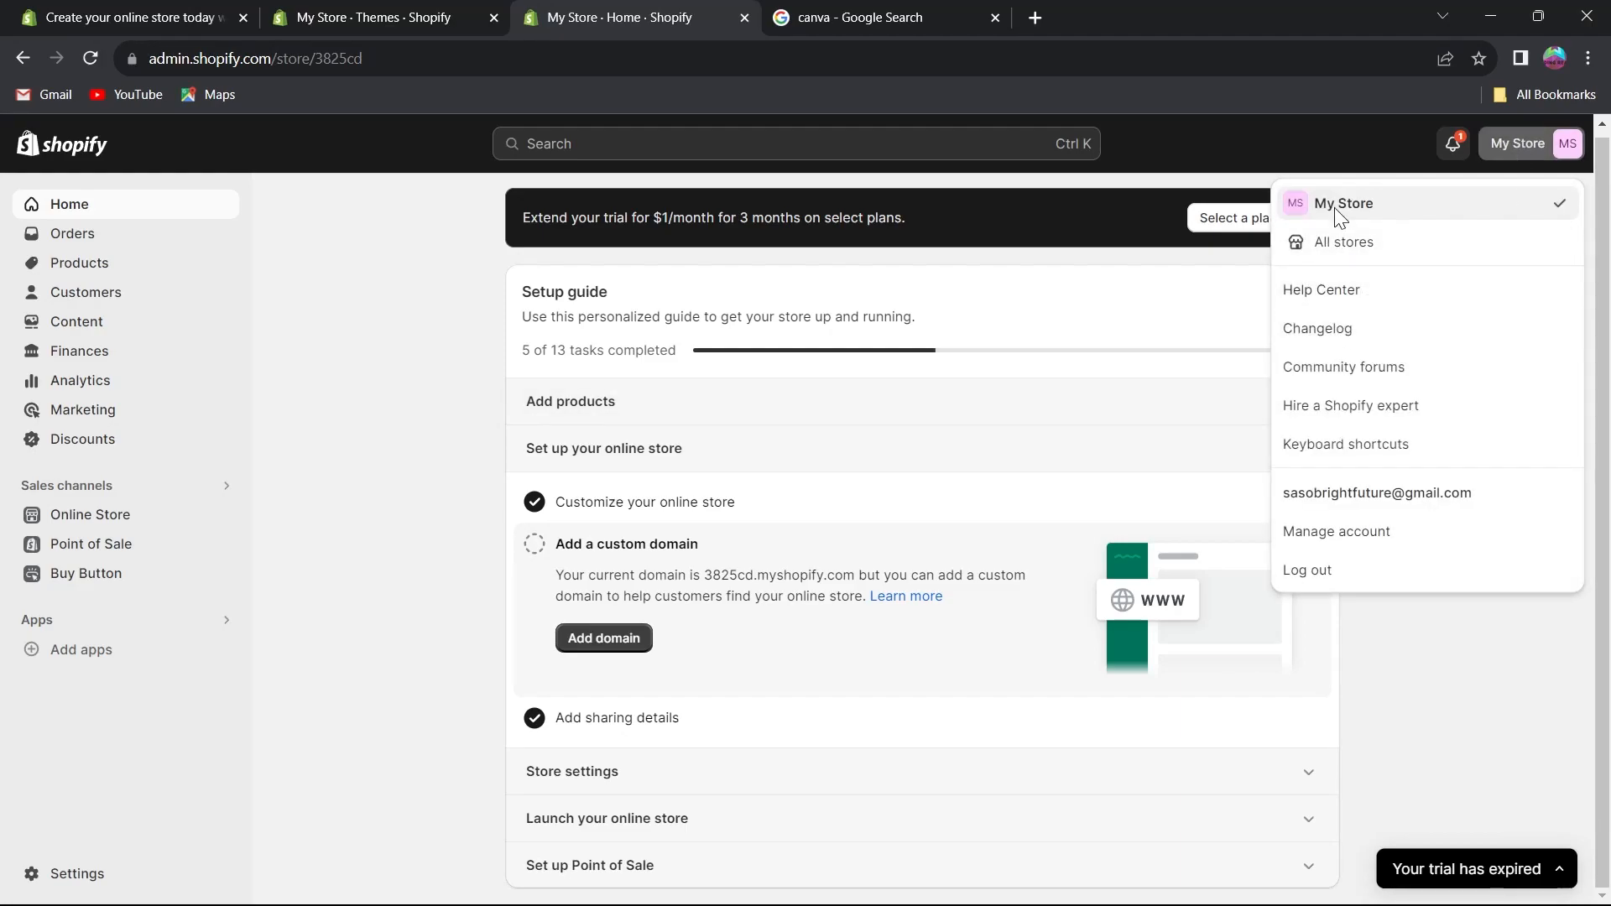
Open the Online Store themes page and view the live storefront, scrolling through its homepage.
{"action": "left_click", "coordinate": [74, 522]}
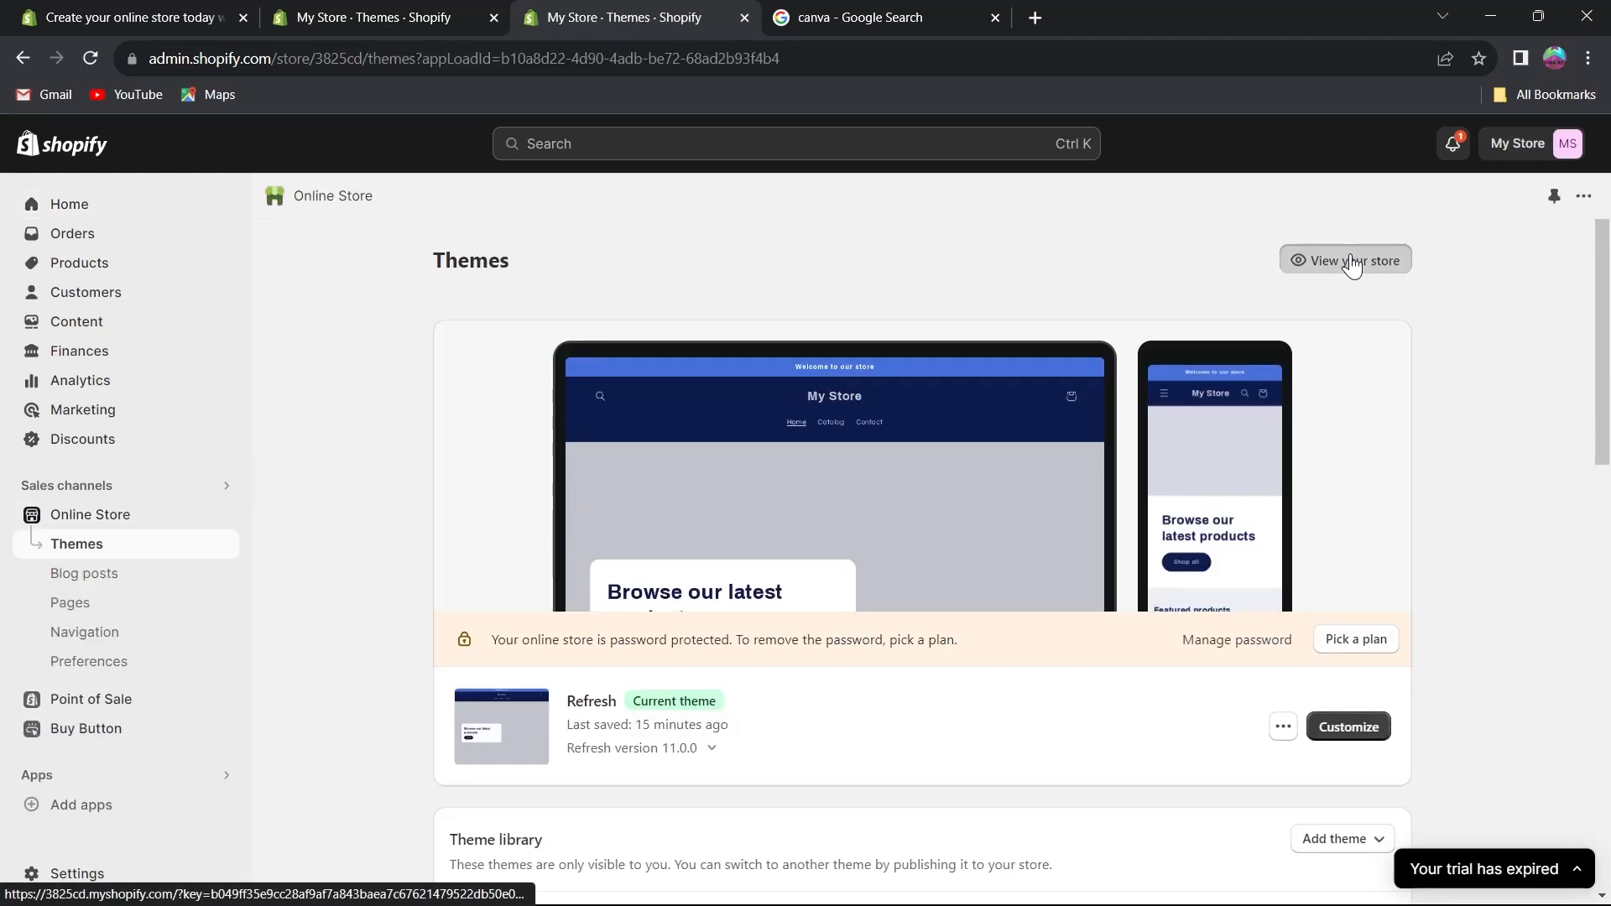
{"action": "left_click", "coordinate": [1348, 258]}
{"action": "scroll", "coordinate": [712, 415], "scroll_direction": "down", "scroll_amount": 6}
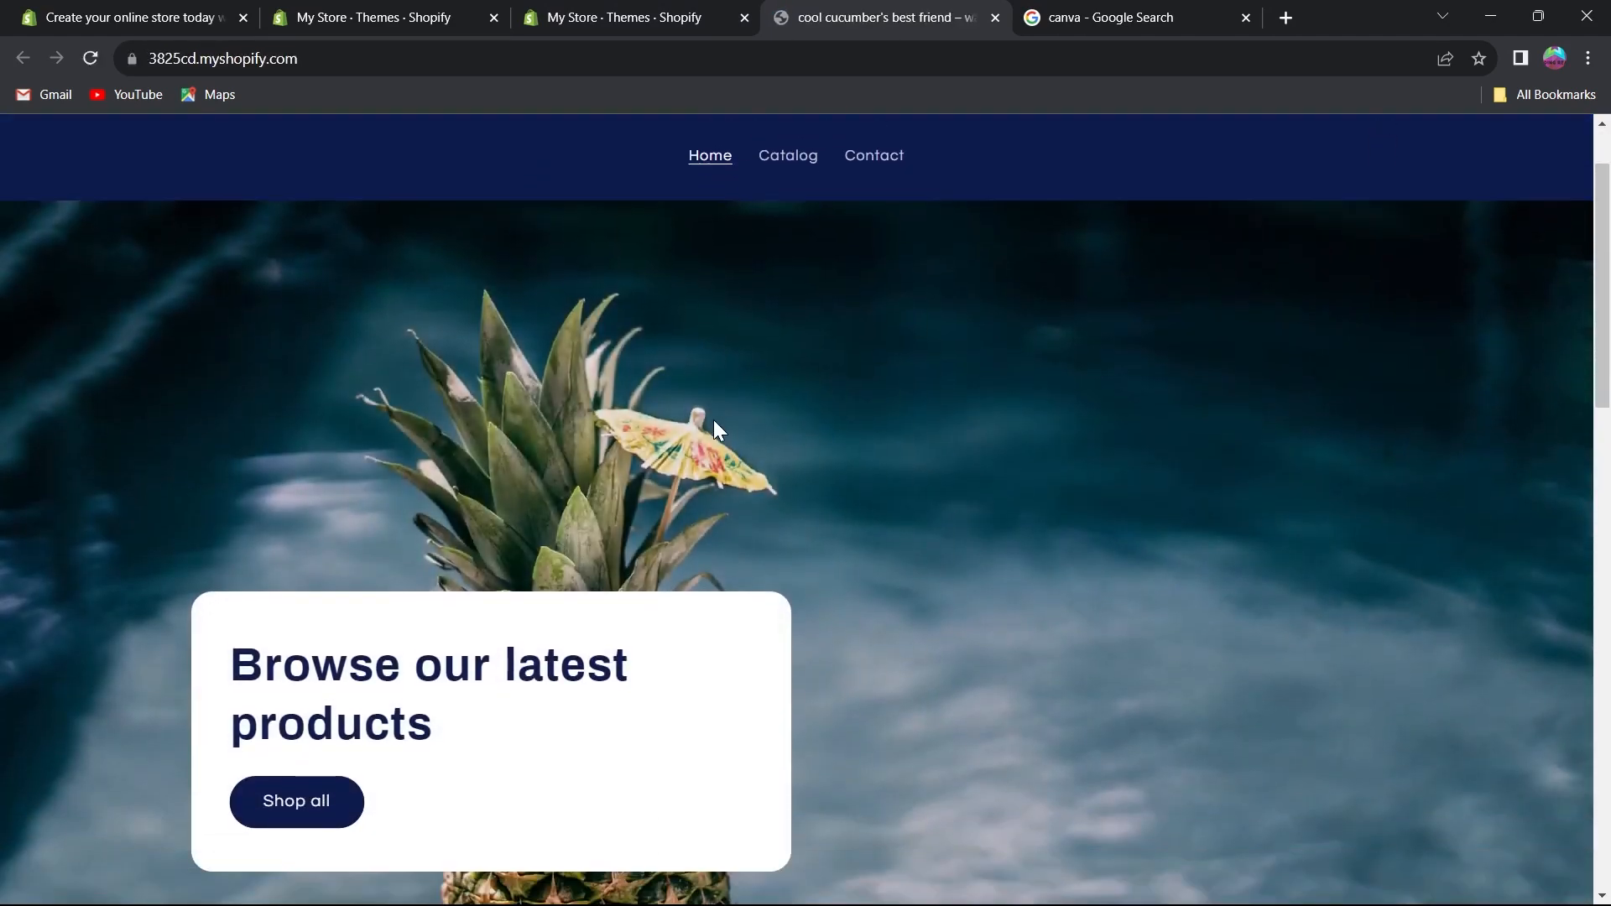
{"action": "scroll", "coordinate": [908, 454], "scroll_direction": "down", "scroll_amount": 12}
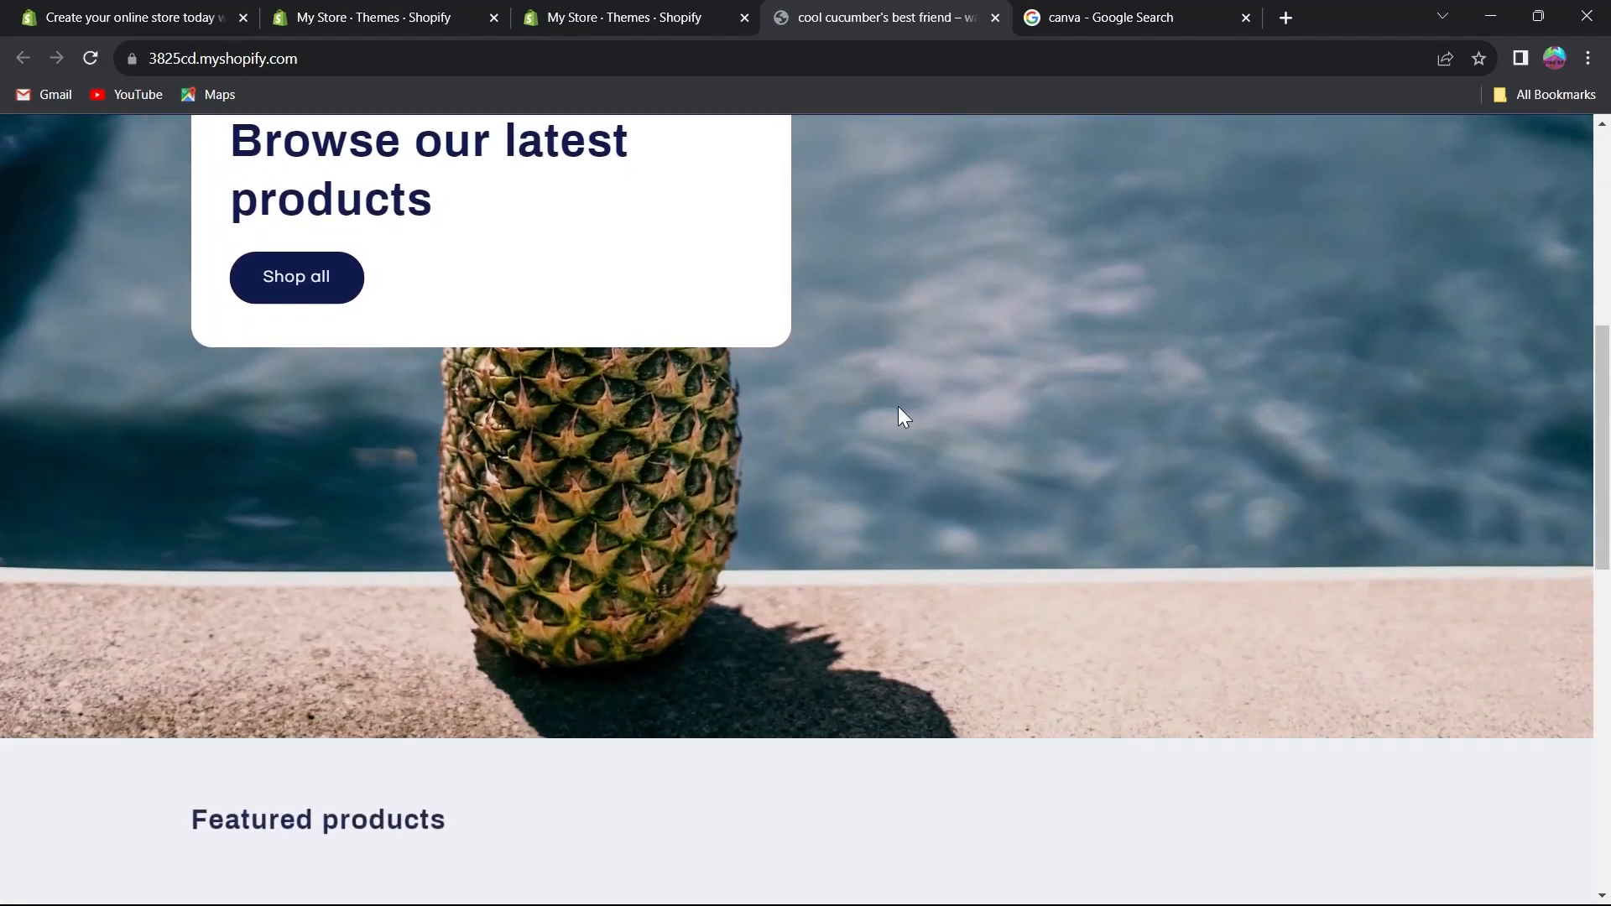
{"action": "scroll", "coordinate": [946, 419], "scroll_direction": "down", "scroll_amount": 2}
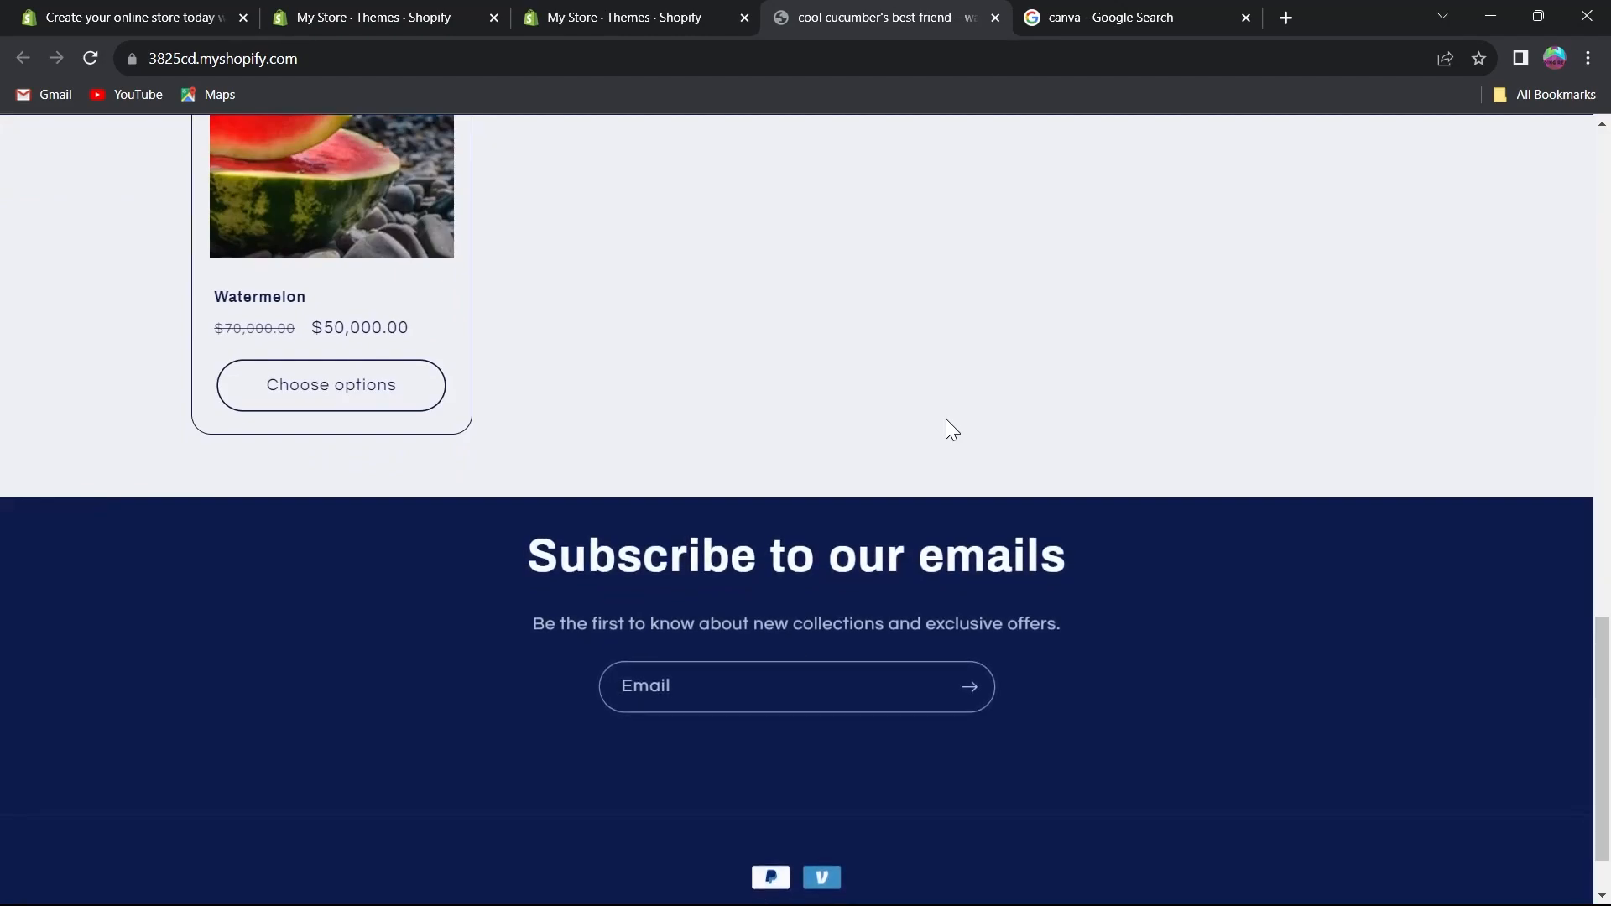
{"action": "scroll", "coordinate": [946, 420], "scroll_direction": "up", "scroll_amount": 8}
{"action": "scroll", "coordinate": [948, 418], "scroll_direction": "up", "scroll_amount": 6}
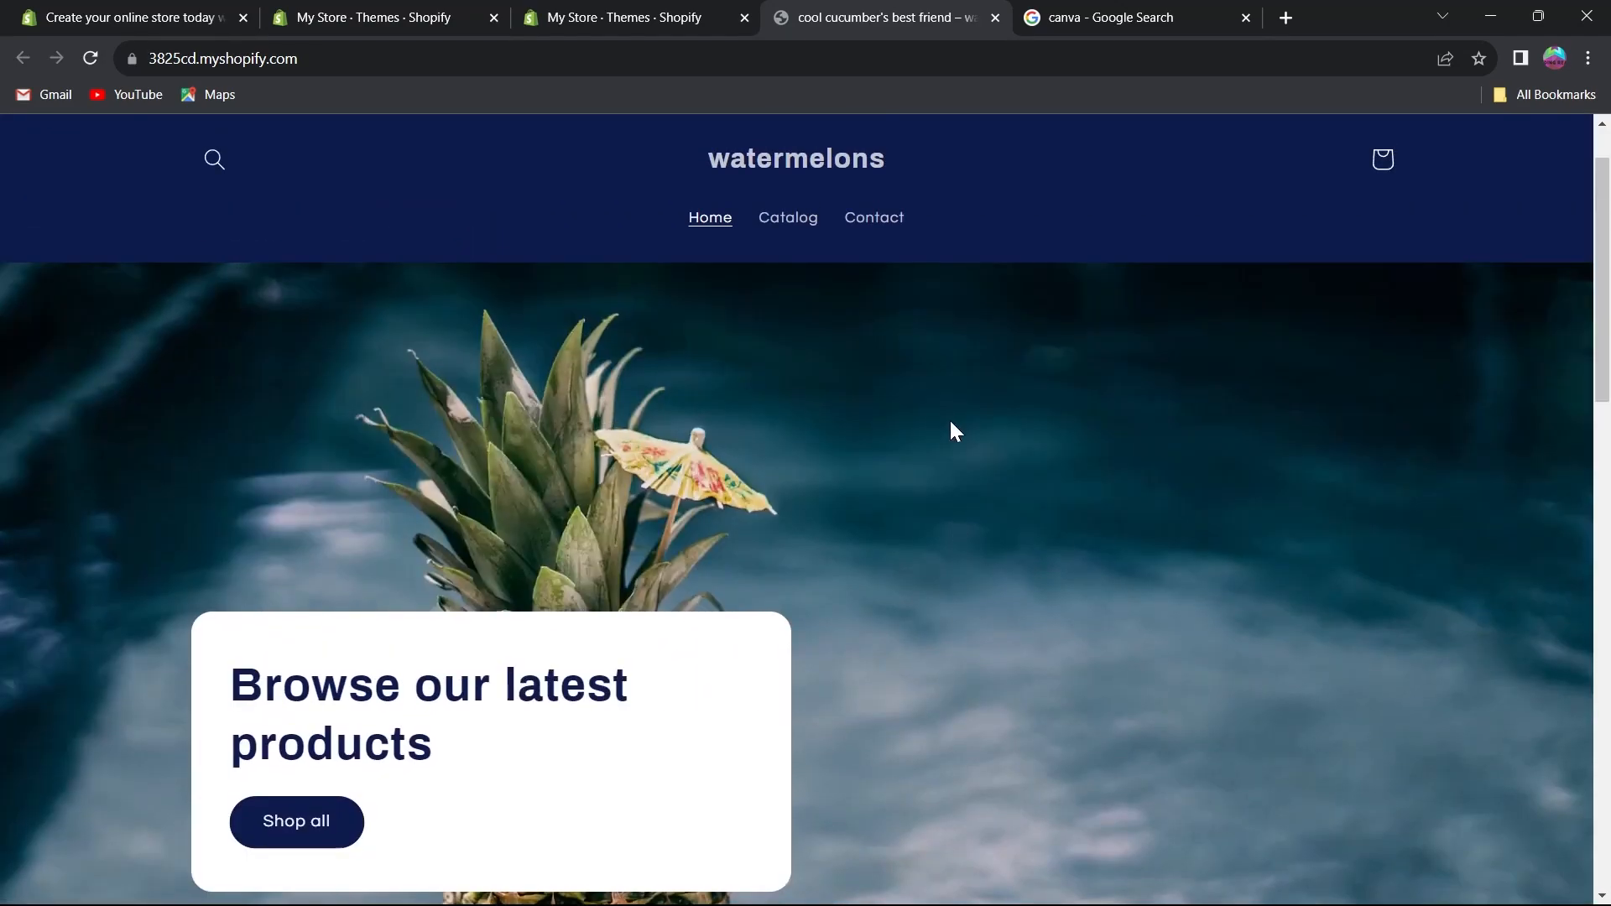
Visit the storefront's Catalog, Contact and Home pages through its navigation menu.
{"action": "left_click", "coordinate": [792, 263]}
{"action": "left_click", "coordinate": [857, 258]}
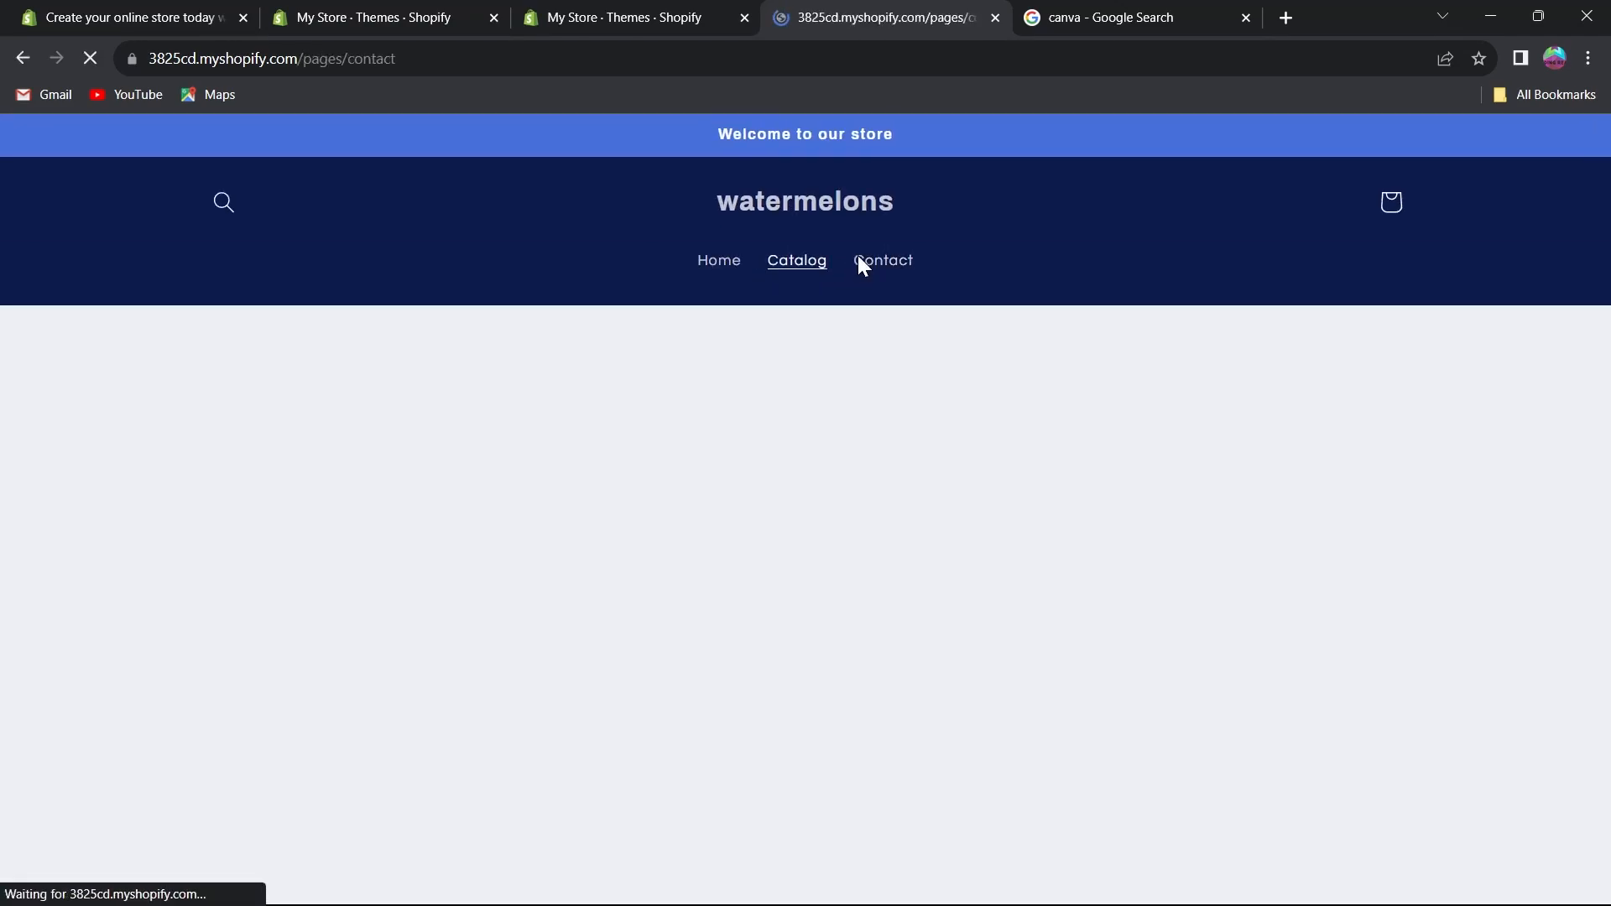
{"action": "left_click", "coordinate": [725, 263]}
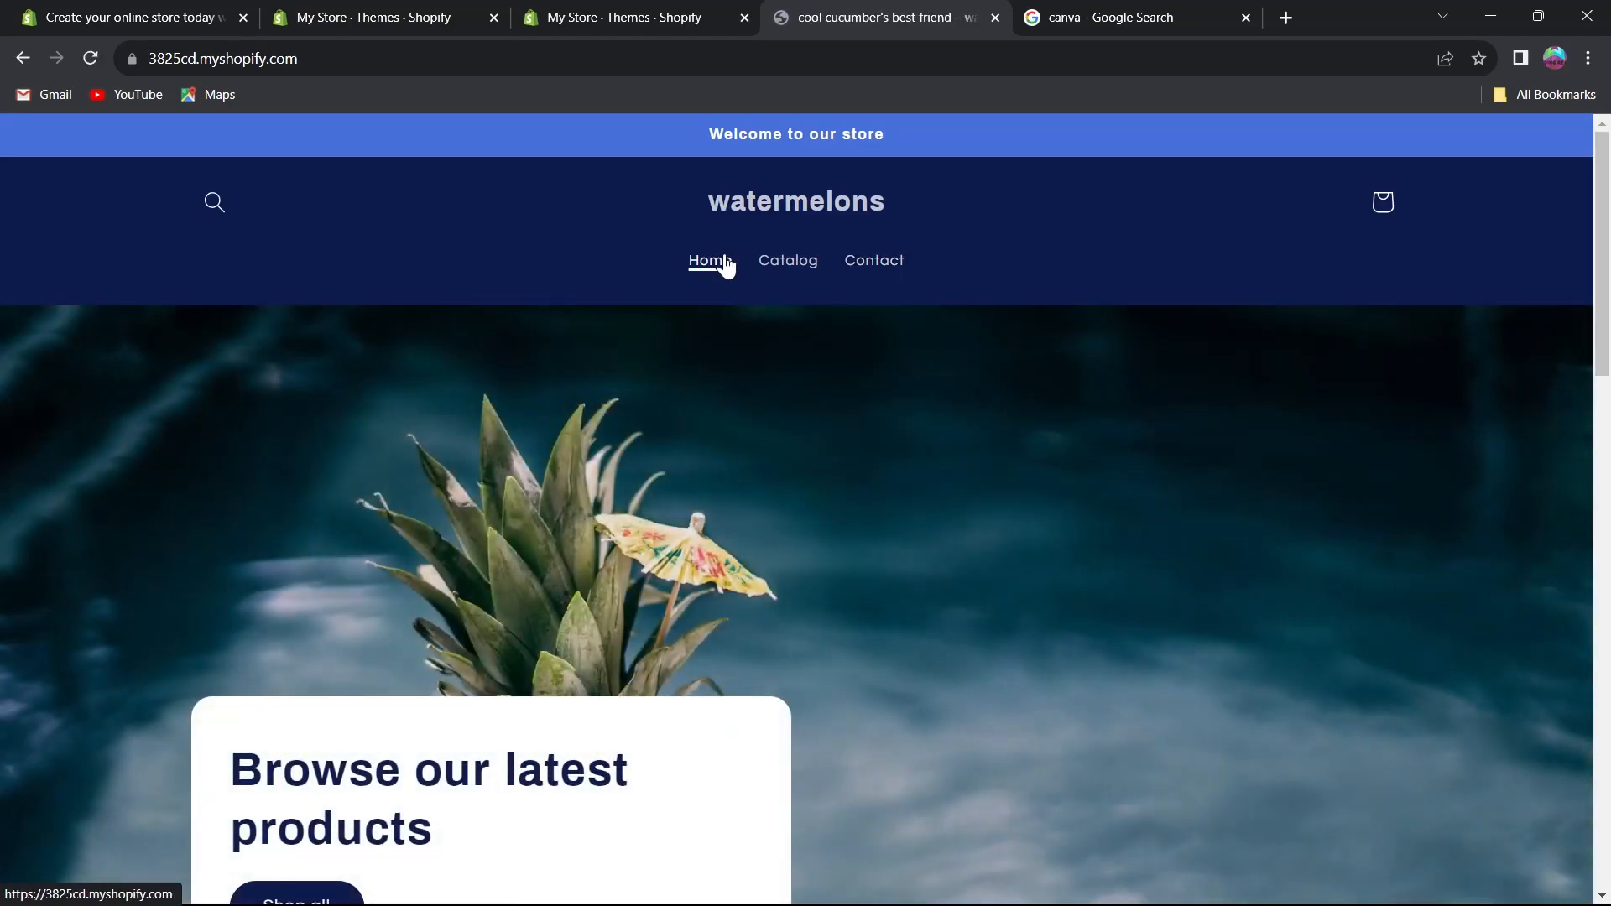
Close the storefront tab and open the store Settings from the admin.
{"action": "left_click", "coordinate": [995, 17]}
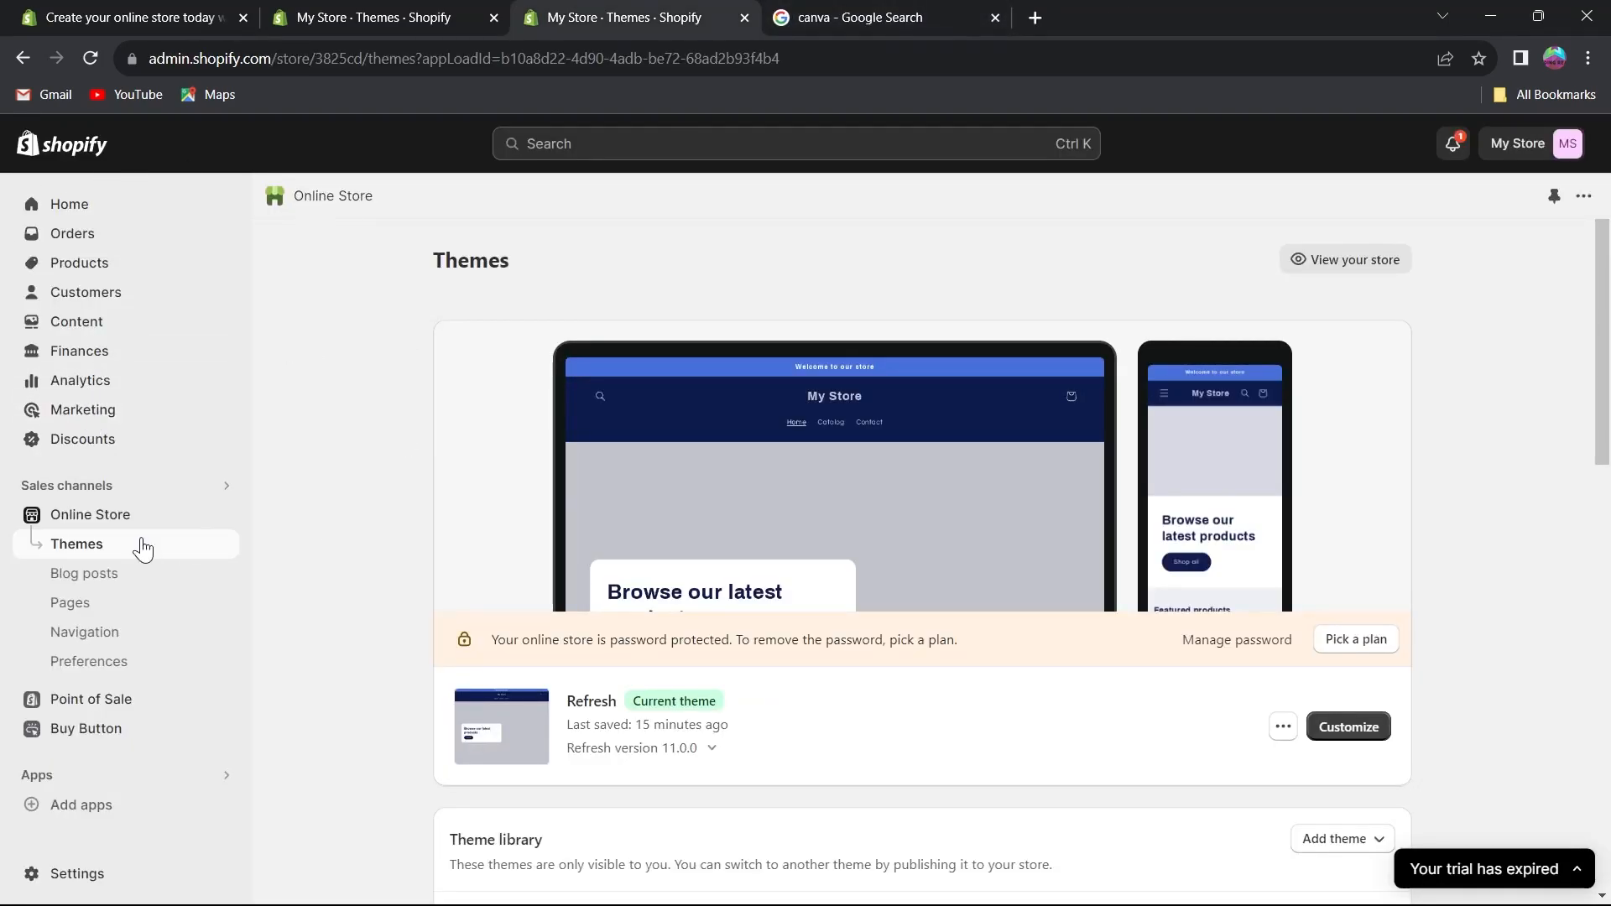
{"action": "left_click", "coordinate": [74, 873]}
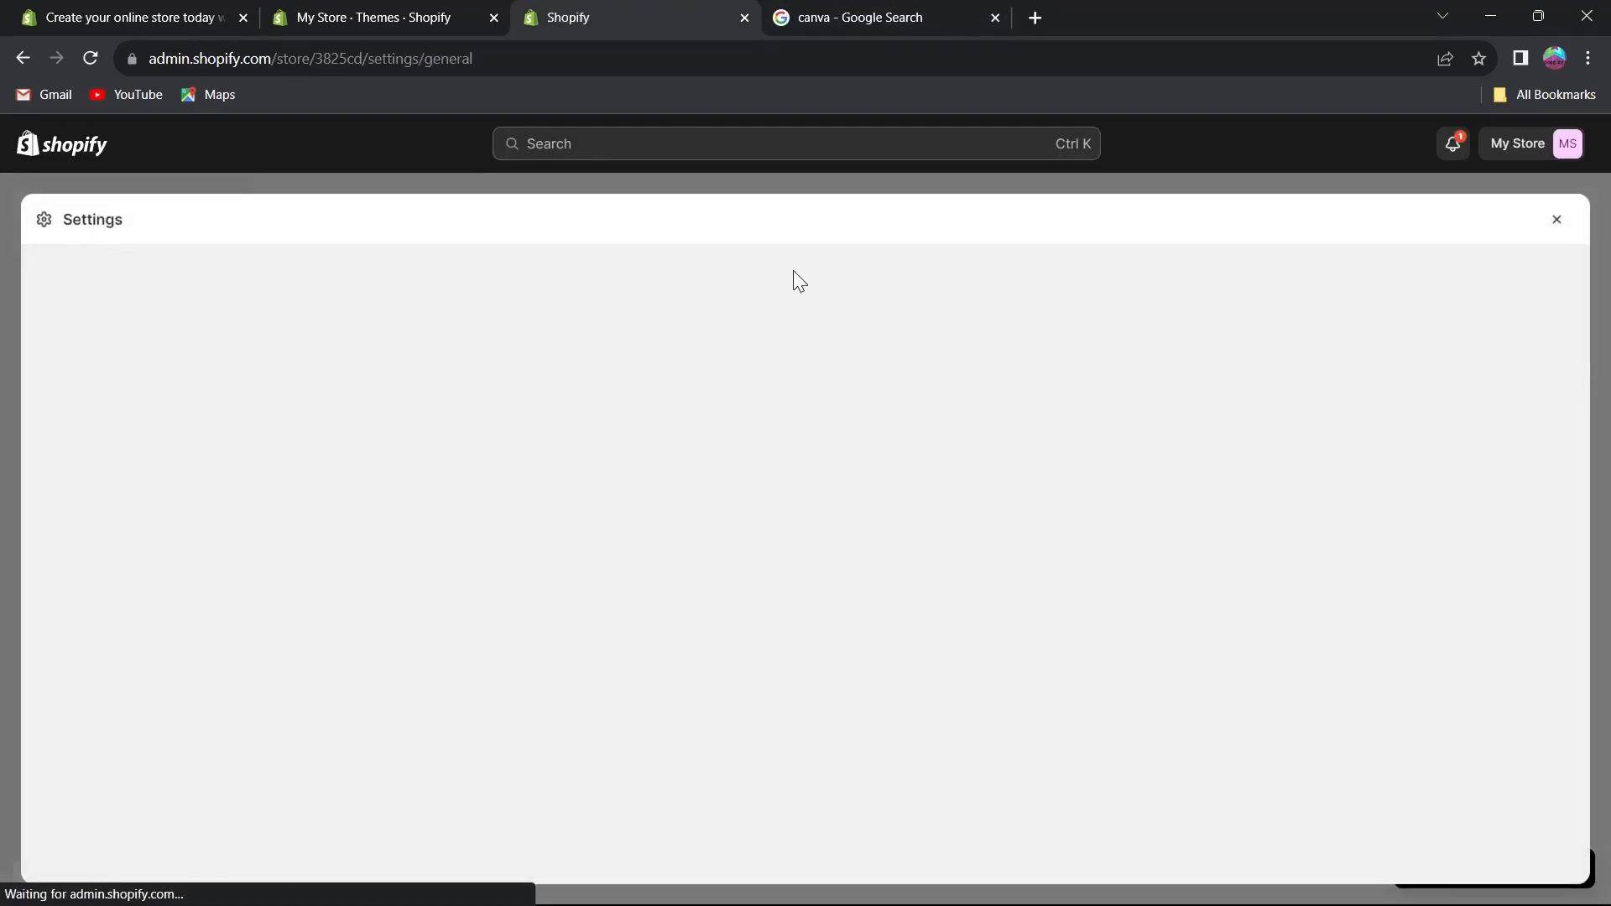
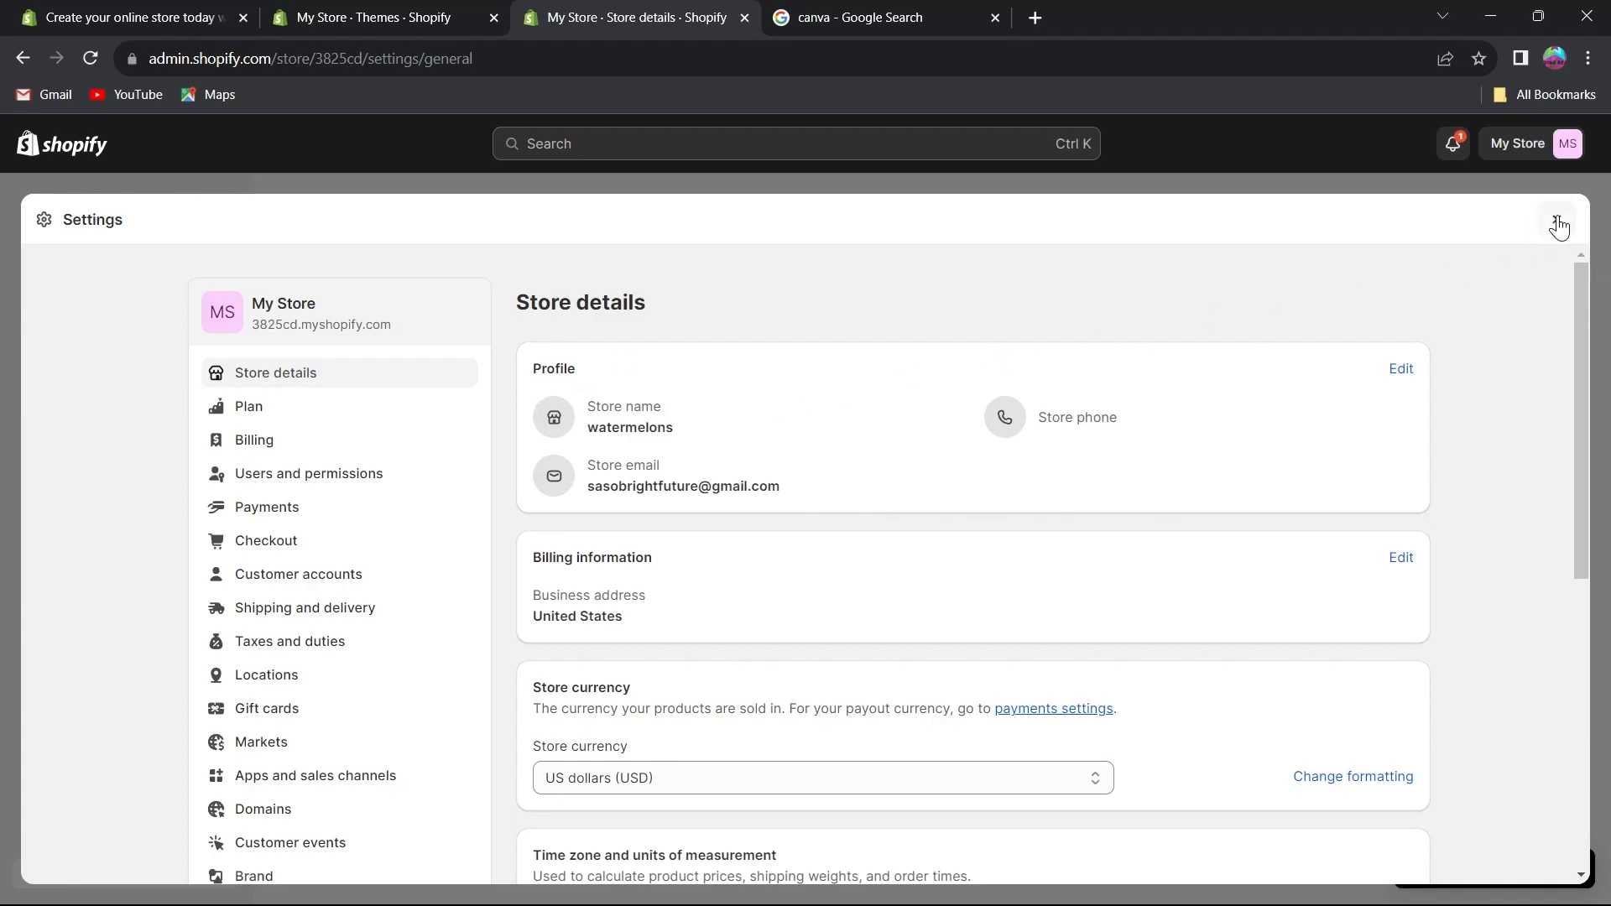
Close the Settings window and open the store account menu on the Themes page.
{"action": "left_click", "coordinate": [1558, 224]}
{"action": "left_click", "coordinate": [1534, 150]}
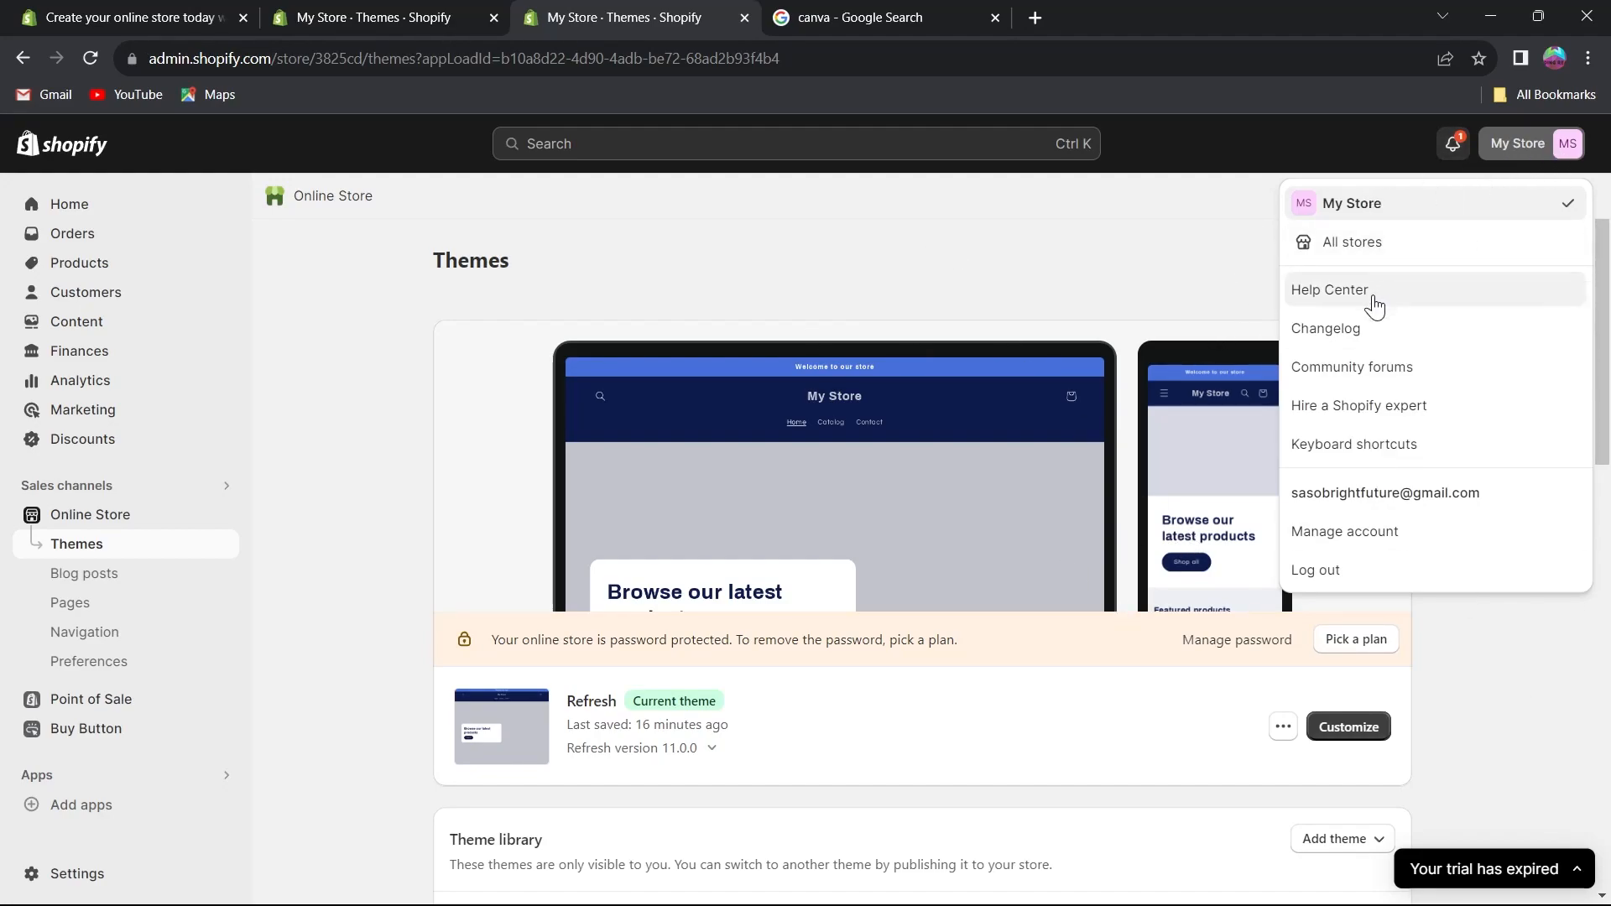
{"action": "left_click", "coordinate": [508, 233]}
{"action": "left_click", "coordinate": [1298, 252]}
{"action": "left_click", "coordinate": [992, 15]}
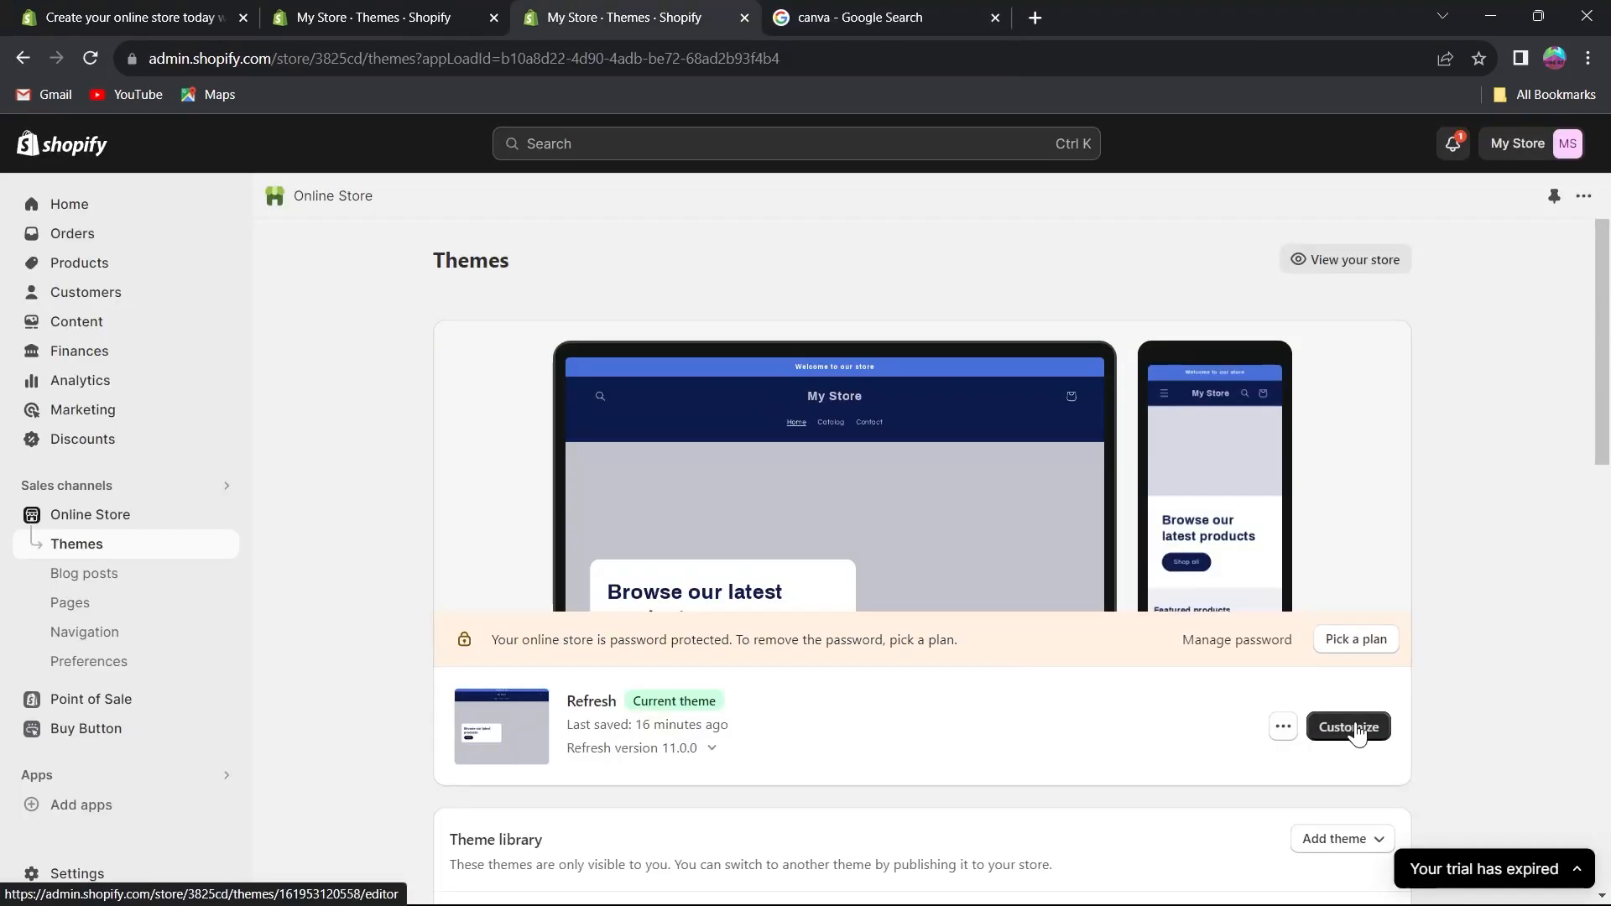
Open the Refresh theme in the editor, scroll through the homepage preview, and exit the editor.
{"action": "left_click", "coordinate": [1351, 725]}
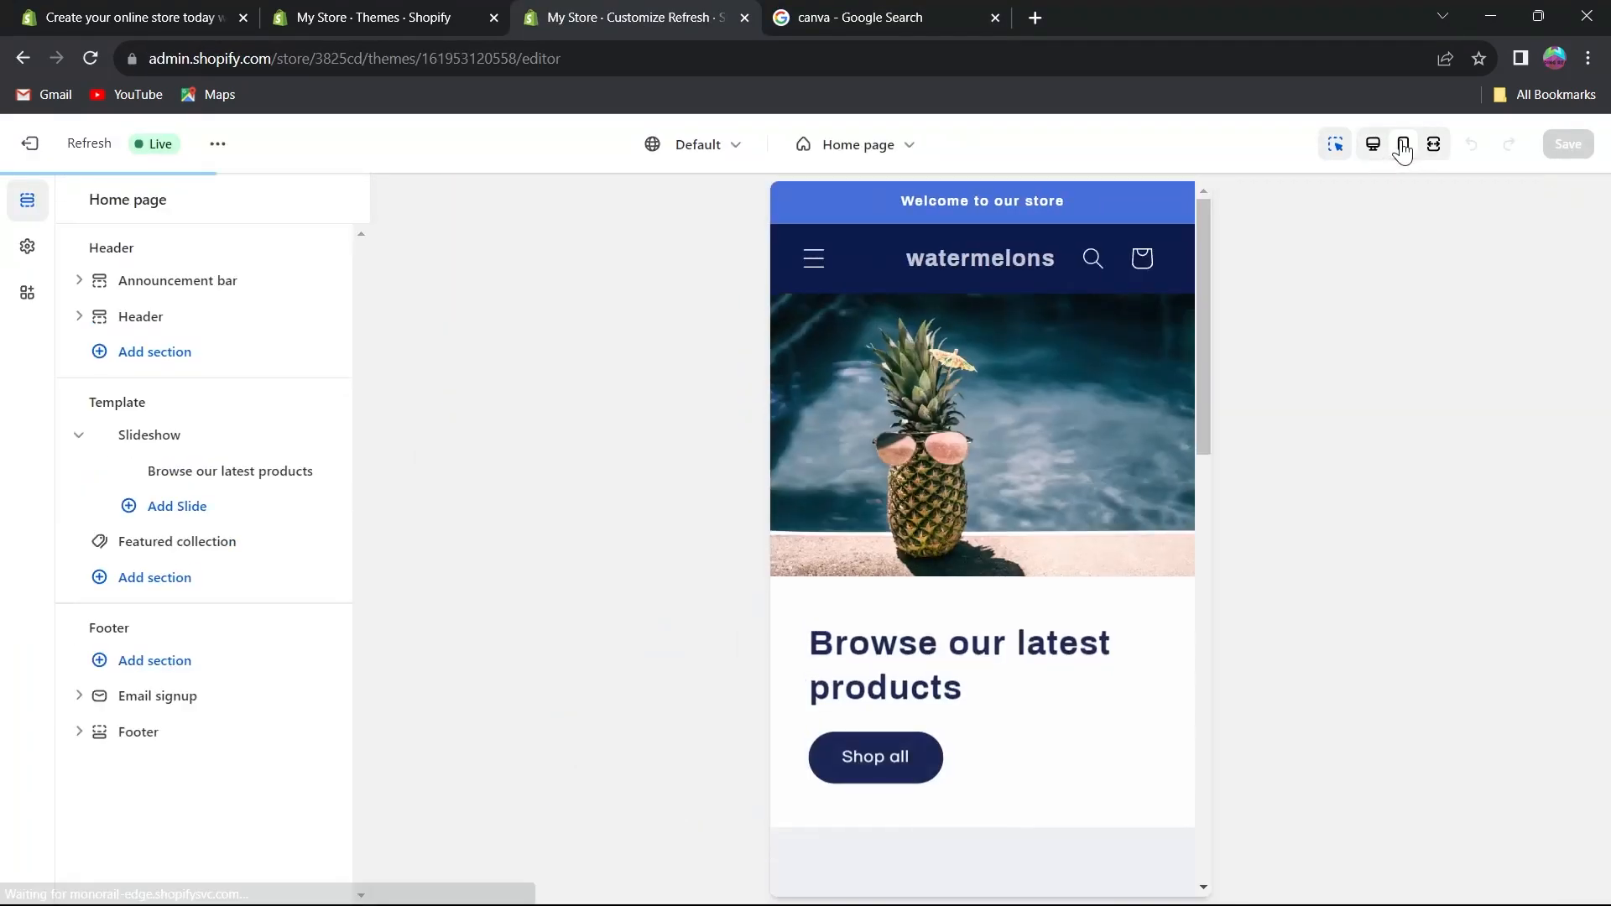
{"action": "scroll", "coordinate": [965, 537], "scroll_direction": "down", "scroll_amount": 10}
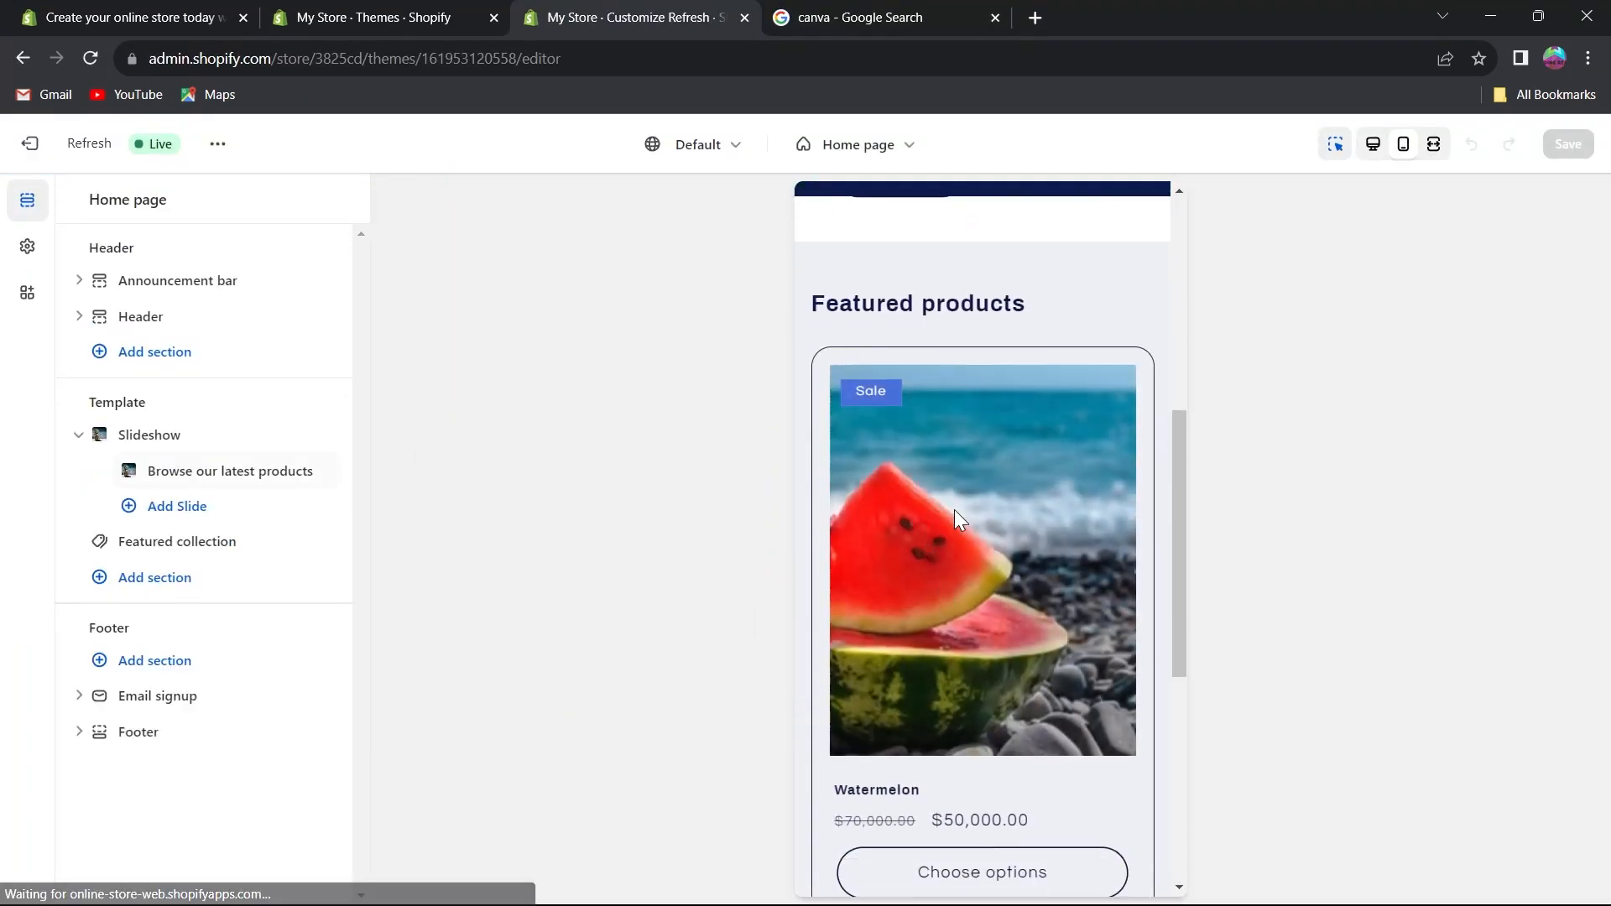
{"action": "scroll", "coordinate": [956, 553], "scroll_direction": "up", "scroll_amount": 8}
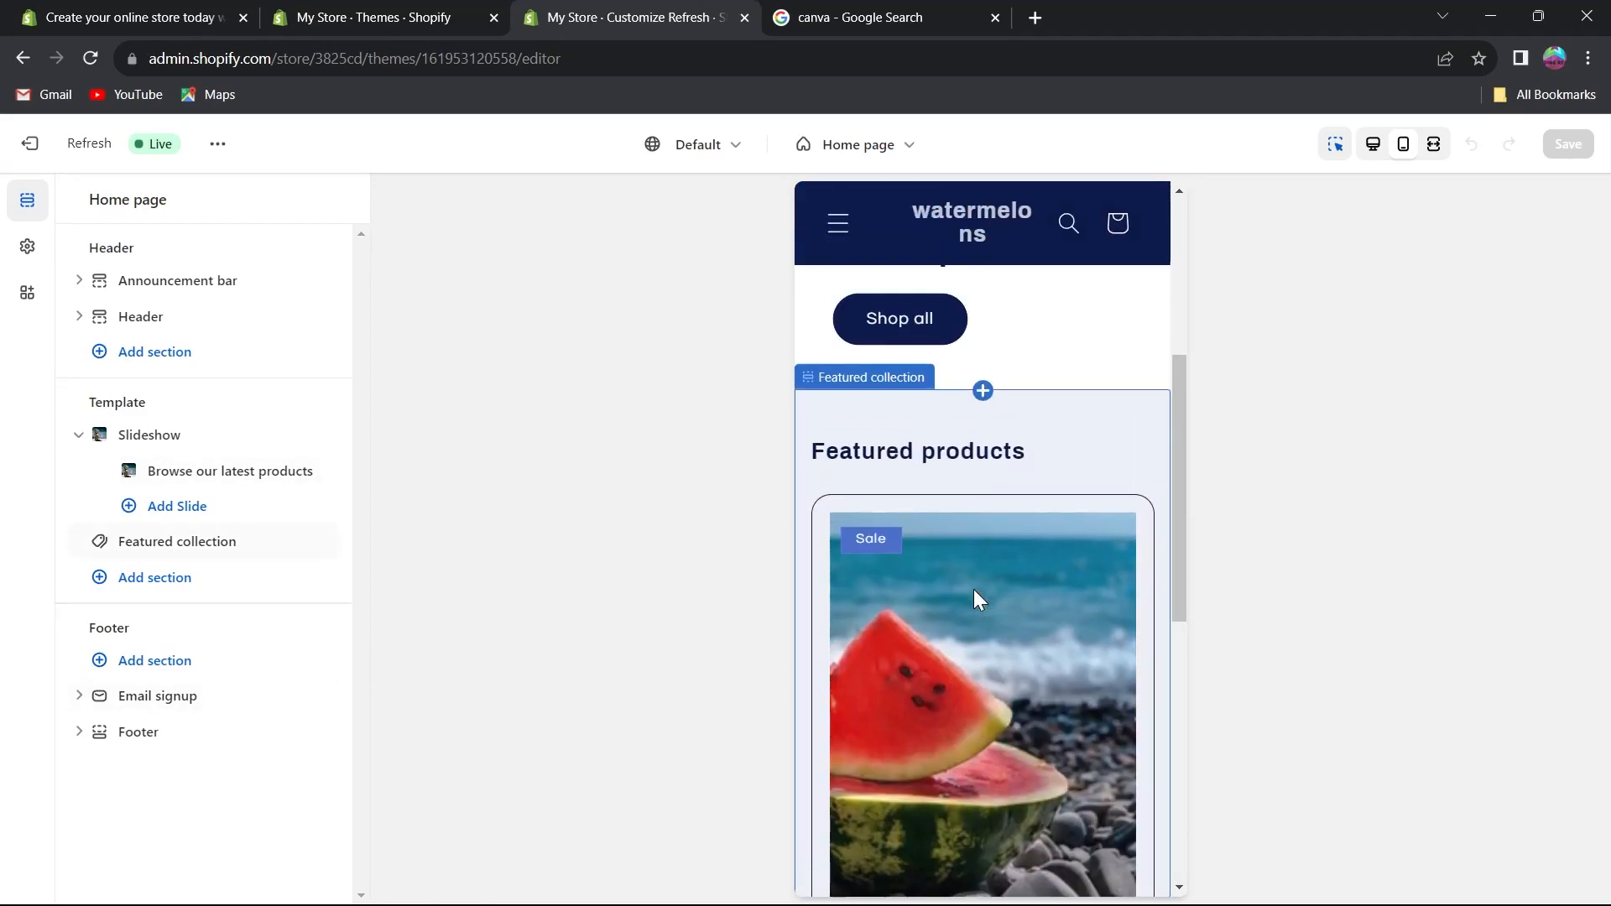
{"action": "scroll", "coordinate": [973, 589], "scroll_direction": "up", "scroll_amount": 5}
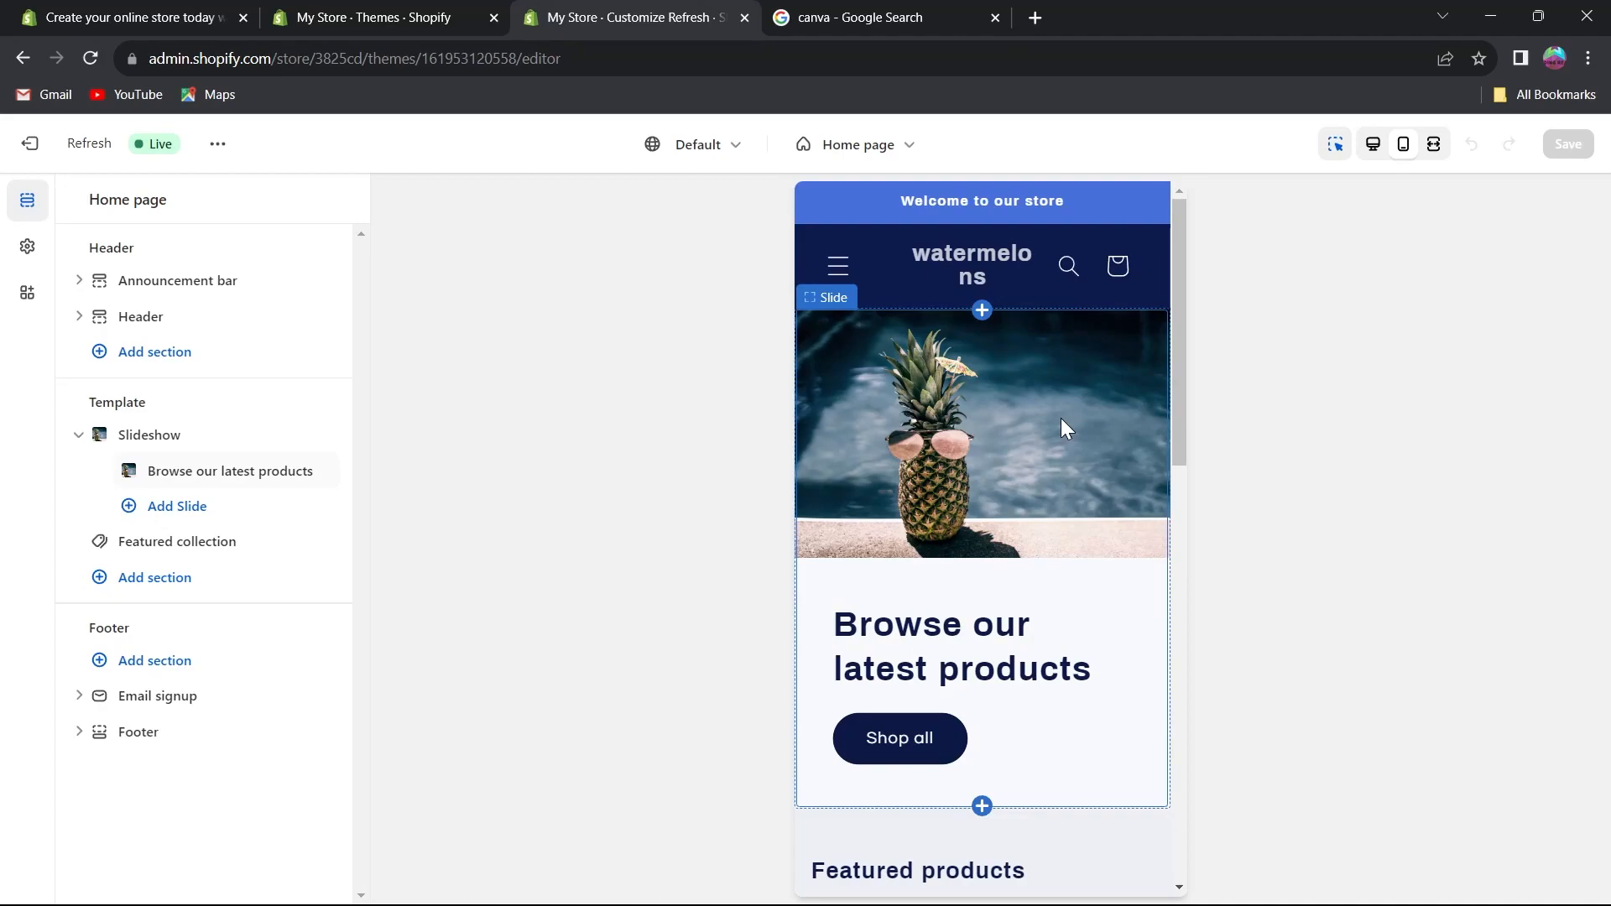
{"action": "left_click", "coordinate": [27, 145]}
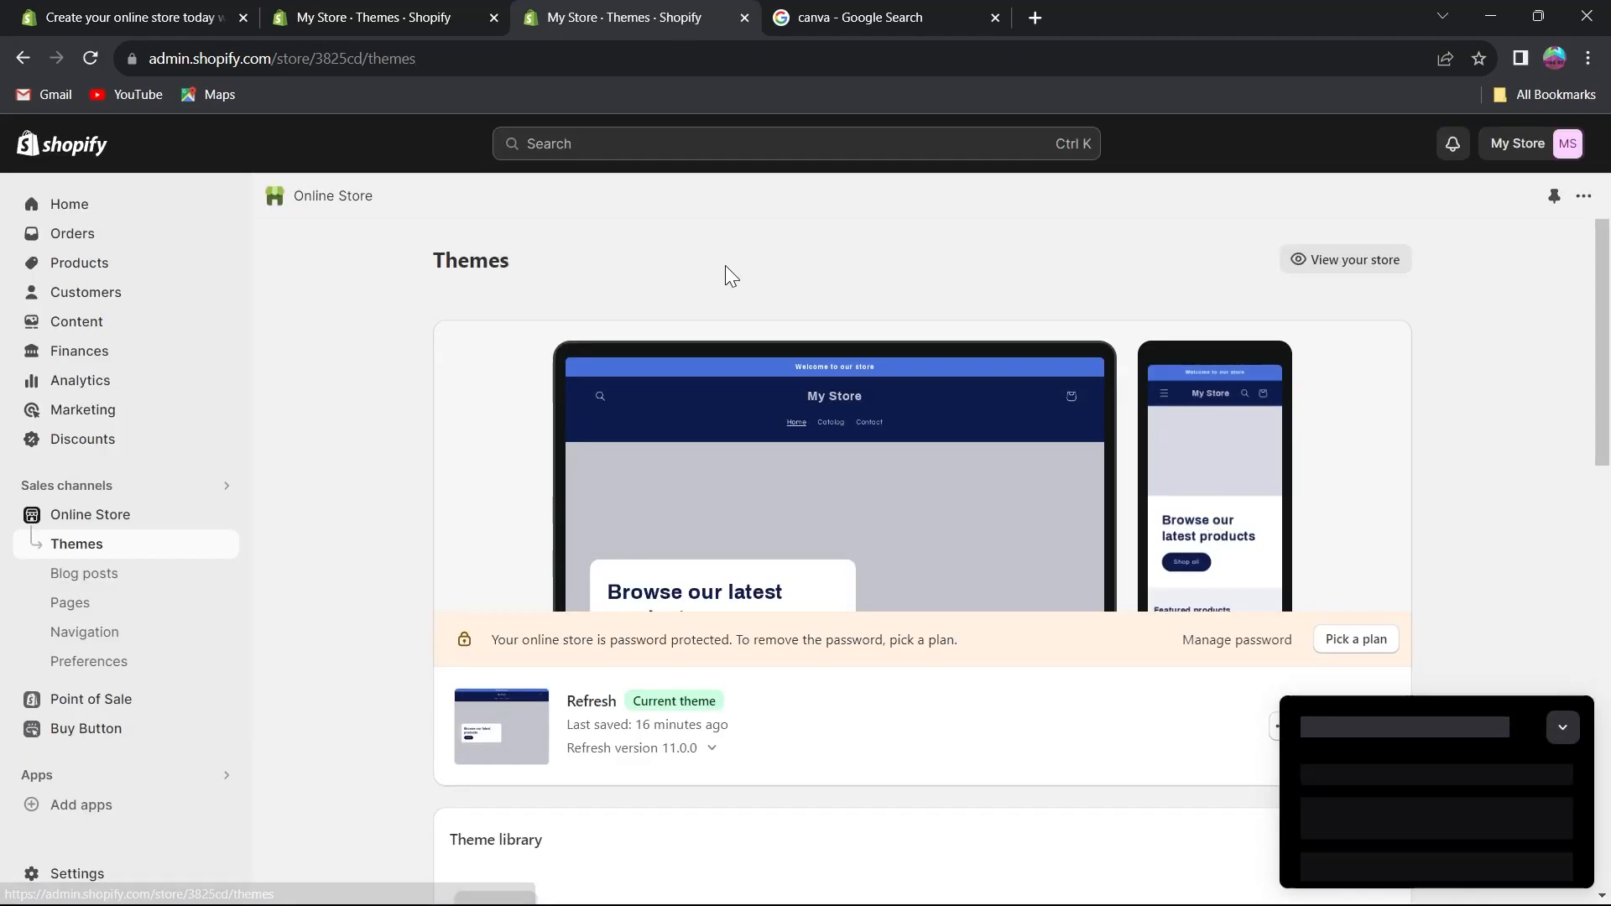
Highlight the password-protection notice, open plan selection from it, and review the available plans.
{"action": "scroll", "coordinate": [550, 556], "scroll_direction": "down", "scroll_amount": 4}
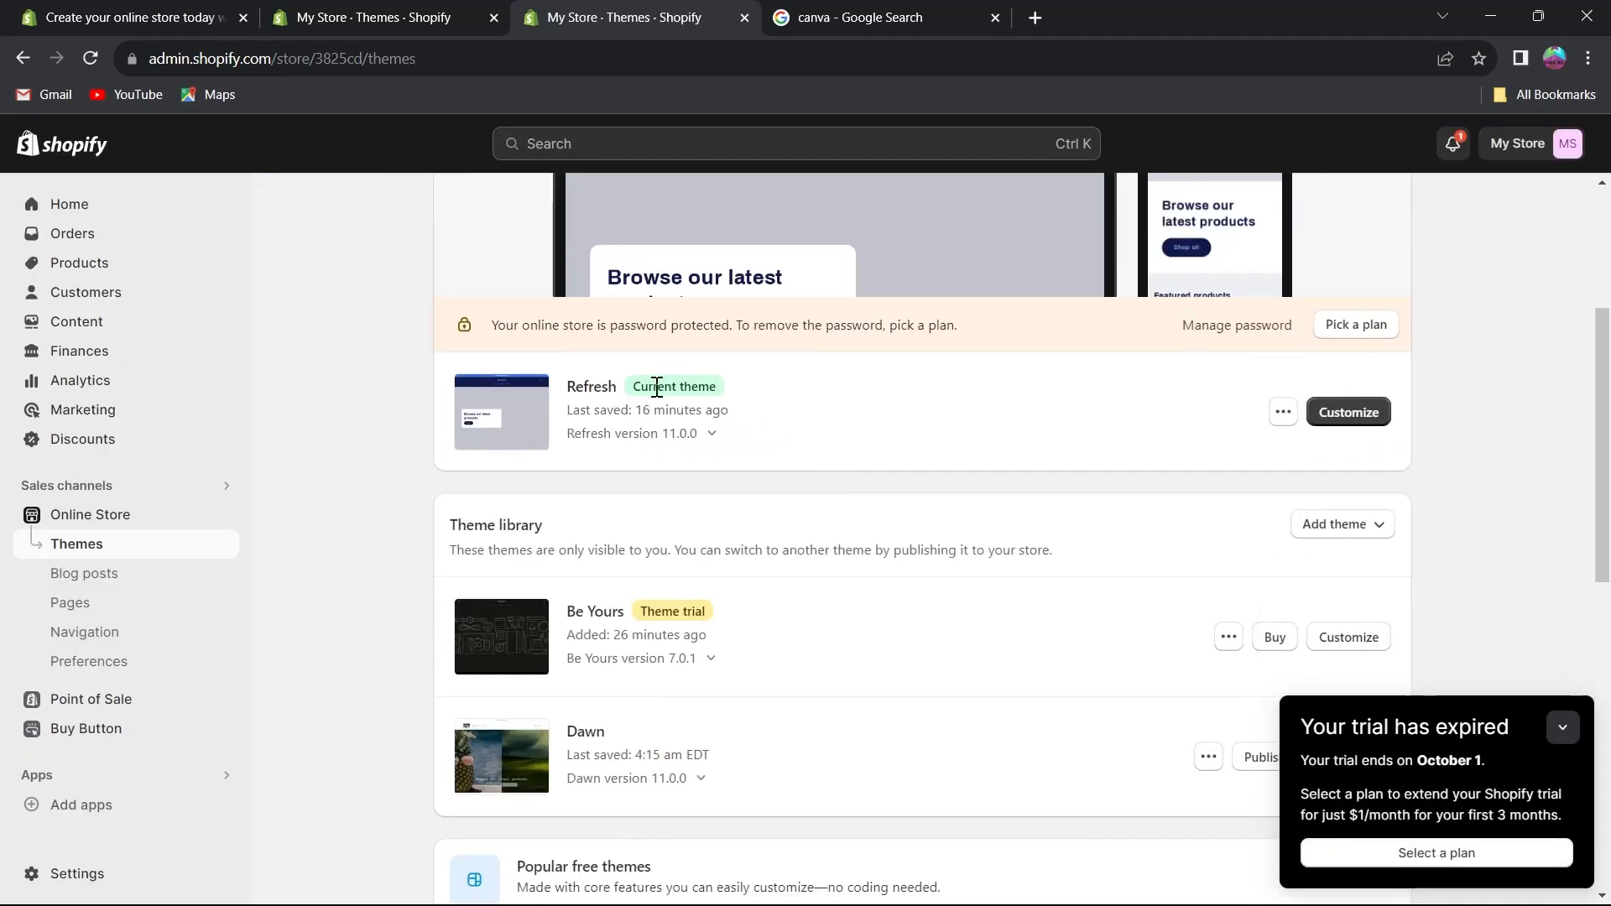
{"action": "left_click_drag", "start_coordinate": [490, 324], "coordinate": [929, 328]}
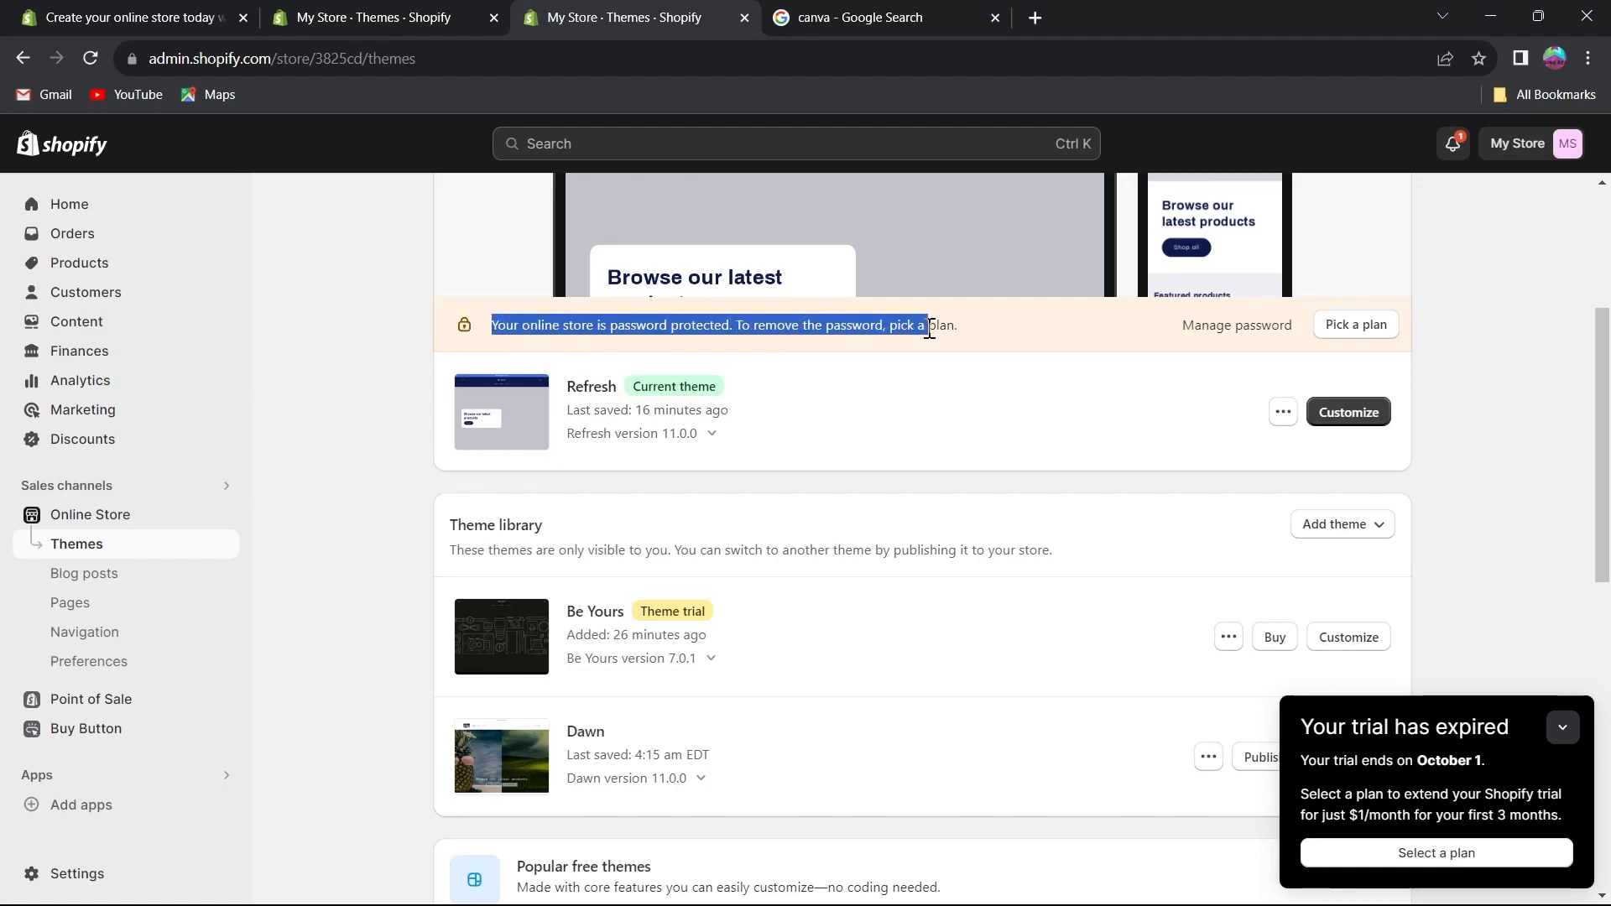
{"action": "left_click", "coordinate": [1356, 328]}
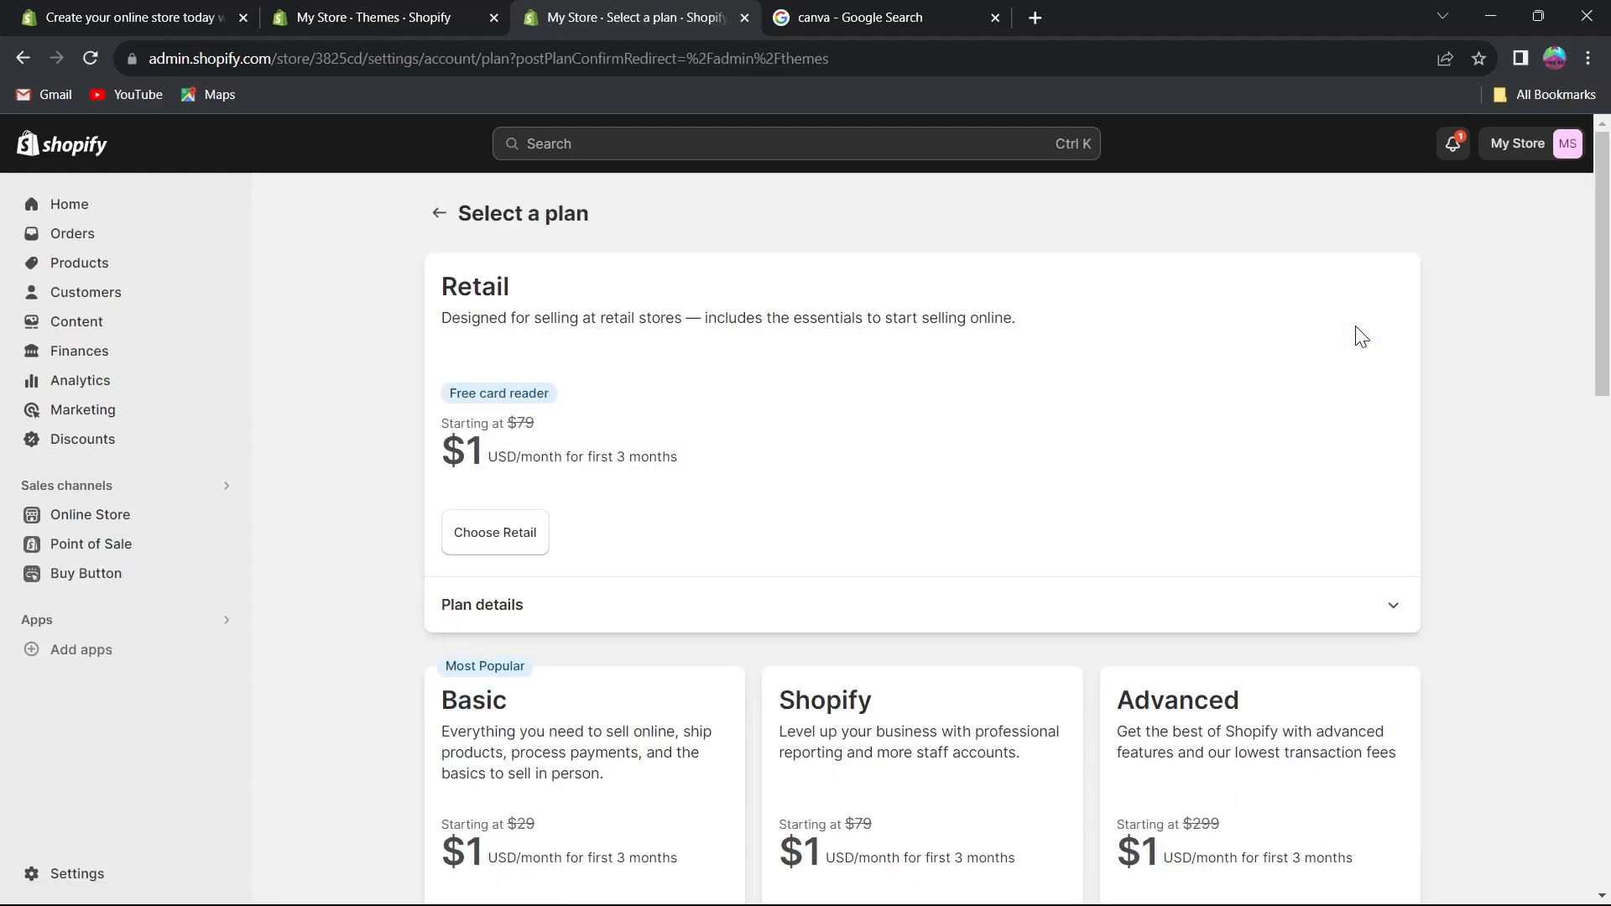
{"action": "scroll", "coordinate": [1158, 441], "scroll_direction": "down", "scroll_amount": 5}
{"action": "scroll", "coordinate": [1158, 441], "scroll_direction": "down", "scroll_amount": 2}
{"action": "scroll", "coordinate": [1276, 392], "scroll_direction": "up", "scroll_amount": 5}
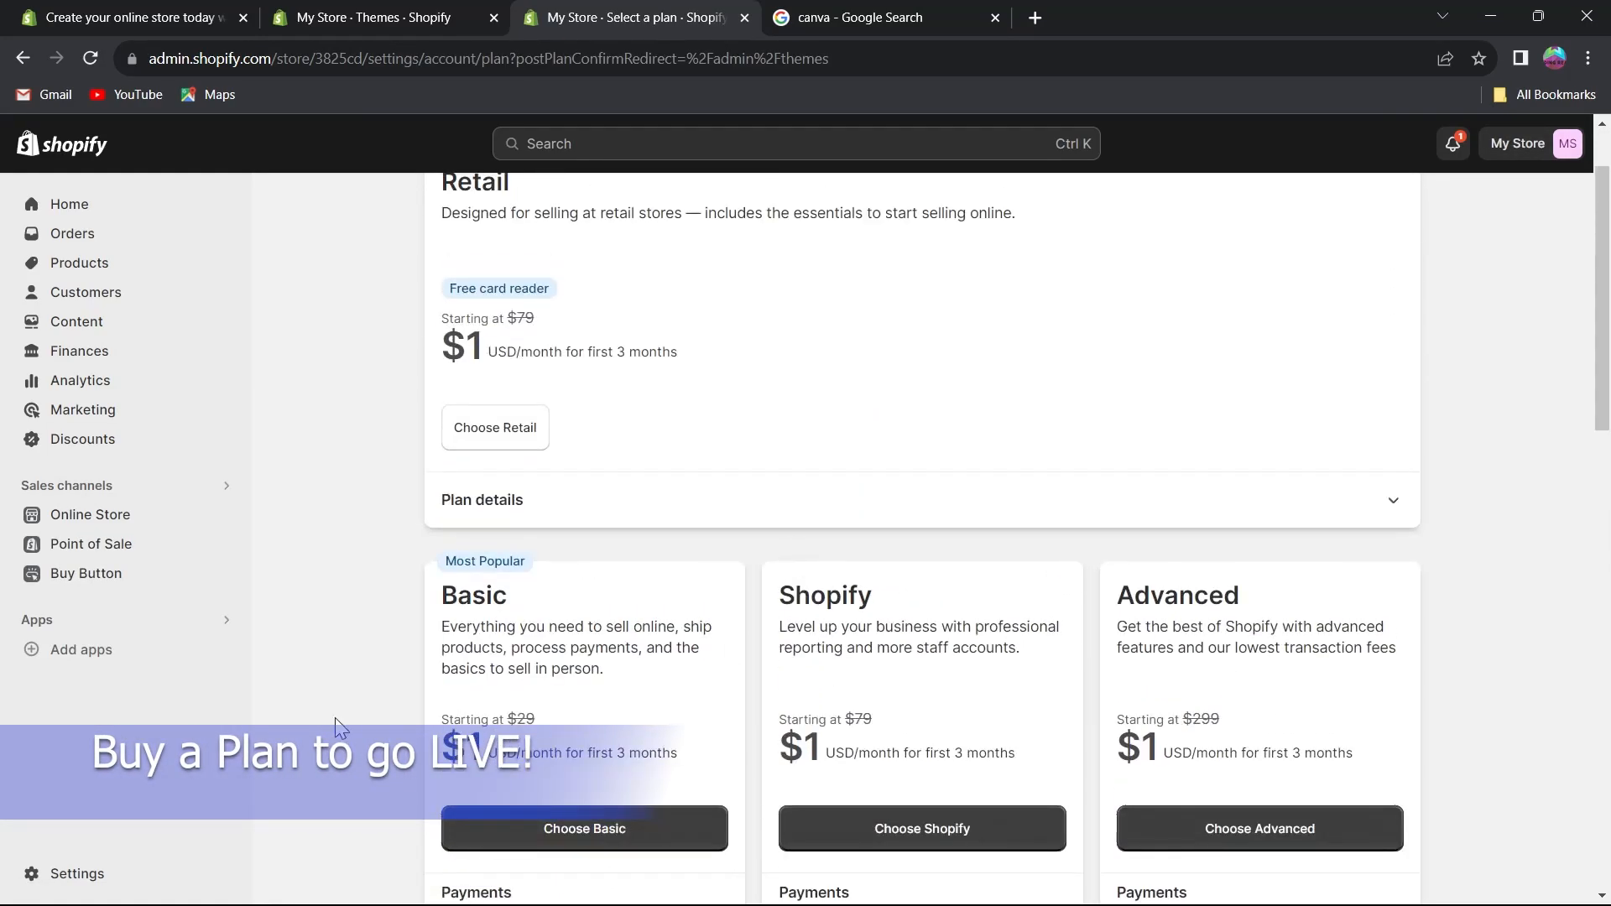
{"action": "scroll", "coordinate": [429, 486], "scroll_direction": "down", "scroll_amount": 4}
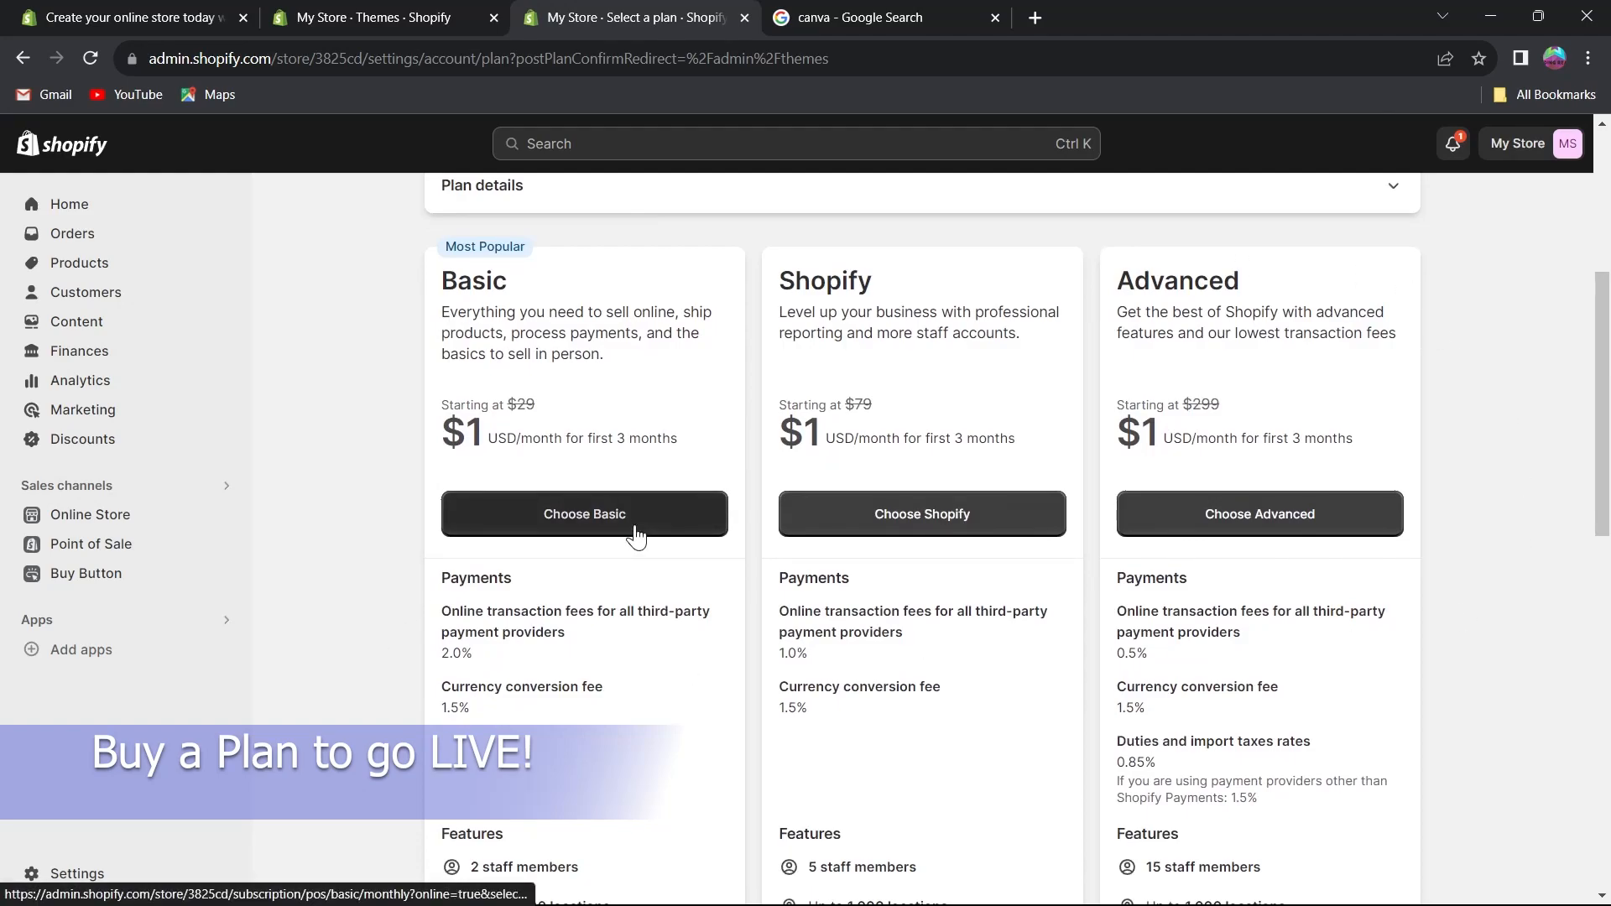
Choose the Advanced plan and skip the Point of Sale plan selection.
{"action": "left_click", "coordinate": [1213, 503]}
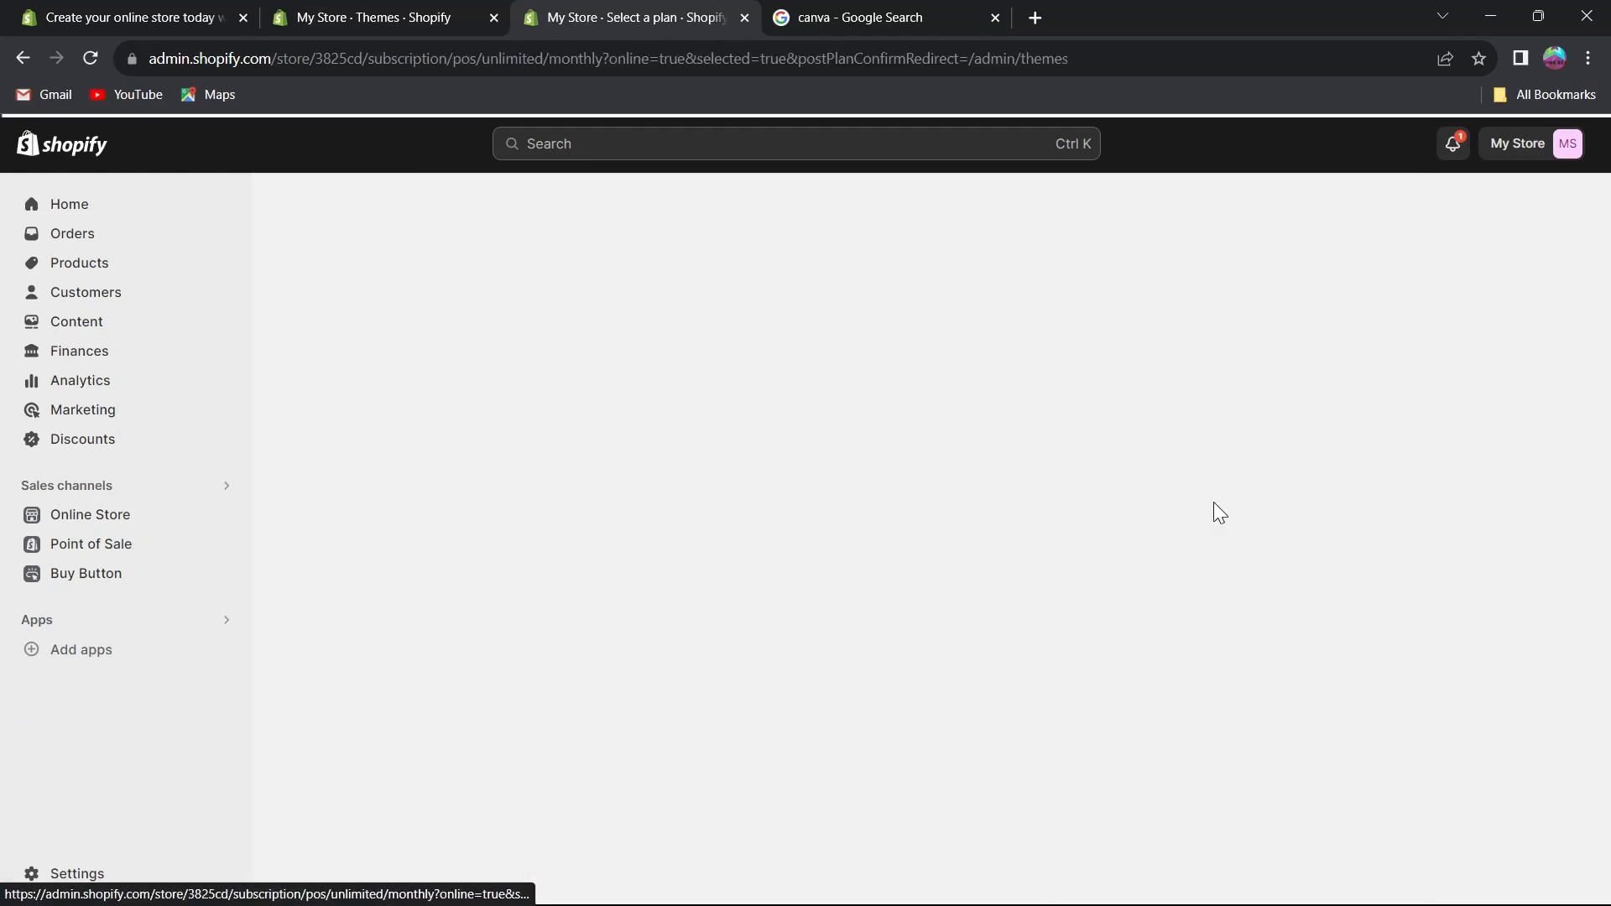
{"action": "scroll", "coordinate": [839, 553], "scroll_direction": "down", "scroll_amount": 1}
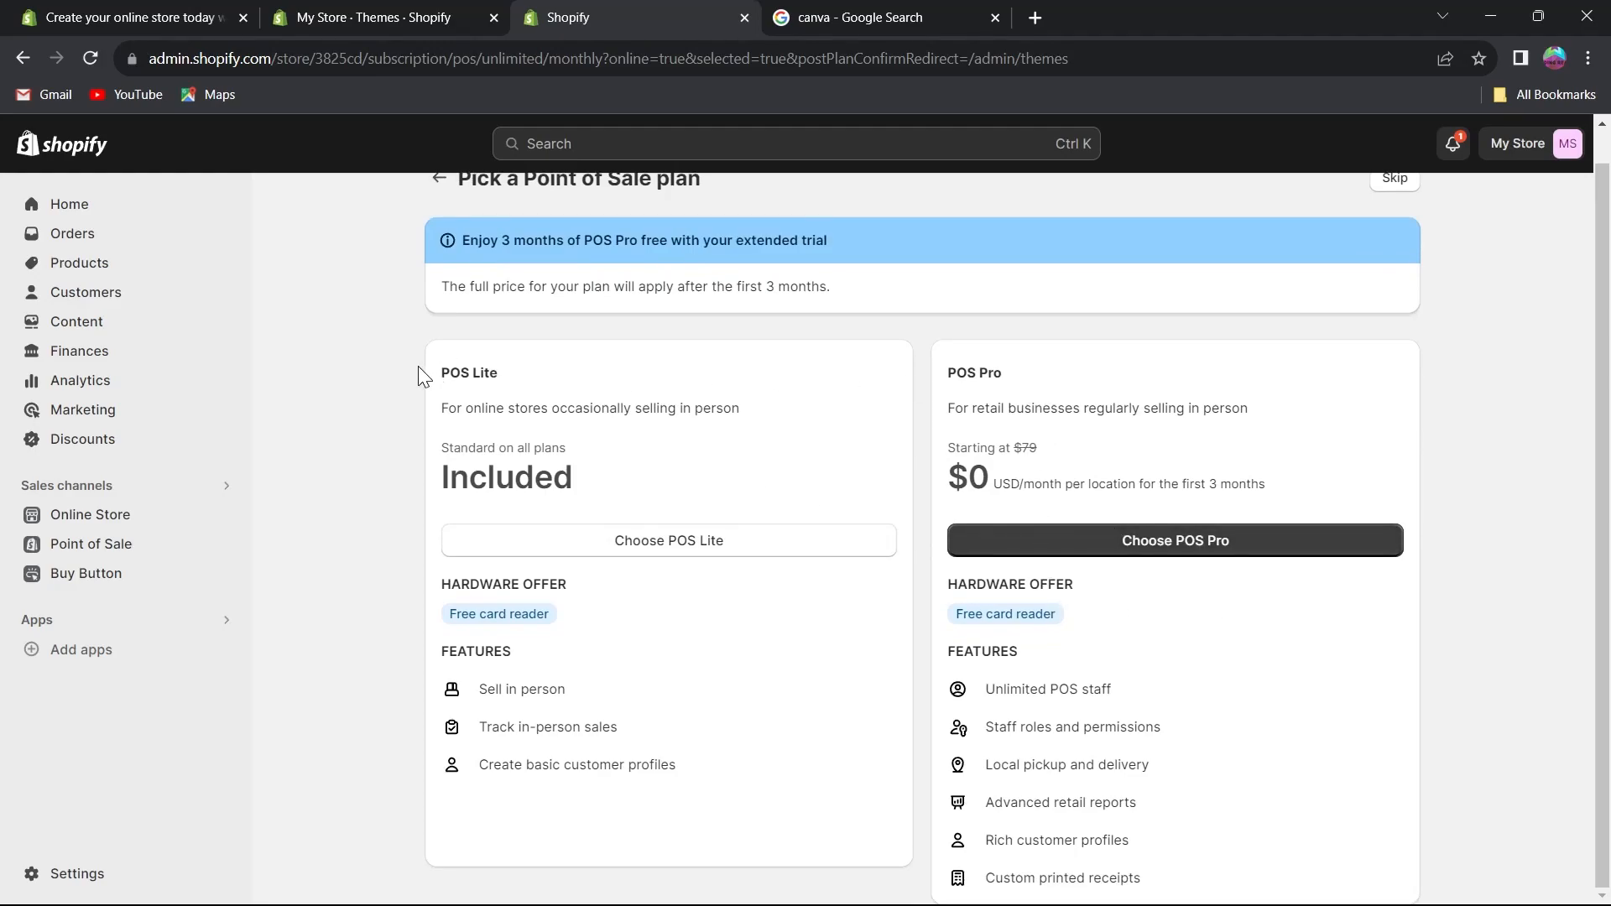
{"action": "left_click_drag", "start_coordinate": [418, 373], "coordinate": [640, 388]}
{"action": "left_click_drag", "start_coordinate": [913, 368], "coordinate": [995, 387]}
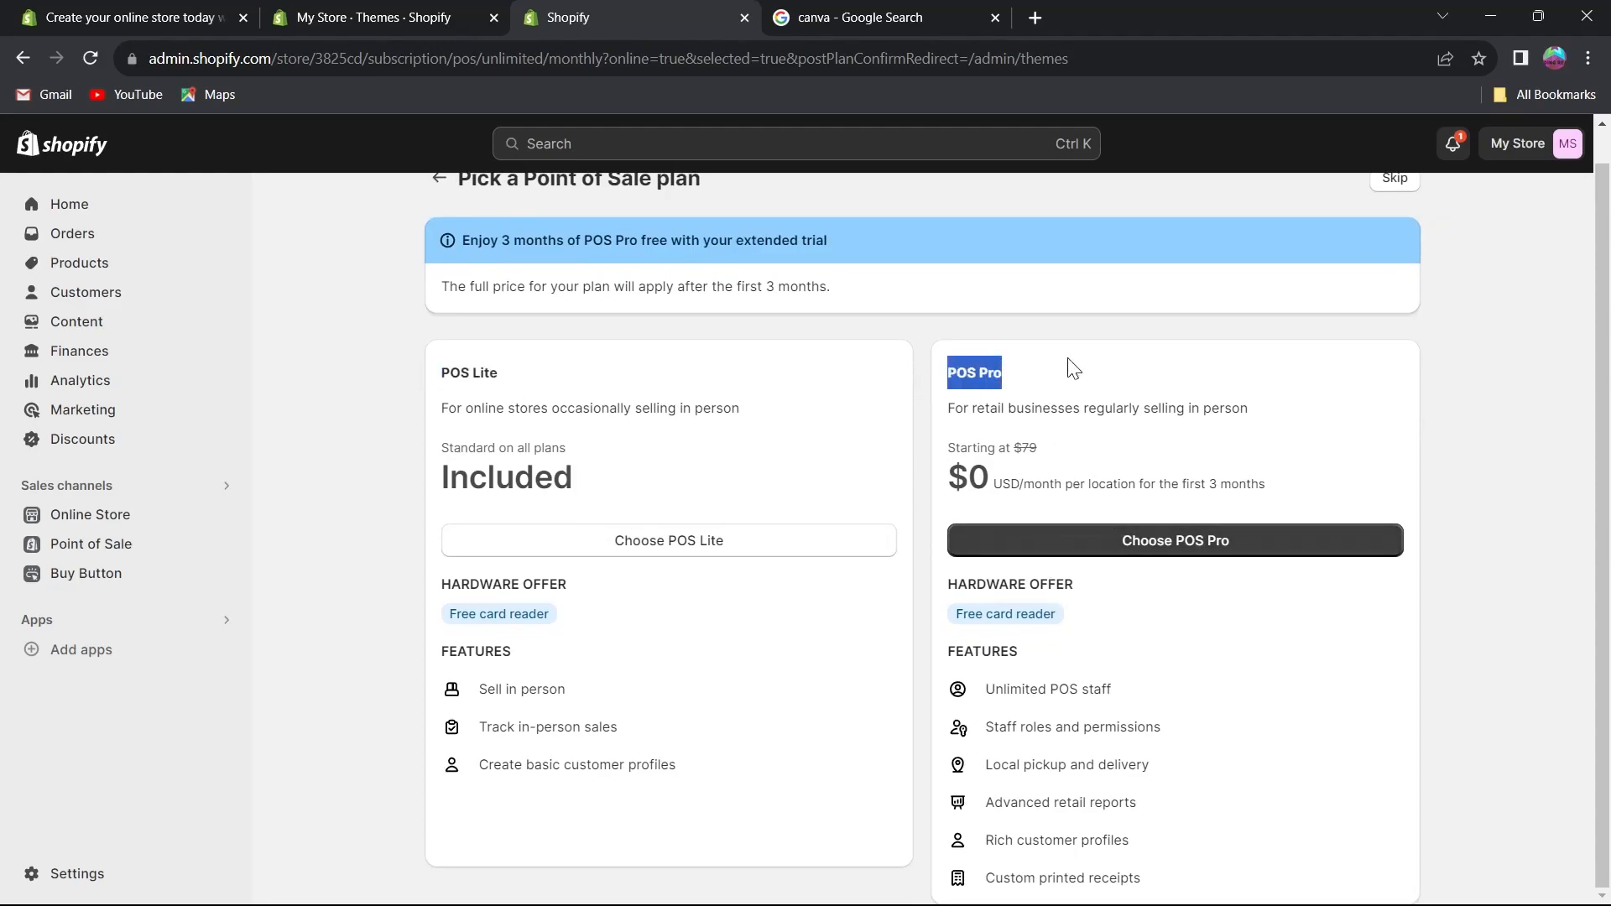
{"action": "scroll", "coordinate": [1174, 294], "scroll_direction": "up", "scroll_amount": 1}
{"action": "left_click", "coordinate": [1391, 210]}
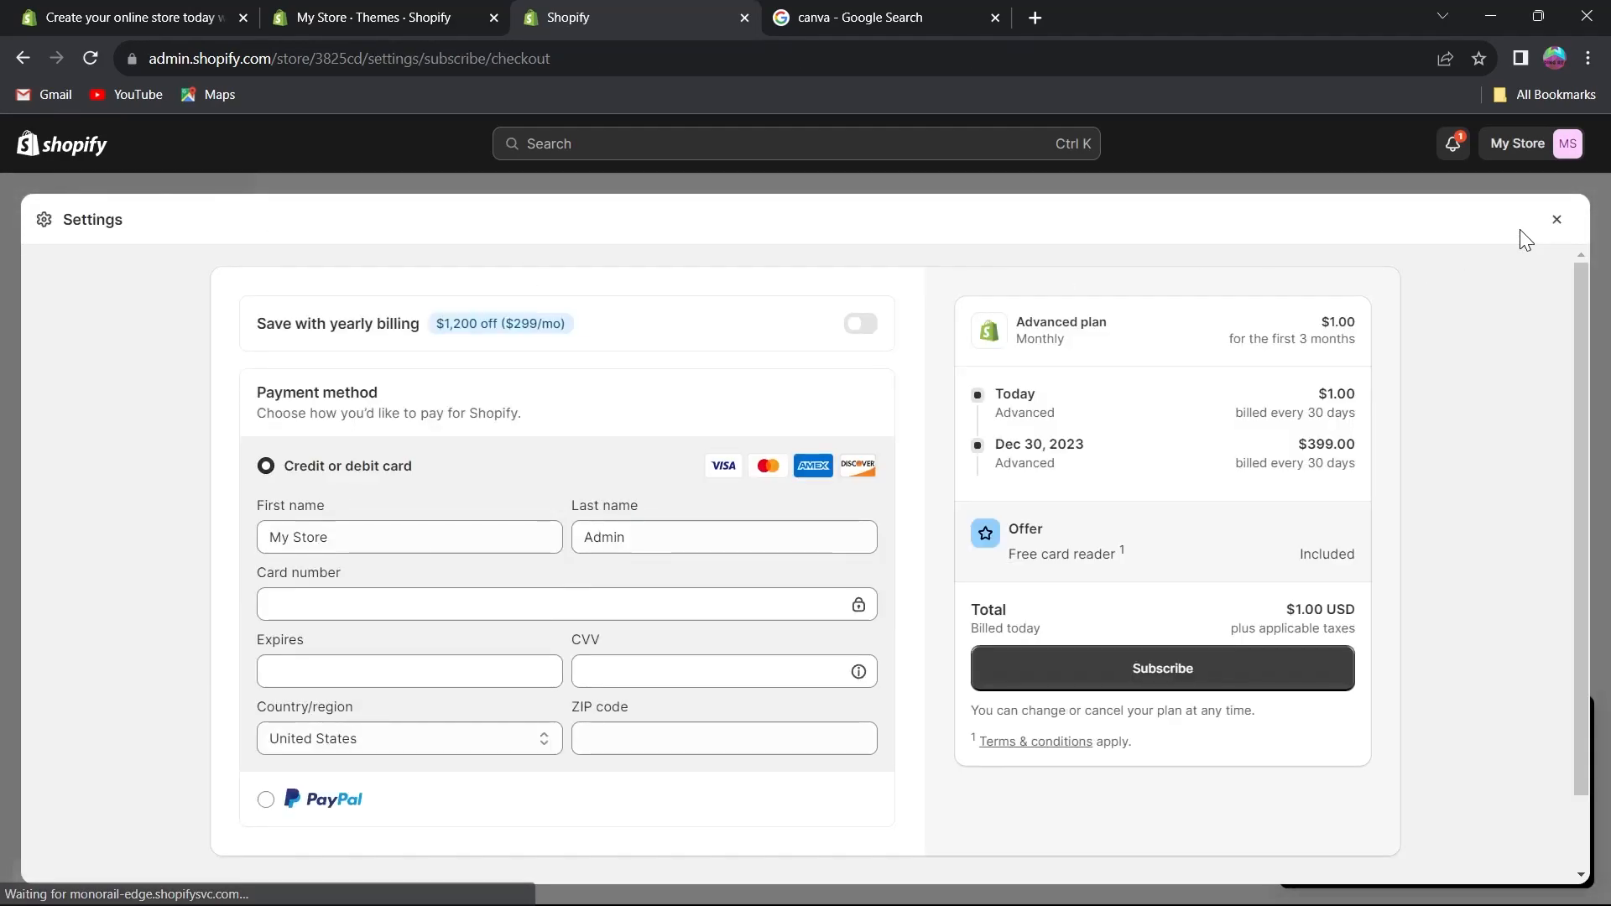
Try to subscribe to the Advanced plan with the card fields left empty, then close the checkout.
{"action": "scroll", "coordinate": [370, 547], "scroll_direction": "down", "scroll_amount": 1}
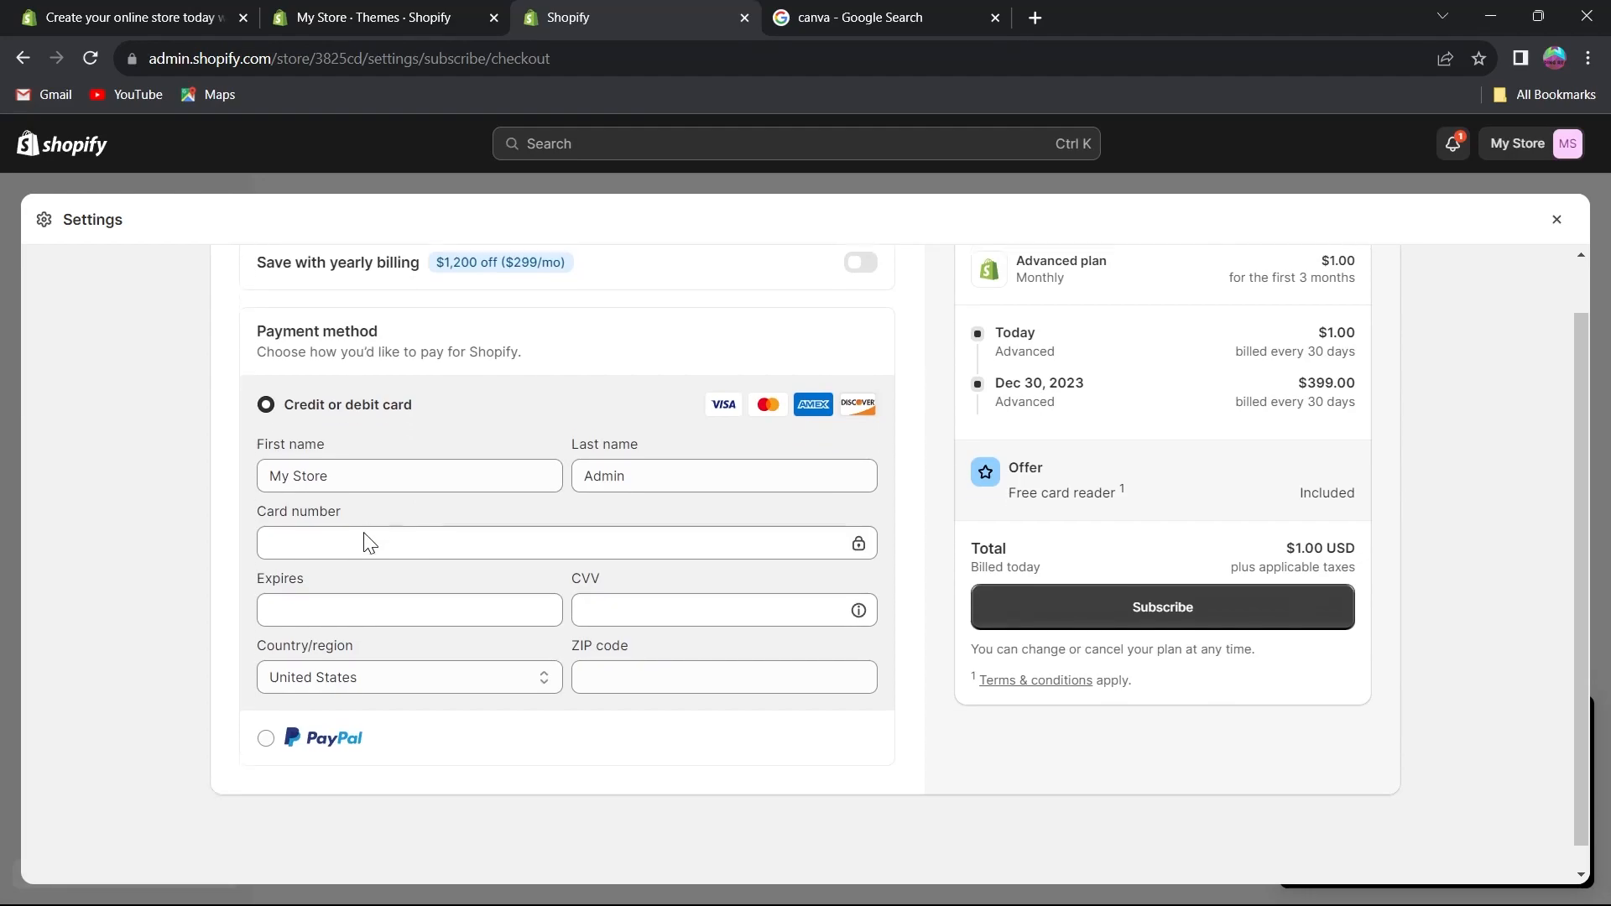
{"action": "left_click", "coordinate": [338, 451]}
{"action": "left_click", "coordinate": [621, 450]}
{"action": "left_click", "coordinate": [424, 516]}
{"action": "left_click", "coordinate": [399, 583]}
{"action": "left_click", "coordinate": [637, 579]}
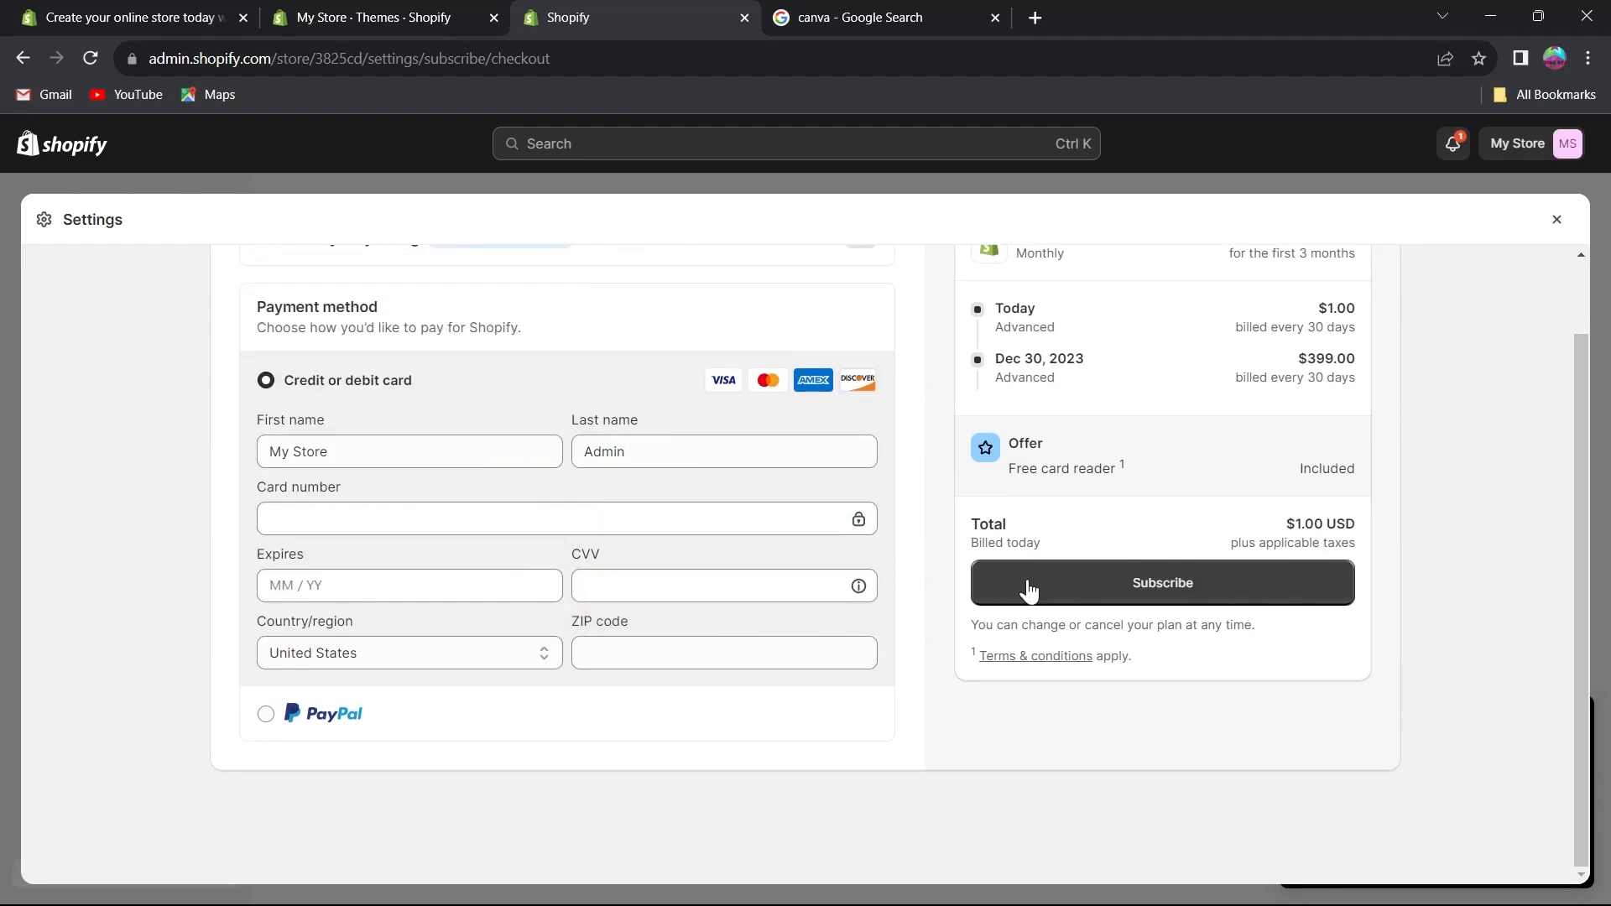
{"action": "left_click", "coordinate": [1154, 594]}
{"action": "scroll", "coordinate": [643, 493], "scroll_direction": "up", "scroll_amount": 1}
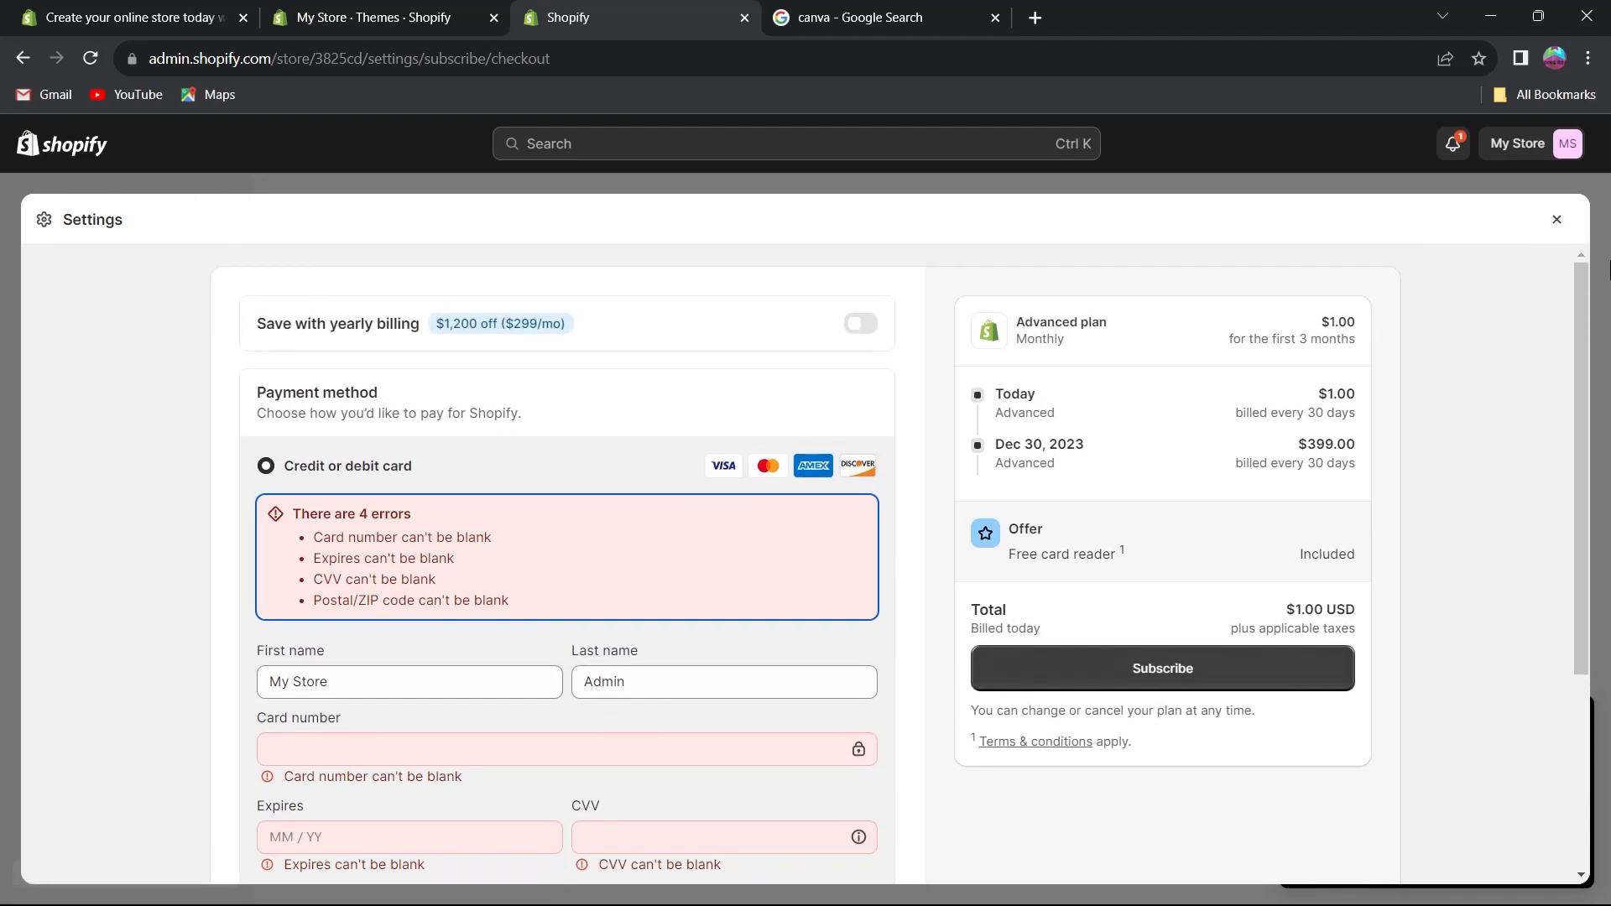
{"action": "left_click", "coordinate": [1557, 222]}
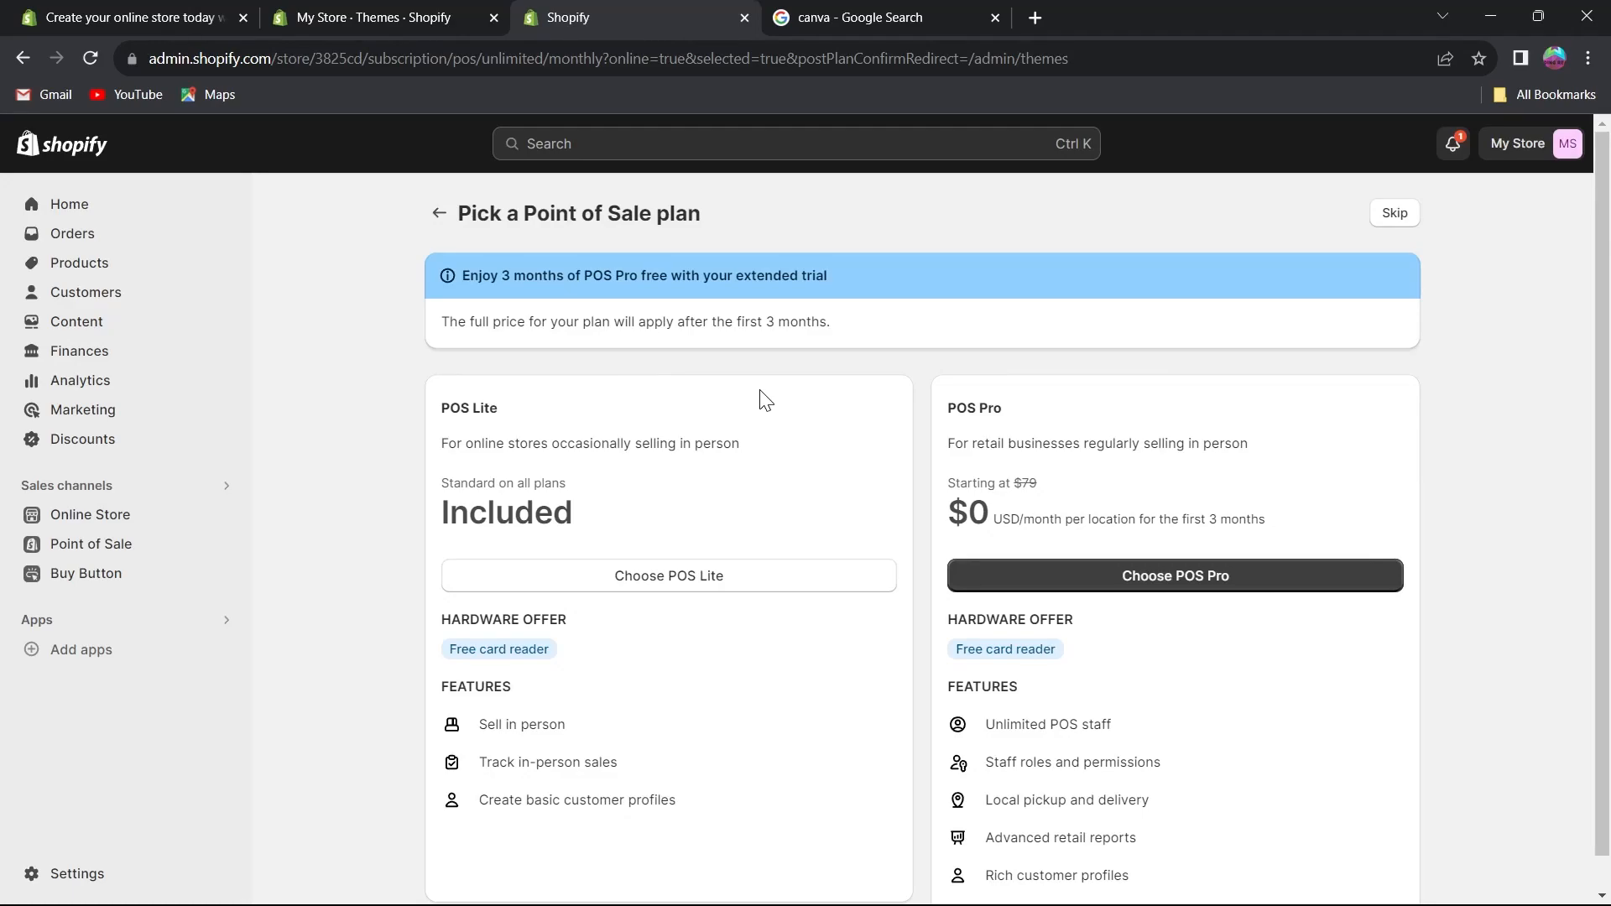
Open the Online Store themes page and copy its URL from the address bar.
{"action": "left_click", "coordinate": [84, 514]}
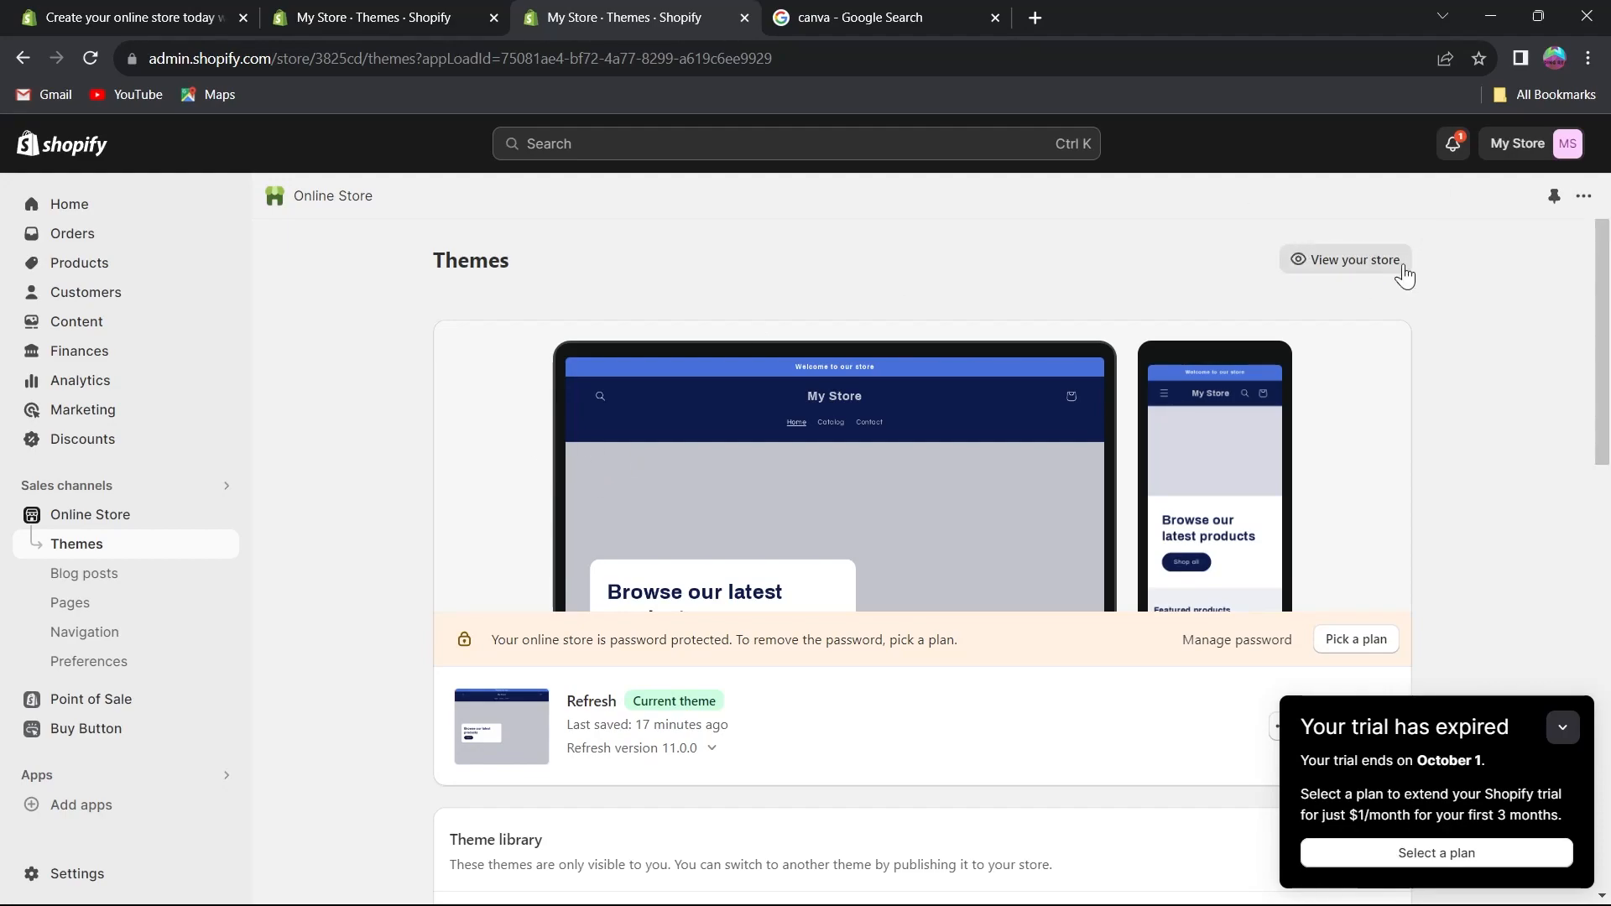
{"action": "scroll", "coordinate": [1308, 420], "scroll_direction": "down", "scroll_amount": 5}
{"action": "scroll", "coordinate": [1498, 478], "scroll_direction": "up", "scroll_amount": 4}
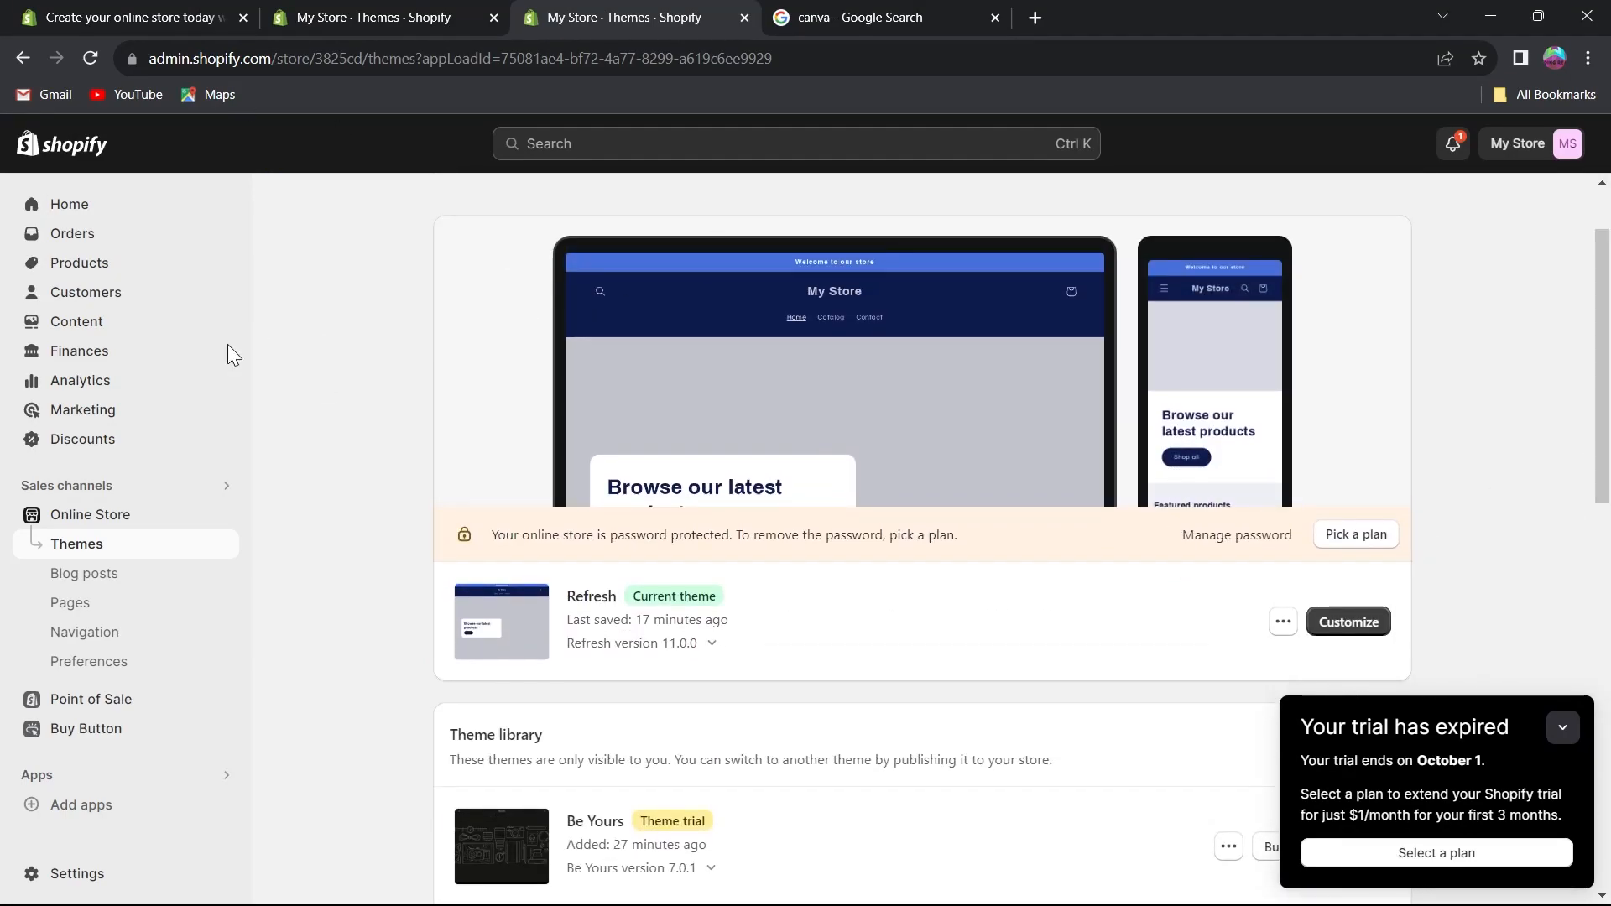
{"action": "left_click", "coordinate": [786, 58]}
{"action": "right_click", "coordinate": [304, 54]}
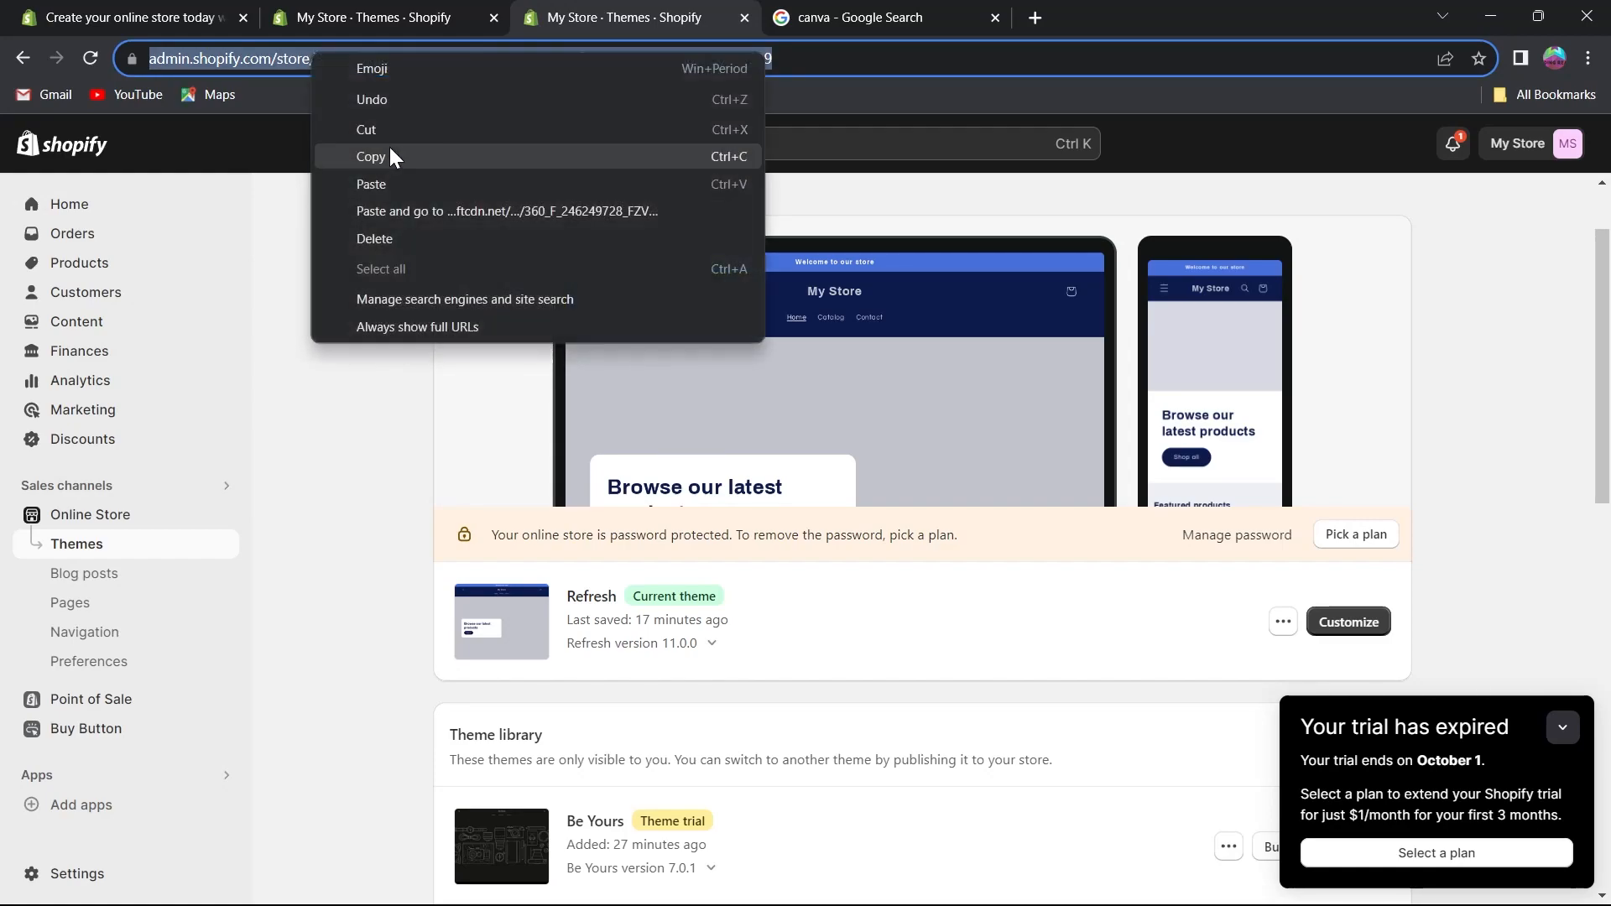
{"action": "left_click", "coordinate": [395, 154]}
Open a new tab, visit the Shopify Academy site from the search results, and close it.
{"action": "left_click", "coordinate": [1036, 15]}
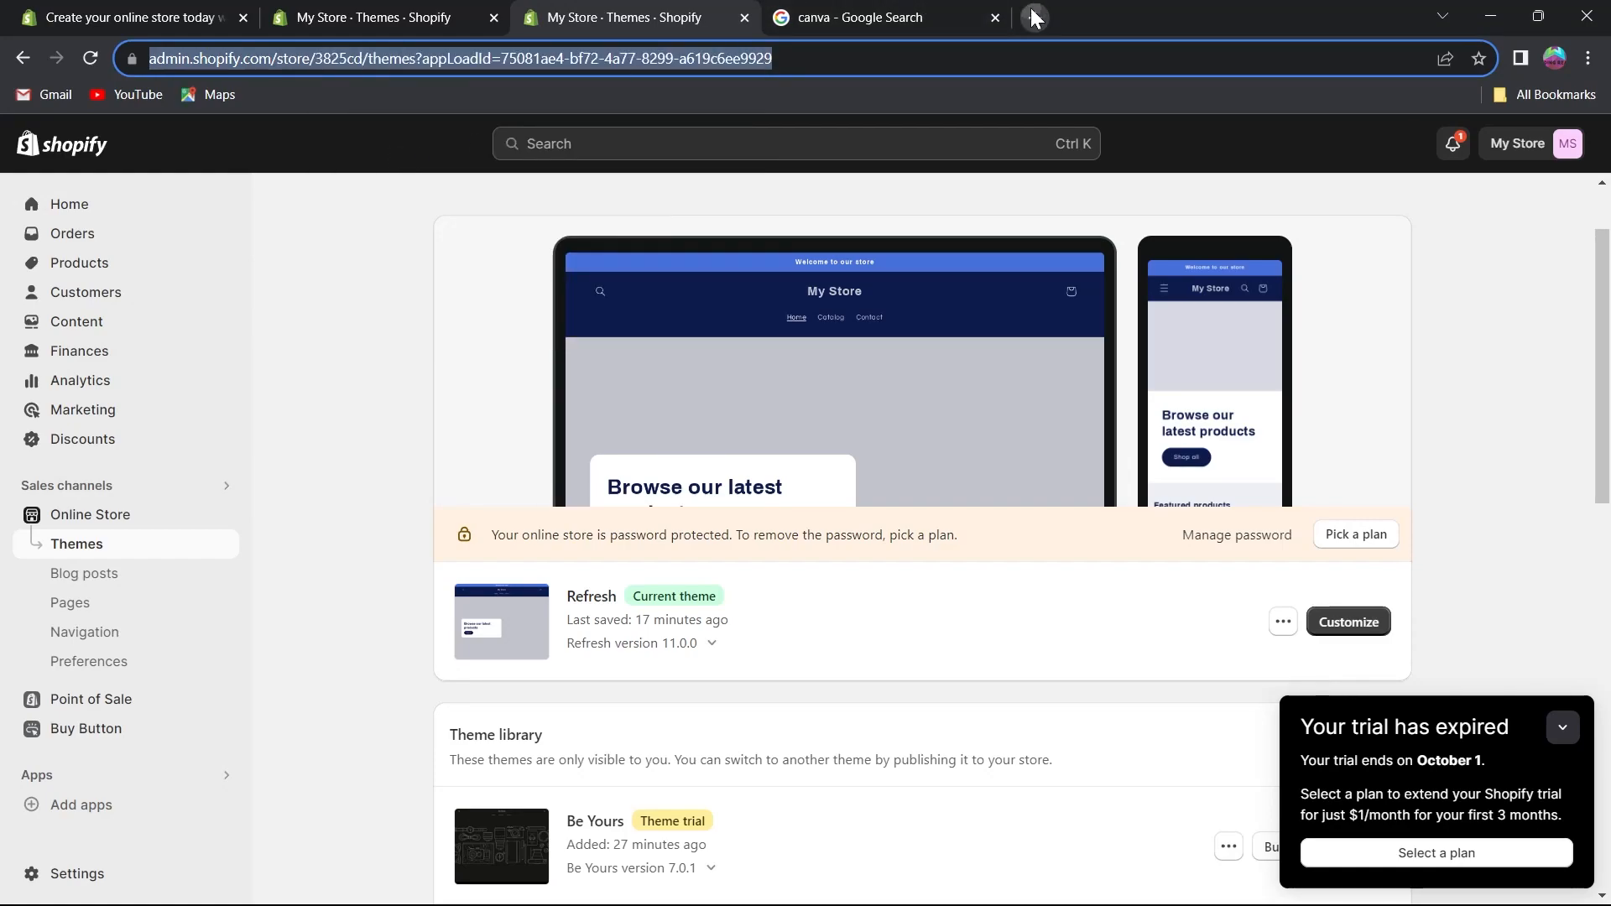
{"action": "key", "text": "ctrl+2"}
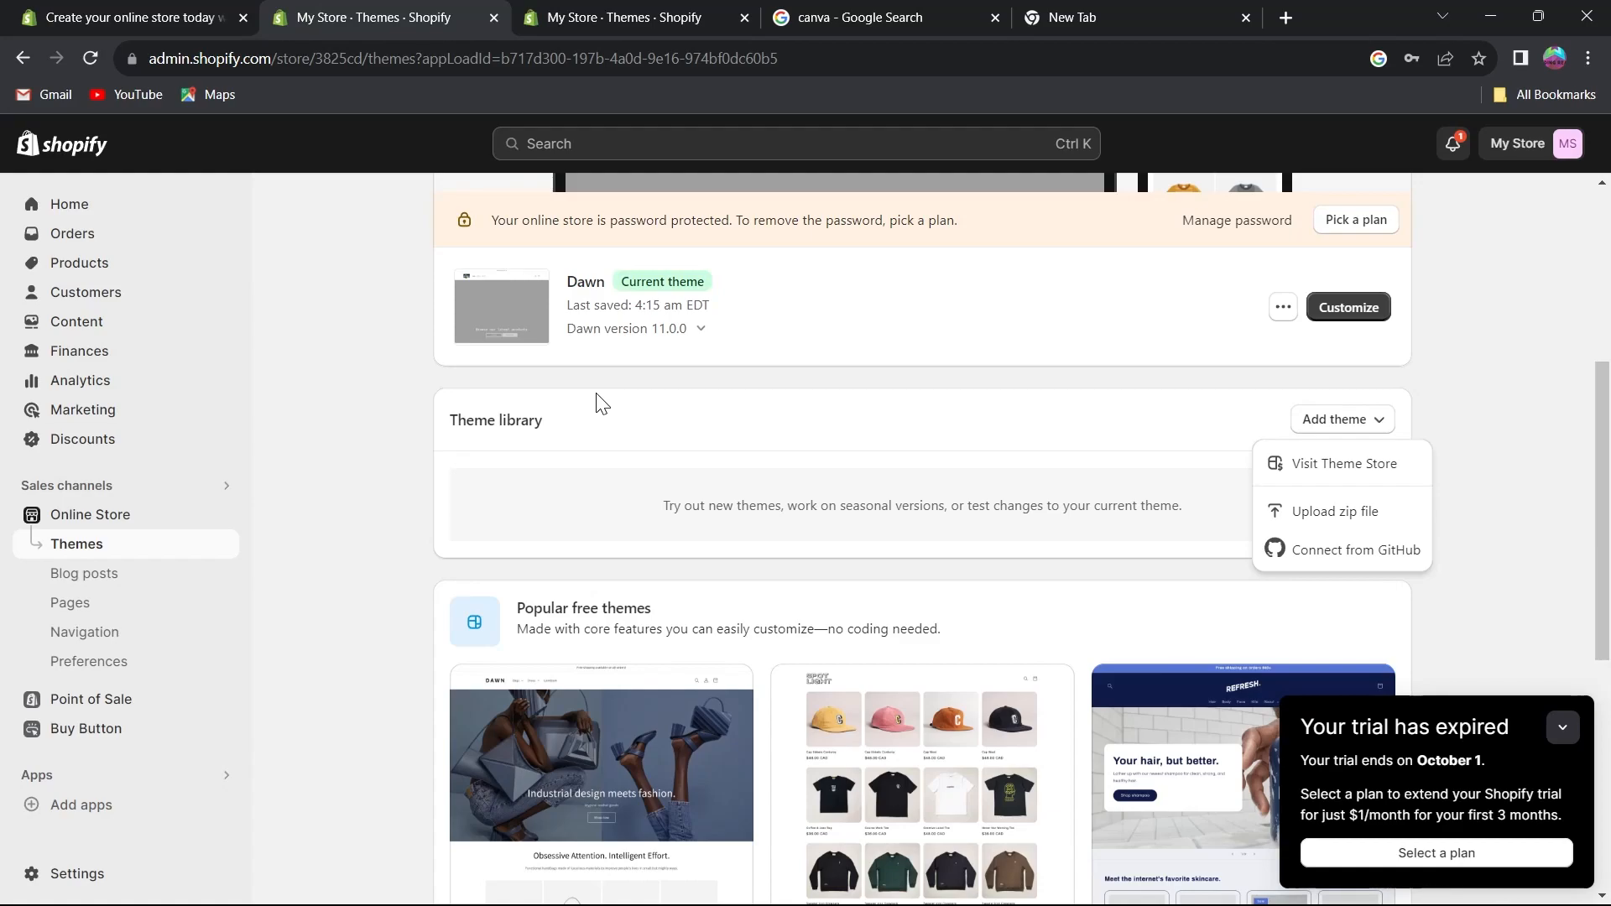
{"action": "left_click", "coordinate": [1145, 15]}
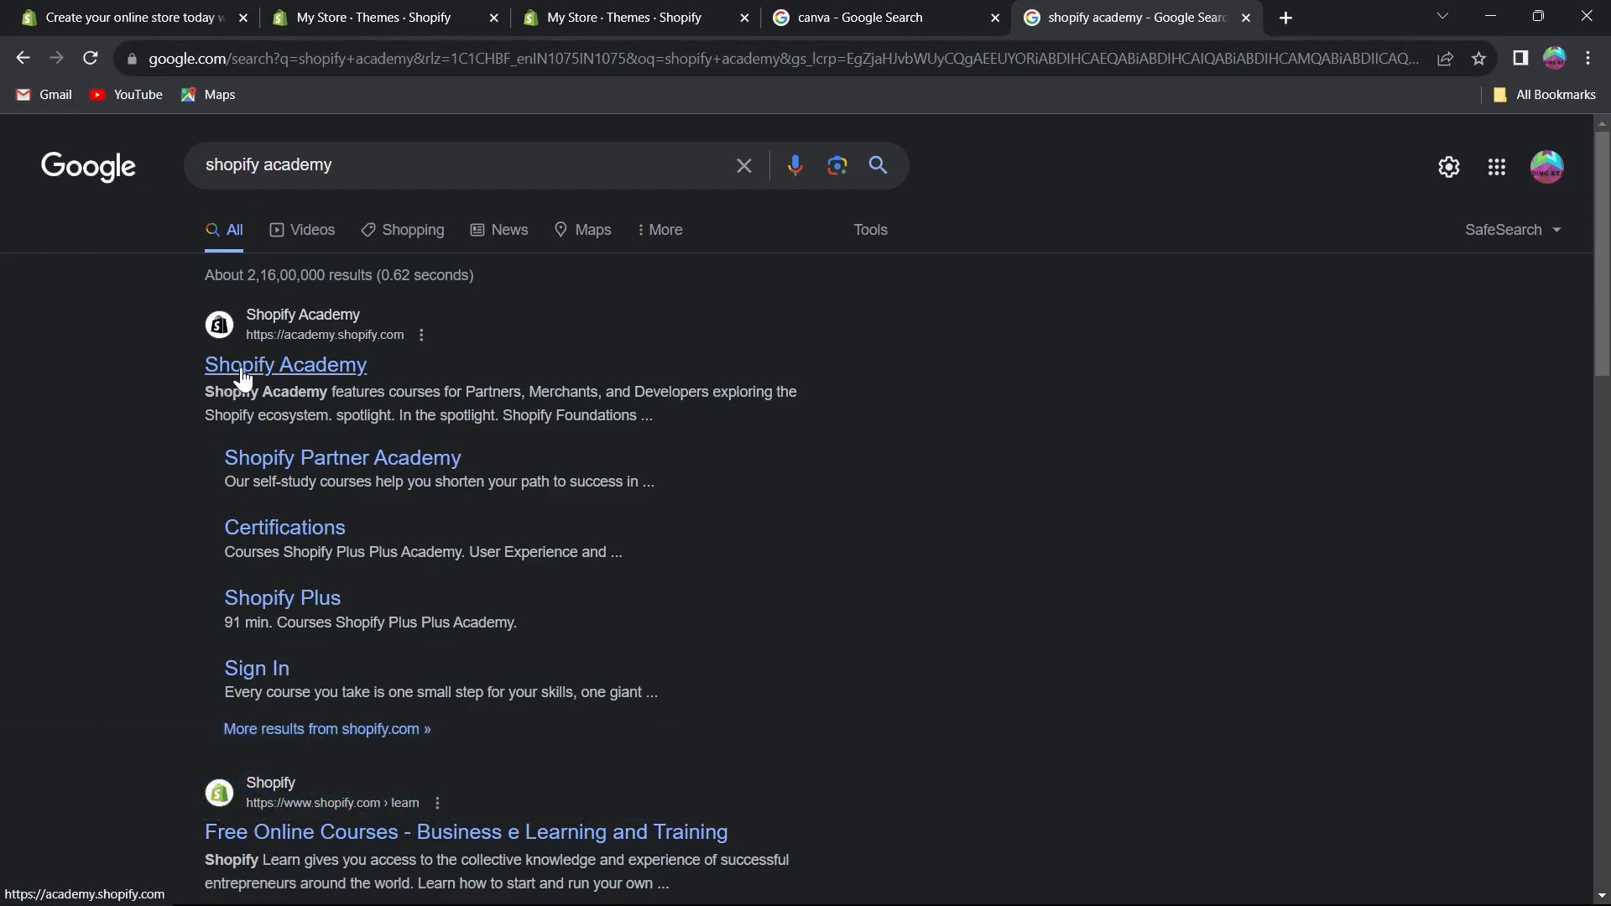
{"action": "left_click", "coordinate": [264, 374]}
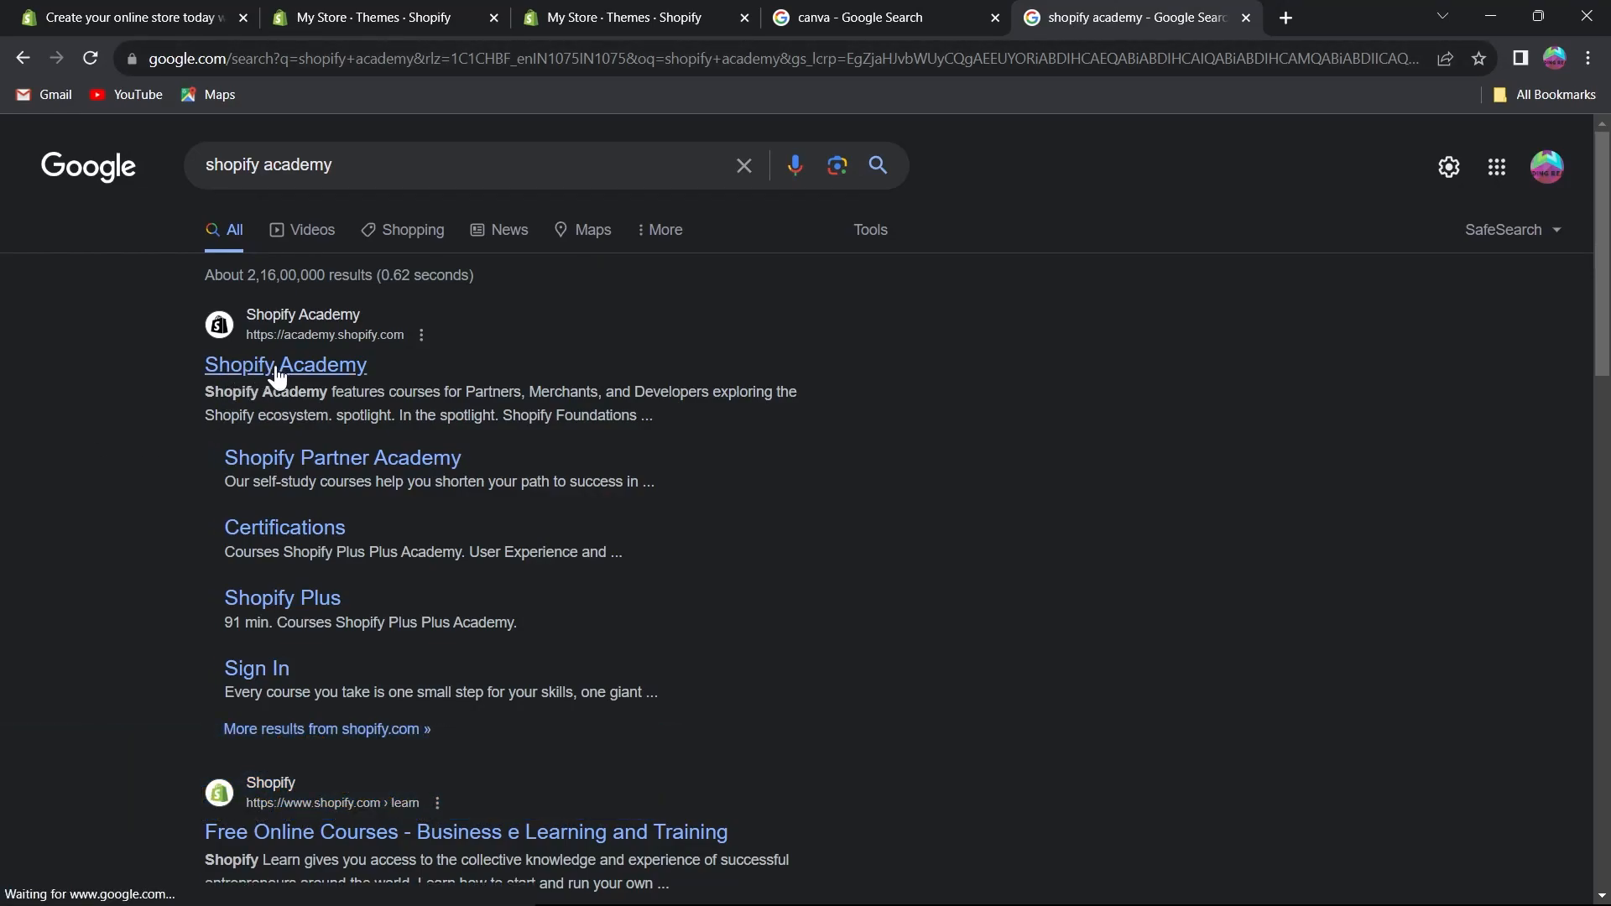
{"action": "left_click", "coordinate": [285, 374]}
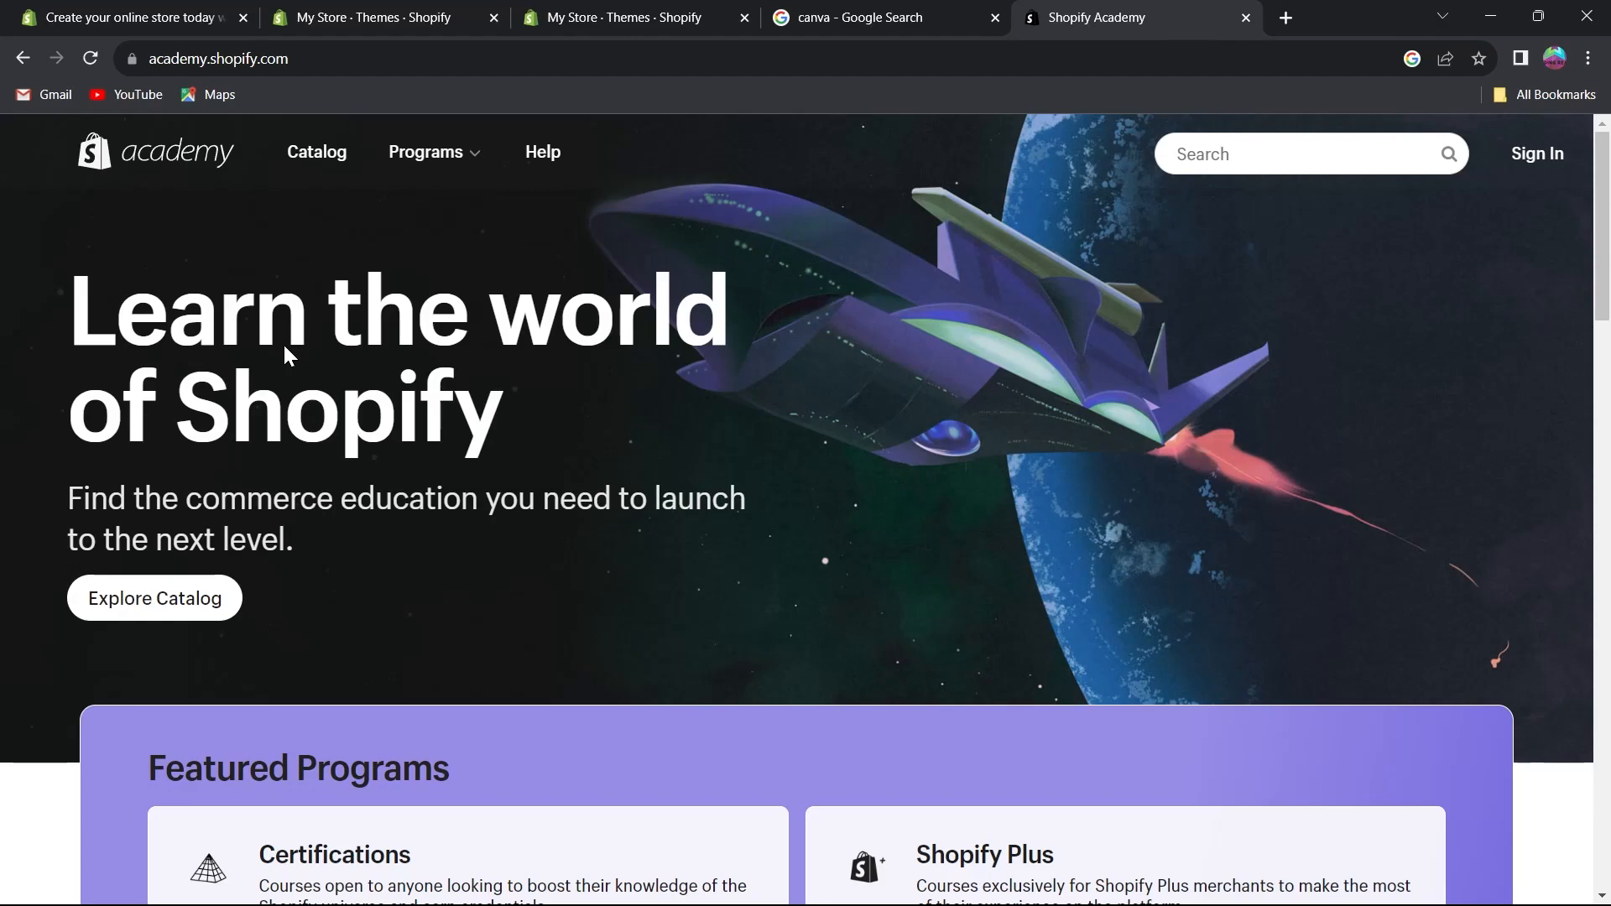
{"action": "scroll", "coordinate": [344, 395], "scroll_direction": "down", "scroll_amount": 6}
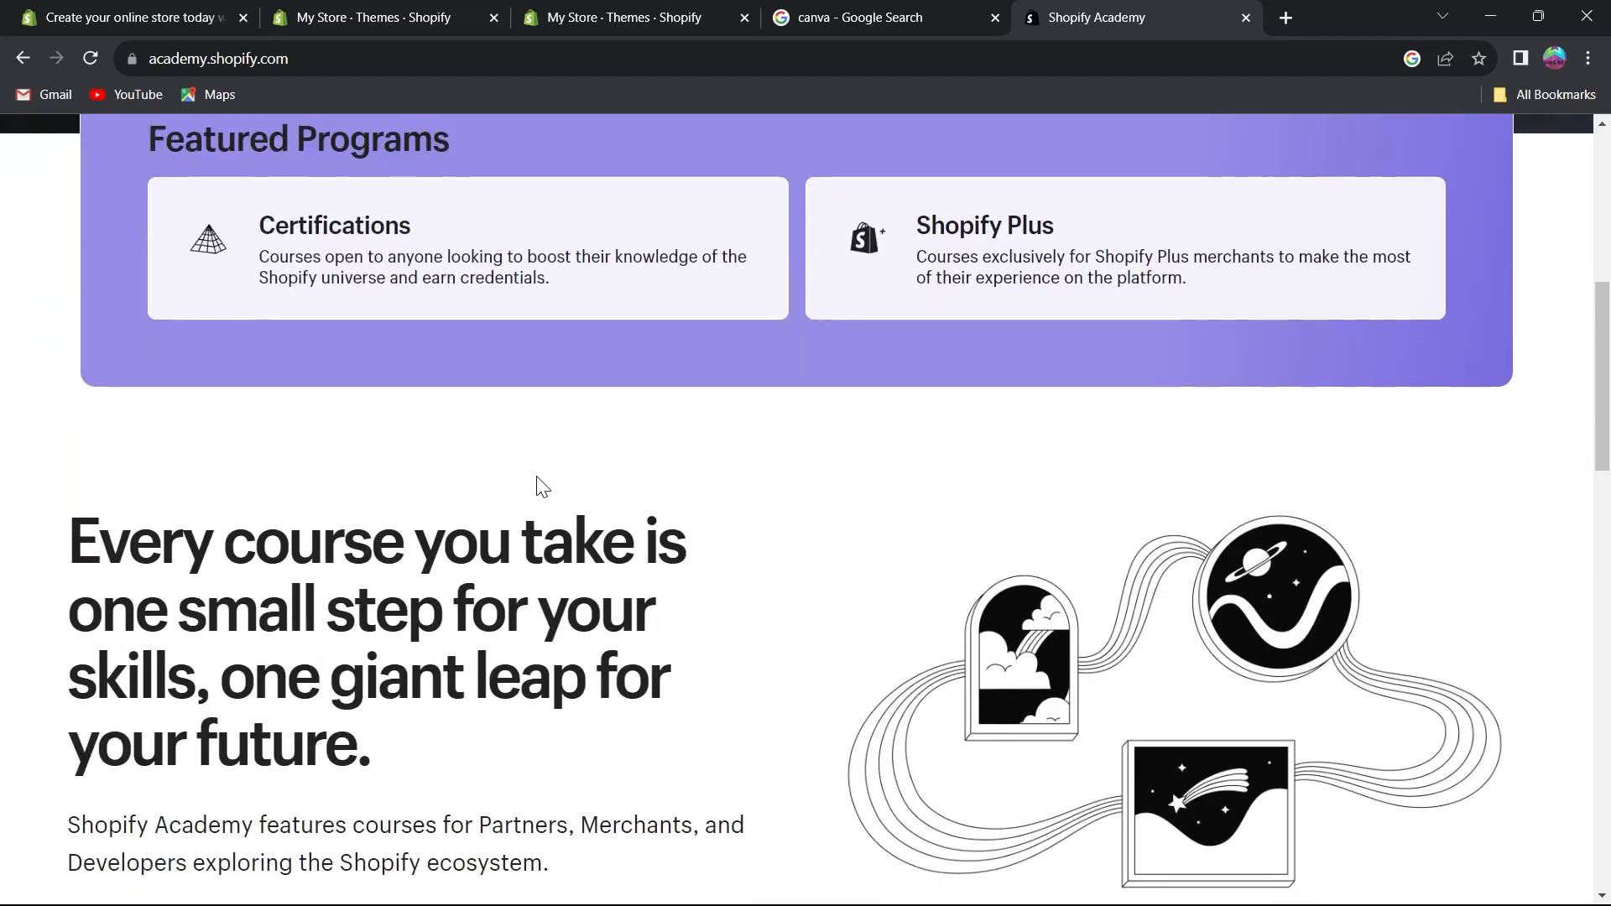
{"action": "key", "text": "ctrl+w"}
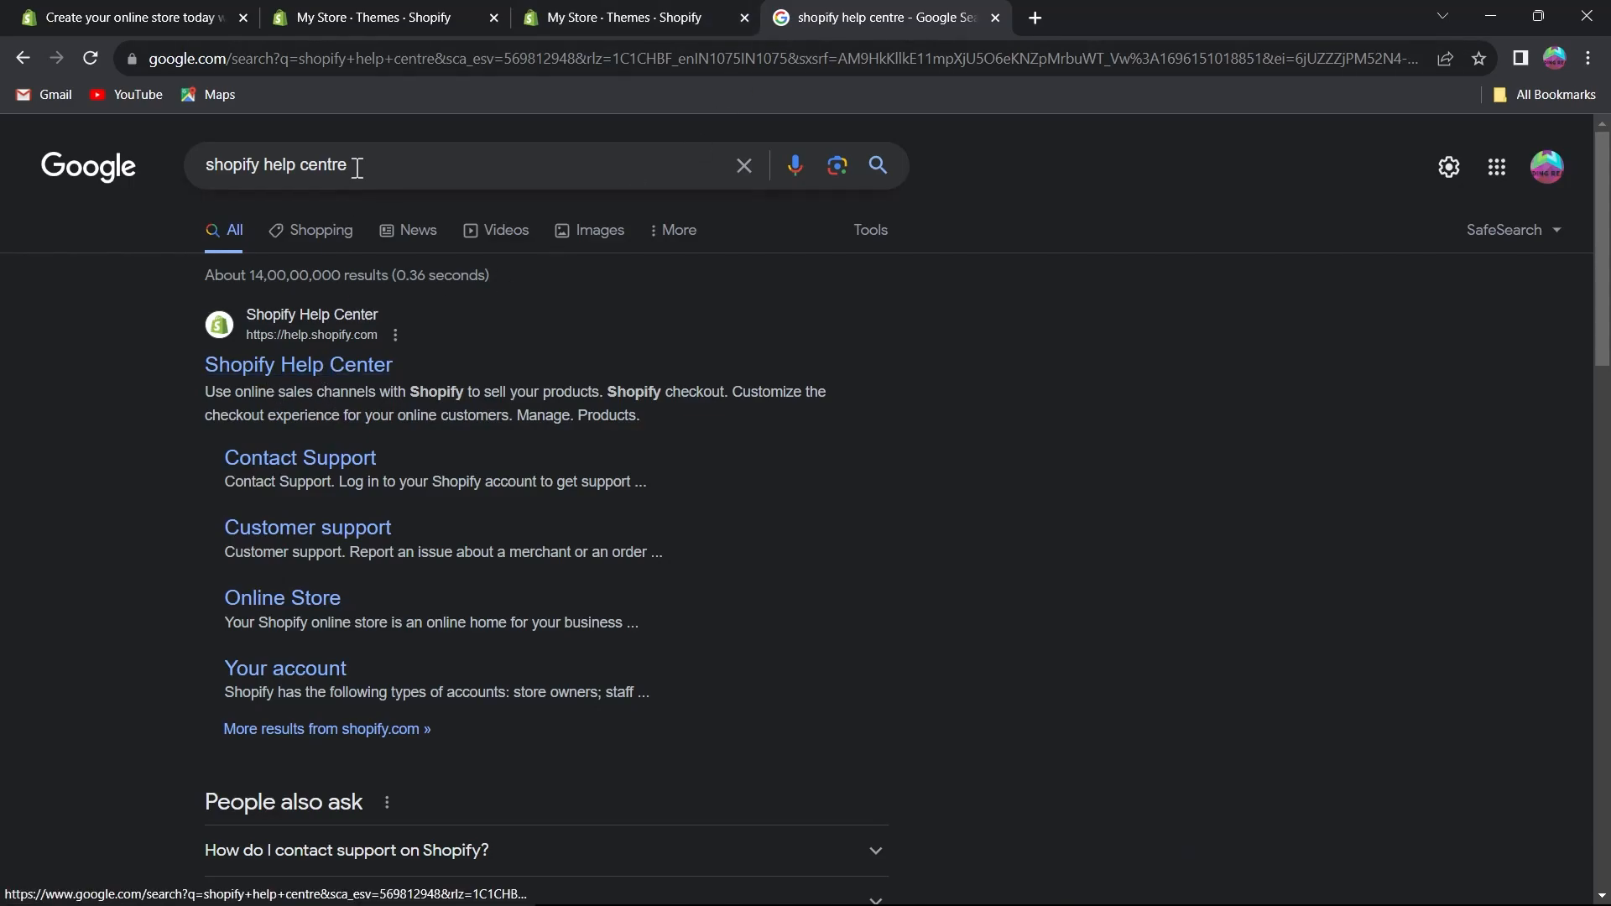
Open the Shopify Help Center from the search results and browse its topic categories.
{"action": "left_click", "coordinate": [327, 375]}
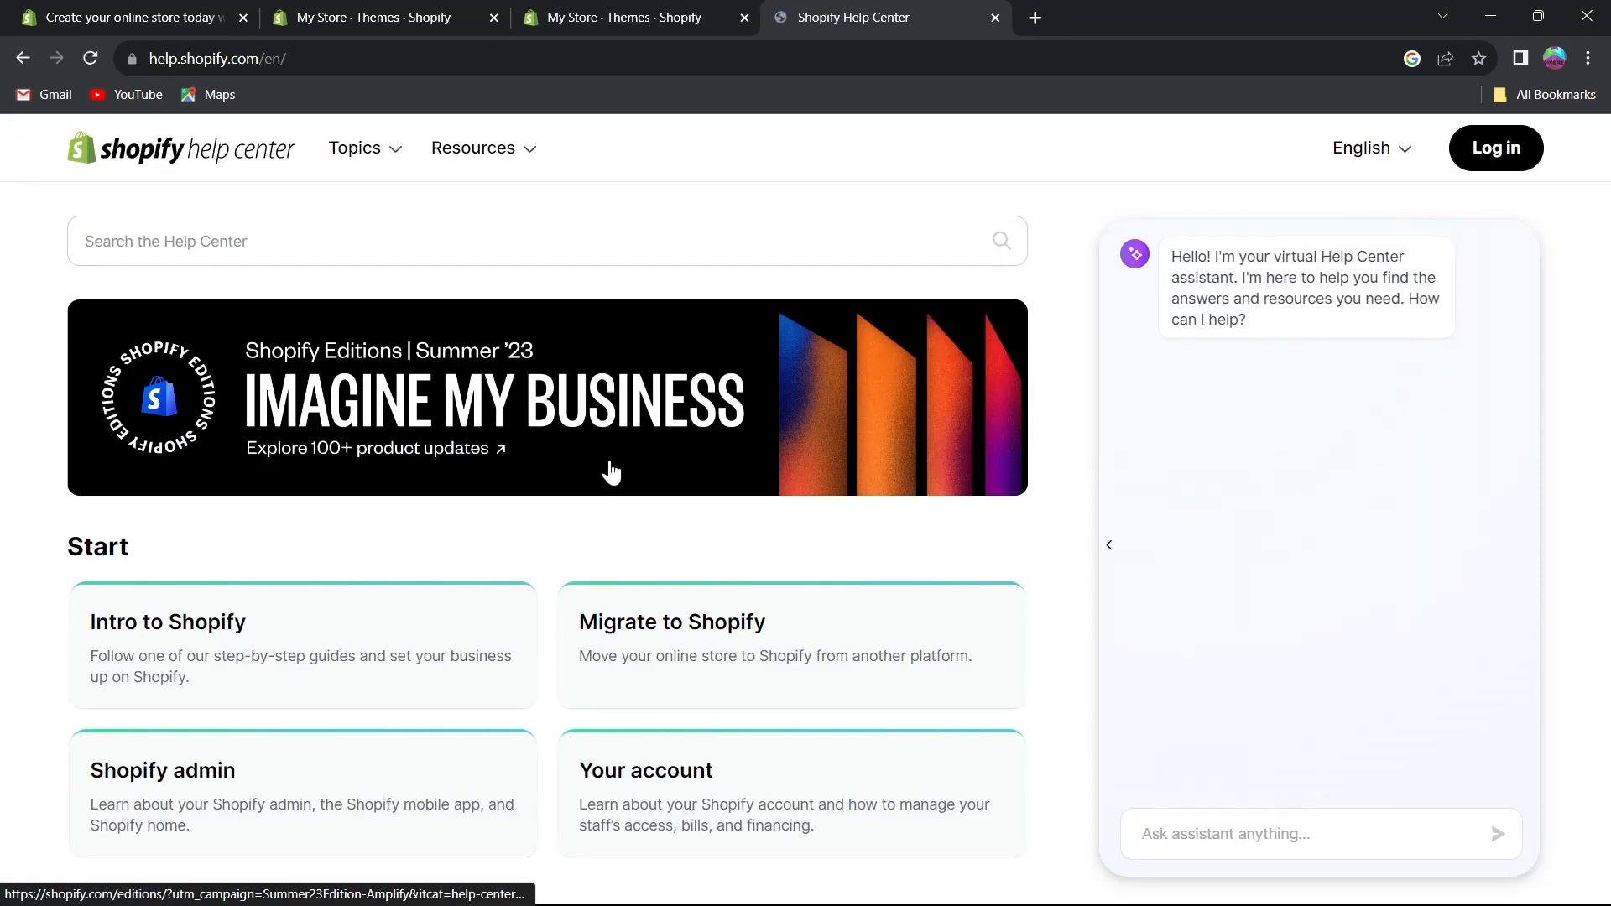
{"action": "scroll", "coordinate": [567, 484], "scroll_direction": "down", "scroll_amount": 3}
{"action": "scroll", "coordinate": [210, 340], "scroll_direction": "up", "scroll_amount": 2}
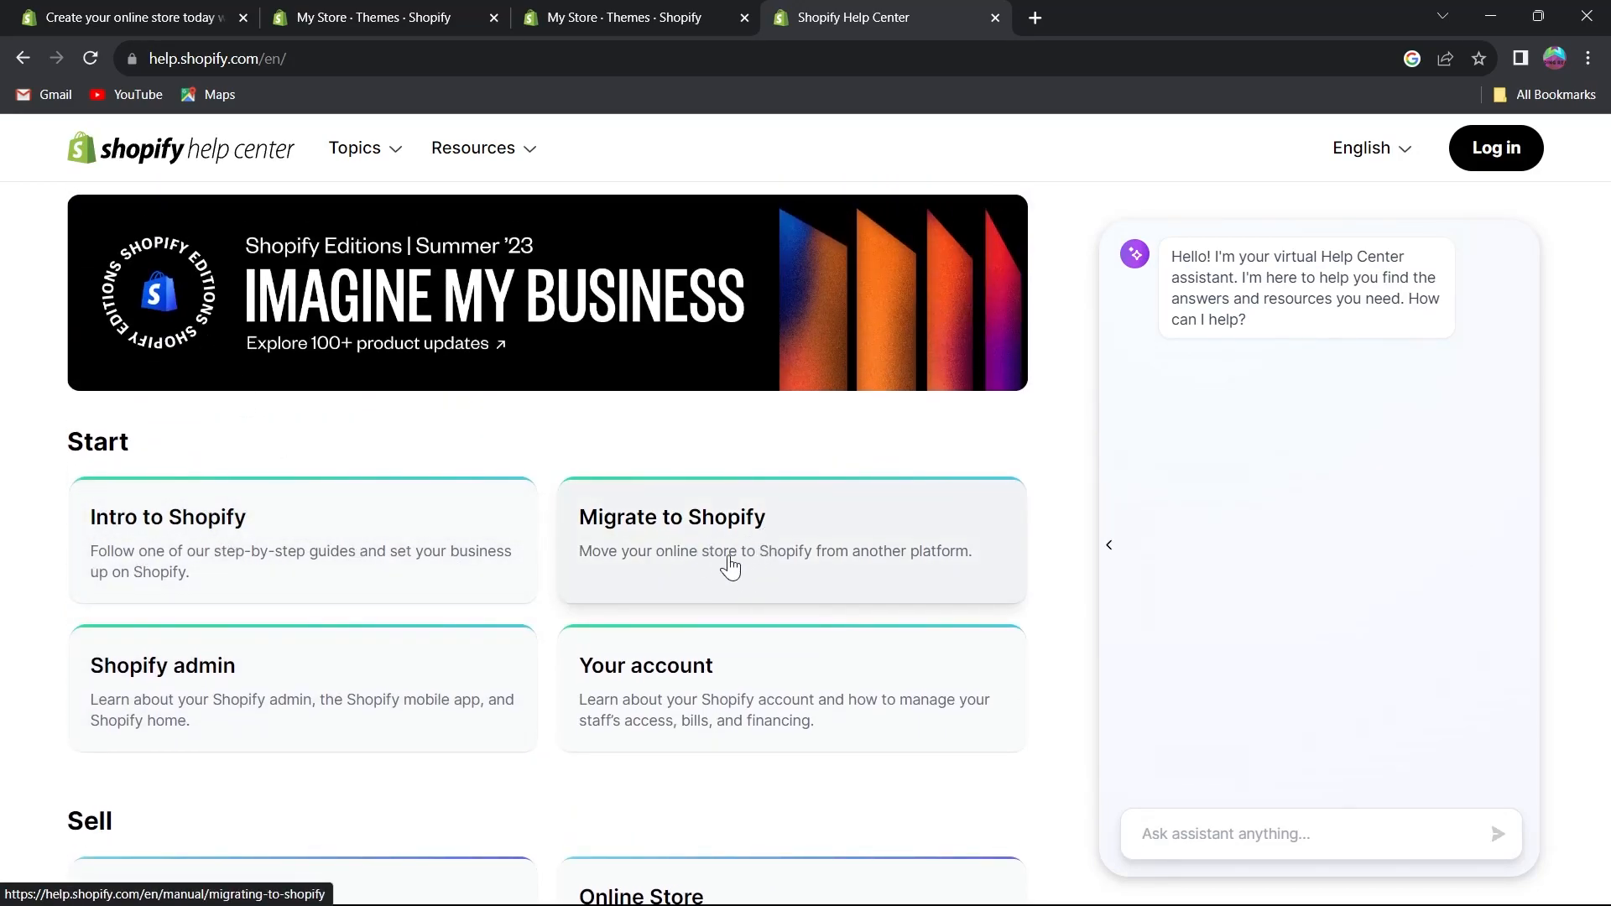
{"action": "scroll", "coordinate": [587, 503], "scroll_direction": "down", "scroll_amount": 4}
{"action": "scroll", "coordinate": [369, 389], "scroll_direction": "down", "scroll_amount": 4}
{"action": "scroll", "coordinate": [382, 392], "scroll_direction": "down", "scroll_amount": 5}
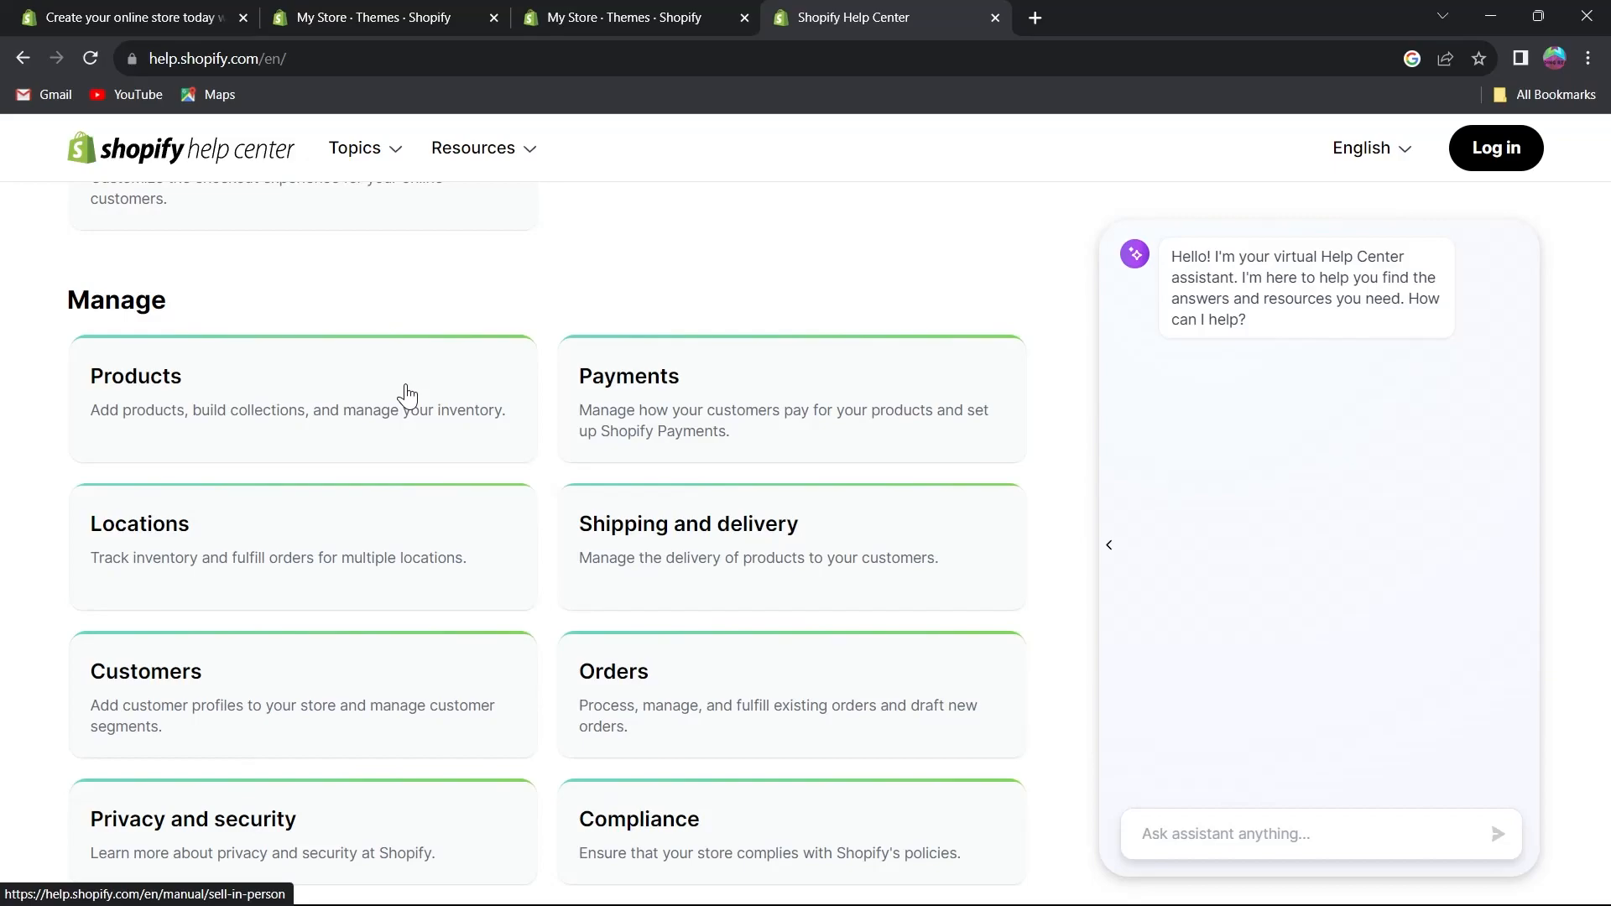
{"action": "scroll", "coordinate": [252, 288], "scroll_direction": "down", "scroll_amount": 3}
{"action": "scroll", "coordinate": [251, 287], "scroll_direction": "up", "scroll_amount": 9}
{"action": "scroll", "coordinate": [235, 224], "scroll_direction": "up", "scroll_amount": 3}
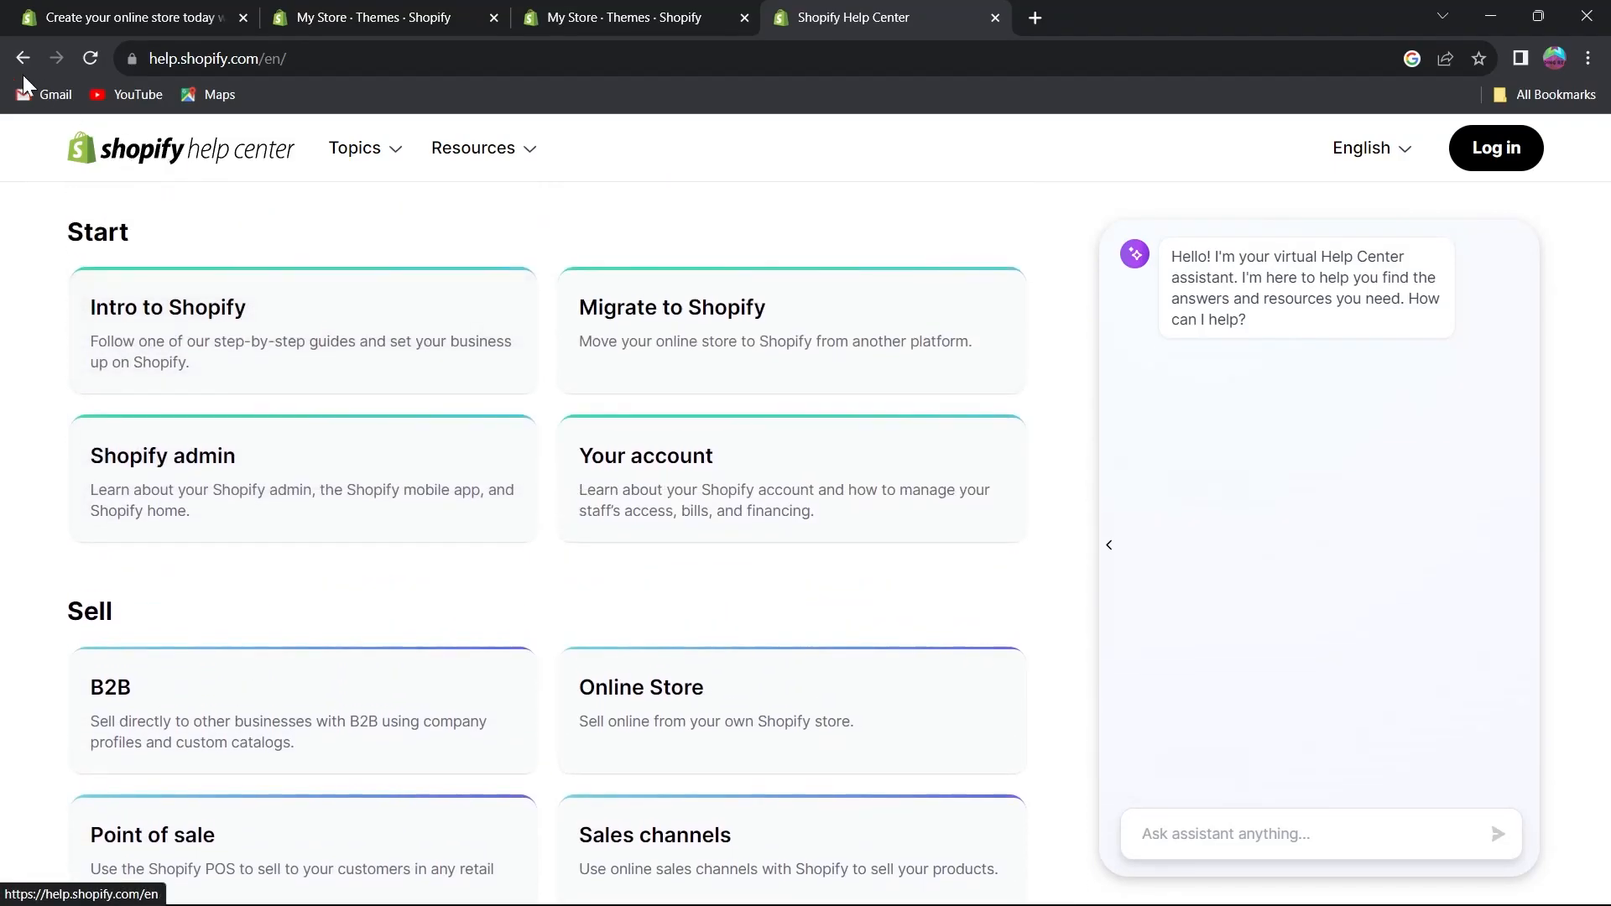
{"action": "scroll", "coordinate": [316, 439], "scroll_direction": "down", "scroll_amount": 10}
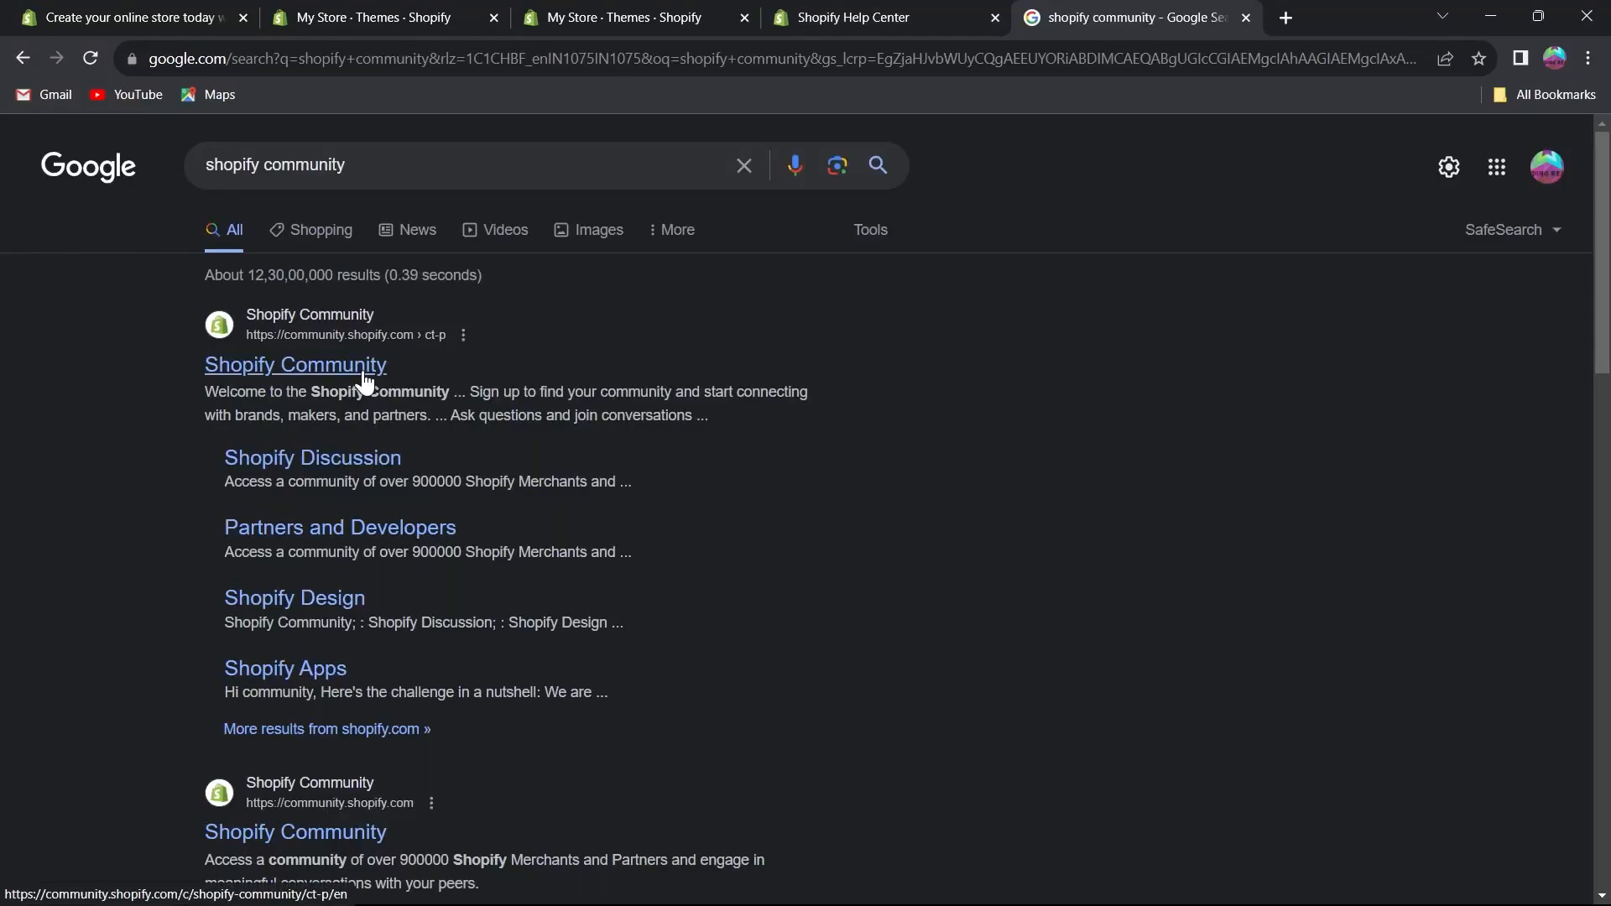
Open the Shopify Community site from the search results and go back to the search.
{"action": "left_click", "coordinate": [364, 373]}
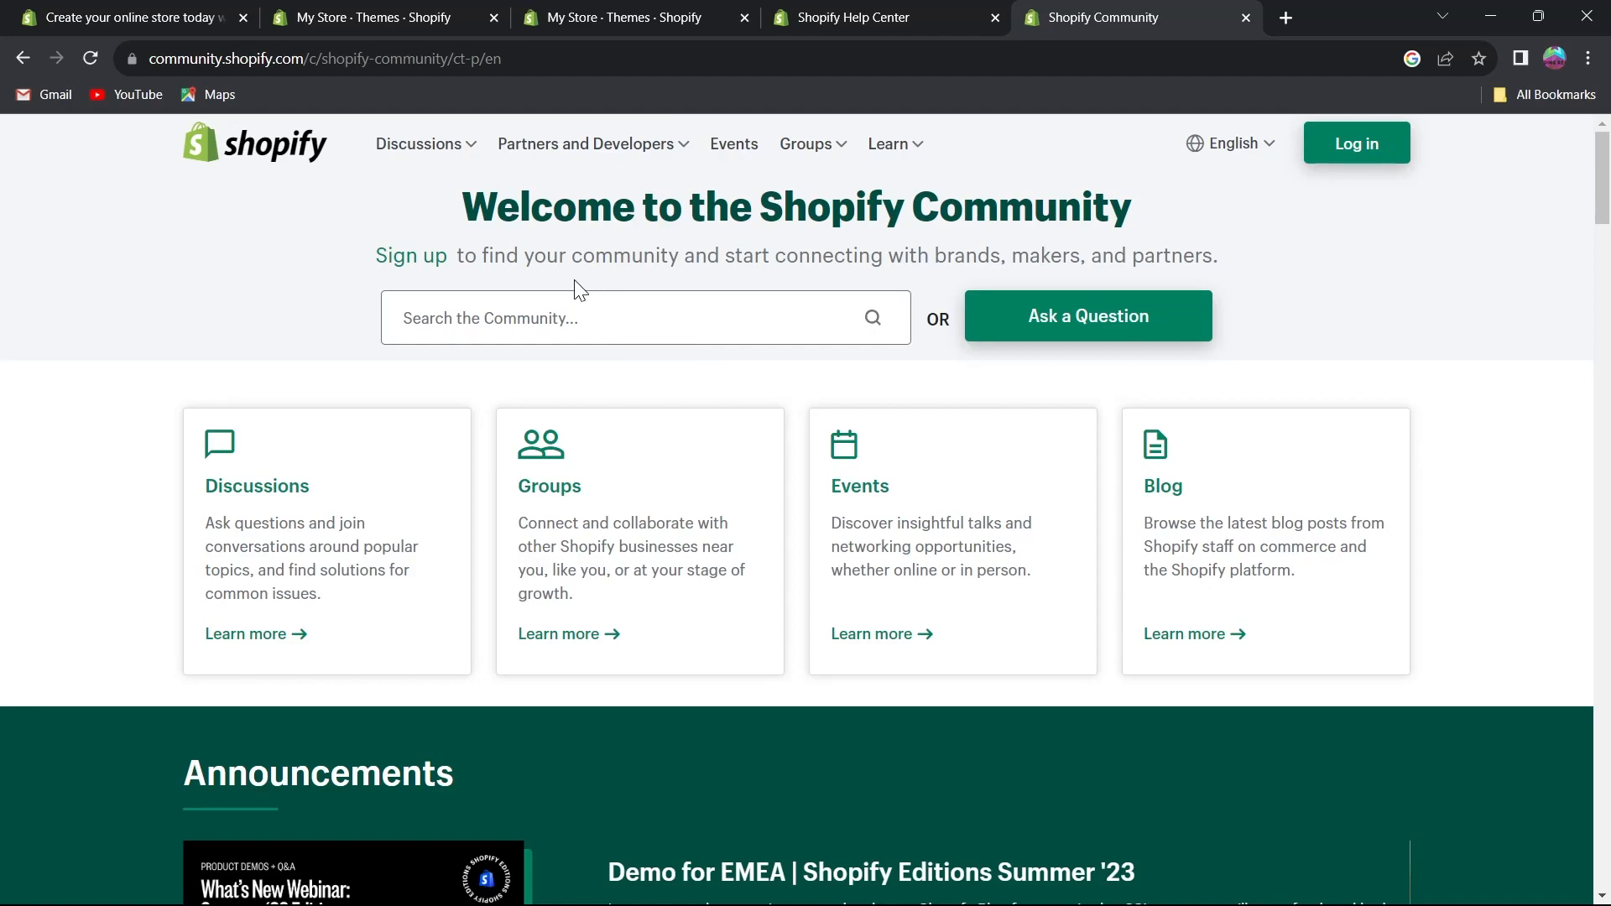
{"action": "left_click", "coordinate": [25, 62]}
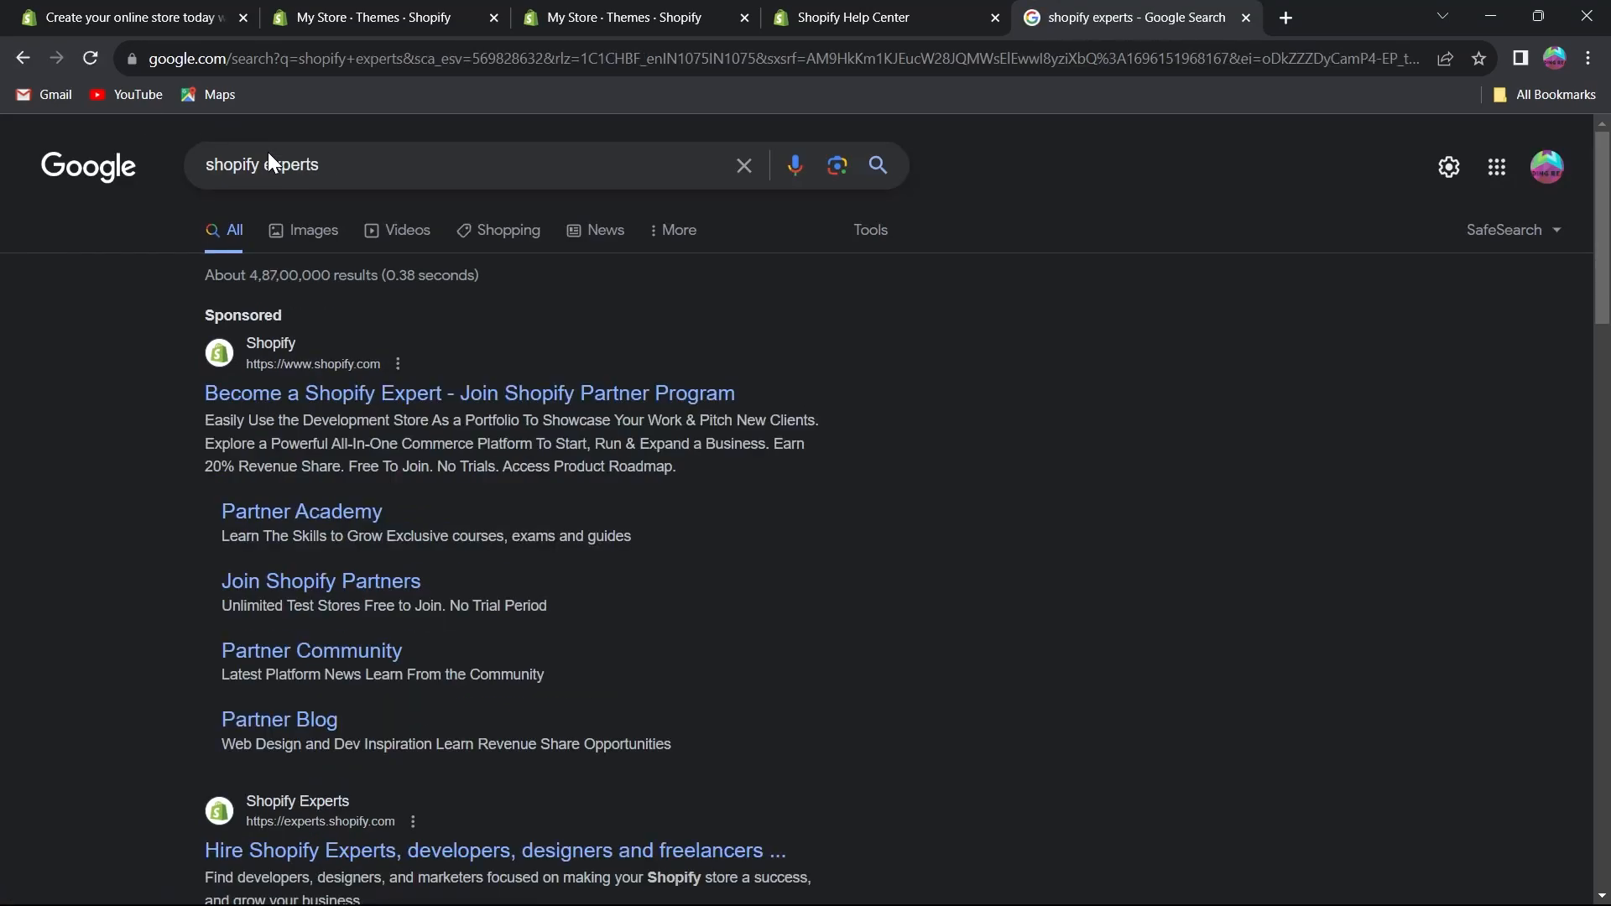
Close the search and help tabs to return to the admin Themes page.
{"action": "left_click", "coordinate": [995, 17]}
{"action": "left_click", "coordinate": [994, 17]}
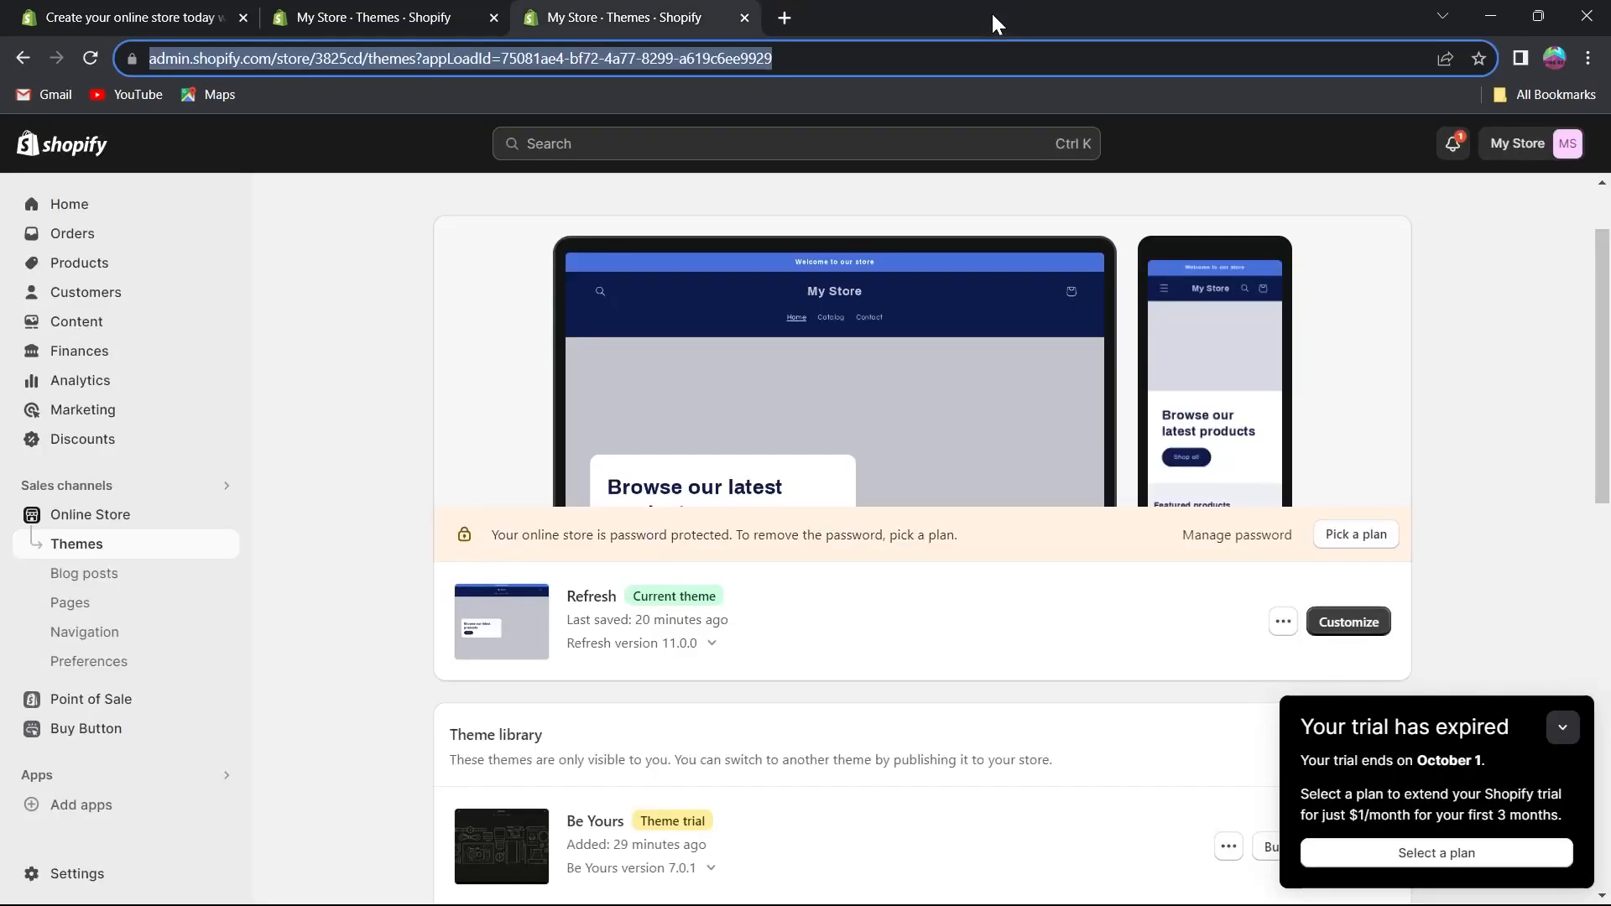
{"action": "middle_click", "coordinate": [341, 235]}
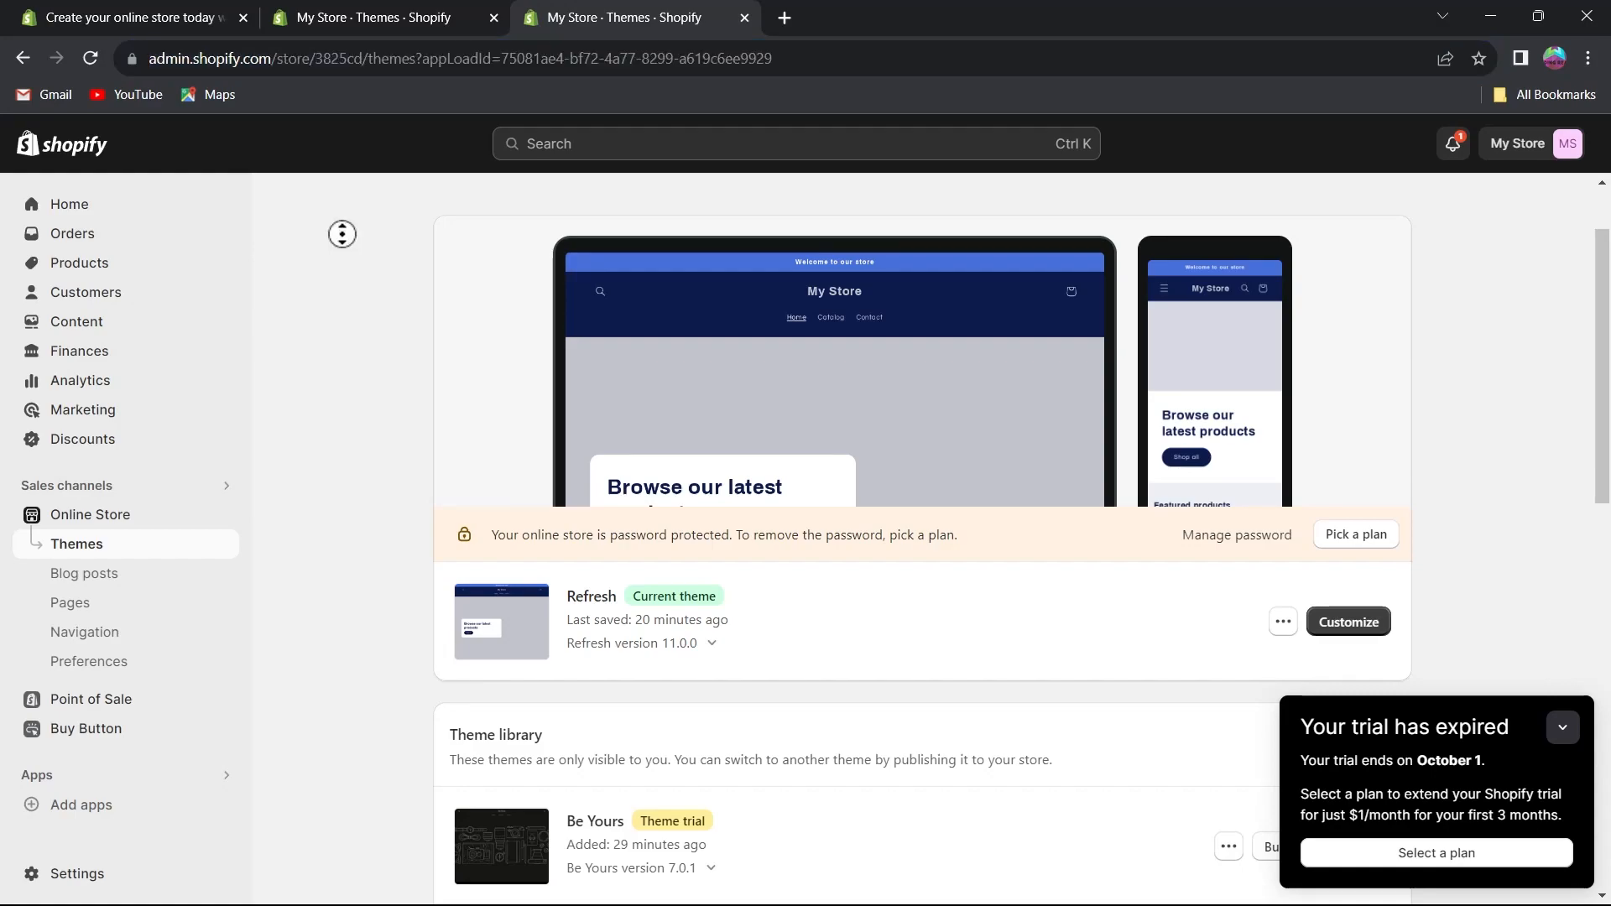